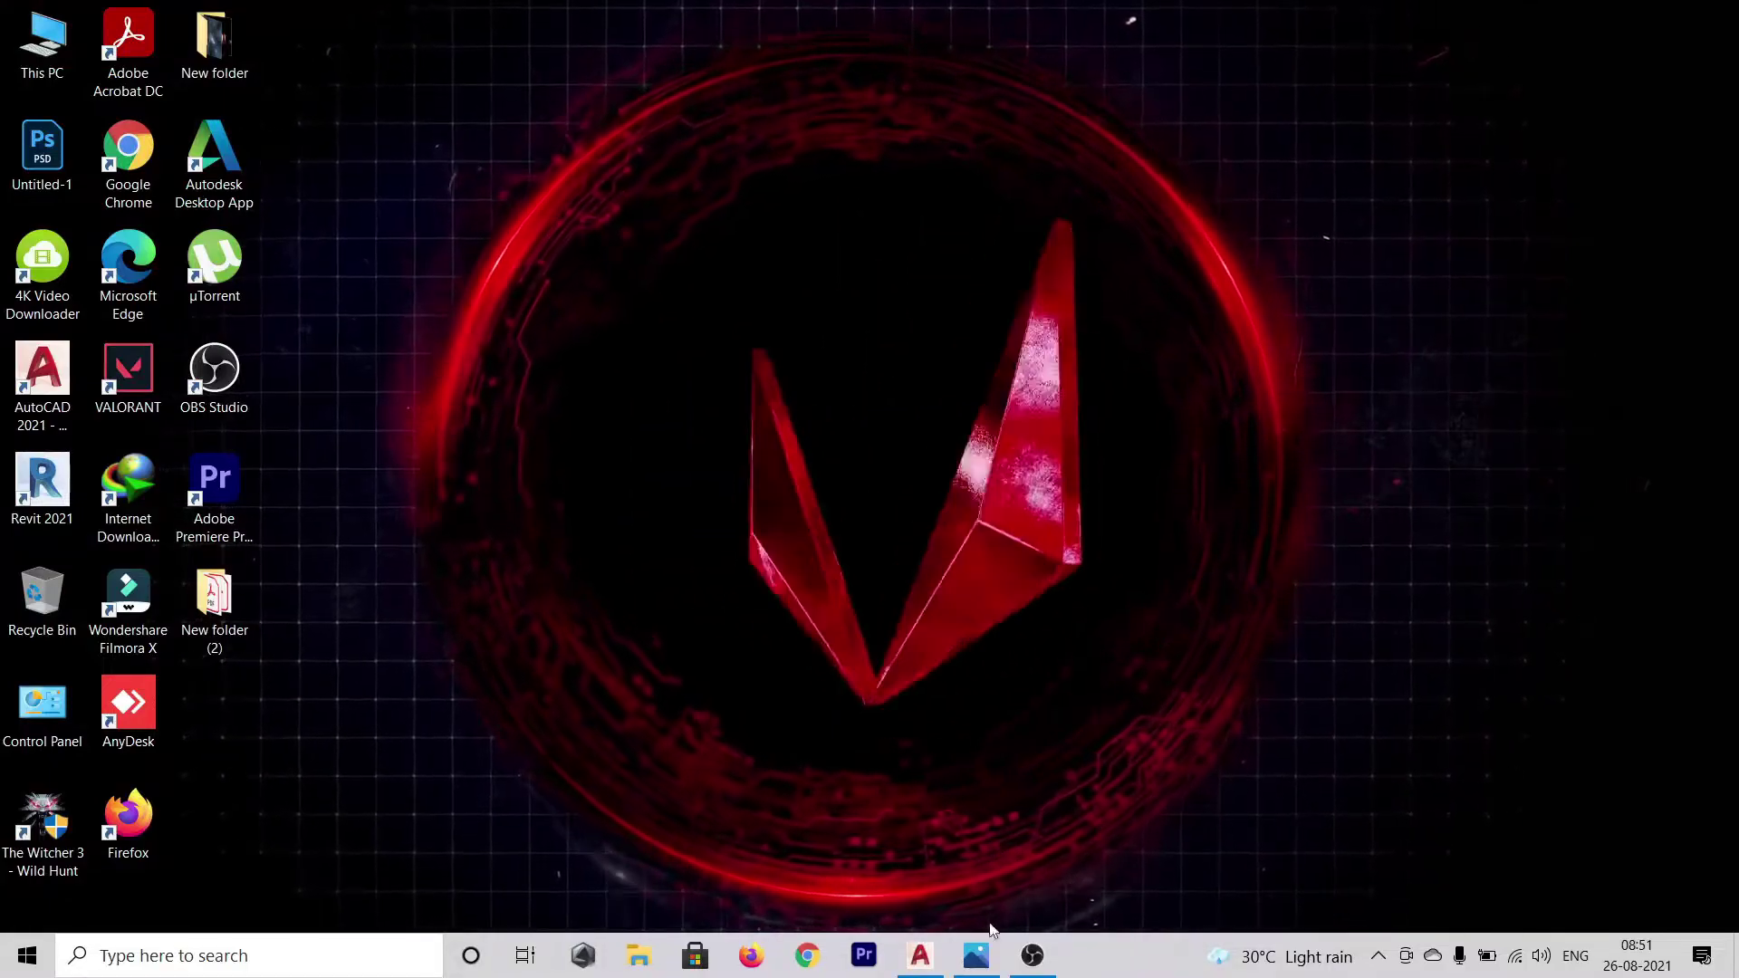
- Switch to AutoCAD to examine the labelled ground and first floor plans, and view the house render in Photos for reference
left_click(917, 956)
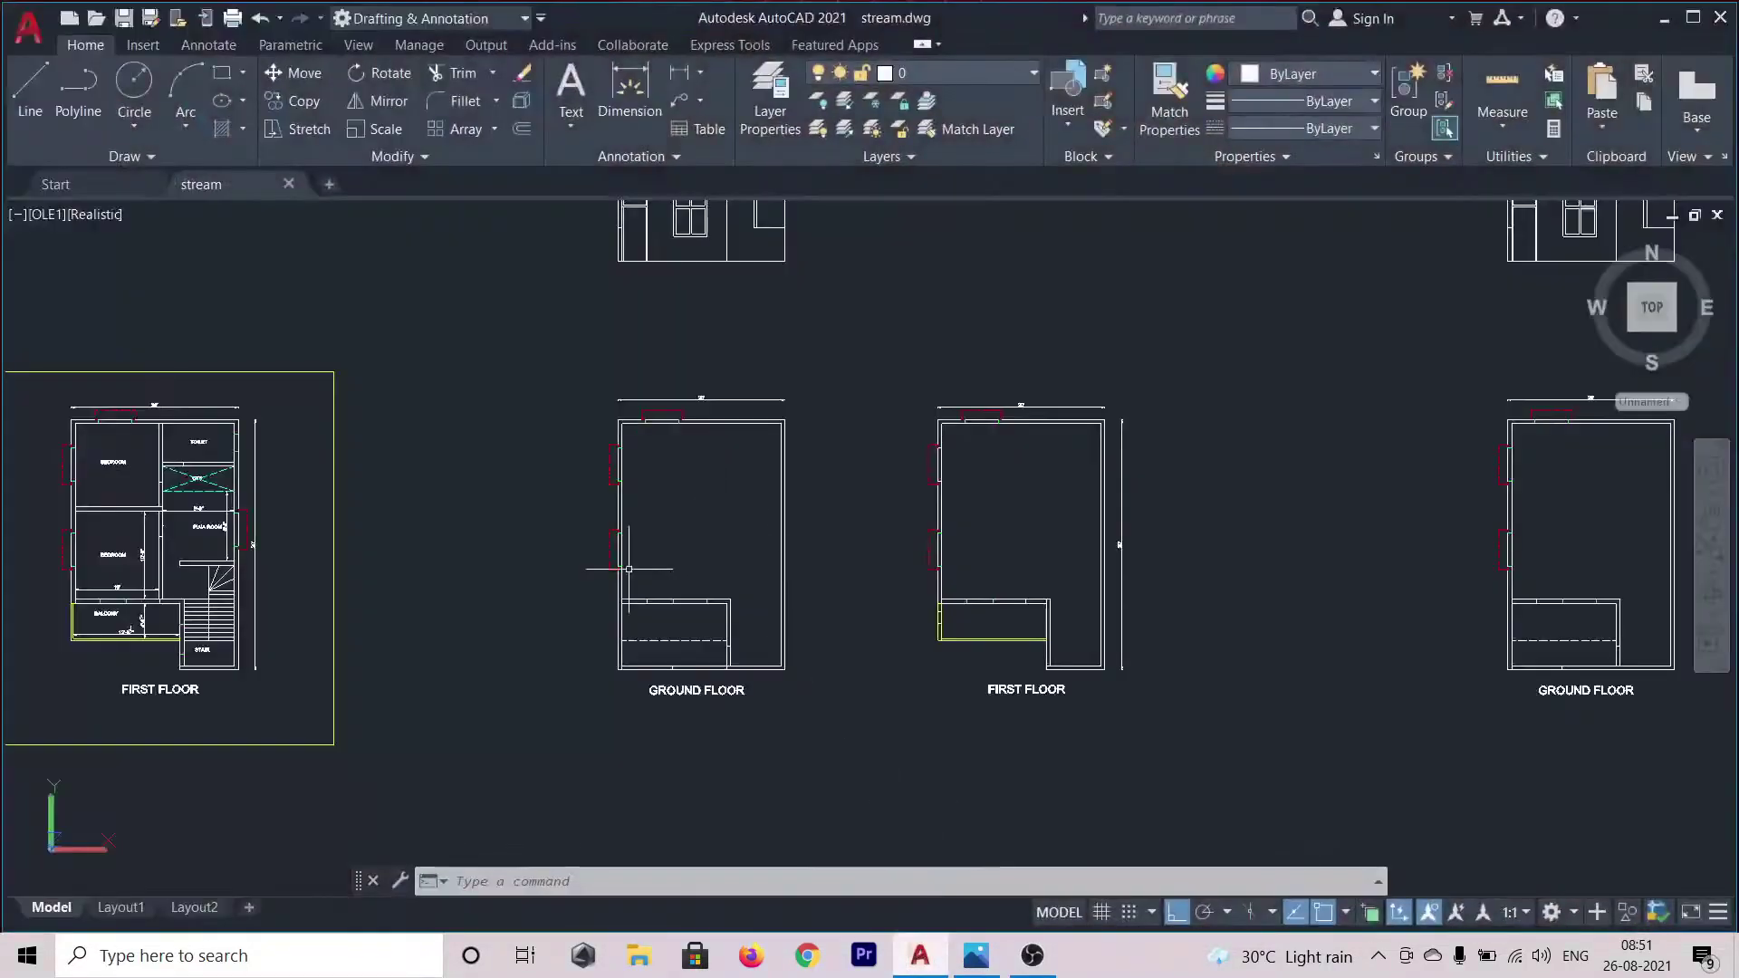
middle_click_drag(466, 609, 975, 617)
scroll(348, 567, "up", 3)
scroll(348, 568, "up", 1)
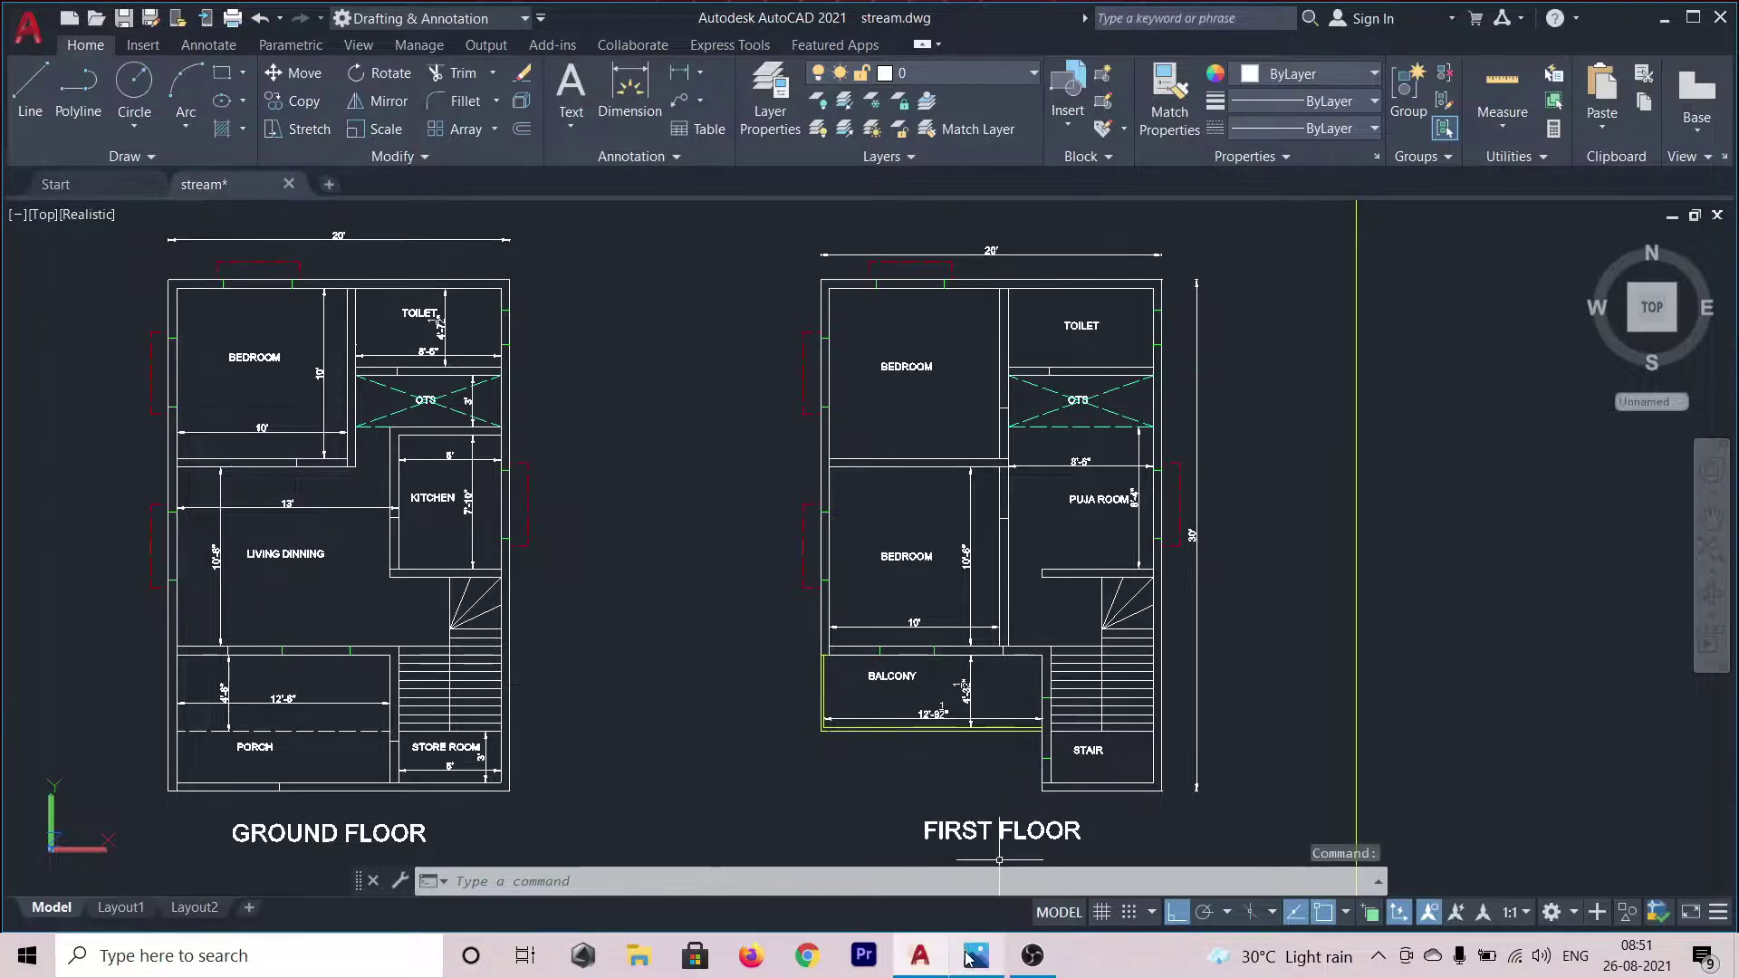
left_click(977, 954)
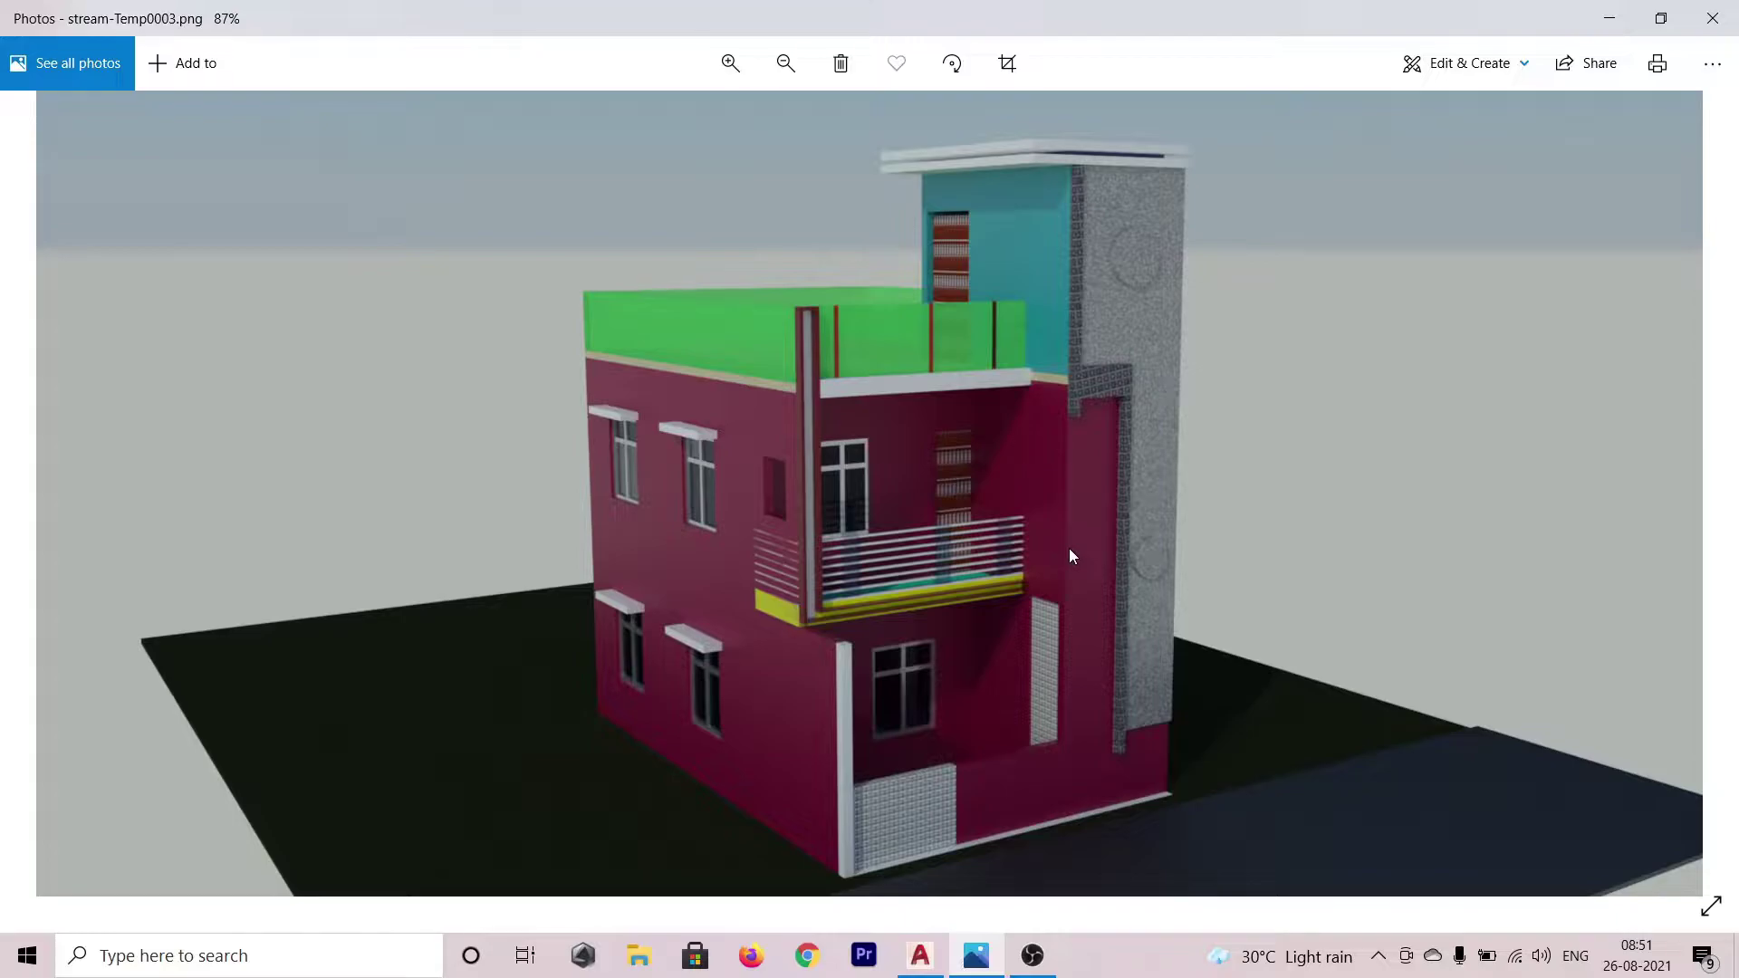
left_click(1613, 20)
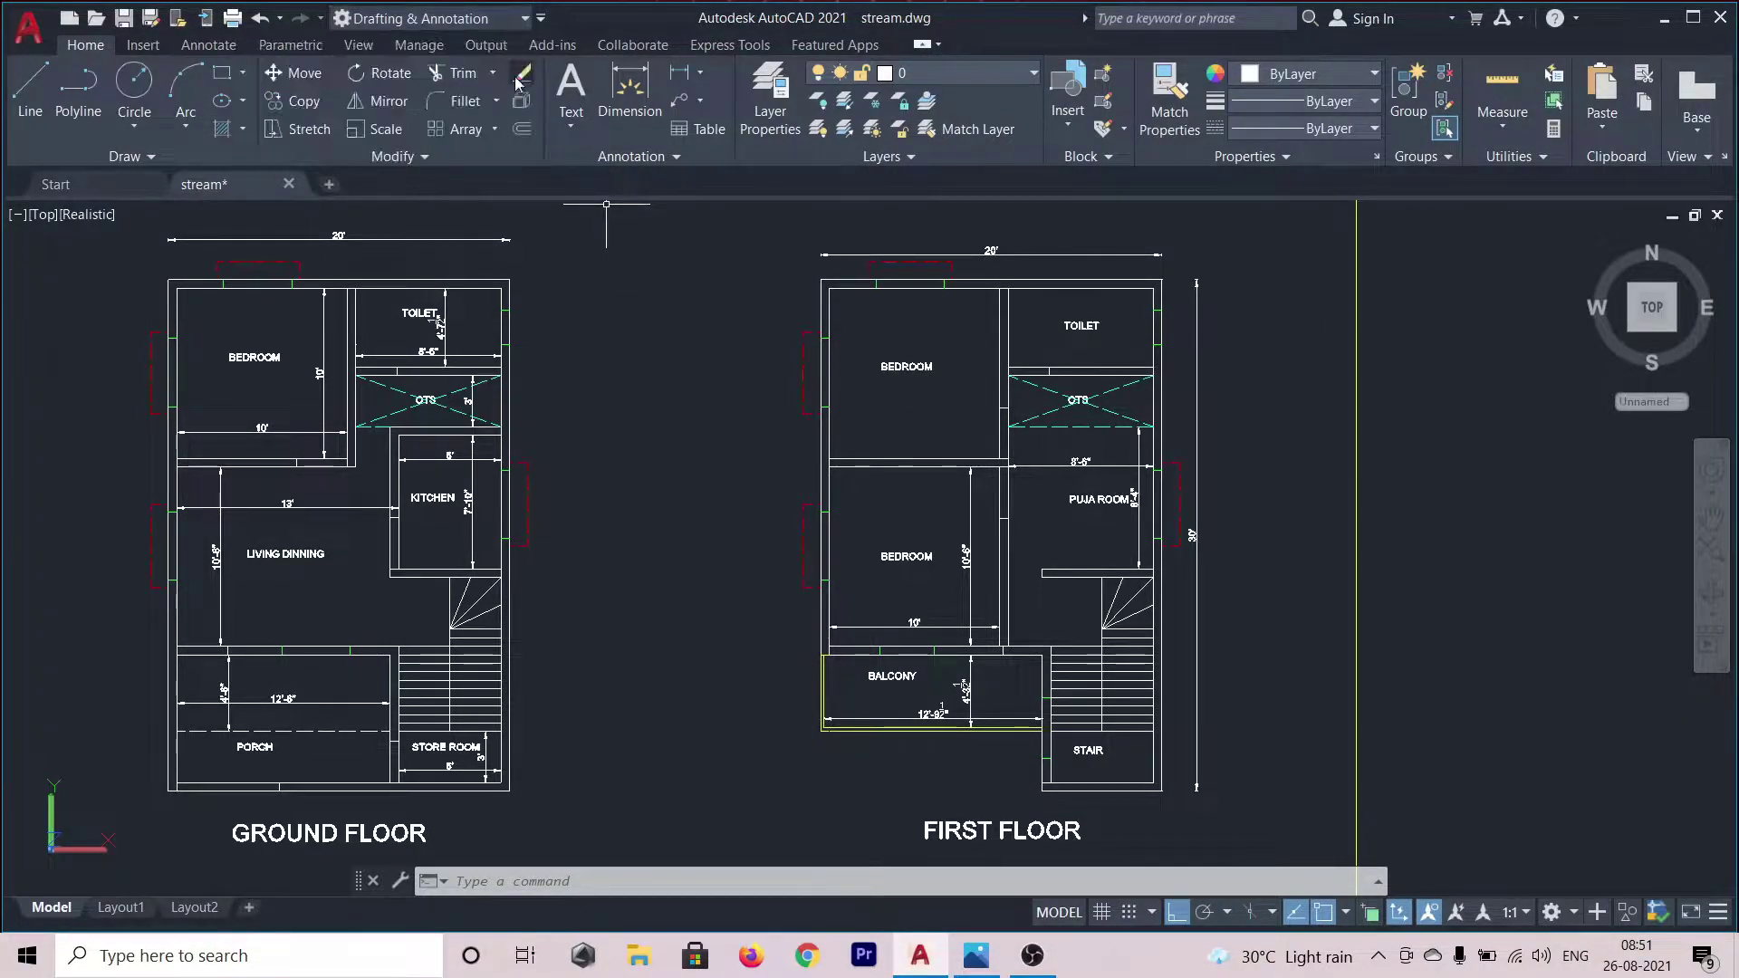
left_click(526, 18)
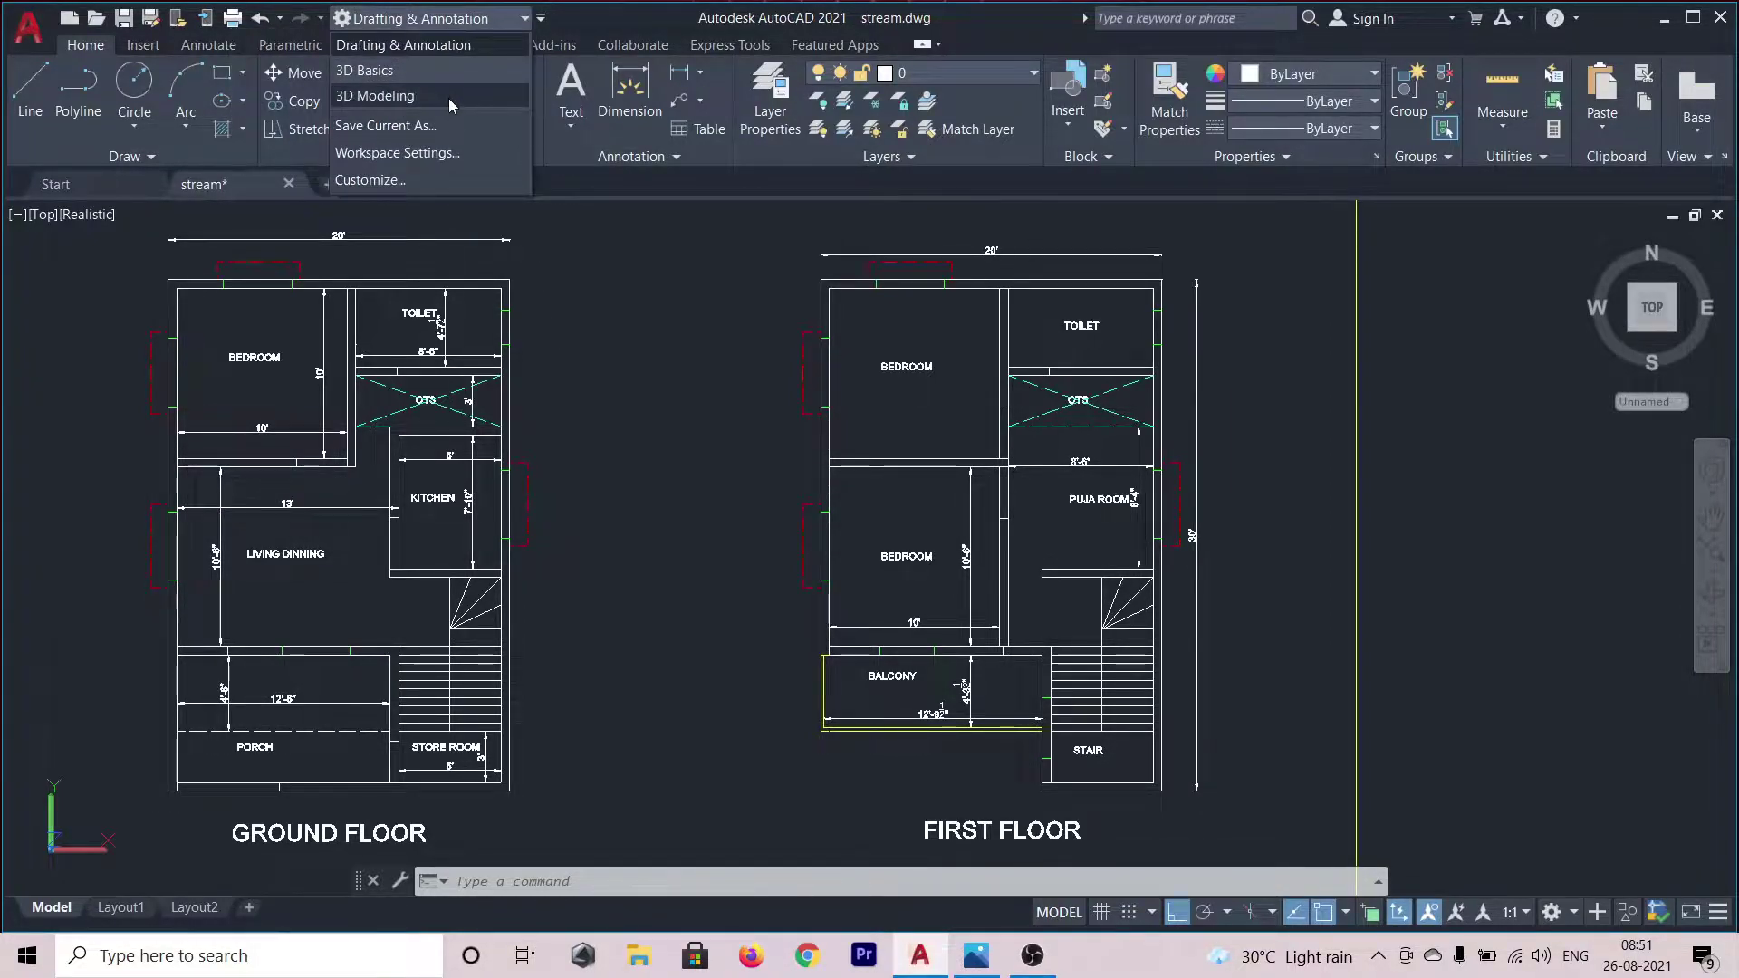
left_click(529, 17)
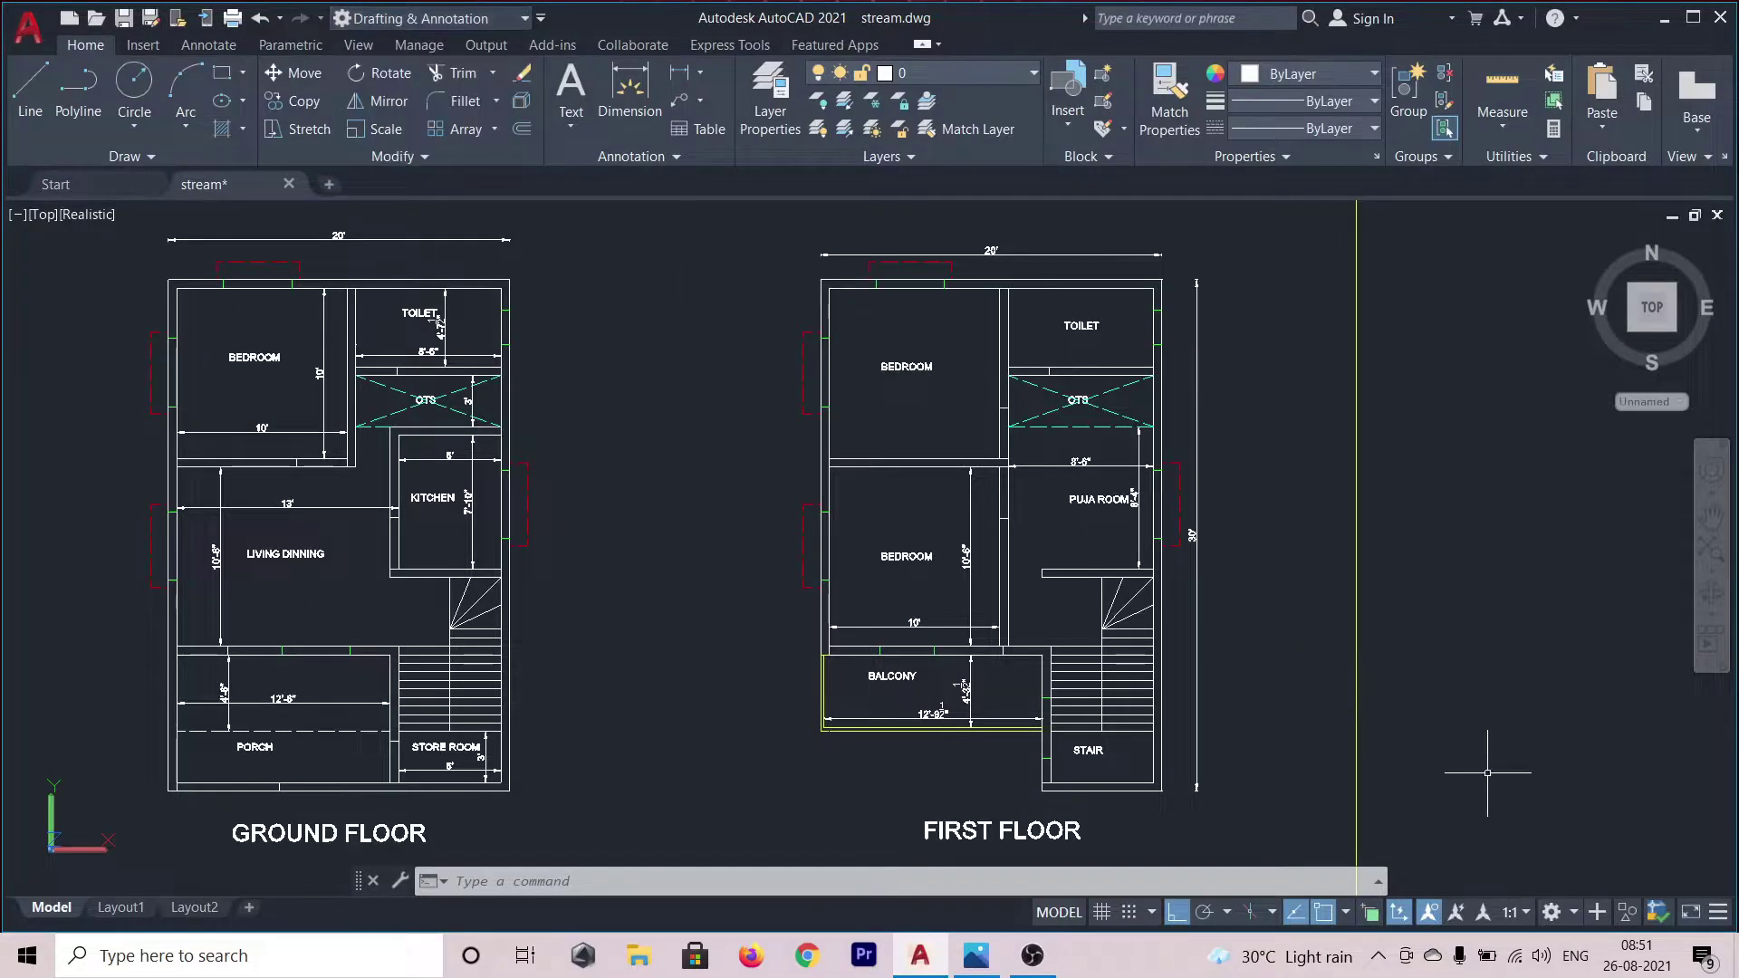
left_click(1575, 912)
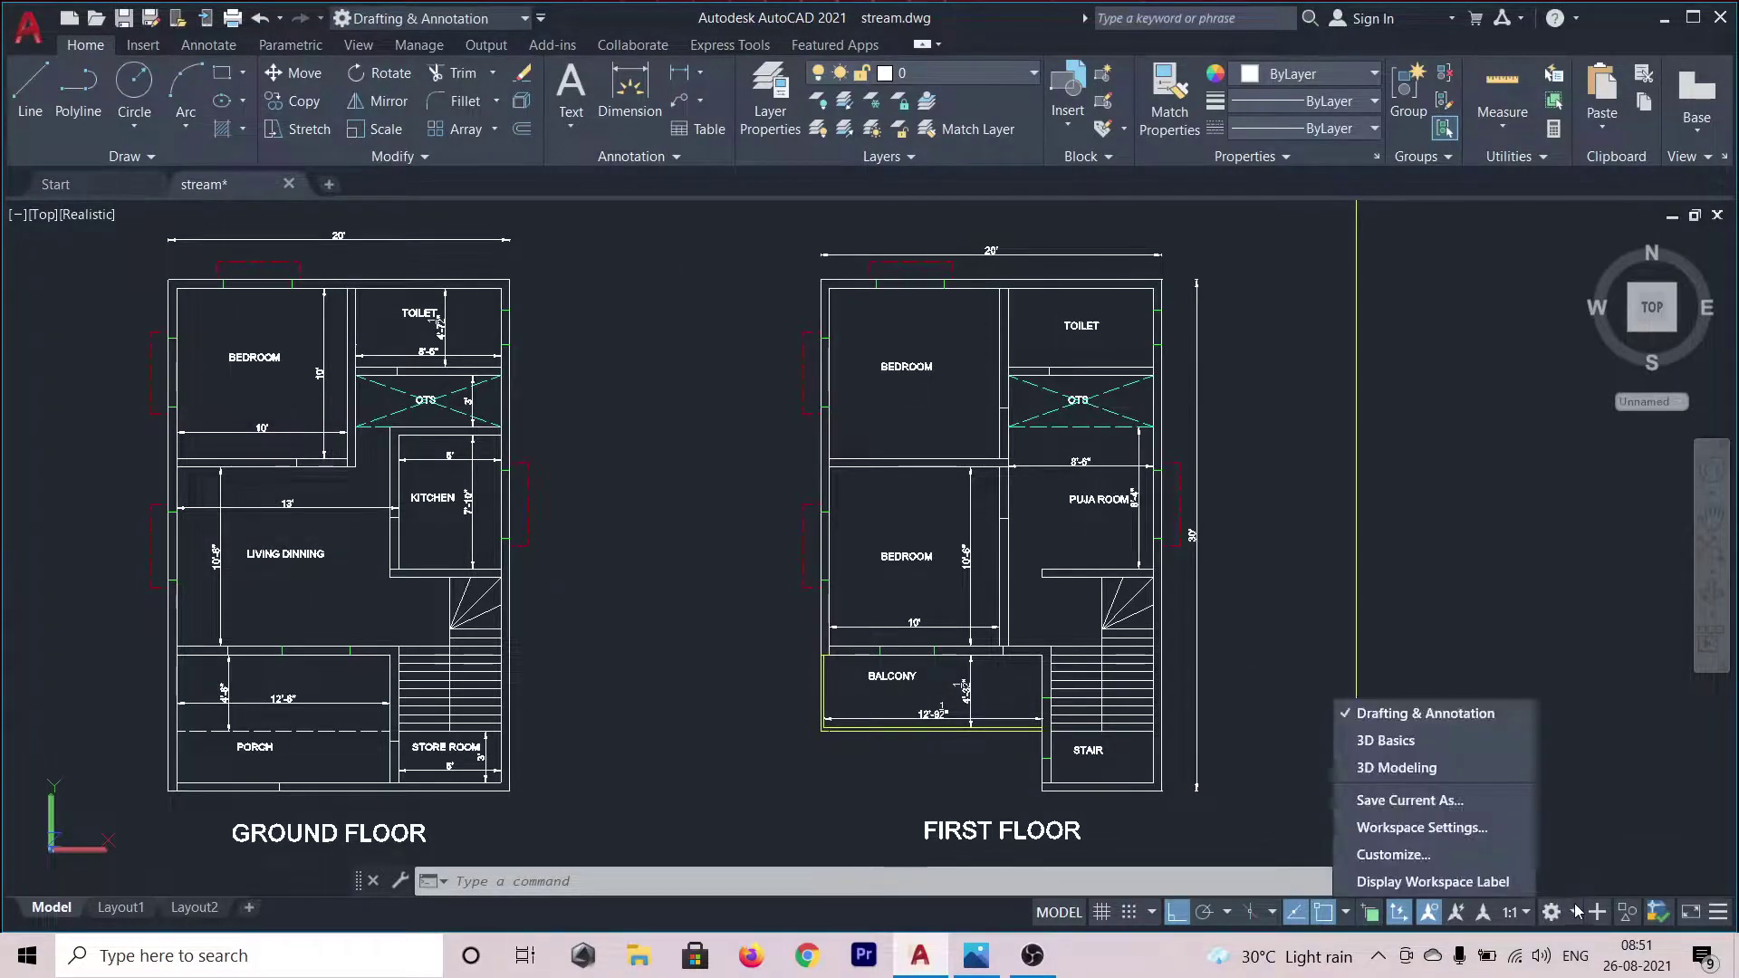
left_click(581, 605)
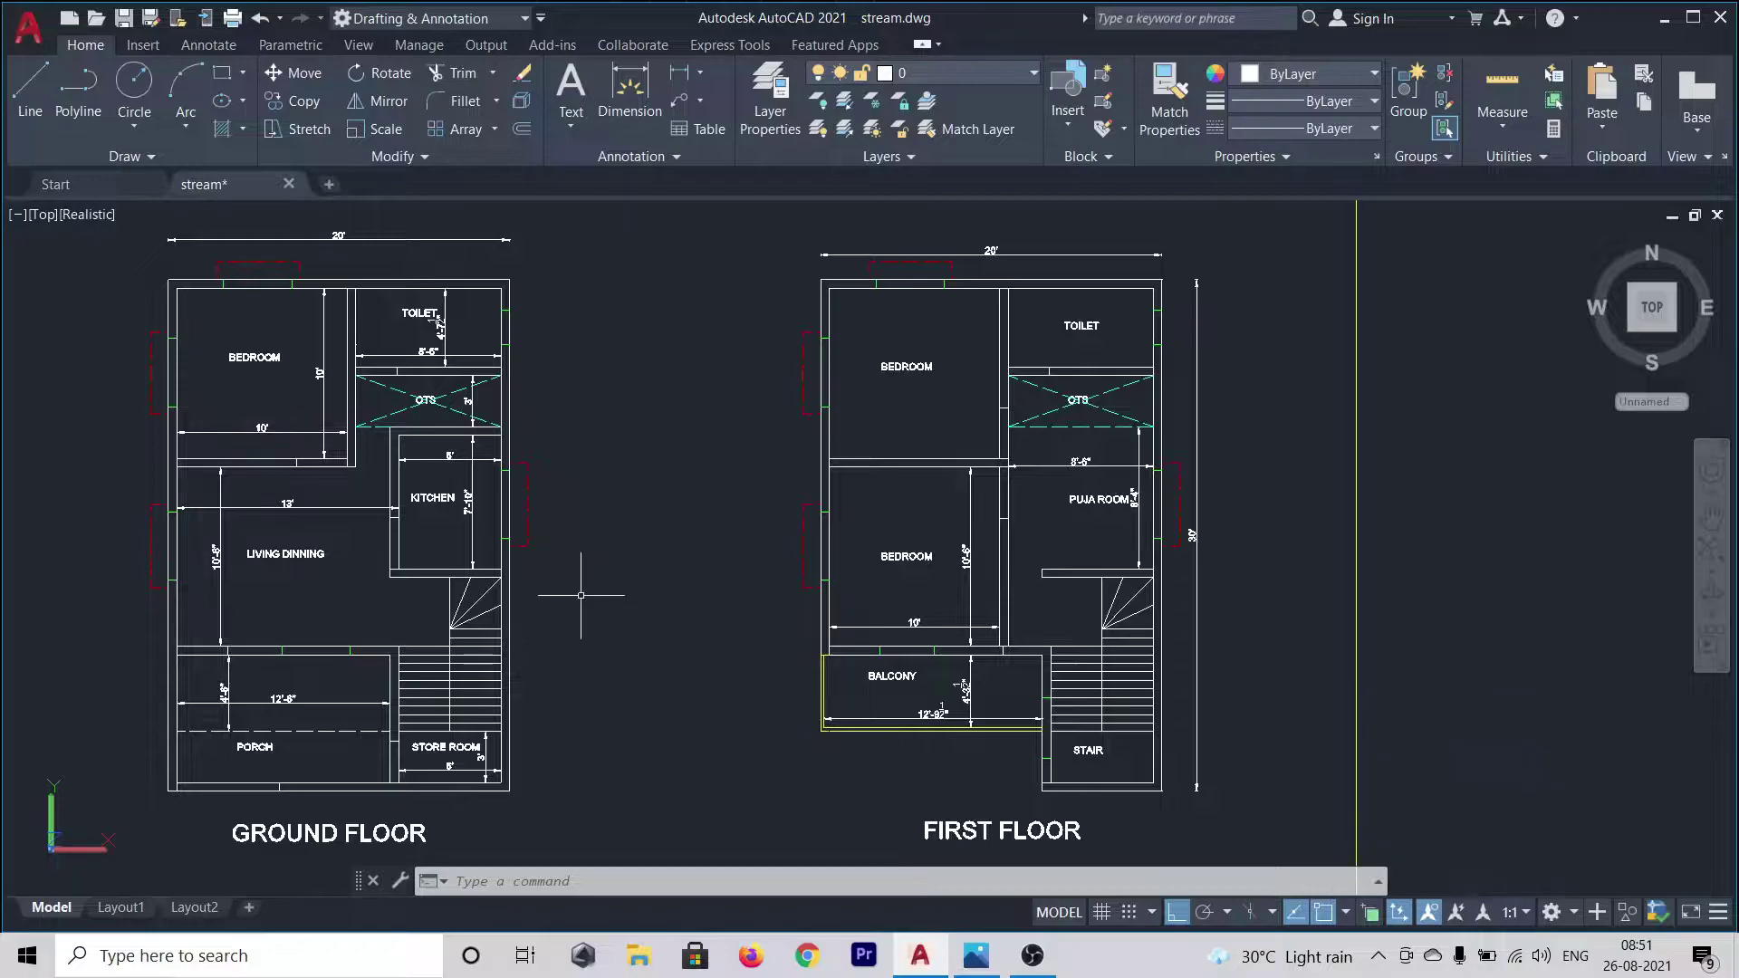
- Switch the workspace to 3D Modeling
left_click(526, 19)
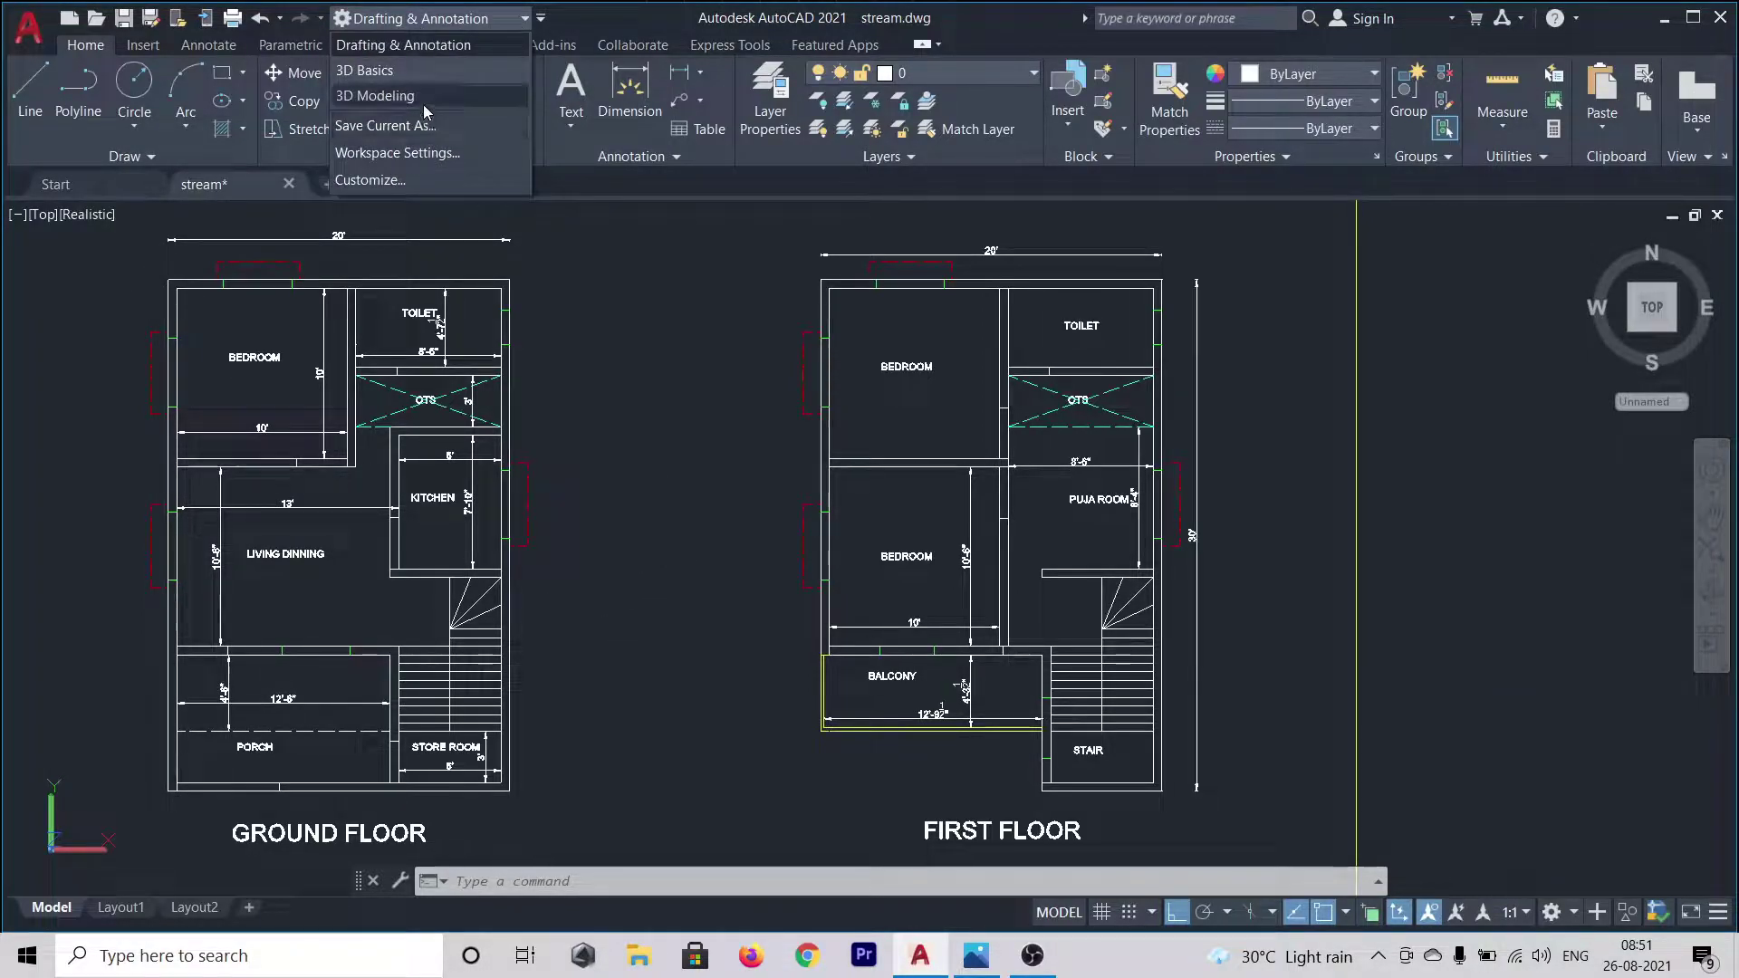
left_click(422, 102)
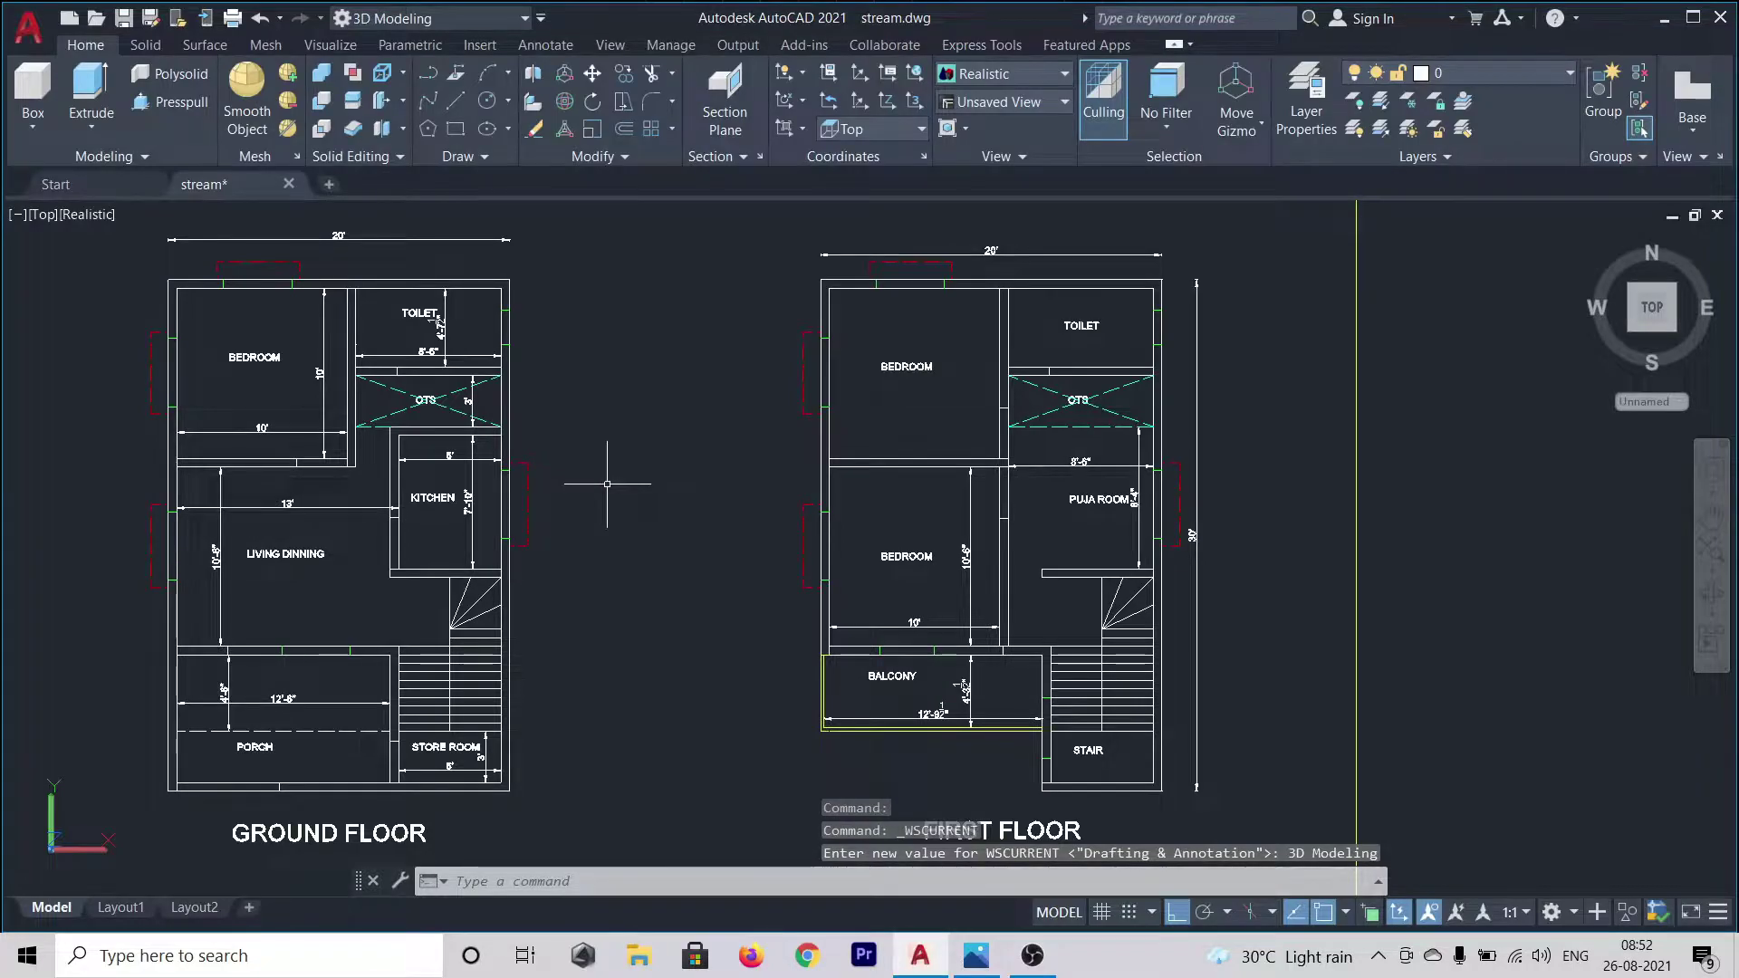
- Examine the labelled floor plans and the simplified ground and first floor wall outlines beside them
scroll(611, 493, "down", 4)
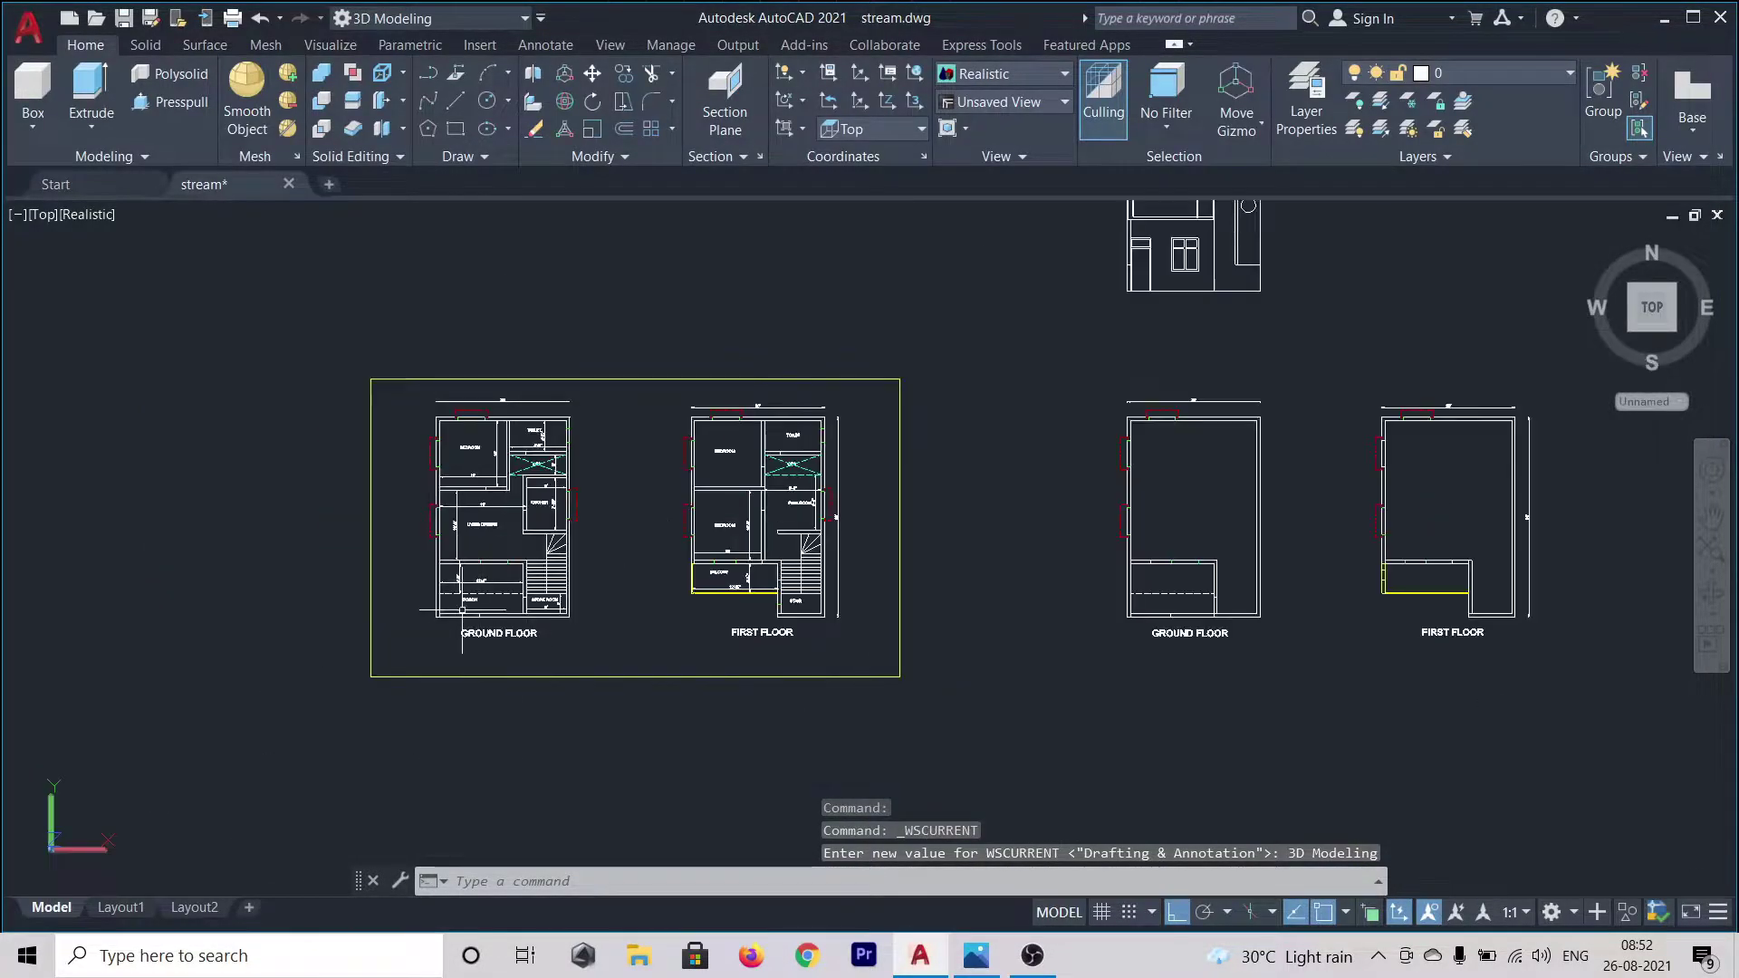
scroll(461, 610, "up", 5)
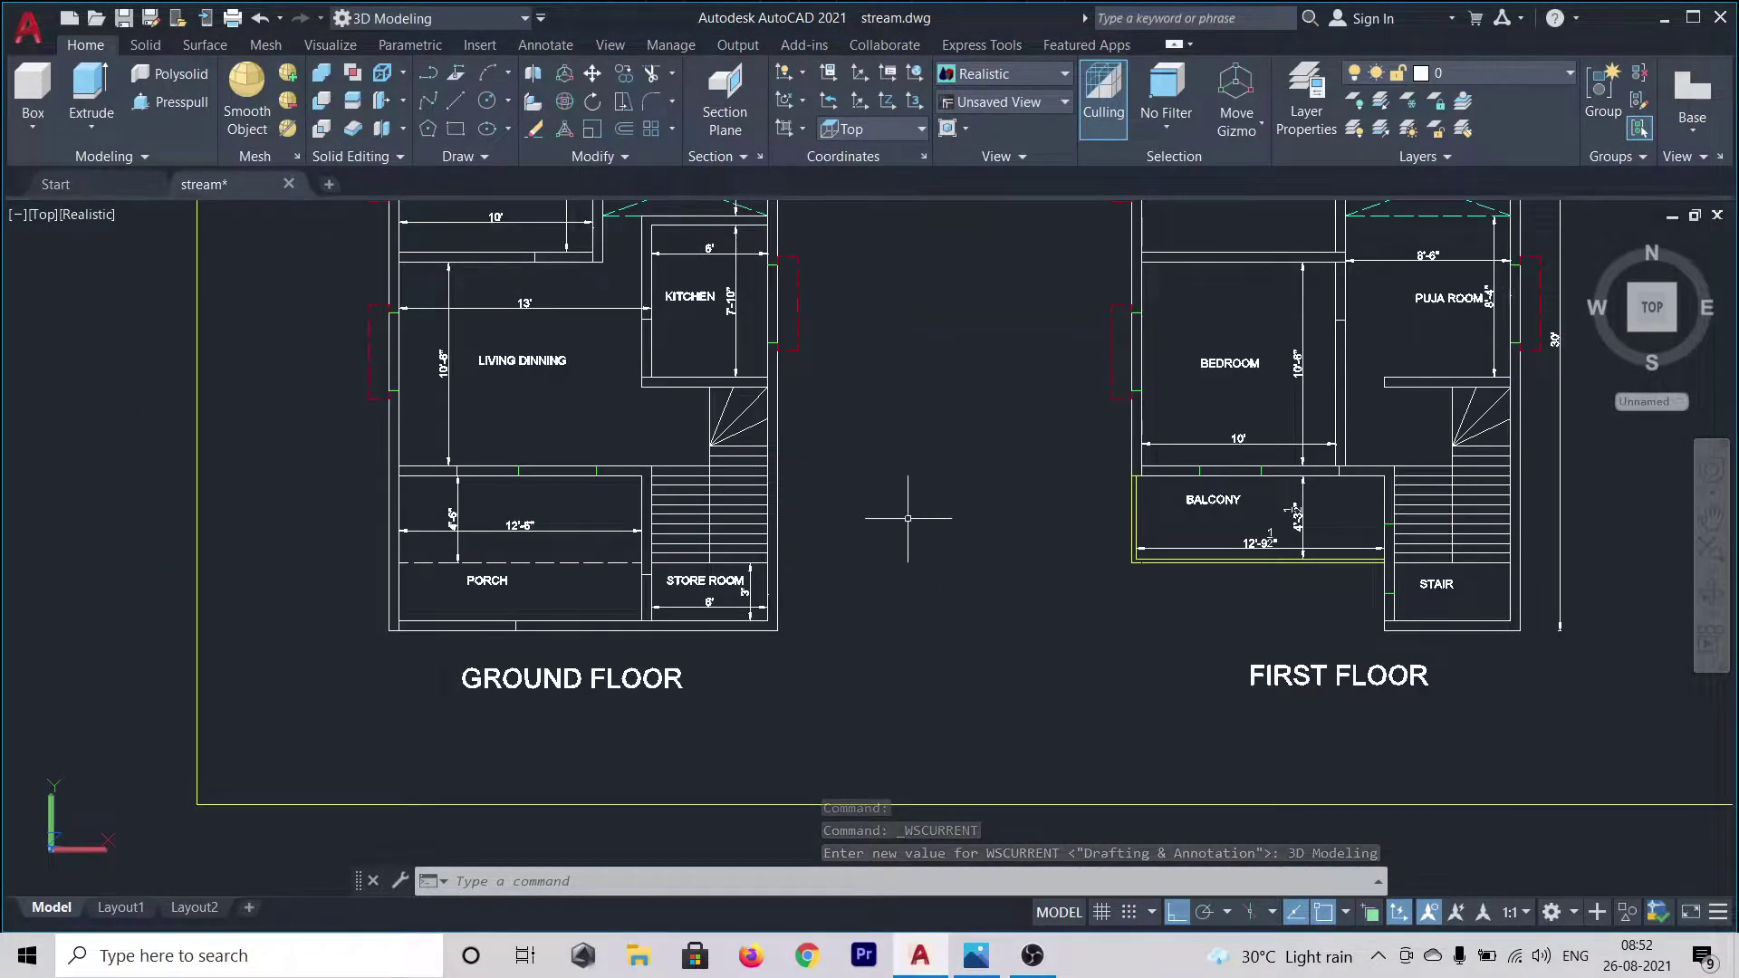
scroll(908, 518, "down", 5)
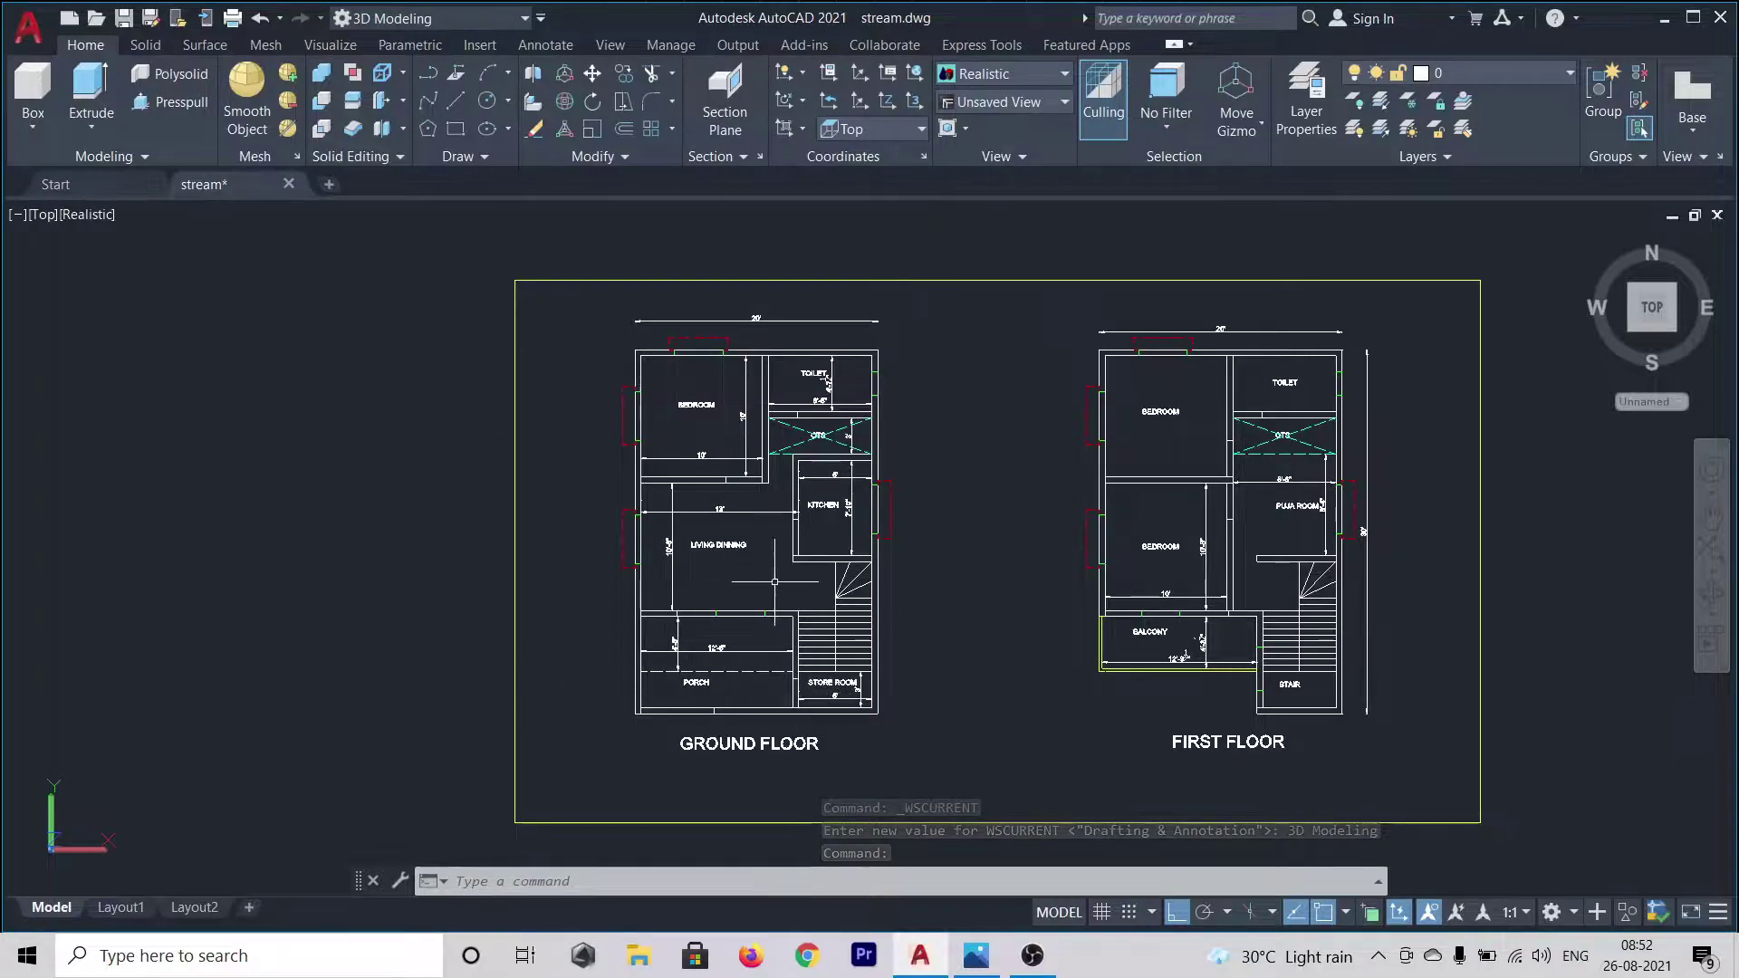
middle_click_drag(1002, 582, 565, 591)
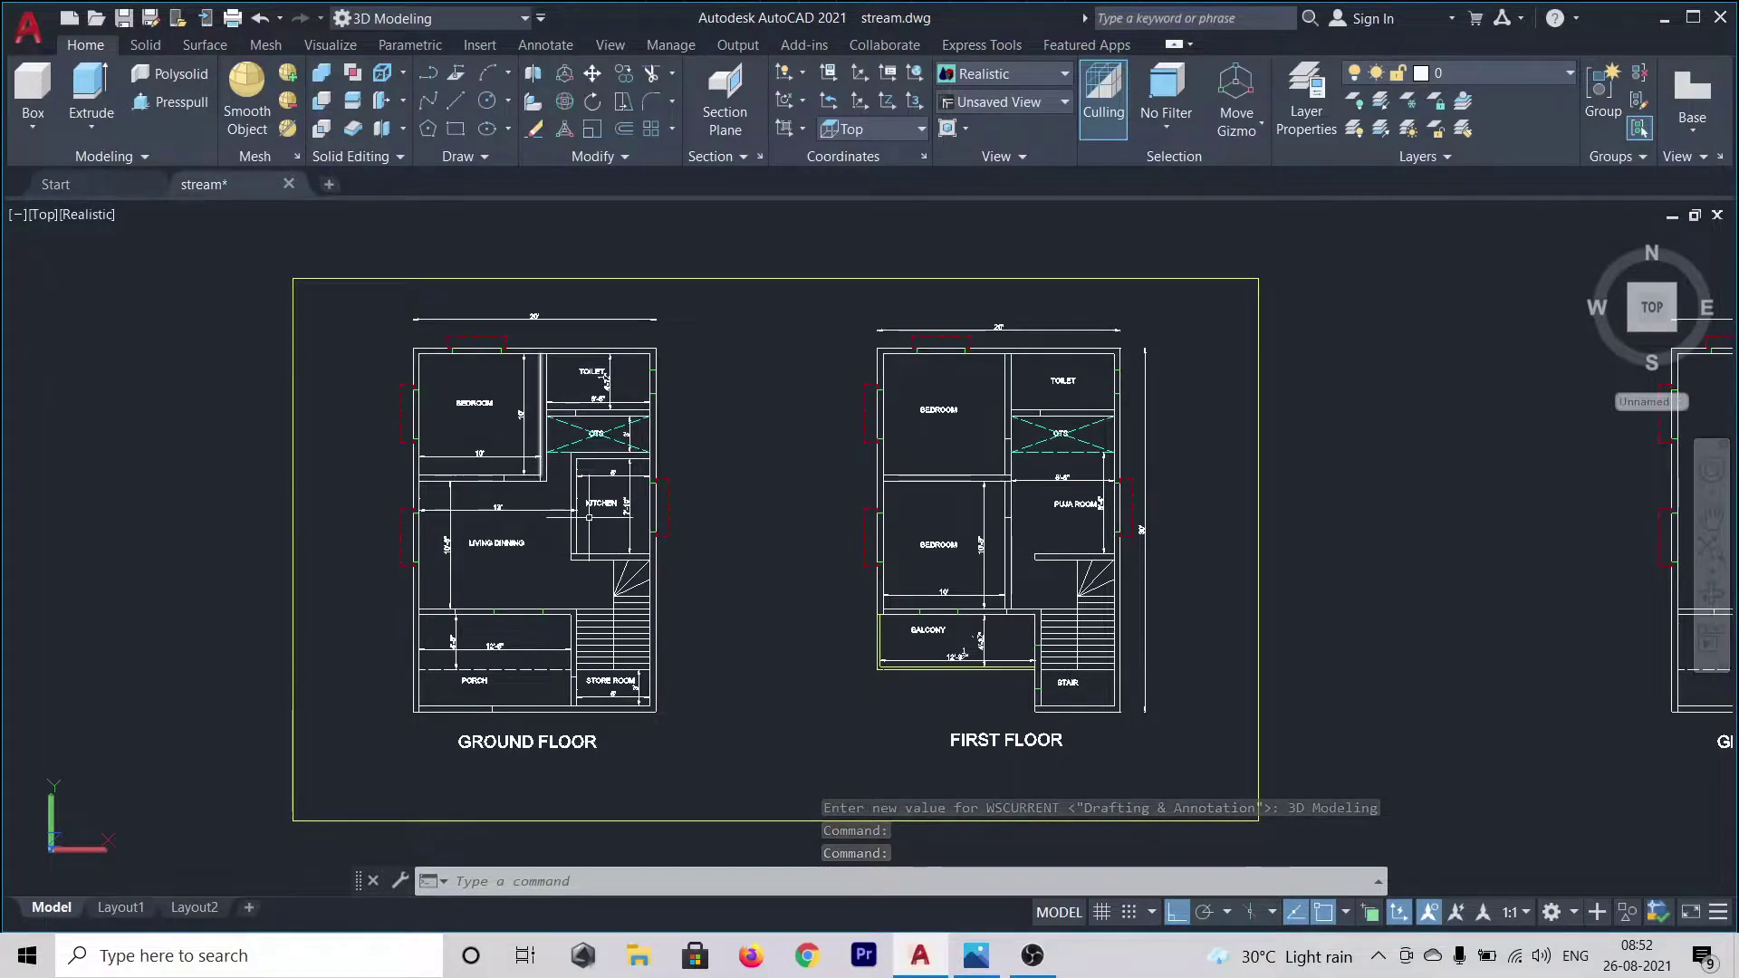
scroll(588, 517, "down", 2)
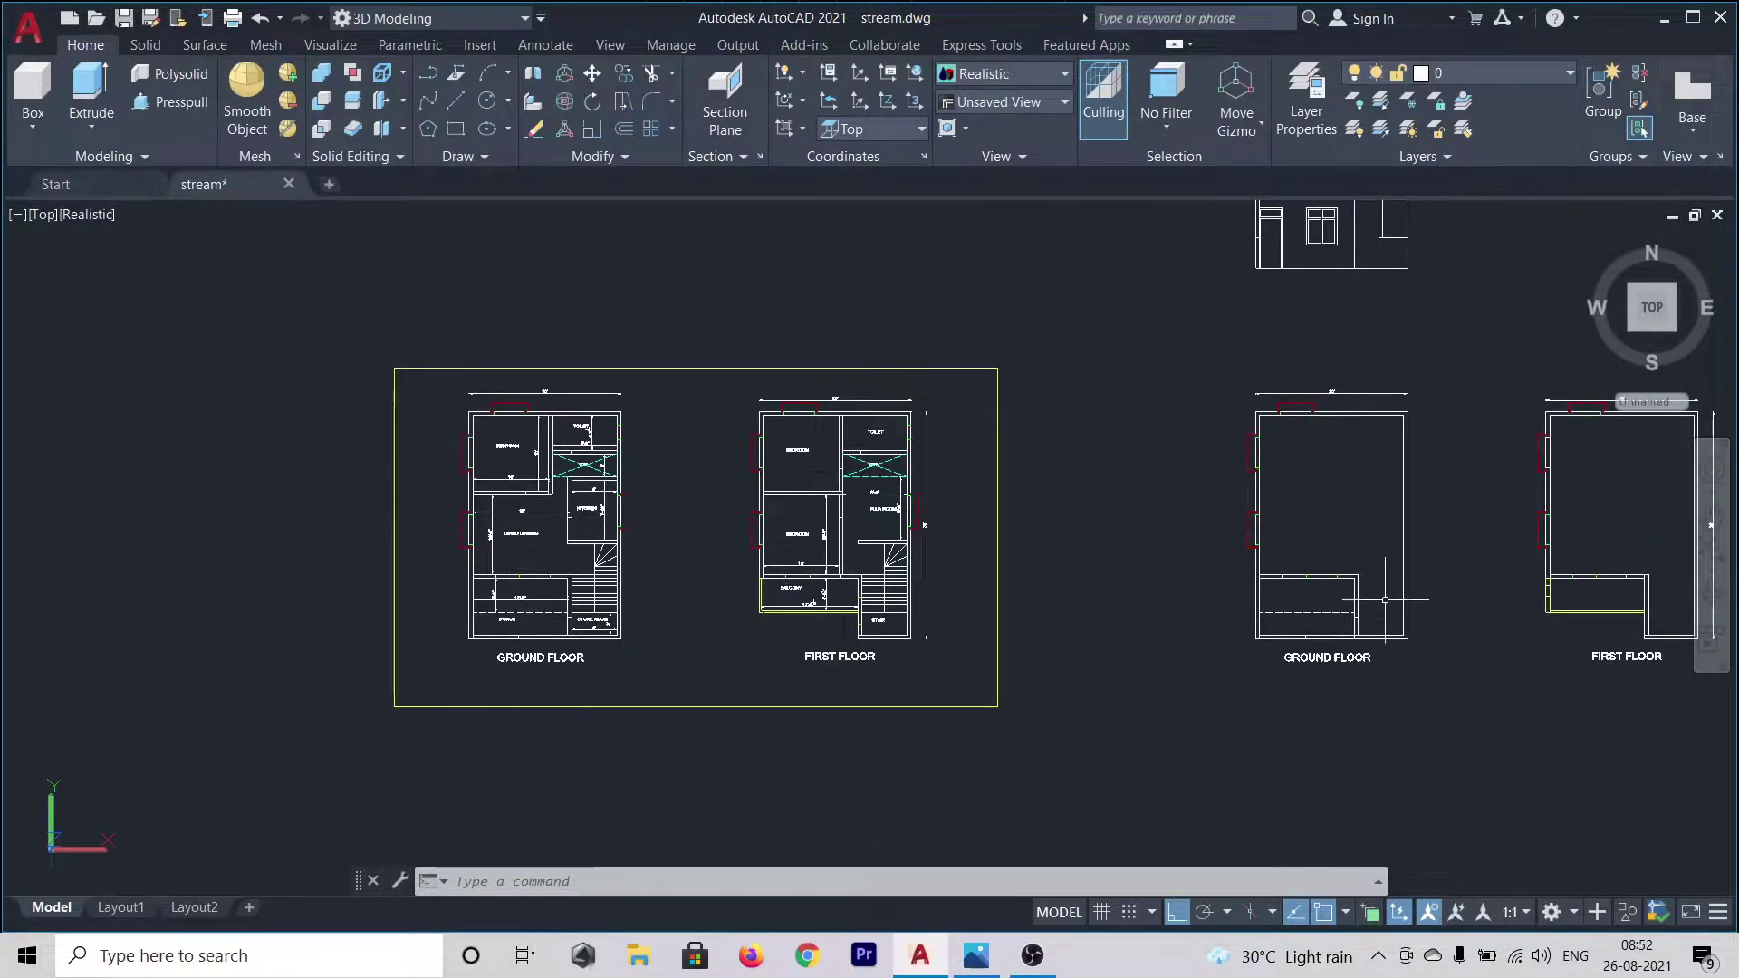
middle_click_drag(1437, 602, 816, 629)
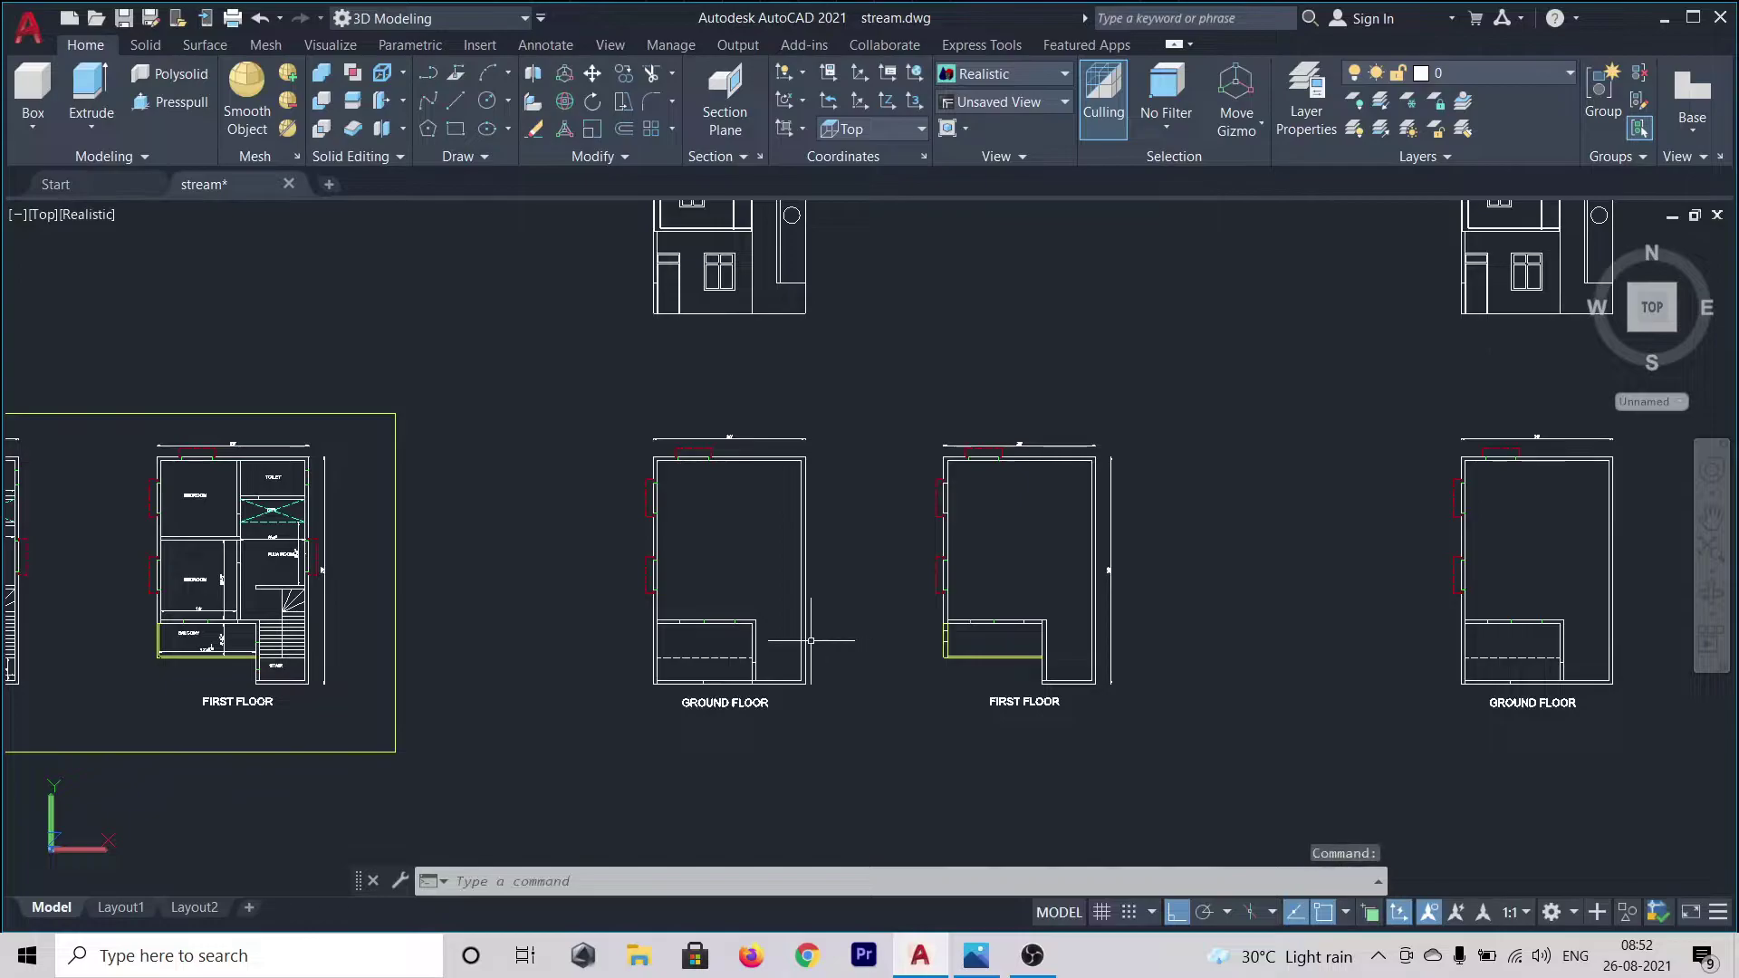
scroll(811, 640, "up", 3)
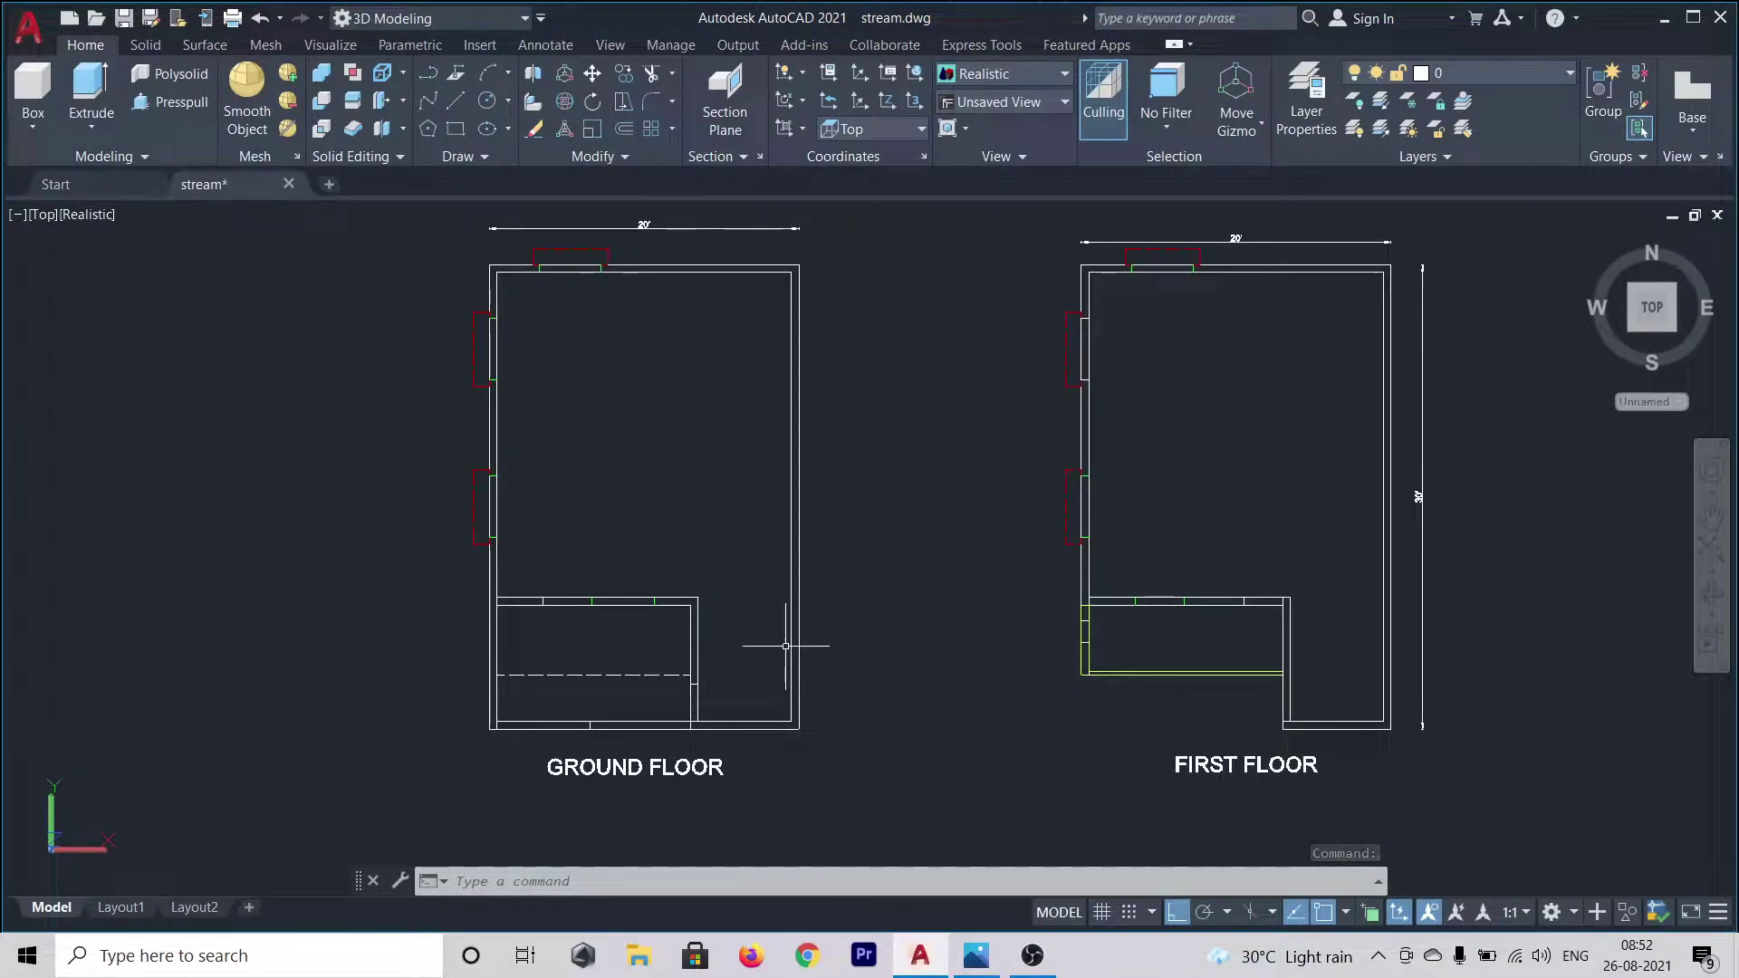
scroll(786, 645, "down", 2)
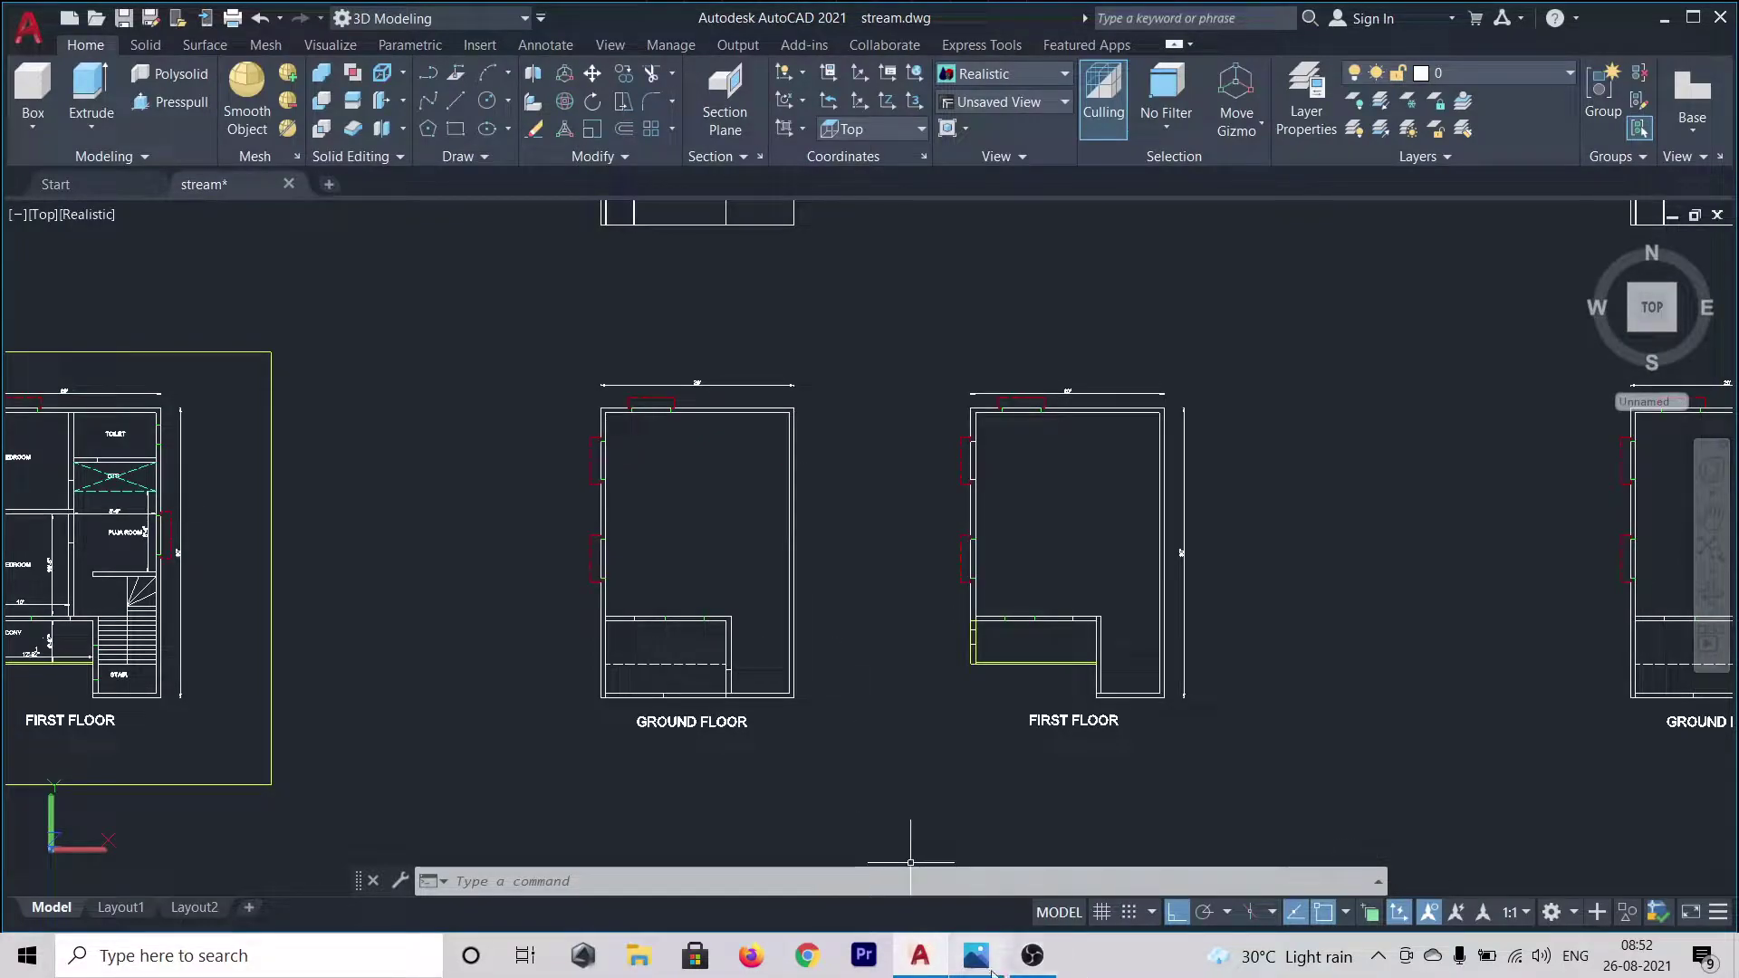
- Compare the house render in Photos with the front elevation drawn above the simplified floor plans in AutoCAD
left_click(975, 955)
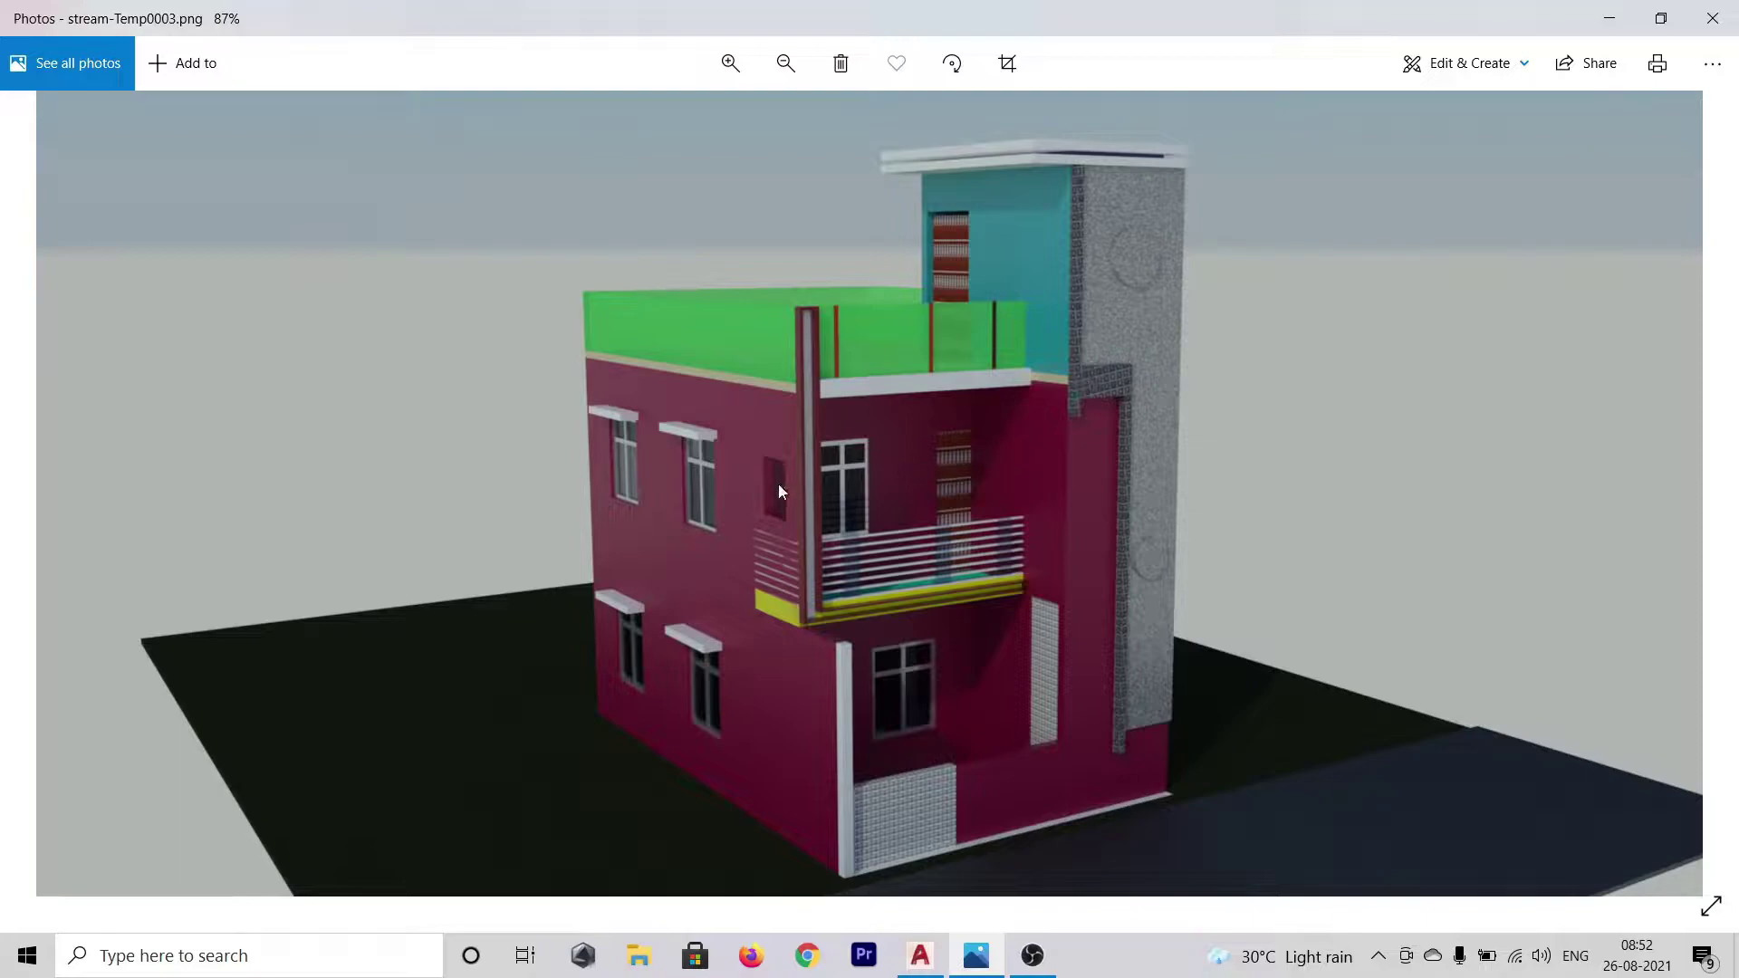
left_click(920, 960)
left_click_drag(827, 466, 852, 572)
key("Escape")
scroll(854, 574, "down", 2)
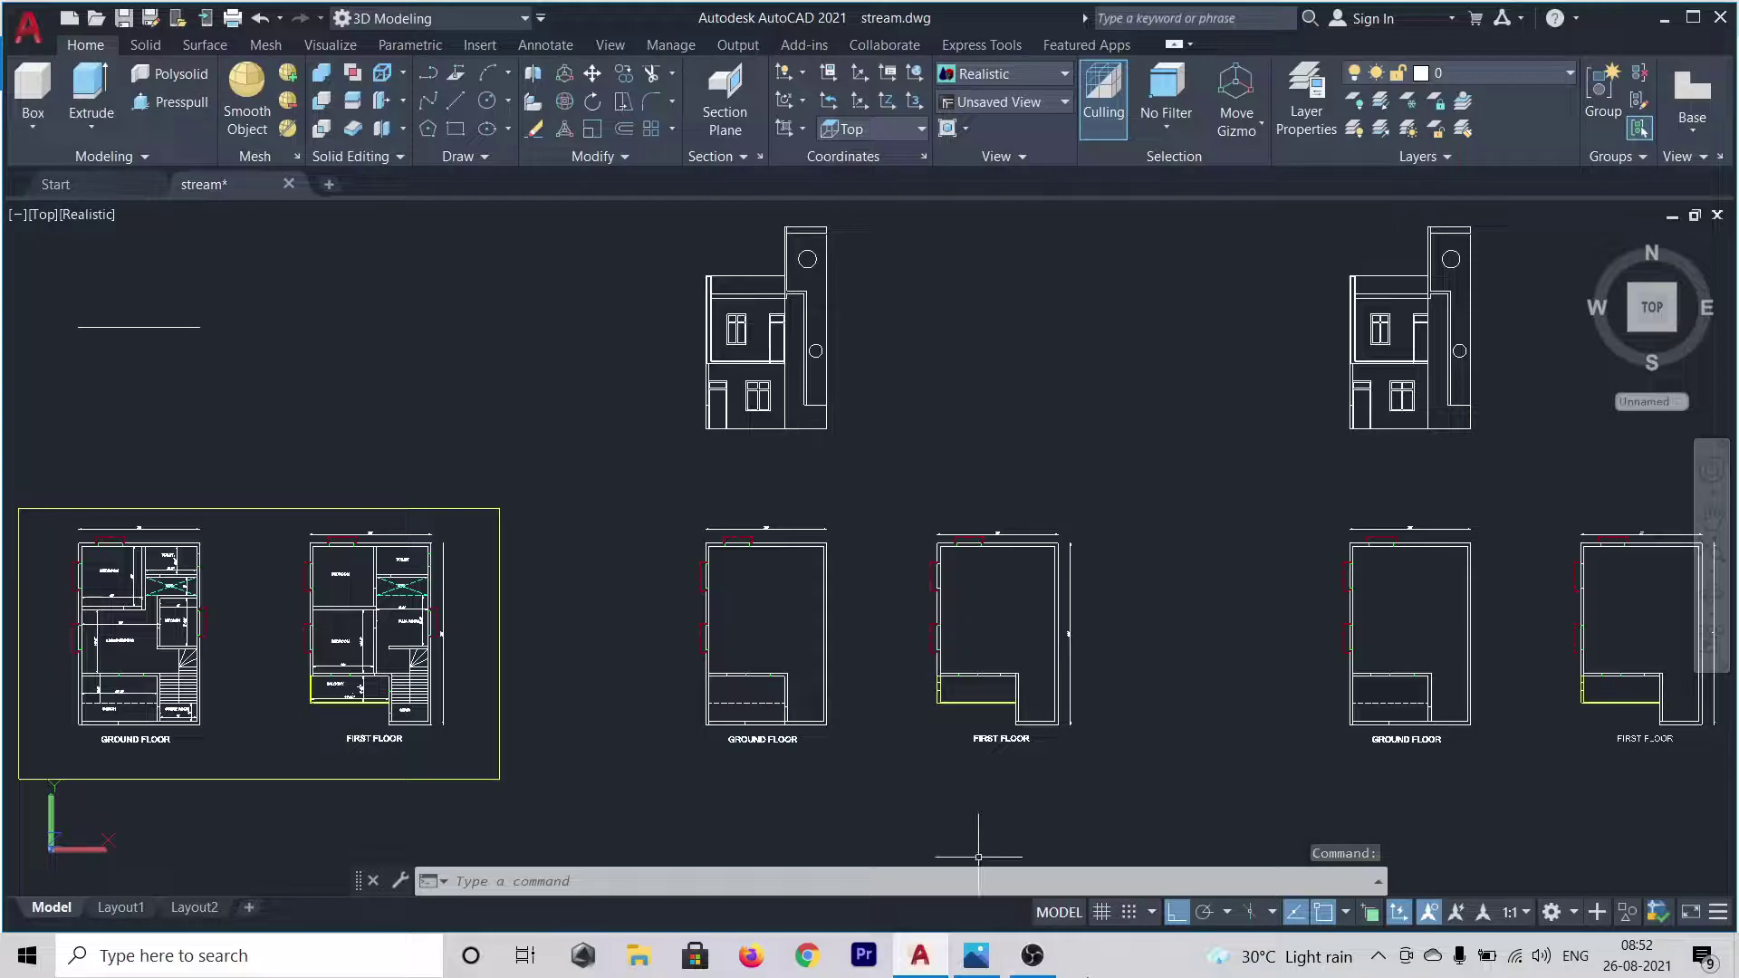
left_click(980, 962)
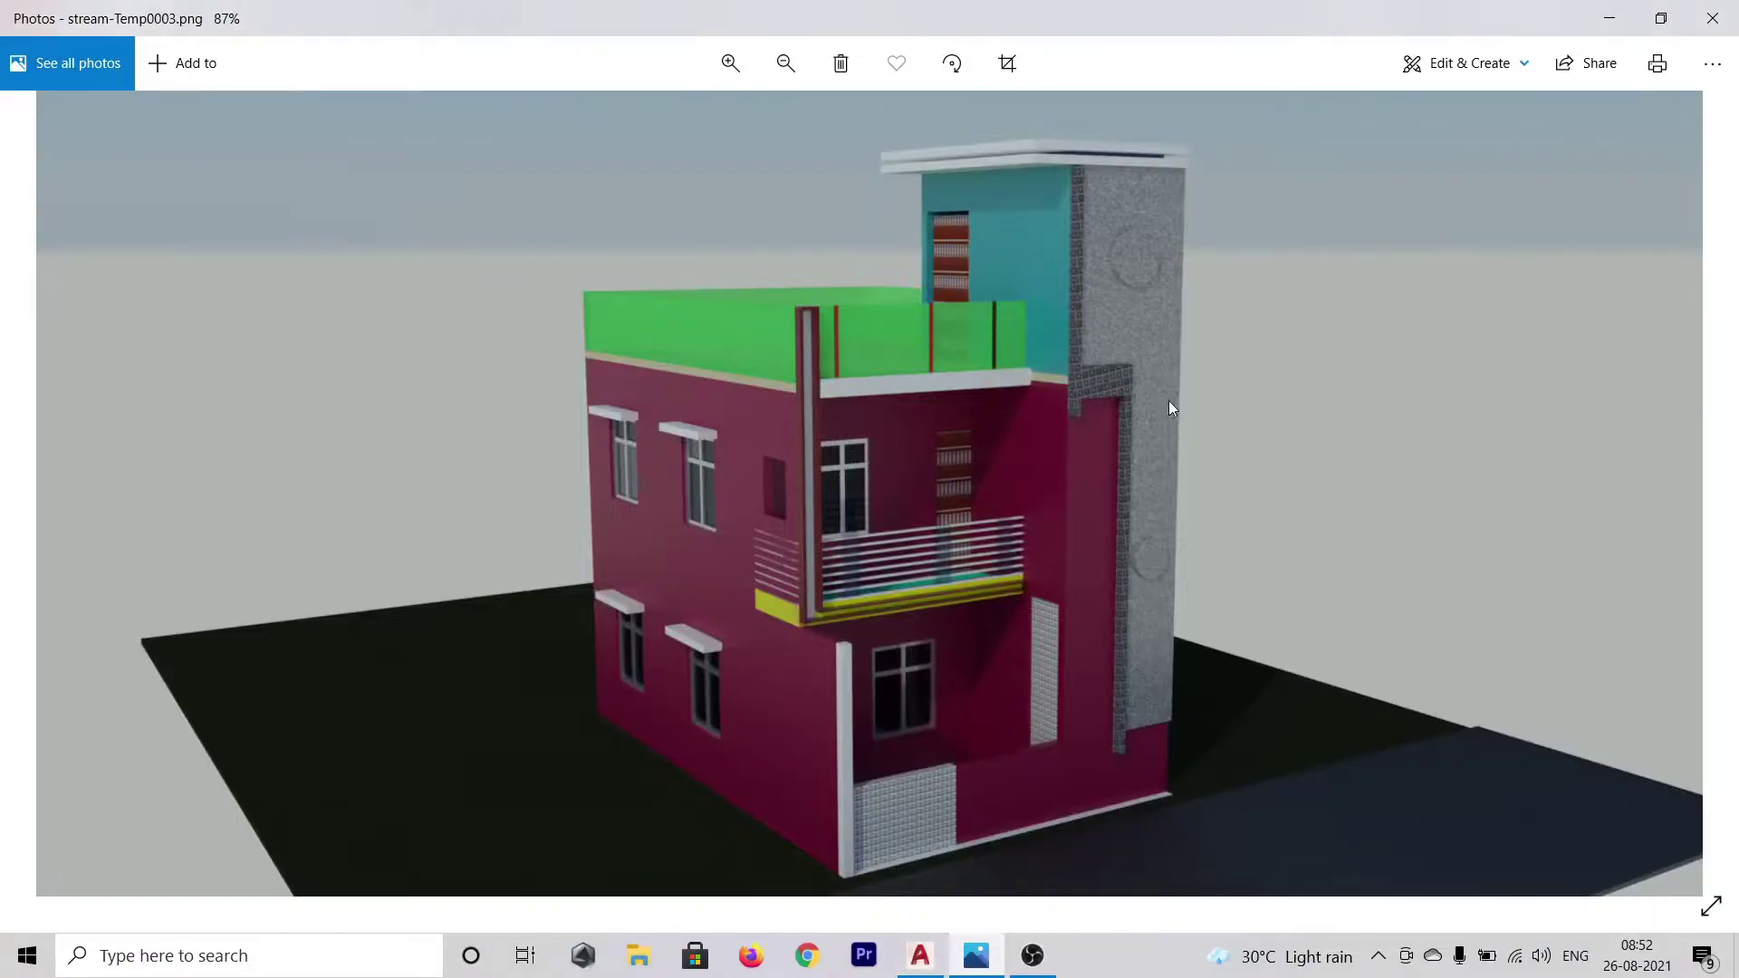
left_click(921, 960)
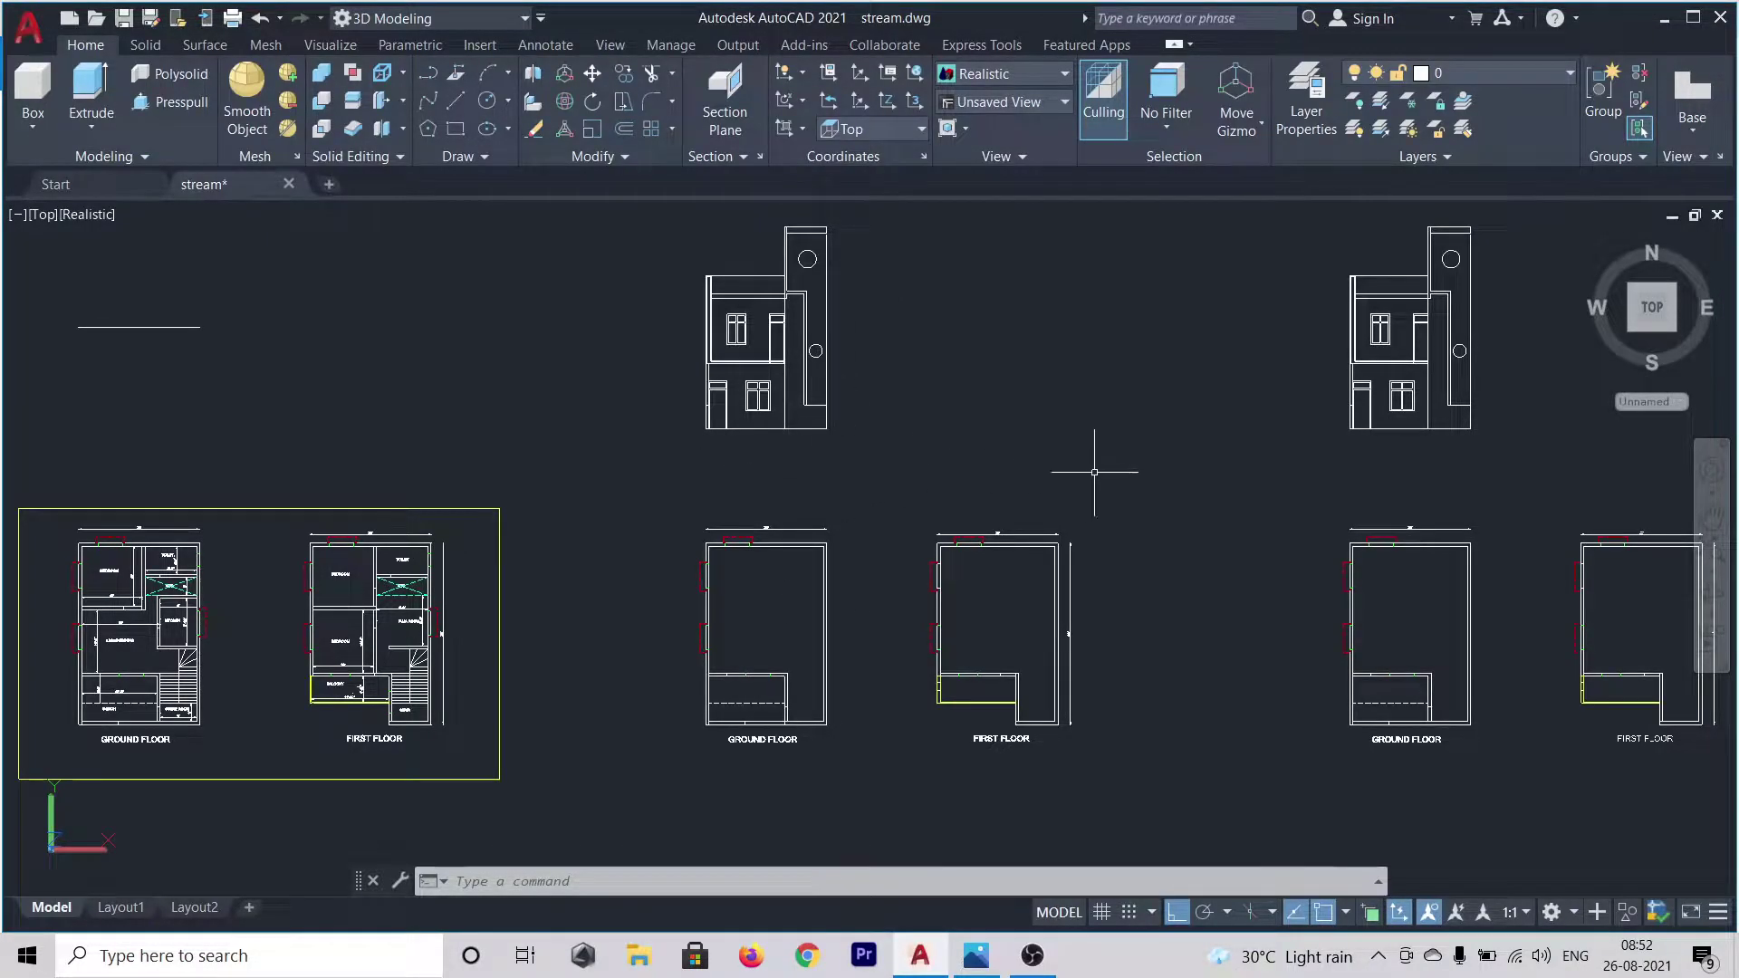
- Examine the second set of floor plans and the three unlabelled outlines drawn beyond them
middle_click_drag(1153, 577, 932, 551)
mouse_move(1517, 595)
middle_mouse_down()
mouse_move(1533, 610)
mouse_move(1093, 548)
middle_mouse_up()
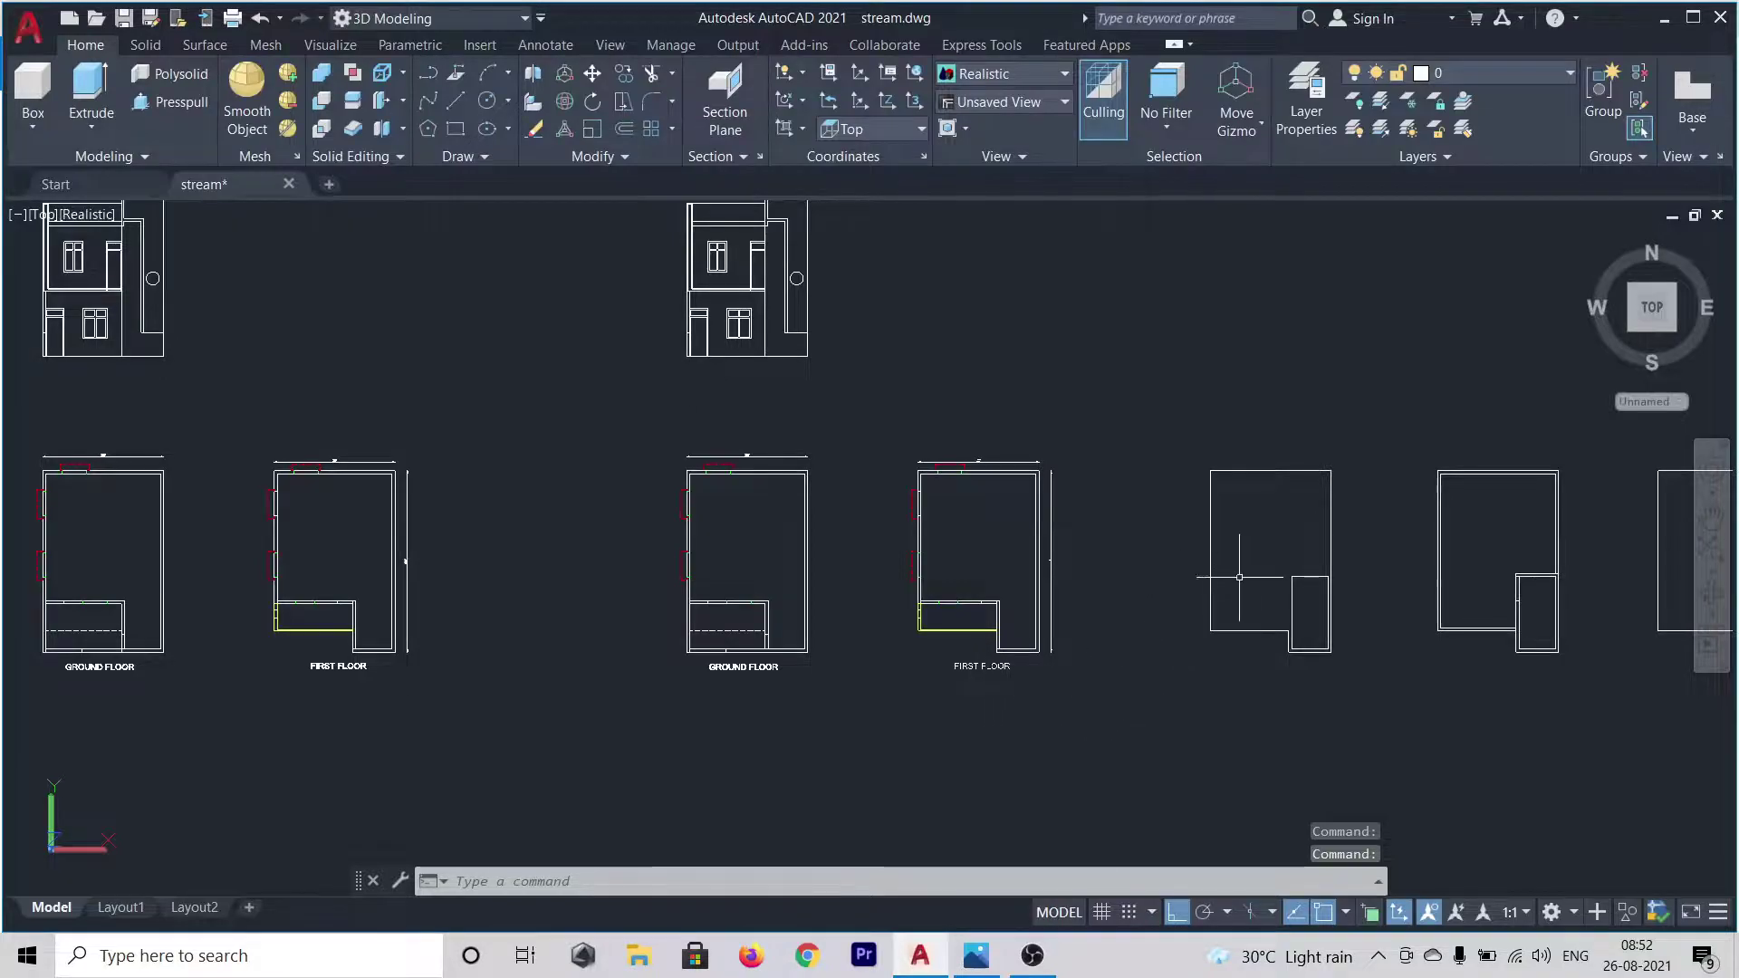
scroll(1259, 563, "up", 2)
middle_click_drag(1255, 563, 936, 613)
mouse_move(1244, 650)
middle_mouse_down()
mouse_move(1009, 567)
mouse_move(831, 582)
middle_mouse_up()
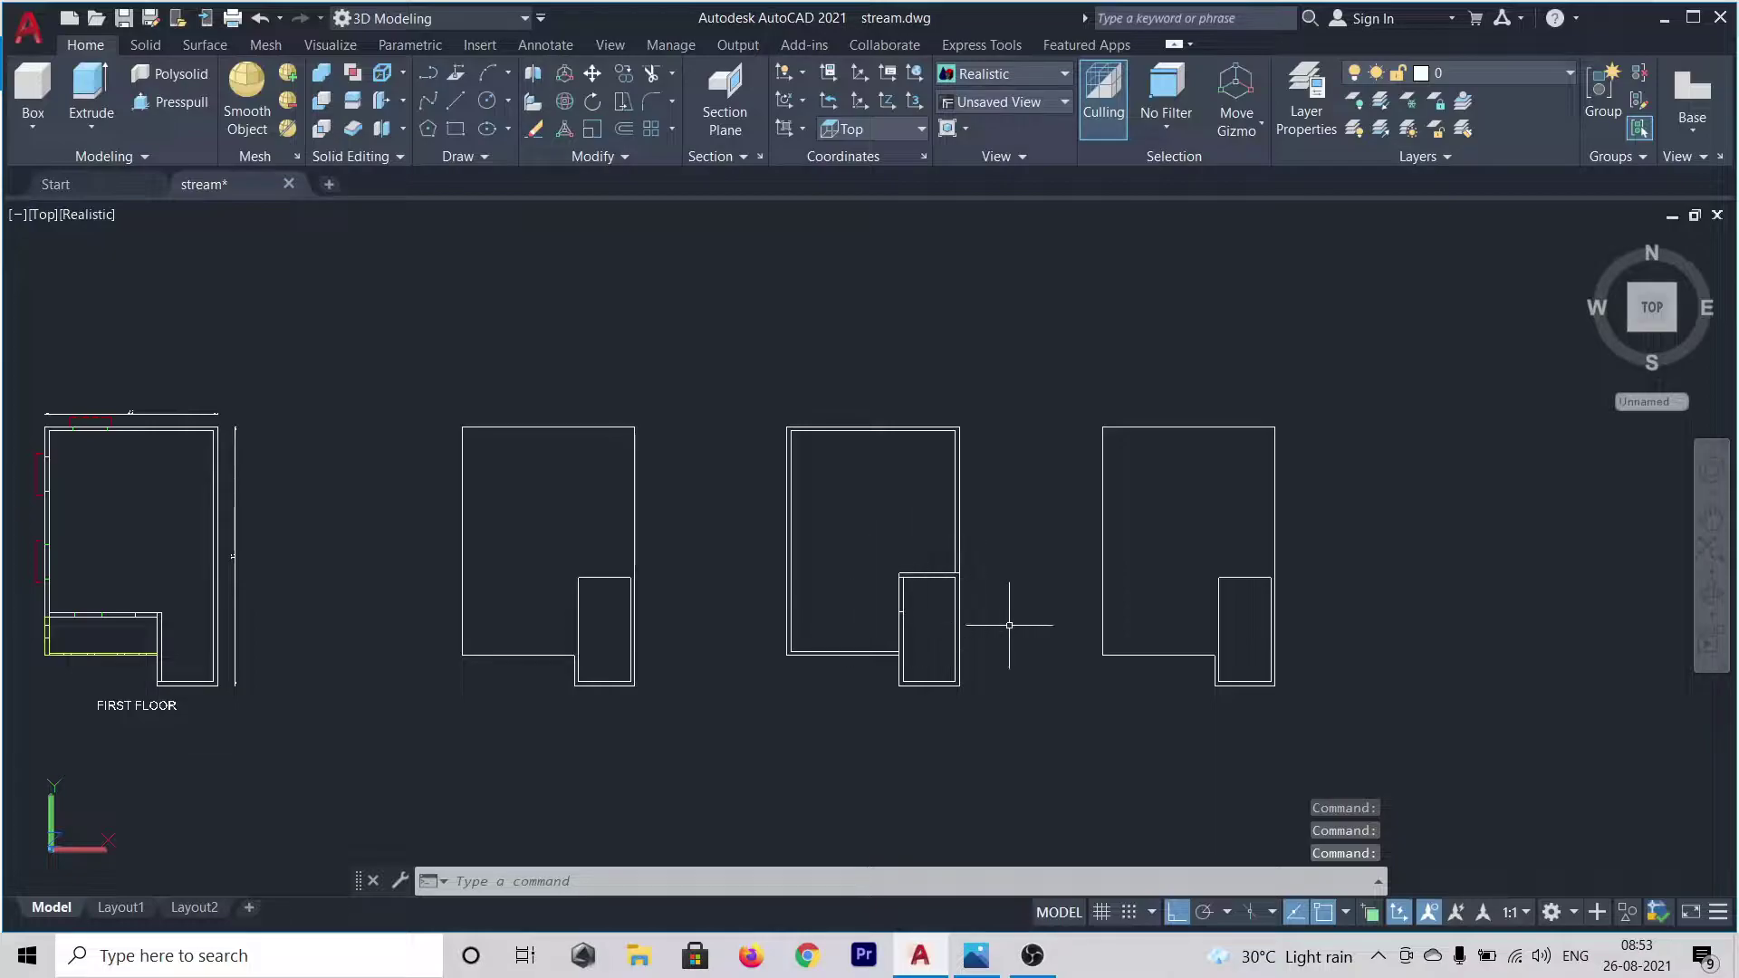
scroll(1177, 611, "down", 2)
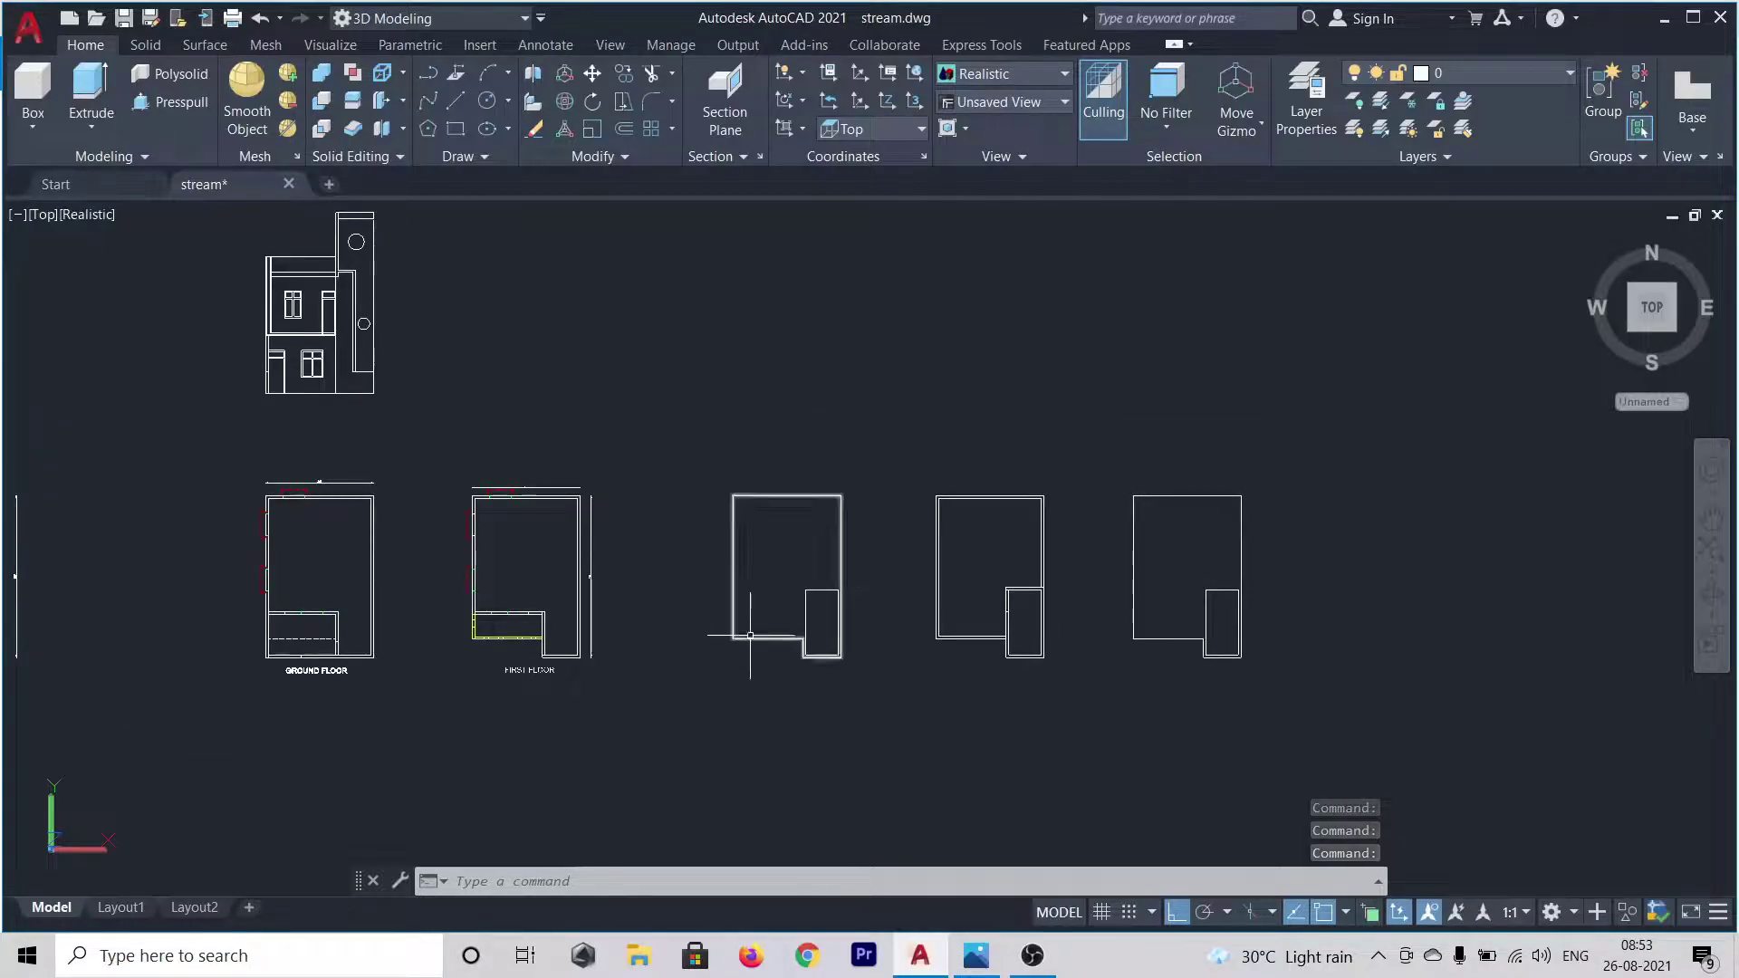
mouse_move(712, 675)
middle_mouse_down()
mouse_move(804, 703)
mouse_move(1129, 719)
mouse_move(1189, 702)
middle_mouse_up()
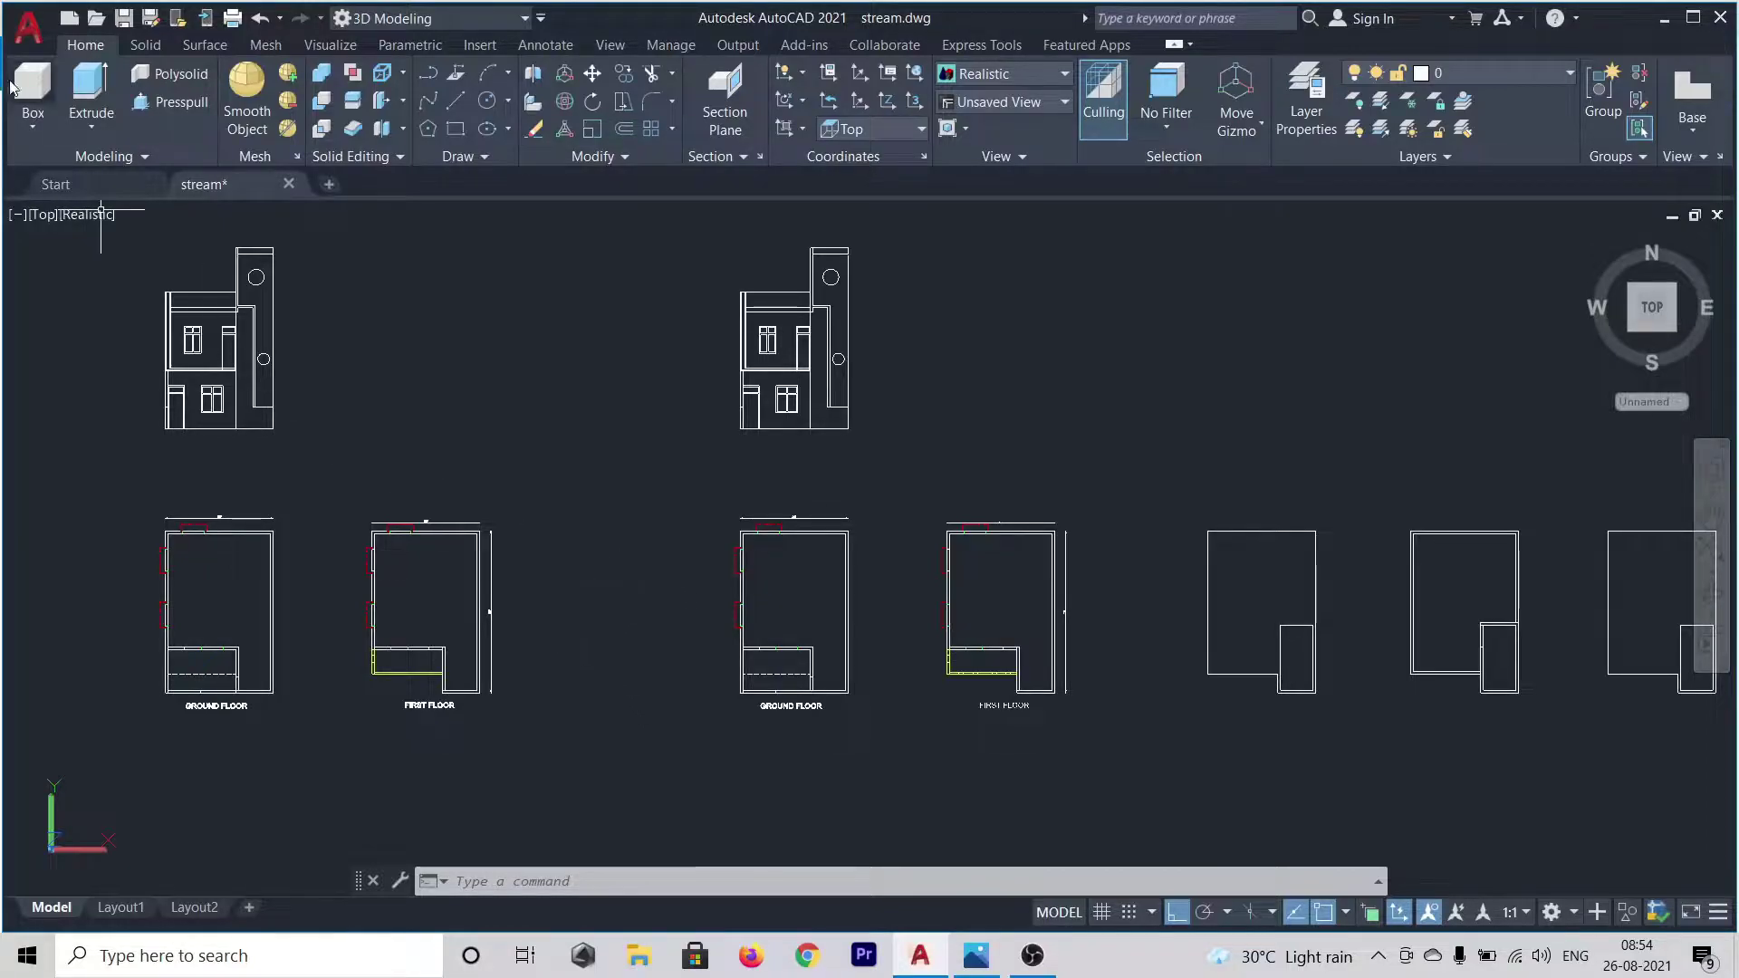
- Set the SW Isometric view and tilt it slightly around the simplified ground floor plan
left_click(43, 216)
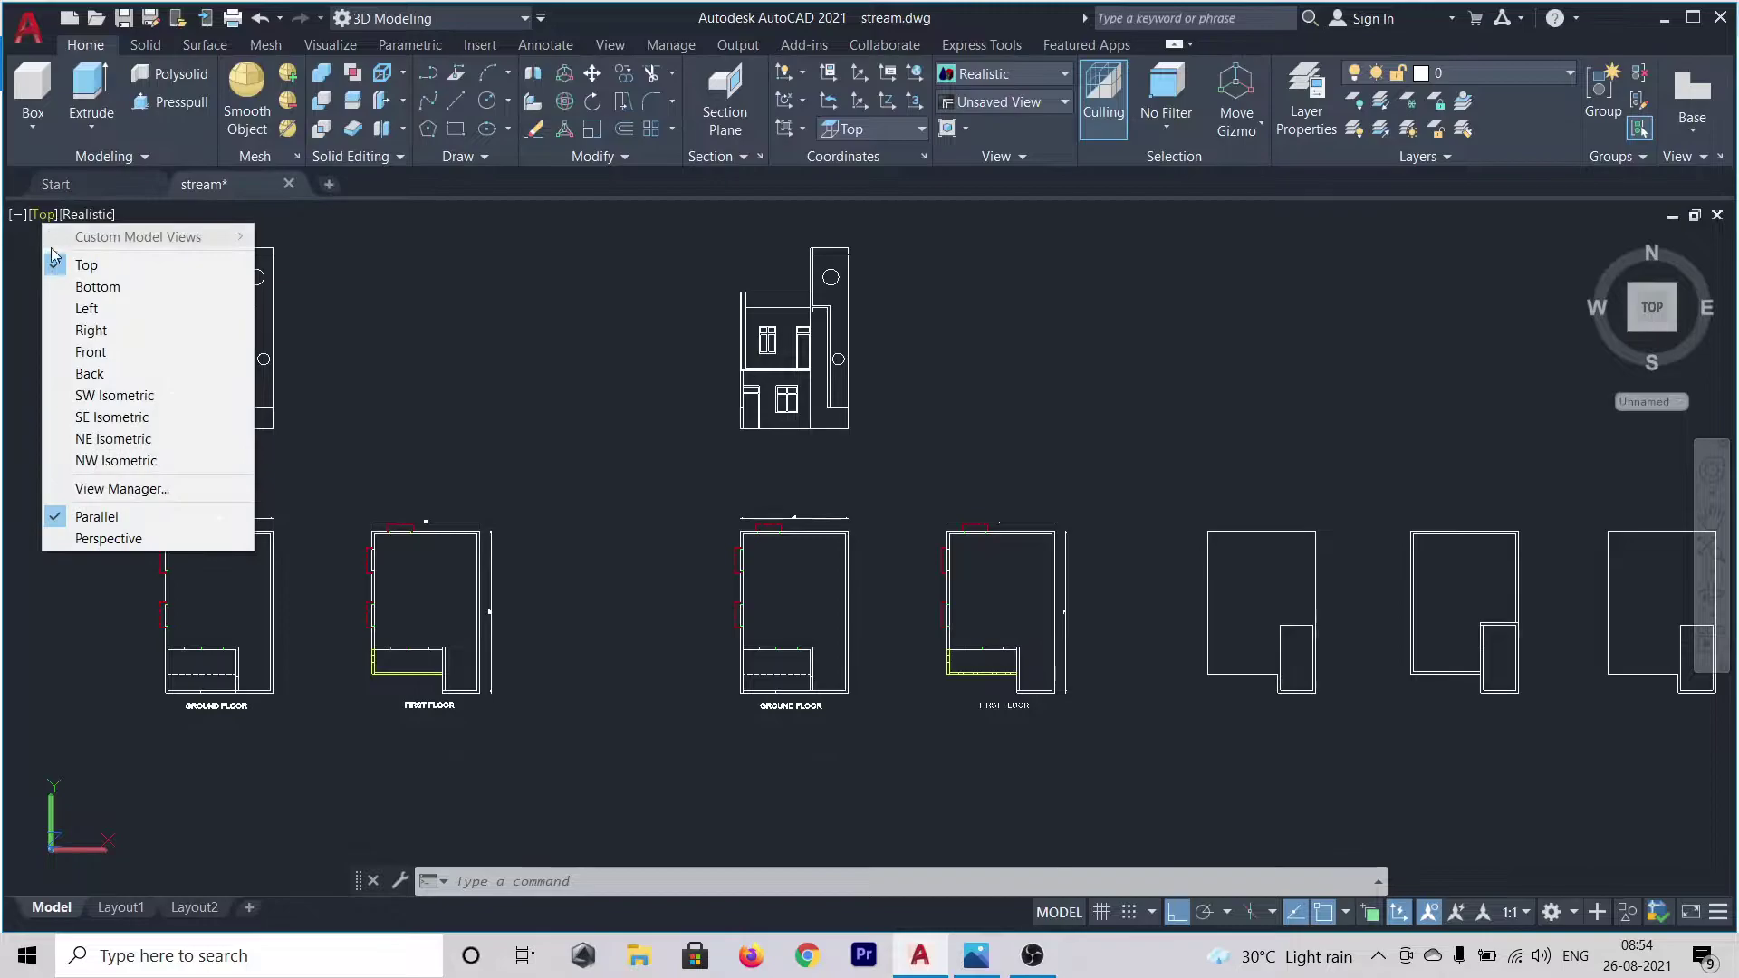
left_click(139, 396)
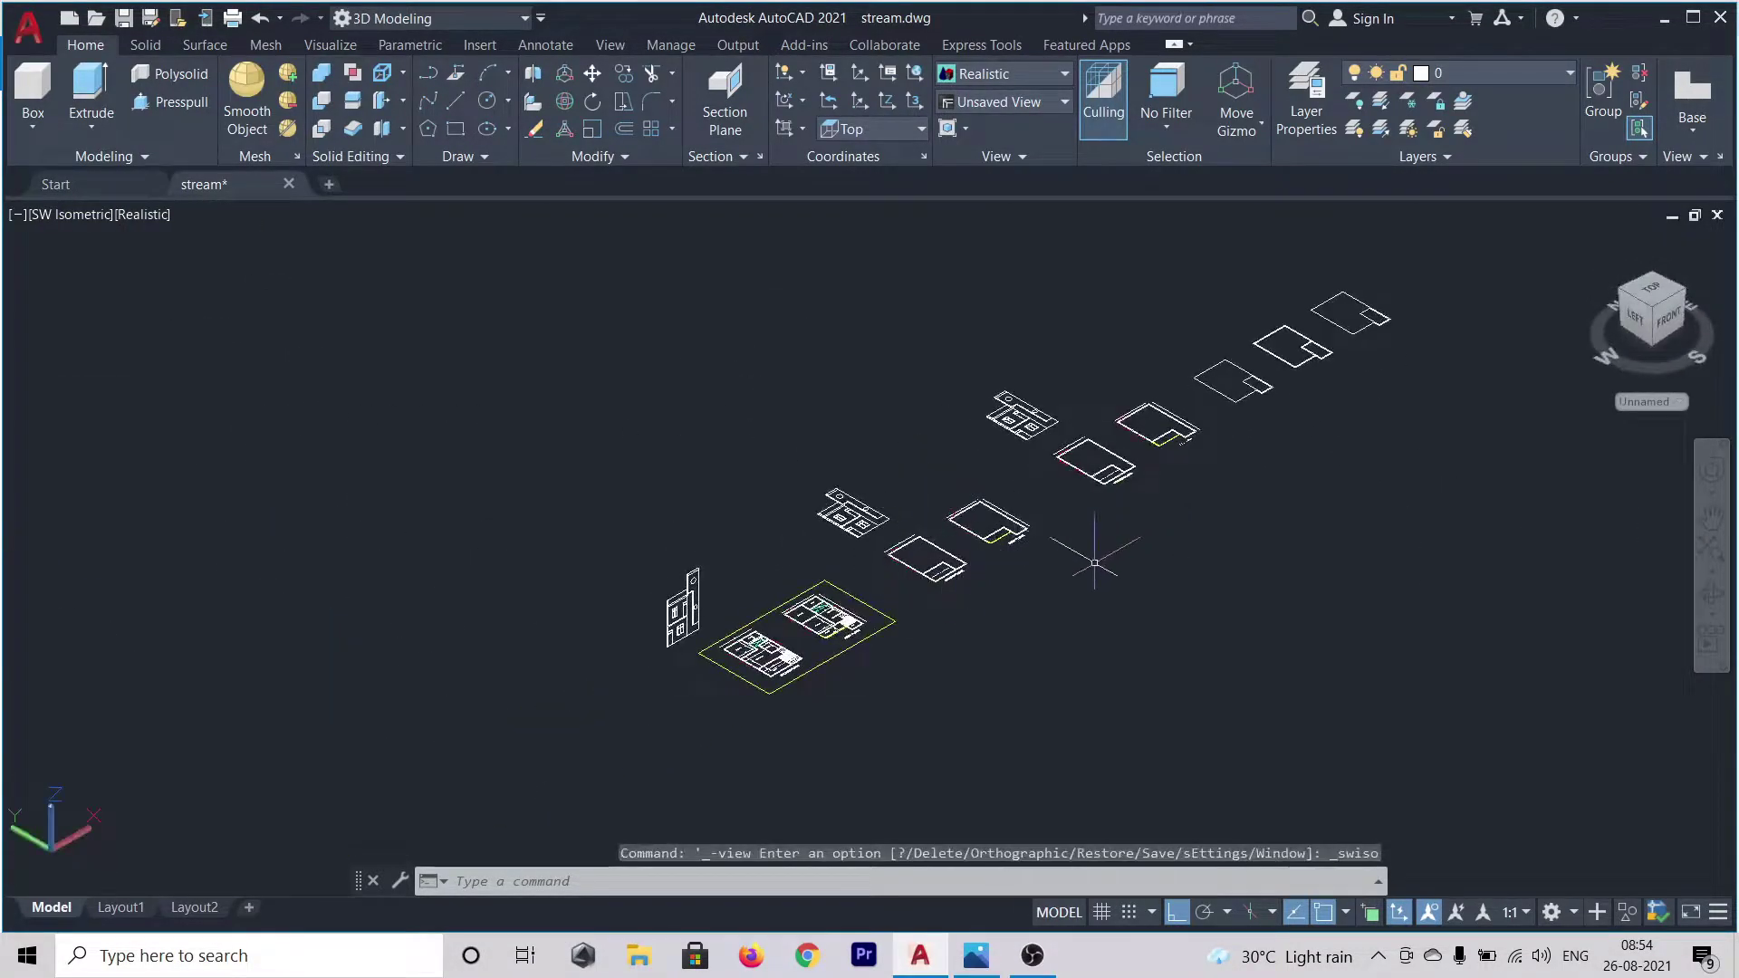
scroll(928, 575, "up", 10)
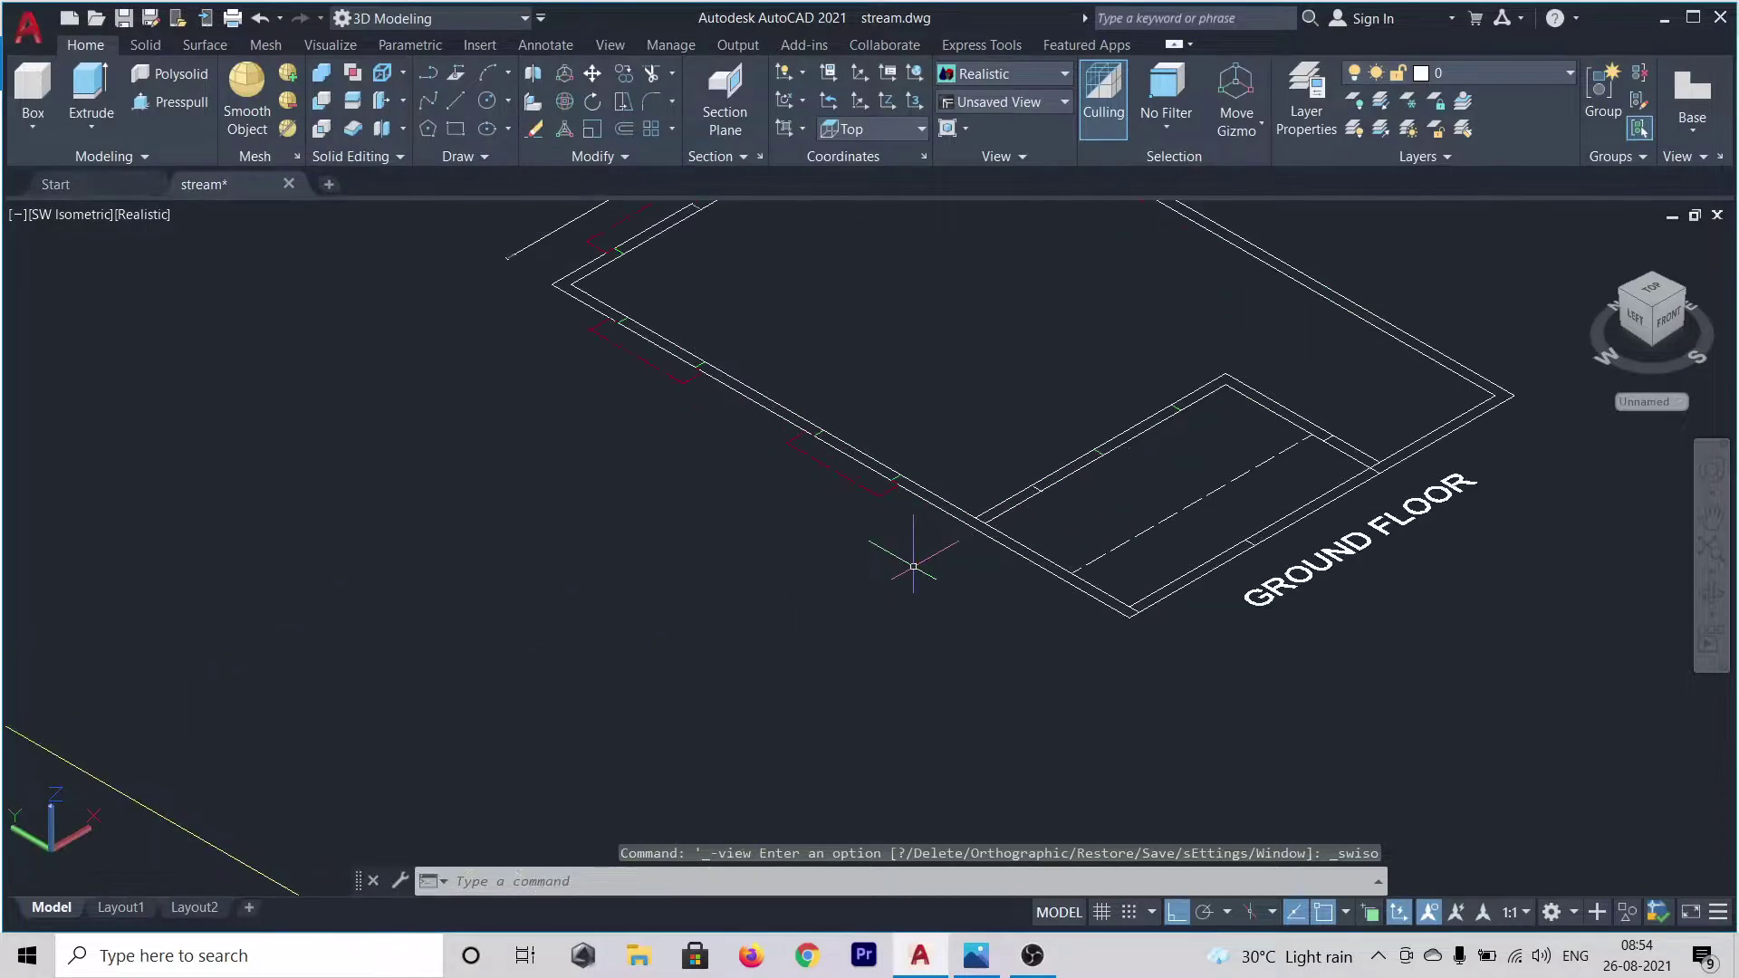
middle_click_drag(904, 574, 634, 666)
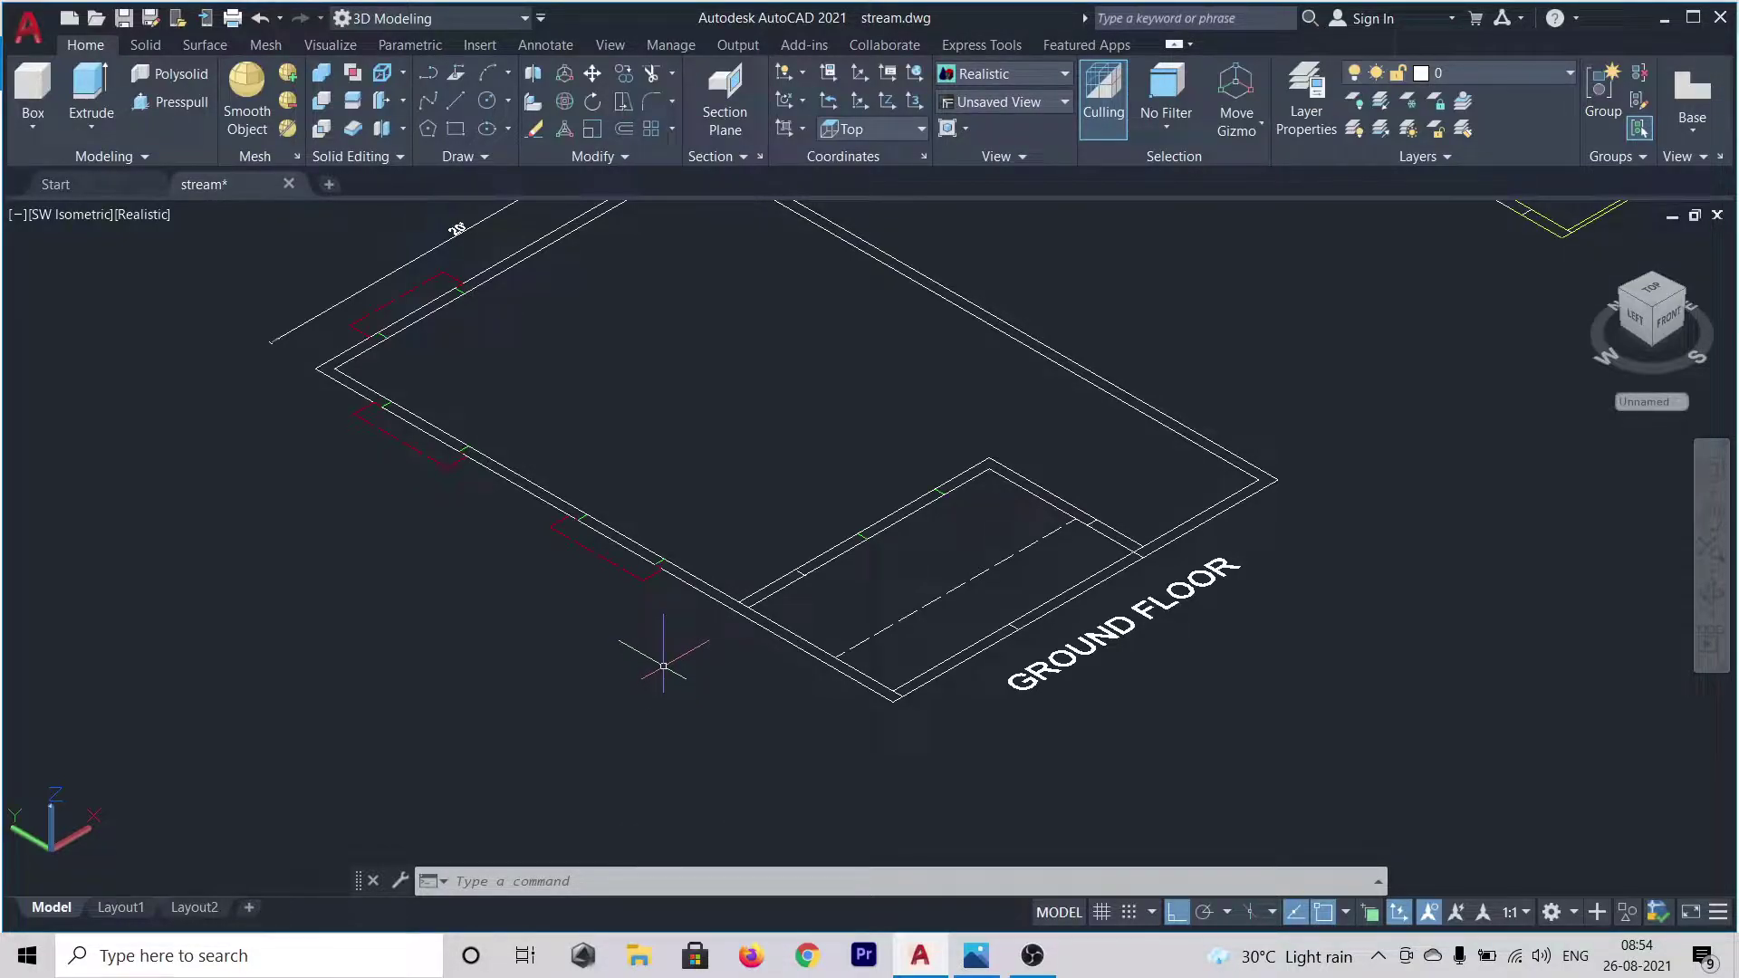
middle_click_drag(664, 666, 418, 607, "shift")
left_click_drag(260, 563, 669, 655)
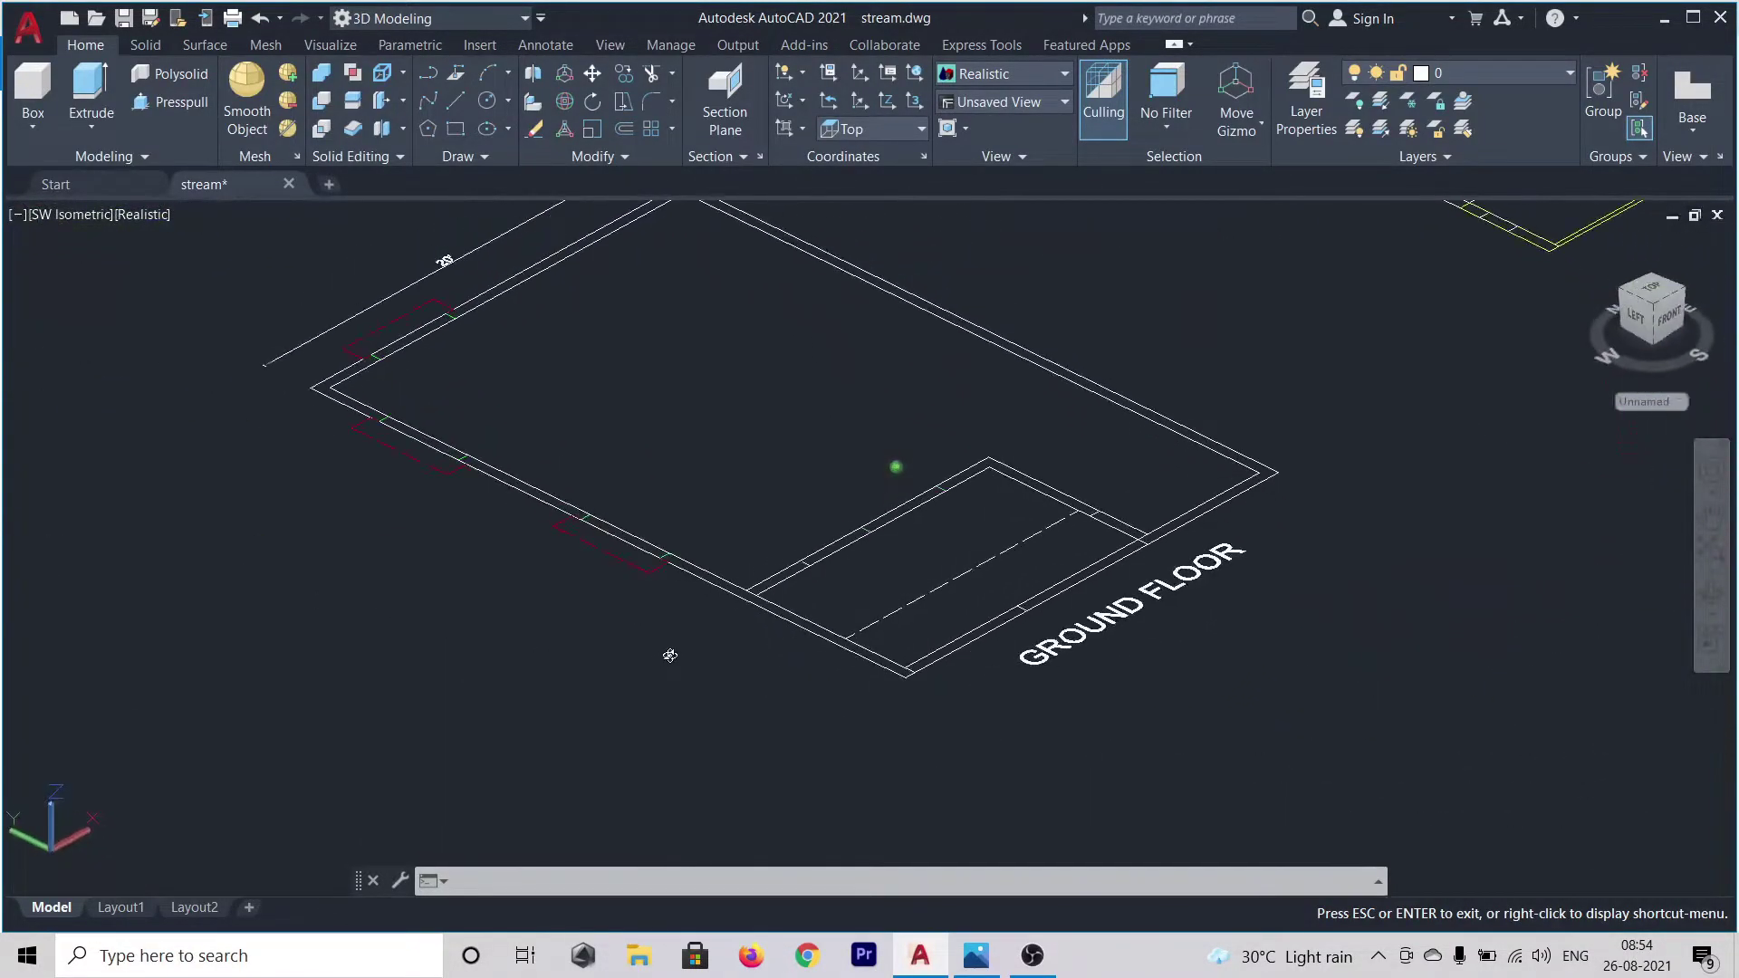
key("Escape")
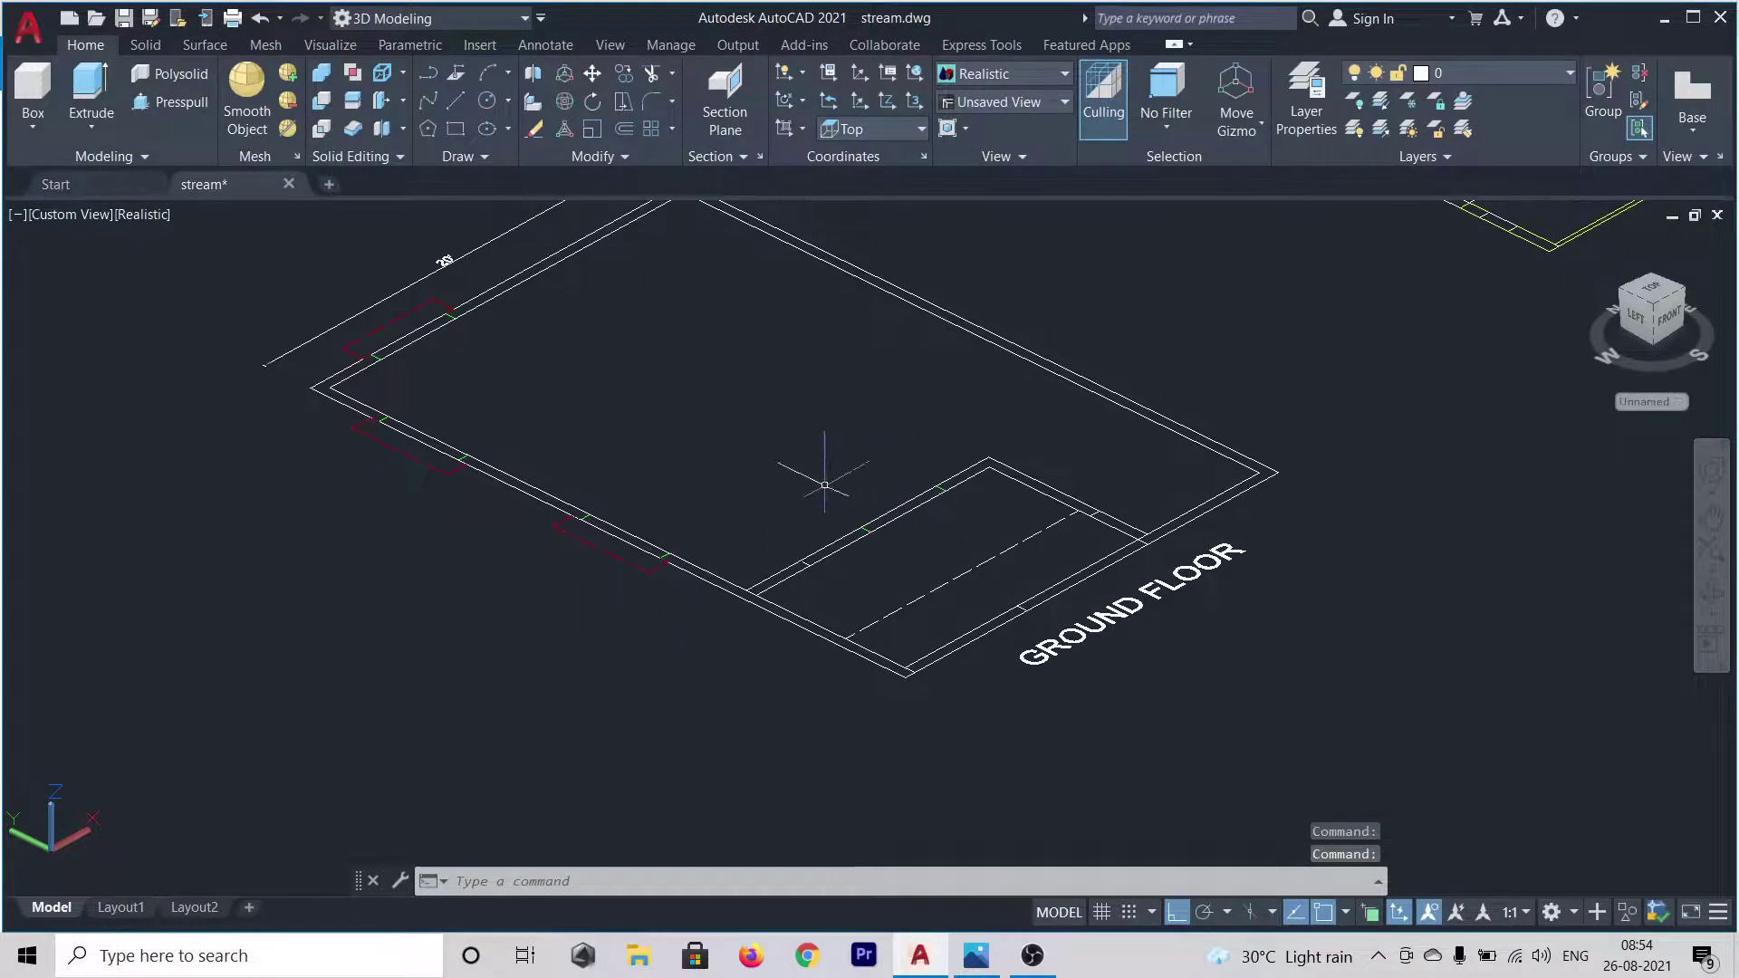
middle_click_drag(782, 405, 705, 425)
key("Escape")
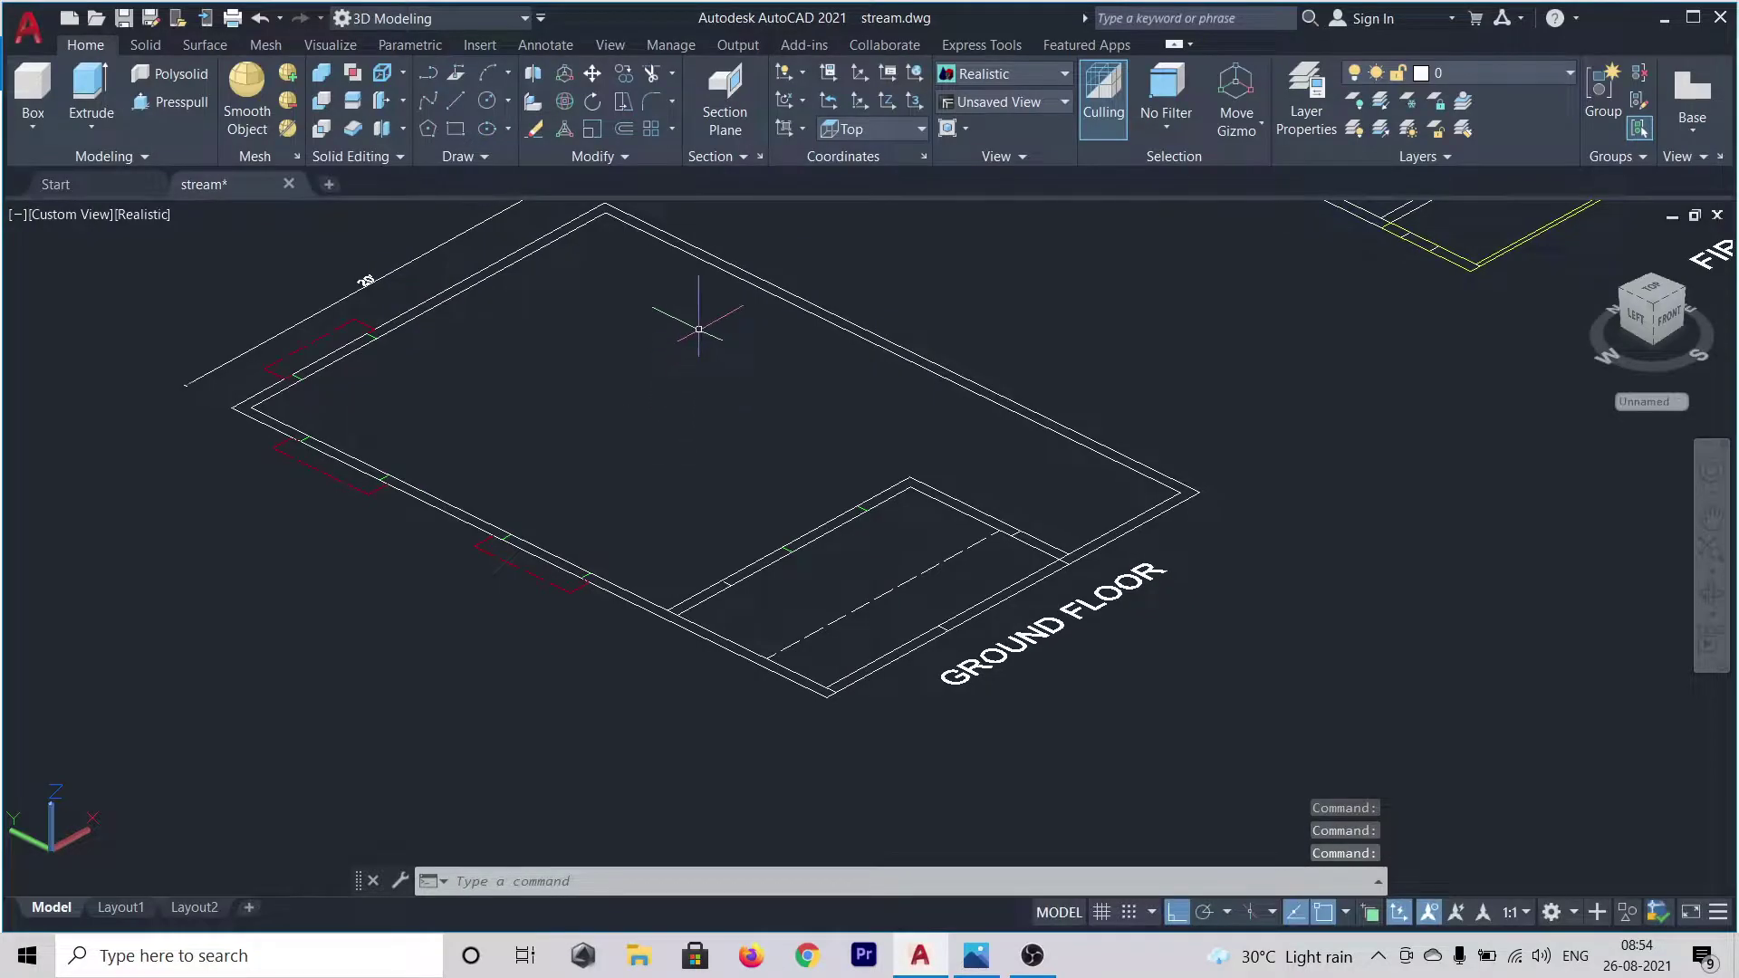
- Presspull the two marked wall segments along the ground floor porch's back wall, on either side of the middle gap, to a height of 3'
left_click(176, 106)
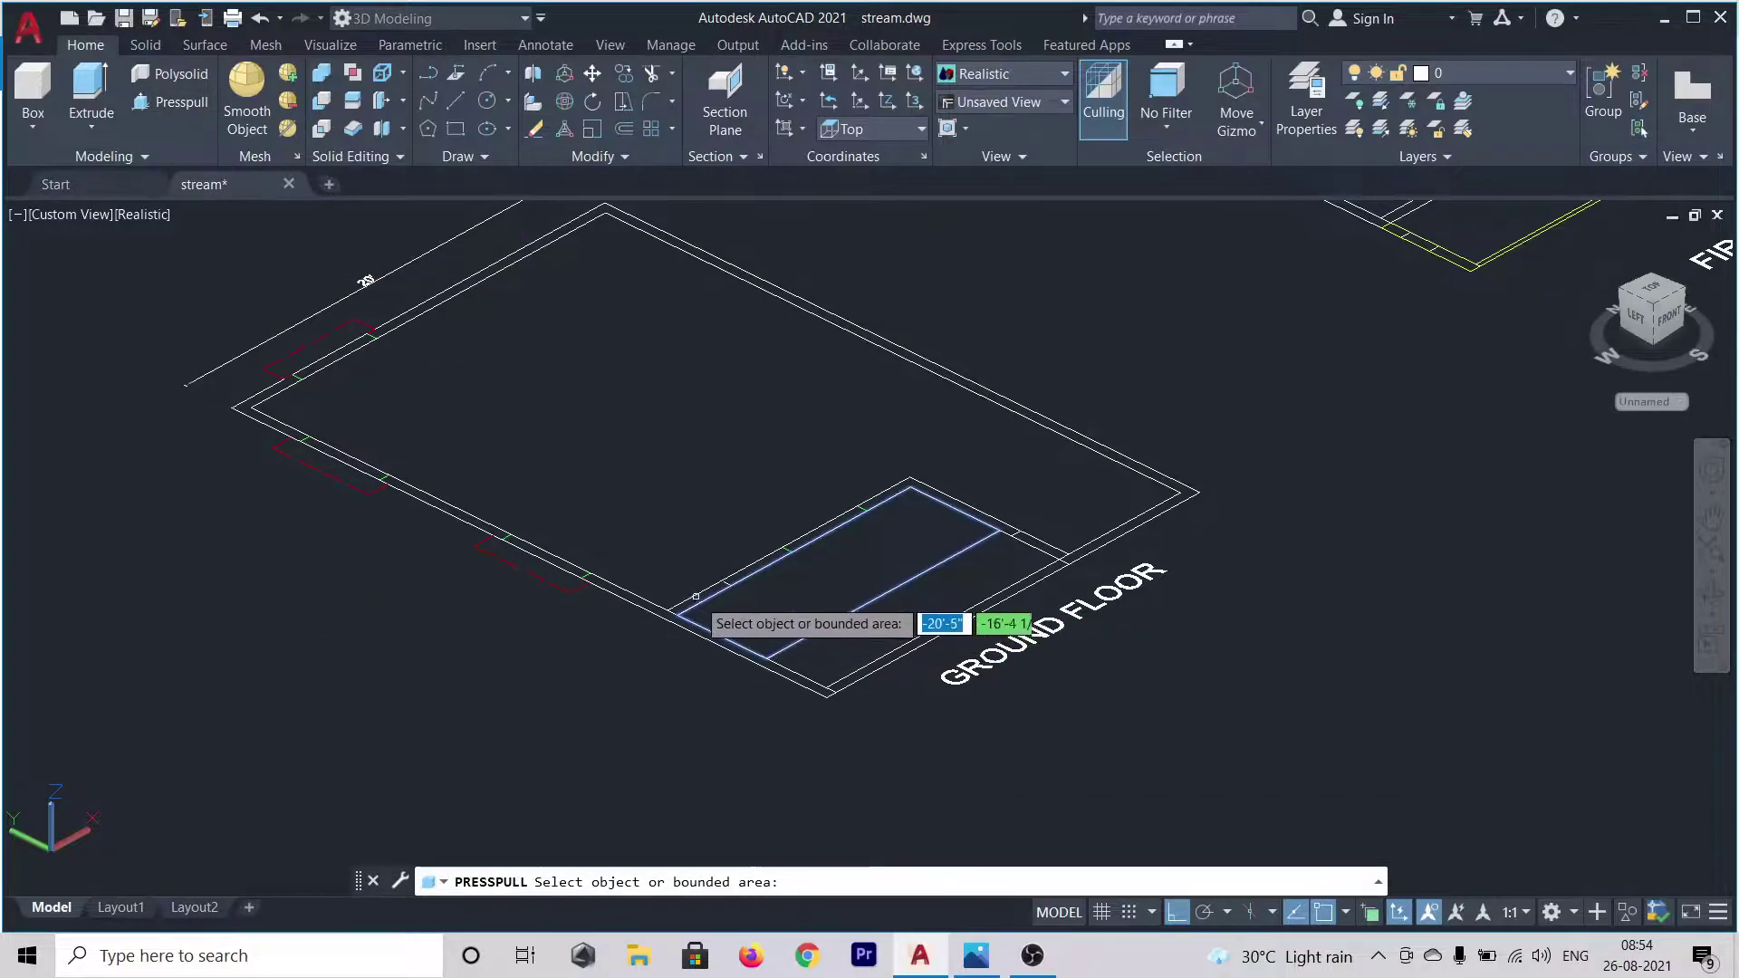
scroll(696, 596, "up", 5)
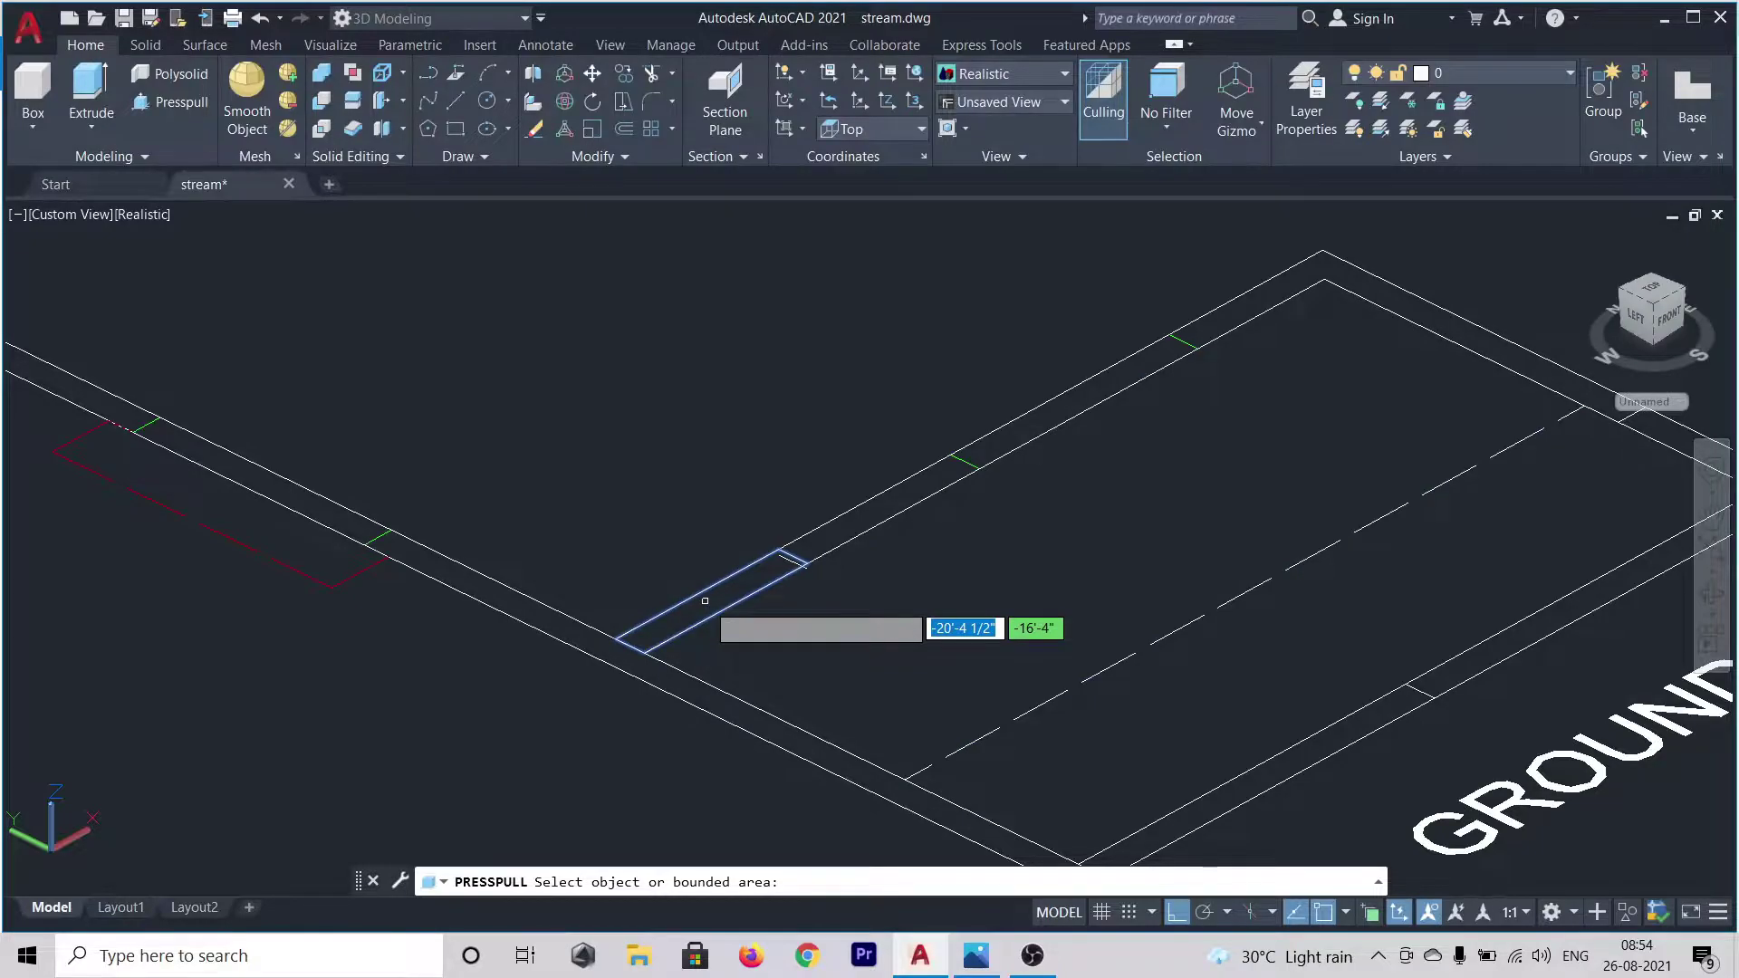
left_click(705, 600)
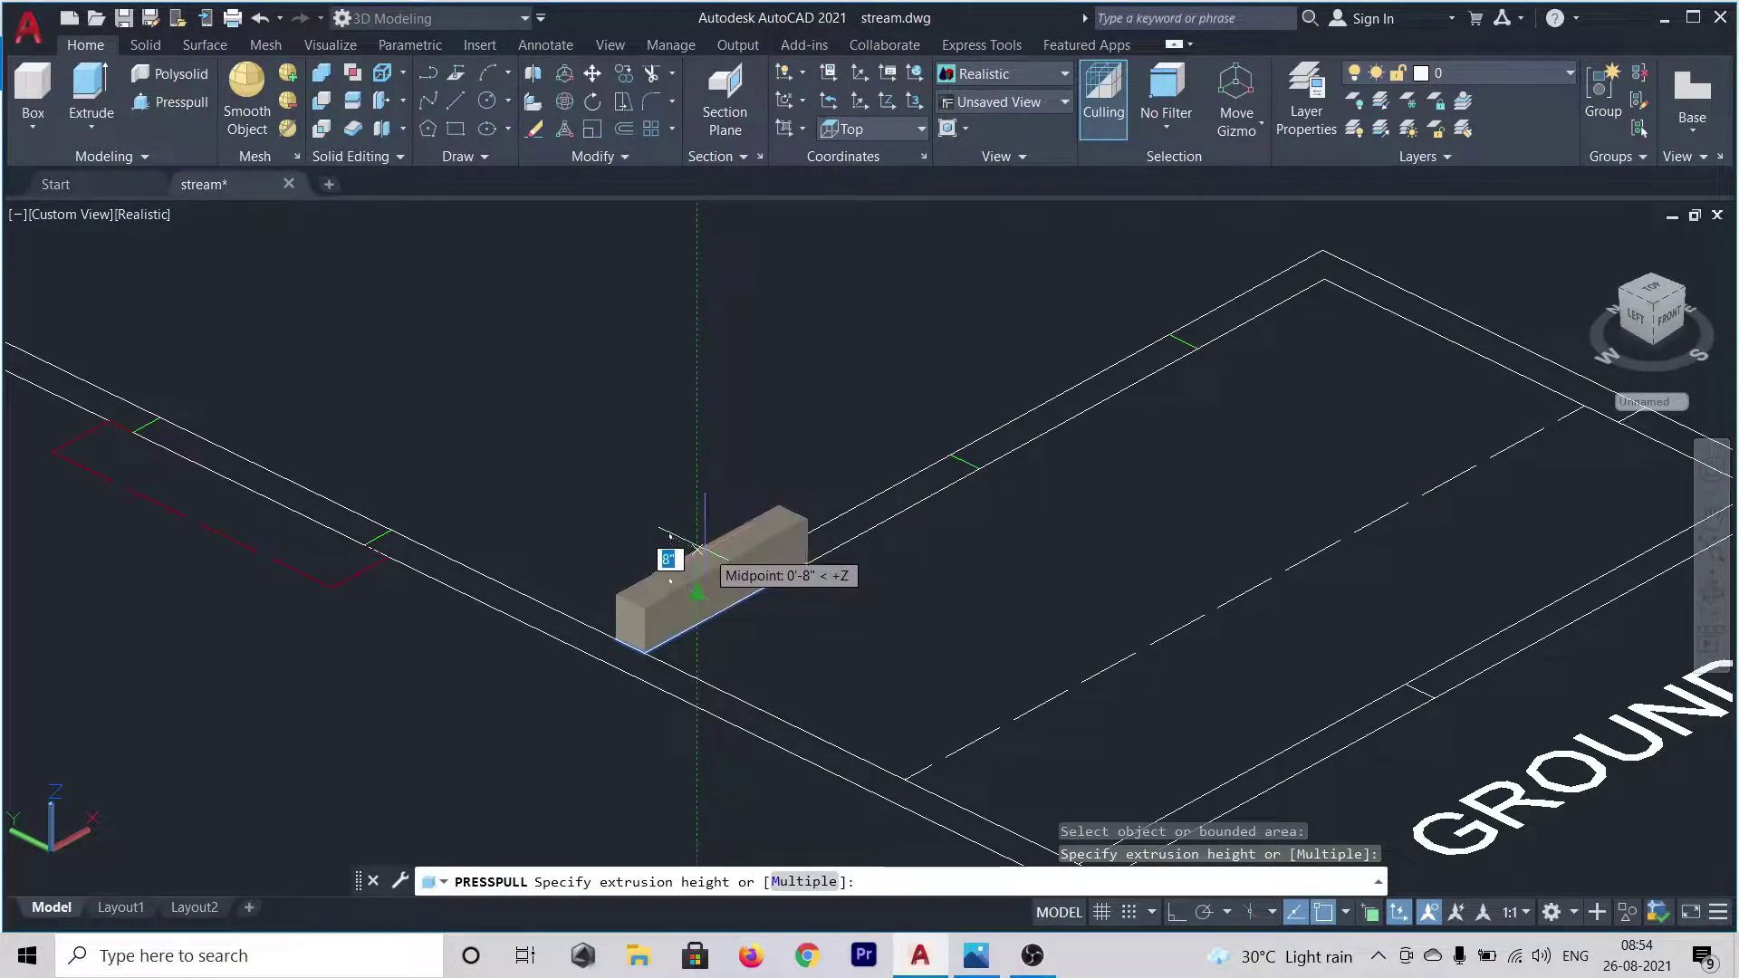
type("3")
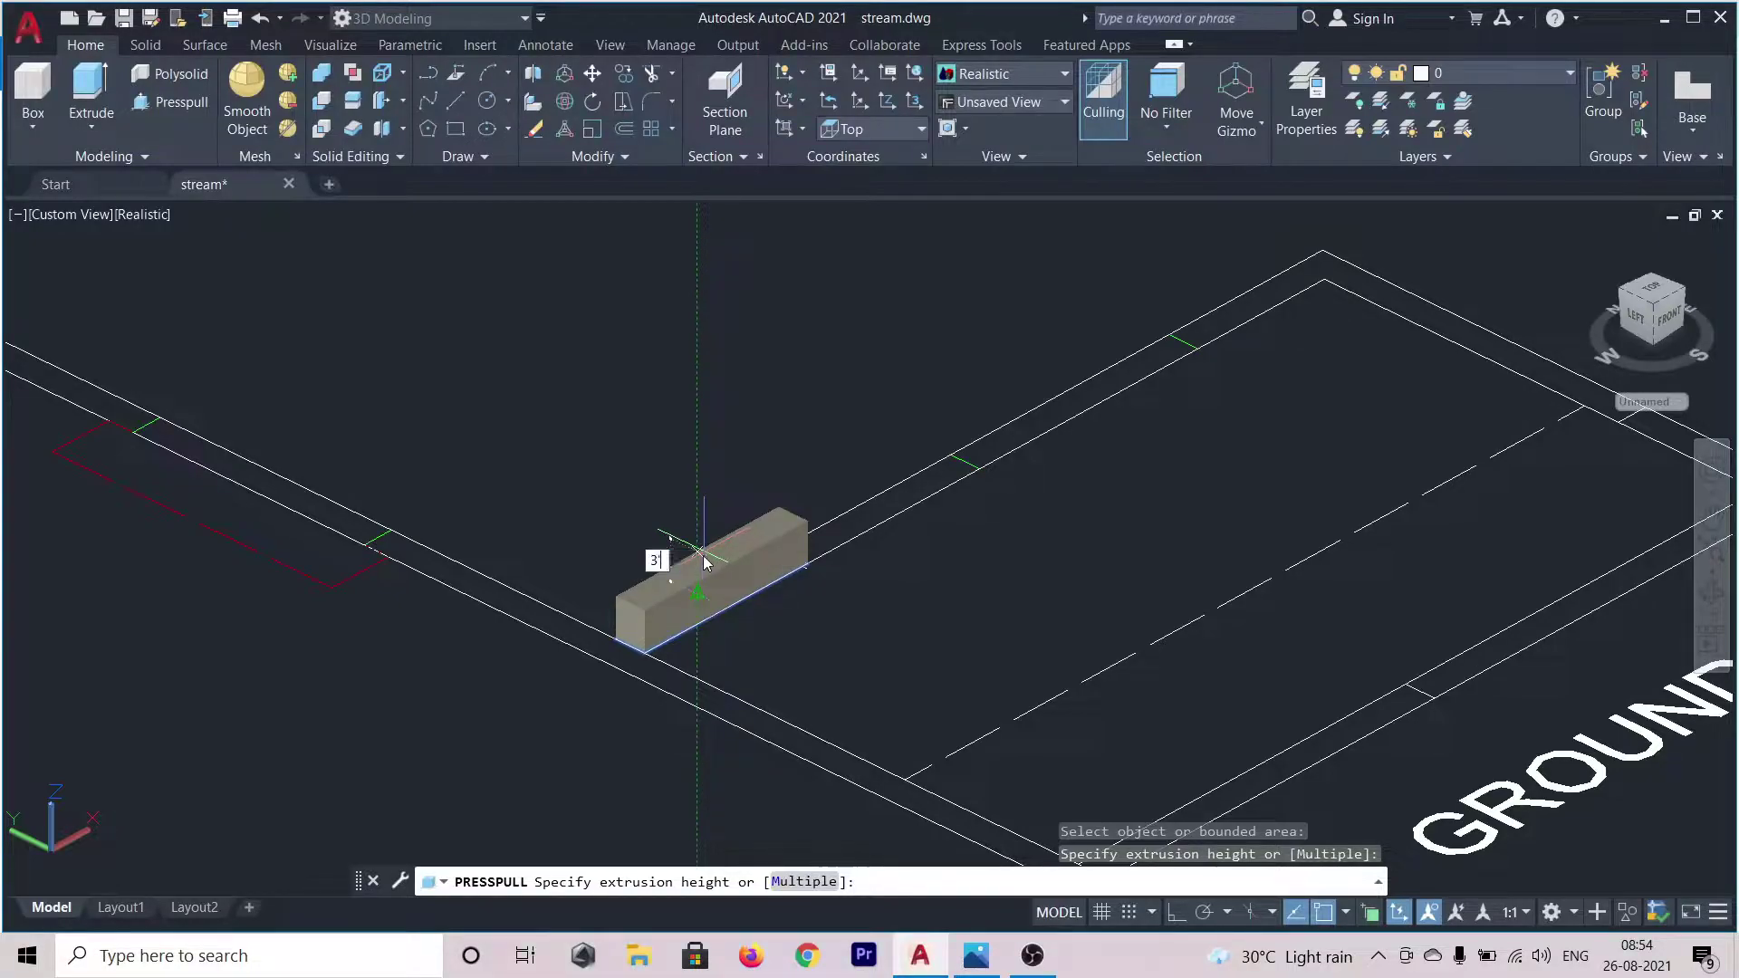
key("Return")
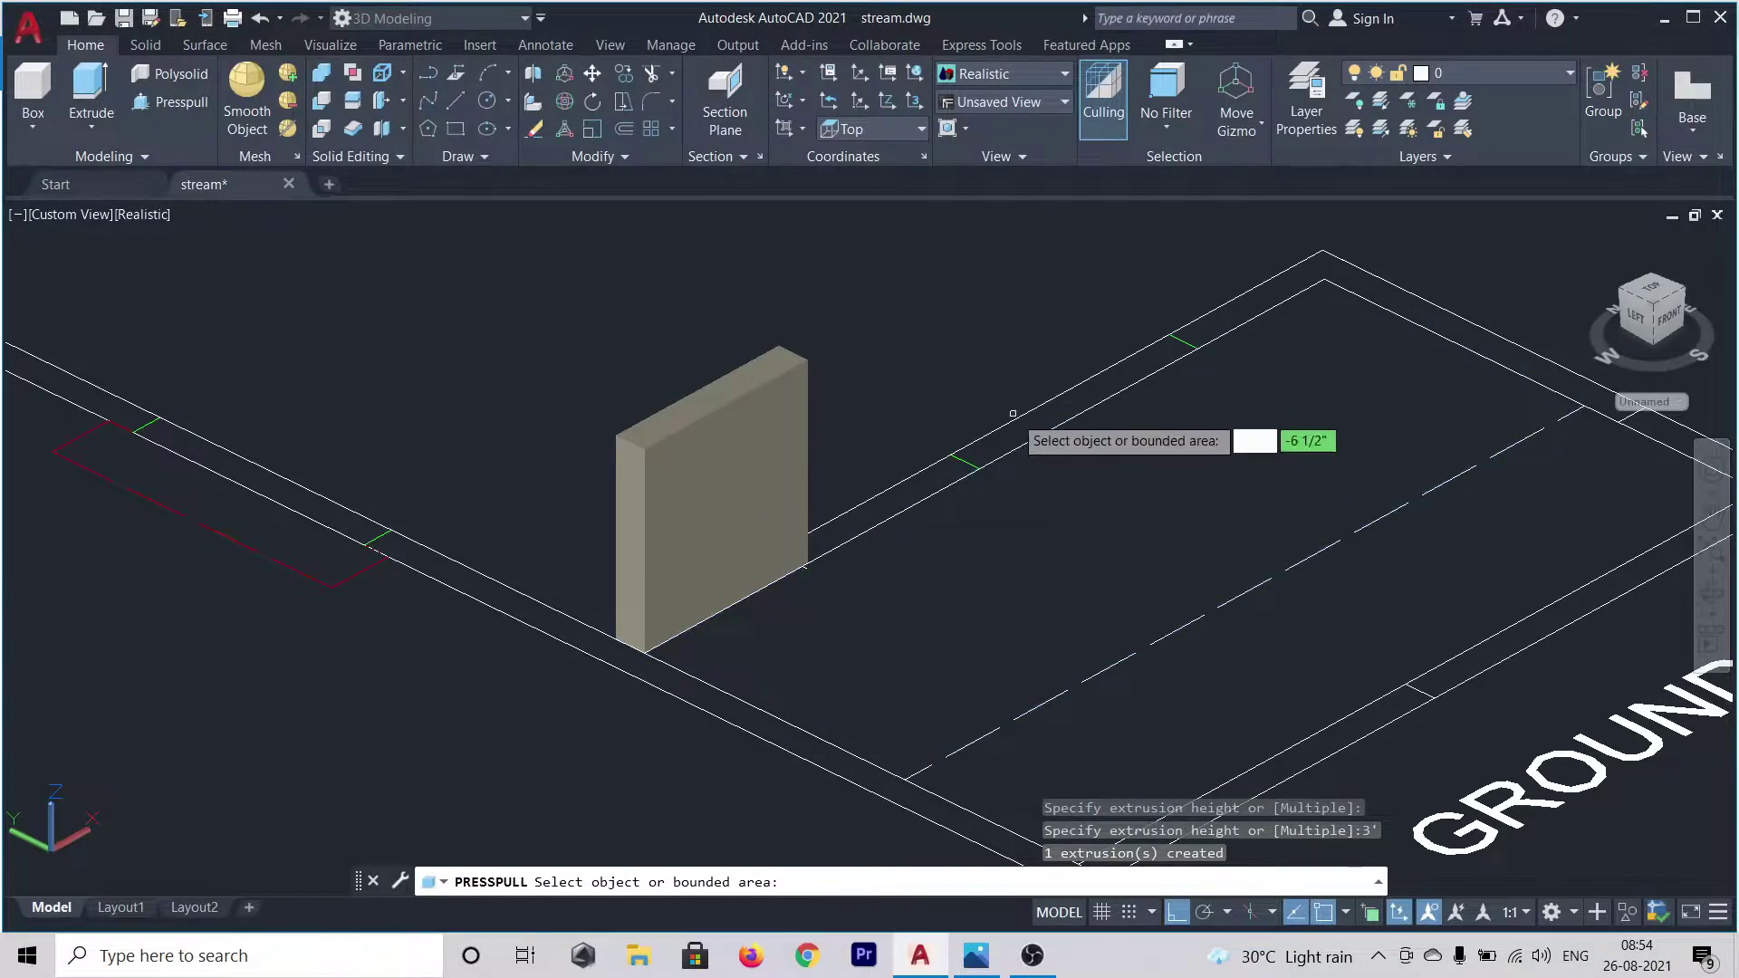
left_click(1048, 426)
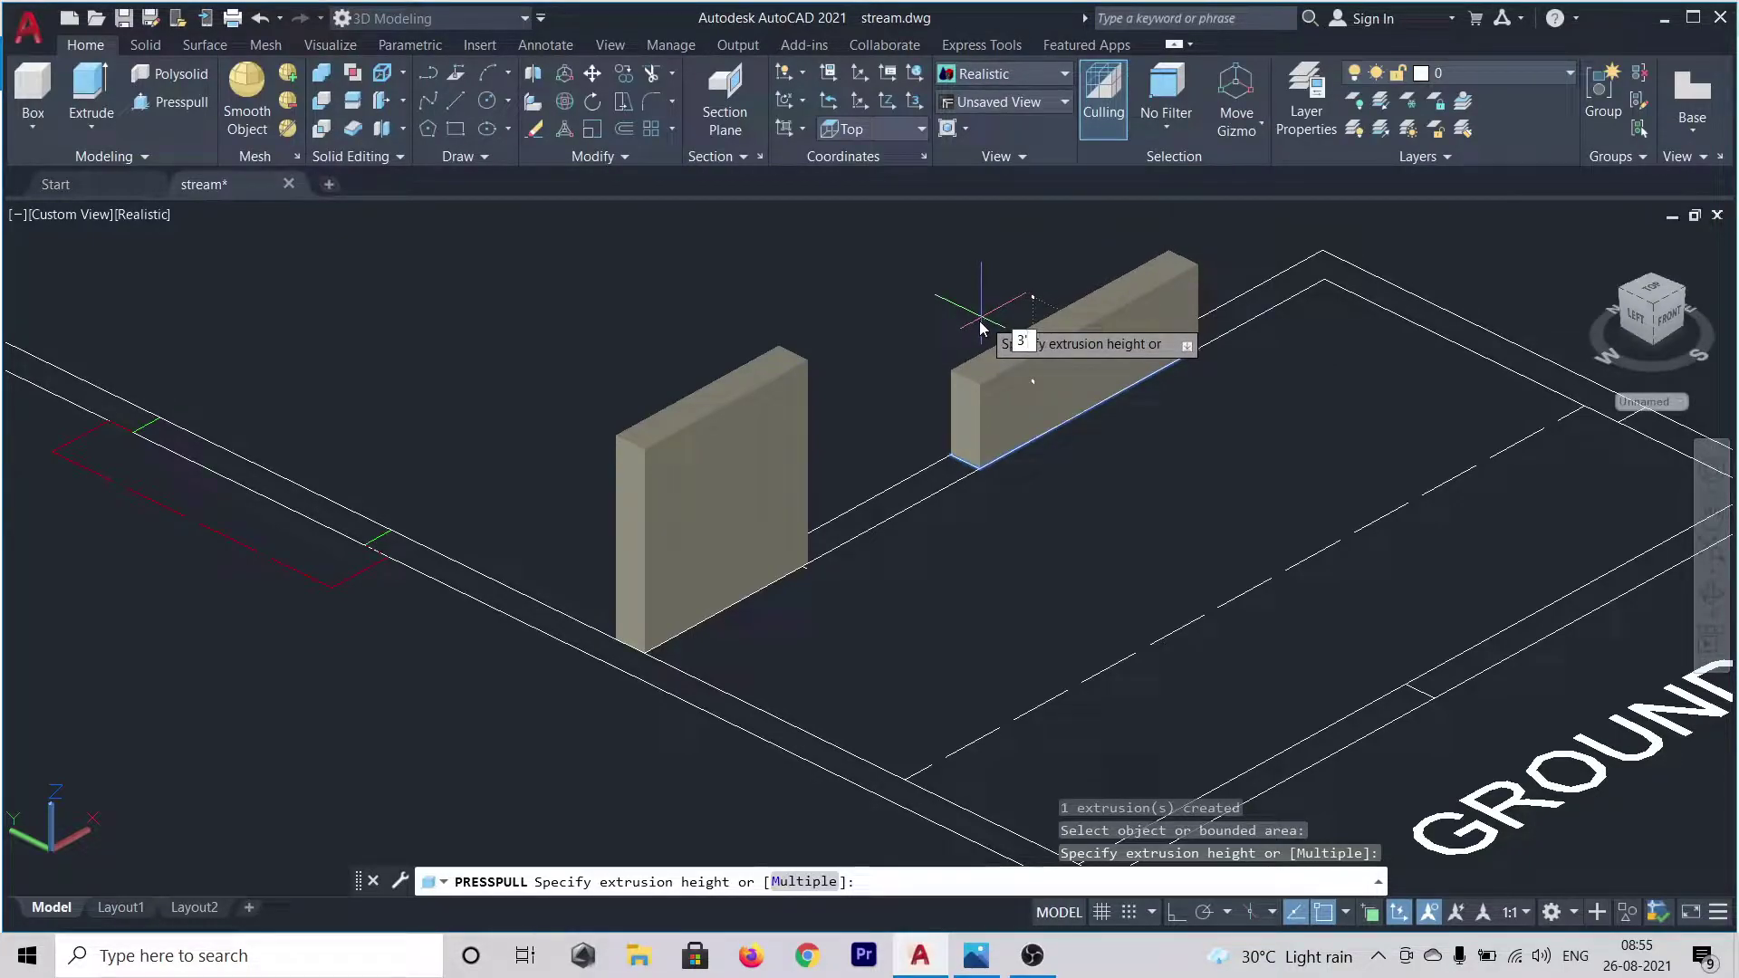
type("3'")
key("Return")
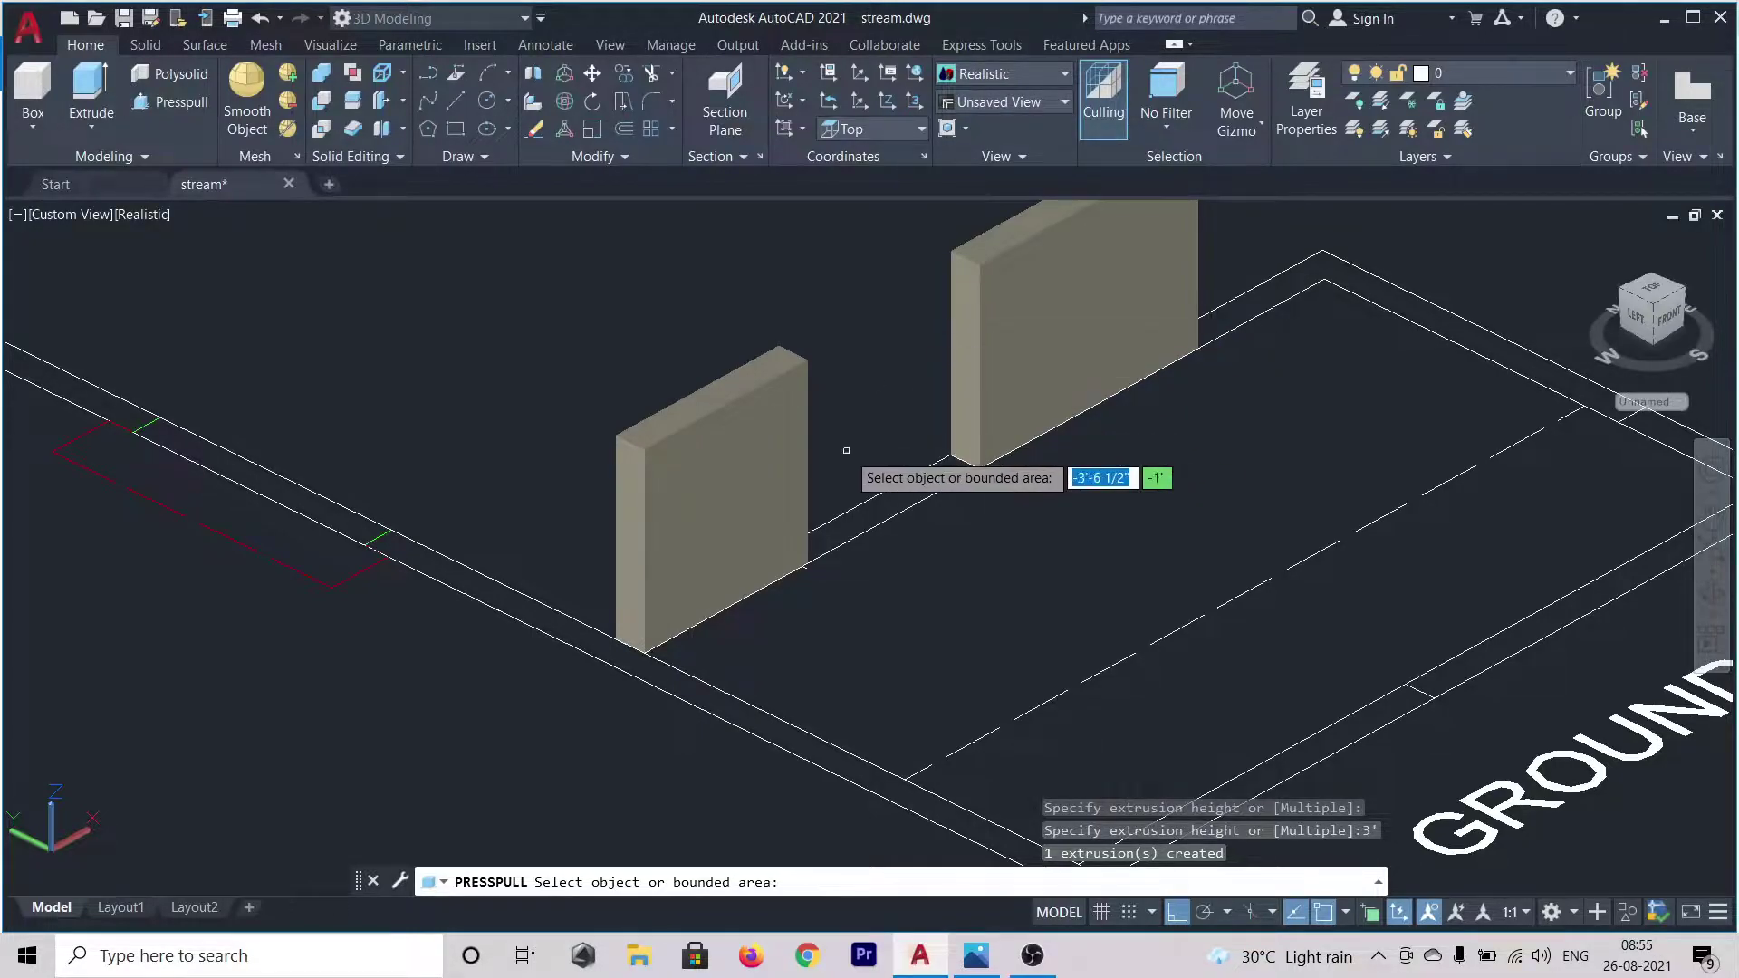
- Presspull the short segment closing the porch's side to 3' and the front wall segment at the outer corner to 4'
scroll(795, 396, "down", 2)
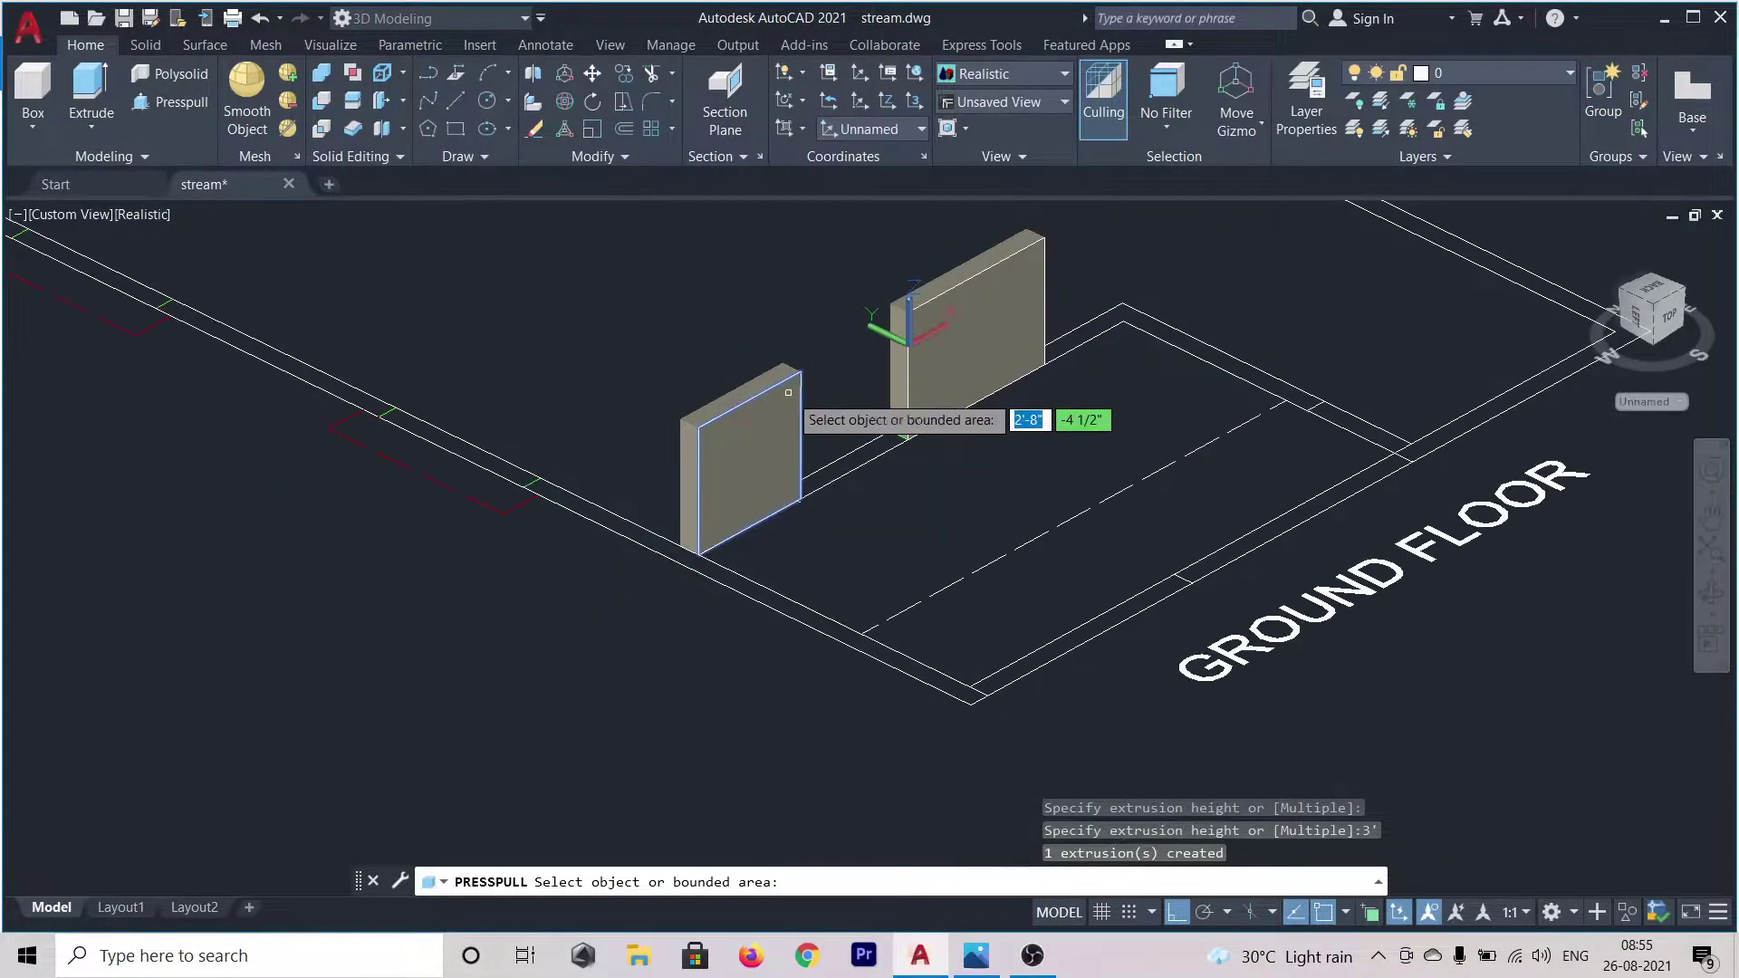
left_click(1366, 433)
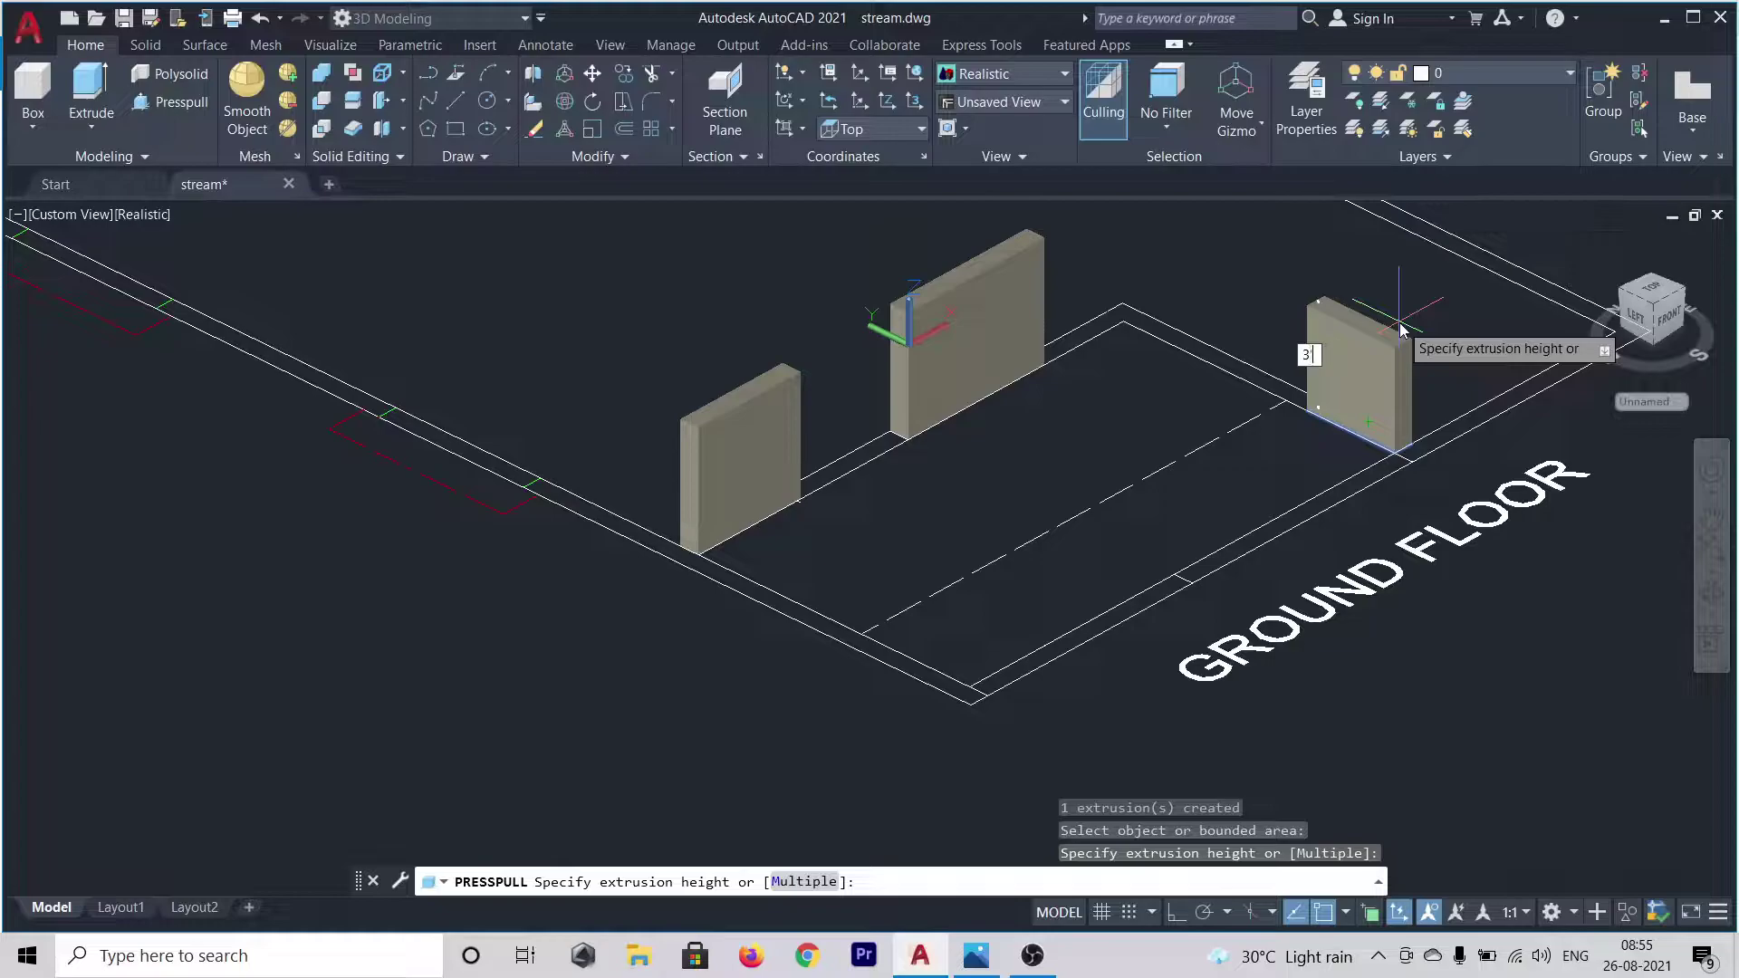
type("3'")
key("Return")
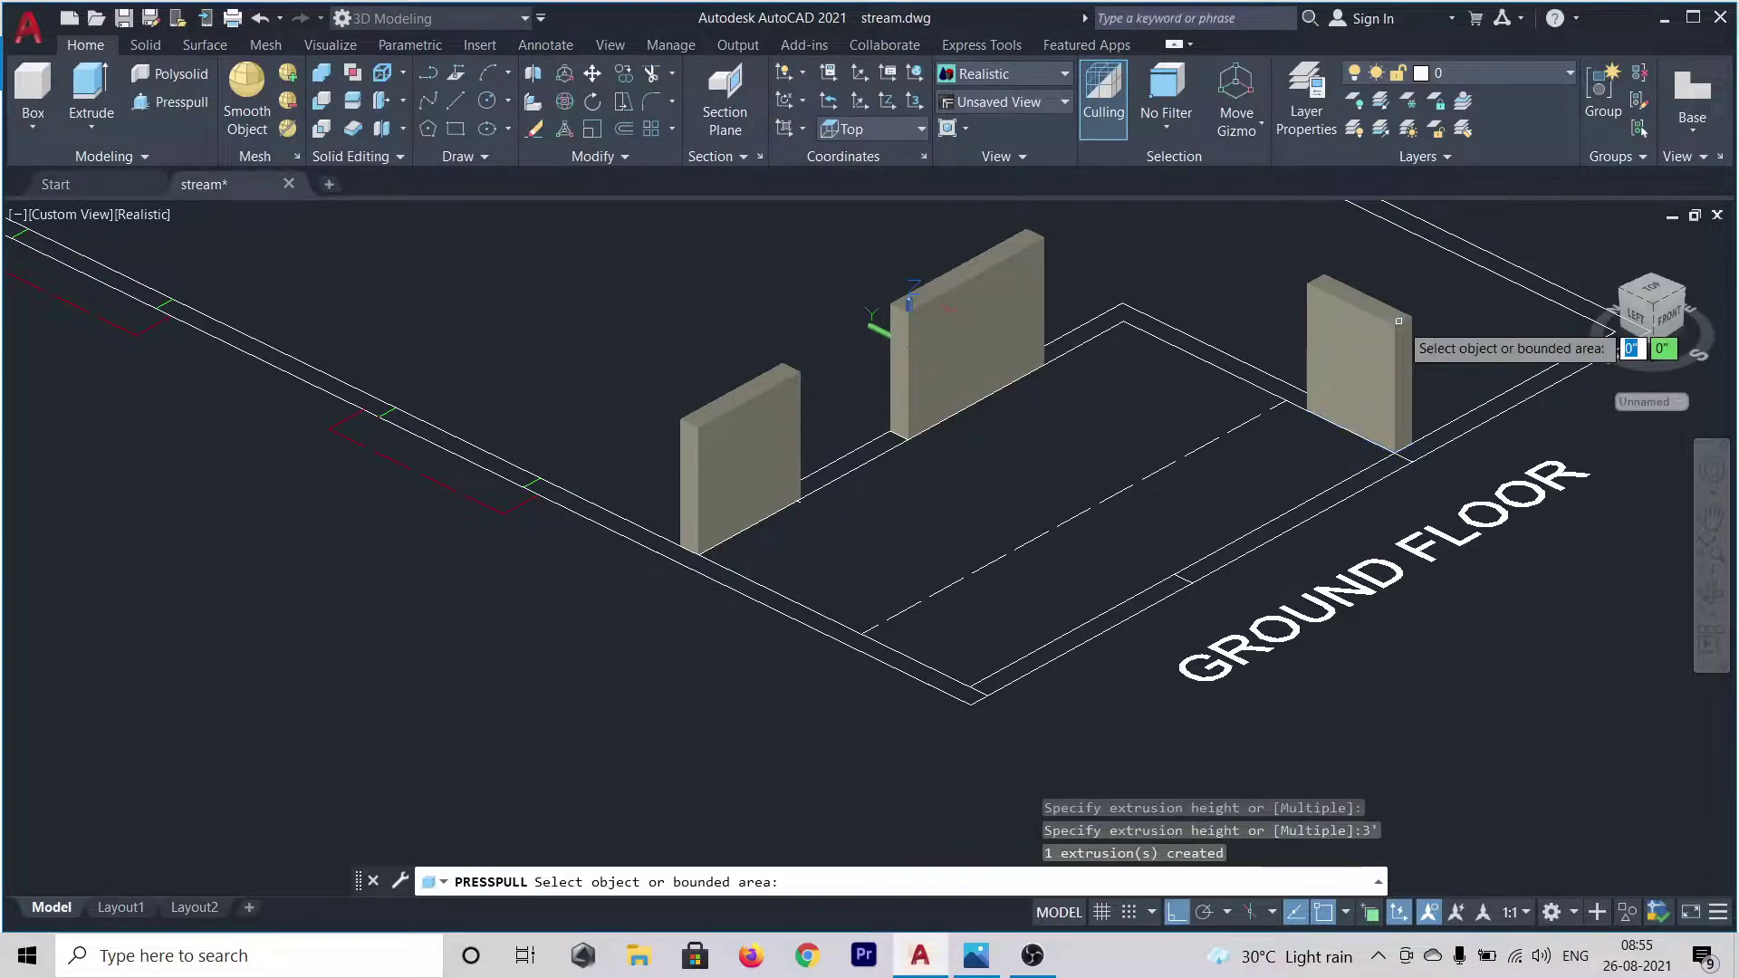
left_click(1089, 628)
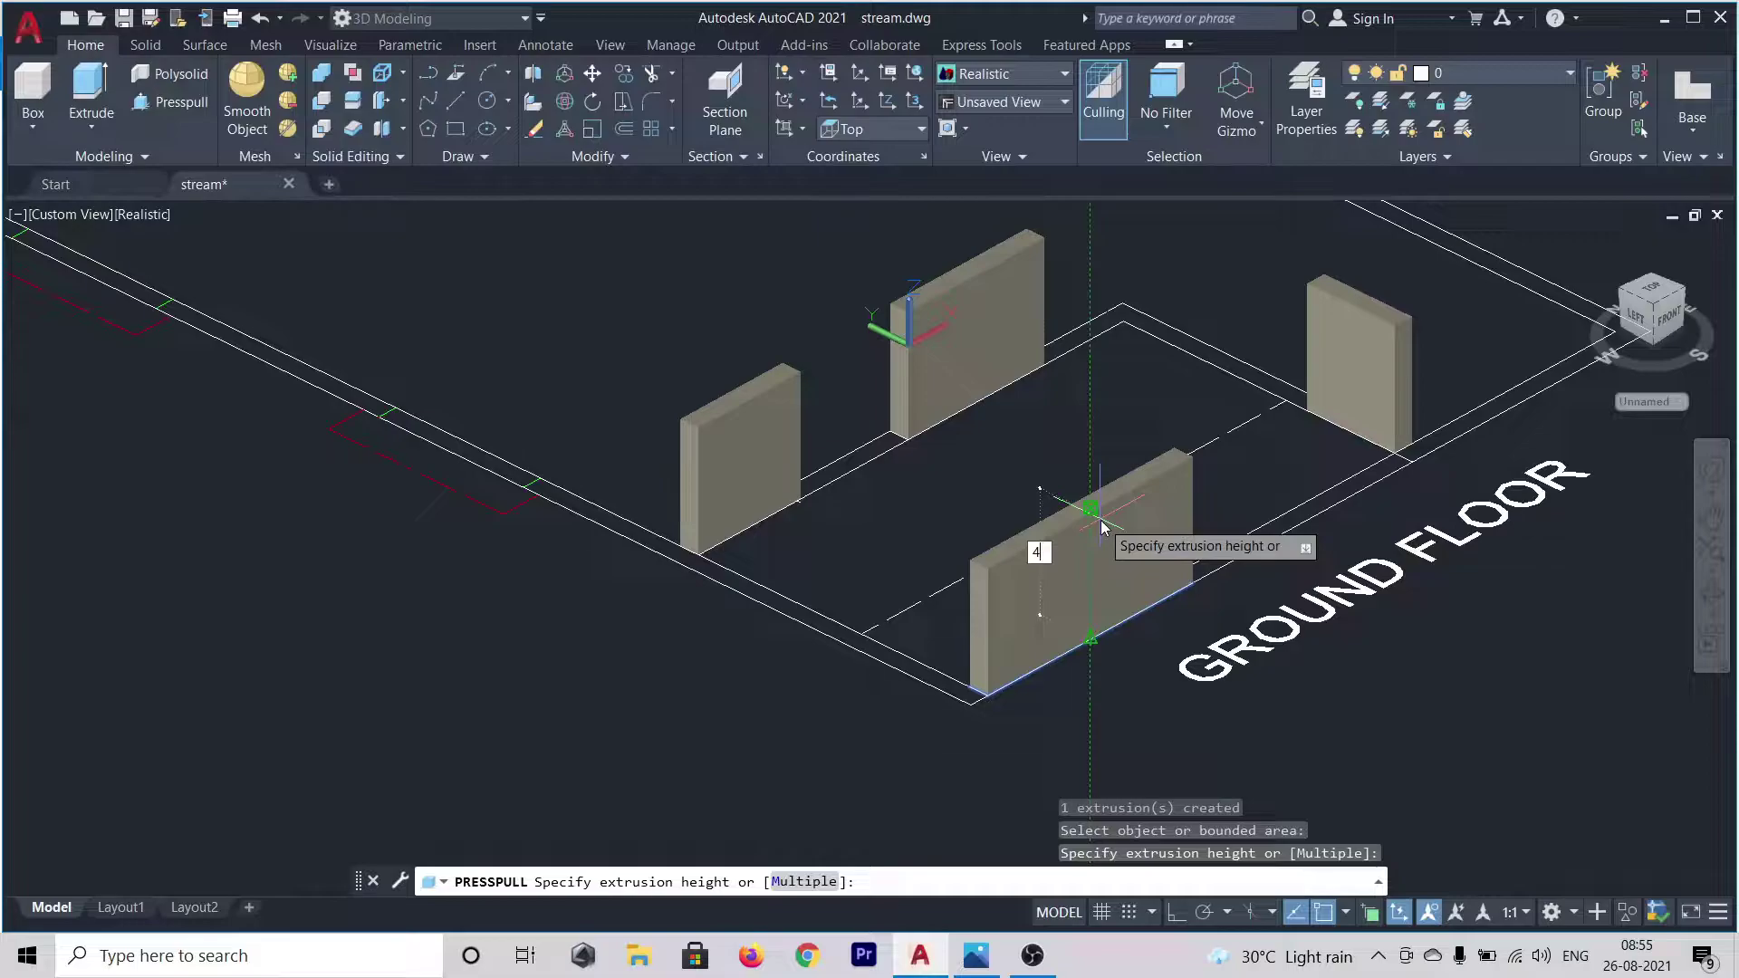
type("4'")
key("Return")
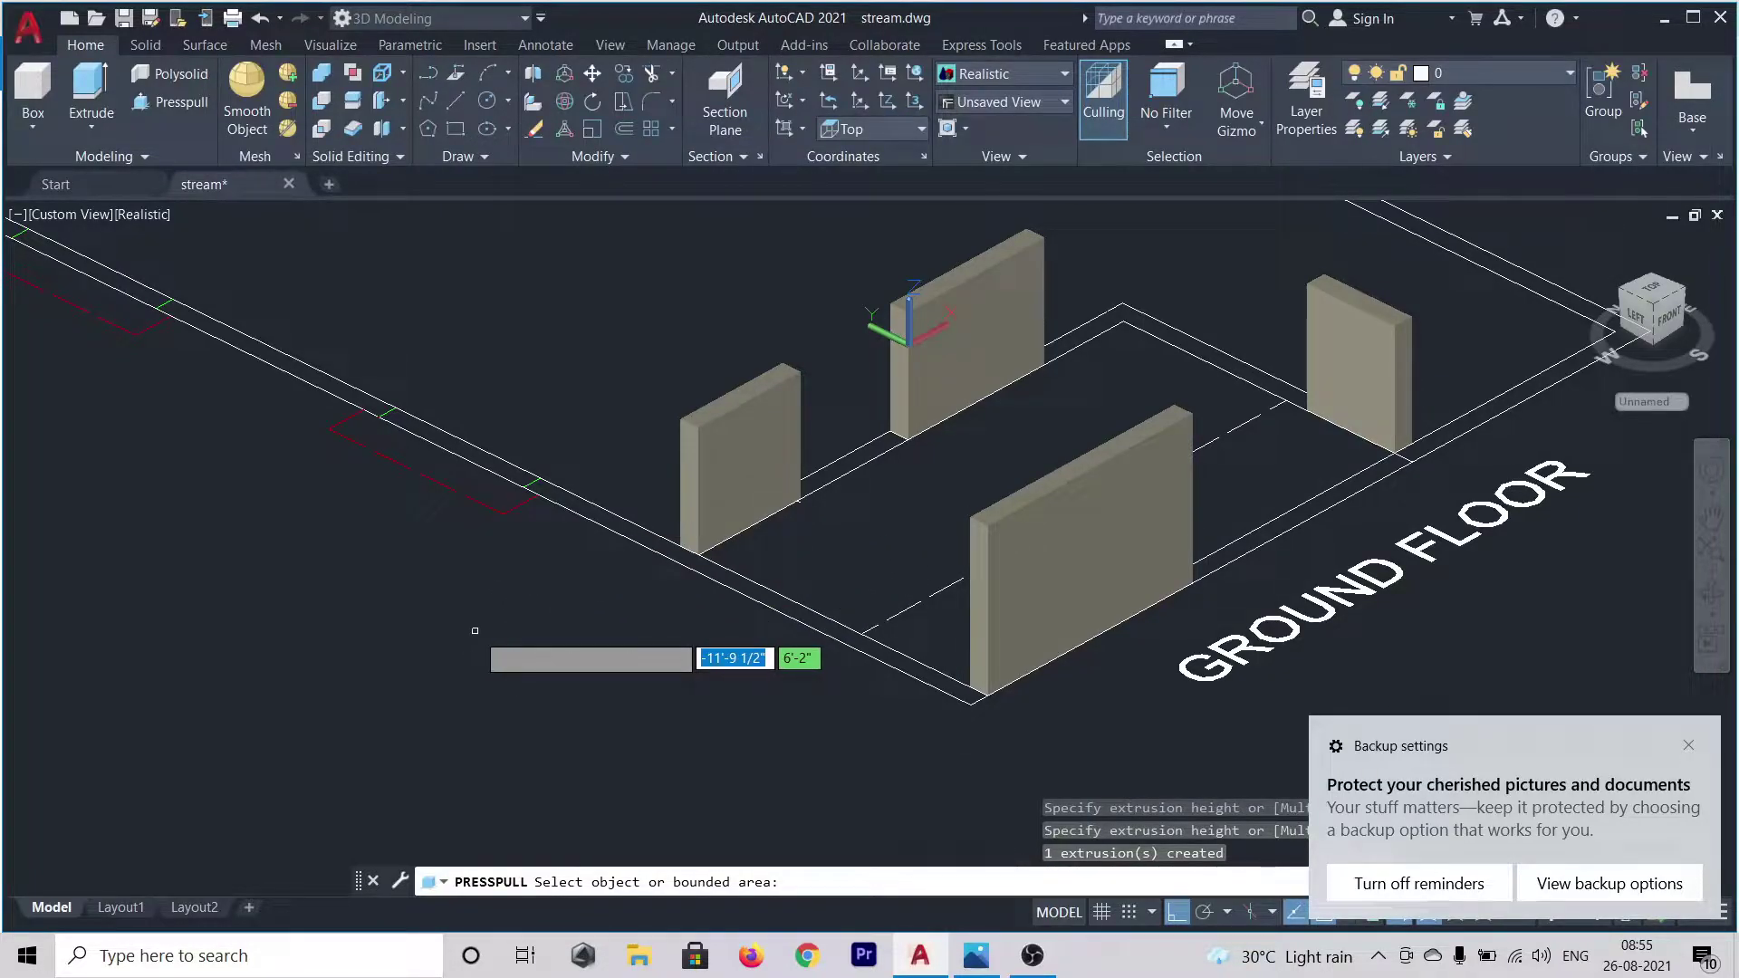
- Presspull the two window segments along the ground floor's long side wall, beside the red outlines, to a height of 3'
middle_click_drag(487, 657, 586, 686, "shift")
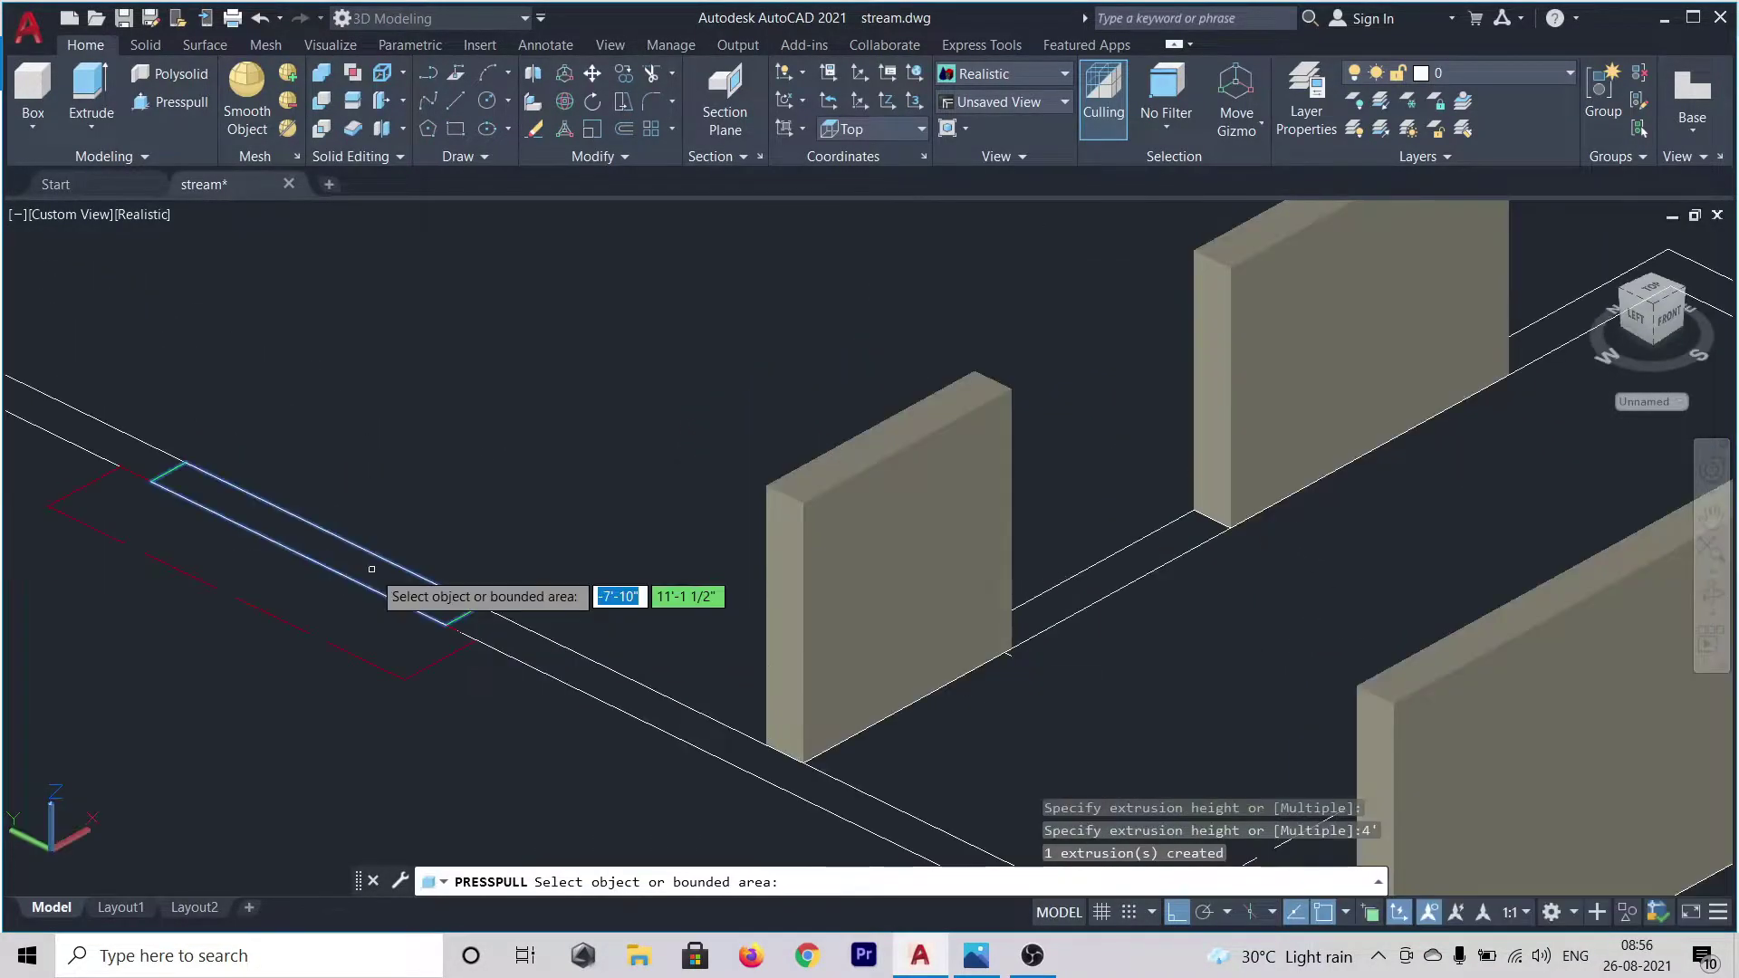
left_click(372, 569)
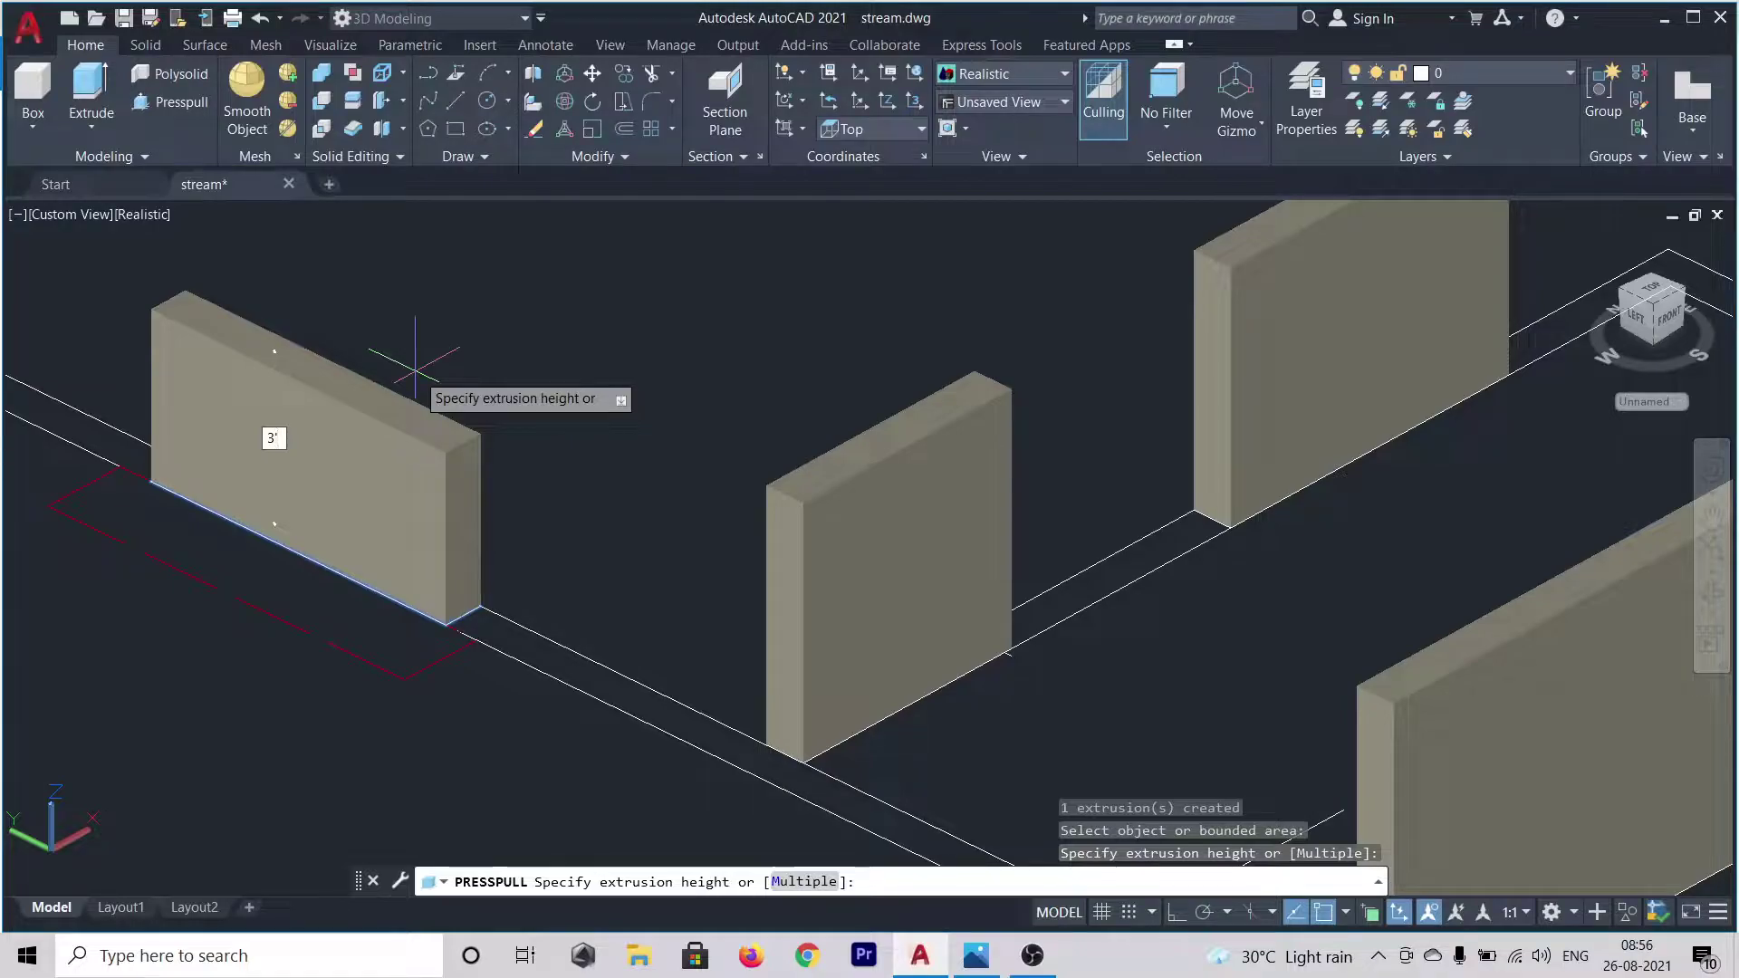
key("Return")
key("F8")
scroll(640, 461, "down", 2)
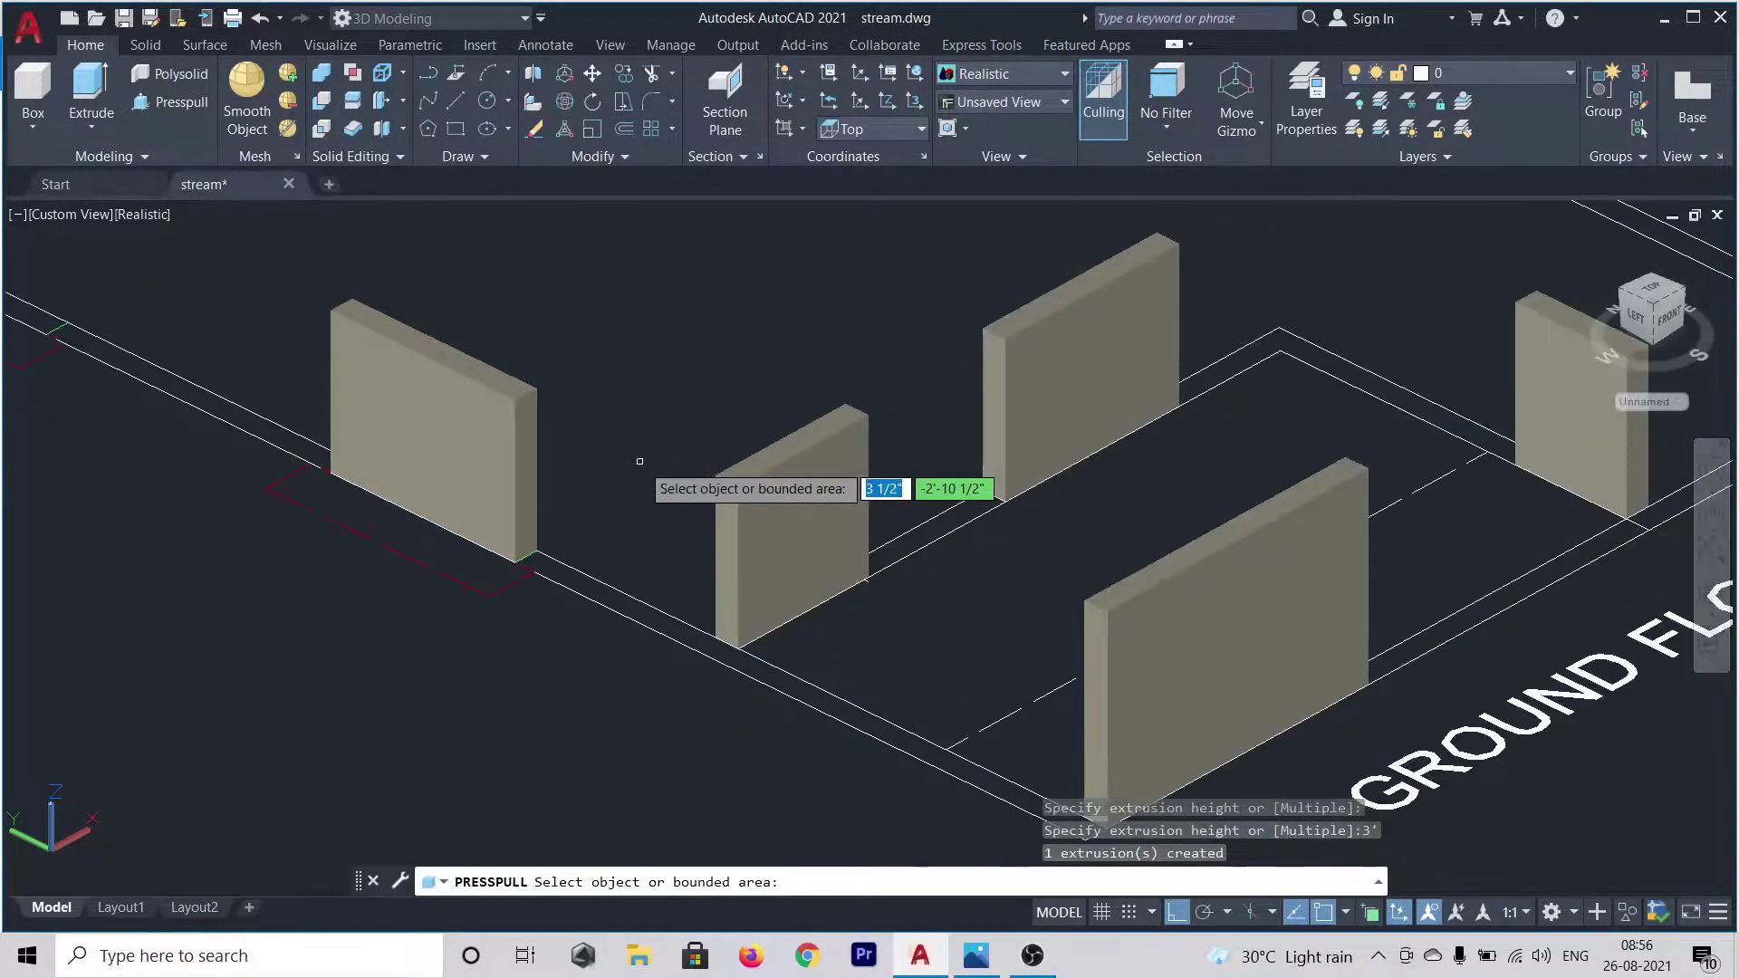
scroll(639, 461, "down", 3)
scroll(366, 387, "up", 5)
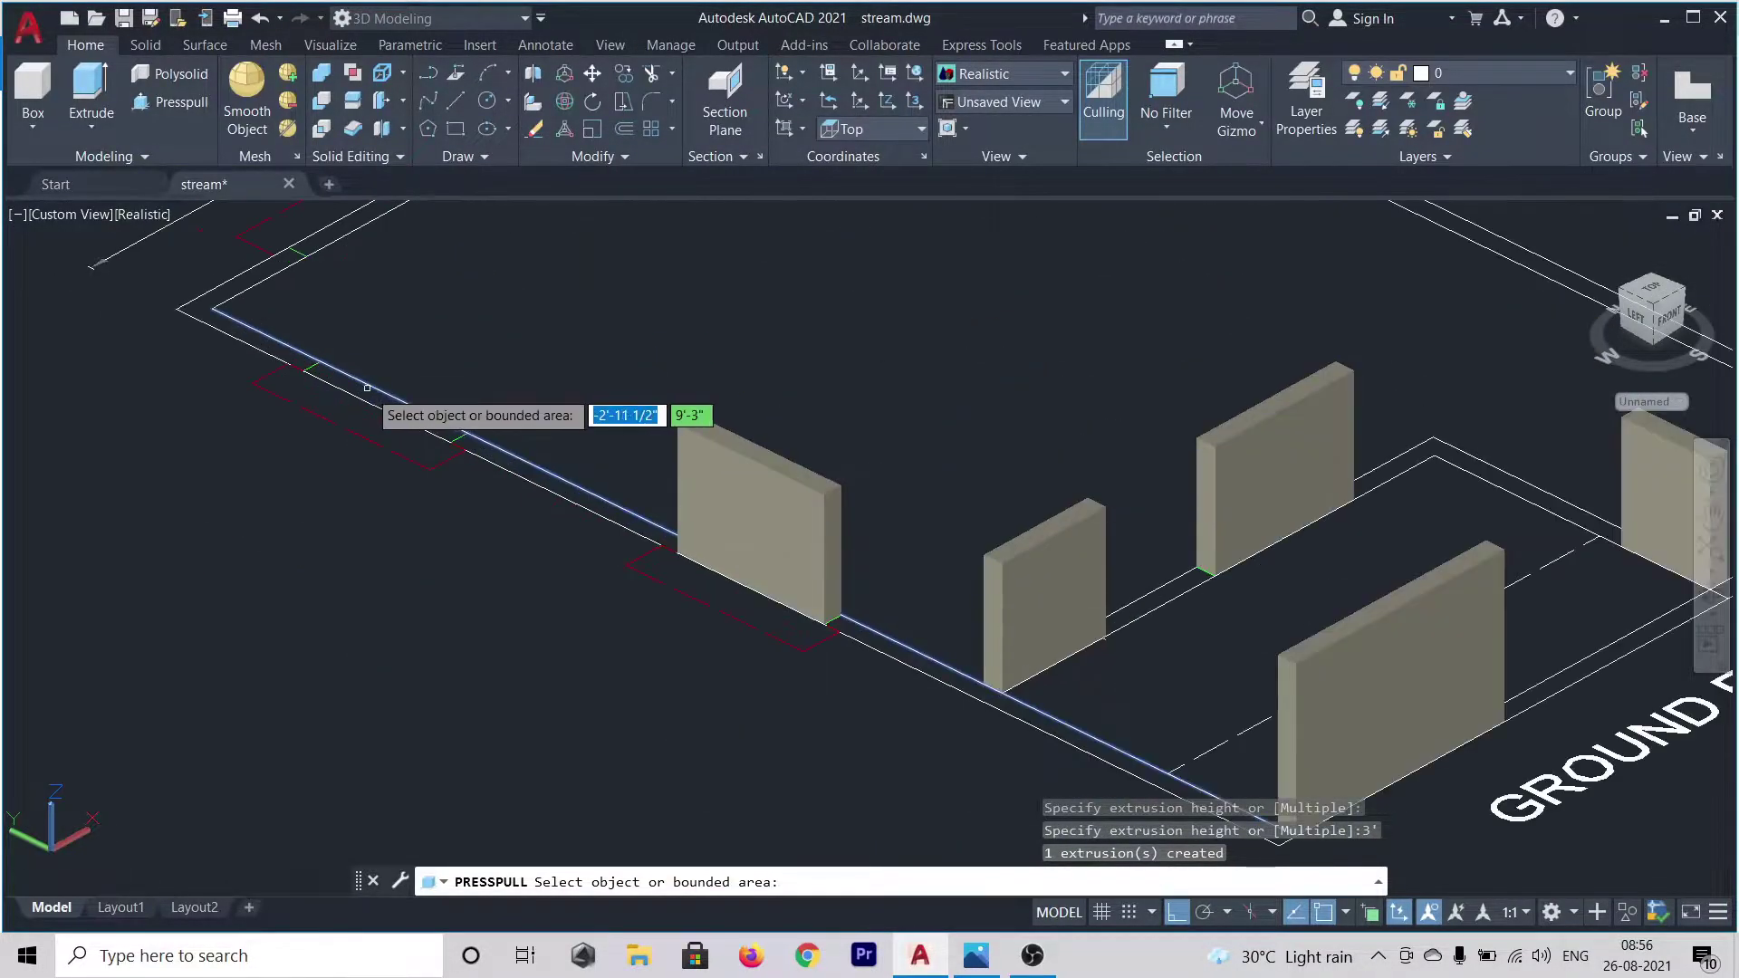
scroll(366, 387, "up", 3)
left_click(358, 389)
type("3'")
key("Return")
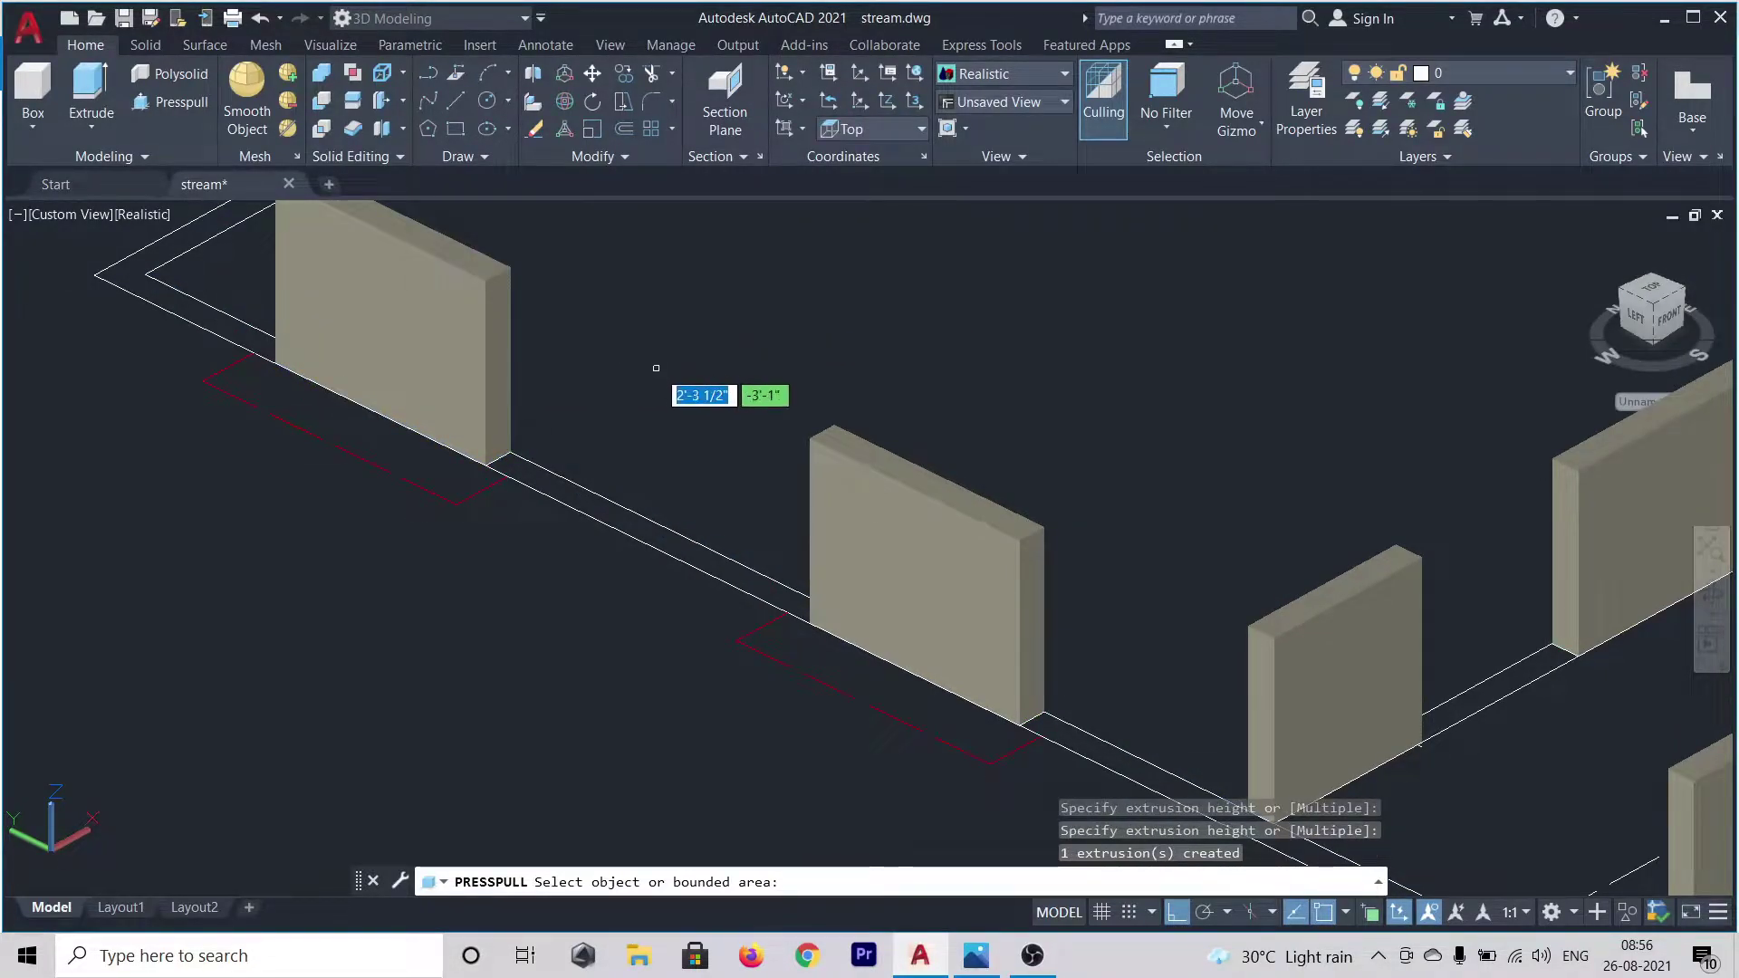
- Presspull the window segment in the ground floor's rear wall, matching the height of the side wall's window segments
scroll(686, 392, "down", 2)
scroll(688, 389, "down", 3)
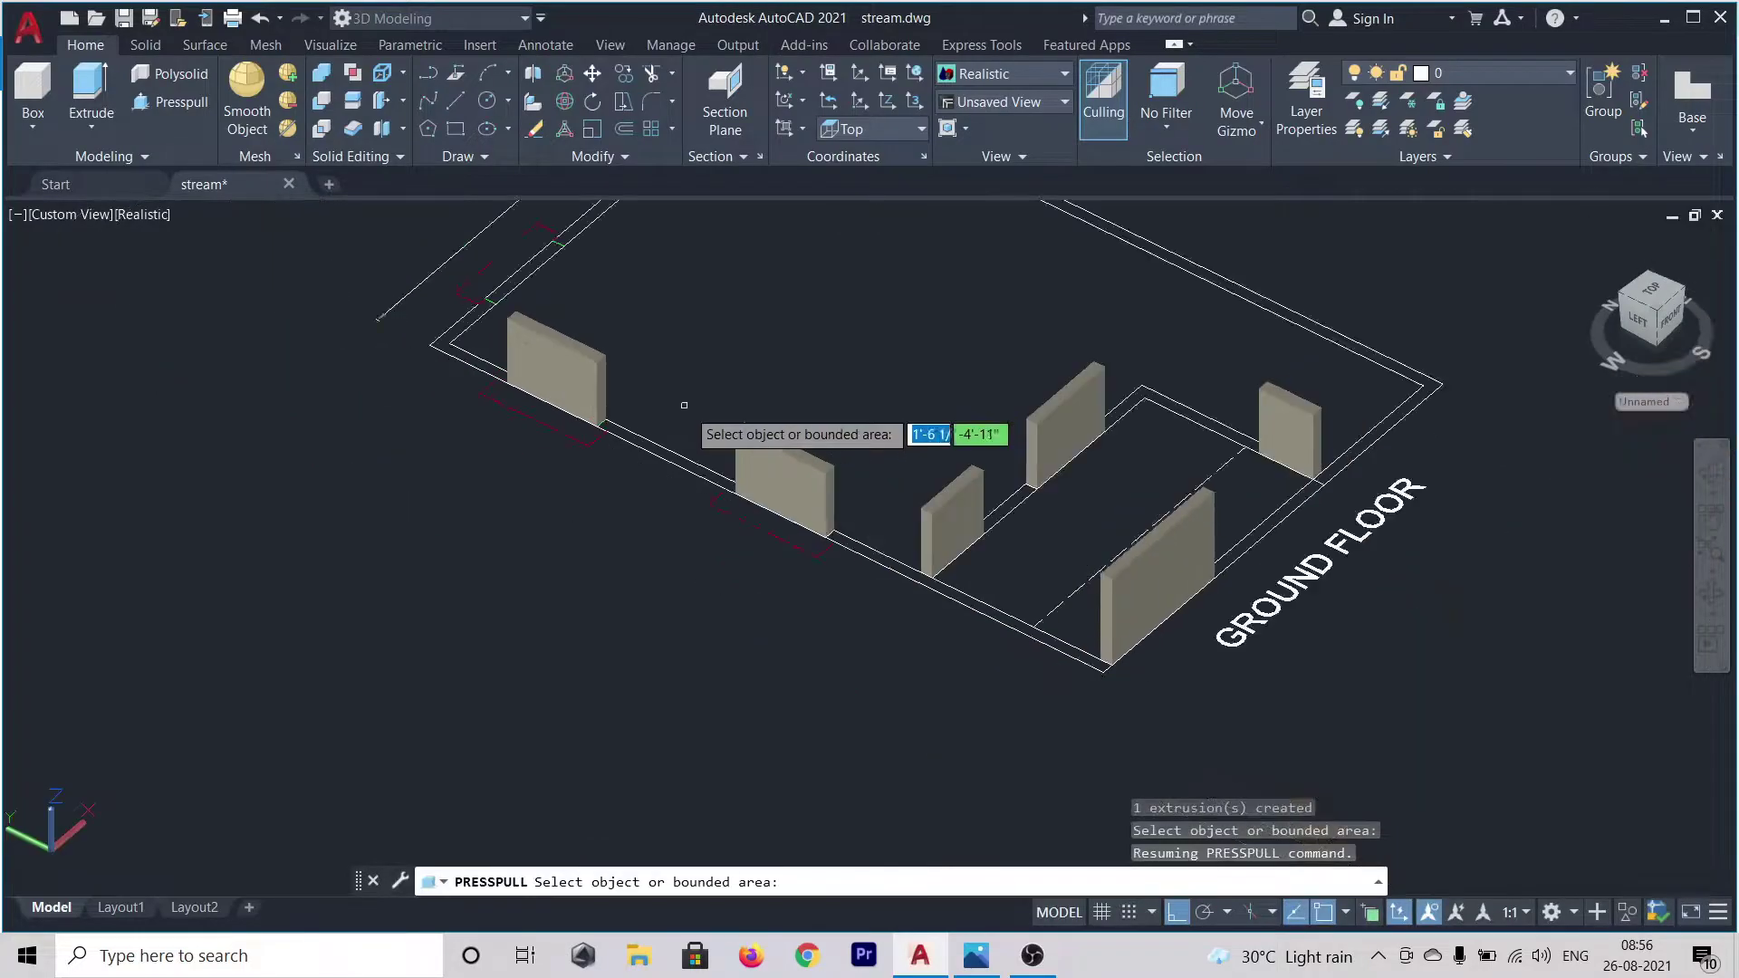
scroll(521, 264, "up", 3)
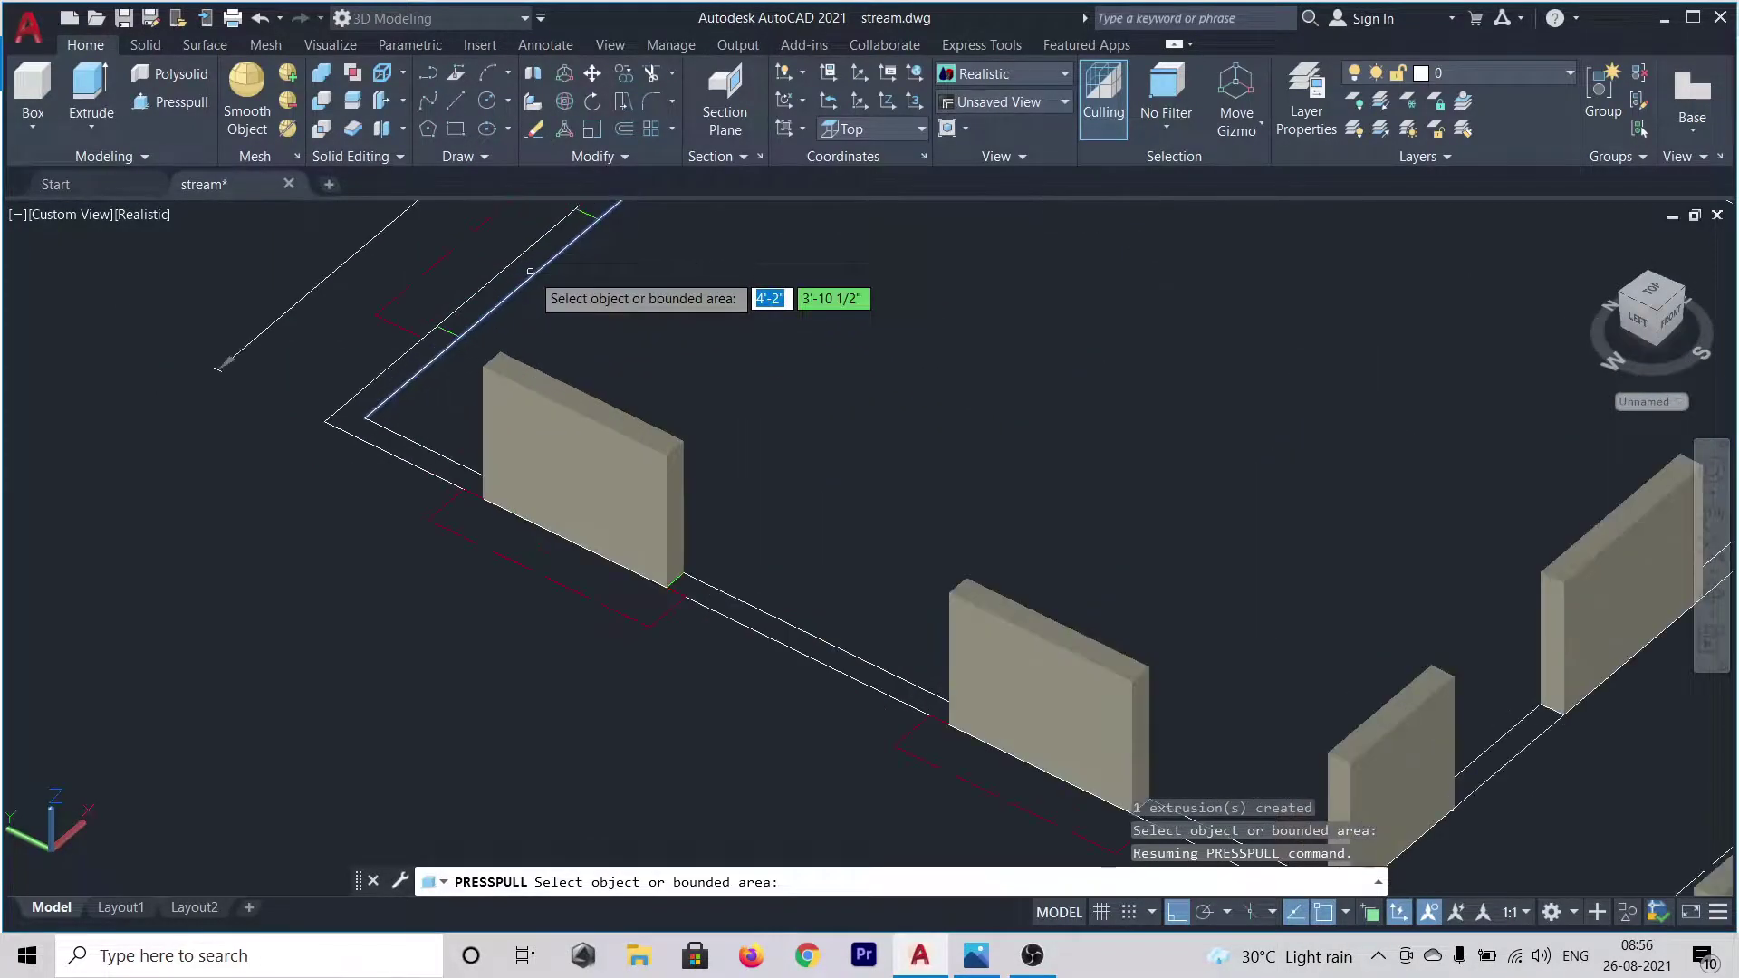
left_click(522, 264)
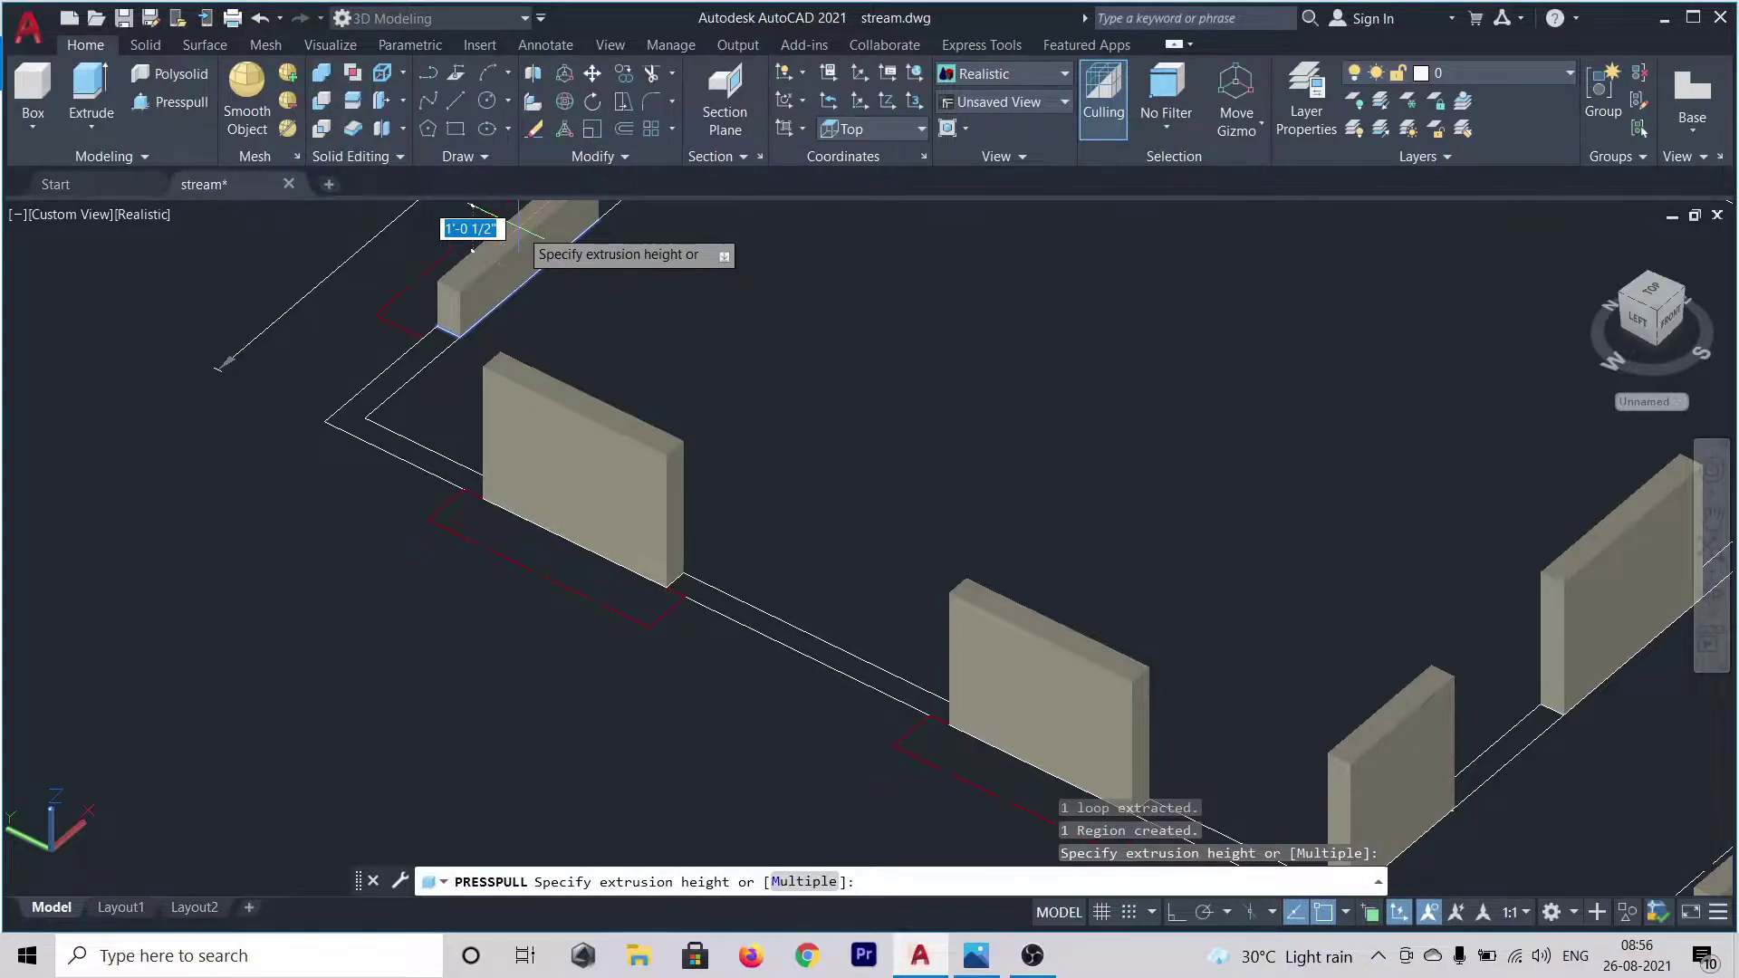
left_click(516, 237)
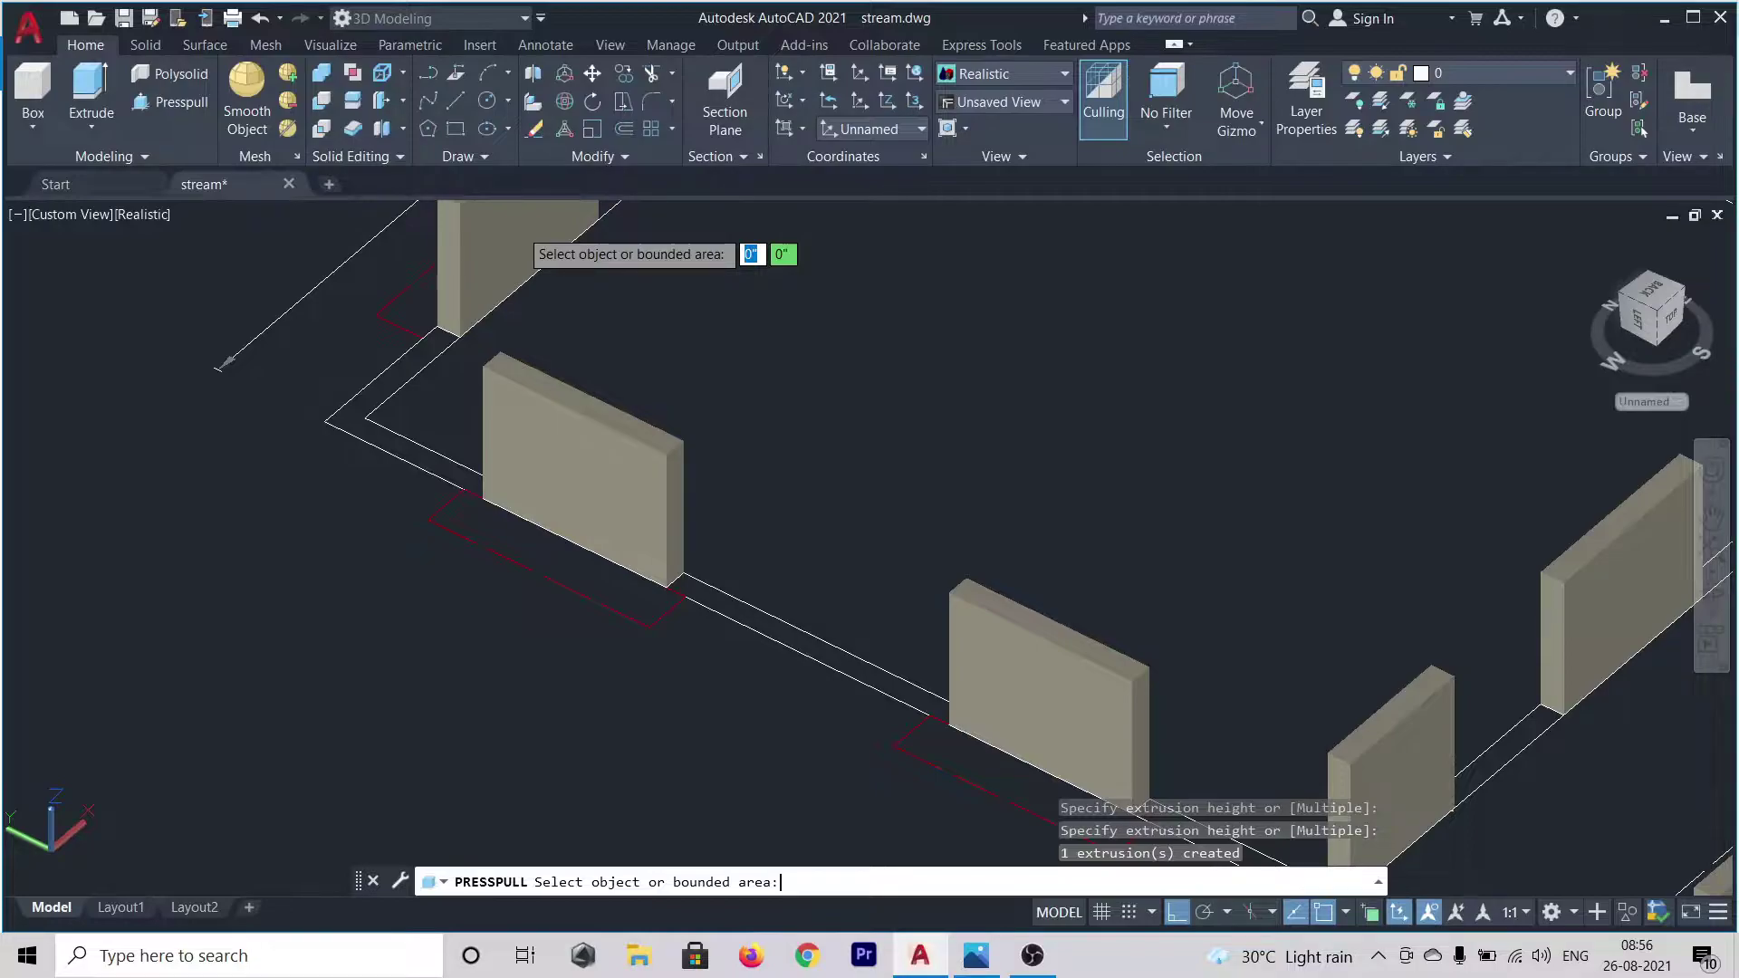
- Presspull the two marked segments in the first floor wall behind the balcony to the same height as the ground floor window segments
scroll(707, 444, "down", 5)
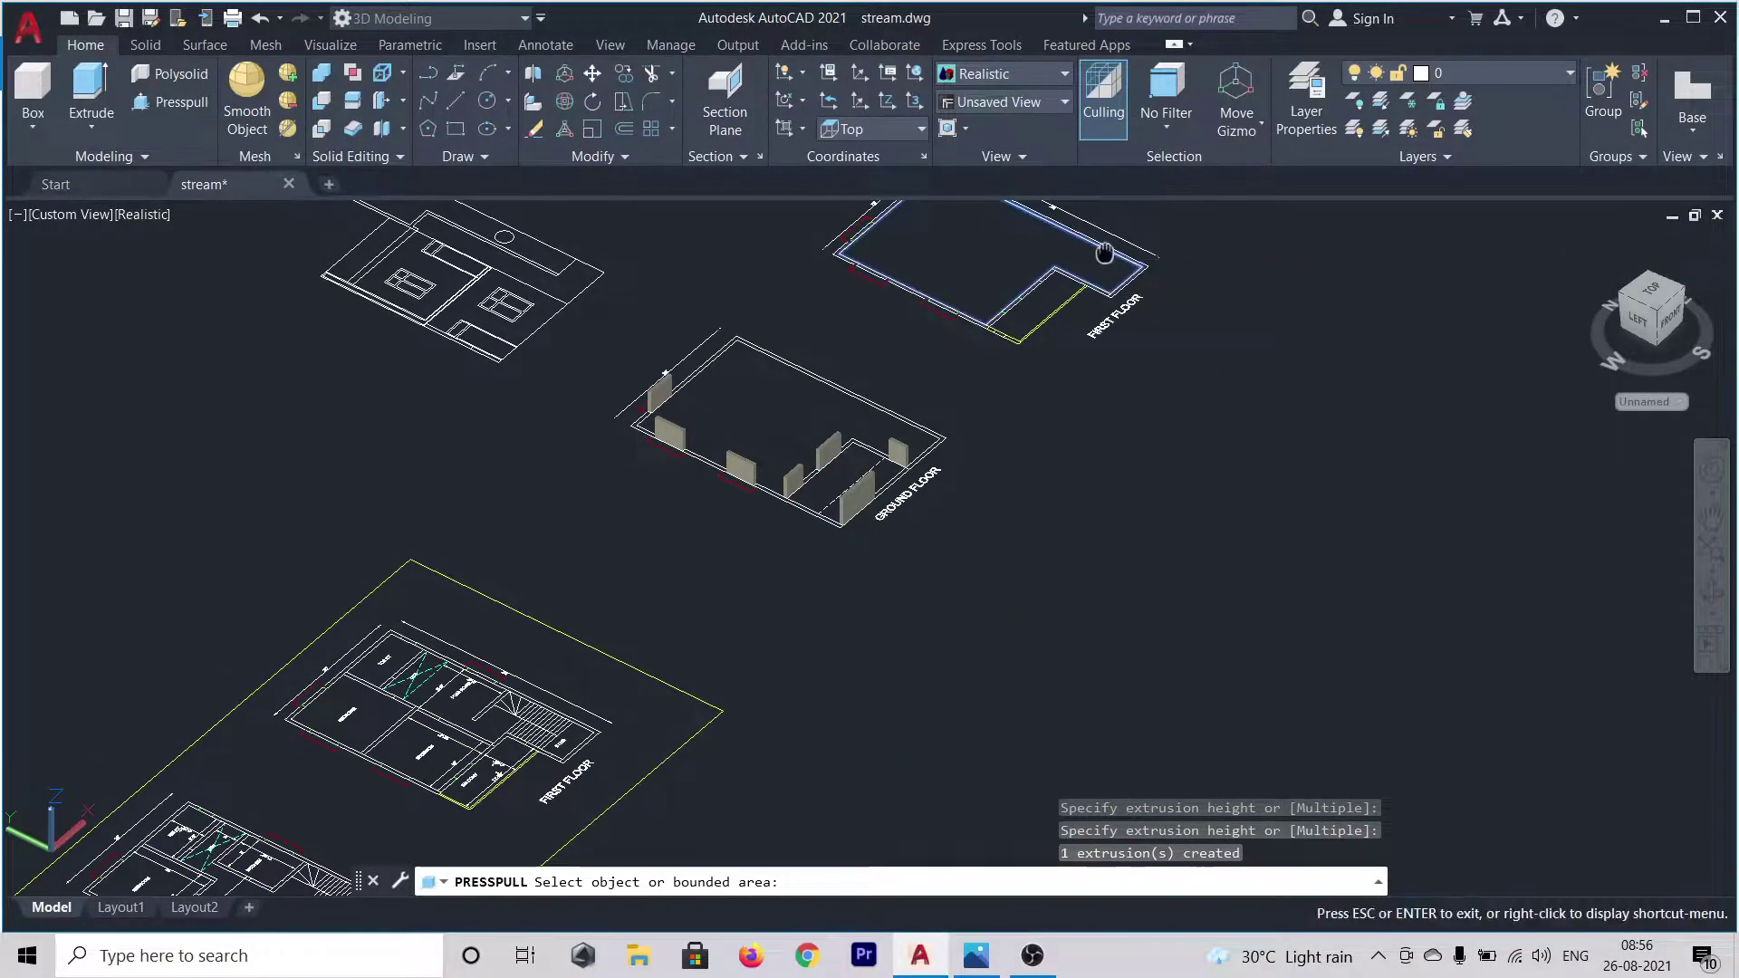
middle_click_drag(1104, 251, 1063, 421)
key("Escape")
scroll(915, 467, "up", 5)
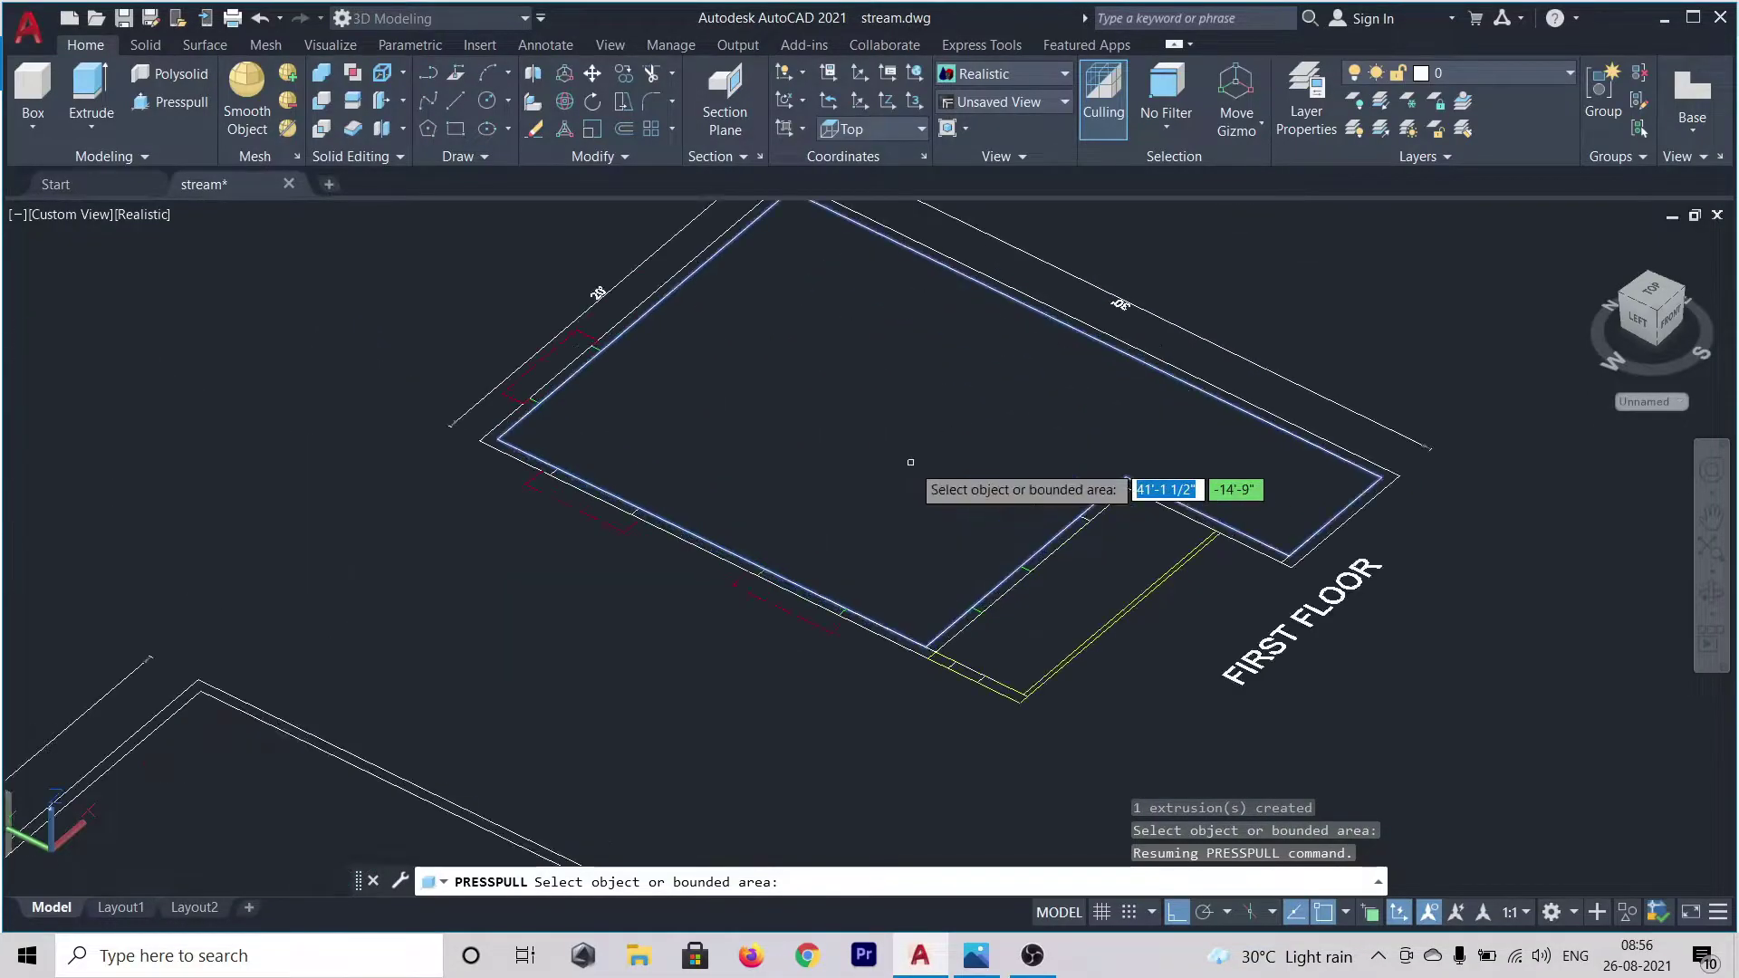
scroll(910, 461, "down", 2)
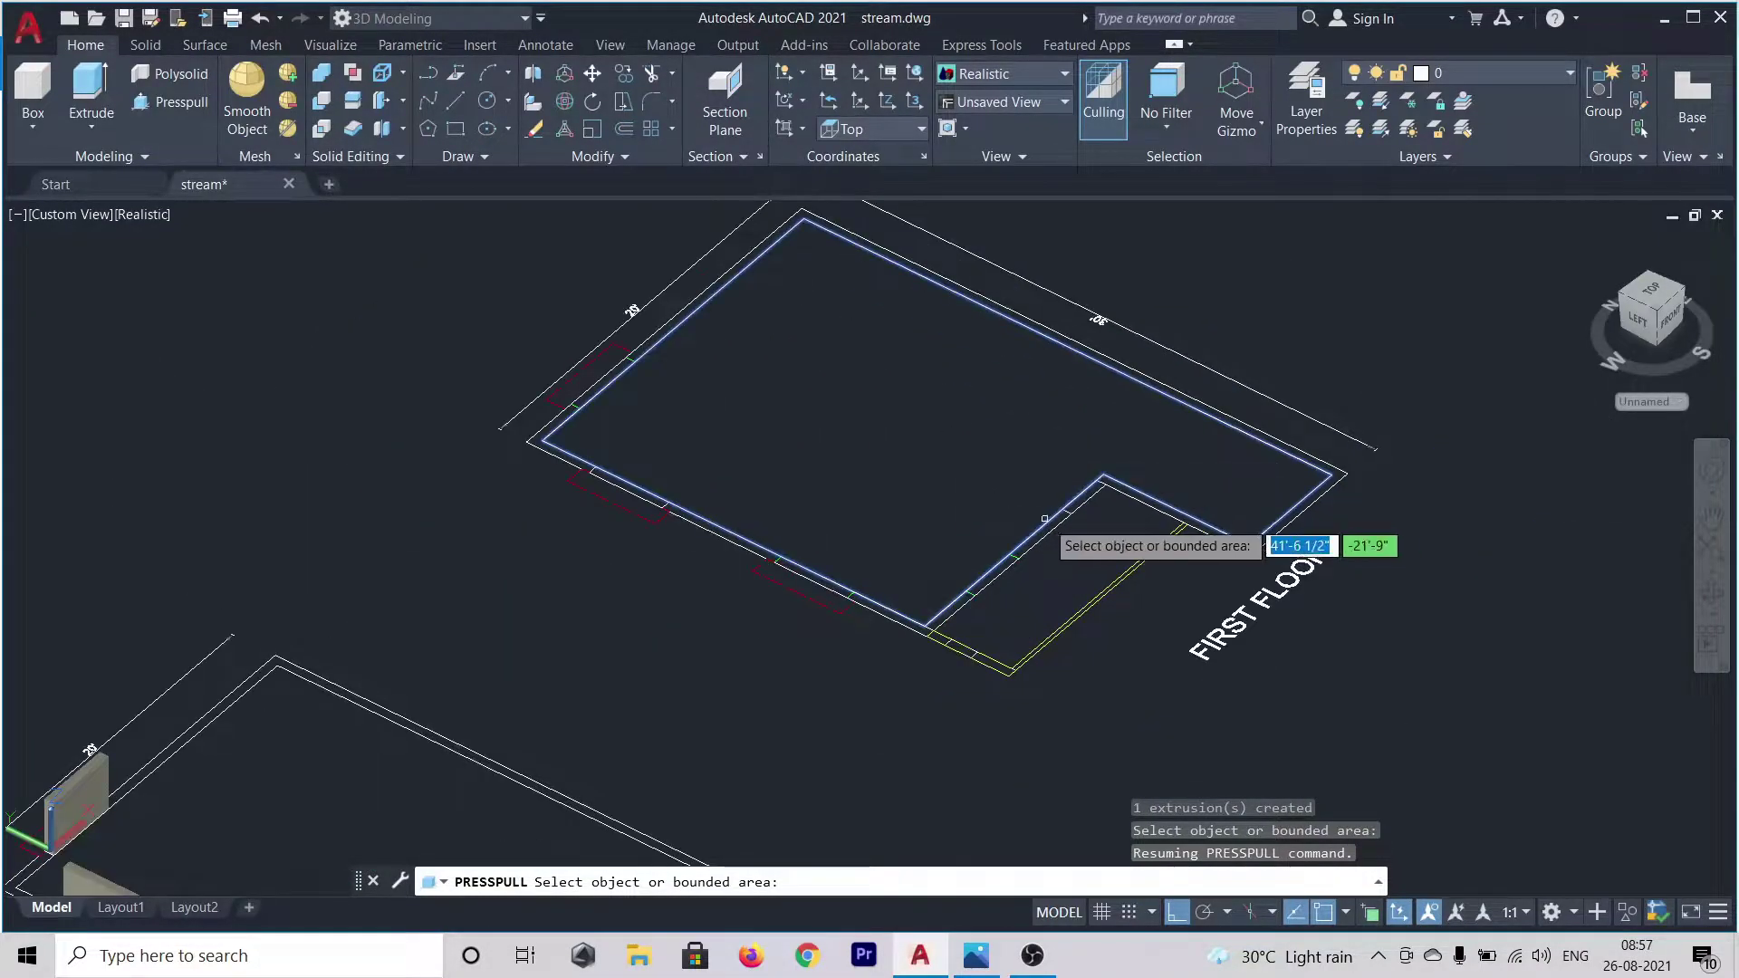
scroll(1096, 498, "up", 3)
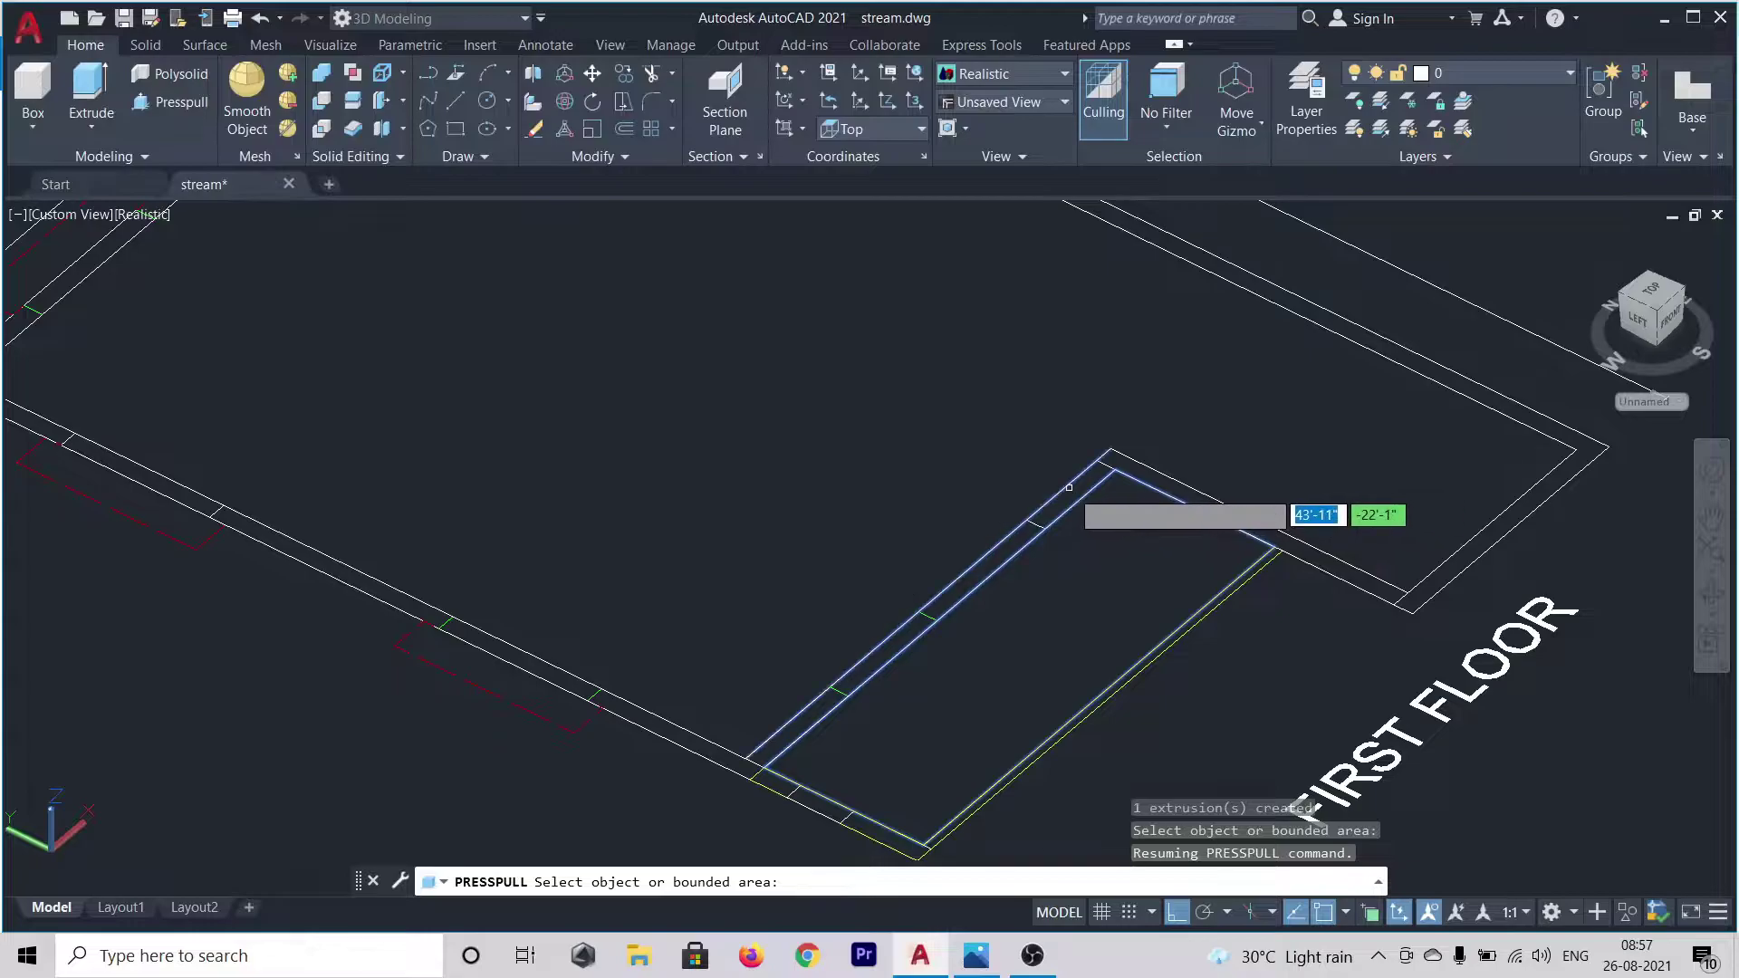
left_click(1068, 491)
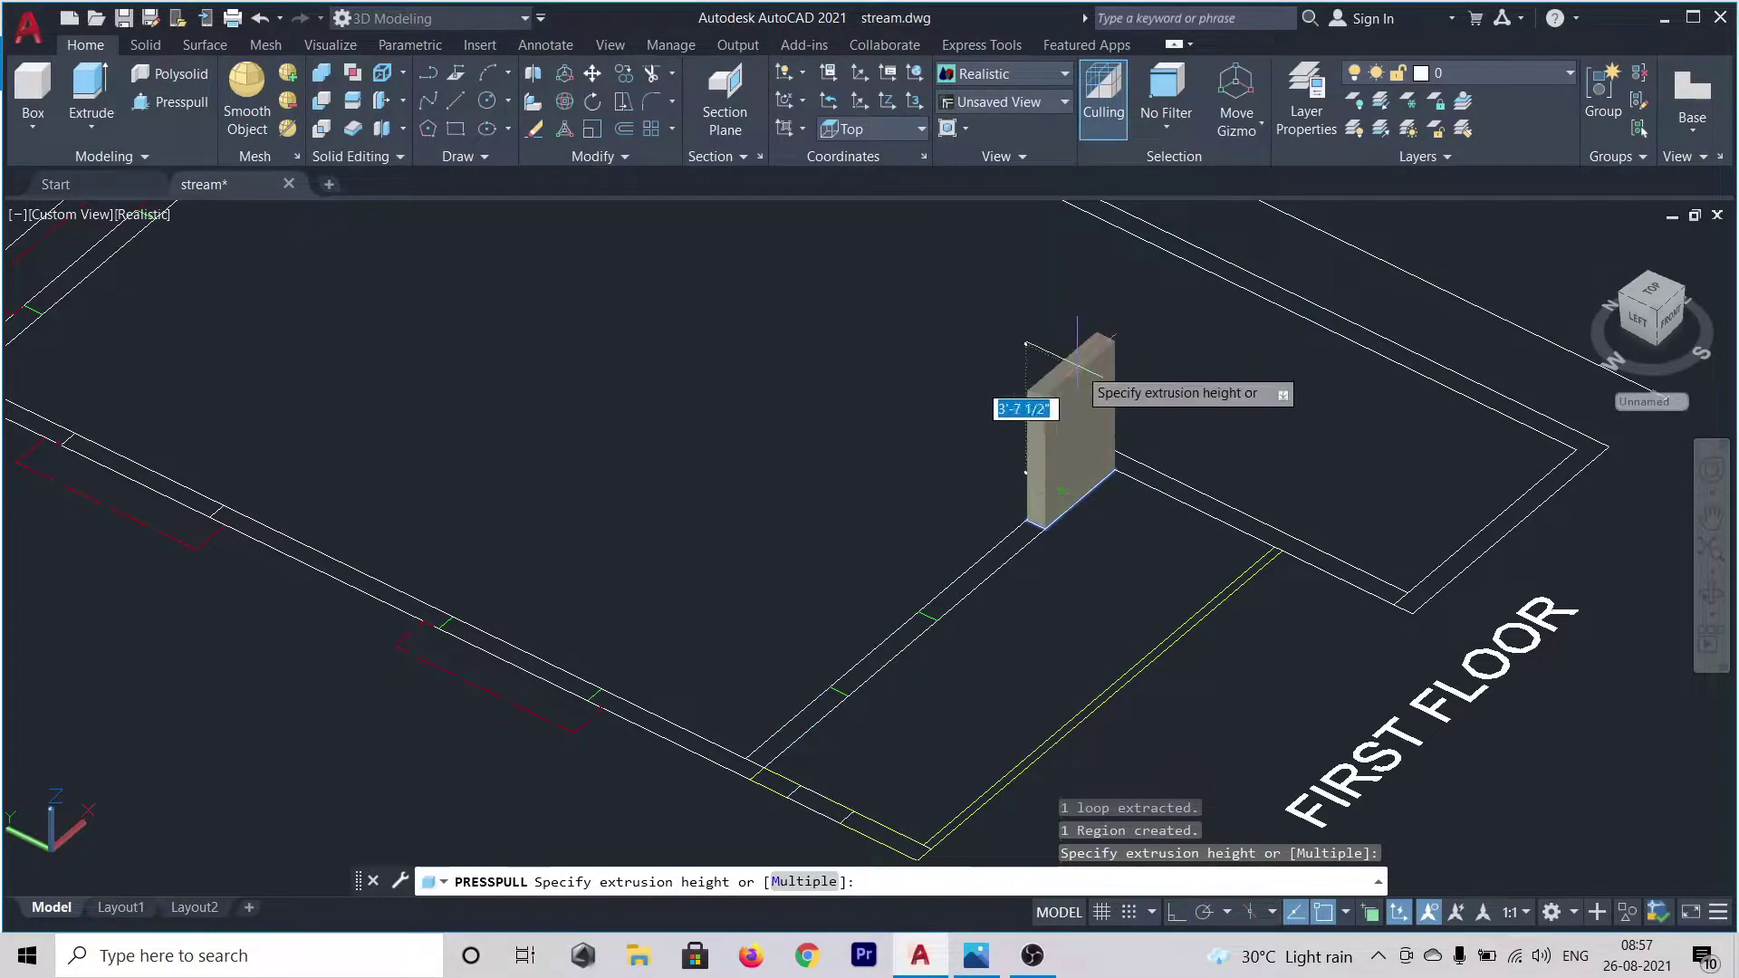
left_click(1072, 404)
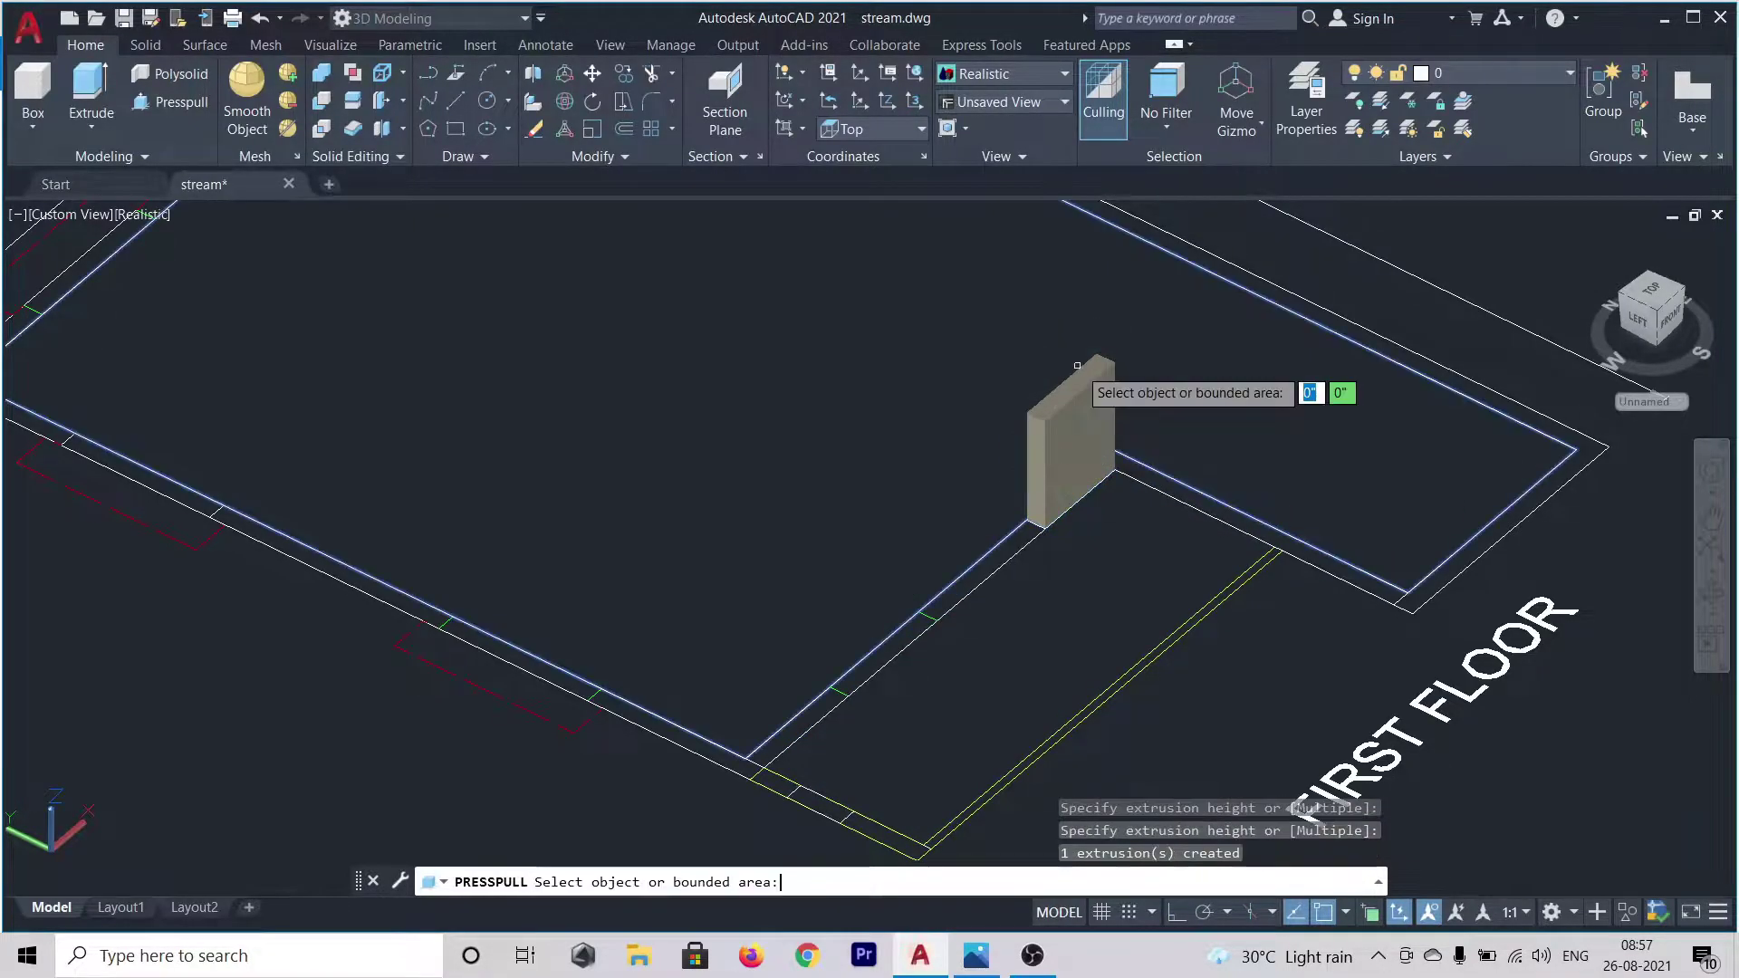
left_click(895, 642)
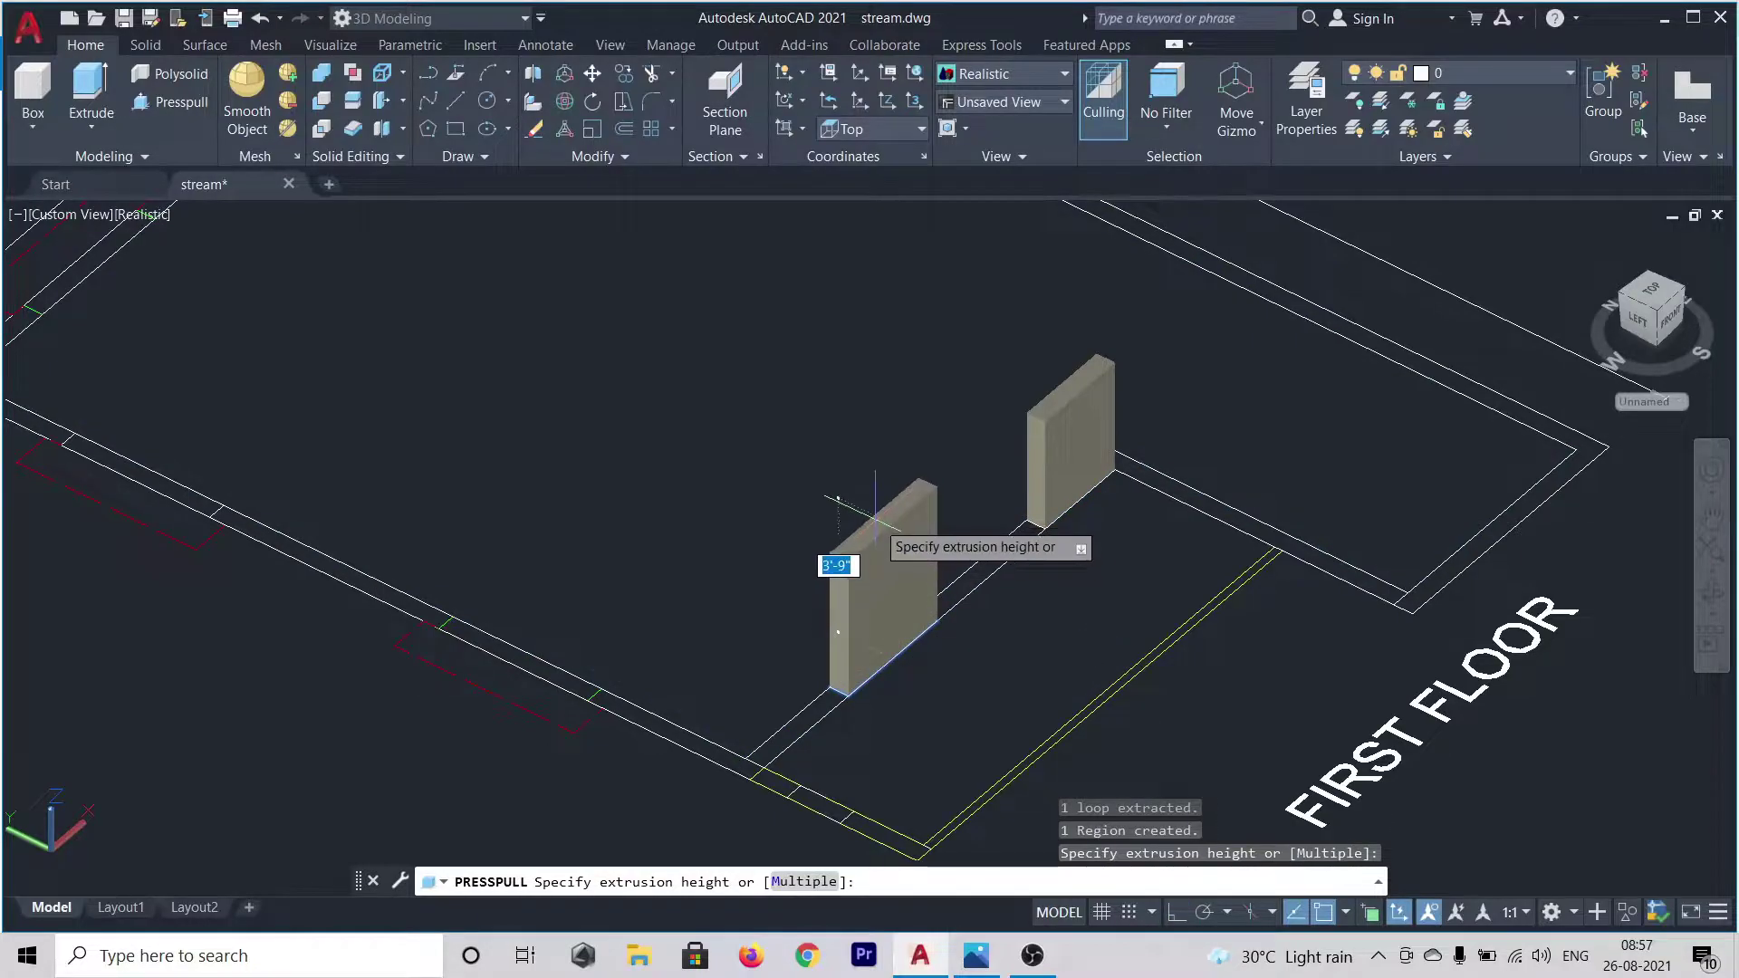
left_click(847, 543)
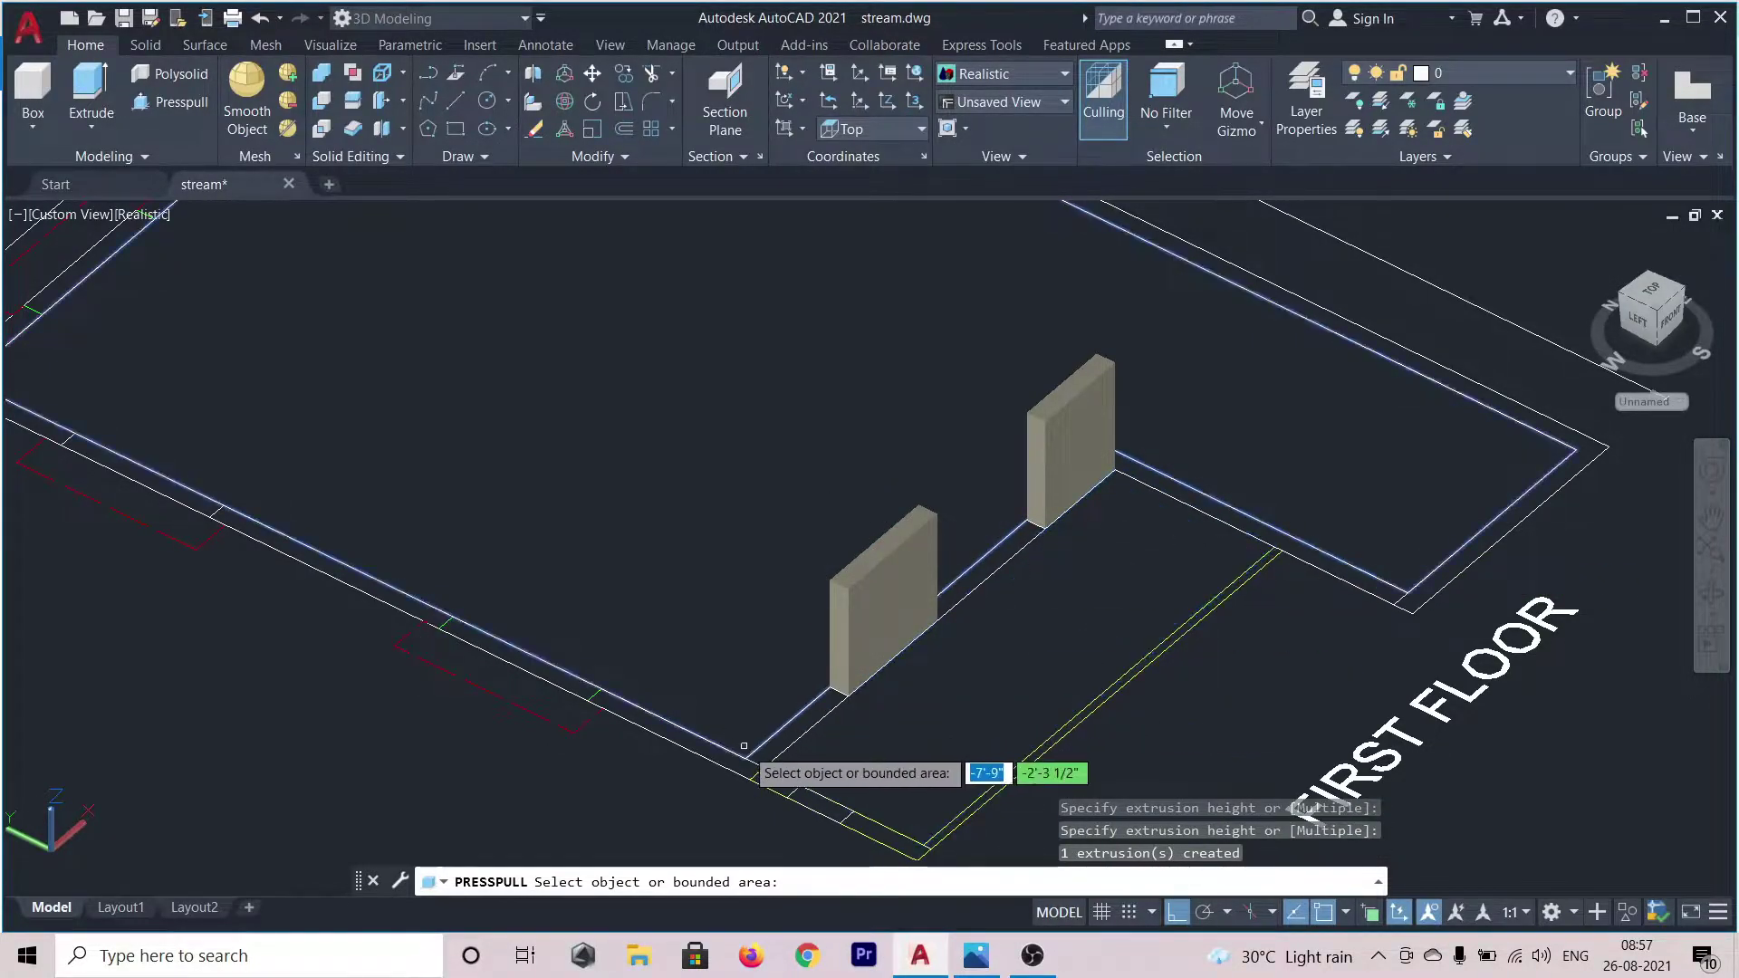
- Presspull the two window segments along the first floor's long side wall to the height of its other window segments
left_click(513, 645)
left_click(585, 525)
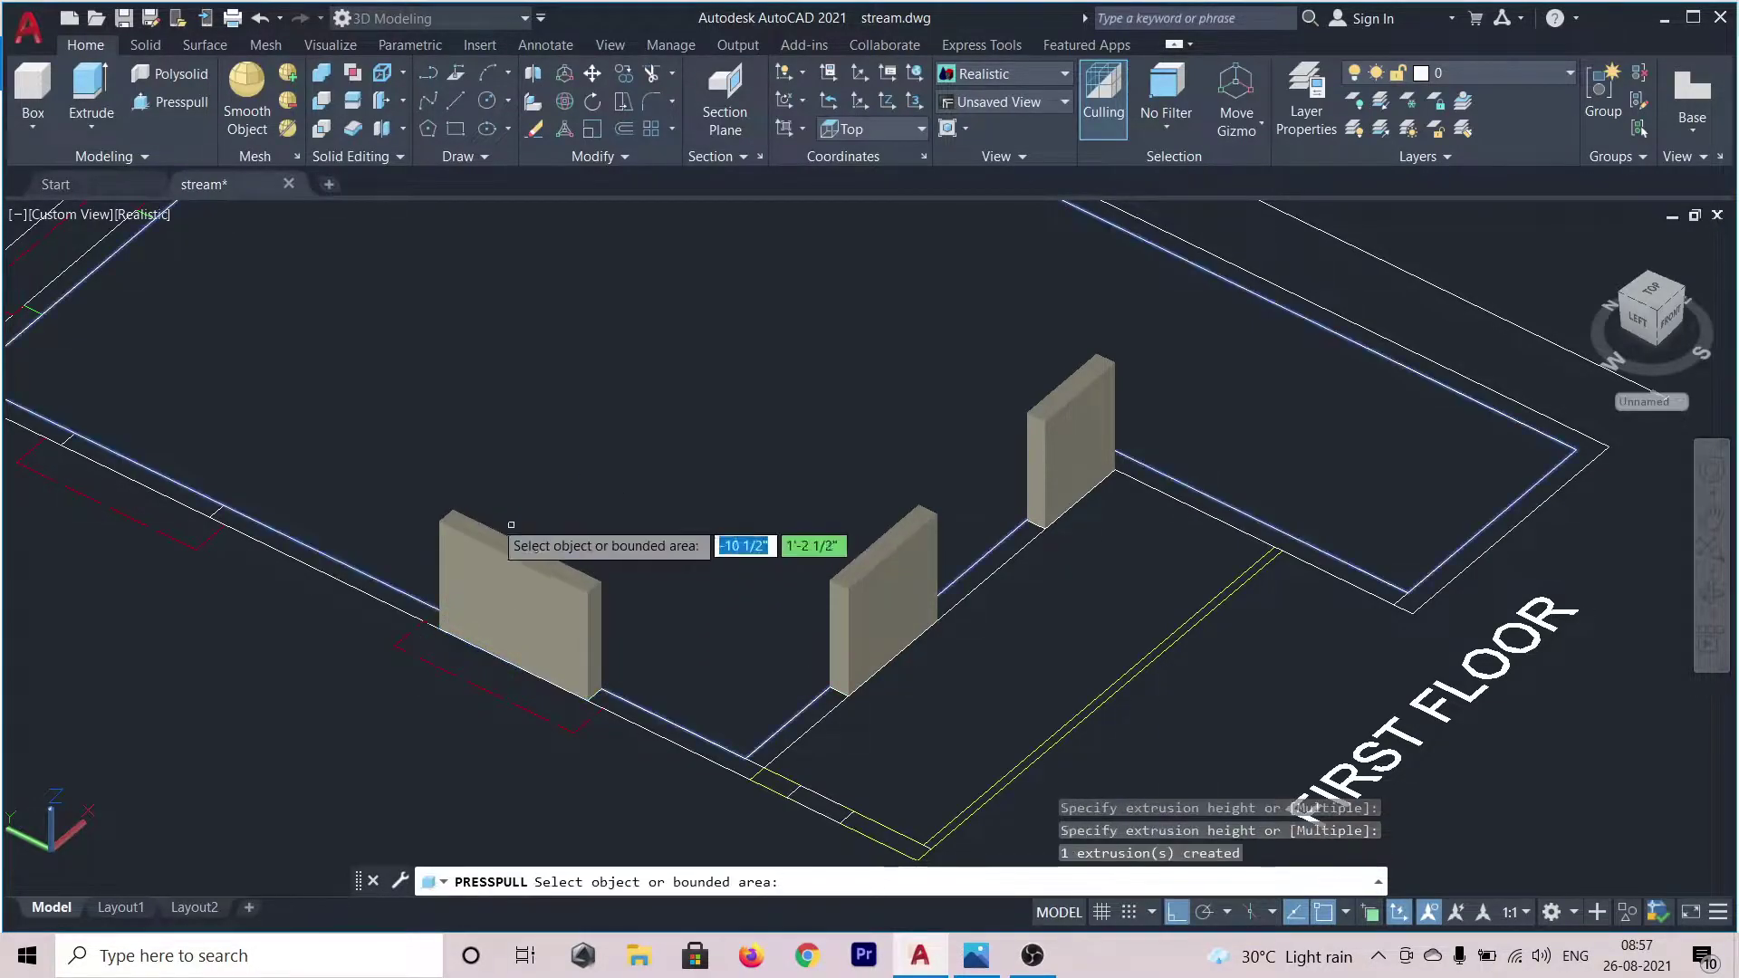
left_click(172, 487)
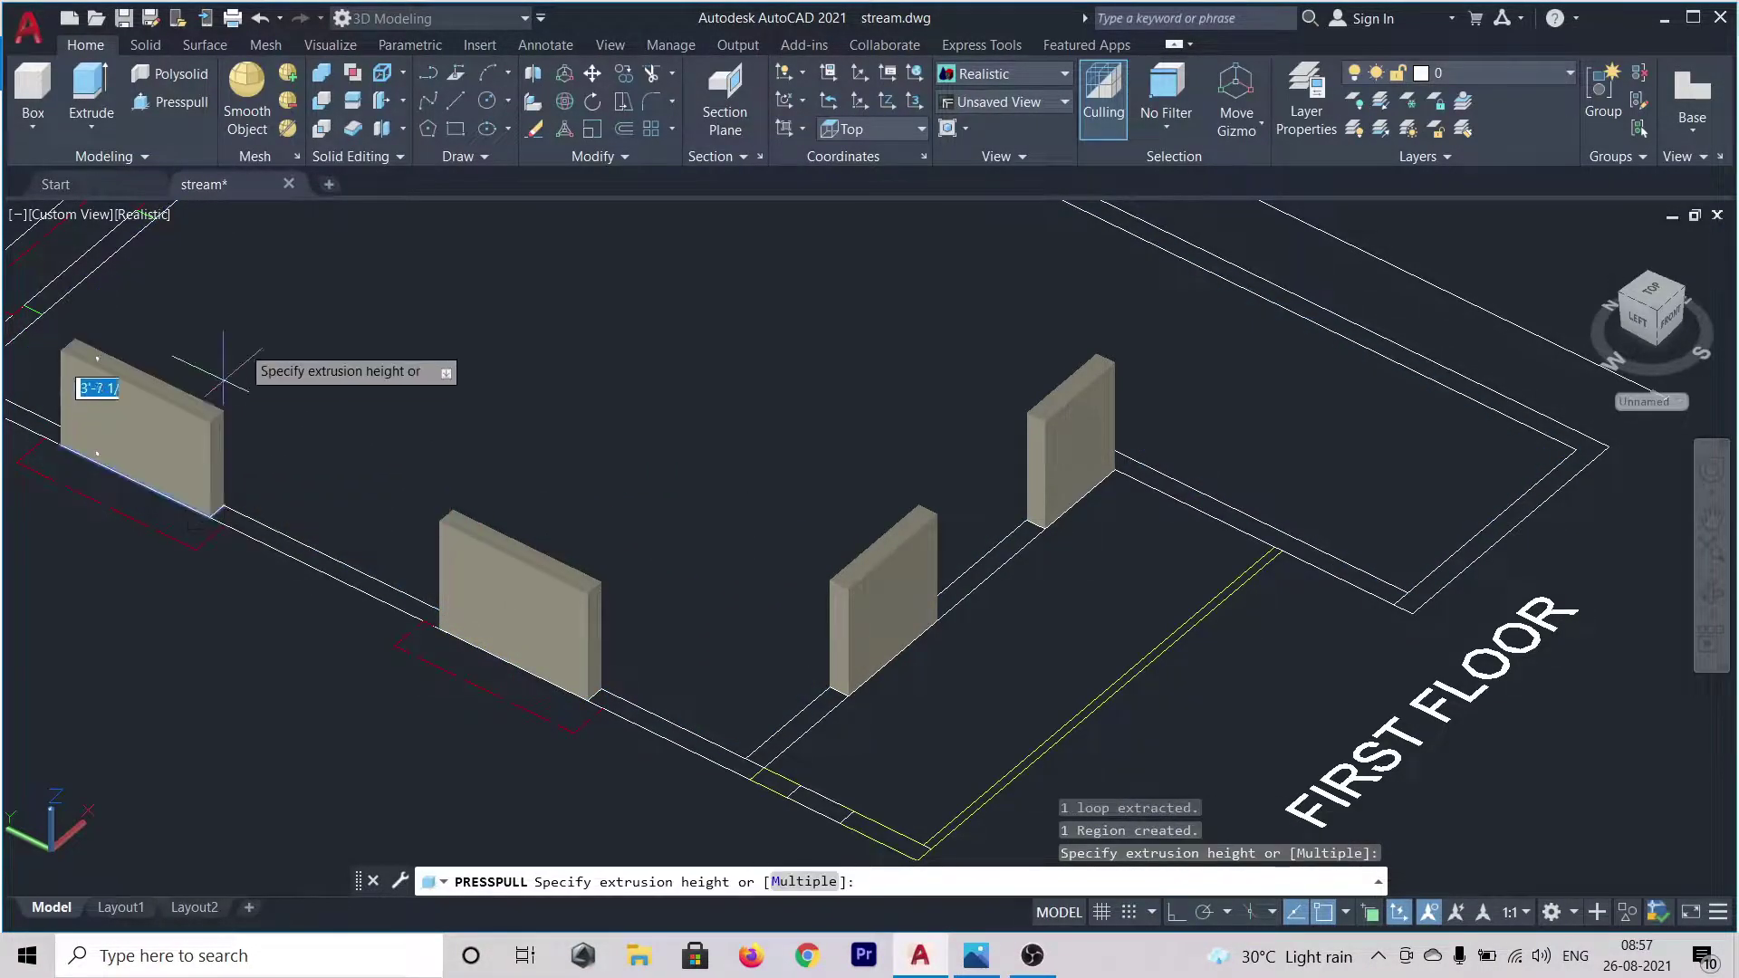
left_click(242, 337)
- Presspull the window segment in the first floor's rear wall to the height of the neighbouring side wall segments
scroll(376, 385, "down", 2)
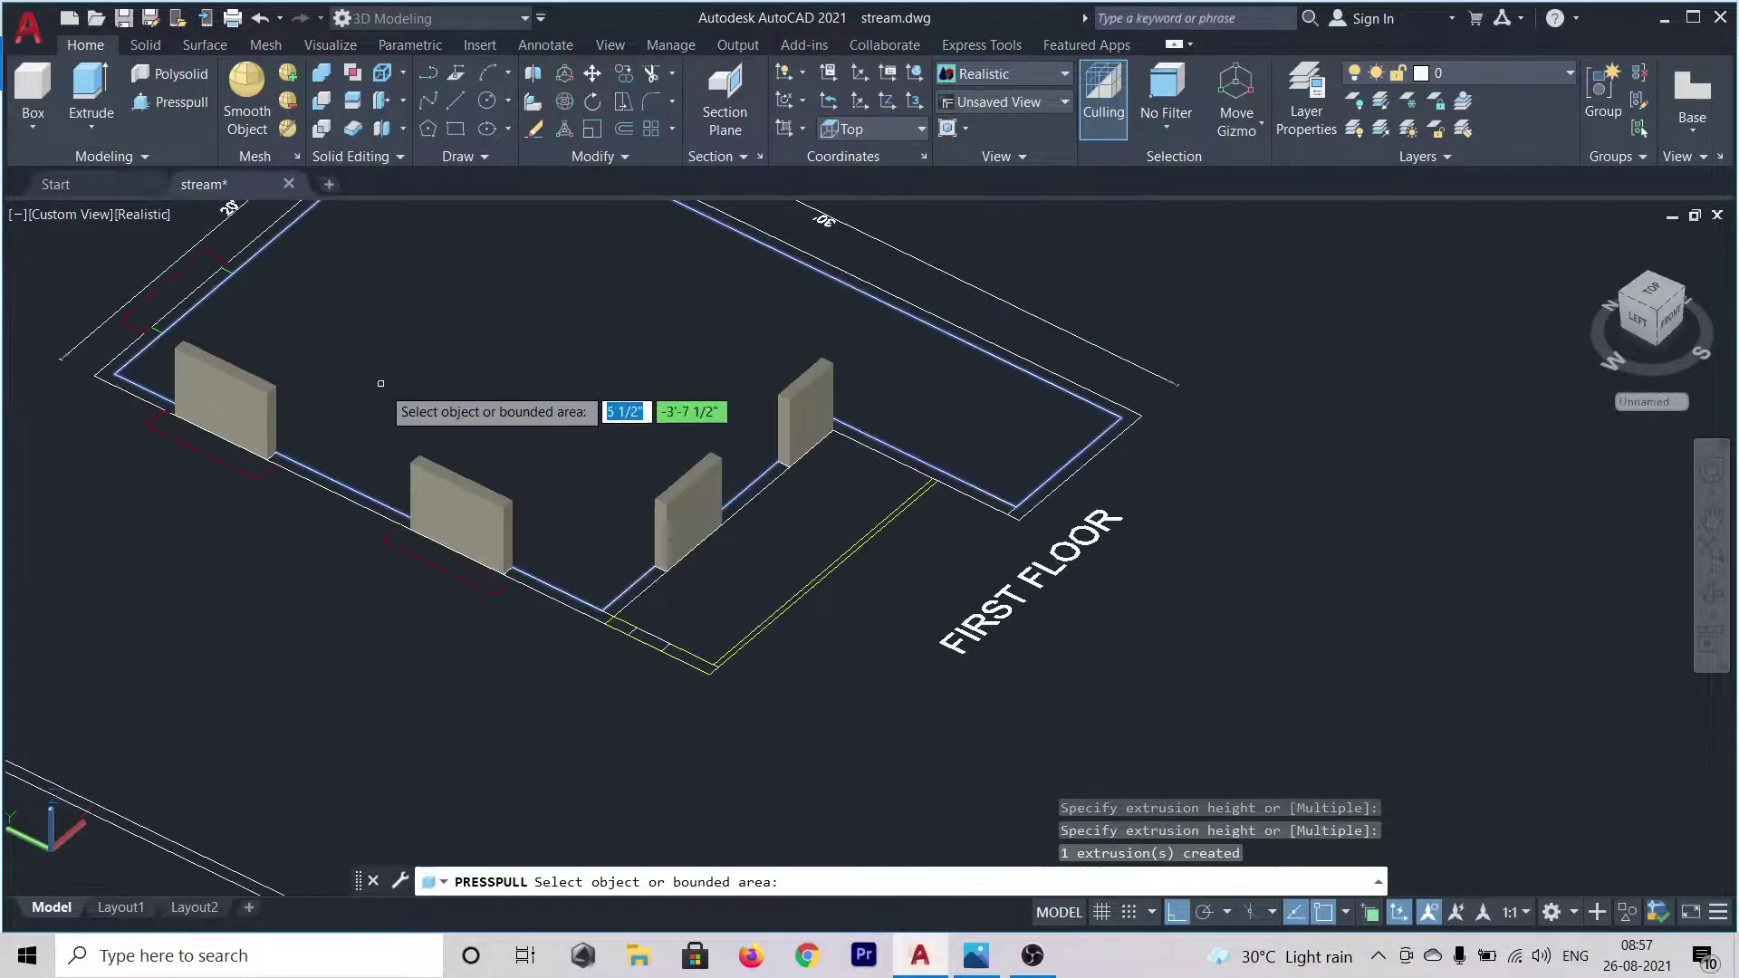
scroll(164, 295, "up", 3)
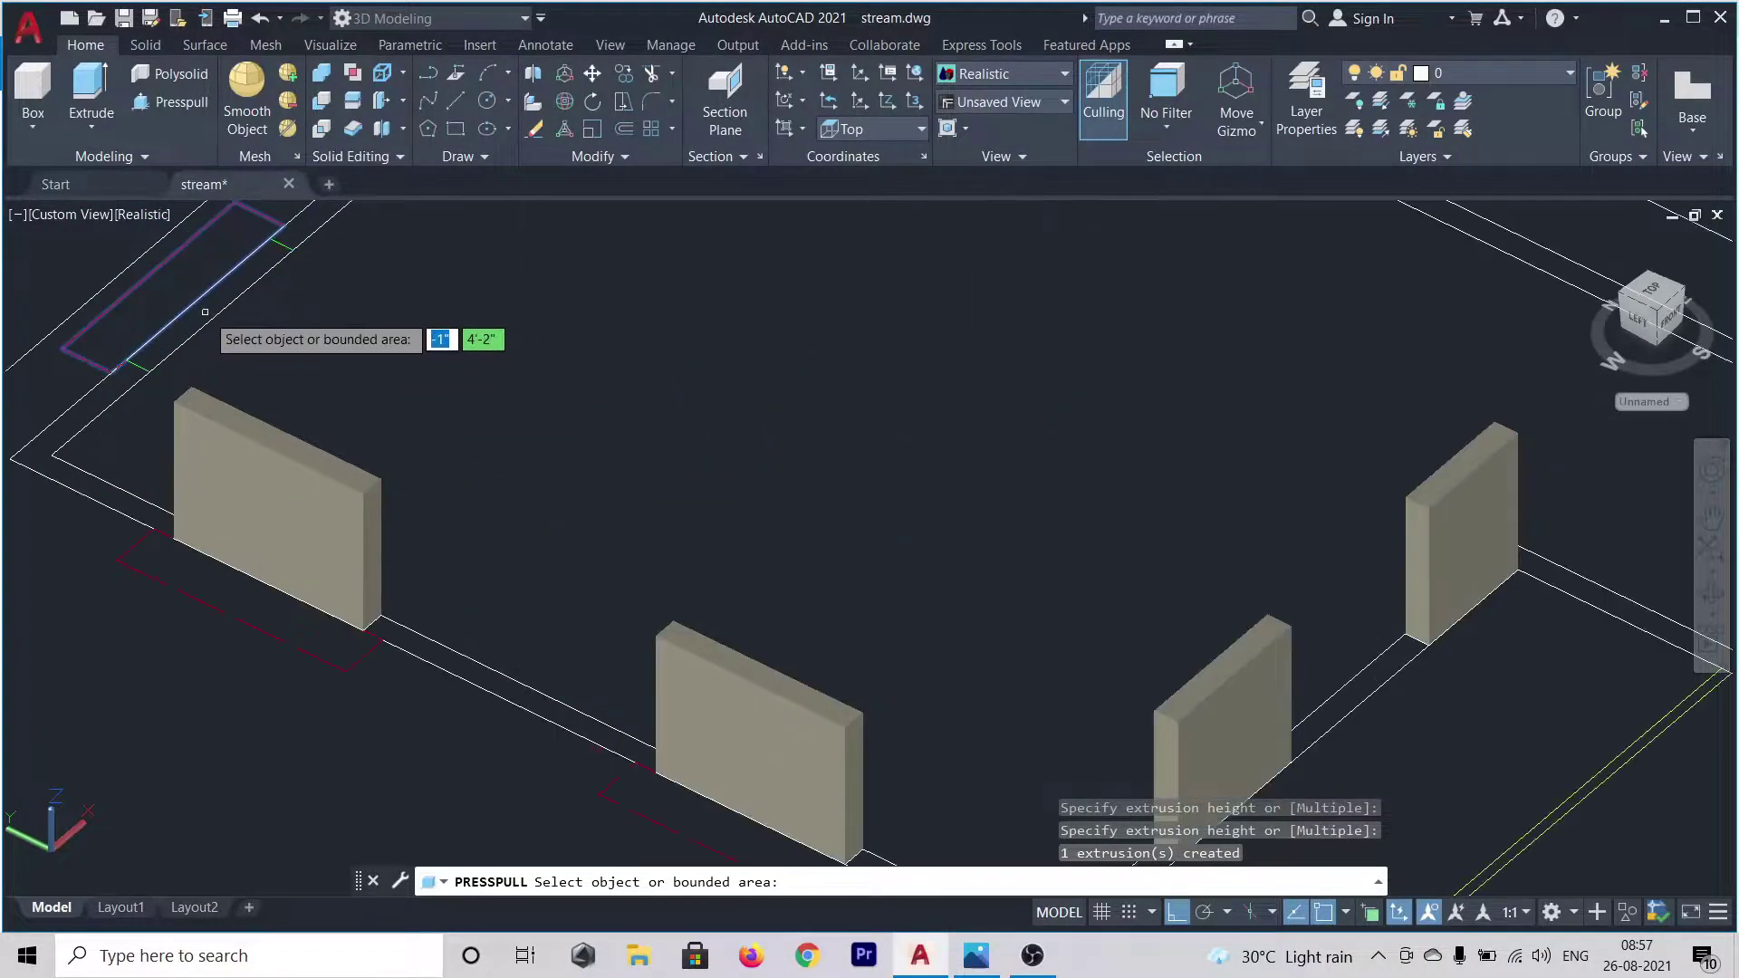
left_click(164, 288)
left_click(164, 284)
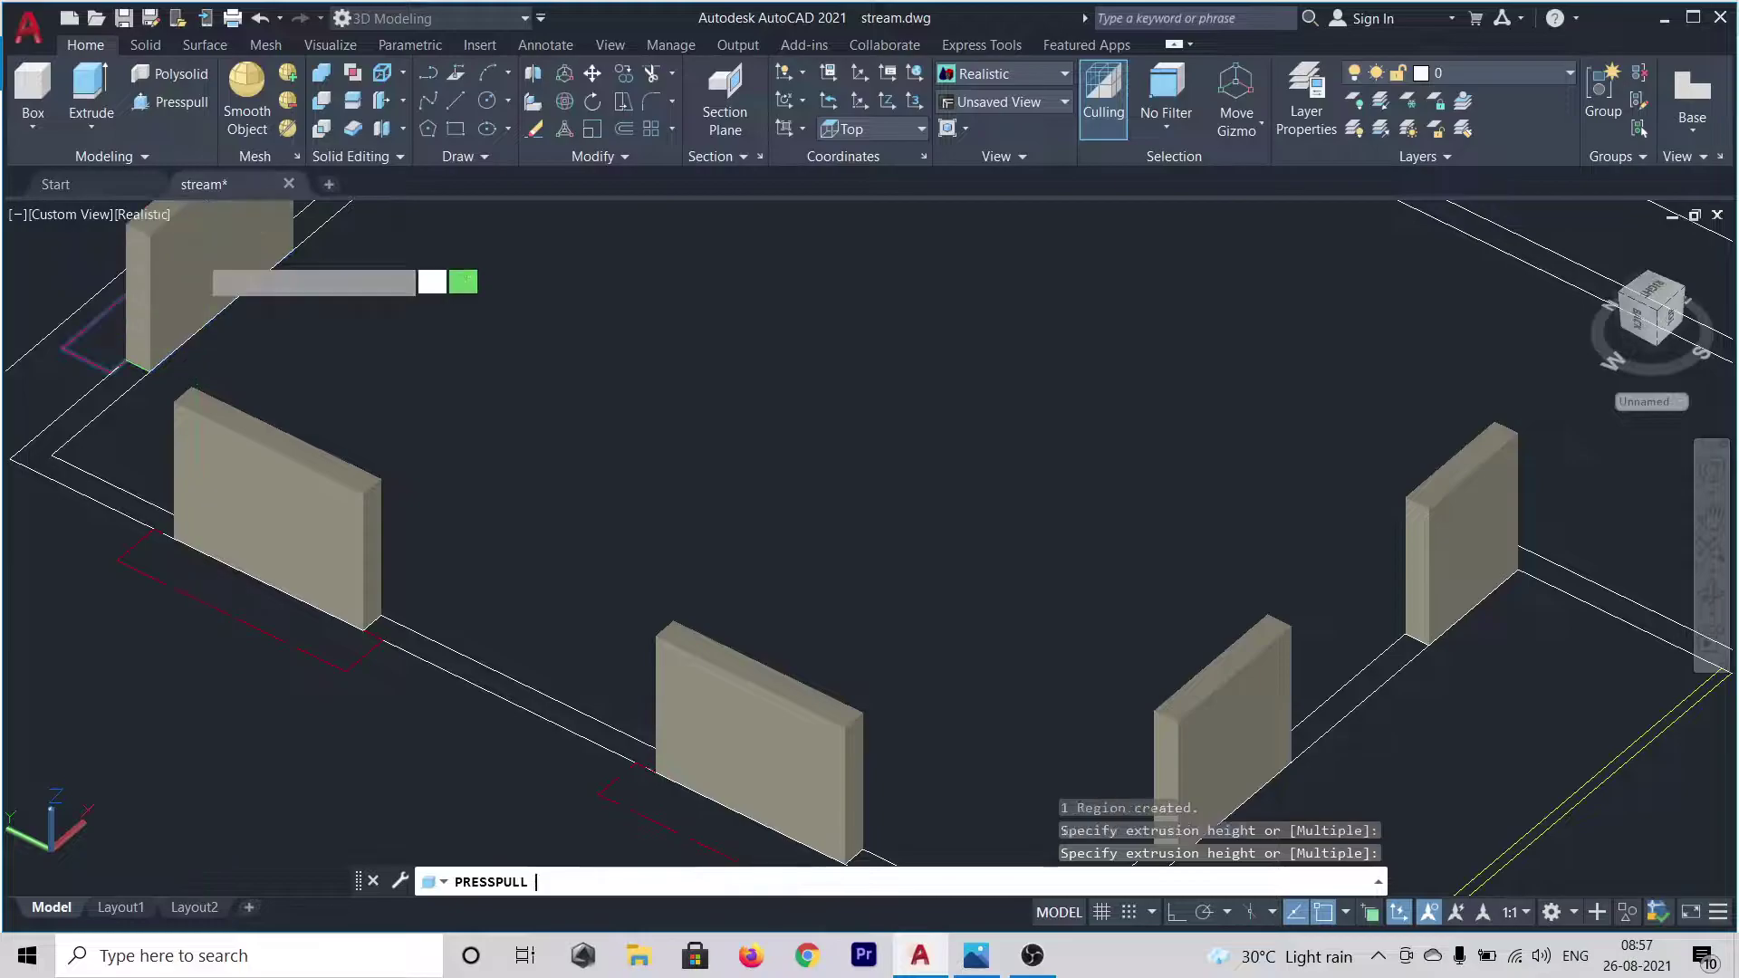
scroll(538, 399, "down", 3)
scroll(538, 399, "down", 1)
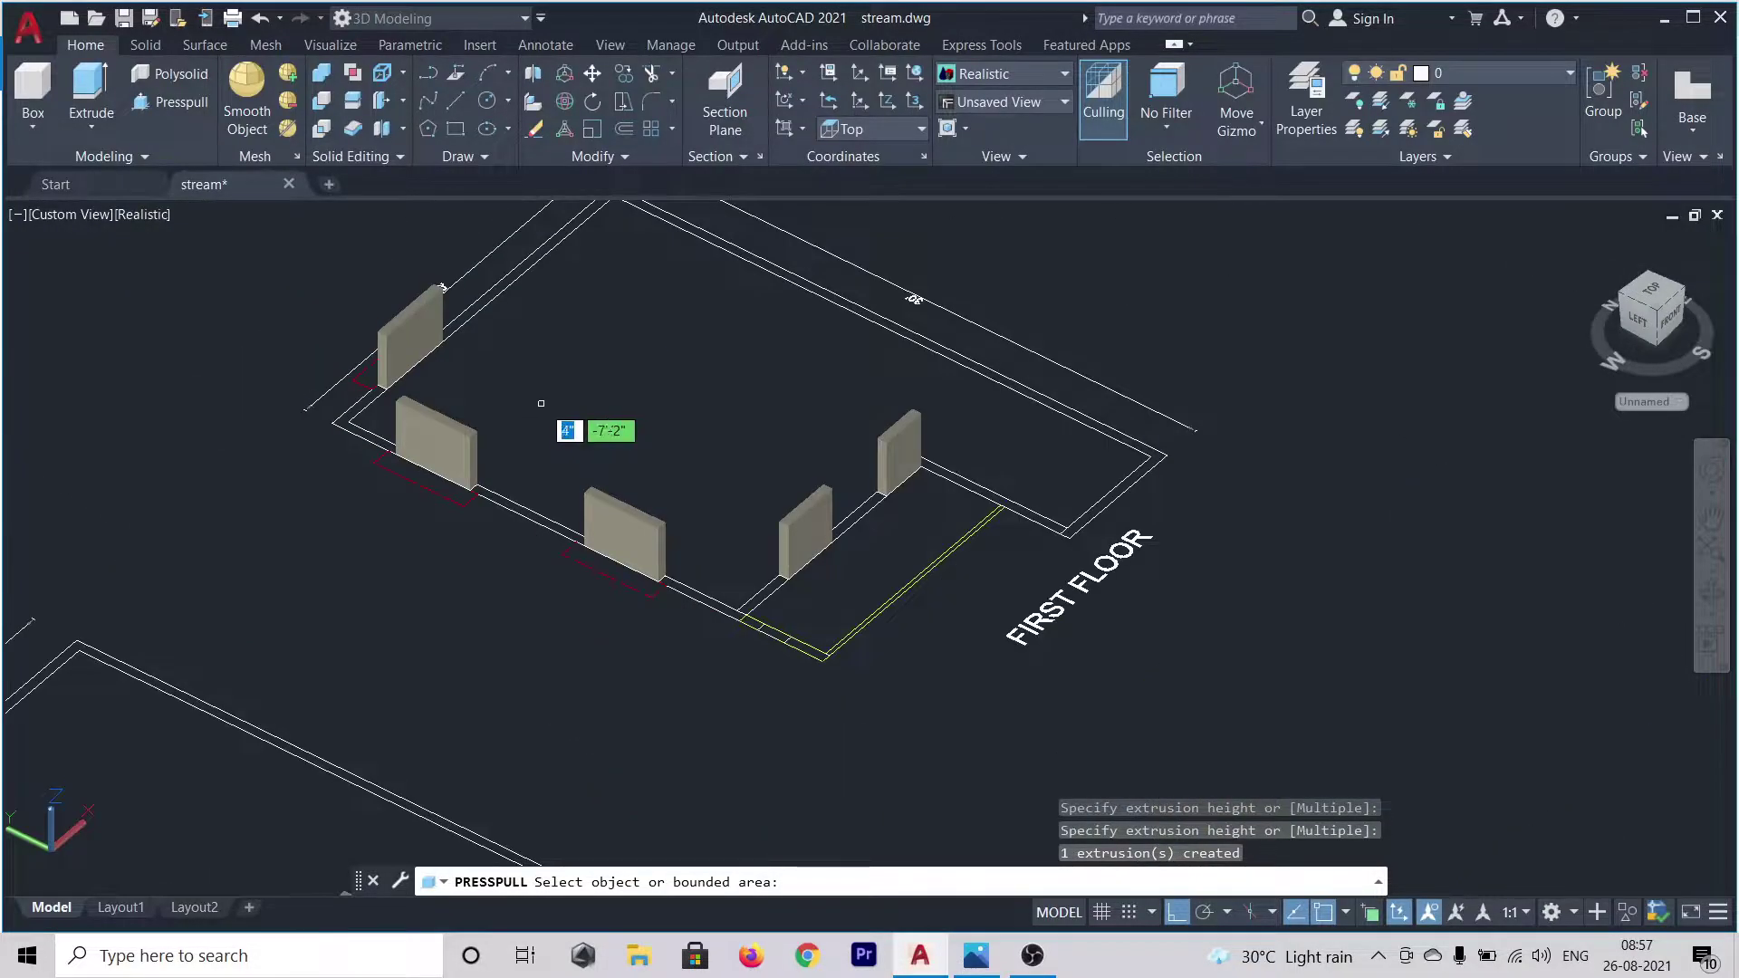
- Presspull the short segment in the first floor balcony's side edge to a height of 4'
scroll(558, 415, "down", 2)
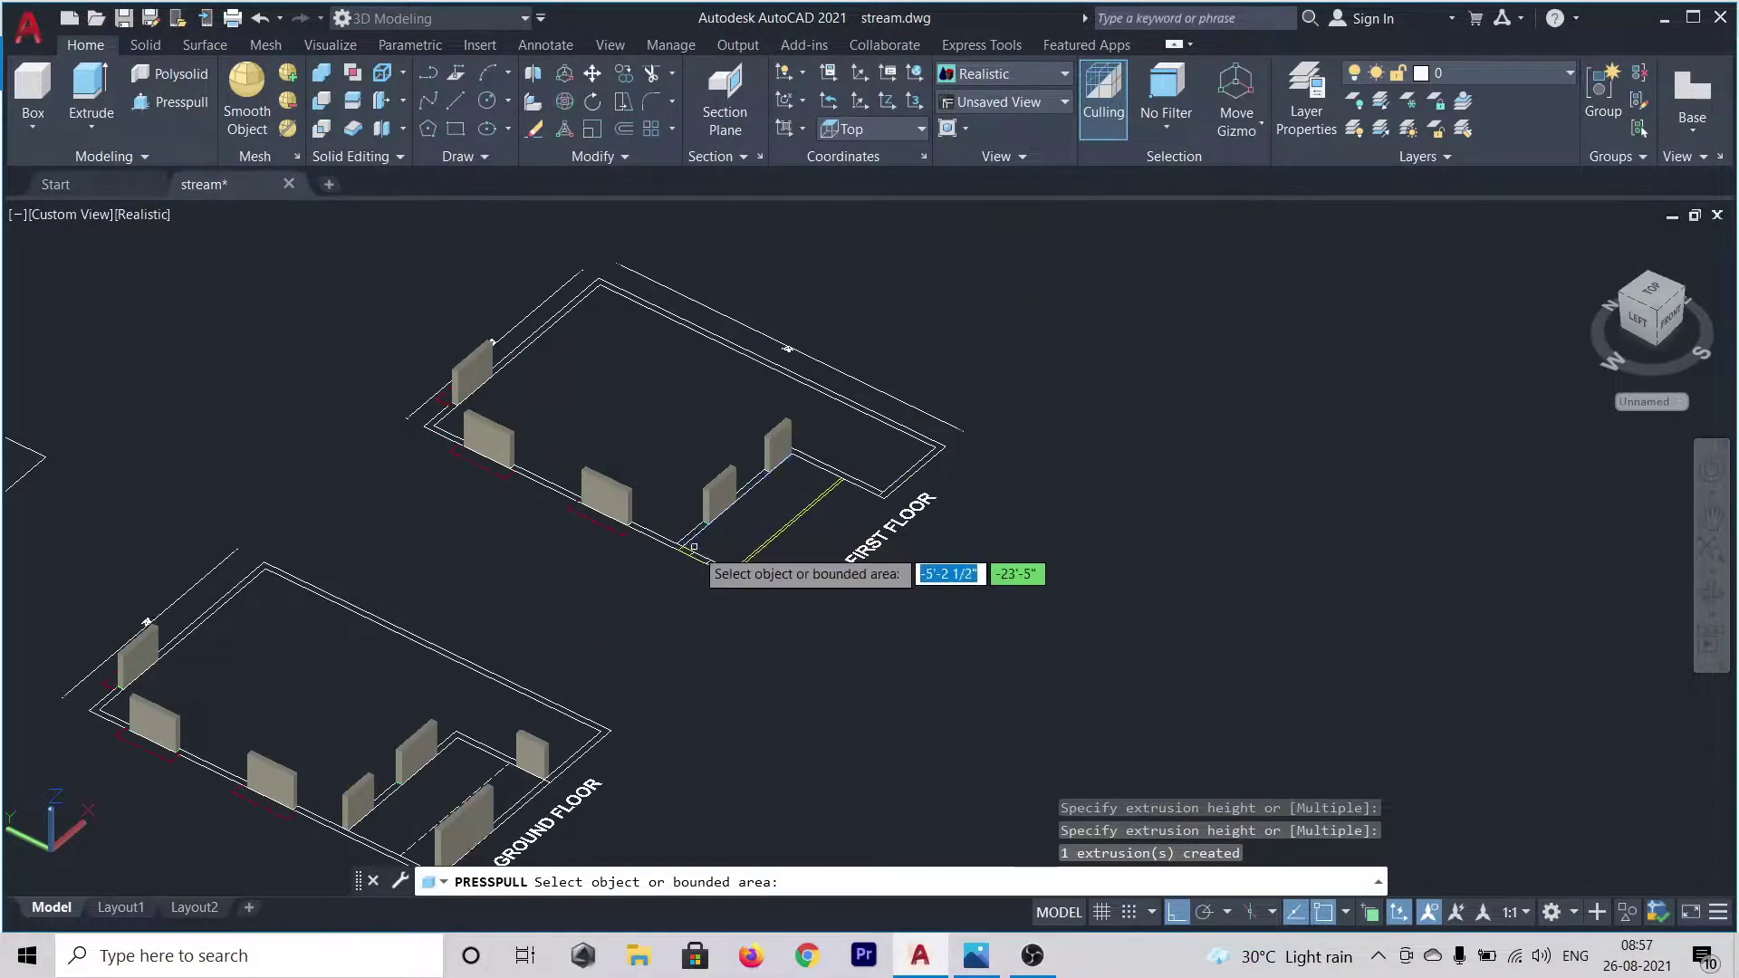
scroll(694, 547, "up", 5)
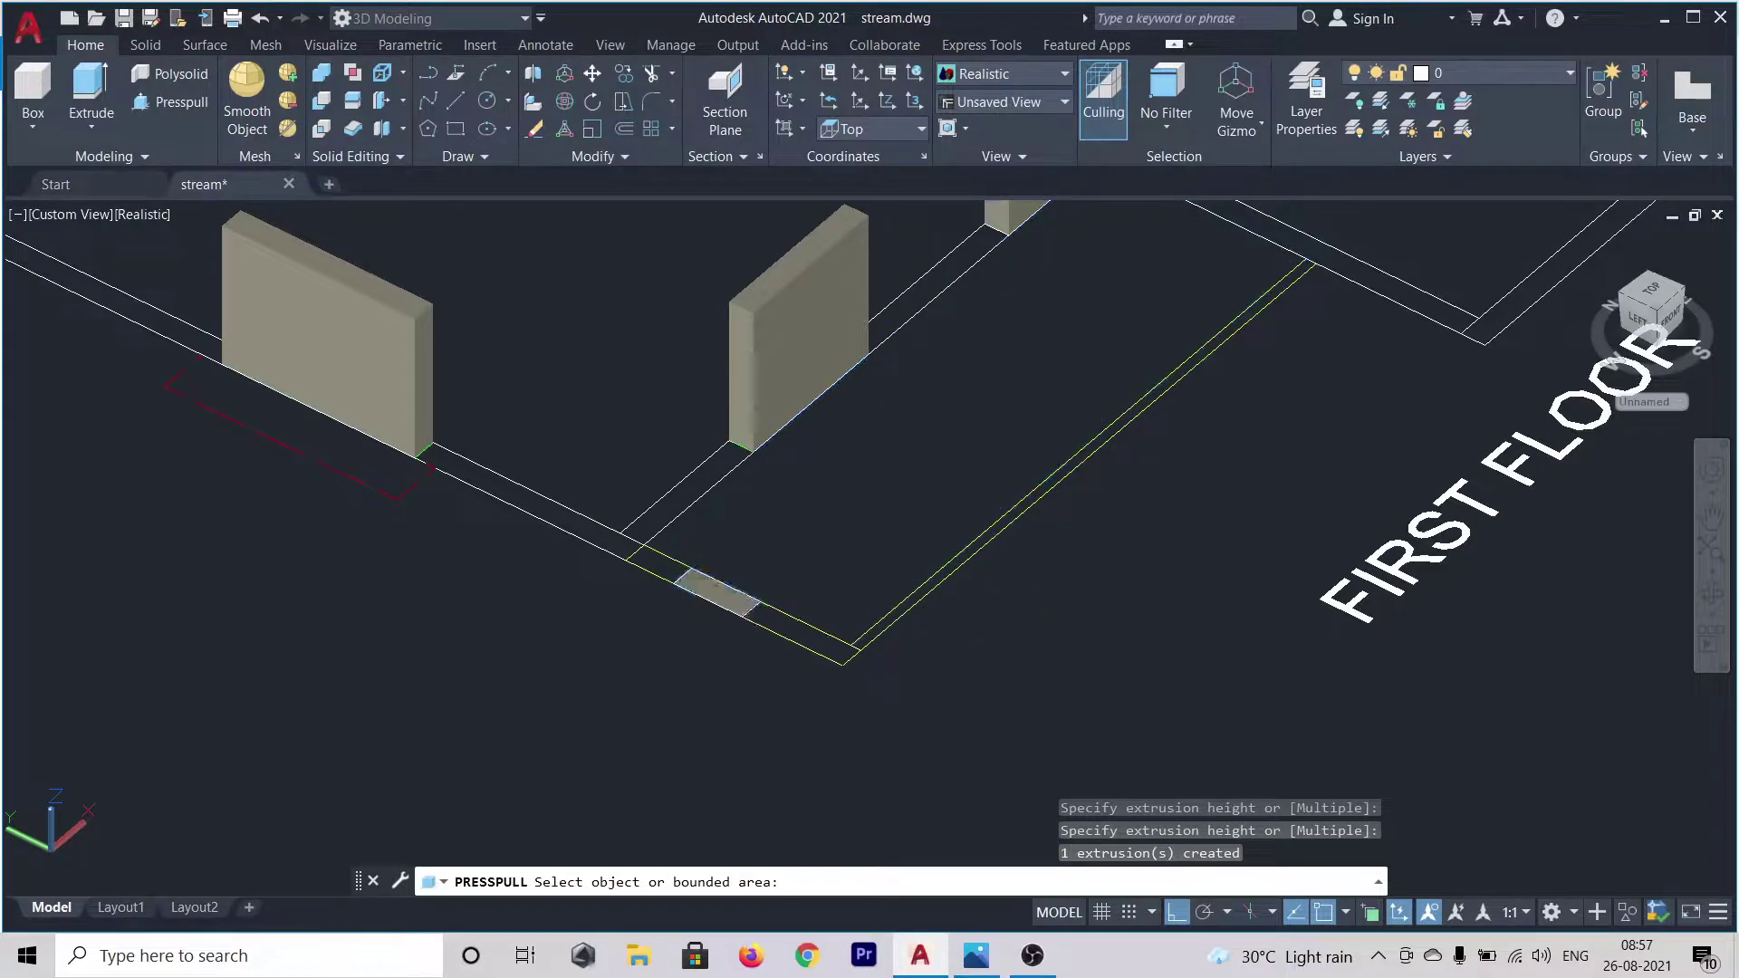
left_click(716, 592)
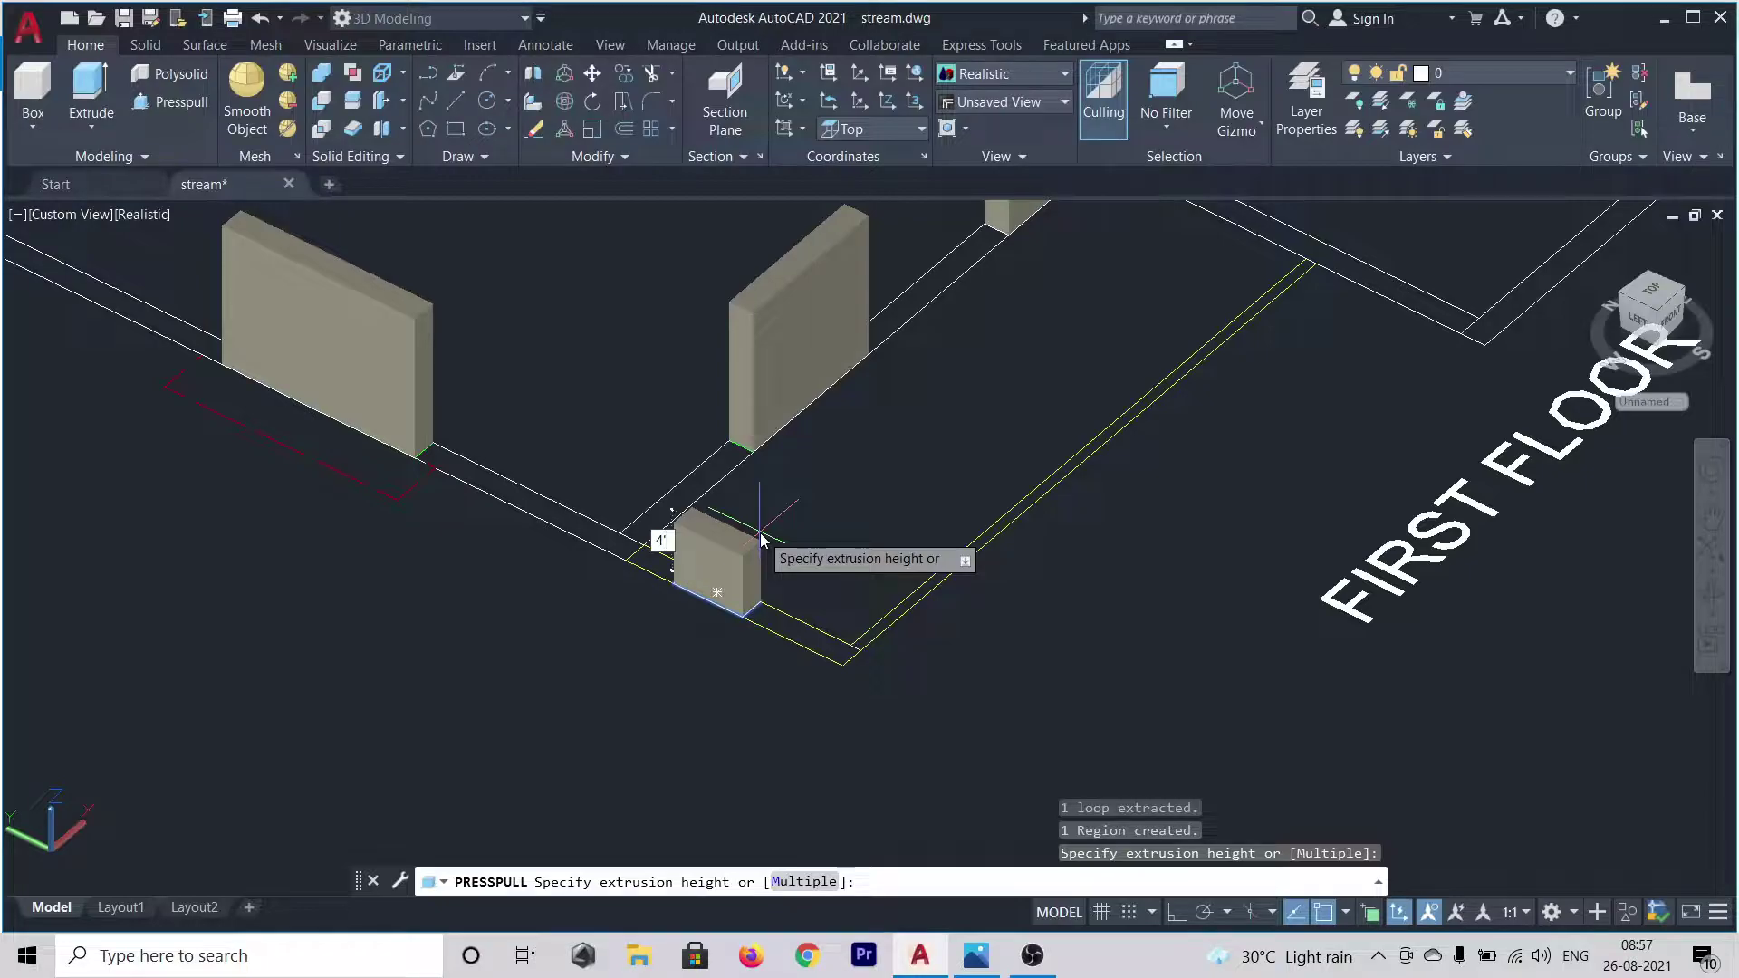
key("Return")
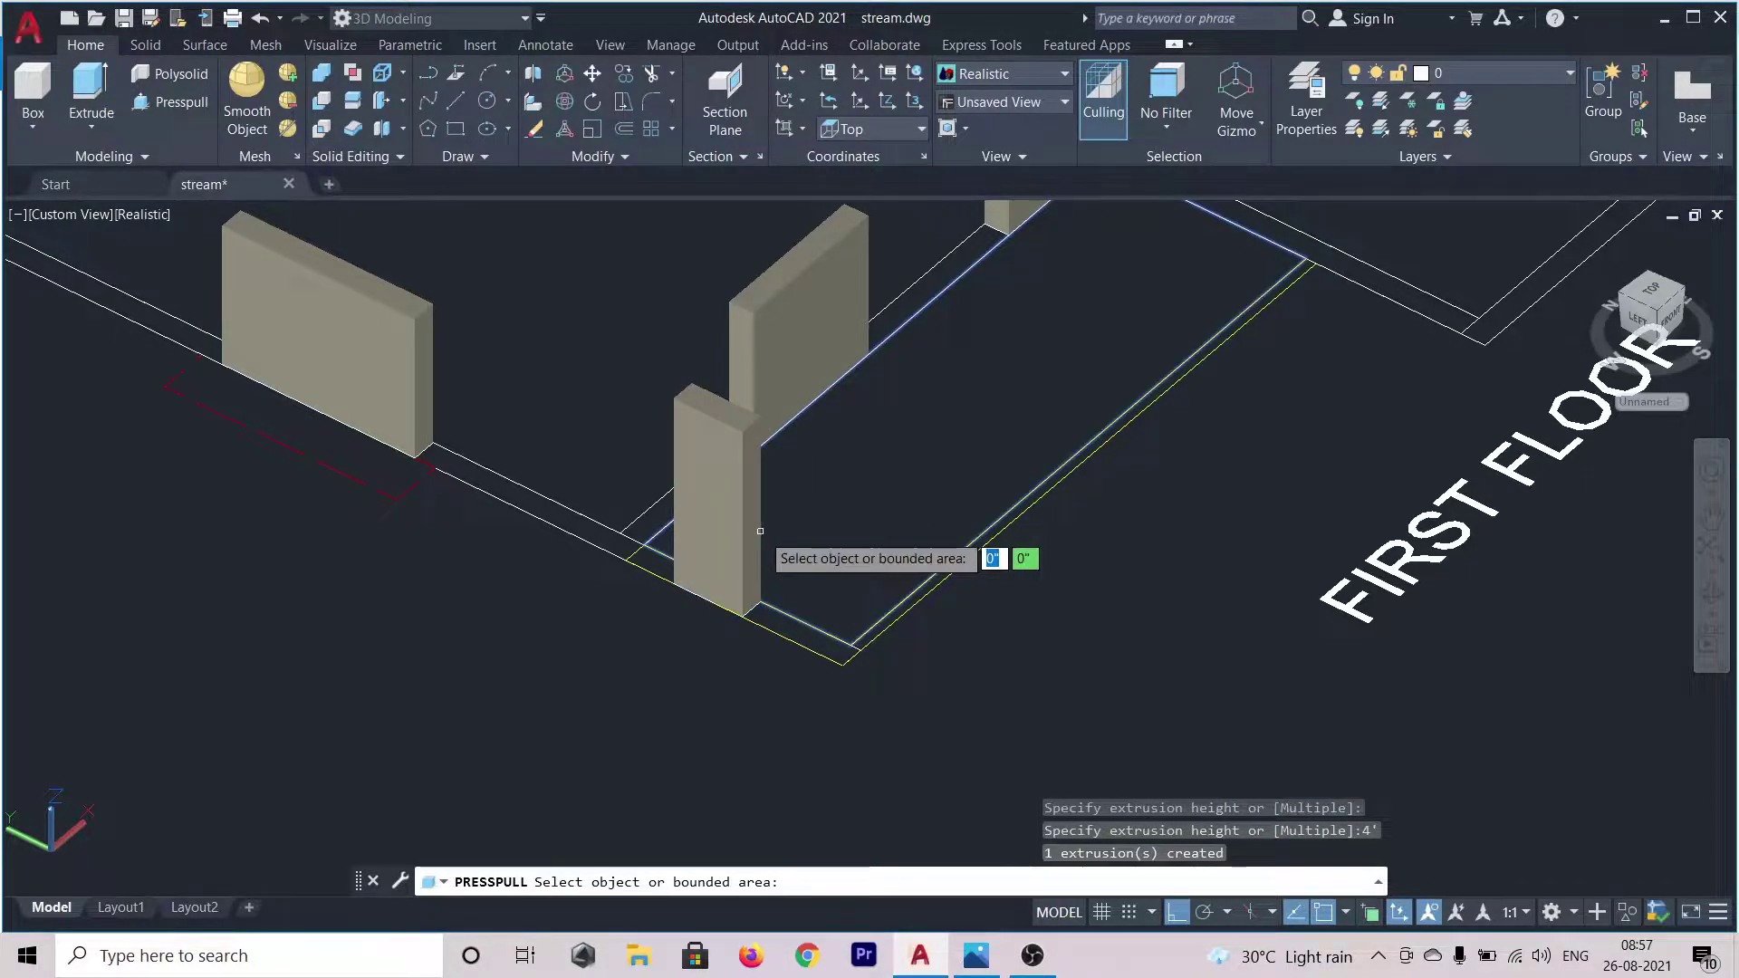
- Presspull the ground floor front wall segment adjoining the low porch wall to a height of 4'
scroll(1250, 488, "down", 5)
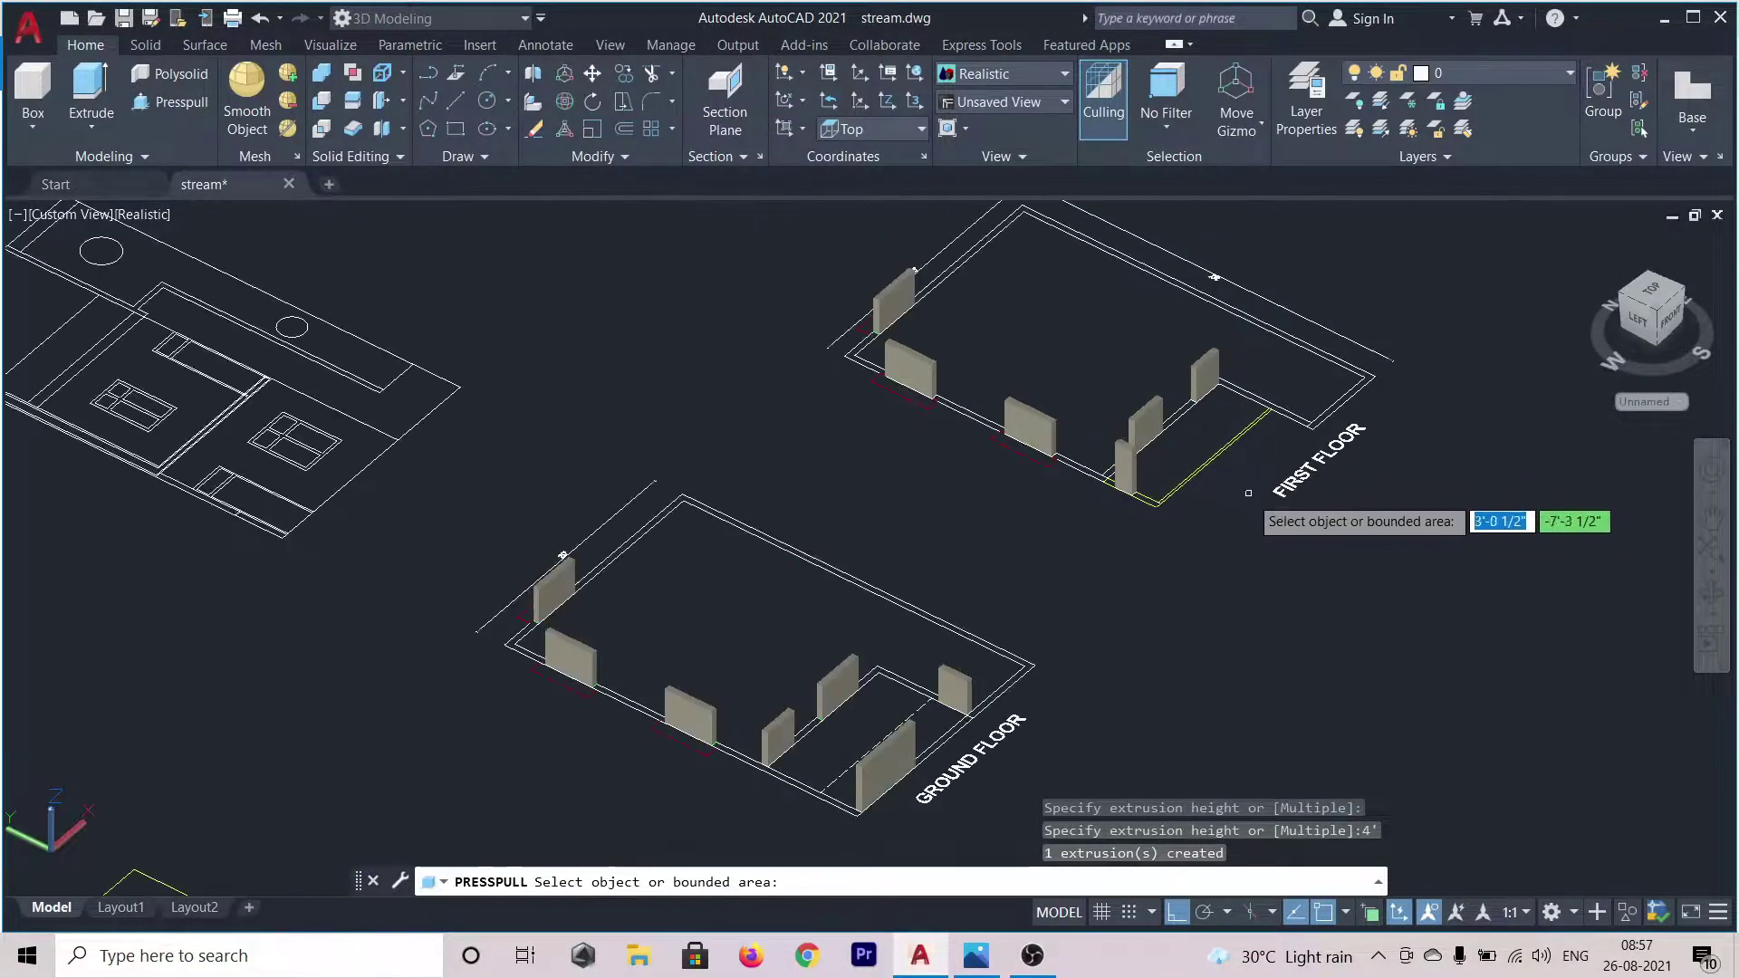
middle_click_drag(1244, 616, 1266, 508)
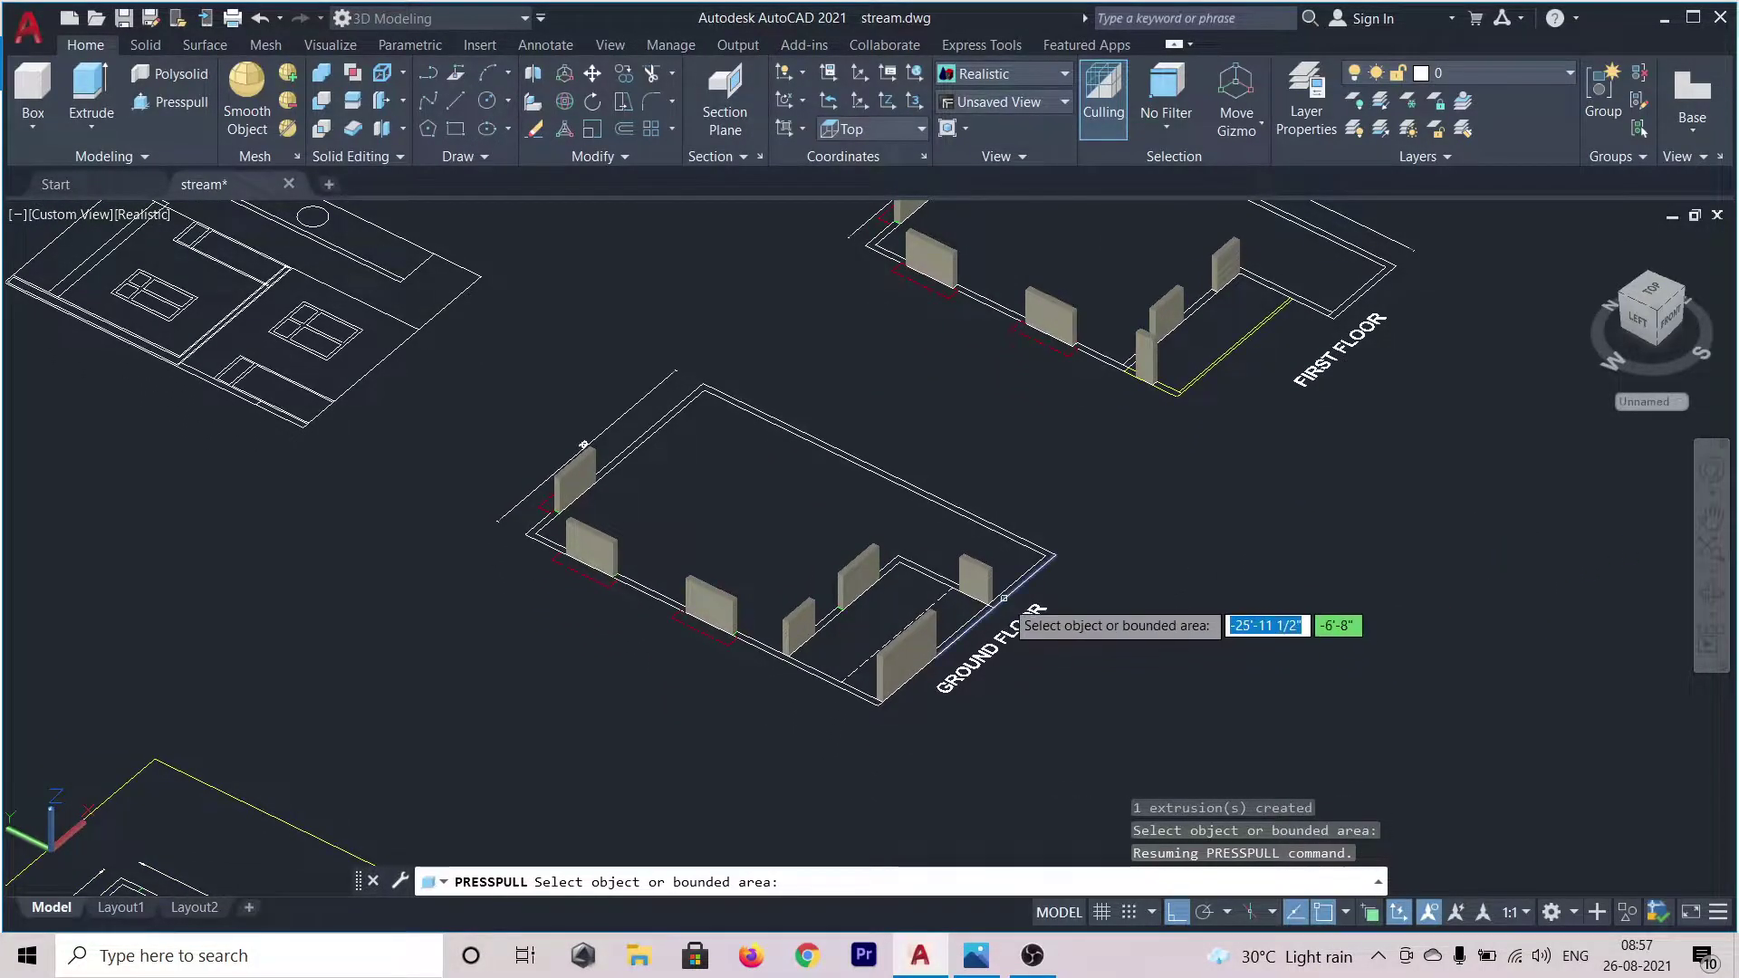
scroll(1002, 605, "up", 4)
scroll(1001, 604, "up", 2)
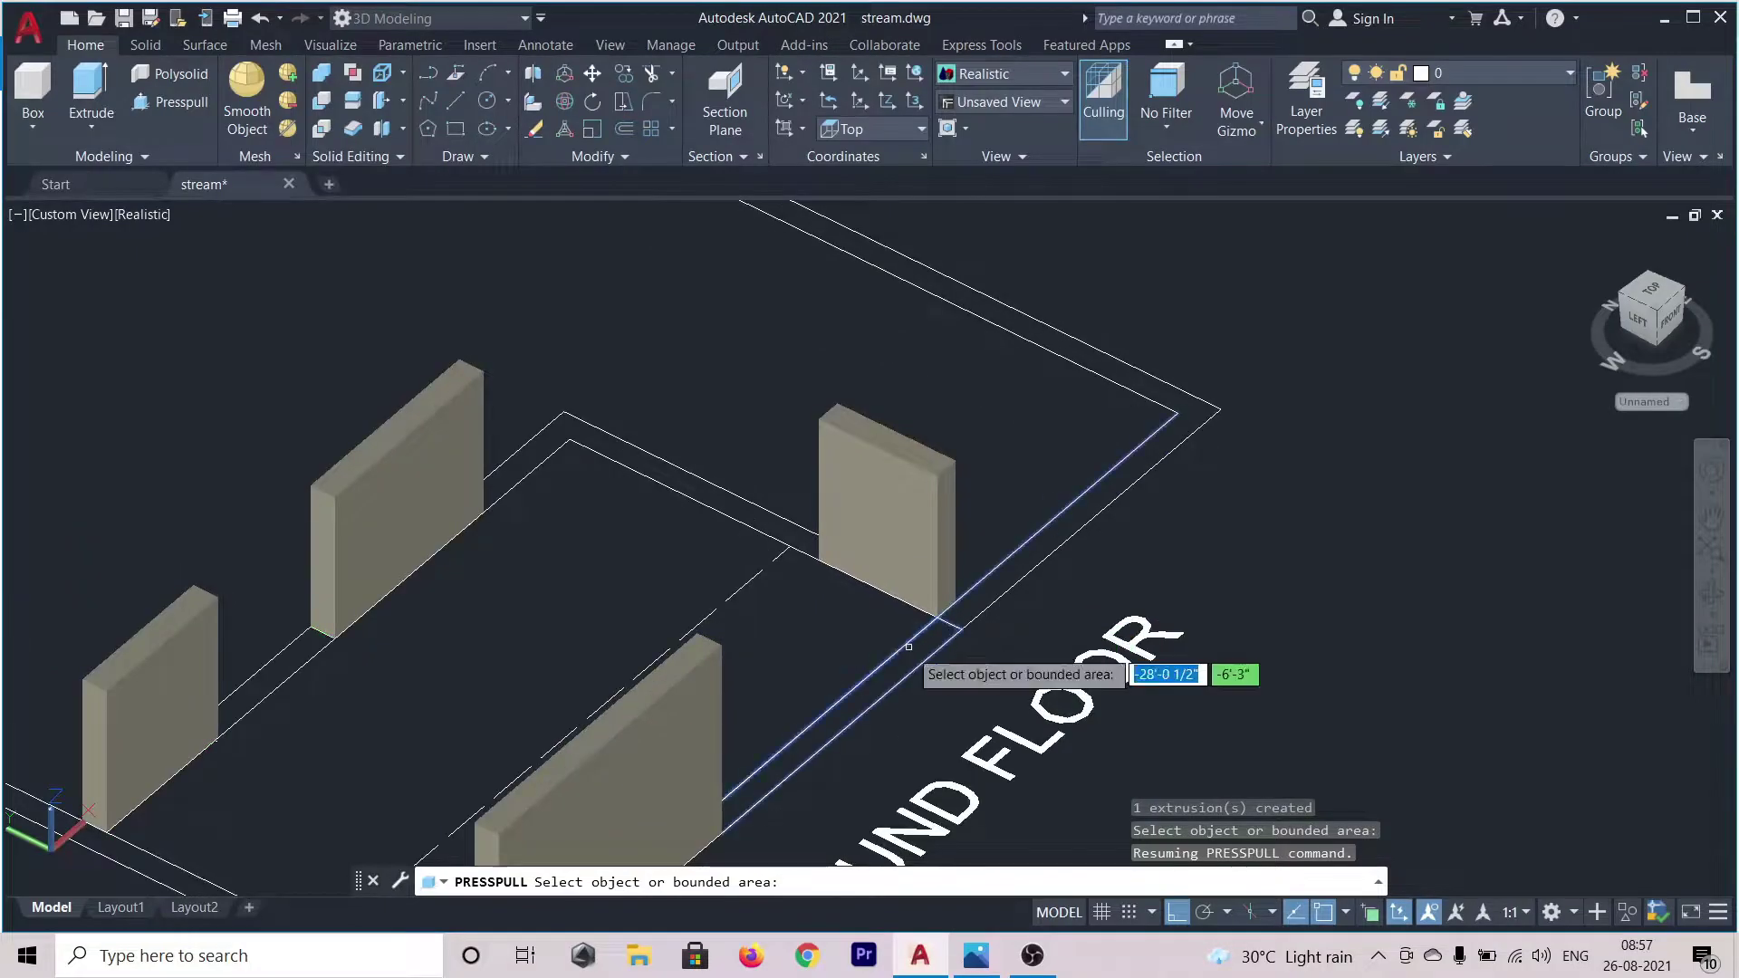
left_click(897, 672)
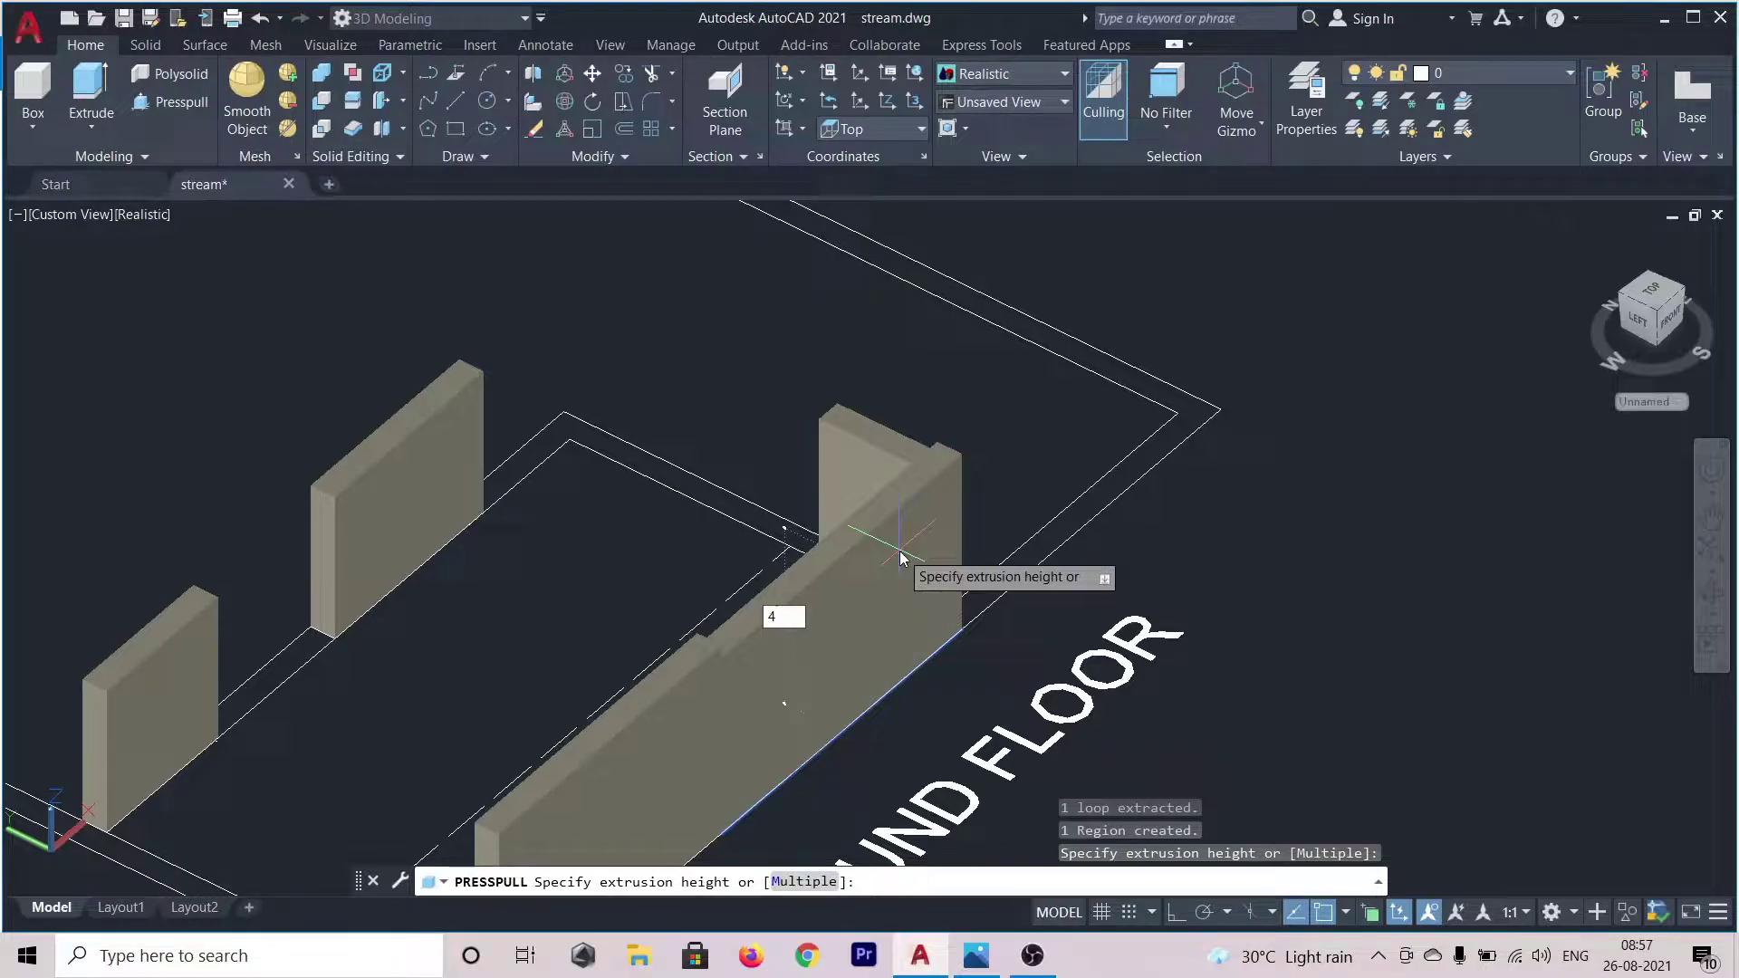
key("Return")
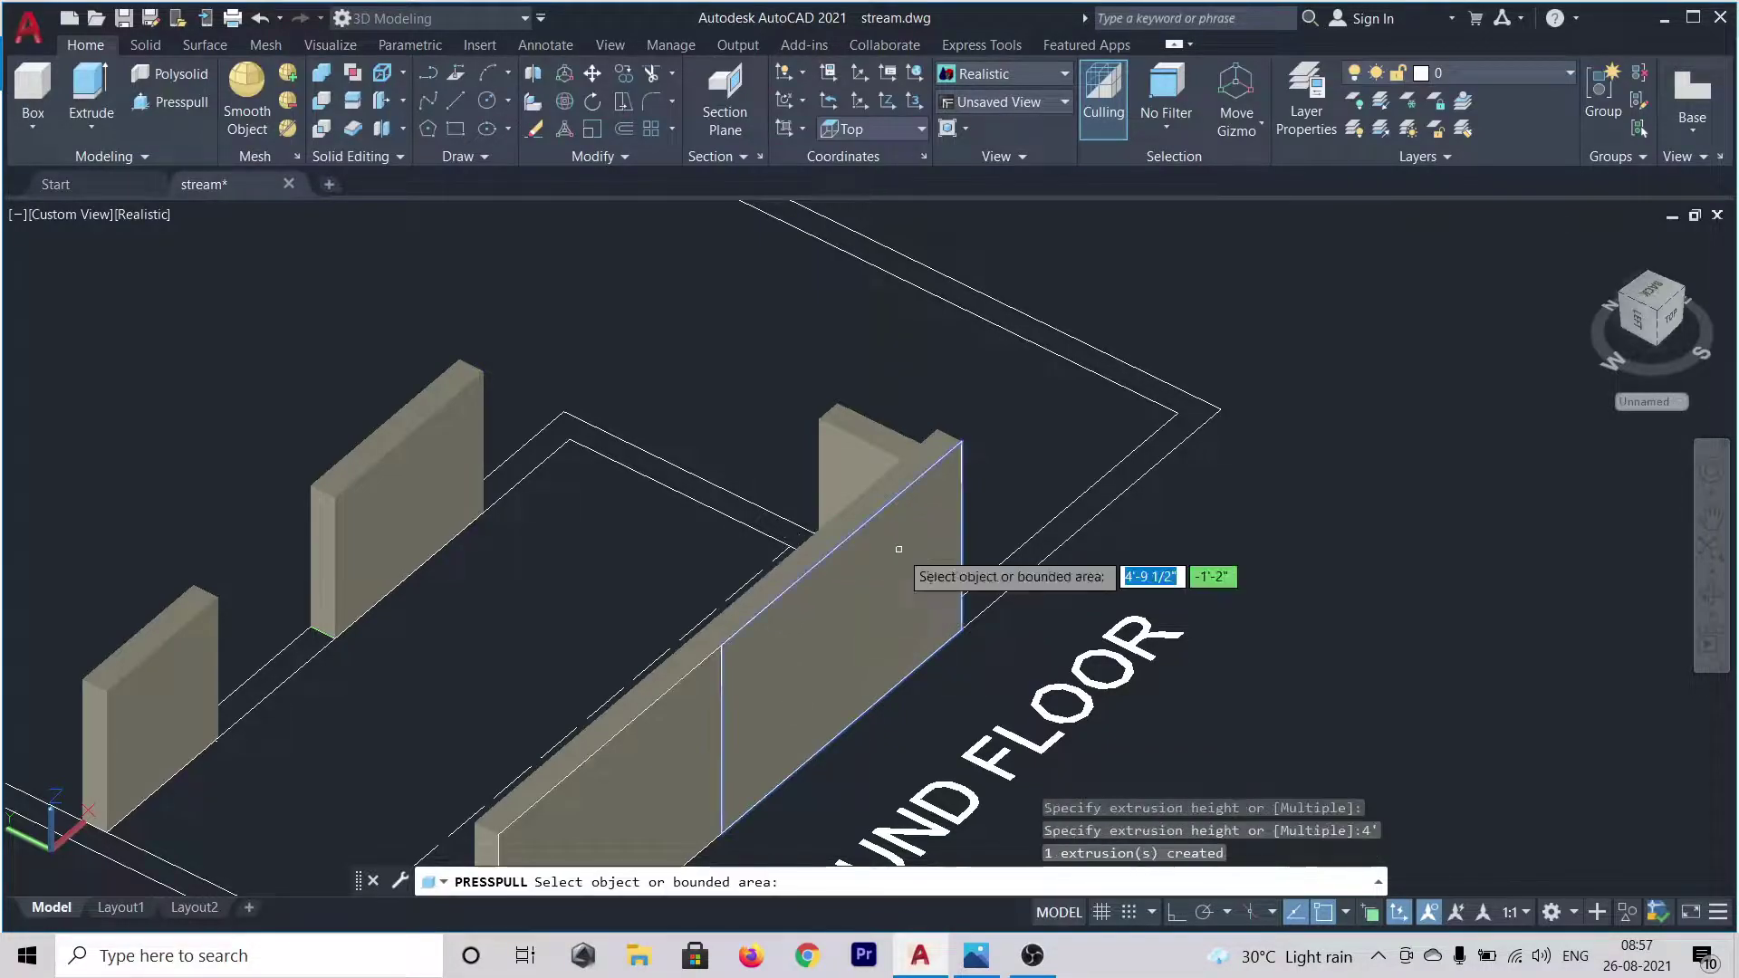
- Check the house rendering and presspull the L-shaped wall segment at the ground floor porch's inner corner to 11'
left_click(973, 958)
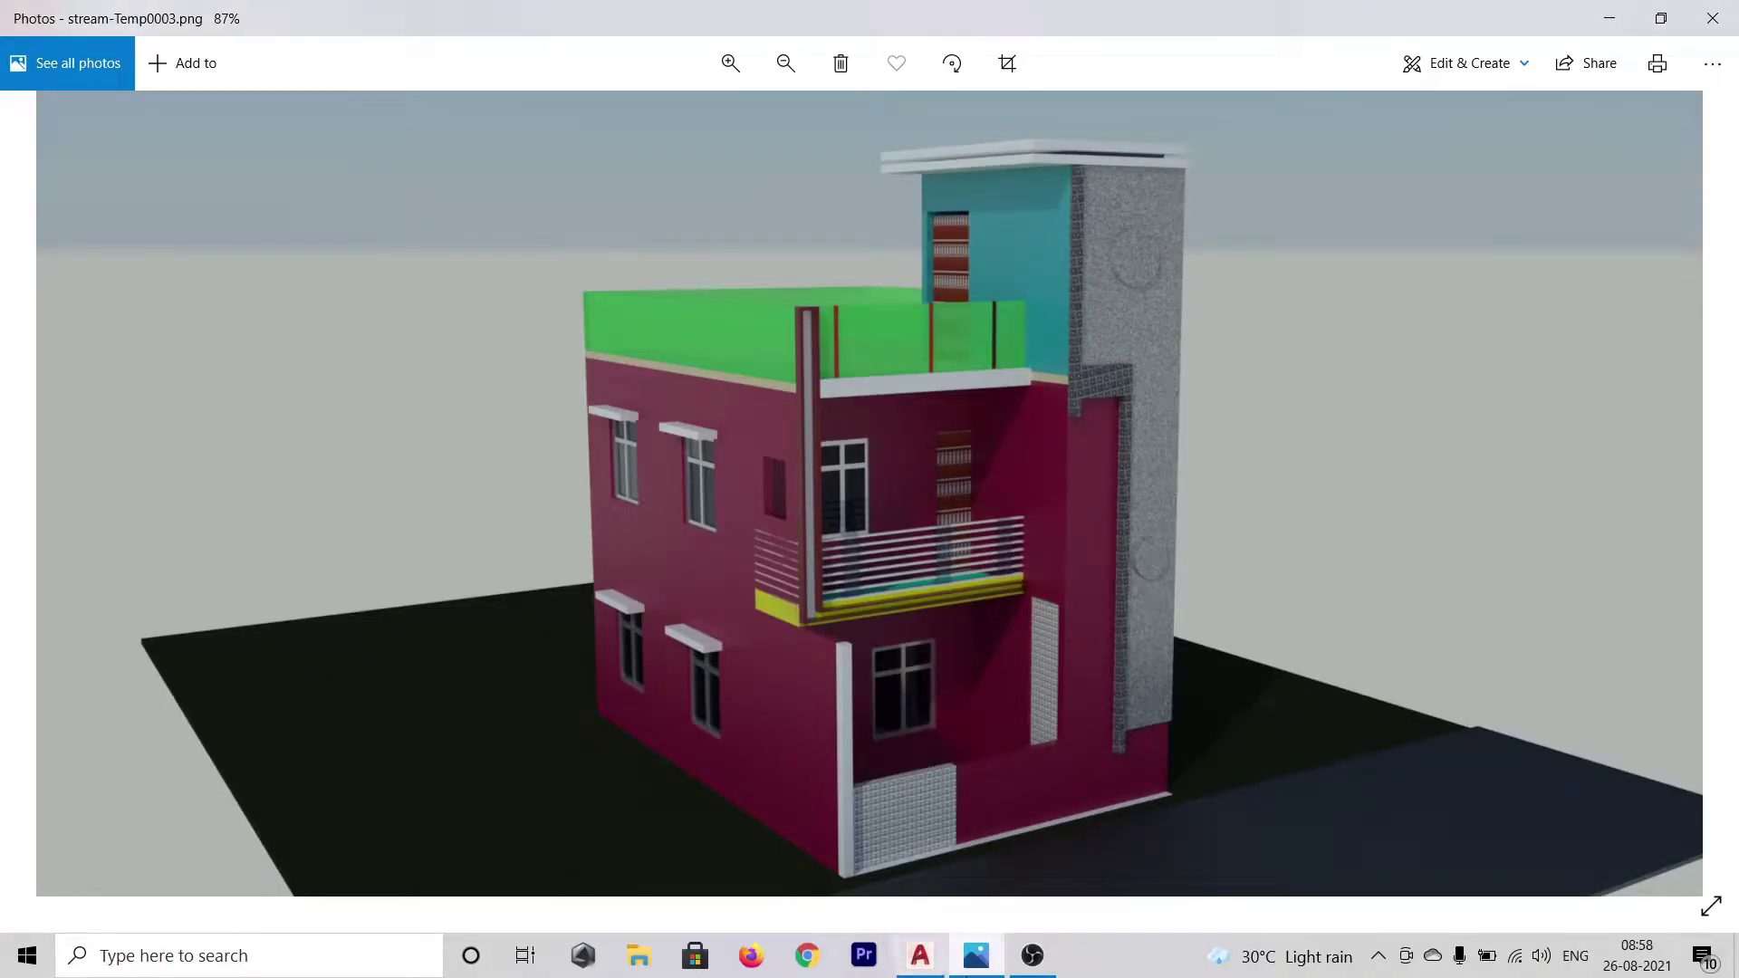
left_click(925, 968)
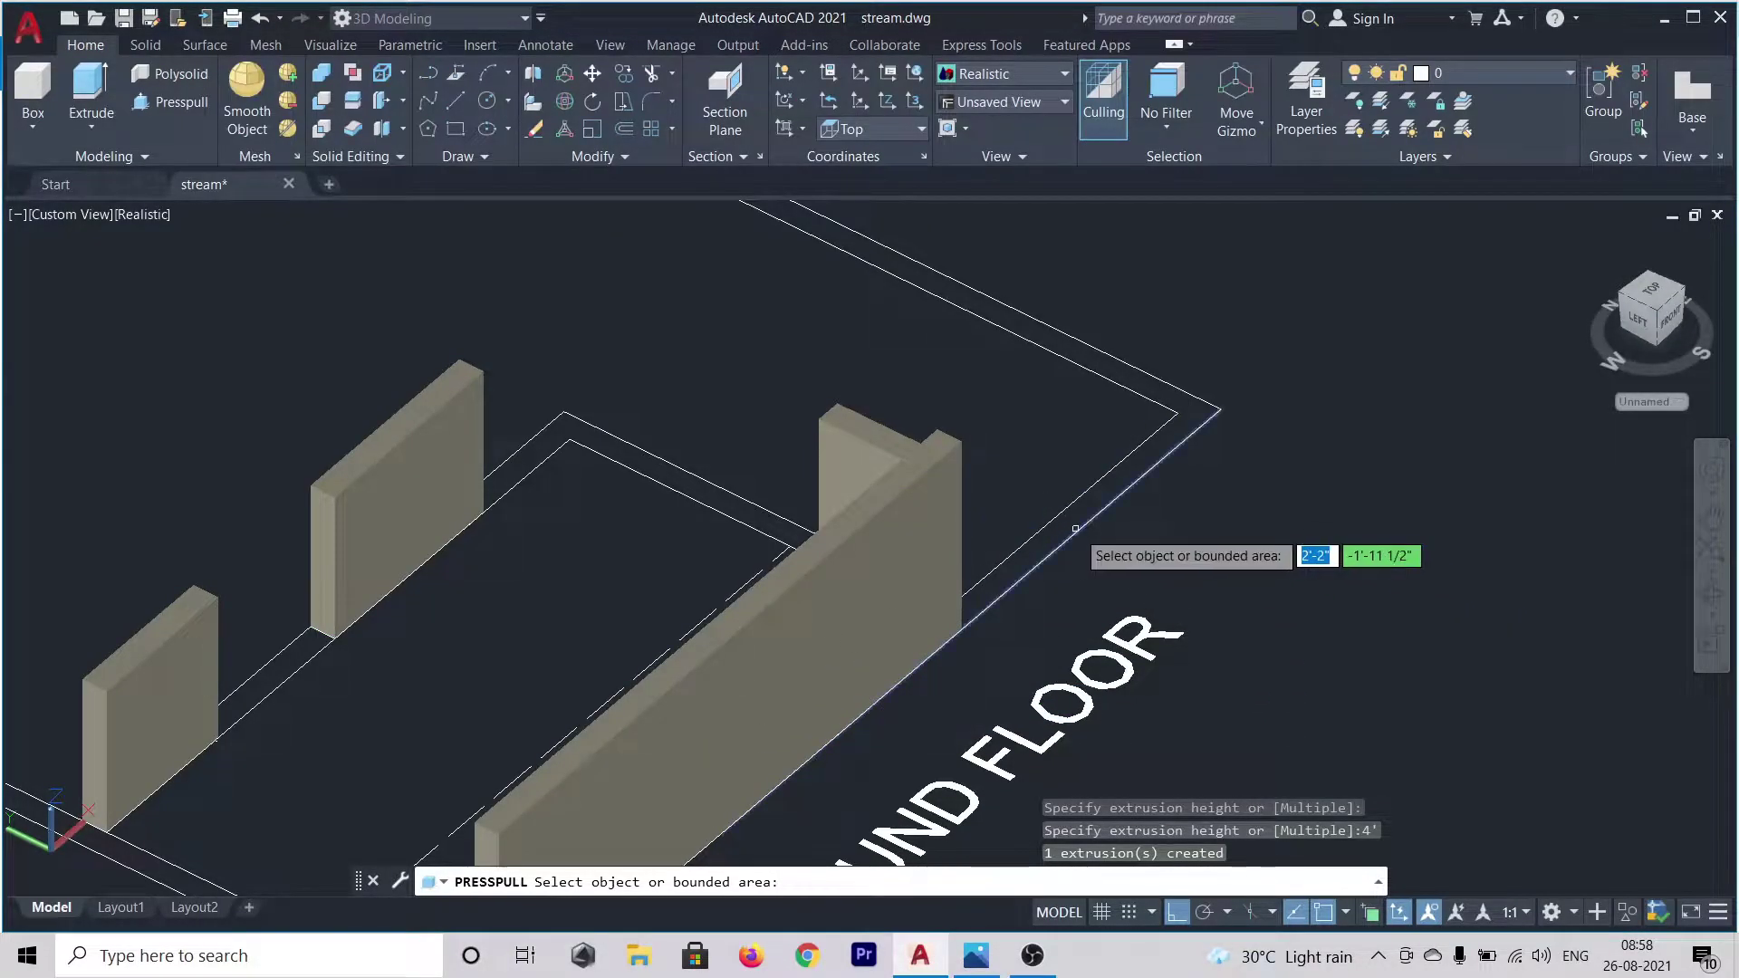
scroll(1069, 523, "up", 2)
scroll(1069, 523, "down", 4)
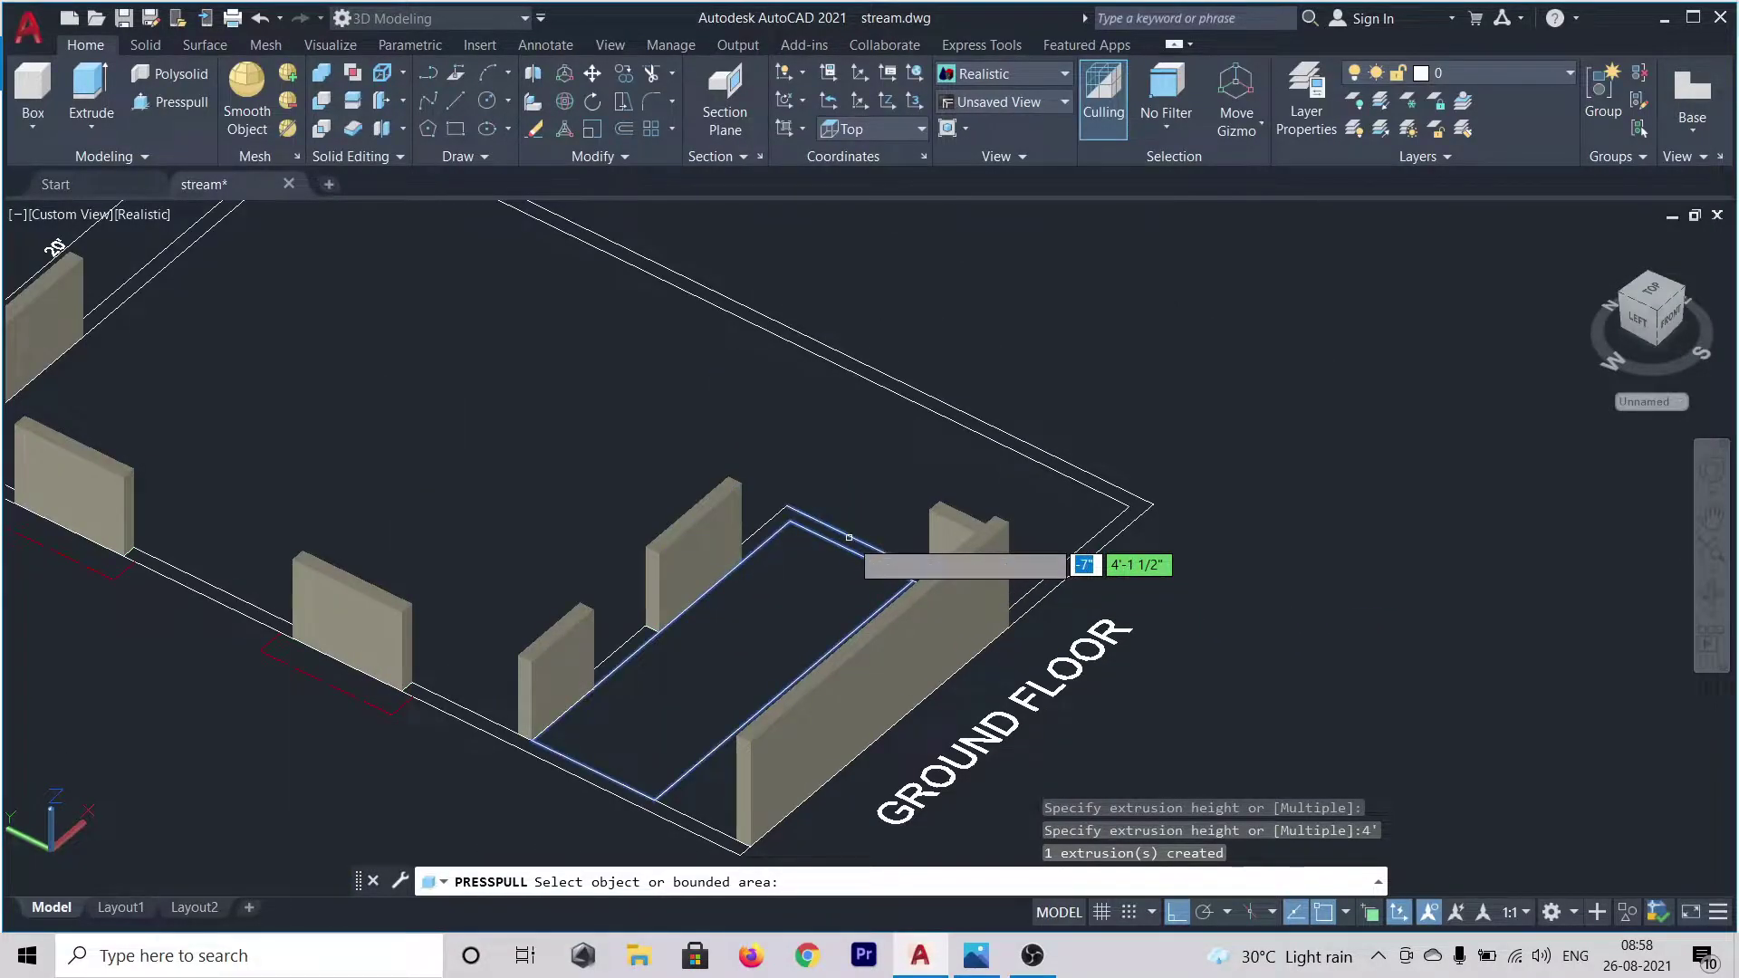
scroll(848, 537, "up", 3)
left_click(835, 543)
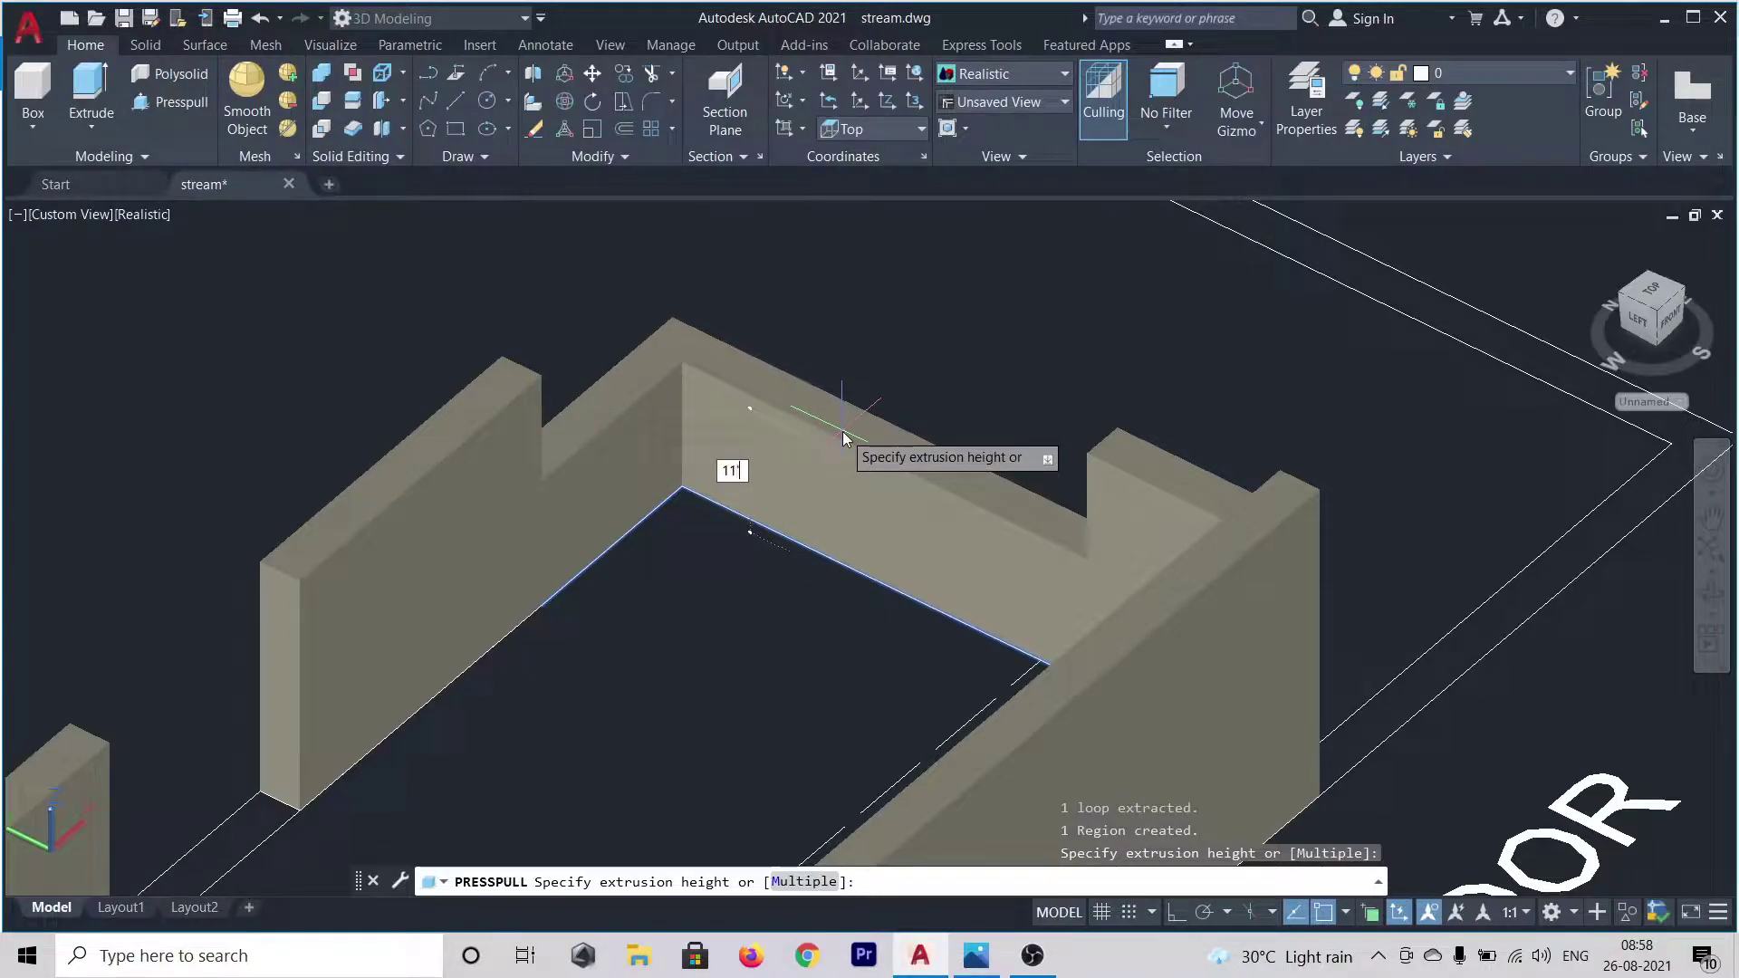
key("Return")
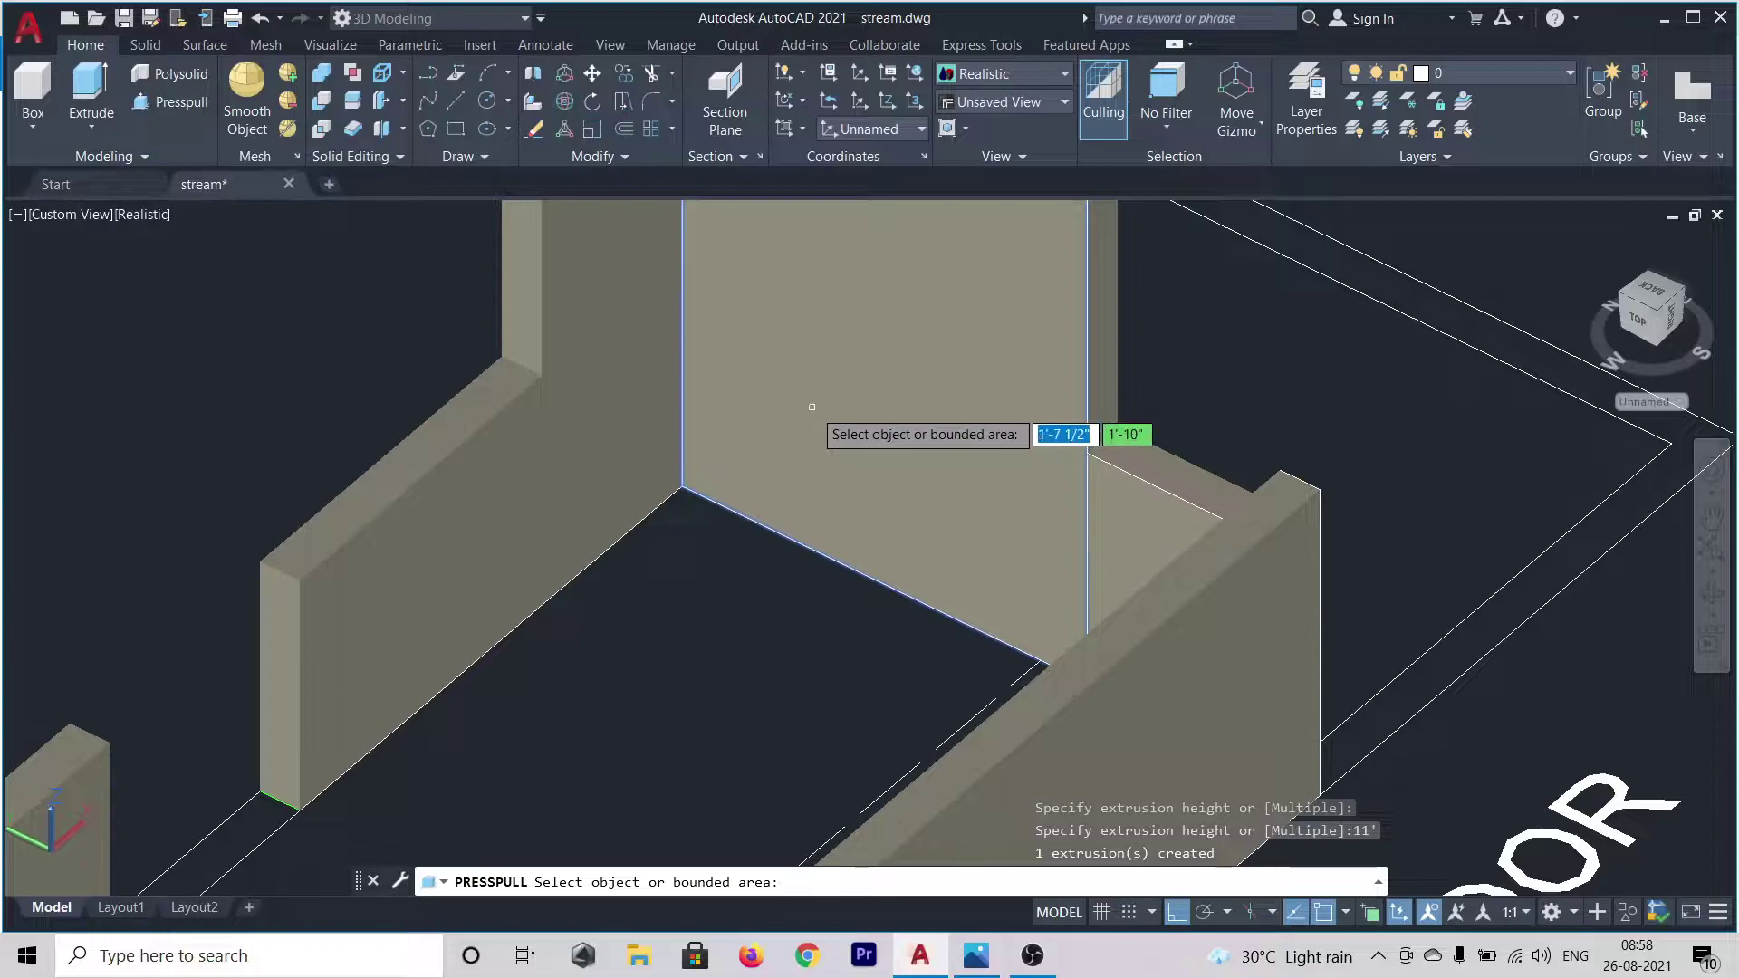
- Presspull the wall segment between the two low segments of the porch's inner wall to the L-shaped segment's height
scroll(829, 439, "down", 4)
scroll(829, 438, "down", 3)
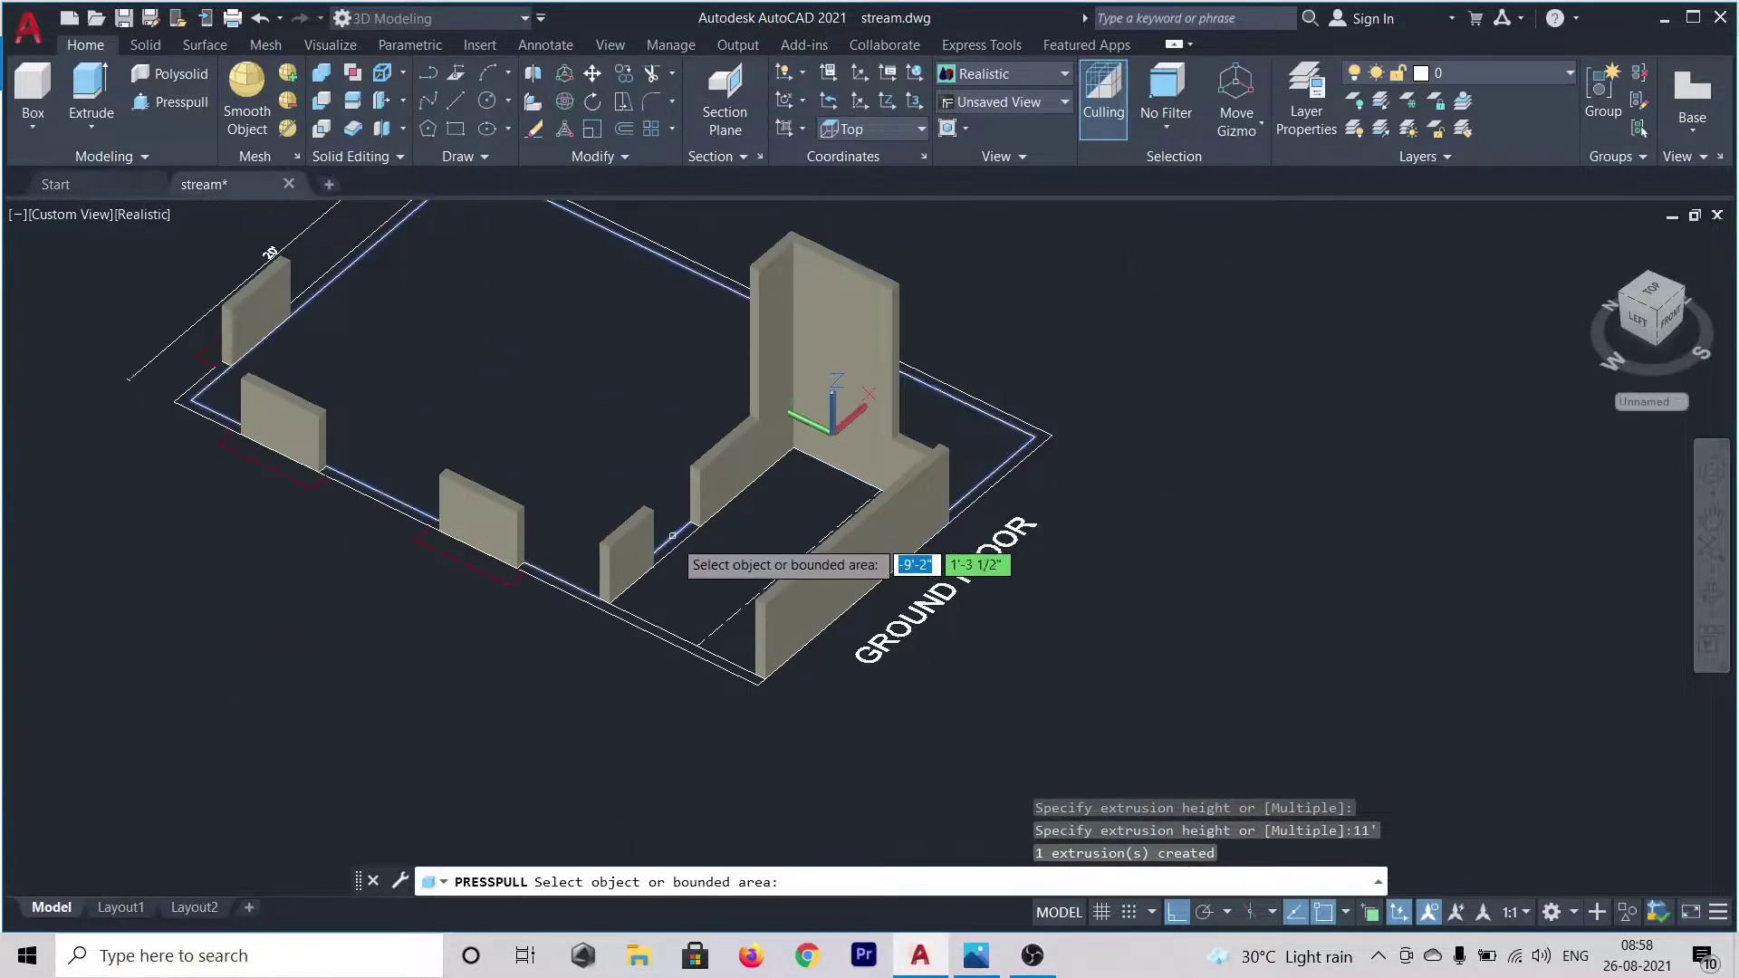
scroll(672, 540, "up", 3)
left_click(678, 547)
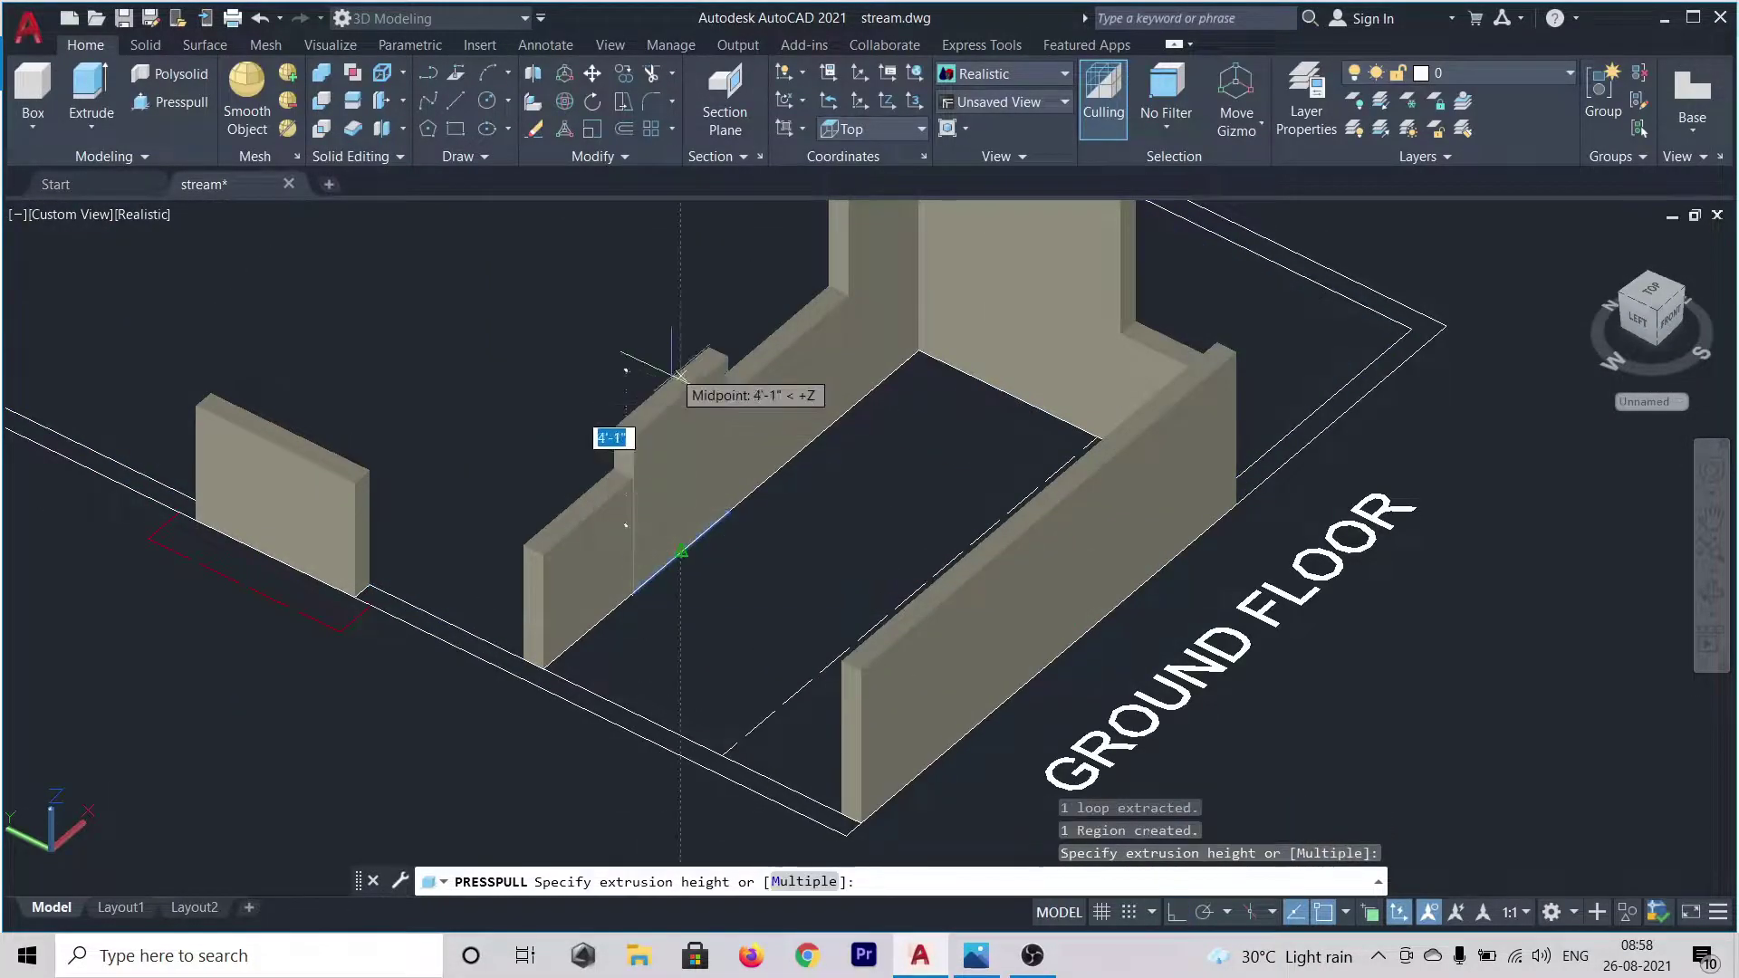
left_click(679, 325)
- Presspull the ground floor side wall section from the front corner to the first window to full wall height
scroll(634, 335, "down", 3)
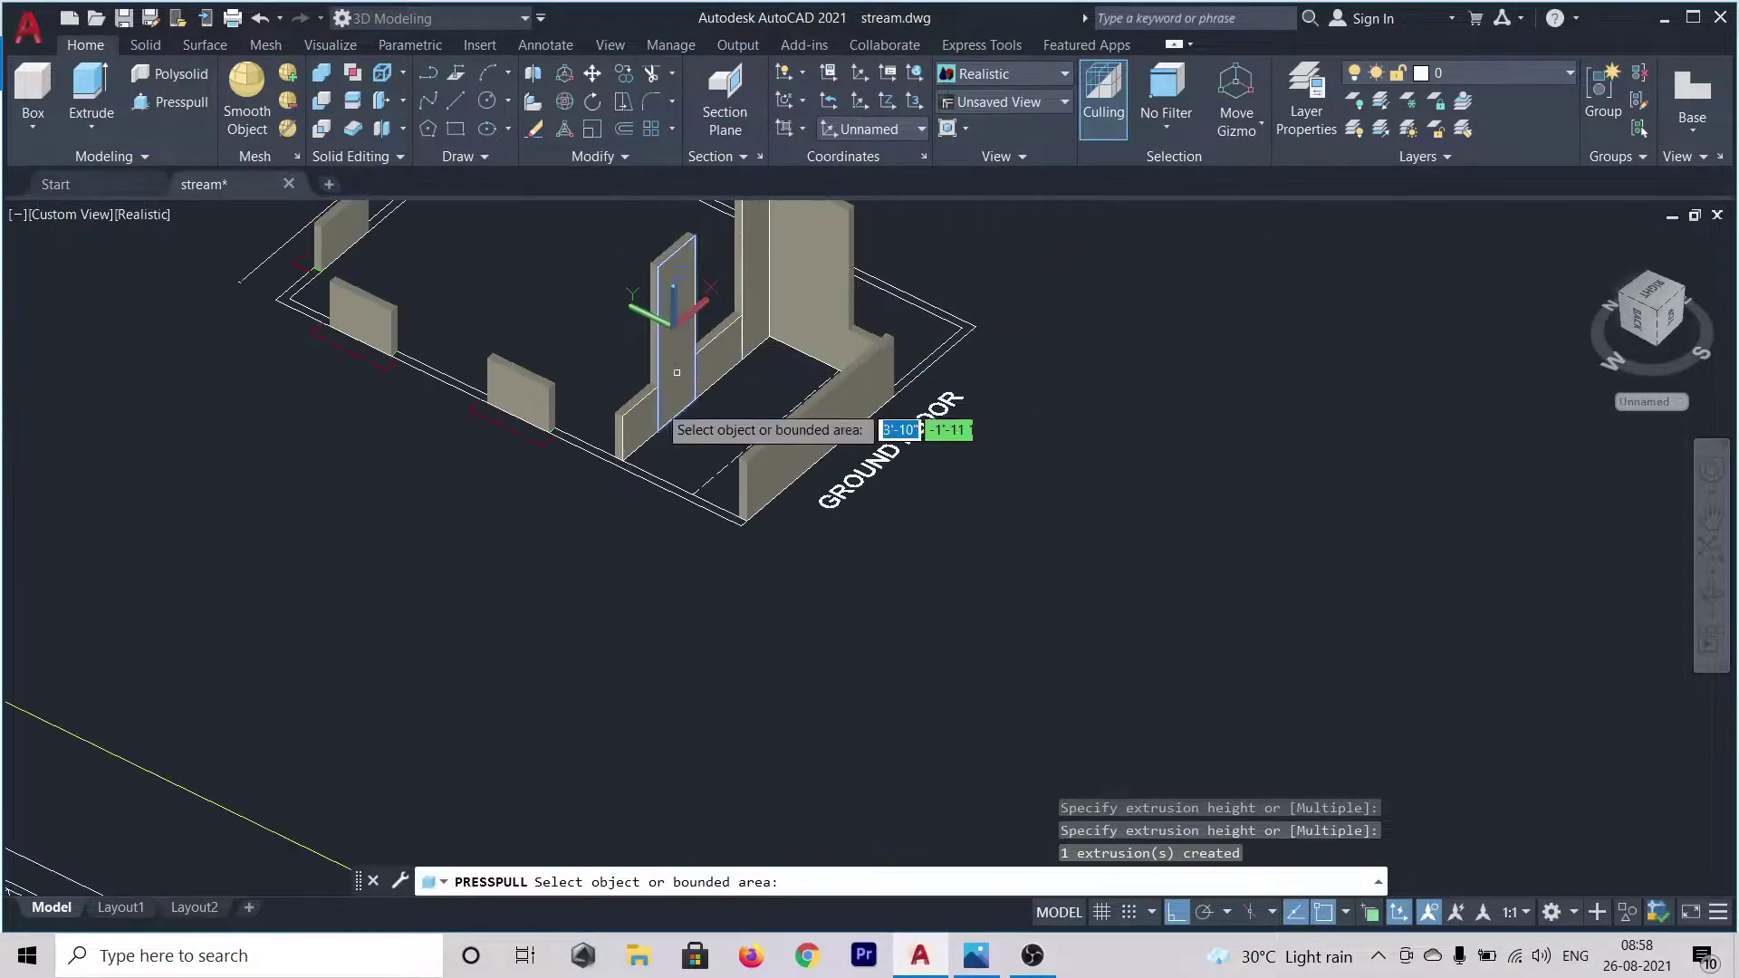
scroll(586, 447, "up", 4)
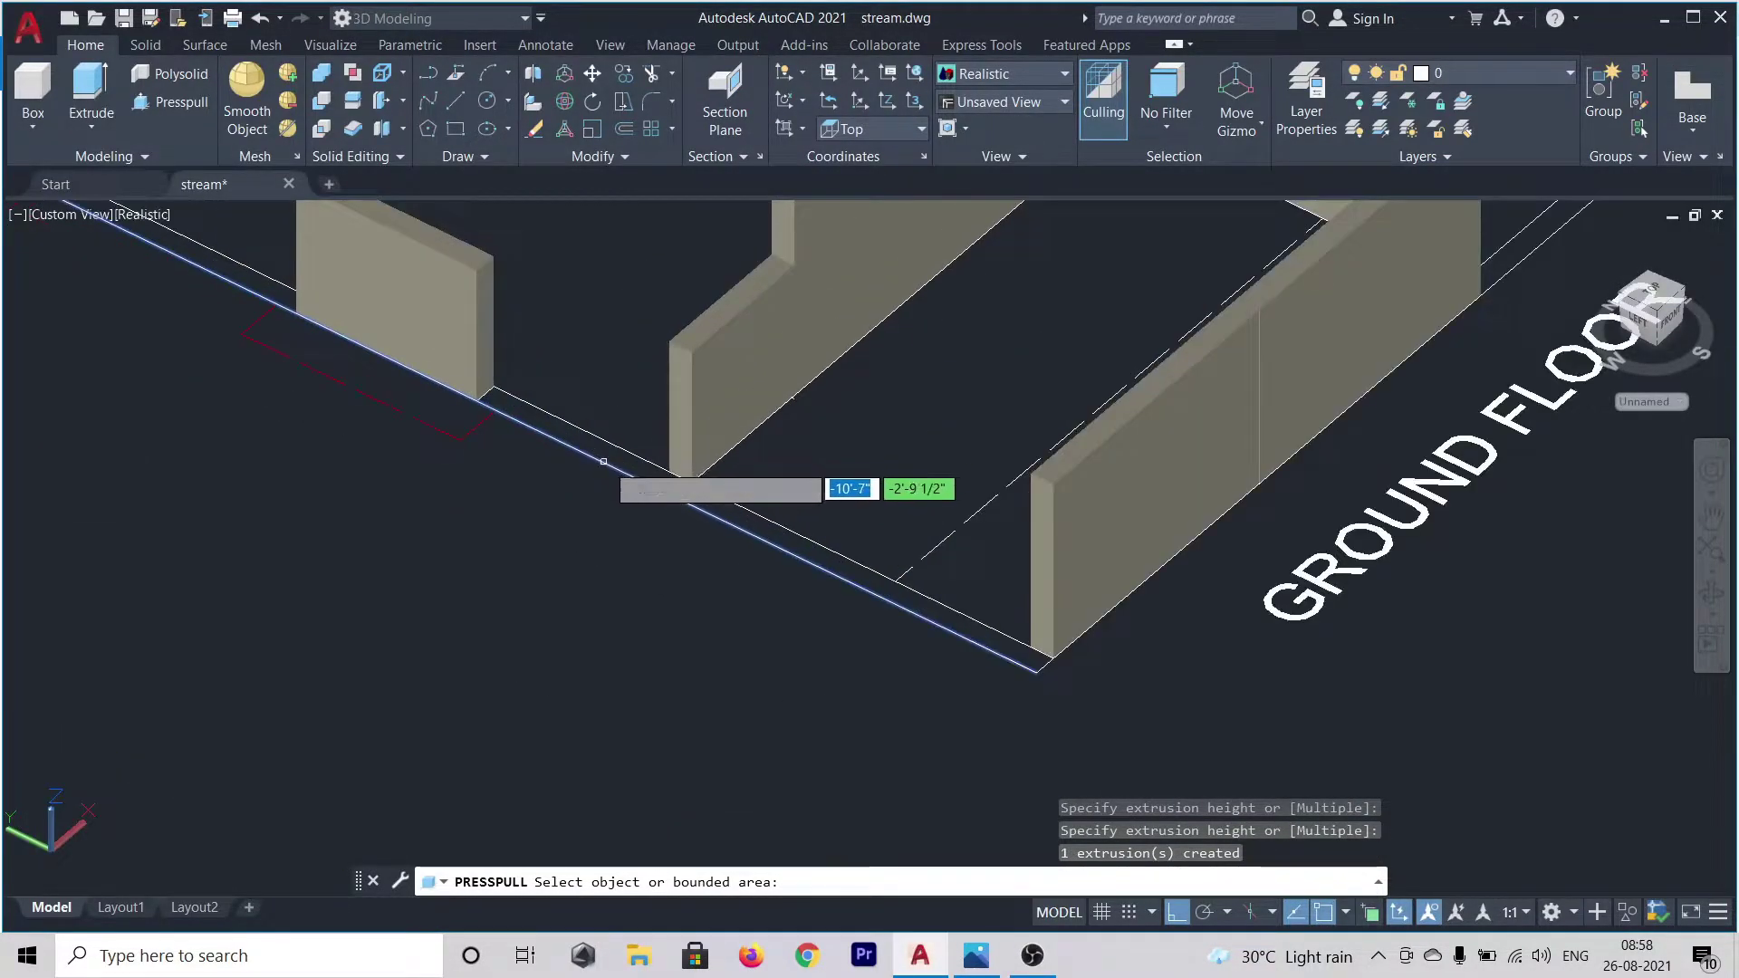
left_click(613, 455)
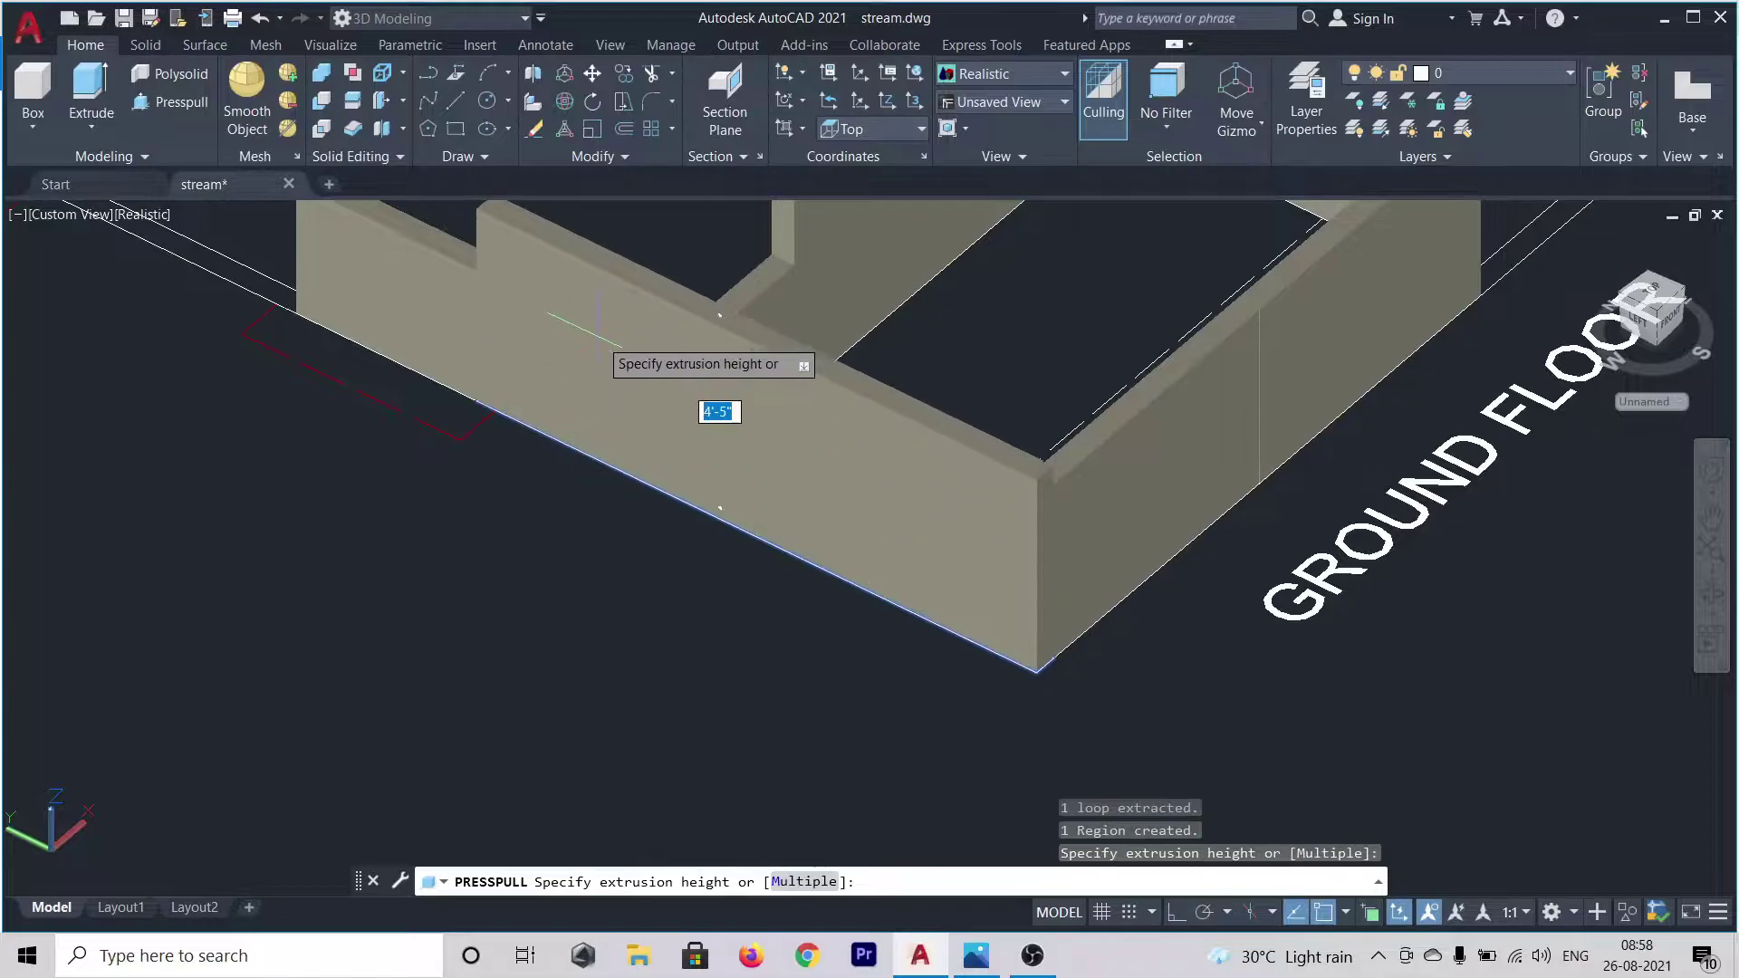
left_click(597, 328)
- Presspull the side wall segment between the two ground floor windows to the same height as the front corner section
scroll(598, 335, "down", 3)
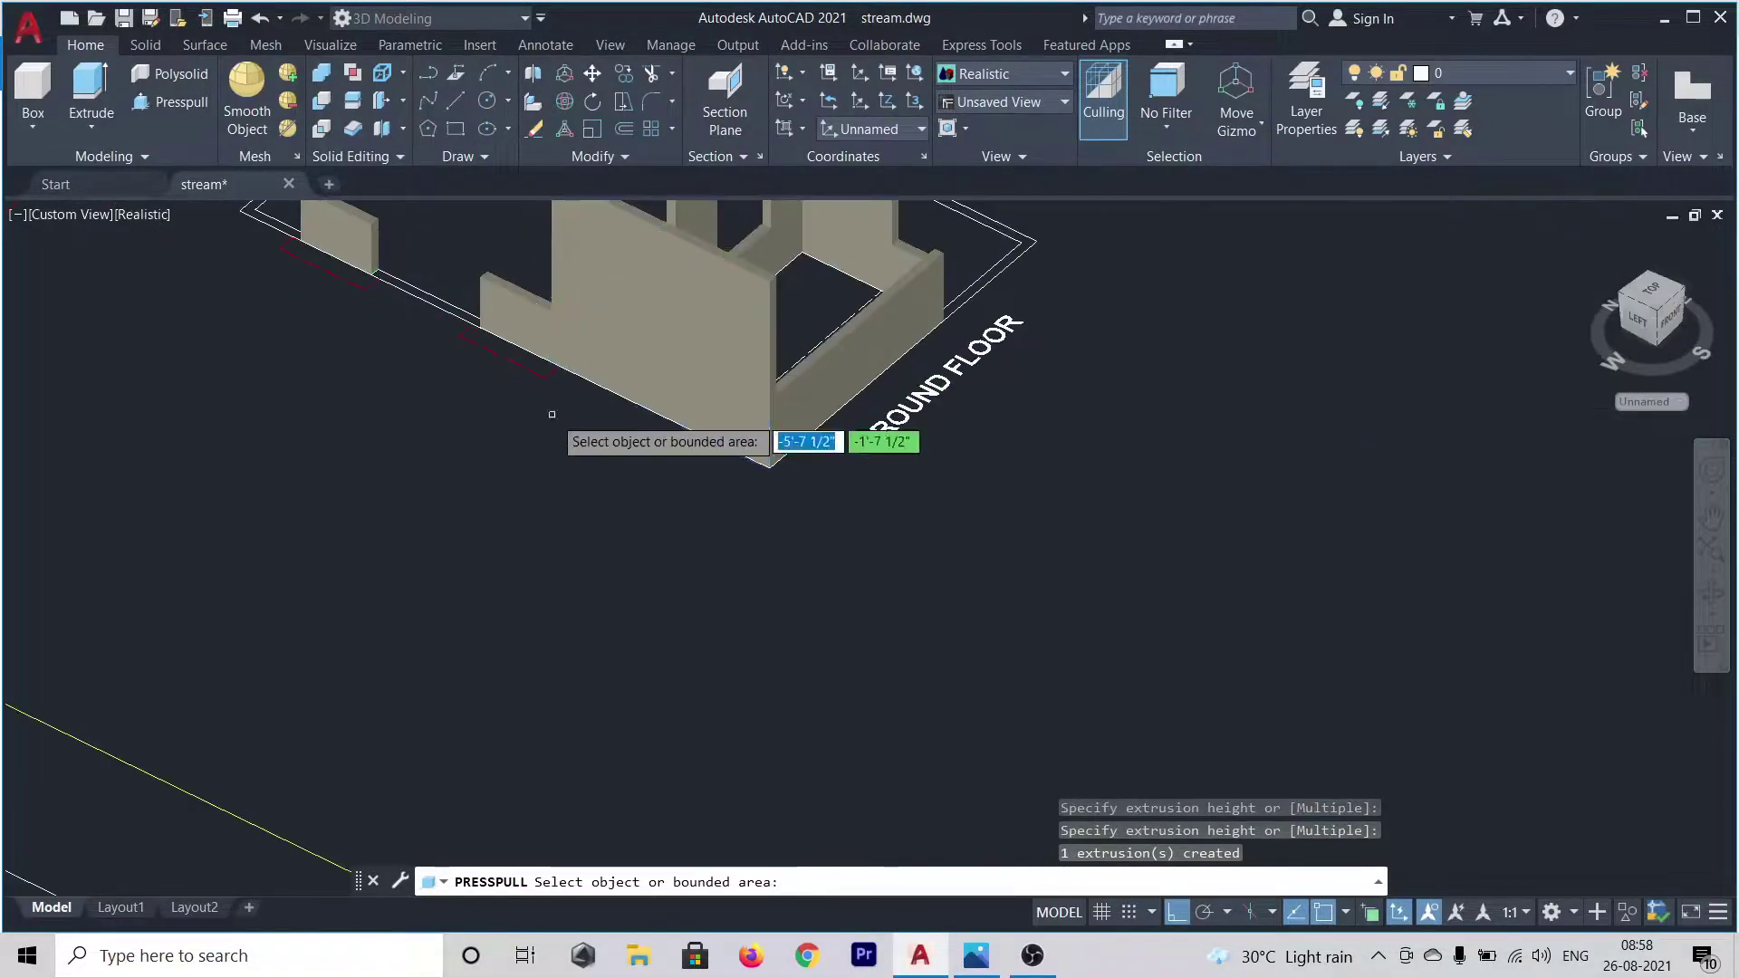
scroll(390, 285, "up", 5)
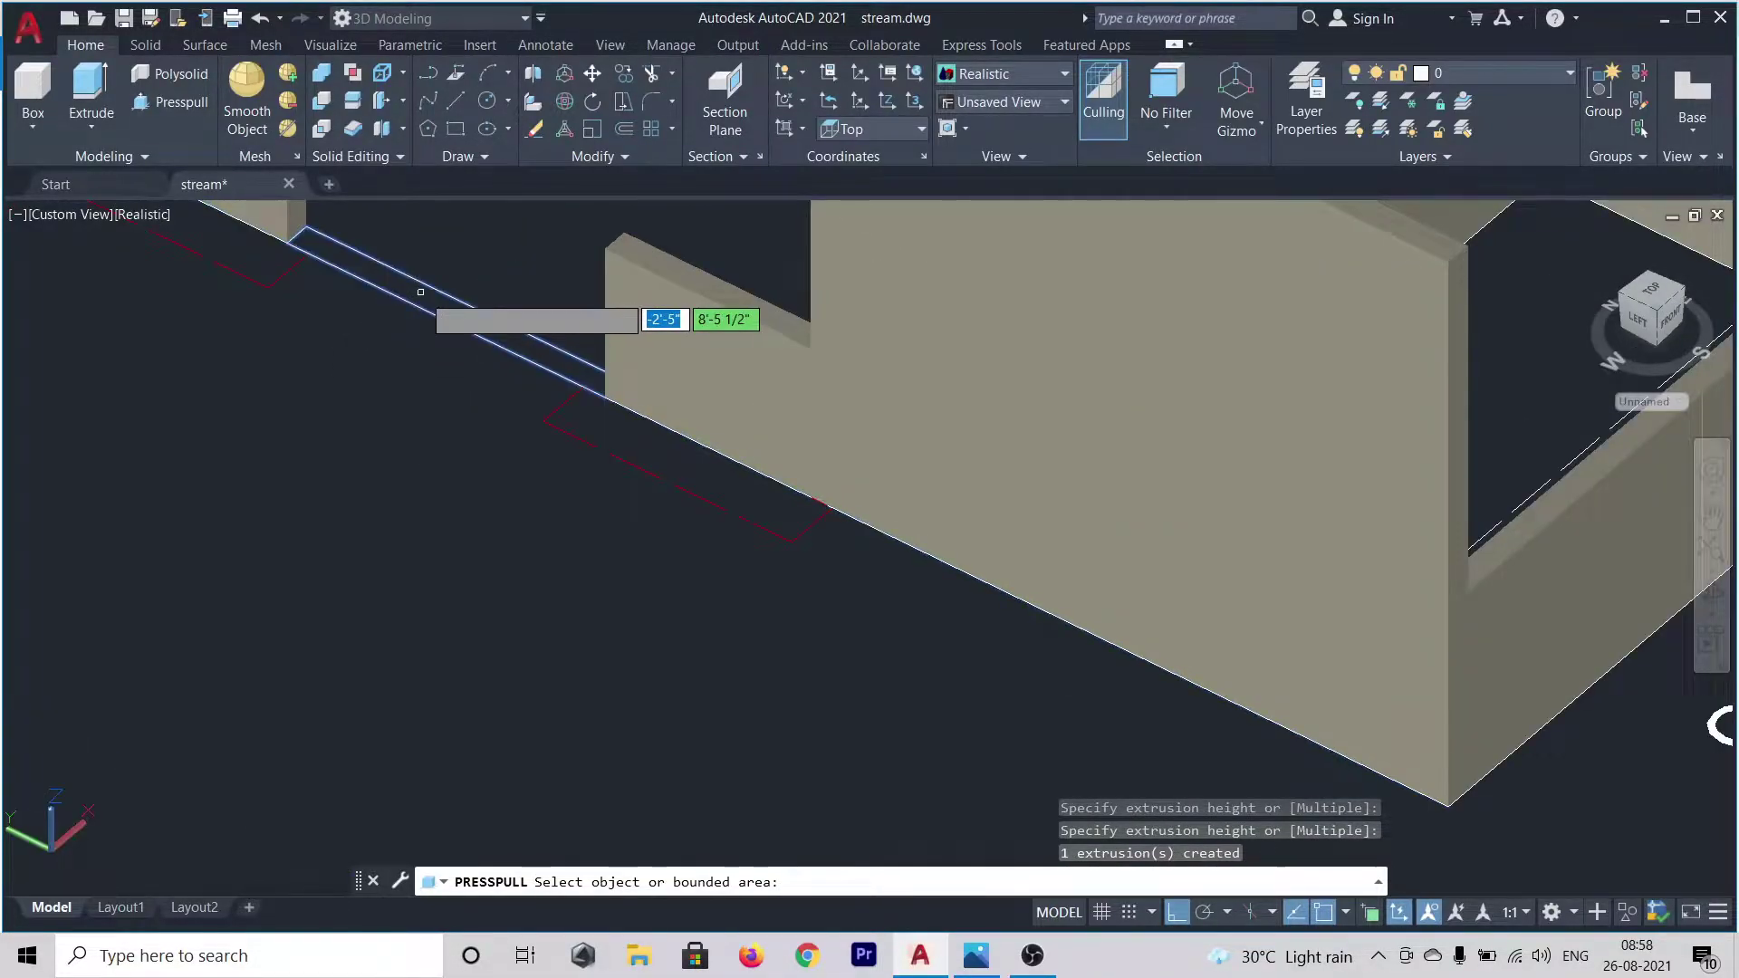
left_click(418, 292)
scroll(410, 290, "down", 3)
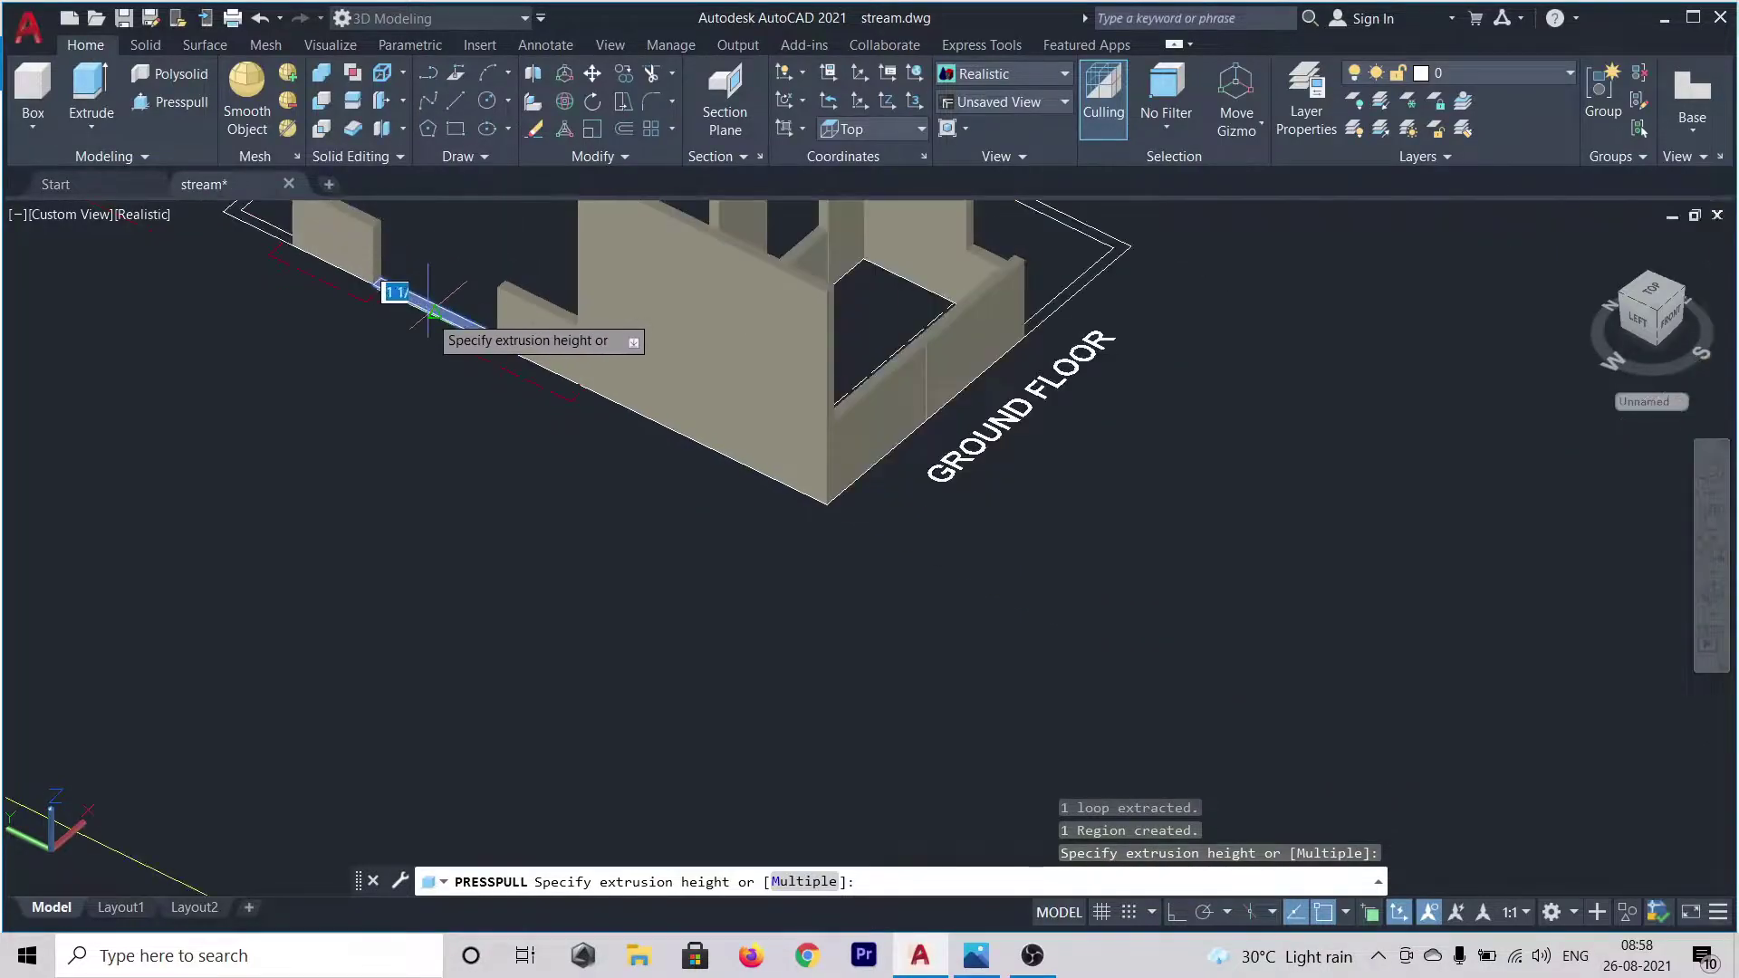
scroll(421, 299, "down", 2)
scroll(435, 249, "down", 4)
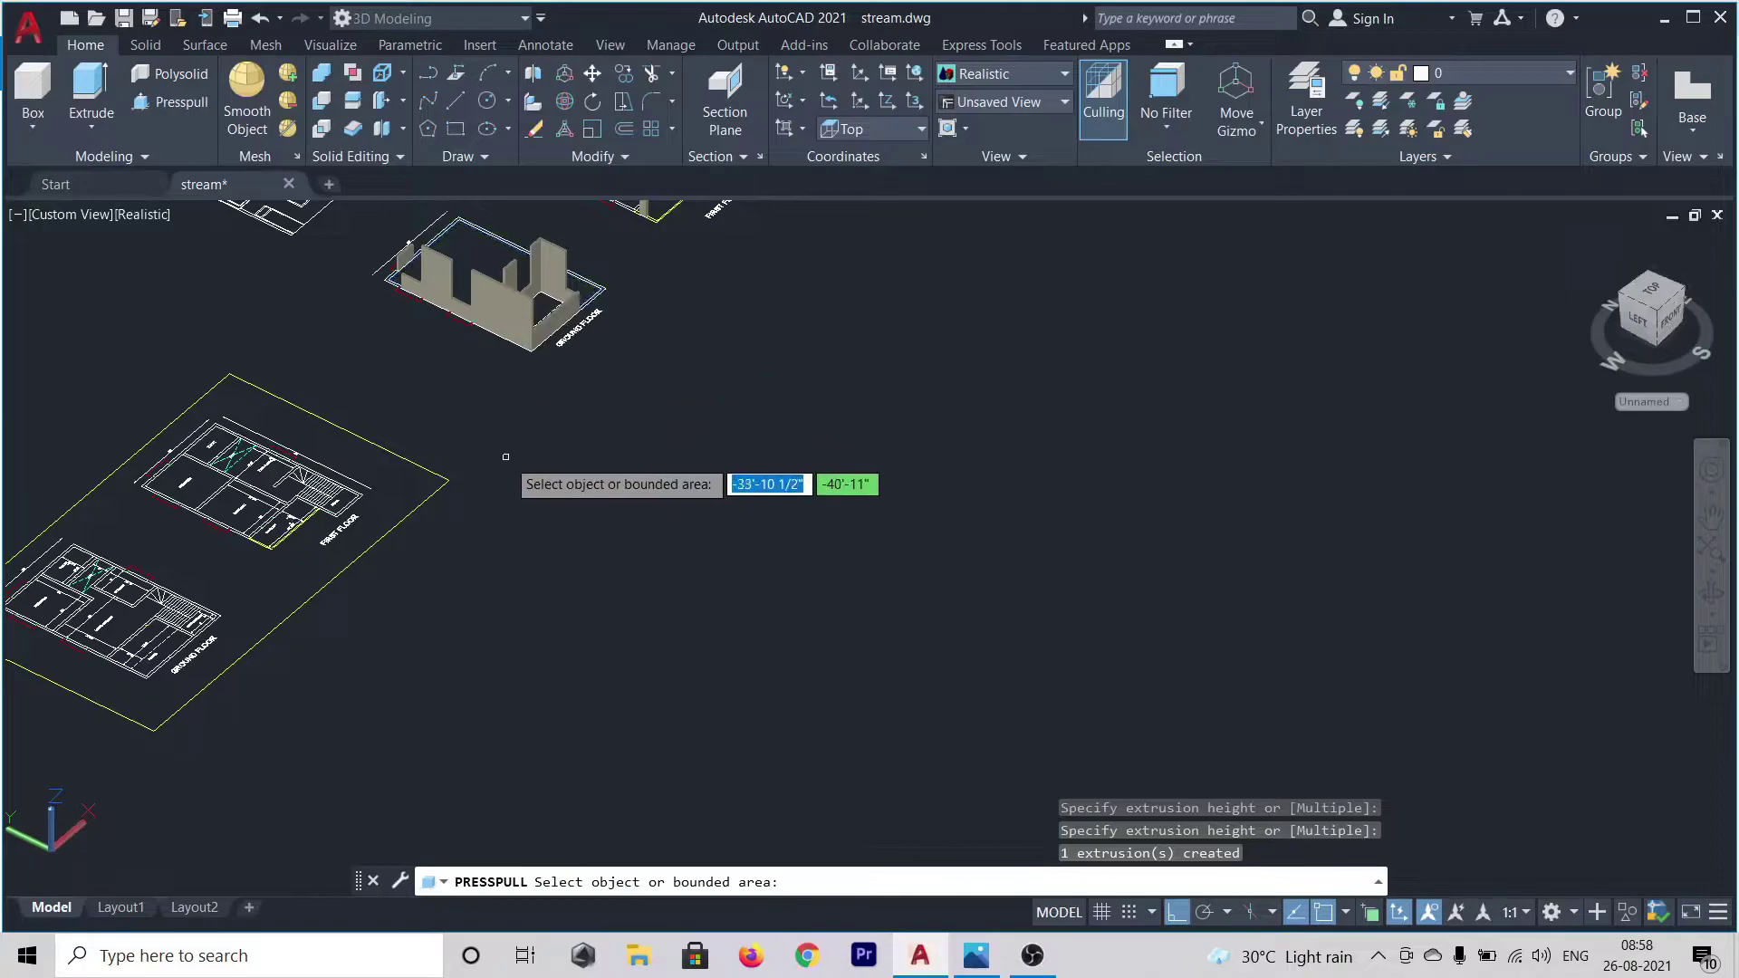
- Presspull the L-shaped segment at the ground floor's rear corner, between the side and rear windows, to full wall height
middle_click_drag(461, 462, 541, 489, "shift")
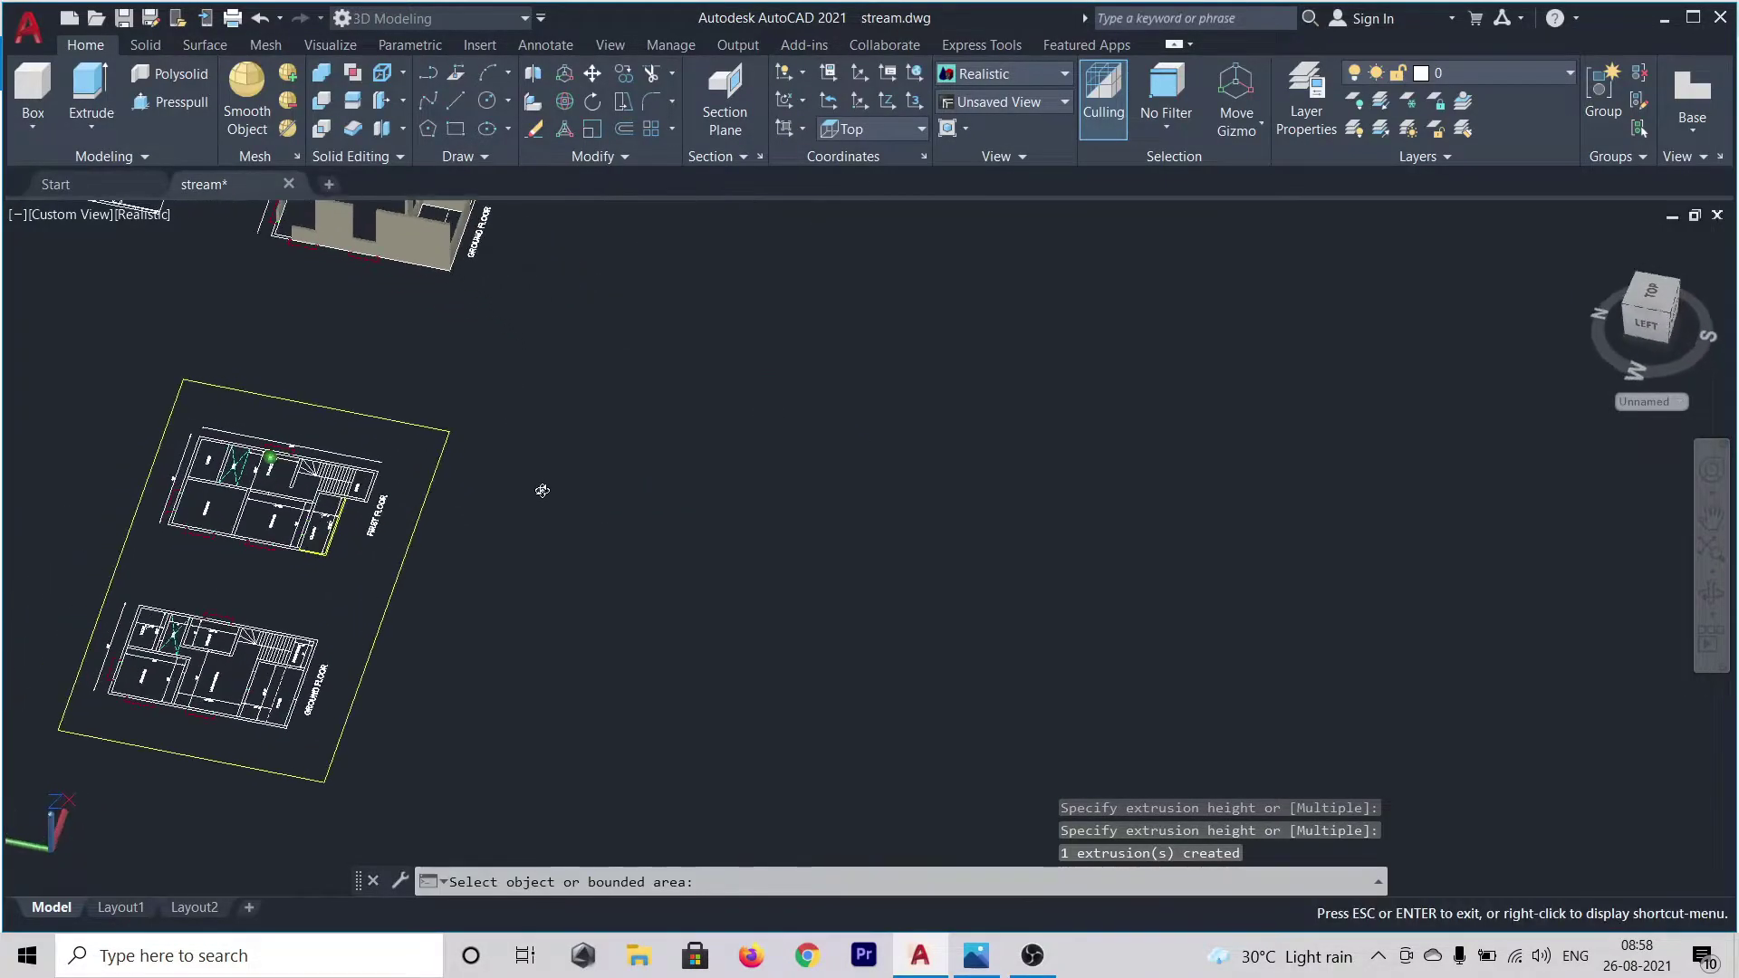
middle_click_drag(485, 355, 920, 812)
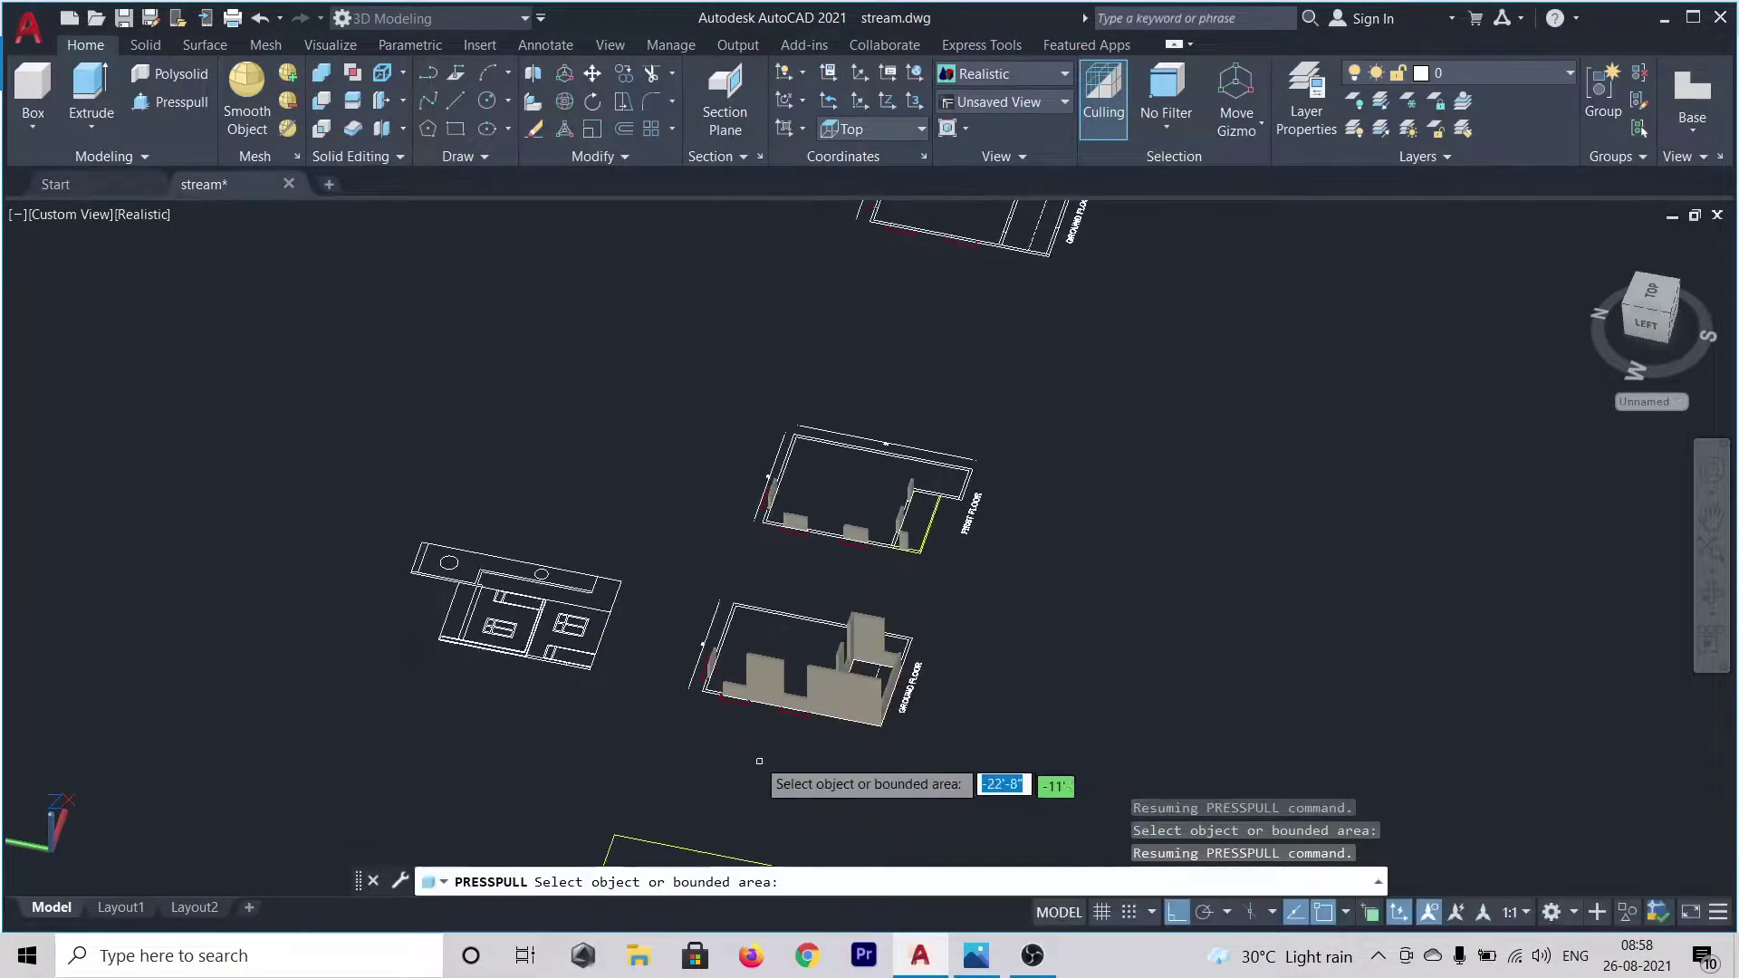
middle_click_drag(670, 738, 833, 776, "shift")
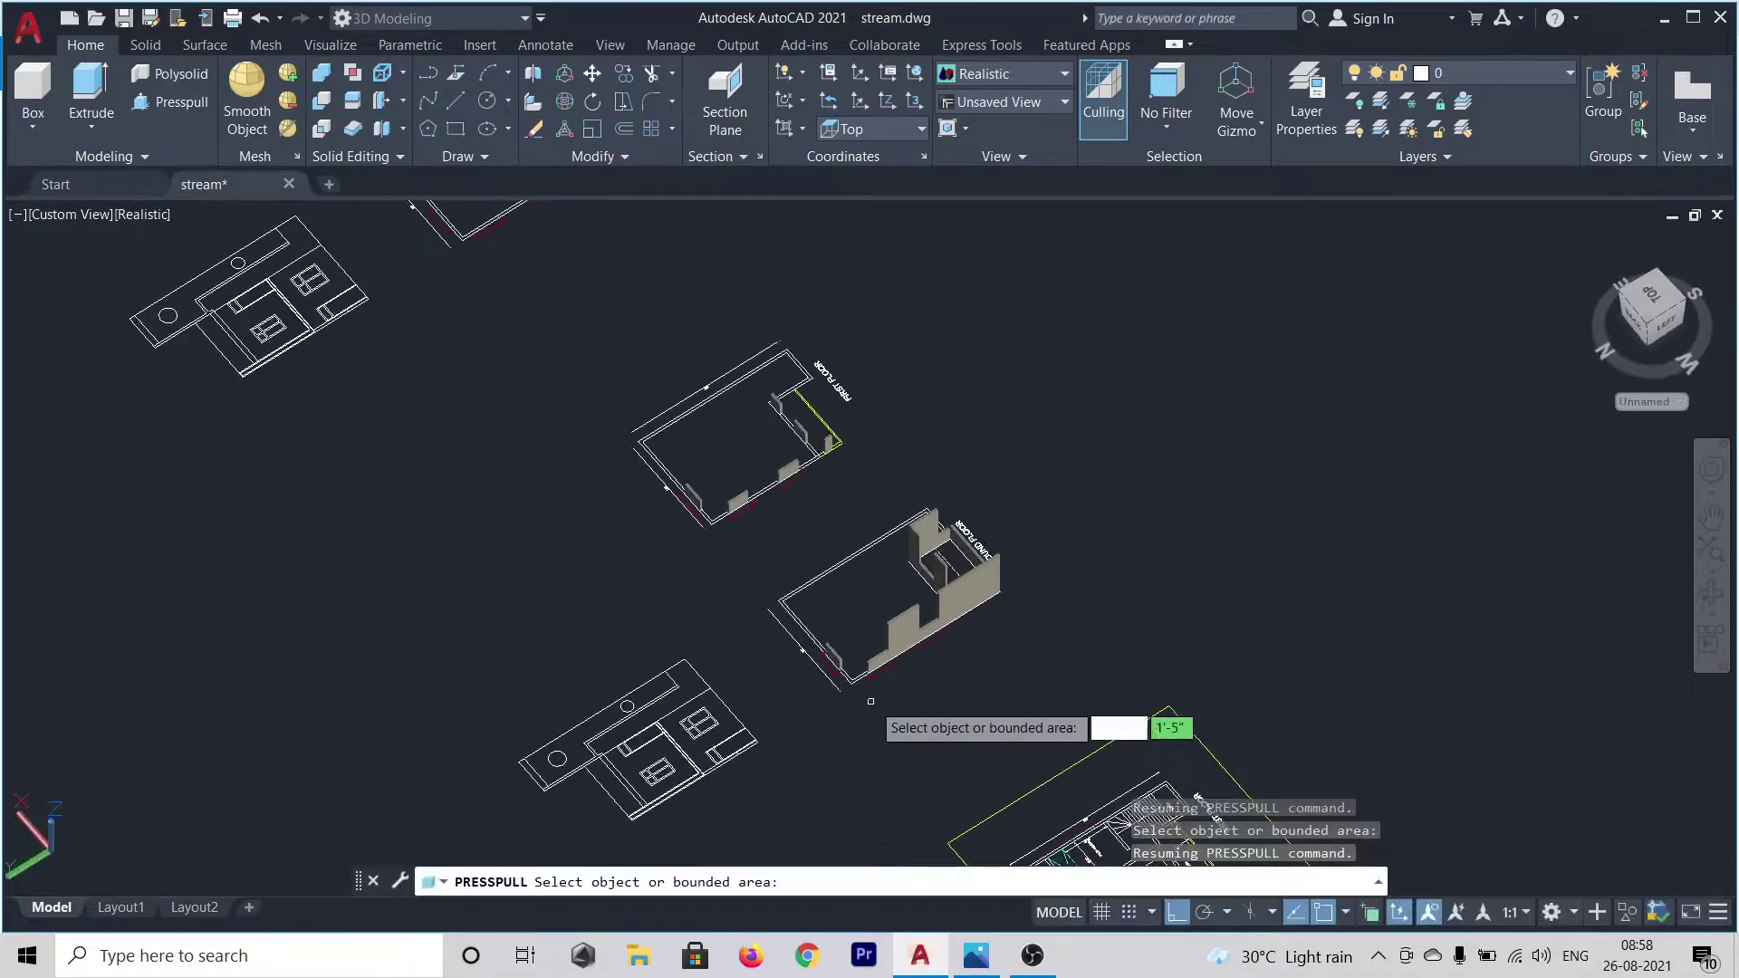
scroll(830, 679, "up", 6)
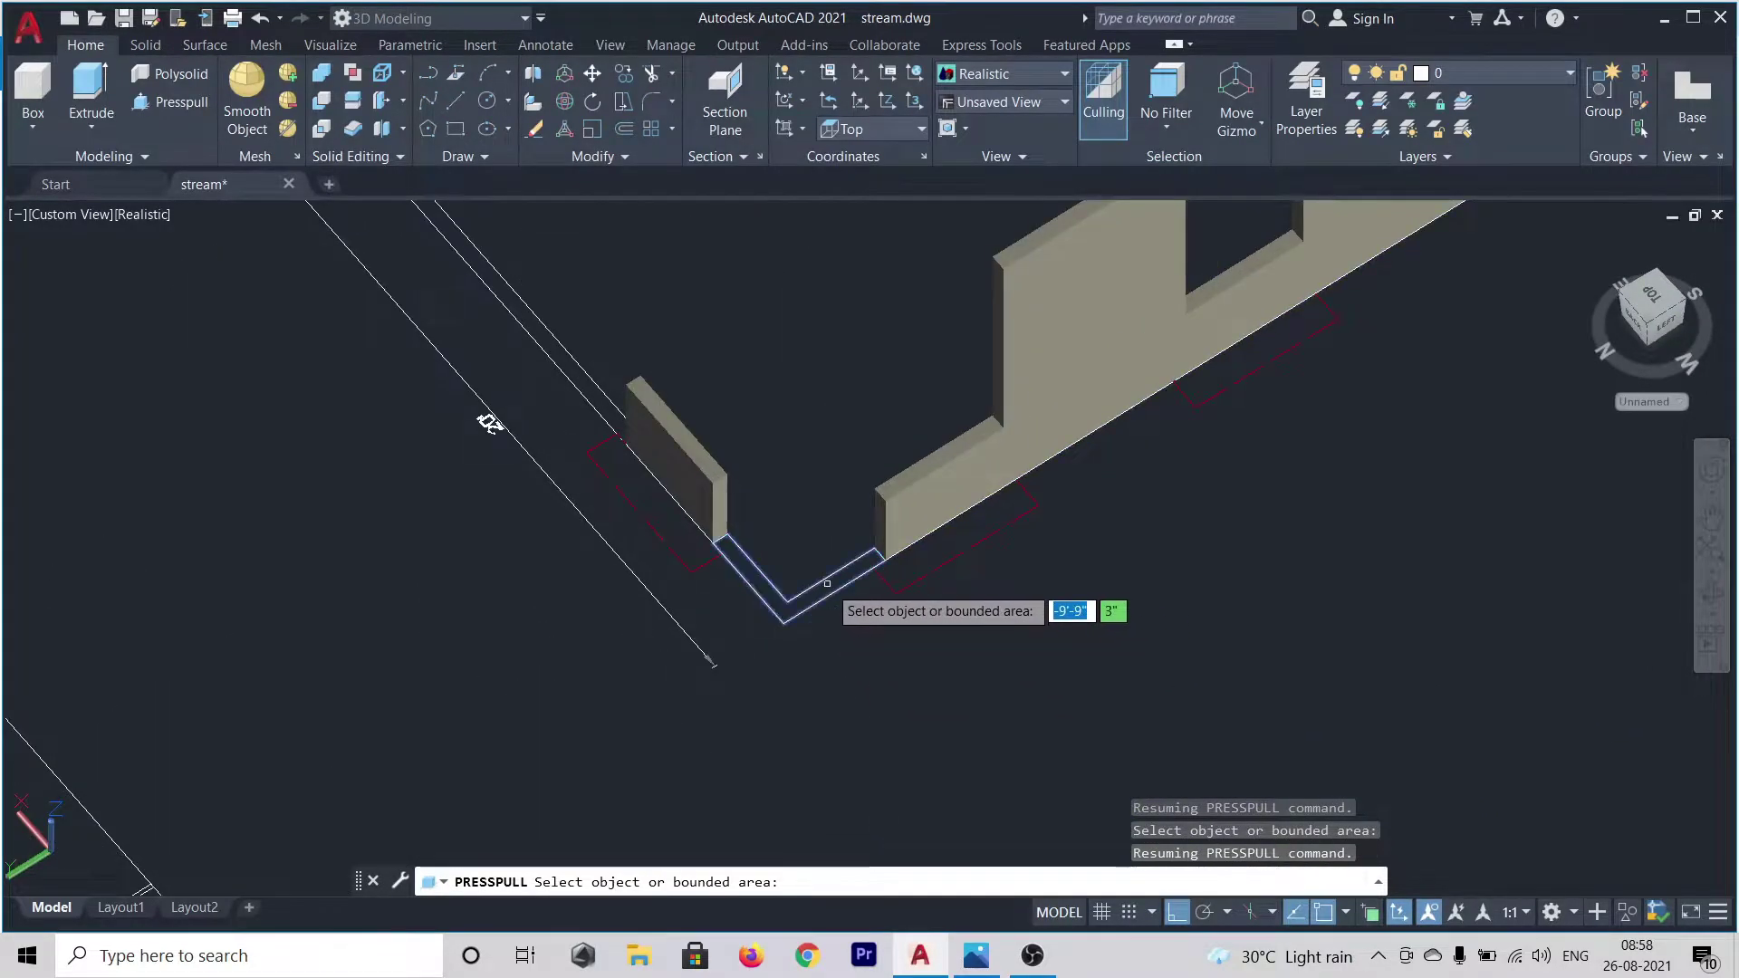
left_click(827, 583)
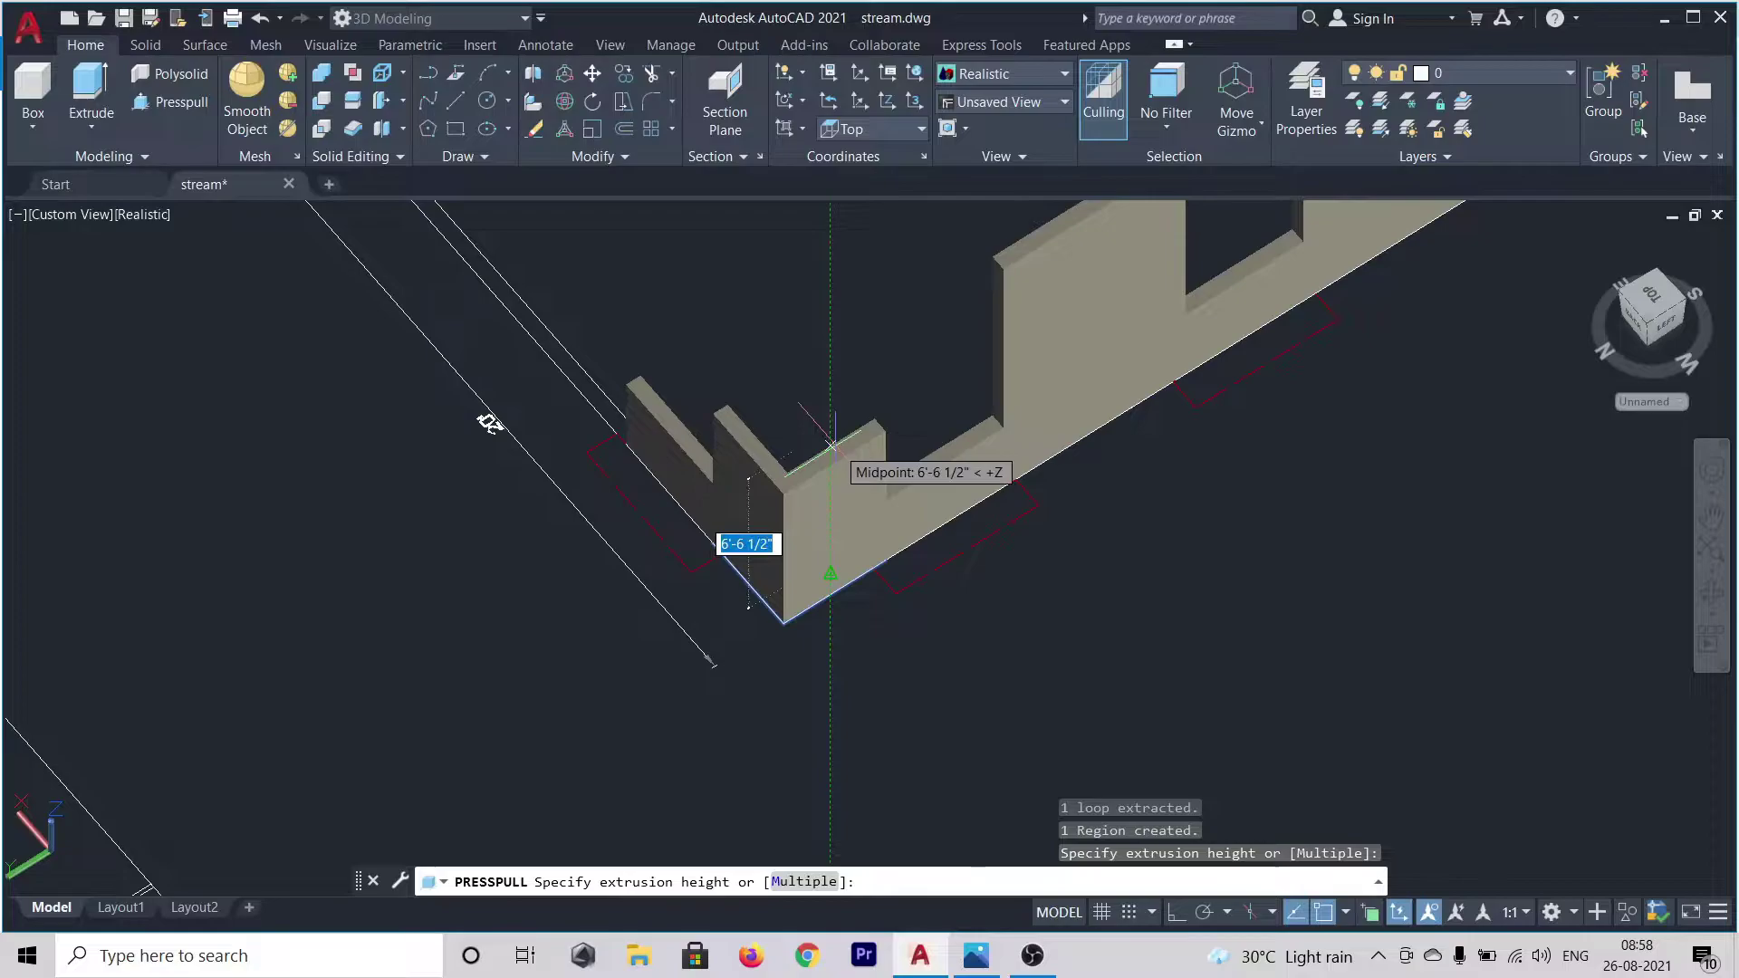
left_click(830, 444)
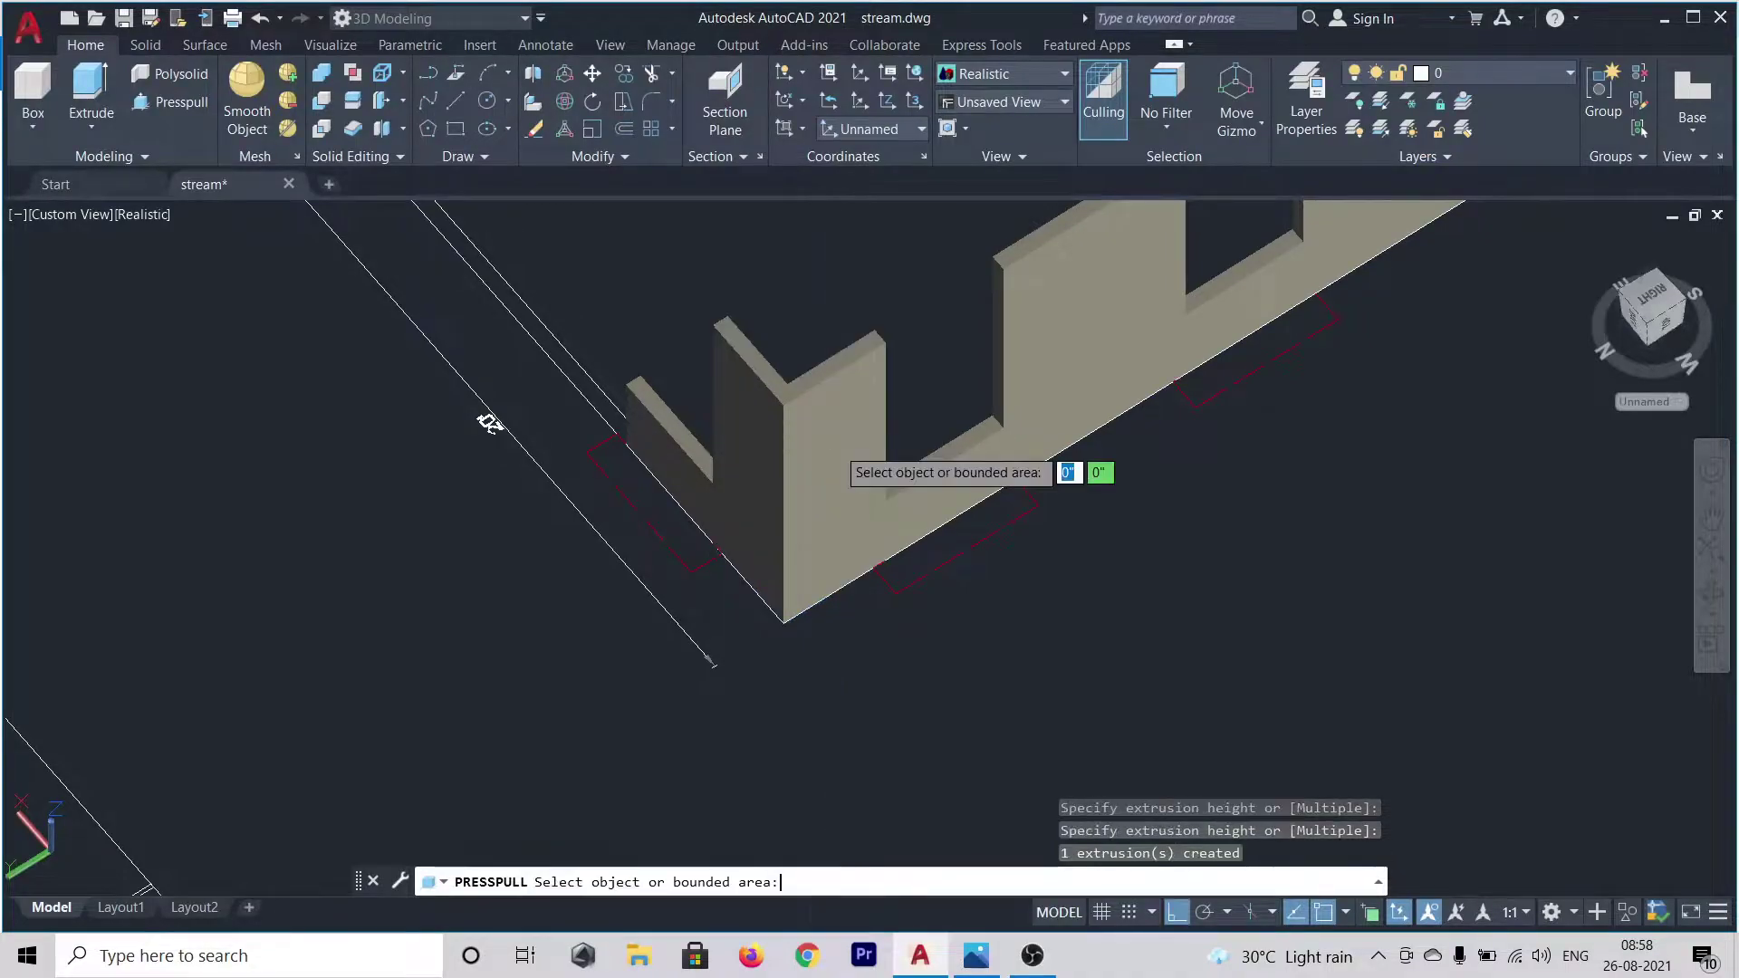
scroll(833, 462, "down", 2)
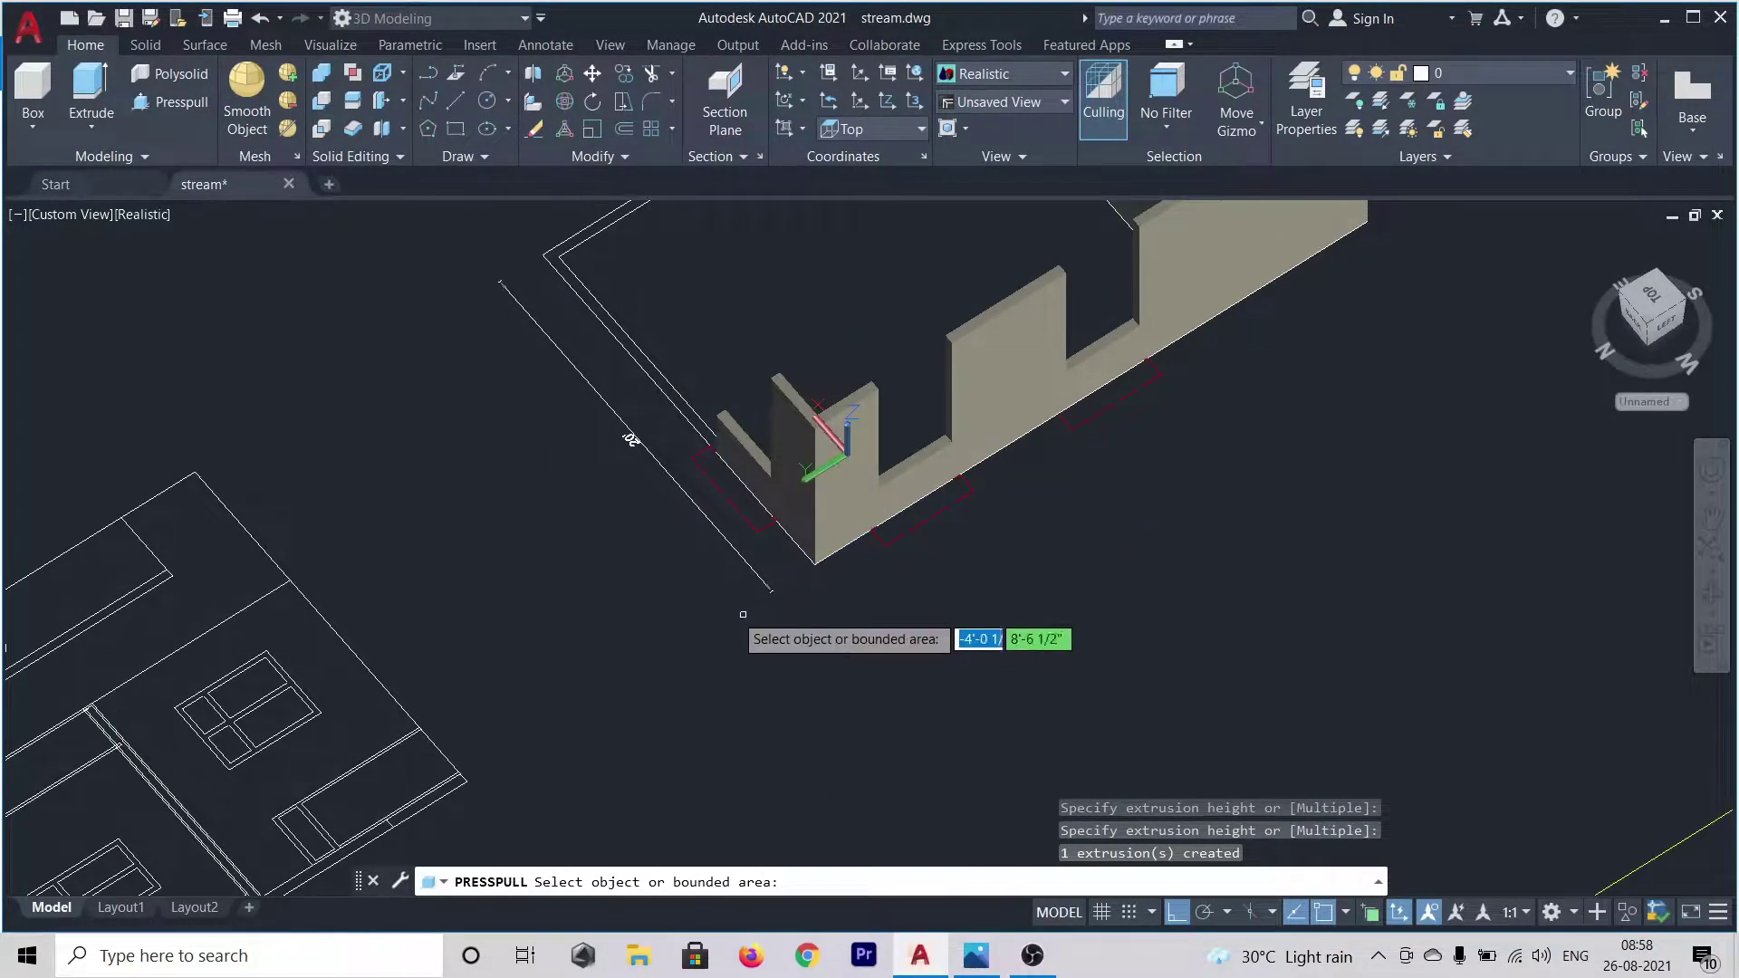
middle_click_drag(710, 606, 902, 580, "shift")
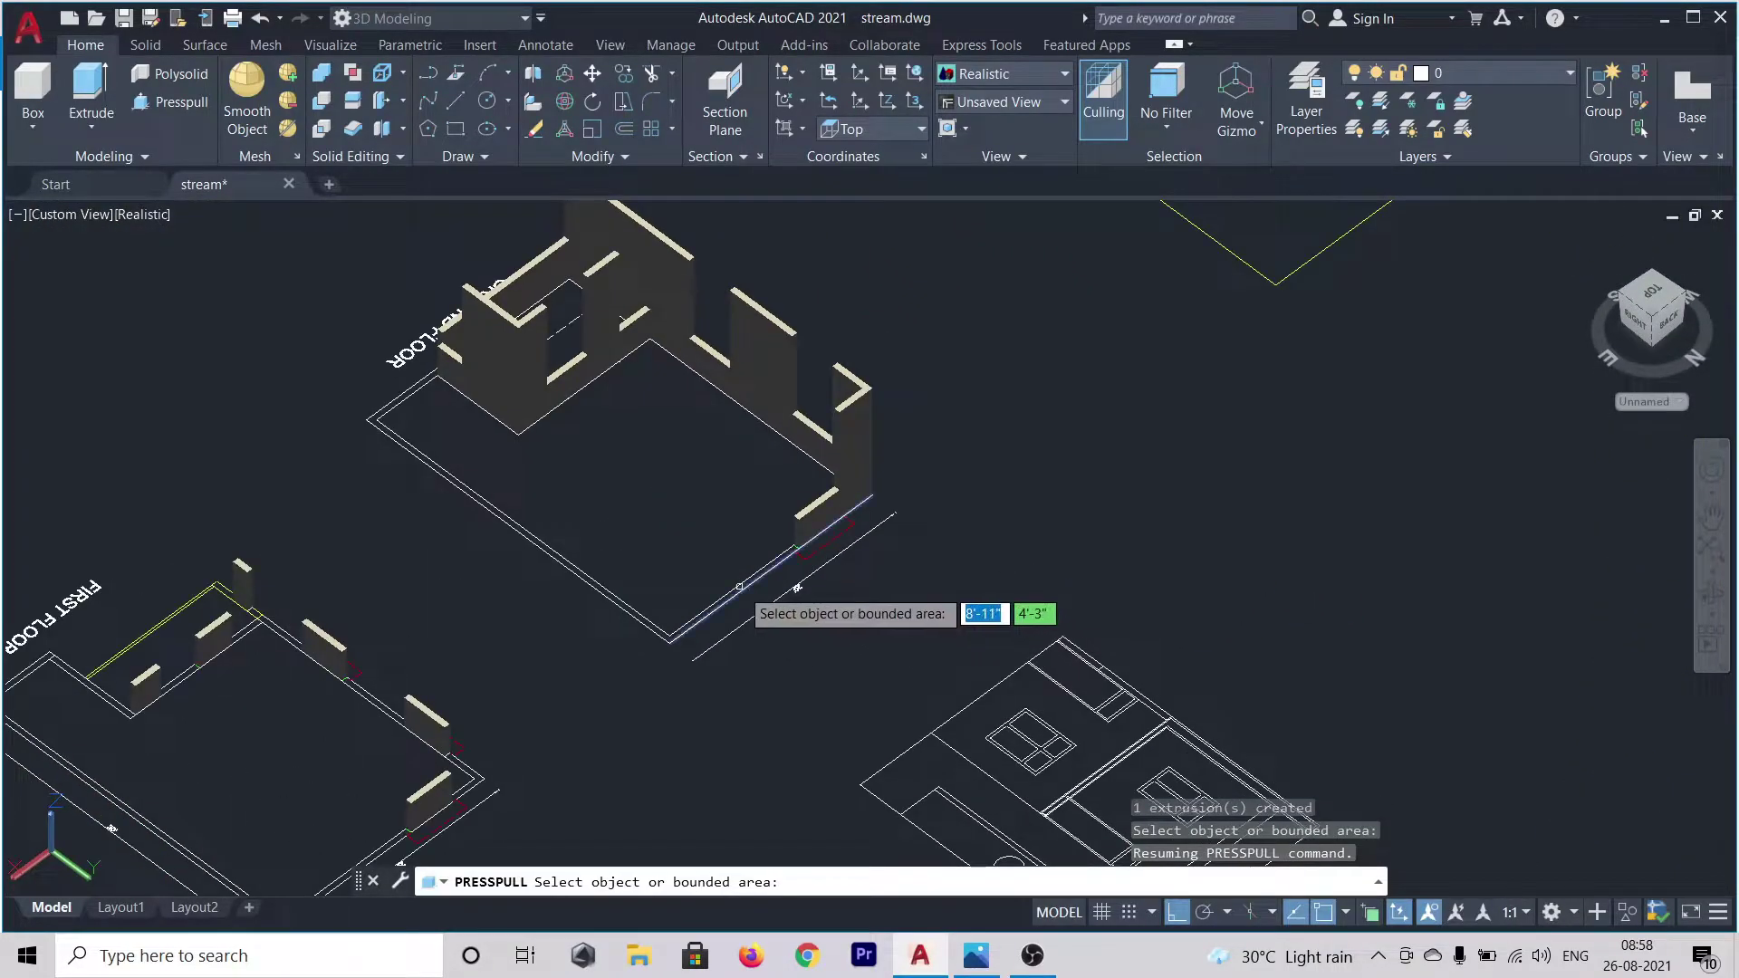
scroll(797, 587, "up", 2)
scroll(822, 588, "up", 2)
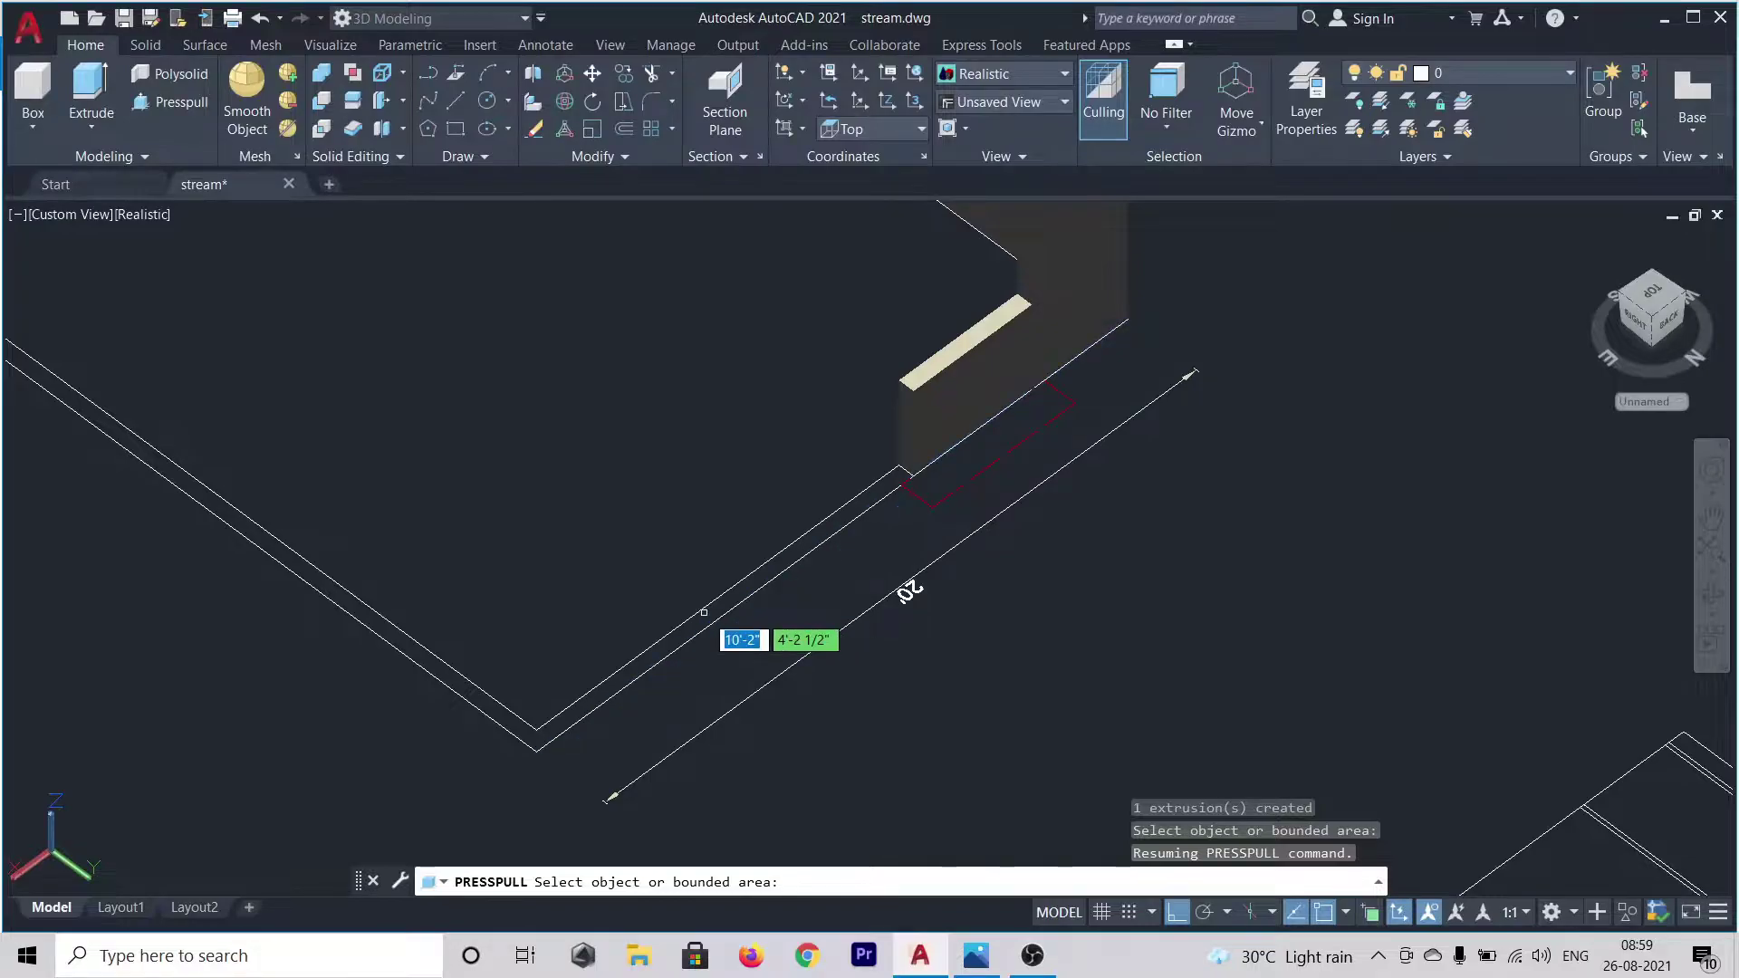
scroll(700, 620, "down", 2)
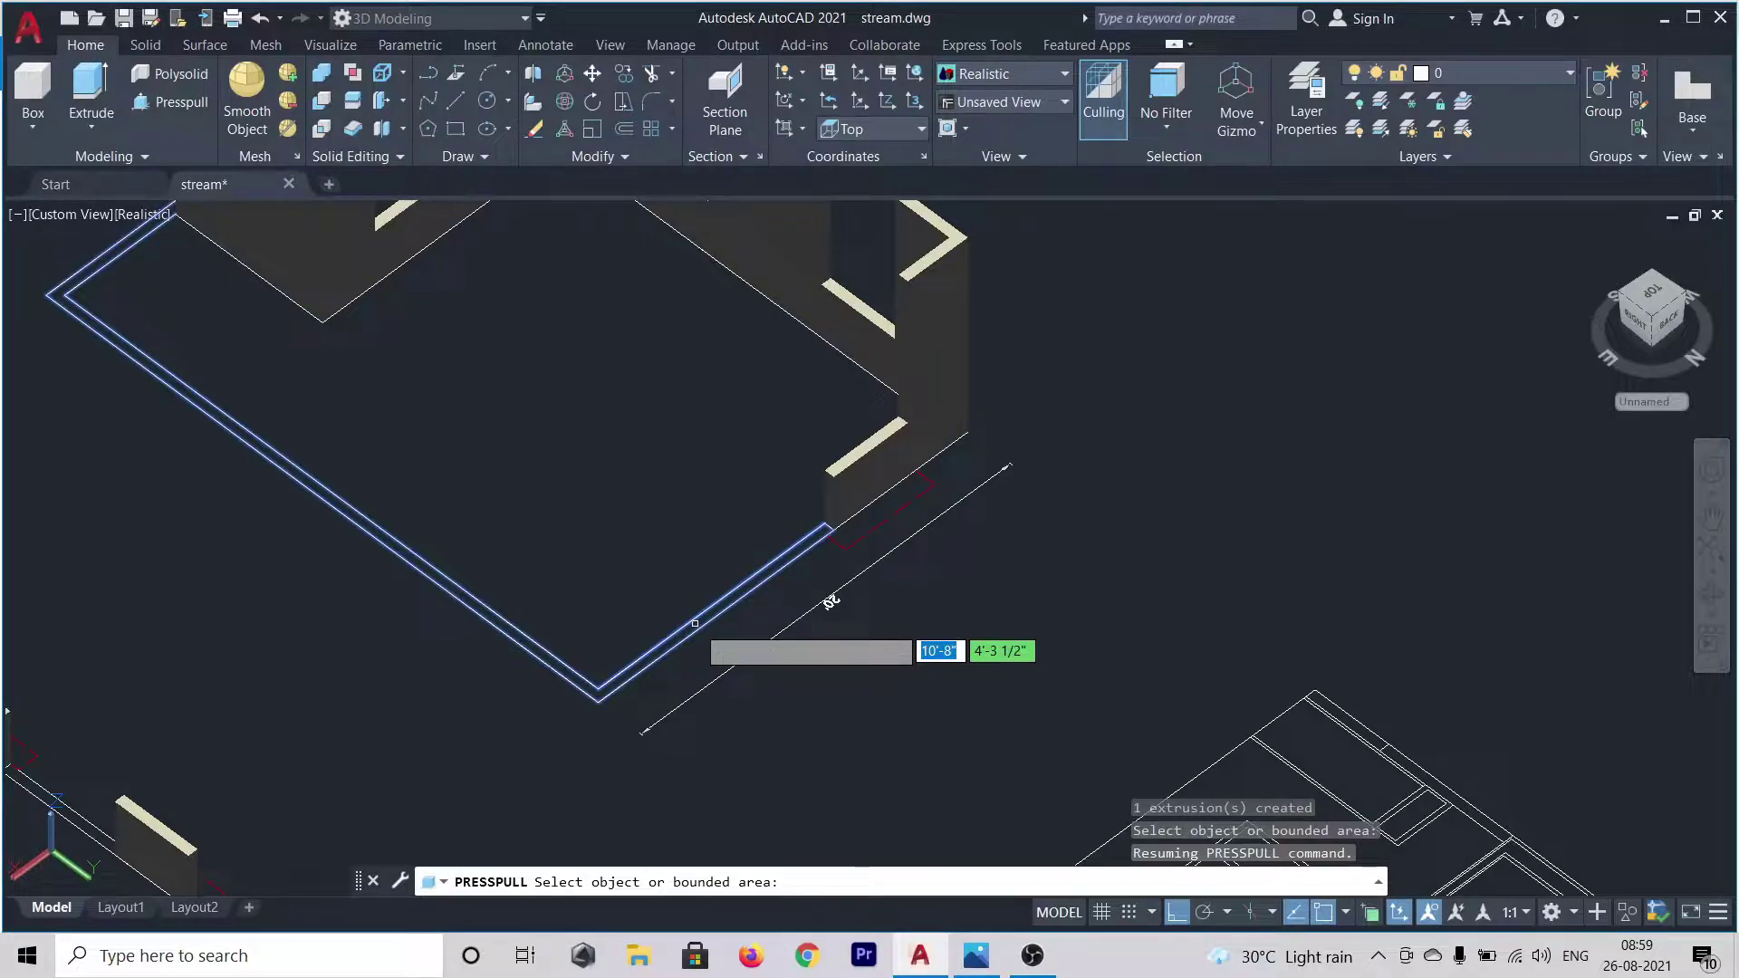
left_click(695, 623)
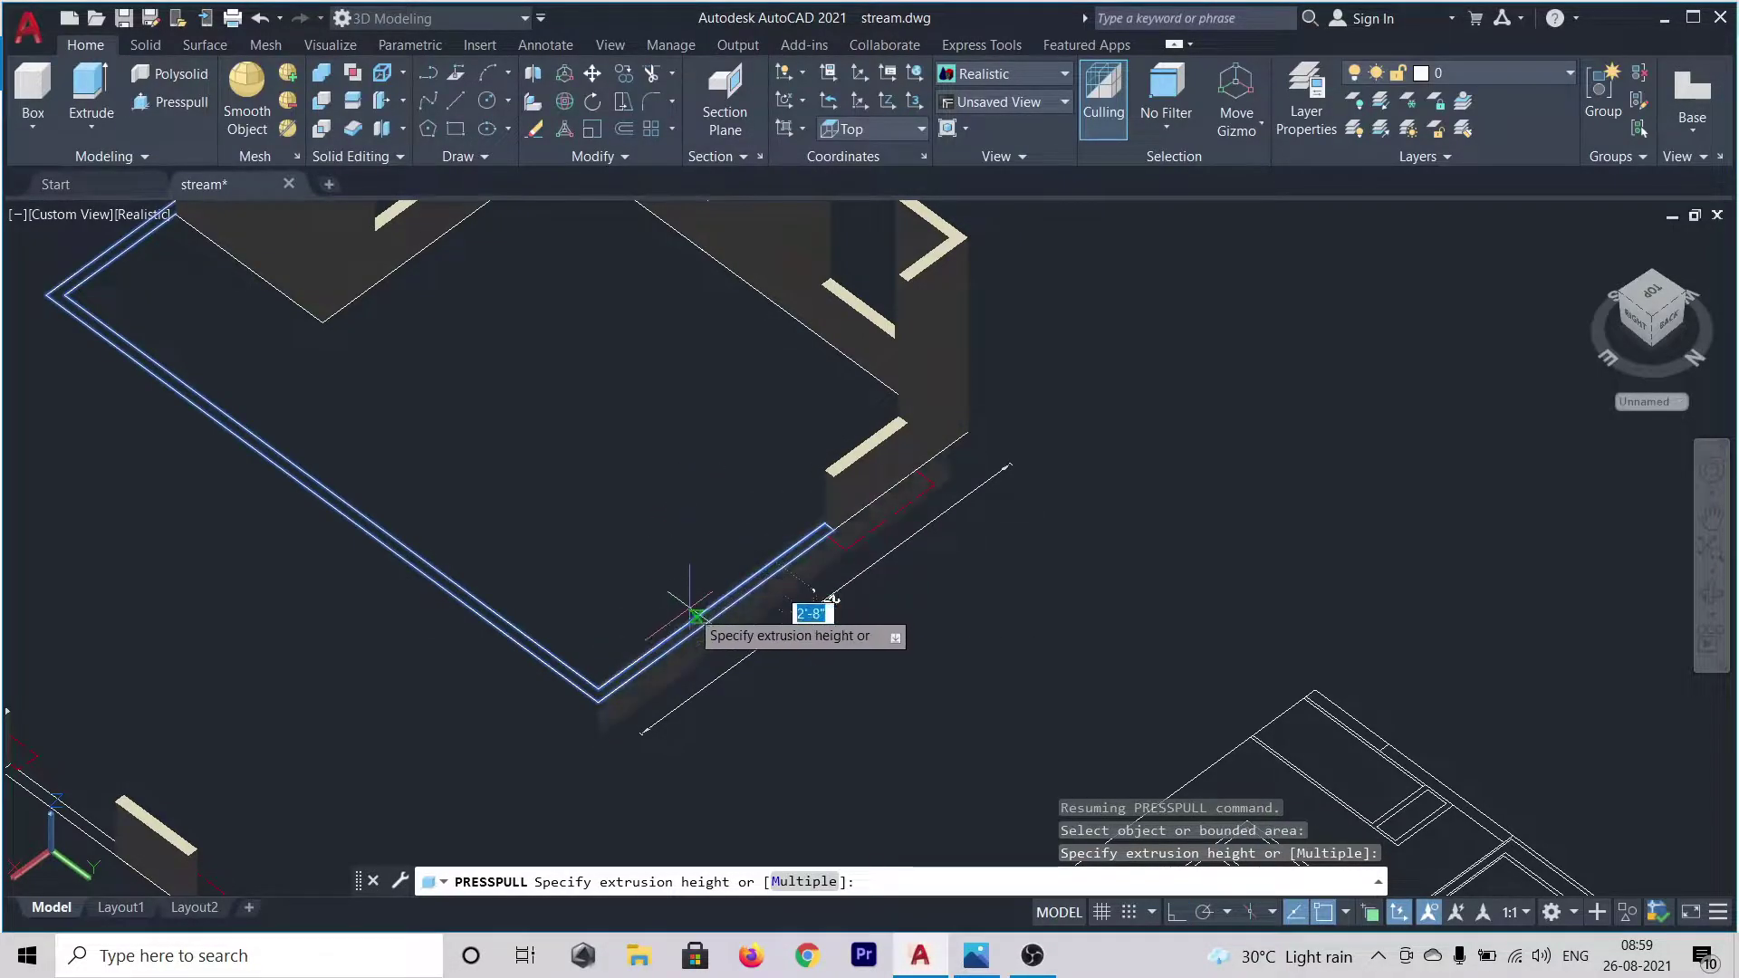
key("Escape")
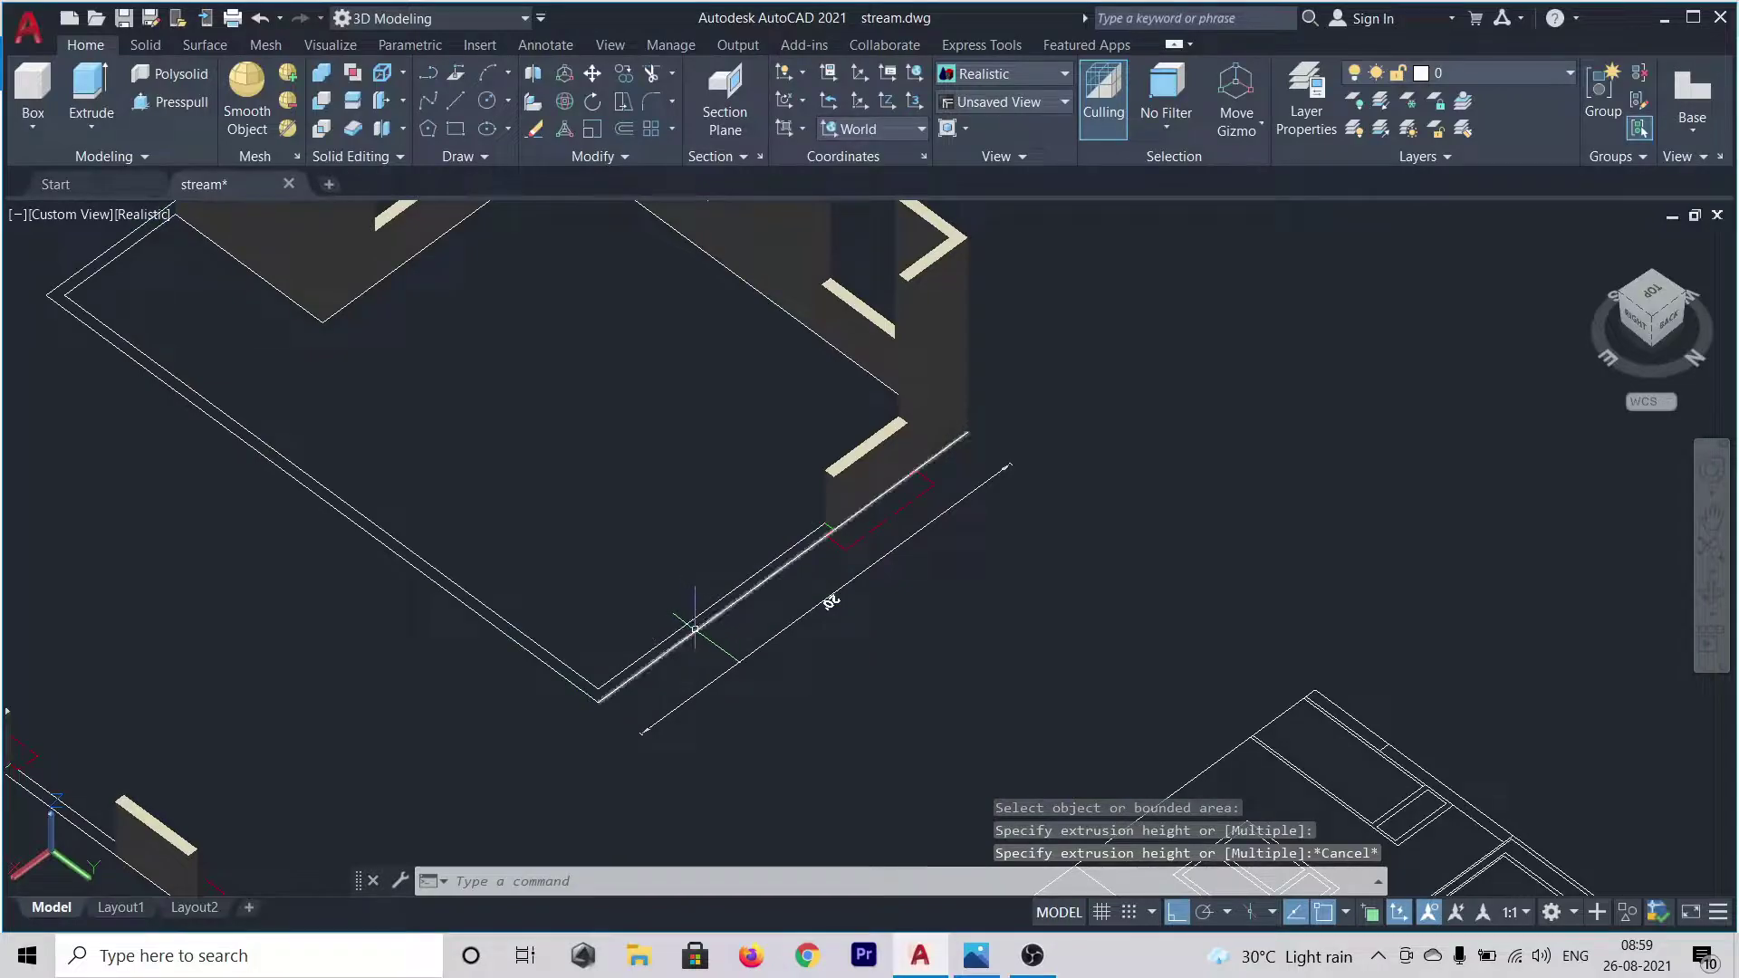
left_click(181, 102)
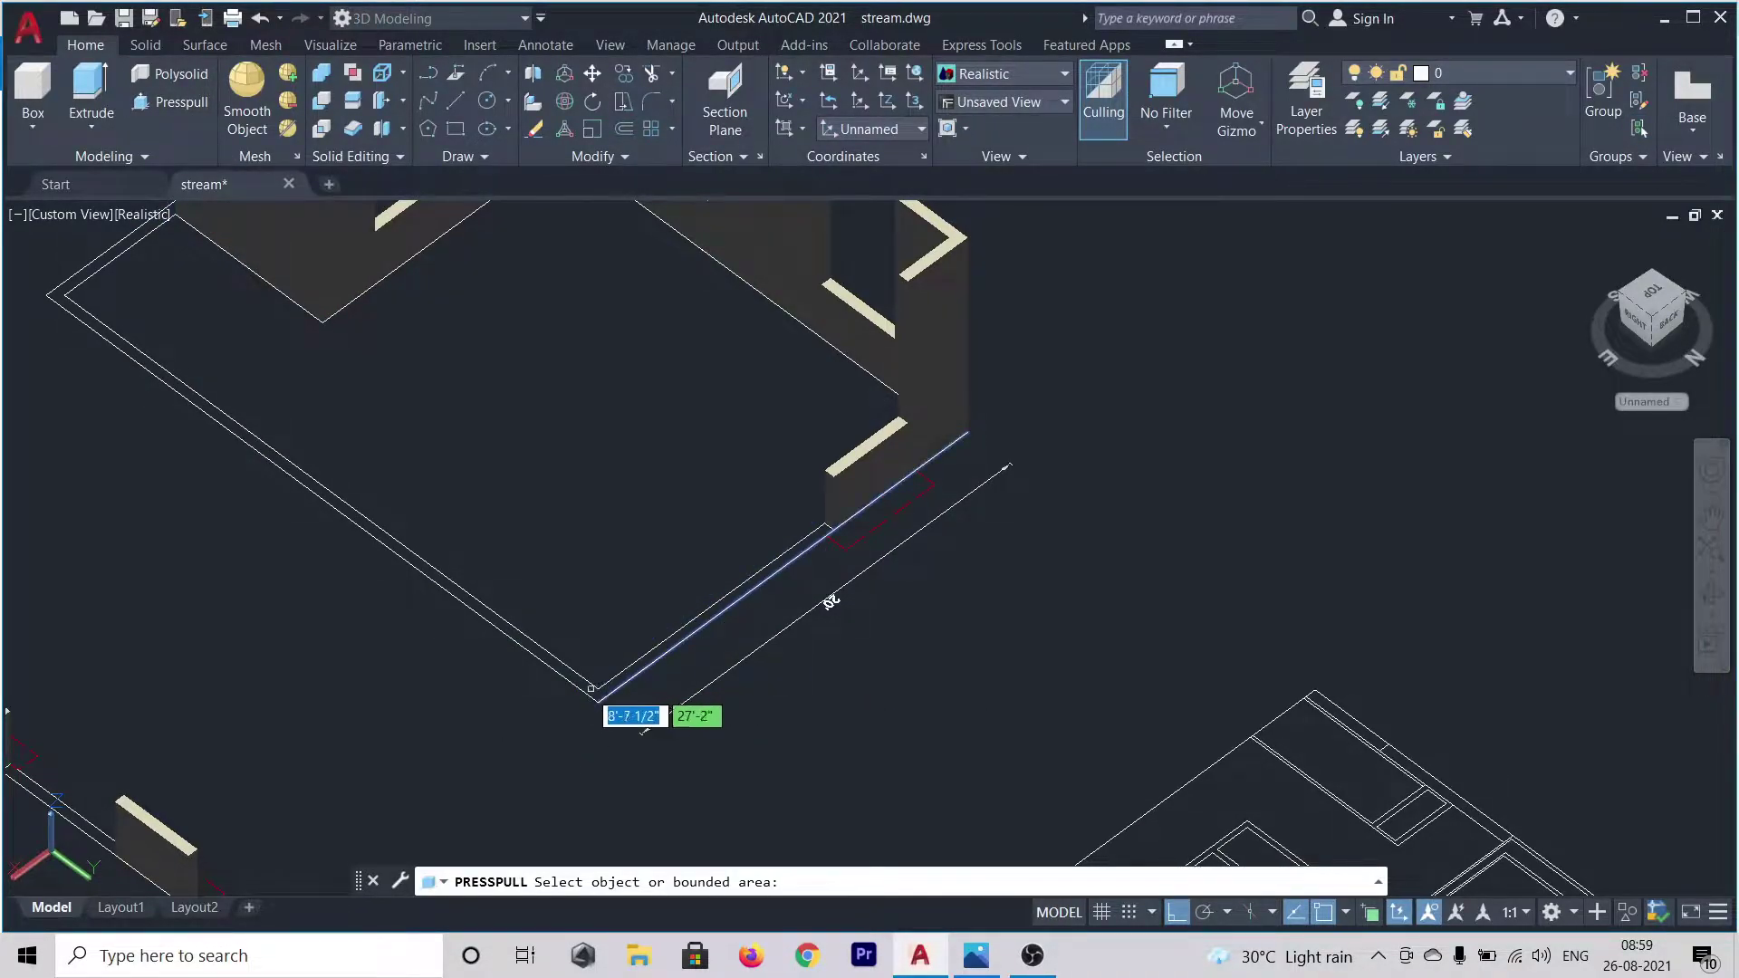
left_click(340, 502)
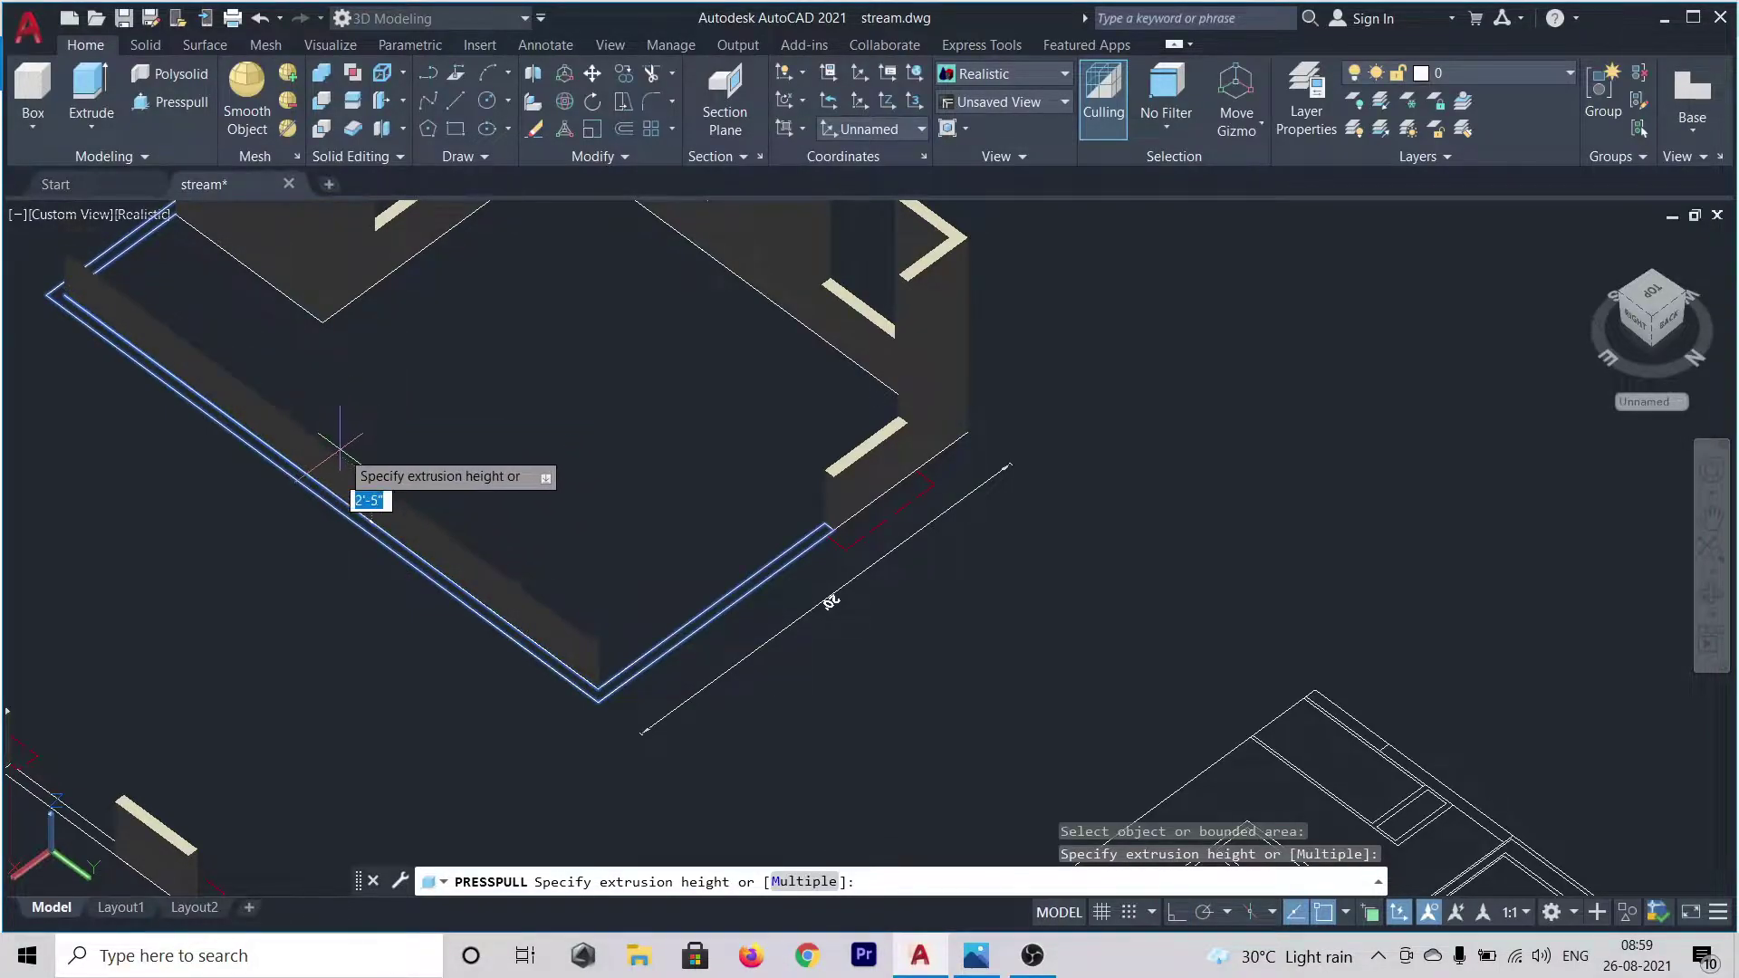
key("Escape")
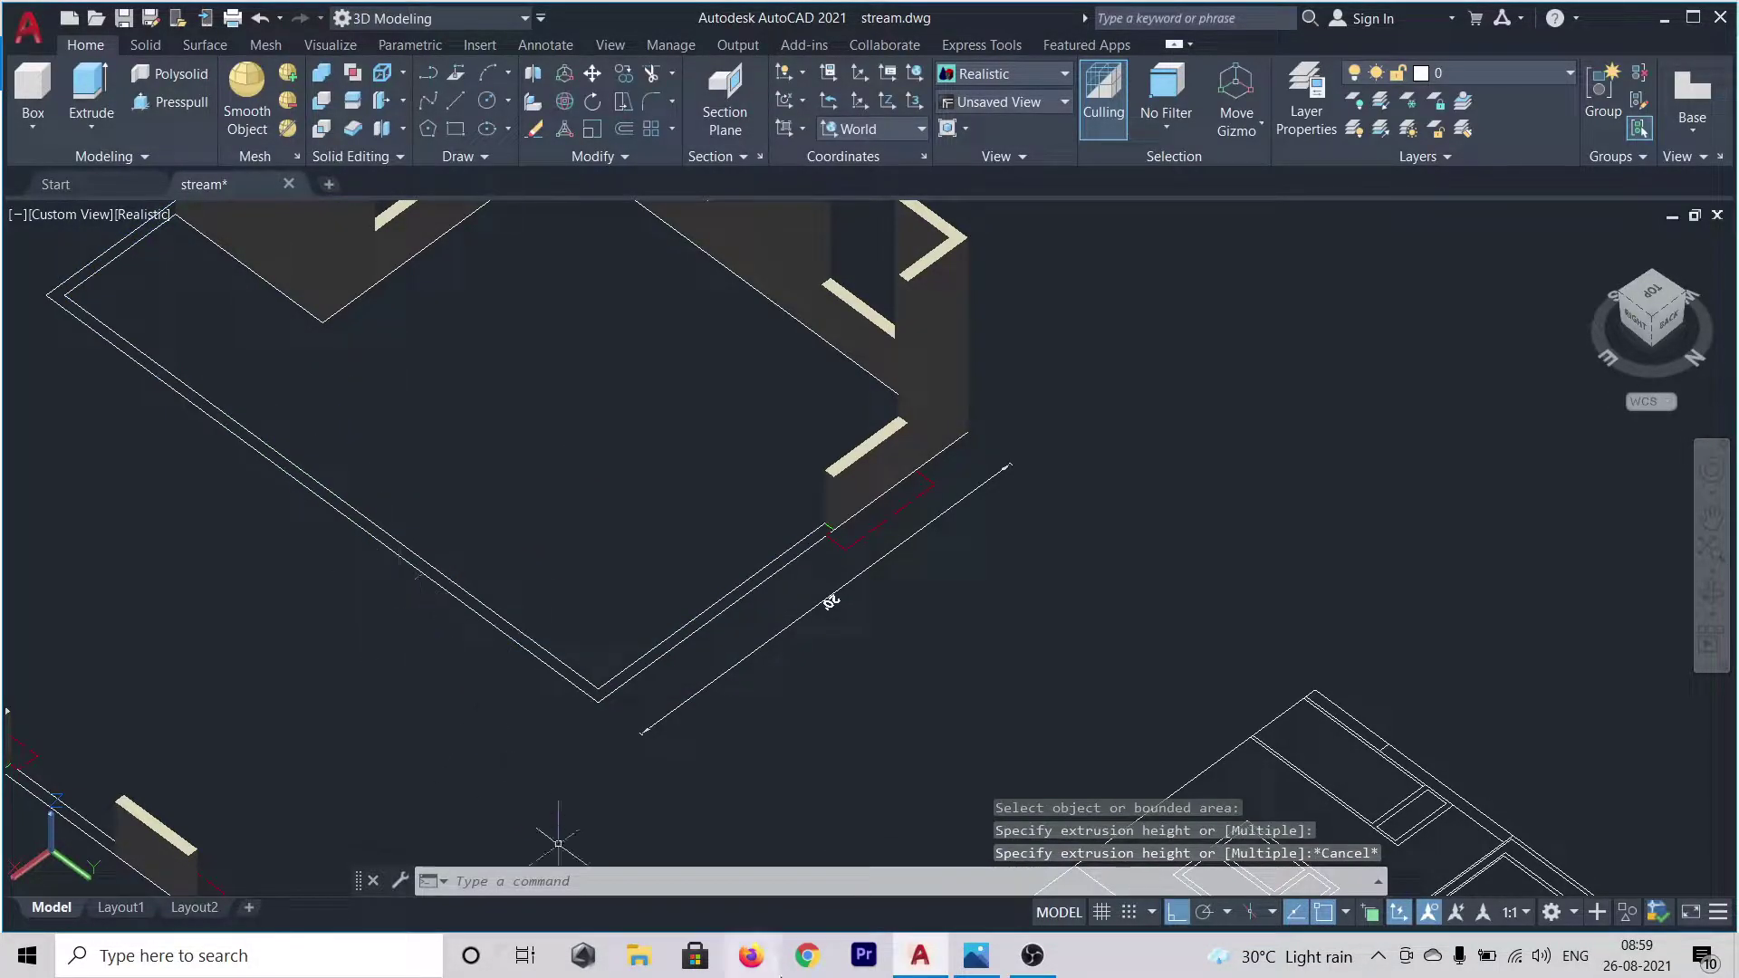
- Presspull the ground floor's remaining outer wall, running from the rear window around the windowless side to the front, to full wall height
scroll(492, 529, "down", 3)
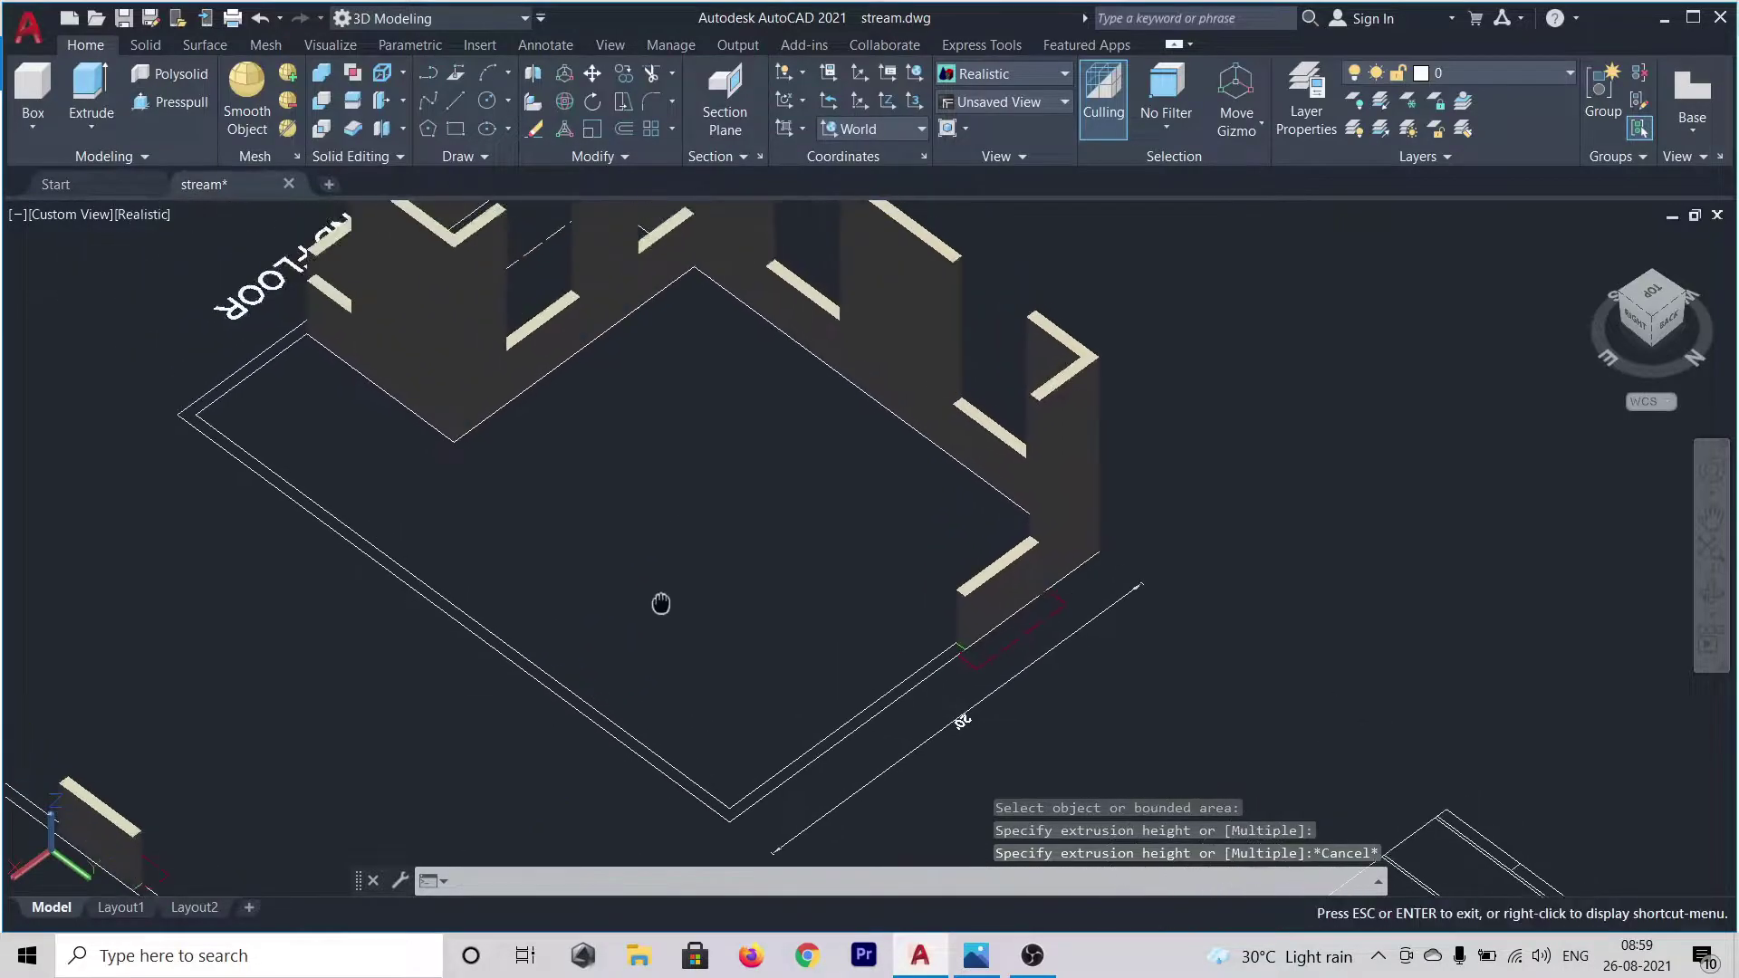
scroll(846, 606, "up", 2)
scroll(848, 600, "up", 3)
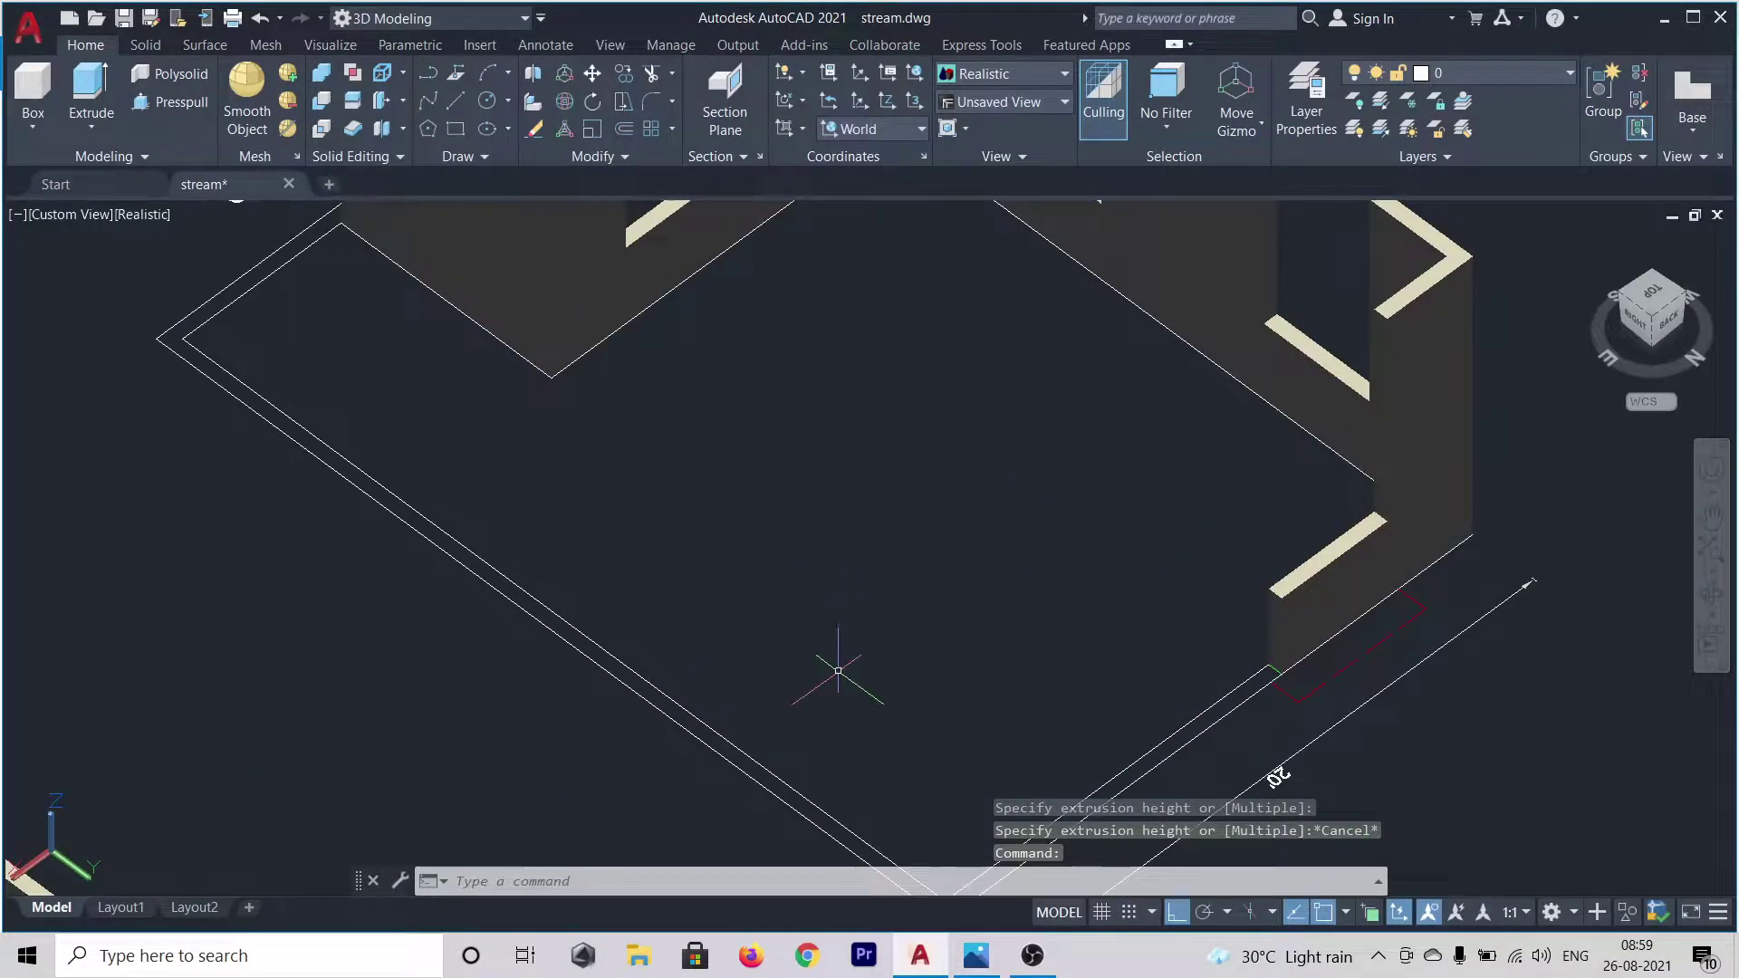
left_click(176, 105)
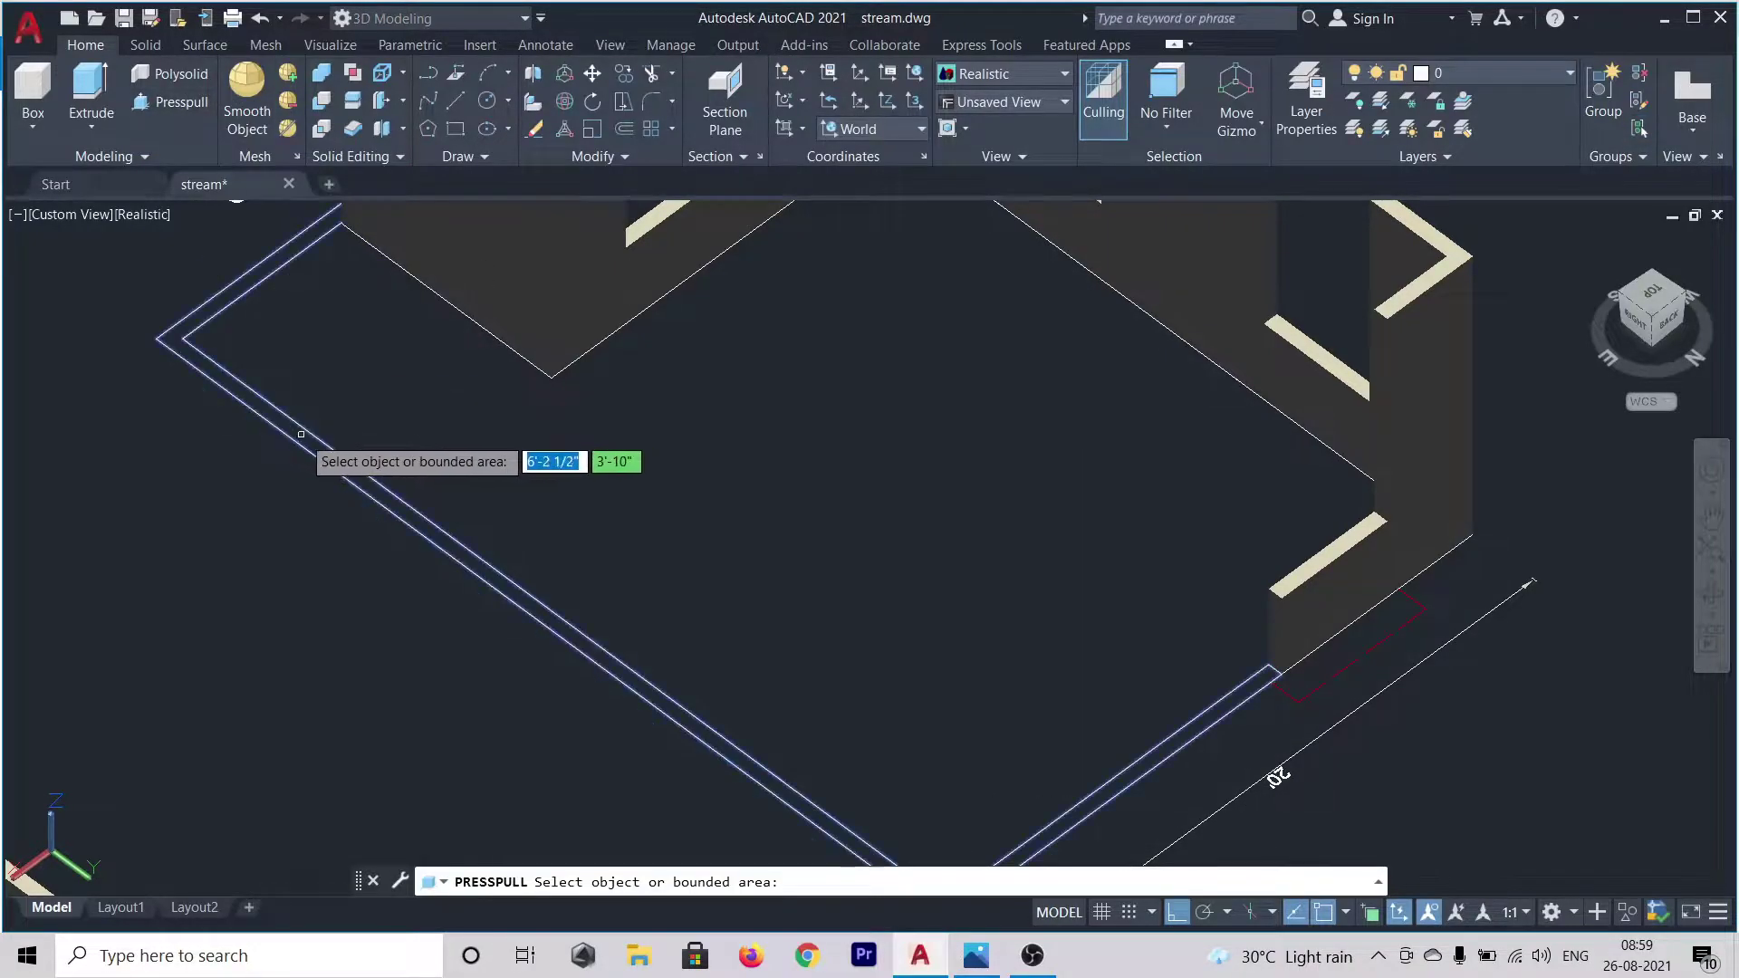
left_click(301, 434)
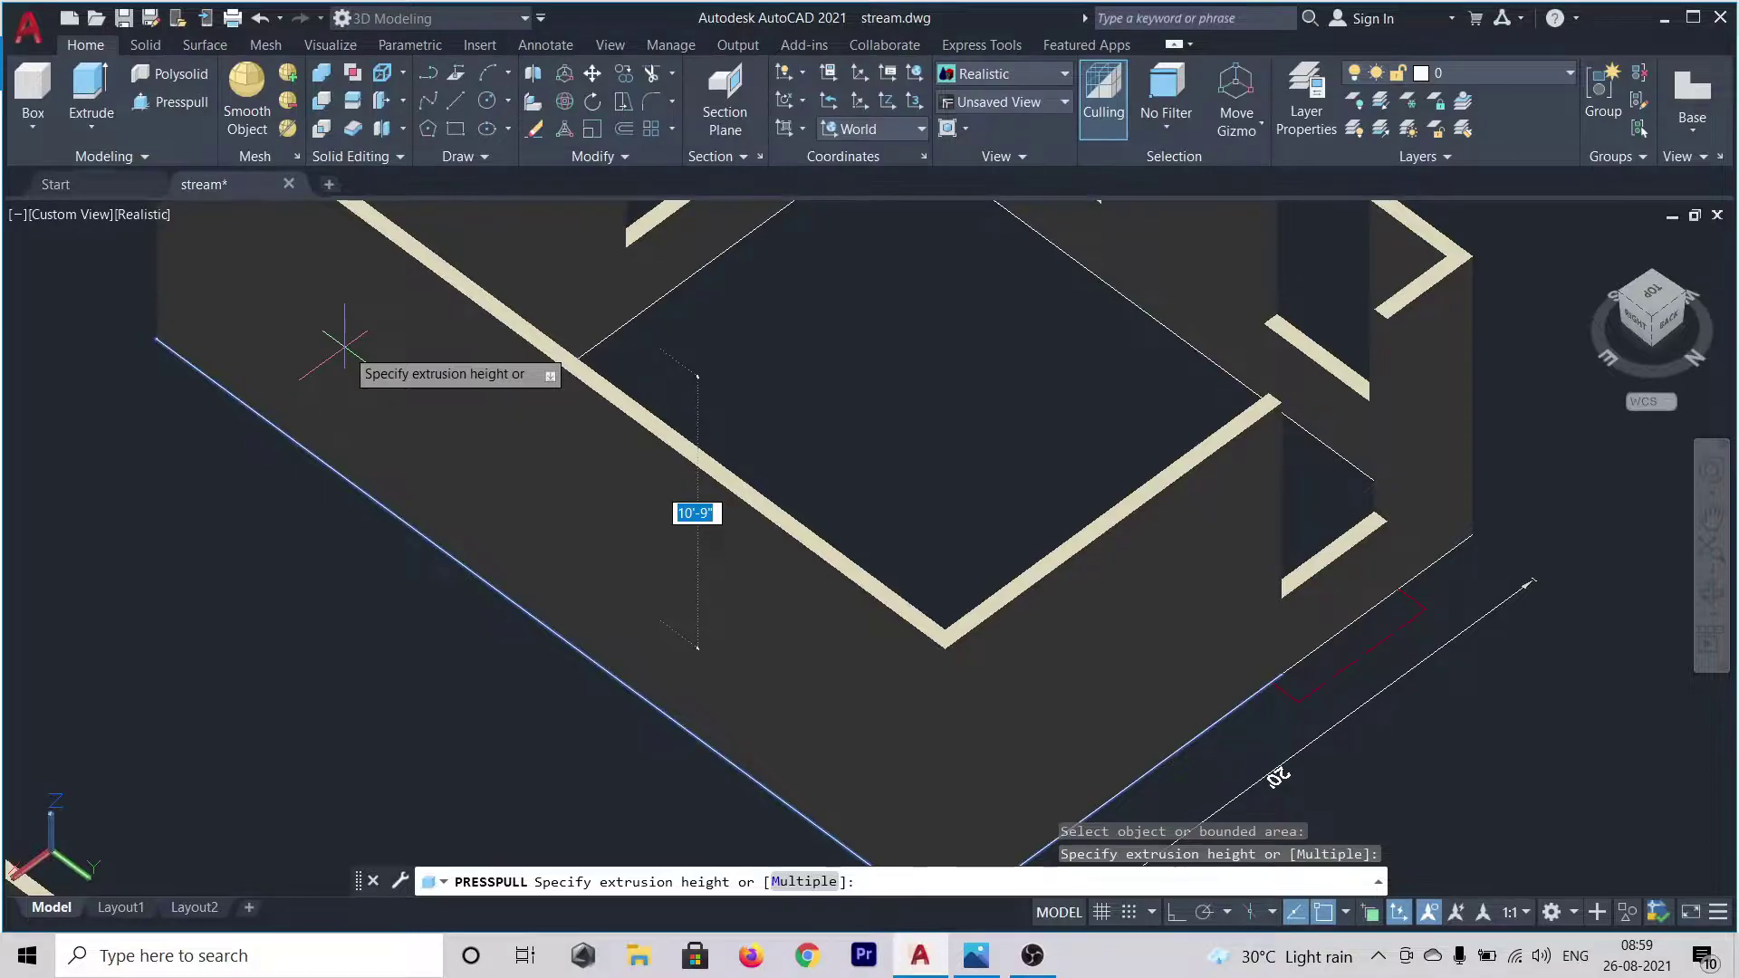
left_click(344, 345)
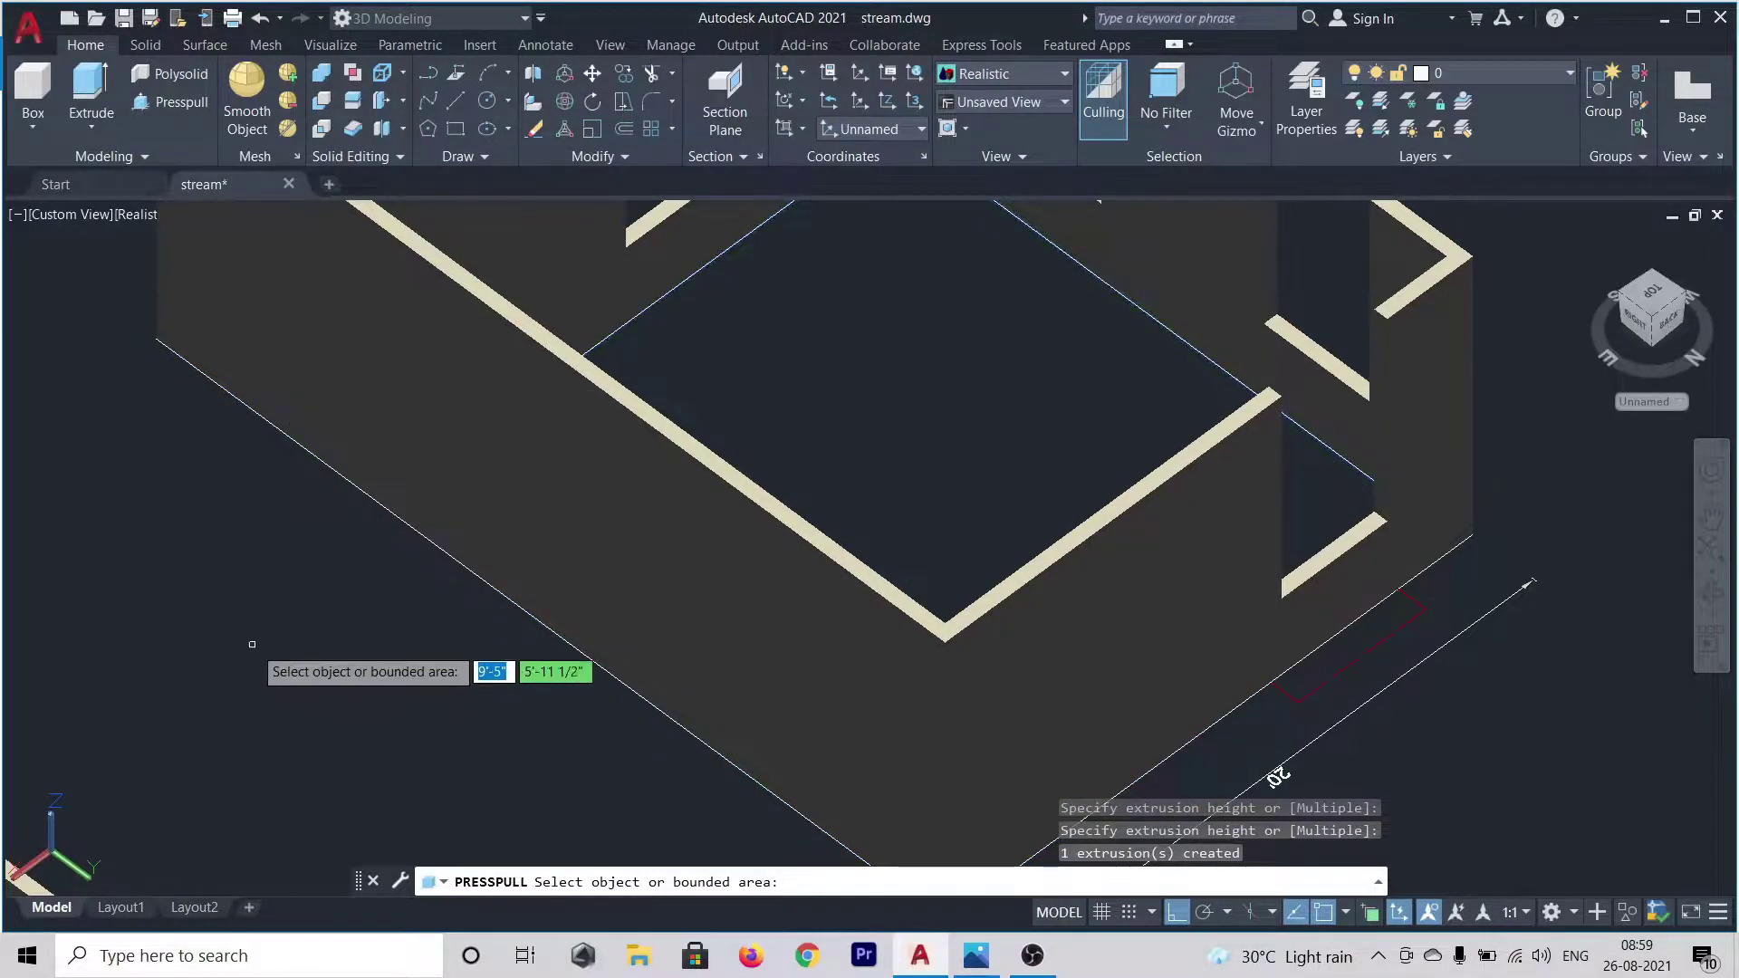
- Presspull the first floor's long outer wall, running from the rear window around the windowless side to the front, to full wall height
scroll(254, 649, "down", 2)
scroll(255, 649, "down", 2)
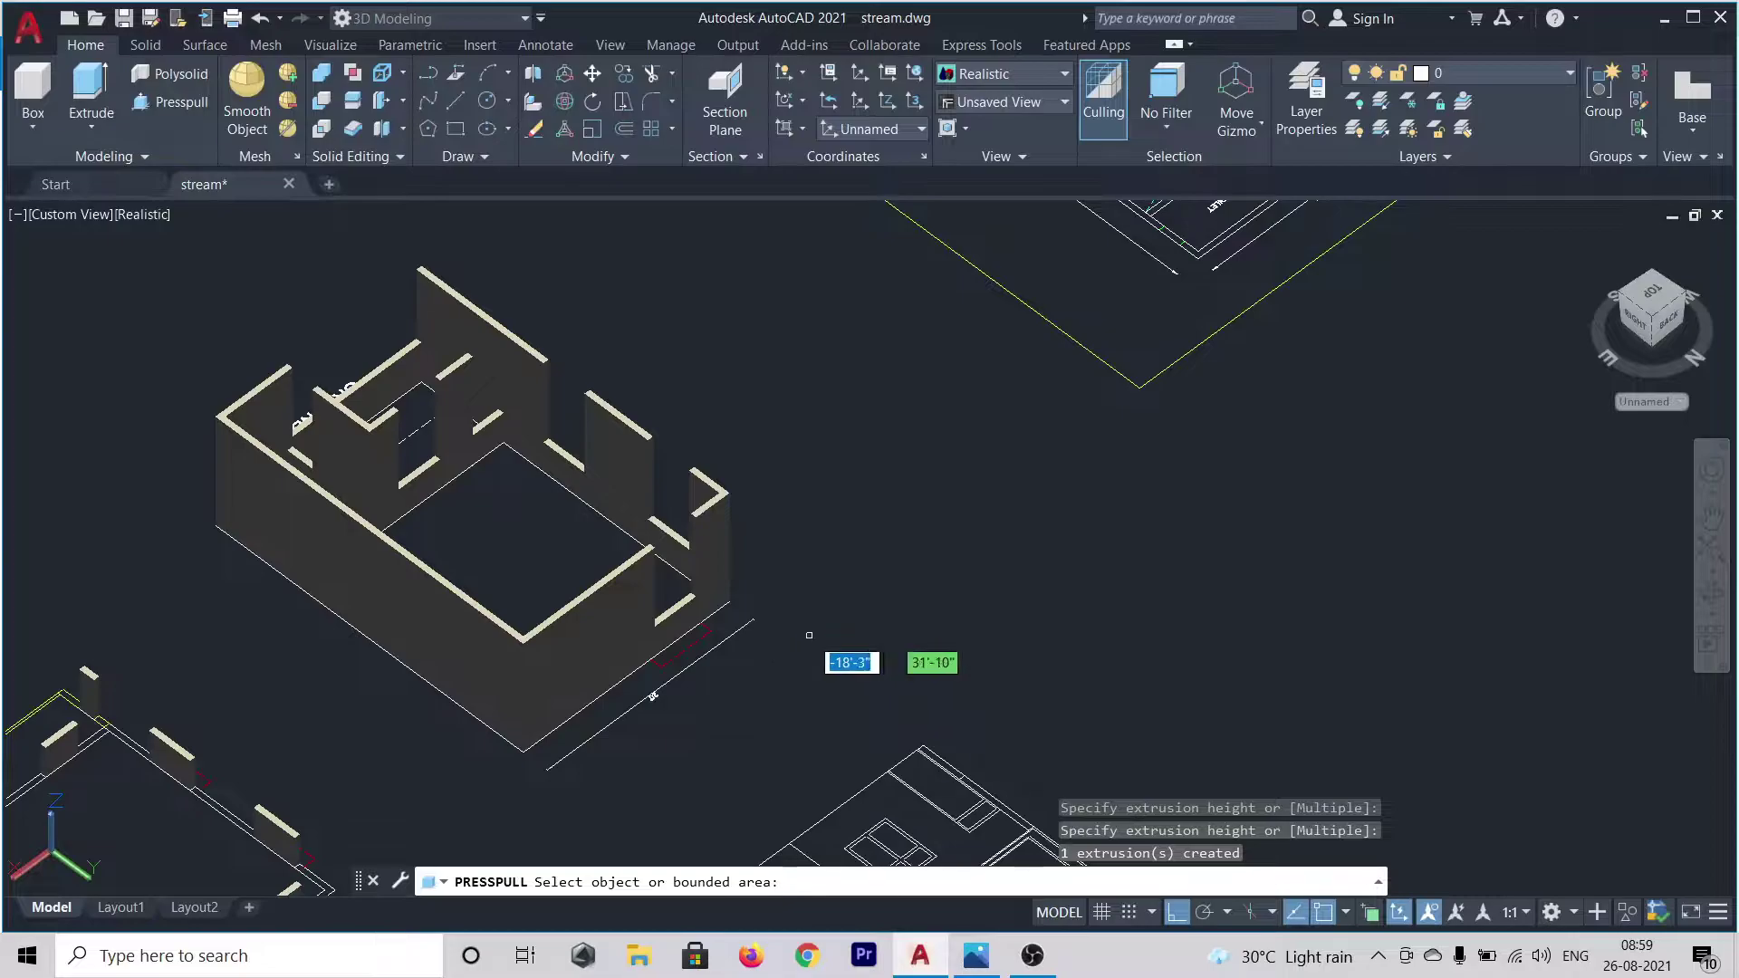
middle_click_drag(849, 619, 1332, 607, "shift")
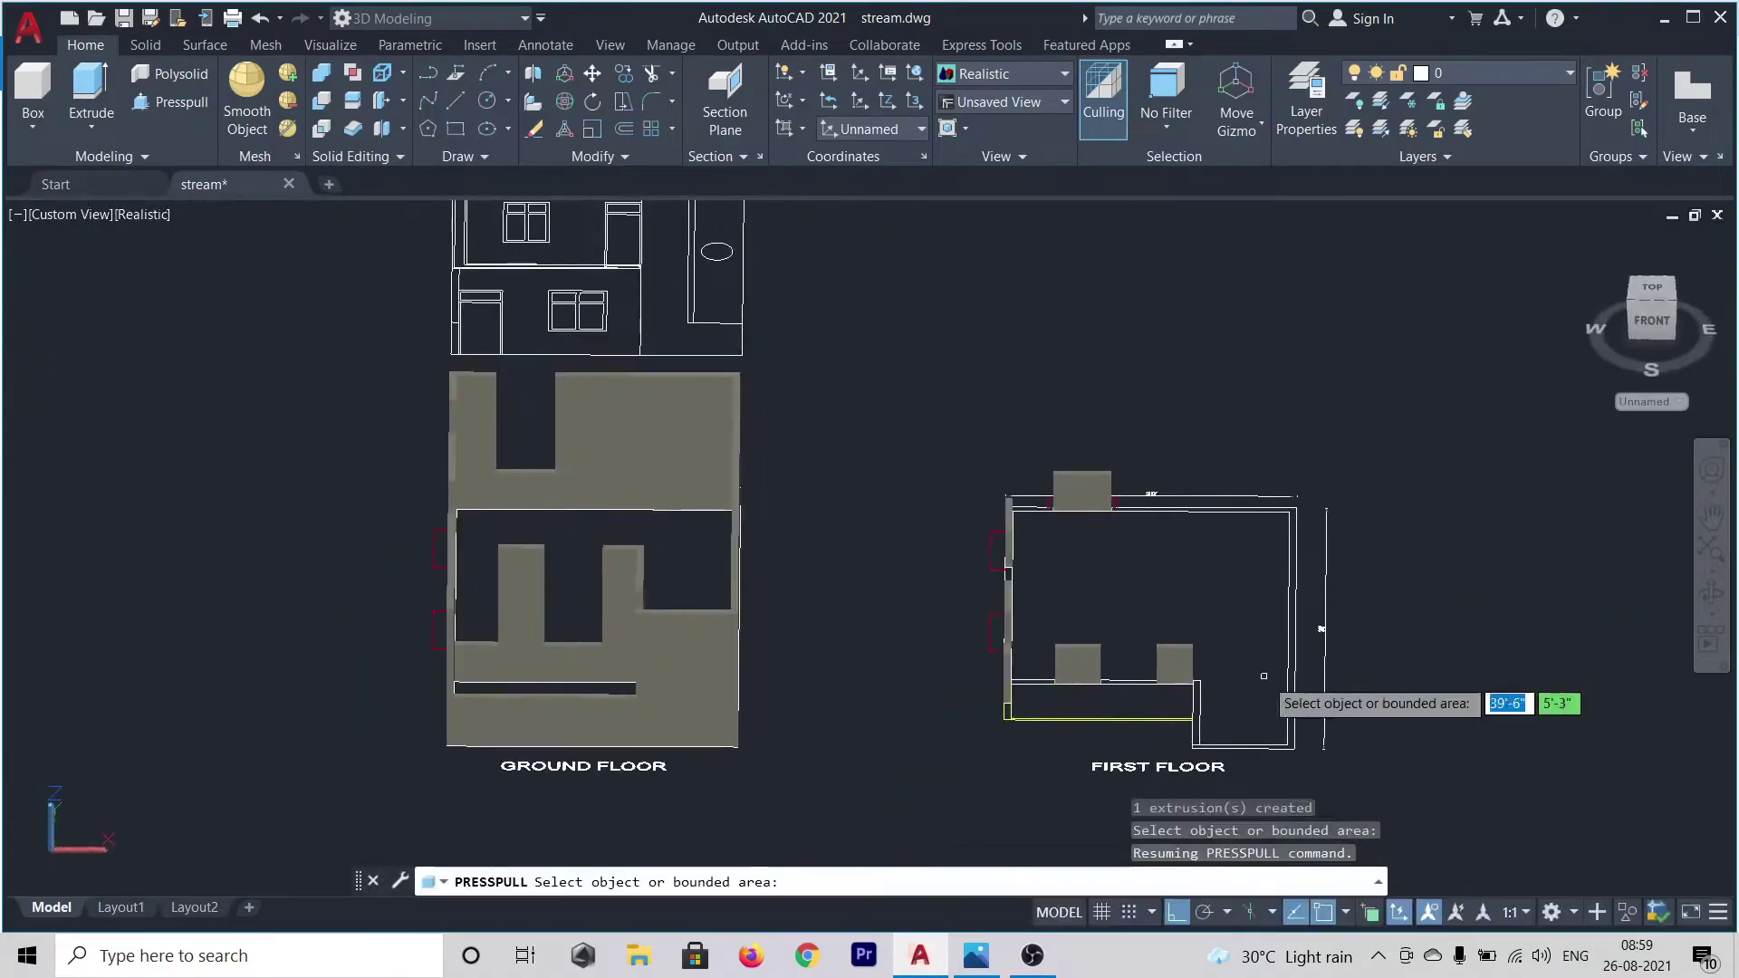
scroll(1338, 605, "up", 2)
scroll(1338, 604, "up", 3)
scroll(1386, 508, "down", 2)
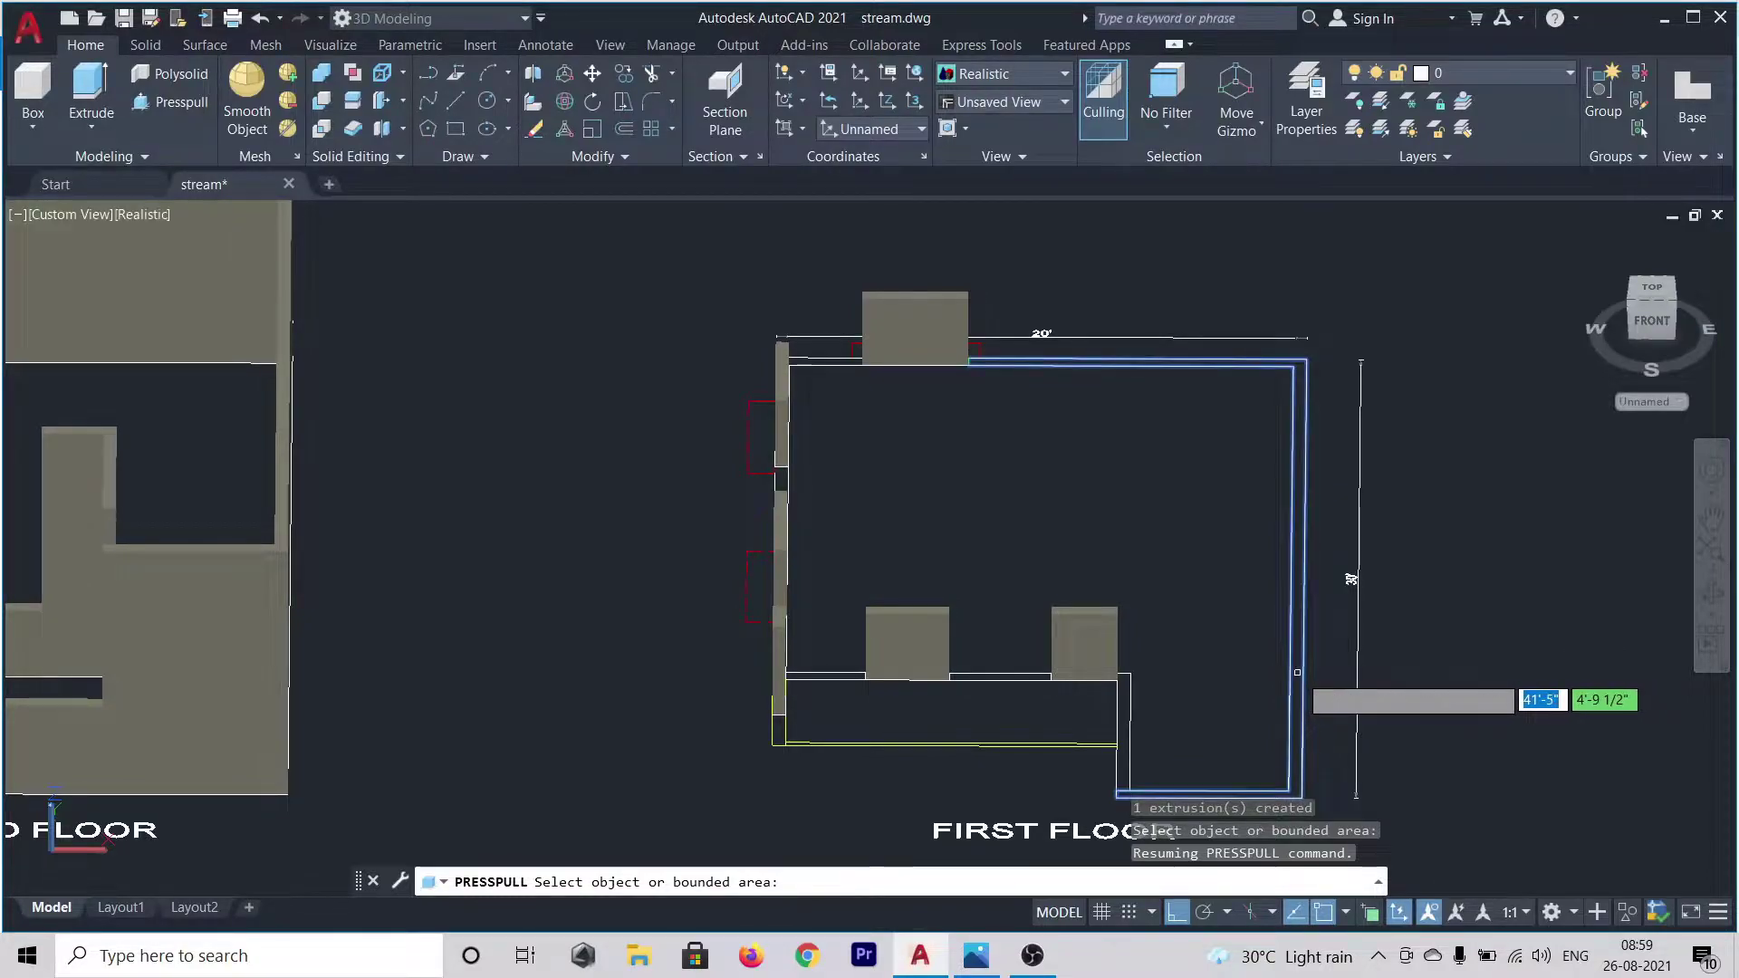
left_click(1297, 672)
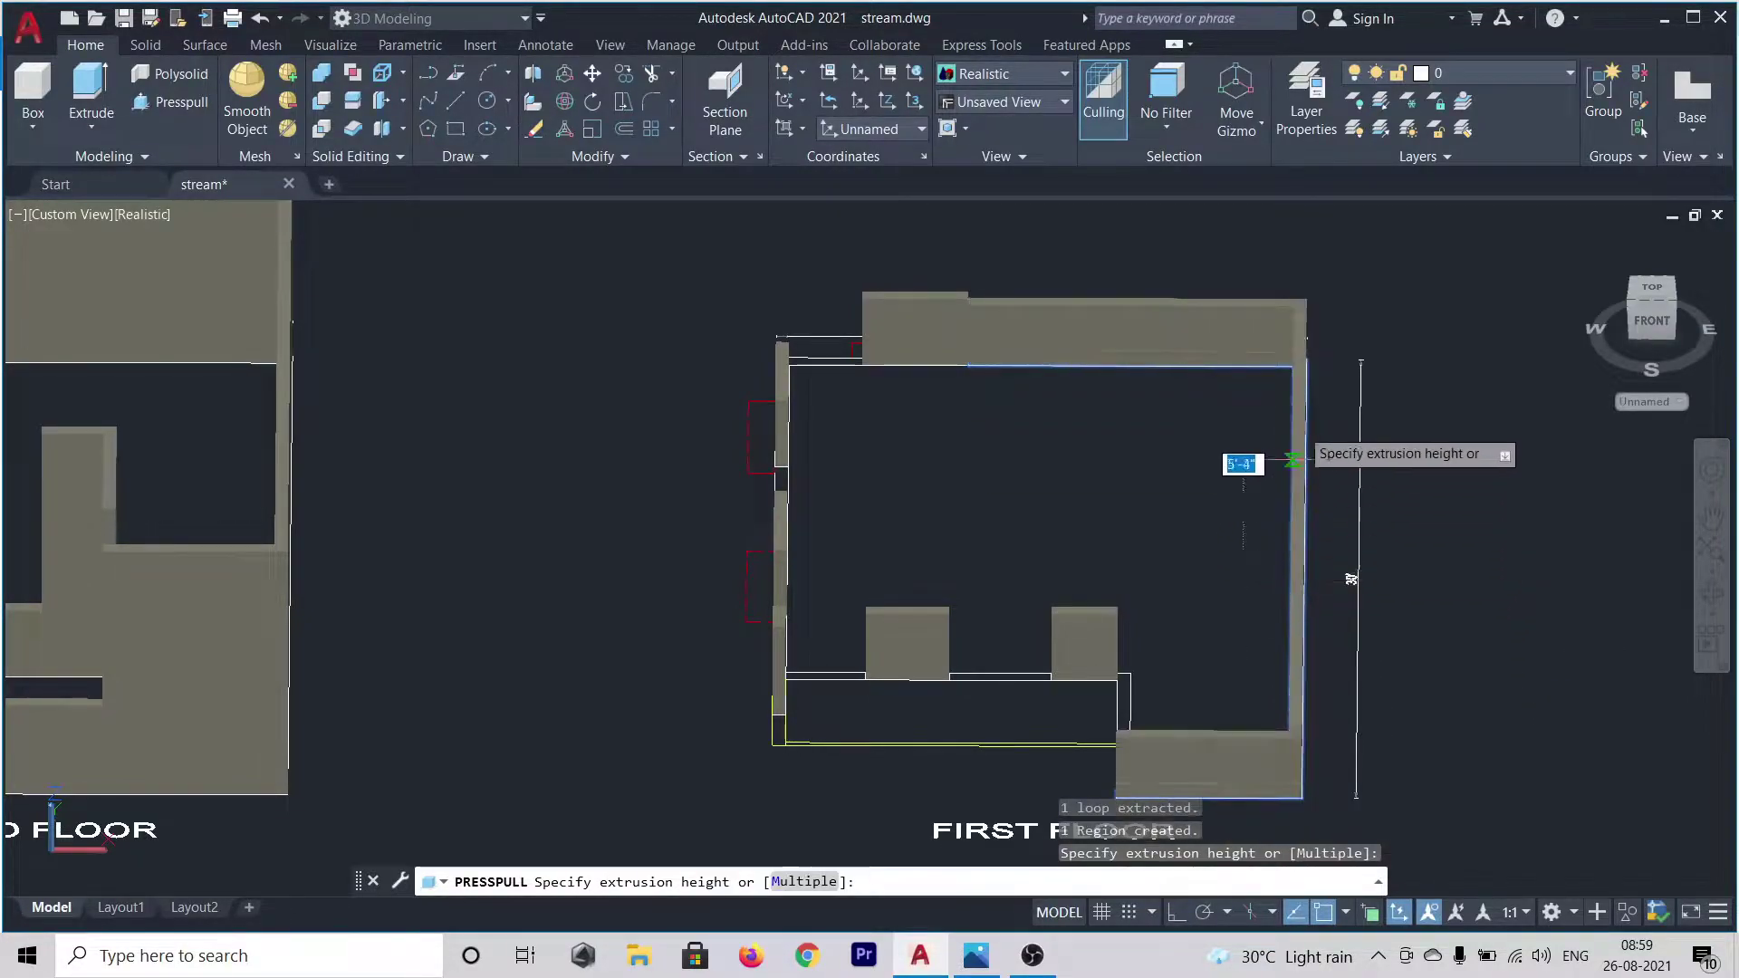
left_click(1287, 360)
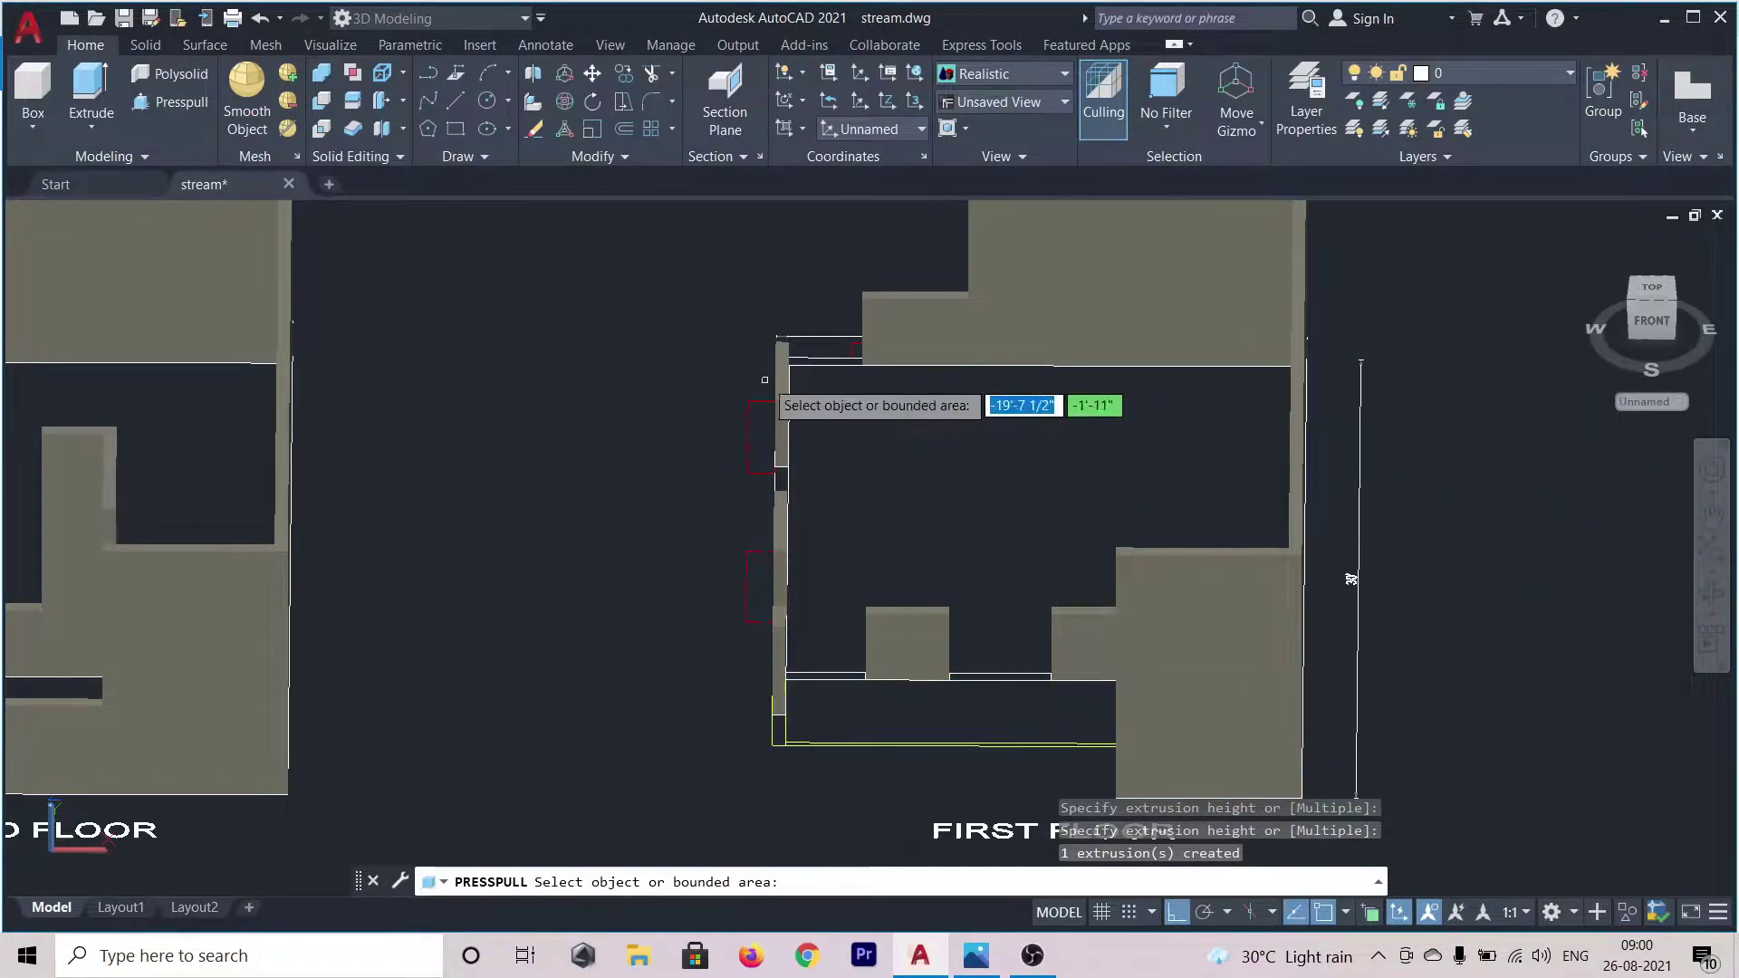
- Presspull the L-shaped segment at the first floor's rear corner, between the rear and side windows, to full wall height
scroll(838, 365, "up", 3)
scroll(840, 365, "up", 3)
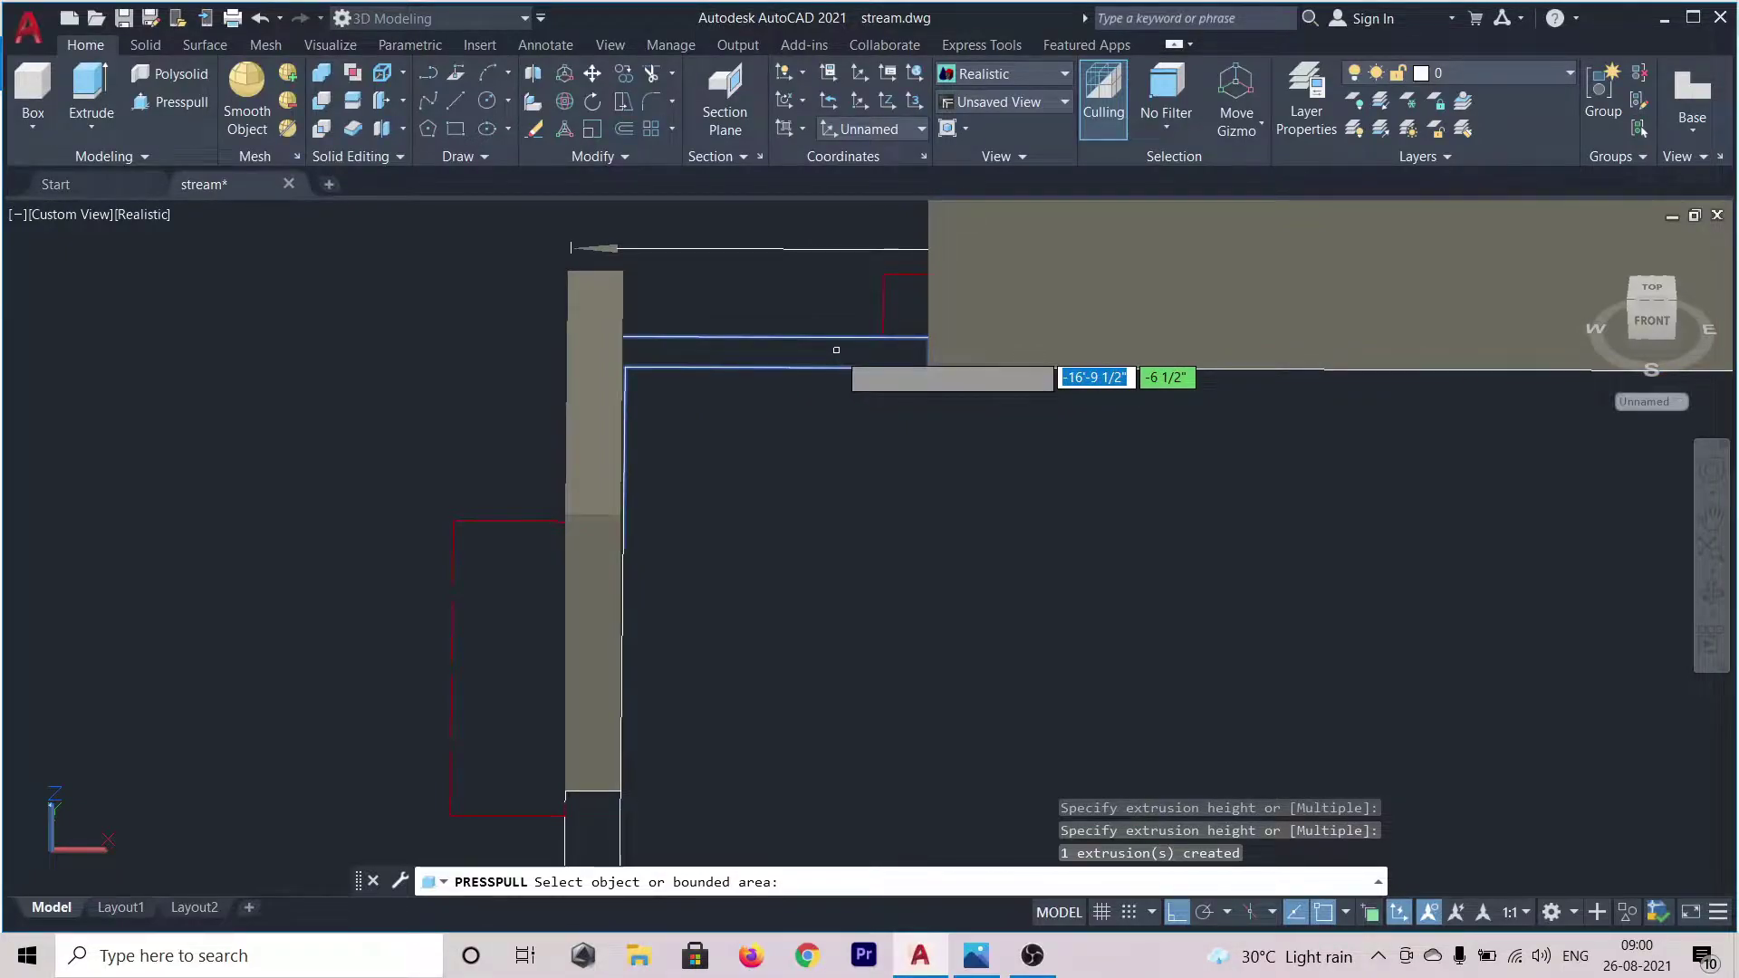
left_click(836, 350)
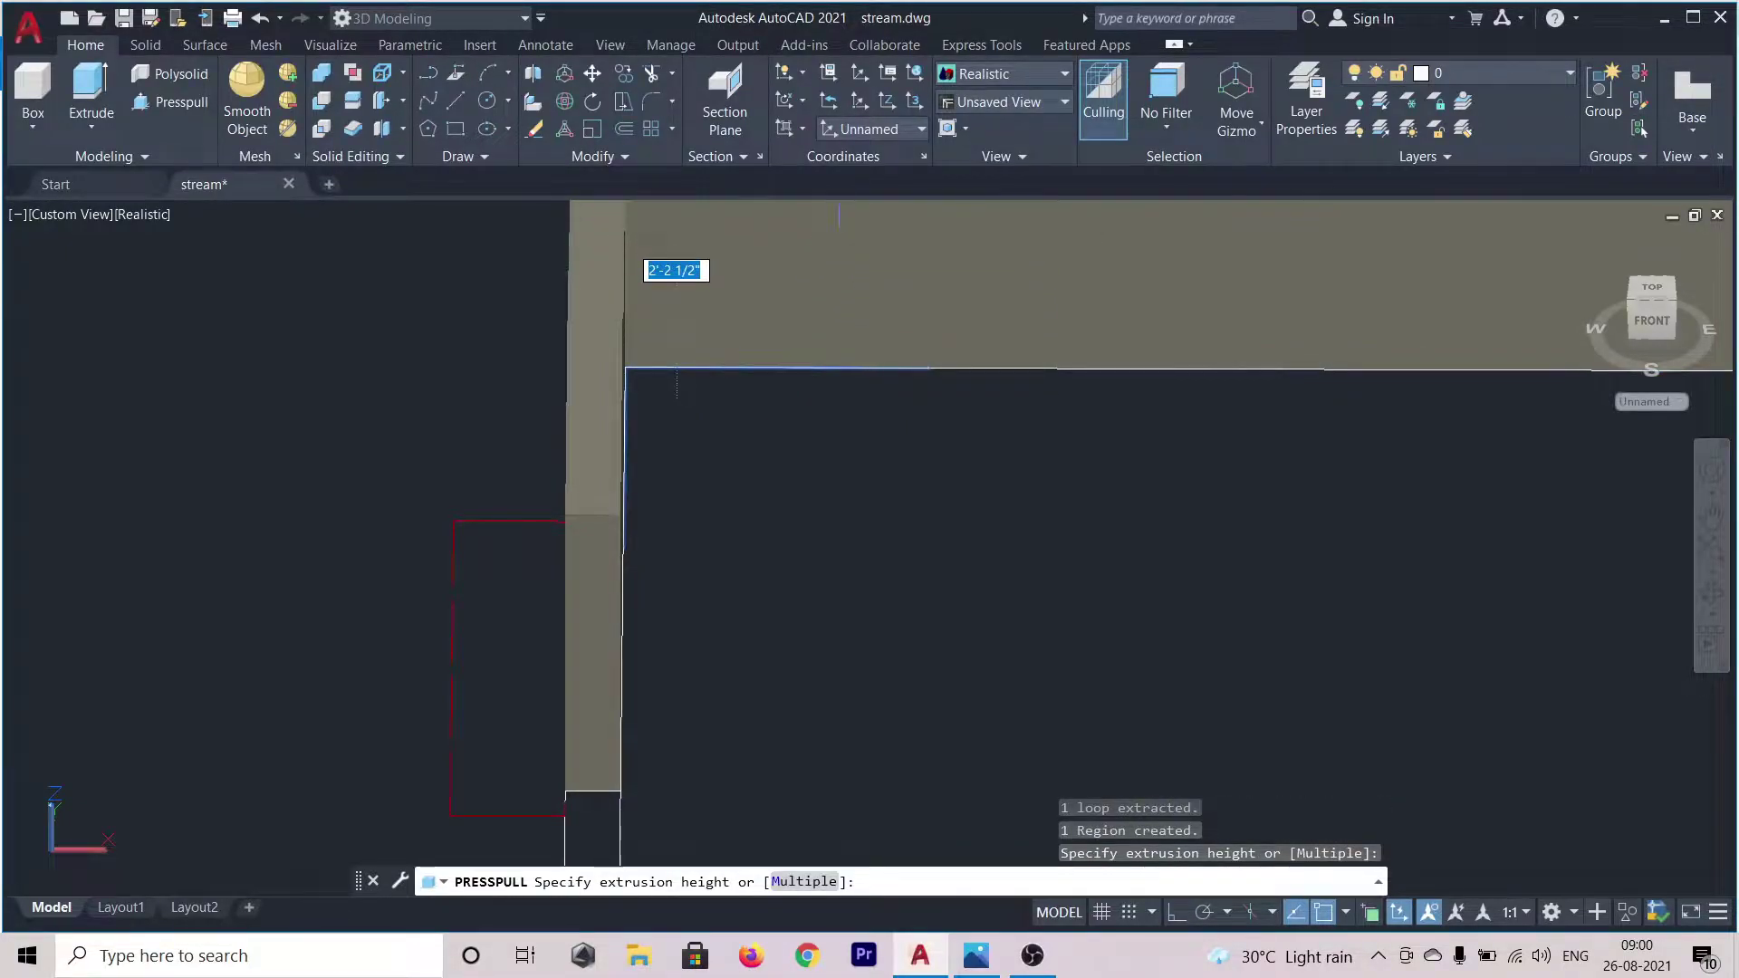
left_click(839, 217)
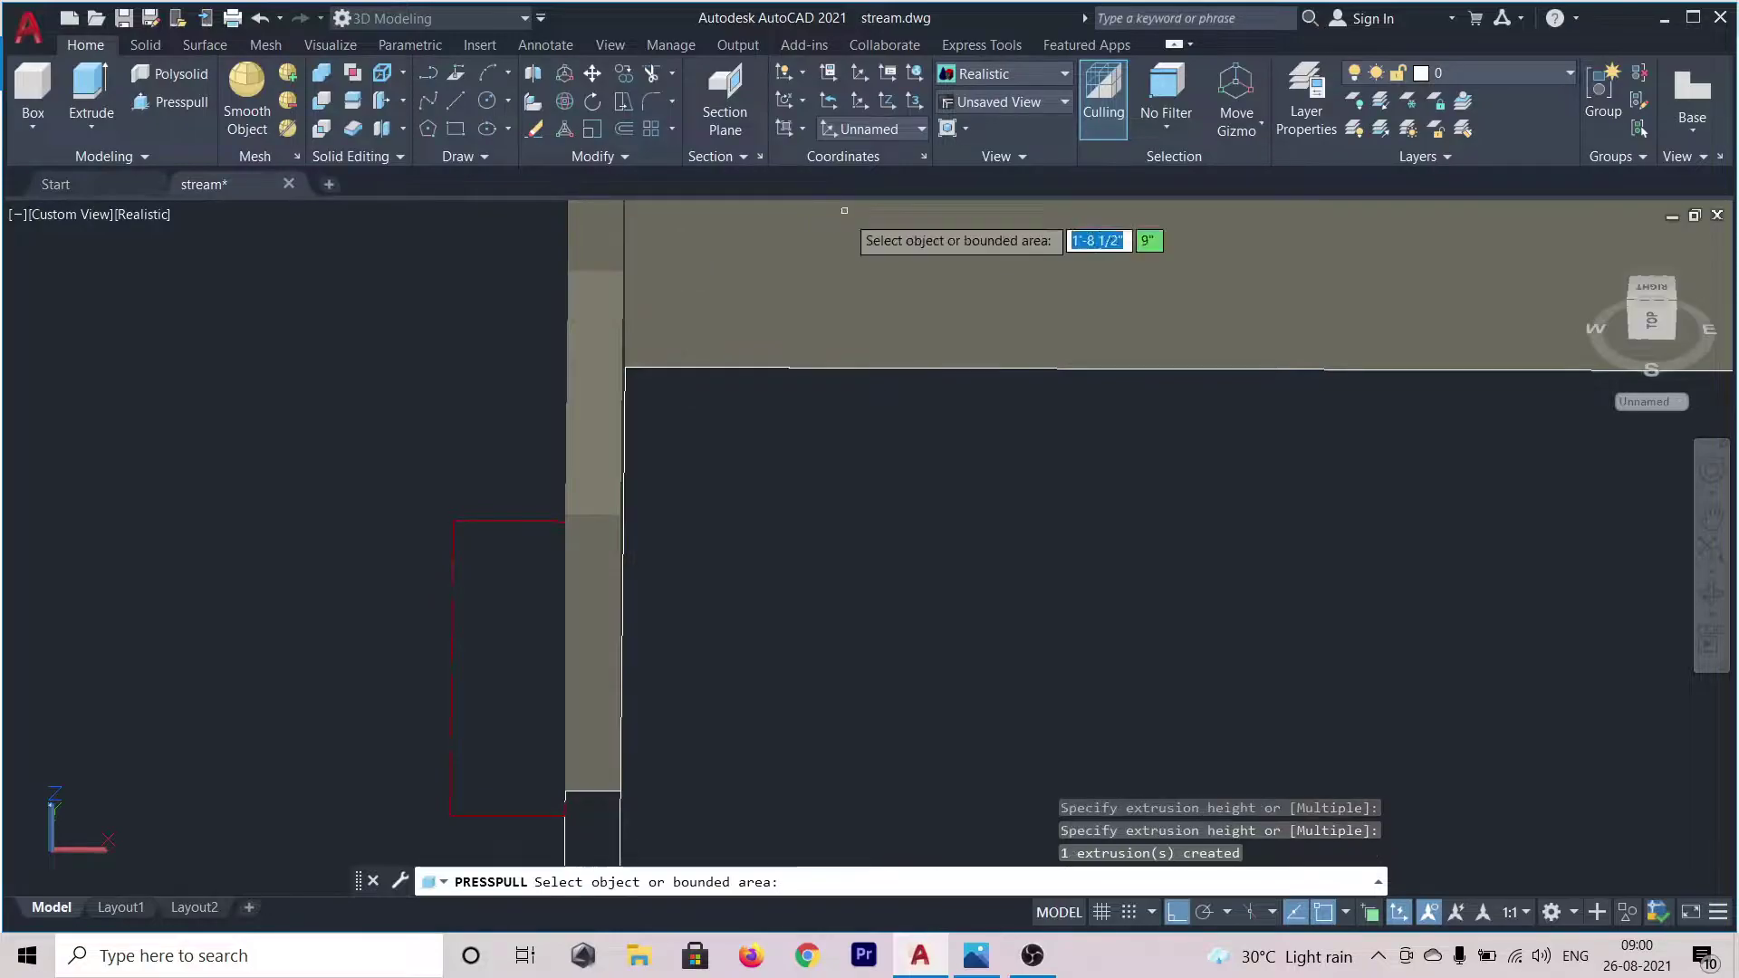
- Presspull the first floor side wall segment between the two low window segments to the height of the rear corner section
scroll(897, 380, "down", 5)
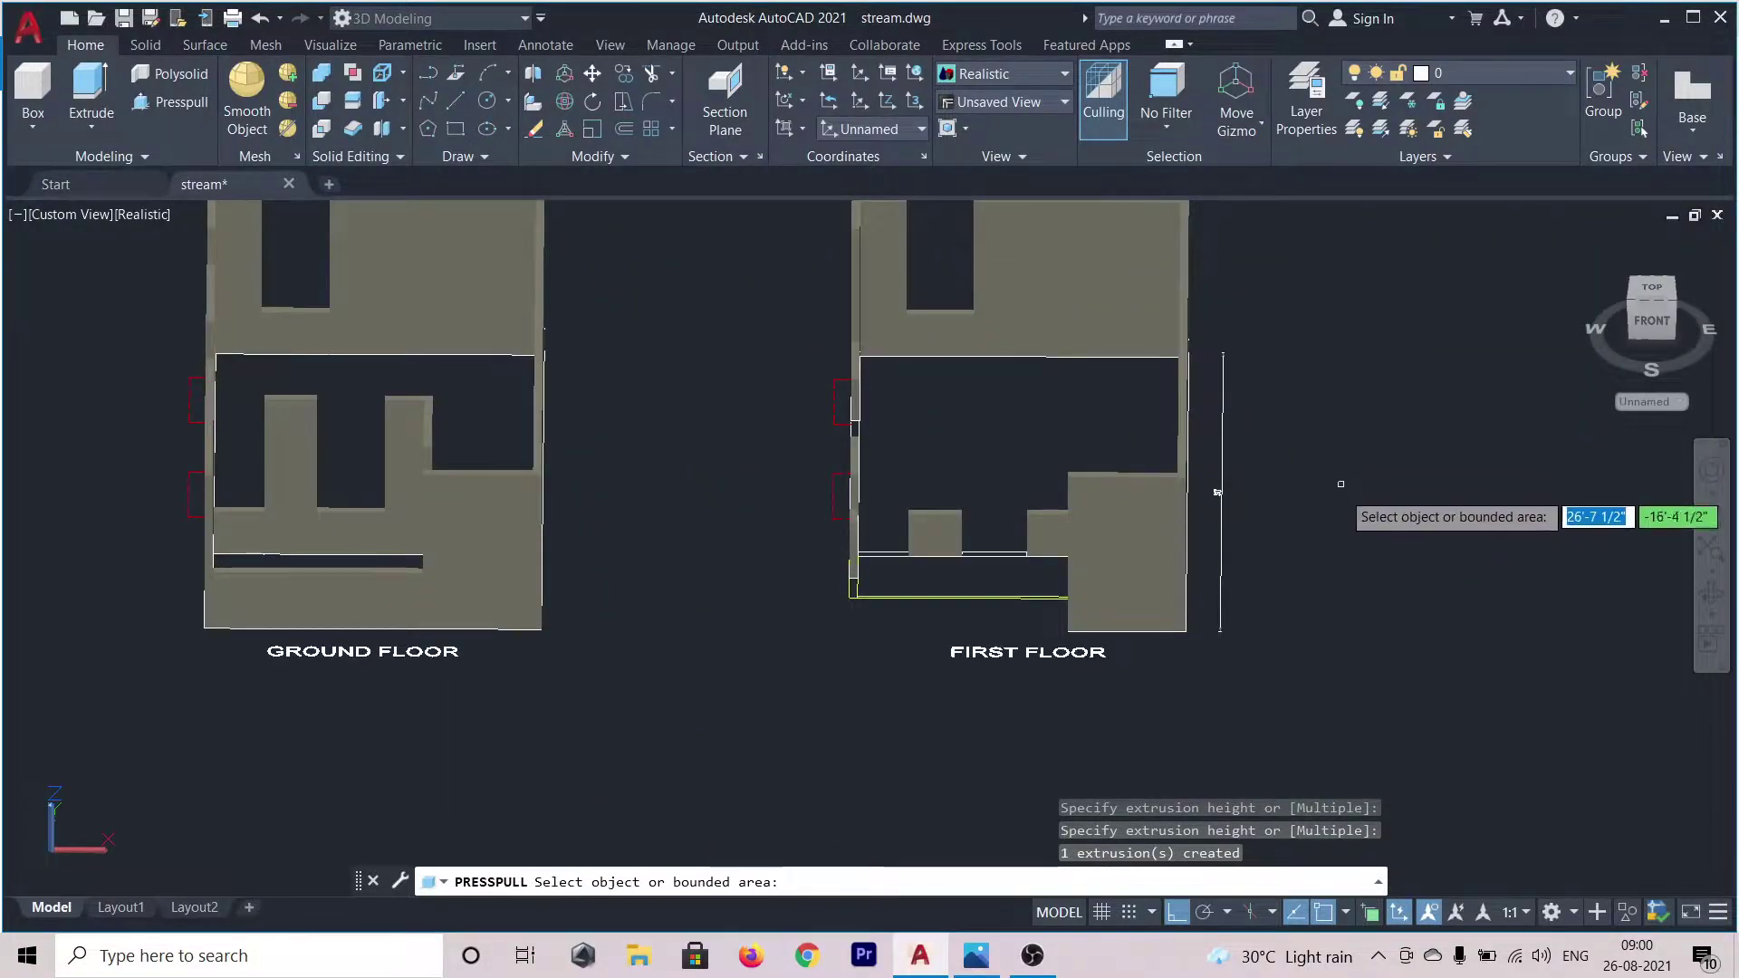
mouse_move(1339, 498)
middle_mouse_down("shift")
mouse_move(1383, 450)
mouse_move(1472, 439)
mouse_move(1675, 566)
middle_mouse_up("shift")
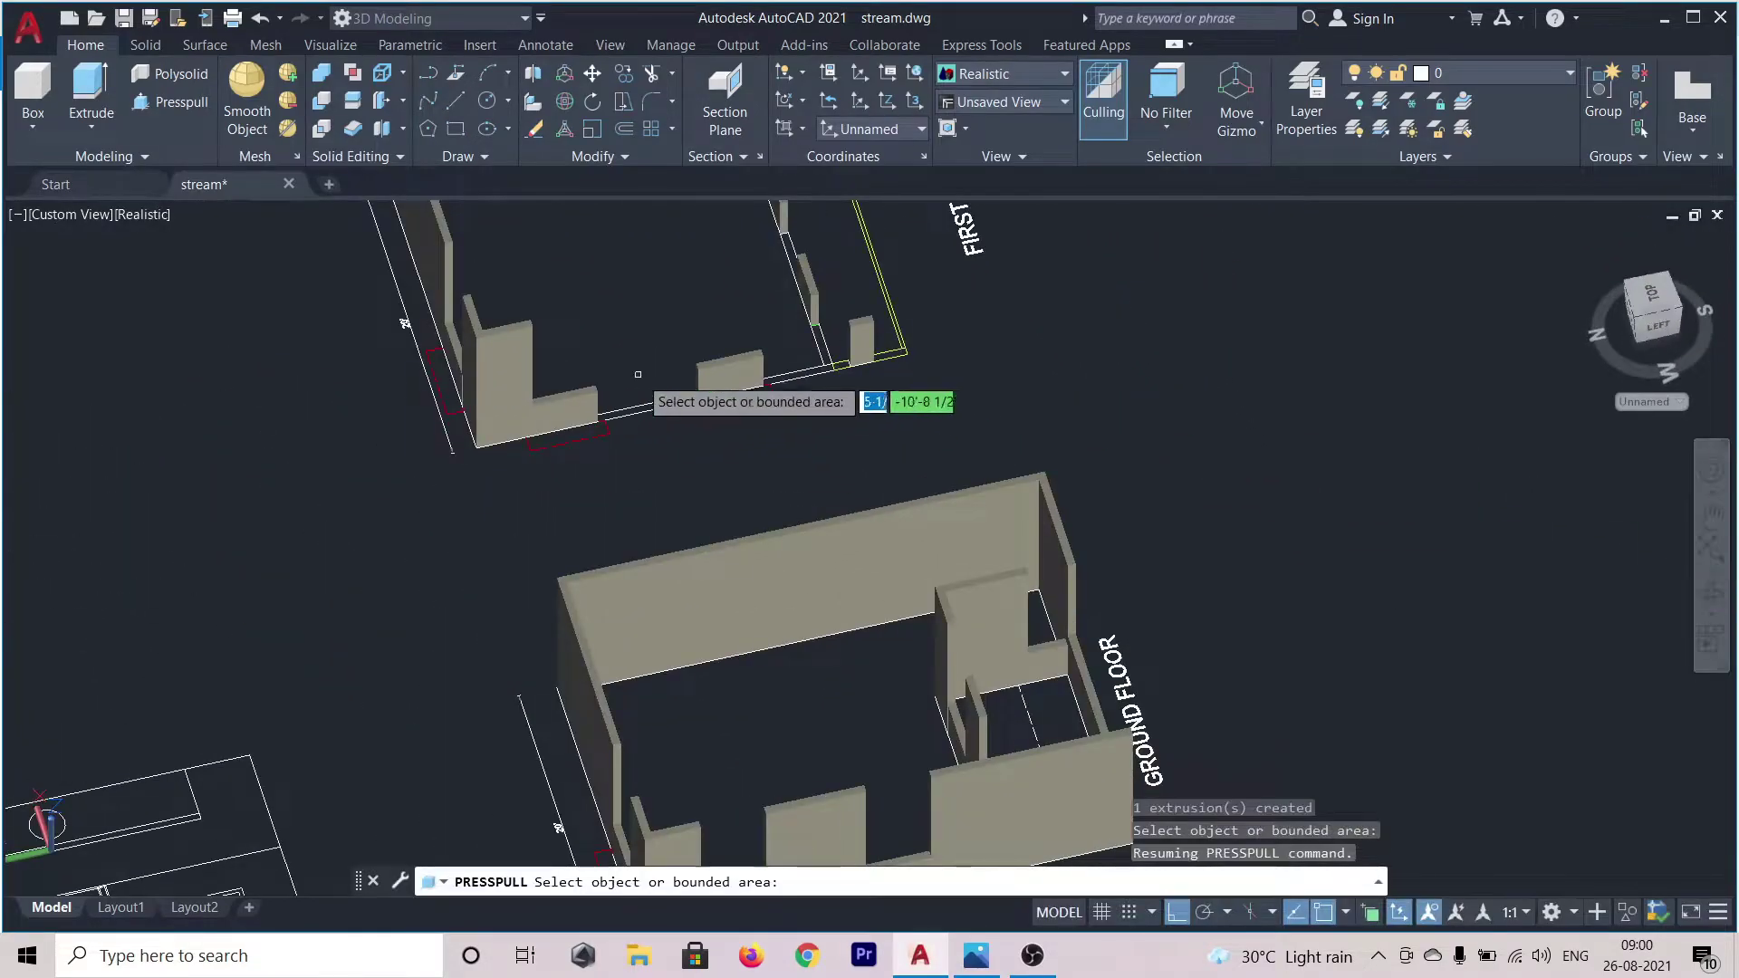
scroll(651, 398, "up", 5)
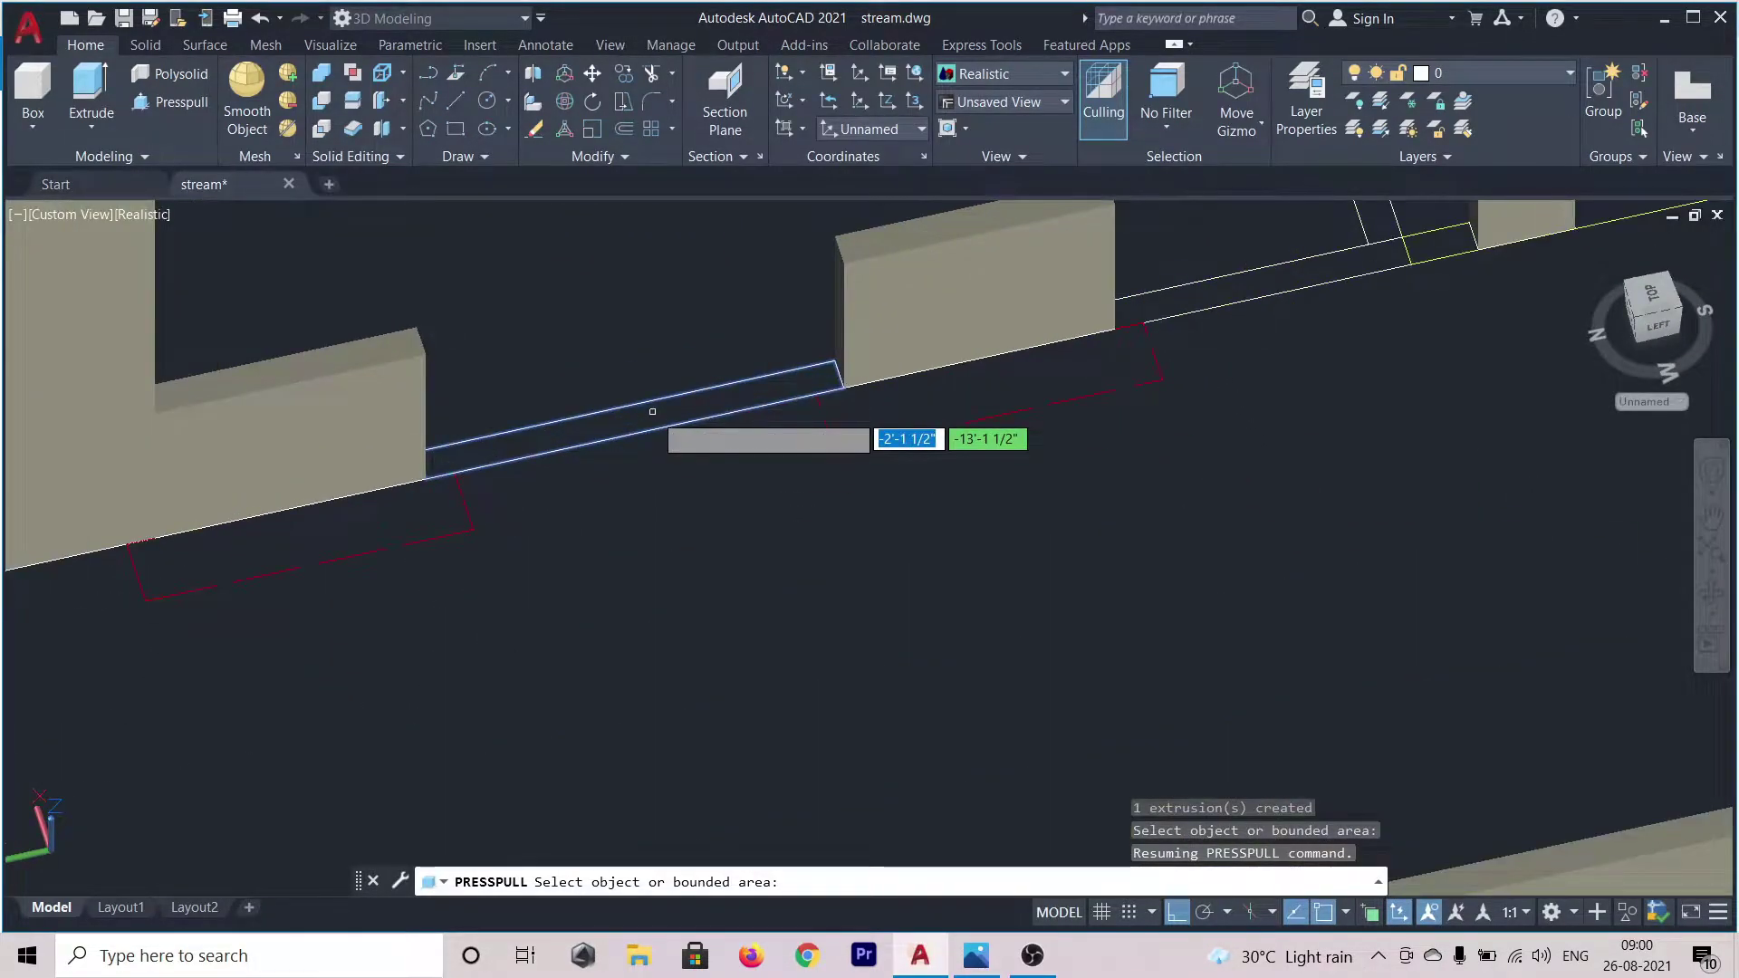
left_click(652, 411)
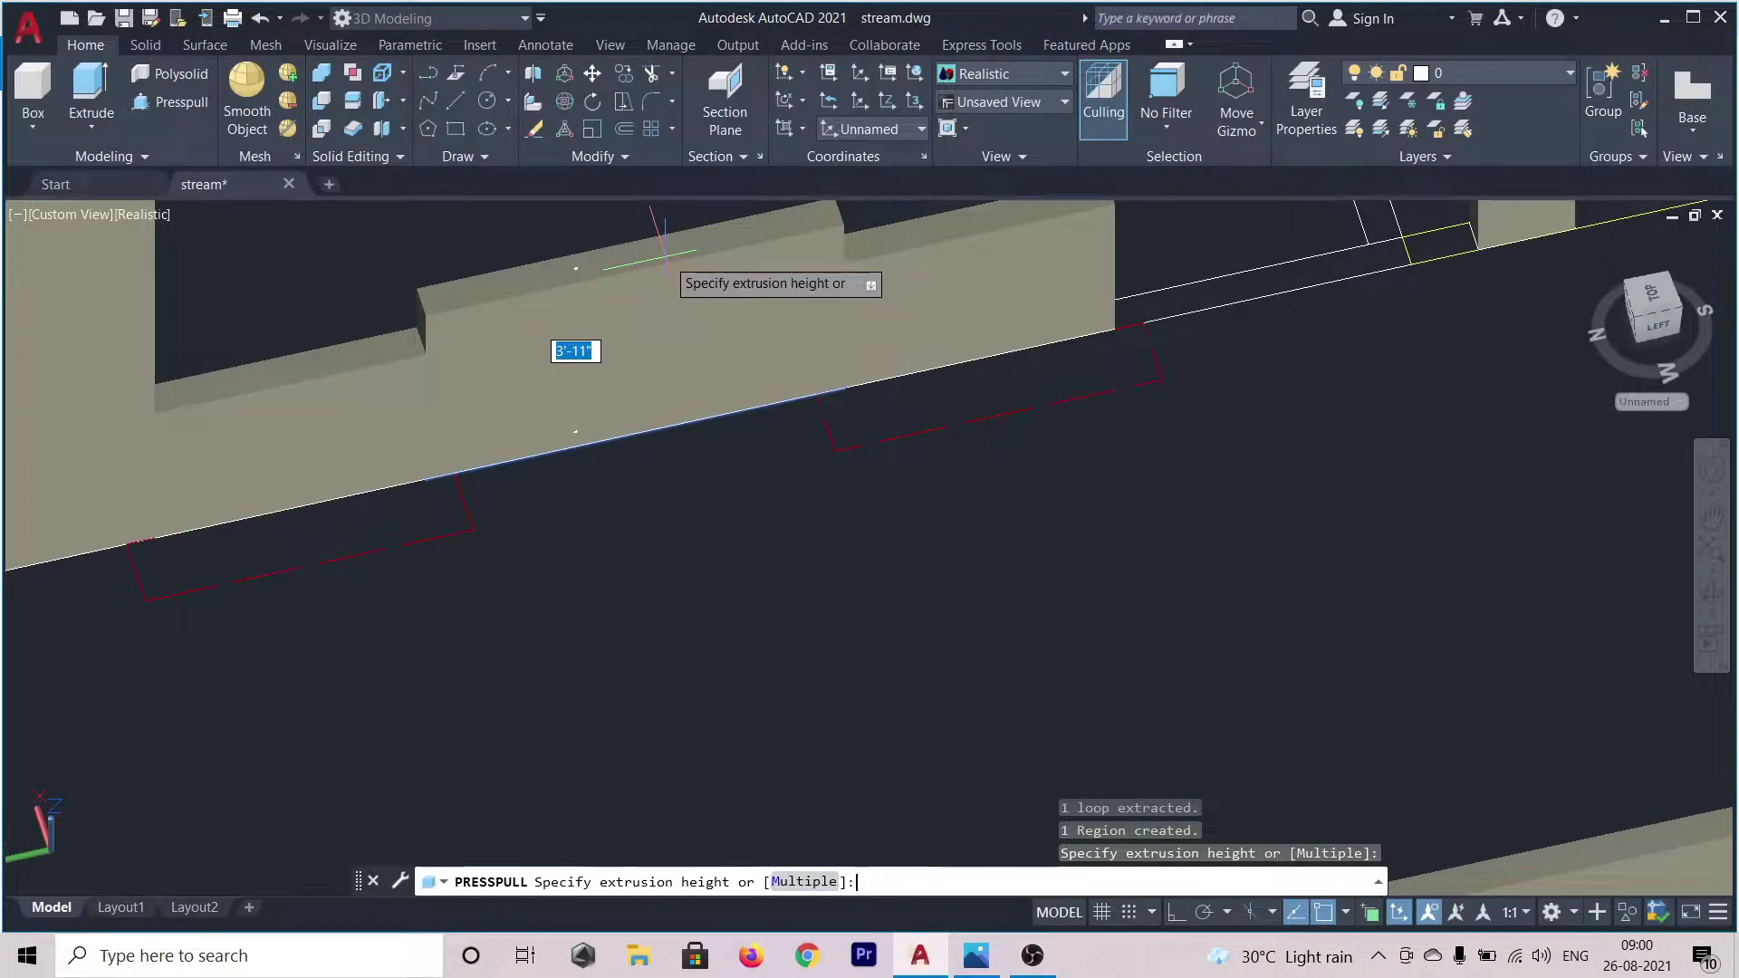
left_click(666, 246)
- Presspull the first floor side wall segment between the second window and the balcony to full wall height
scroll(711, 489, "down", 5)
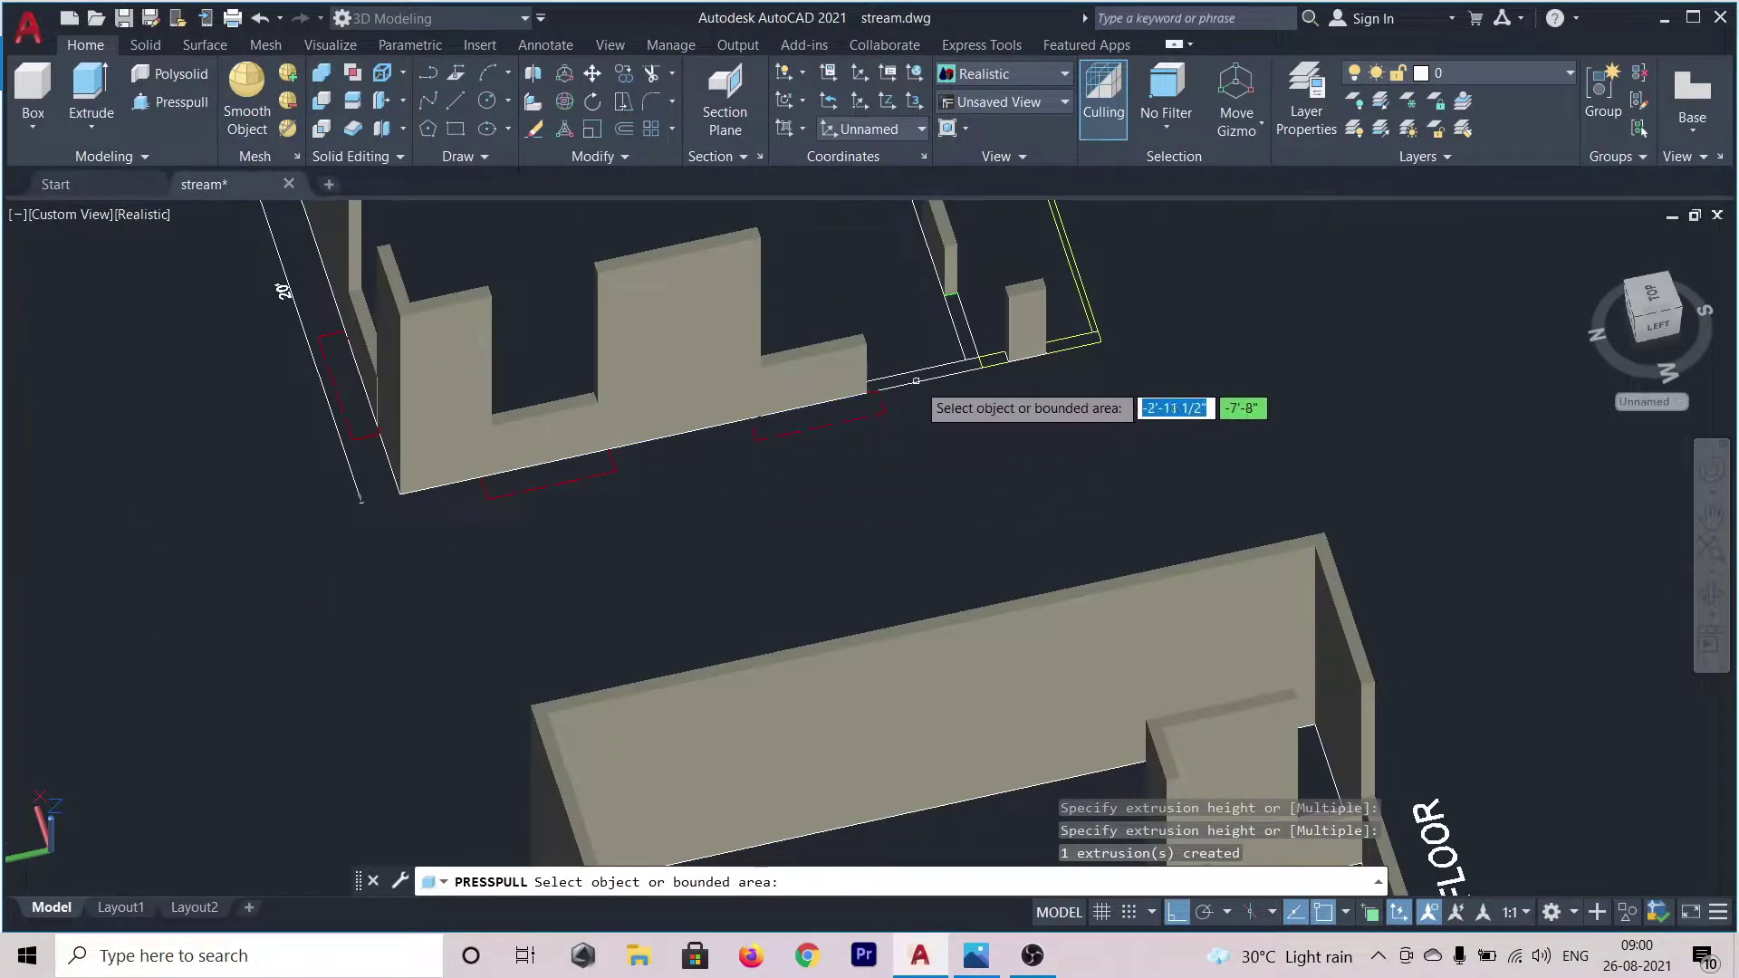
scroll(916, 380, "up", 5)
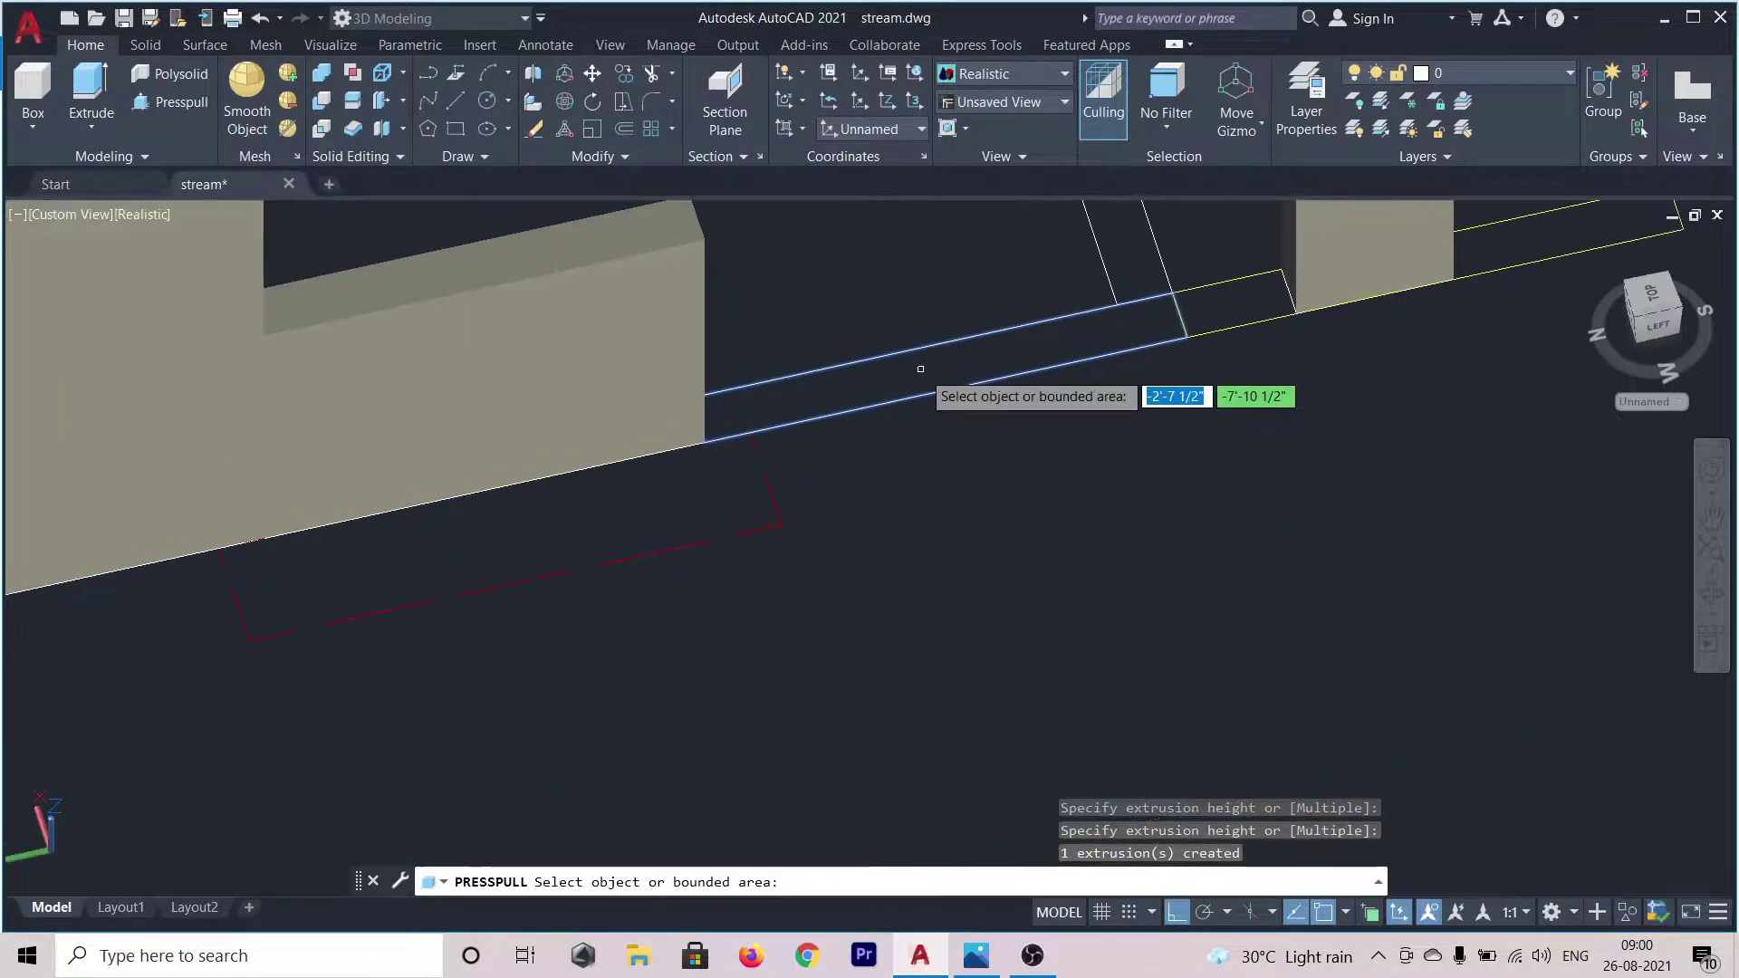
left_click(920, 367)
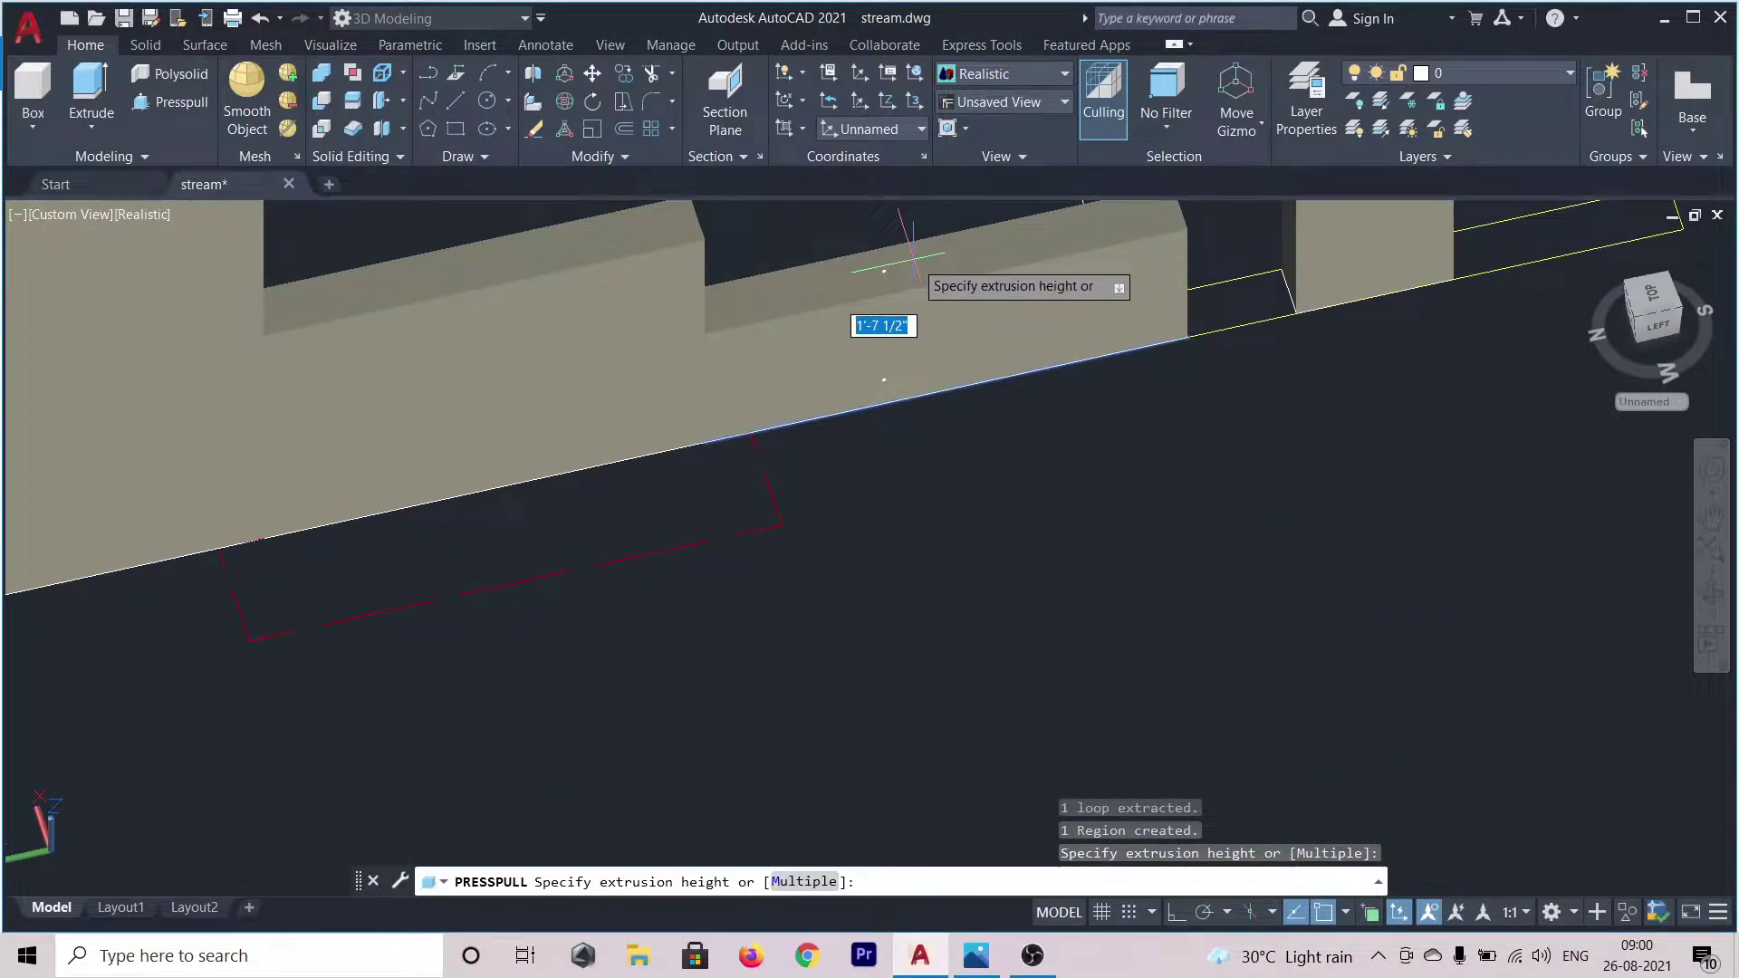
left_click(913, 263)
- Presspull the two balcony side wall segments on either side of the low segment to full wall height
scroll(901, 385, "down", 5)
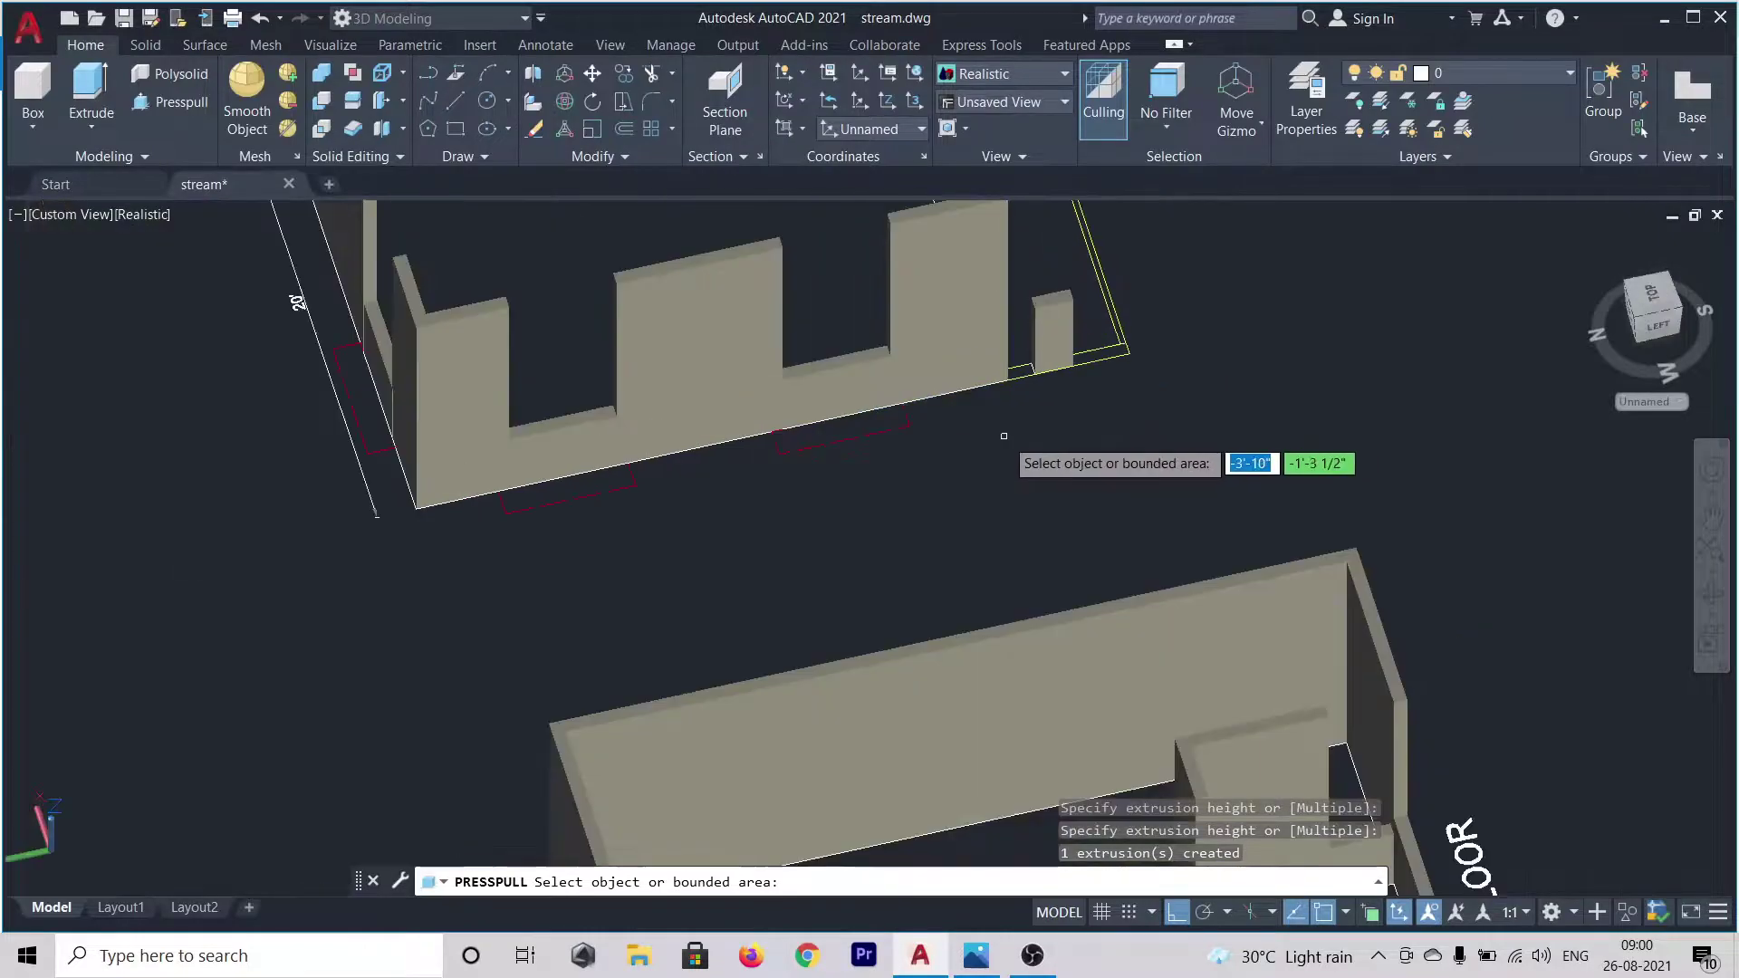
scroll(1092, 355, "up", 2)
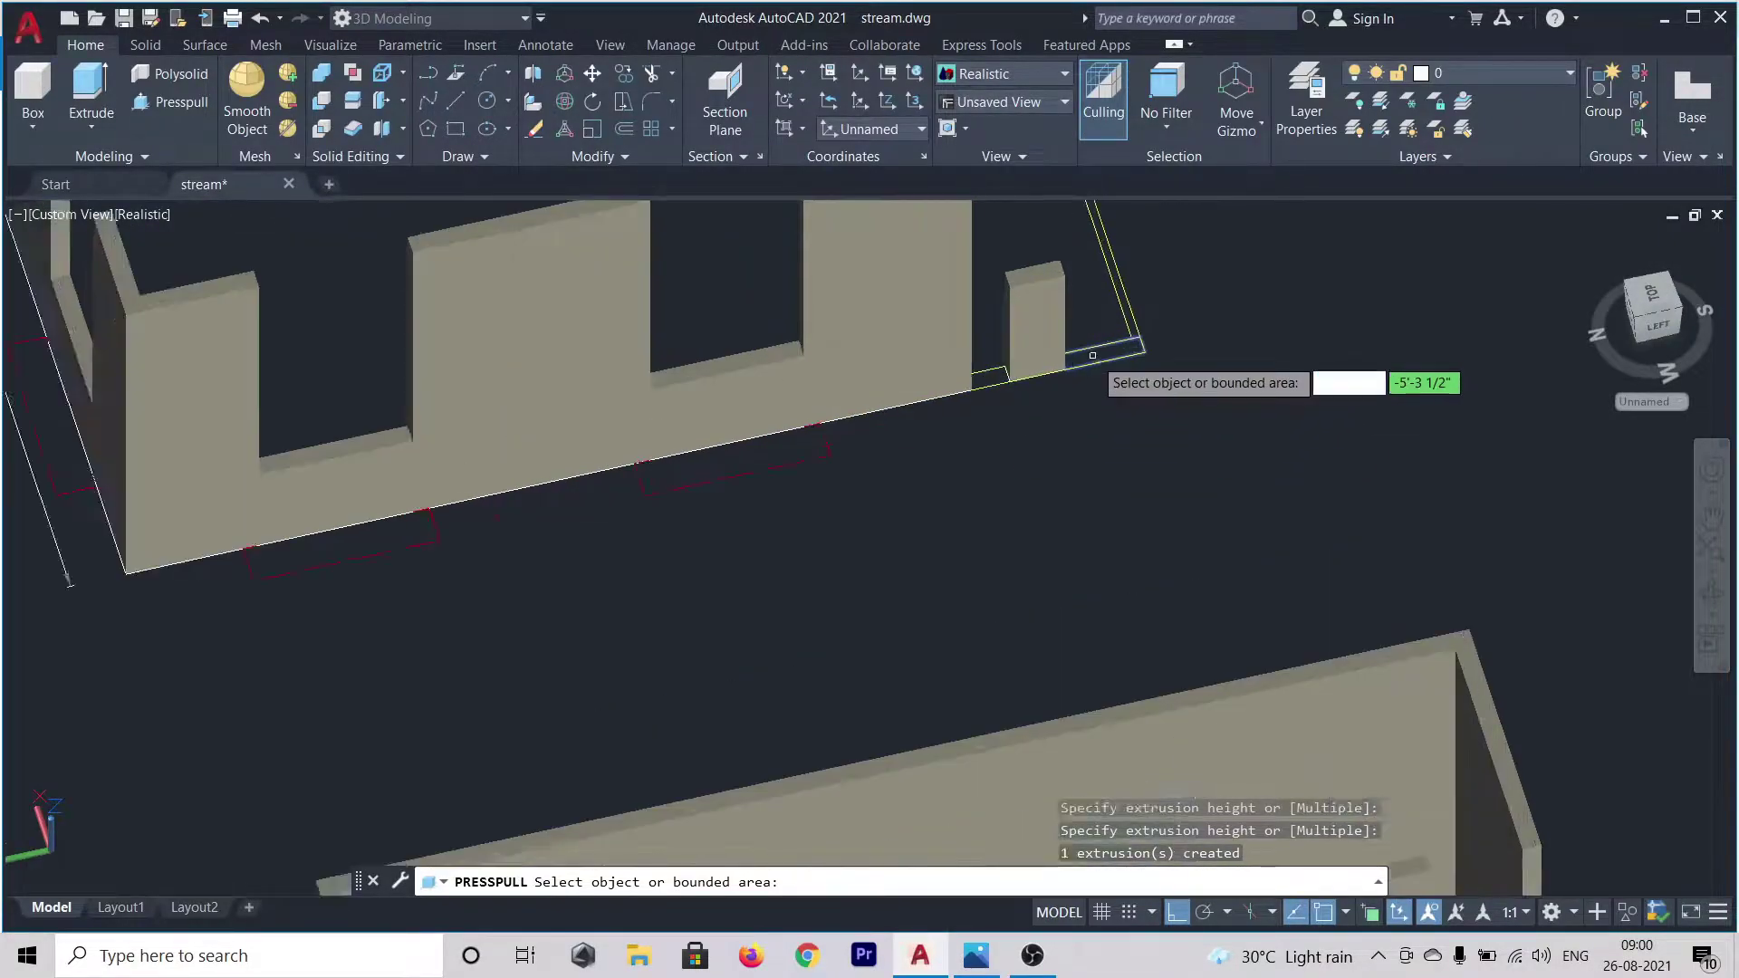
scroll(1092, 355, "up", 2)
left_click(1091, 357)
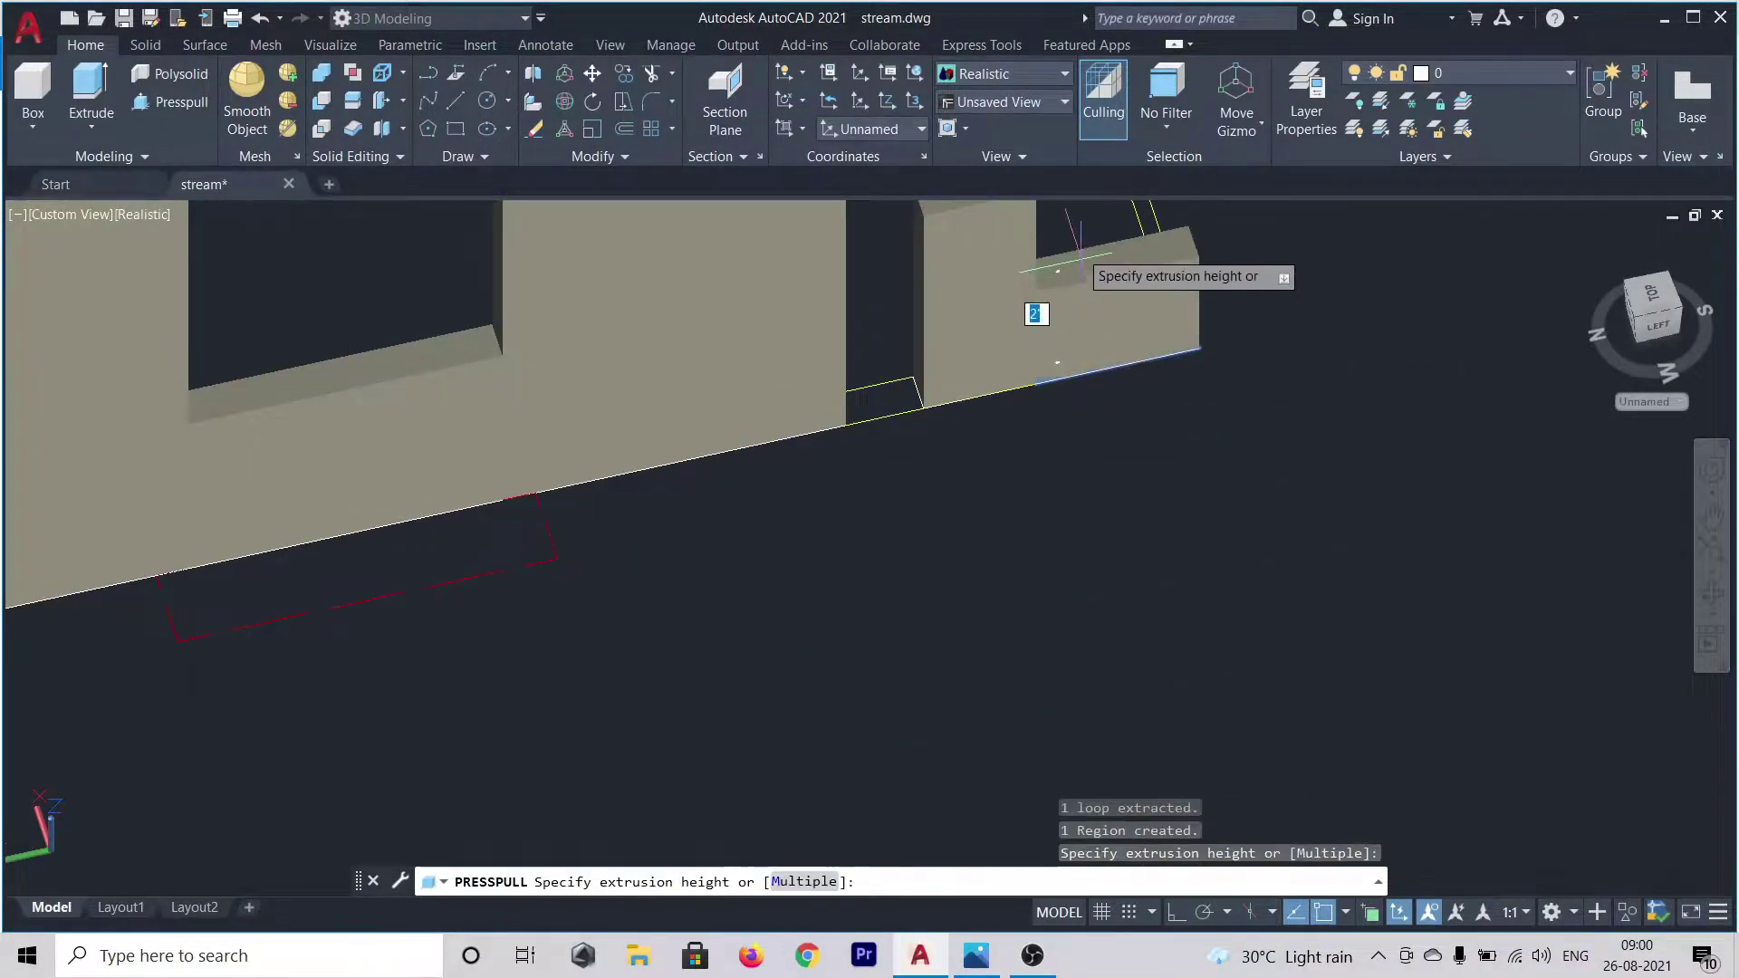
left_click(1076, 246)
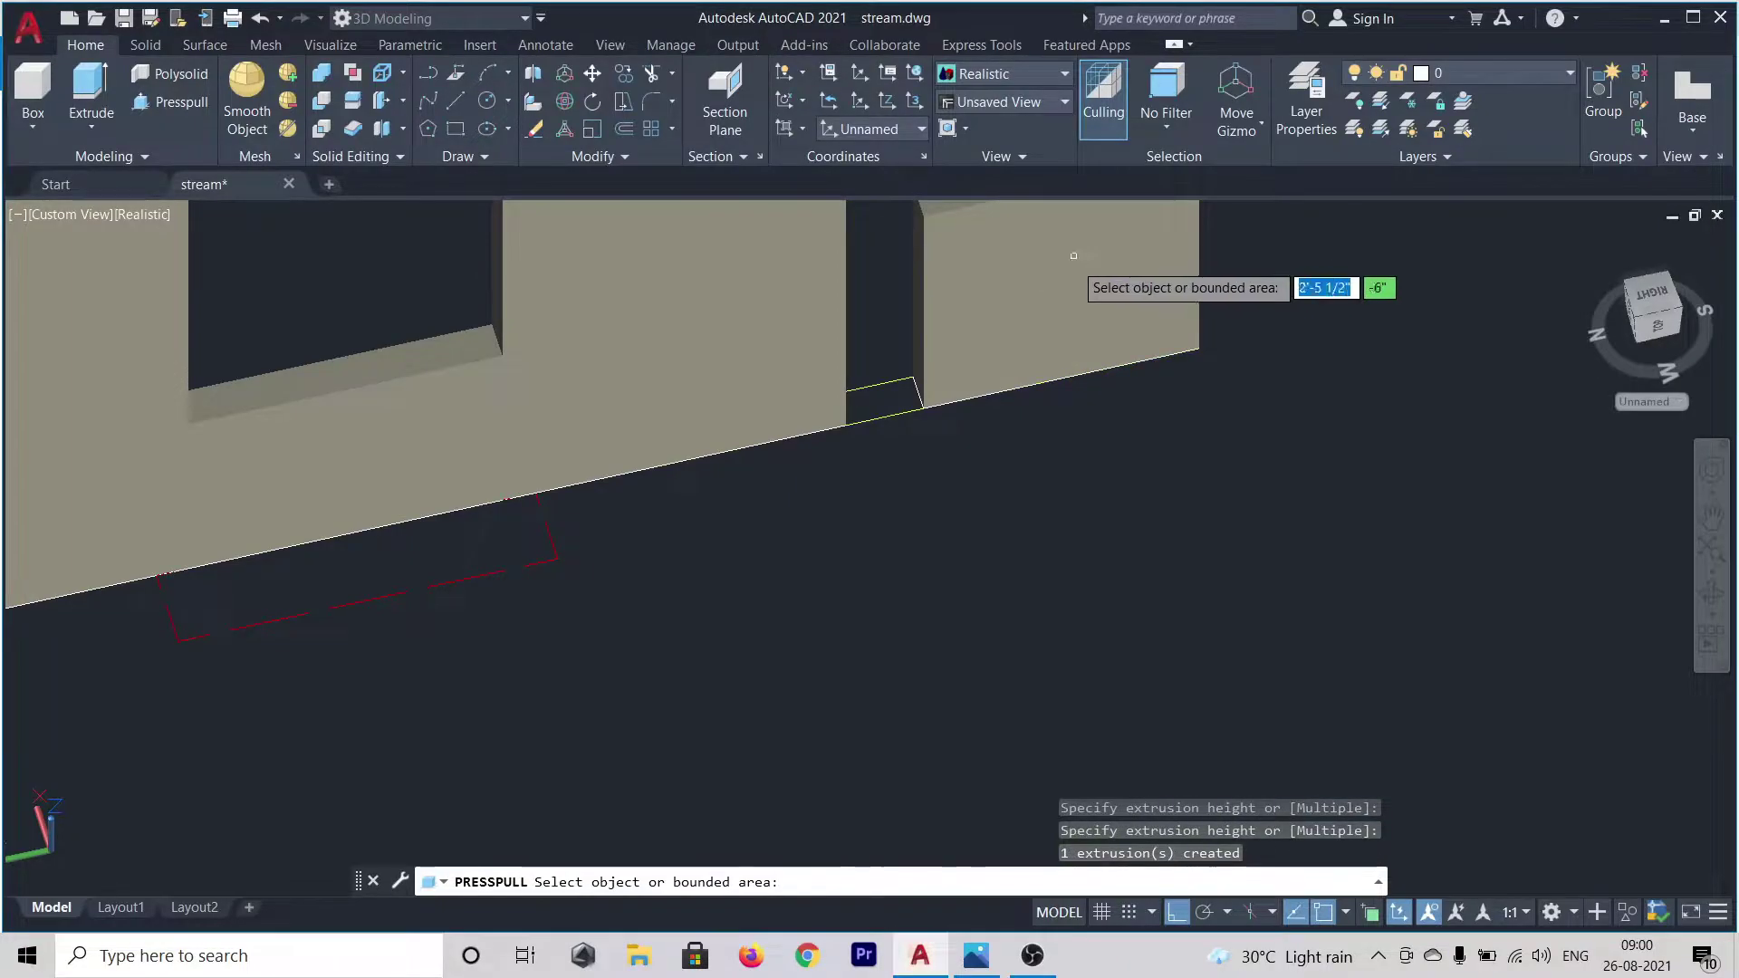
left_click(875, 402)
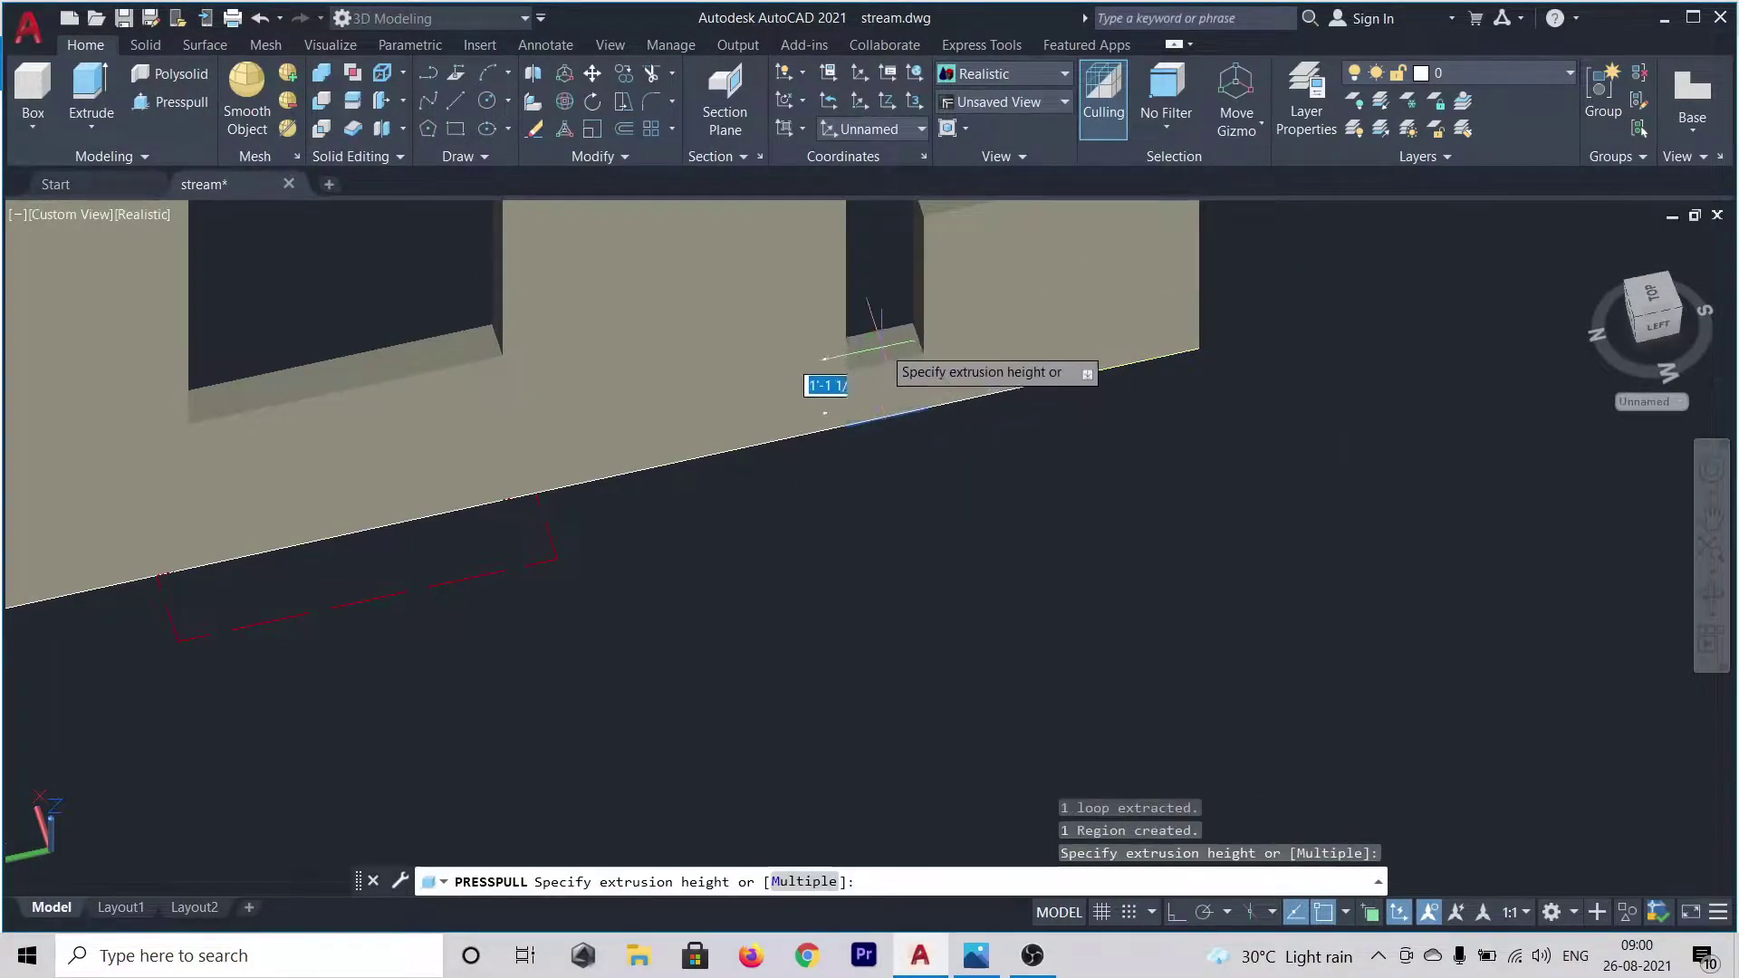
left_click(824, 413)
scroll(956, 570, "down", 4)
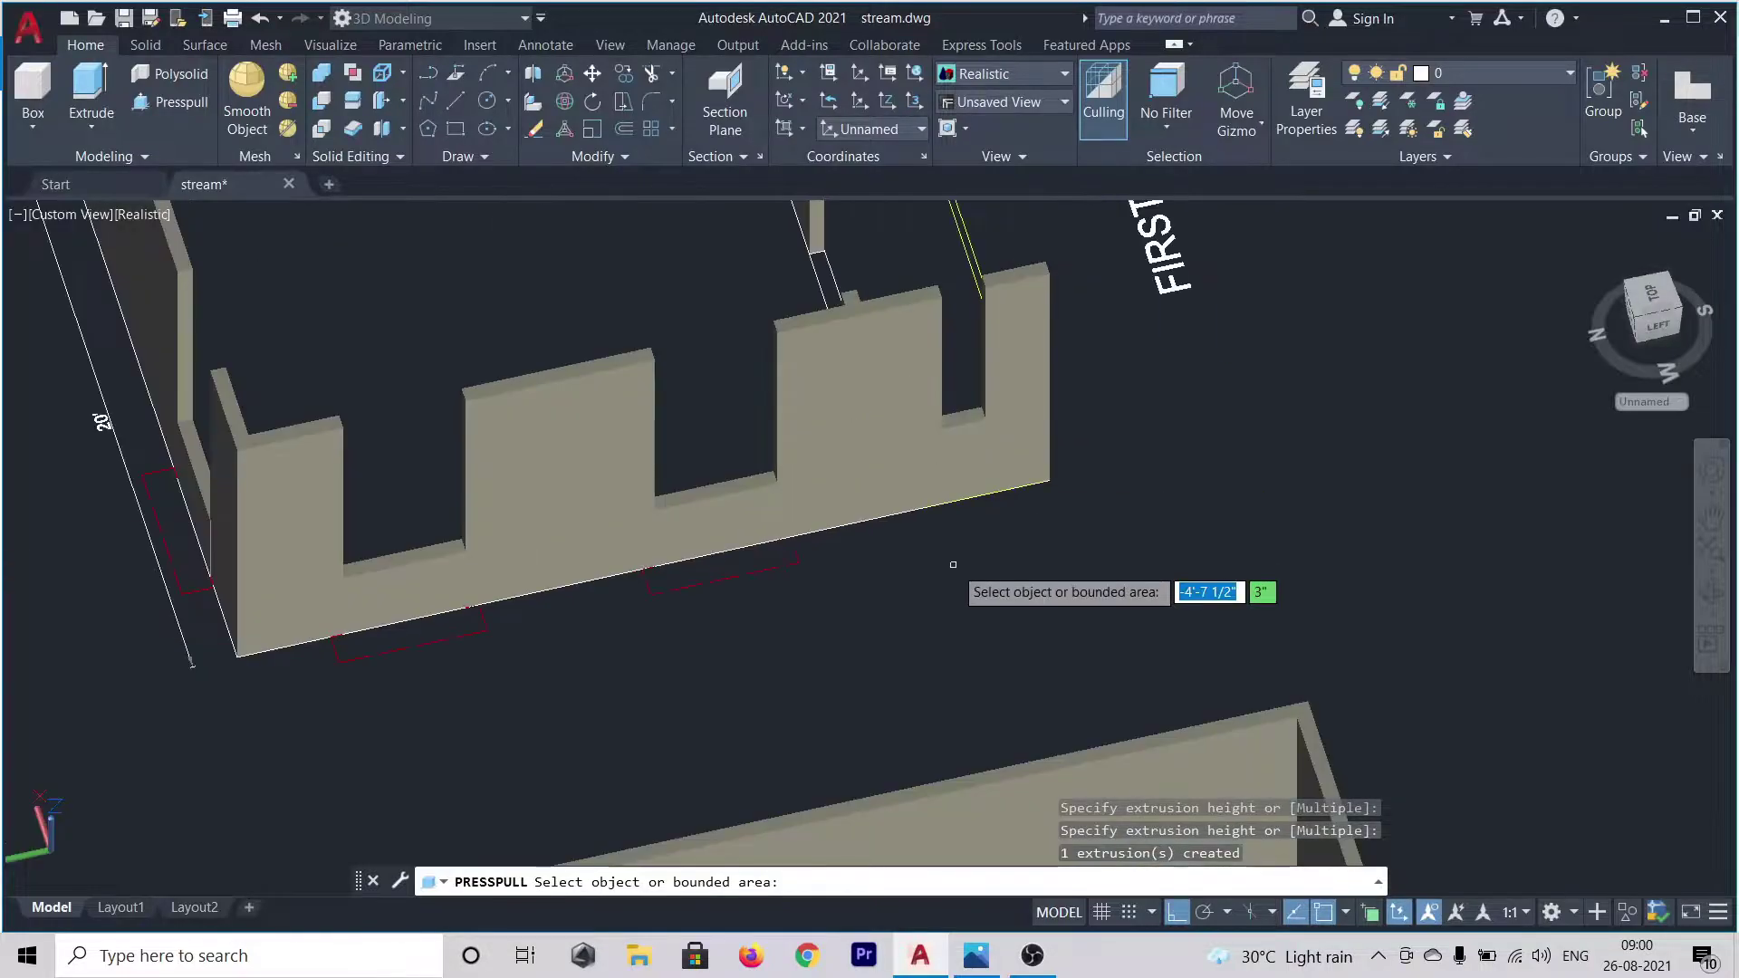
- Presspull the balcony inner wall's segments beside the side wall and between the two low segments to full wall height
middle_click_drag(1130, 523, 789, 497, "shift")
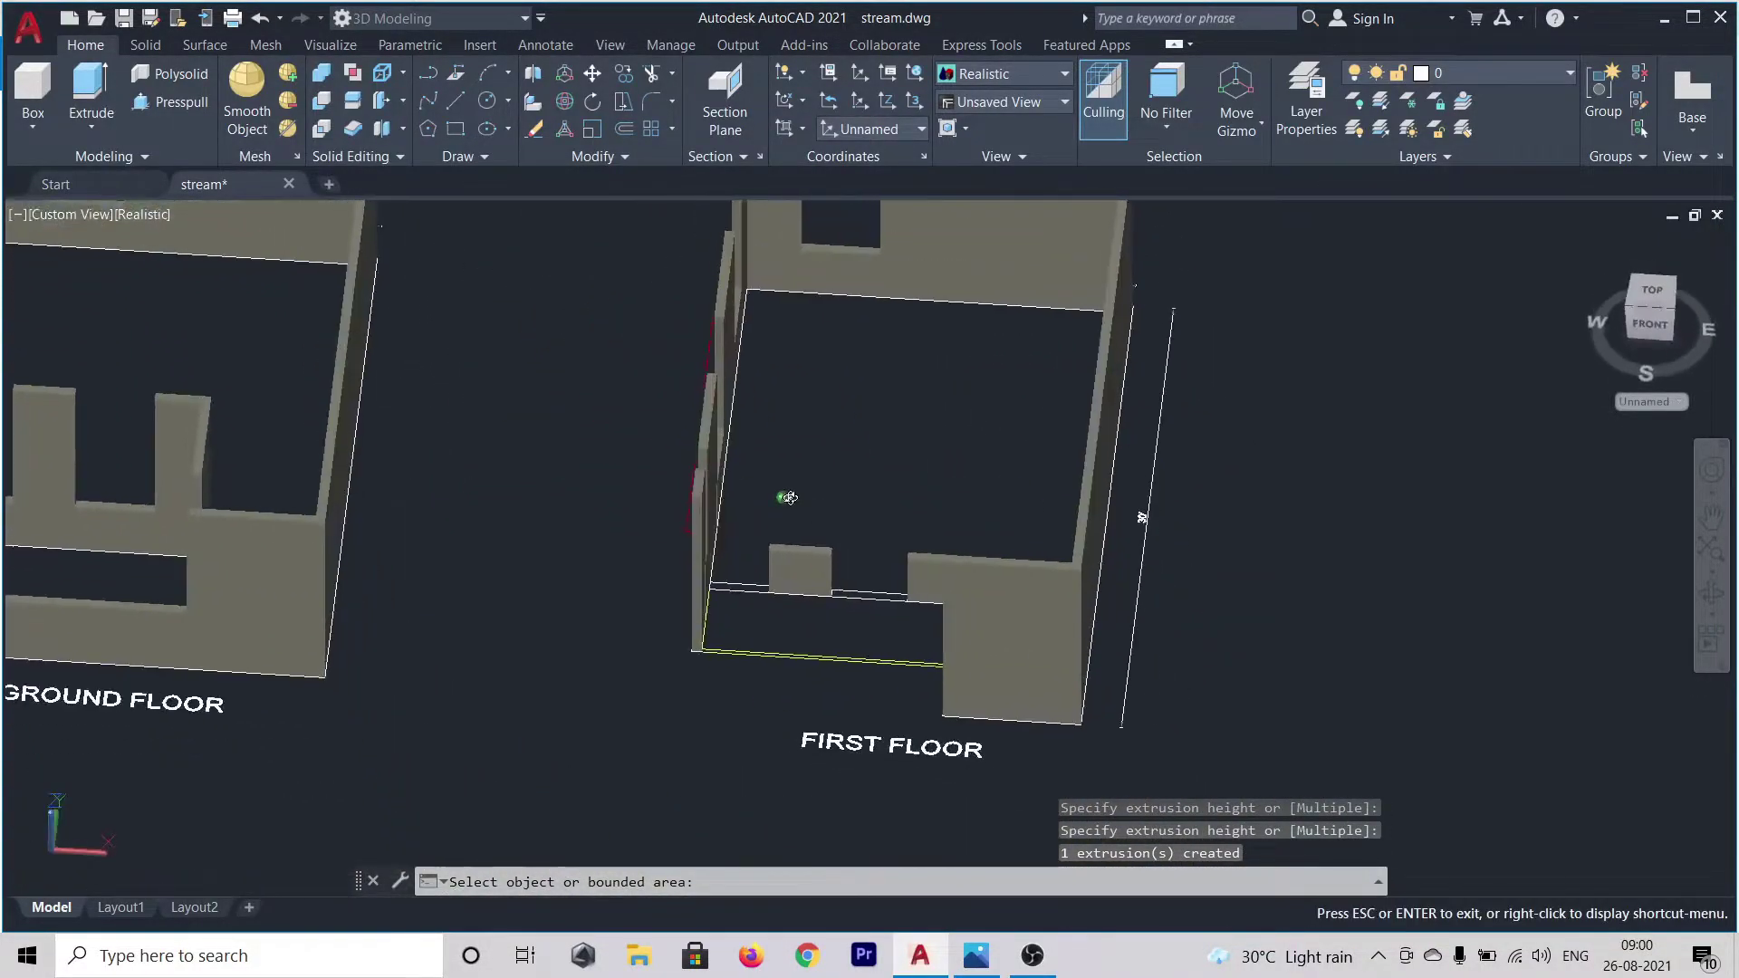
scroll(729, 605, "up", 5)
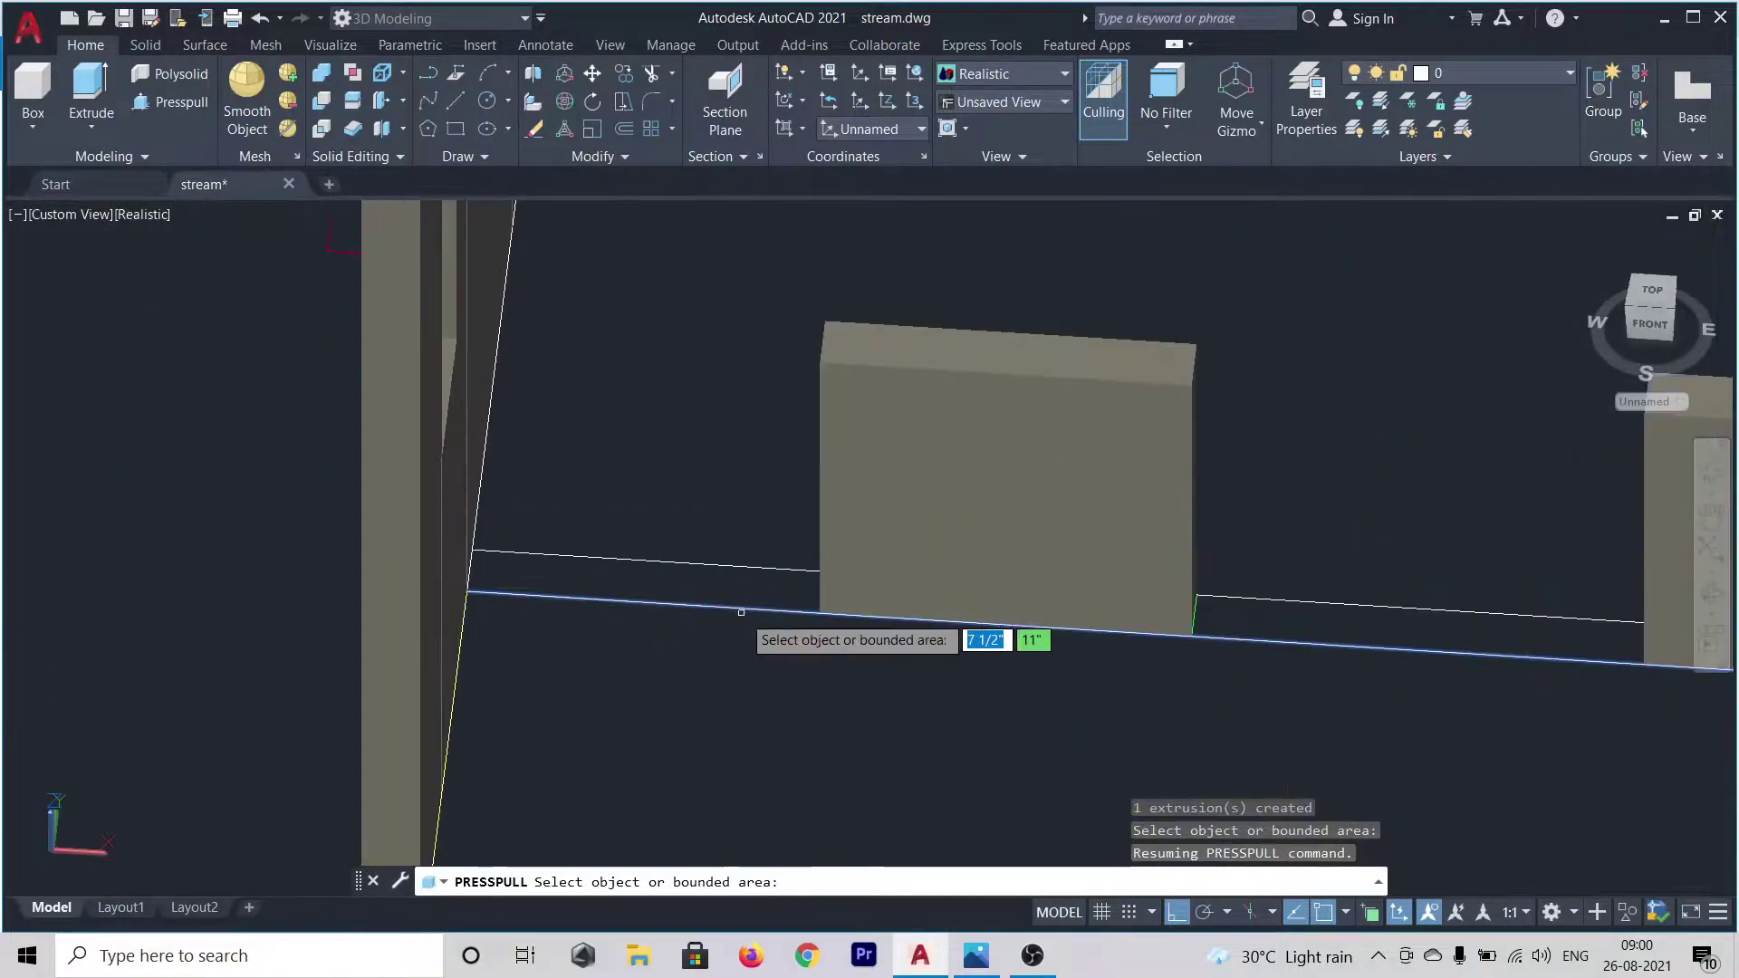
left_click(721, 594)
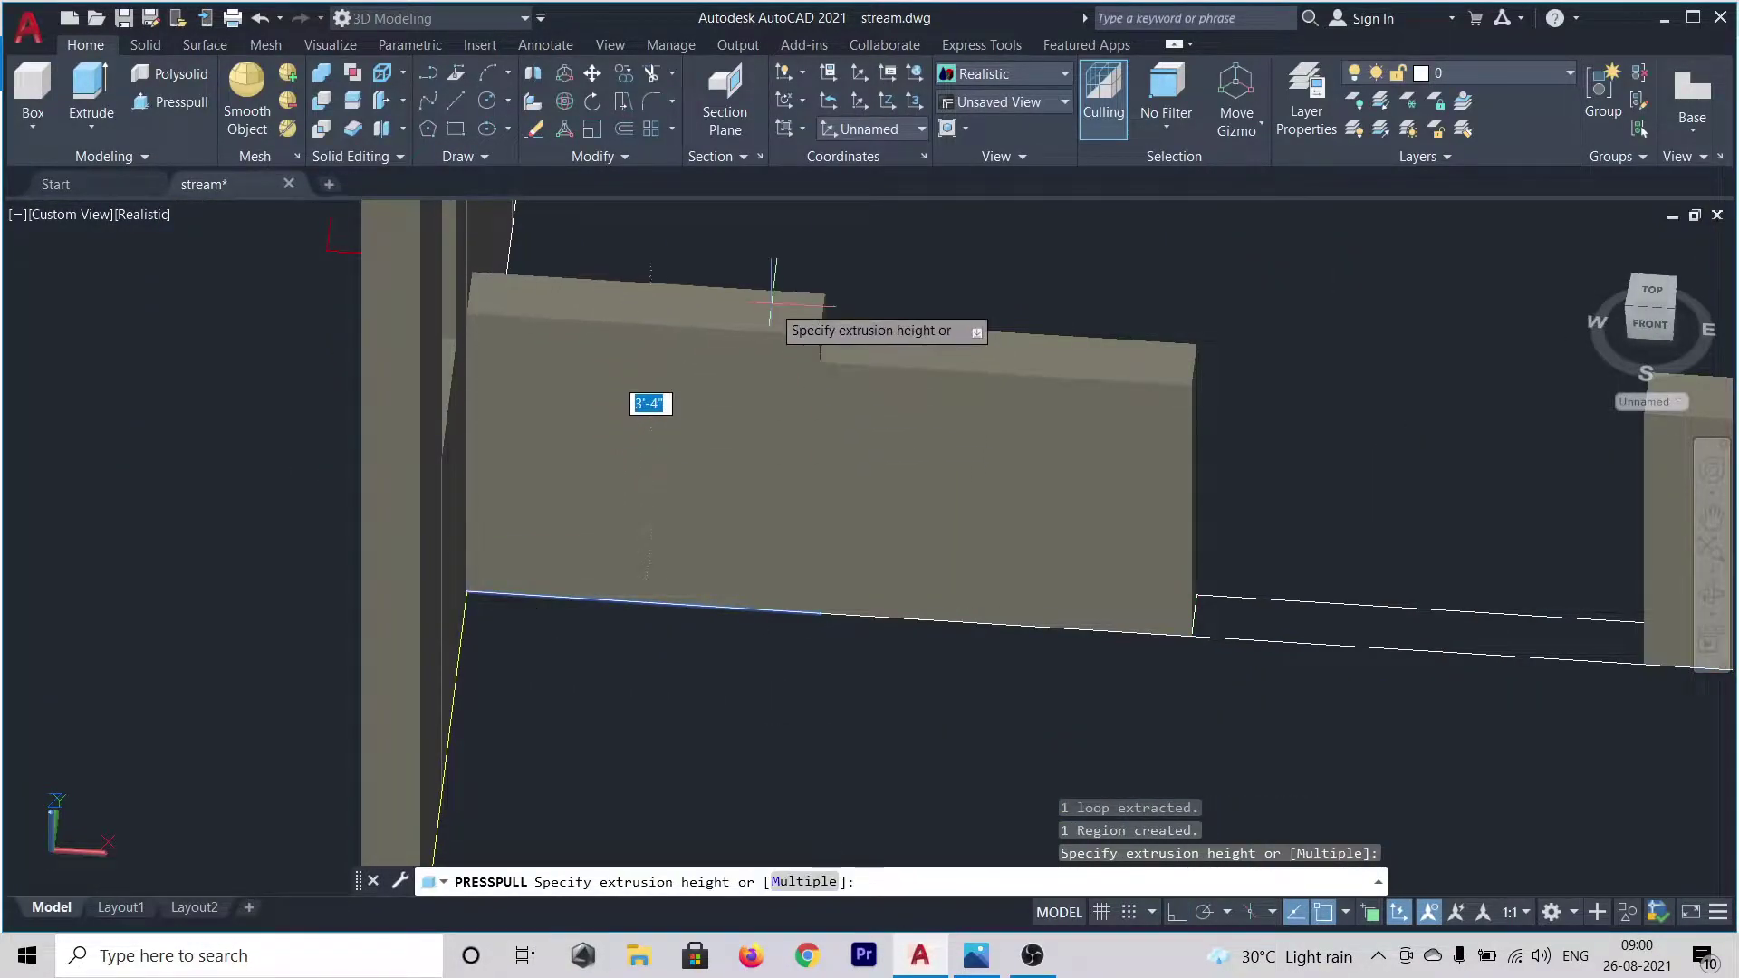
left_click(772, 290)
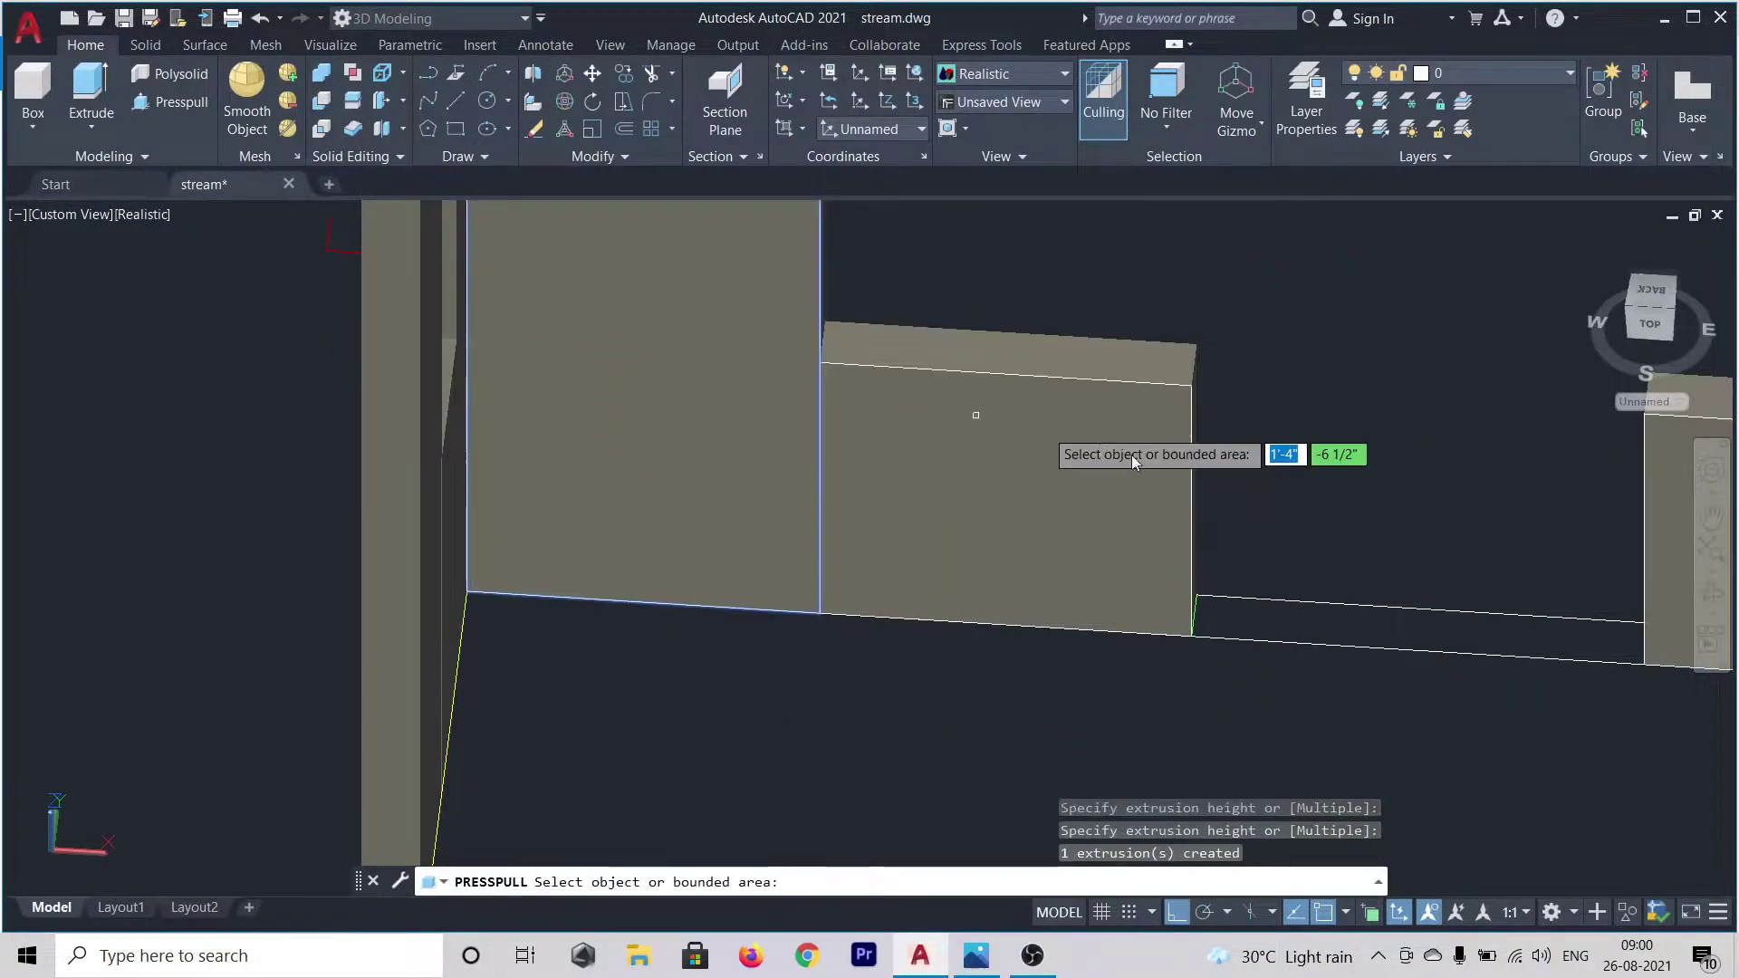
left_click(1381, 629)
left_click(1404, 363)
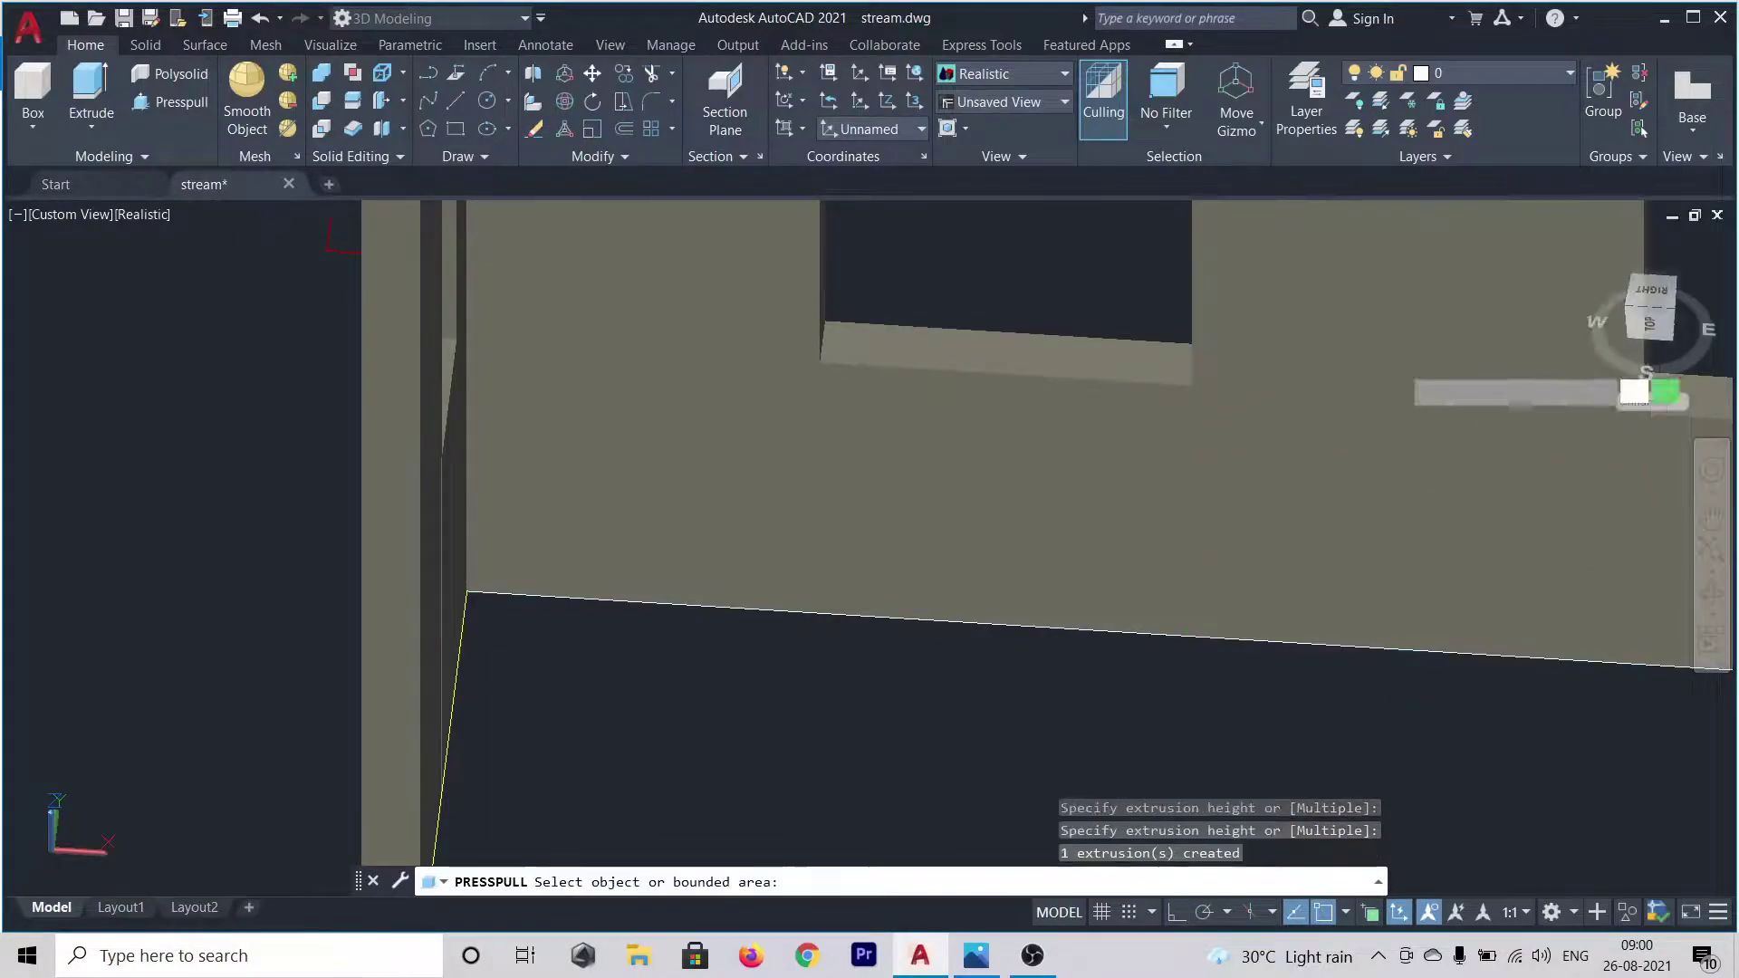
scroll(1216, 536, "down", 5)
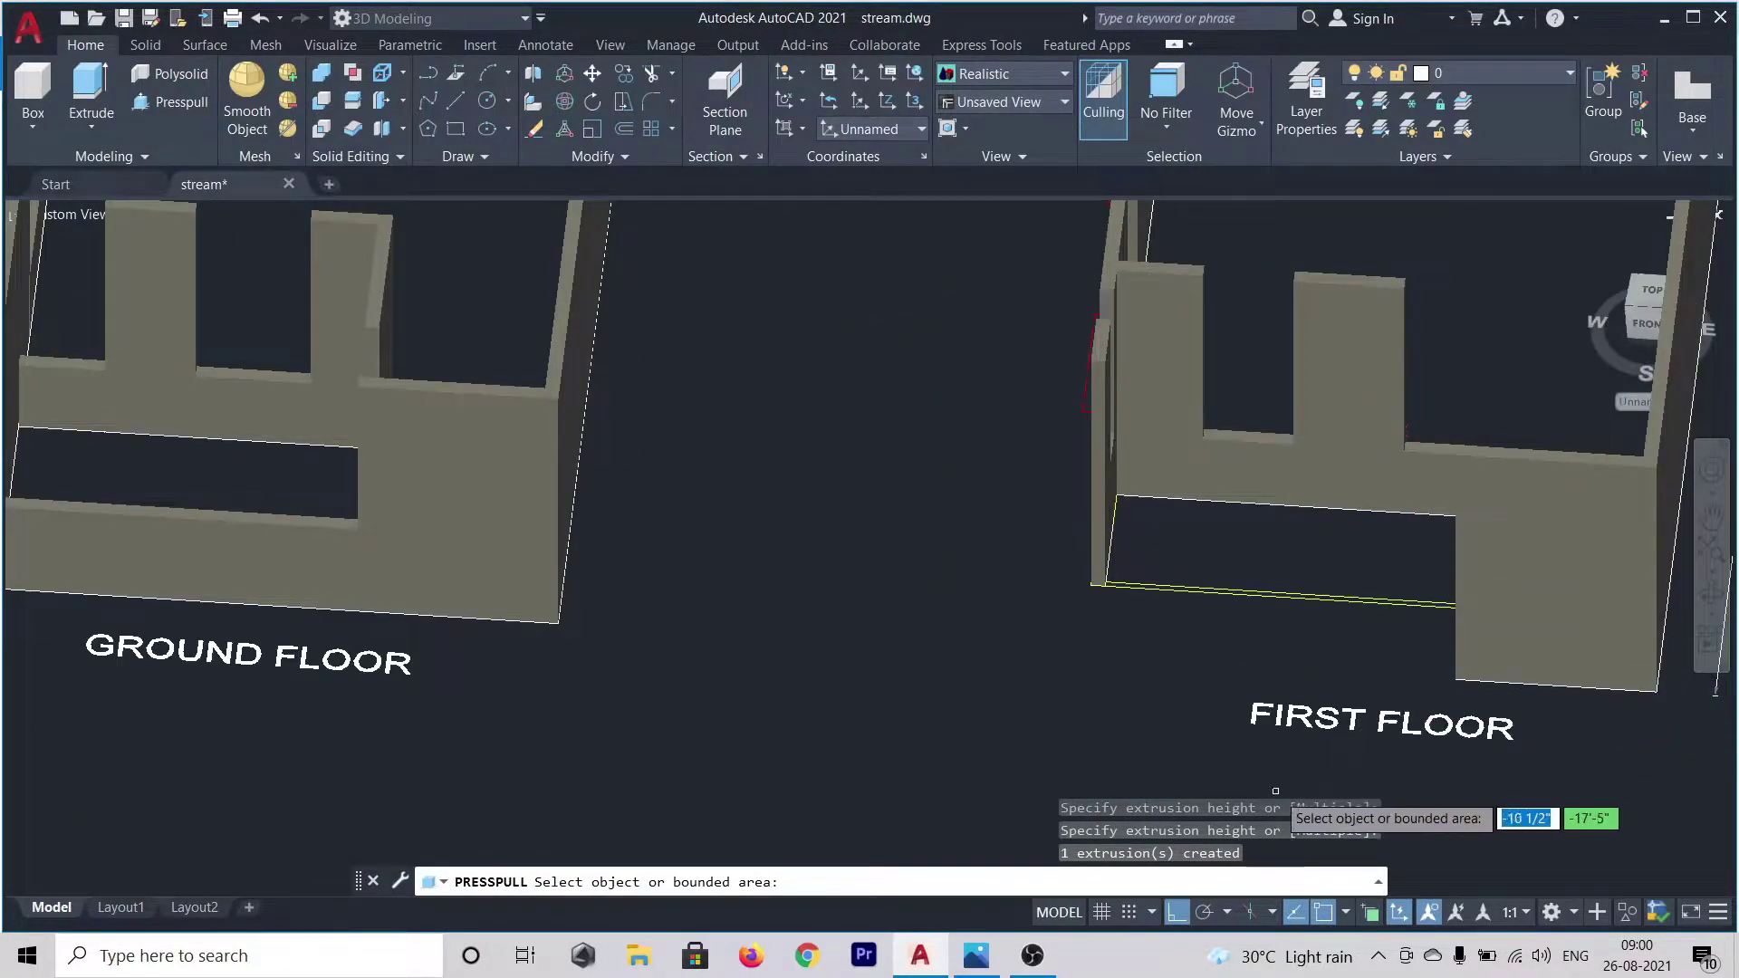
- Presspull the remaining first floor balcony wall segment, between the balcony's inner wall and the front corner wall, to full wall height
middle_click_drag(1066, 688, 1269, 621, "shift")
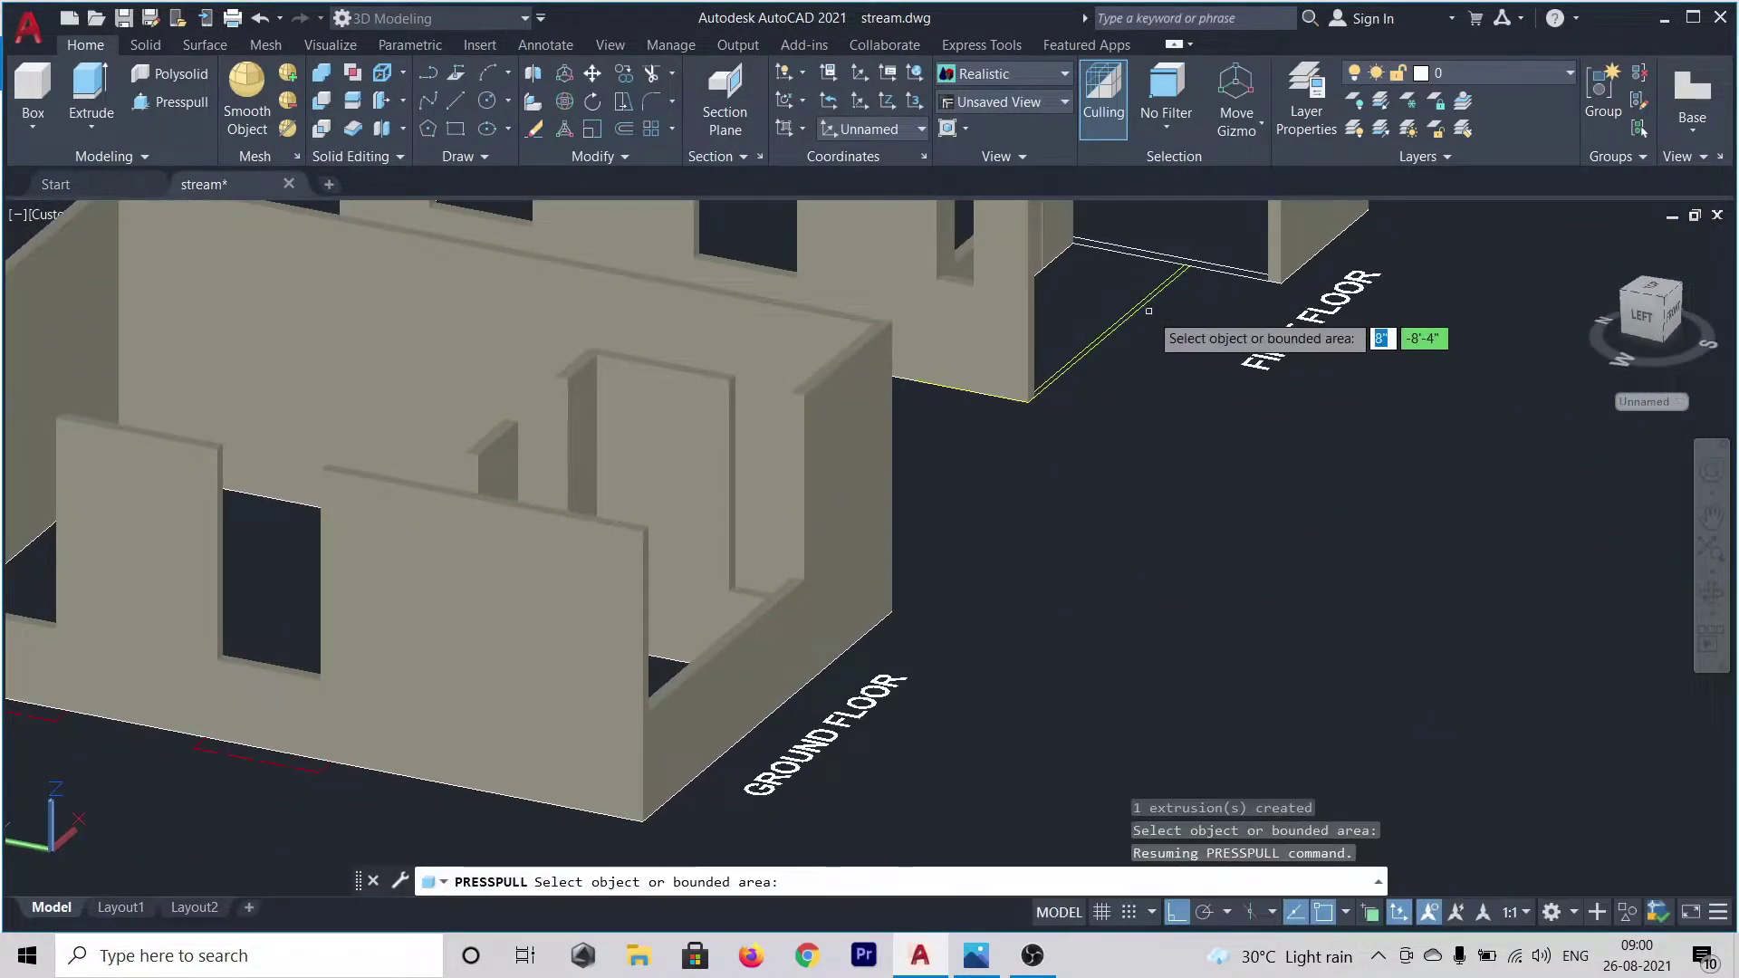
middle_click_drag(1099, 272, 1118, 576)
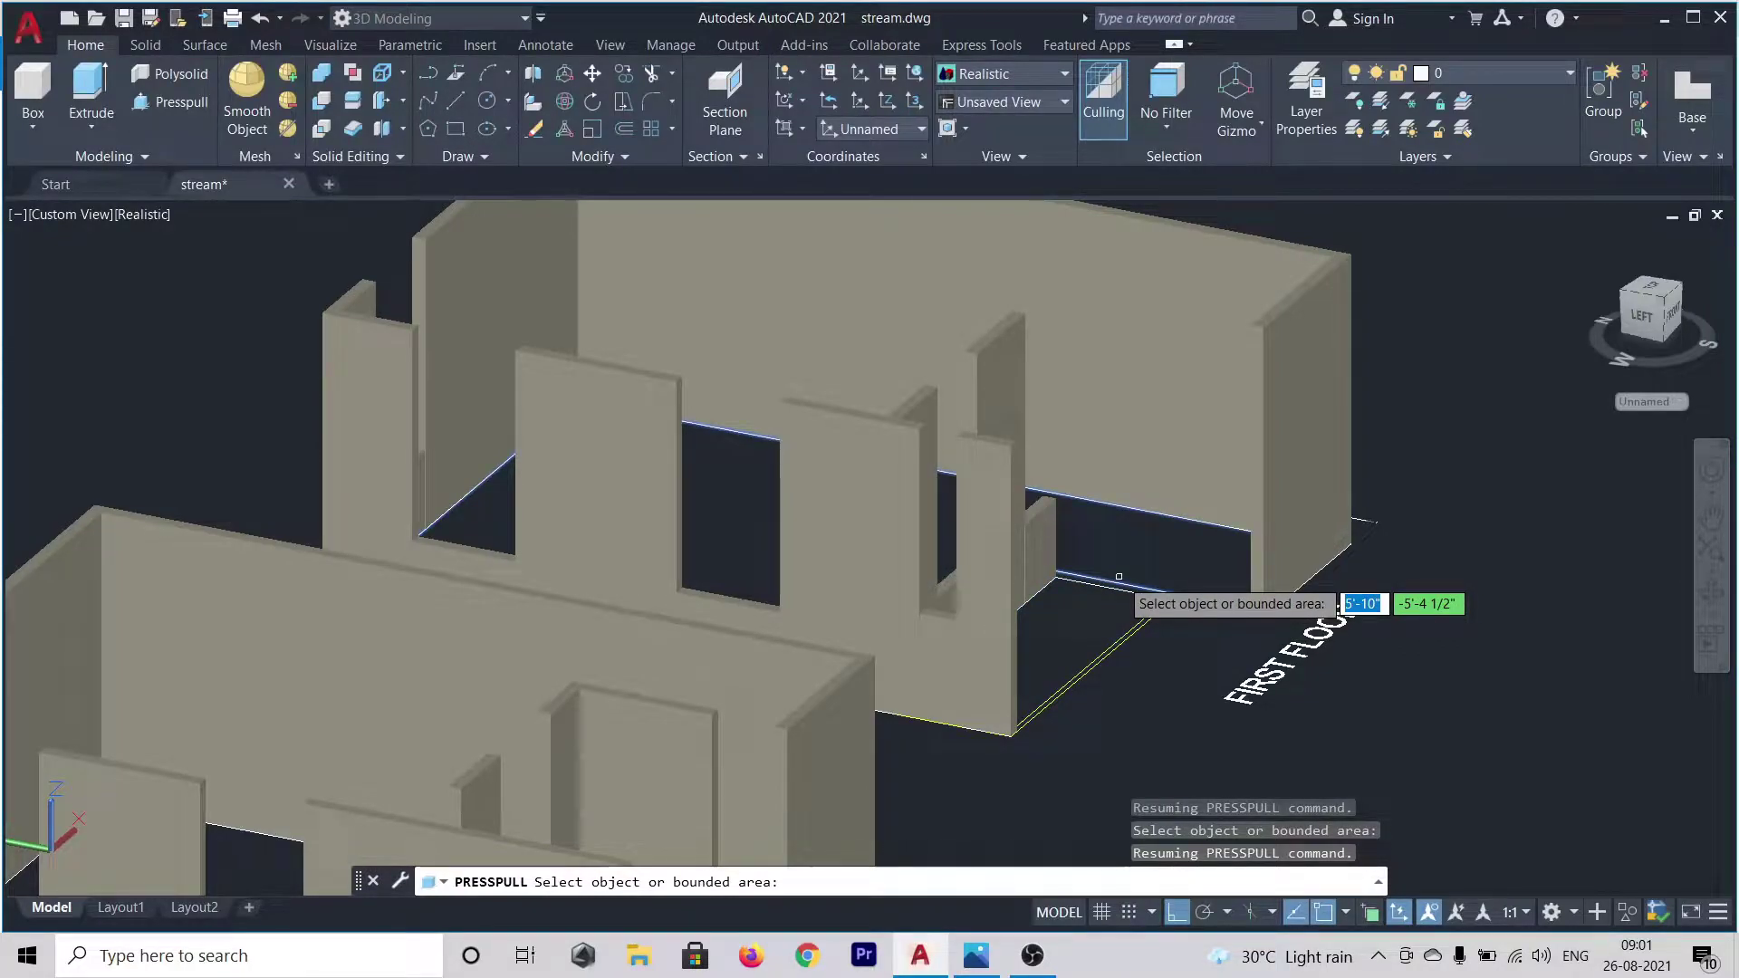
scroll(1119, 576, "up", 3)
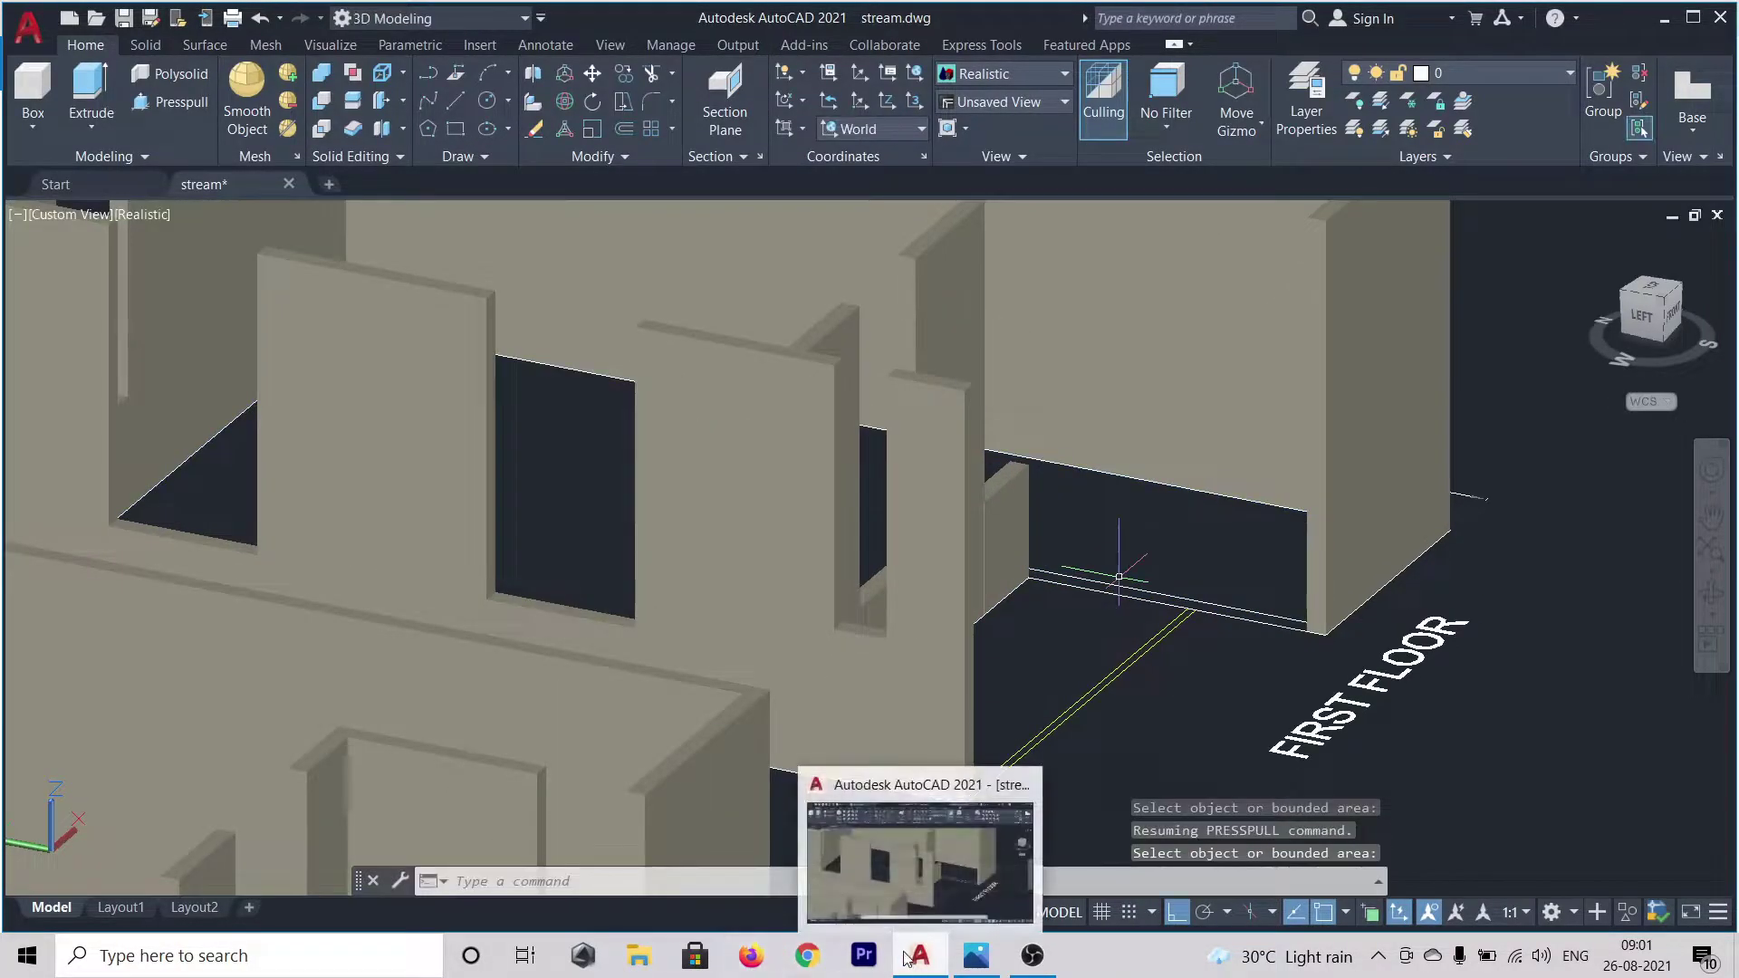
scroll(1172, 589, "up", 3)
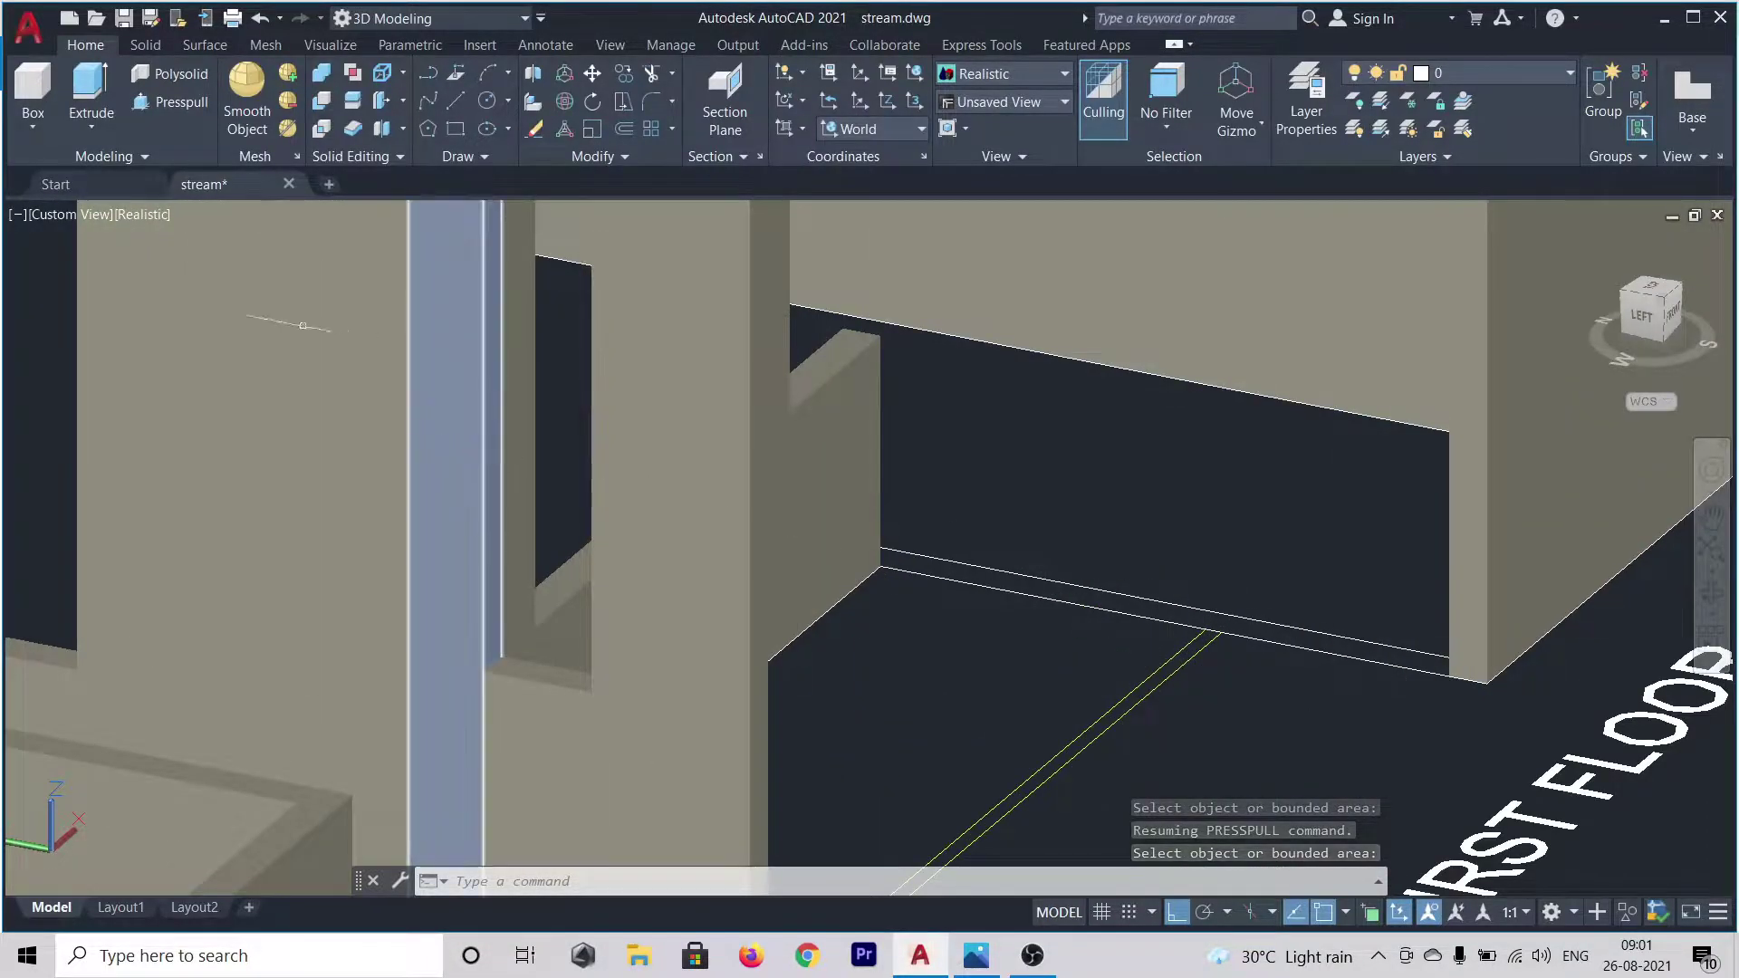
left_click(170, 103)
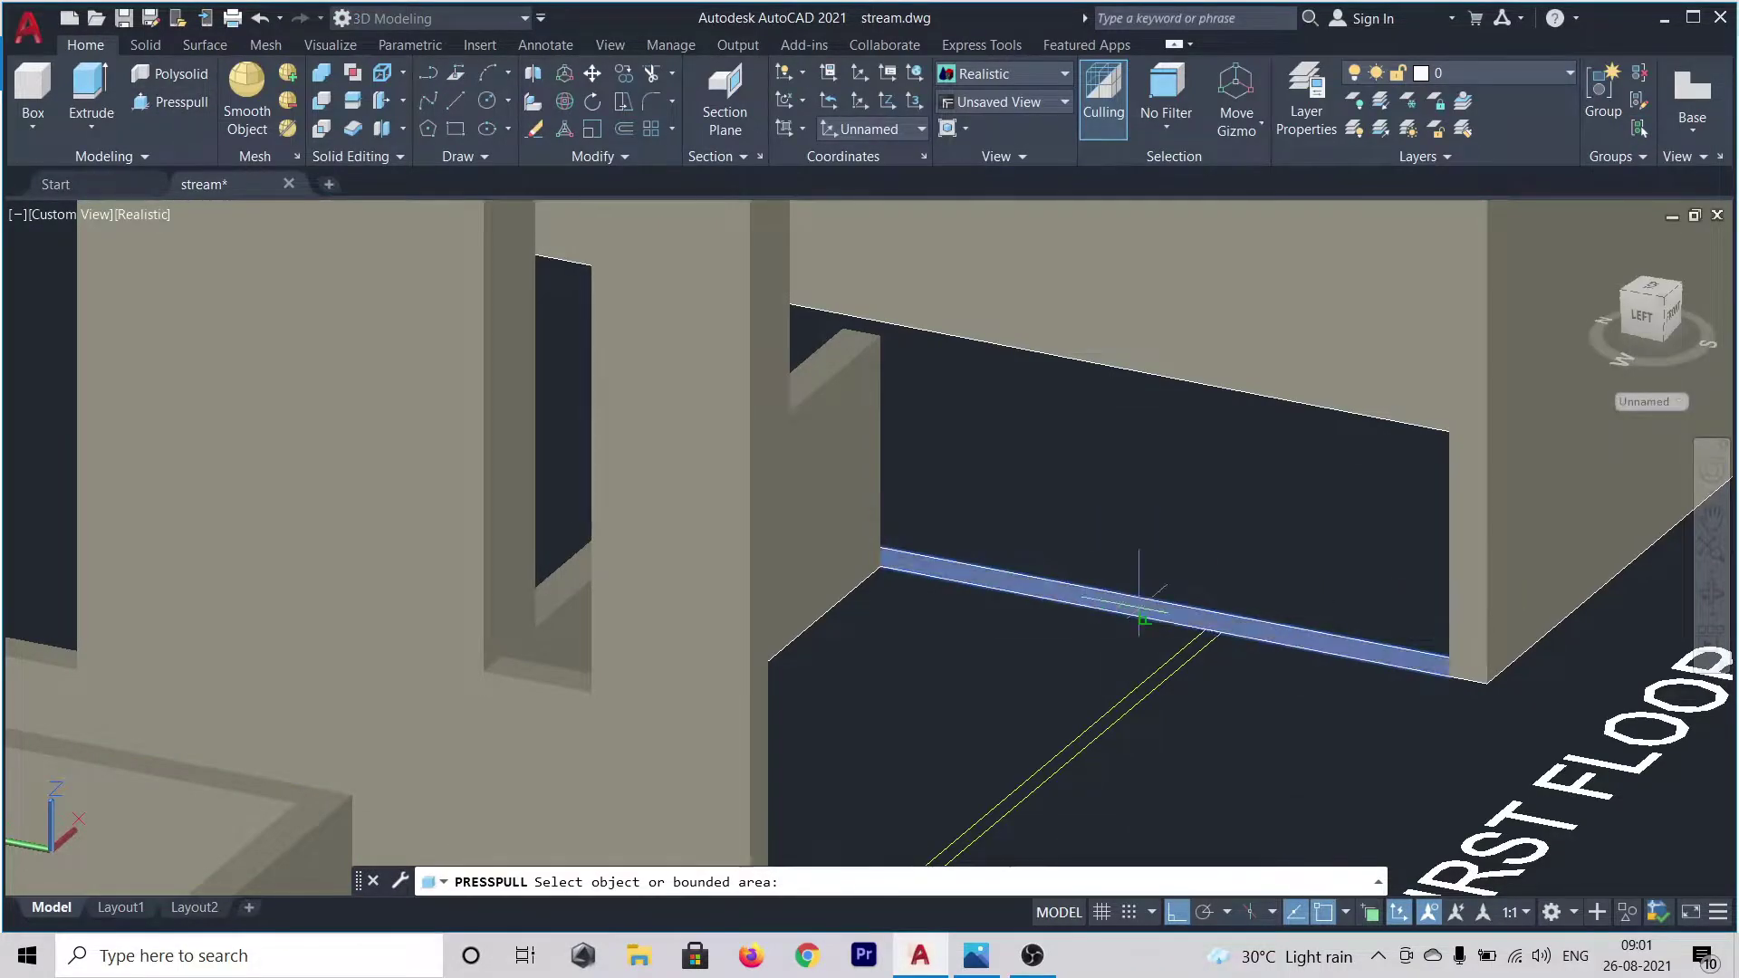
left_click(1105, 599)
left_click(1210, 337)
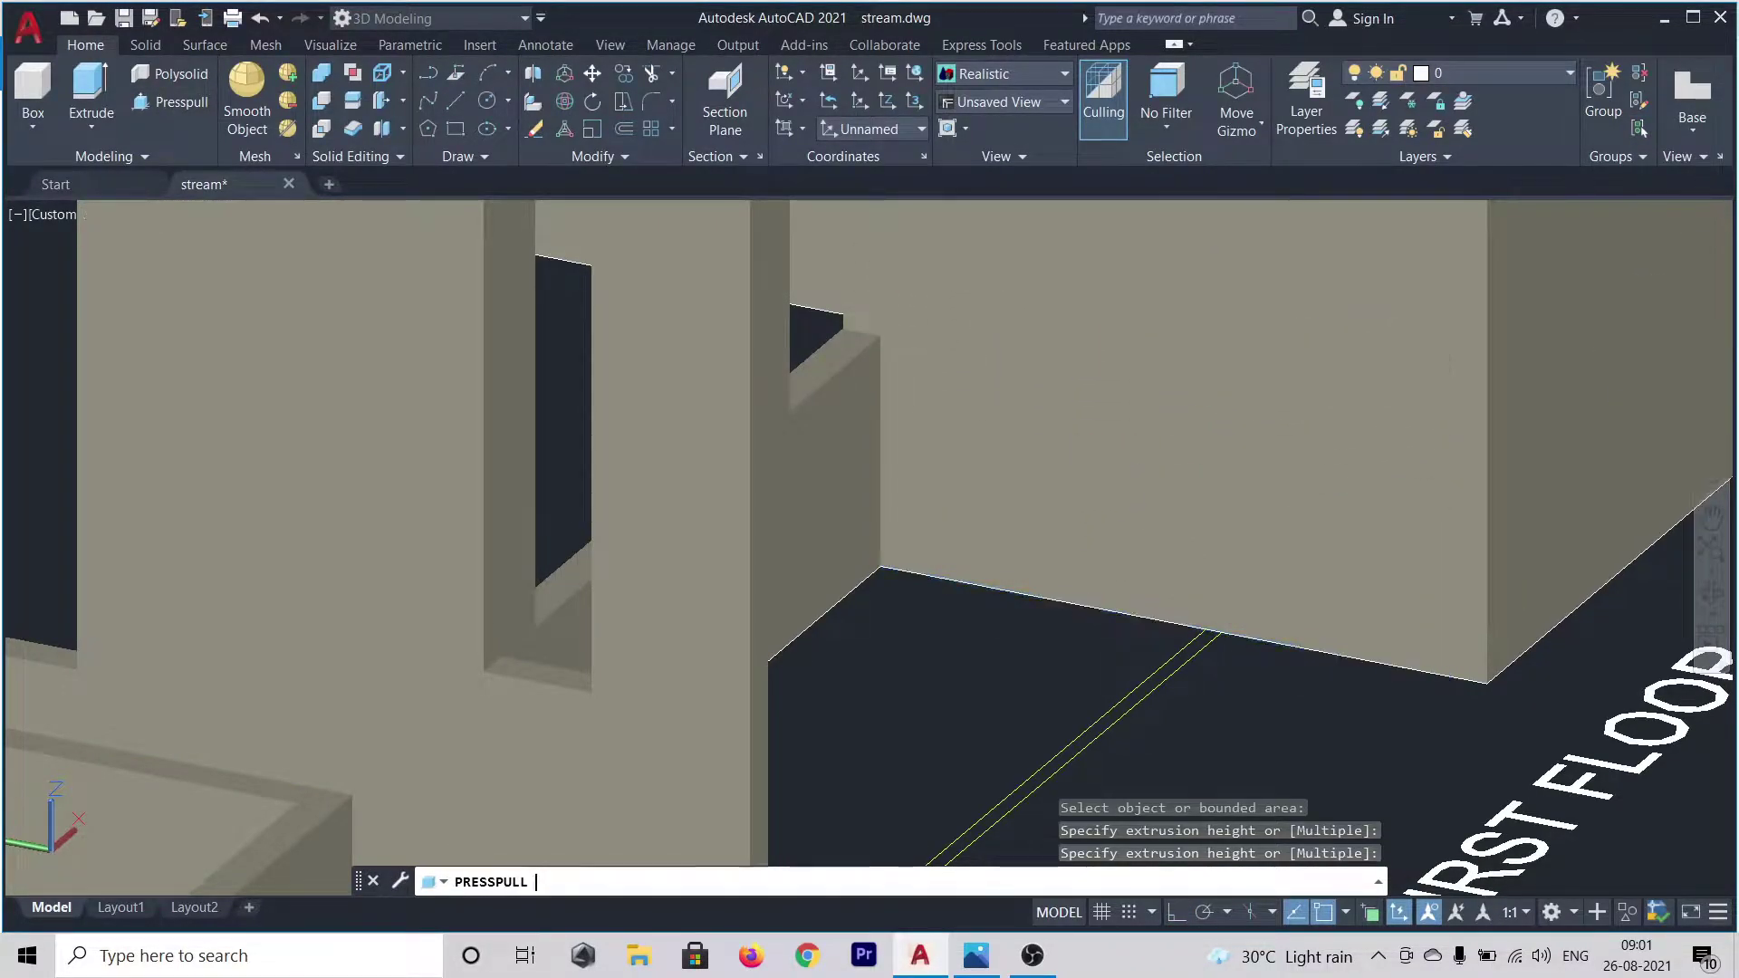
scroll(1184, 574, "down", 4)
scroll(1147, 645, "down", 3)
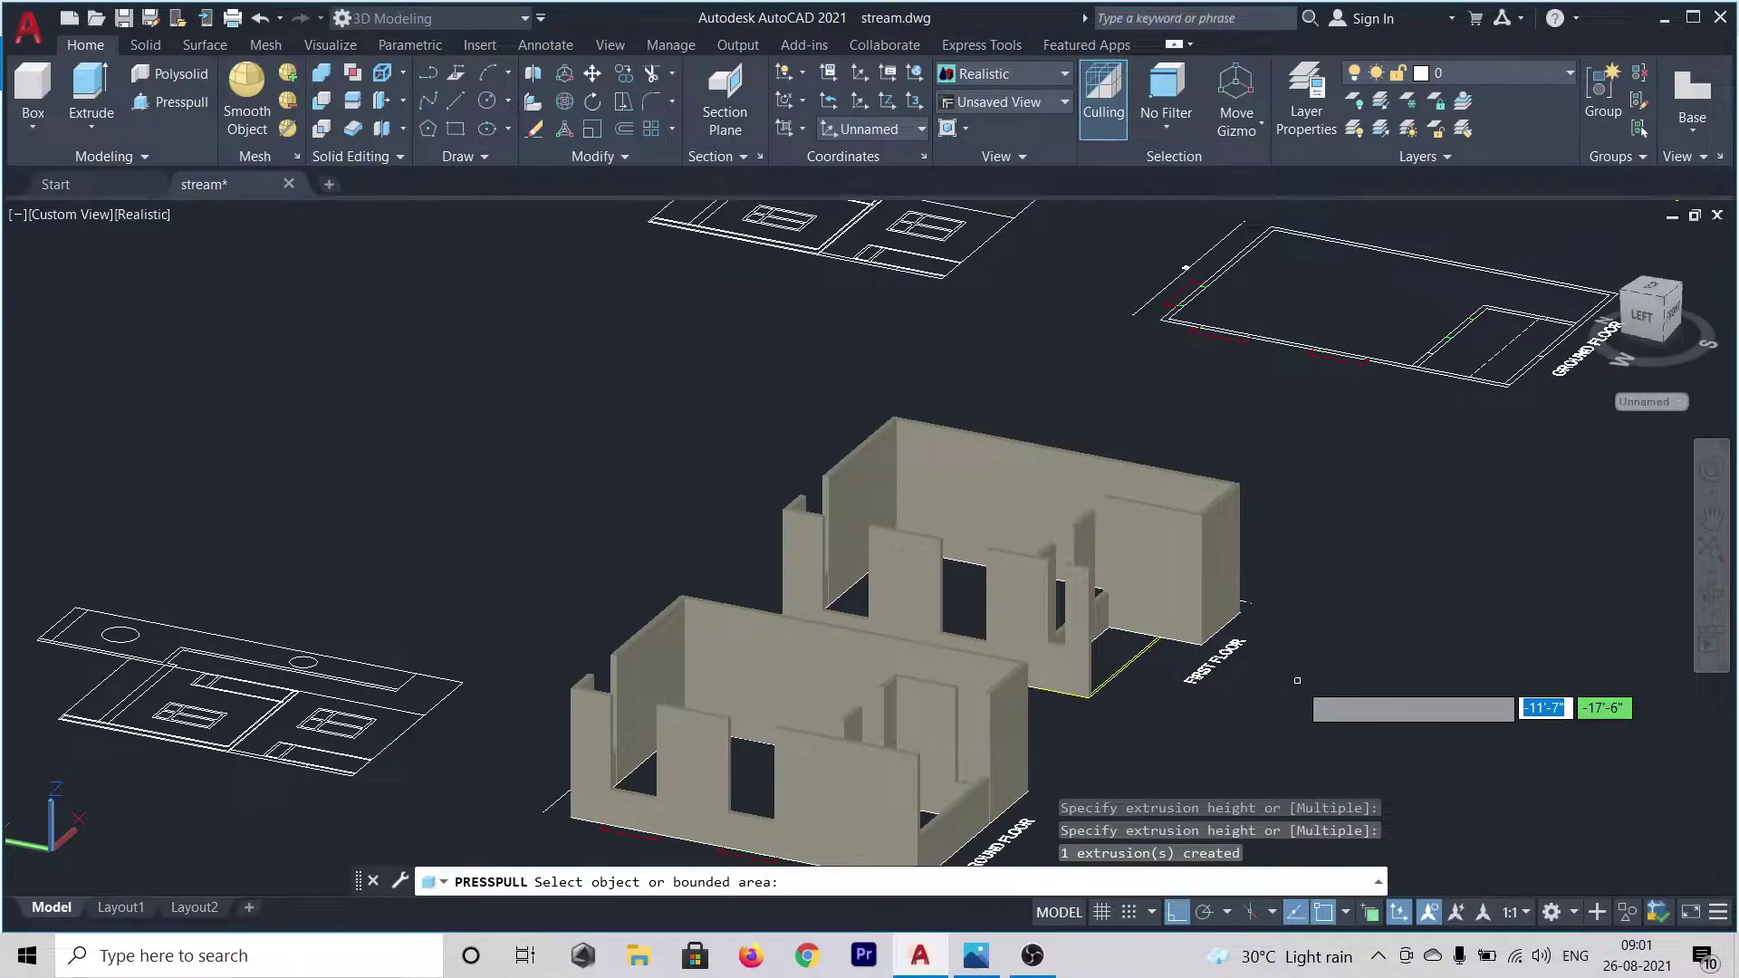
key("Return")
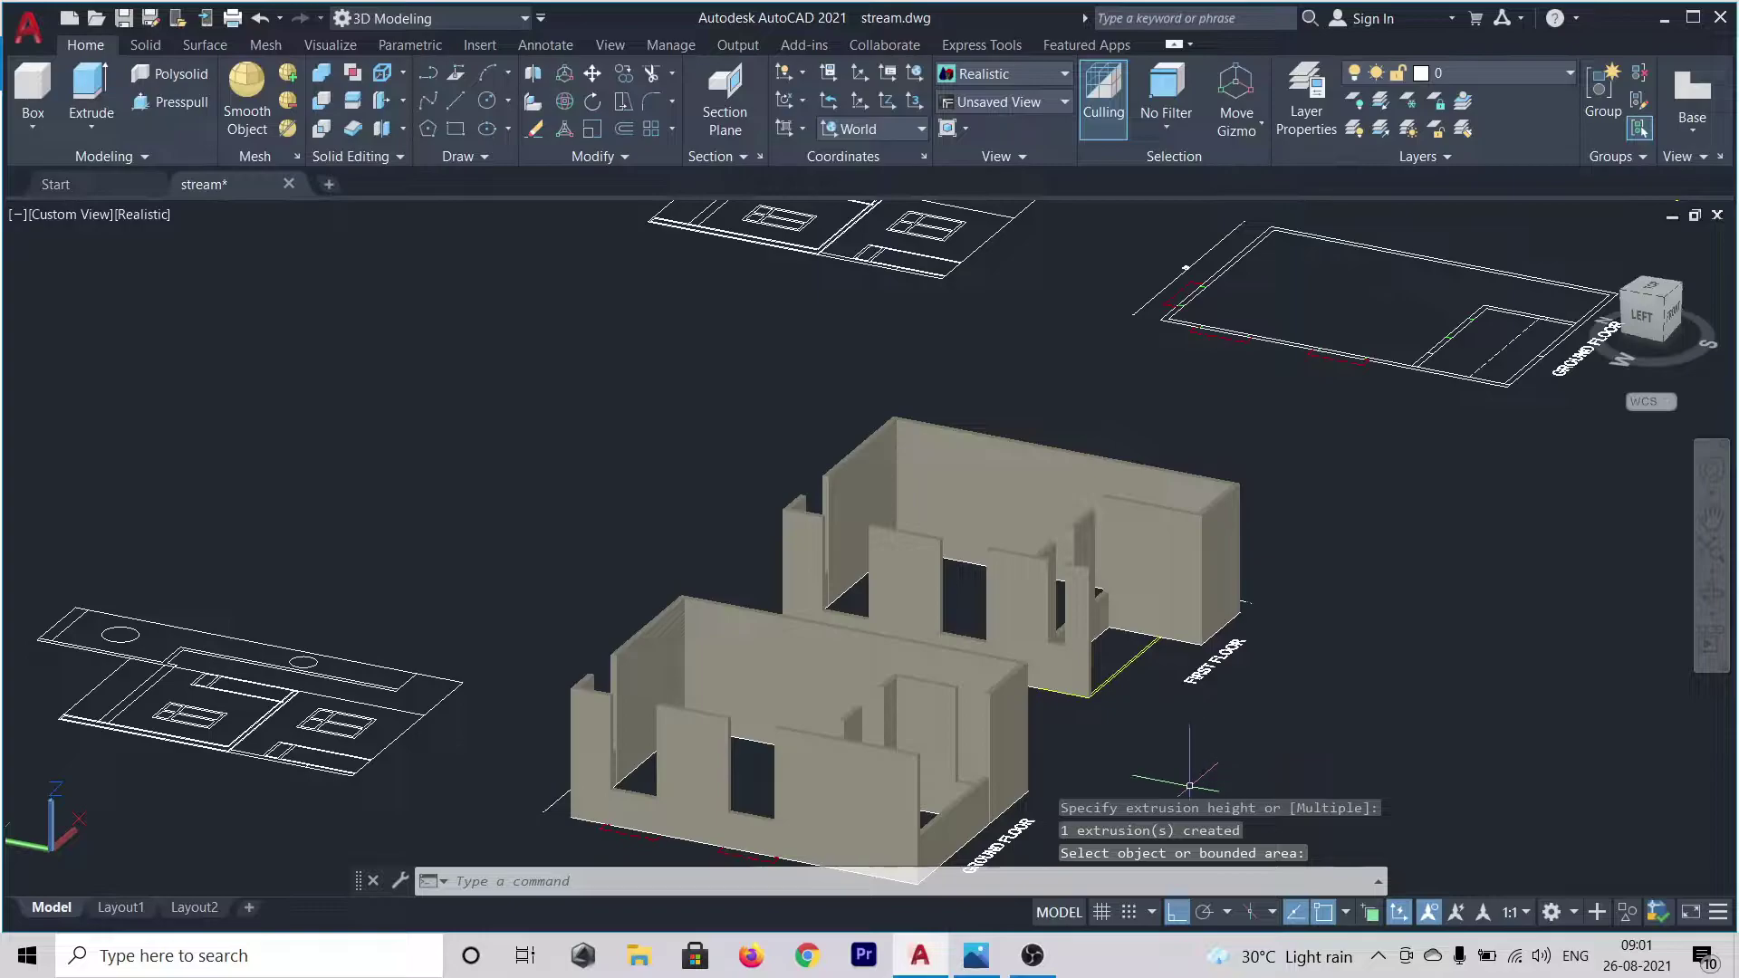
- Move the ground floor inner wall's low segment beside the side wall 8' straight up, level with the top of the adjoining full-height segment
middle_click_drag(1139, 787, 1271, 641)
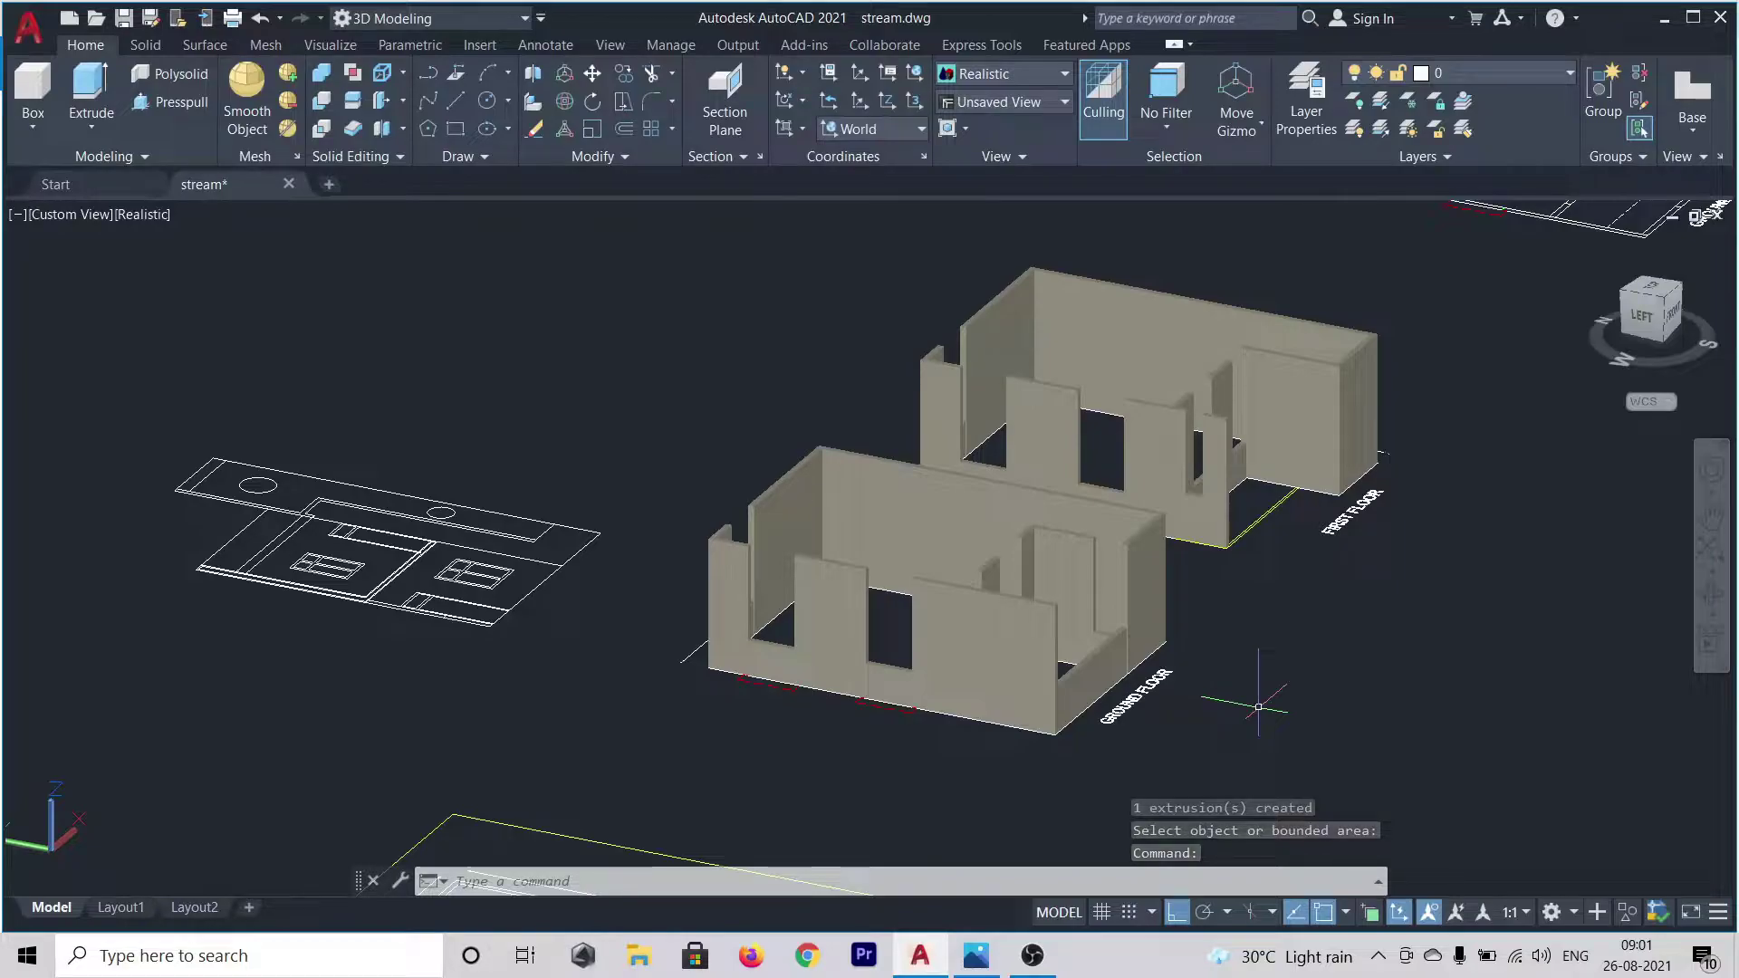
middle_click_drag(1254, 709, 1094, 752, "shift")
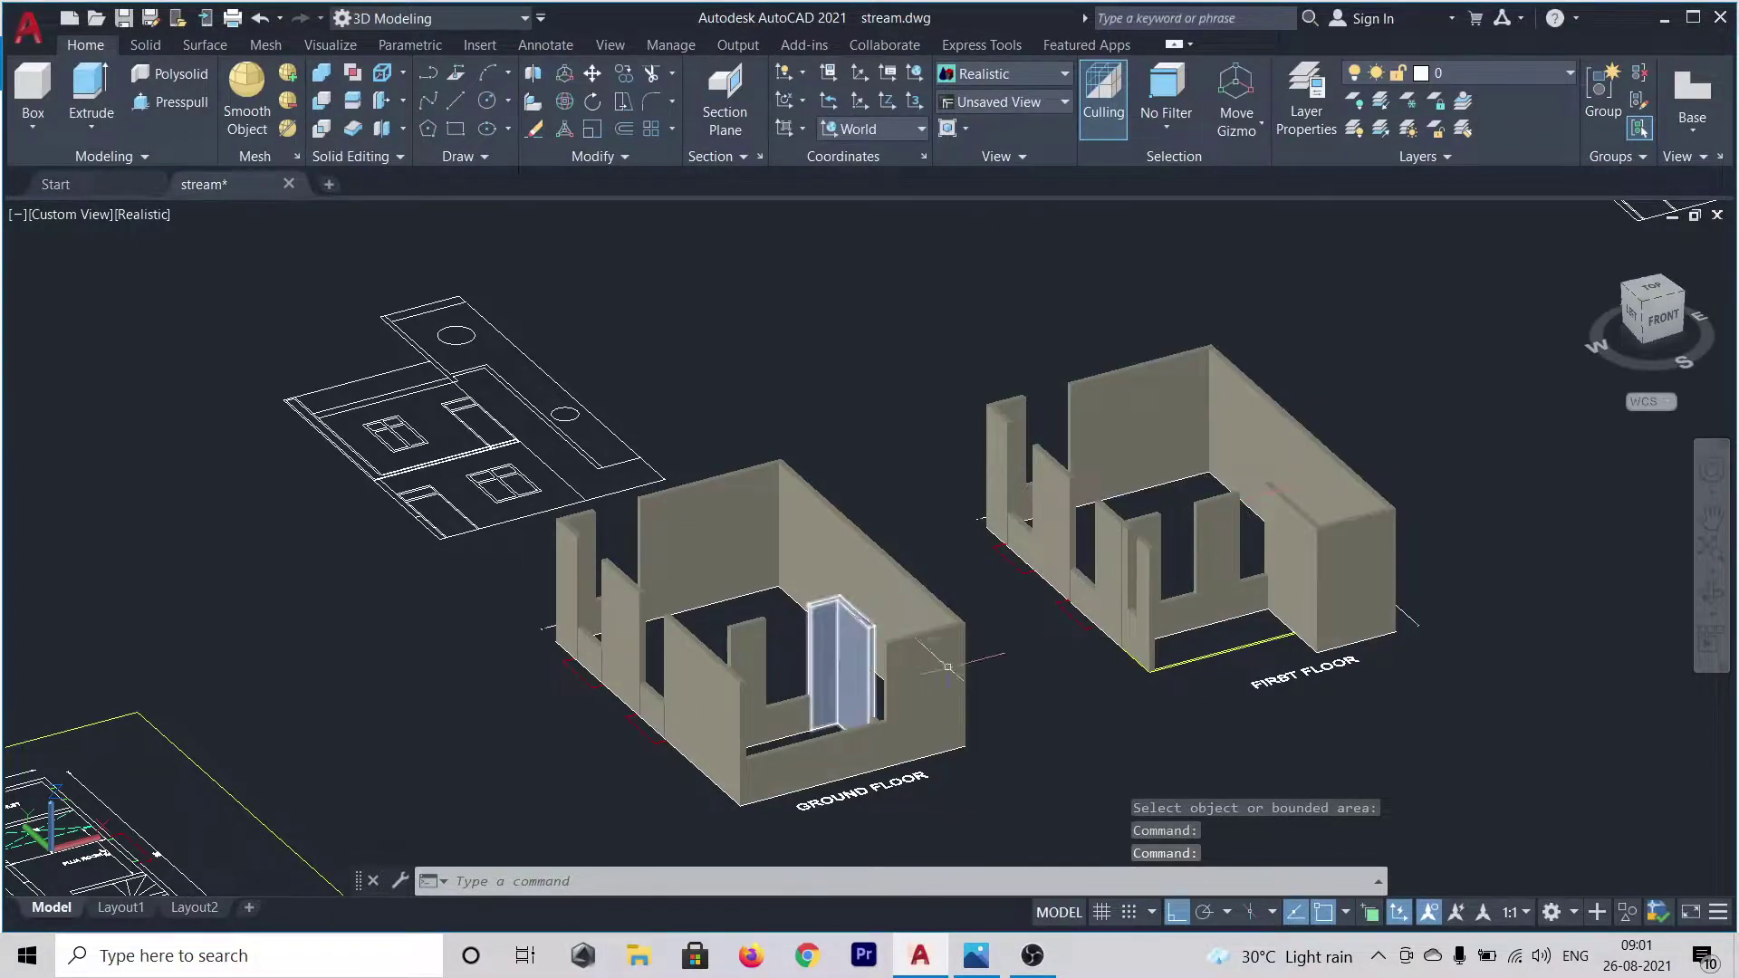
scroll(752, 743, "up", 6)
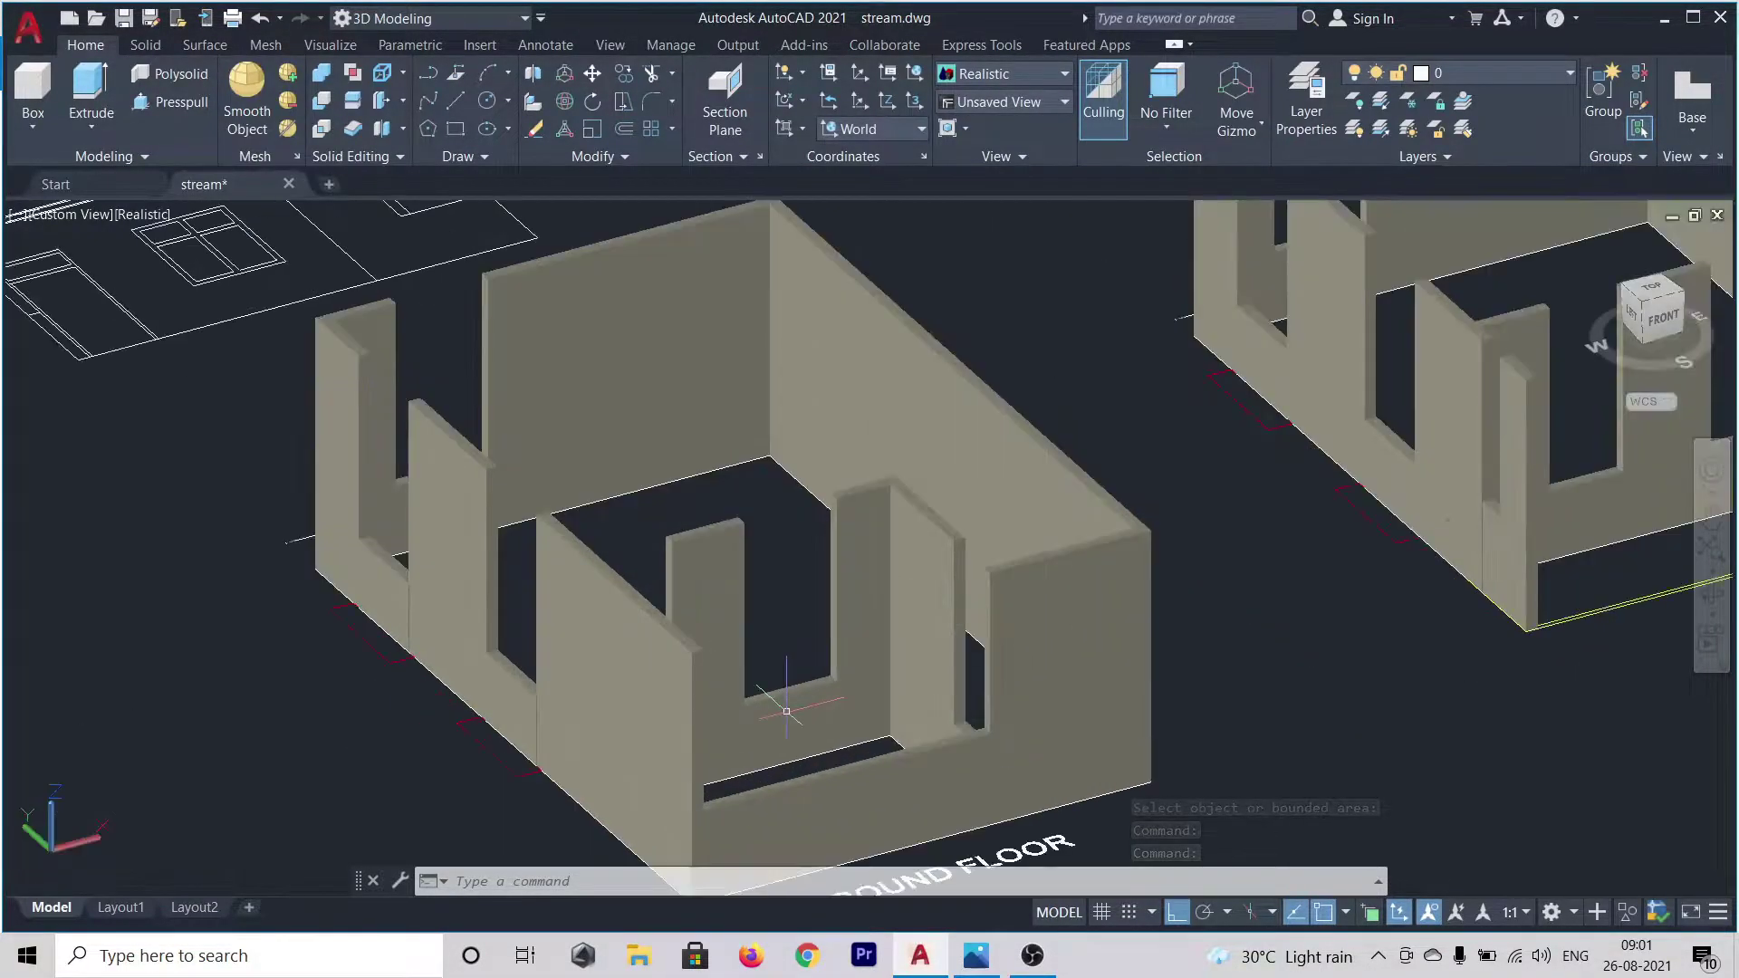
scroll(783, 711, "down", 2)
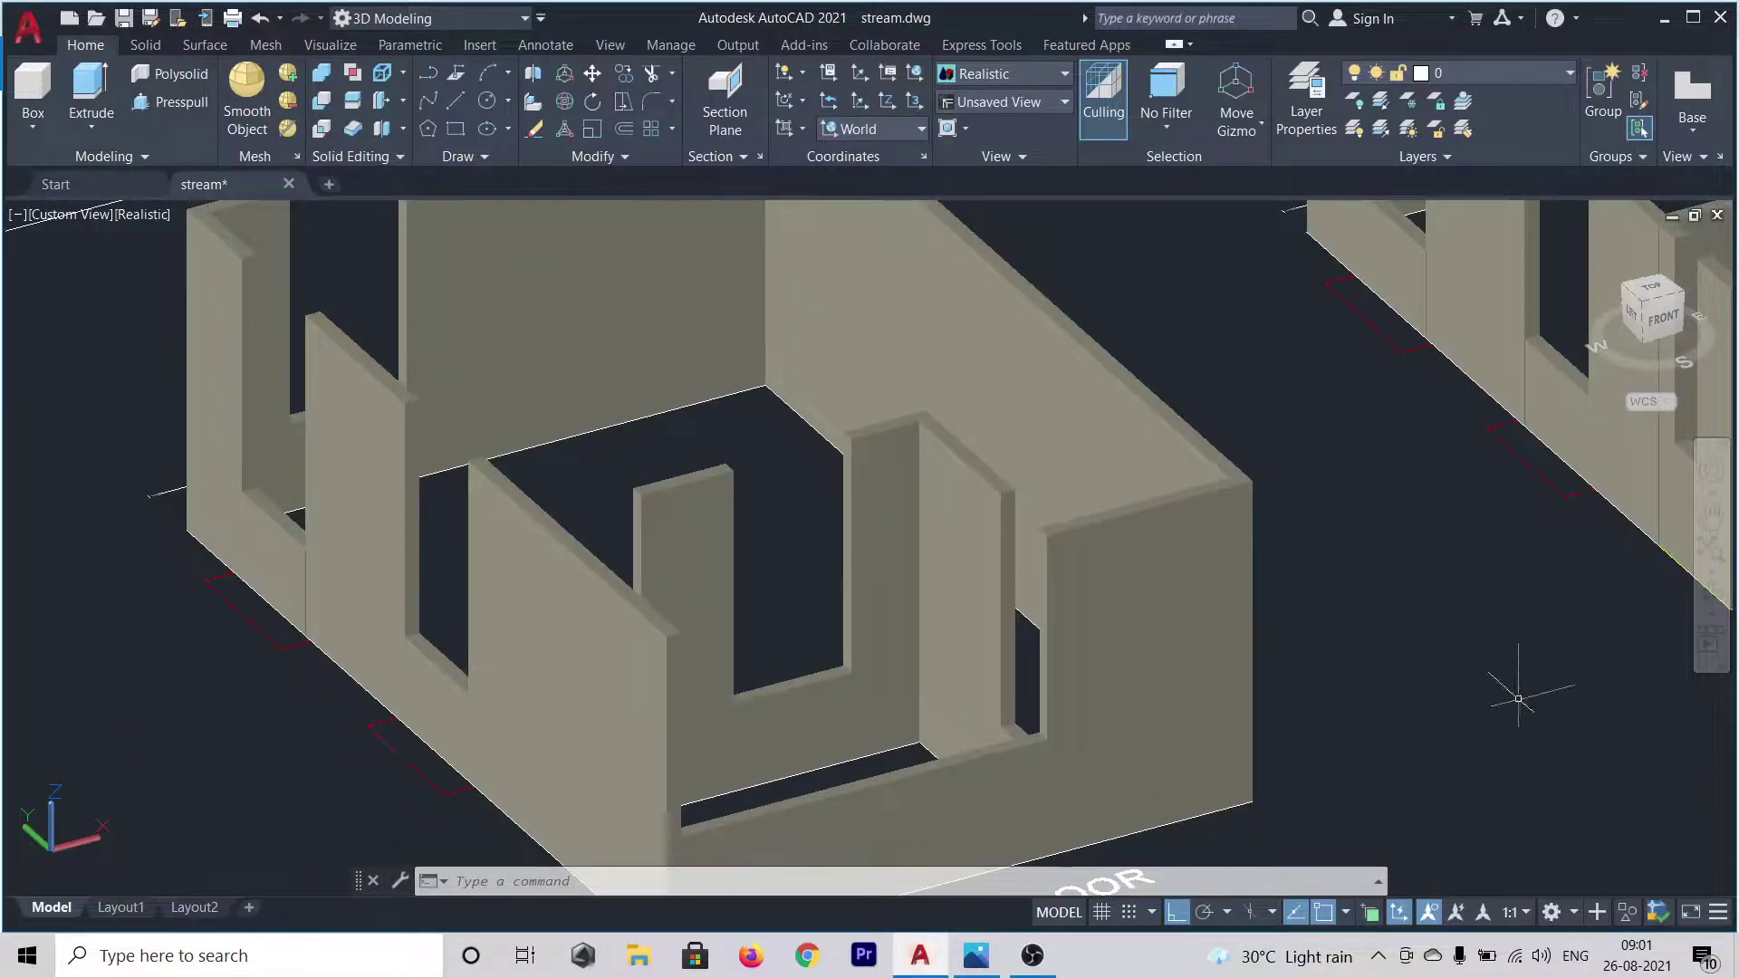
middle_click_drag(1515, 696, 1356, 751, "shift")
left_click(426, 693)
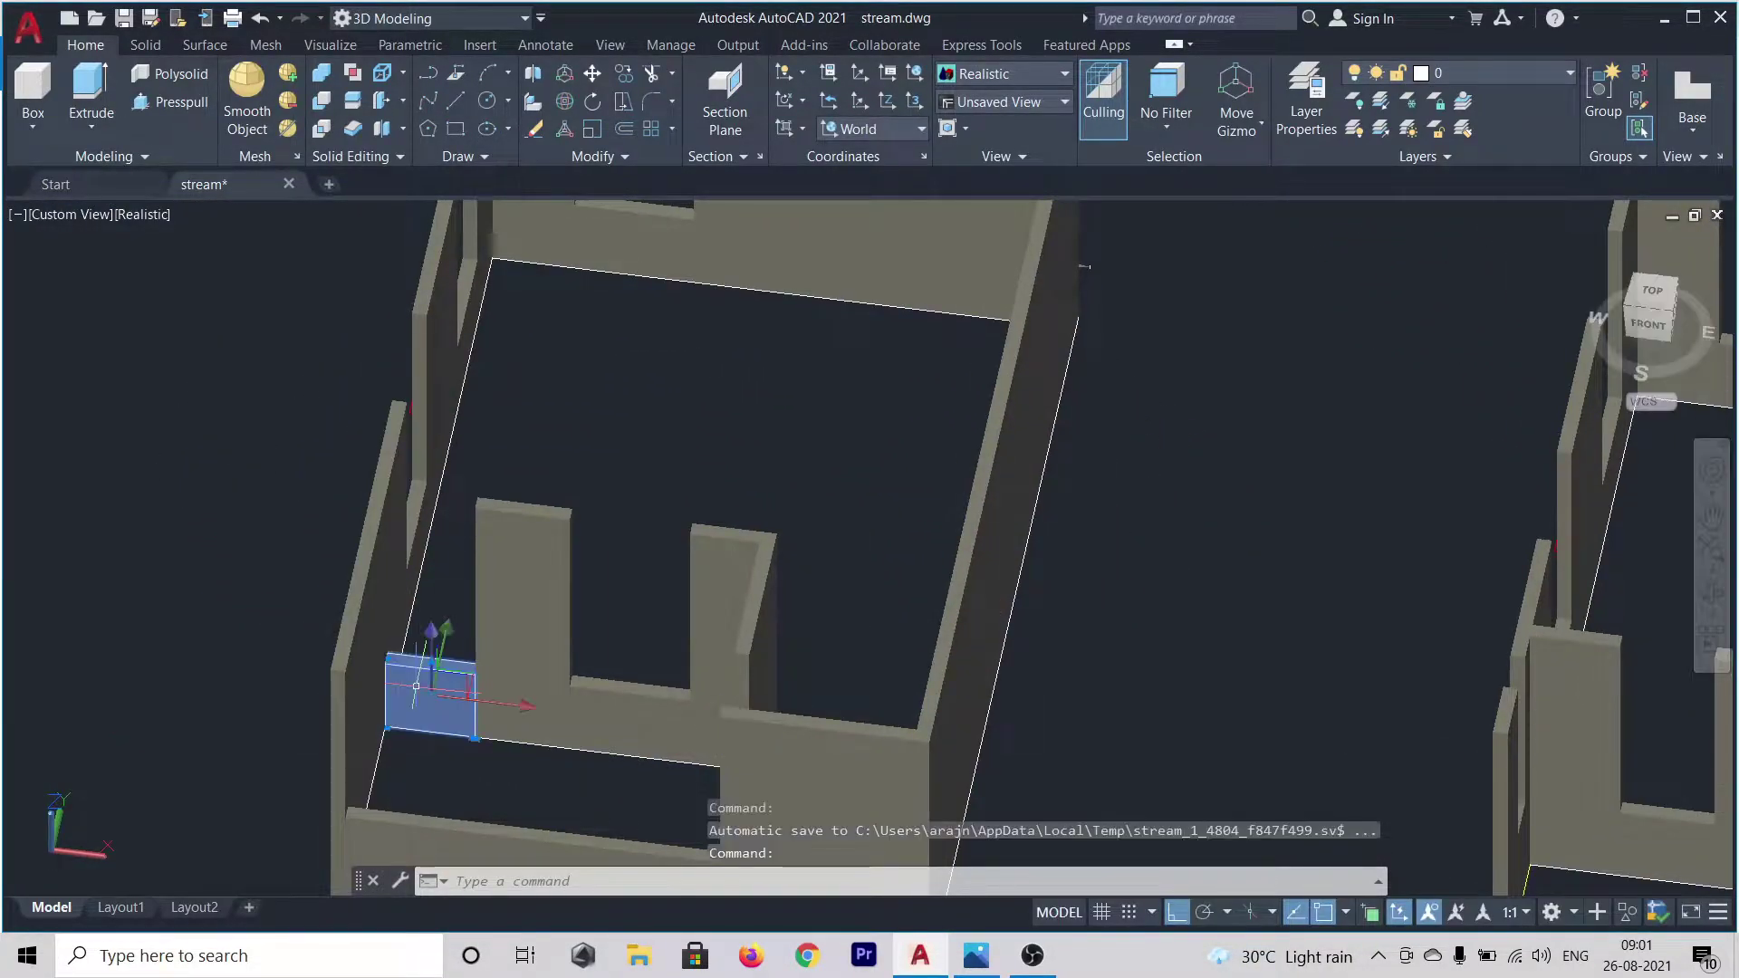
type("m")
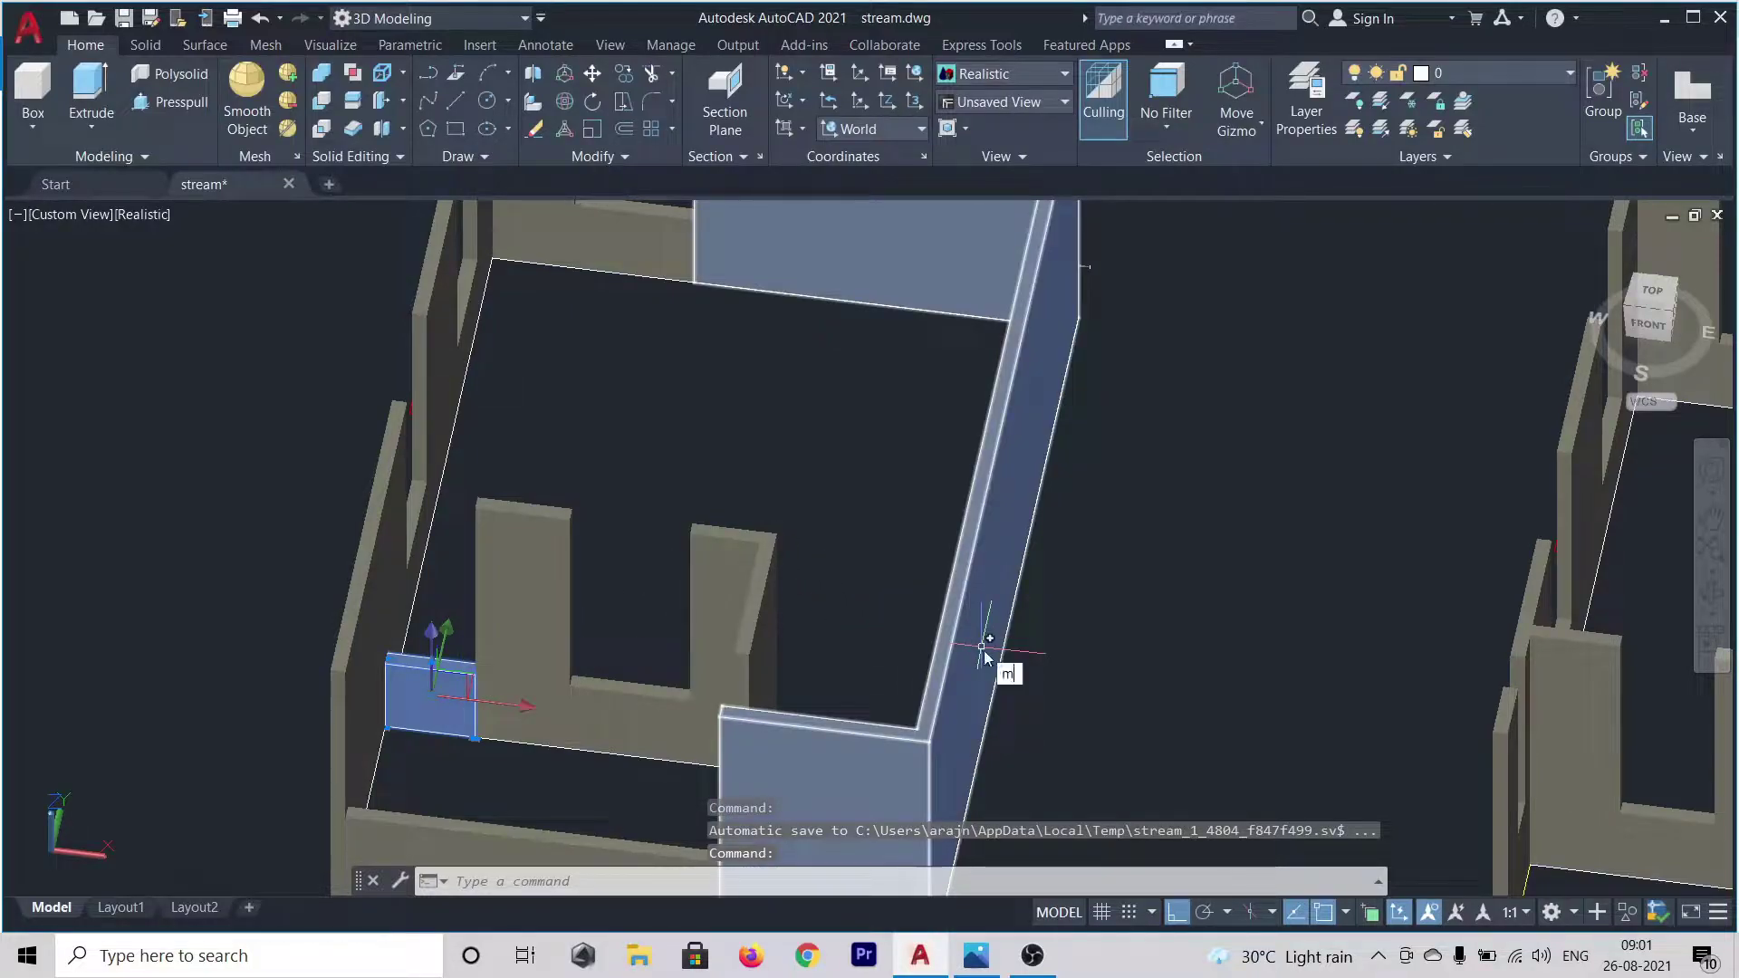
key("Return")
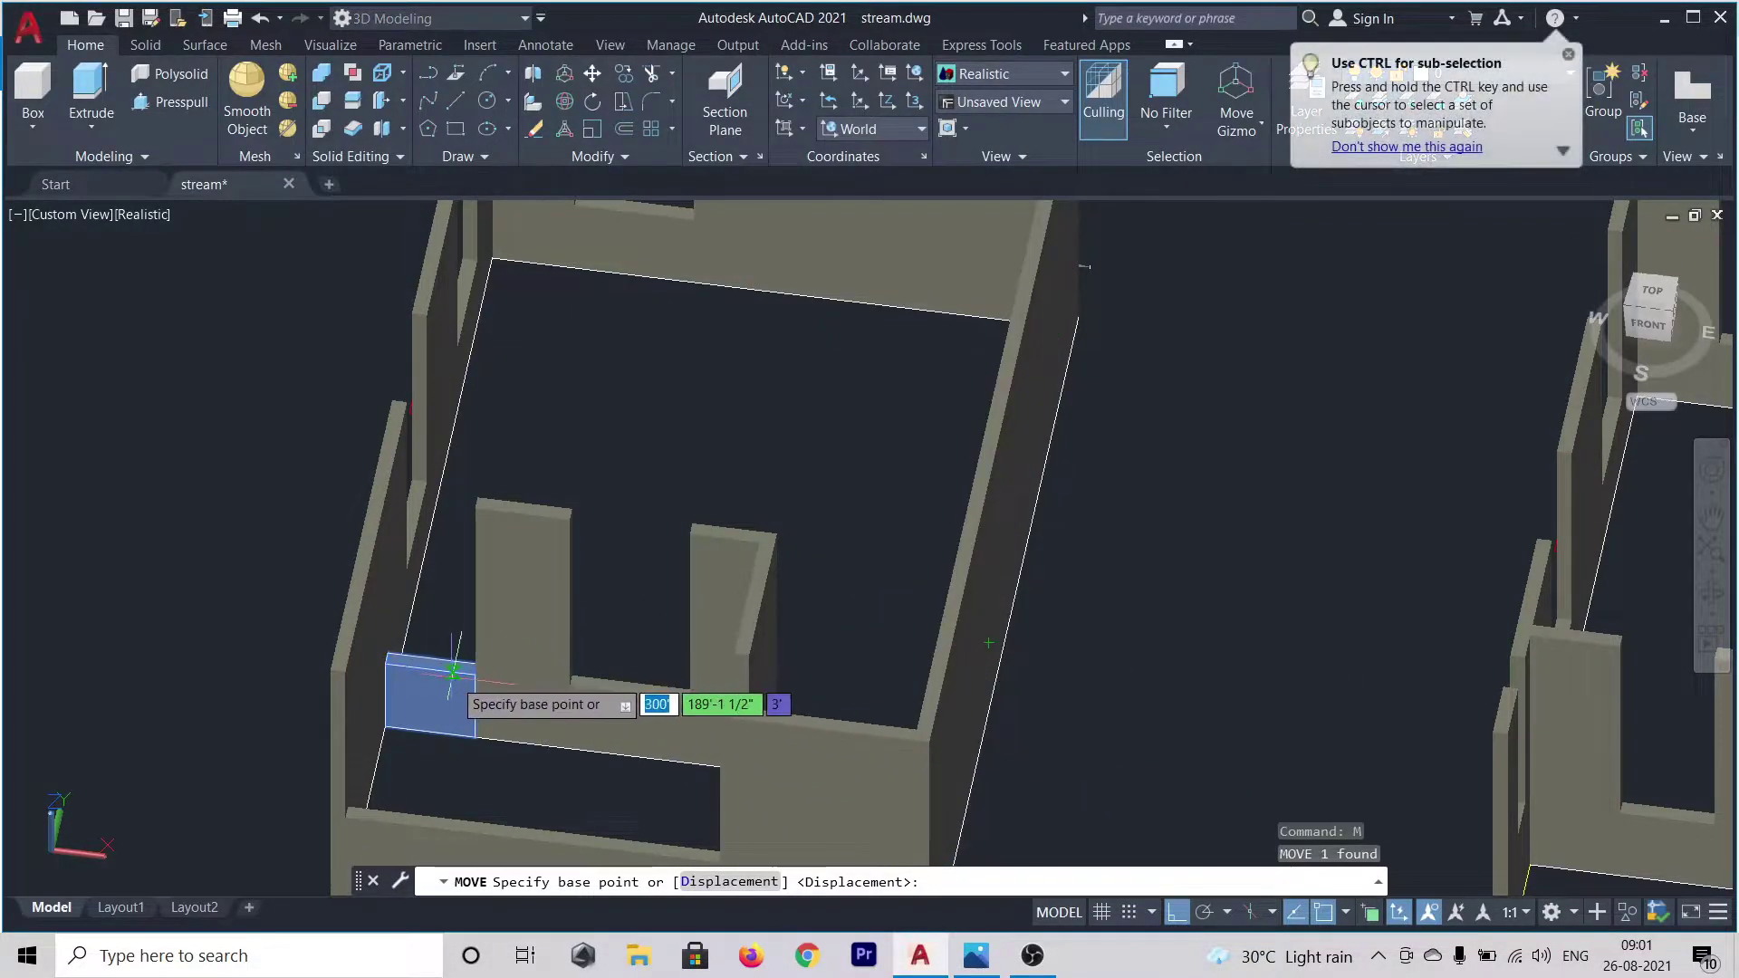
scroll(453, 672, "up", 4)
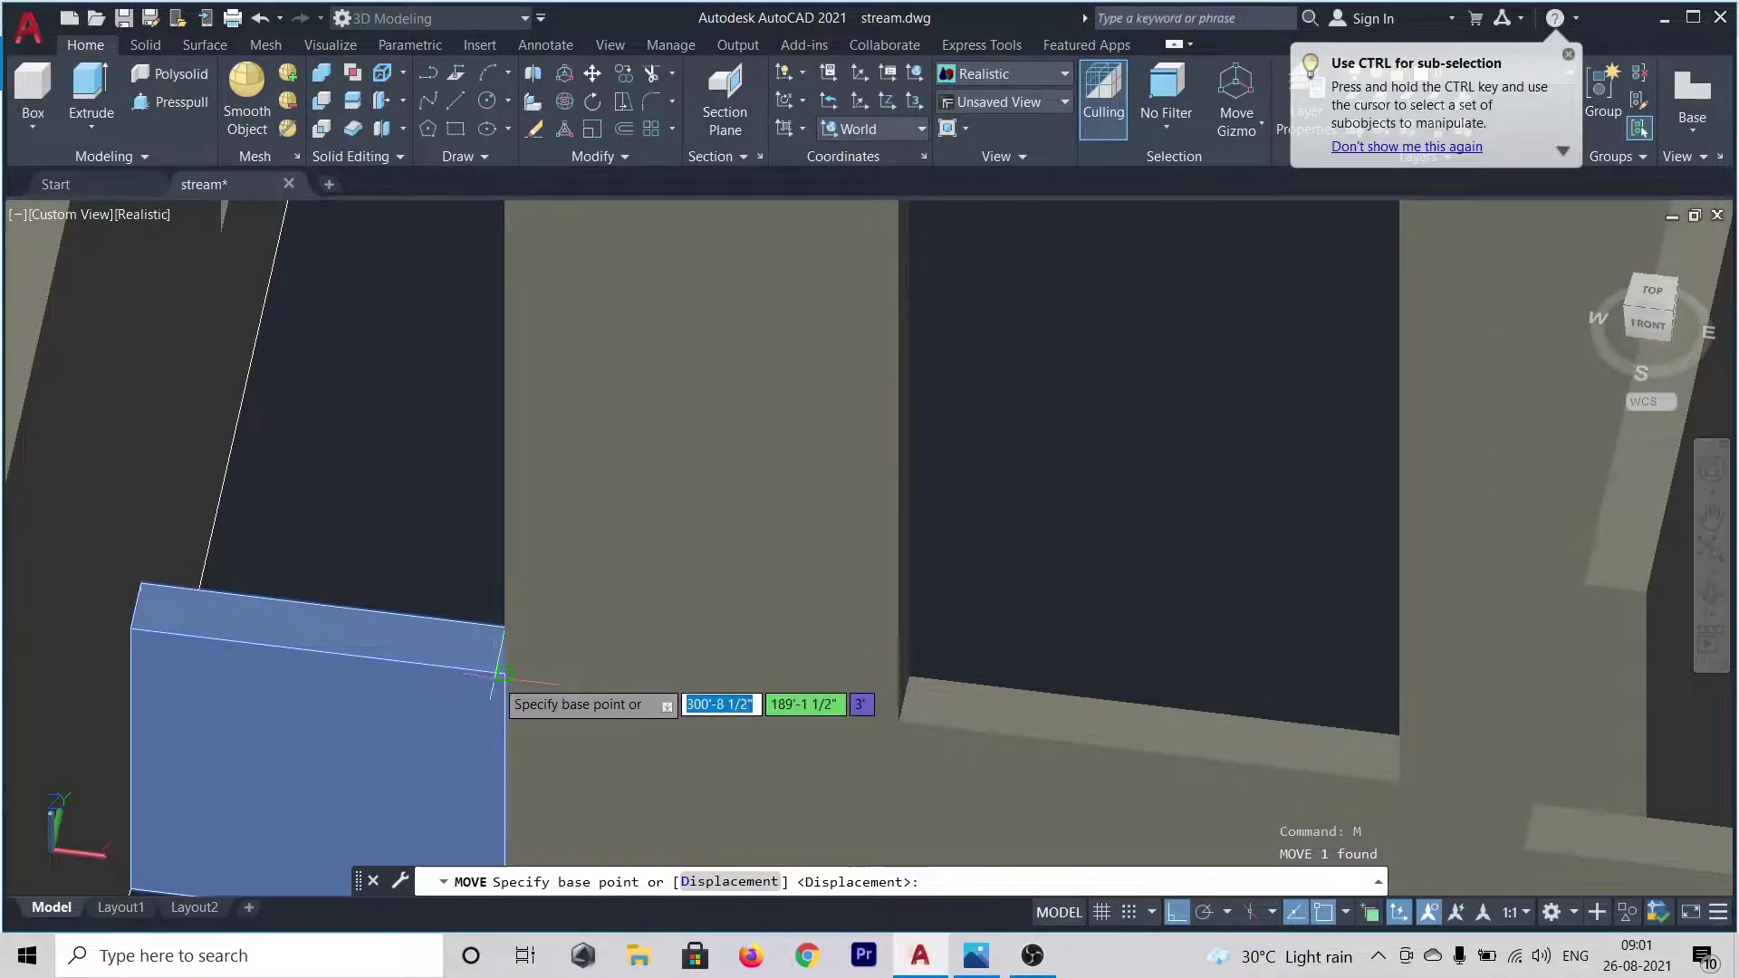
scroll(503, 674, "up", 2)
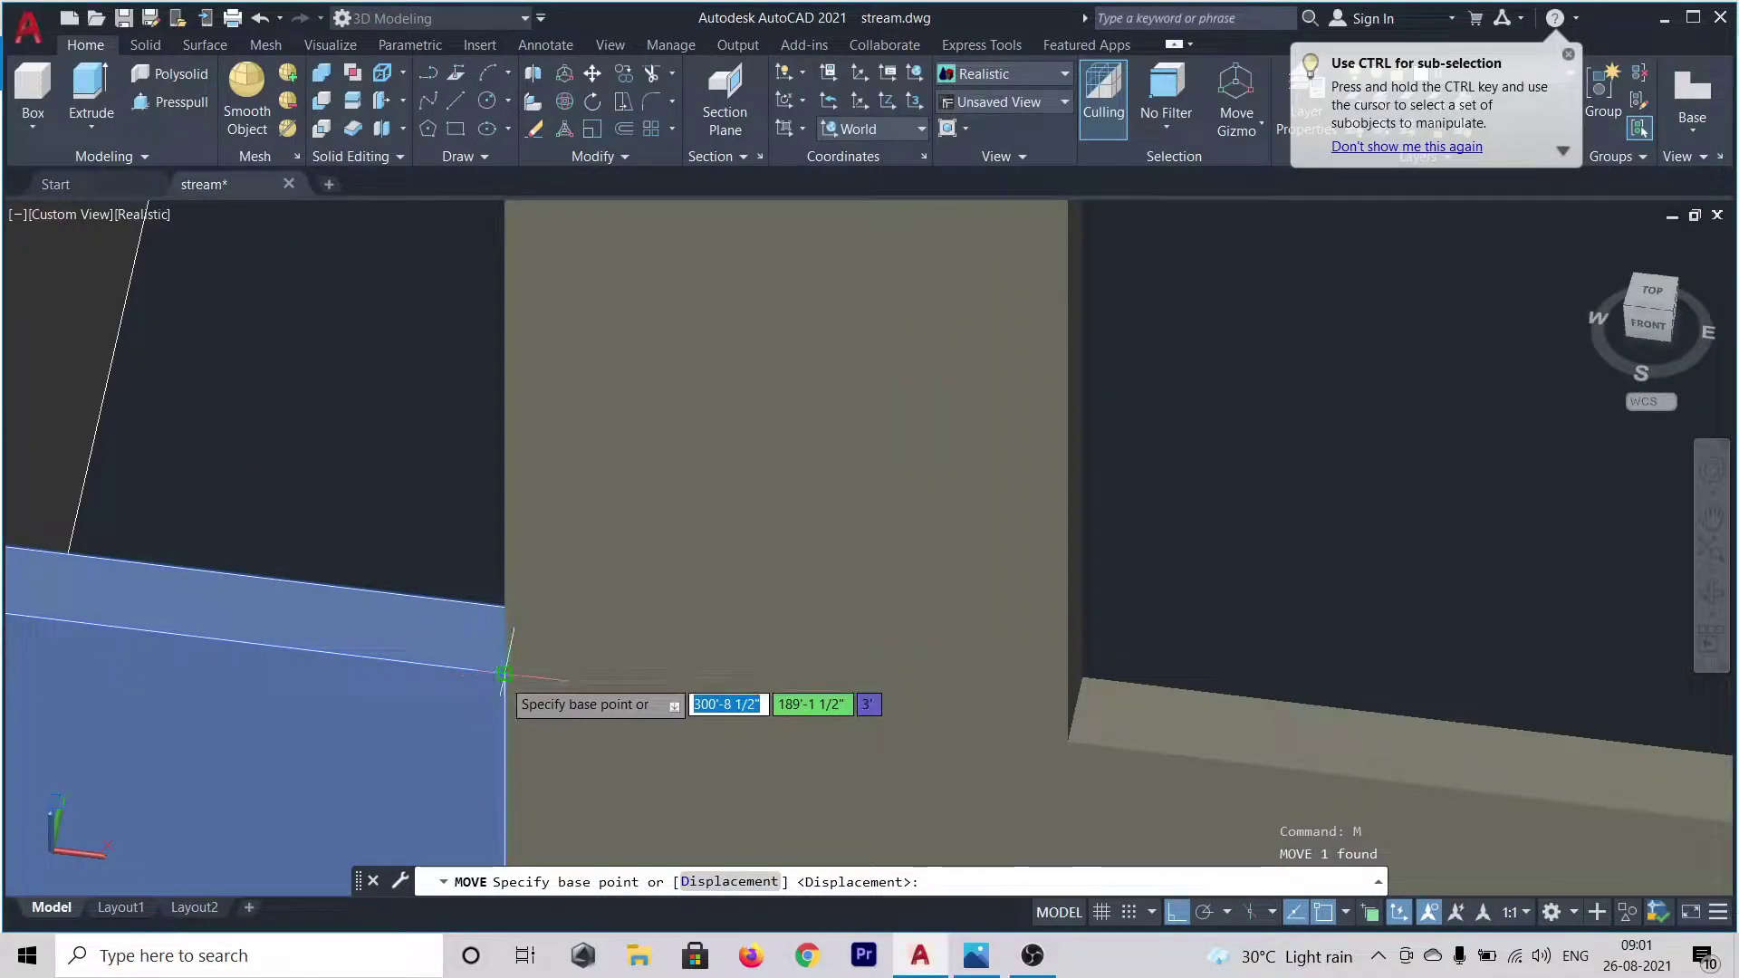
left_click(498, 674)
scroll(512, 667, "down", 5)
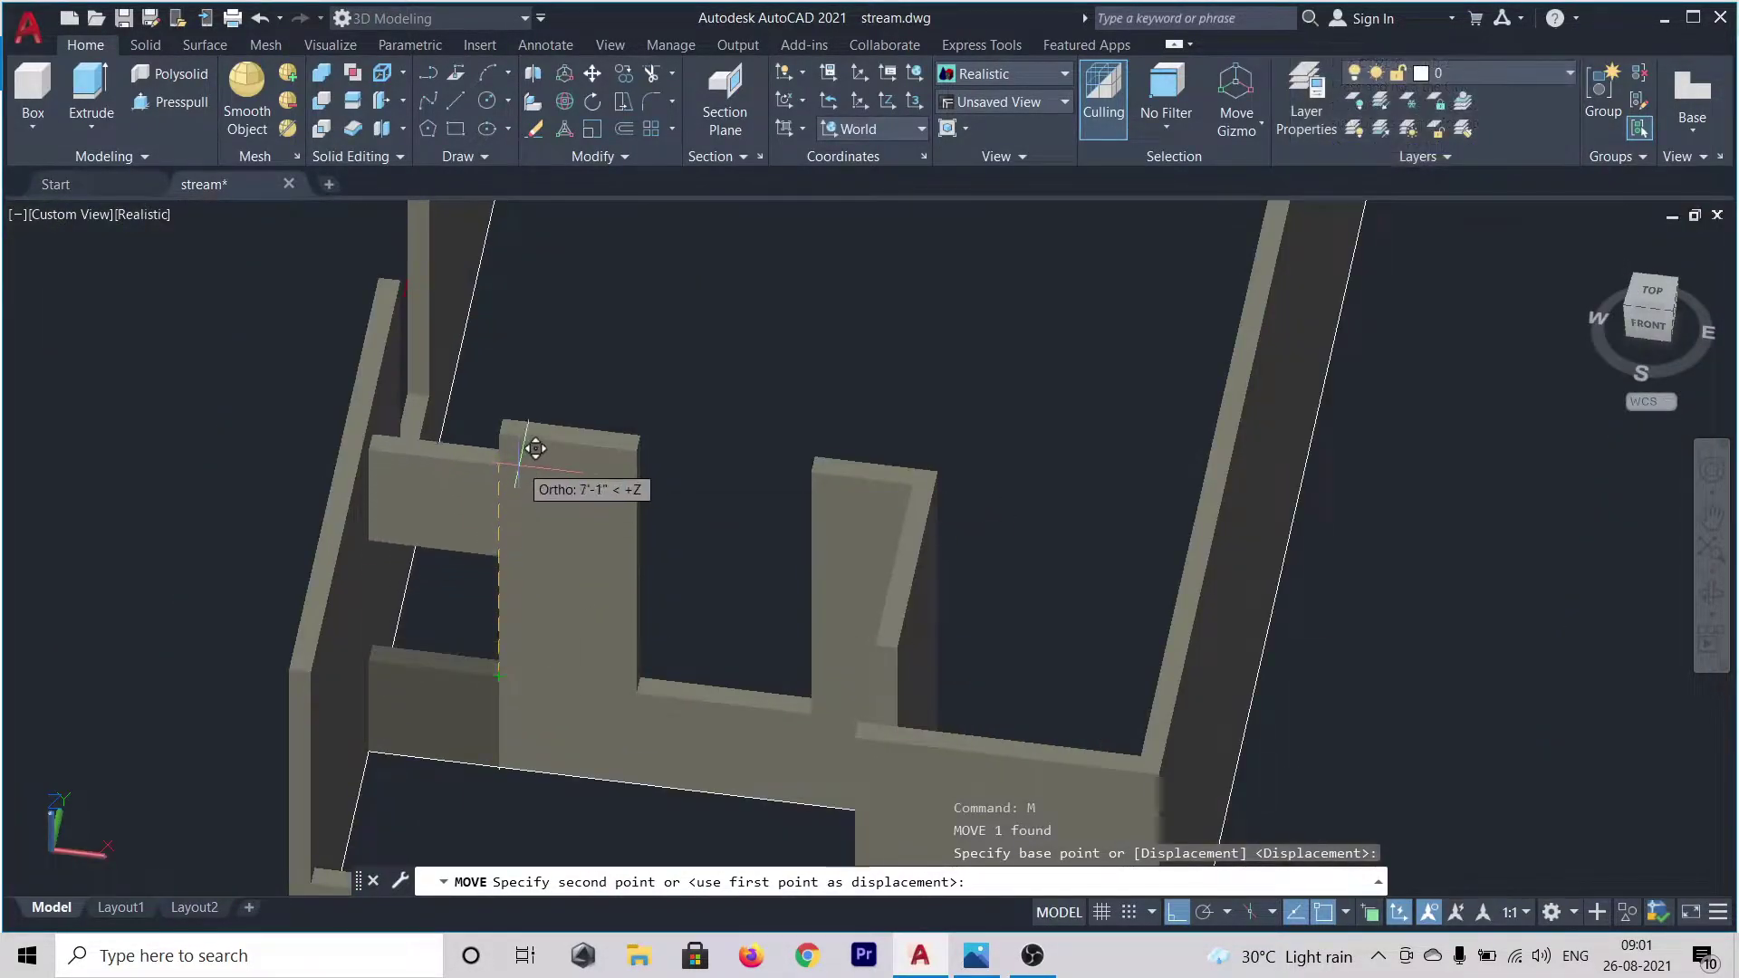
scroll(516, 409, "up", 6)
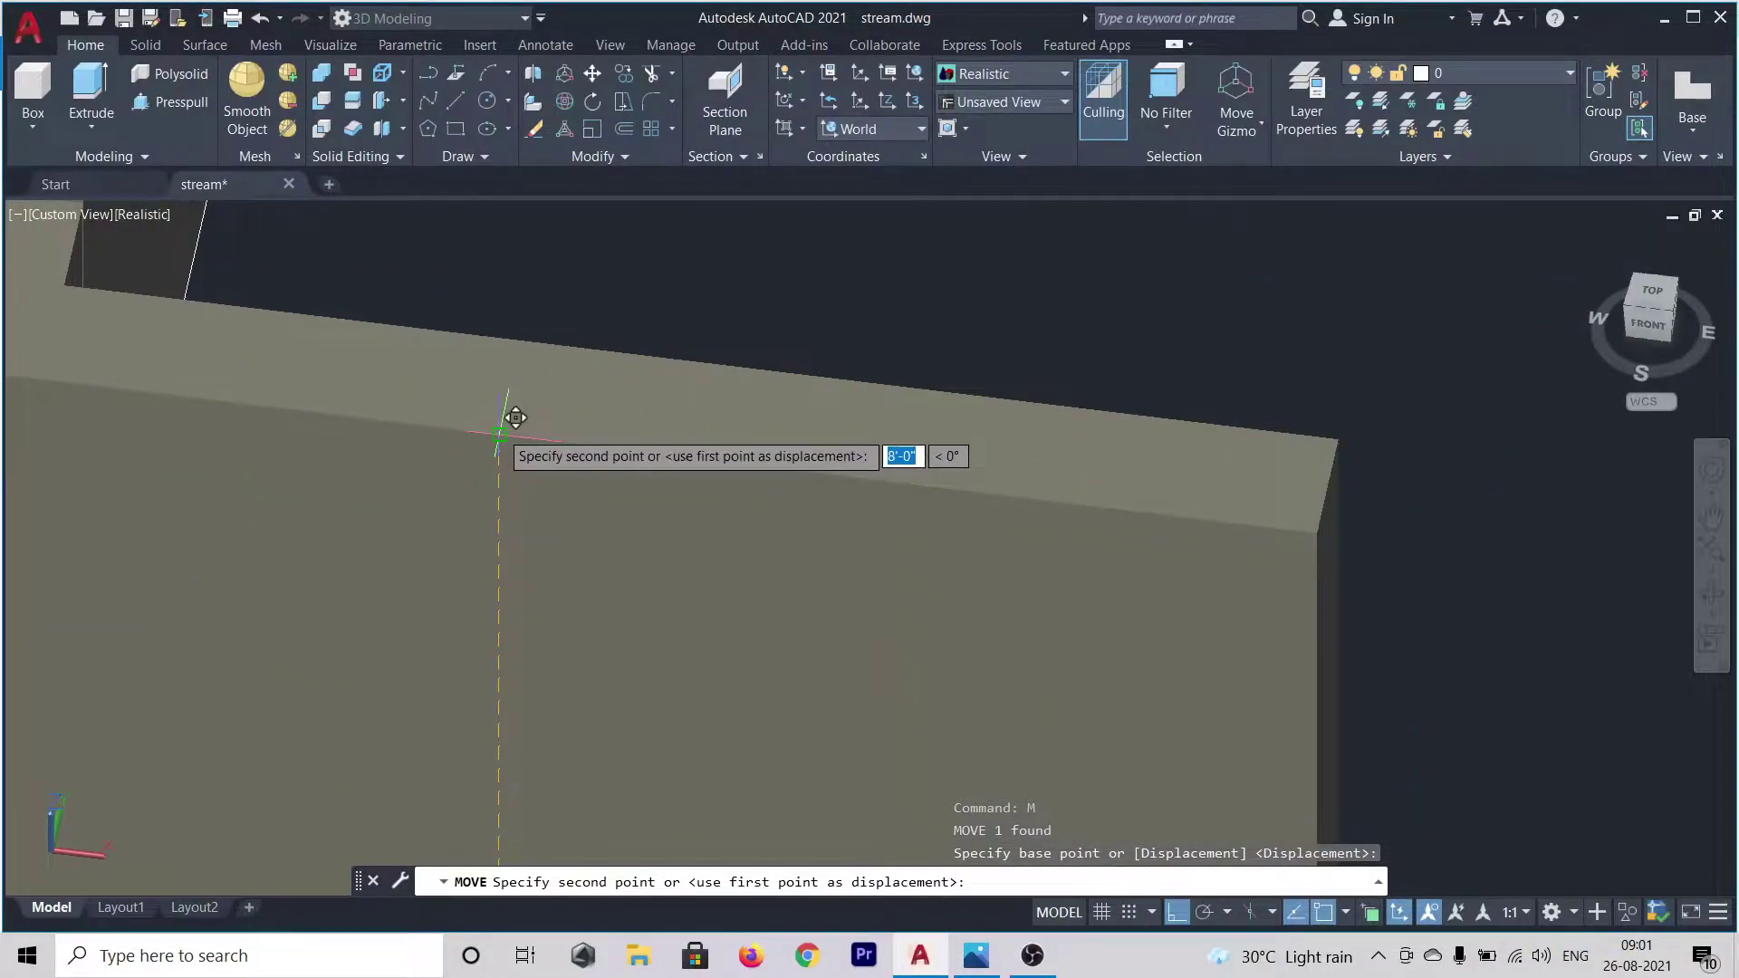
left_click(500, 432)
scroll(465, 529, "down", 6)
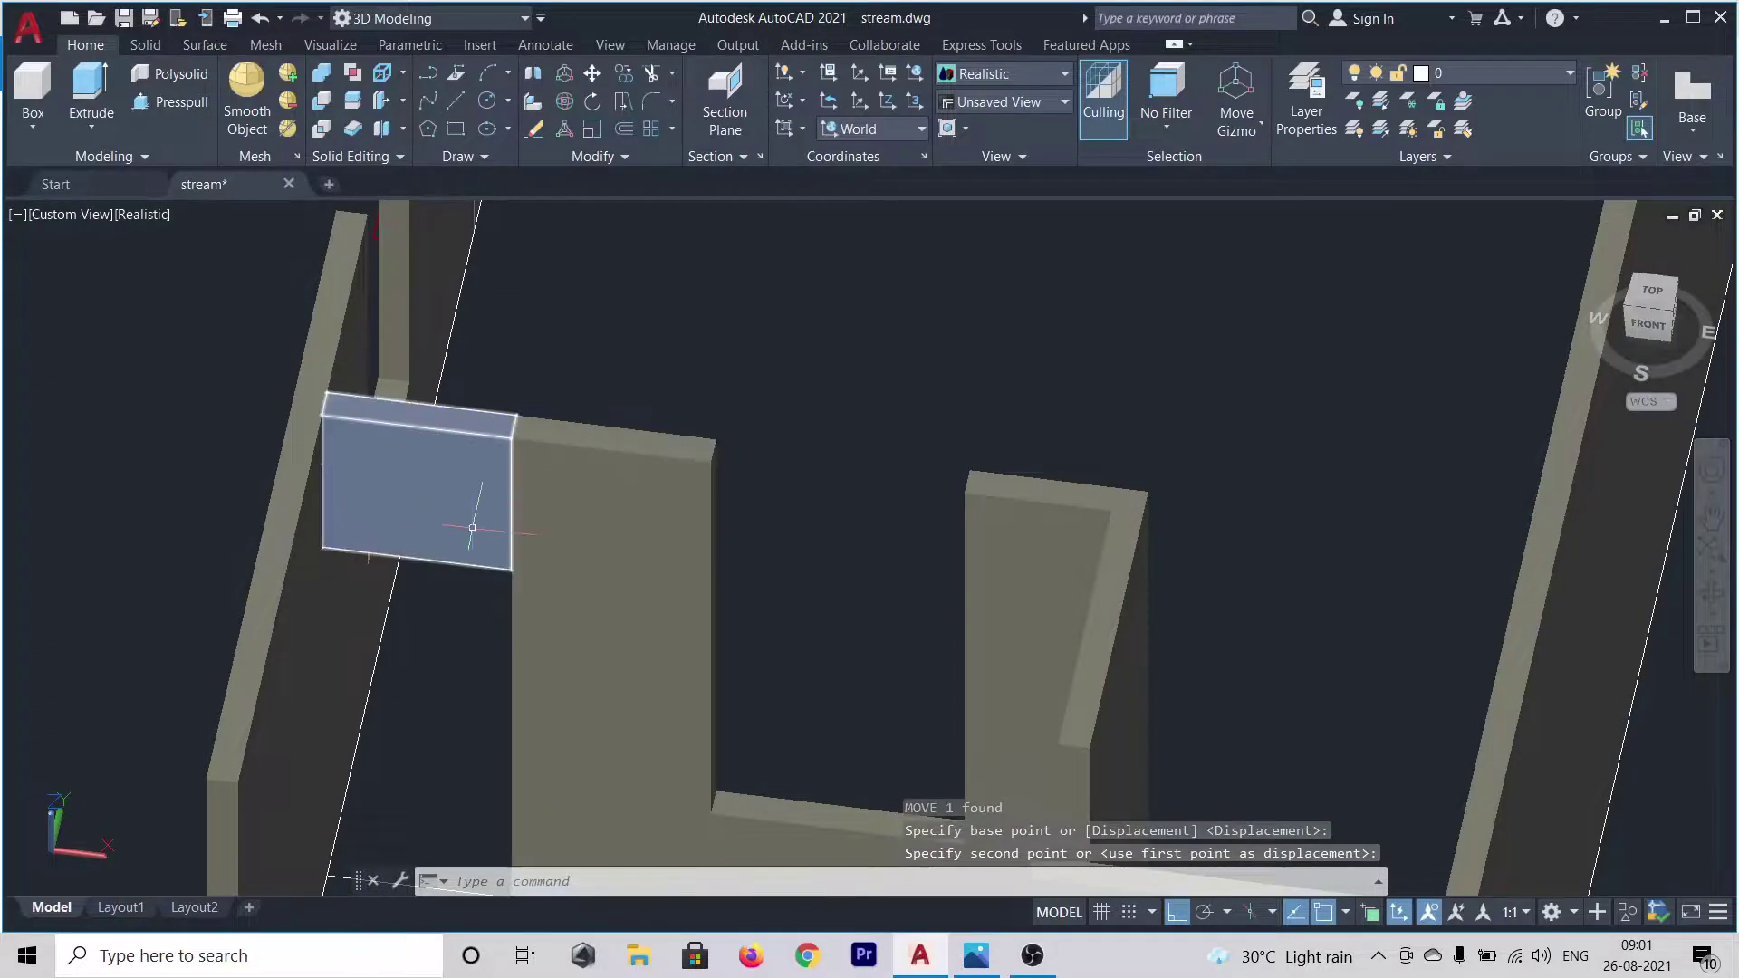
- Move the ground floor low segment between the L-shaped inner wall and the front wall 8' straight up to the adjoining wall's top
middle_click_drag(895, 482, 1135, 505, "shift")
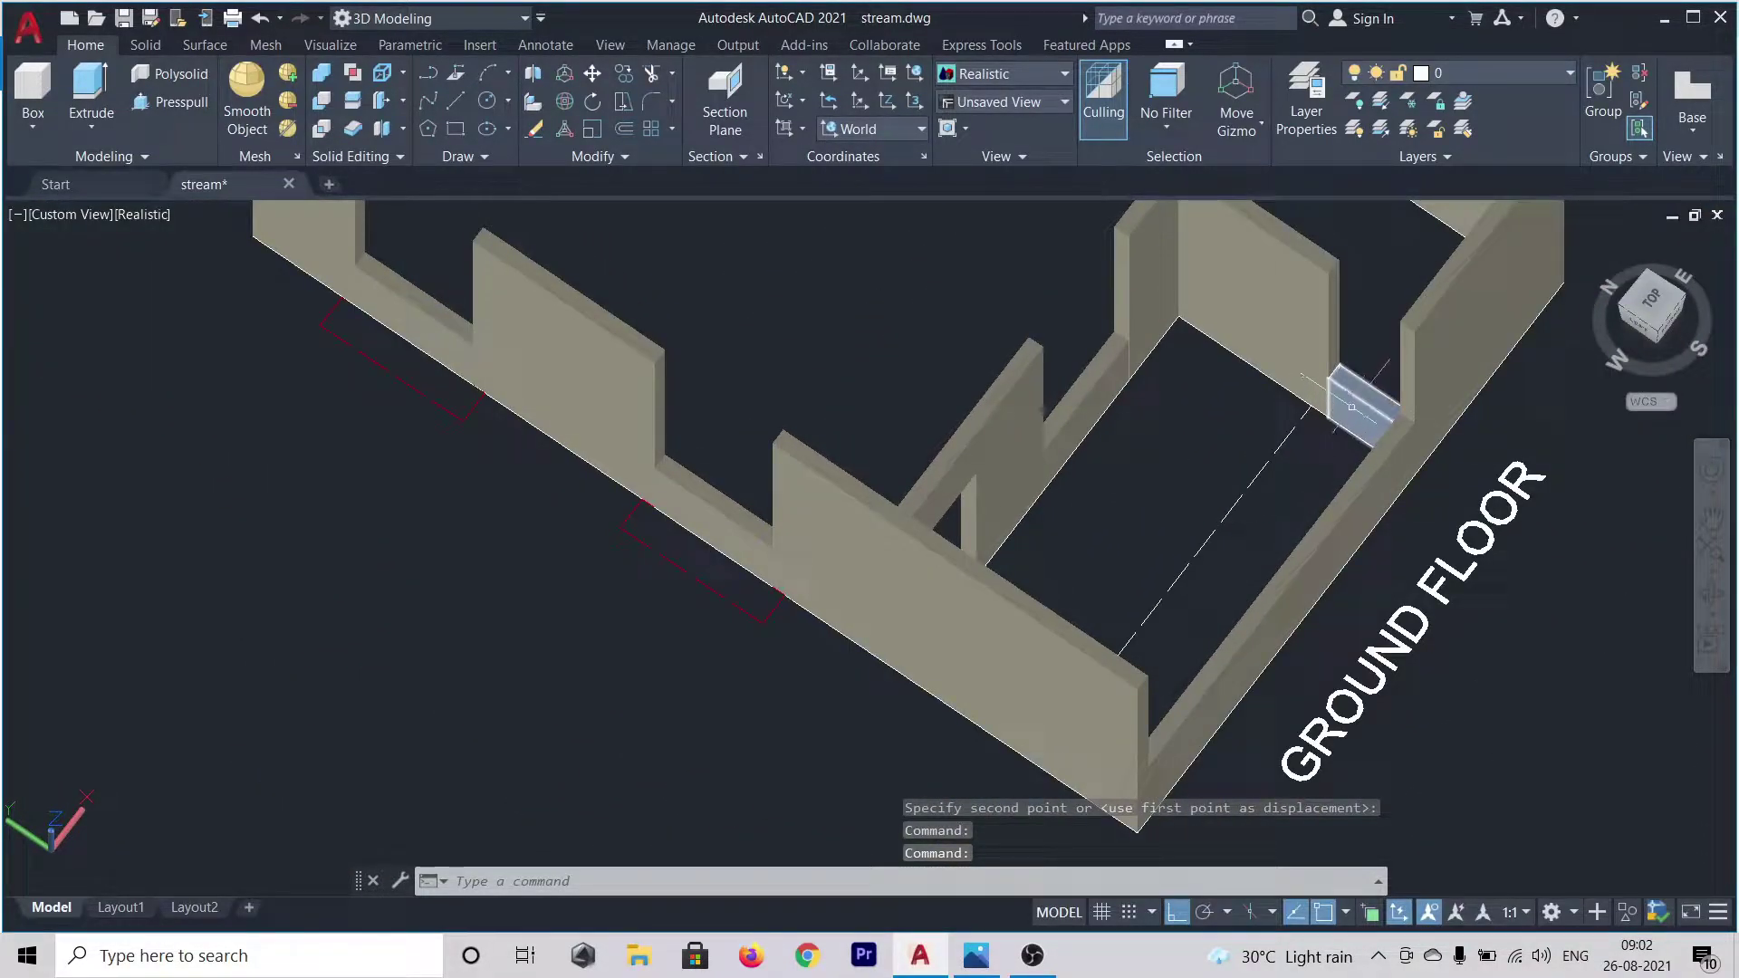
left_click(1352, 407)
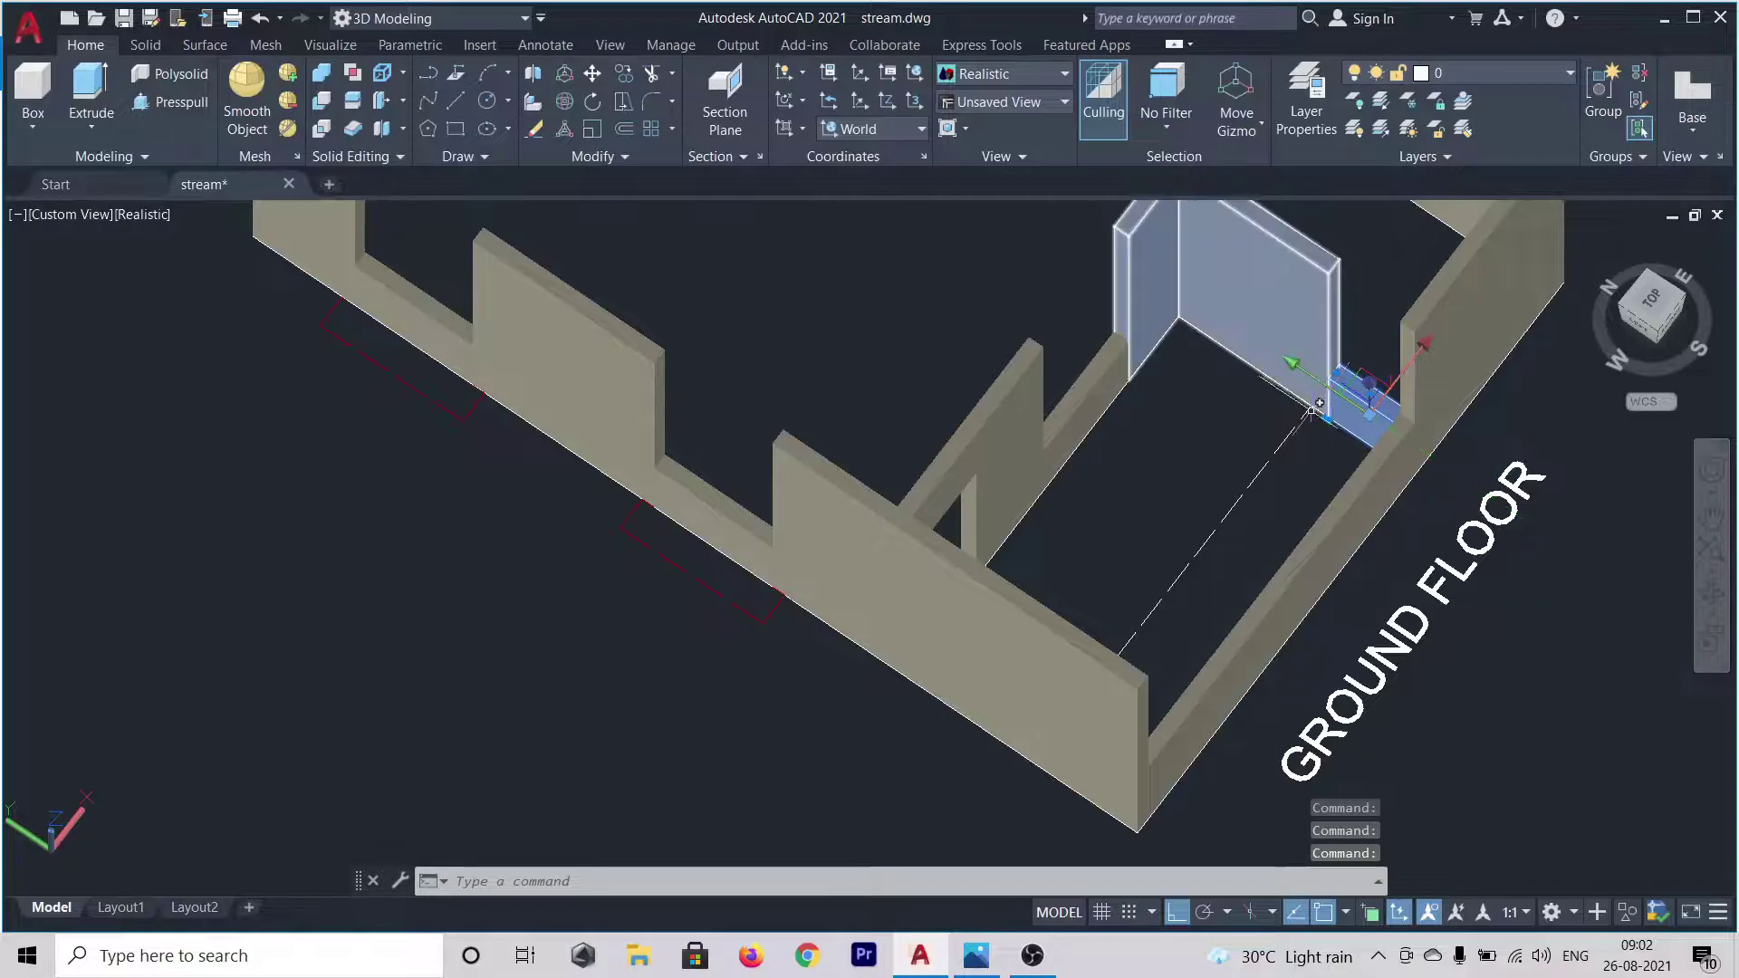
type("m")
key("Return")
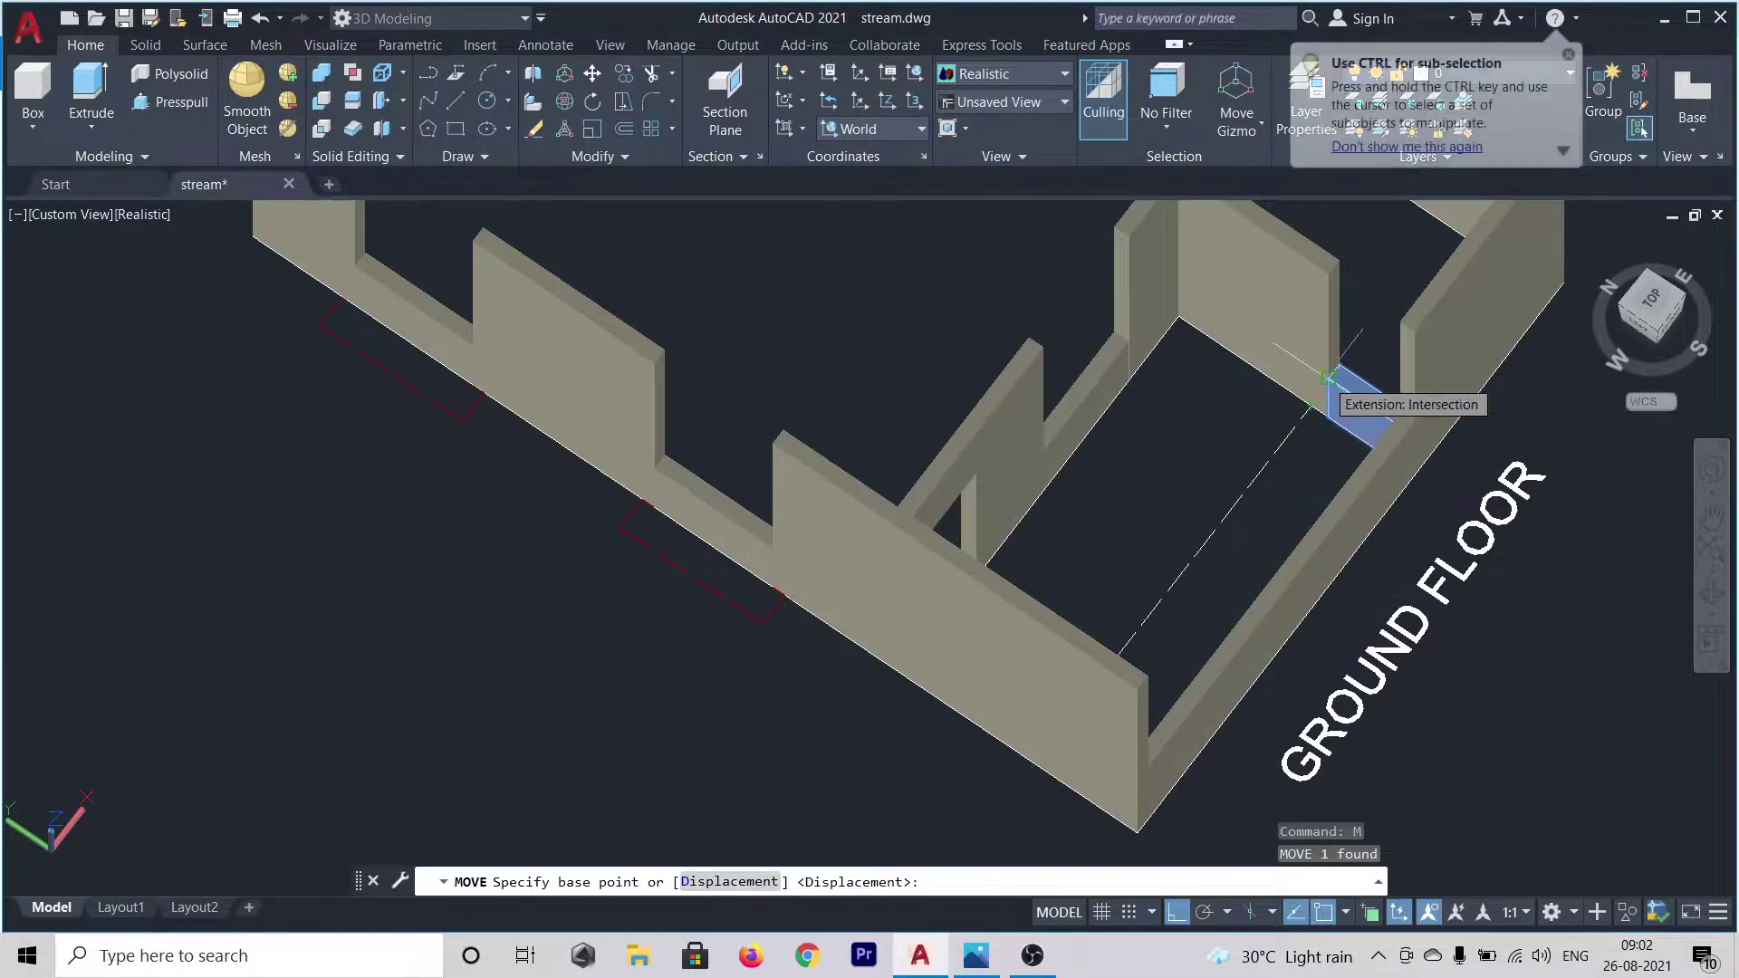
scroll(1311, 408, "up", 6)
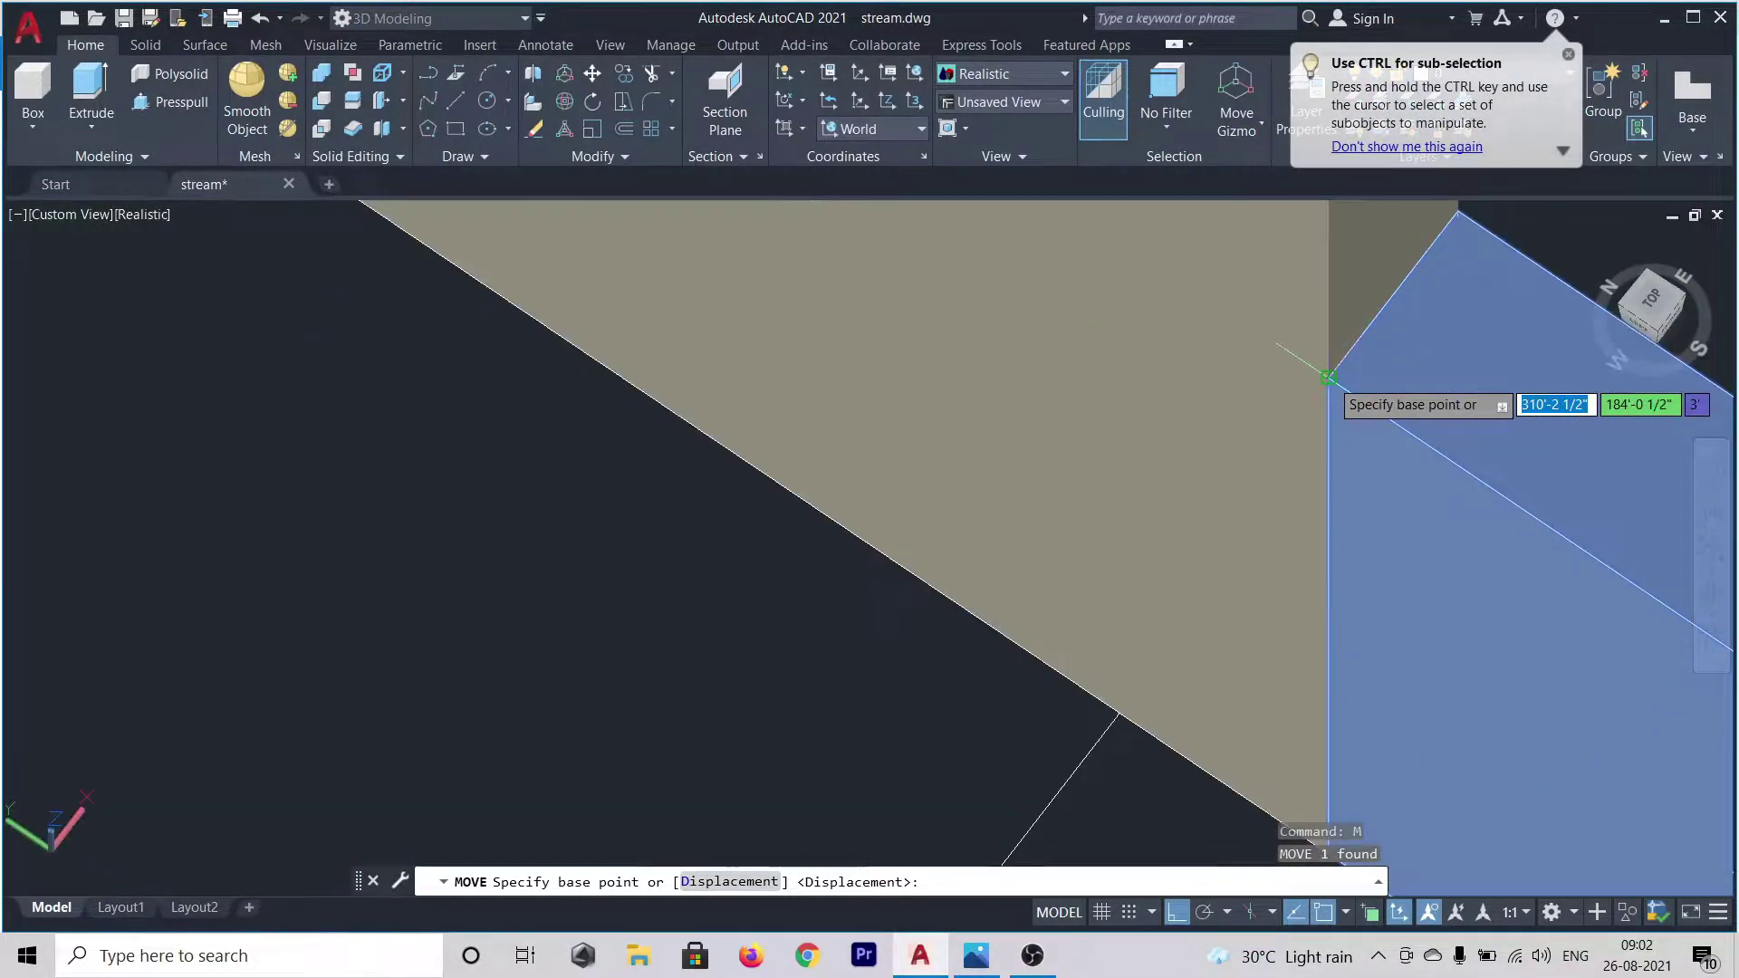
left_click(1328, 377)
scroll(1340, 355, "down", 5)
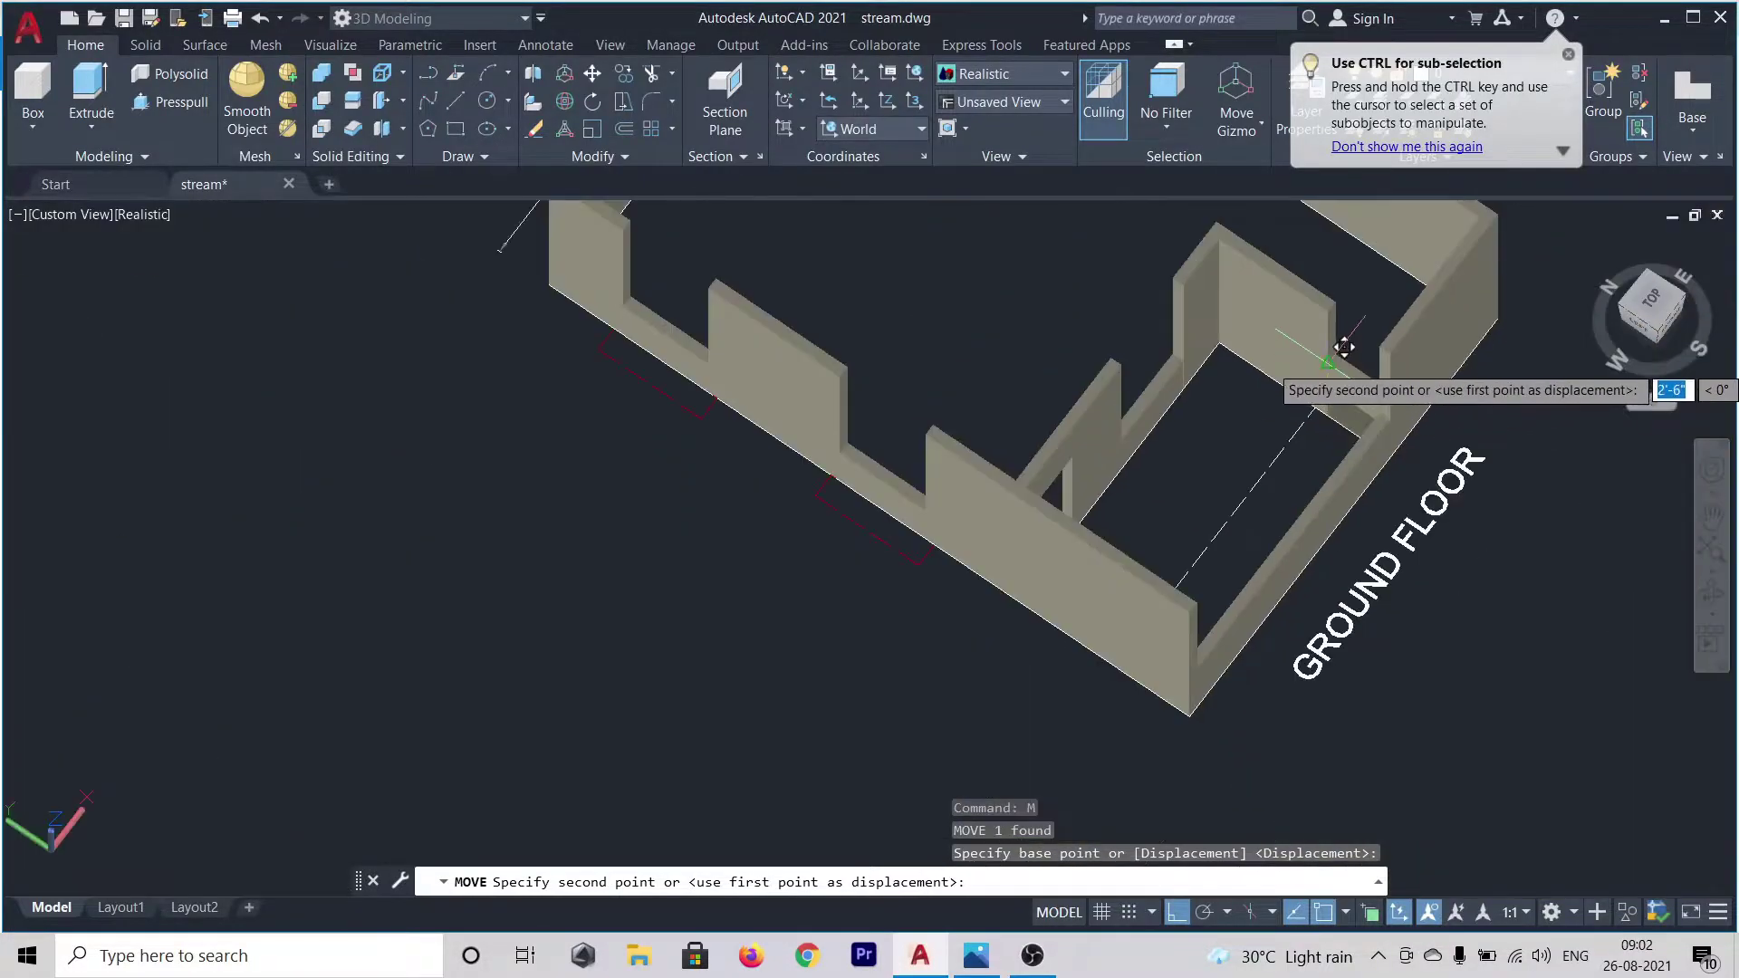
scroll(1344, 295, "up", 3)
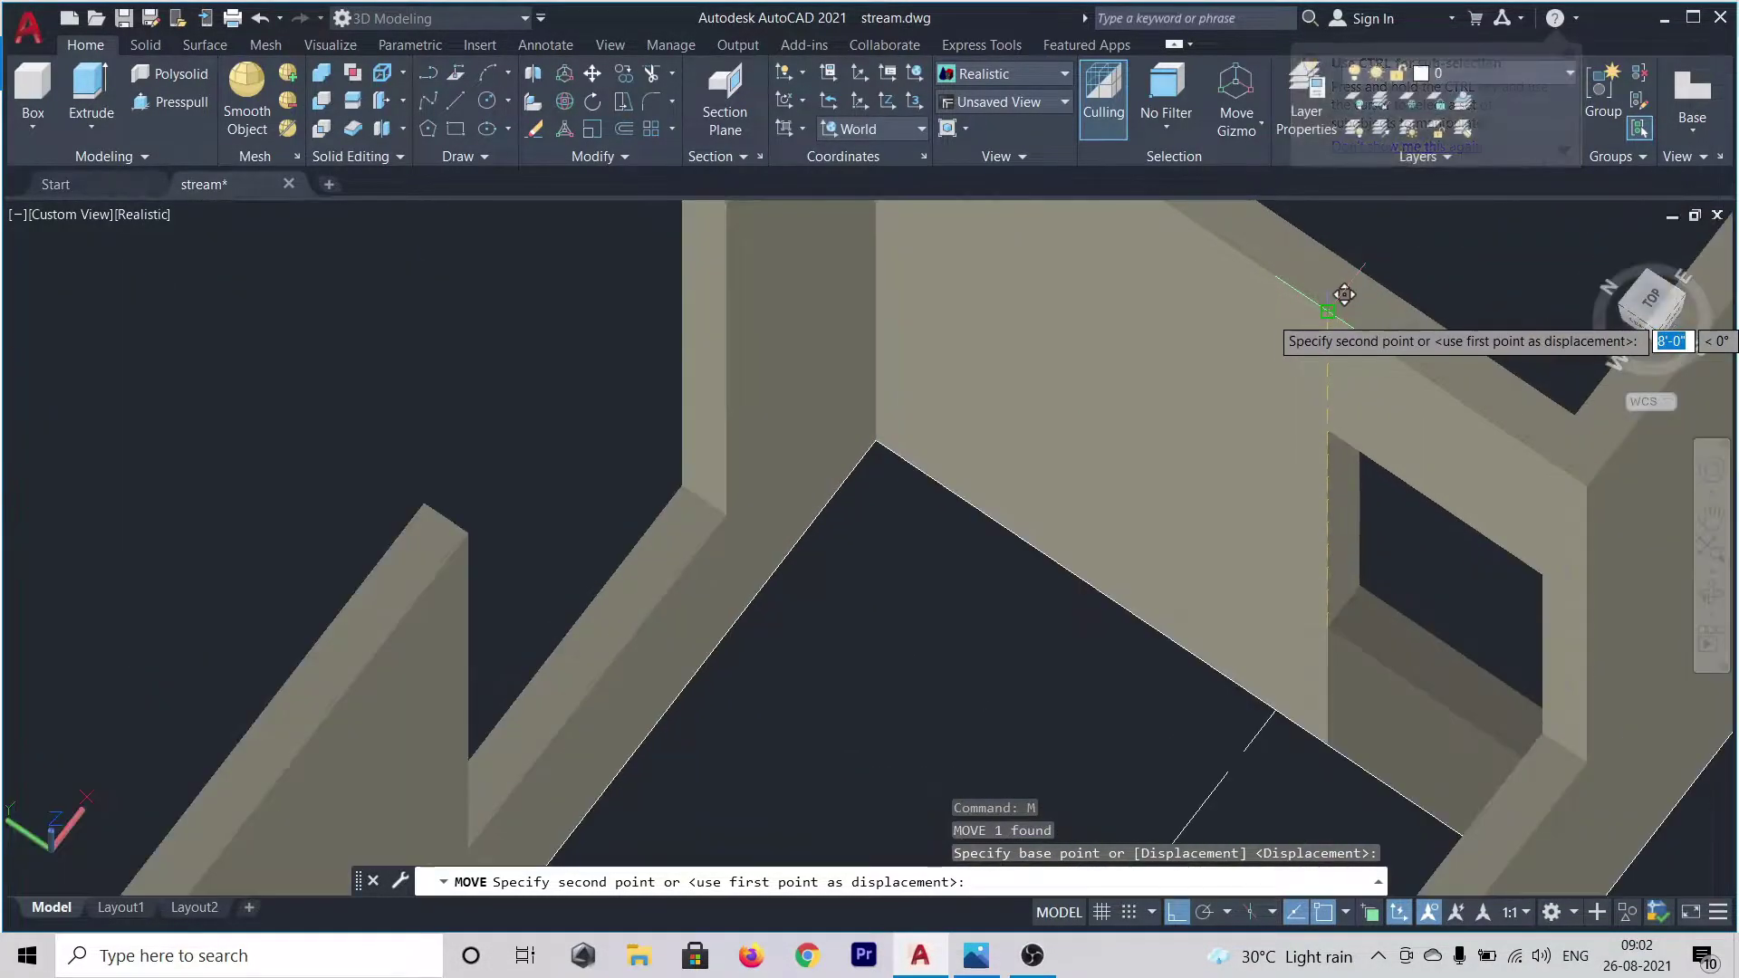
scroll(1344, 295, "up", 4)
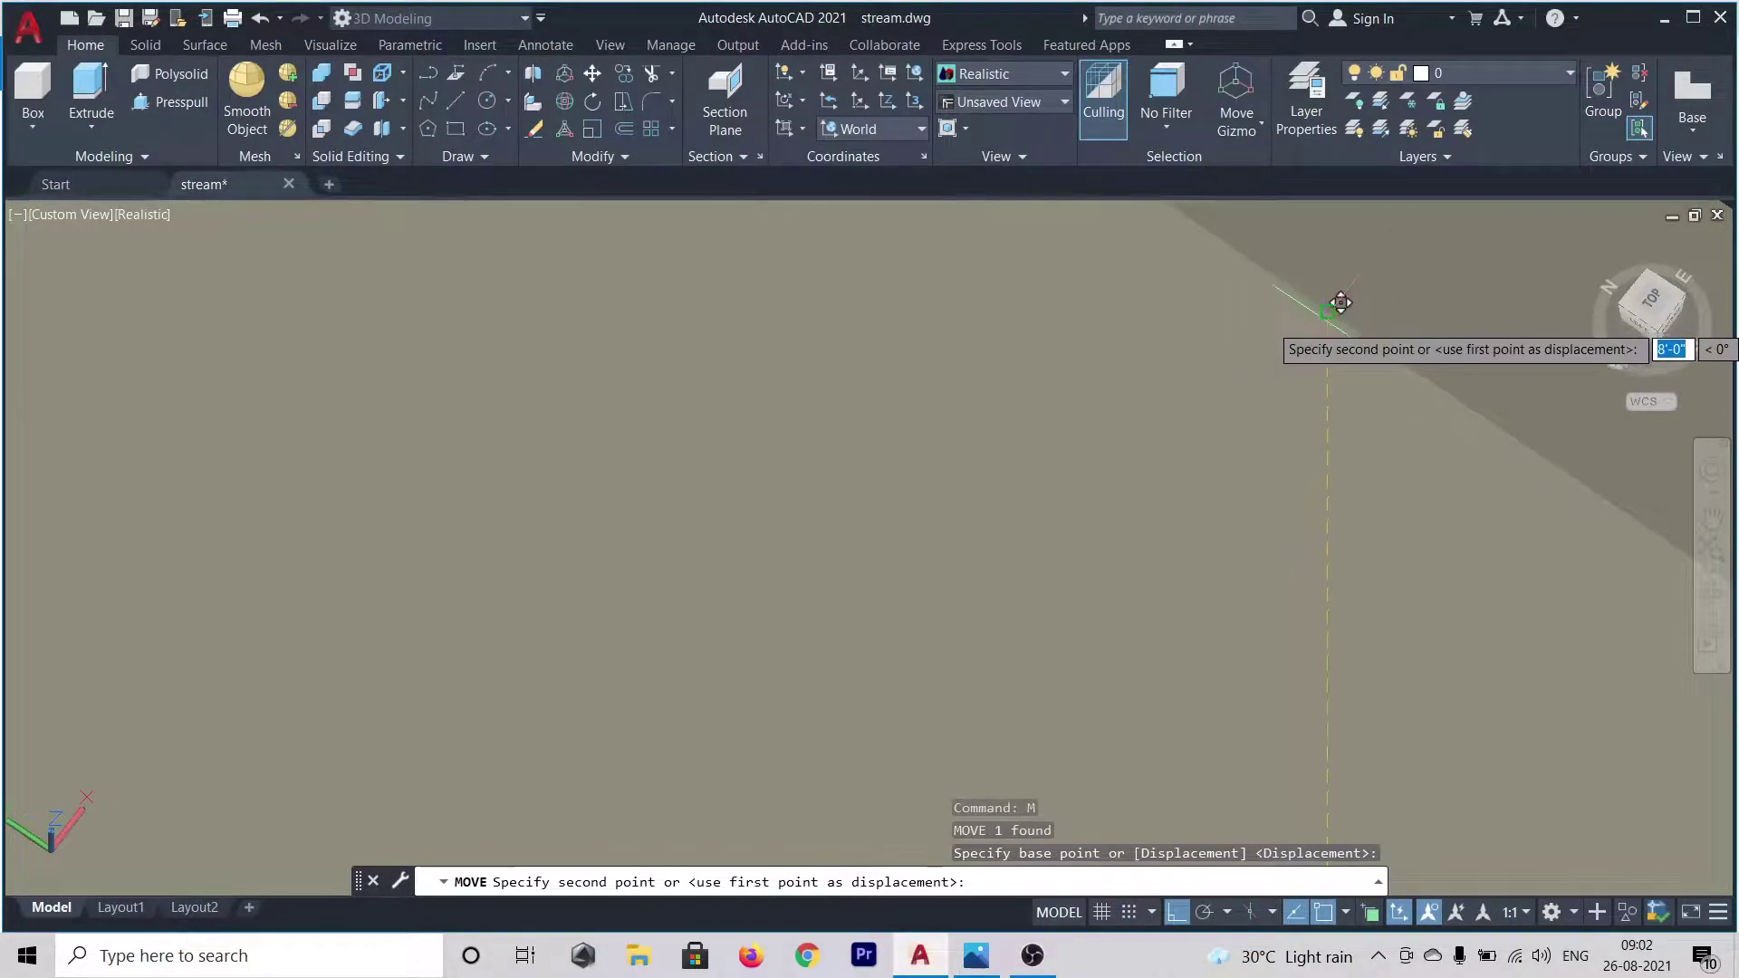
left_click(1345, 295)
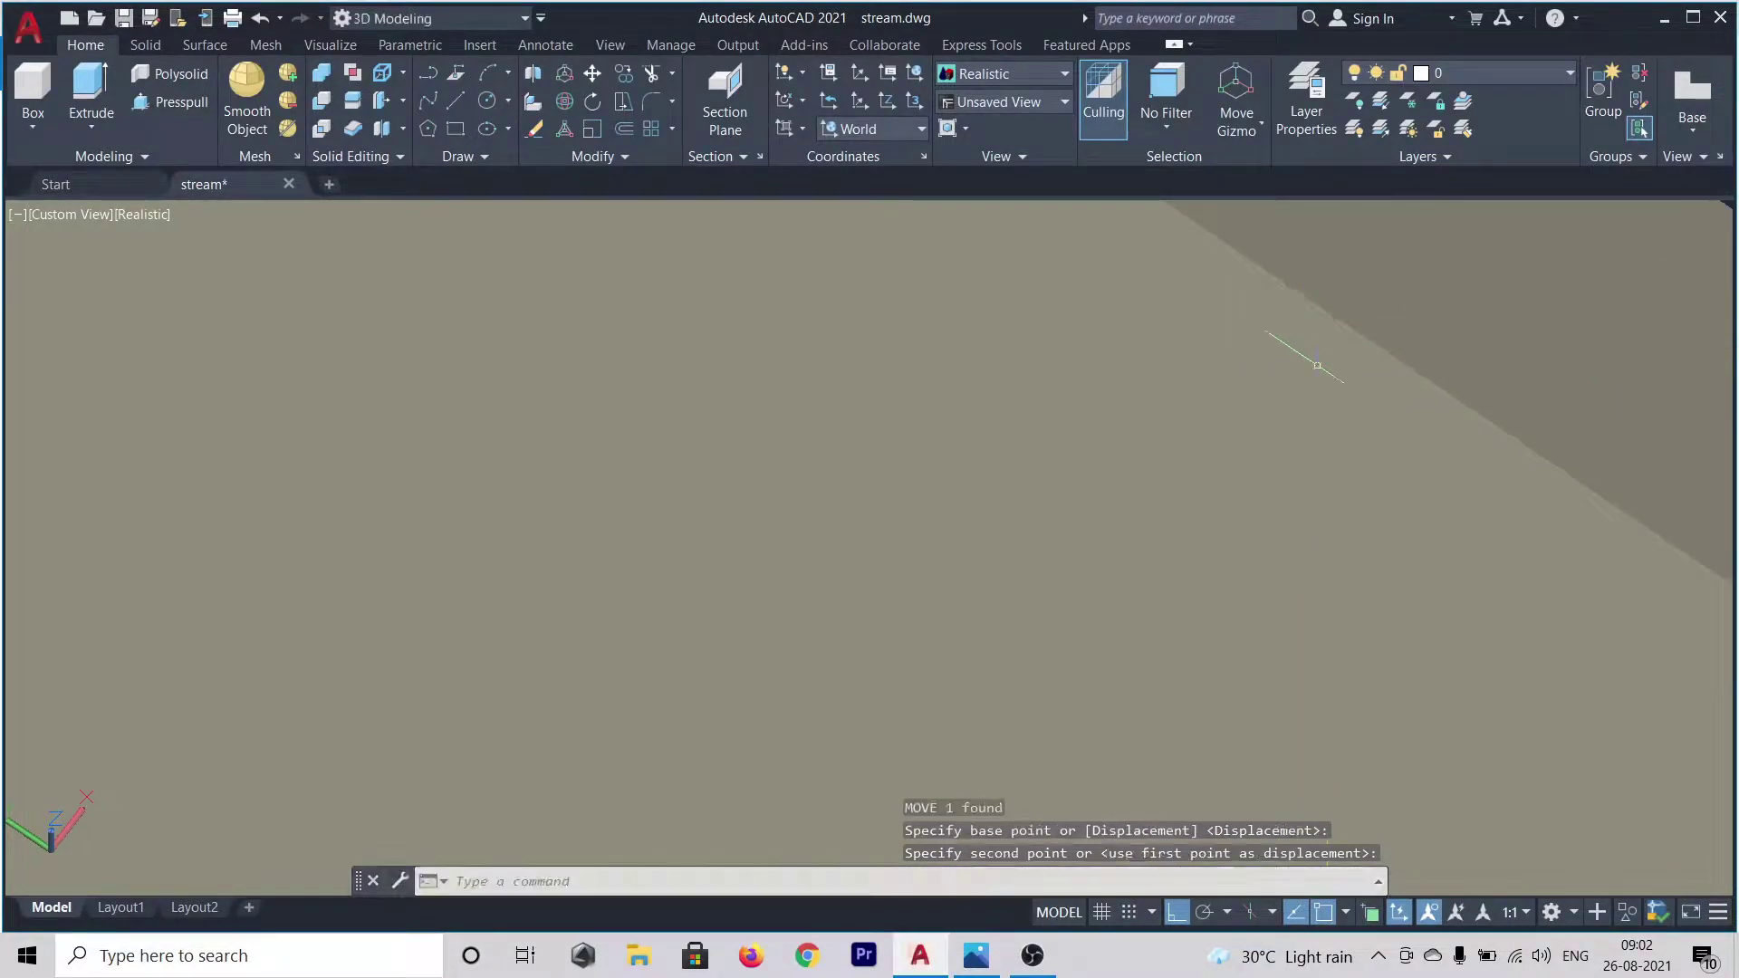
scroll(1296, 420, "down", 3)
scroll(1291, 451, "down", 5)
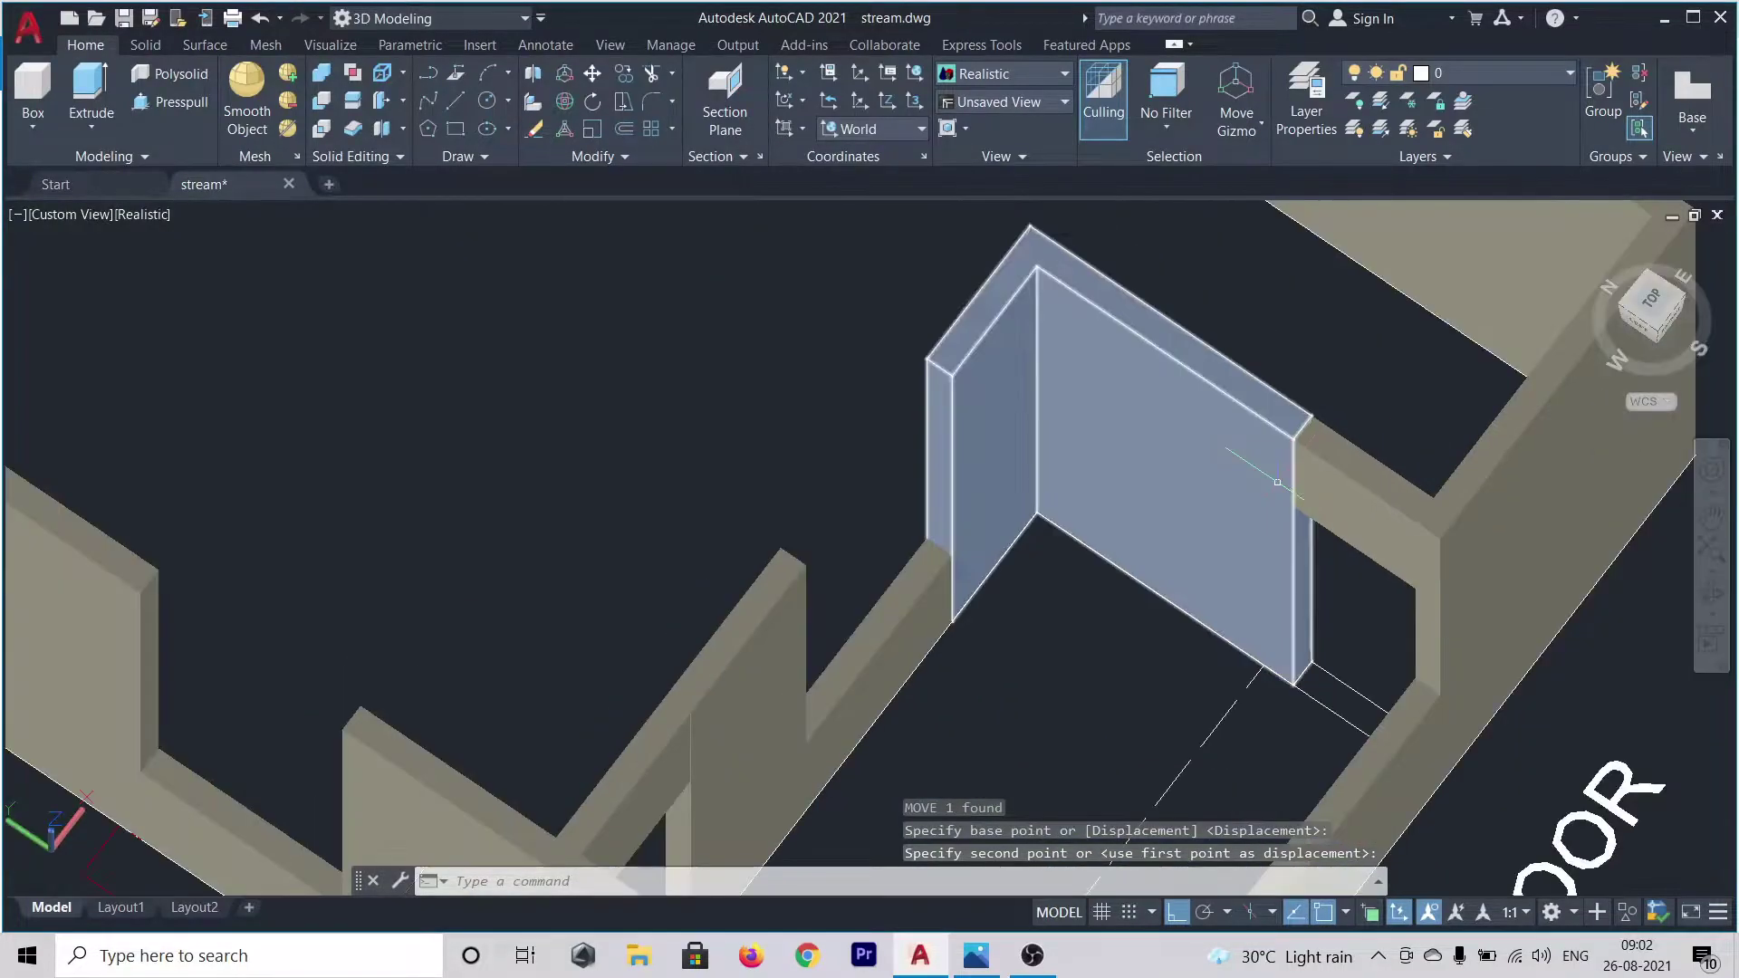
- Move the first floor inner wall's low segment, where it meets the balcony's end wall, 8' straight up to the adjoining wall's top
scroll(1256, 514, "down", 6)
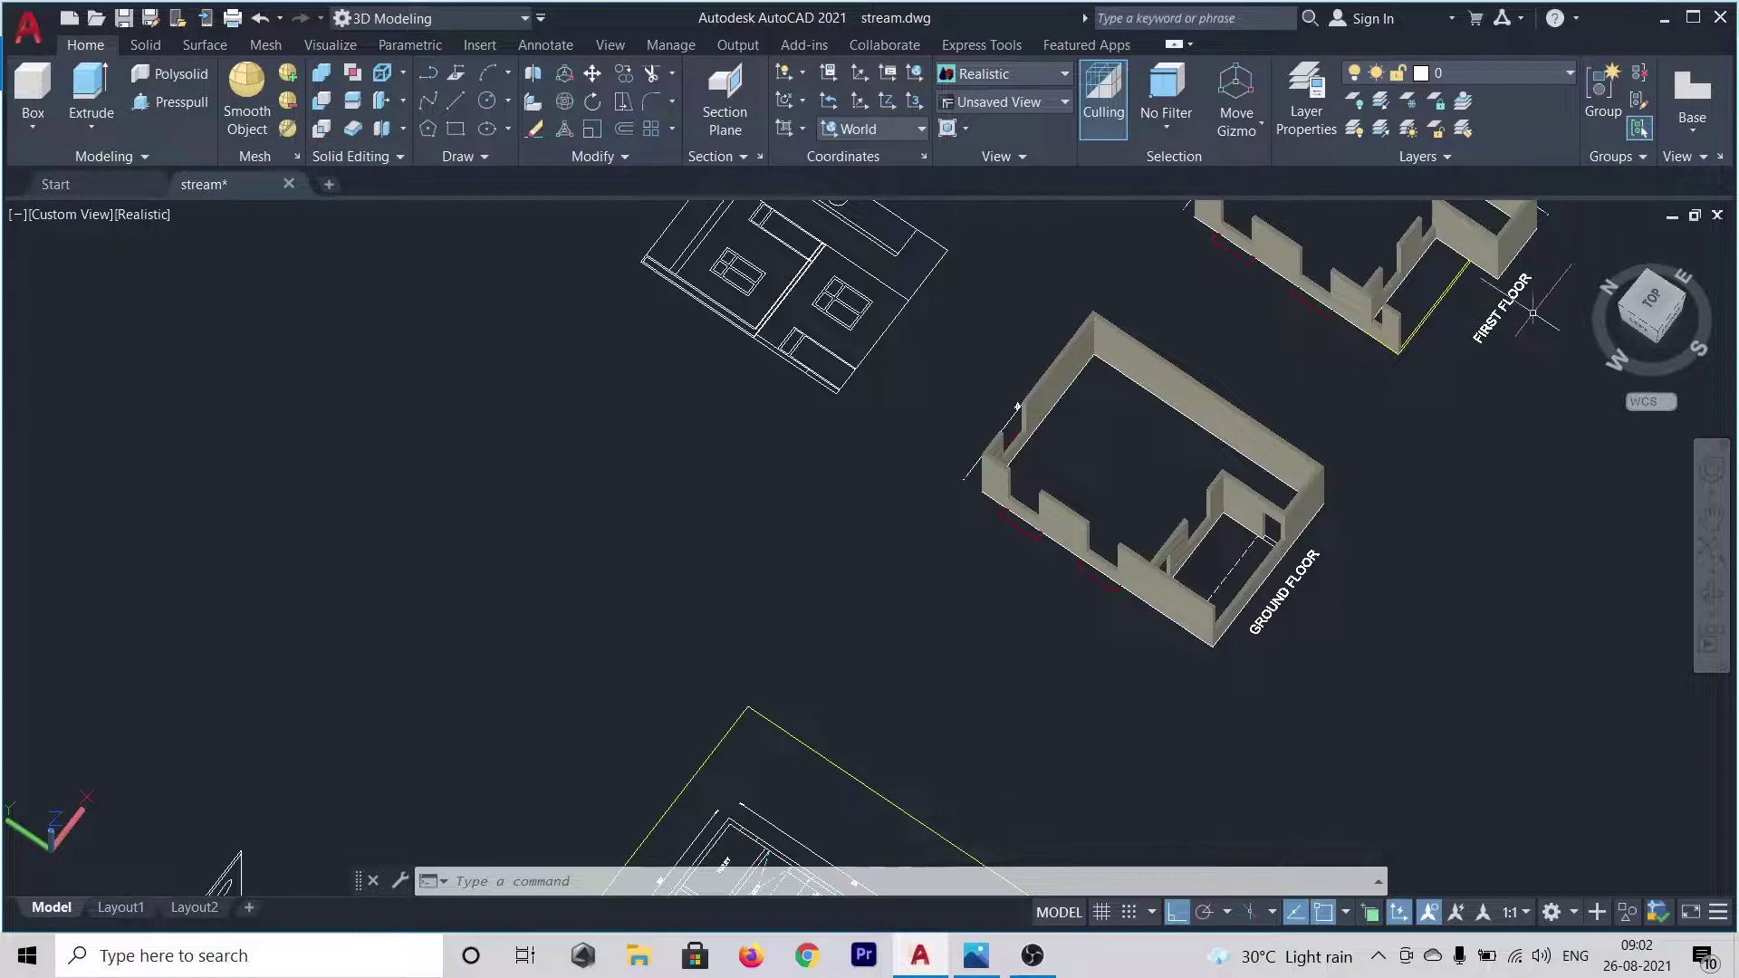
mouse_move(1376, 233)
middle_mouse_down()
mouse_move(1267, 296)
mouse_move(1161, 450)
middle_mouse_up()
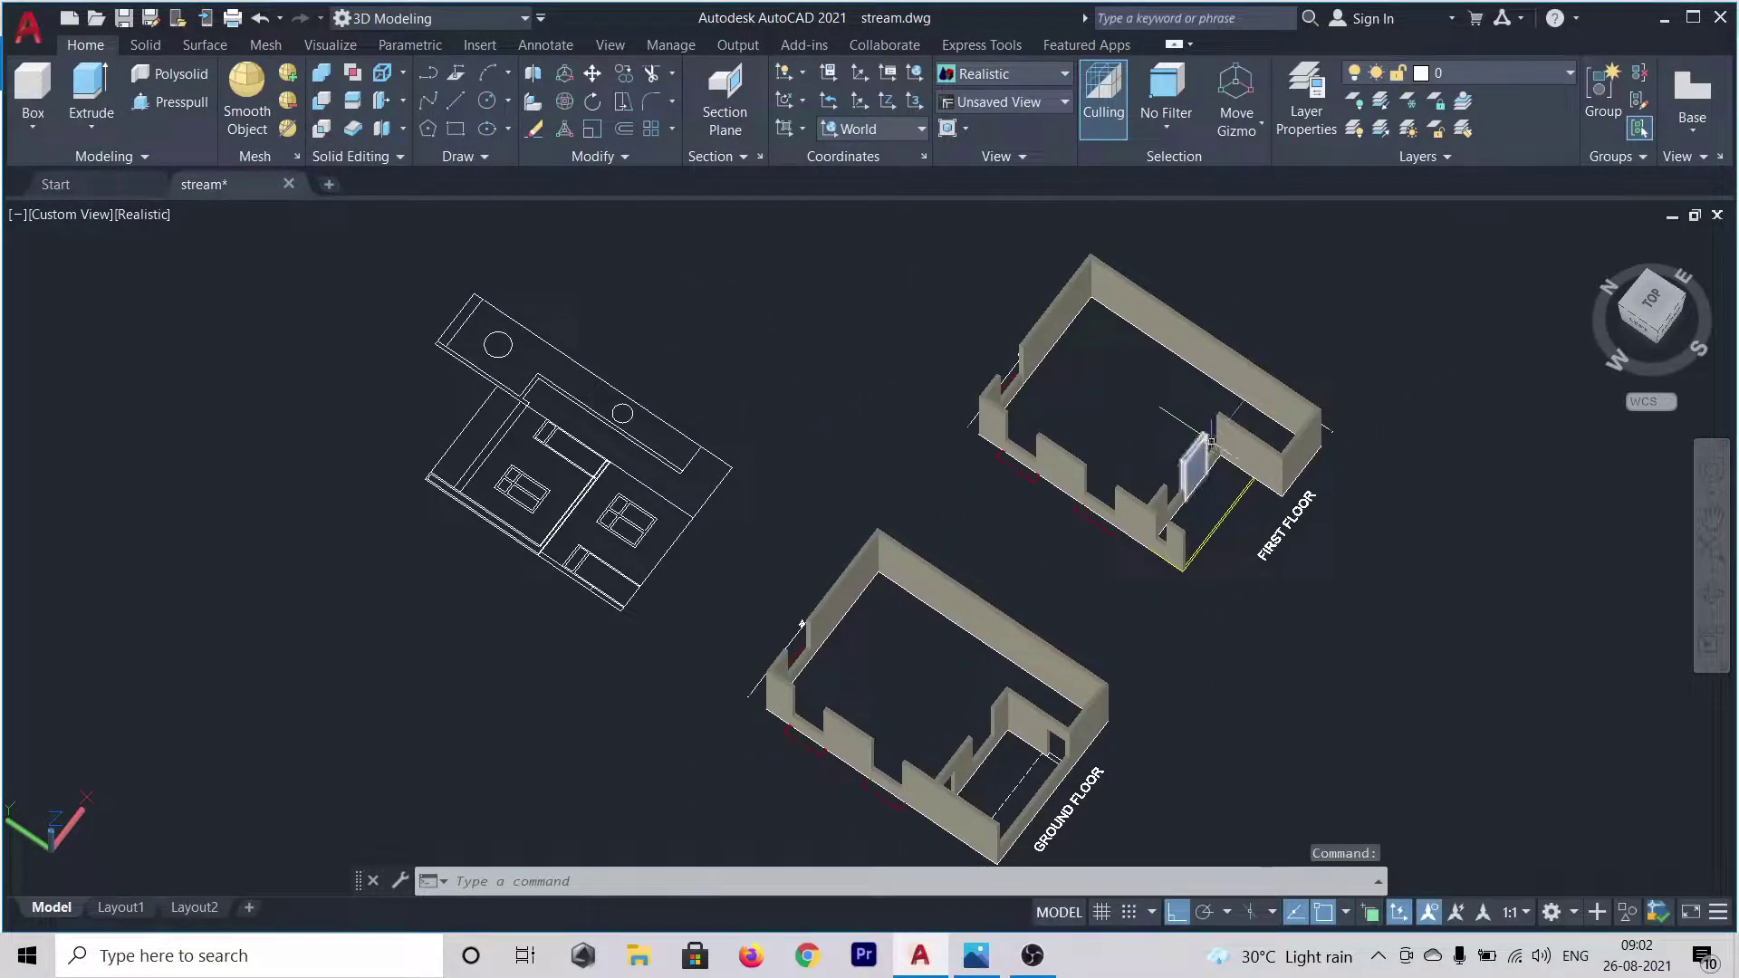
scroll(1212, 441, "up", 6)
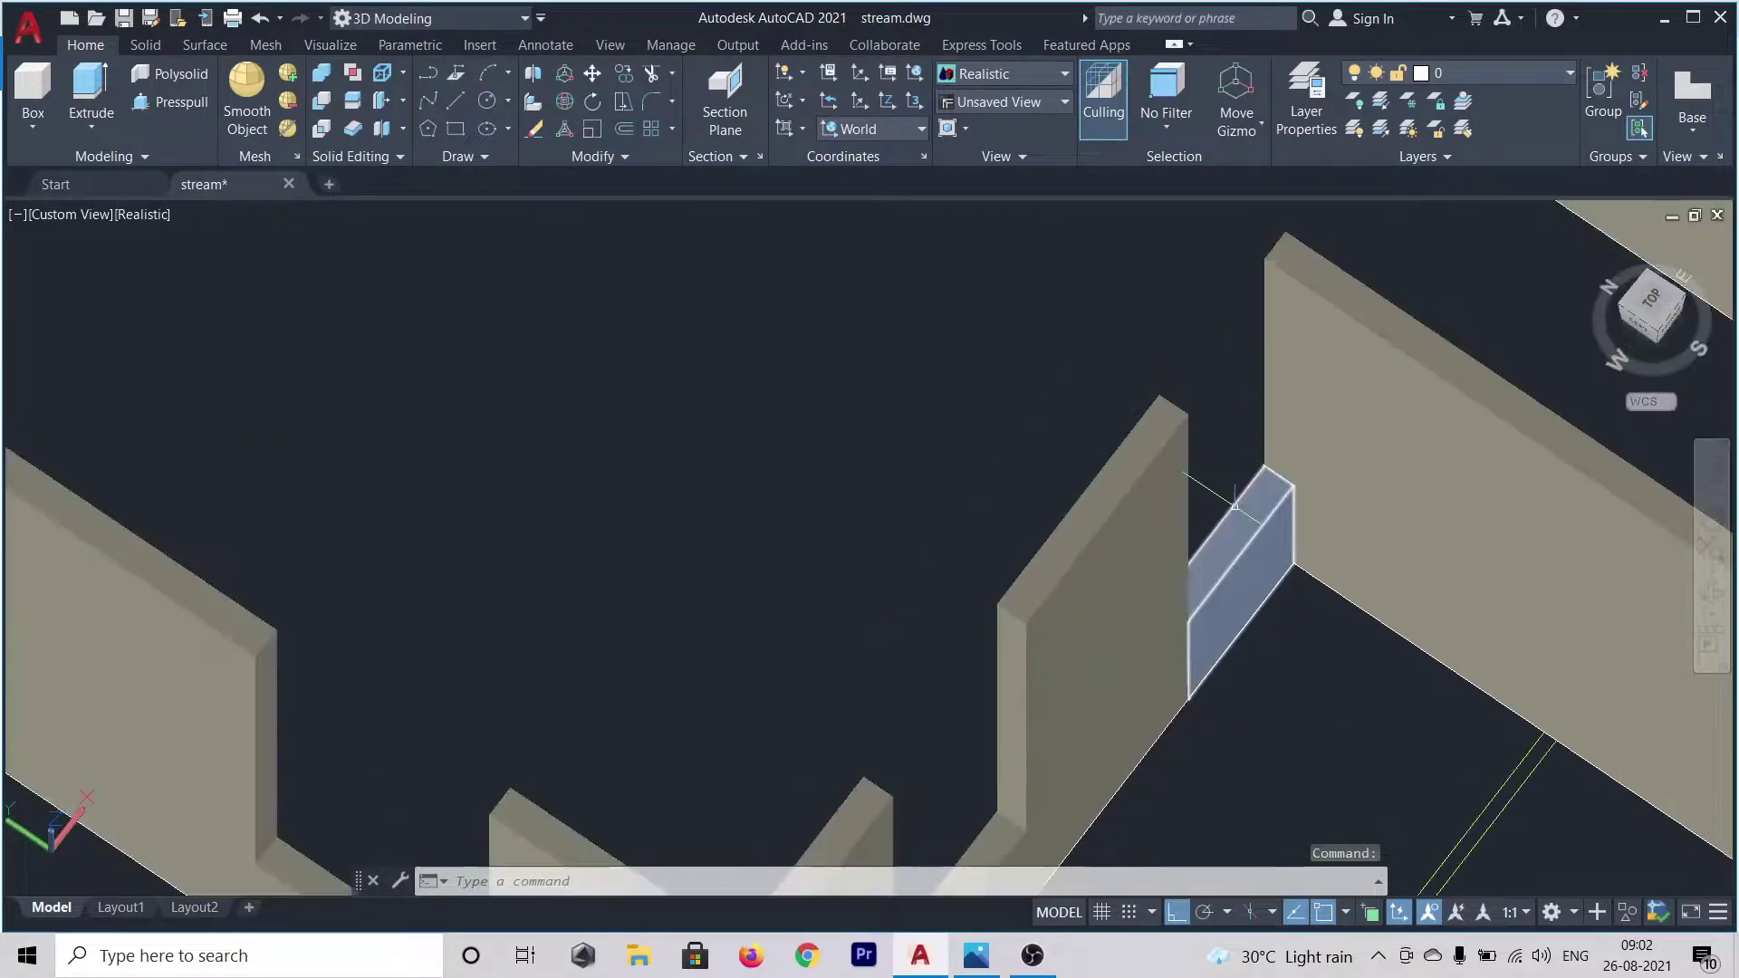
left_click(1247, 505)
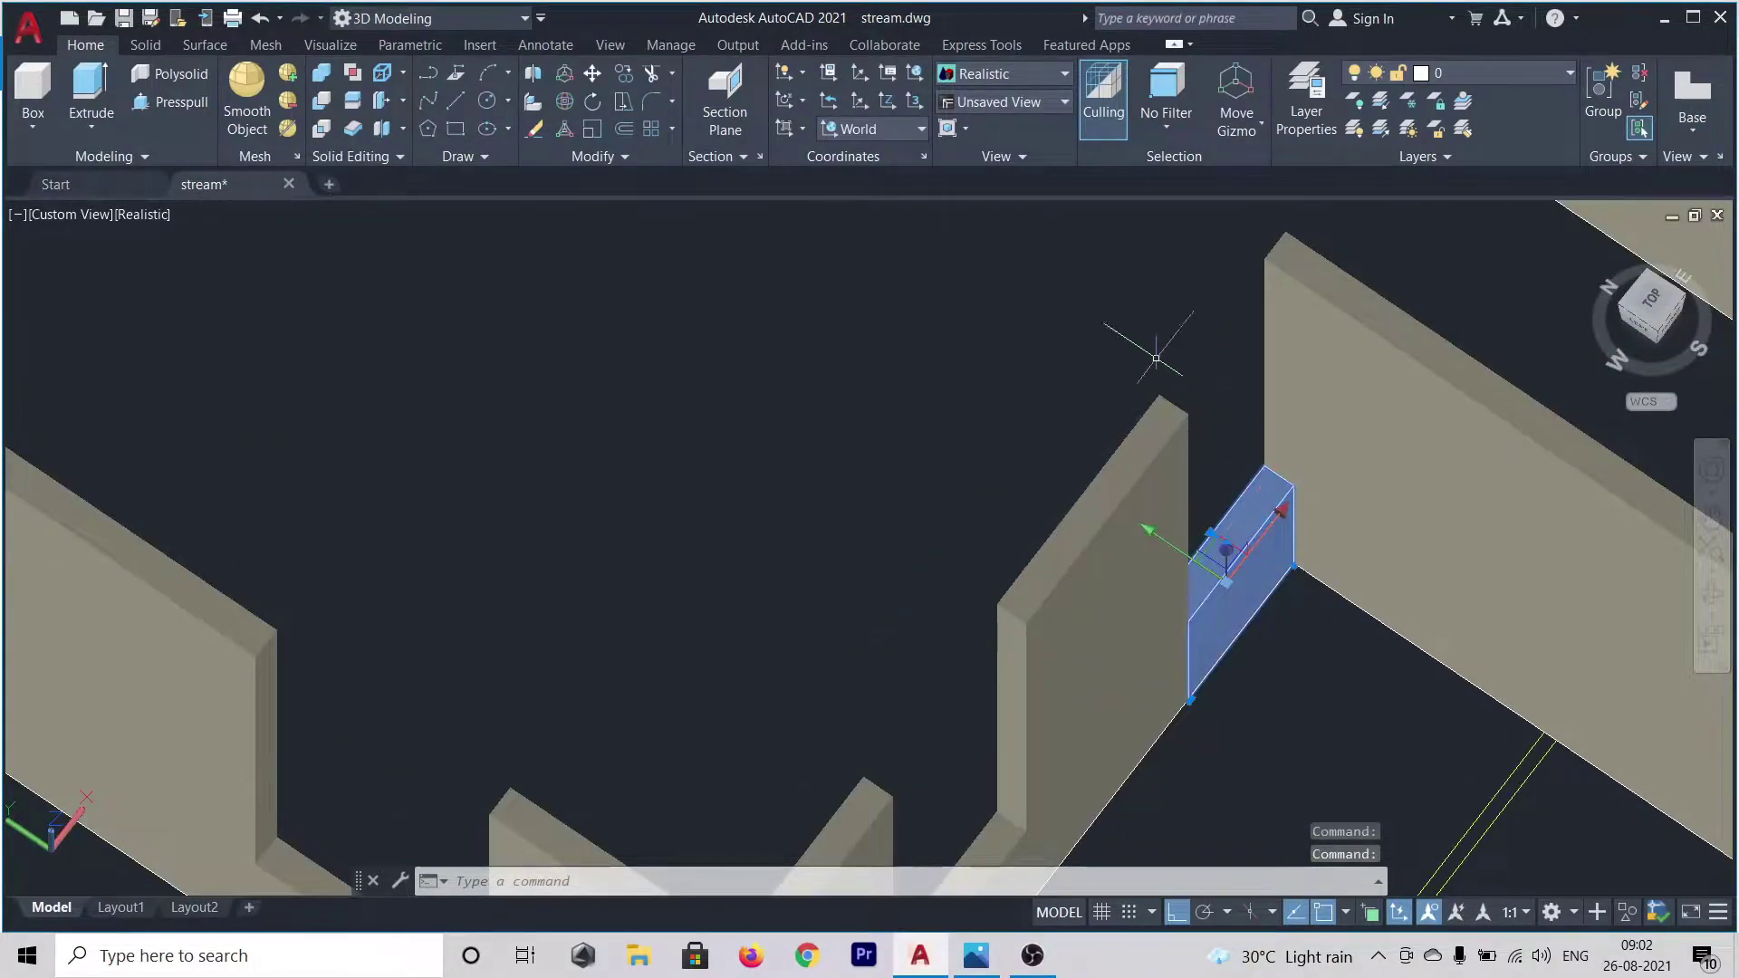
key("Return")
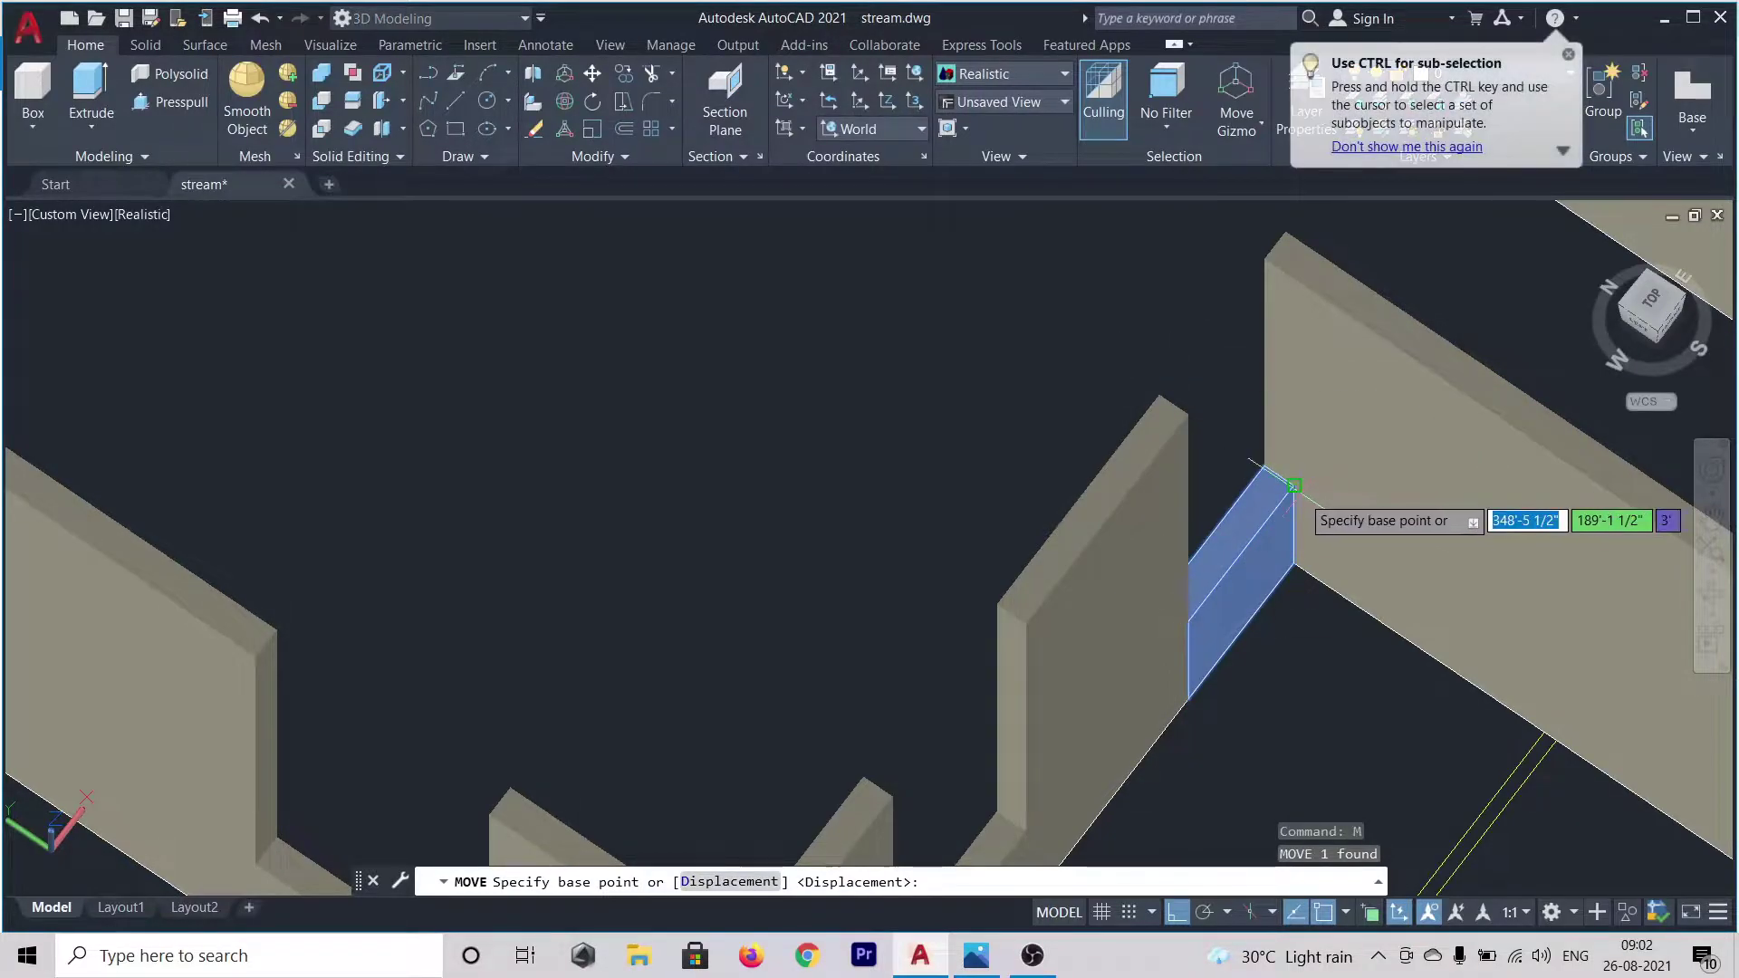
scroll(1304, 494, "up", 5)
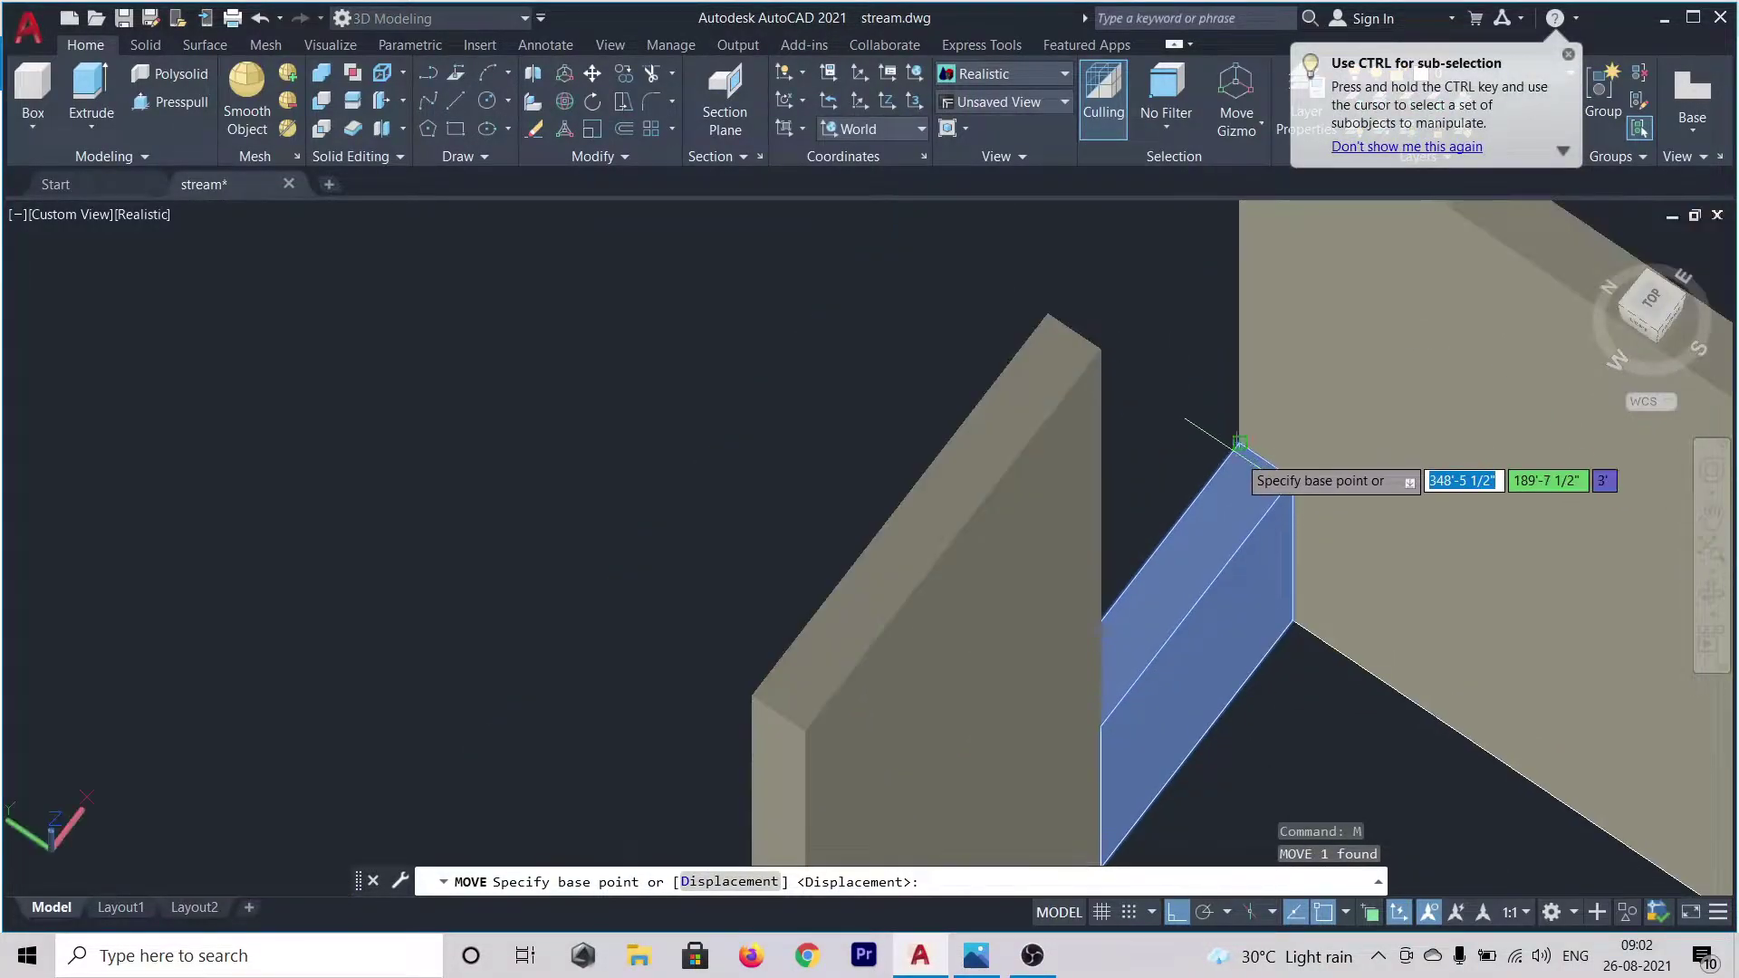
scroll(1240, 443, "up", 4)
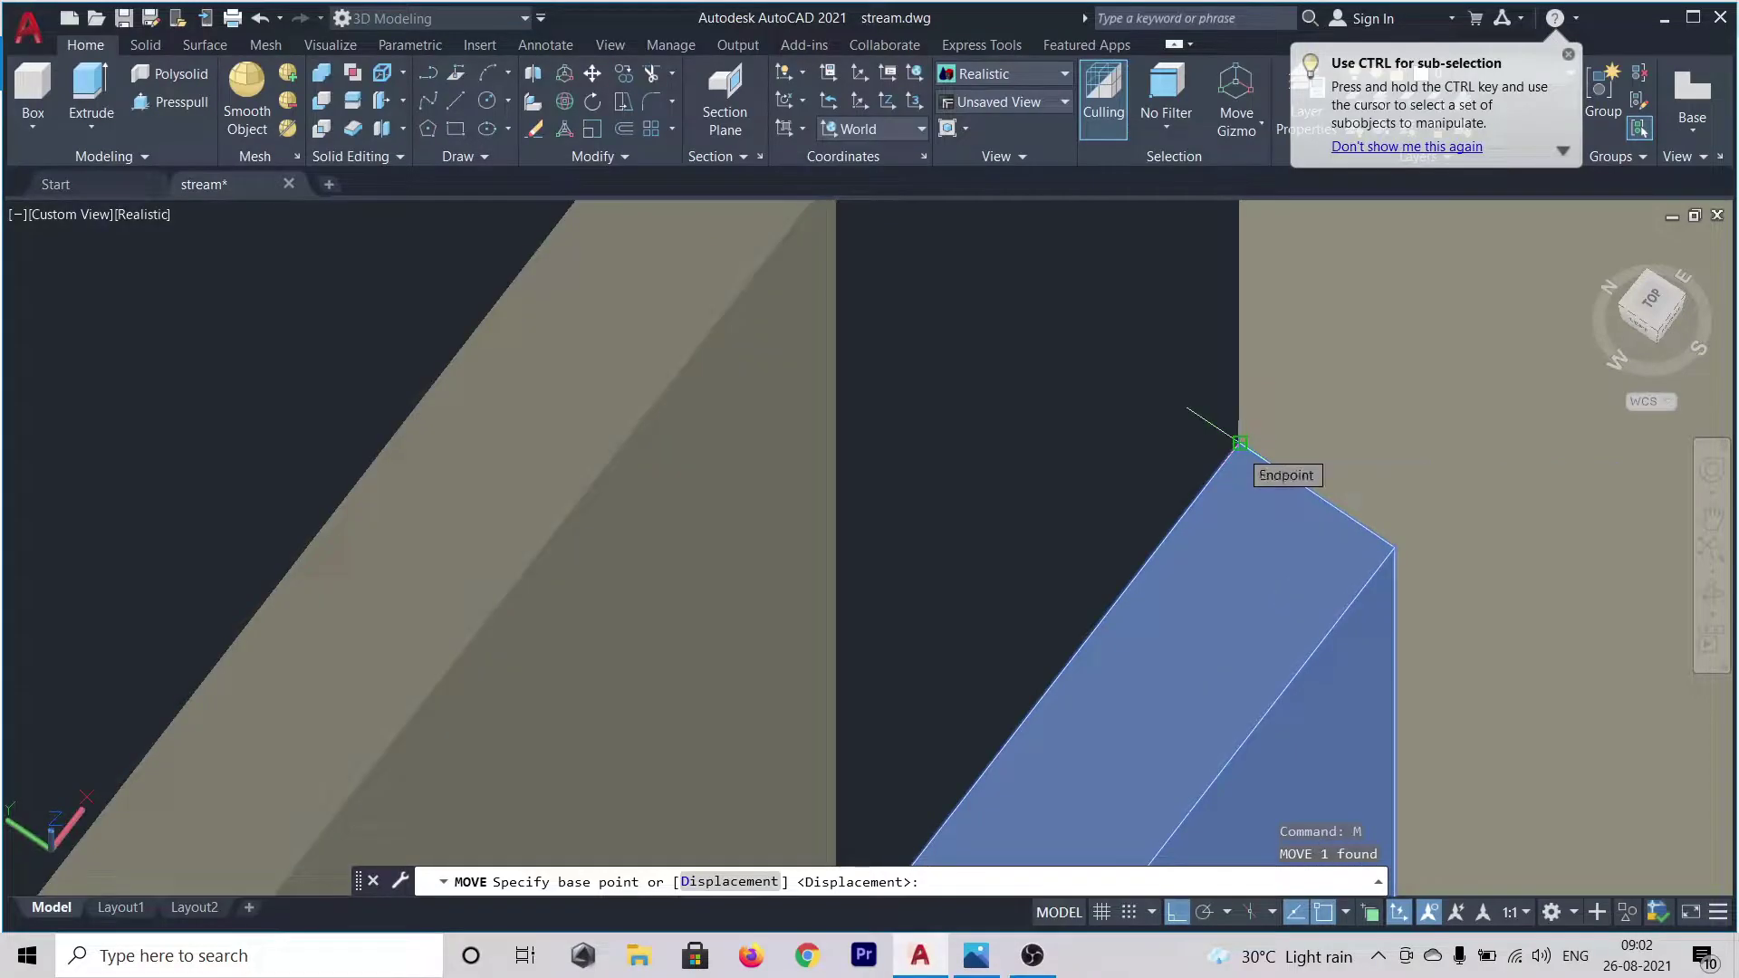
left_click(1240, 442)
scroll(1236, 353, "down", 5)
scroll(1243, 353, "down", 3)
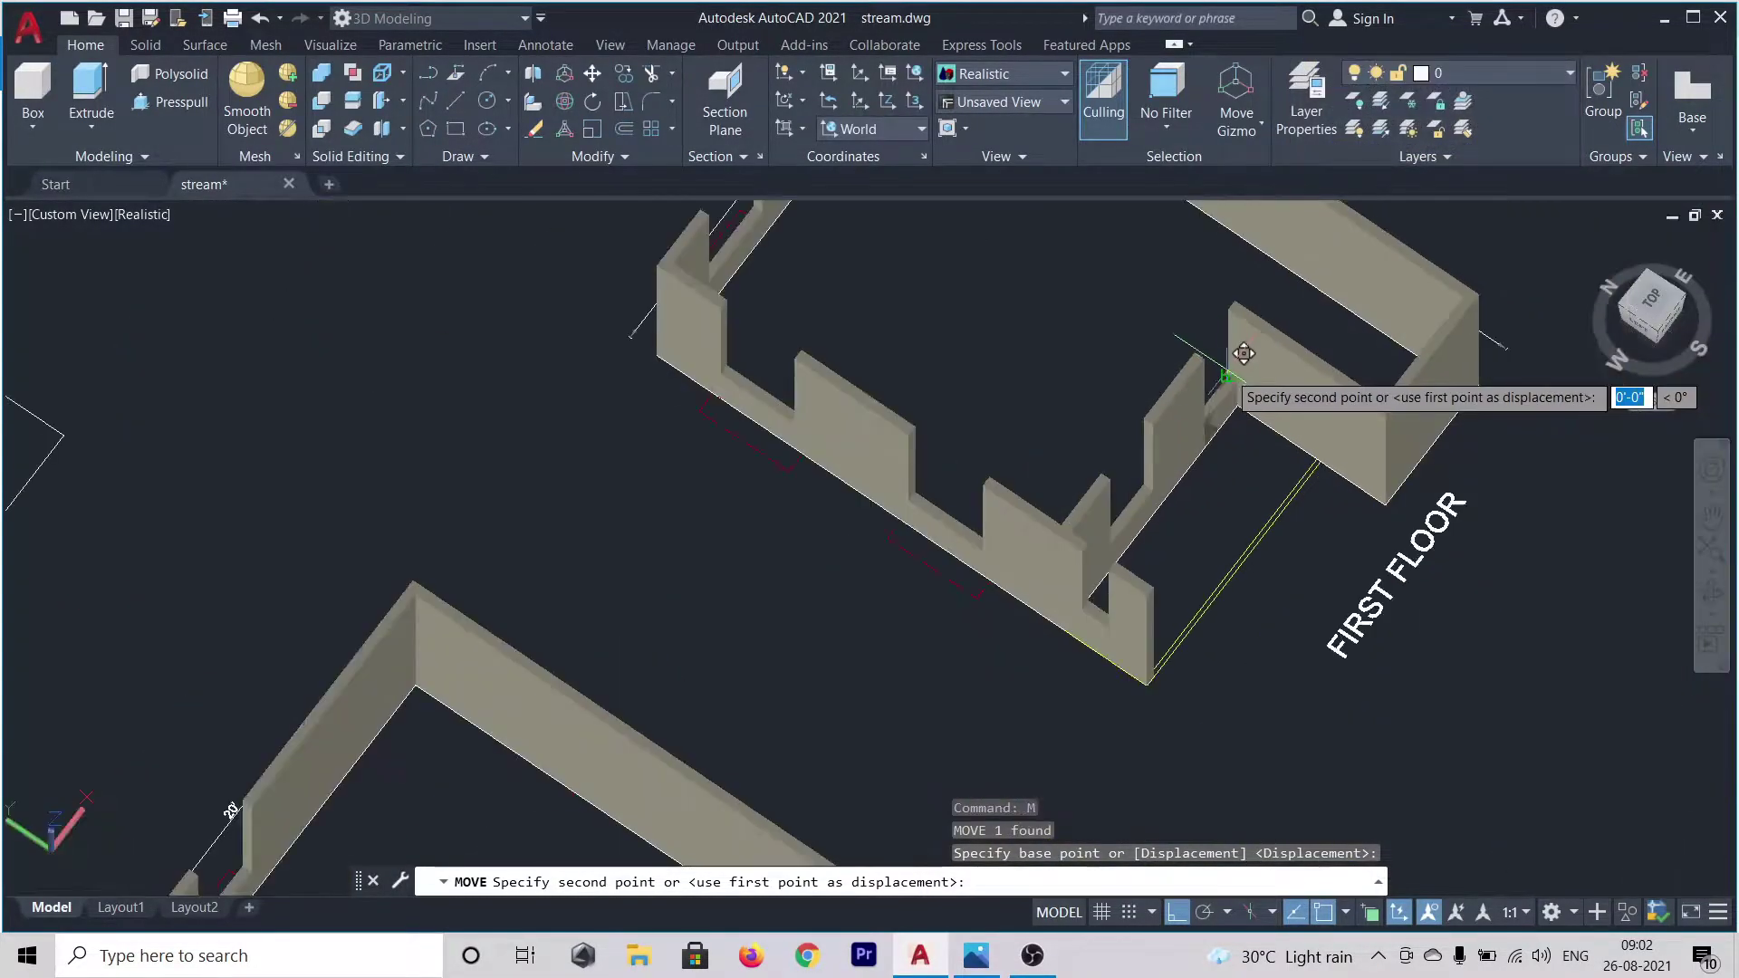
scroll(1251, 298, "up", 5)
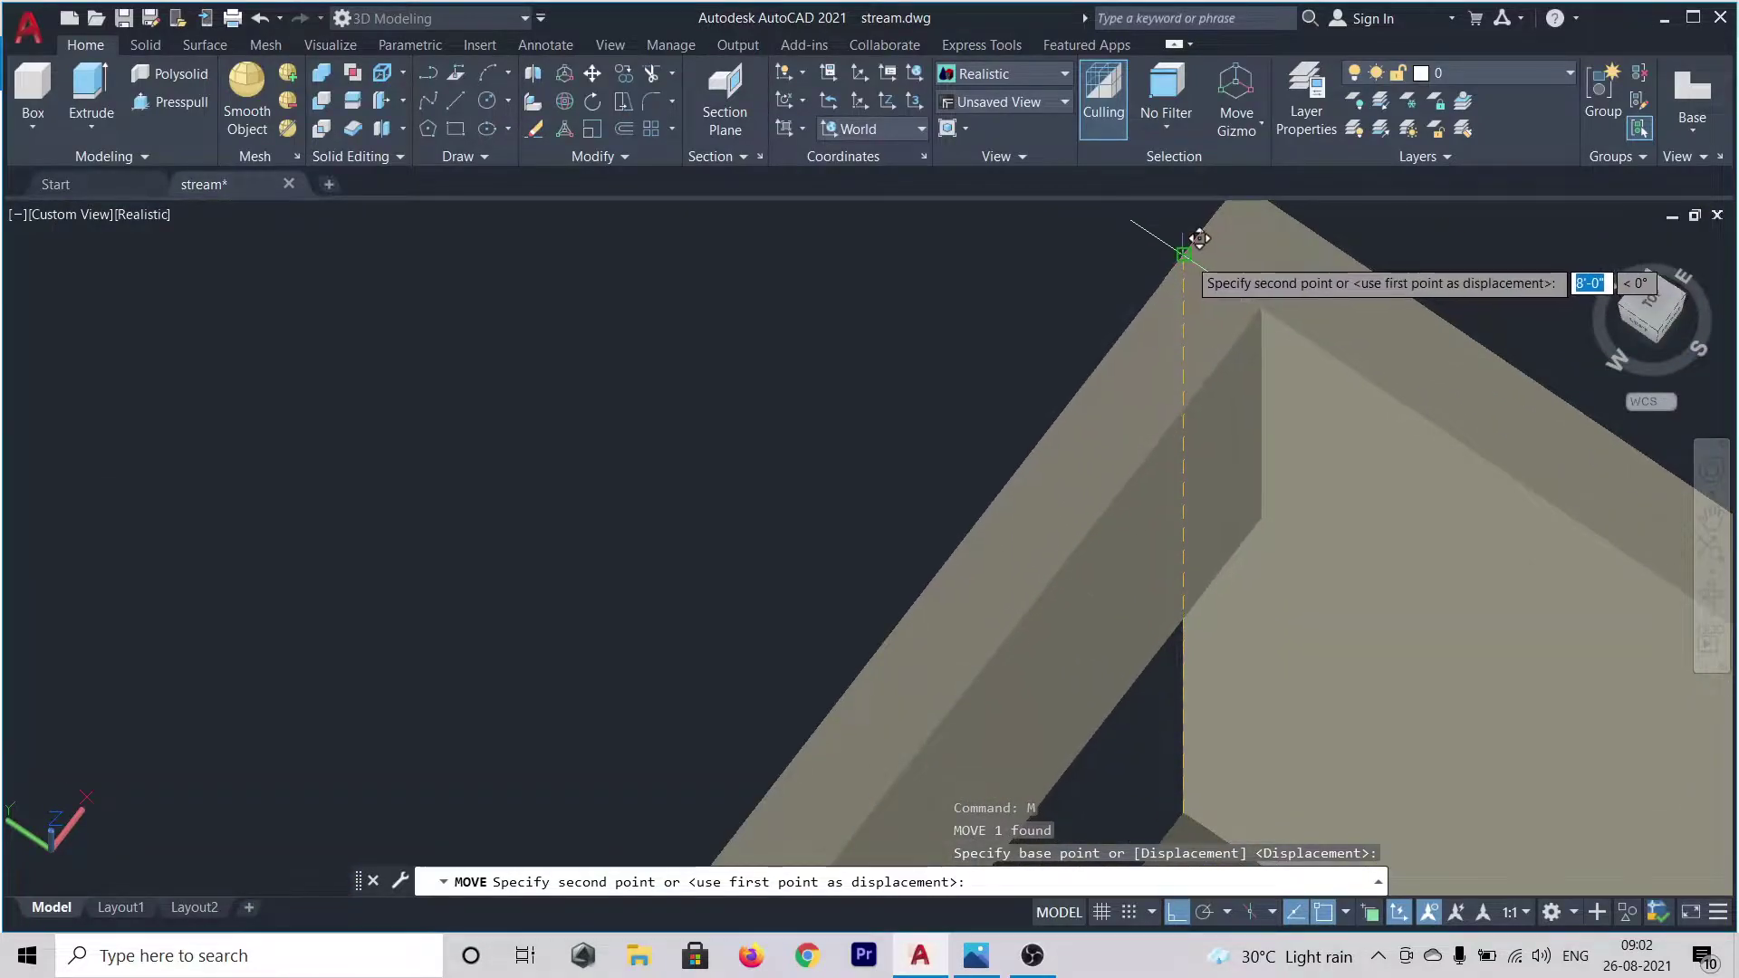
left_click(1200, 238)
scroll(1150, 272, "down", 4)
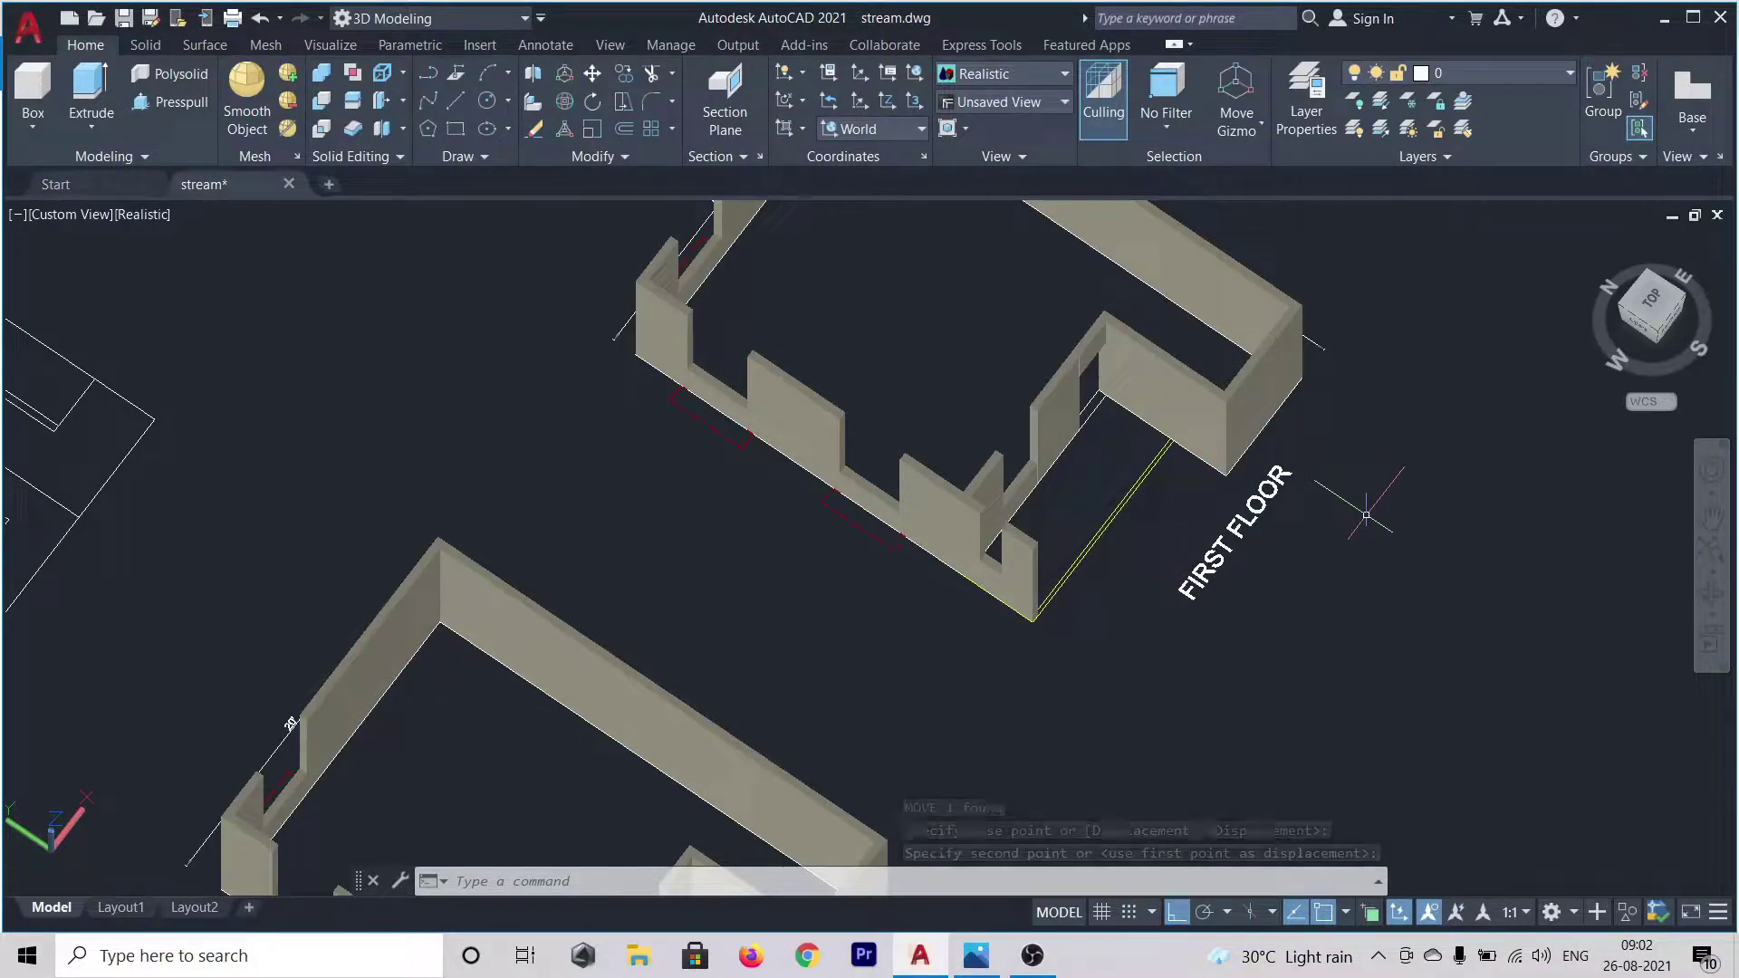
middle_click_drag(1370, 518, 1324, 406, "shift")
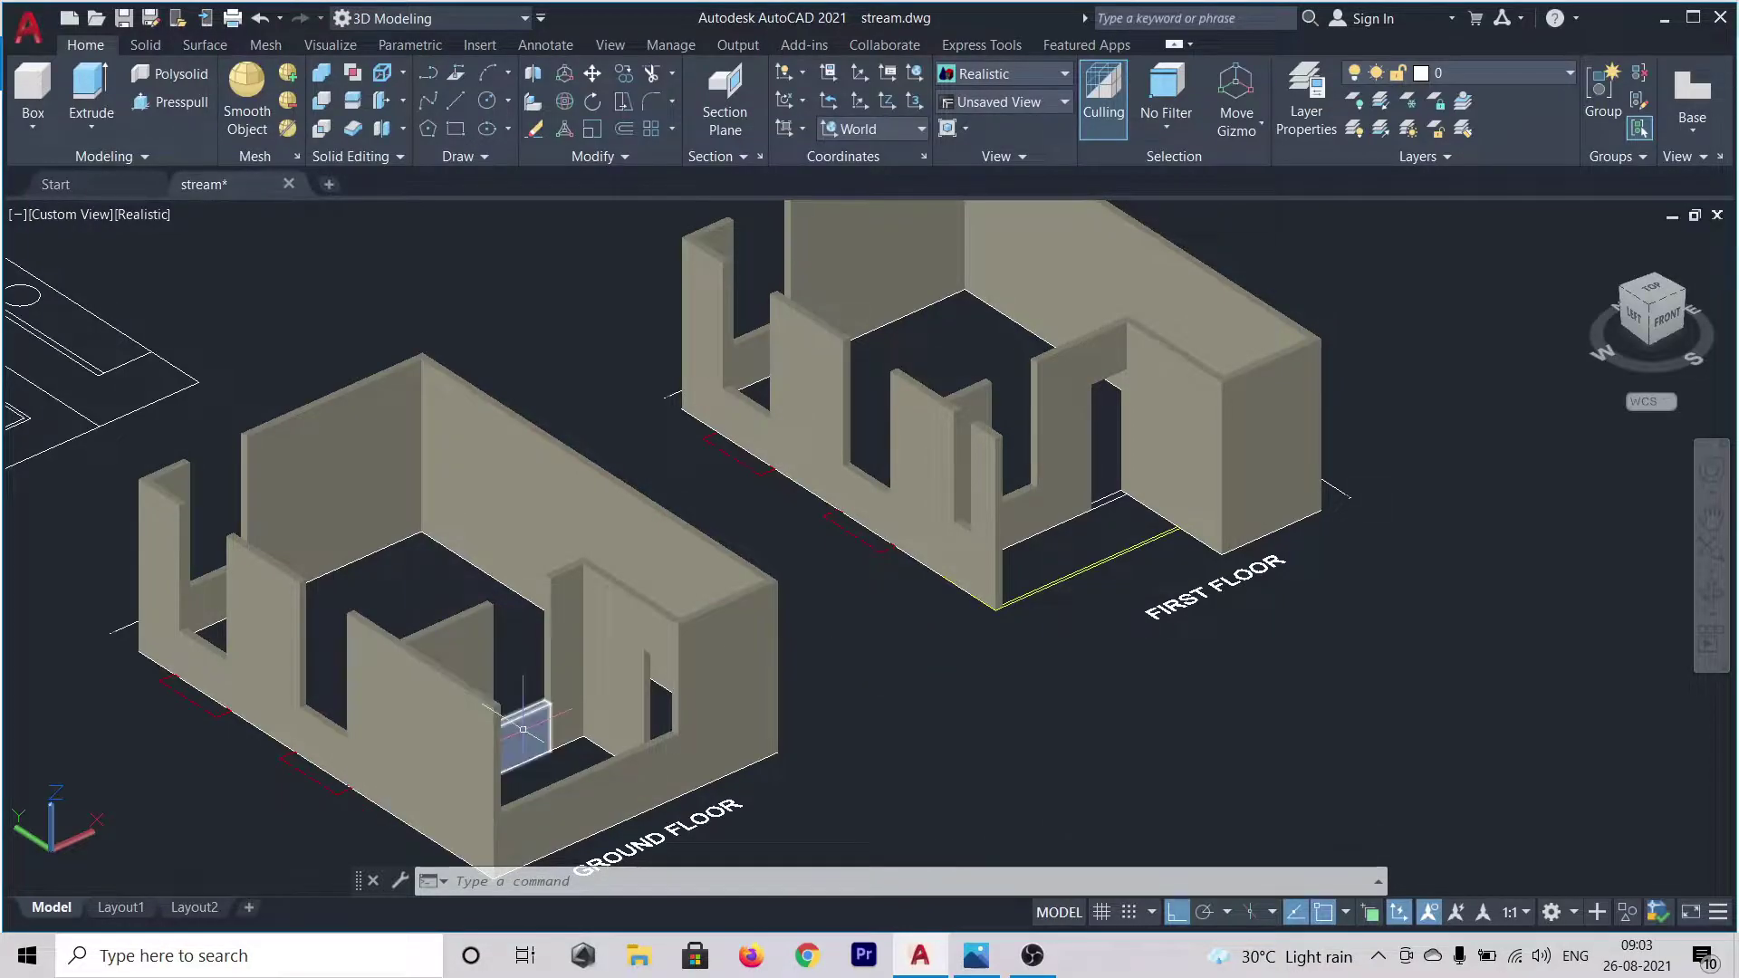
scroll(522, 730, "up", 5)
left_click(513, 715)
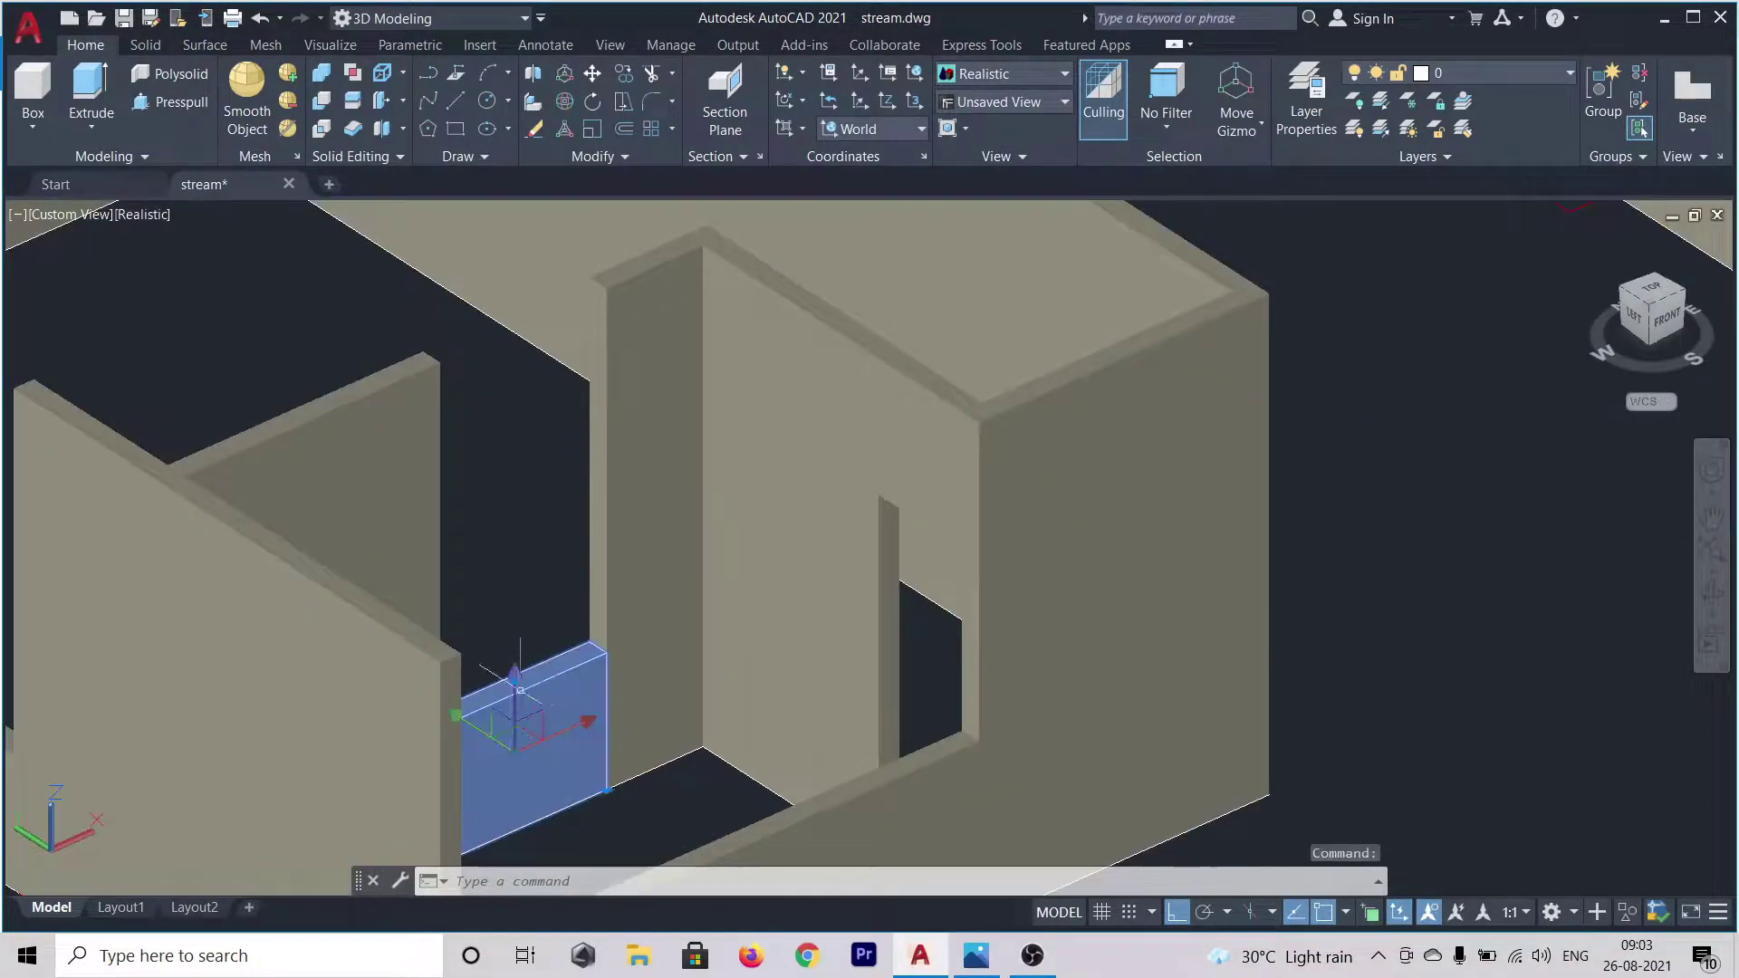
scroll(522, 555, "down", 4)
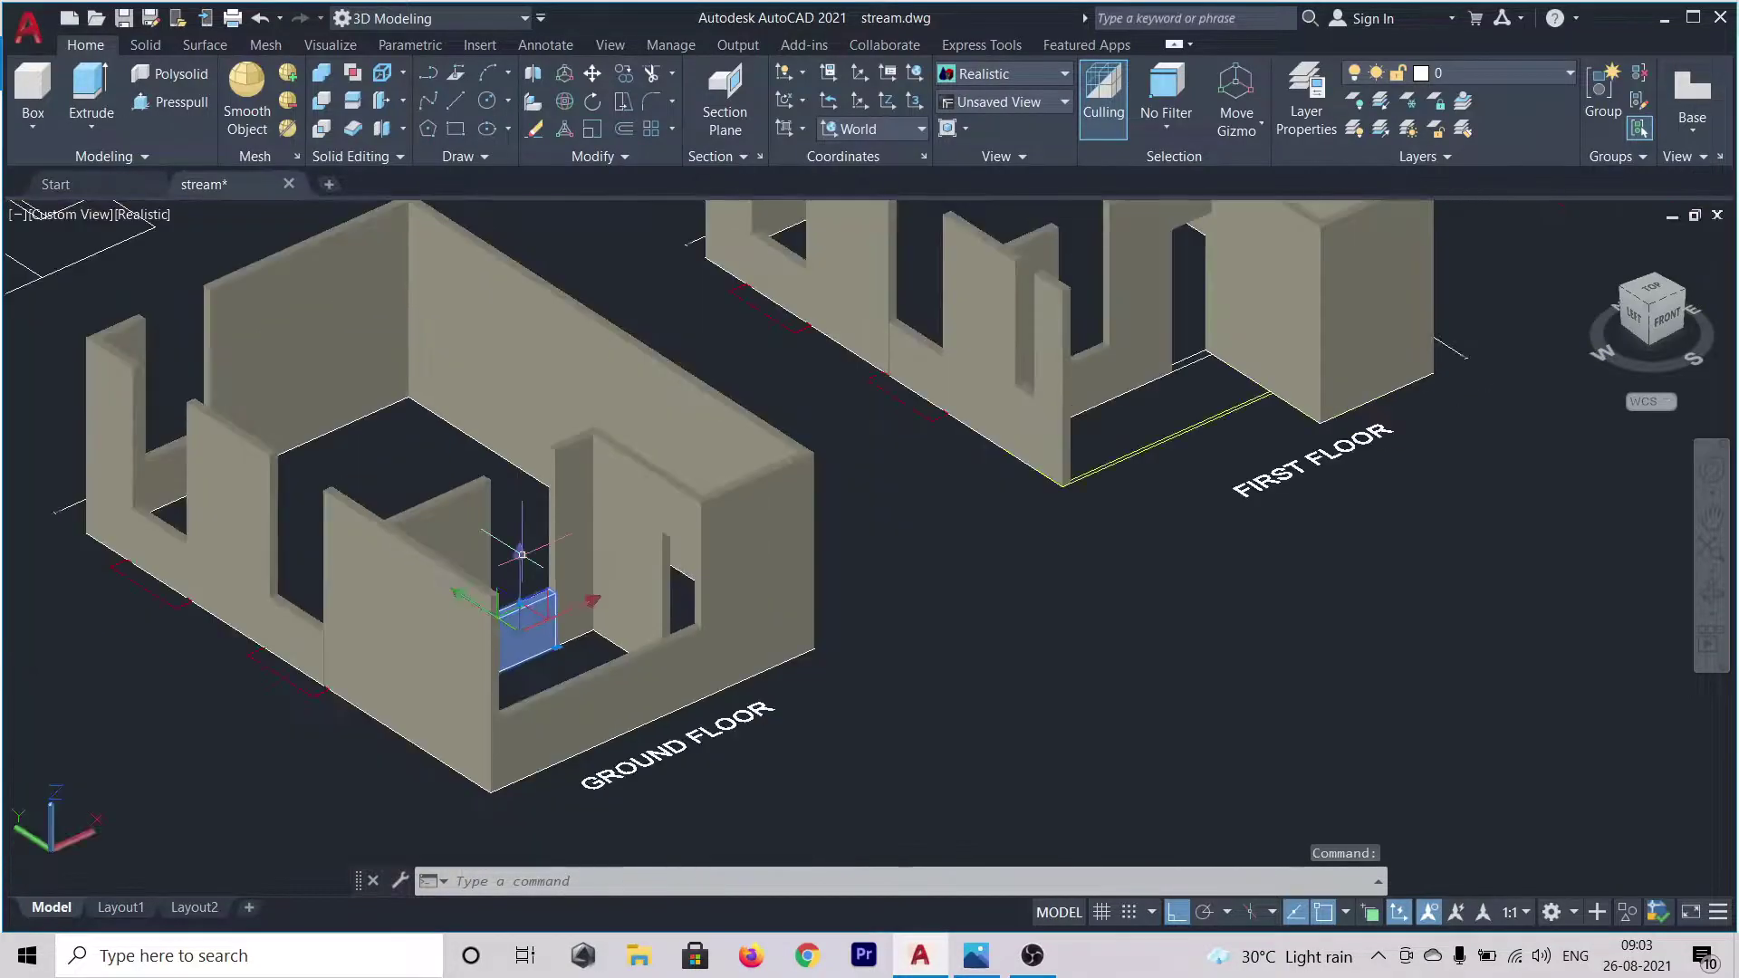
middle_click_drag(940, 546, 993, 608, "shift")
left_click(330, 668)
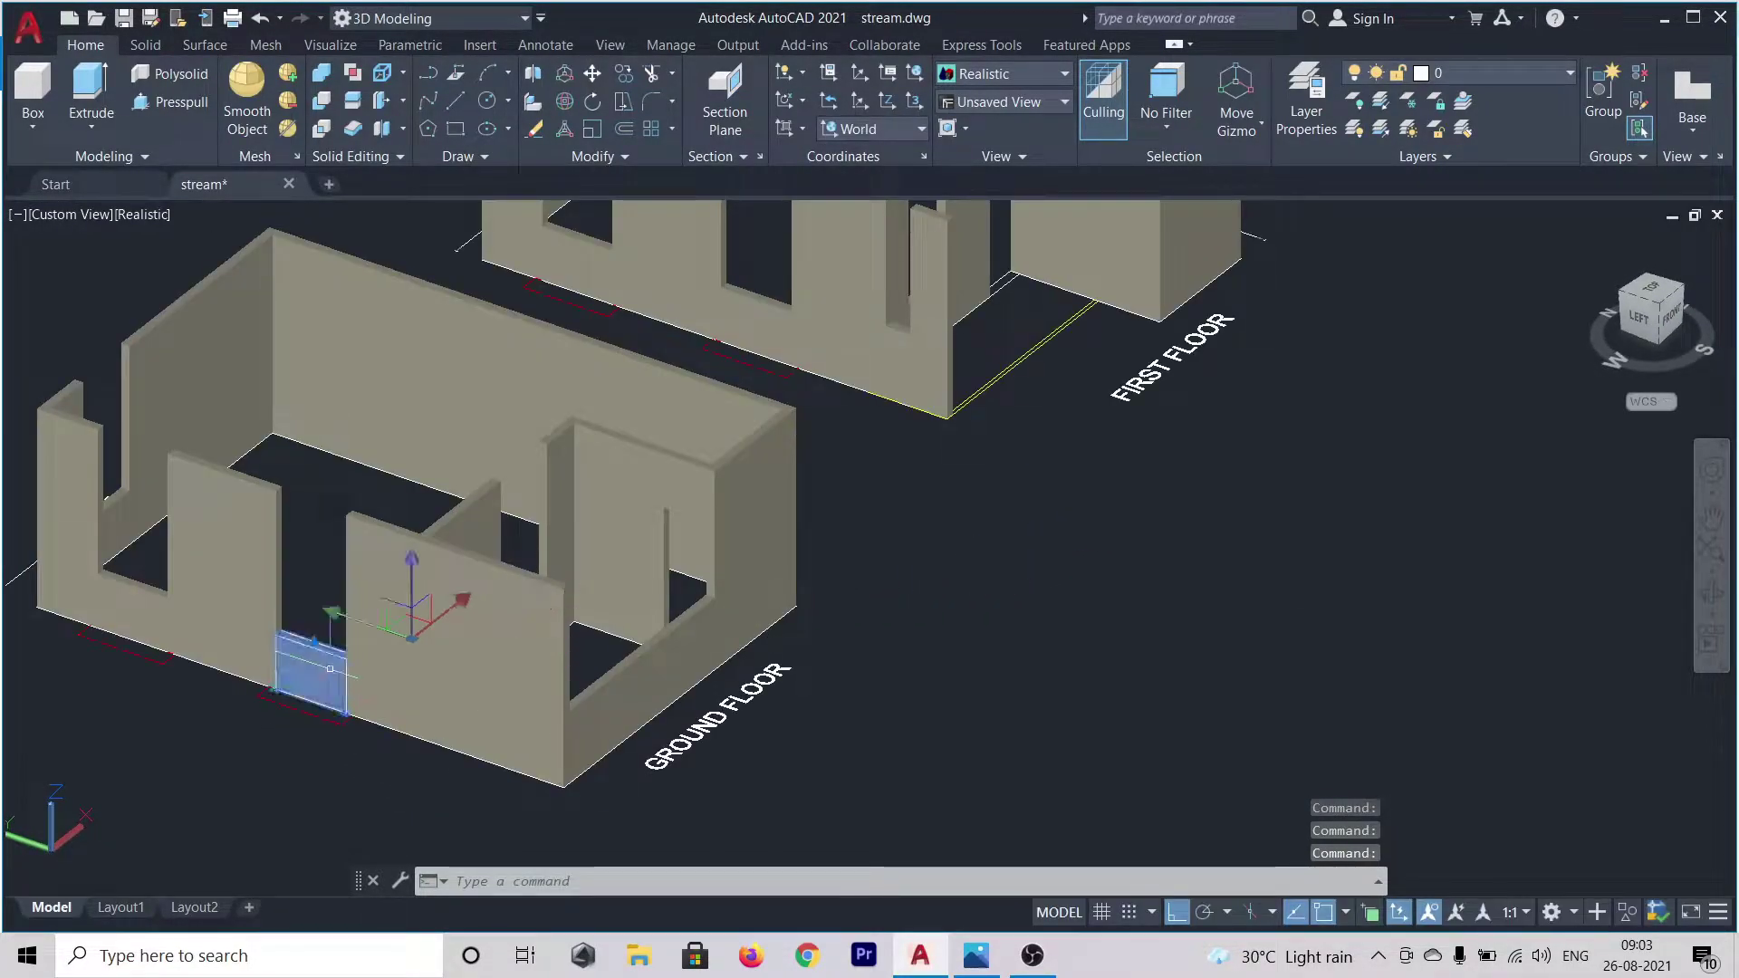
left_click(134, 609)
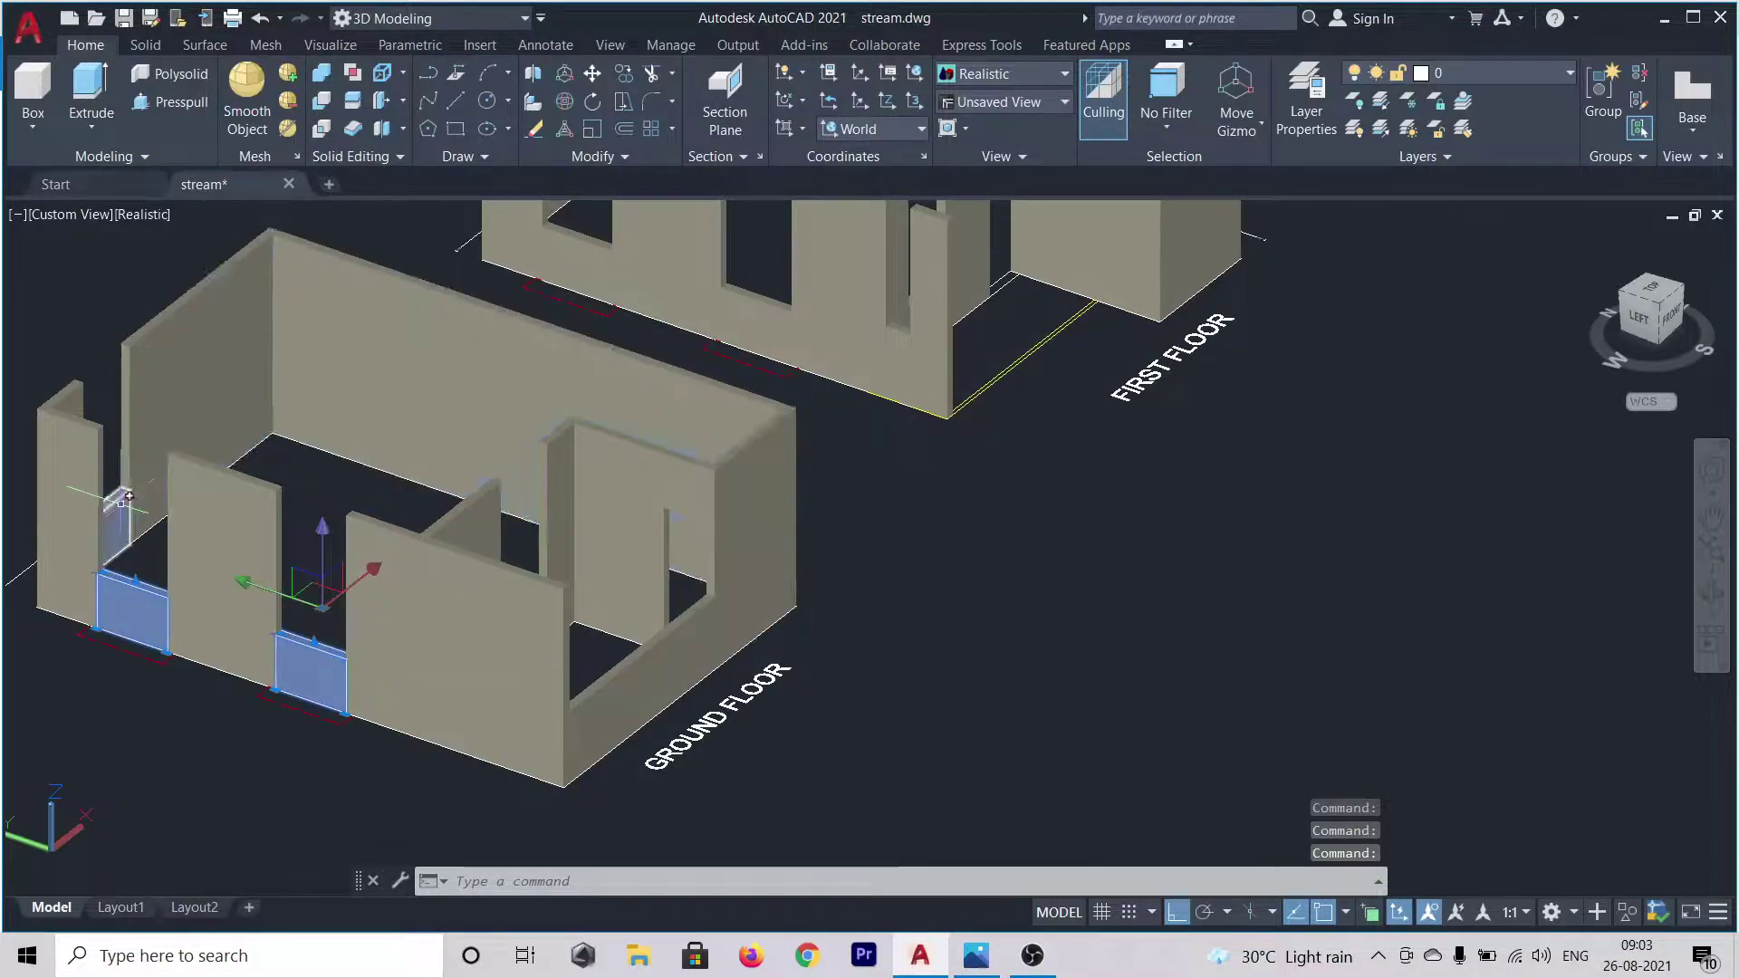
left_click(120, 498)
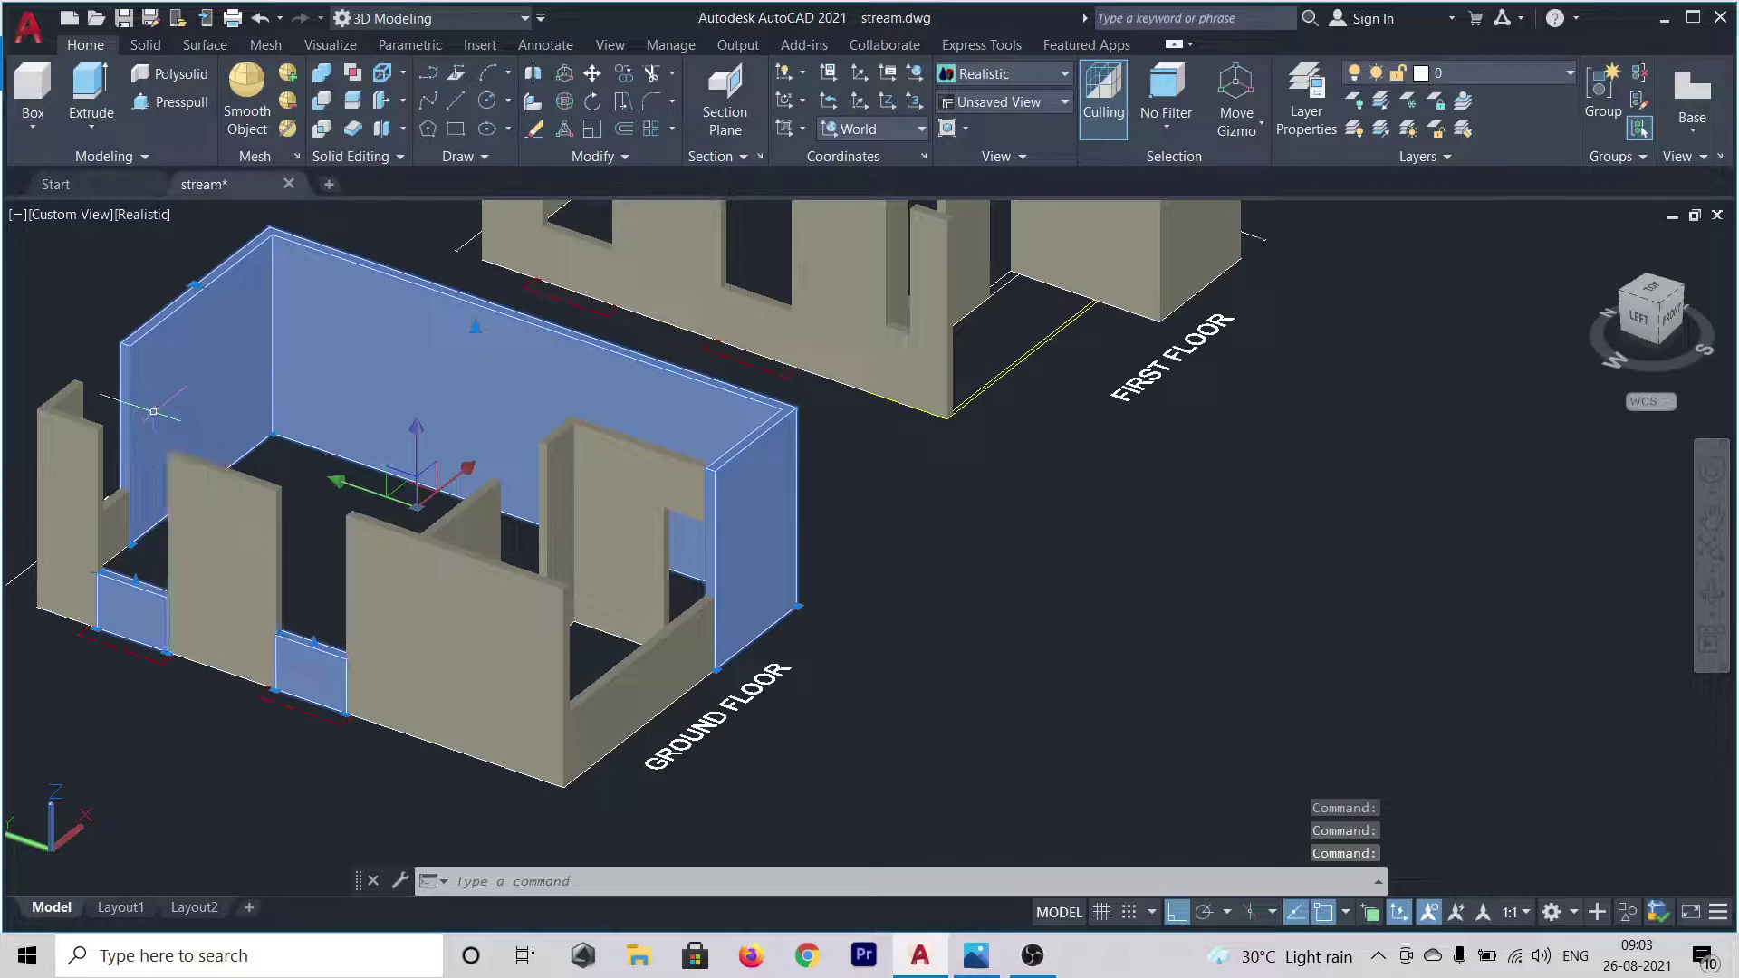
key("Escape")
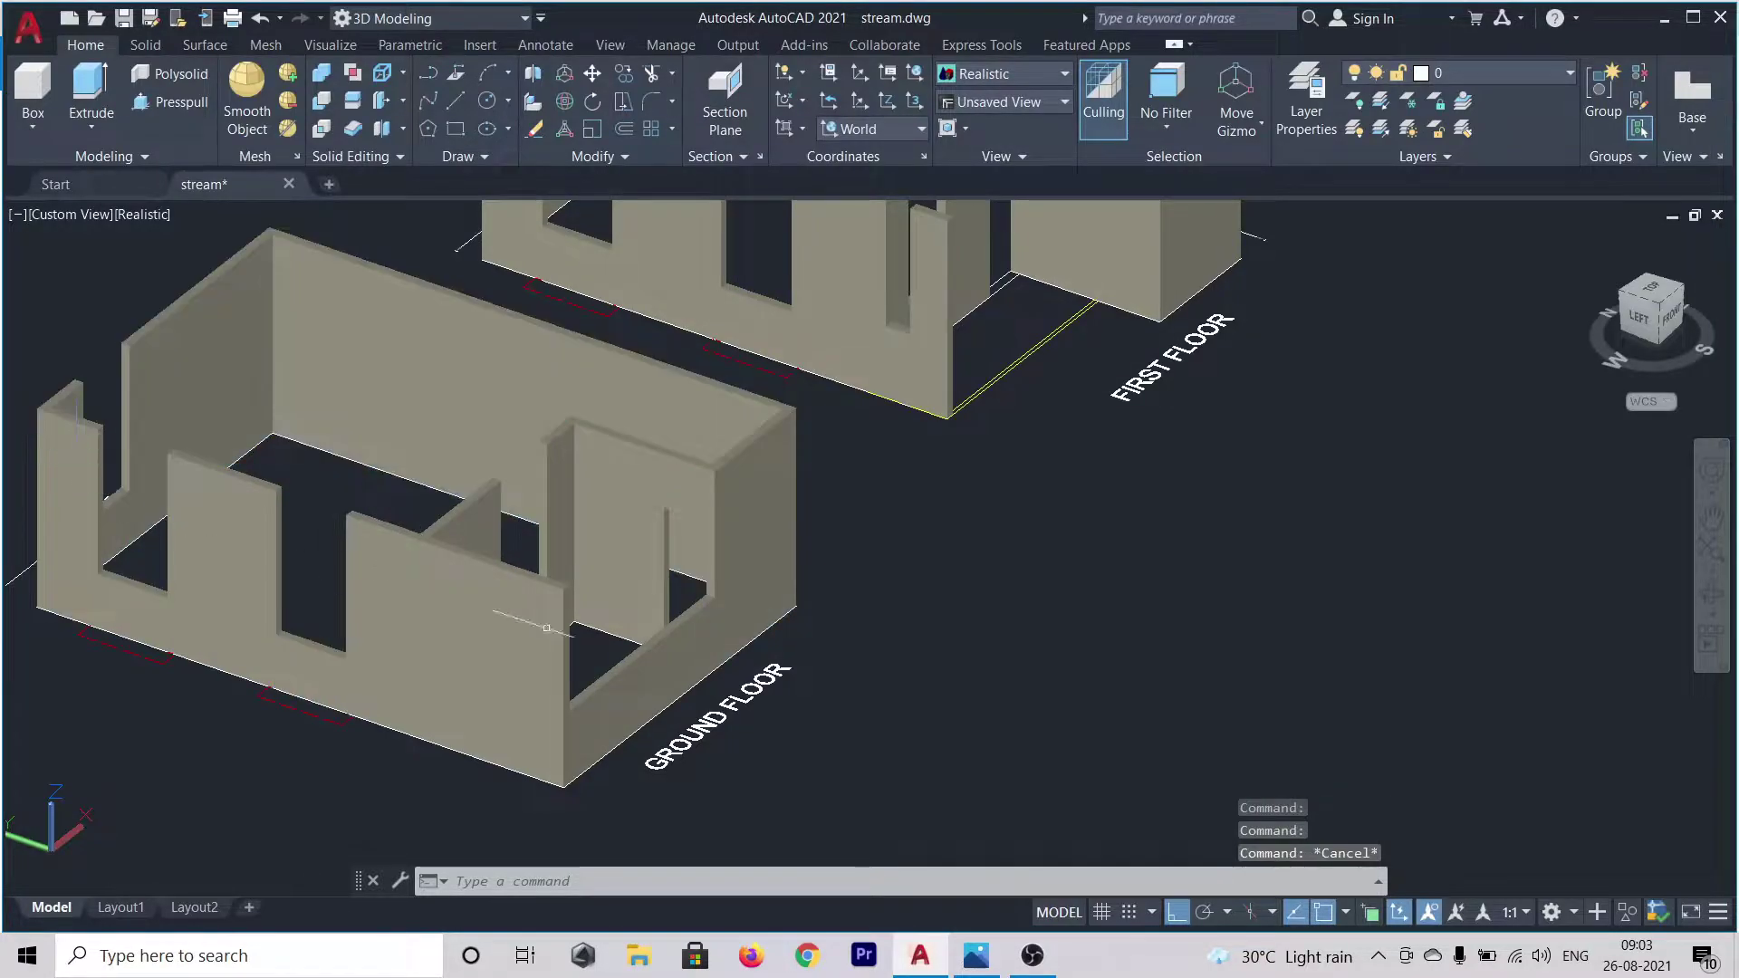
left_click(310, 675)
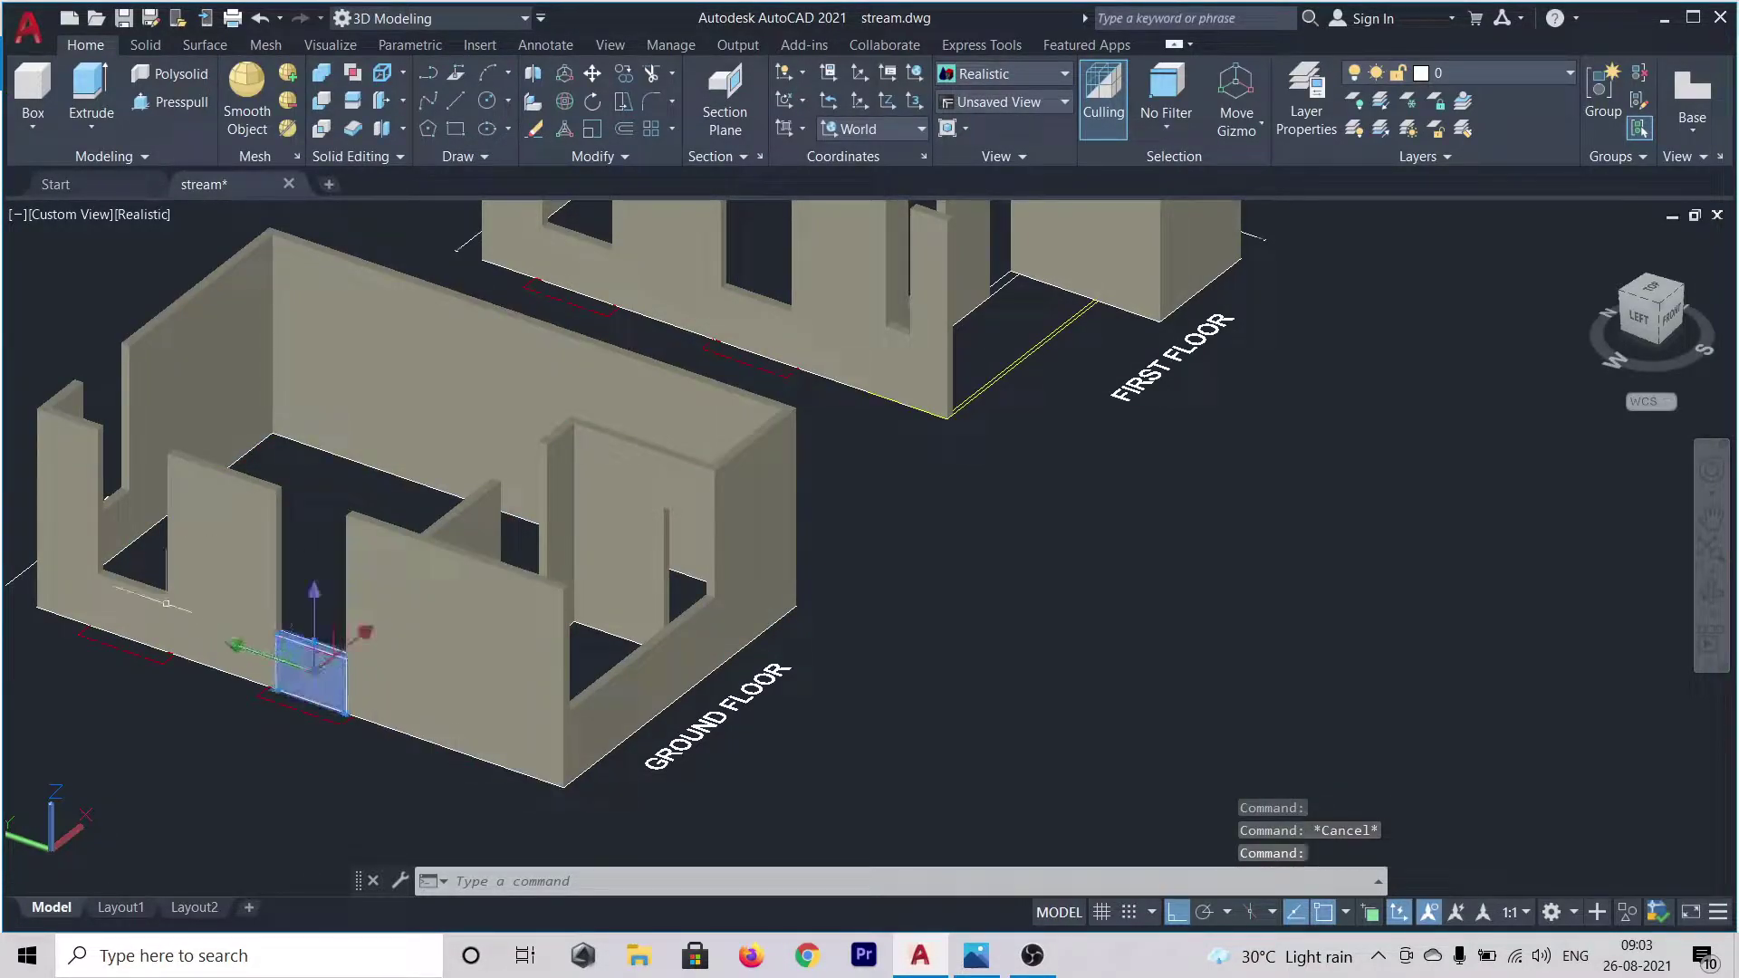
left_click(131, 609)
left_click(107, 520)
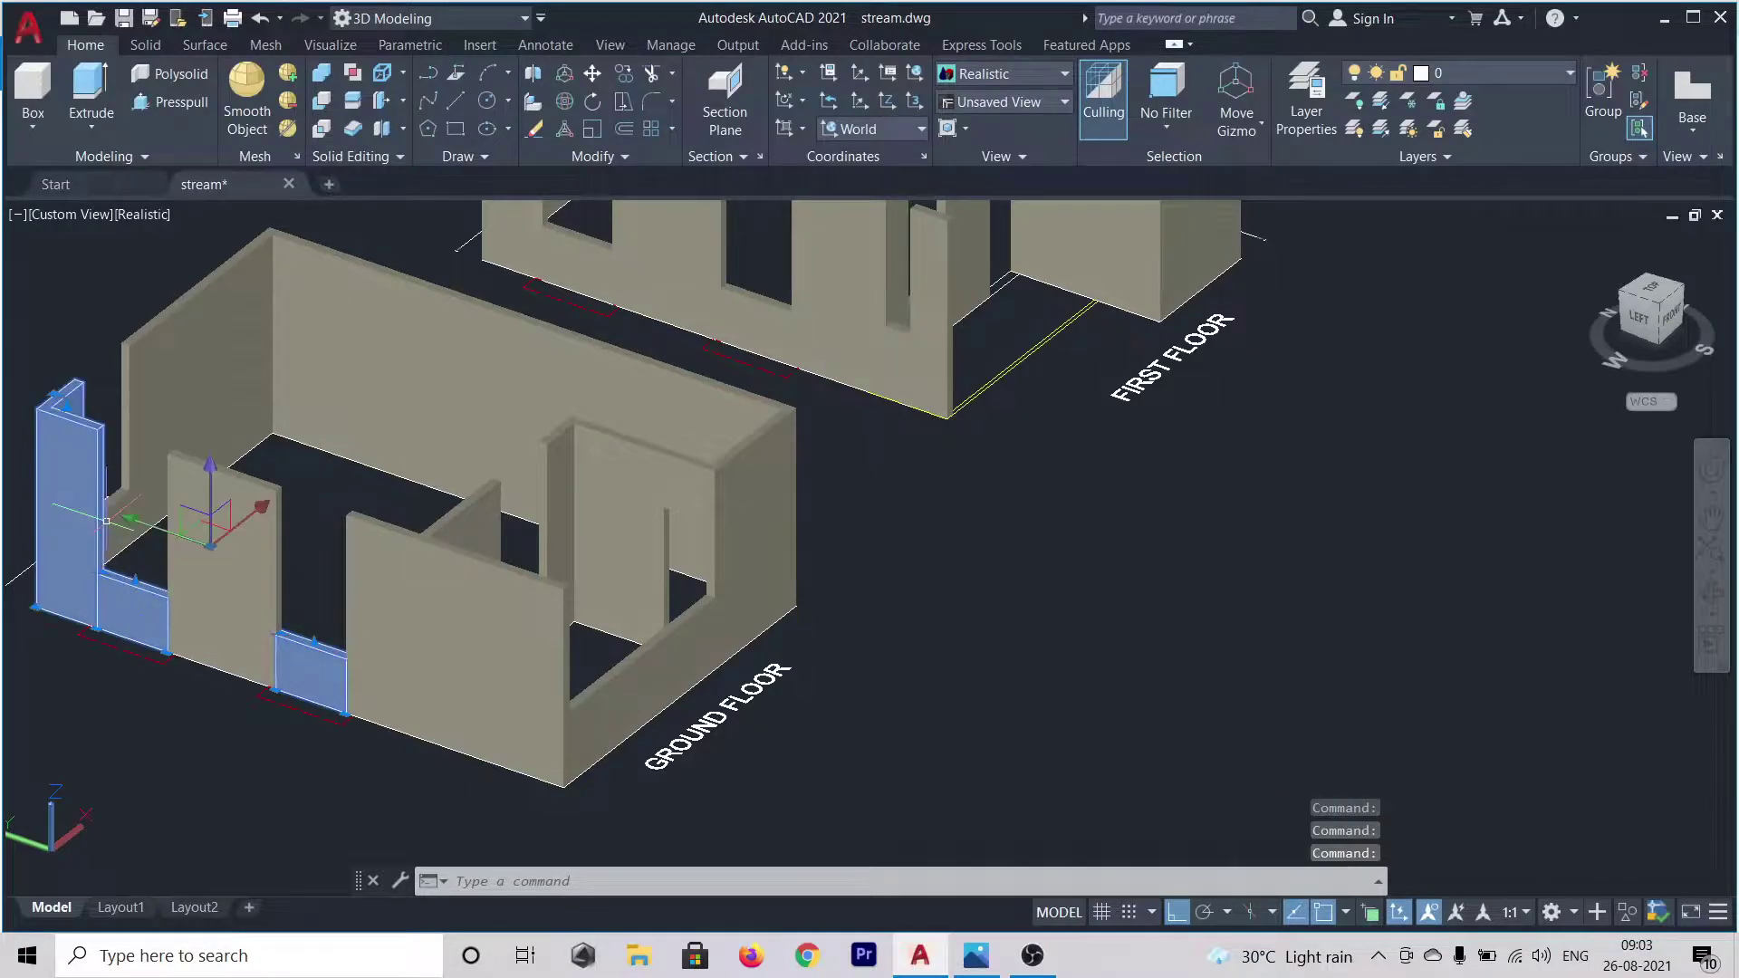
key("Escape")
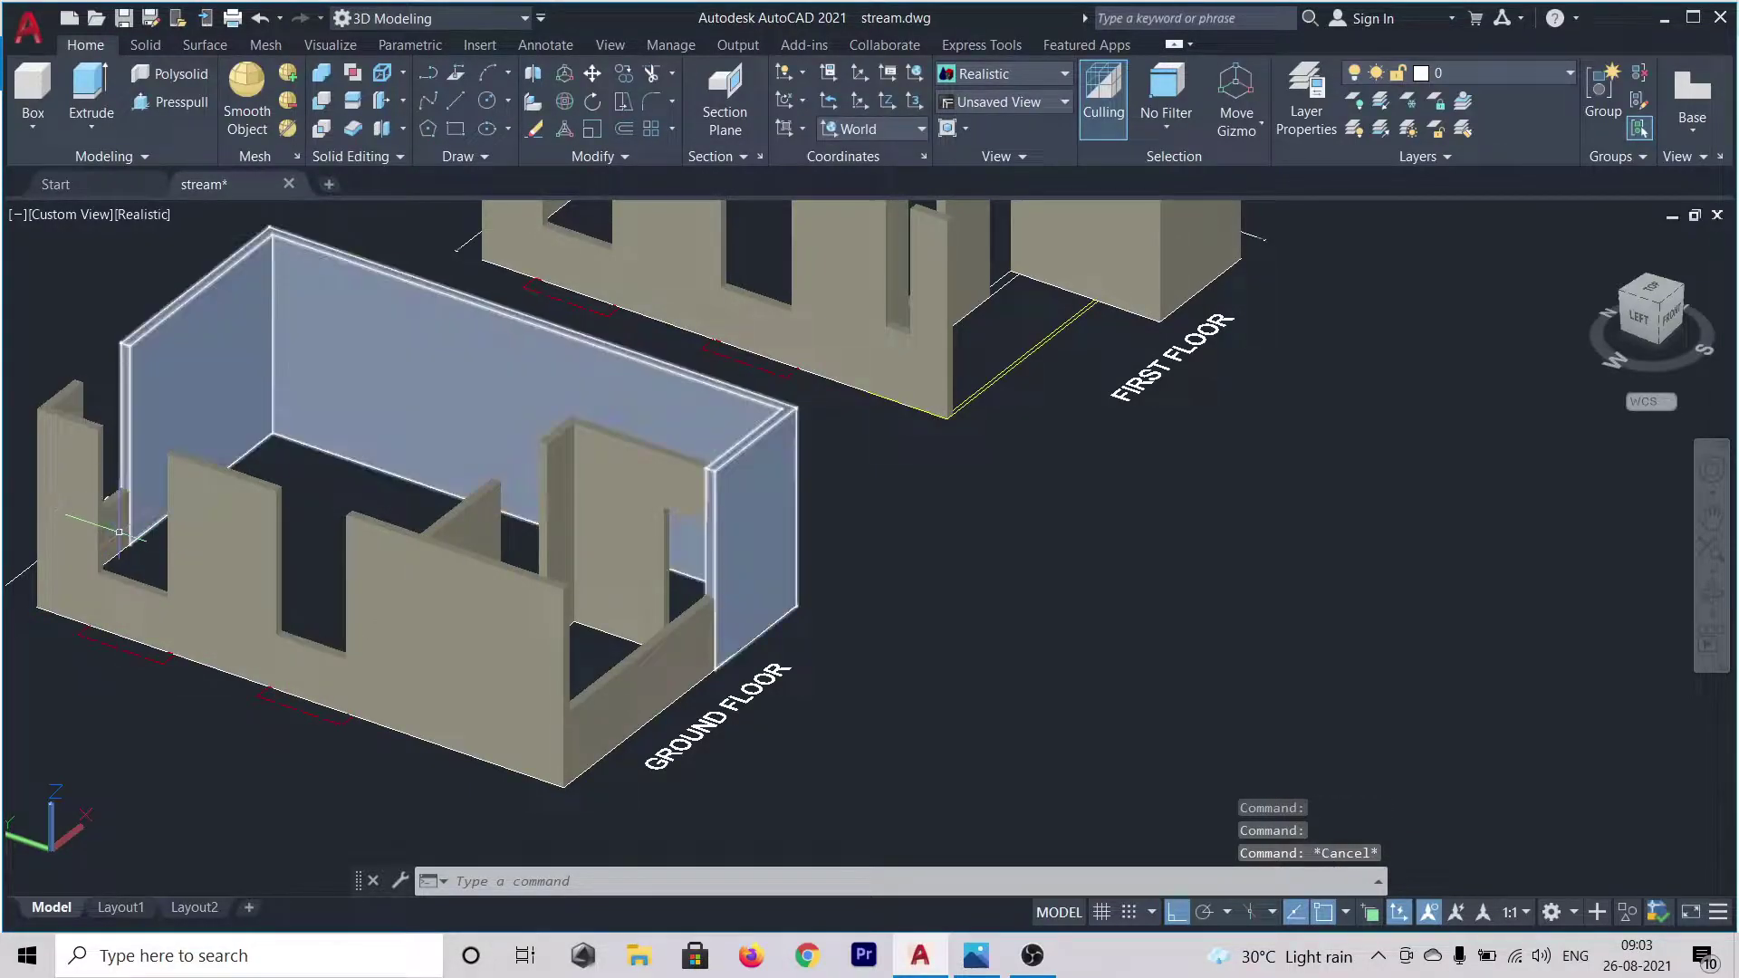
- Copy the four low segments below each floor's window openings, in the side, back and inner walls, 8' straight up to the adjoining walls' top
scroll(116, 529, "up", 3)
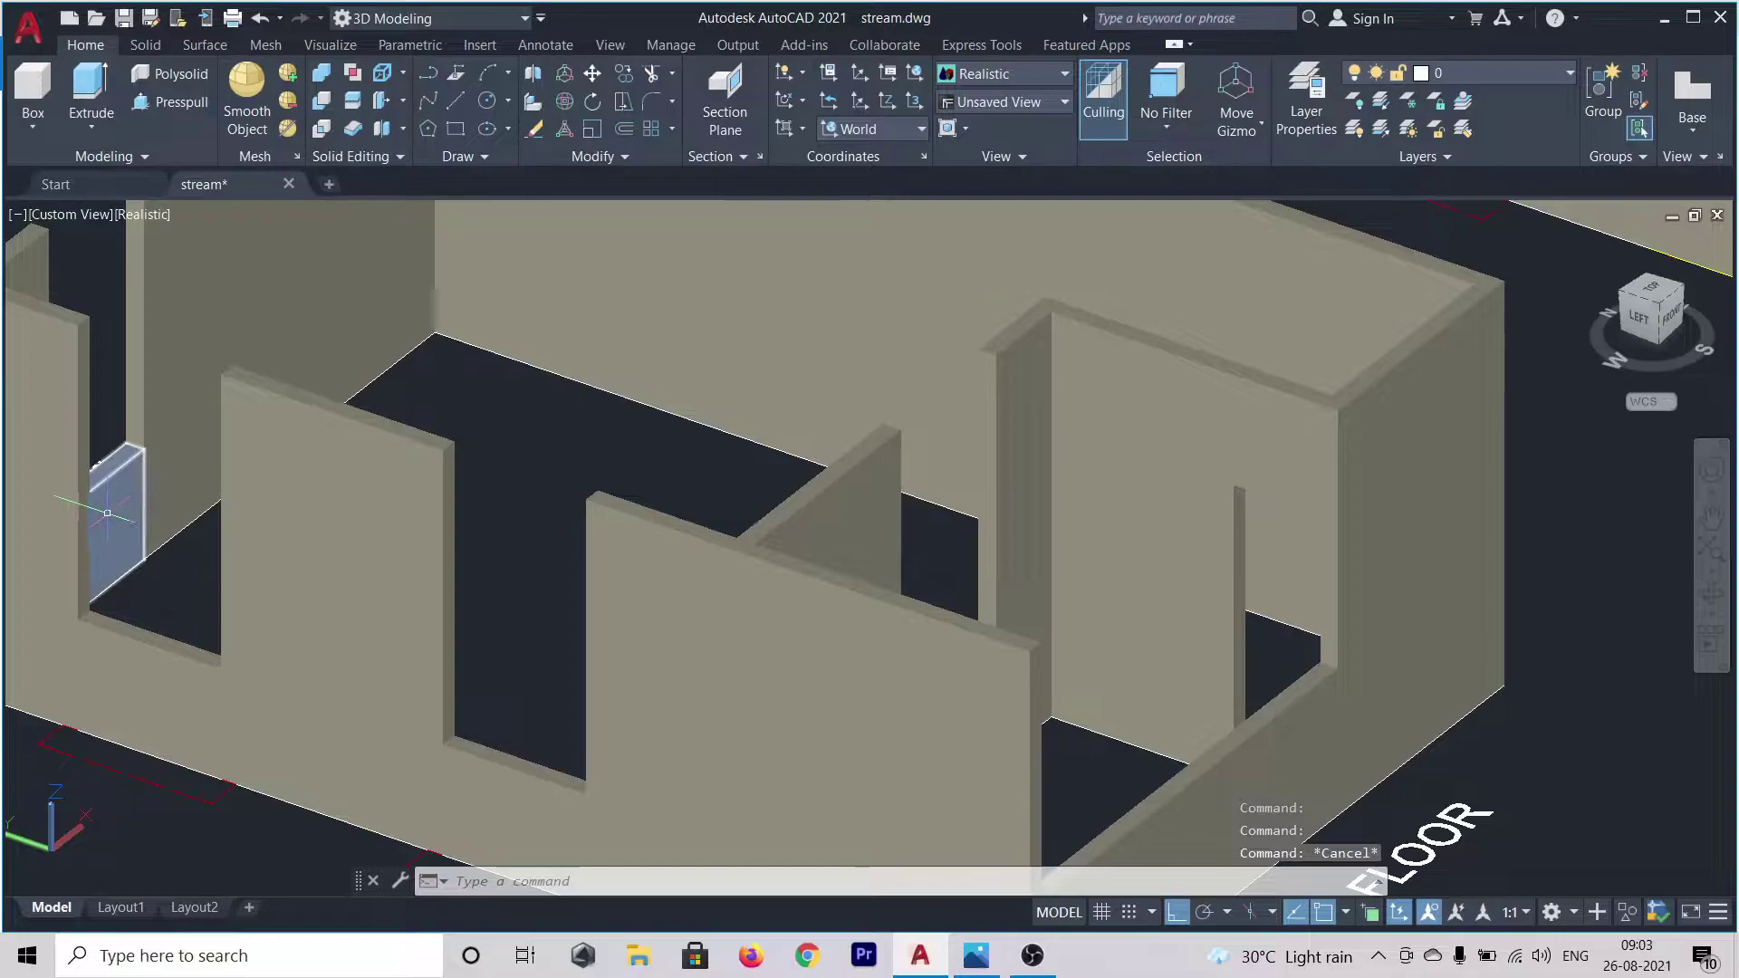
left_click(135, 670)
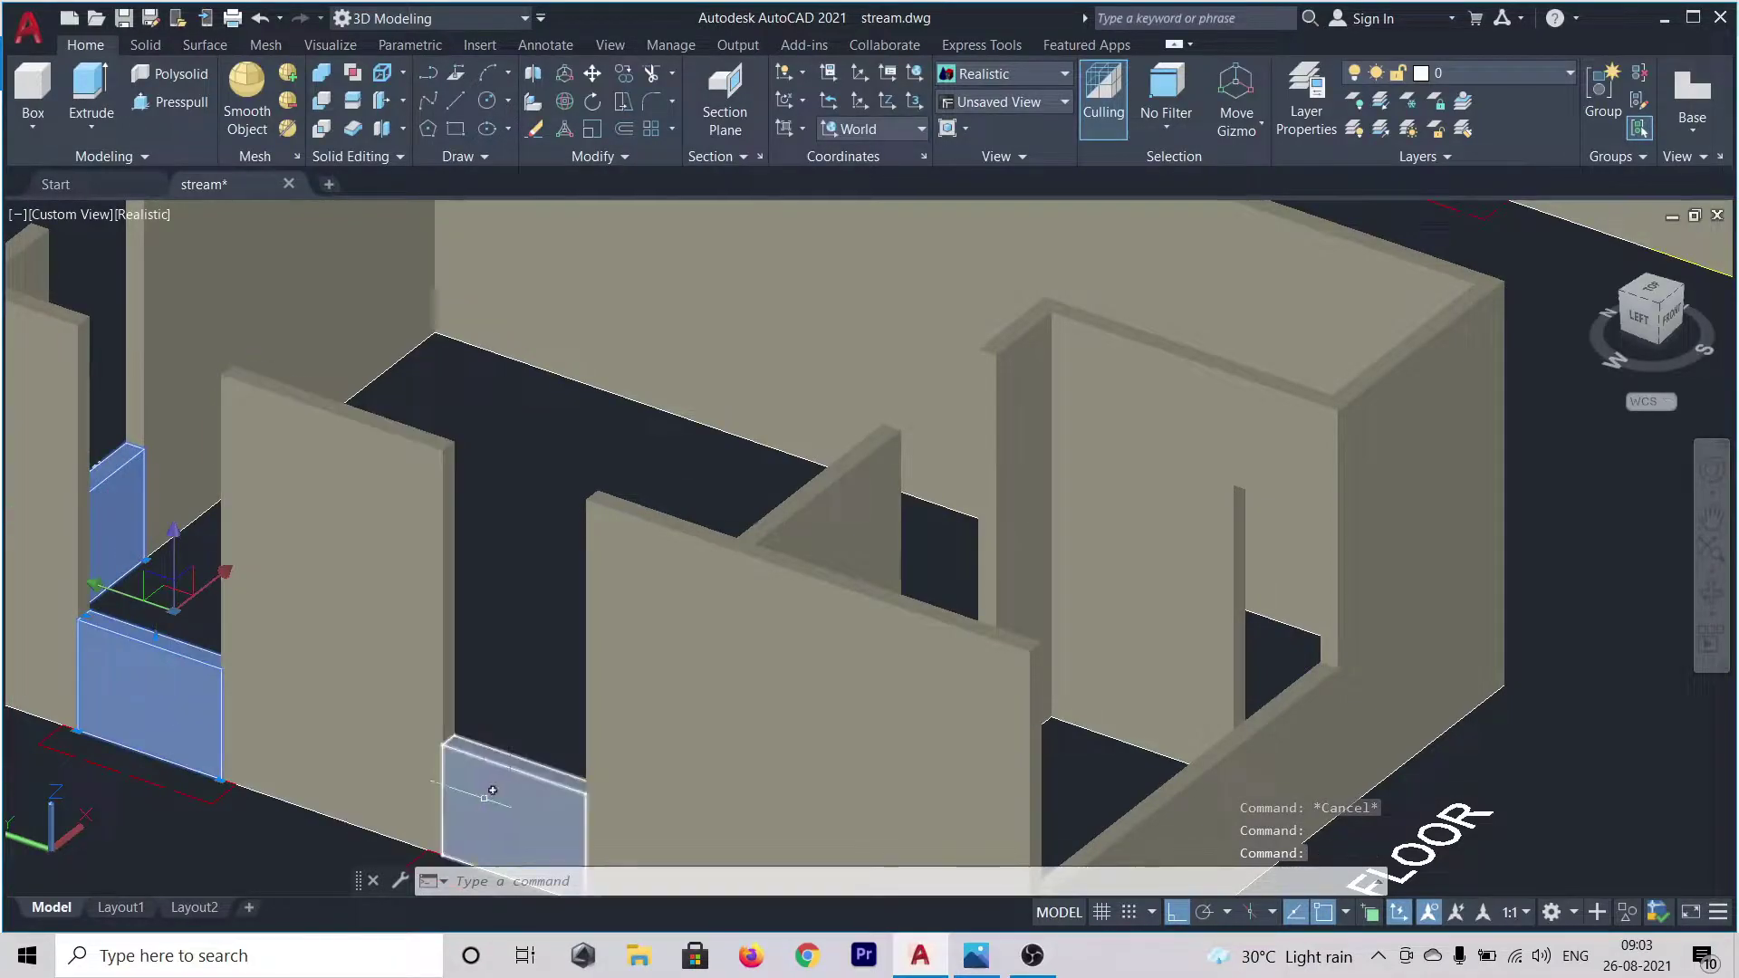
left_click(518, 802)
scroll(490, 601, "down", 5)
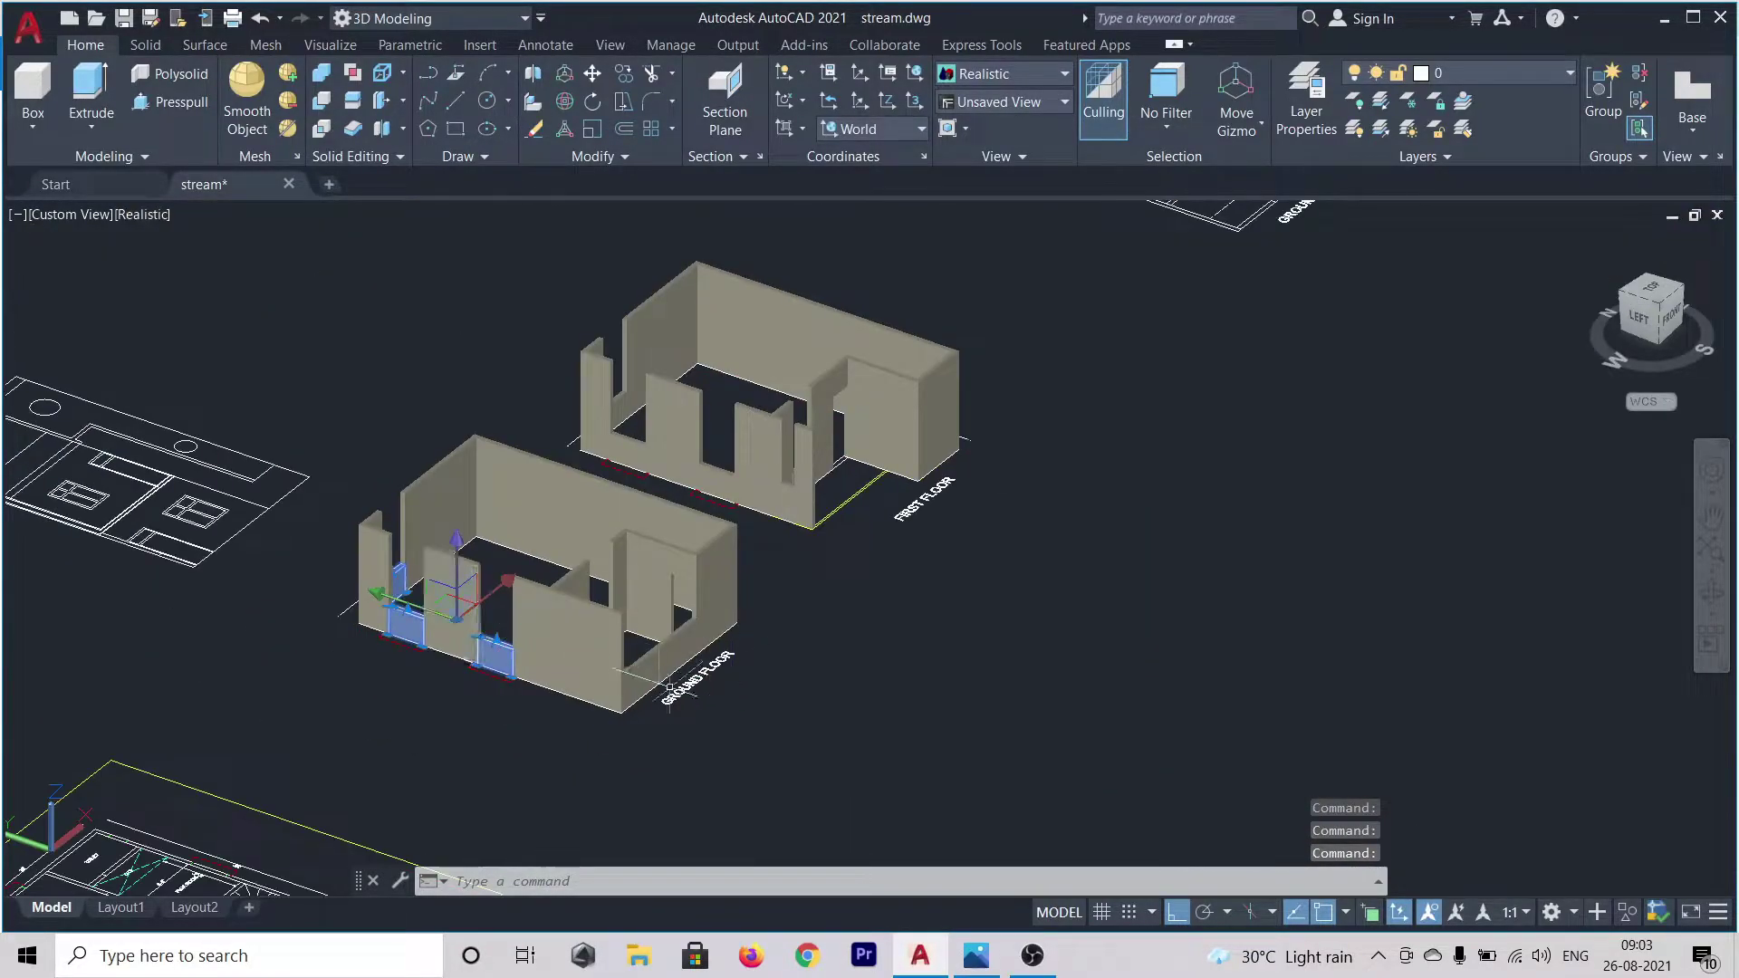
middle_click_drag(1008, 751, 856, 735, "shift")
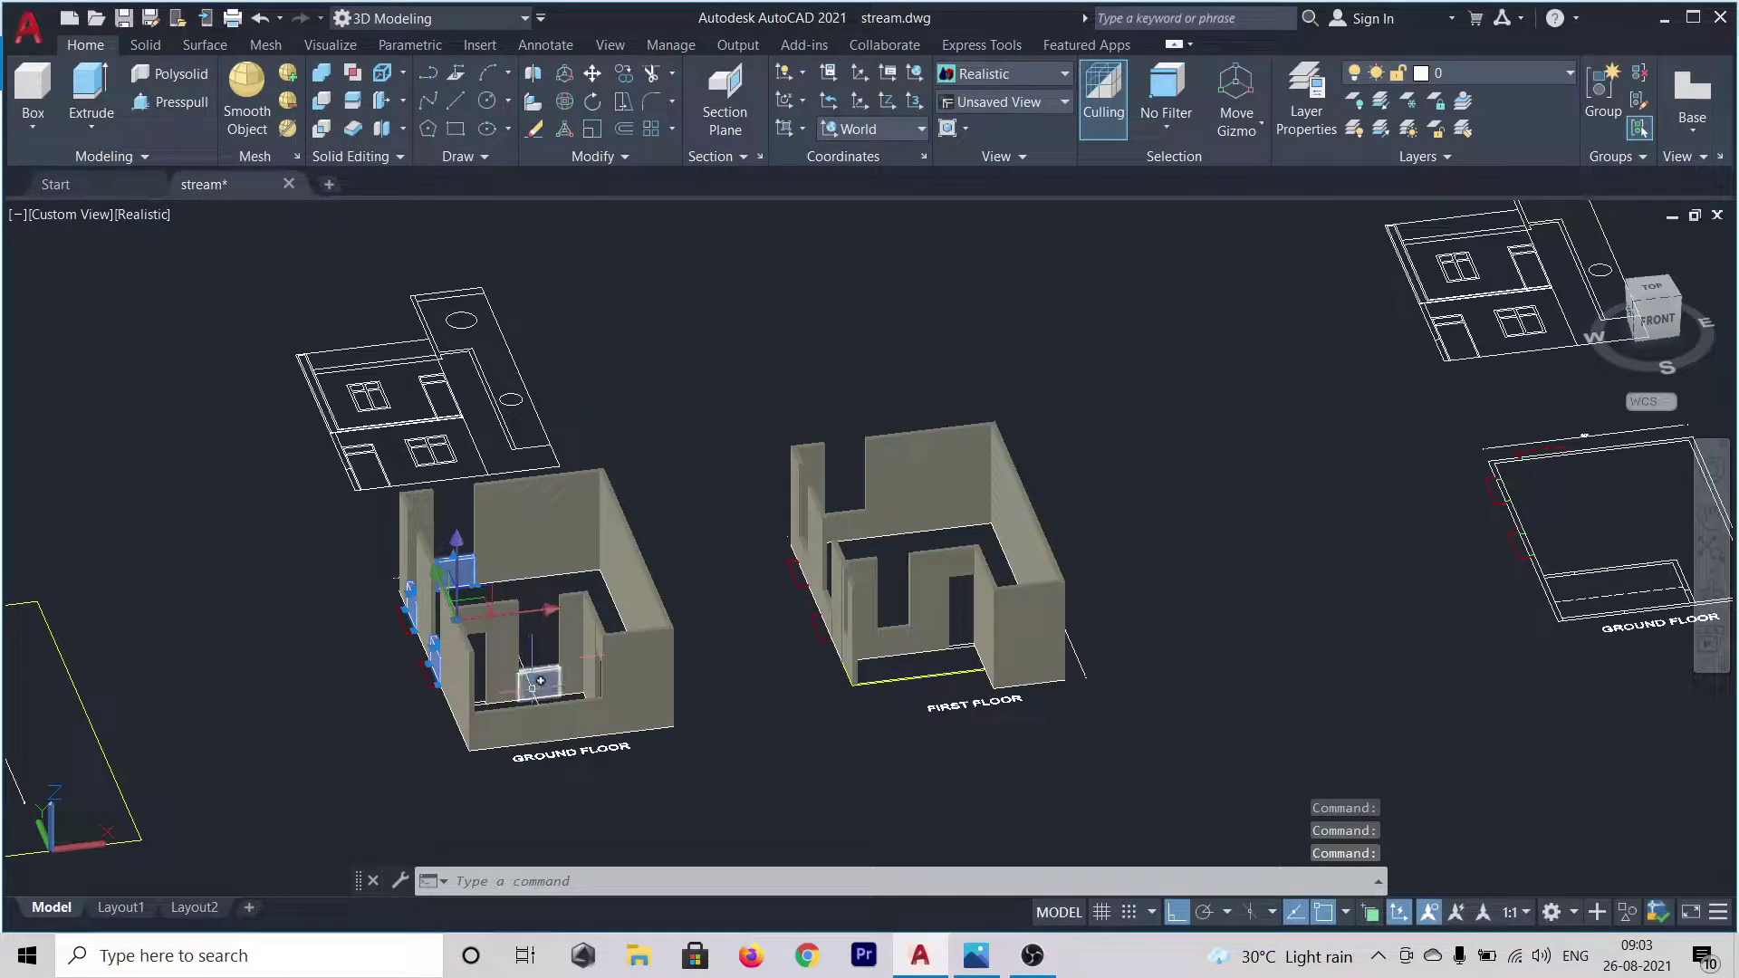
scroll(501, 697, "up", 4)
left_click(536, 669)
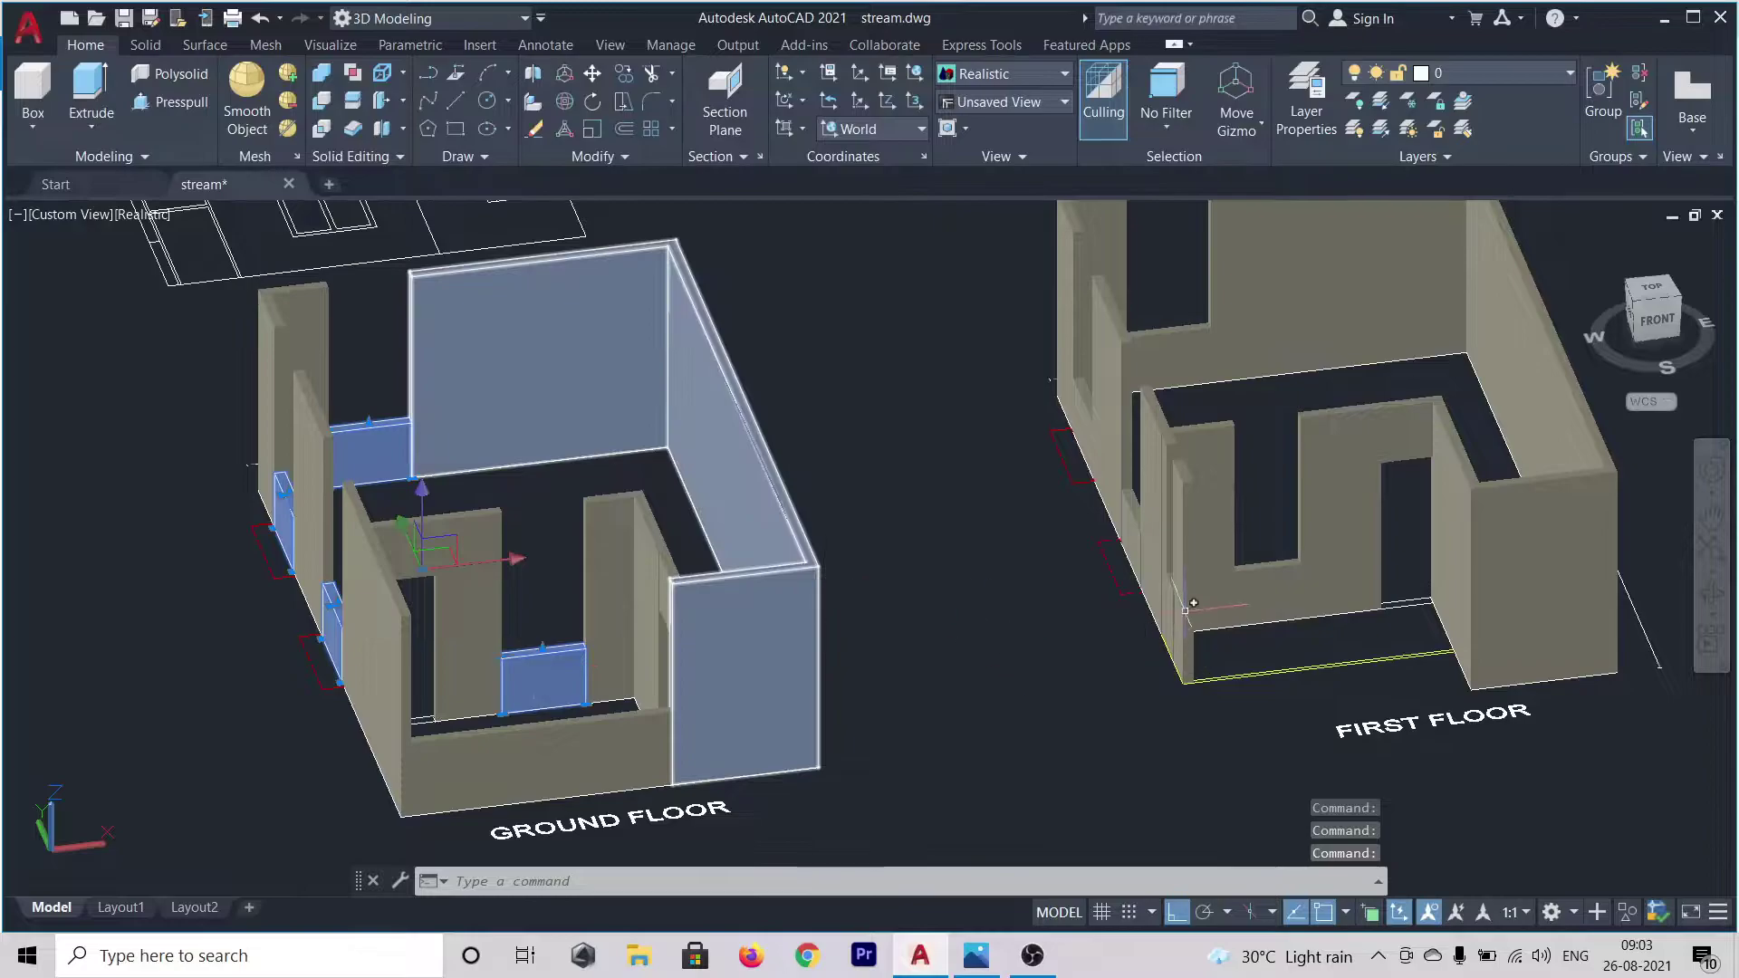
left_click(1261, 585)
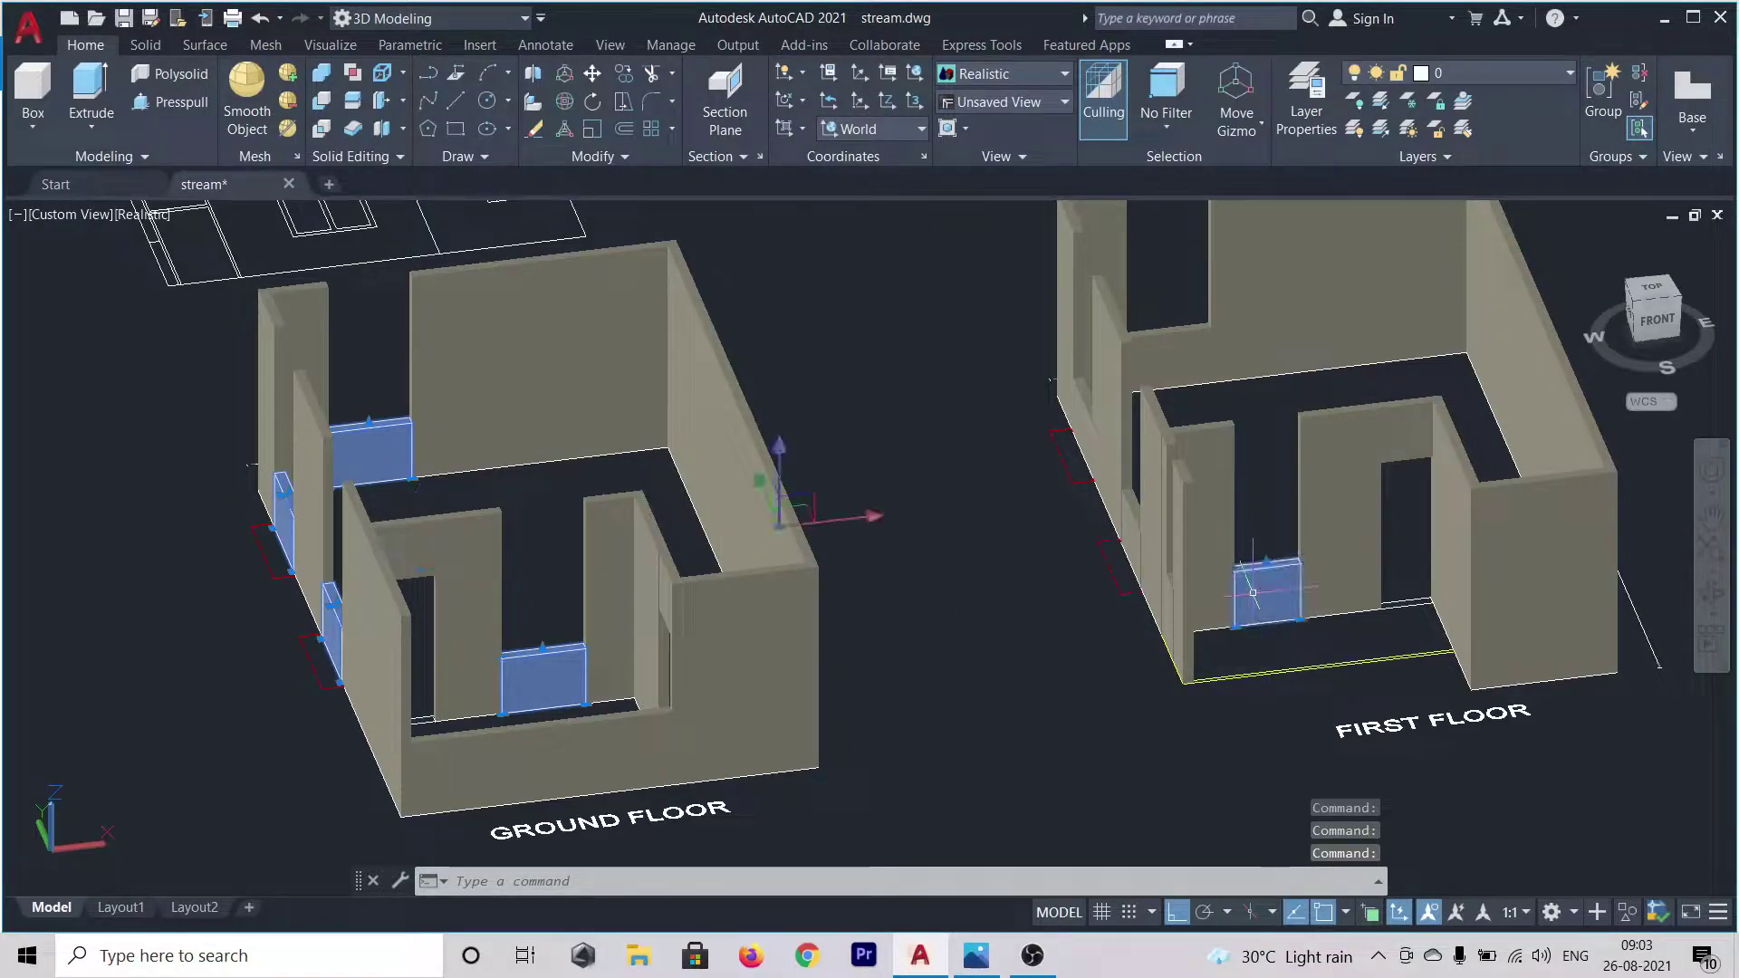
left_click(1186, 354)
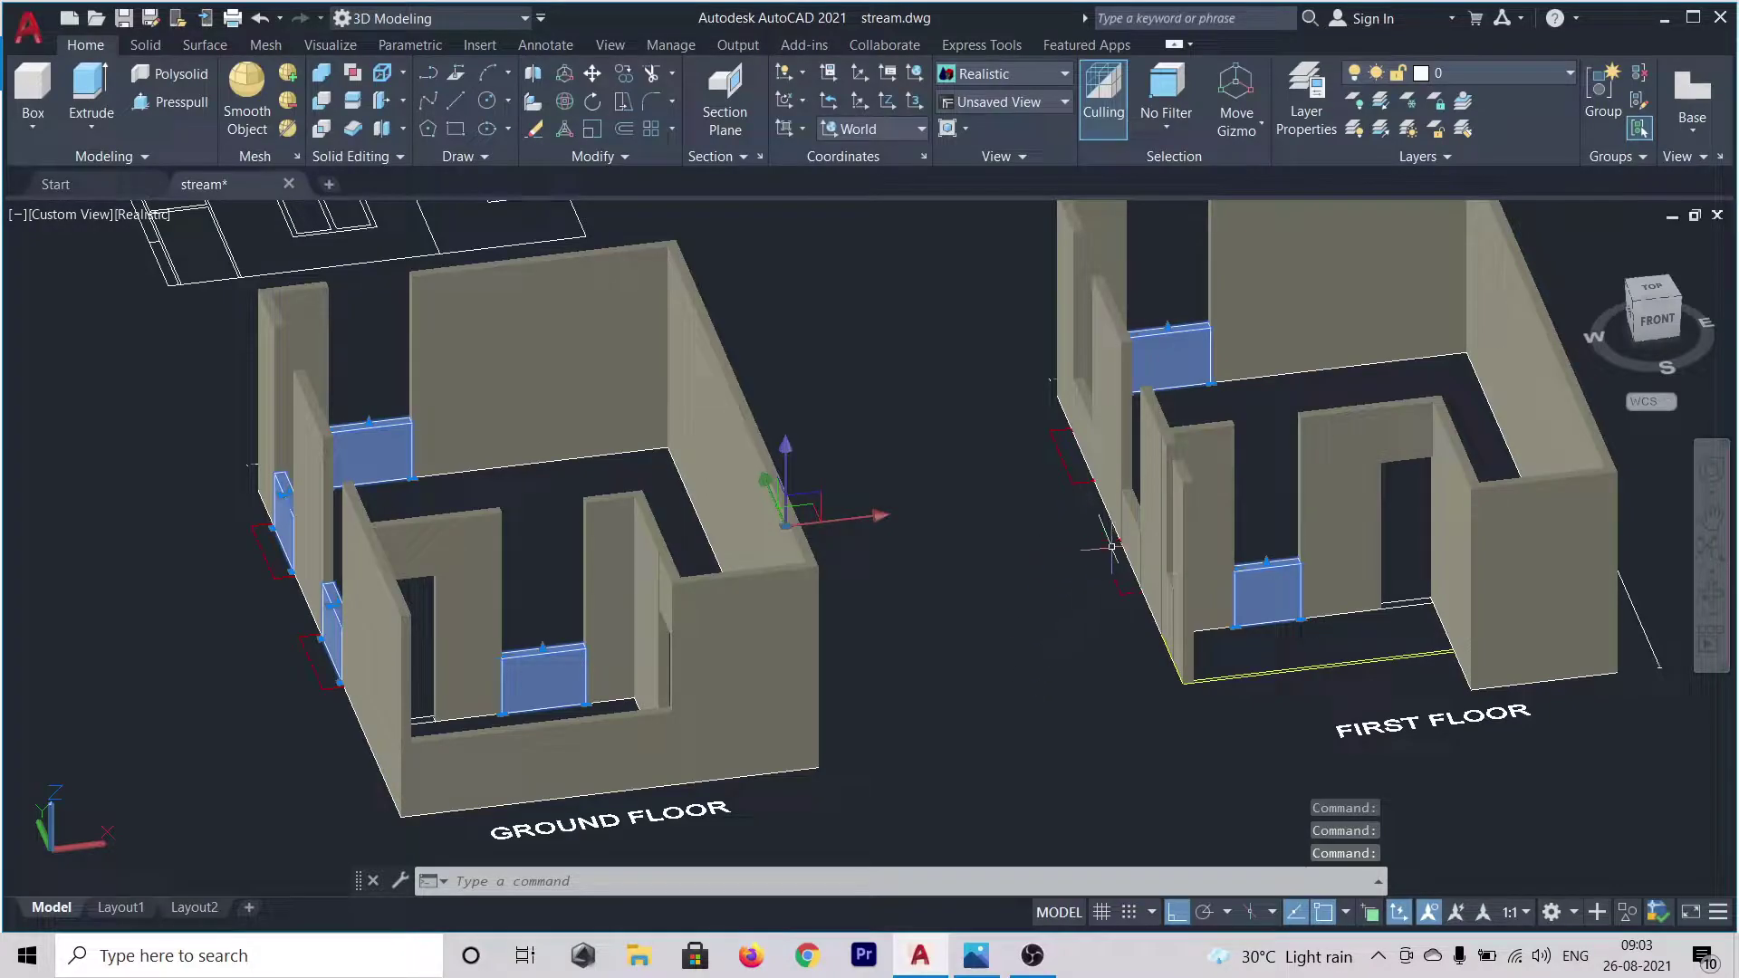
middle_click_drag(945, 681, 1064, 703, "shift")
scroll(1046, 567, "up", 3)
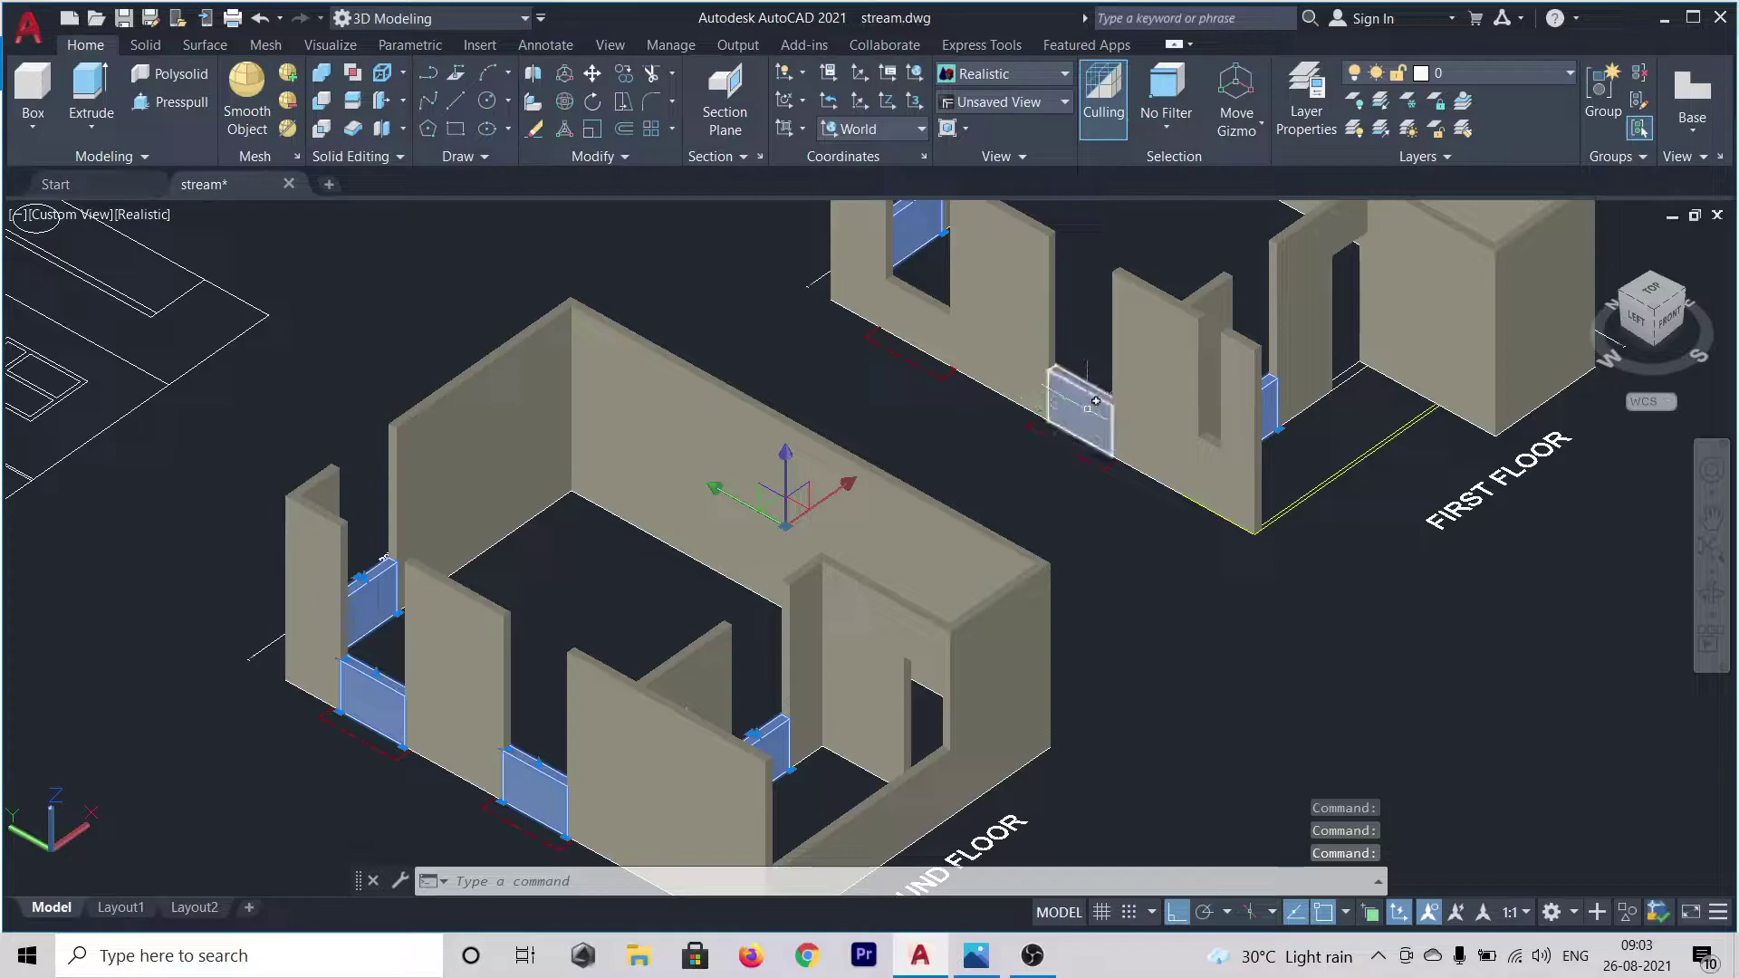
left_click(1094, 402)
left_click(925, 302)
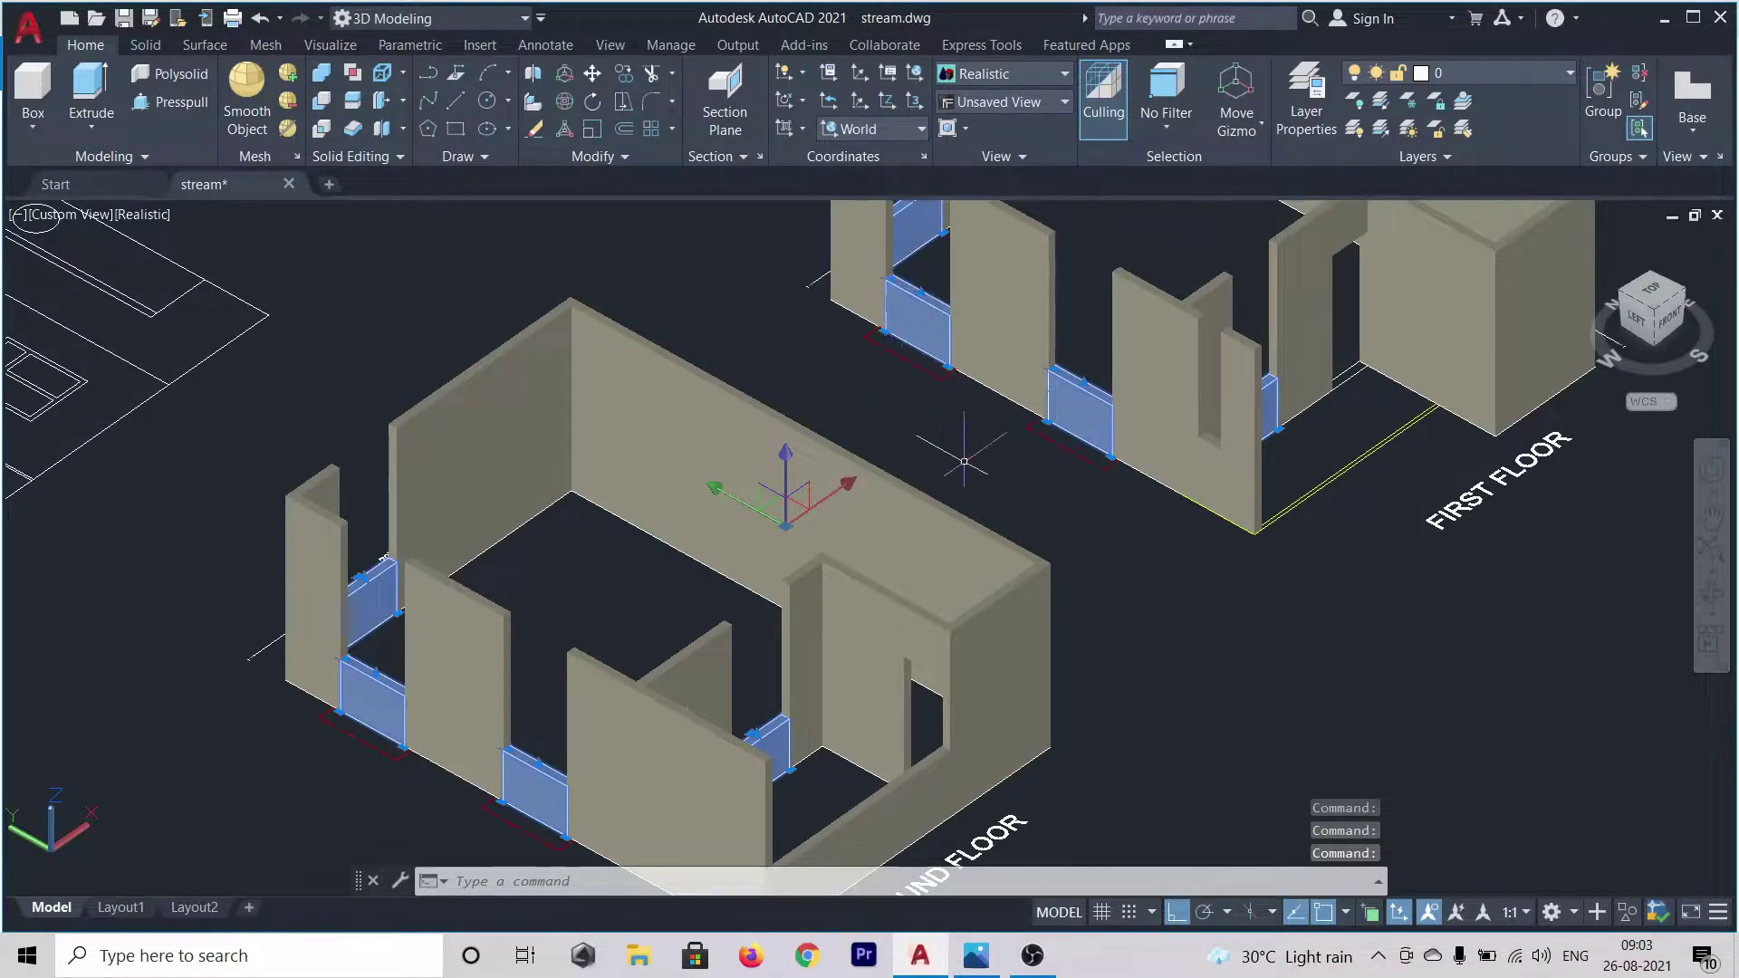
scroll(1091, 591, "down", 5)
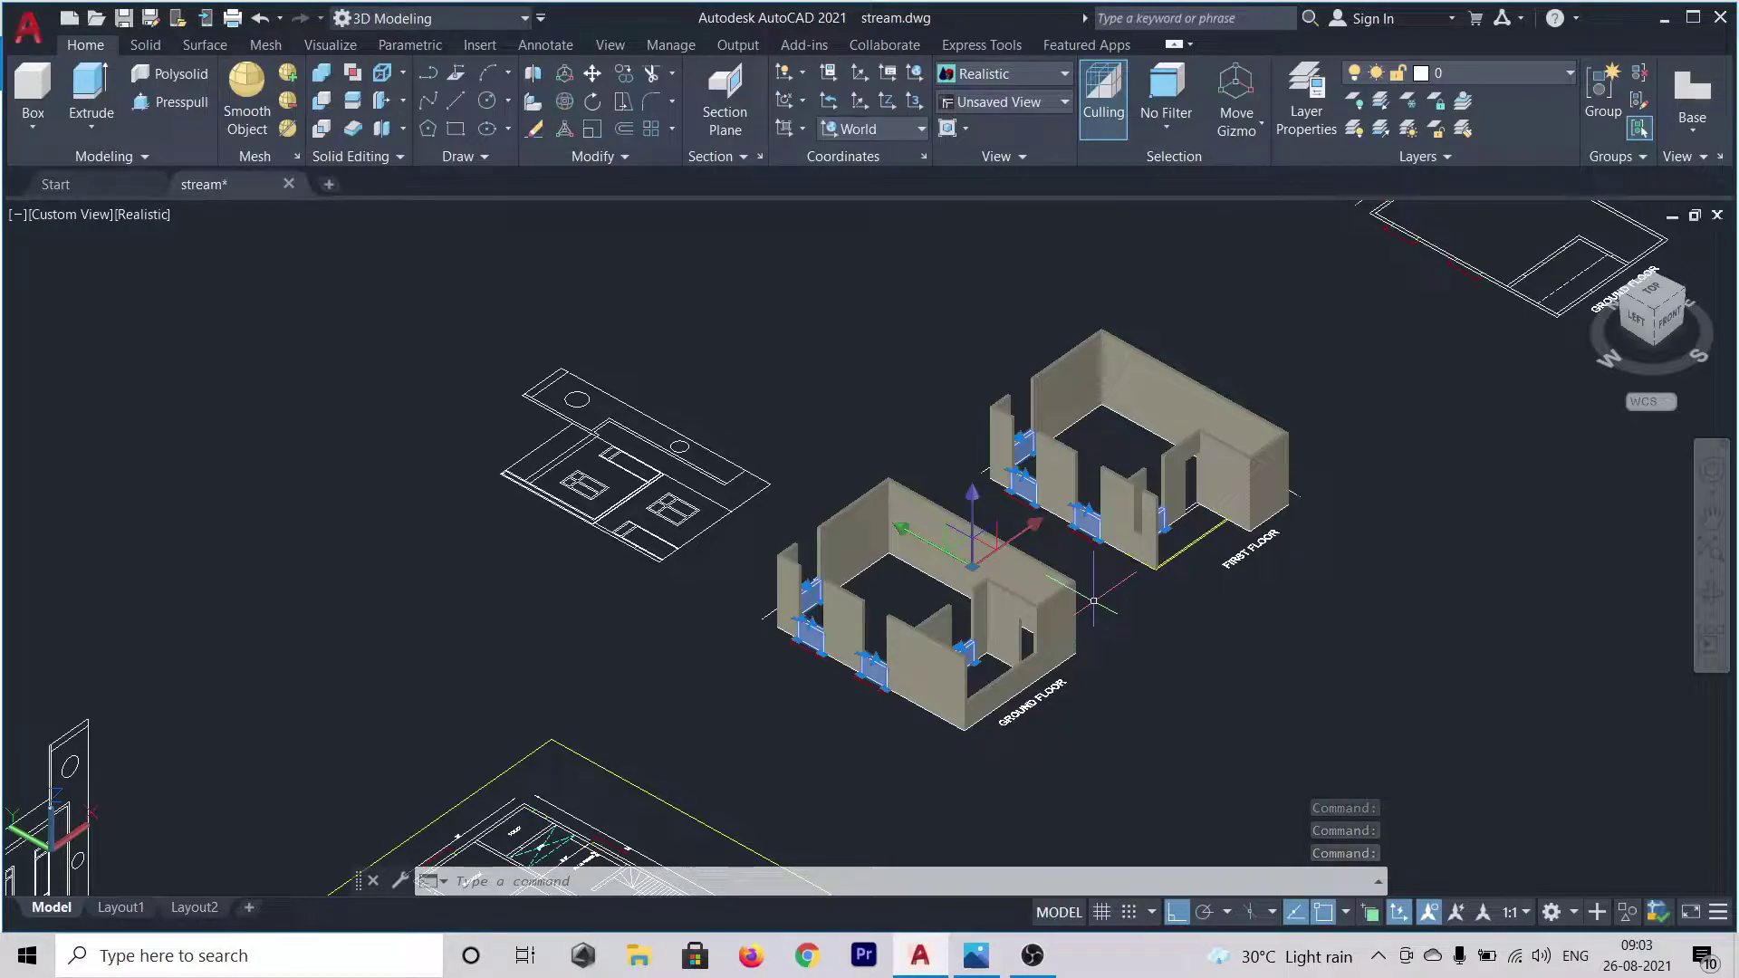
type("CO")
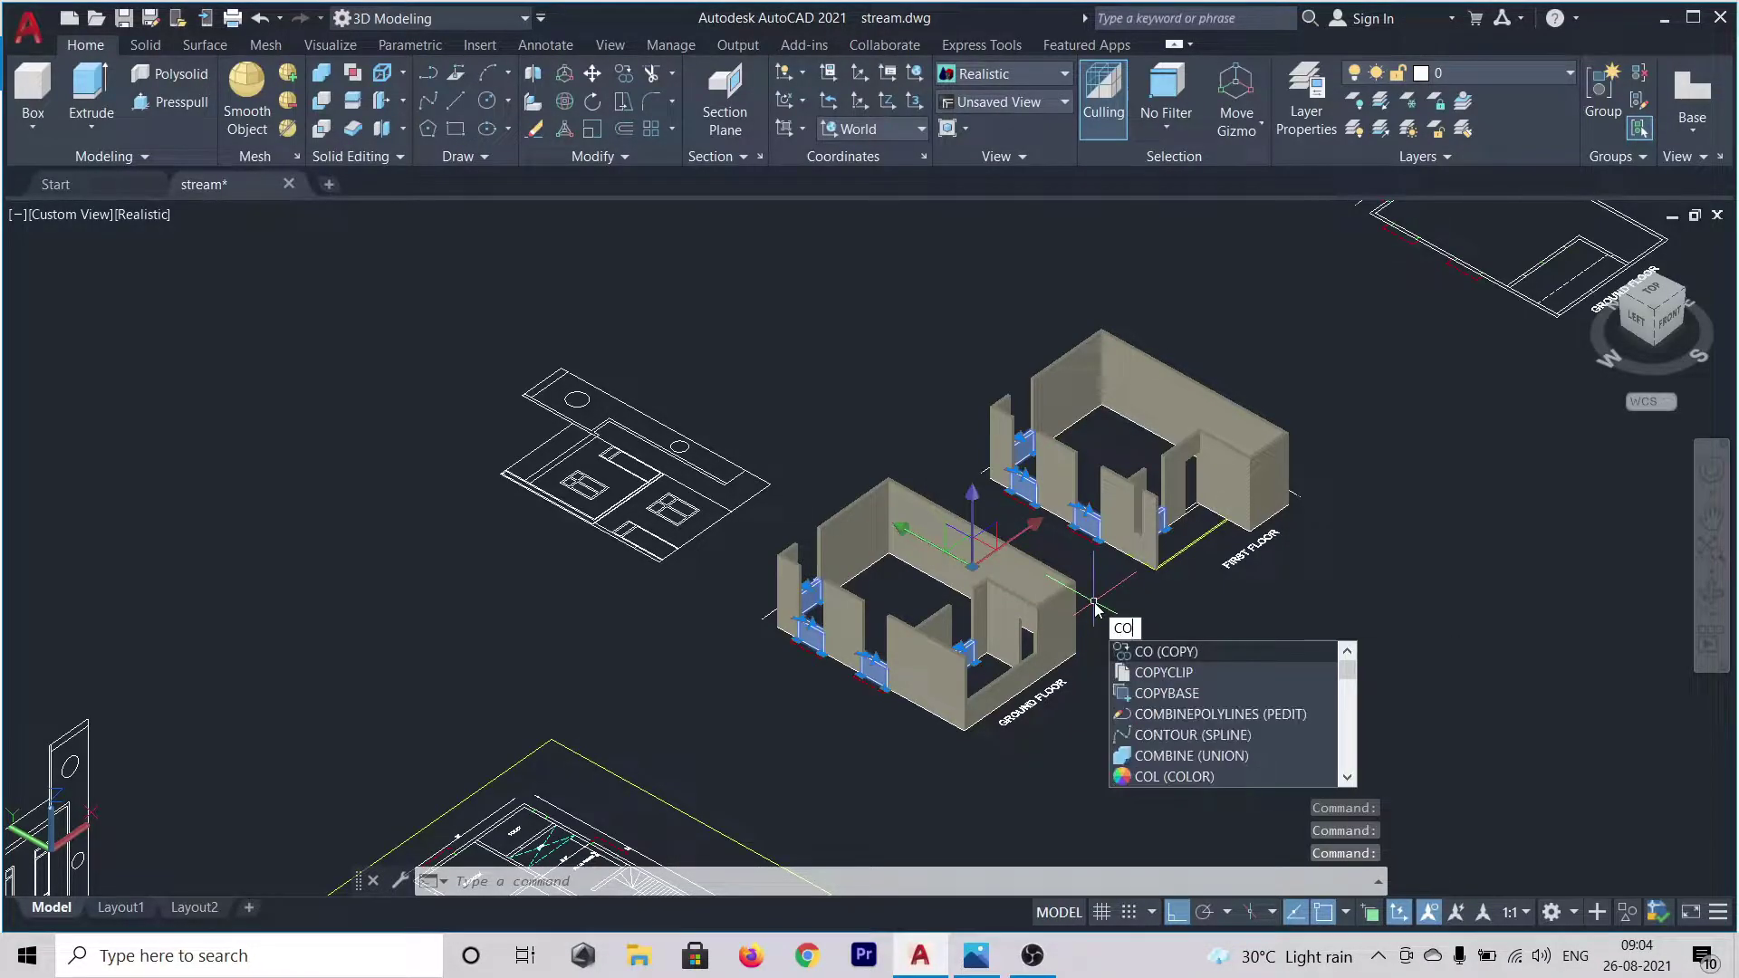
key("Return")
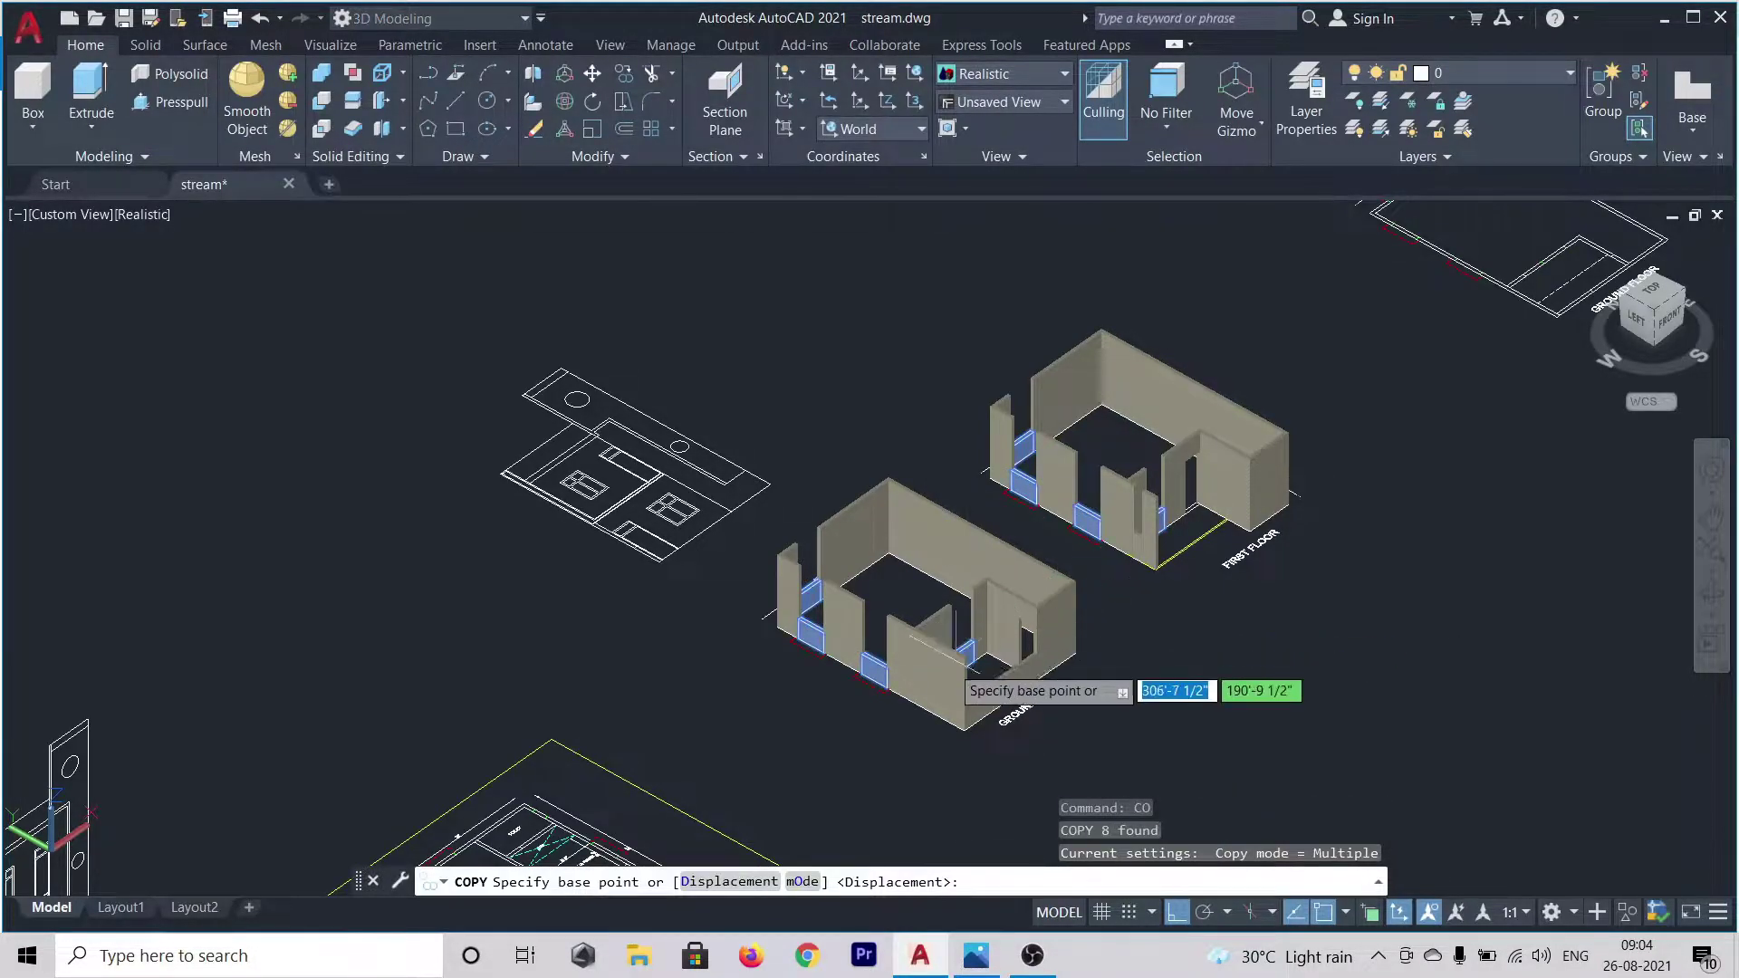
scroll(987, 648, "up", 10)
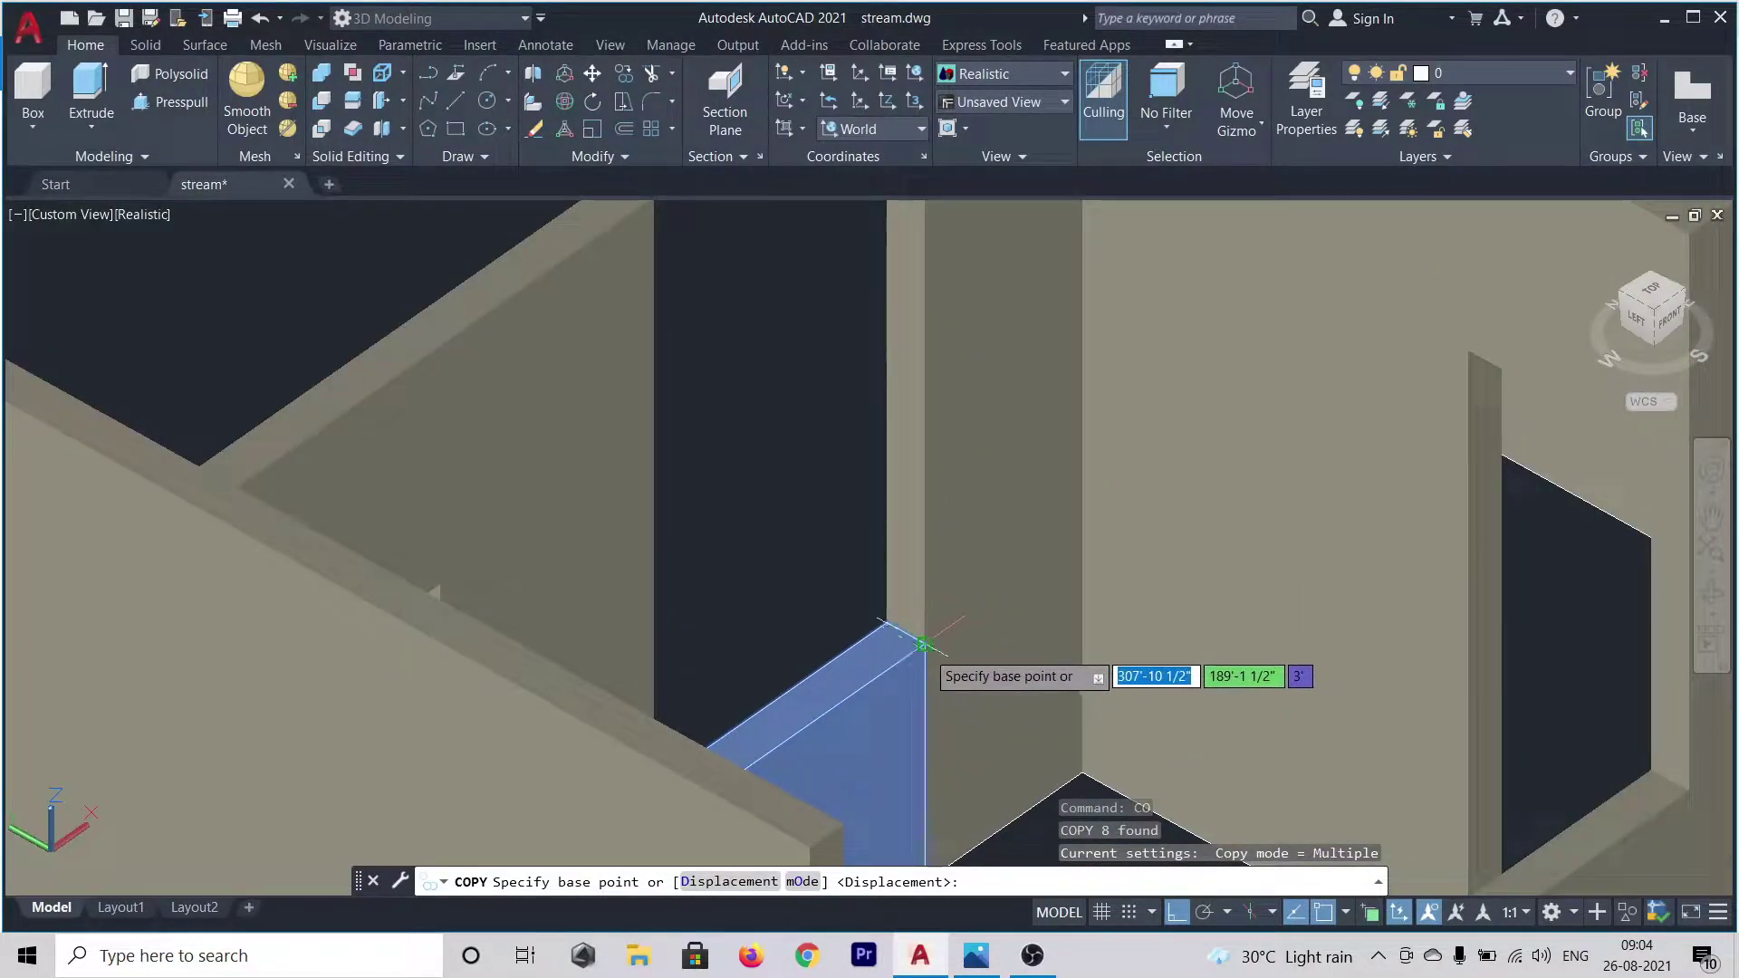
left_click(924, 646)
scroll(895, 501, "down", 3)
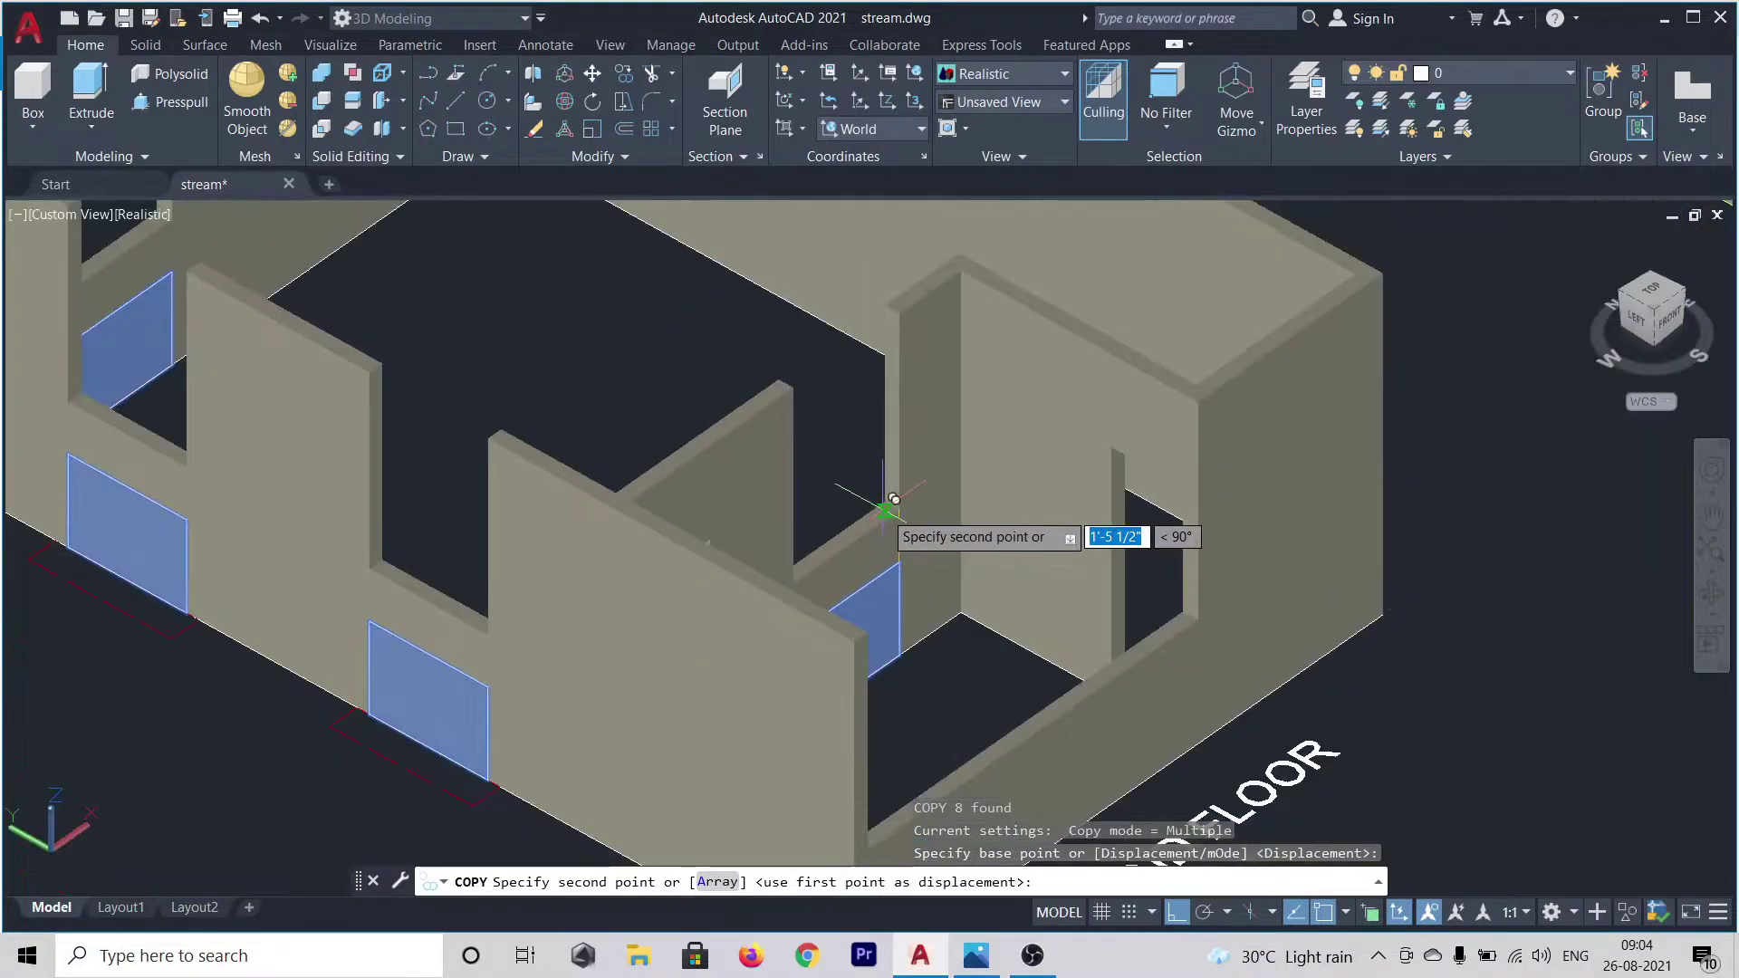
scroll(895, 501, "down", 5)
scroll(895, 422, "up", 8)
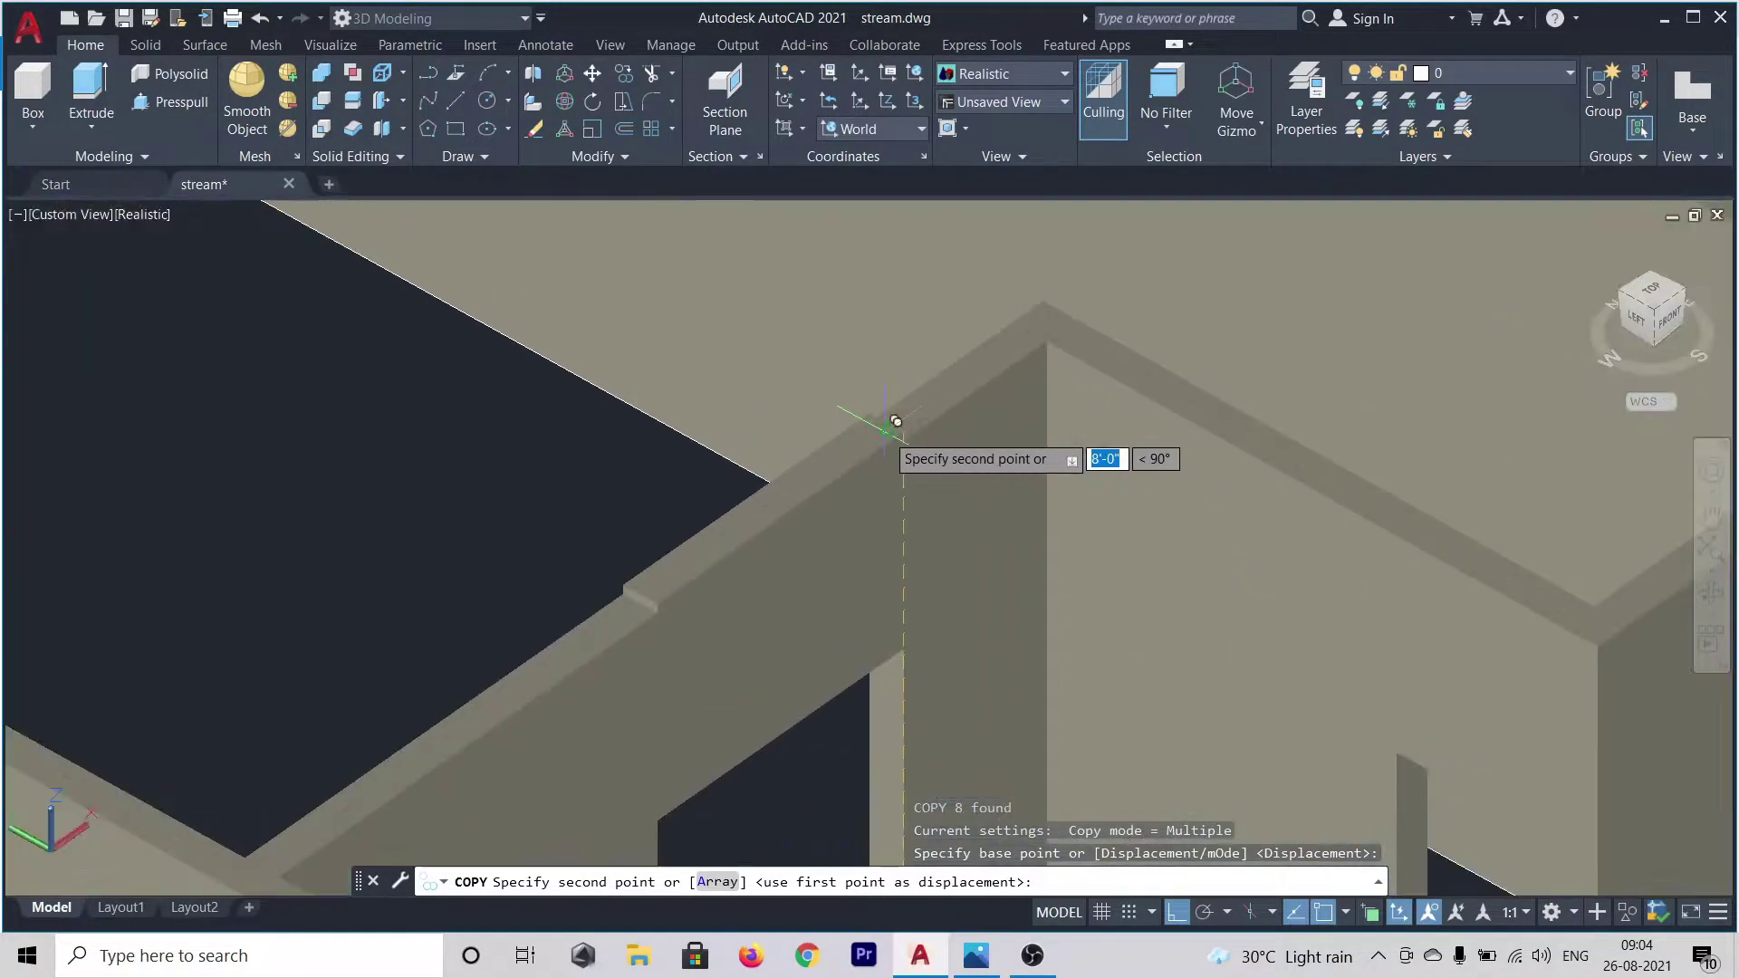
scroll(895, 422, "up", 4)
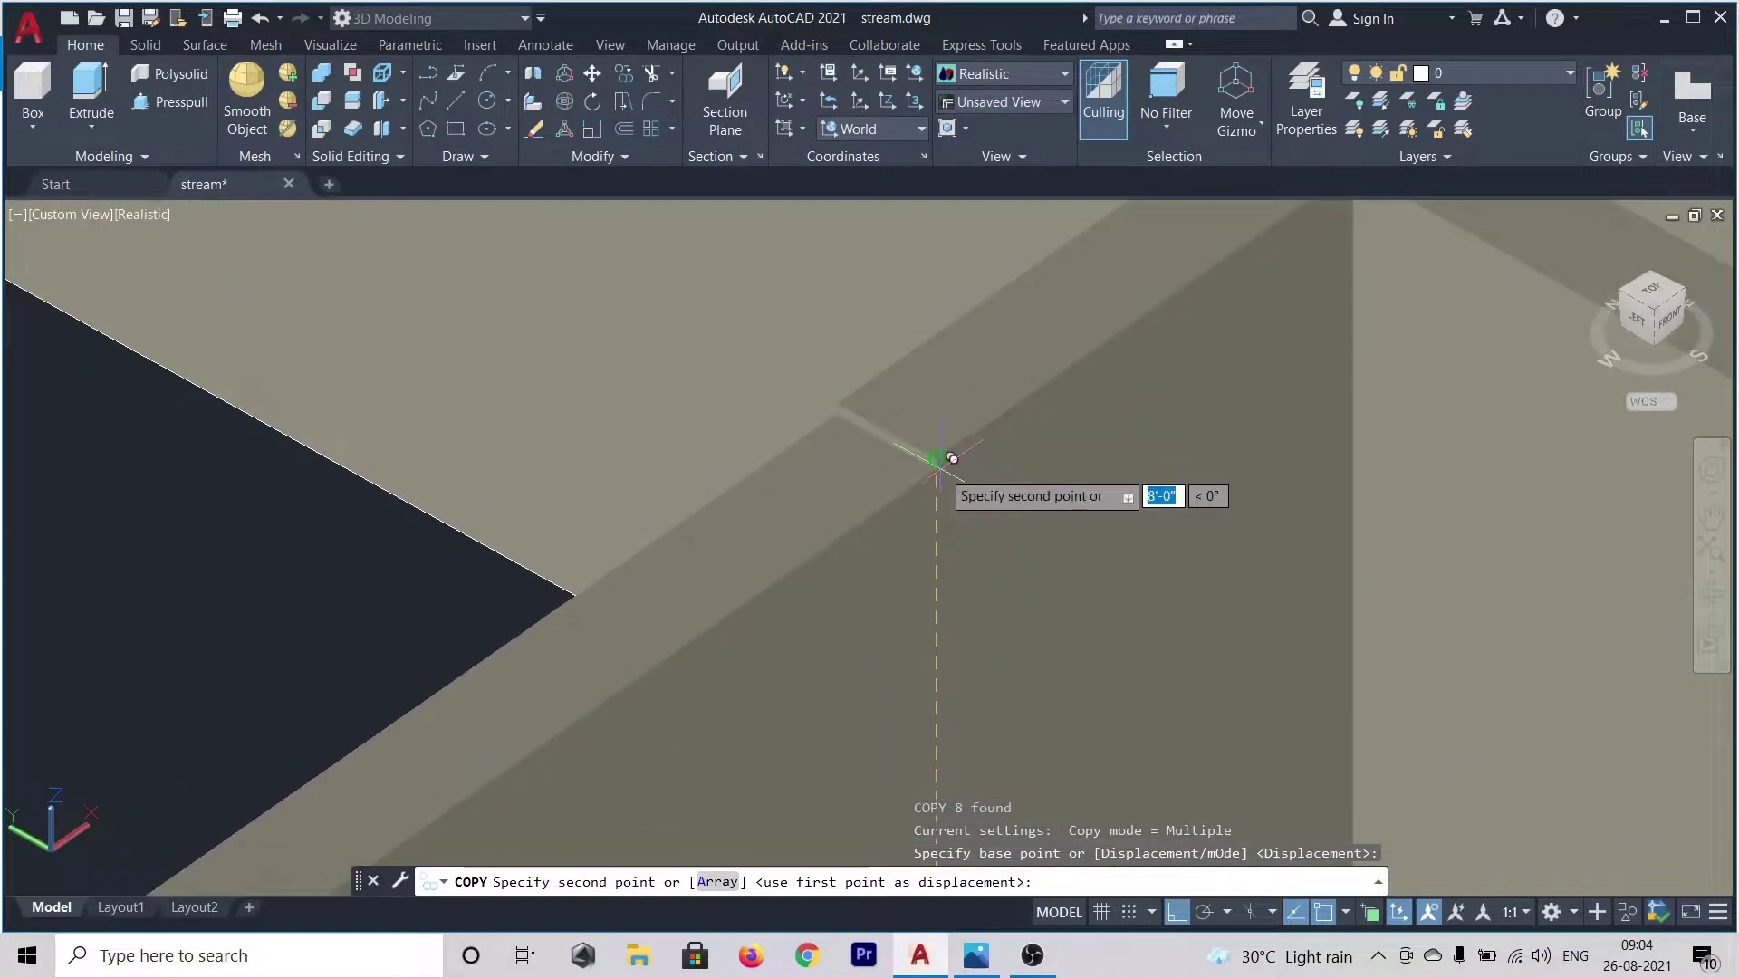
left_click(936, 458)
scroll(937, 457, "down", 6)
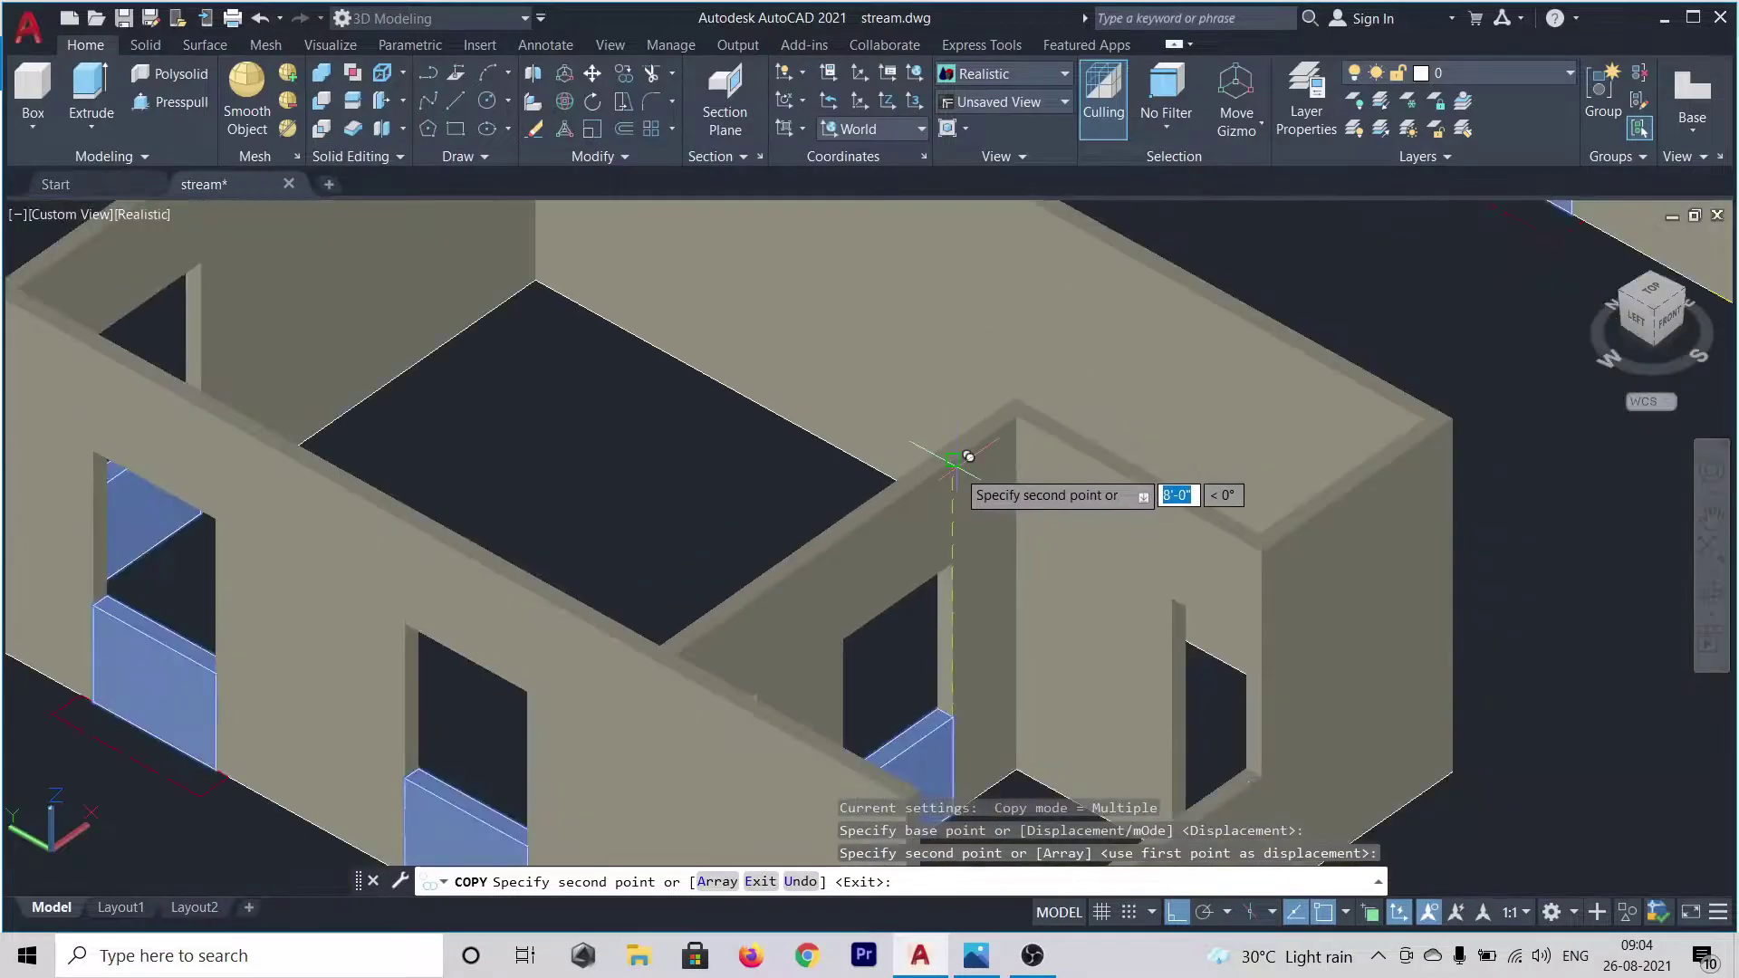
key("Escape")
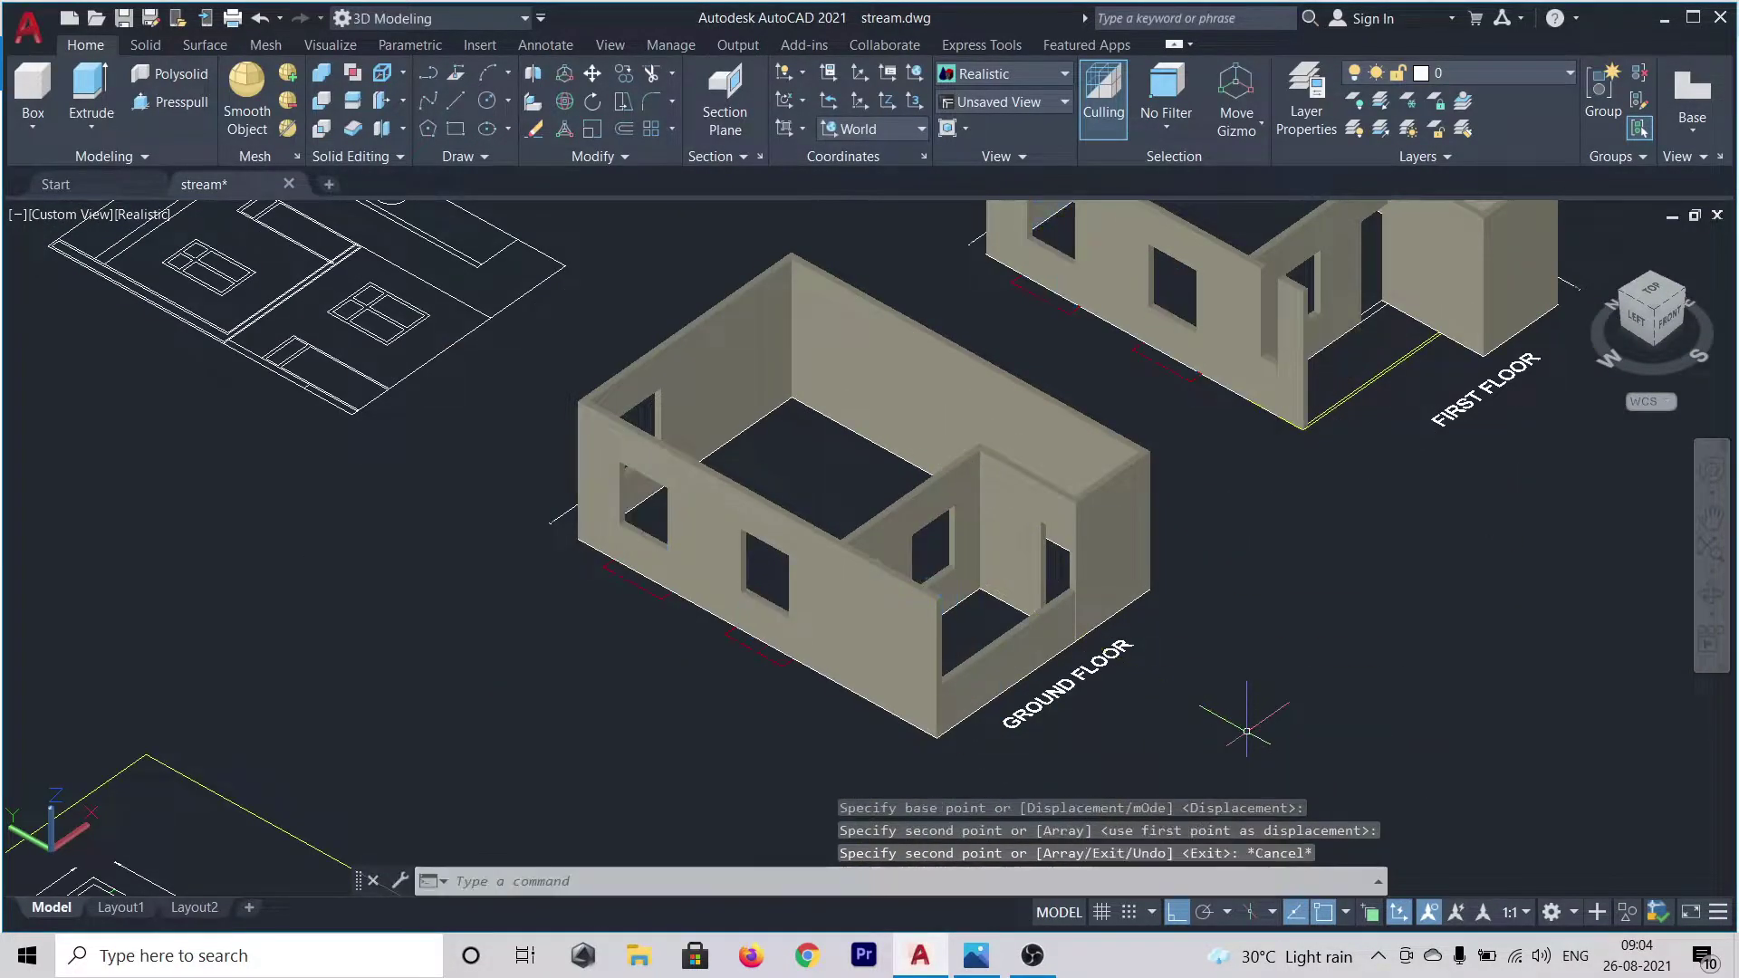
- With dynamic UCS on, draw a rectangle 1'-5" wide and 4' high across the first floor side wall's narrow balcony opening, starting at the wall's top corner
scroll(1246, 731, "down", 3)
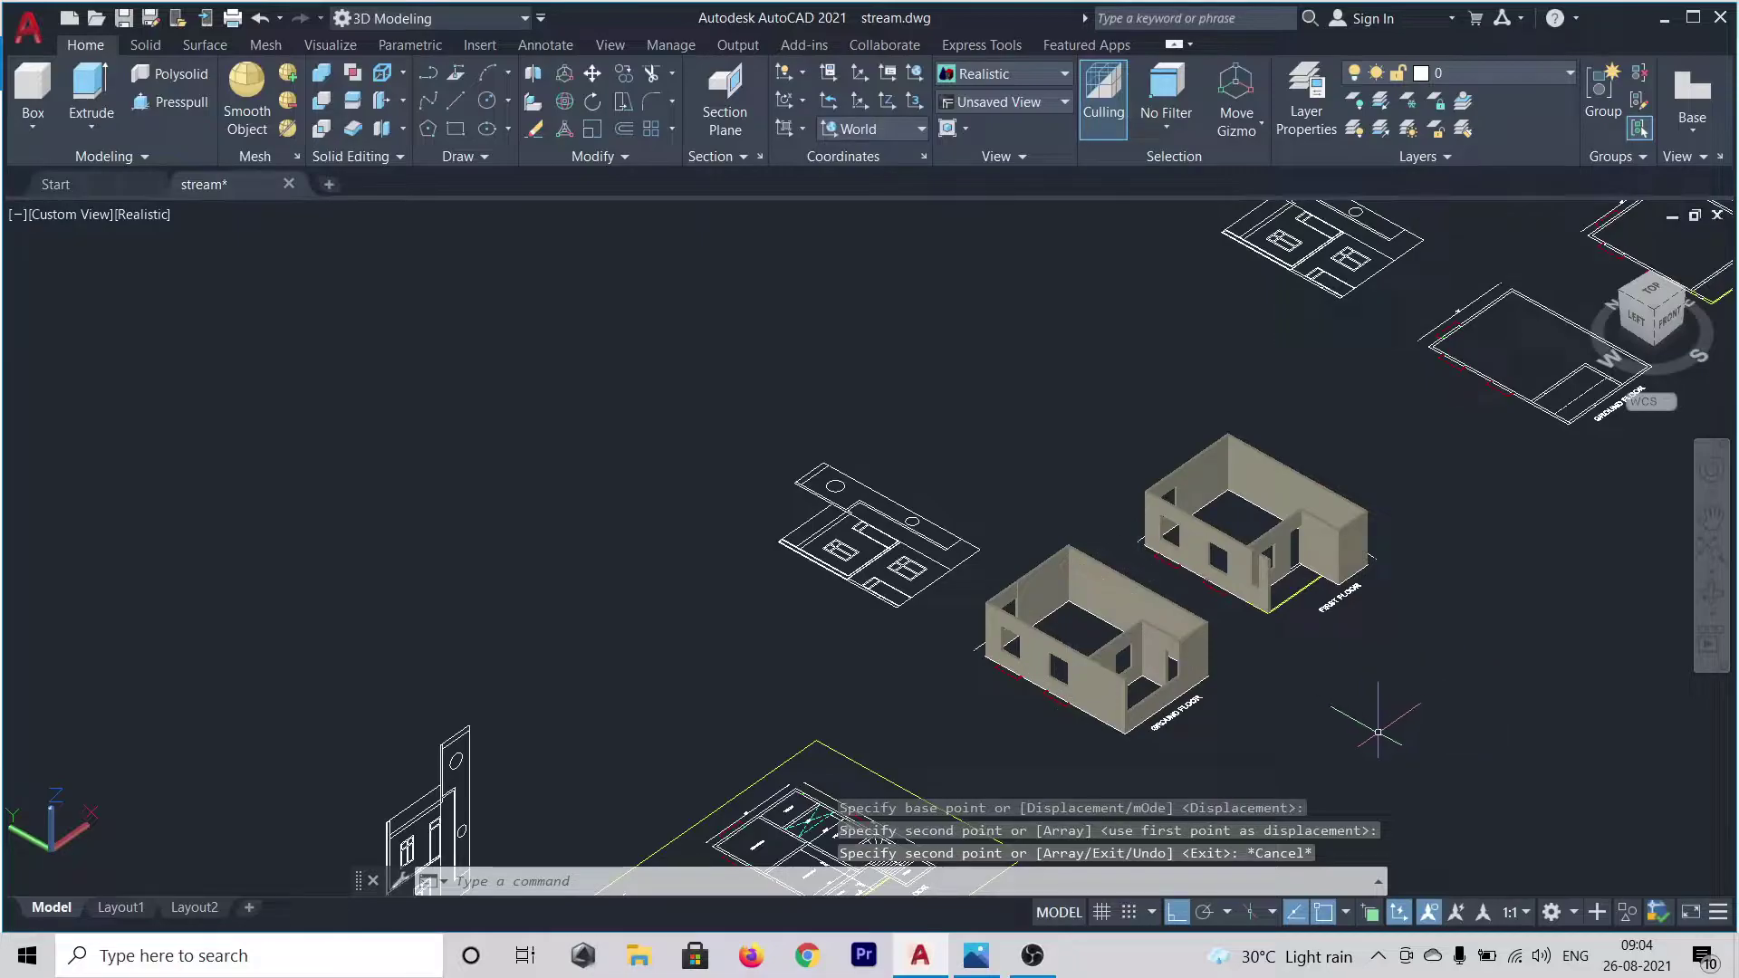
mouse_move(1382, 720)
middle_mouse_down("shift")
mouse_move(1425, 651)
mouse_move(1262, 720)
mouse_move(1405, 730)
mouse_move(1366, 703)
middle_mouse_up("shift")
key("Escape")
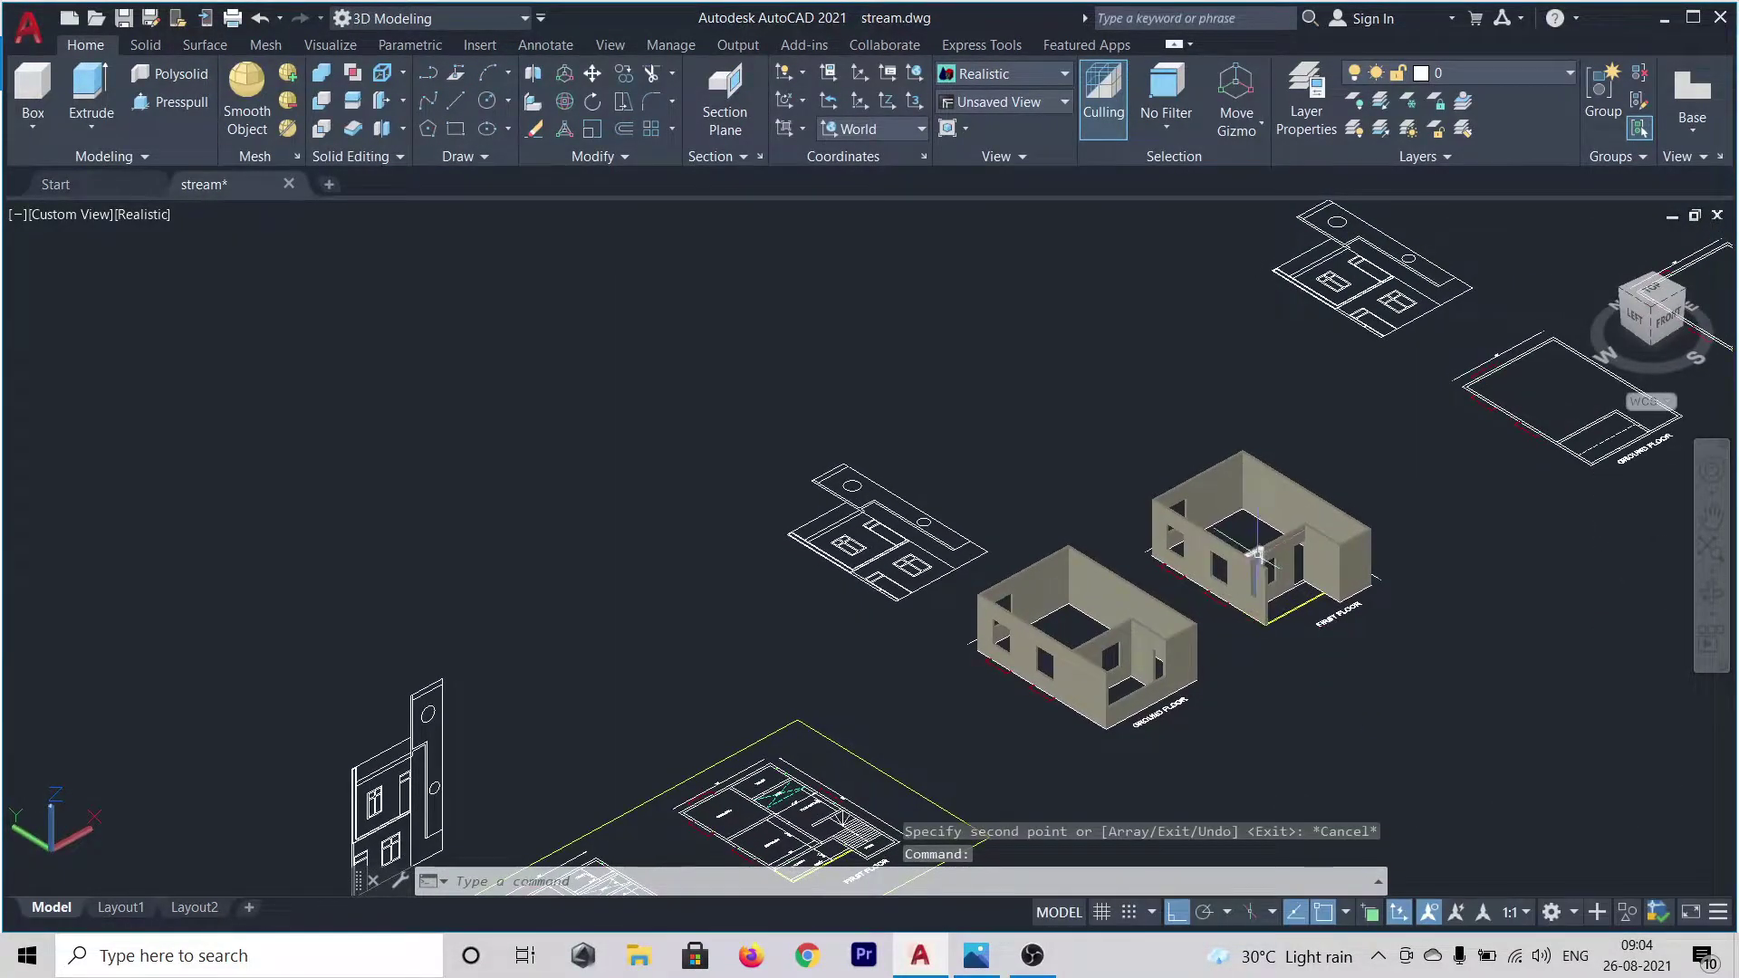
scroll(1257, 554, "up", 8)
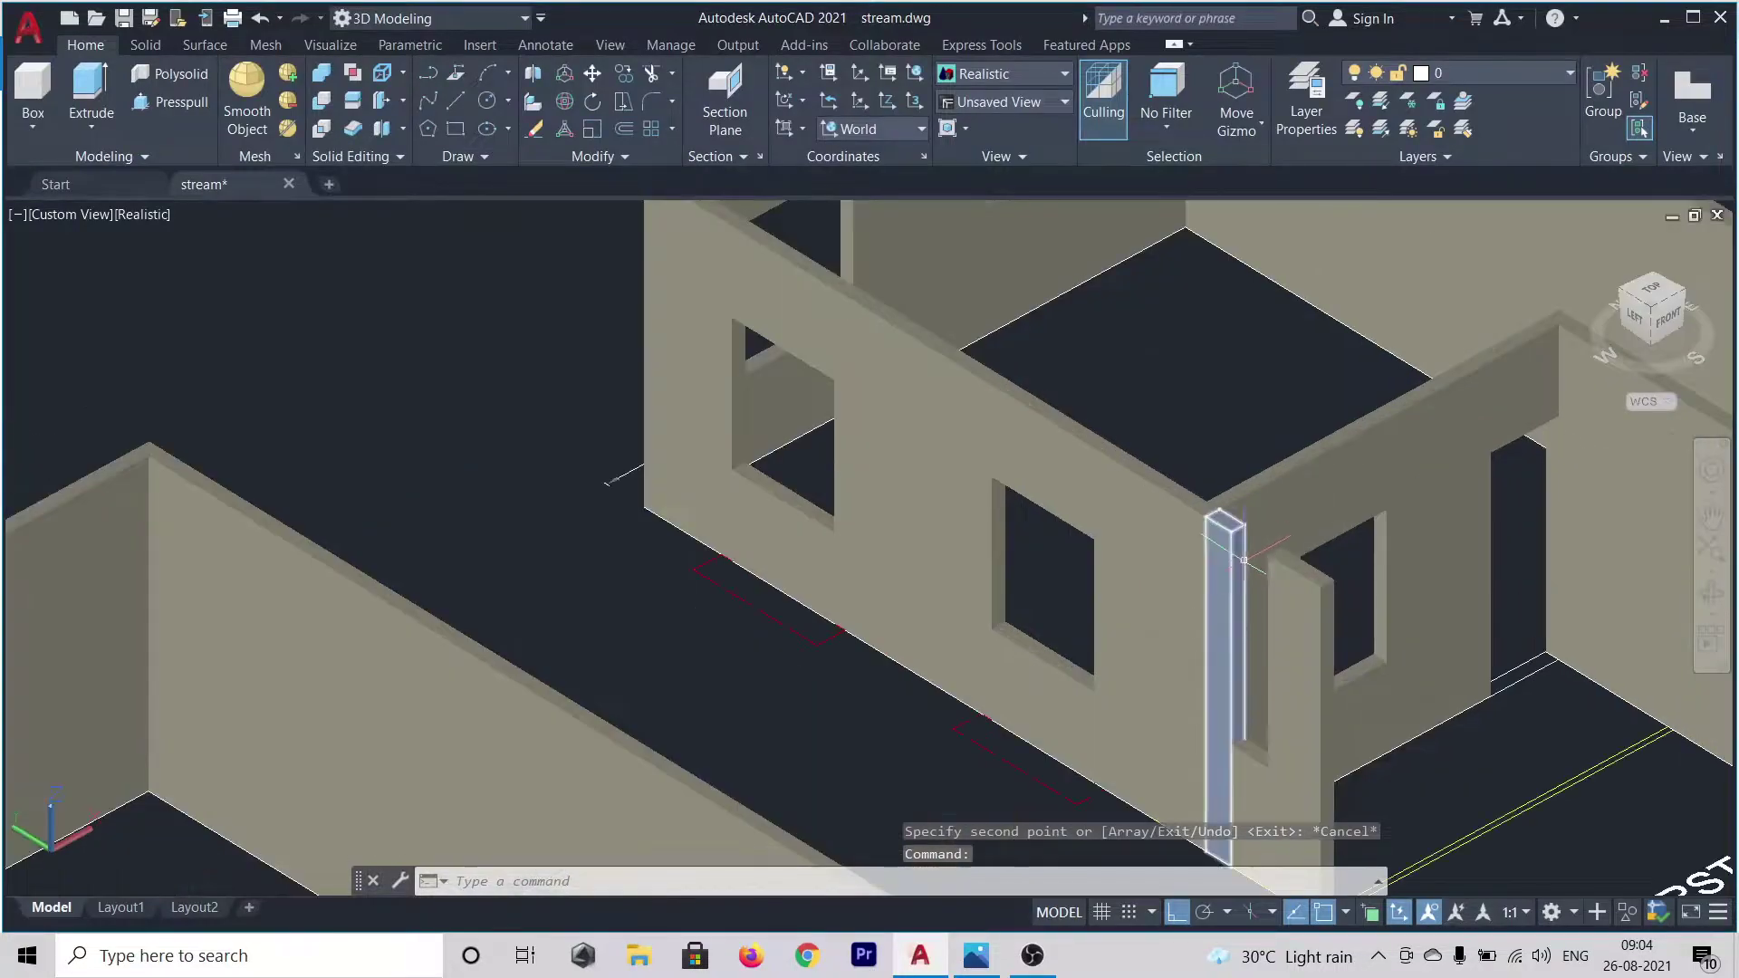
mouse_move(1247, 615)
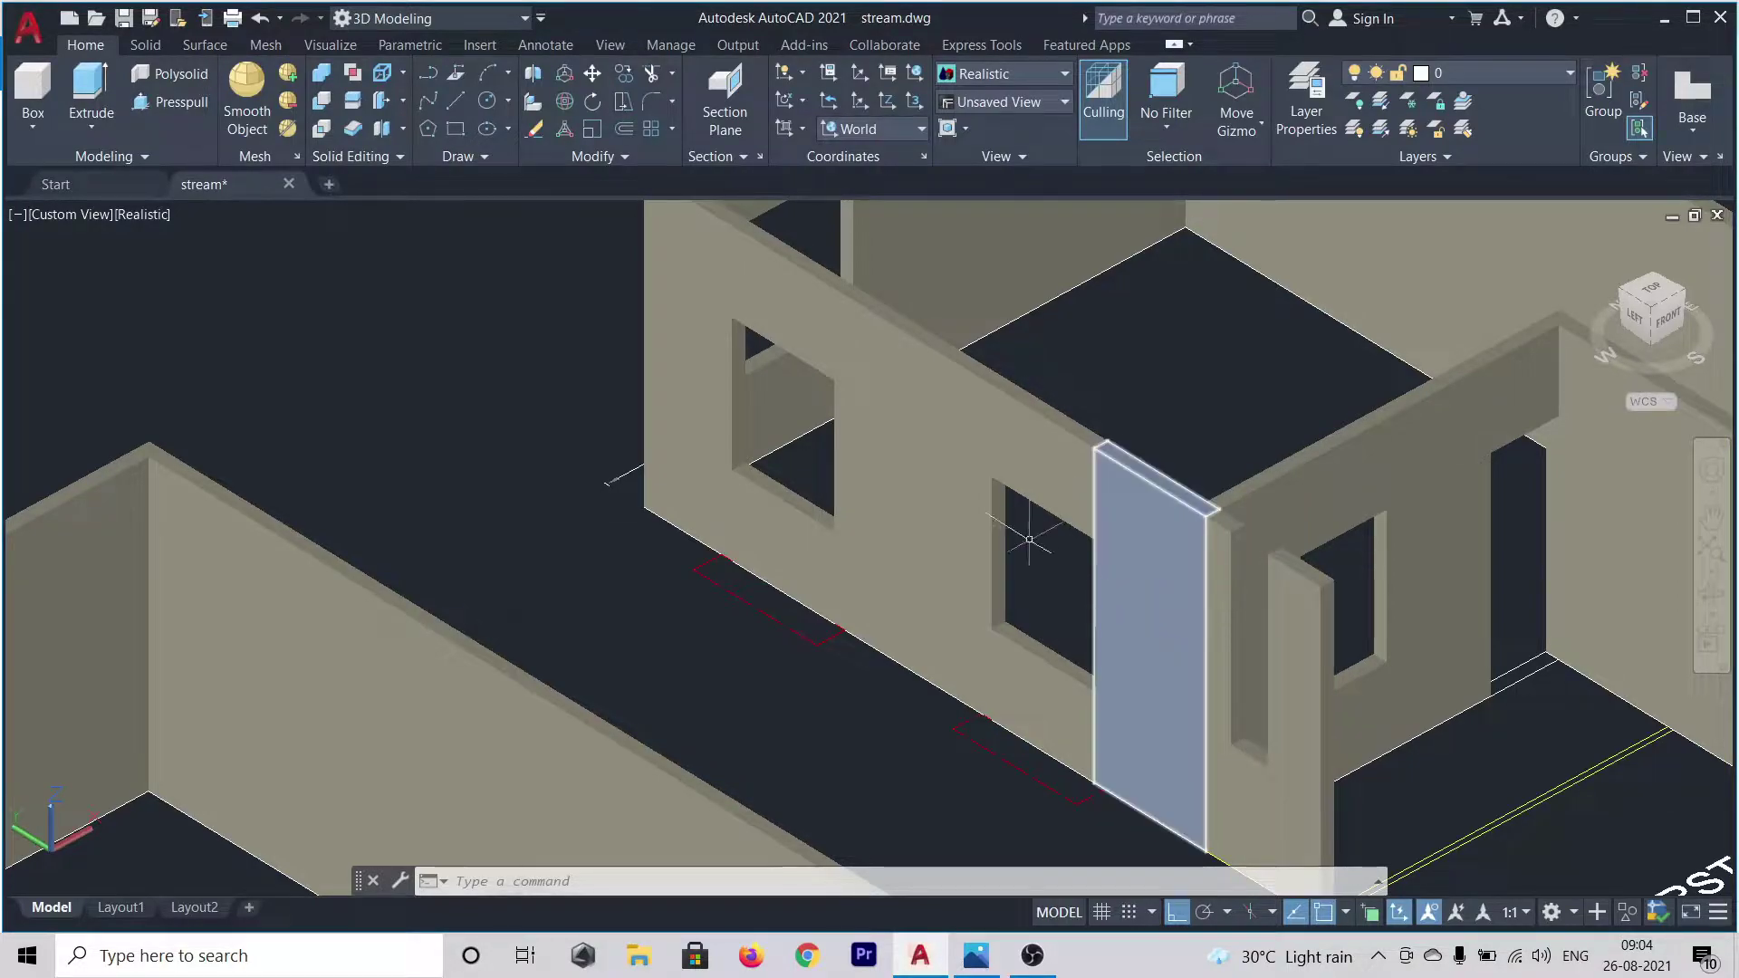
middle_click_drag(543, 376, 605, 467, "shift")
middle_click_drag(1585, 562, 1192, 478)
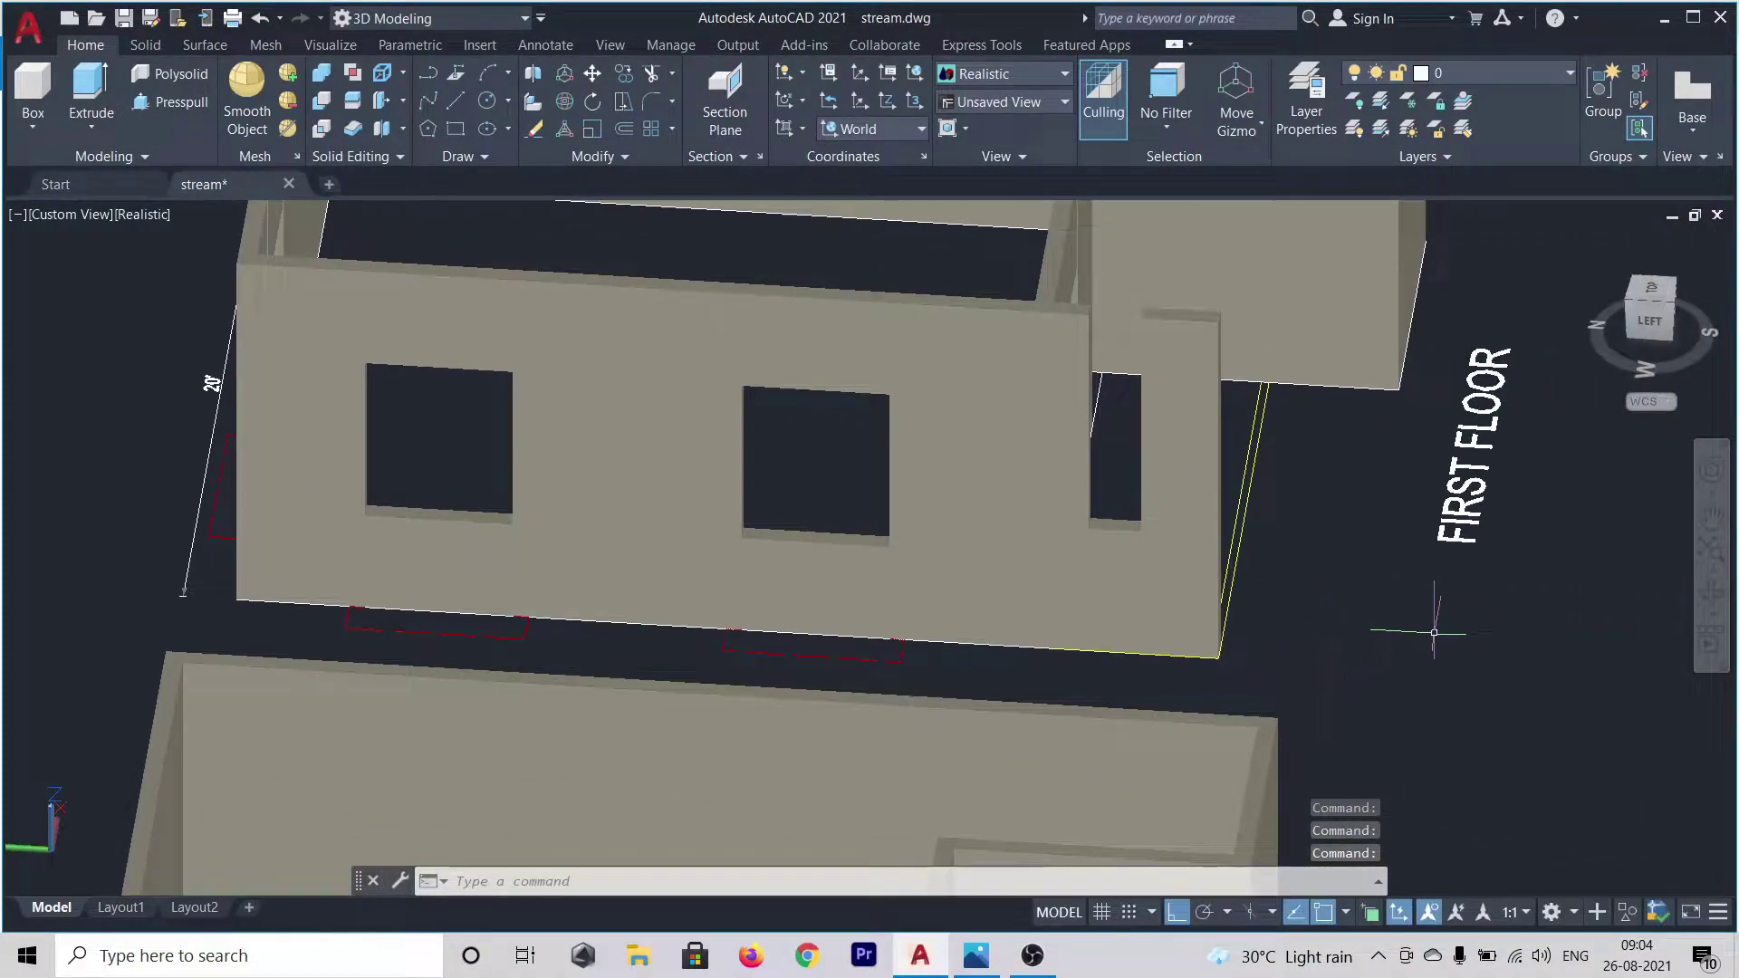
left_click(1401, 914)
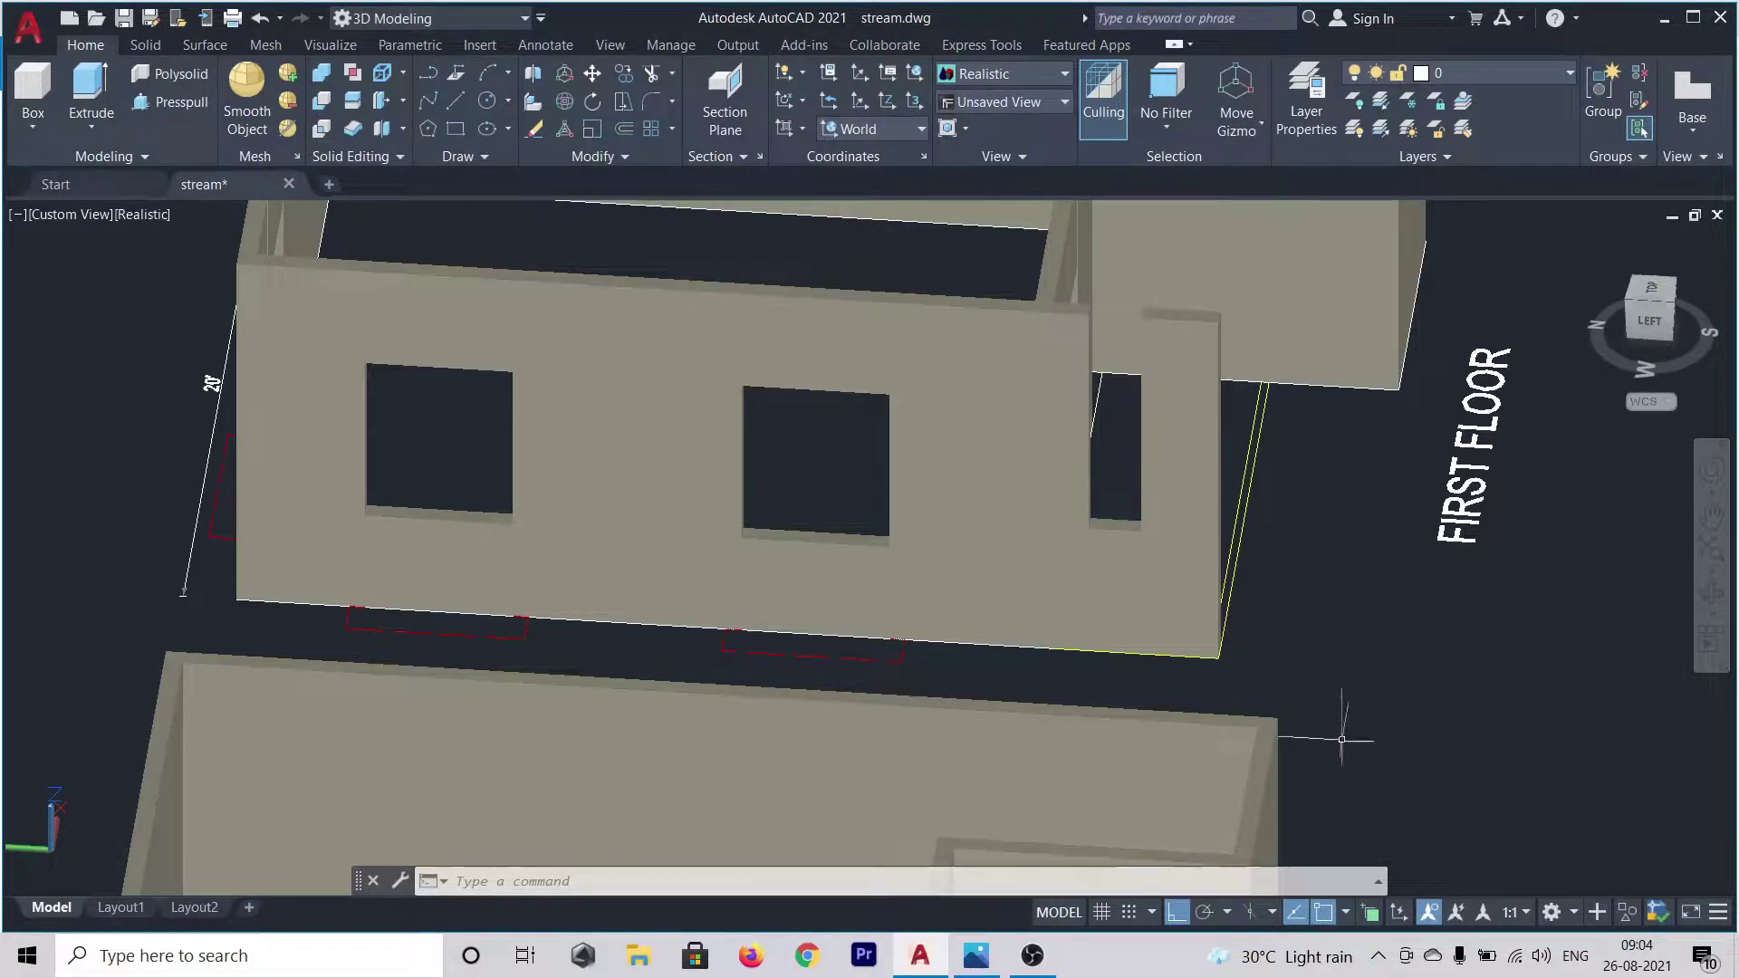
left_click(1401, 913)
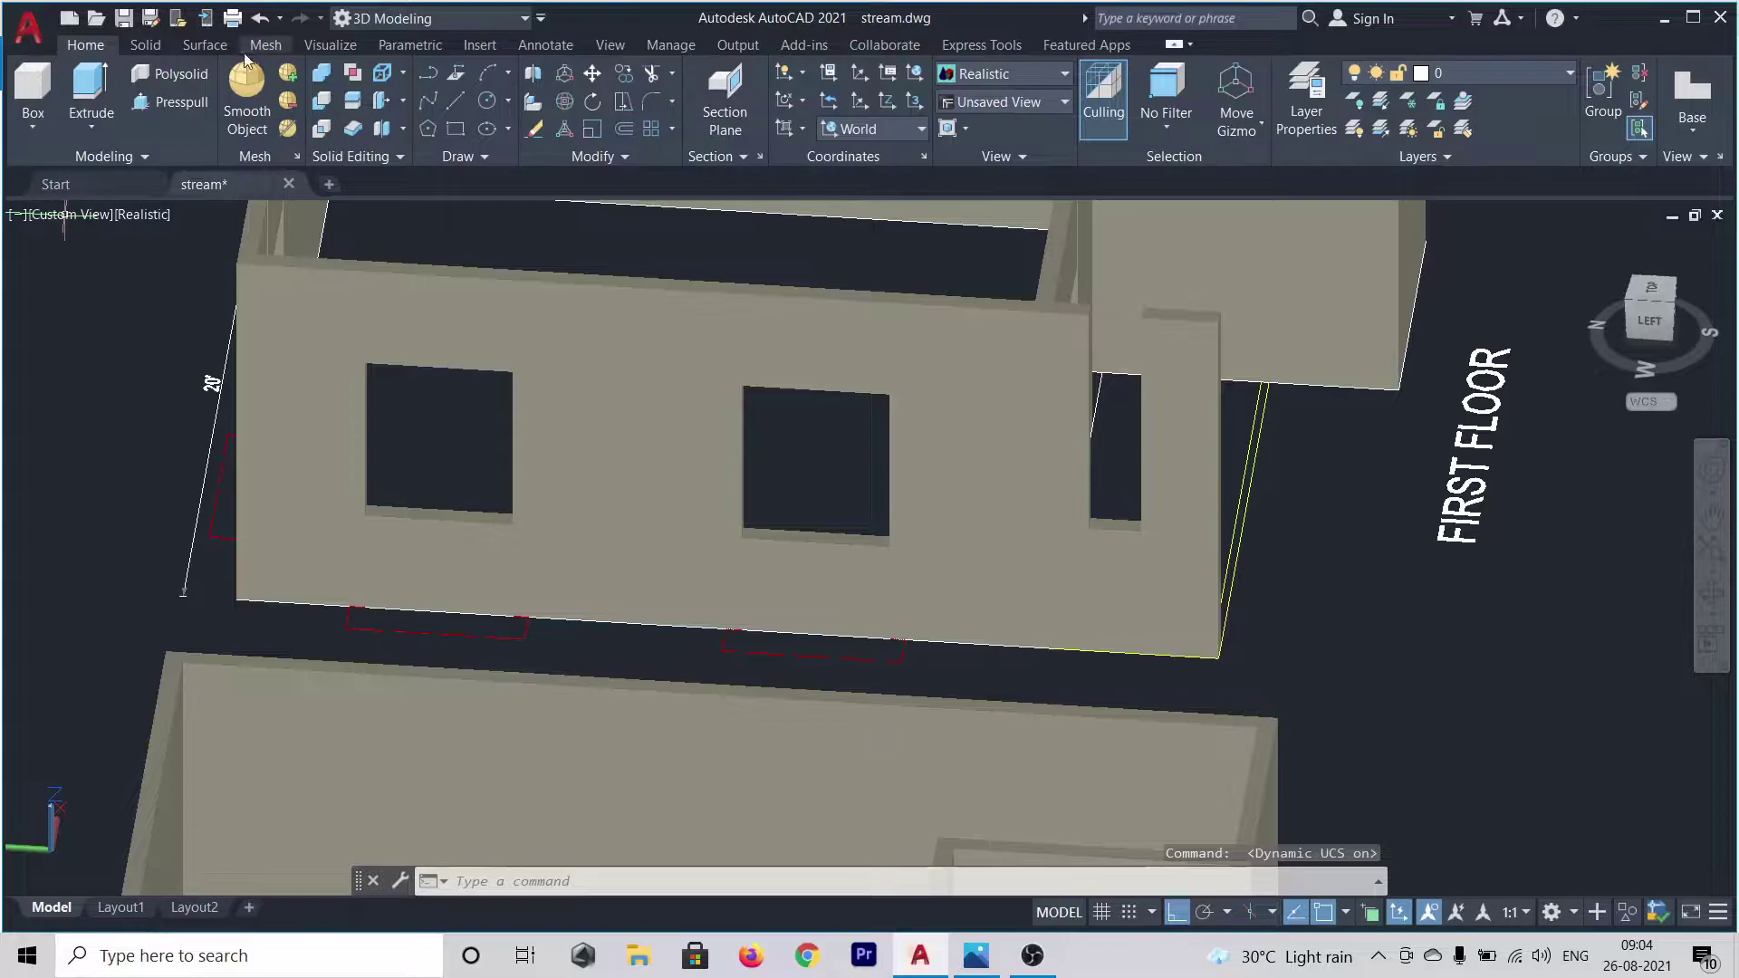
left_click(456, 129)
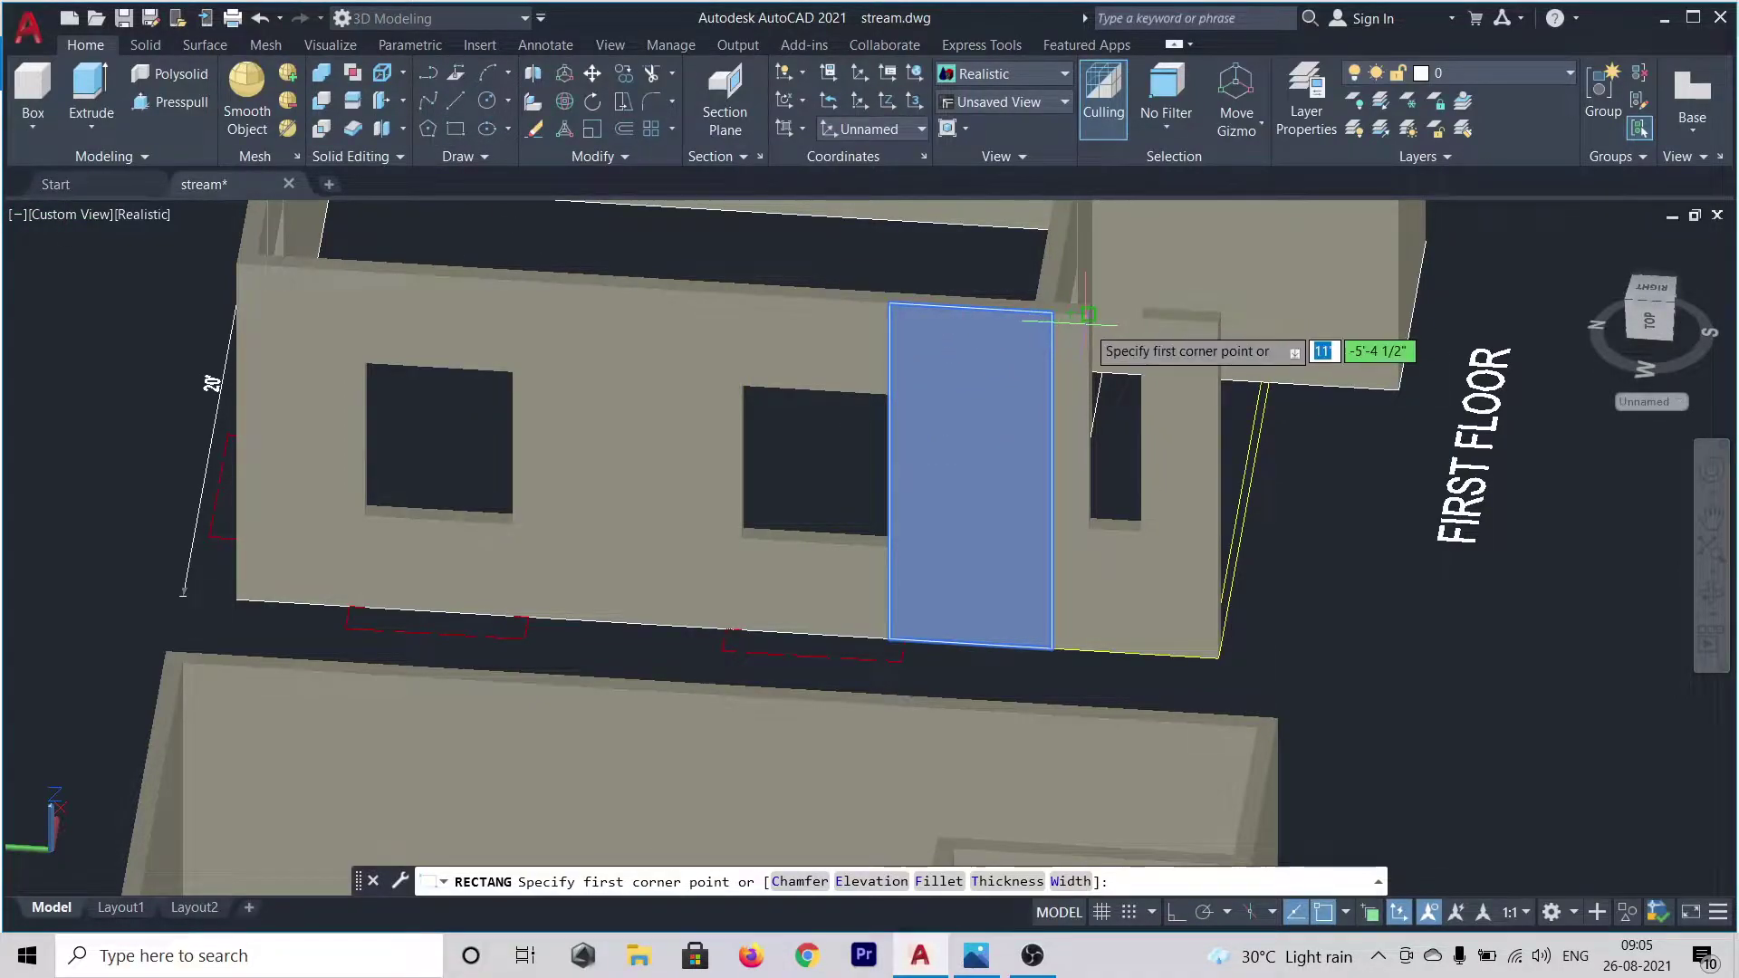
scroll(1071, 313, "up", 3)
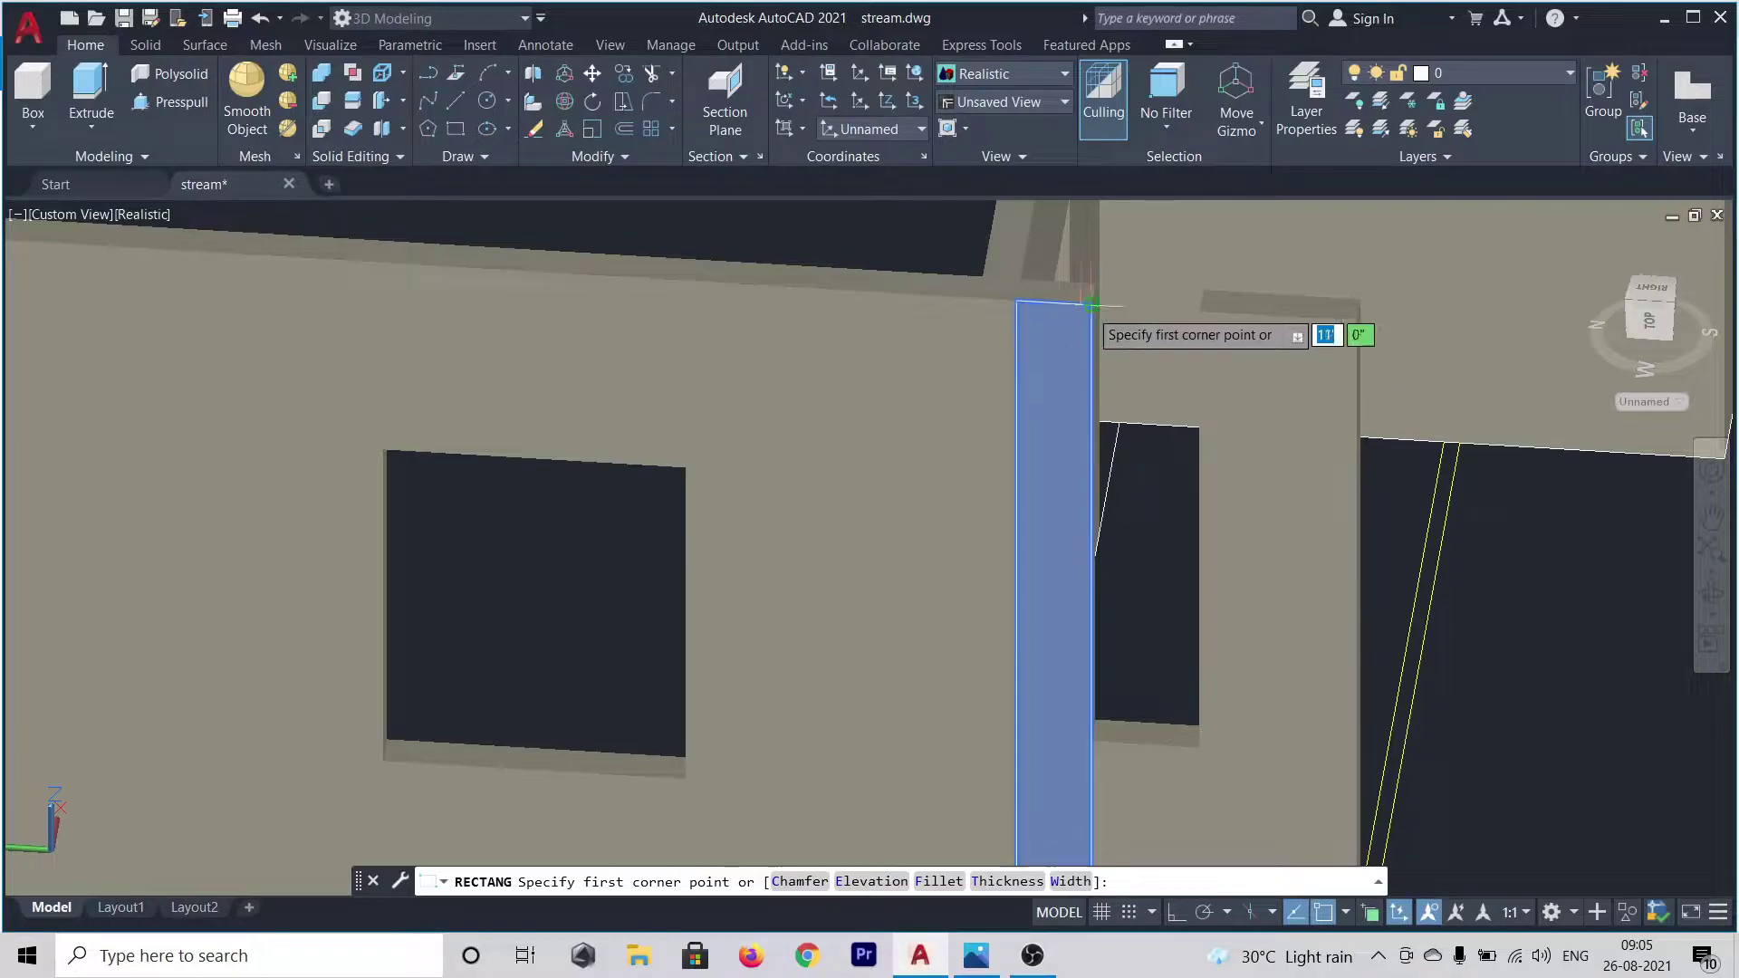
left_click(1091, 306)
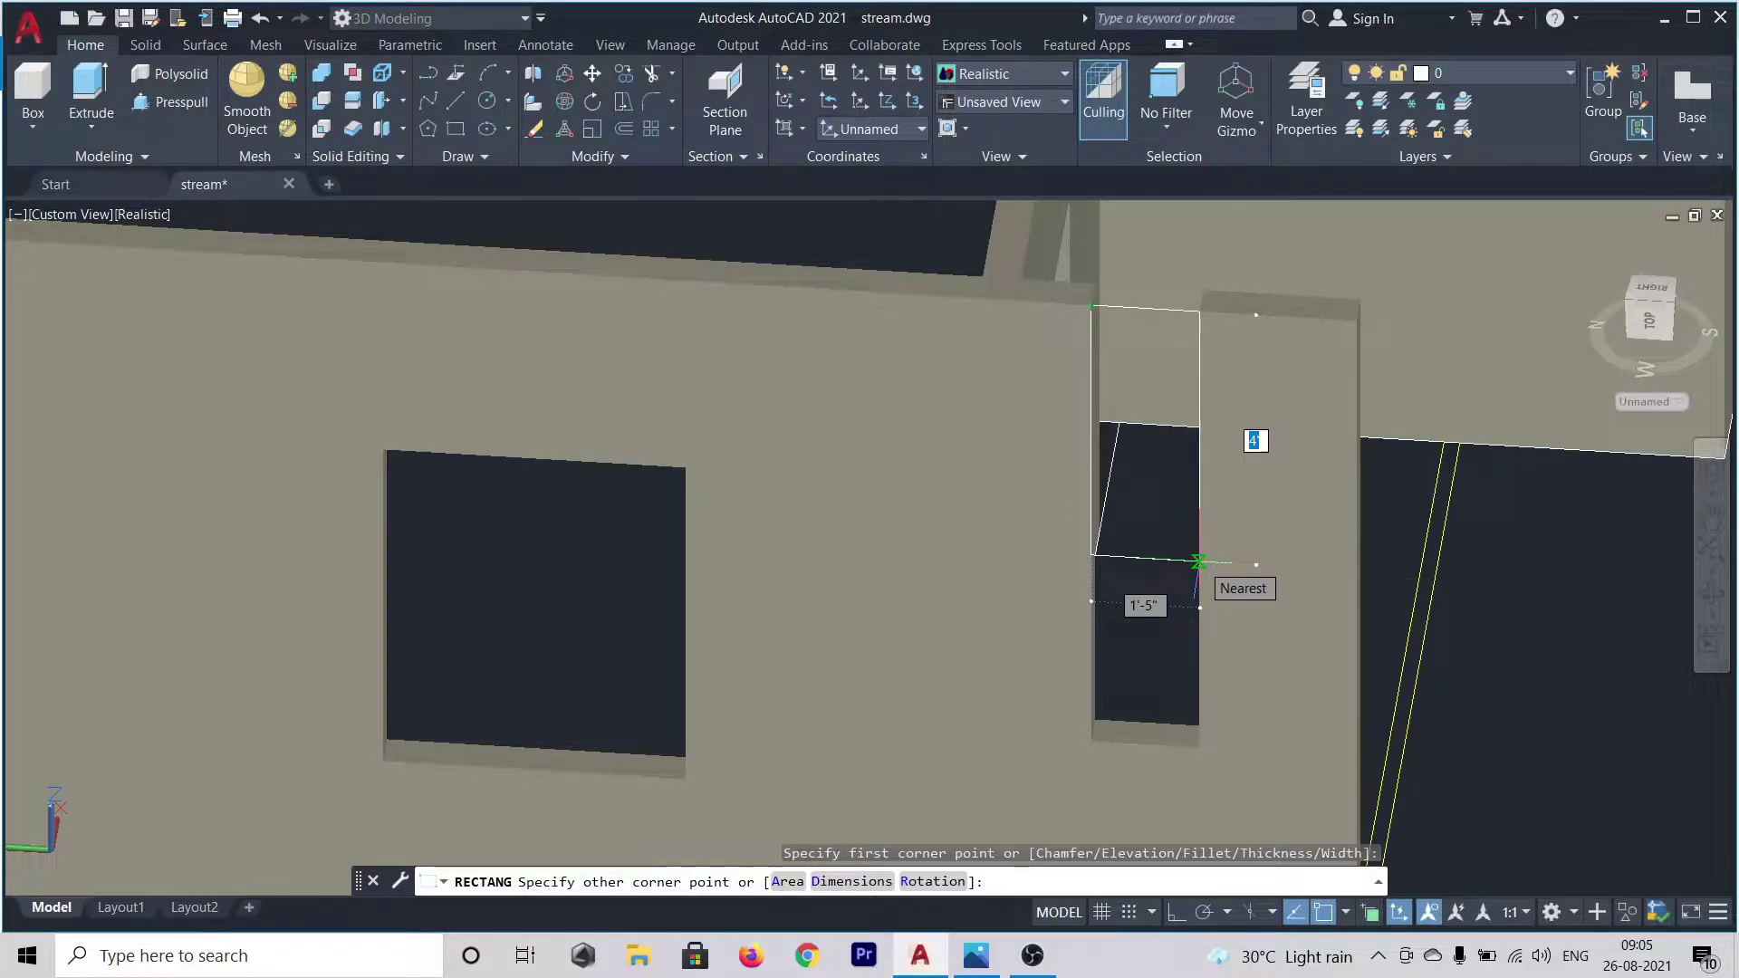
key("Return")
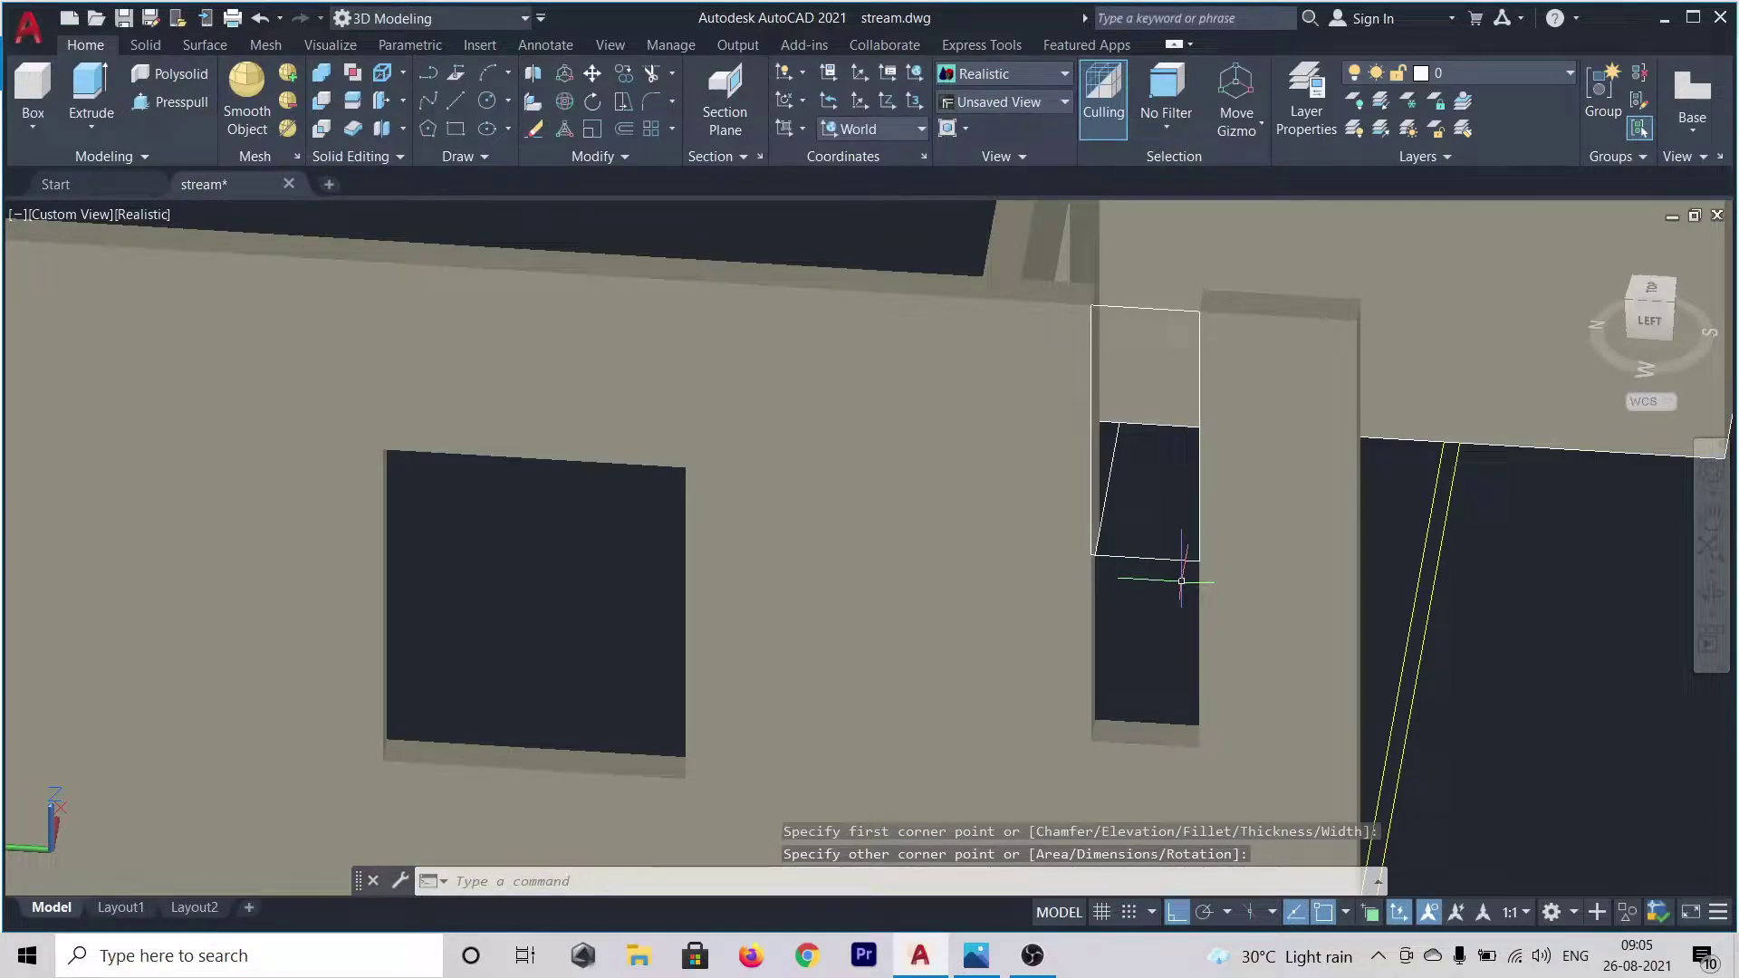
- Presspull the rectangle above the first floor's narrow balcony opening by 6" to fill in the wall there
left_click(180, 102)
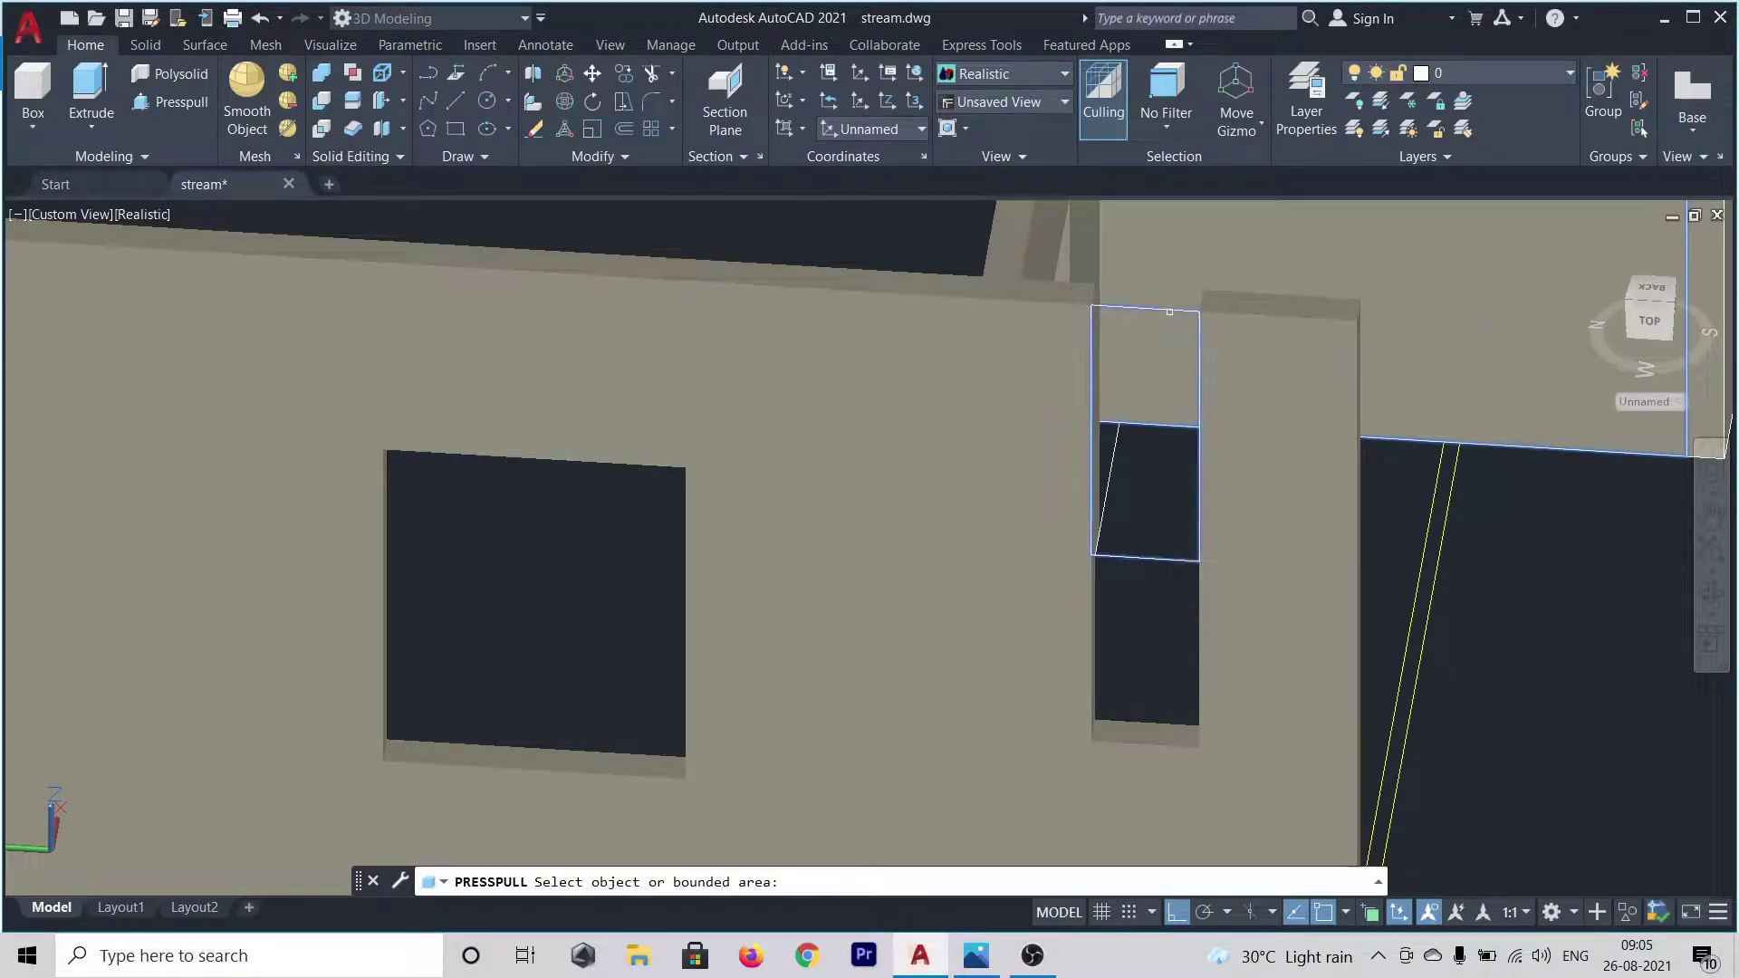
left_click(1169, 311)
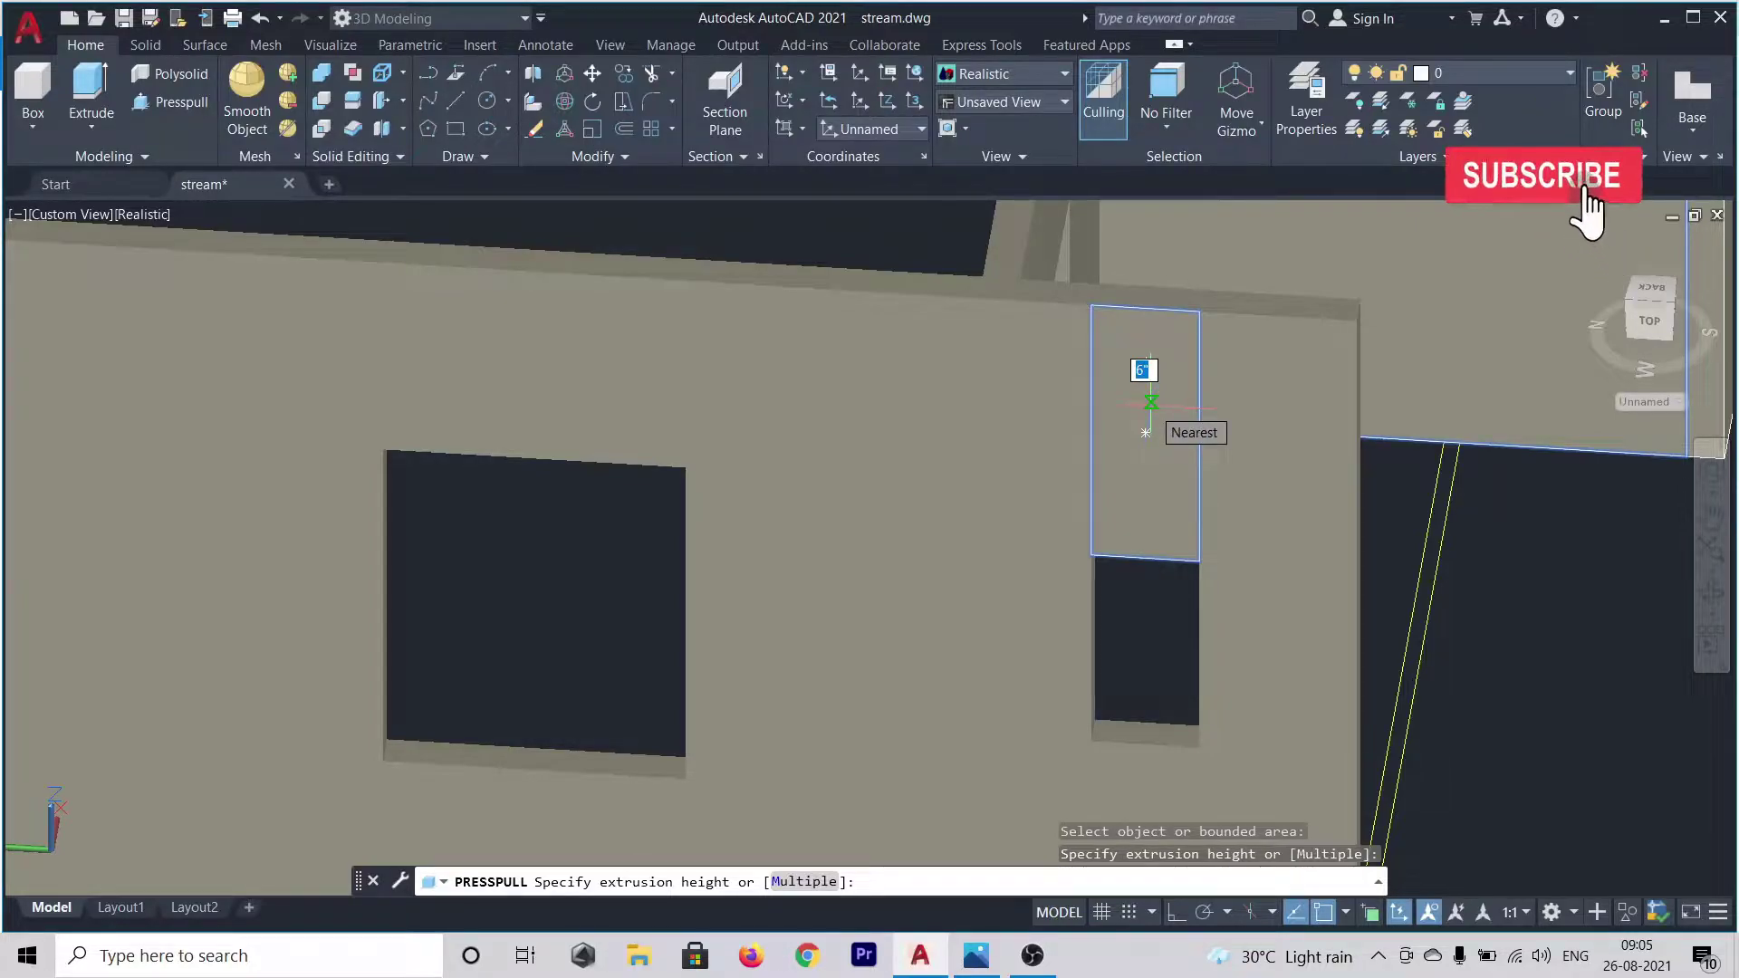
type("6")
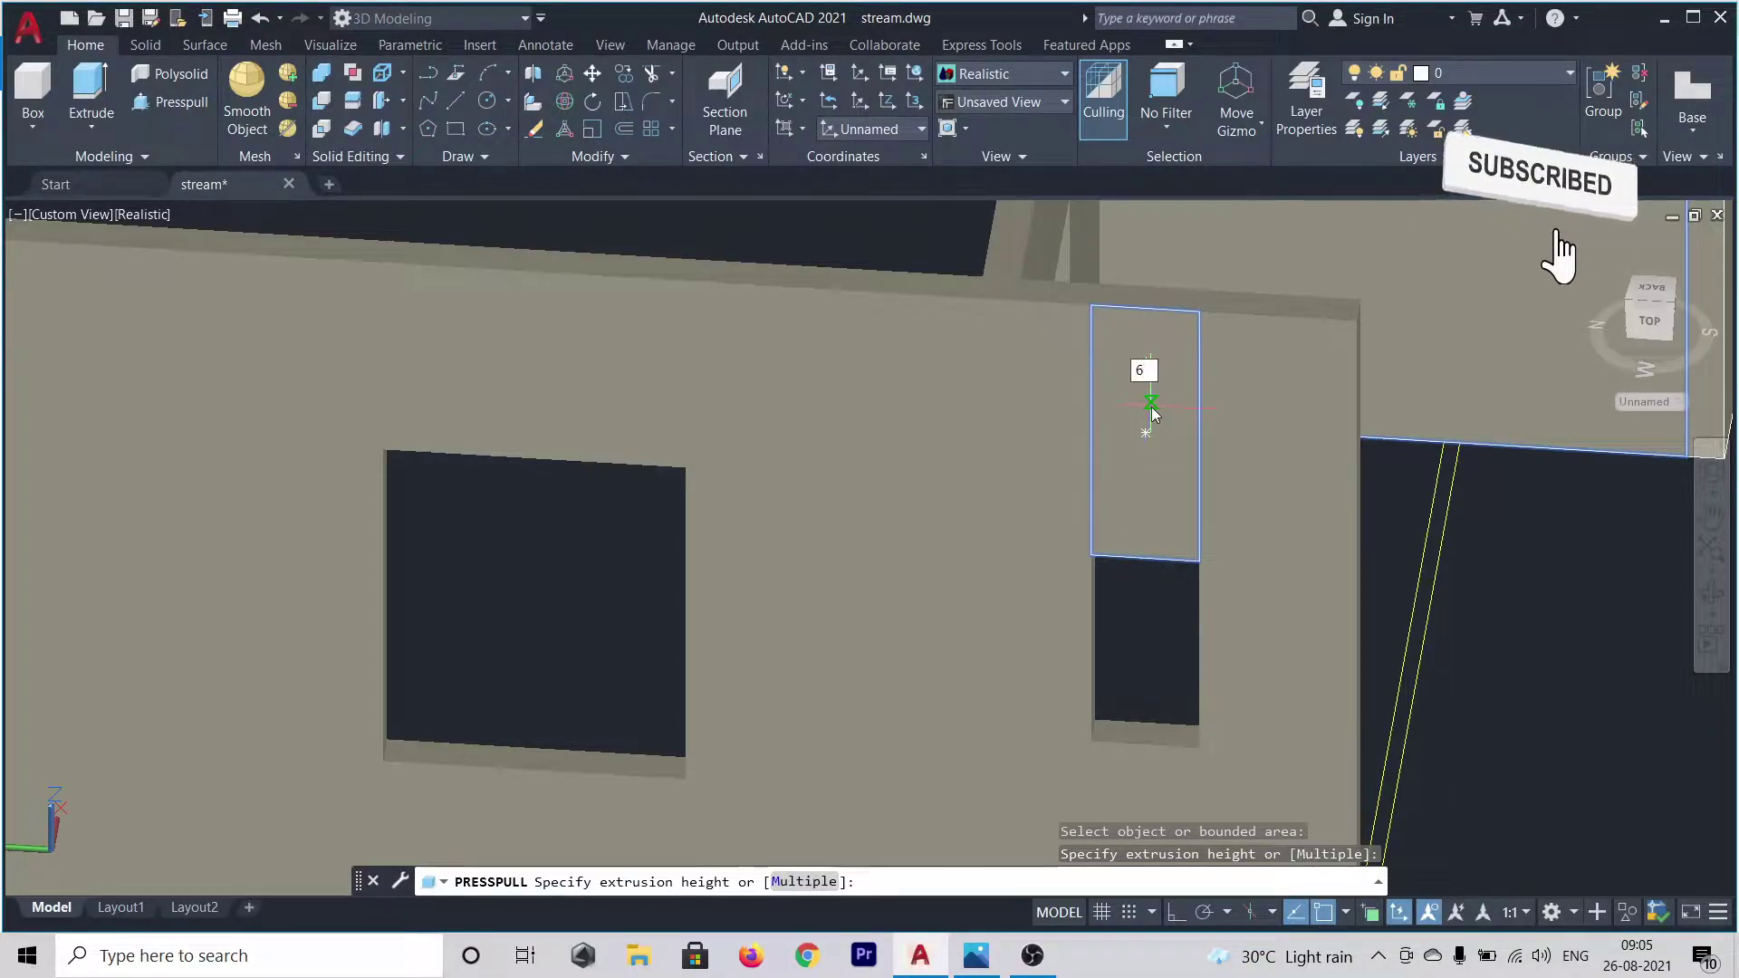
type("\"")
key("Return")
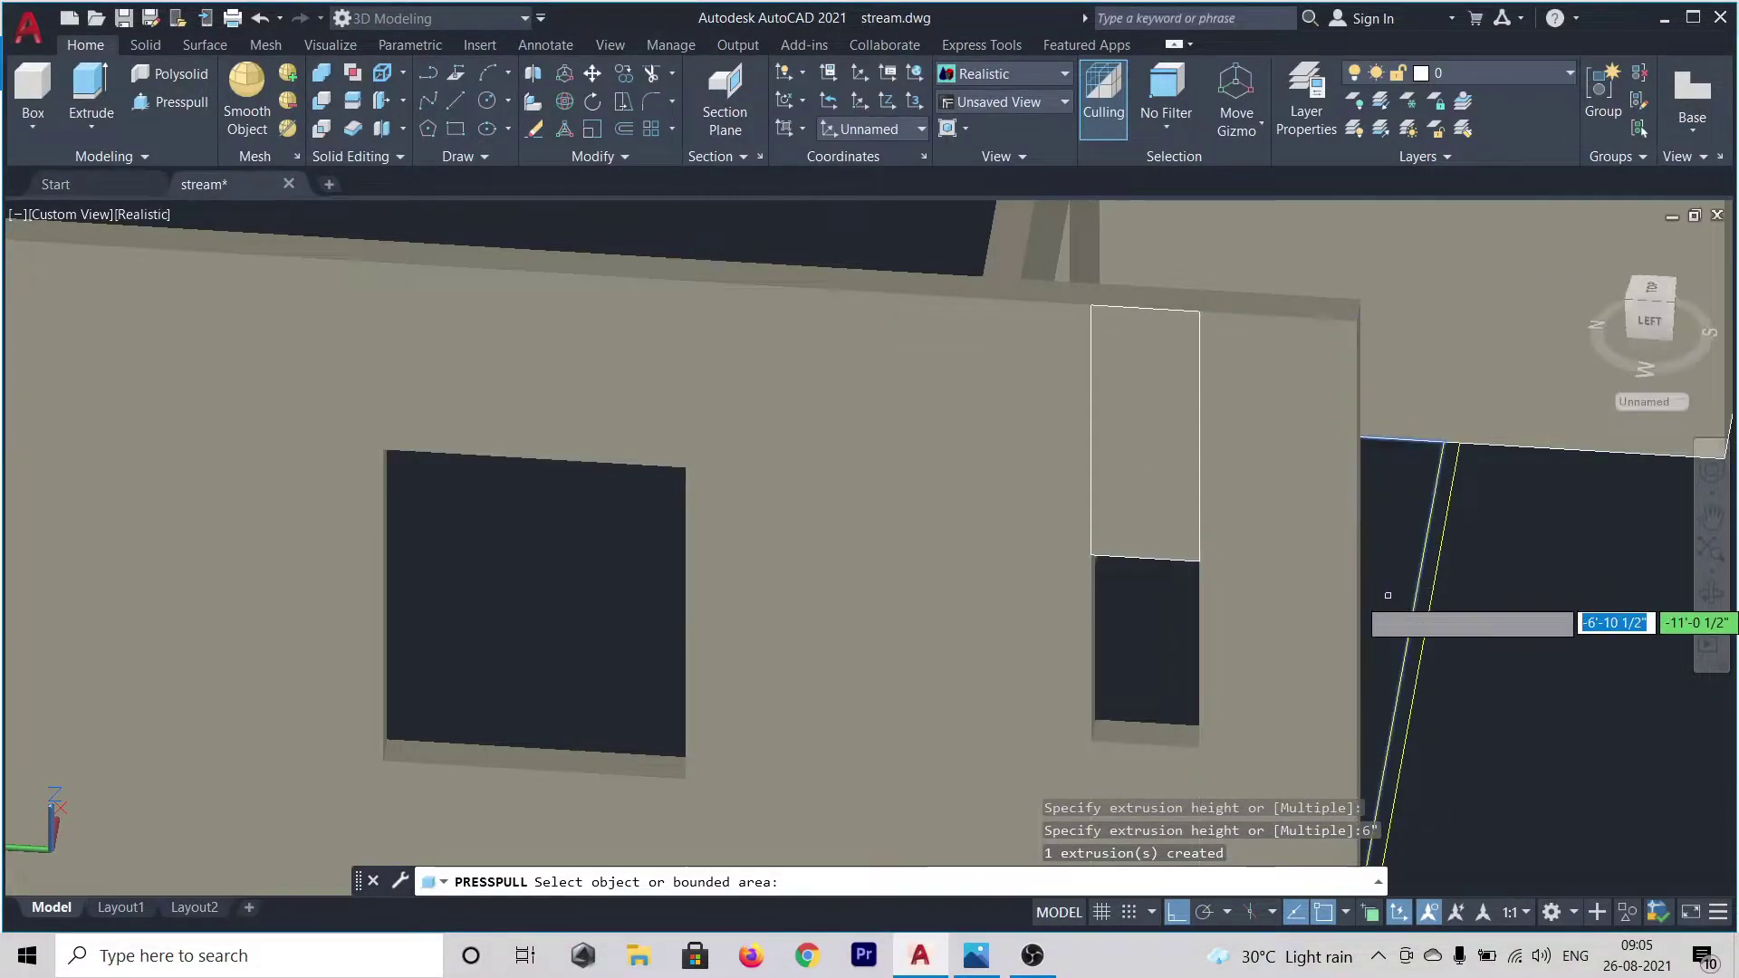
key("Return")
middle_click_drag(1524, 697, 1030, 686, "shift")
scroll(1030, 686, "down", 2)
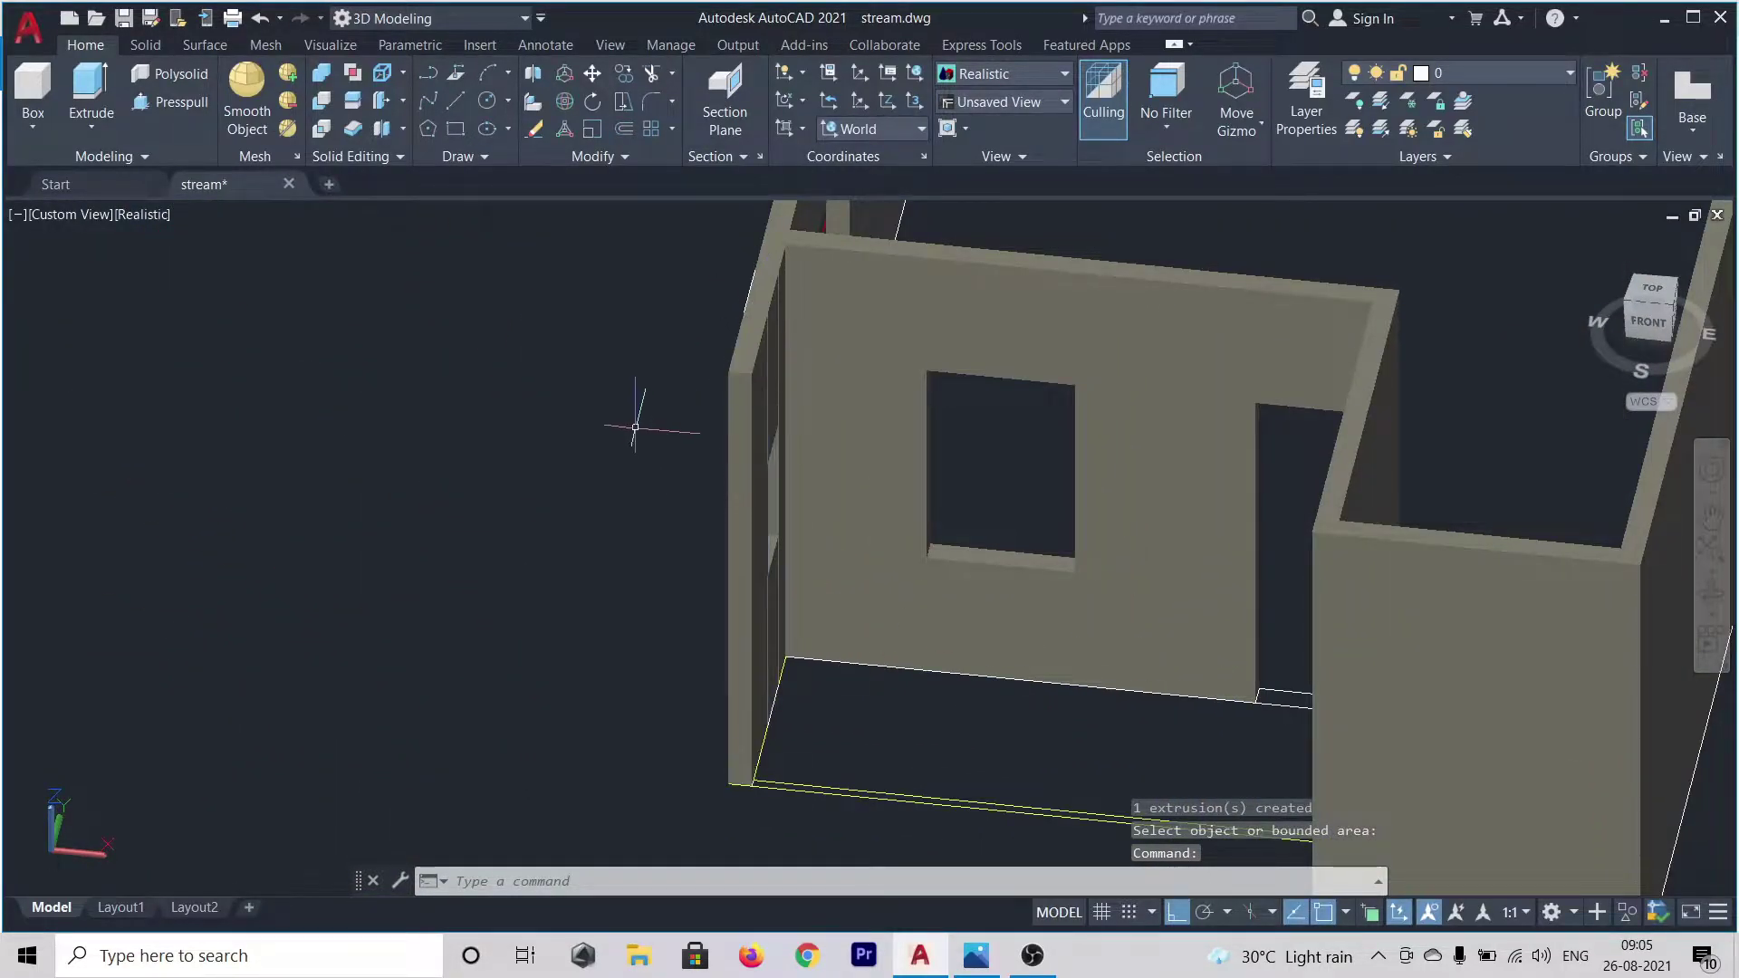
scroll(675, 489, "down", 6)
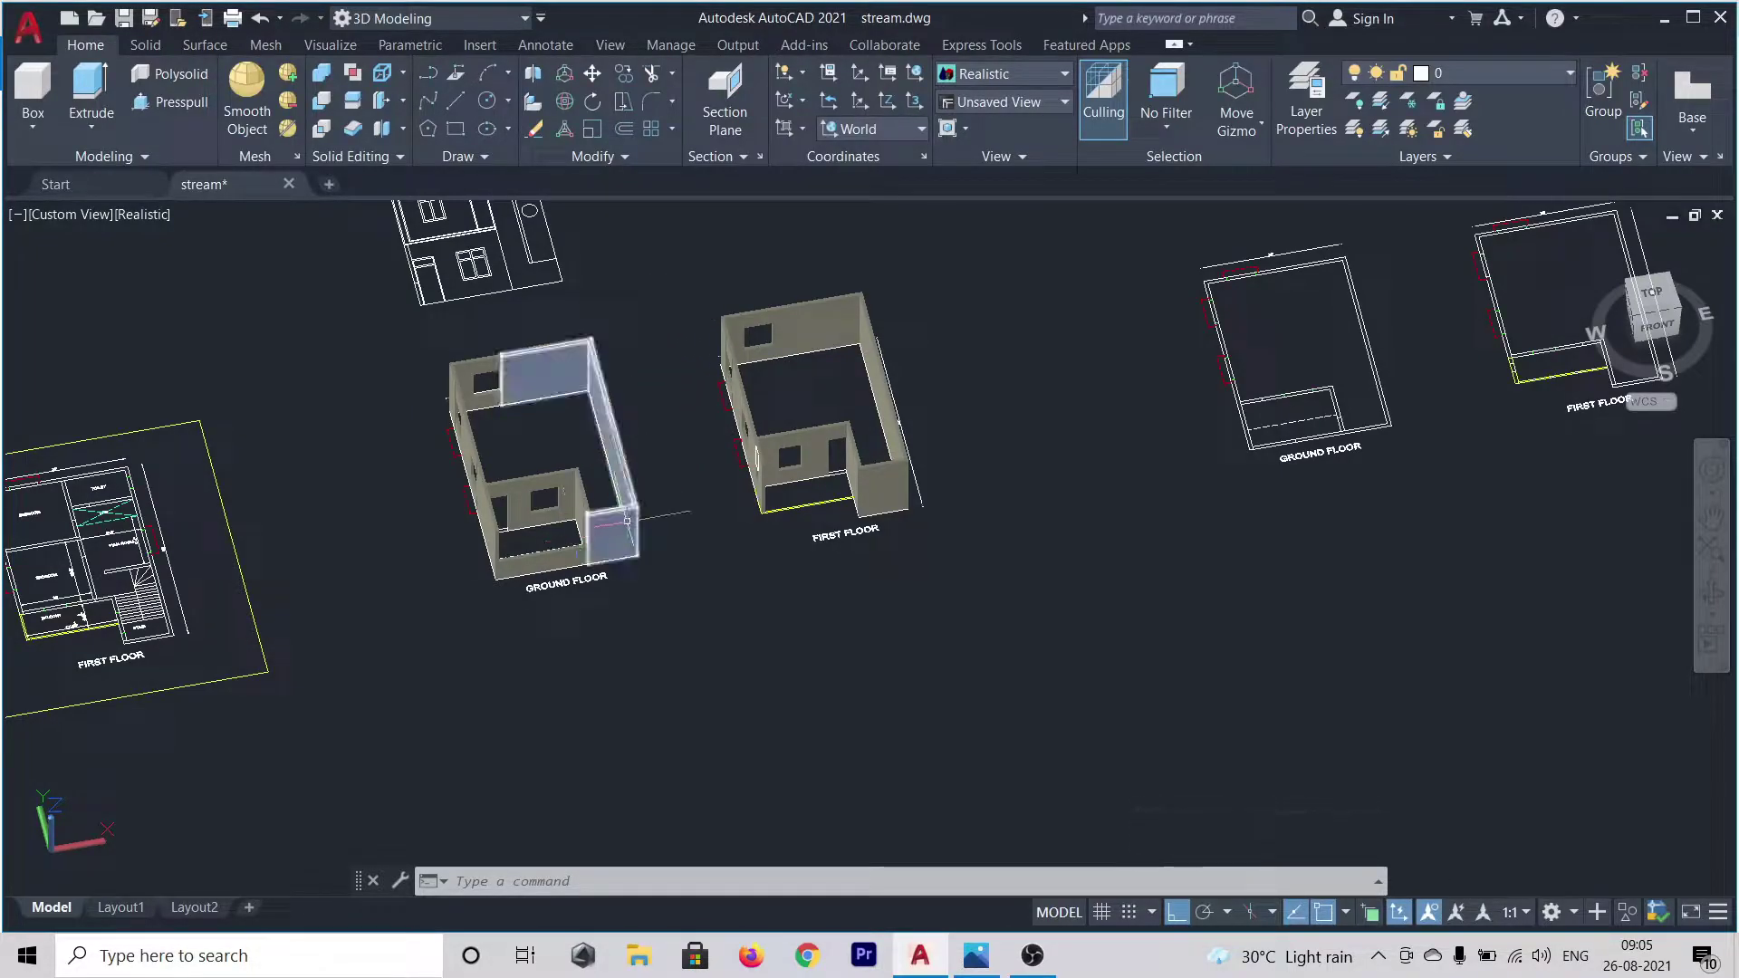
- Set the visual style to Shades of Gray and check the separate segment above the ground floor inner wall's window
scroll(558, 451, "up", 8)
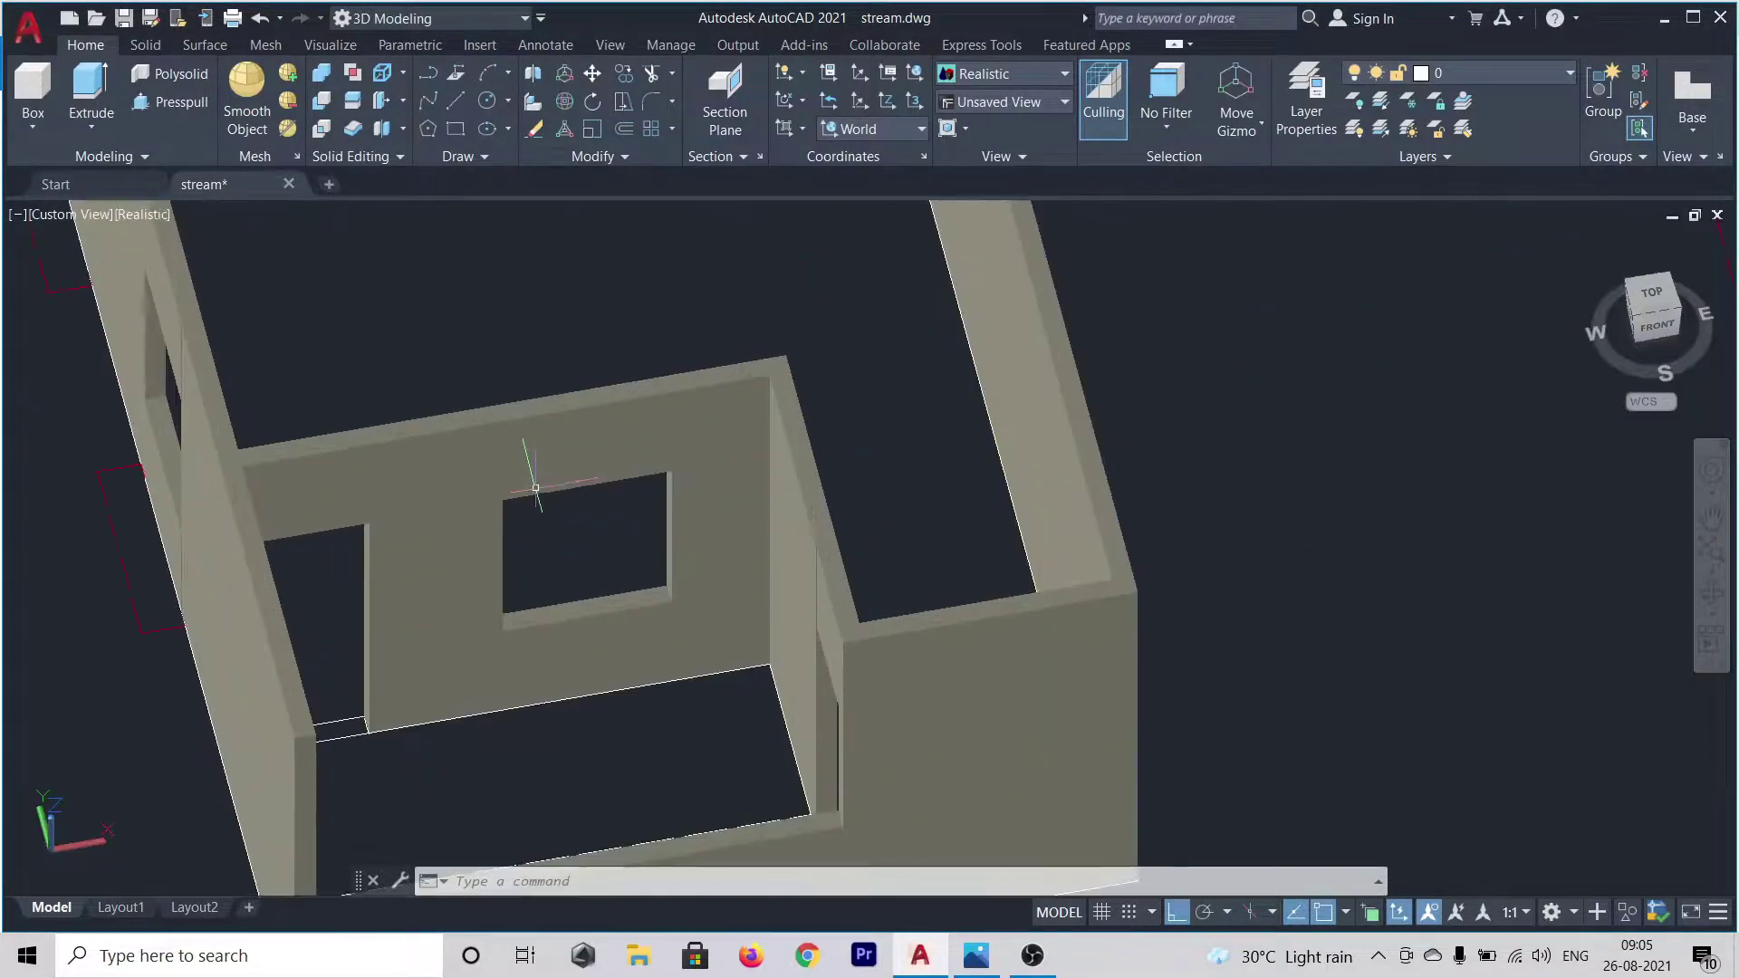
scroll(558, 450, "up", 2)
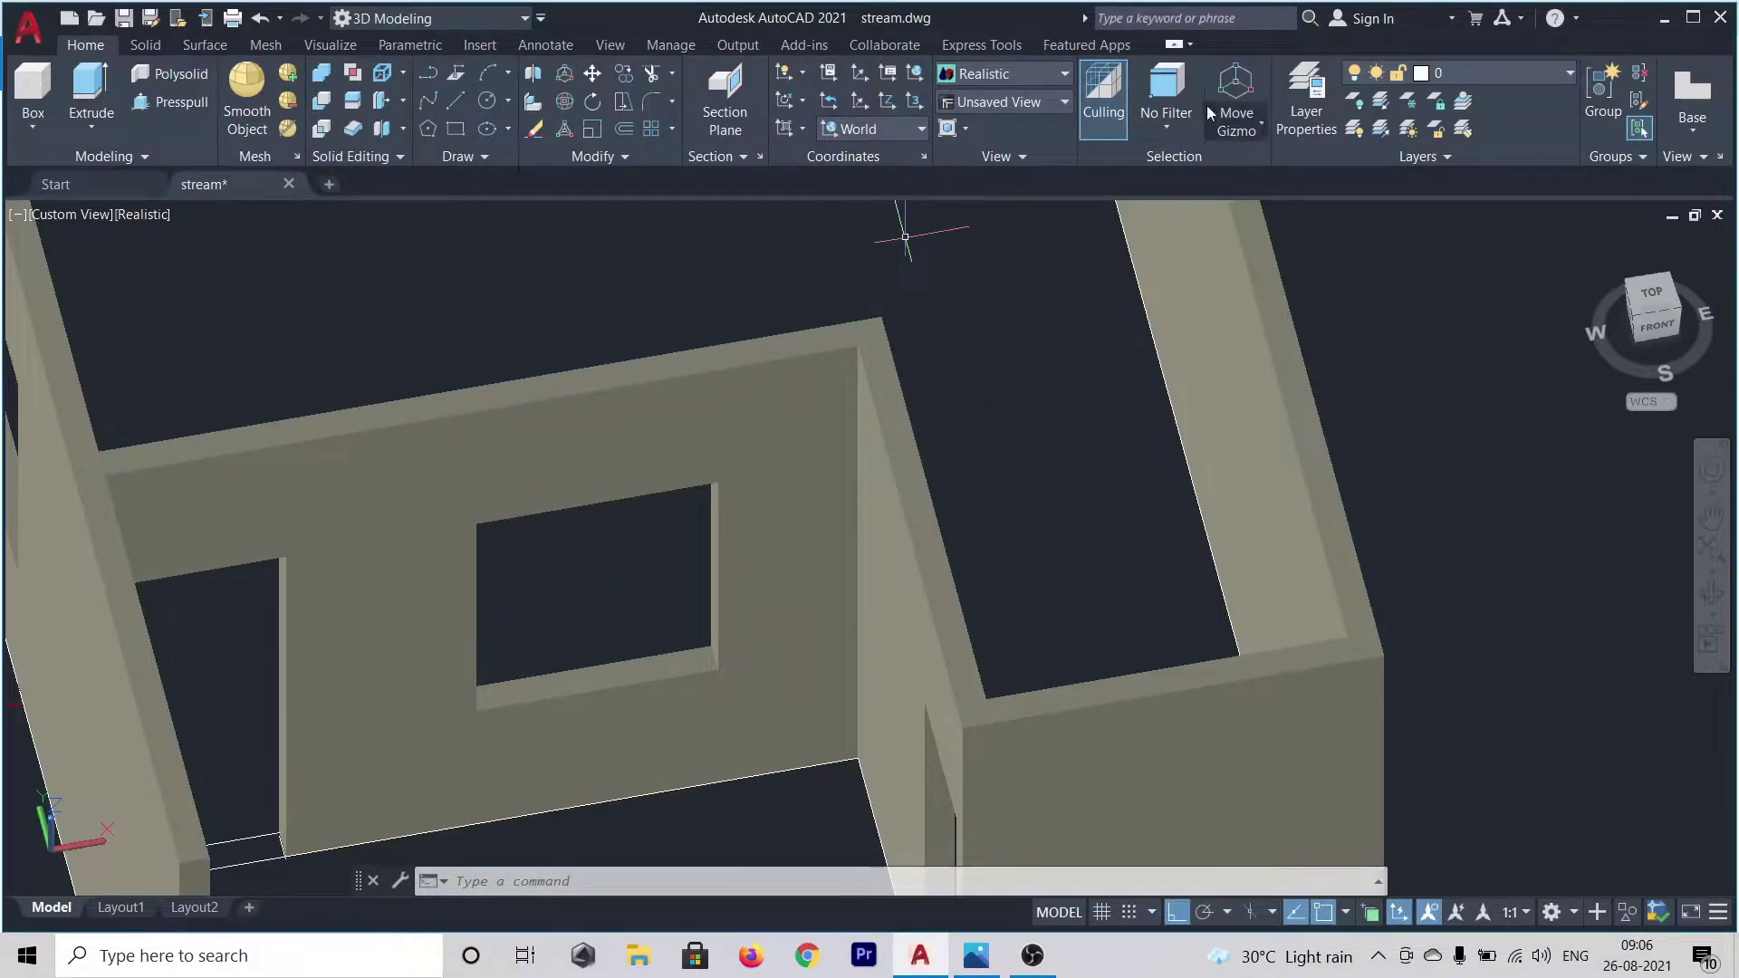
left_click(1049, 73)
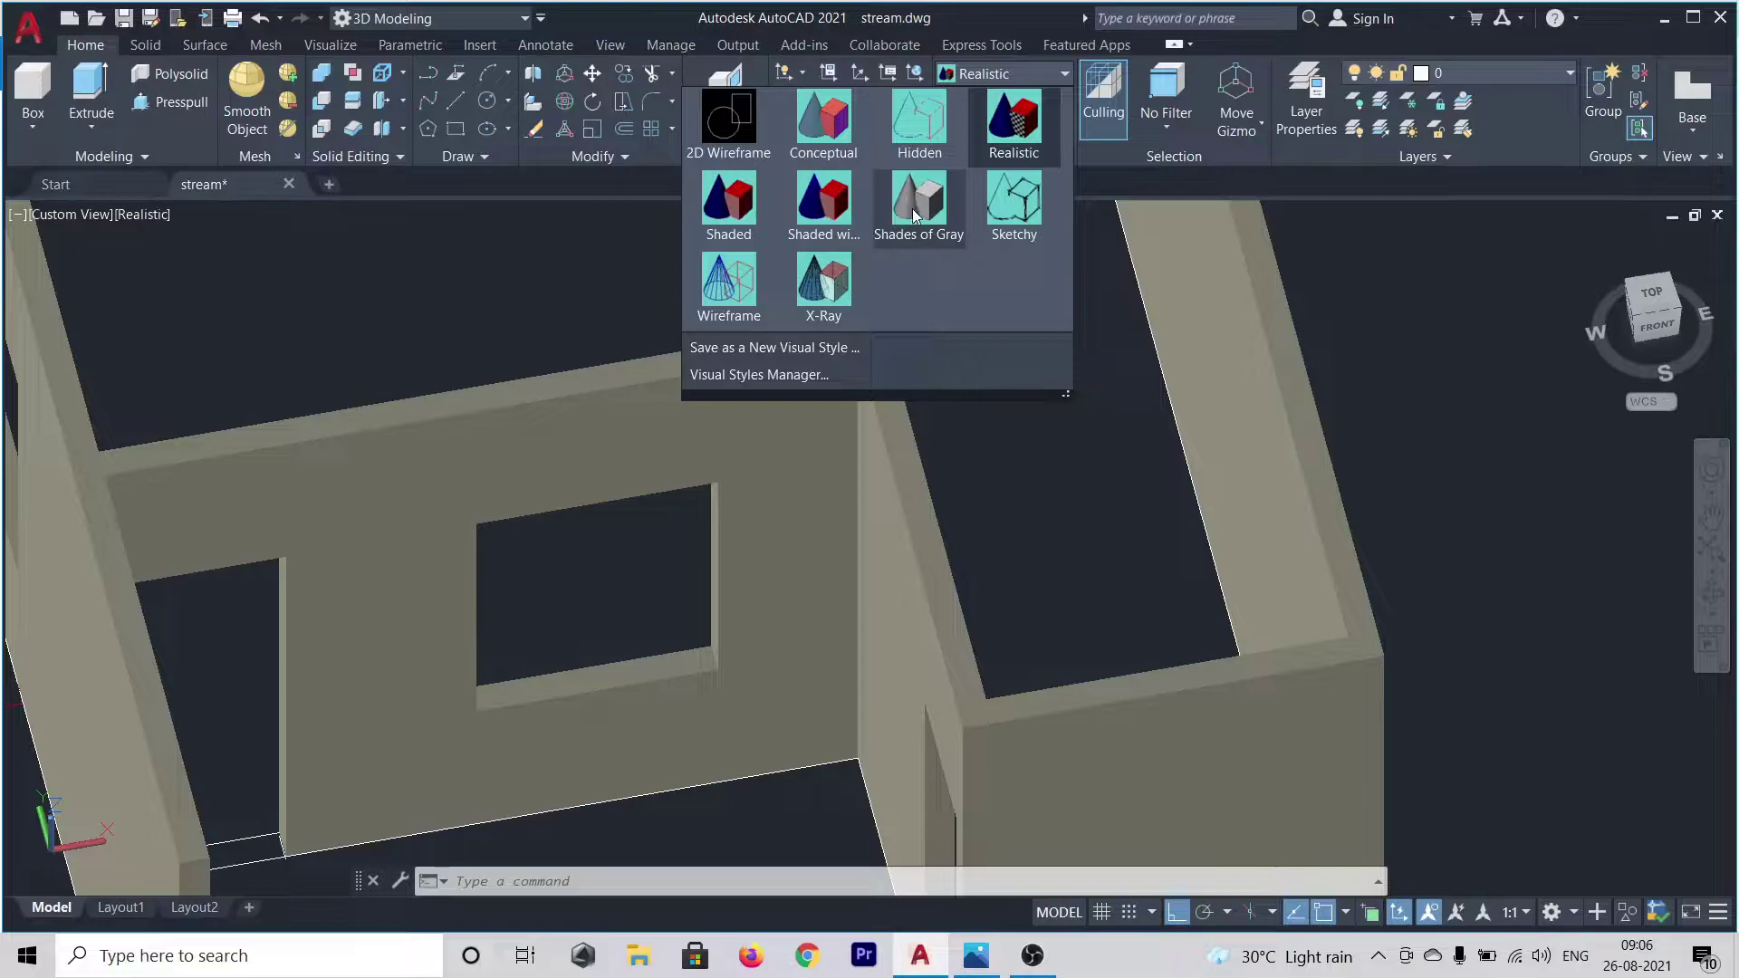
left_click(915, 203)
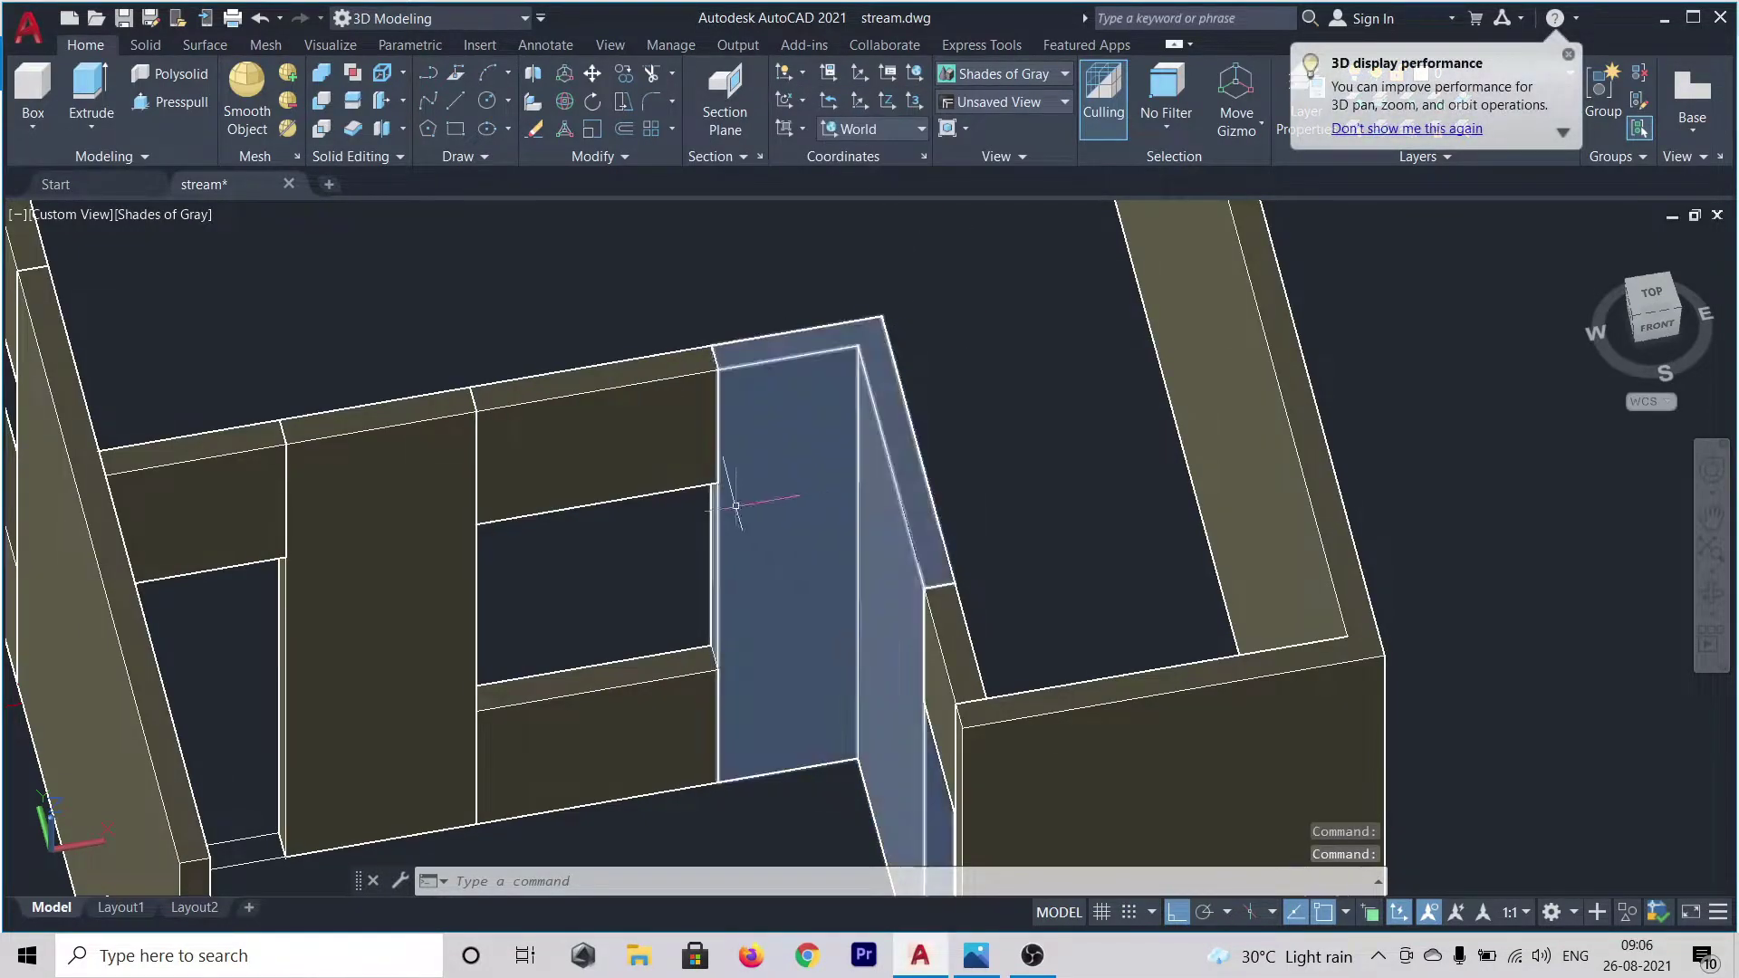
left_click(625, 444)
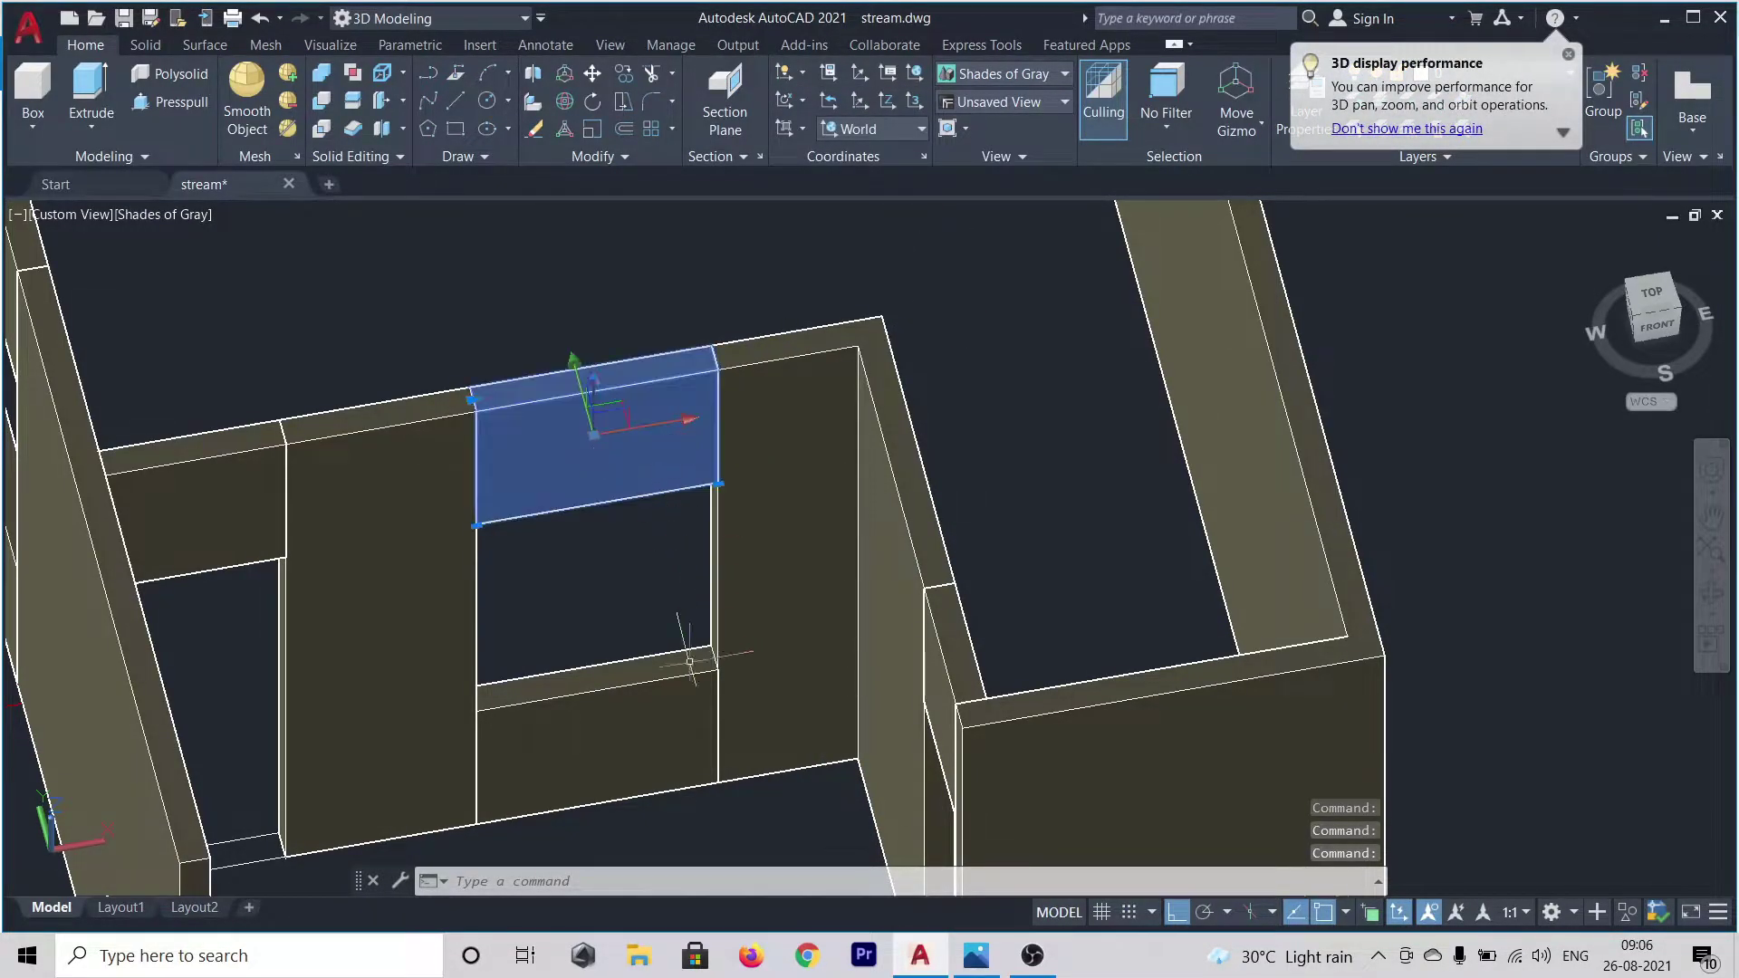
key("Escape")
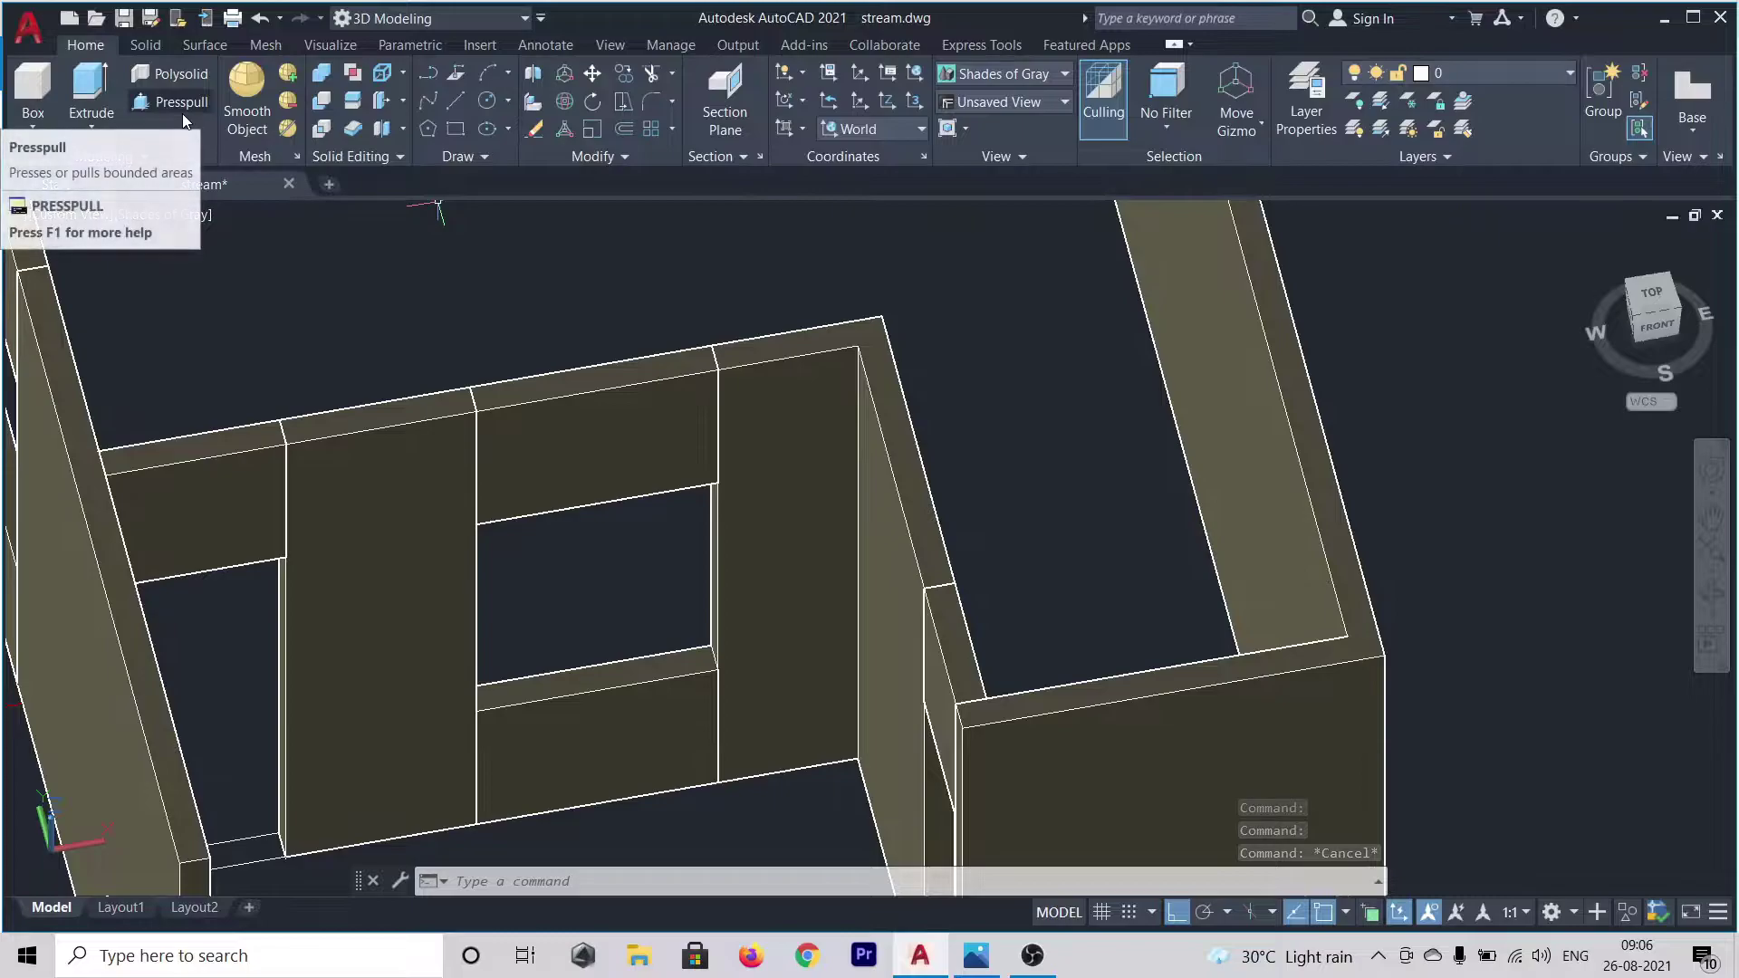
- Union the four segments surrounding the window opening in the ground floor's inner wall into one solid
left_click(319, 72)
left_click(517, 443)
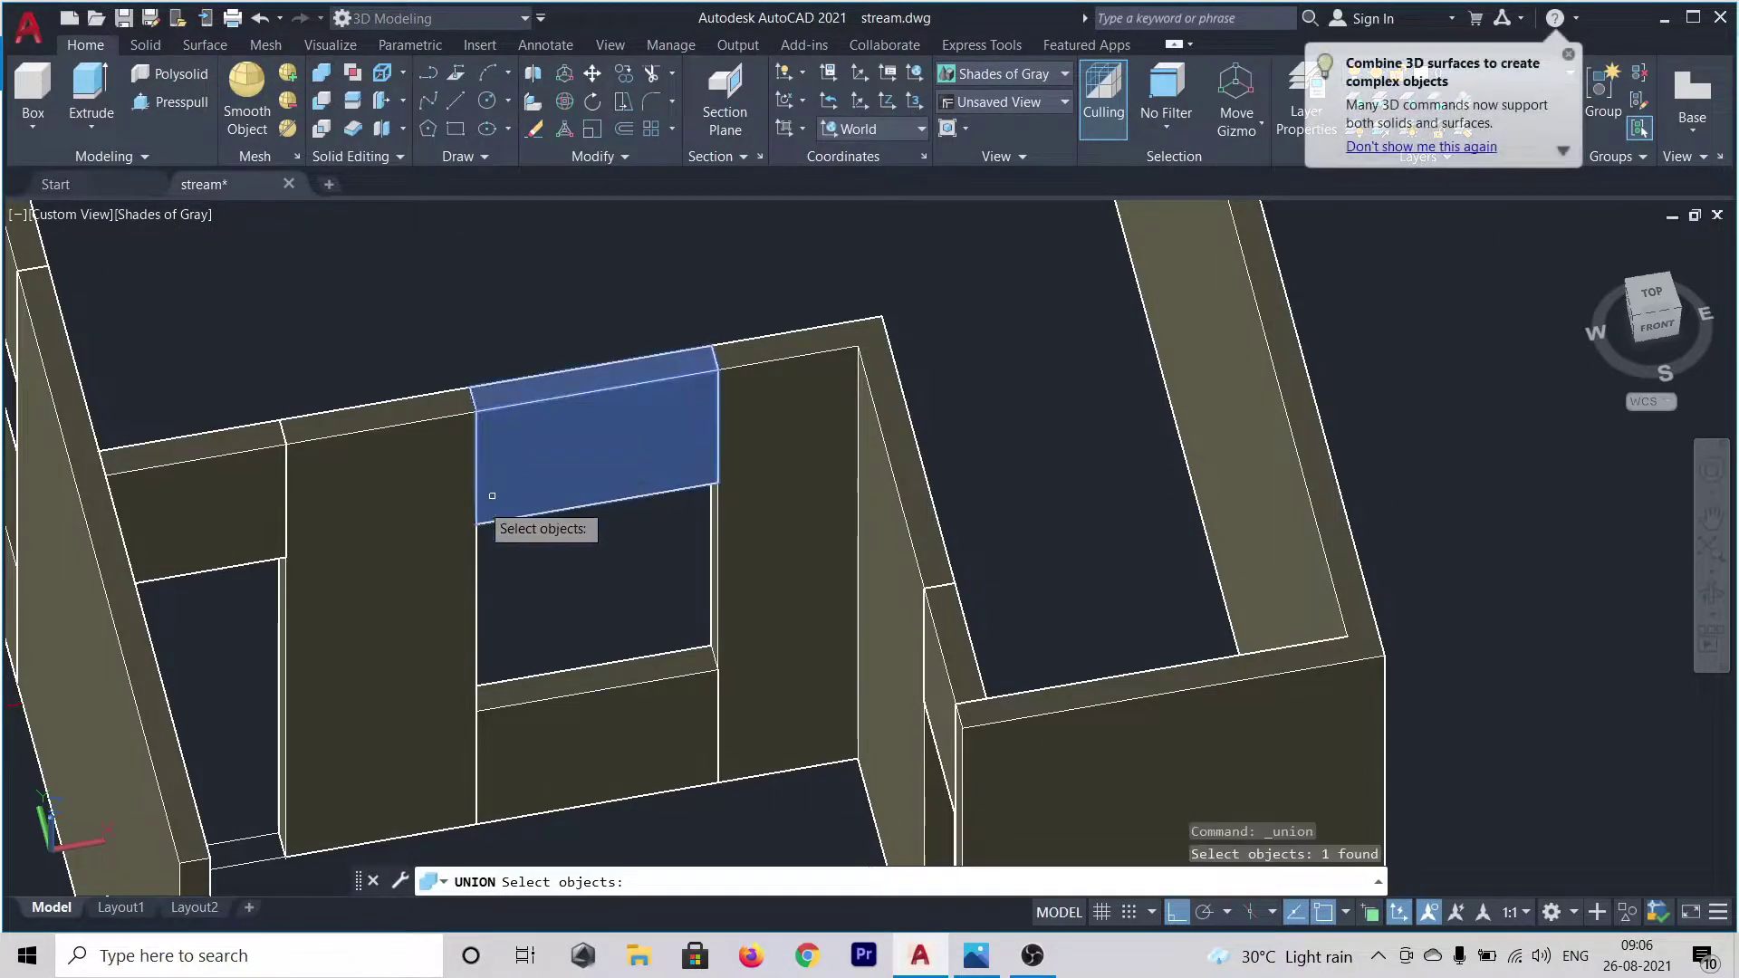
left_click(419, 483)
left_click(610, 747)
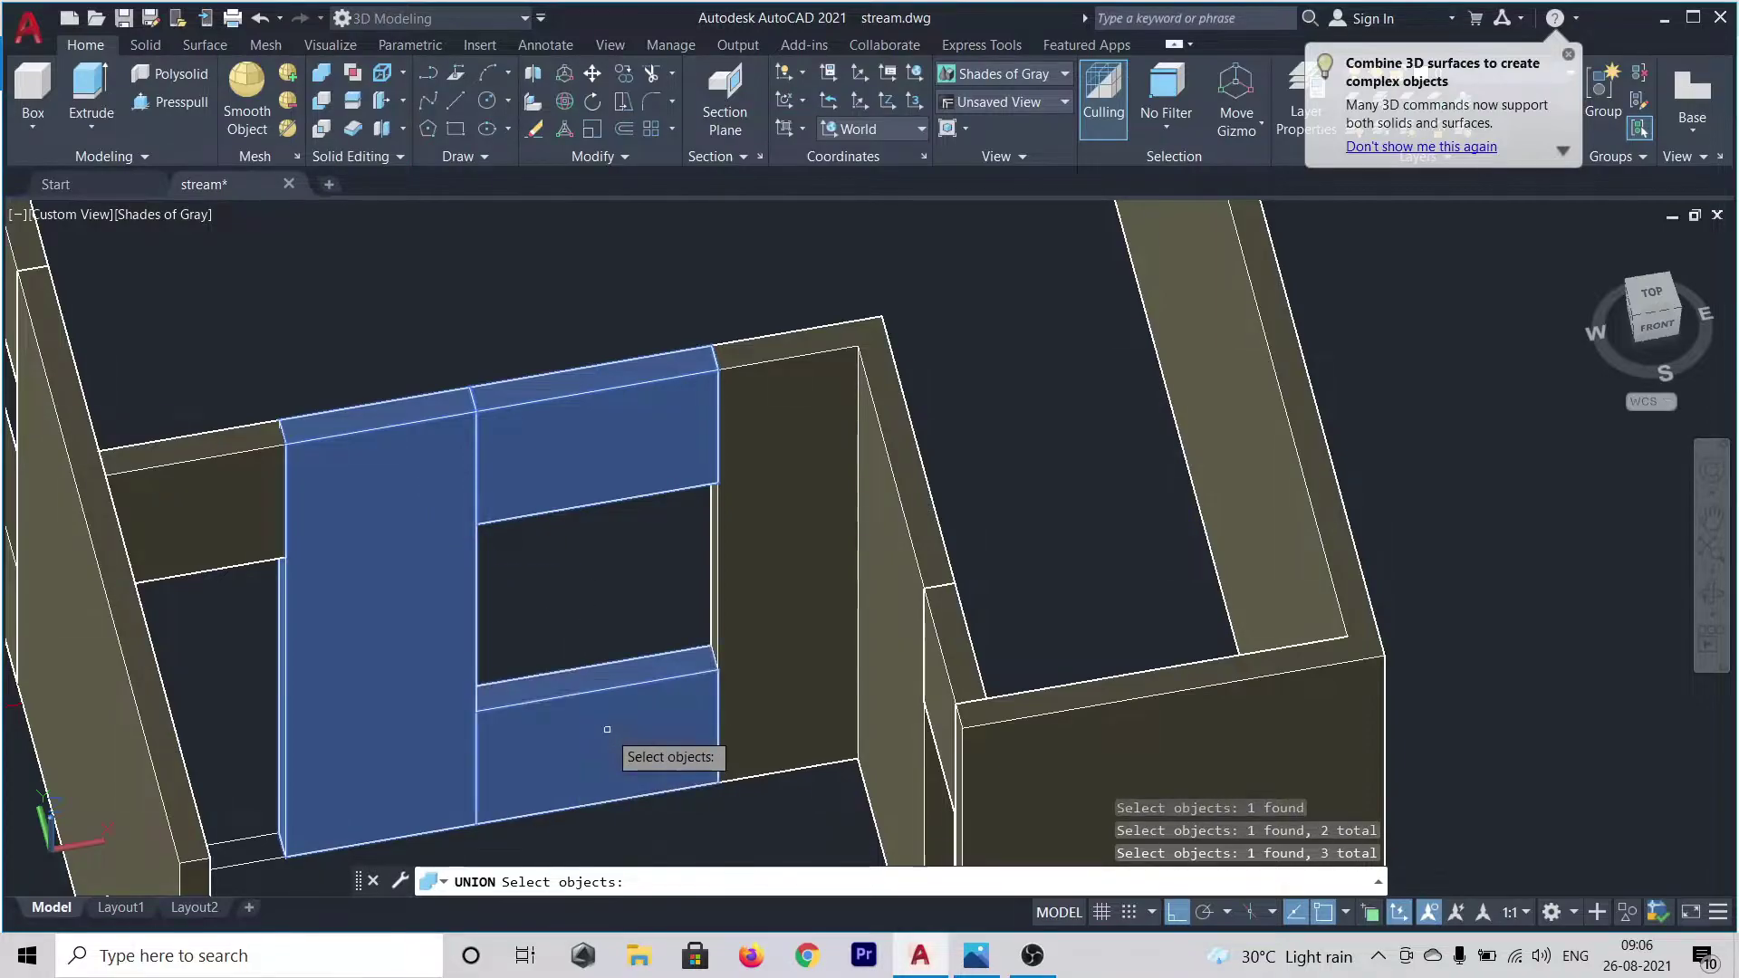
left_click(756, 535)
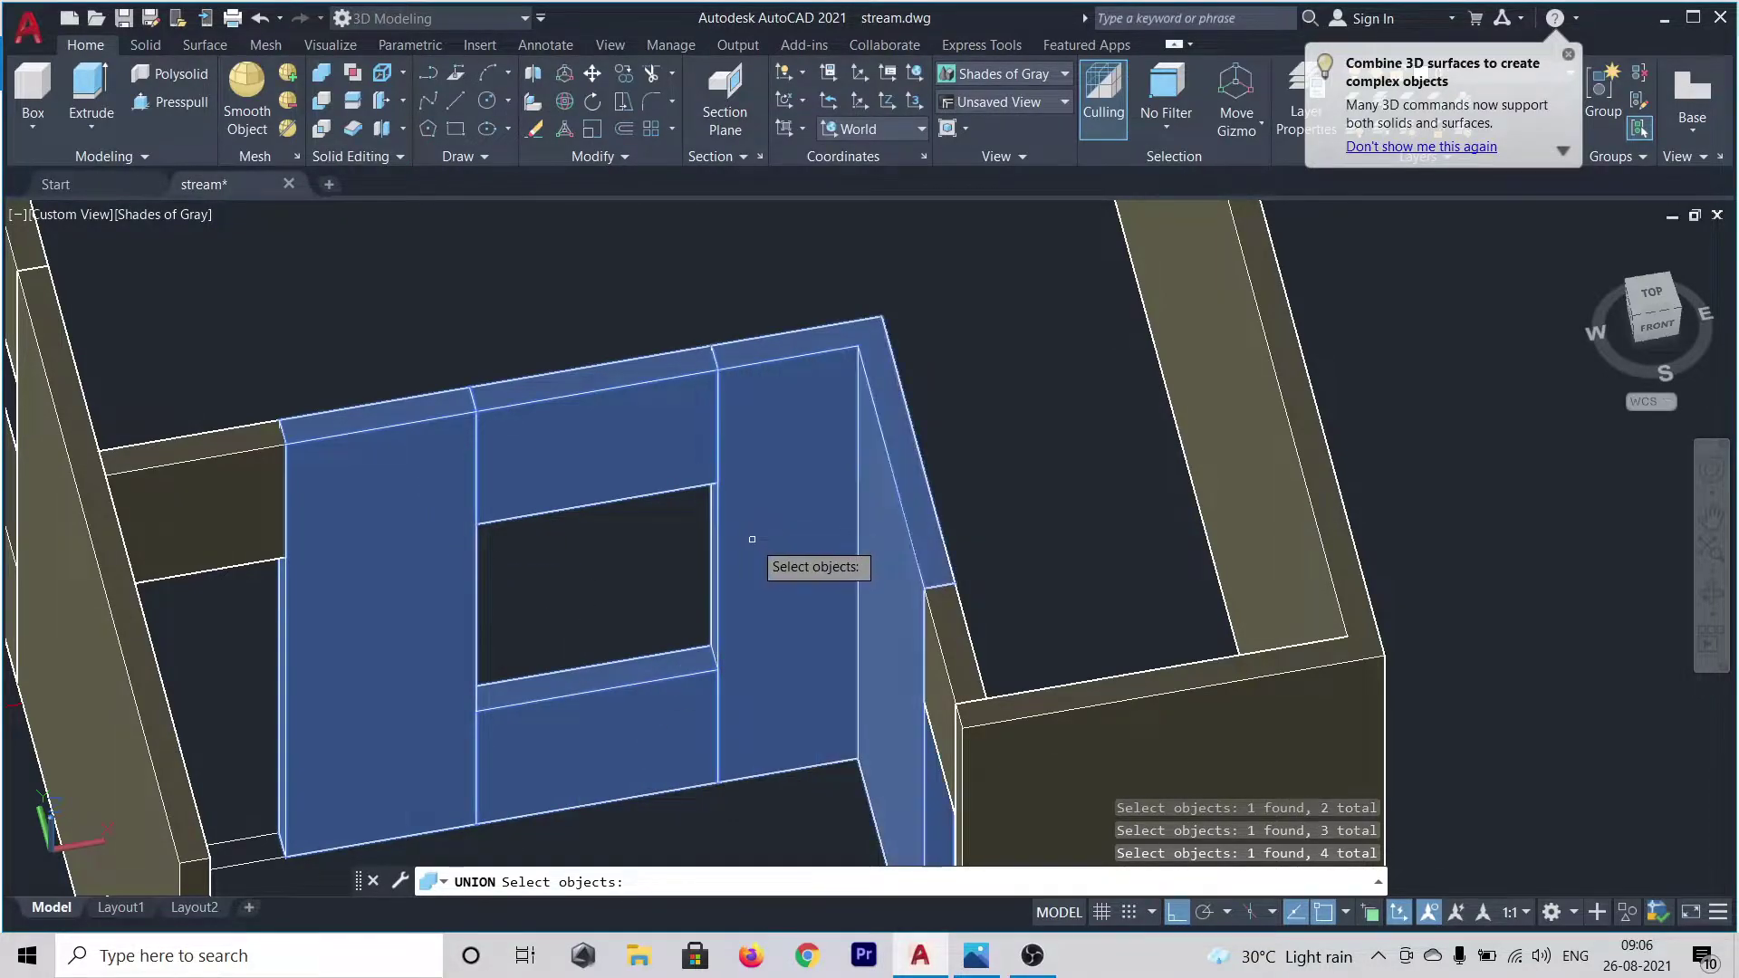
key("Return")
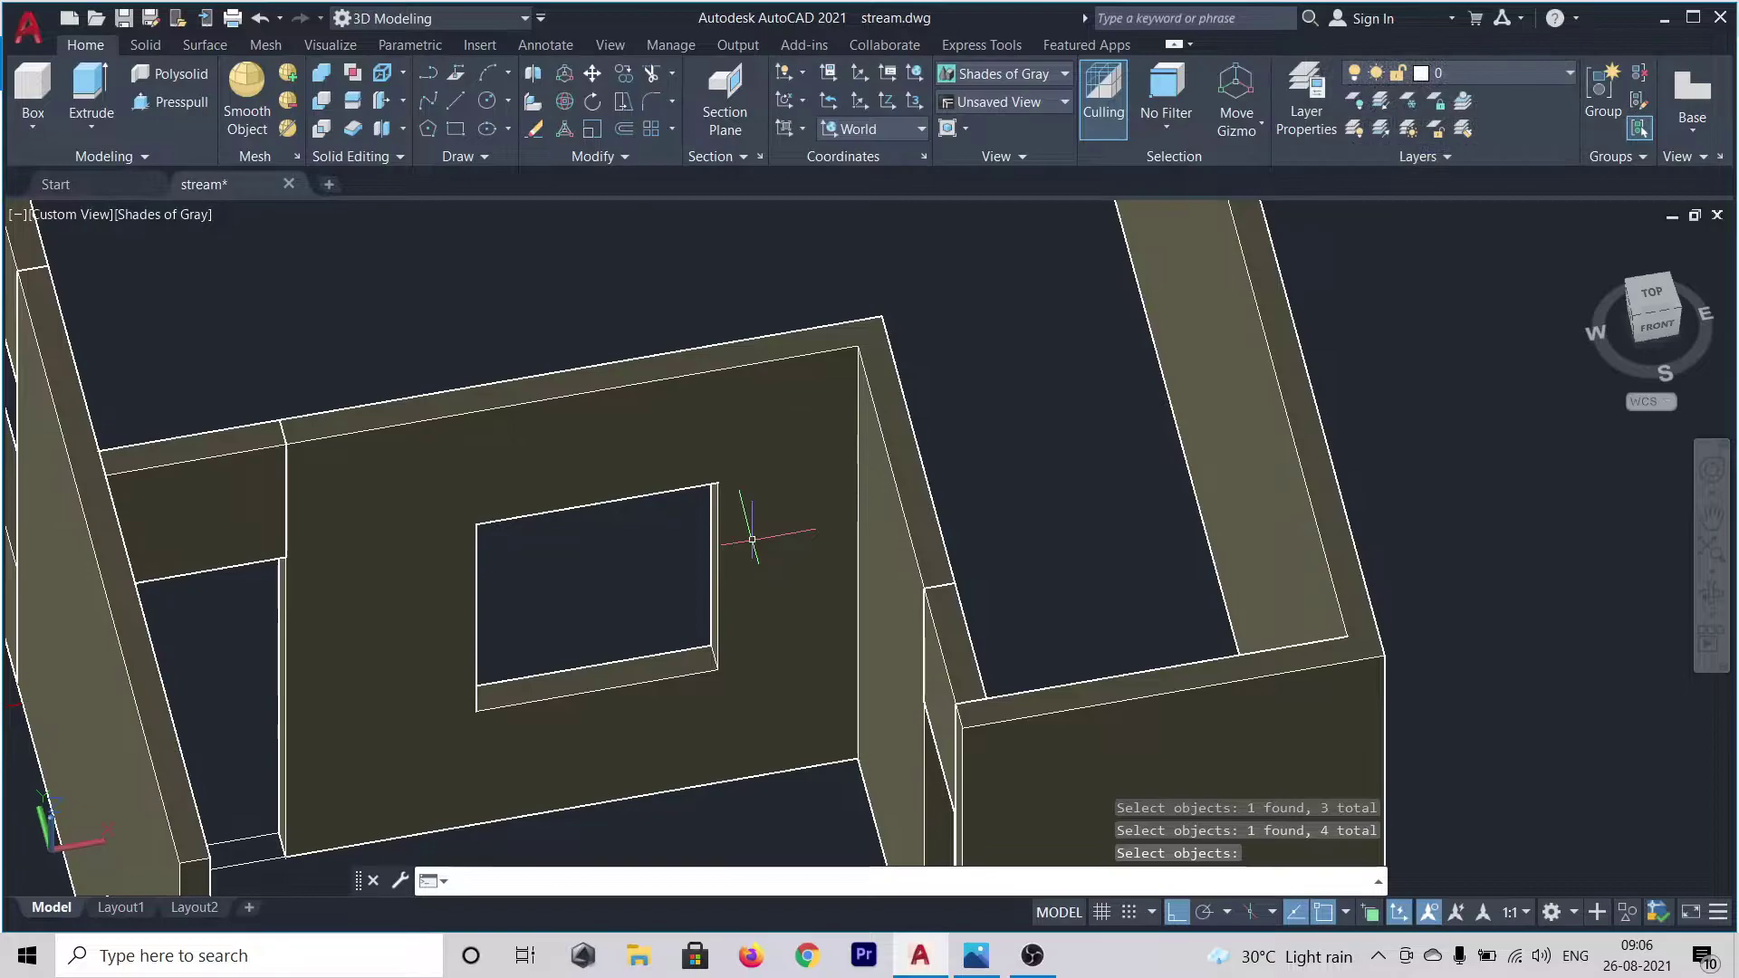
- Union the segment above the opening in the ground floor inner wall's return with the rest of that wall
left_click(328, 77)
left_click(933, 665)
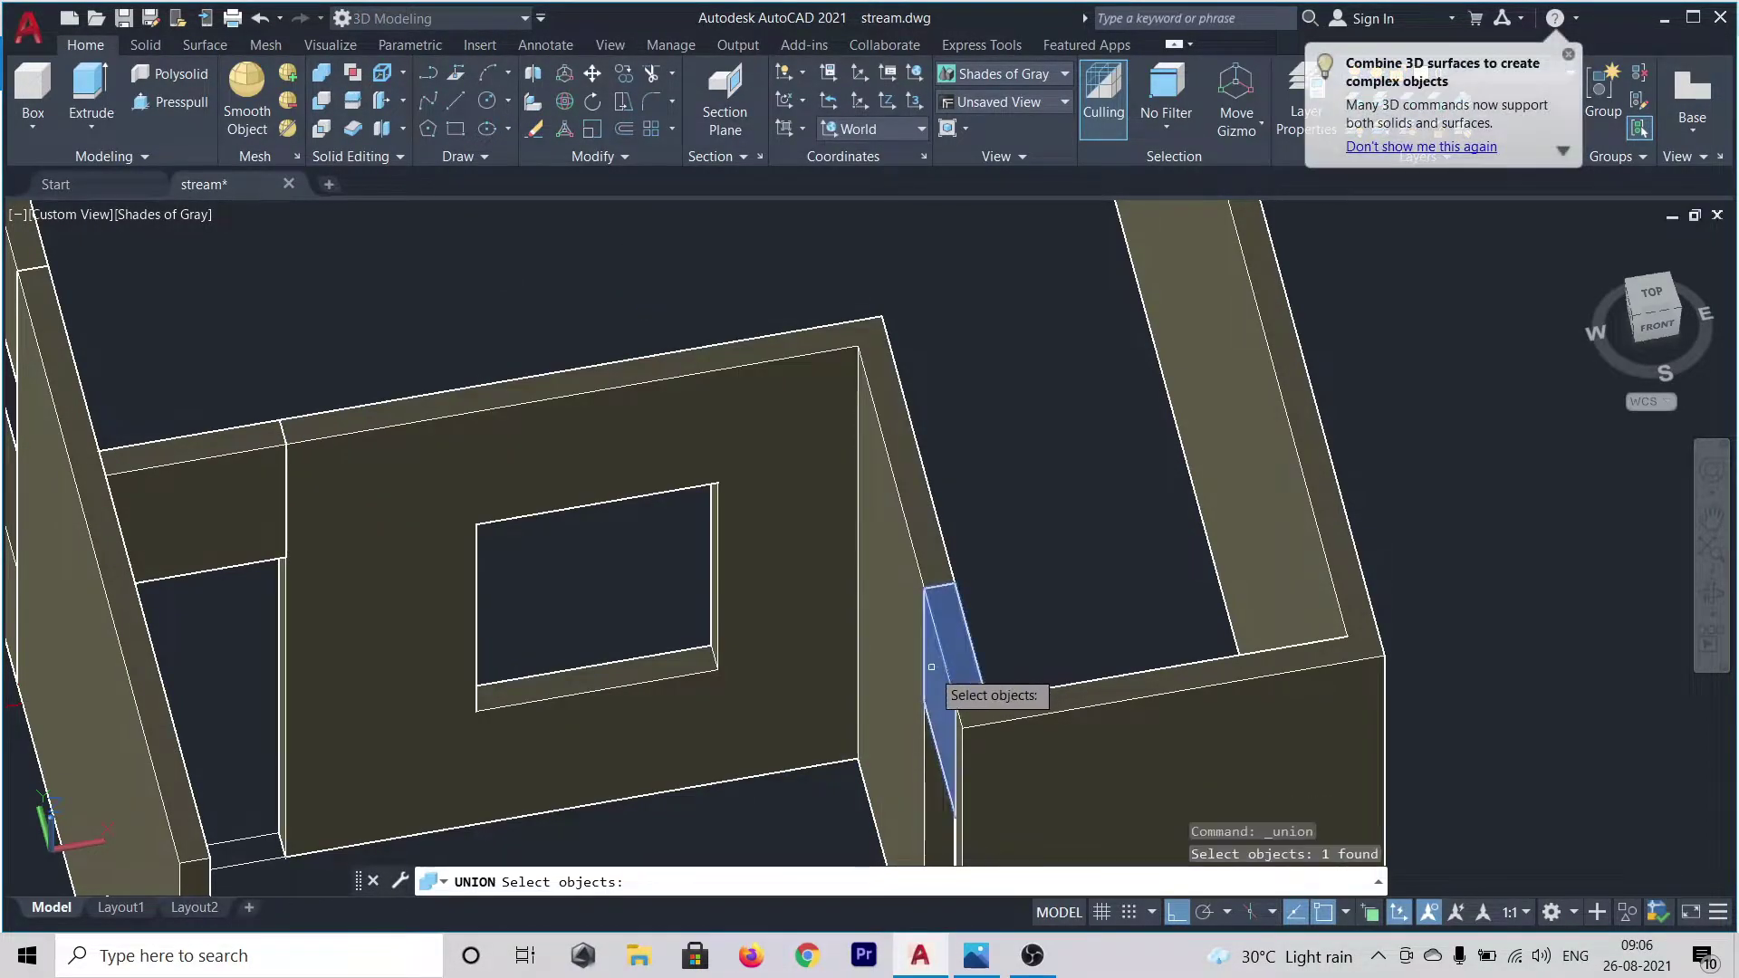
left_click(910, 706)
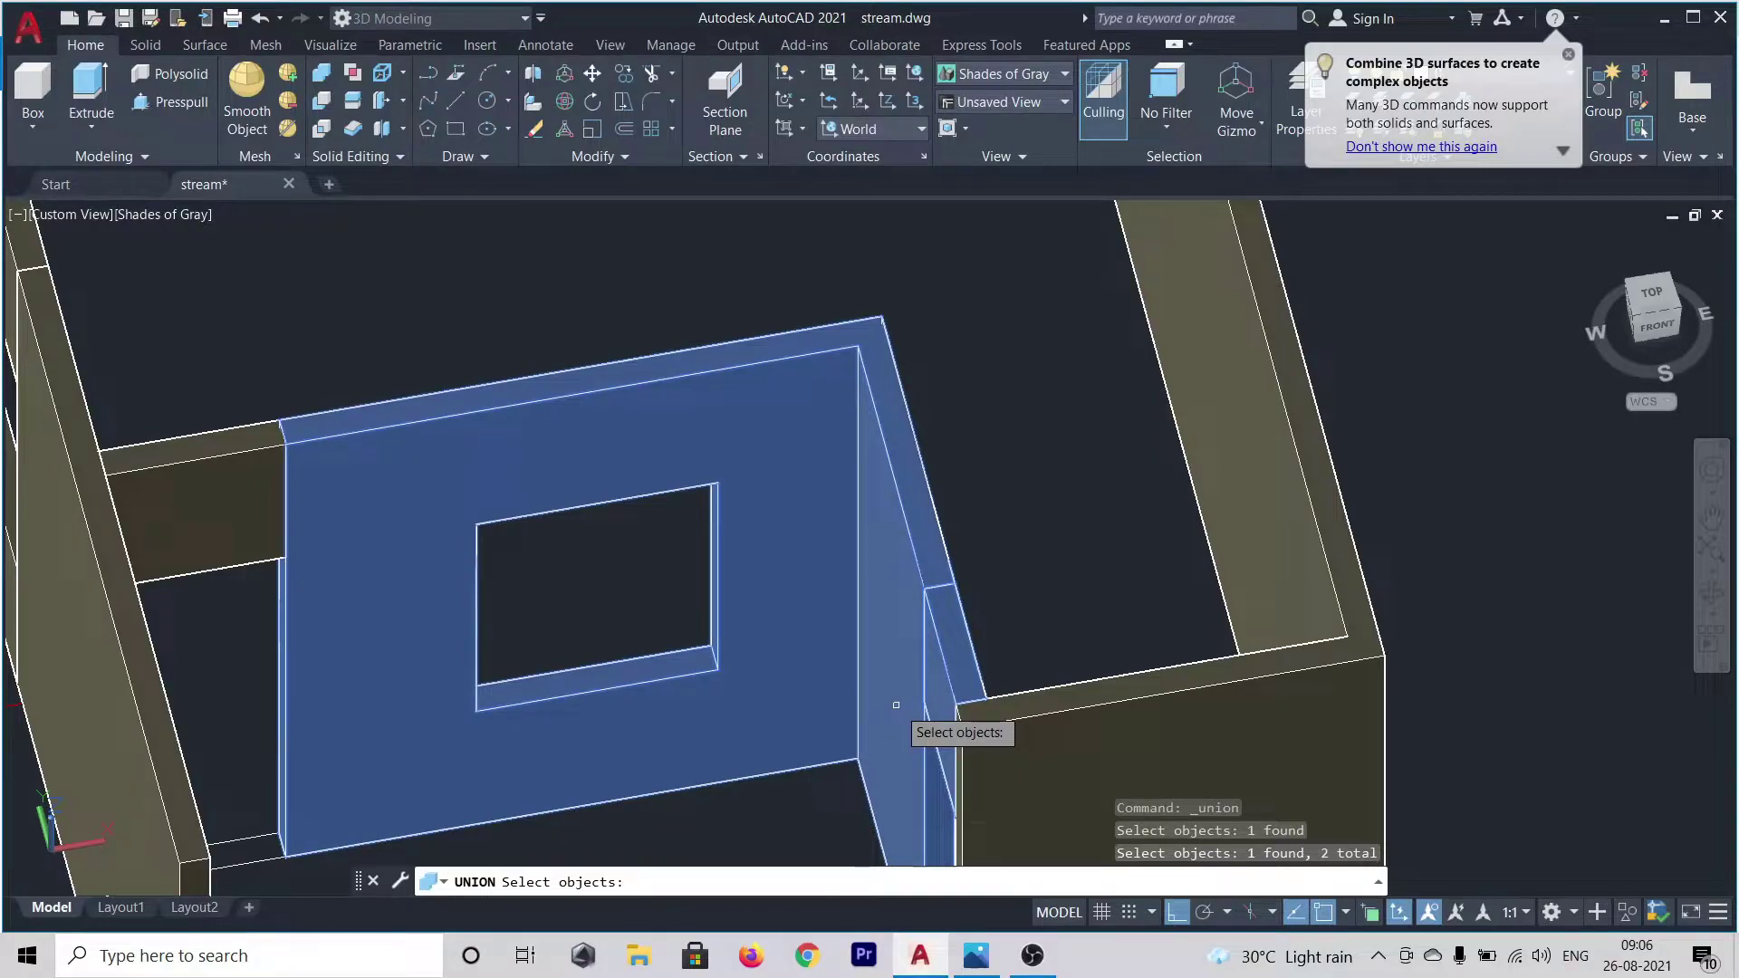
key("Return")
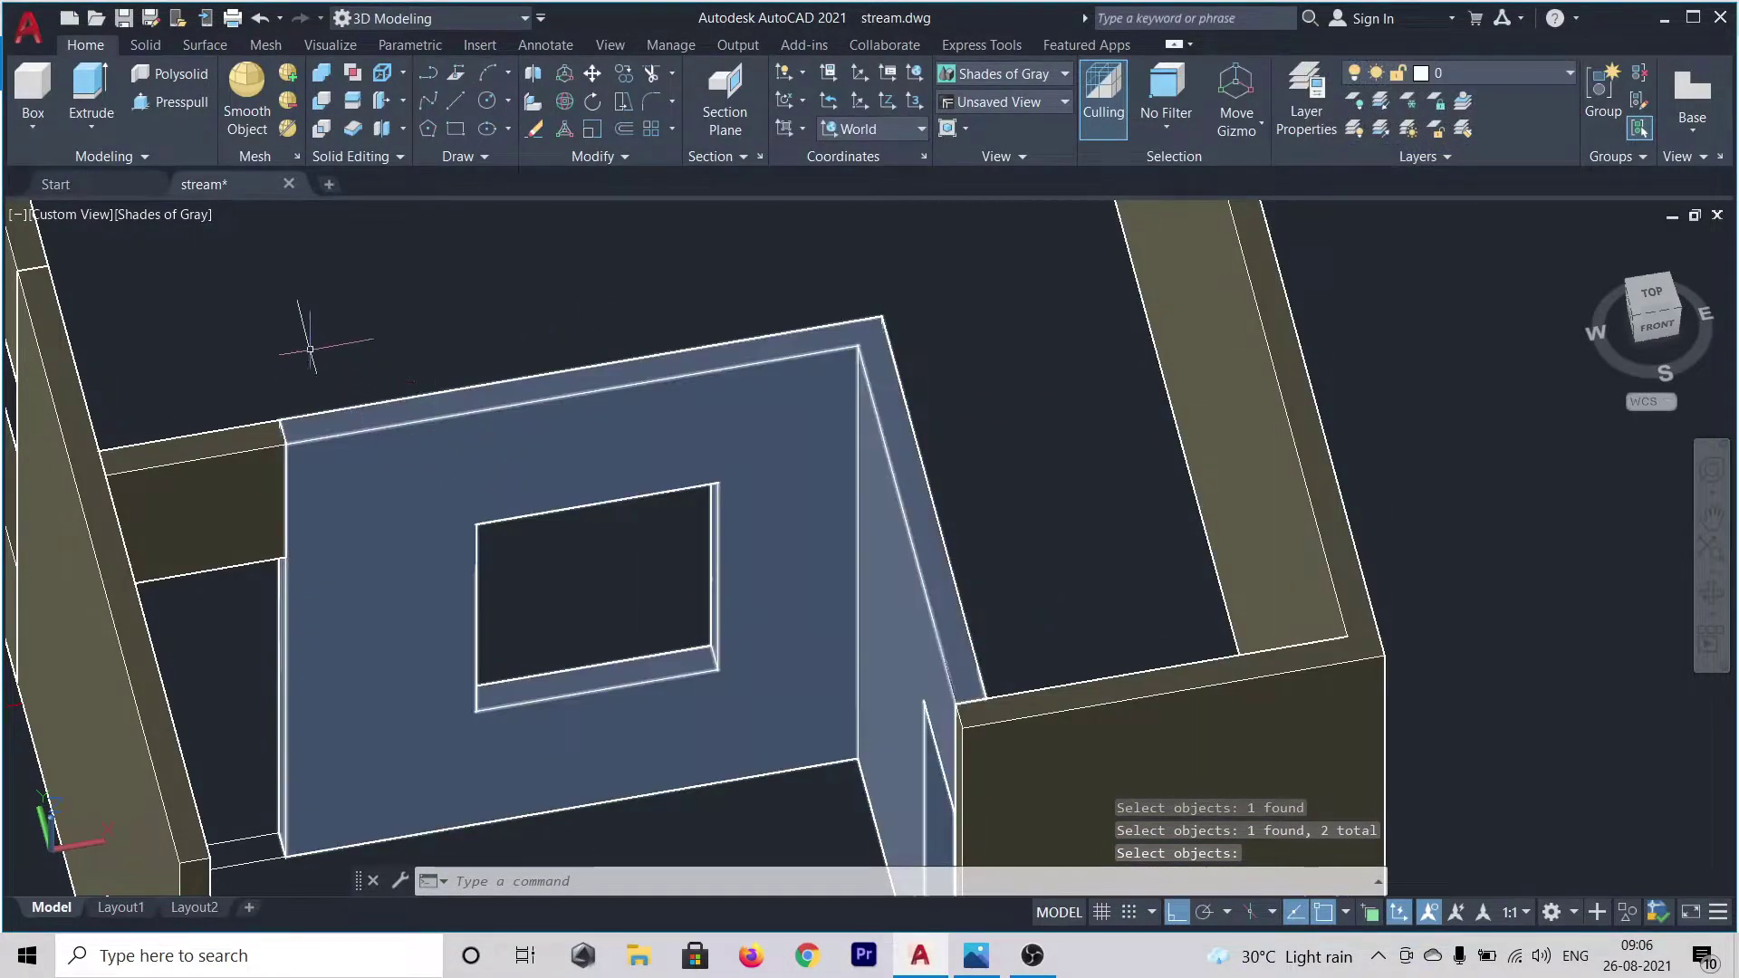
- Union the segment above the ground floor's inner door opening with the joined inner wall
left_click(324, 73)
left_click(225, 475)
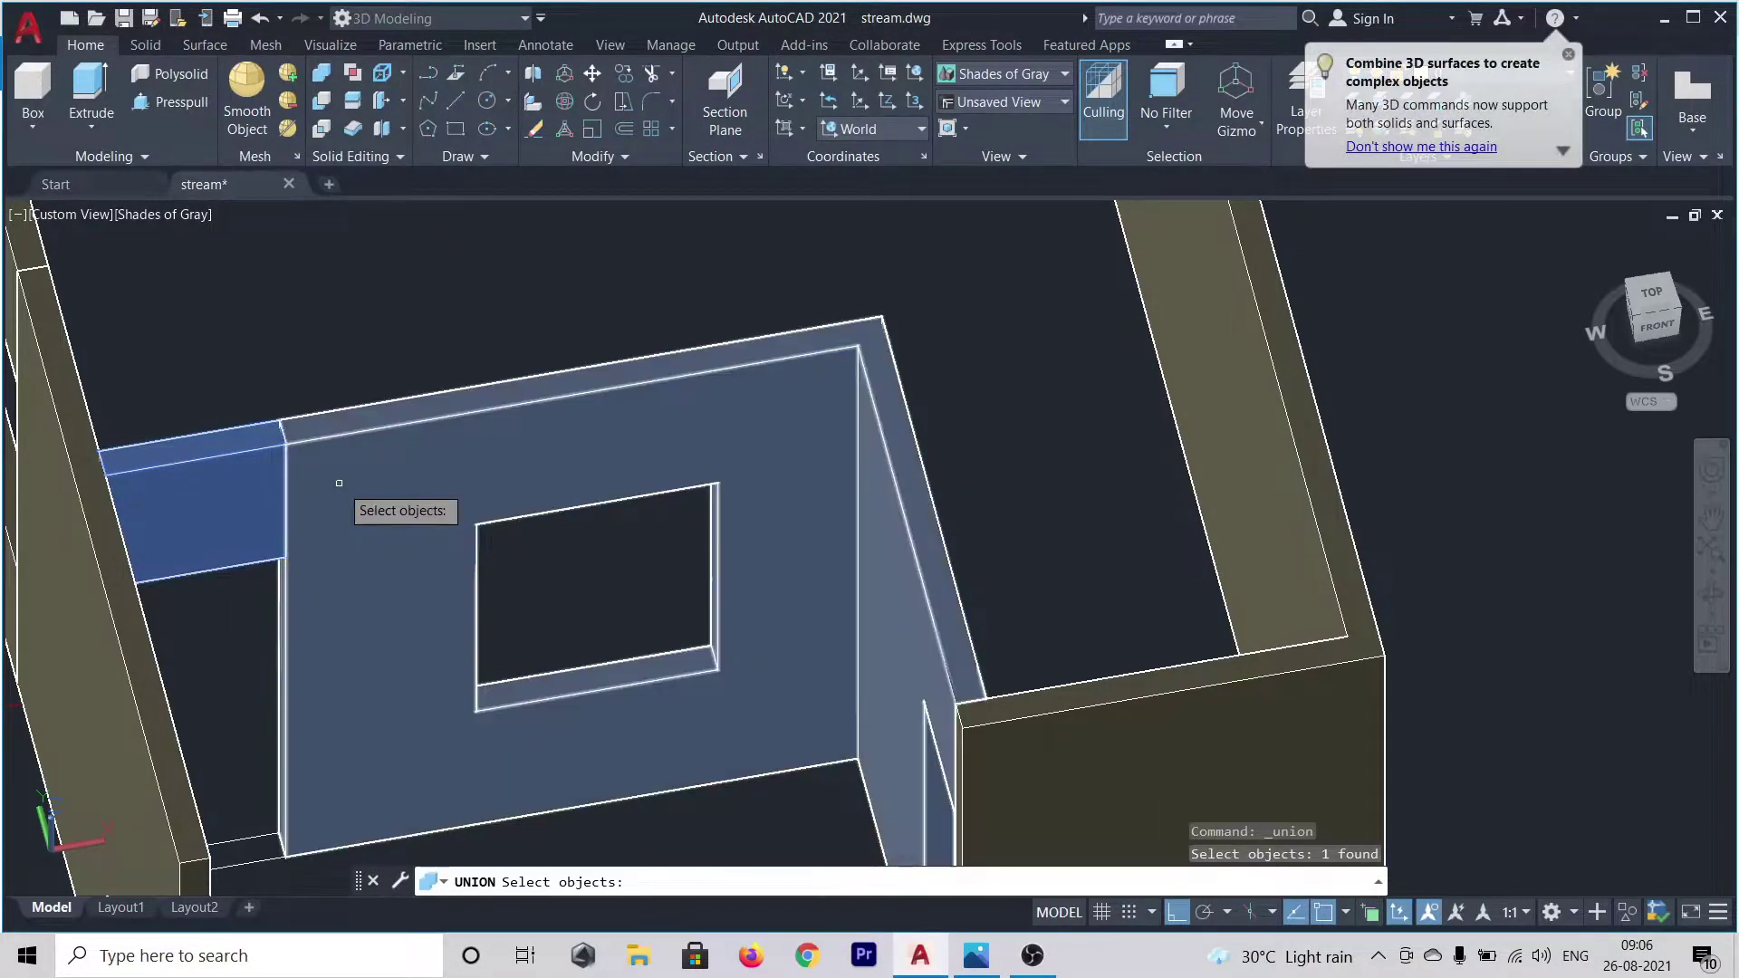
left_click(338, 482)
key("Return")
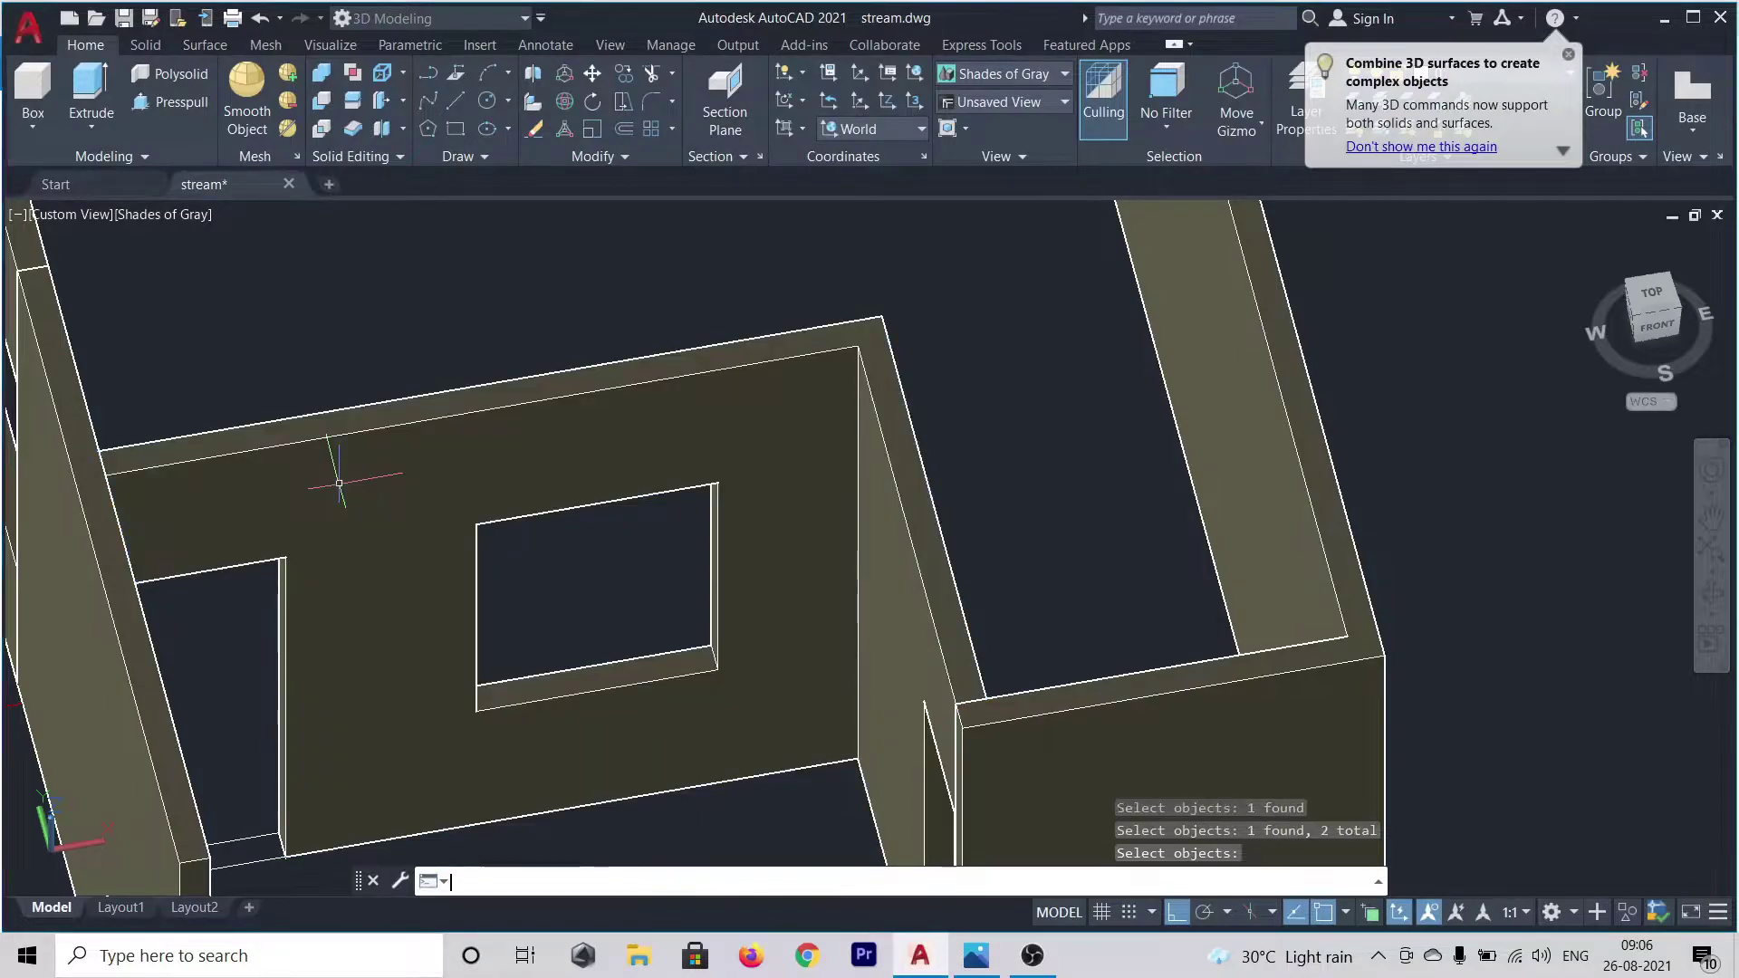
middle_click_drag(465, 218, 484, 279, "shift")
scroll(485, 279, "down", 2)
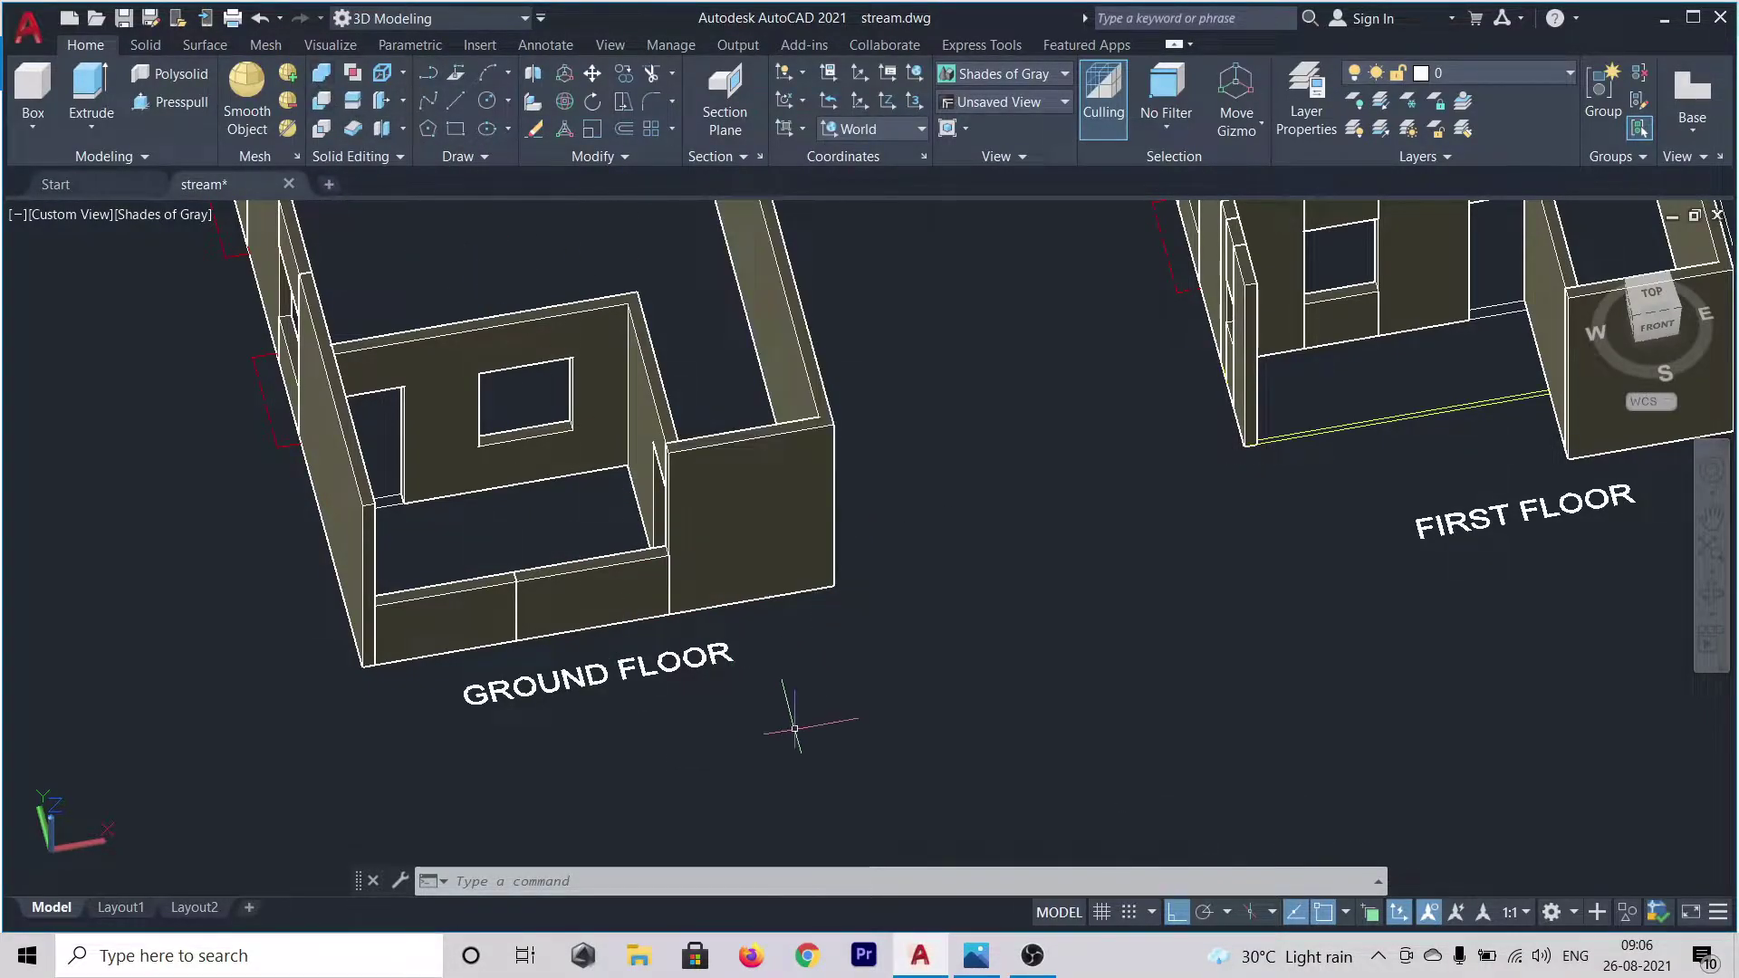
middle_click_drag(762, 775, 995, 681, "shift")
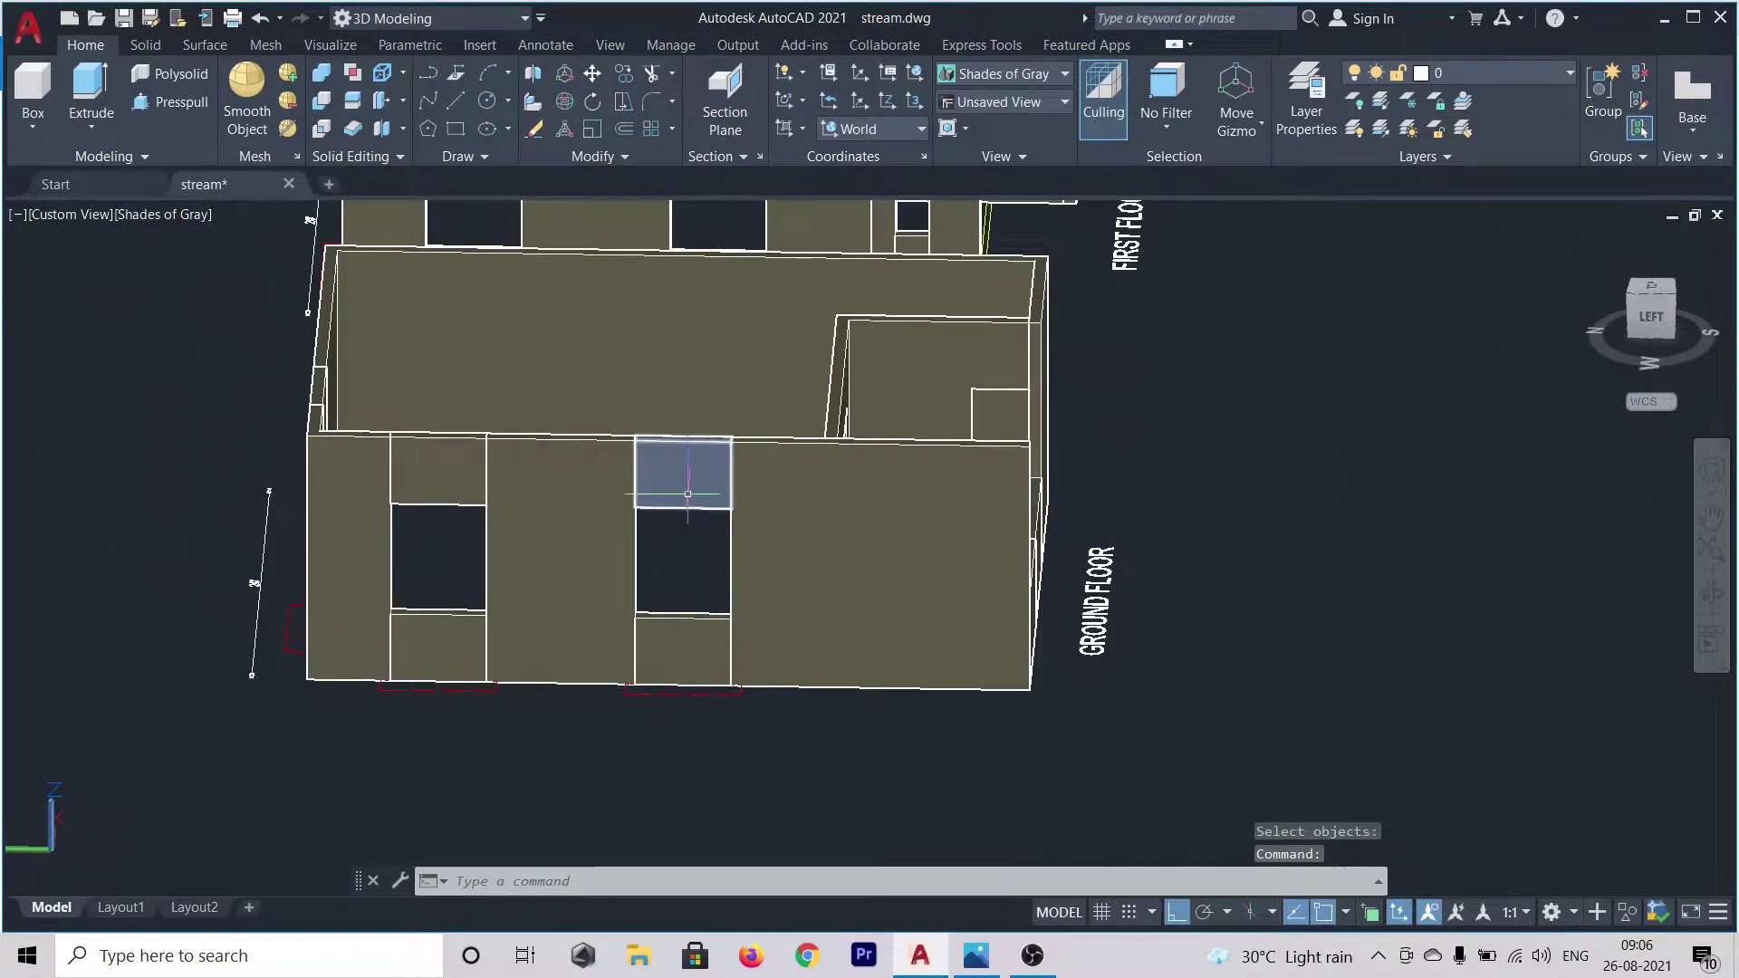
left_click(184, 105)
left_click(686, 471)
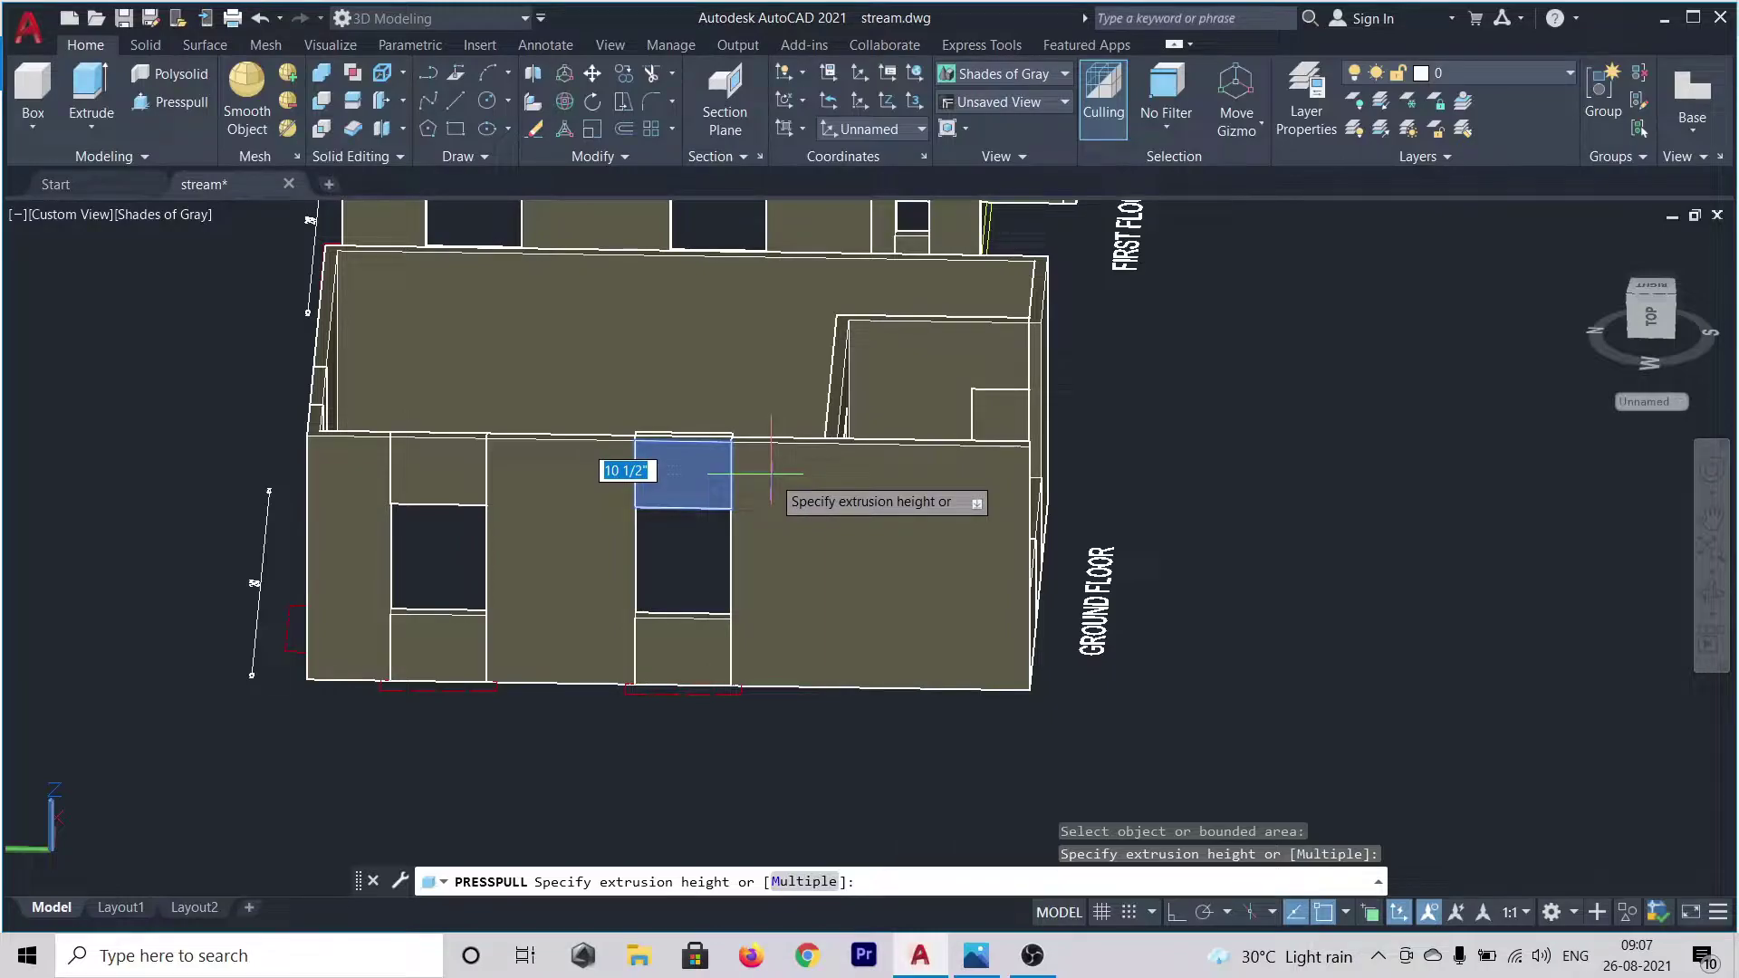
key("Escape")
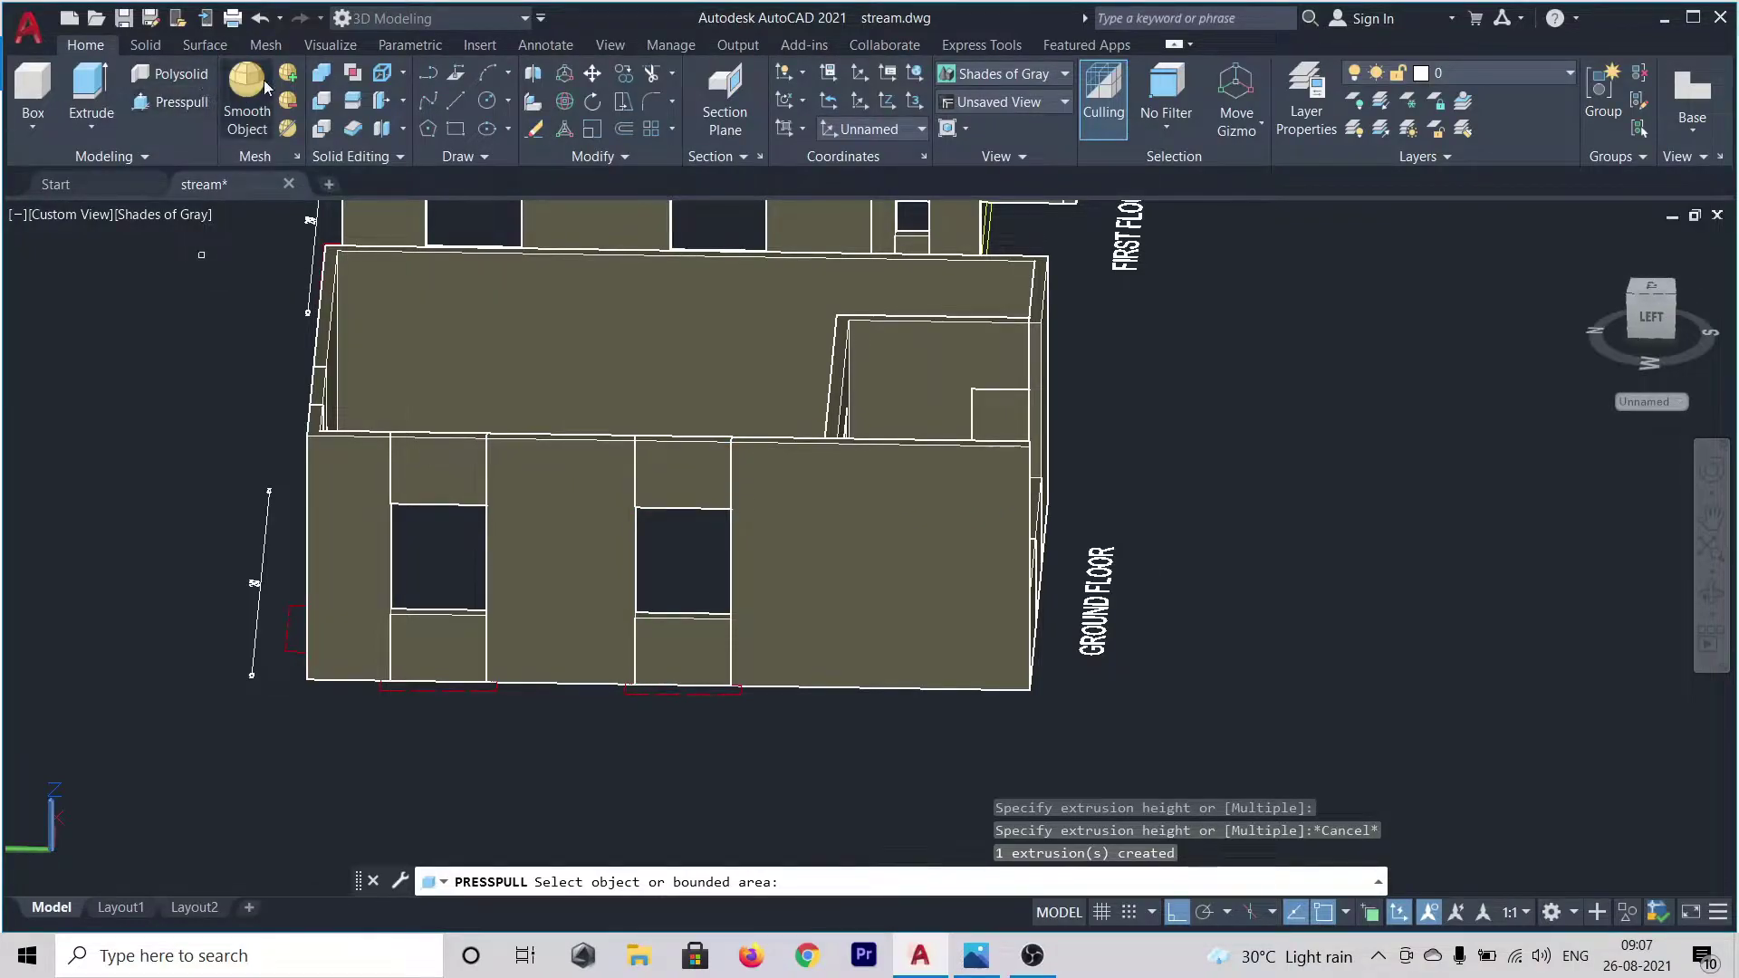
- Union all ground floor outer wall segments, including those above and below the side and back windows, into one solid
left_click(325, 75)
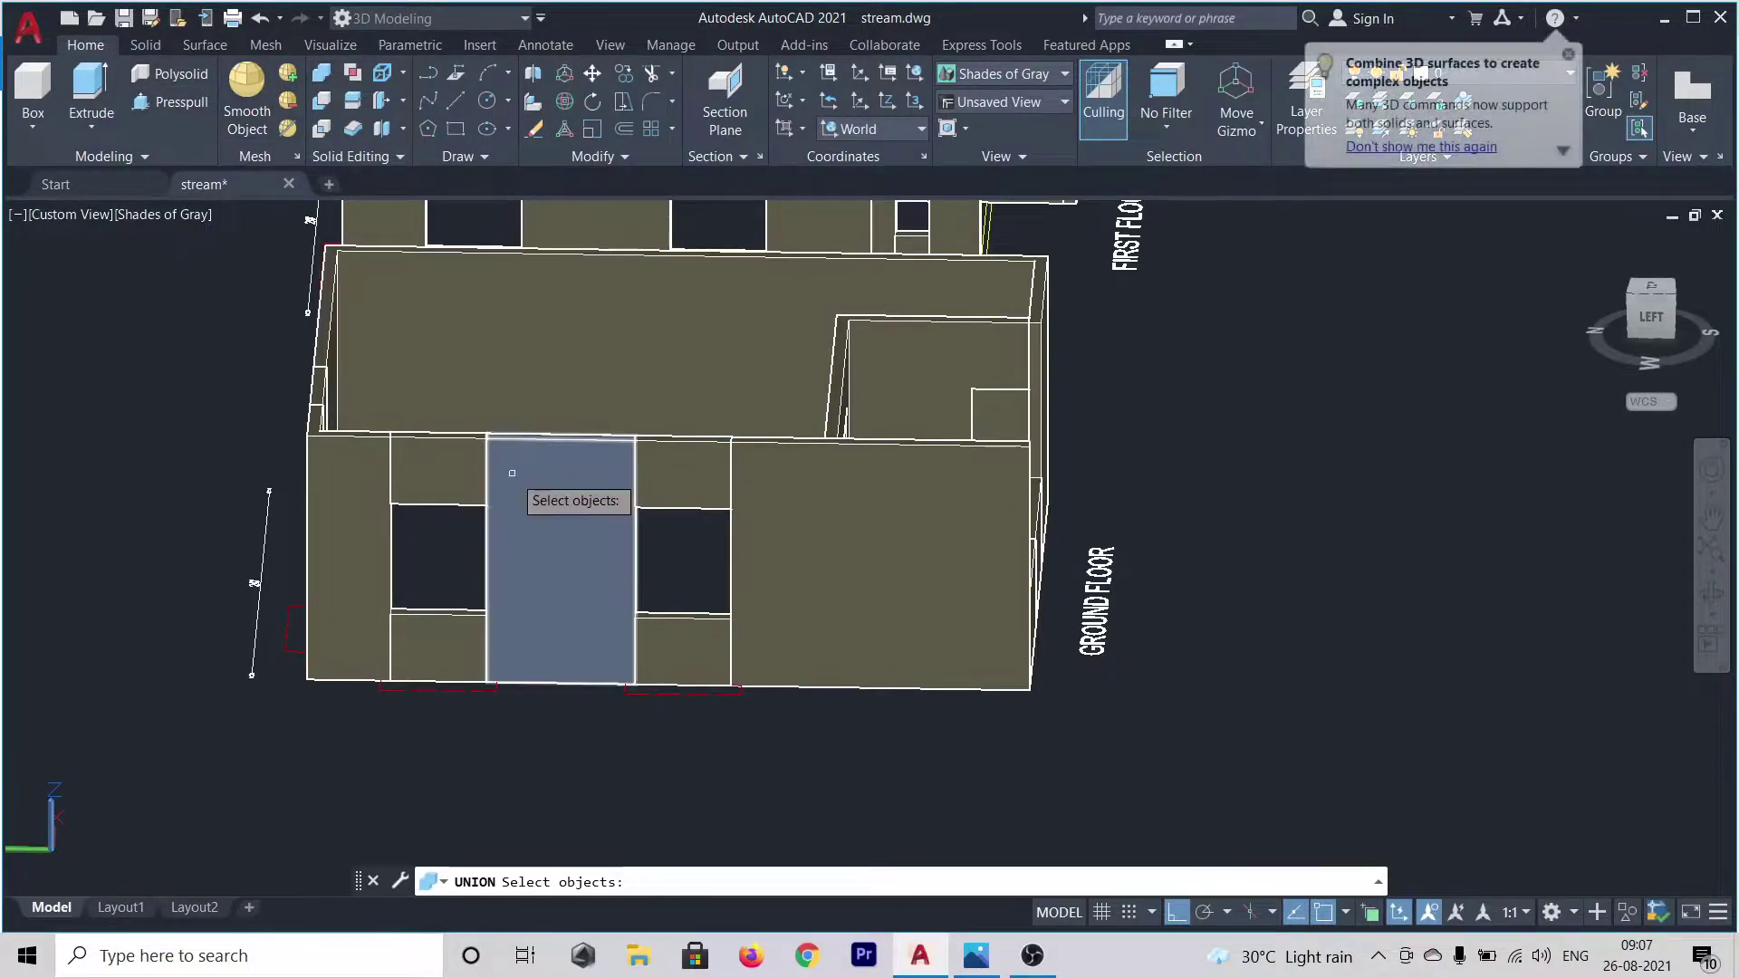
left_click(525, 478)
left_click(424, 460)
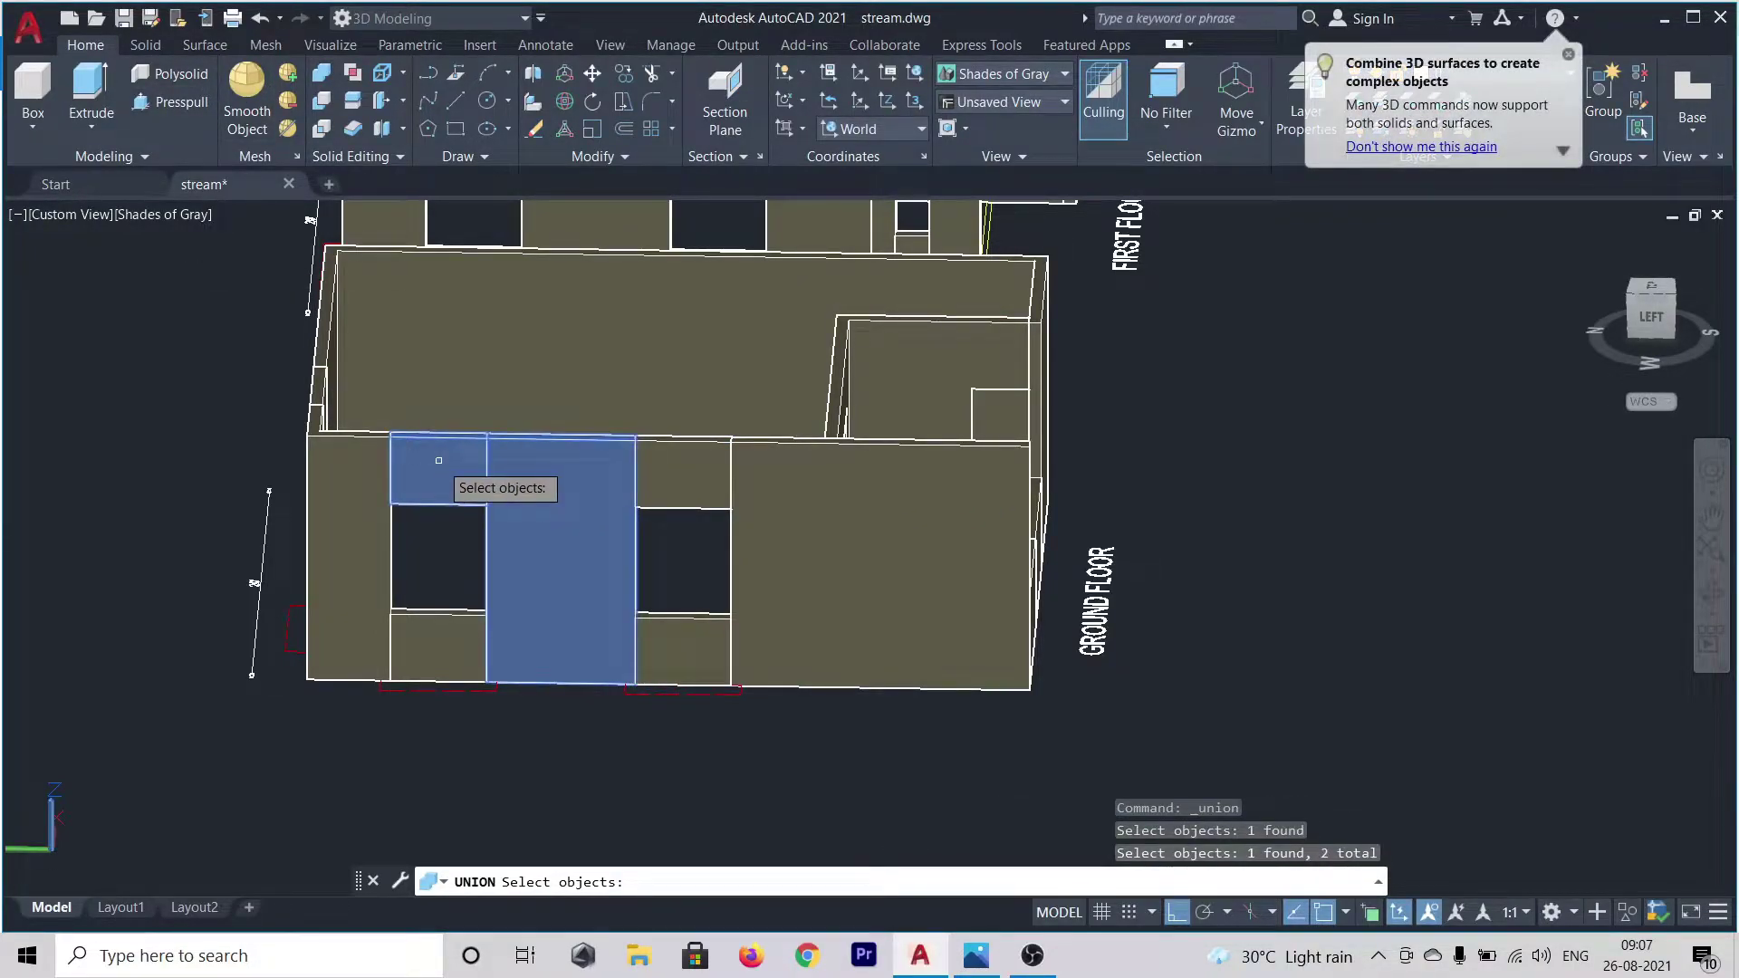
left_click(649, 458)
left_click(363, 458)
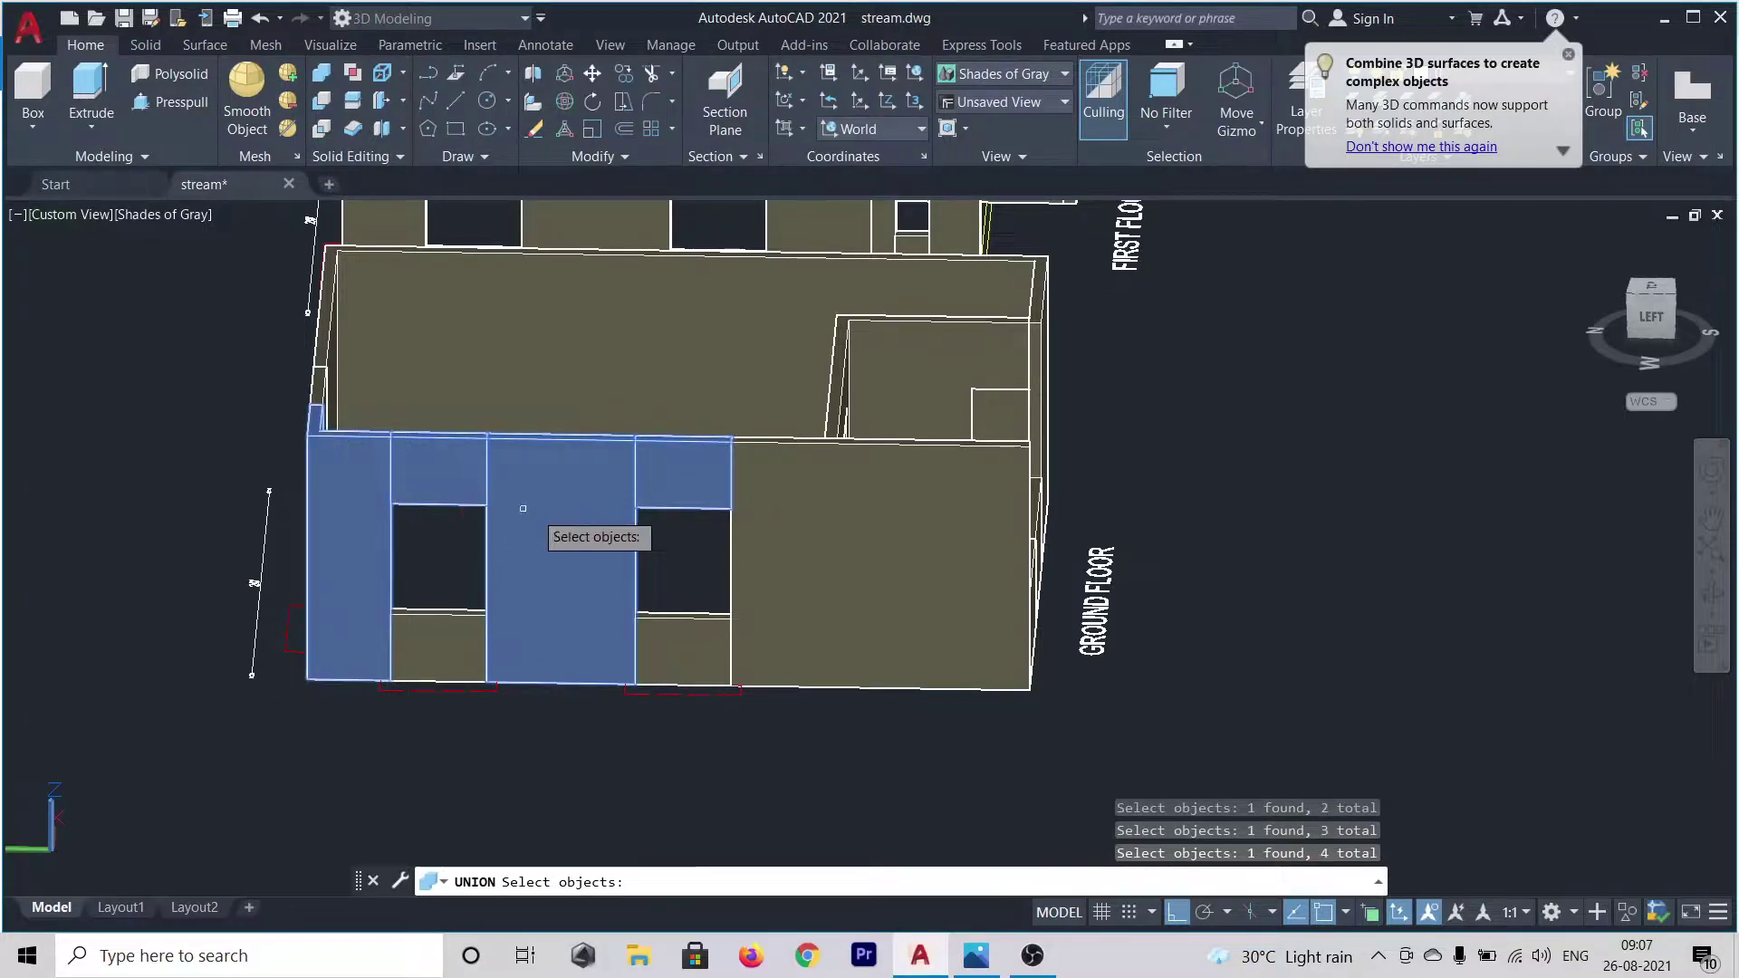
left_click(757, 480)
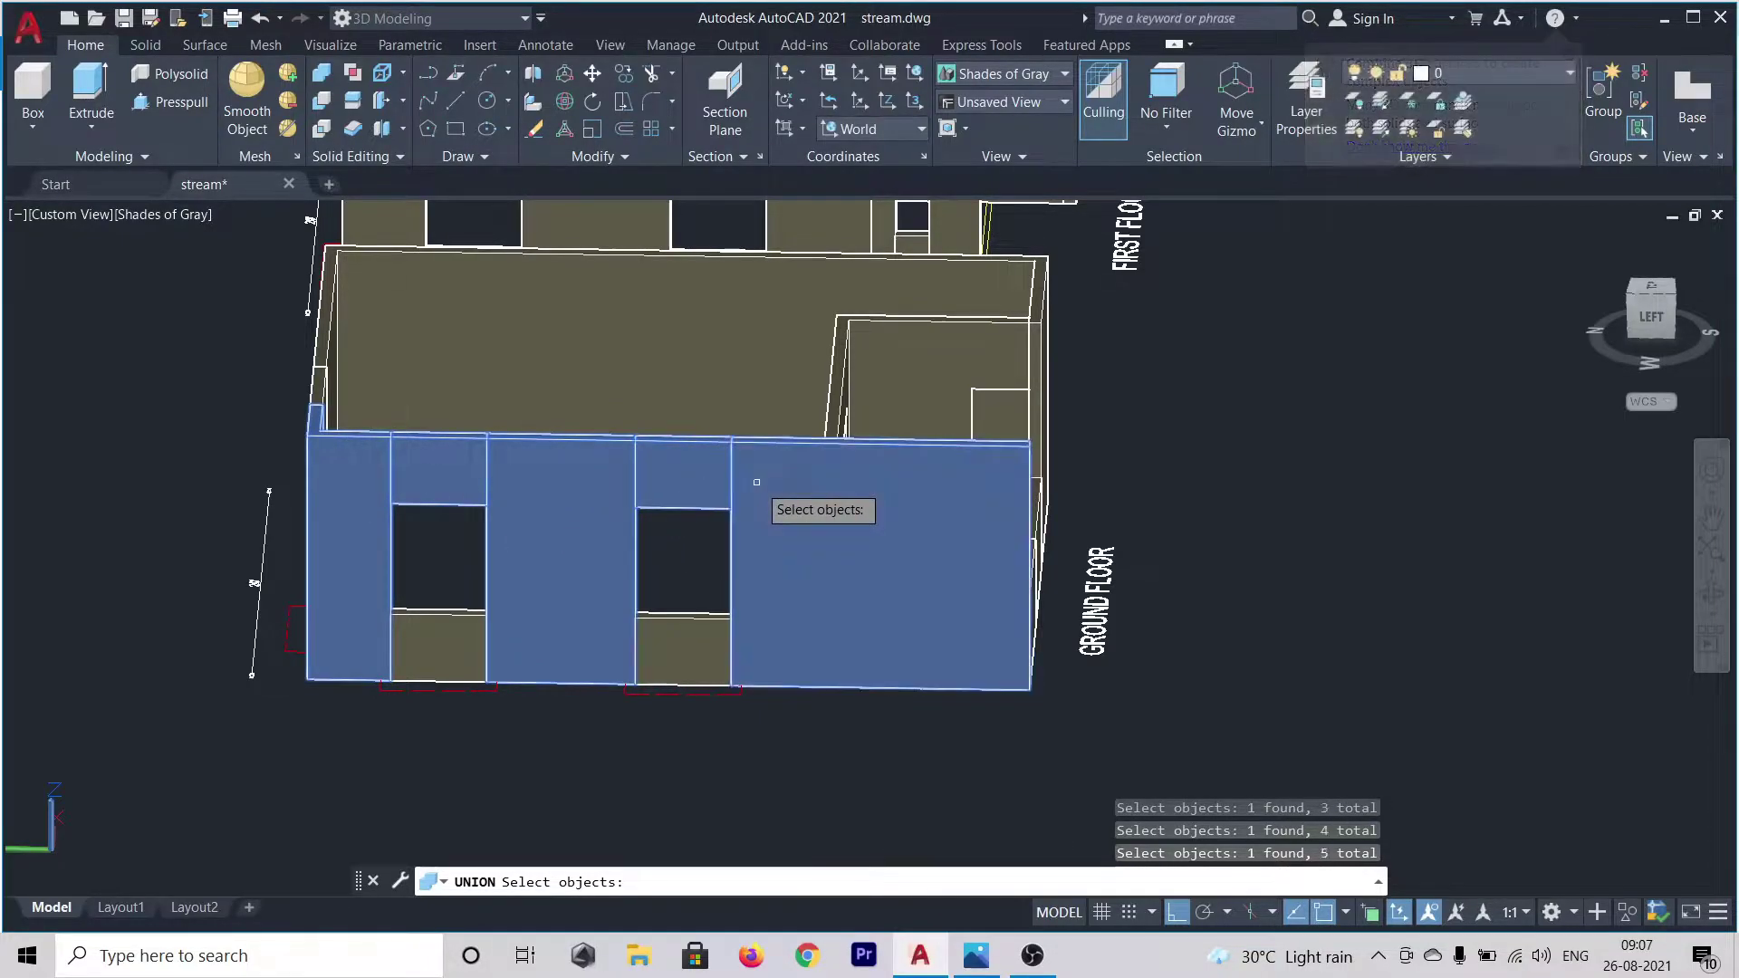
left_click(690, 640)
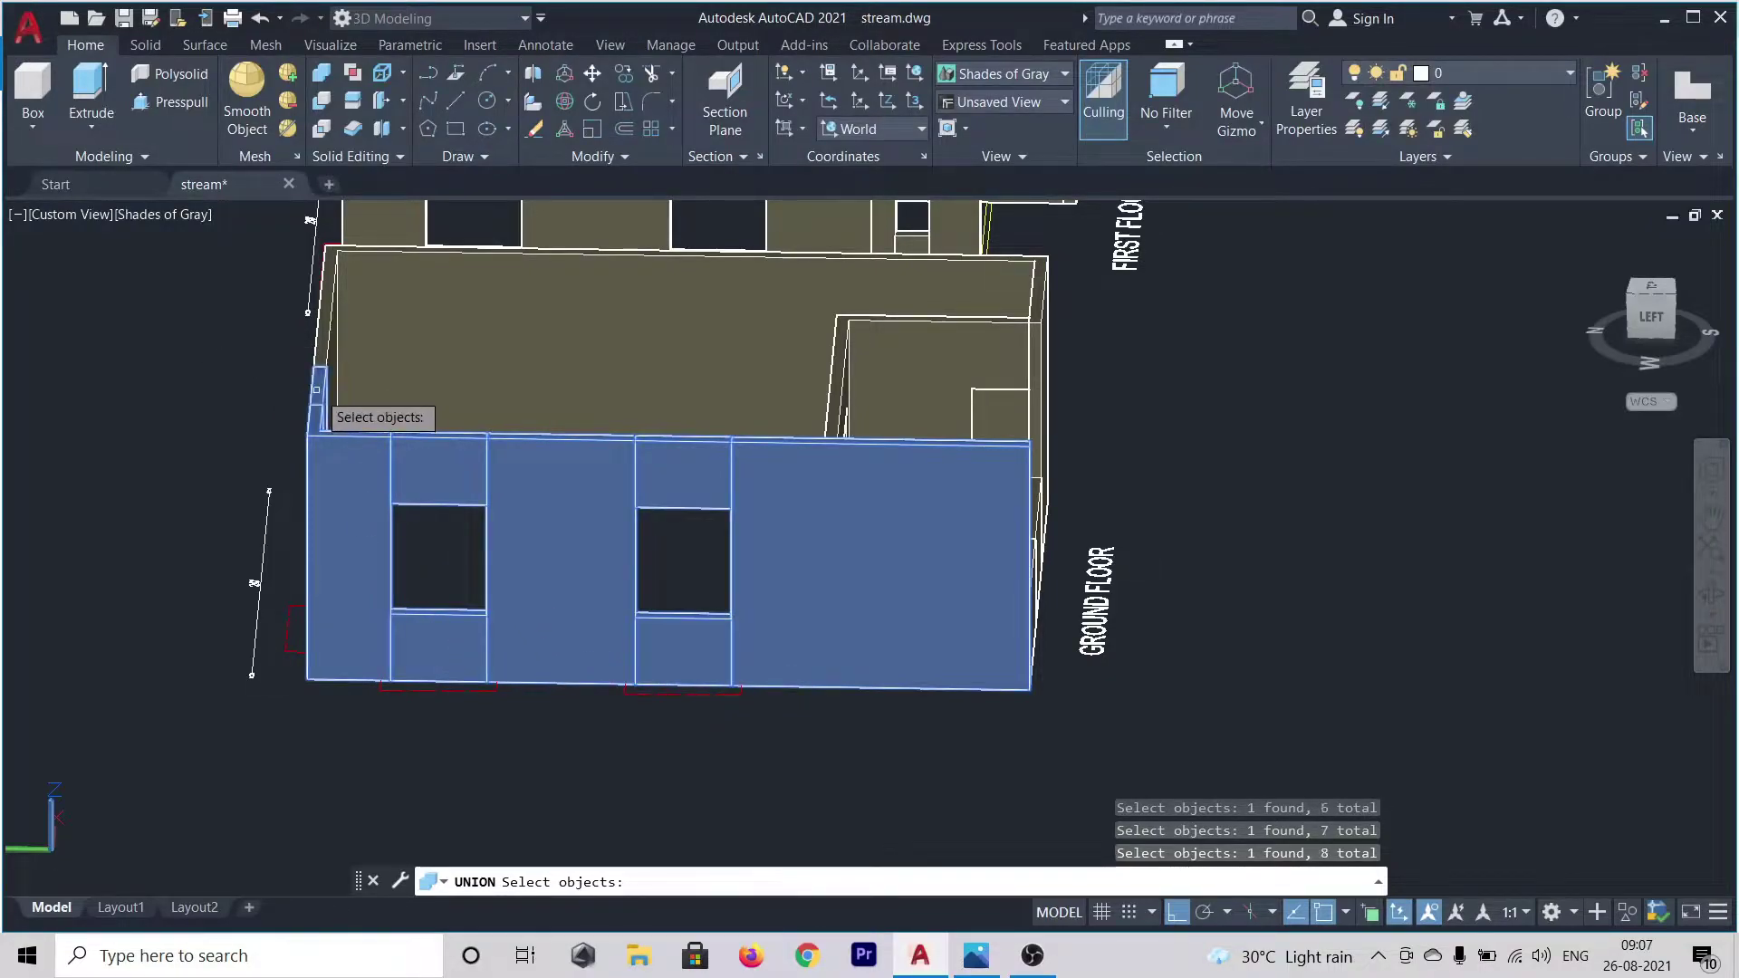
middle_click_drag(186, 485, 291, 489, "shift")
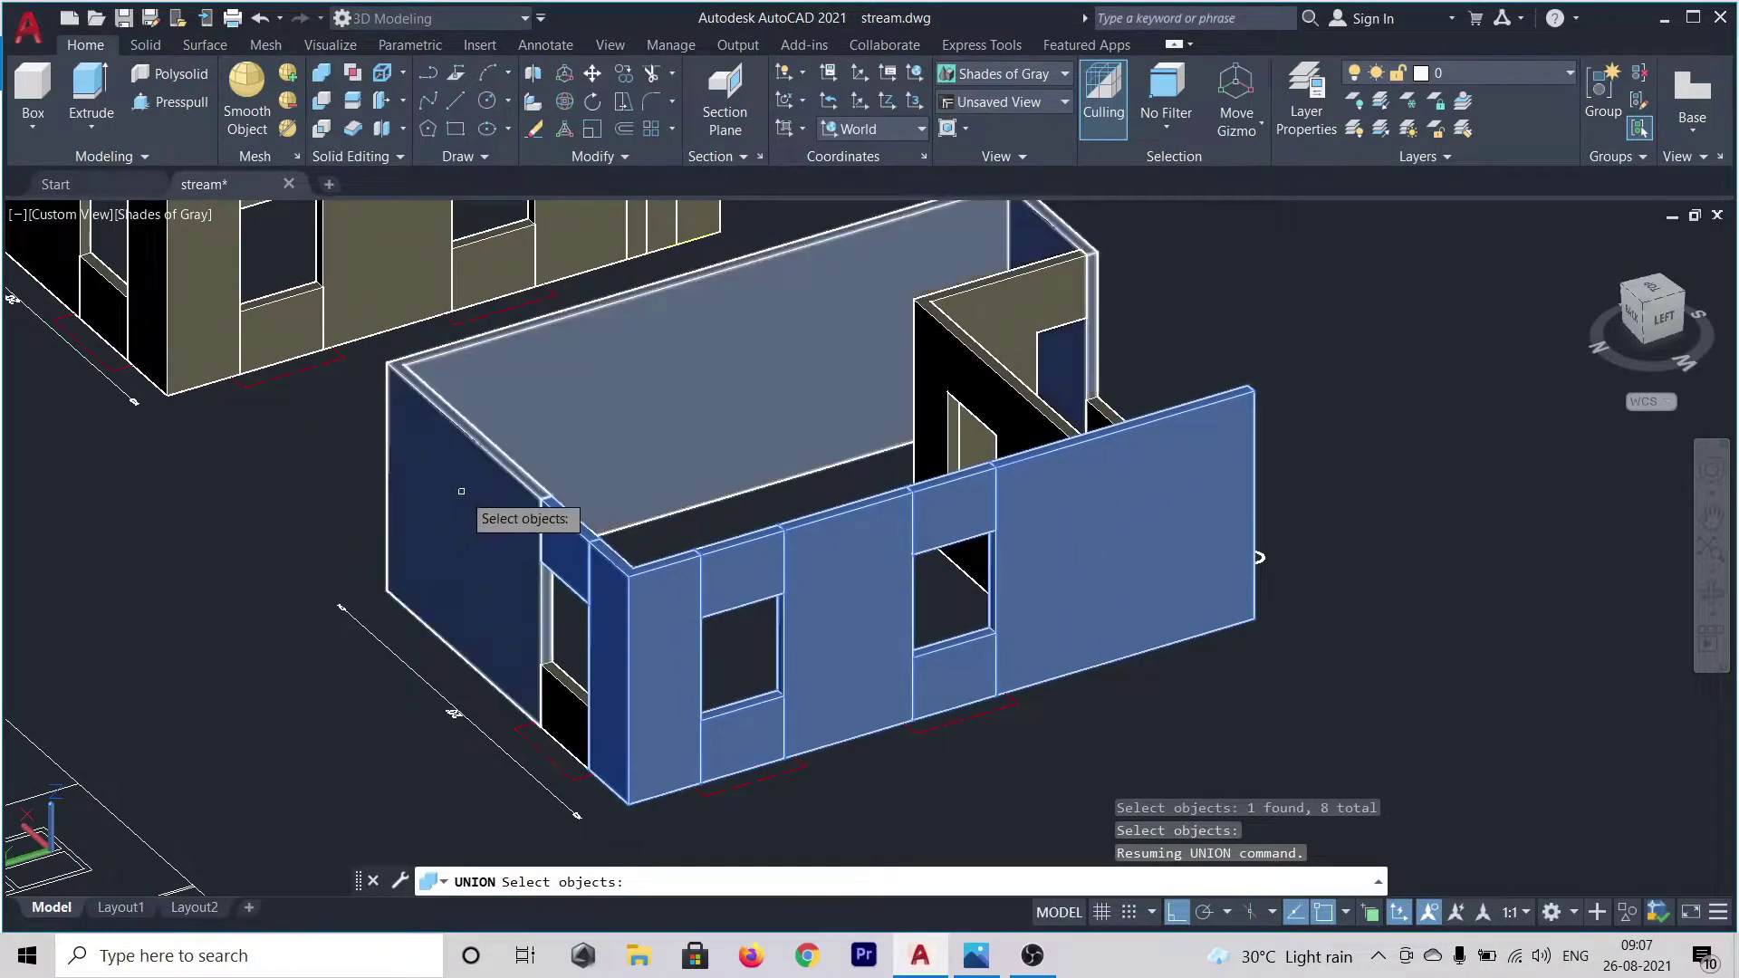
left_click(461, 491)
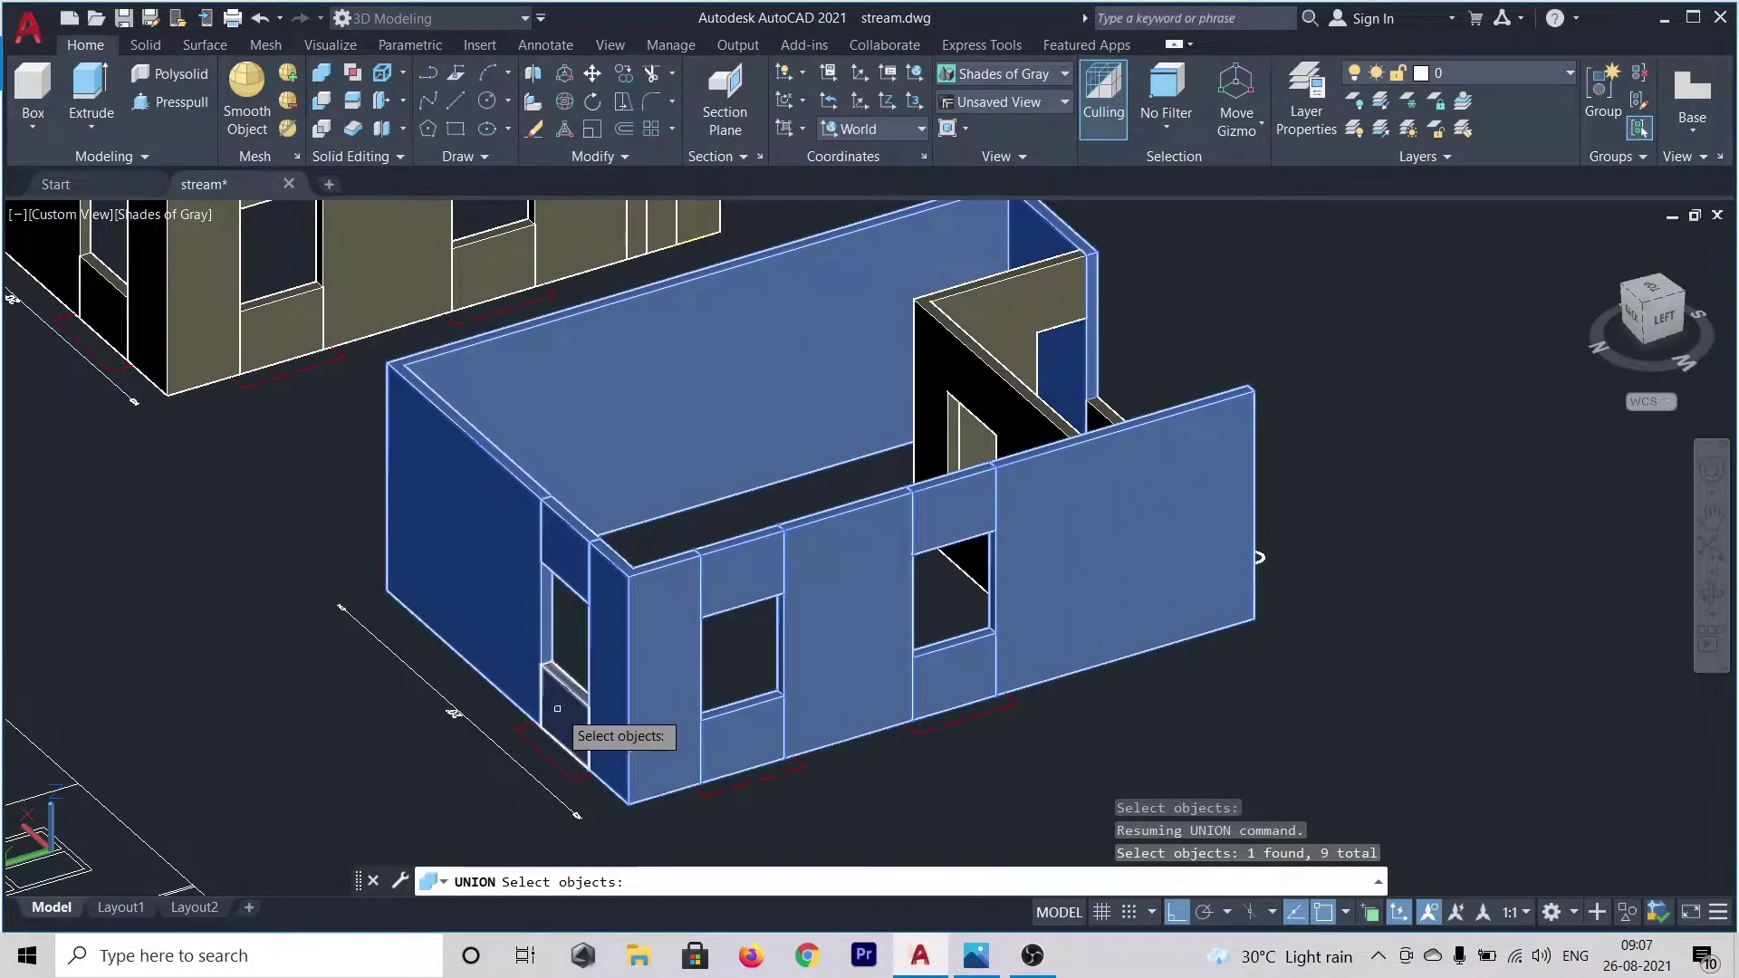
left_click(971, 568)
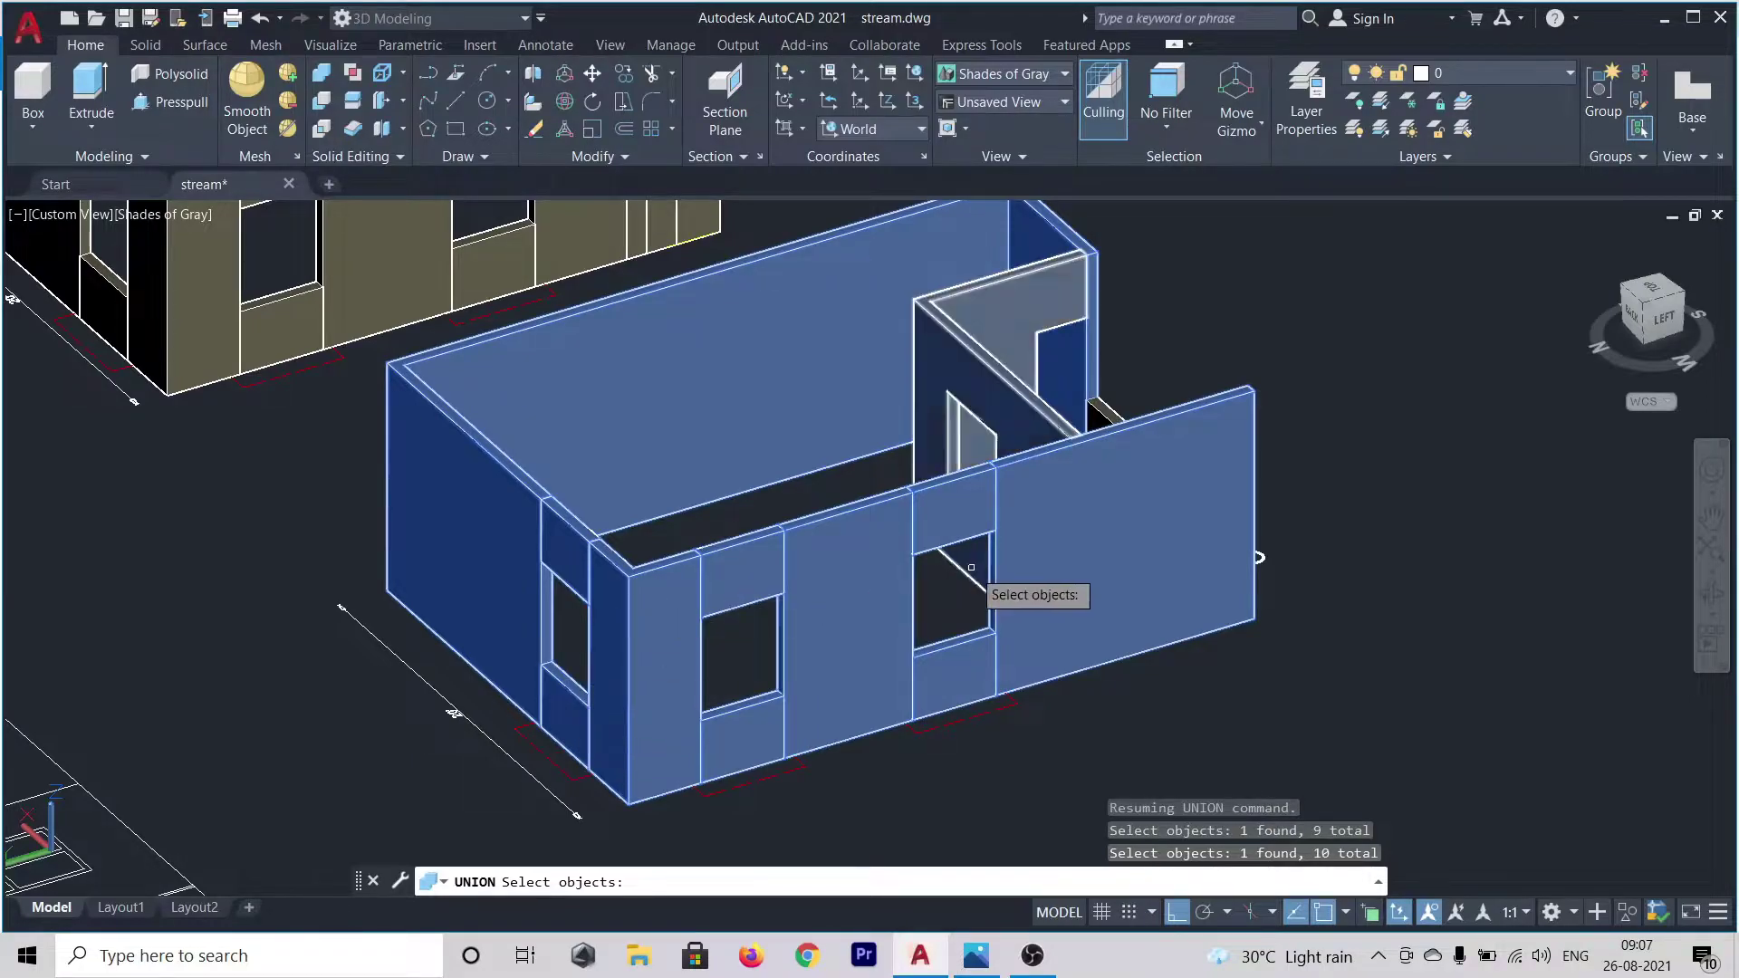
key("Return")
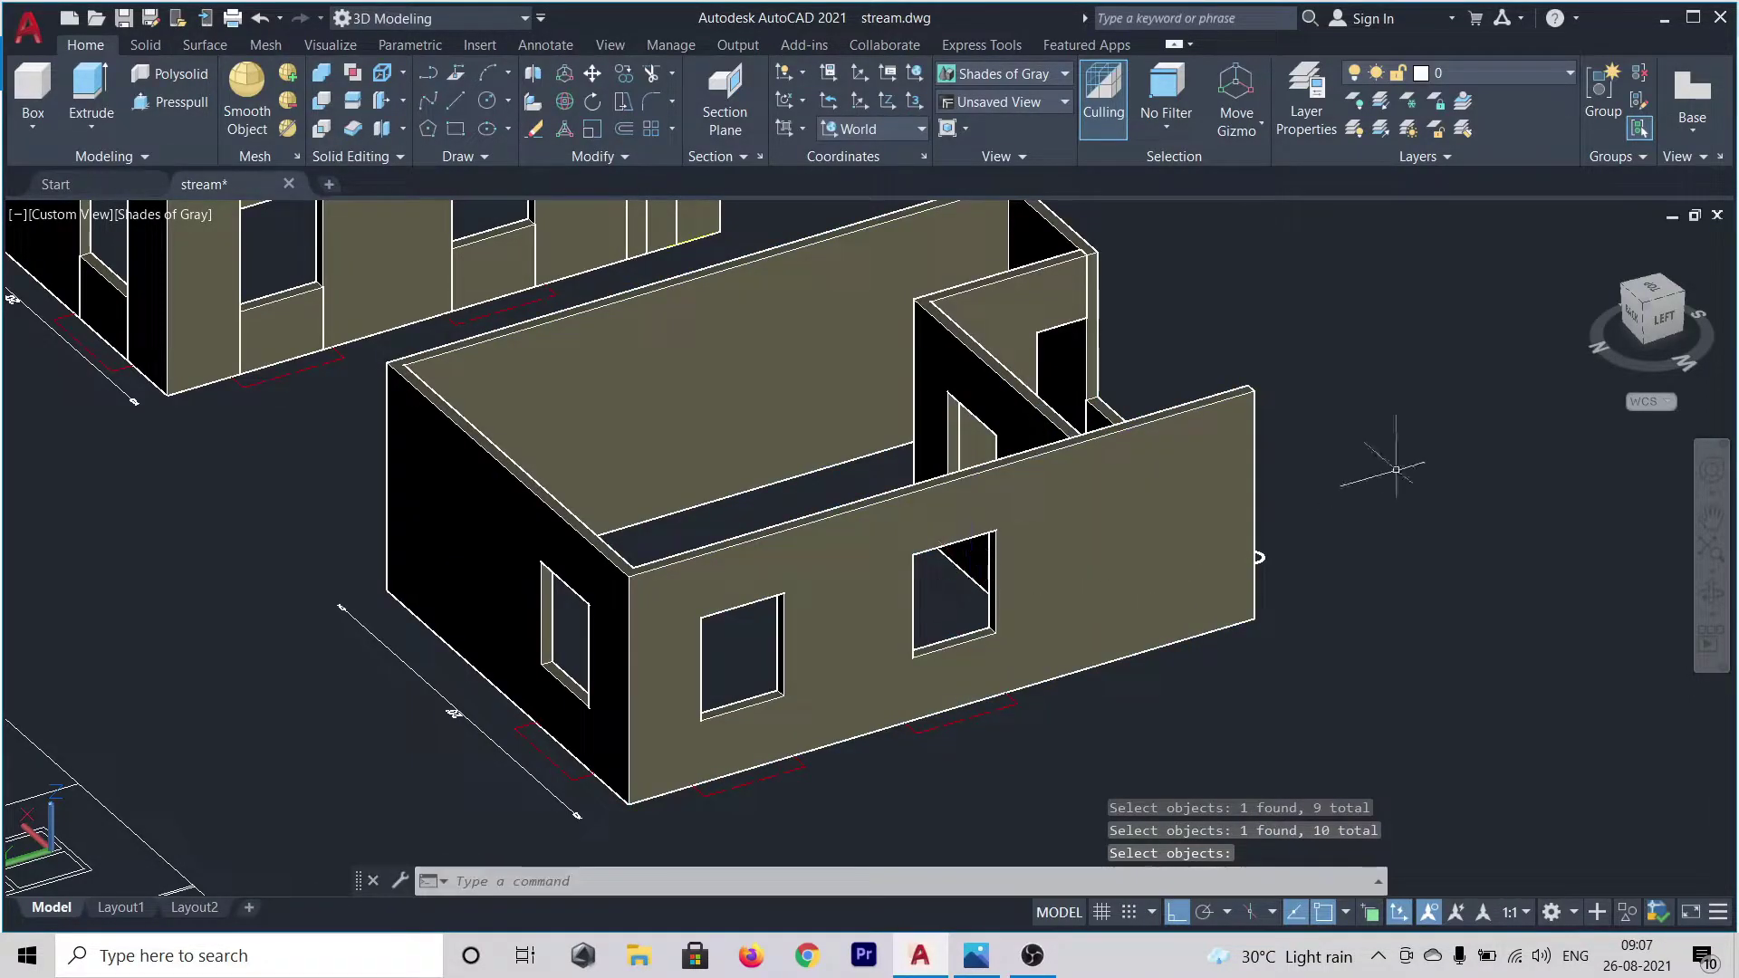
- Union the five segments around the narrow balcony opening in the first floor's side wall into one solid
middle_click_drag(1481, 439, 1207, 487, "shift")
scroll(1152, 558, "down", 2)
middle_click_drag(1152, 559, 990, 528)
middle_click_drag(983, 652, 1076, 557, "shift")
scroll(1046, 288, "up", 5)
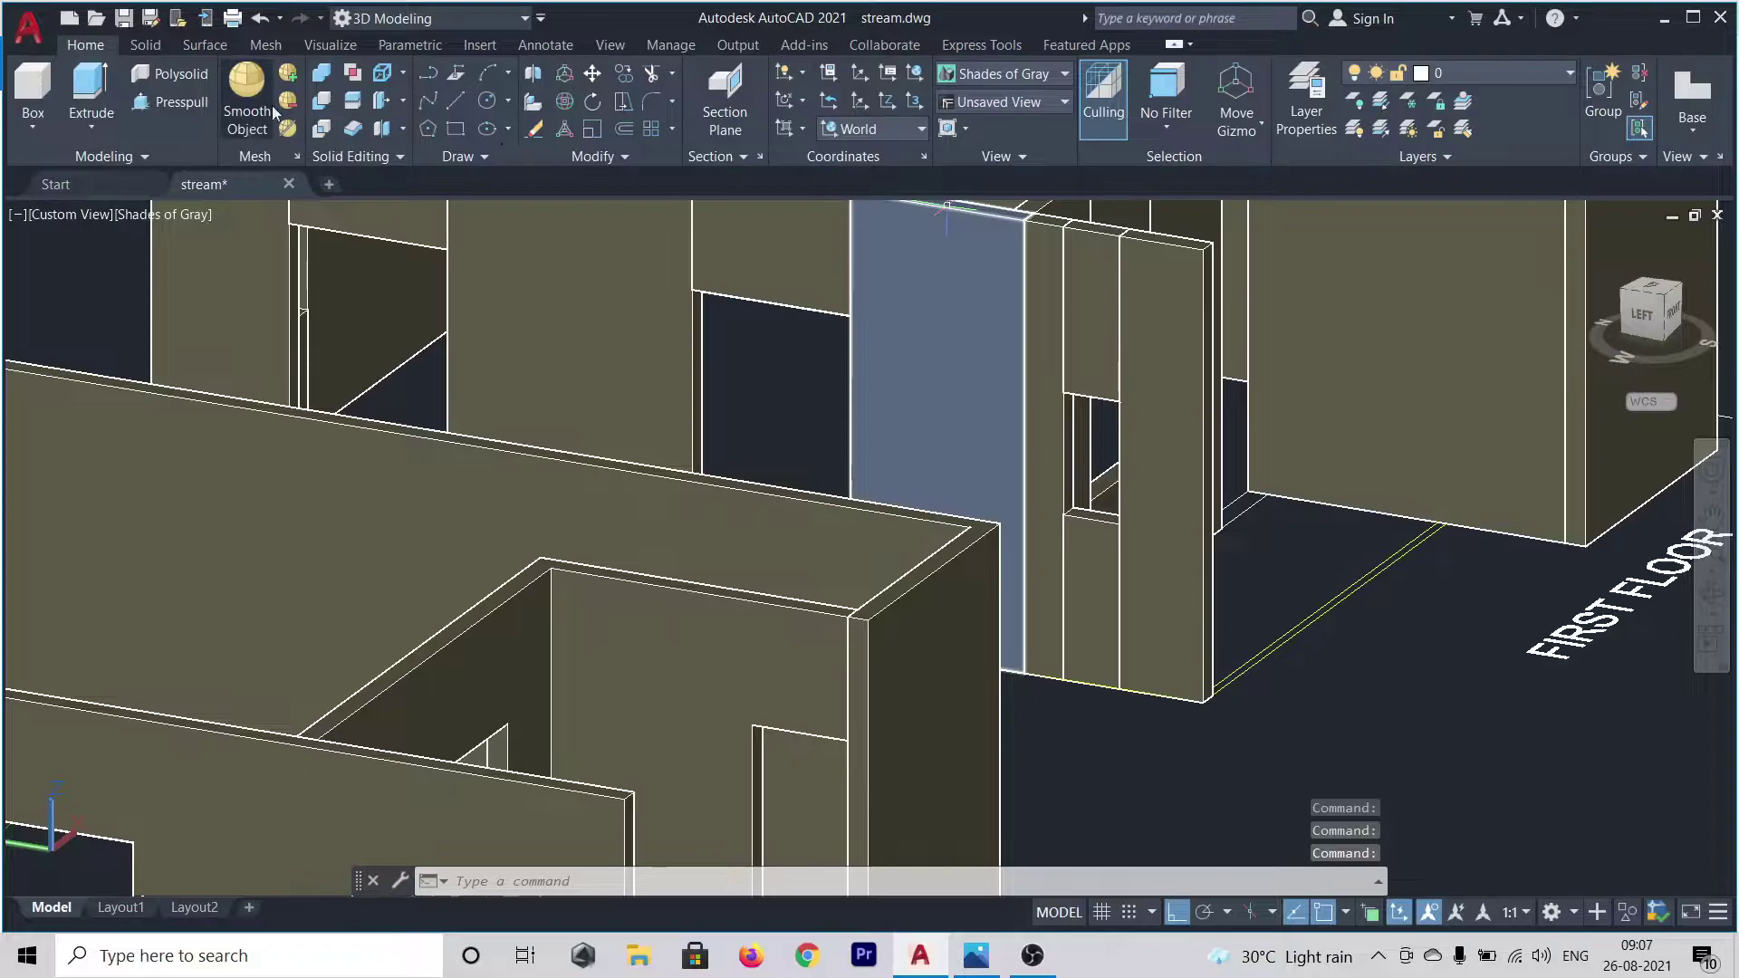
left_click(323, 72)
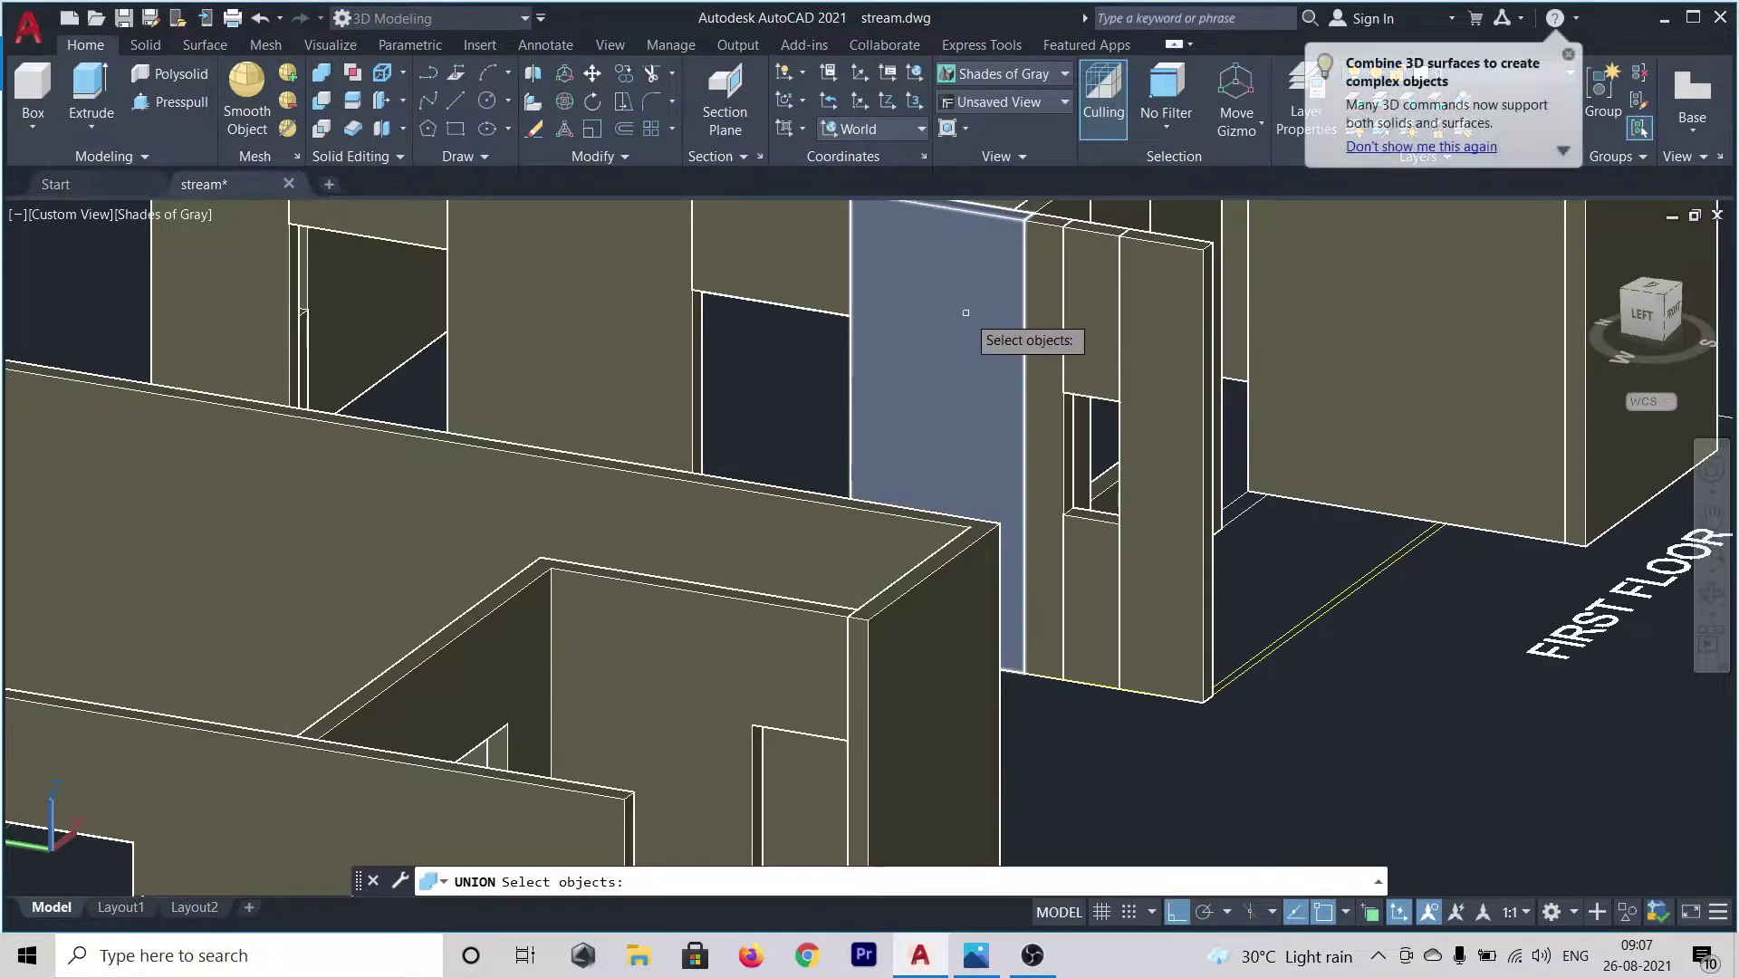
left_click(1006, 308)
left_click(1042, 296)
left_click(1091, 294)
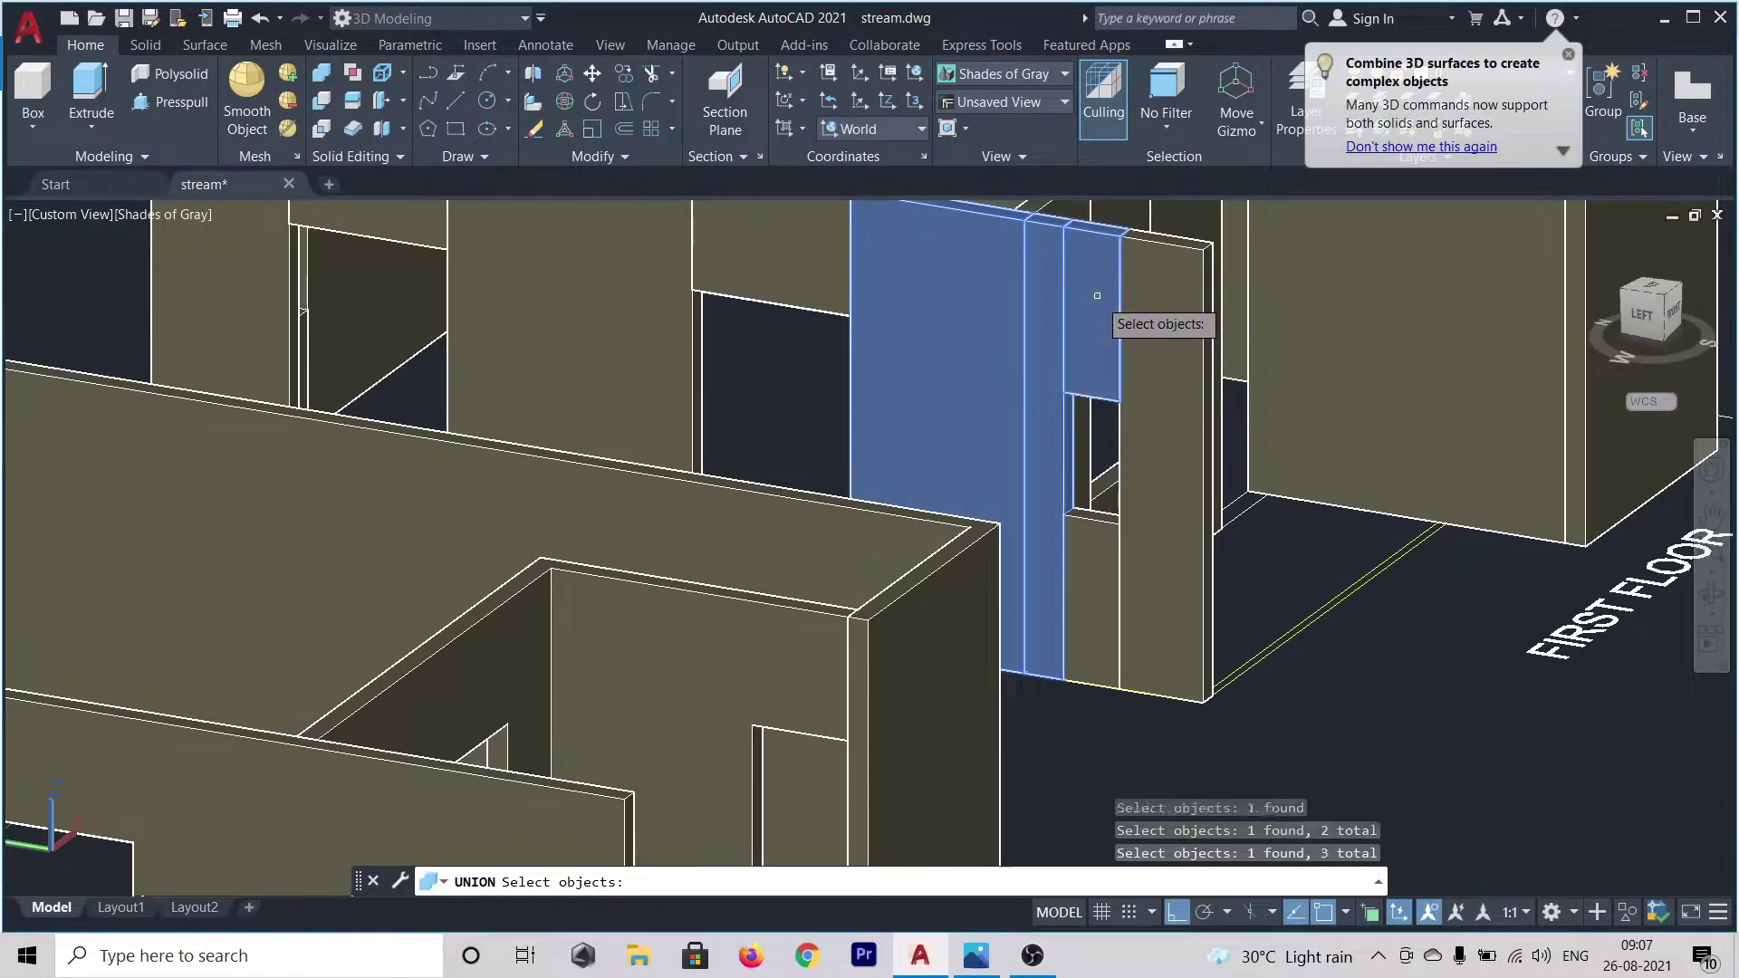
left_click(1138, 328)
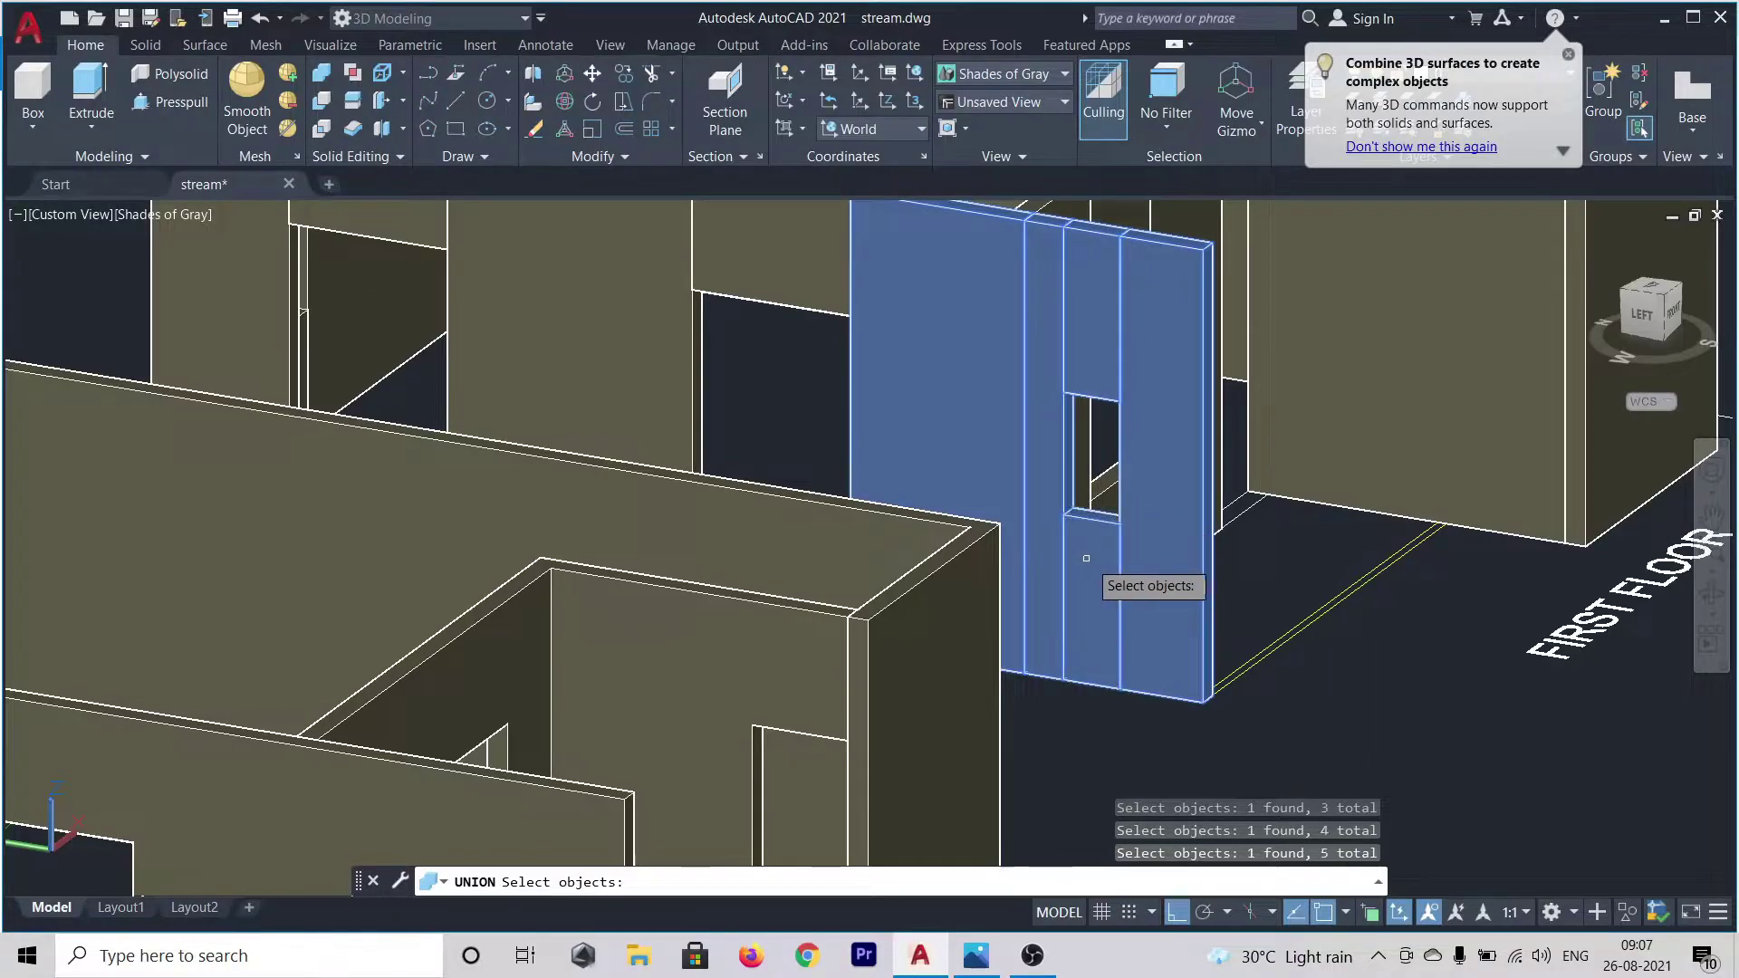
key("Return")
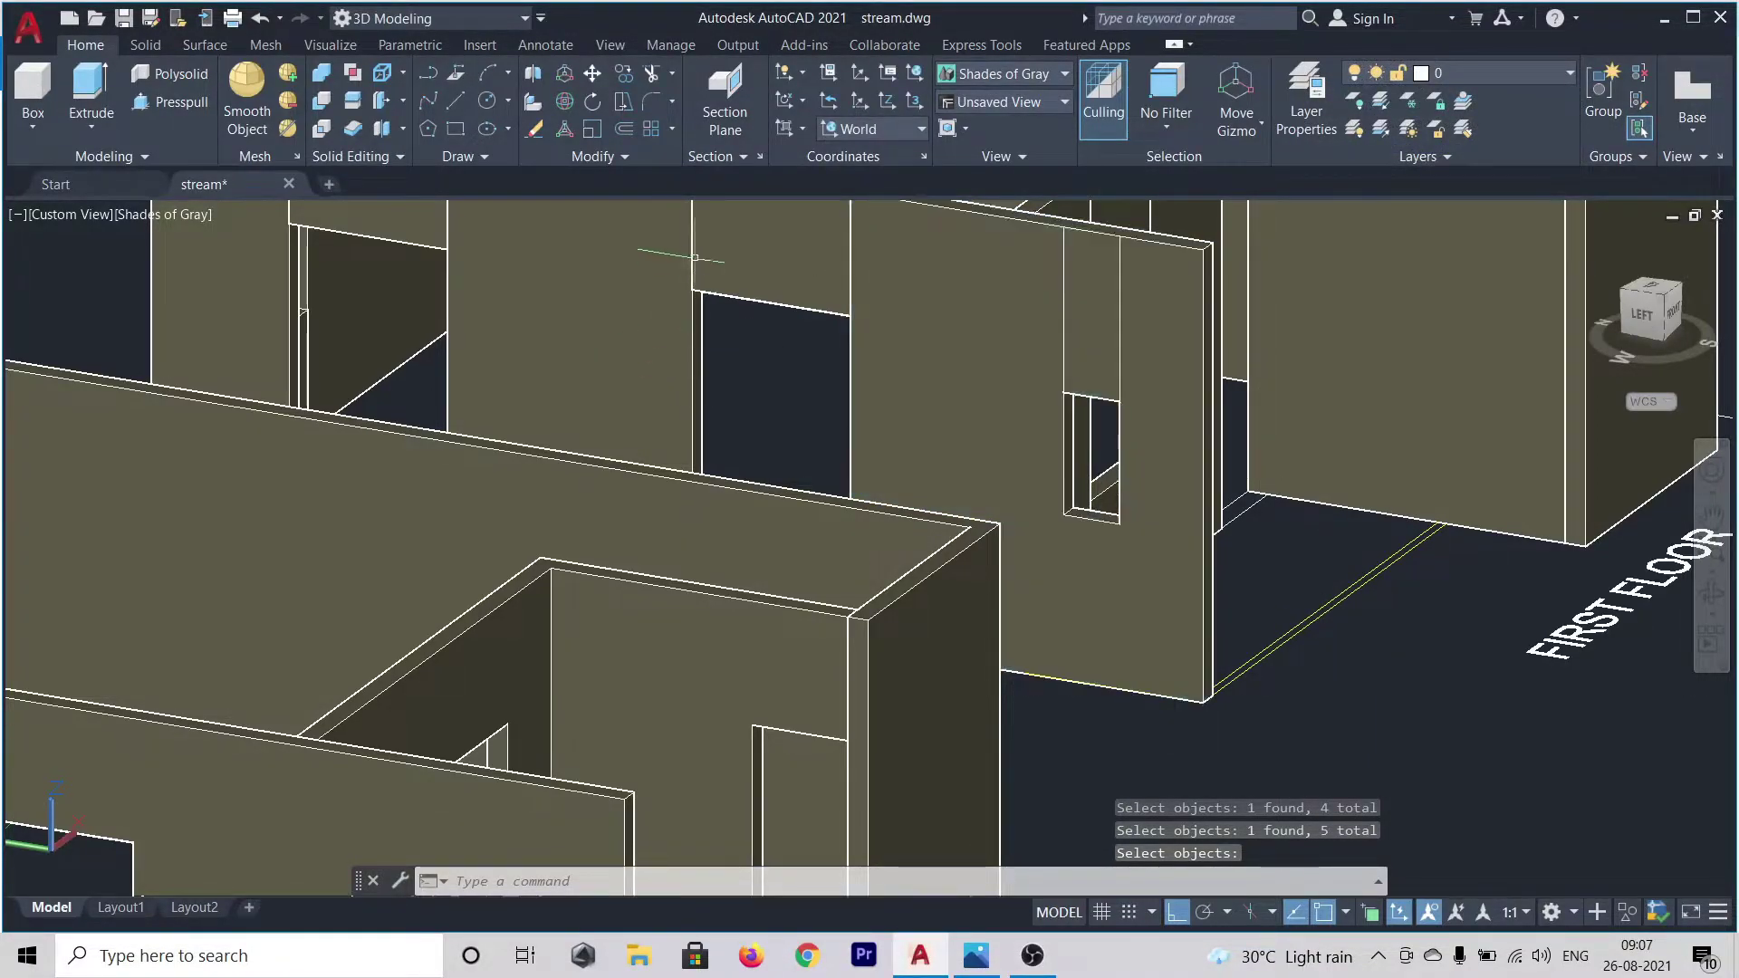
- Union the segment above the first floor side wall's window nearer the balcony with the wall pieces on both sides of it
middle_click_drag(1203, 463, 1335, 478)
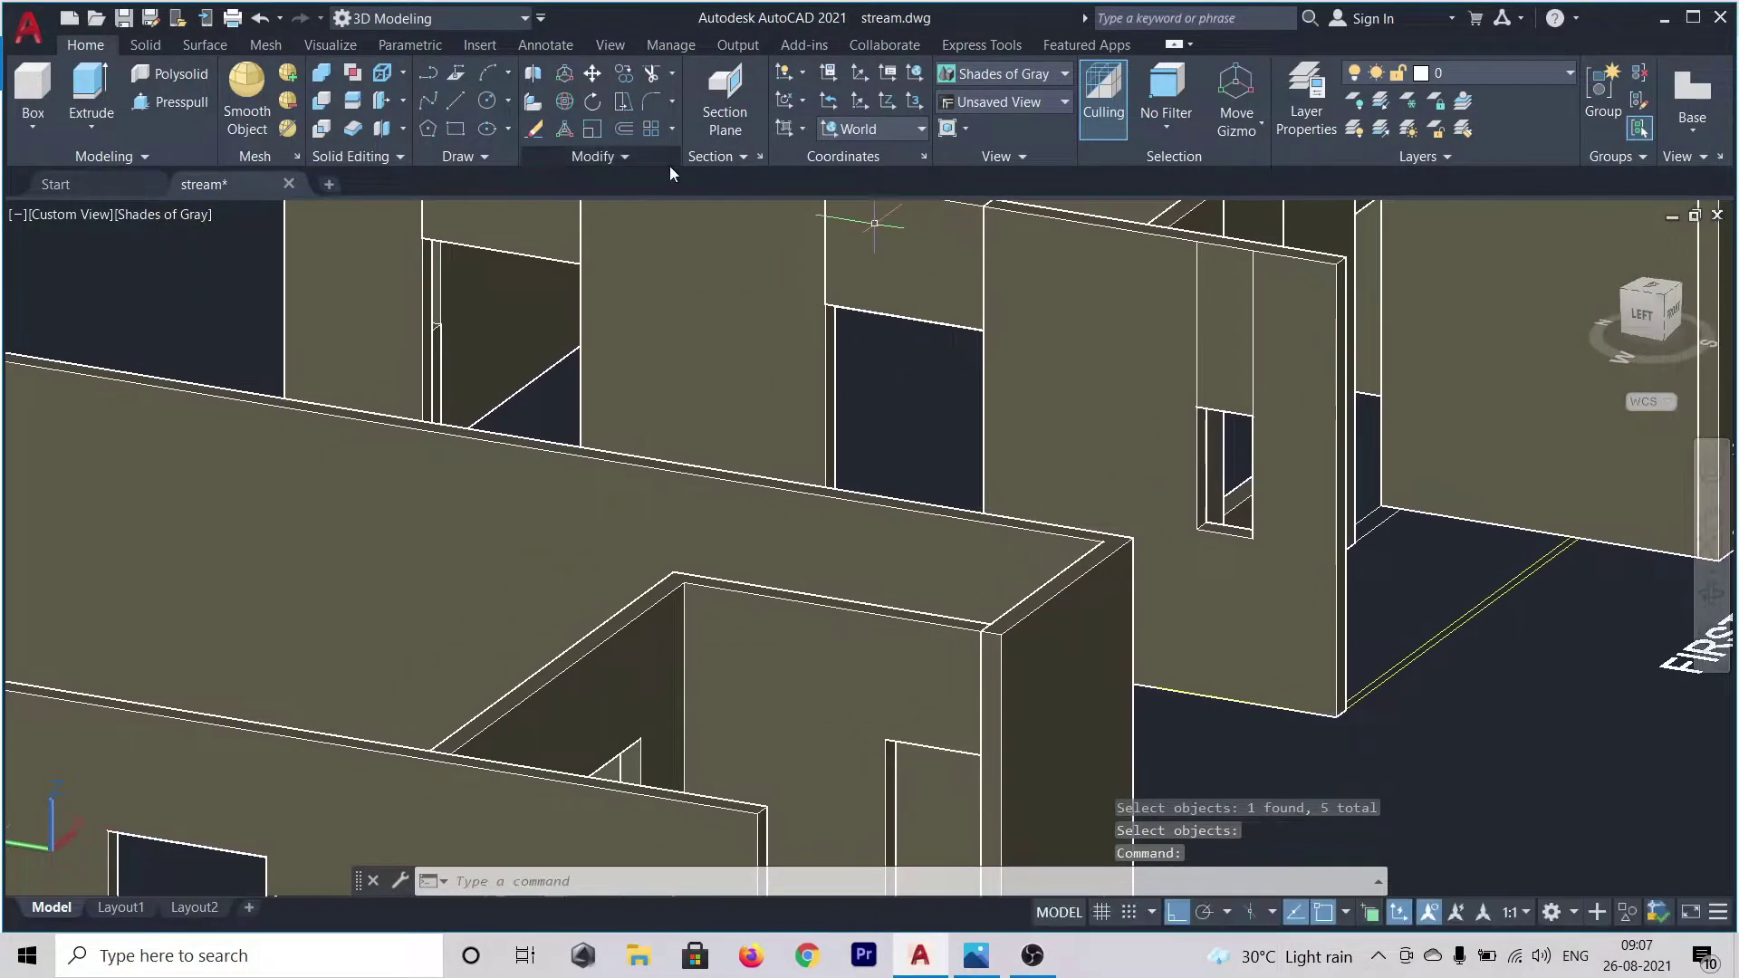
left_click(319, 74)
left_click(956, 276)
left_click(718, 262)
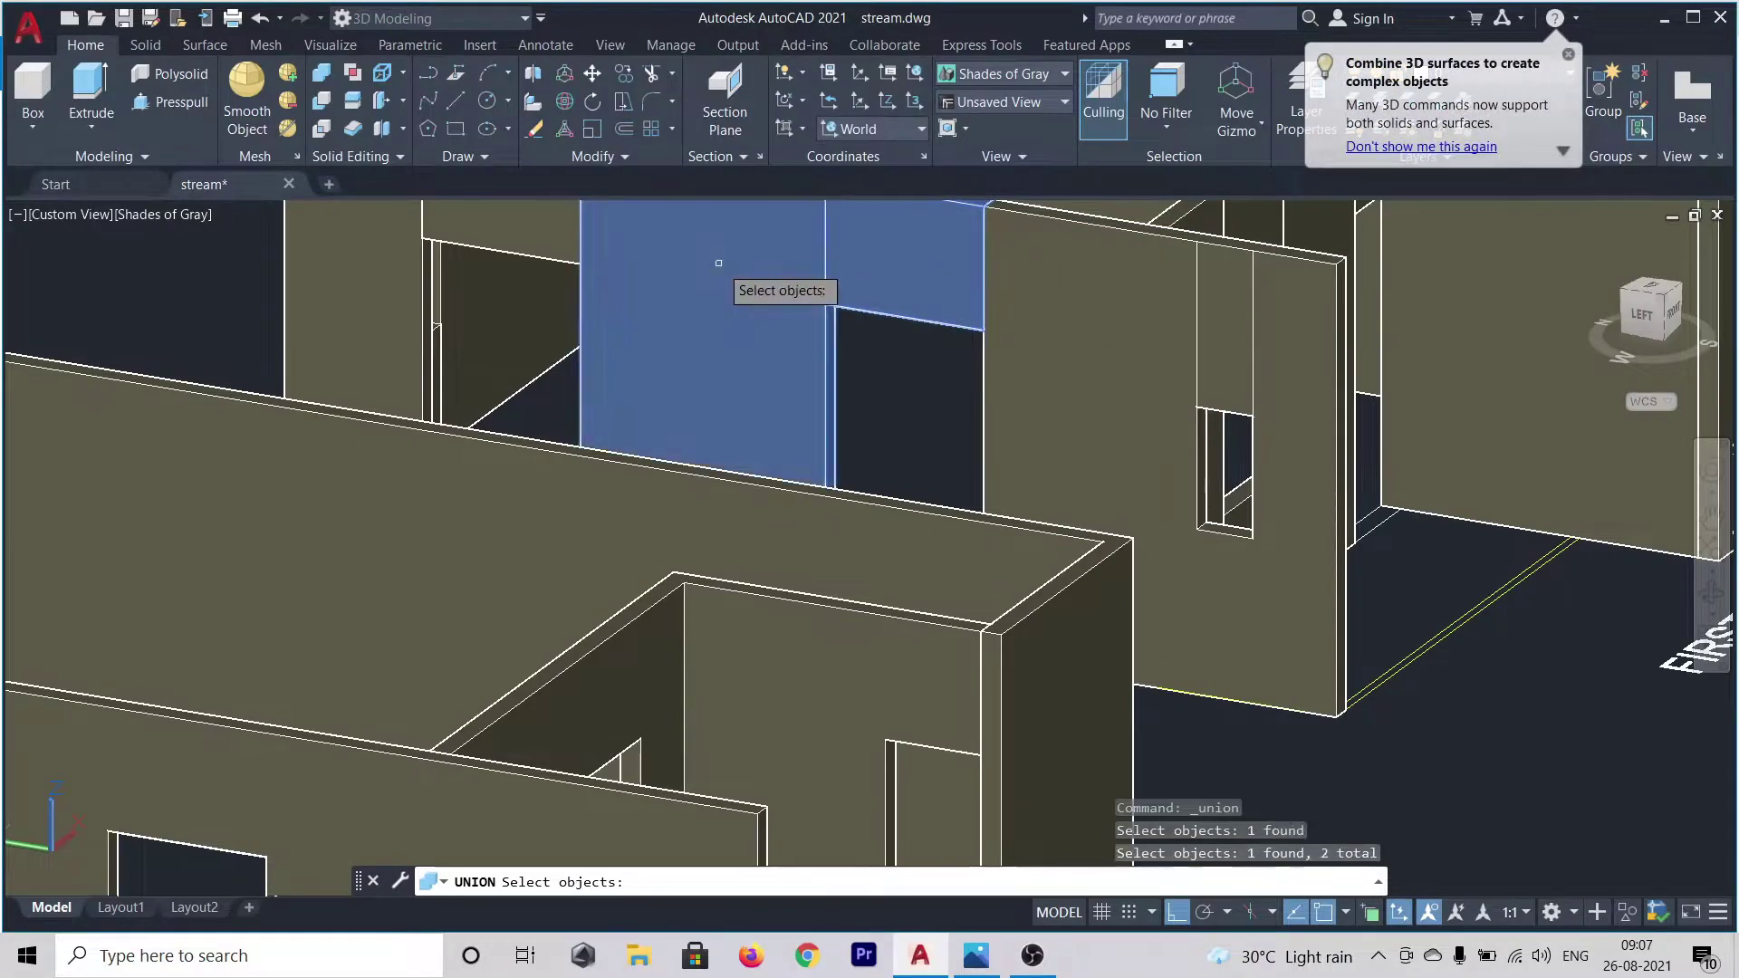
left_click(1085, 350)
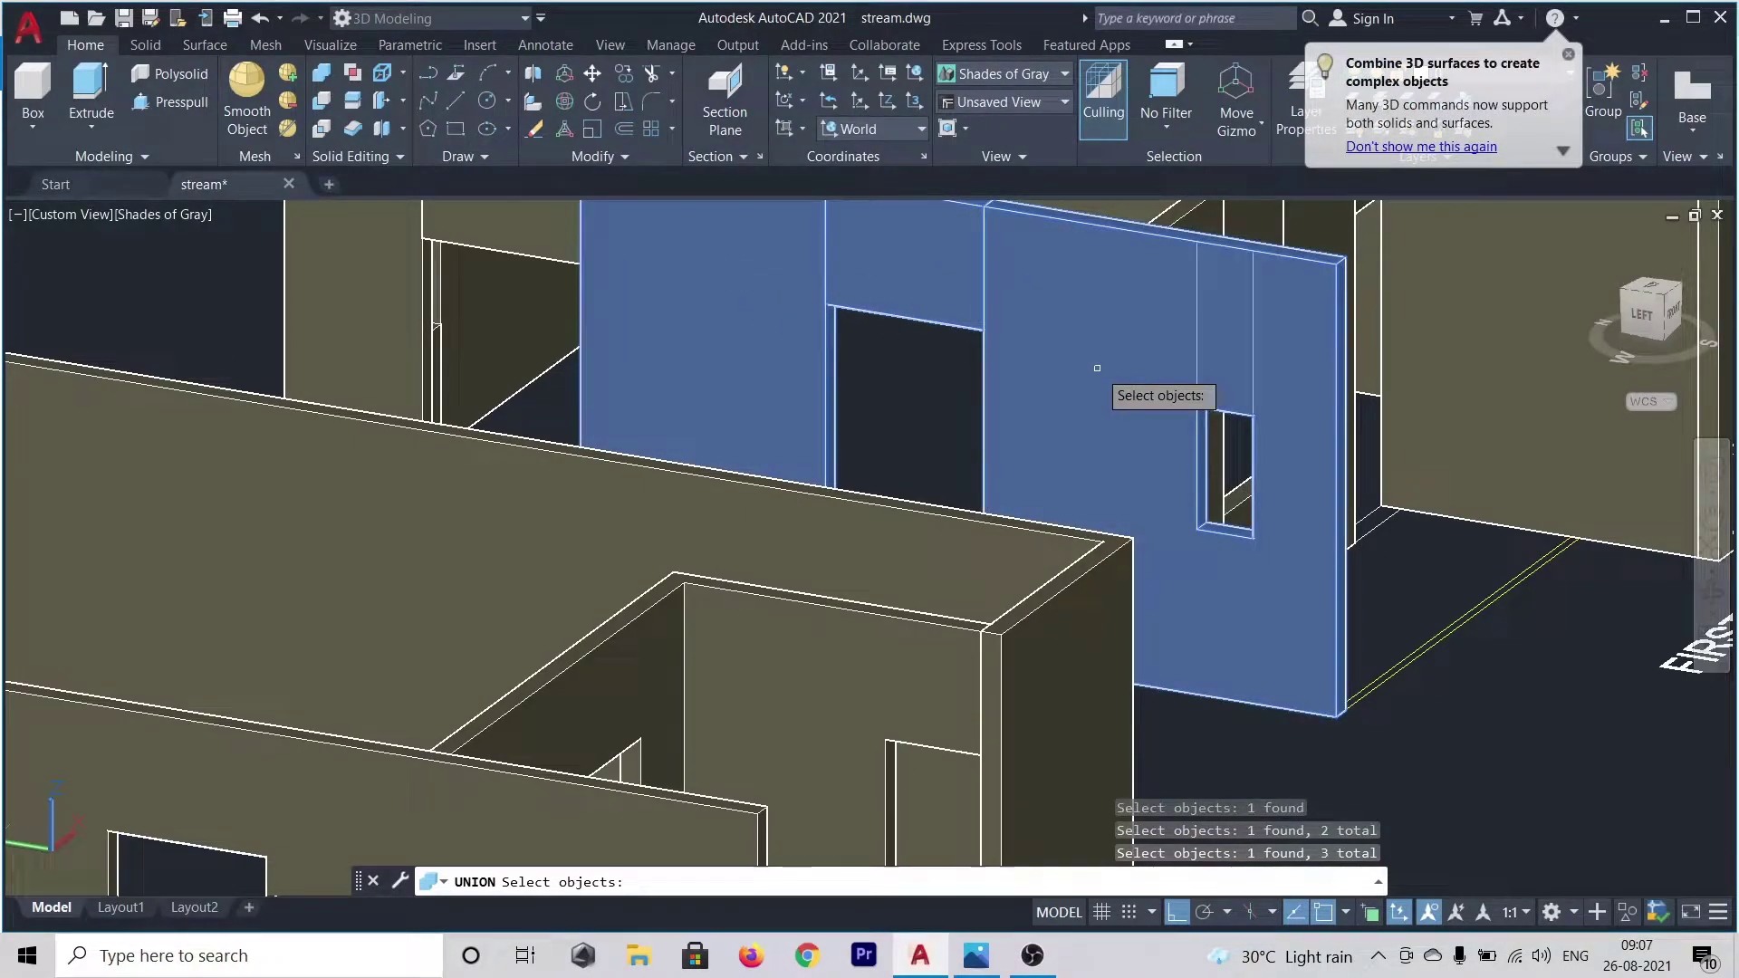
key("Return")
- Union the first floor side wall with its rear end segment, the piece above the rear window and the pieces below both side windows
scroll(1069, 390, "down", 2)
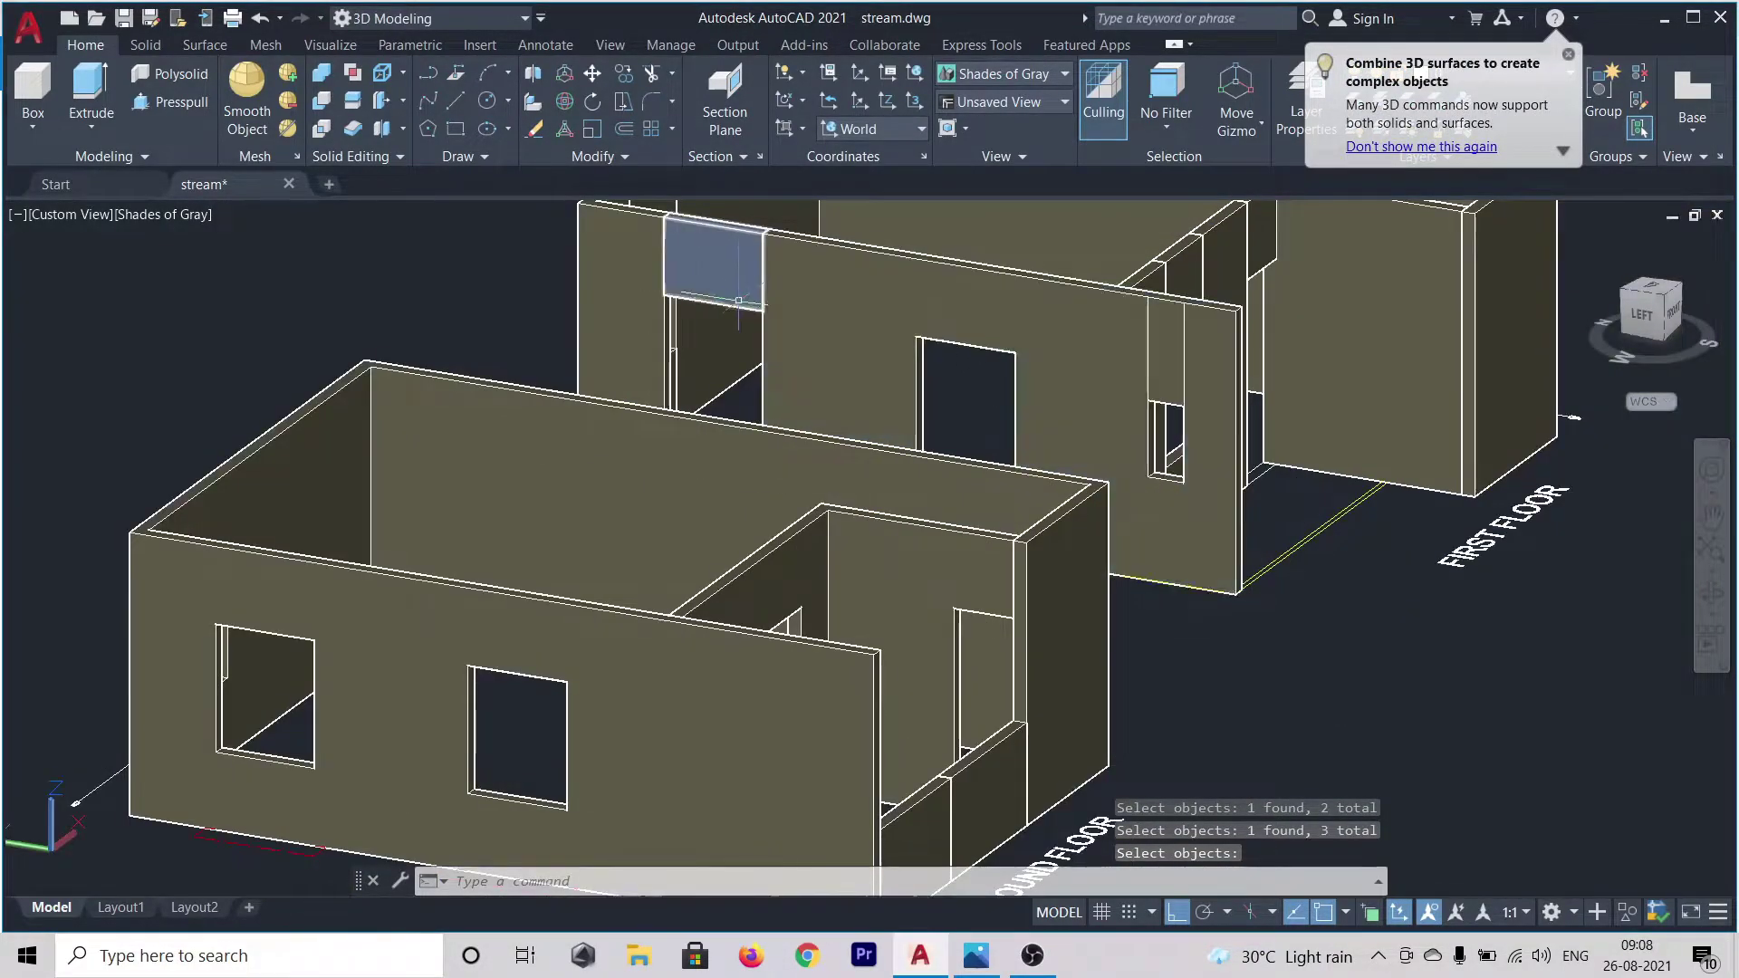
scroll(629, 295, "up", 2)
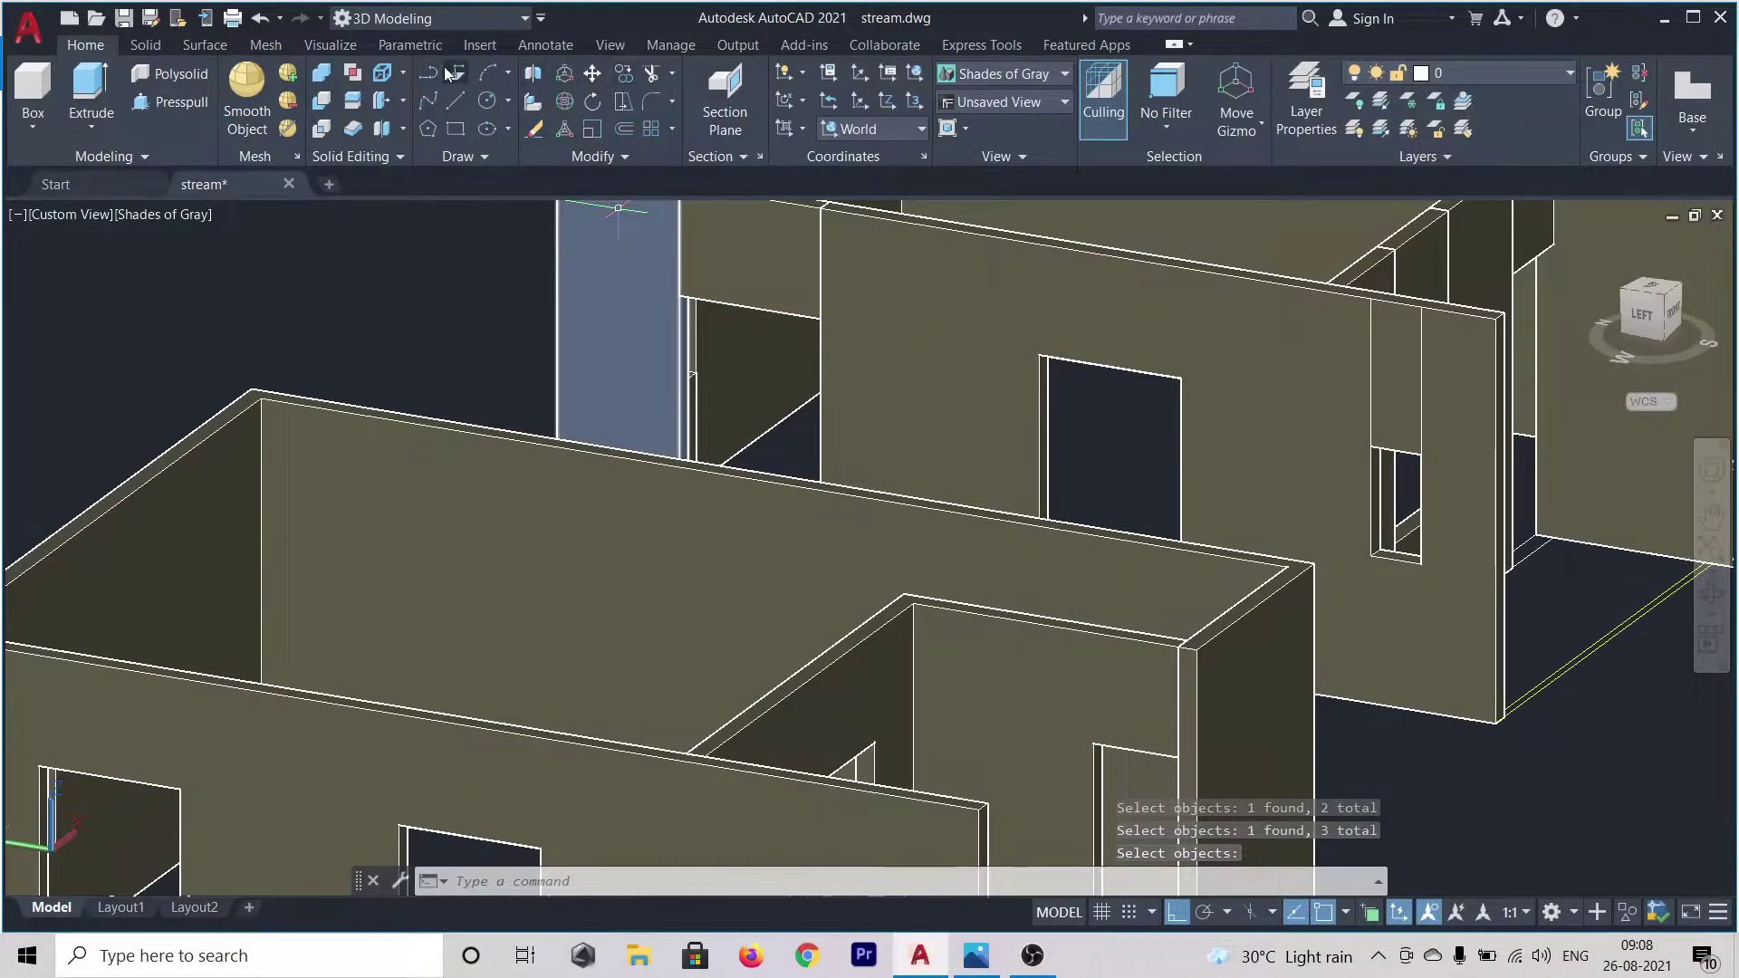
left_click(323, 76)
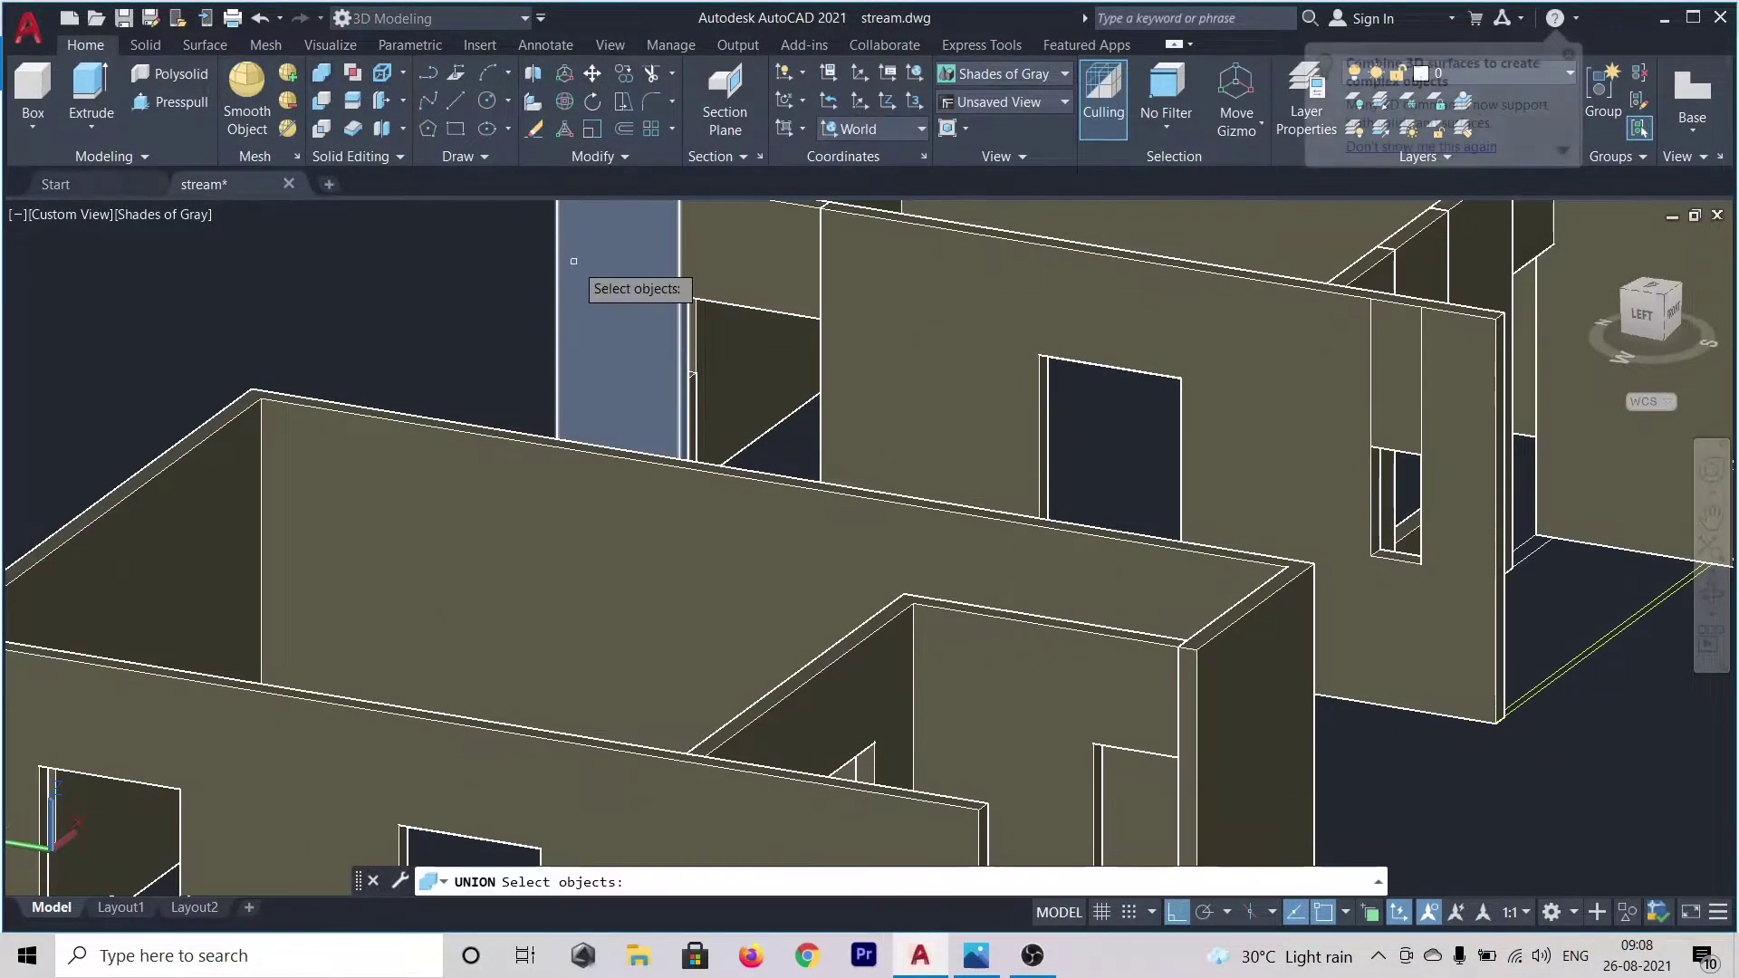
left_click(602, 272)
left_click(797, 267)
left_click(856, 283)
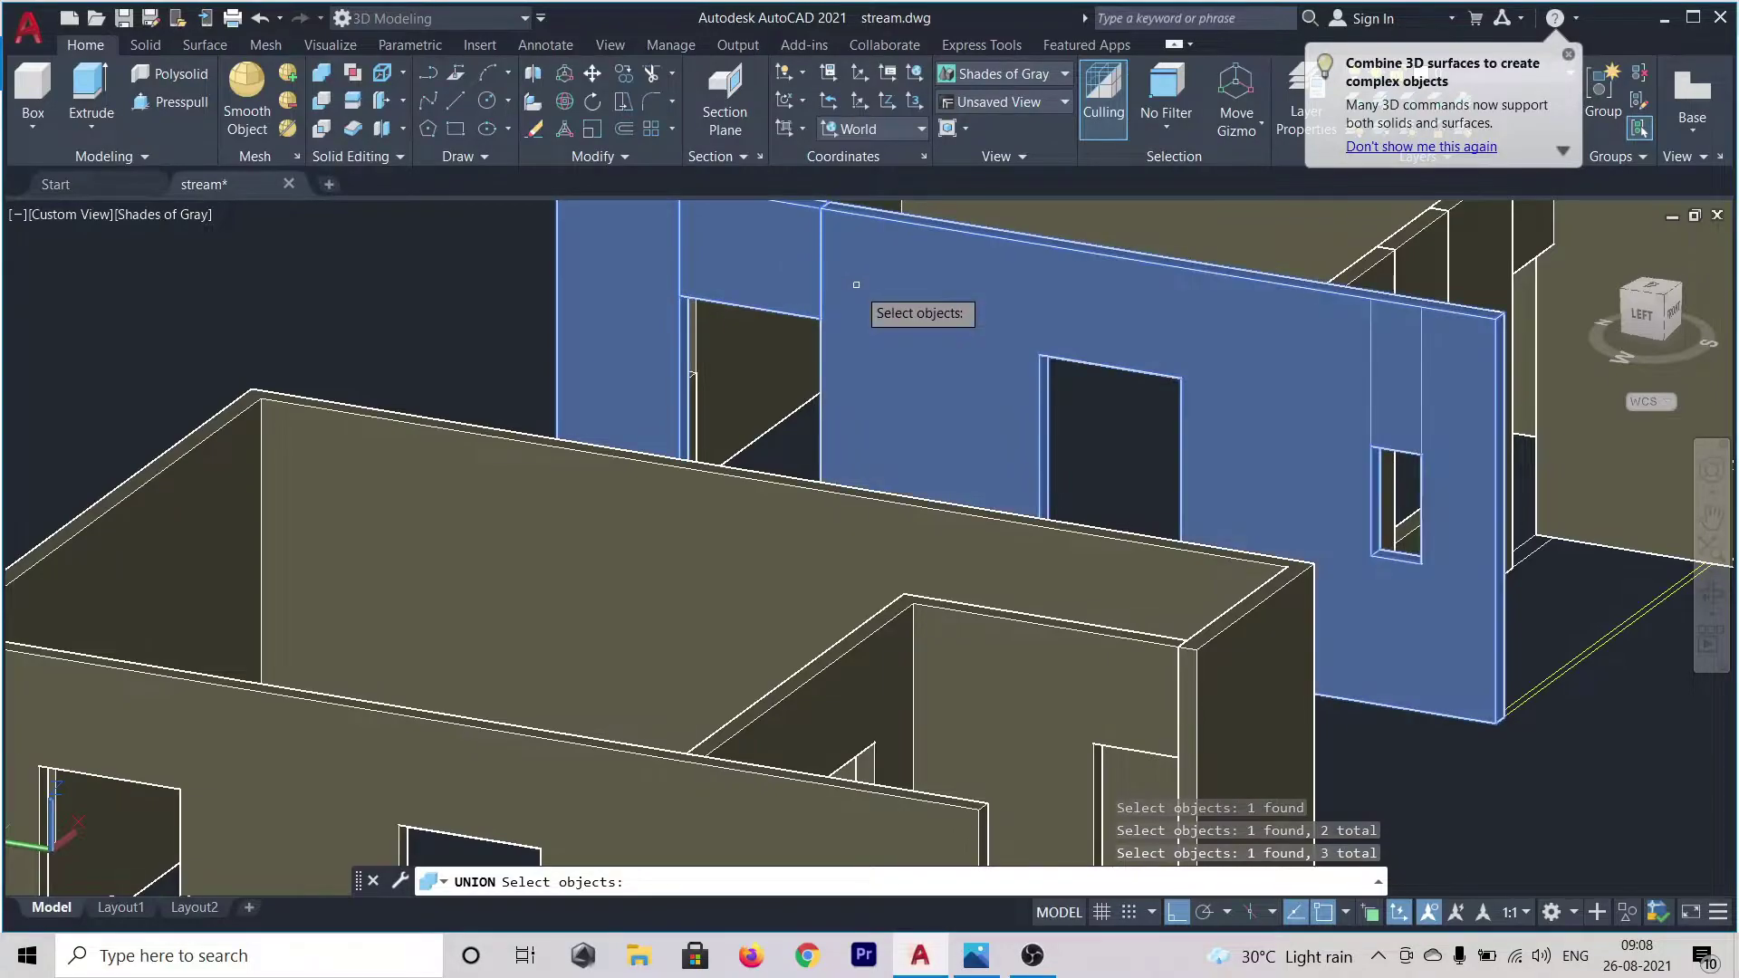
scroll(897, 286, "down", 5)
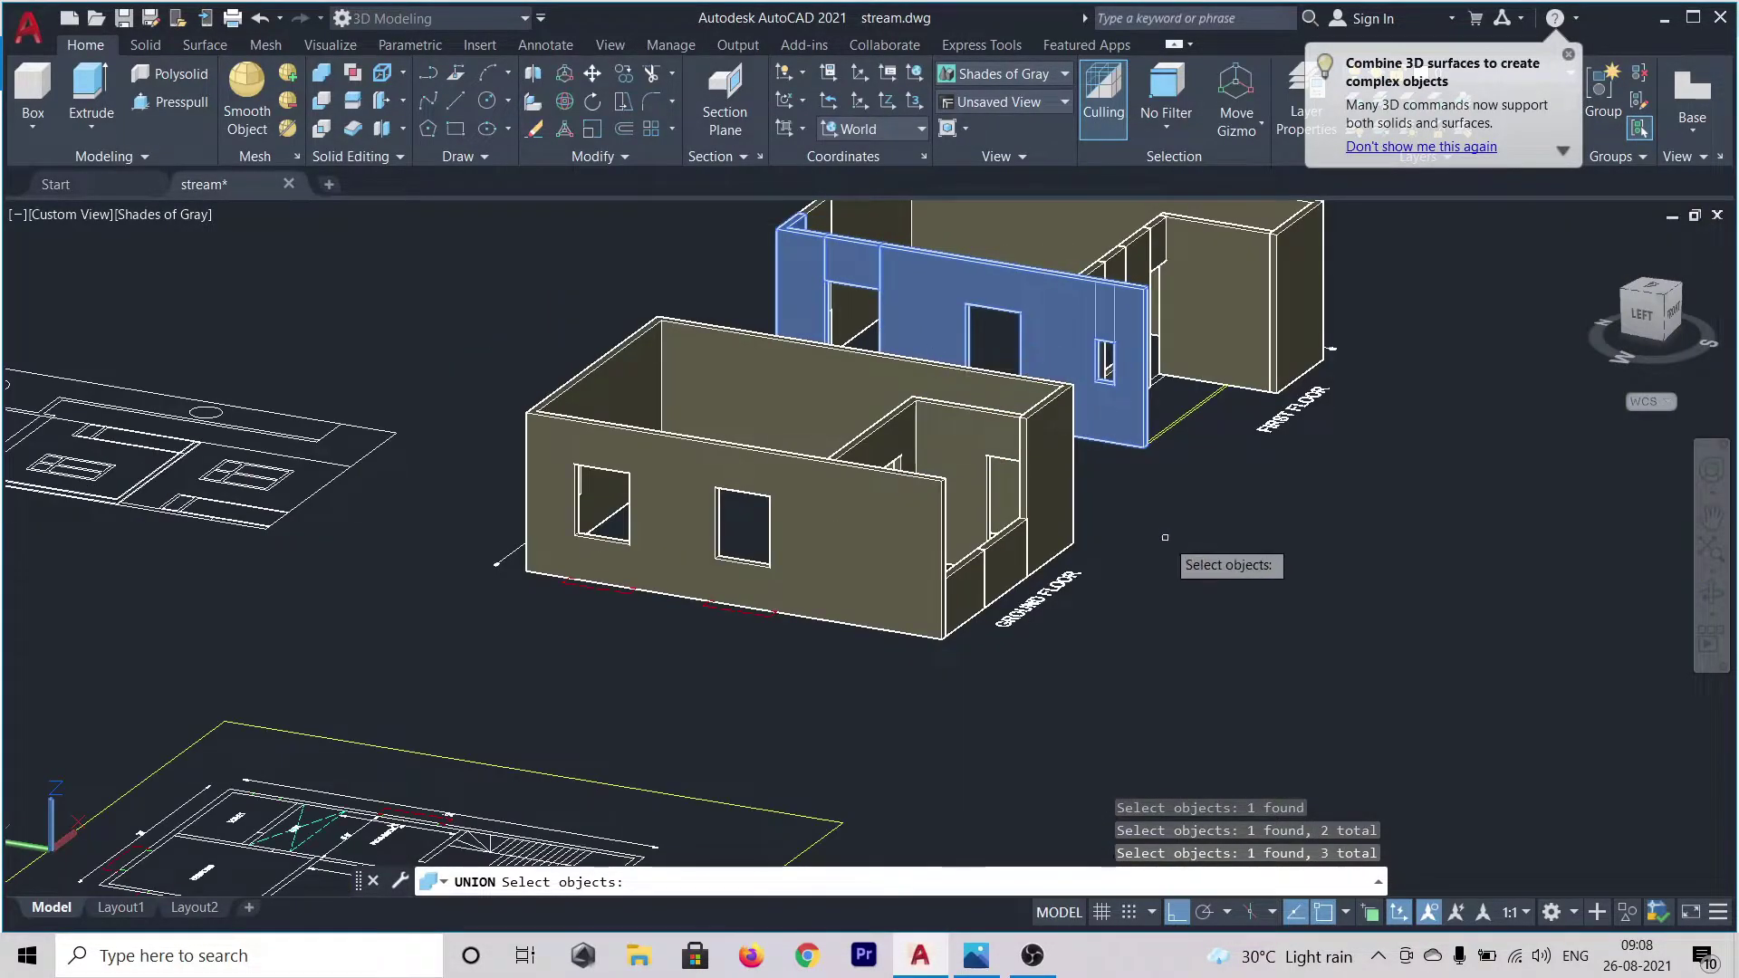
middle_click_drag(1164, 544, 1145, 598, "shift")
left_click(915, 230)
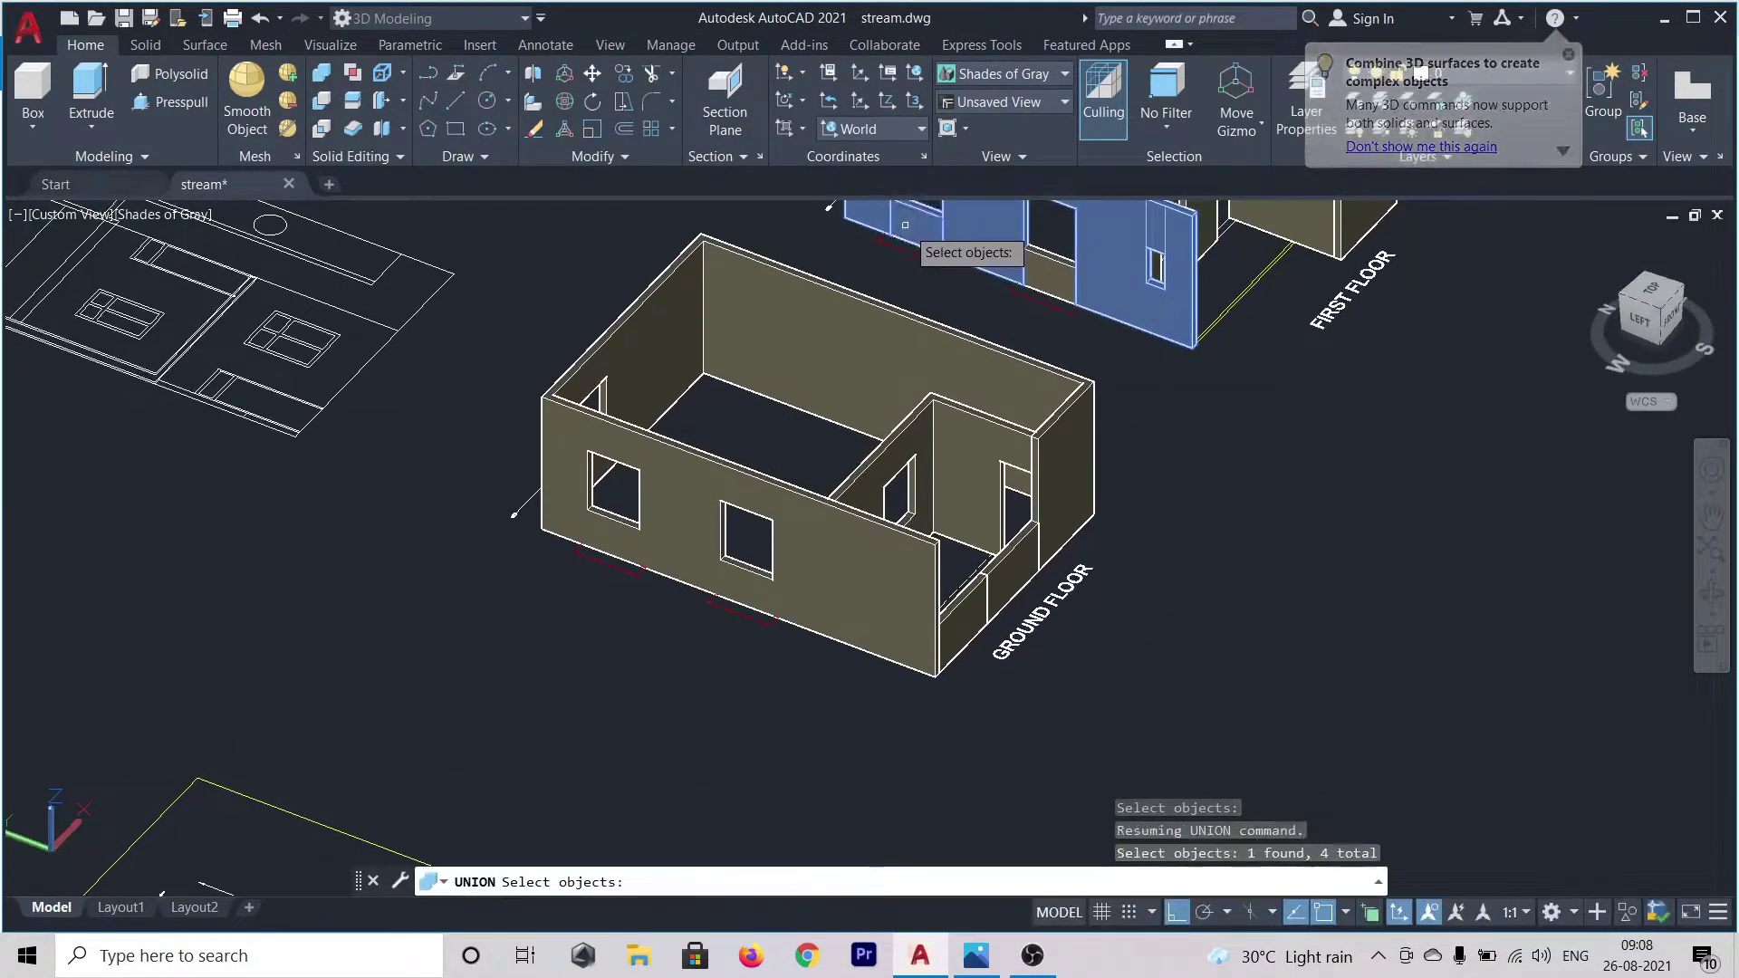
left_click(1050, 263)
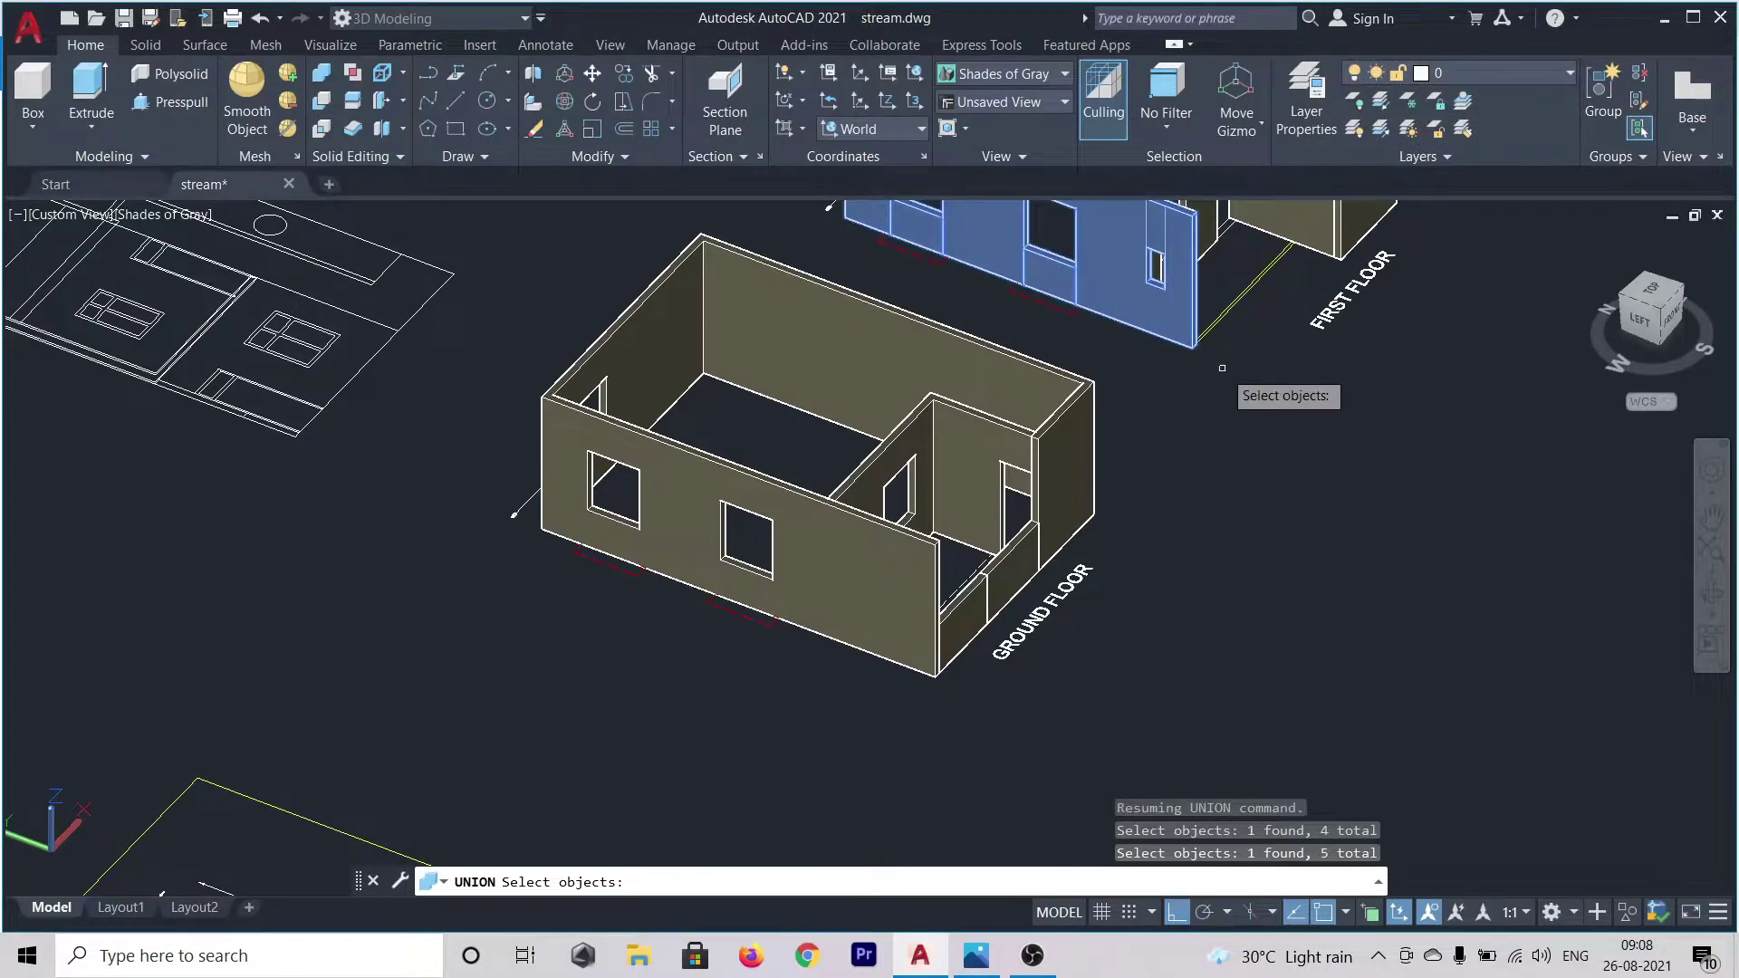
key("Return")
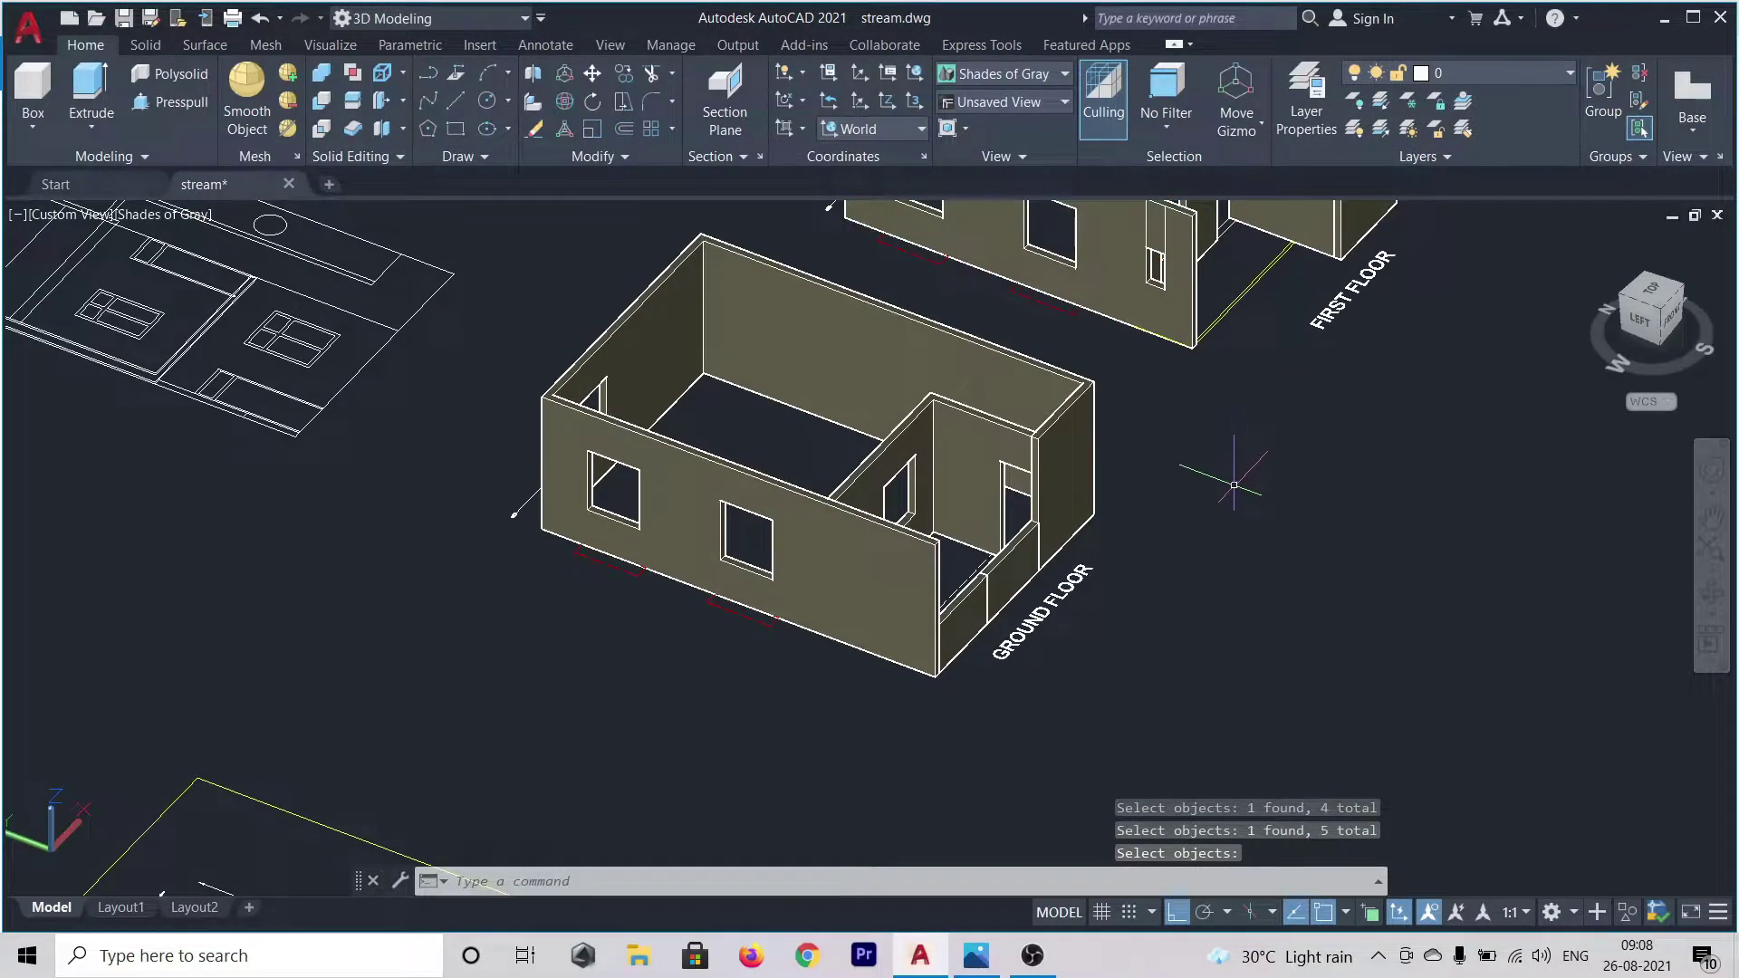
- Union the first floor's back wall and side wall with the segments above and below the back window
scroll(1235, 483, "down", 2)
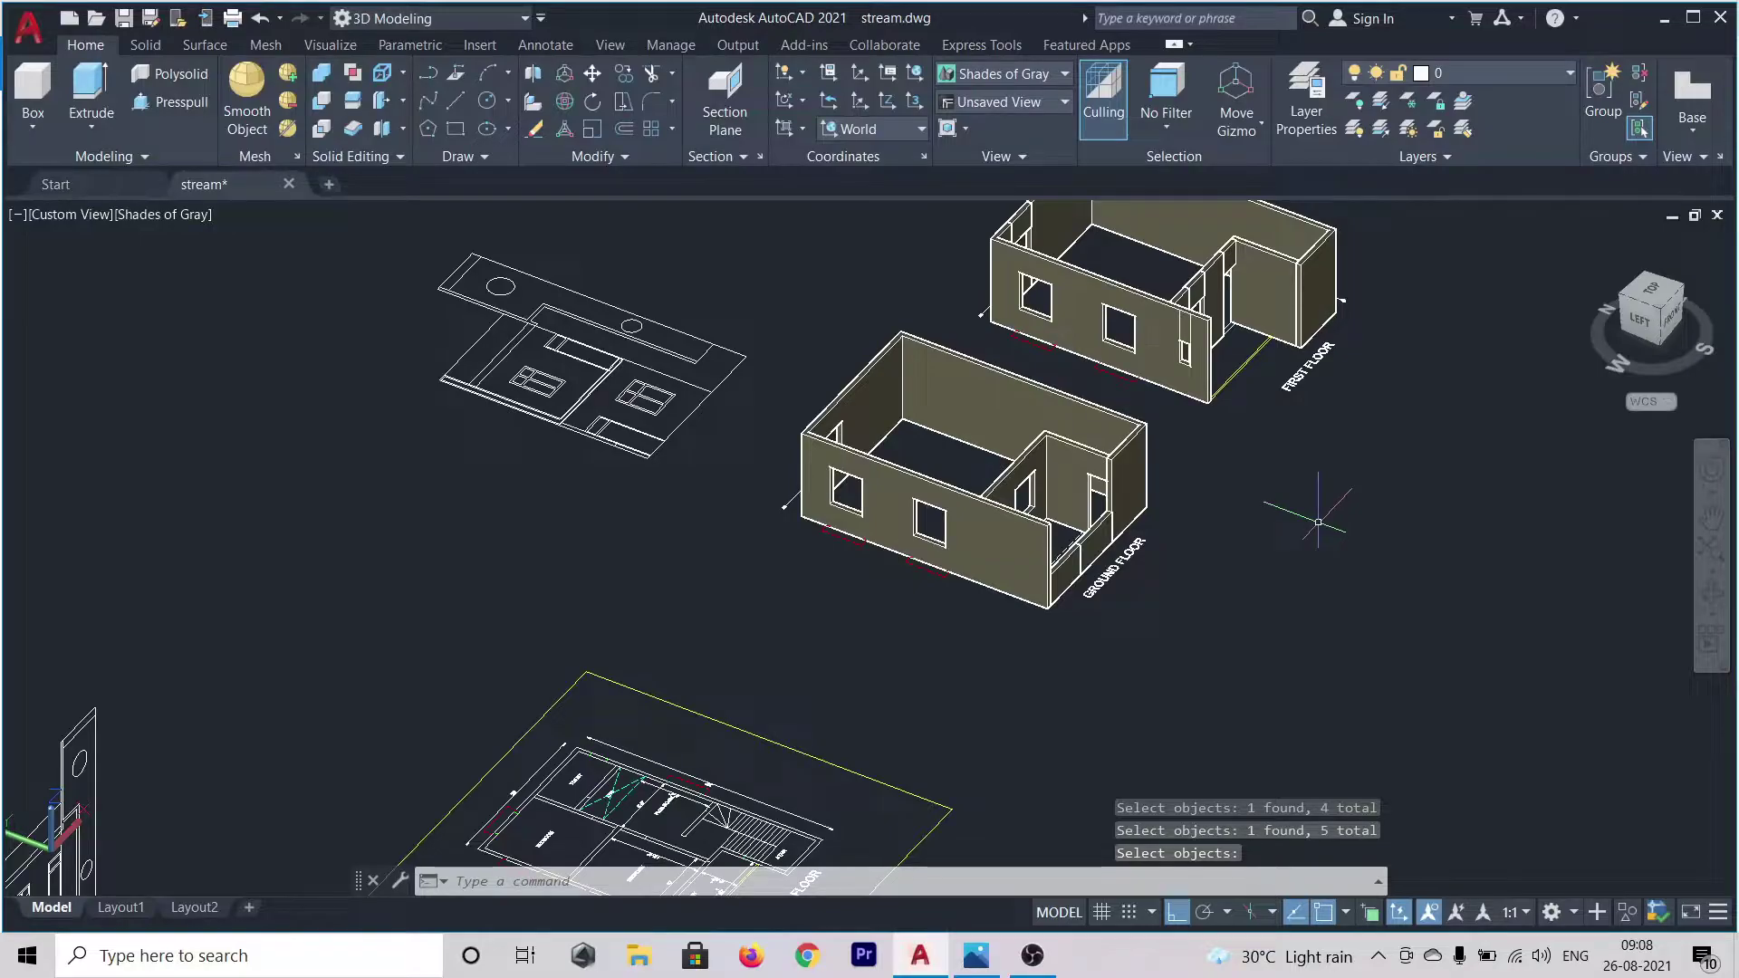
middle_click_drag(1318, 536, 1205, 436, "shift")
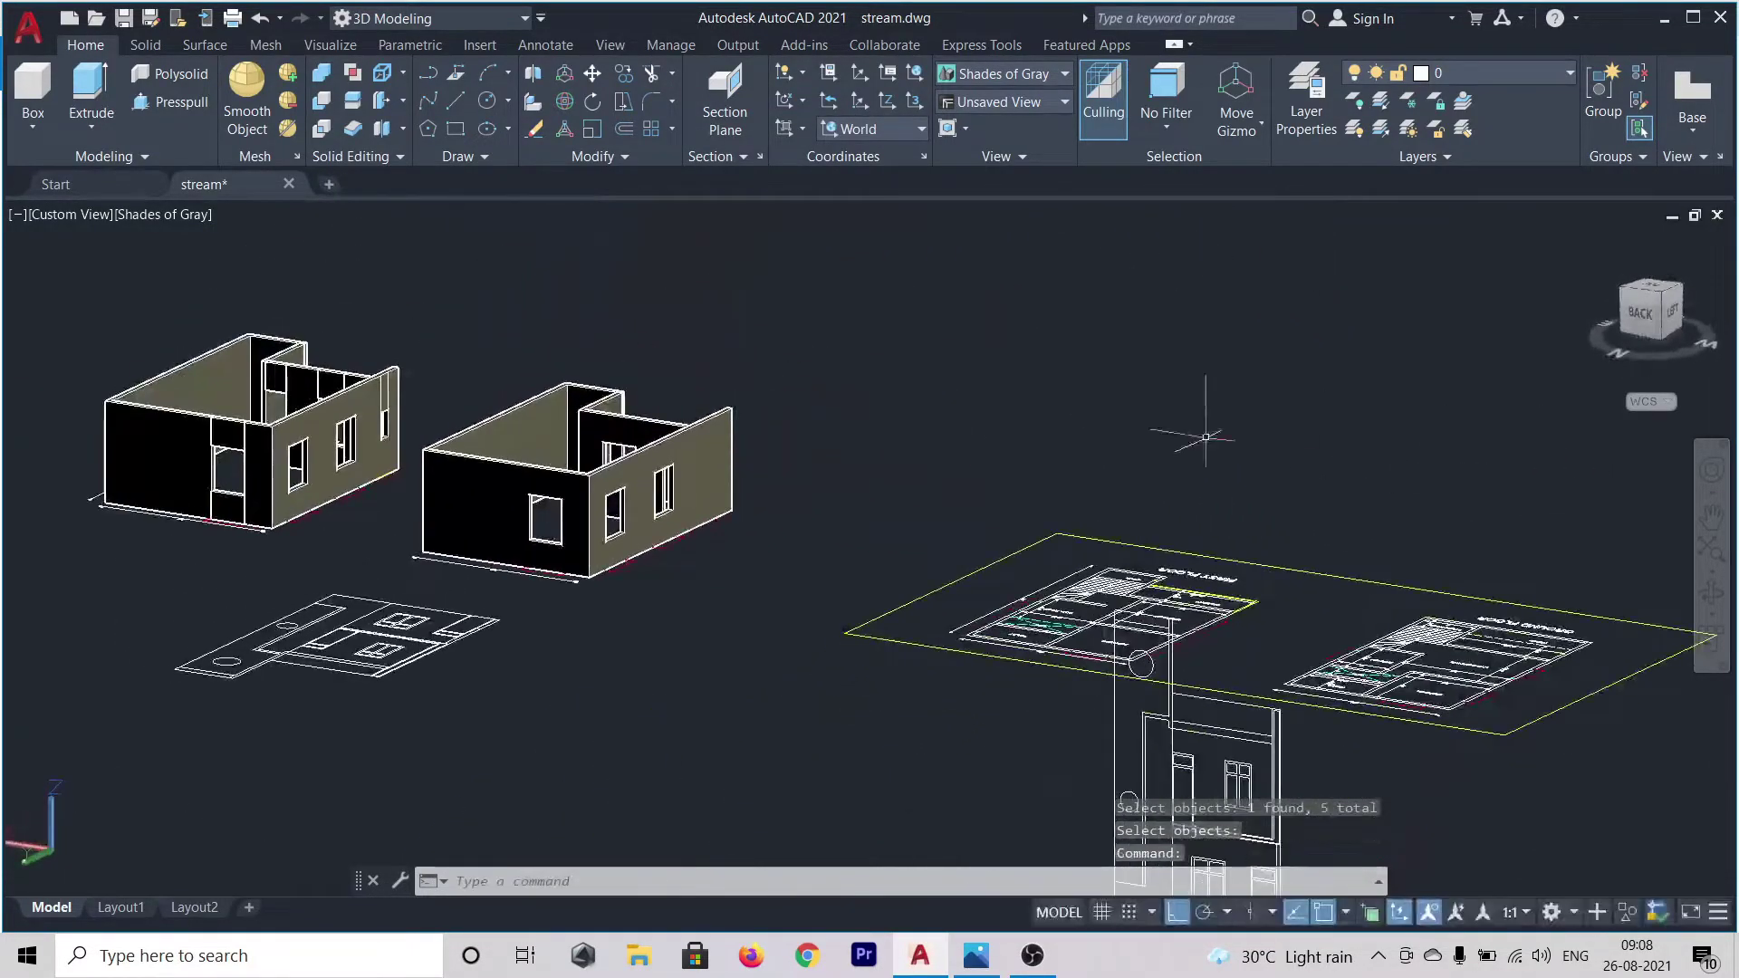
left_click(318, 73)
left_click(163, 443)
left_click(234, 435)
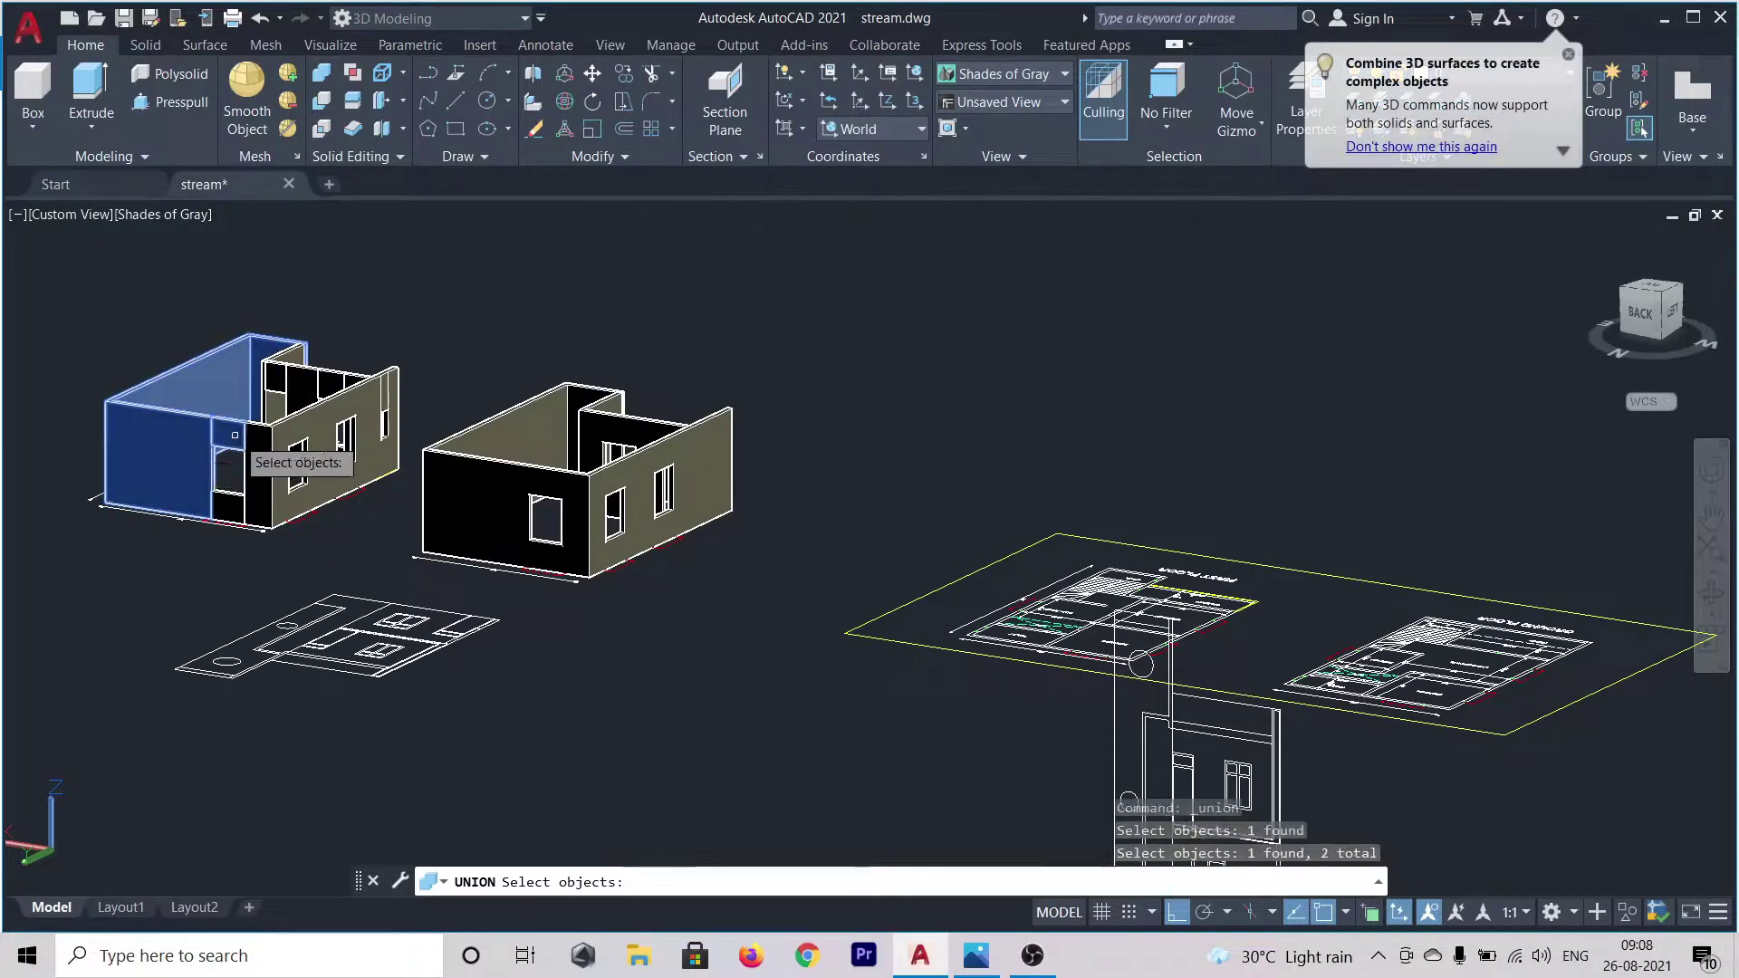
left_click(261, 462)
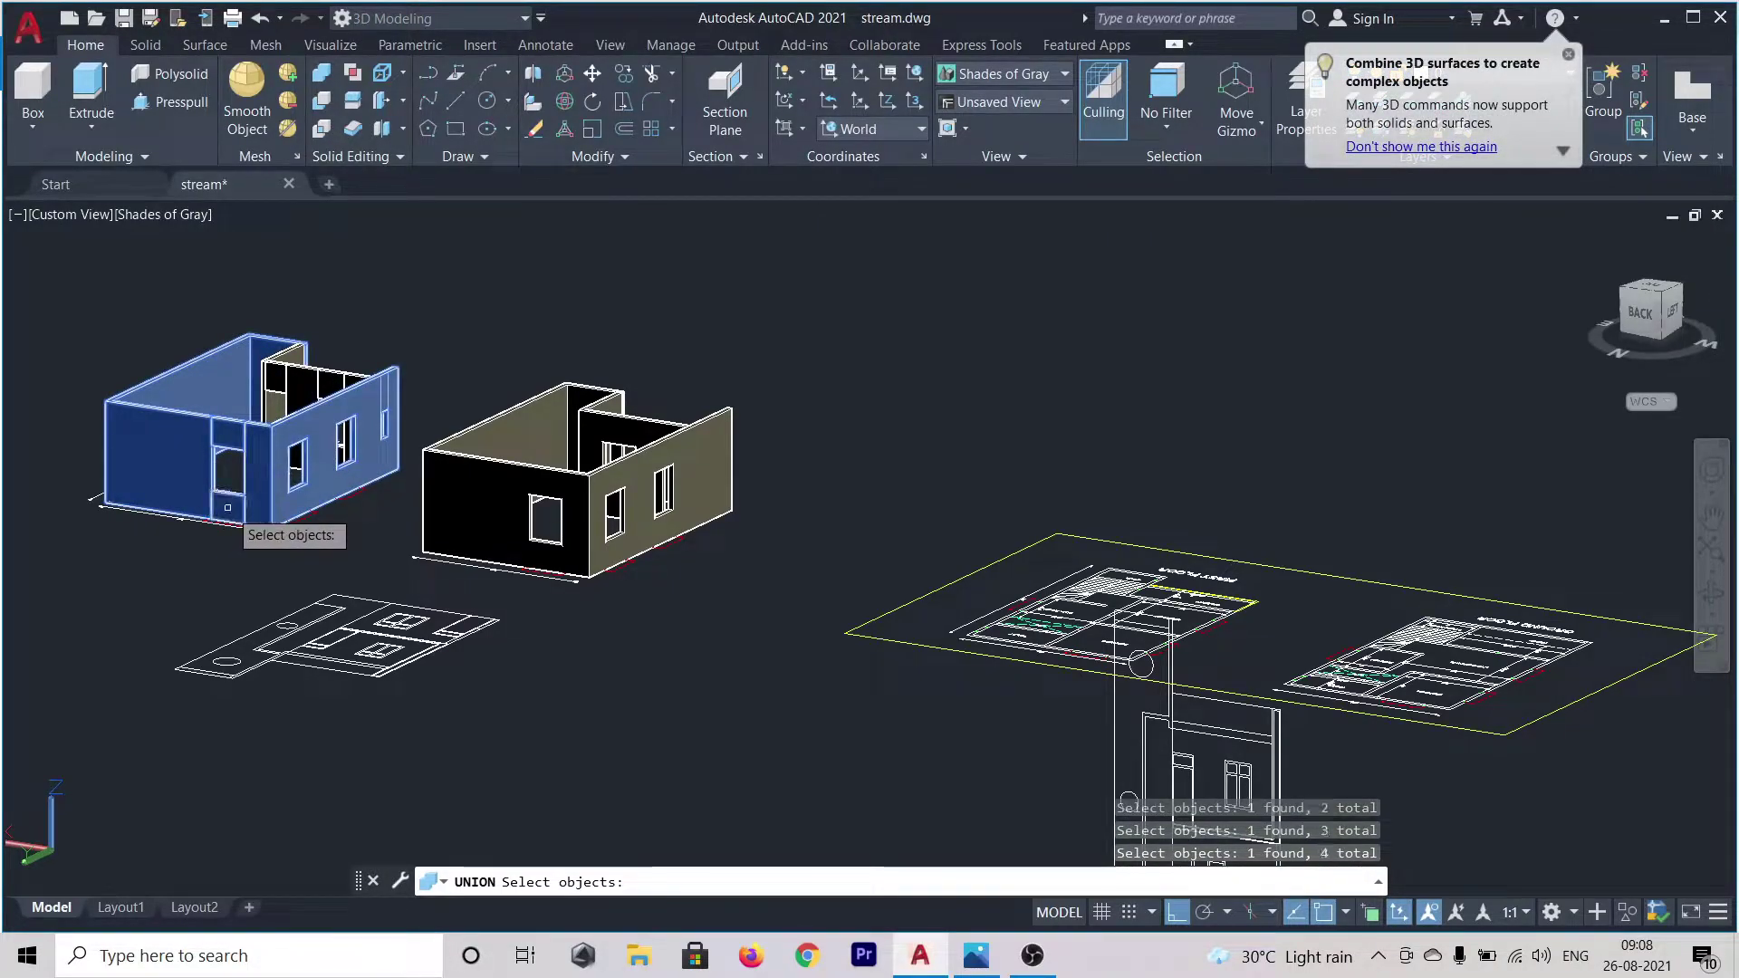
key("Return")
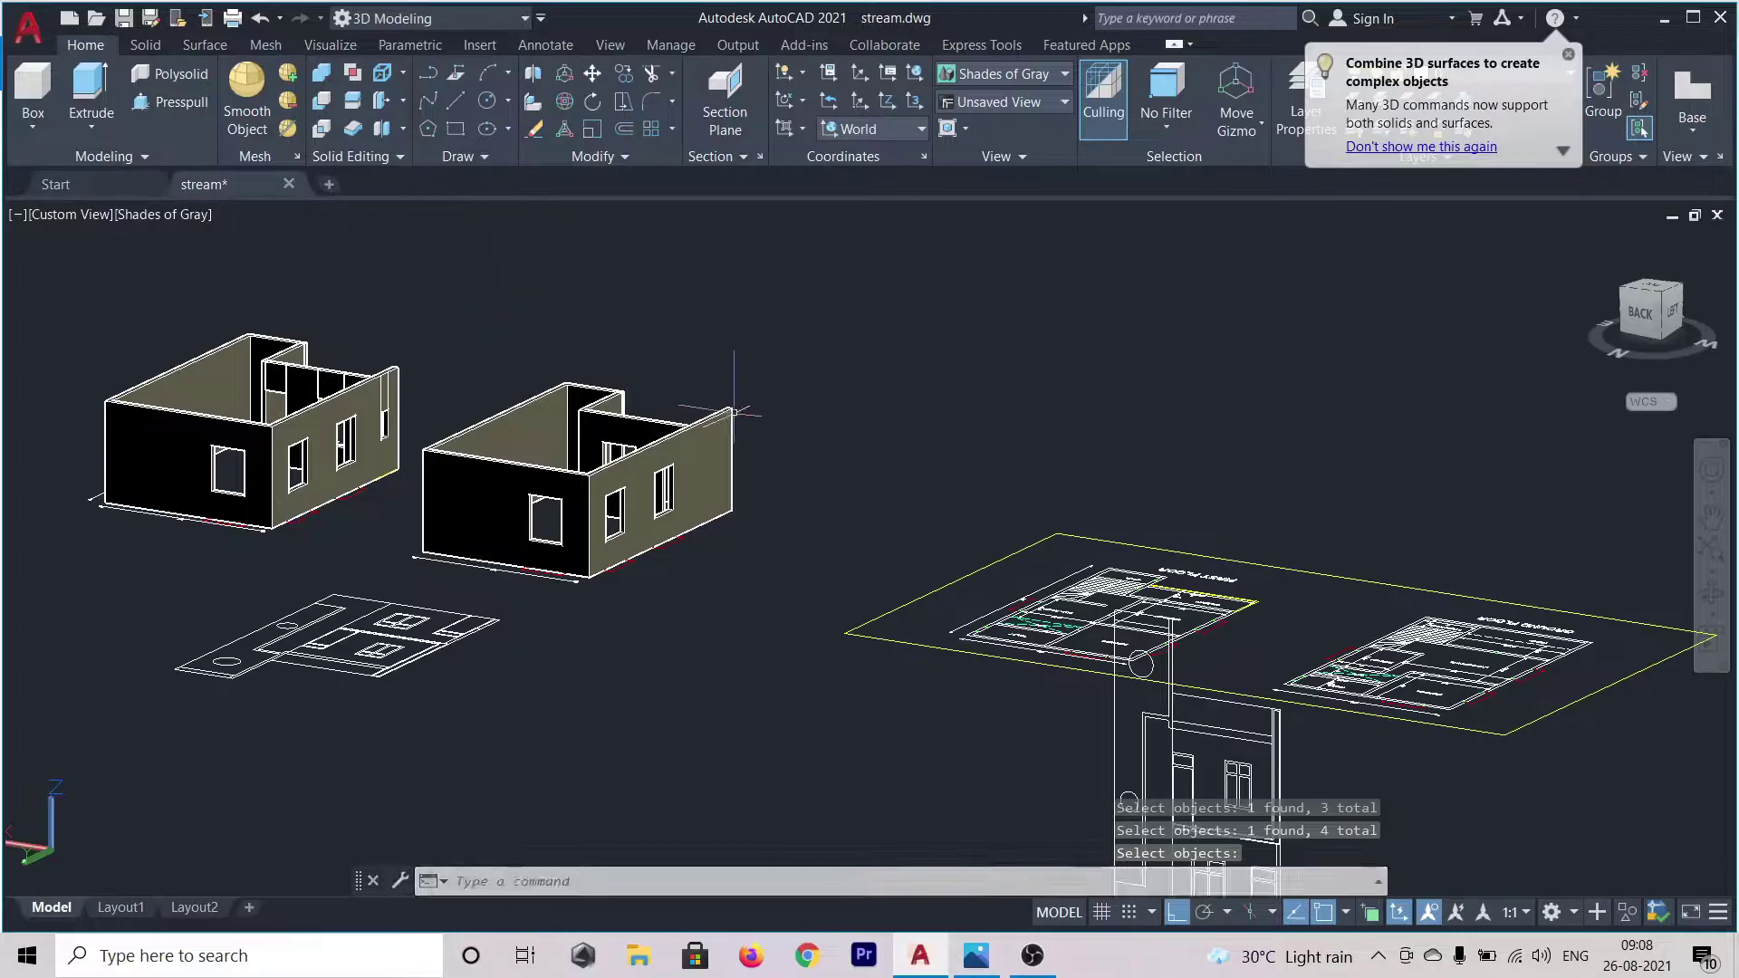
- Union the first floor's six inner wall segments, including those above the door and above and below the window, into one solid
middle_click_drag(796, 415, 350, 512, "shift")
scroll(590, 444, "down", 4)
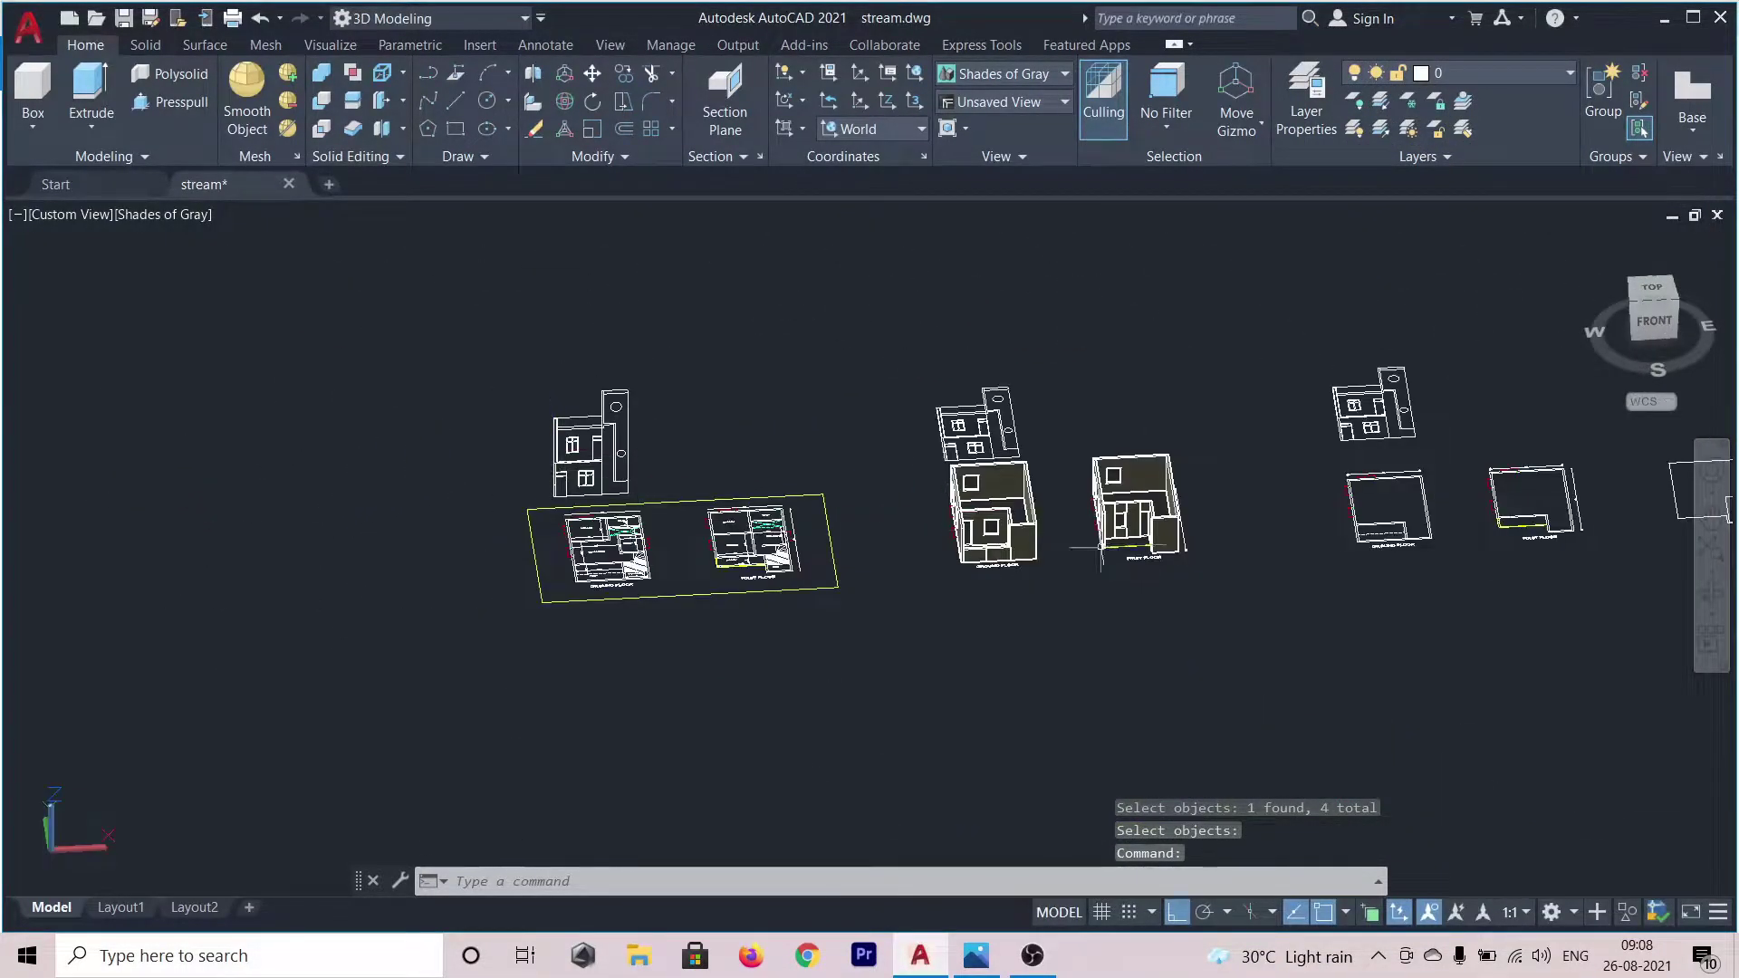
scroll(1101, 547, "up", 6)
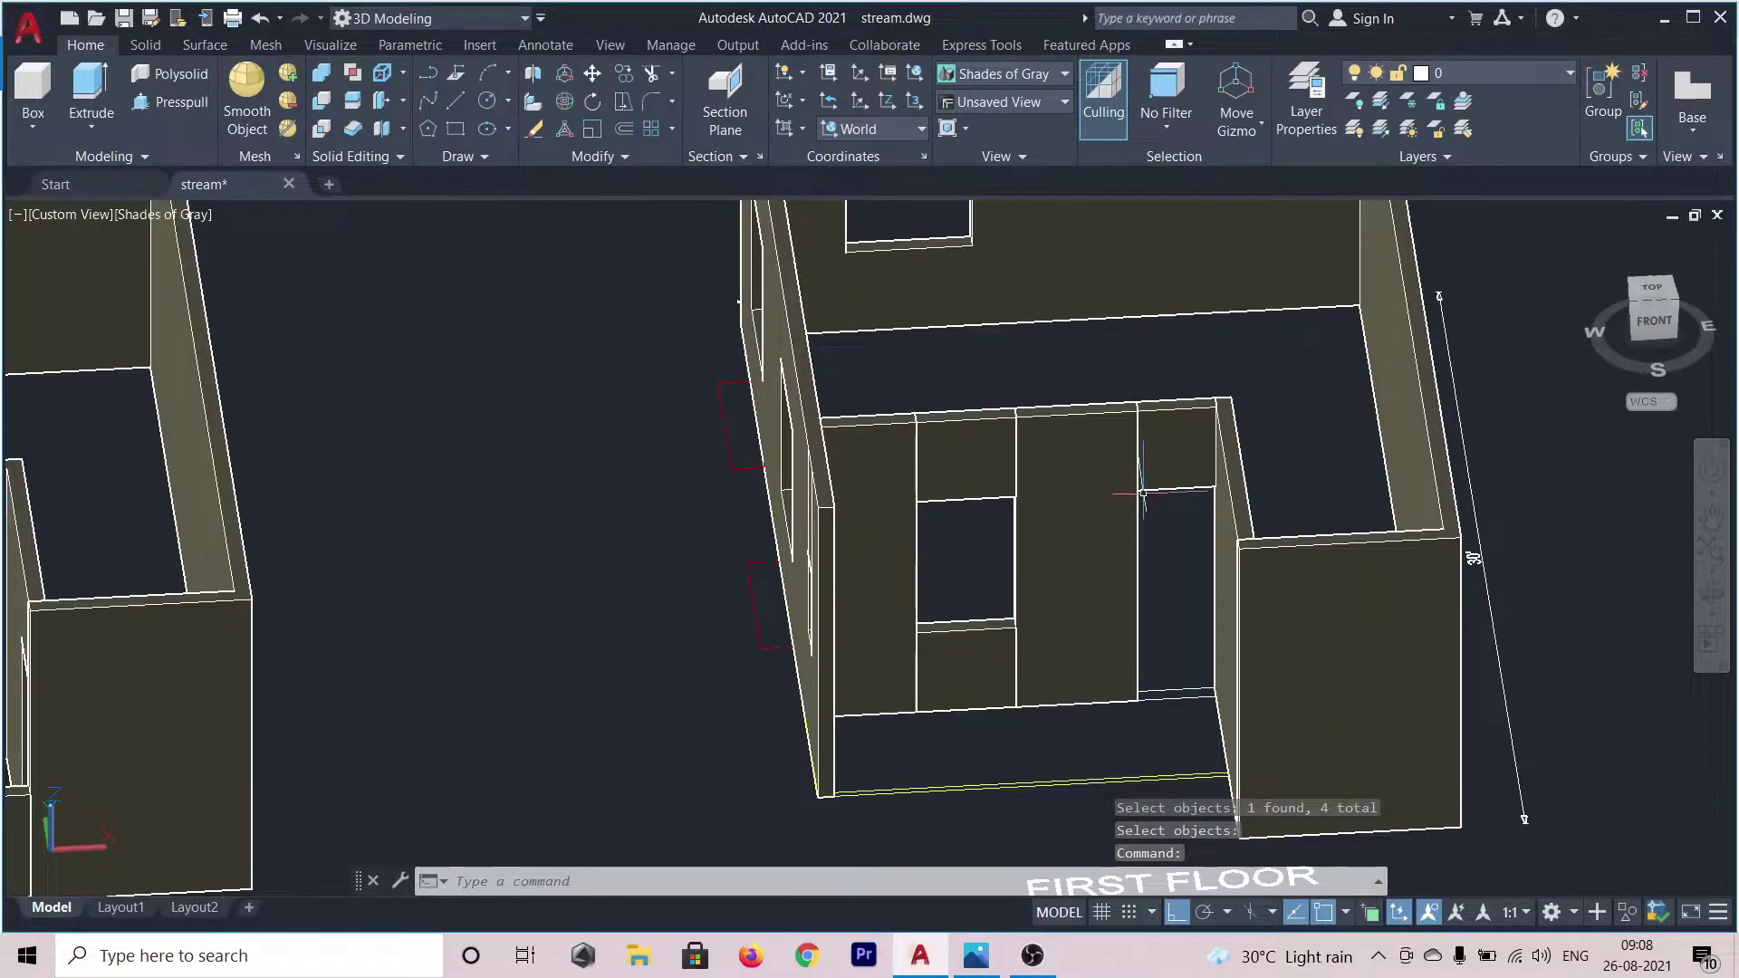
left_click(322, 73)
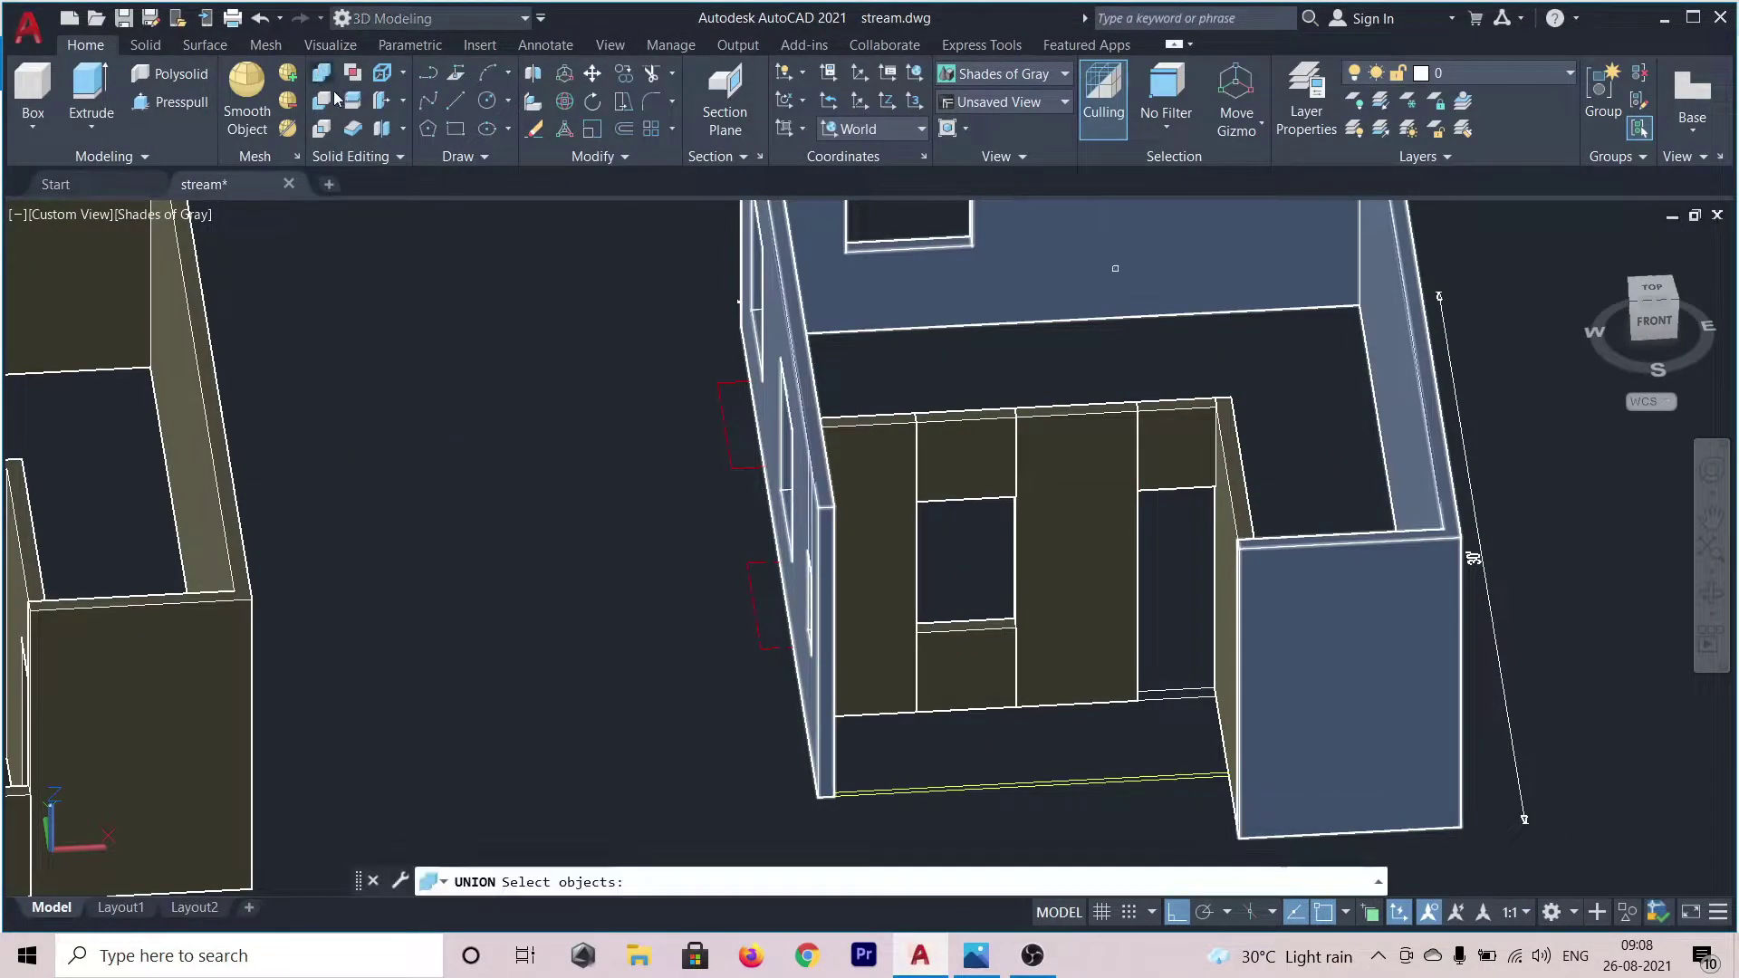
left_click(1199, 469)
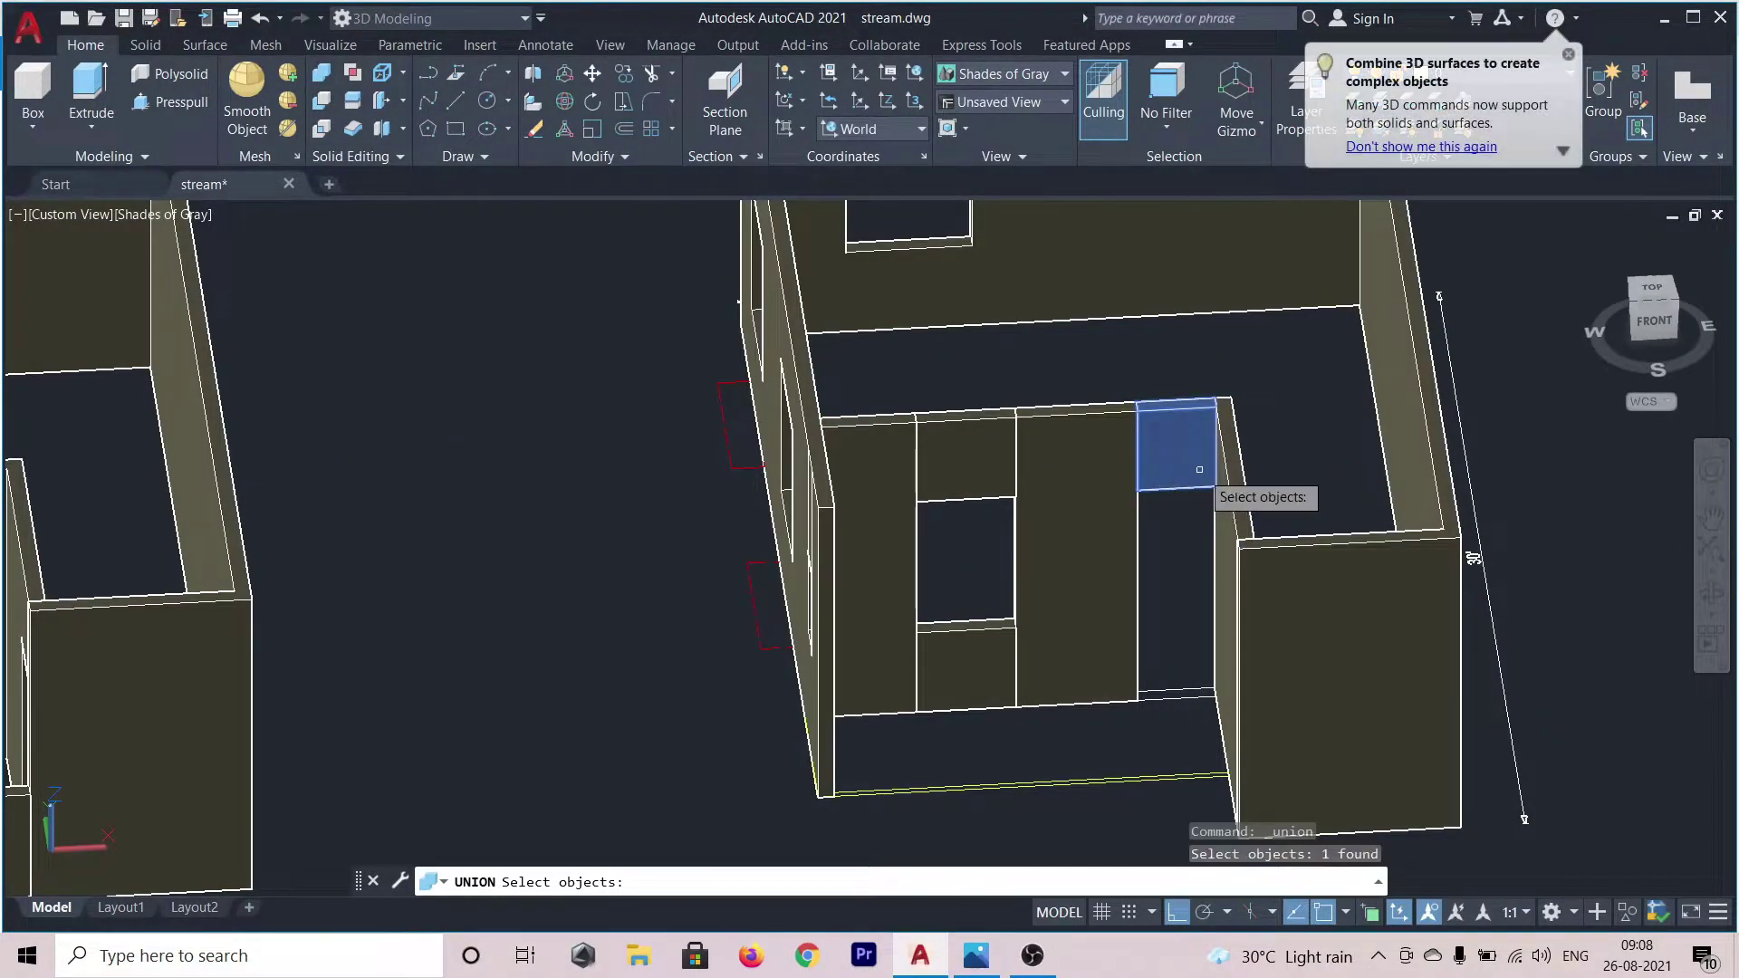
left_click(1222, 516)
left_click(933, 443)
left_click(872, 478)
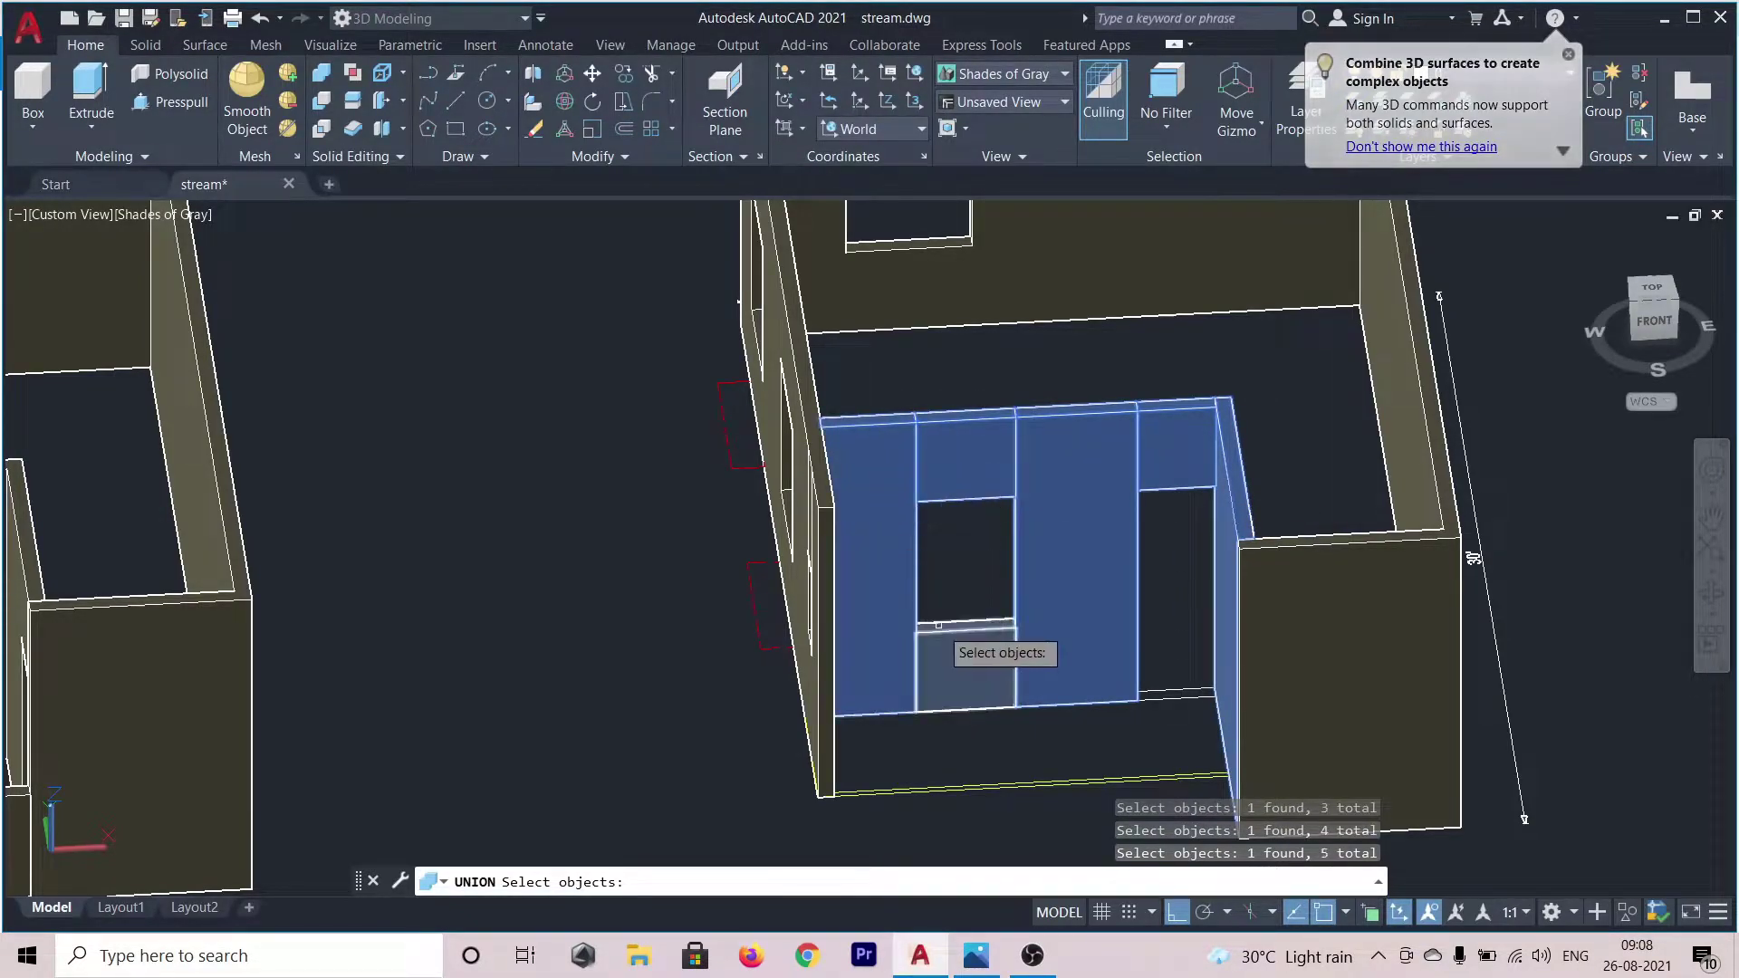
left_click(956, 665)
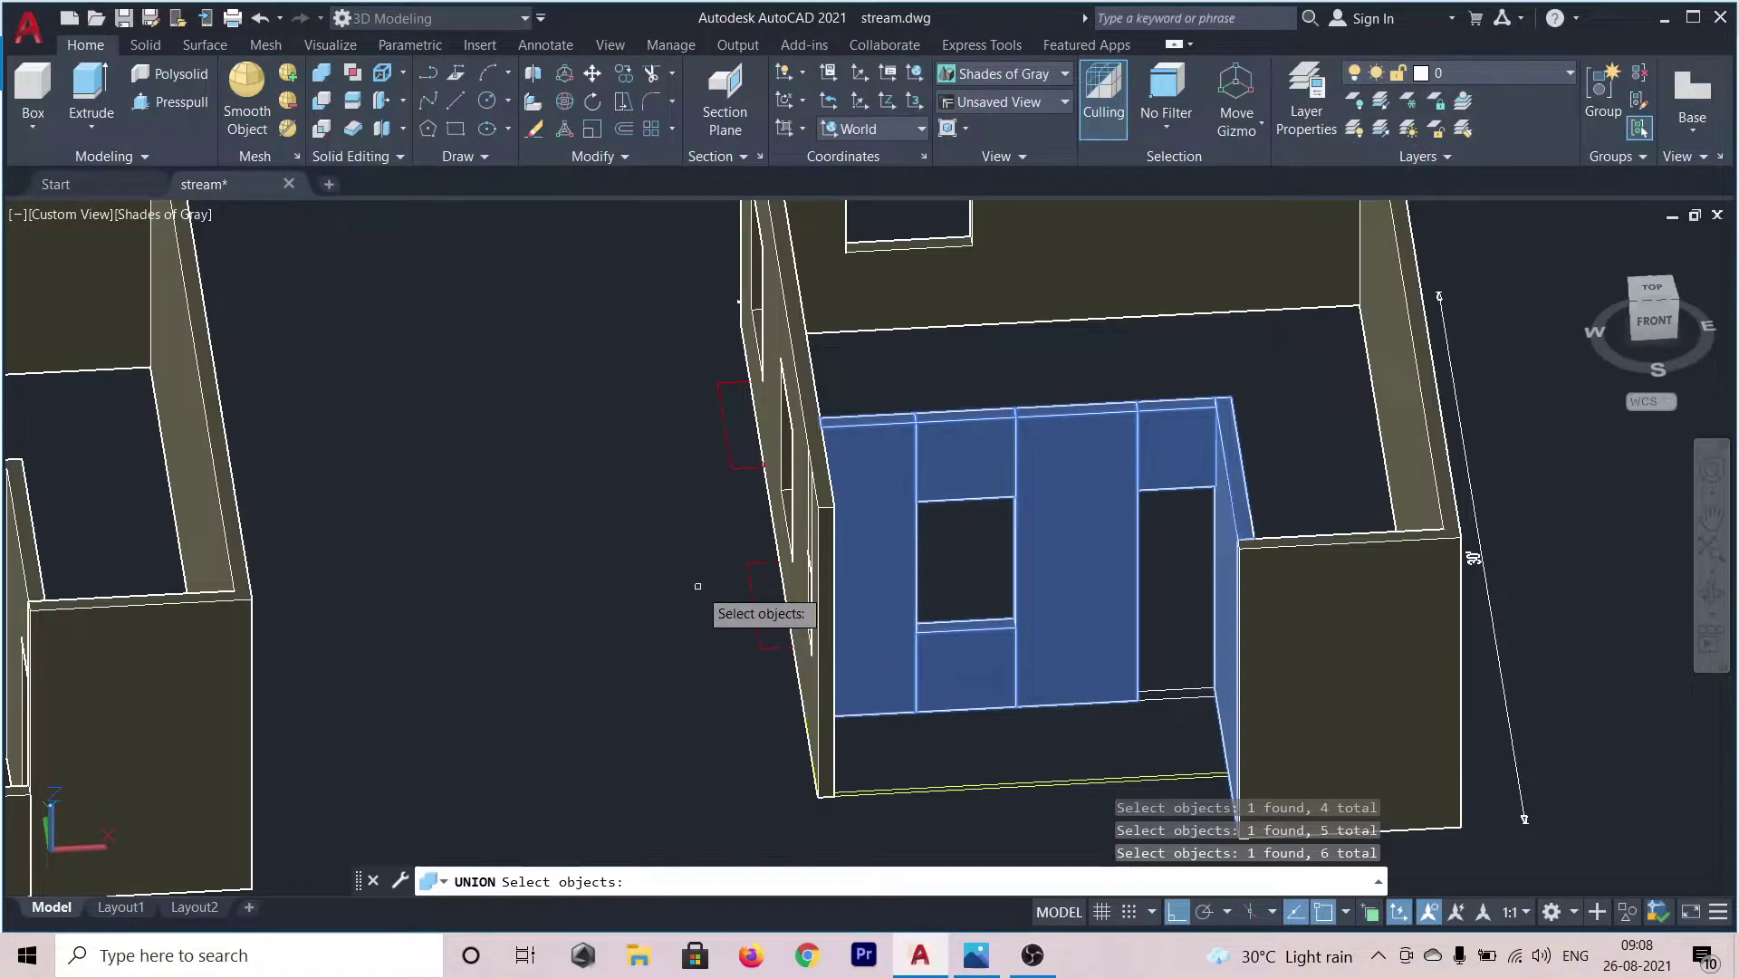
key("Return")
scroll(607, 462, "down", 4)
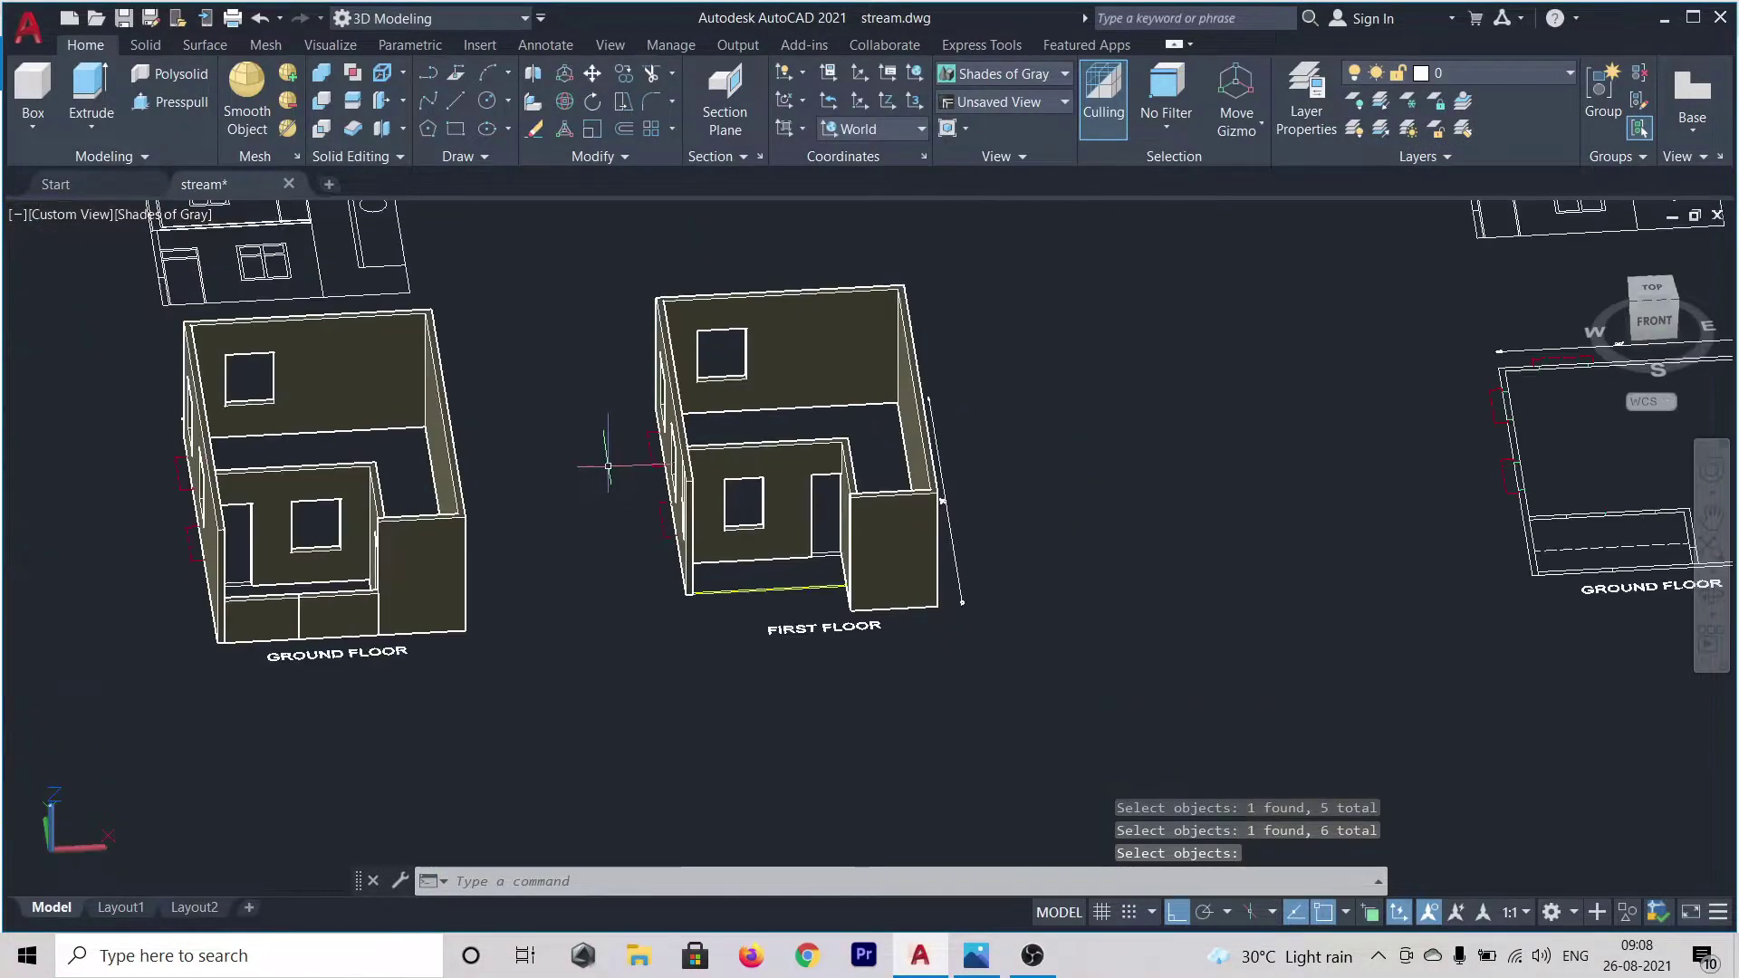
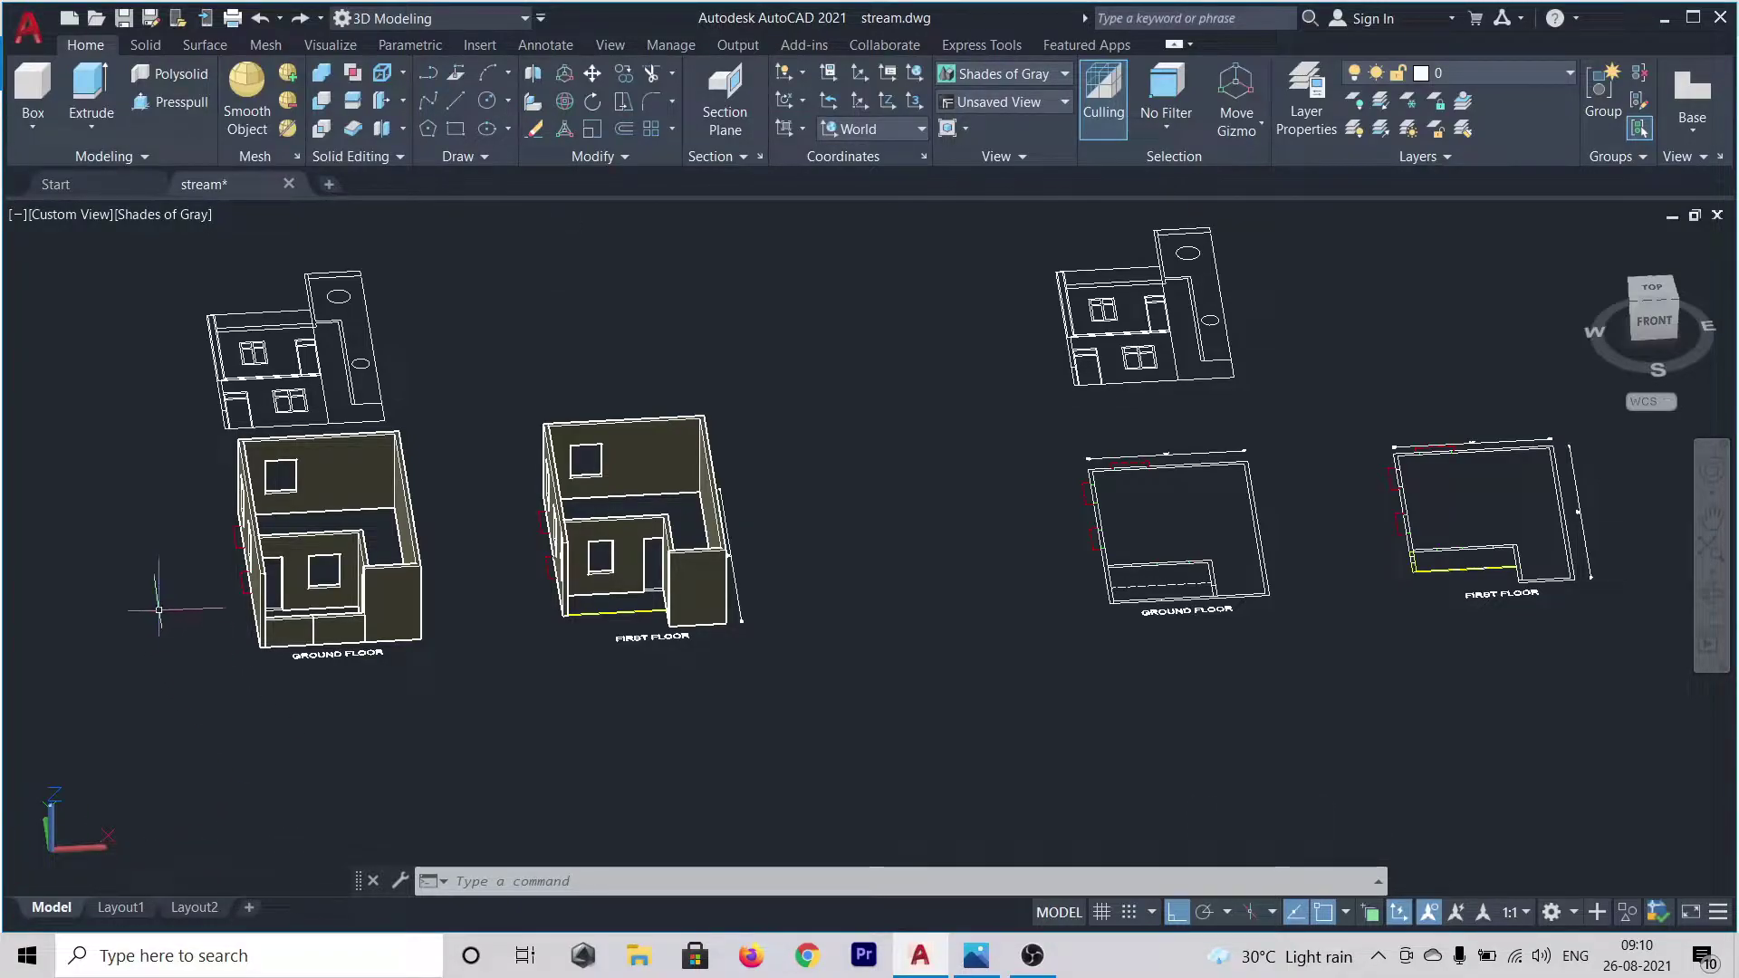
- Presspull the red outline below the ground floor side window nearer the front up by 5"
scroll(153, 603, "up", 5)
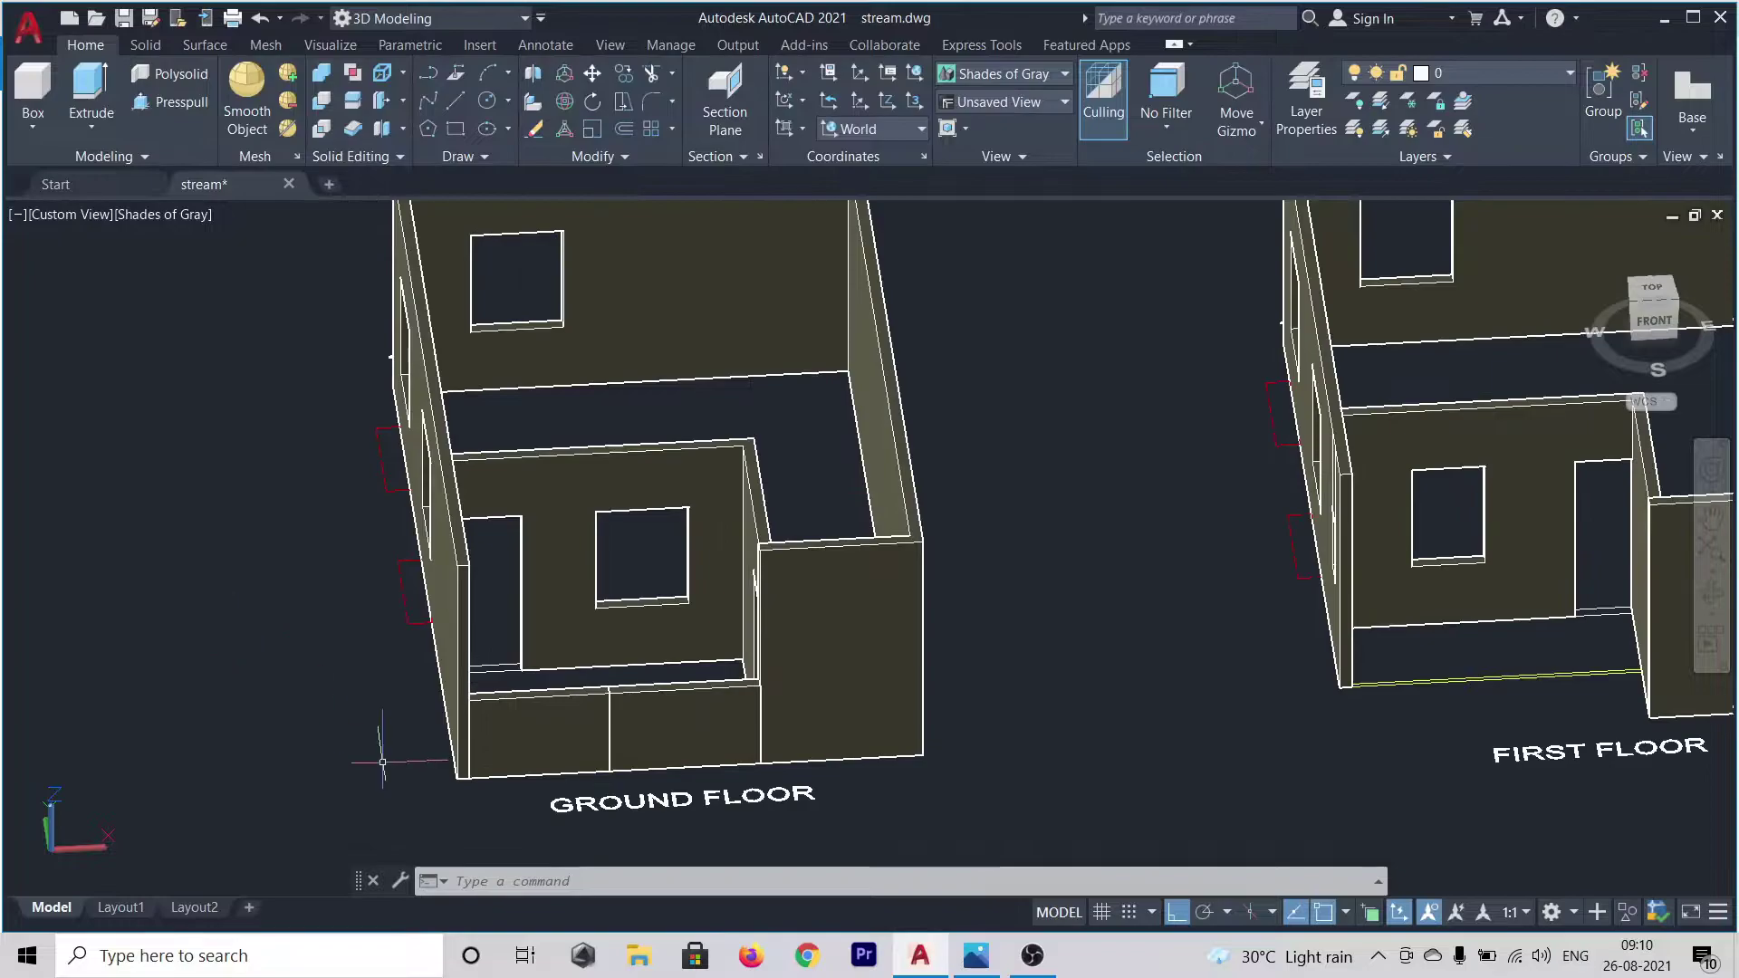
middle_click_drag(319, 654, 557, 656, "shift")
scroll(598, 553, "down", 3)
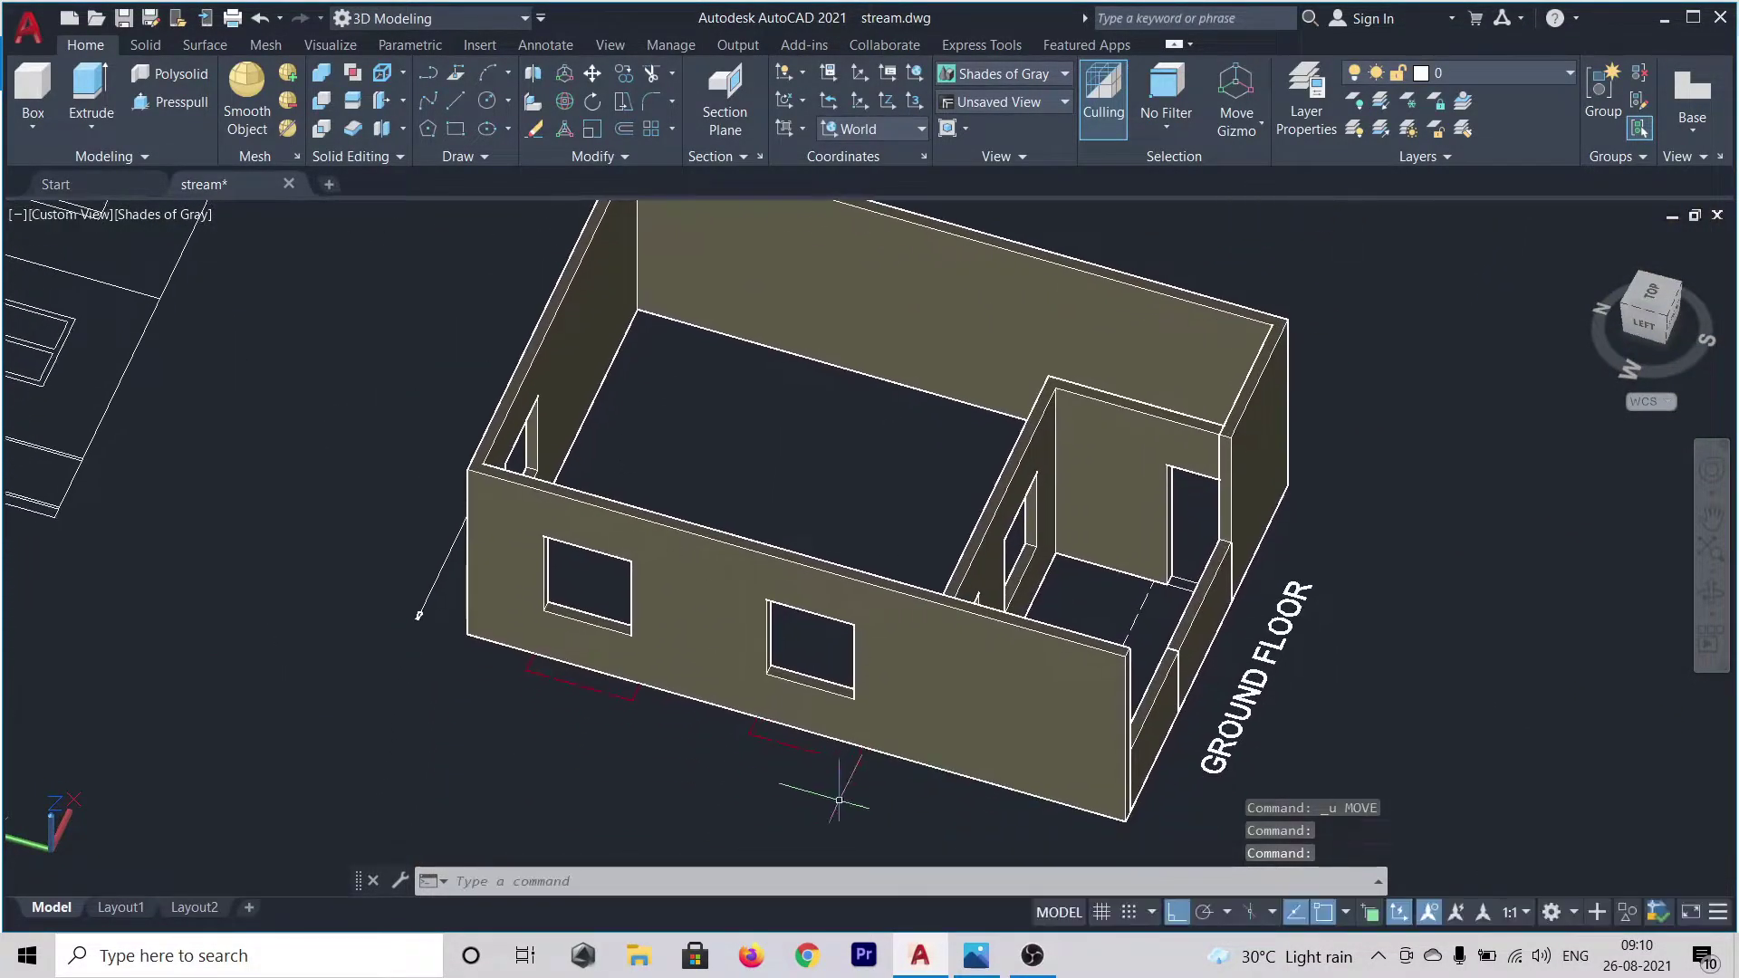
scroll(828, 770, "up", 6)
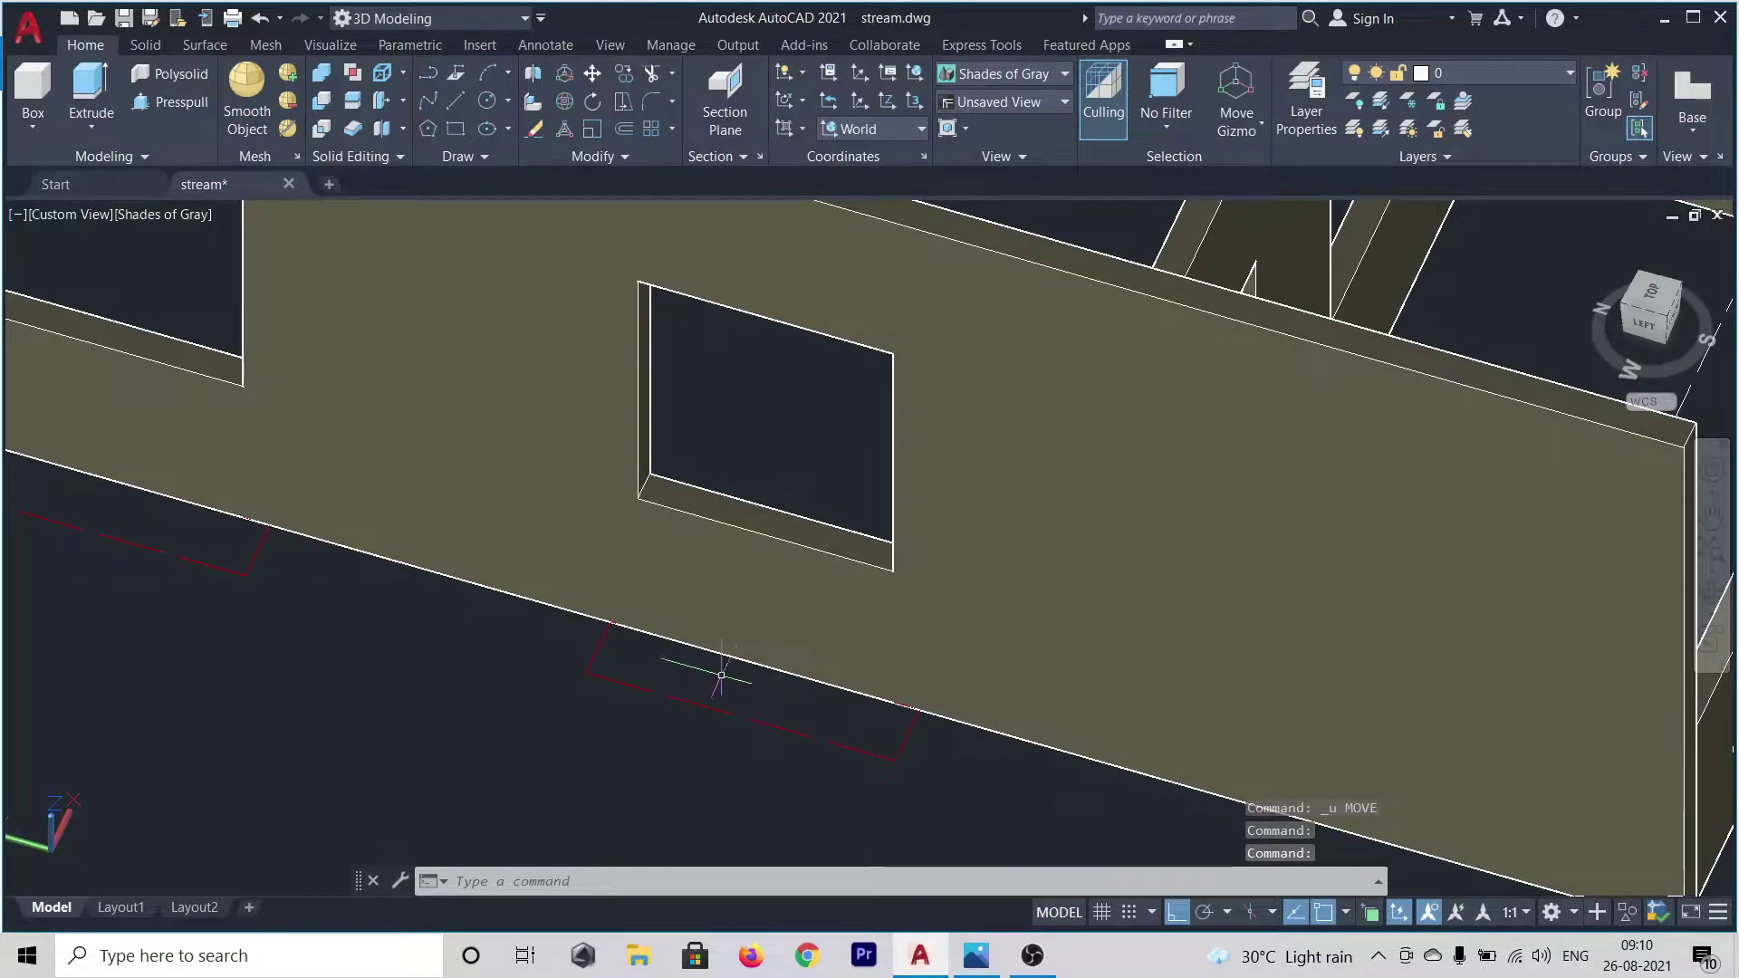
left_click(769, 679)
left_click(173, 106)
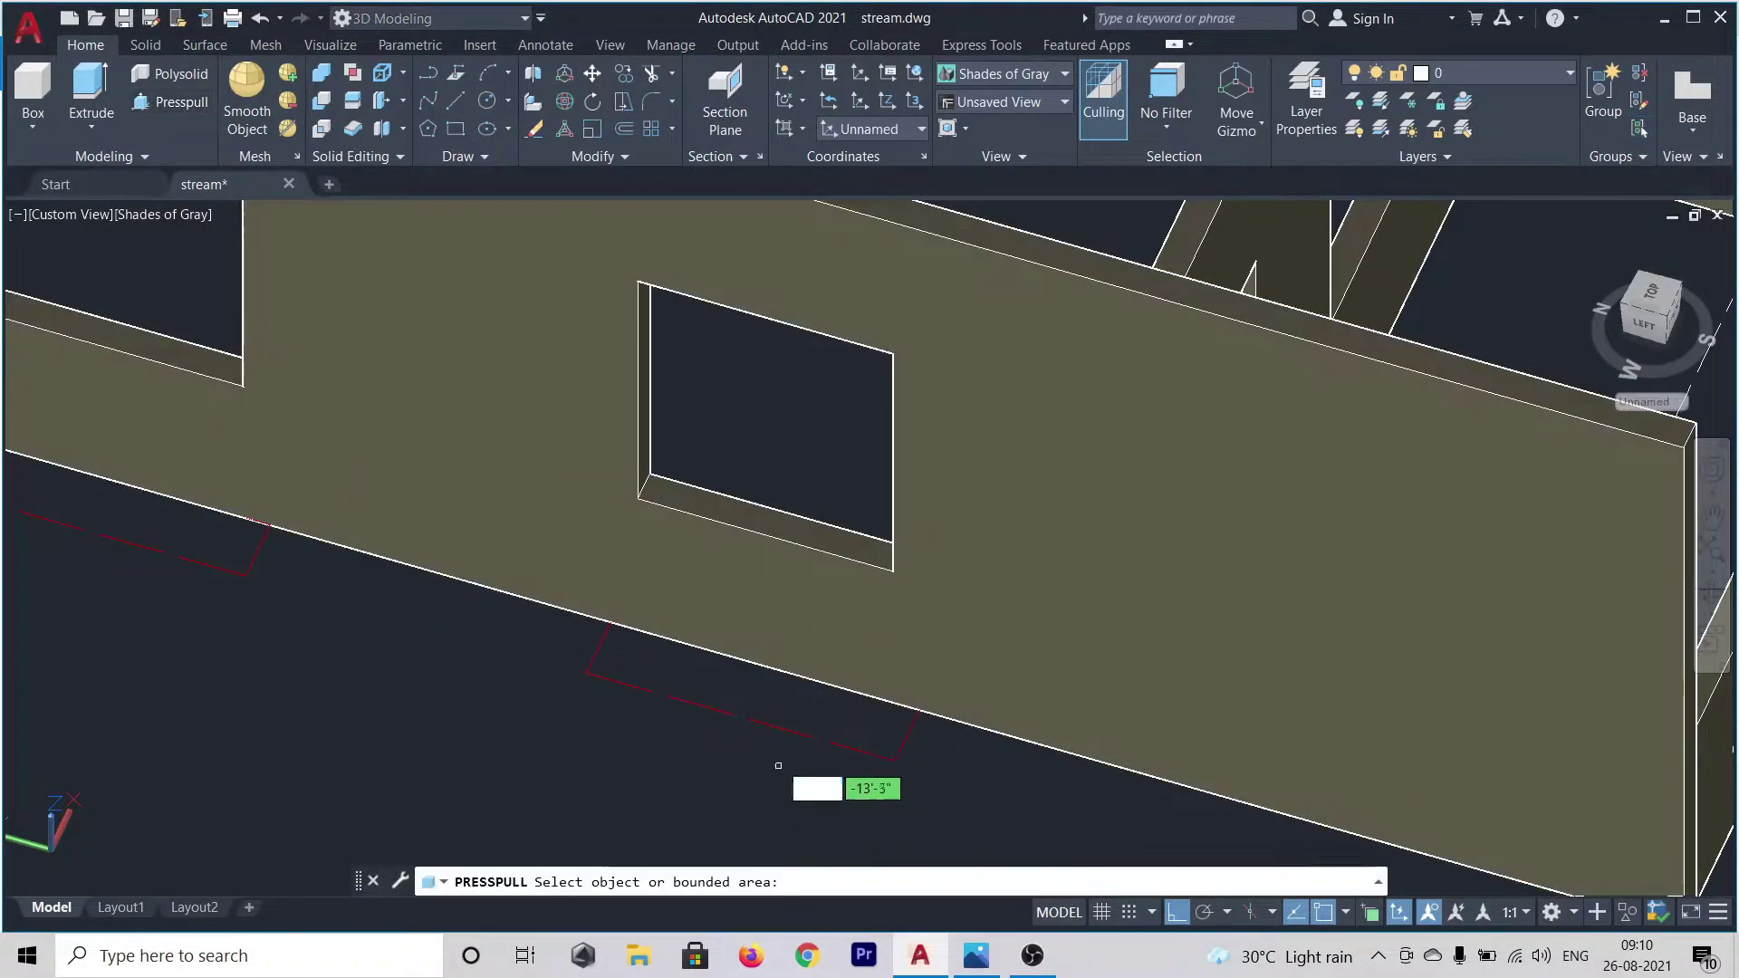
left_click(781, 702)
type("5")
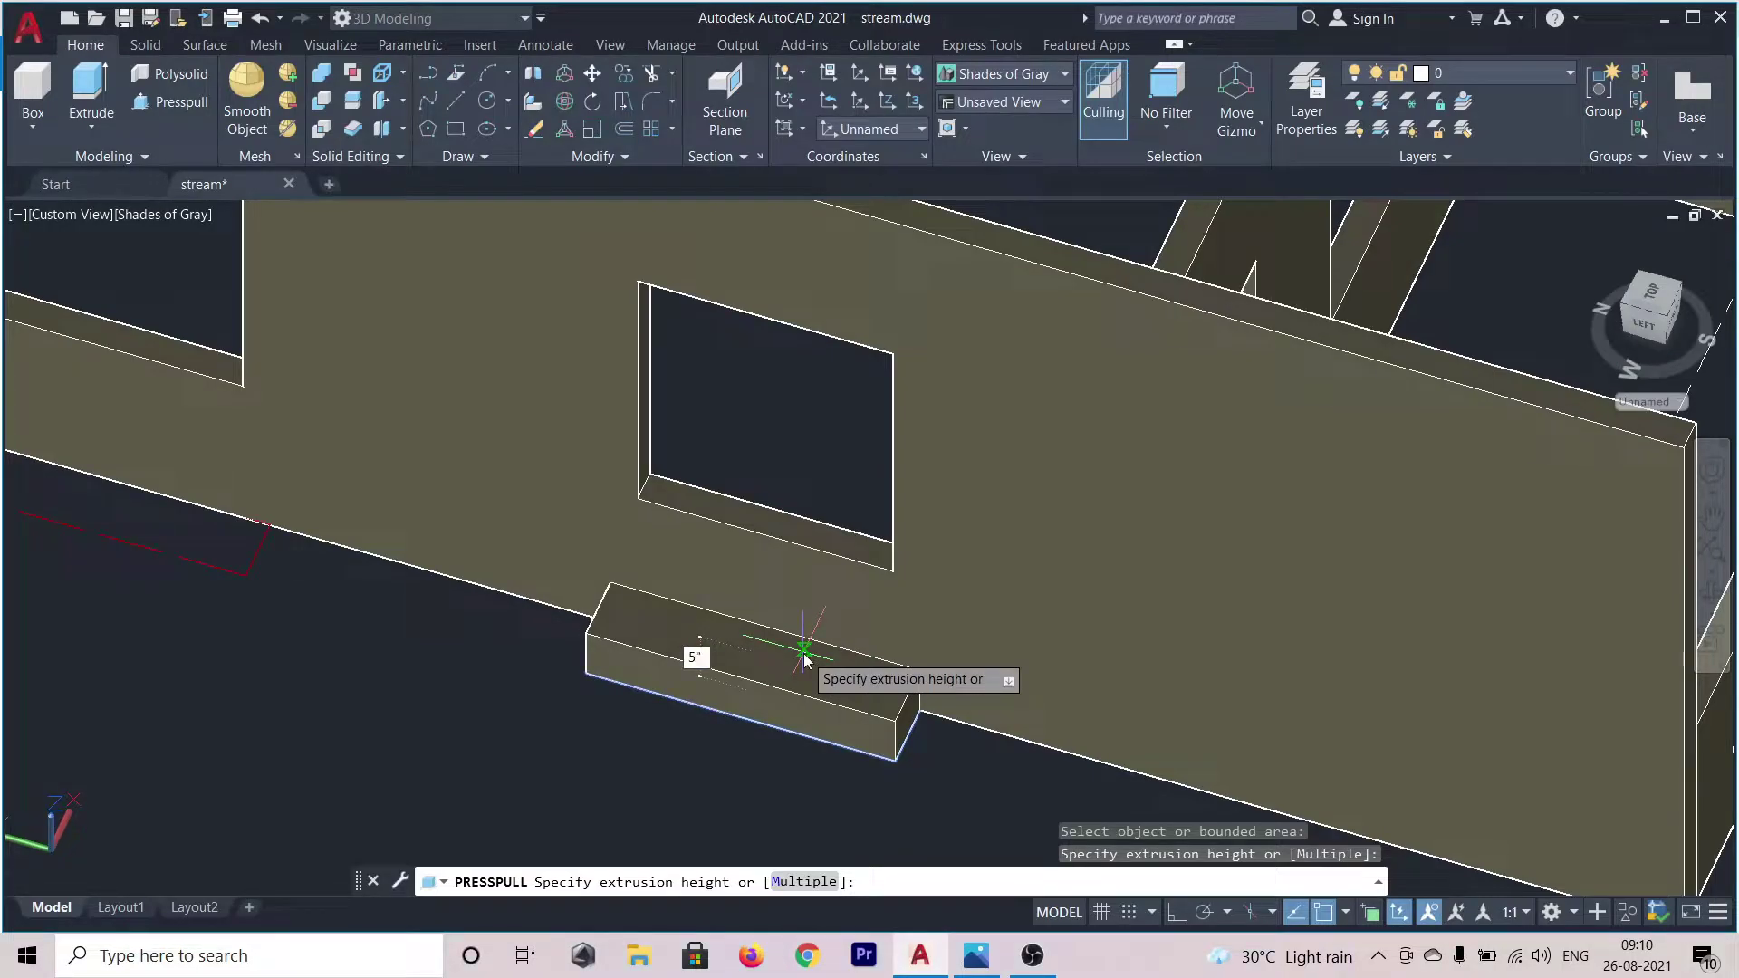
key("Return")
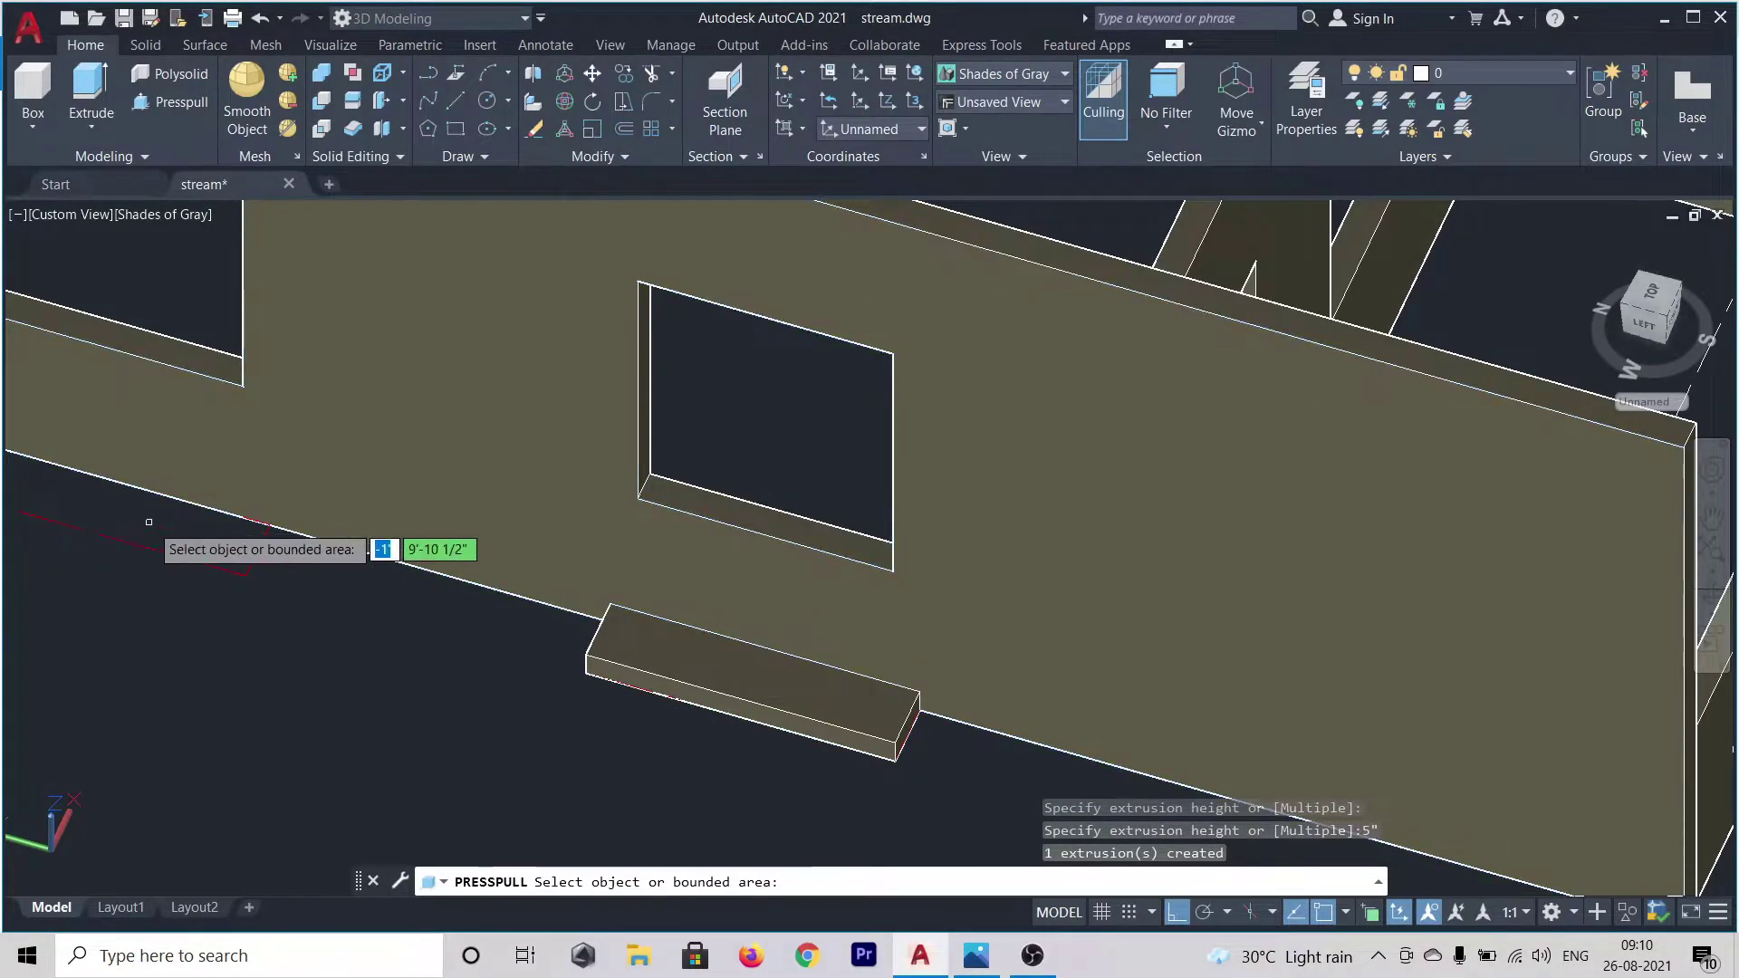
- Presspull the red outline below the ground floor's rear side window up by 5"
left_click(134, 521)
scroll(322, 683, "down", 2)
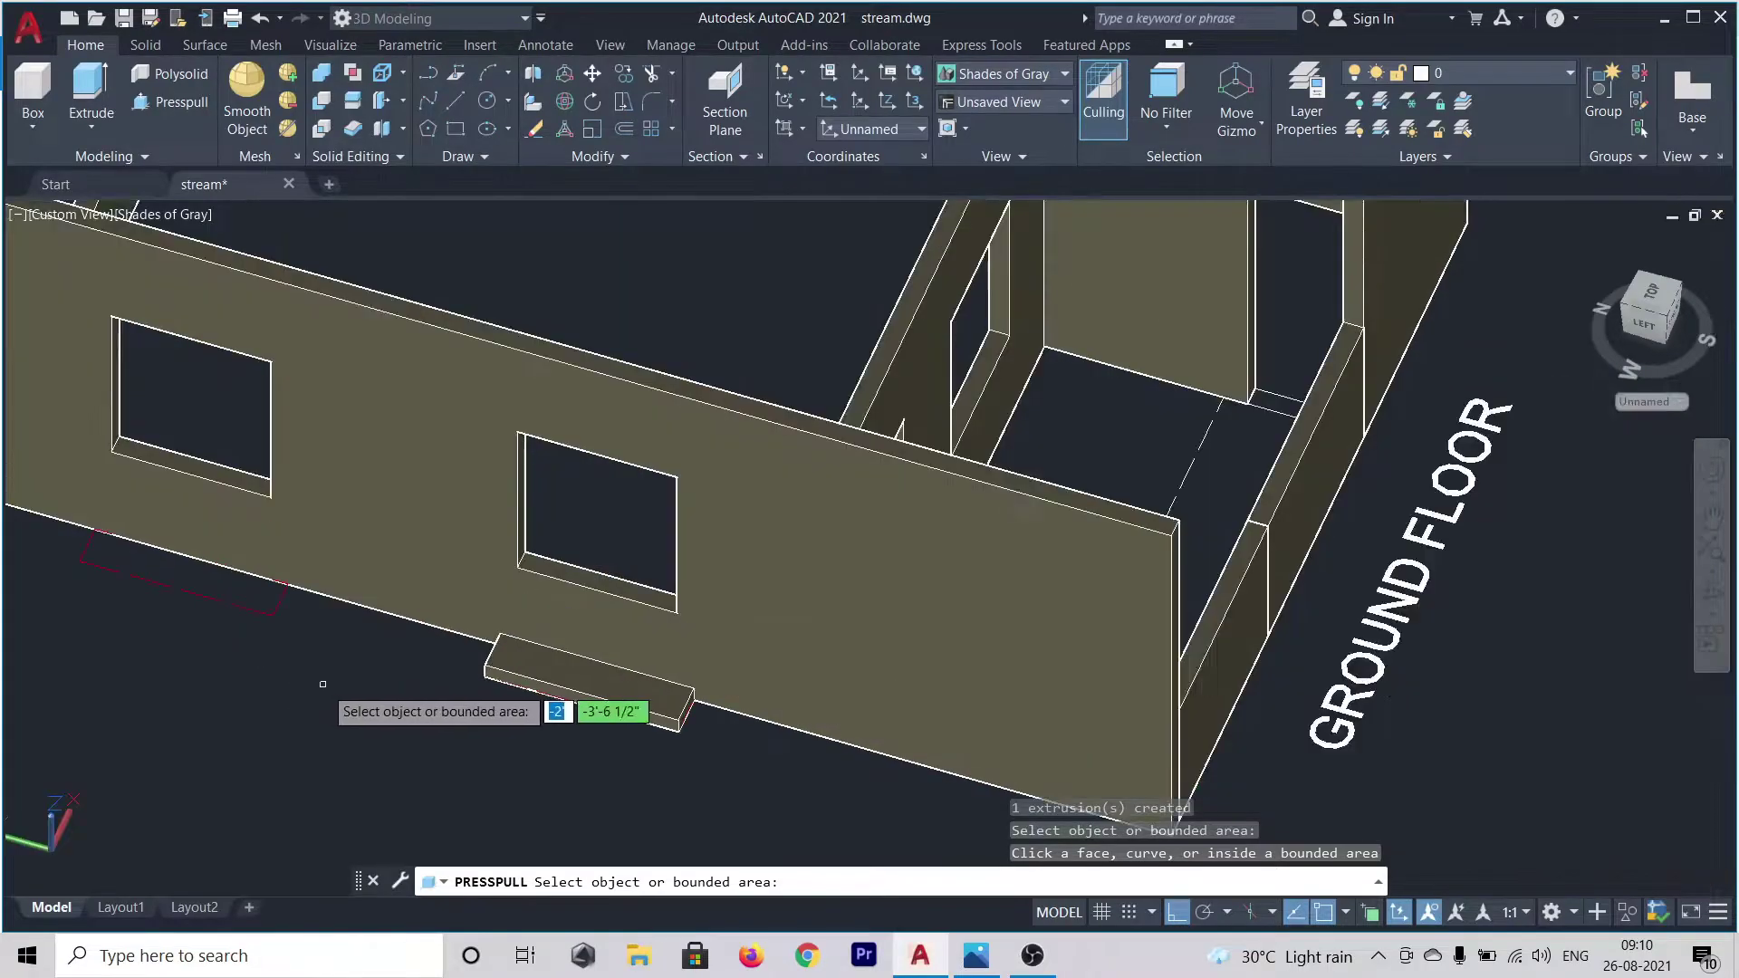
left_click(164, 572)
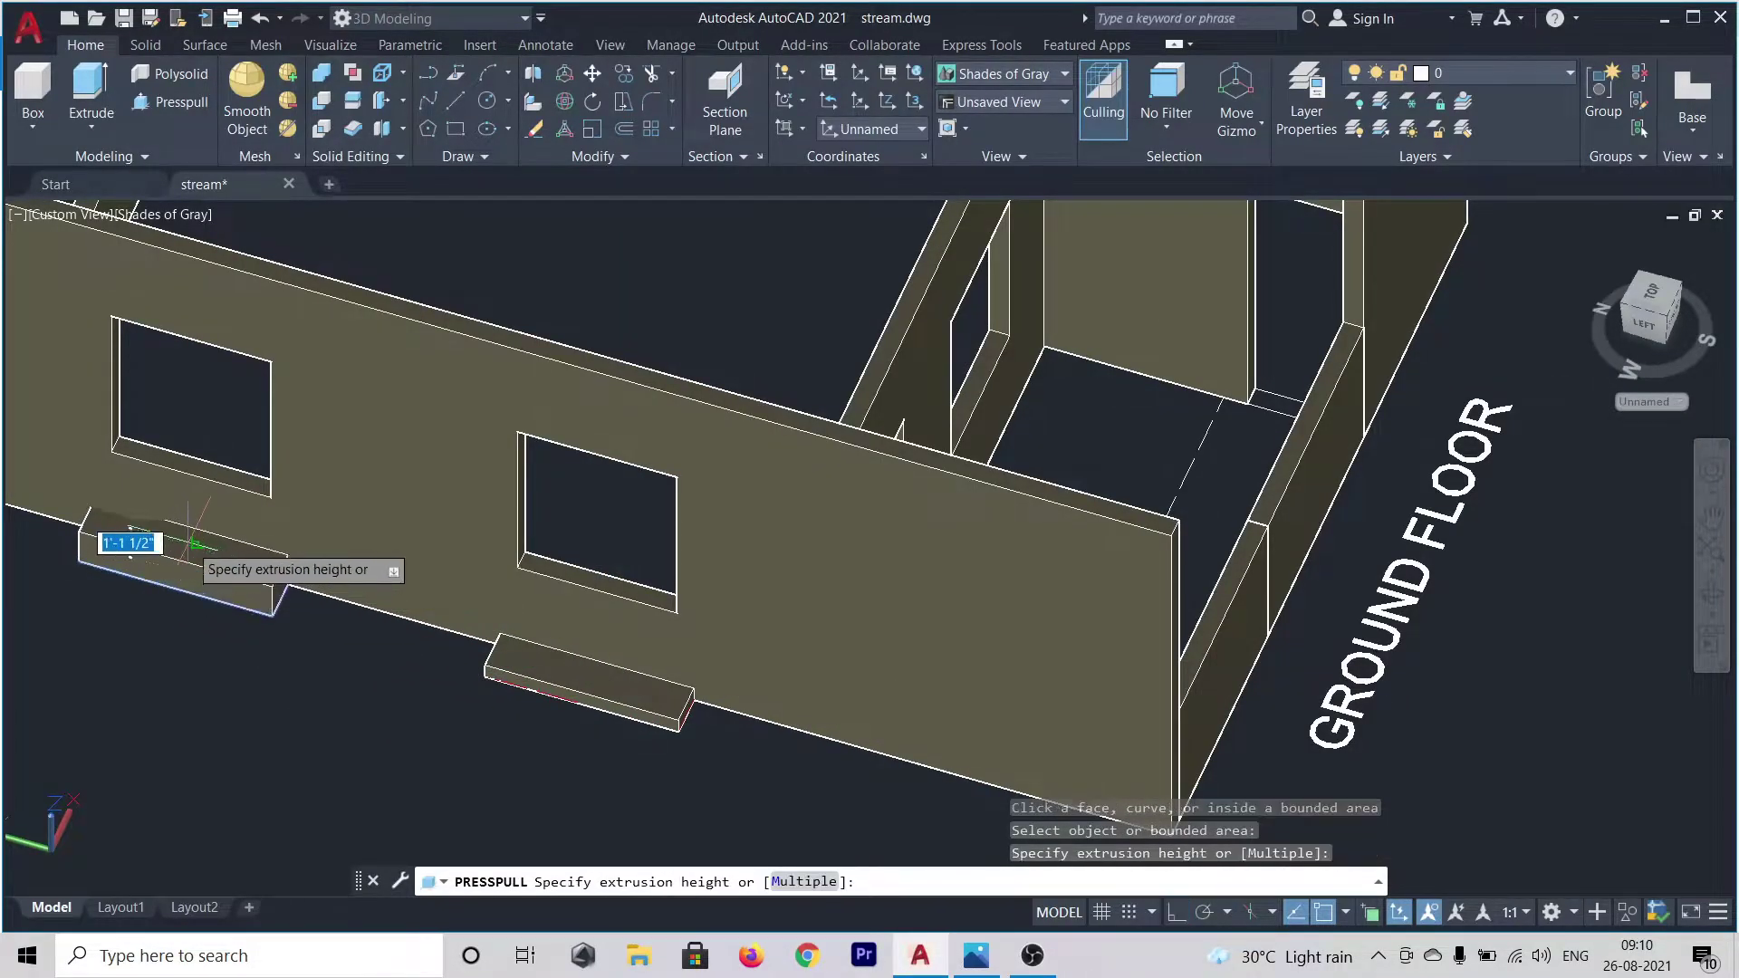
type("5")
key("Return")
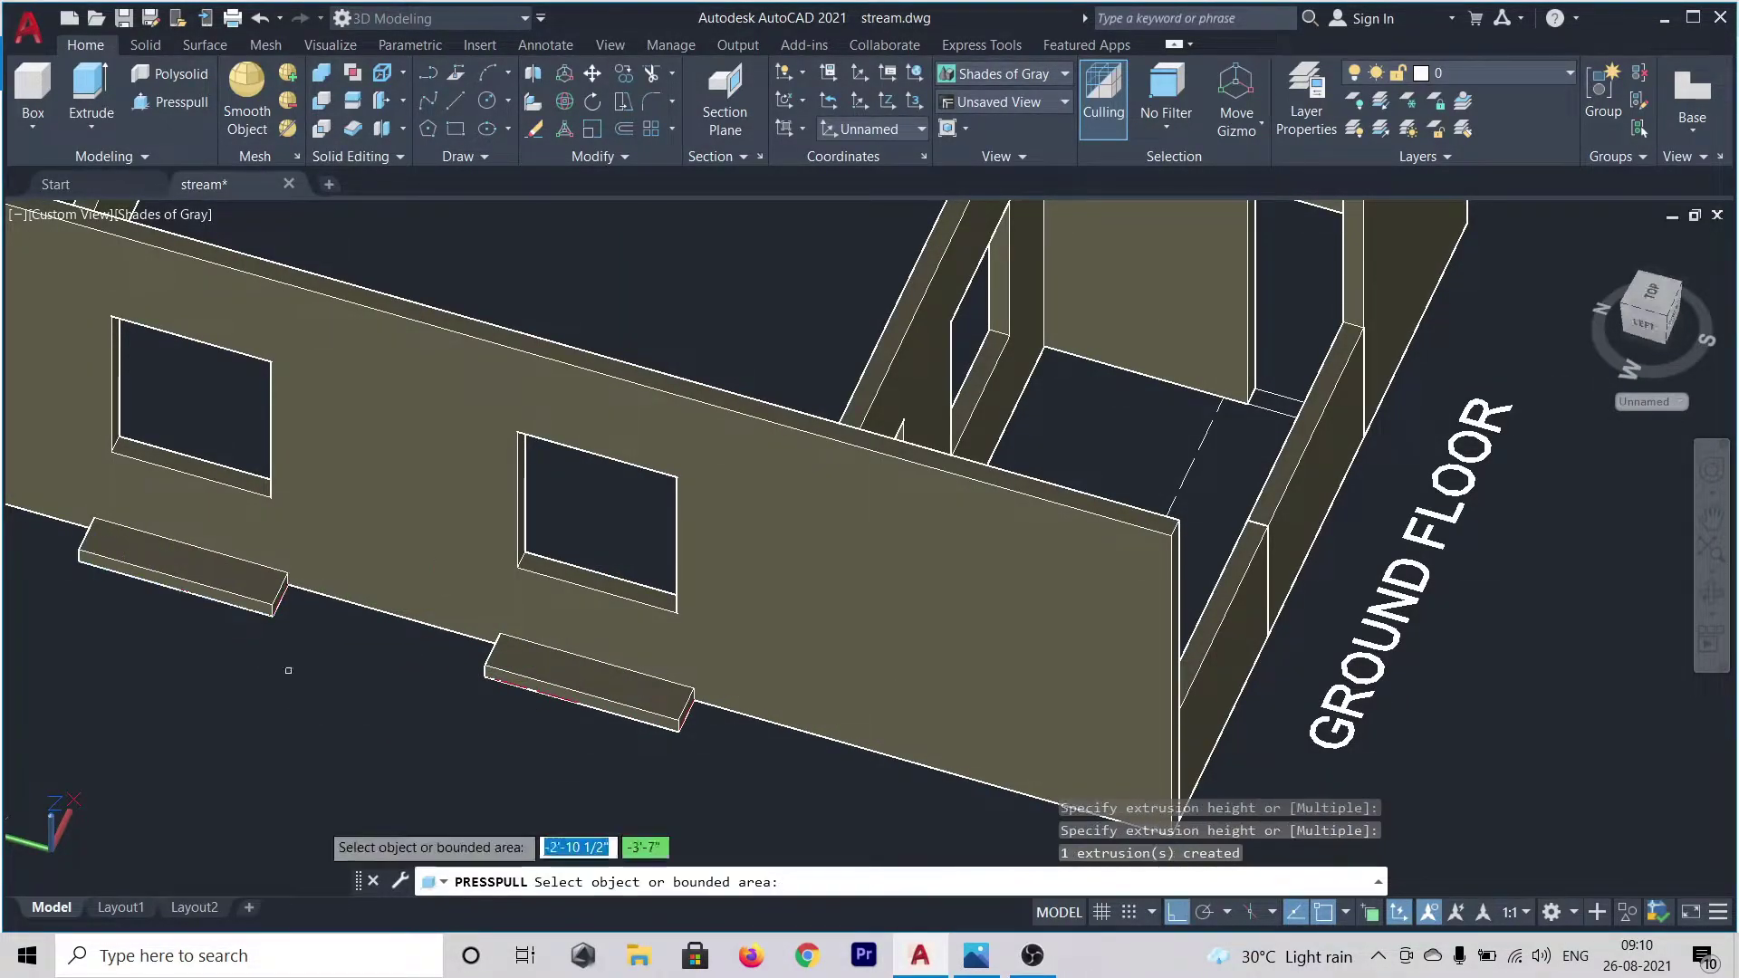
- Presspull the red outline below the ground floor's back window up to the same thickness as the side projections
scroll(323, 827, "down", 2)
middle_click_drag(323, 827, 224, 796, "shift")
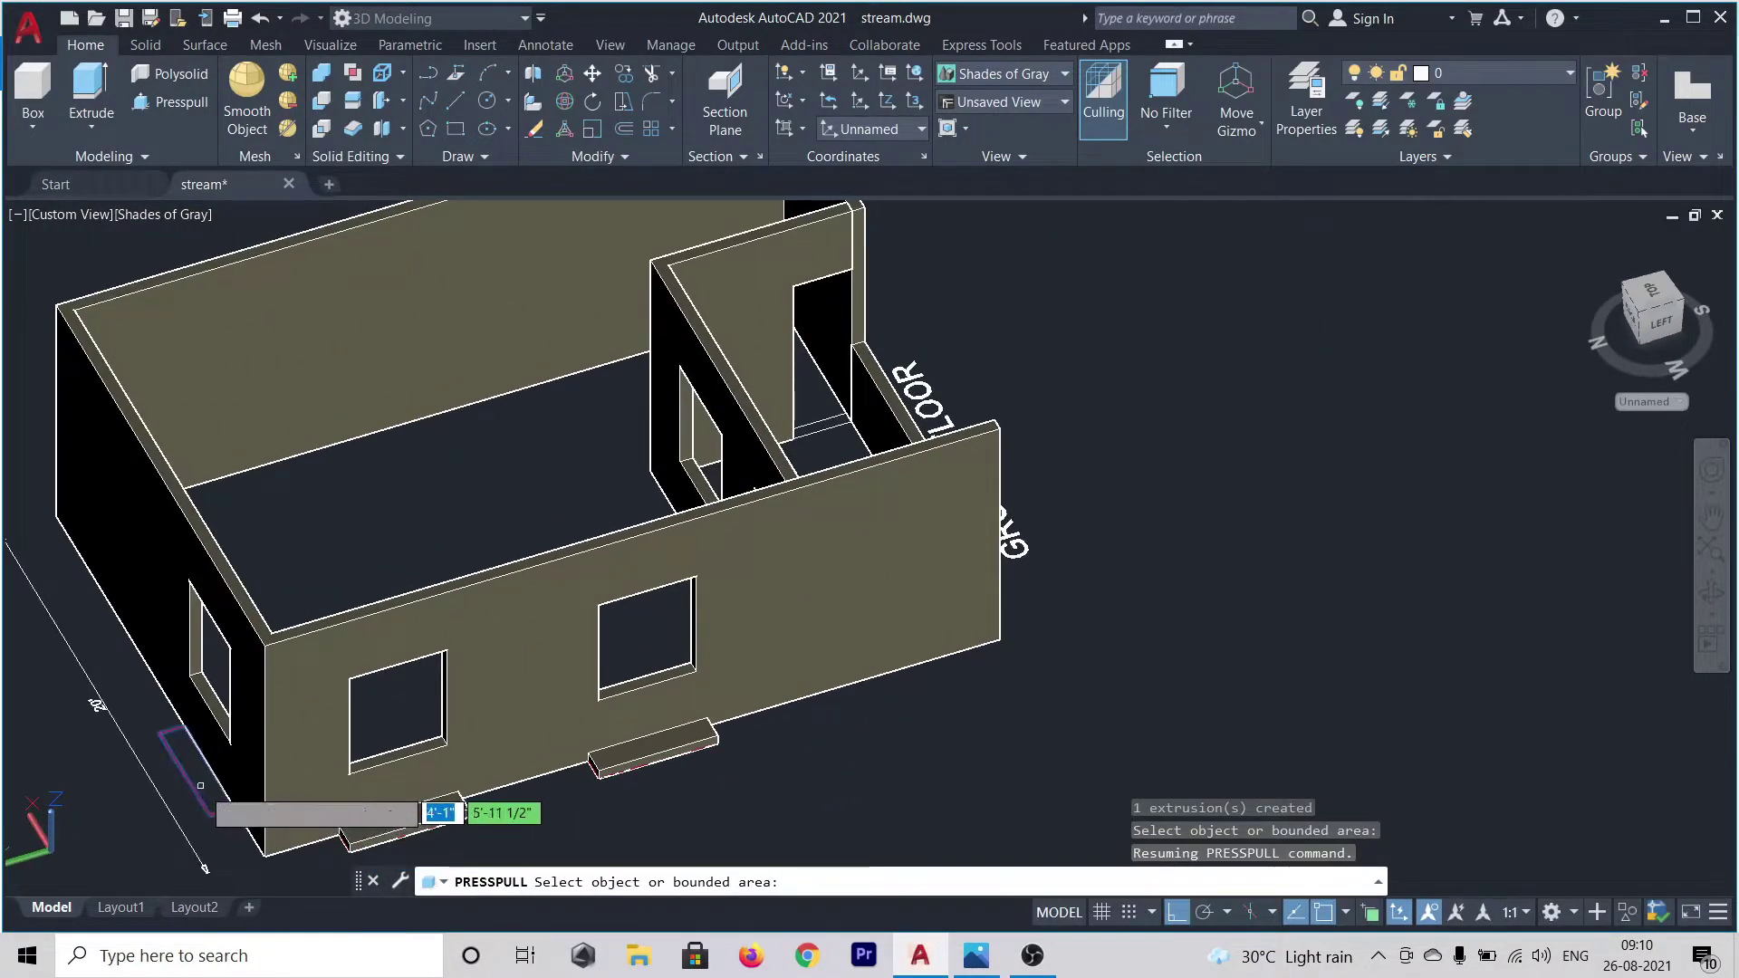
left_click(200, 785)
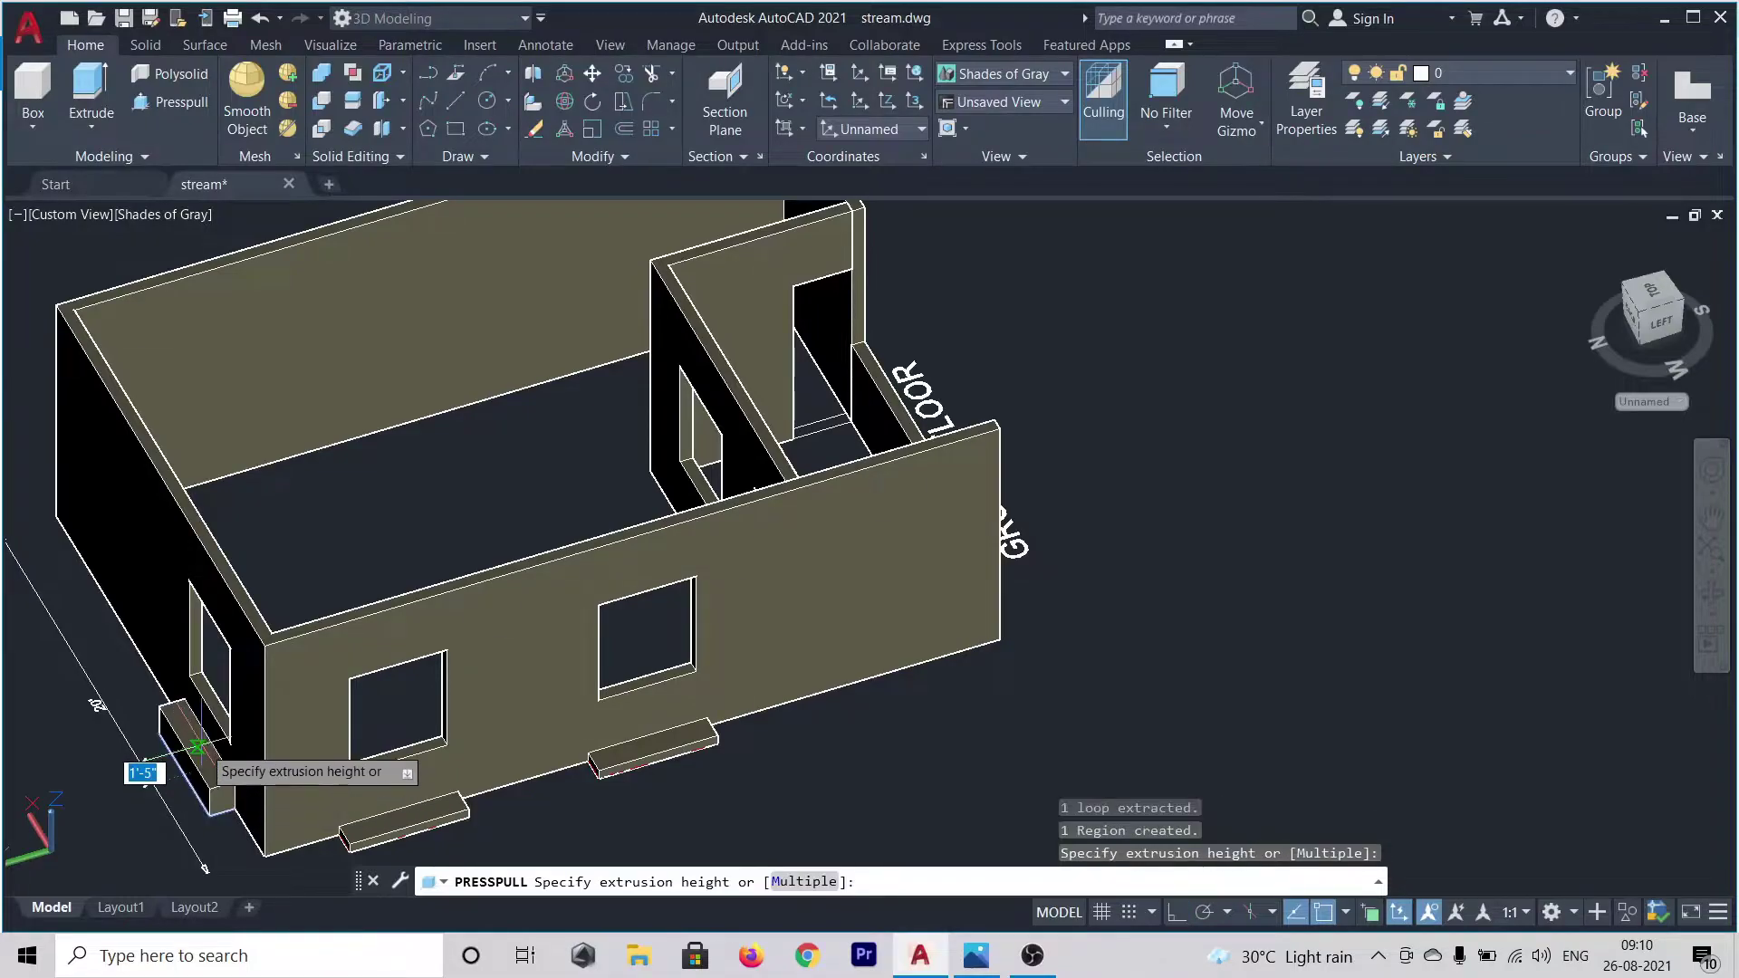
left_click(197, 747)
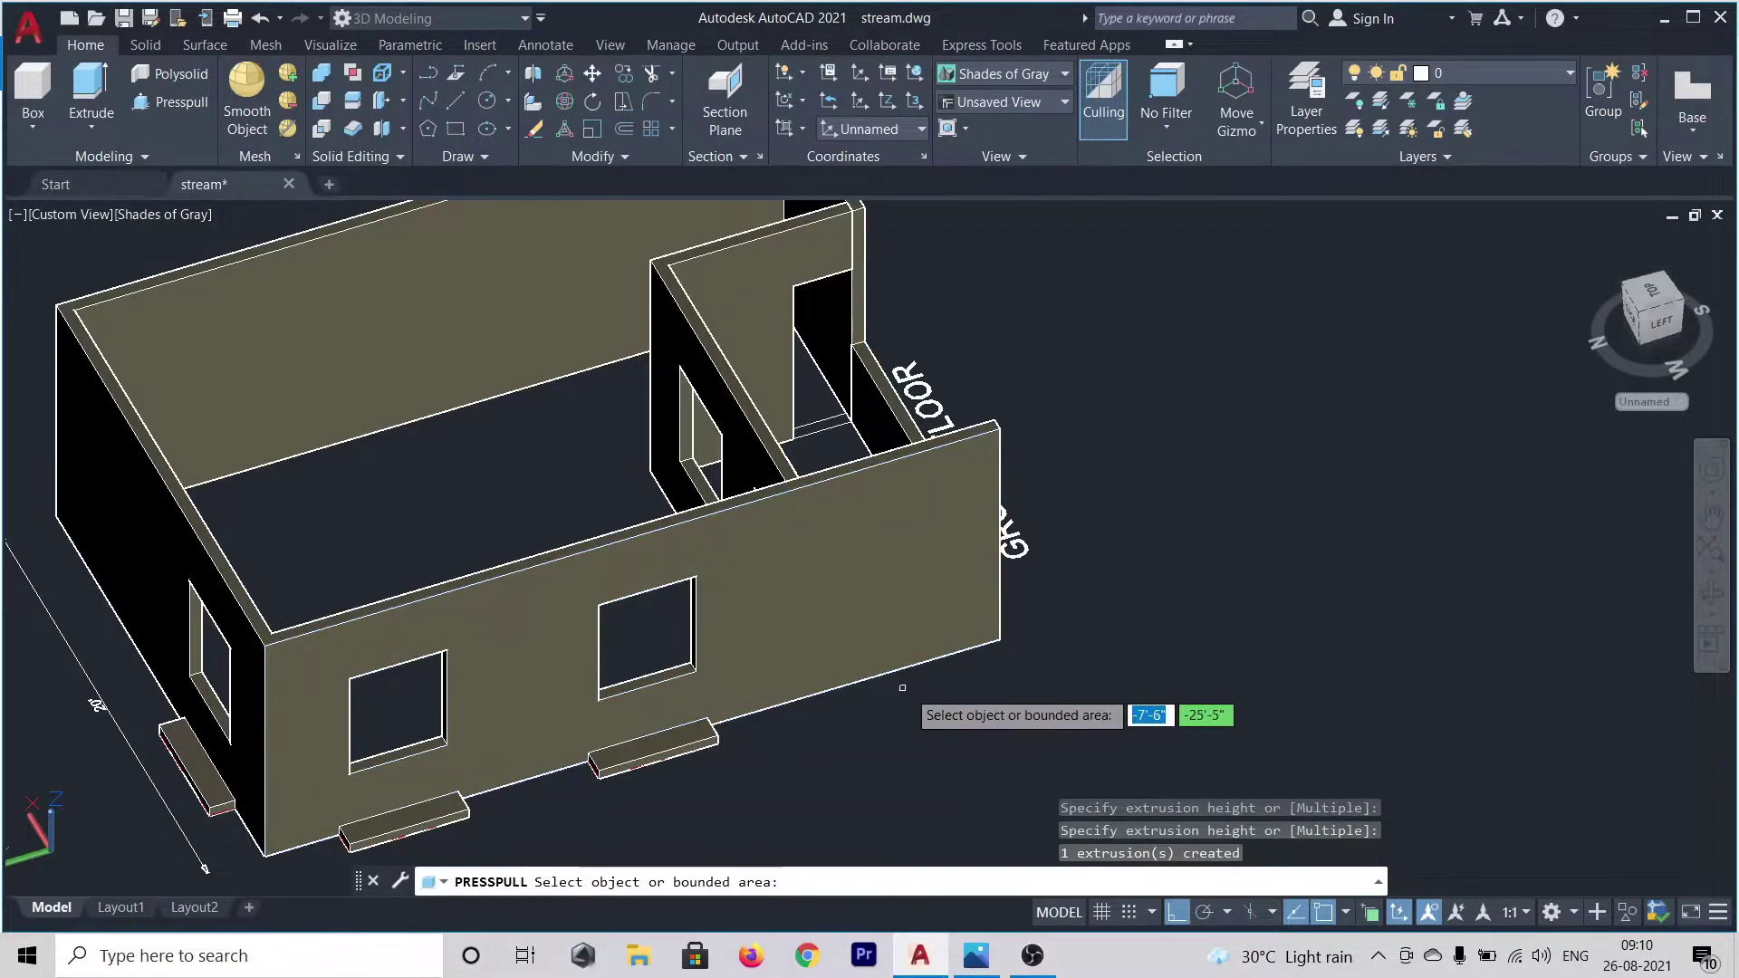
- Presspull the red outline below the first floor's back window upward into a thin projection
scroll(922, 713, "down", 3)
scroll(477, 470, "up", 5)
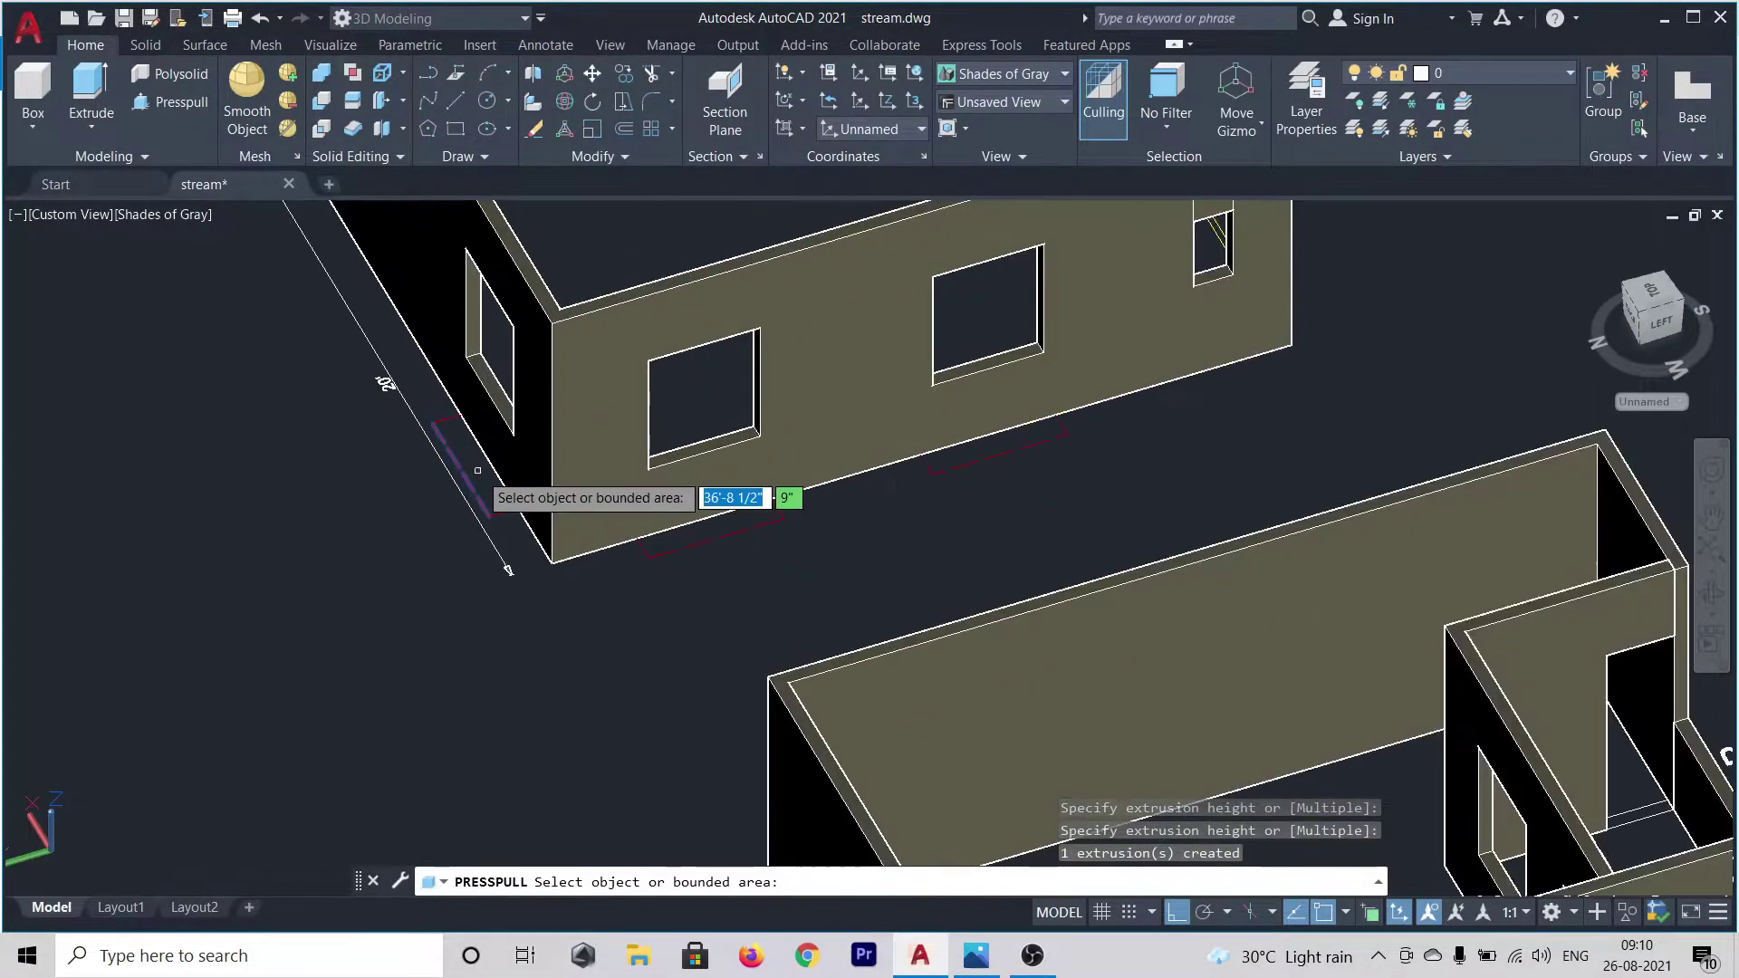
left_click(477, 470)
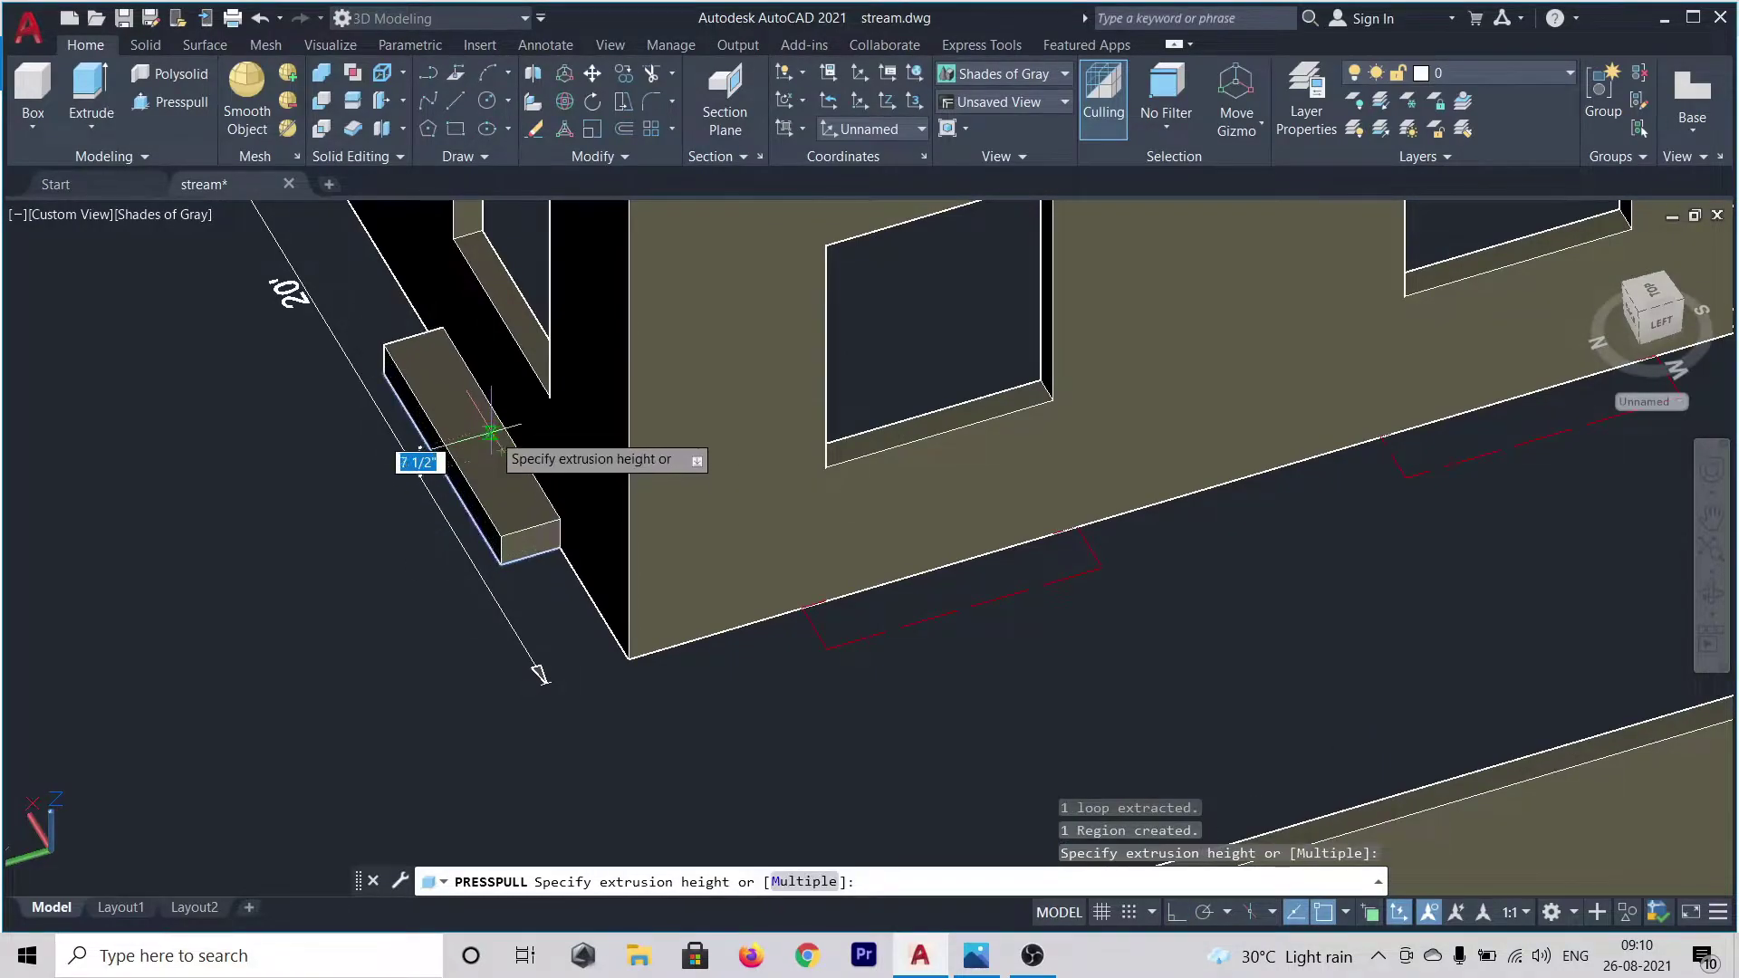
left_click(491, 431)
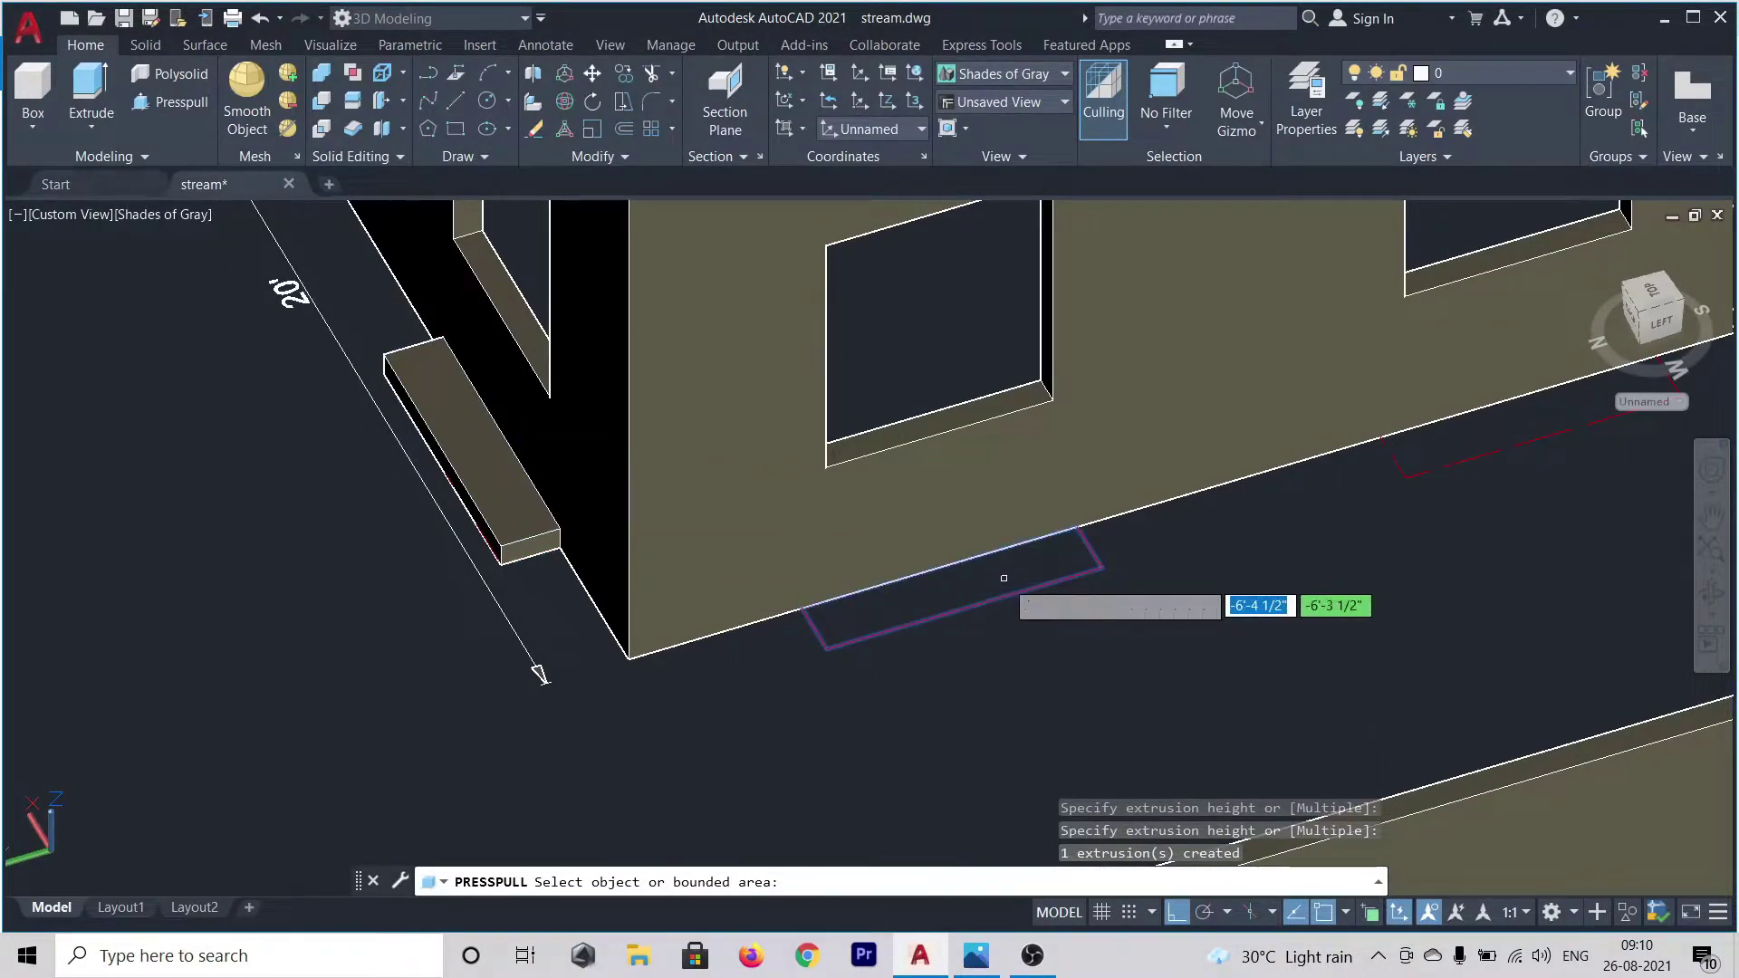
- Presspull the two red outlines below the first floor's side windows upward into thin projections and end the command
left_click(995, 569)
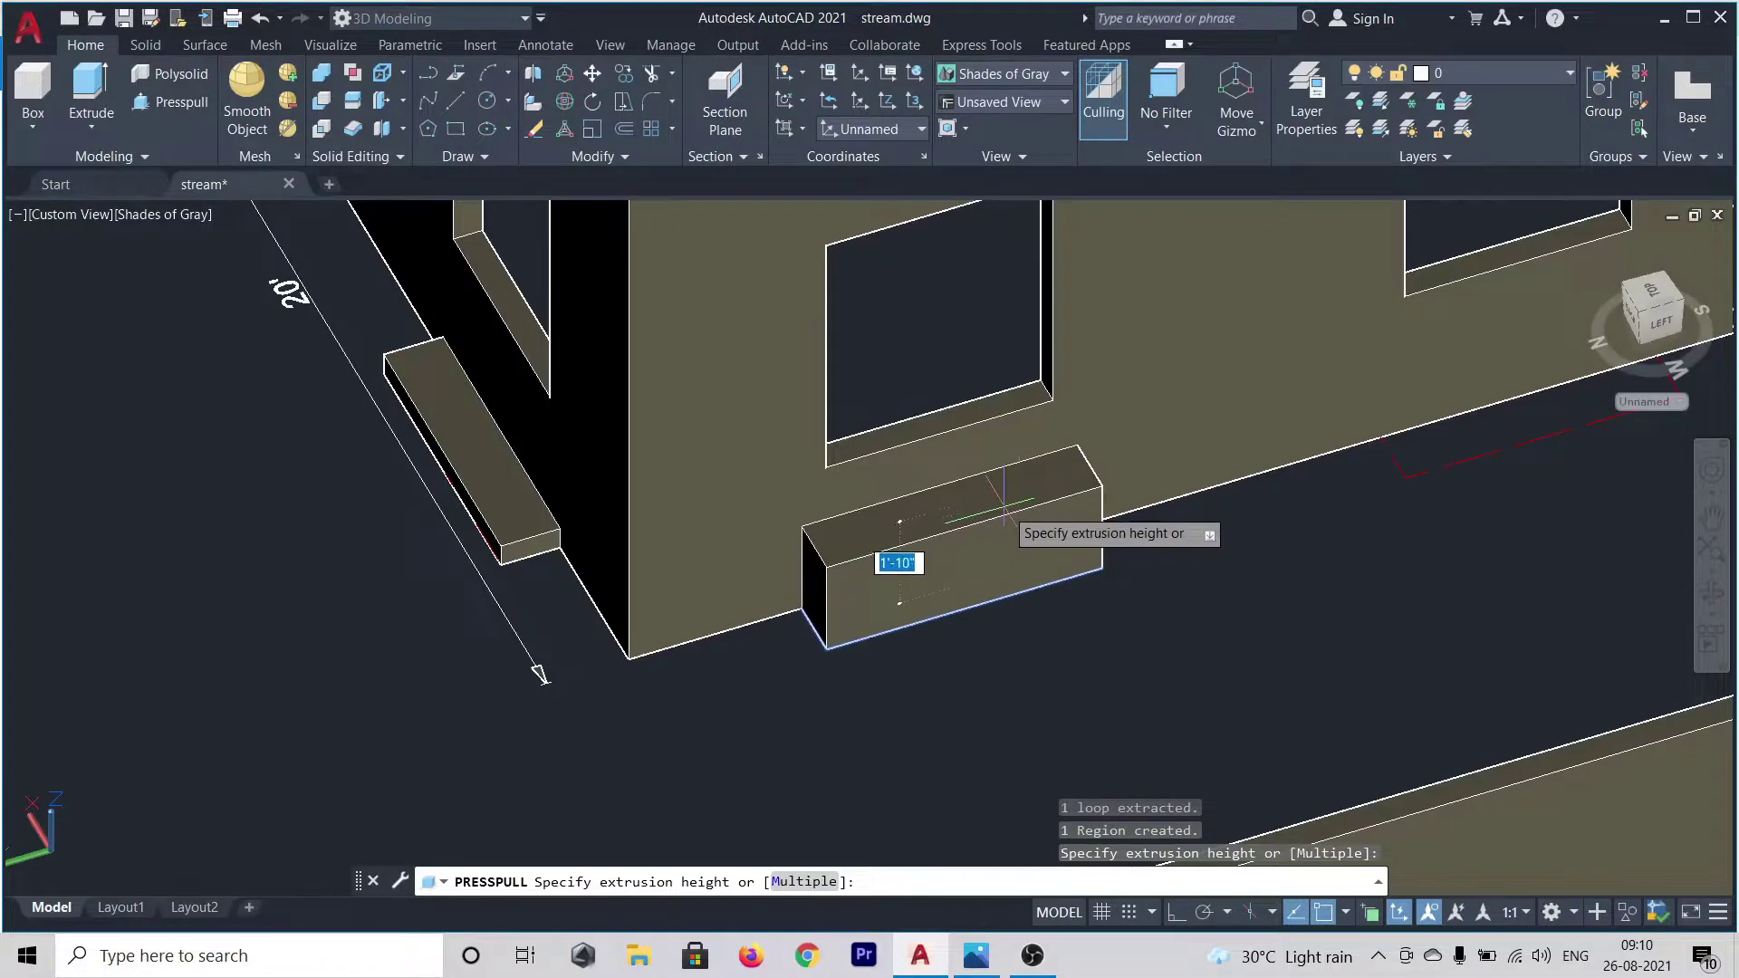
left_click(897, 562)
left_click(1442, 446)
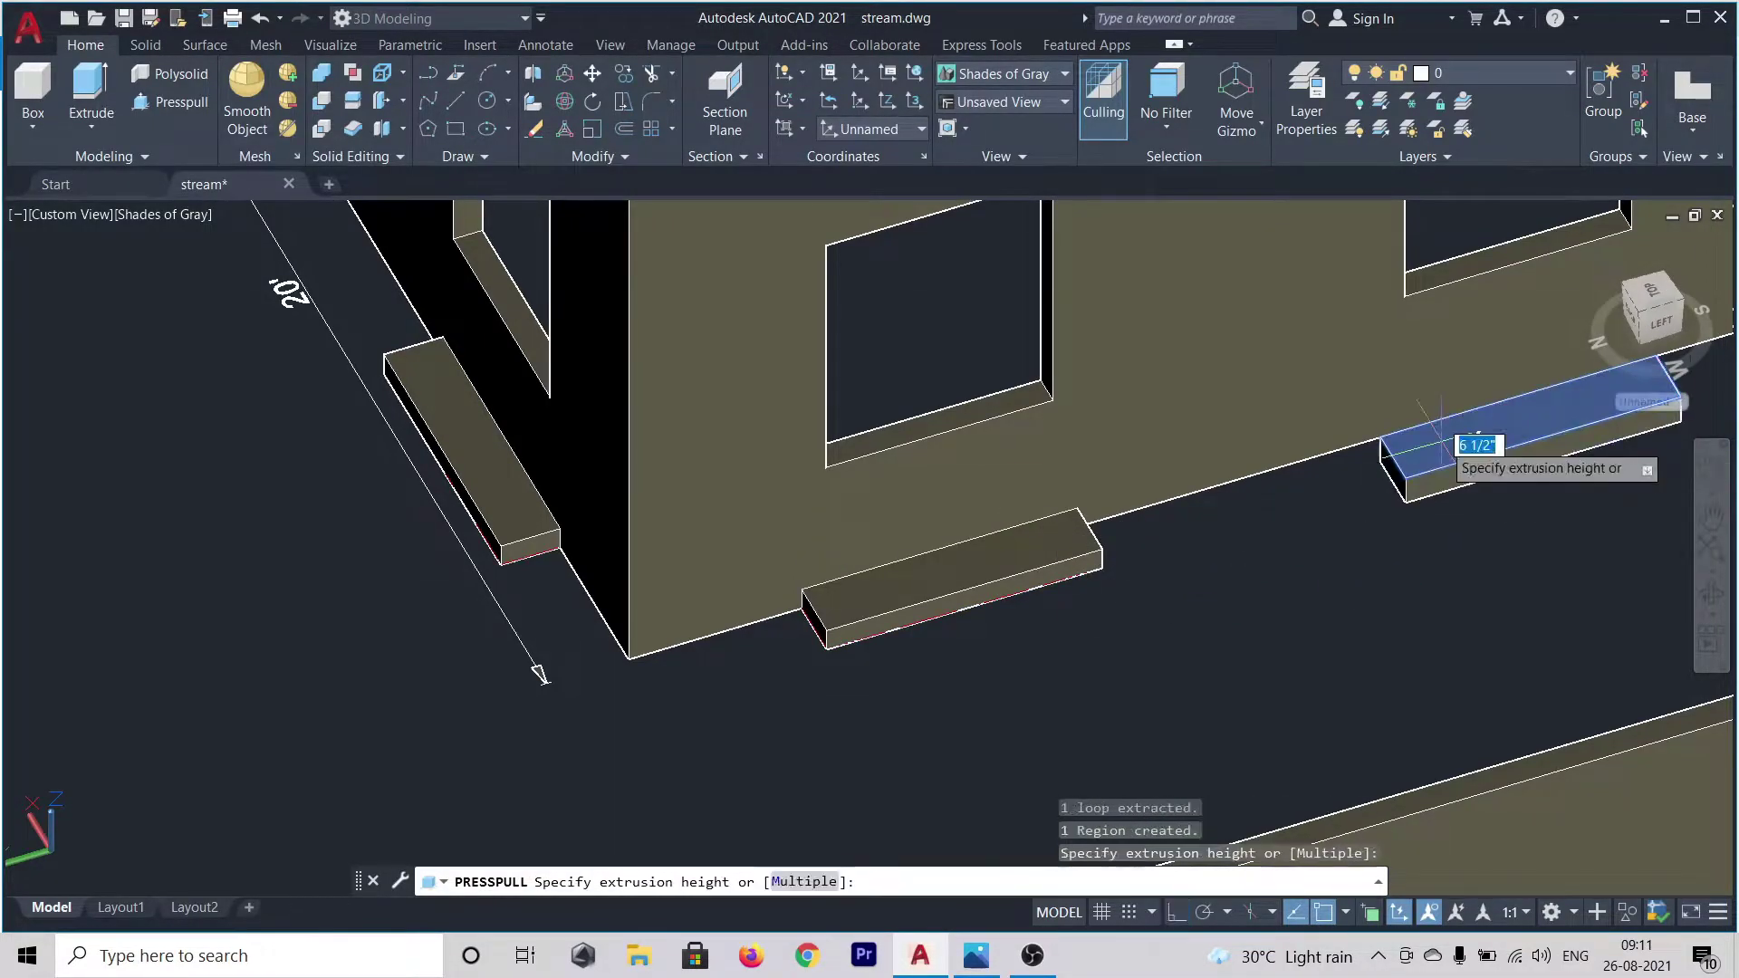
left_click(1440, 410)
scroll(1259, 653, "down", 5)
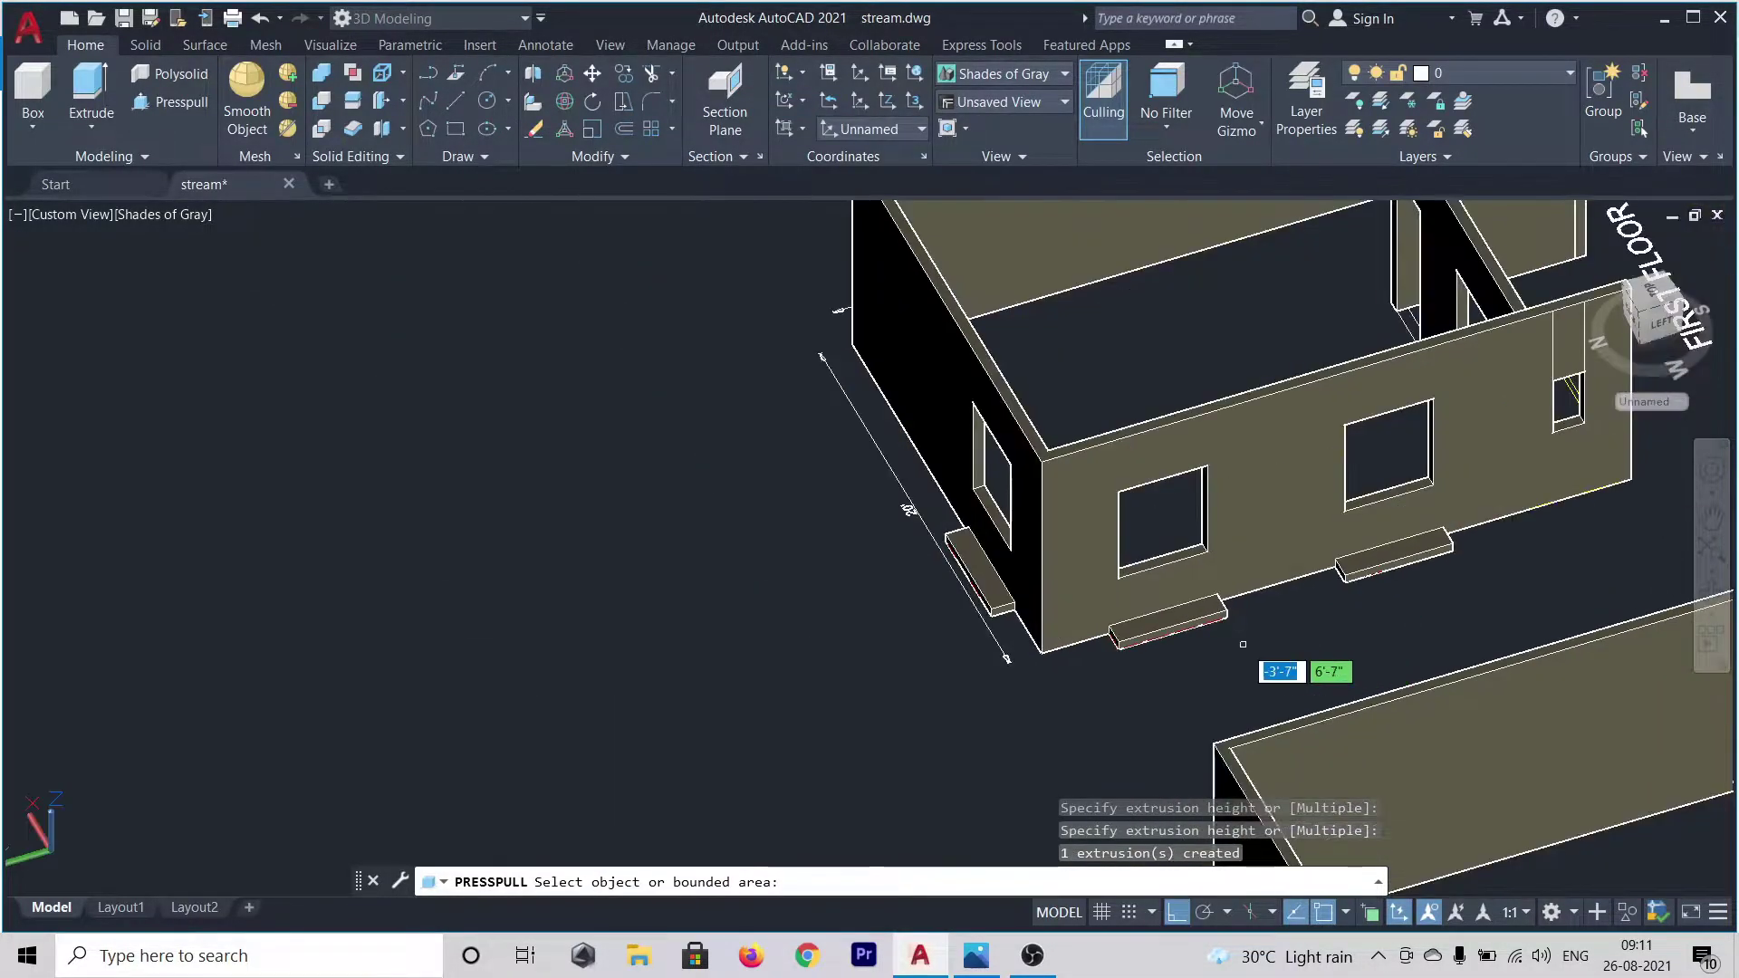
key("Return")
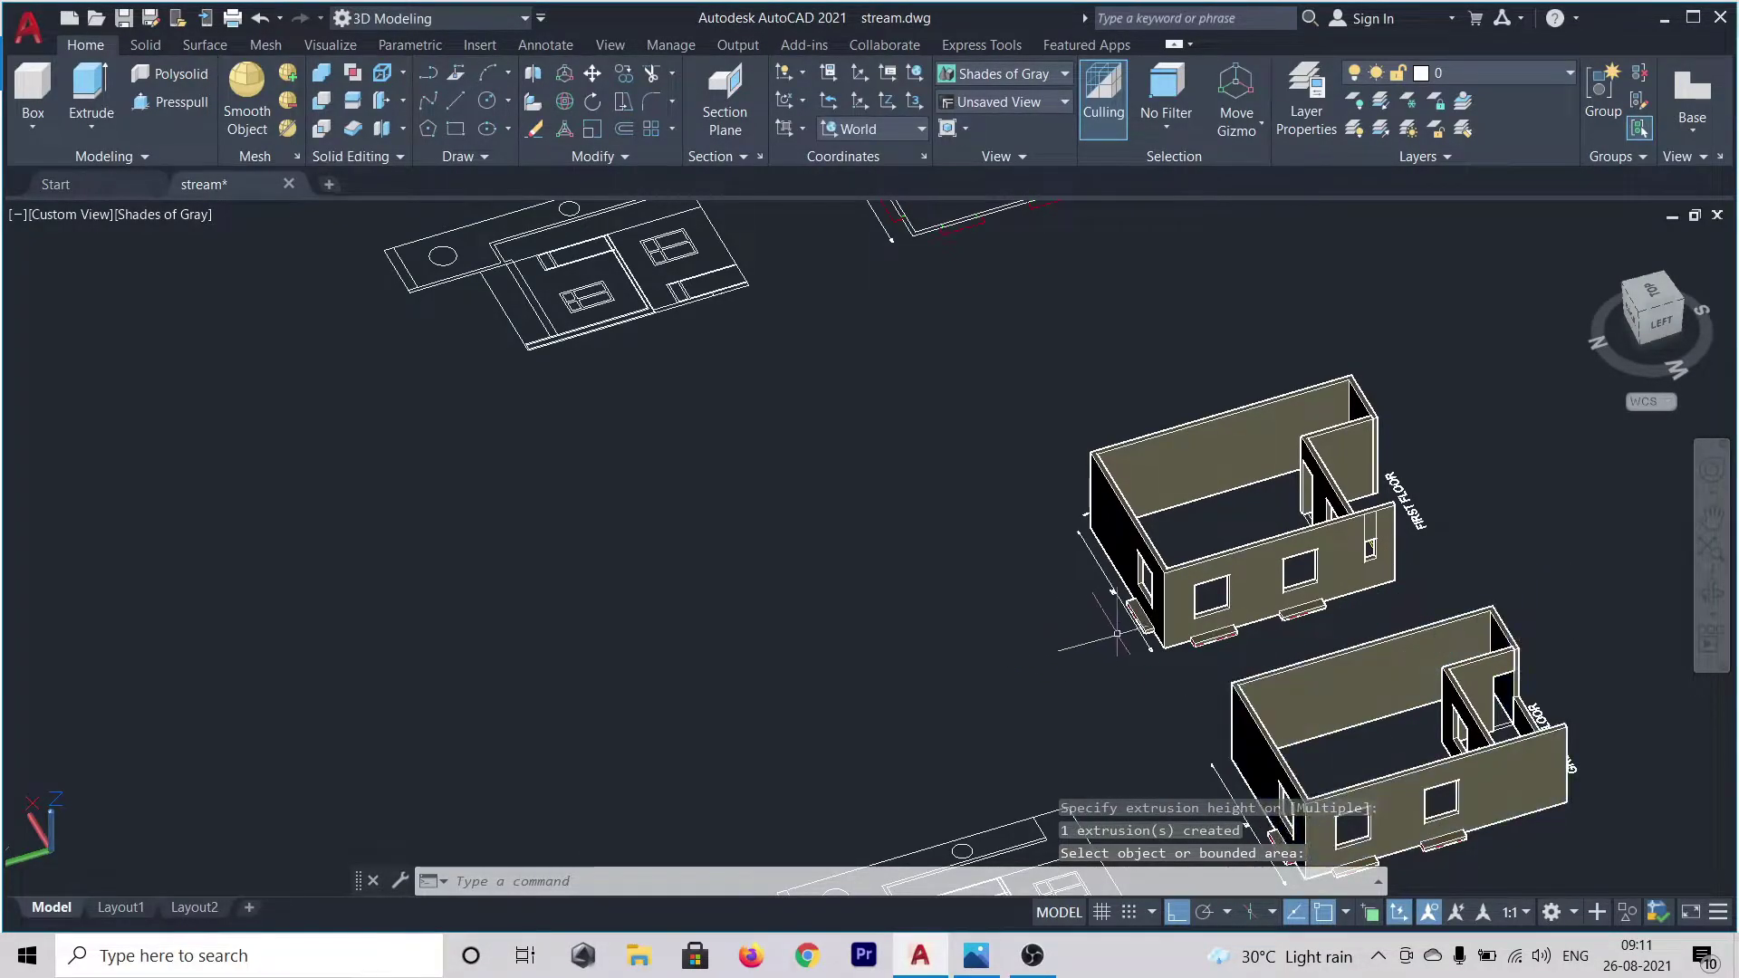
- Move the back and side window projections of both floors straight up by 8' so they sit over the windows
scroll(1139, 611, "up", 5)
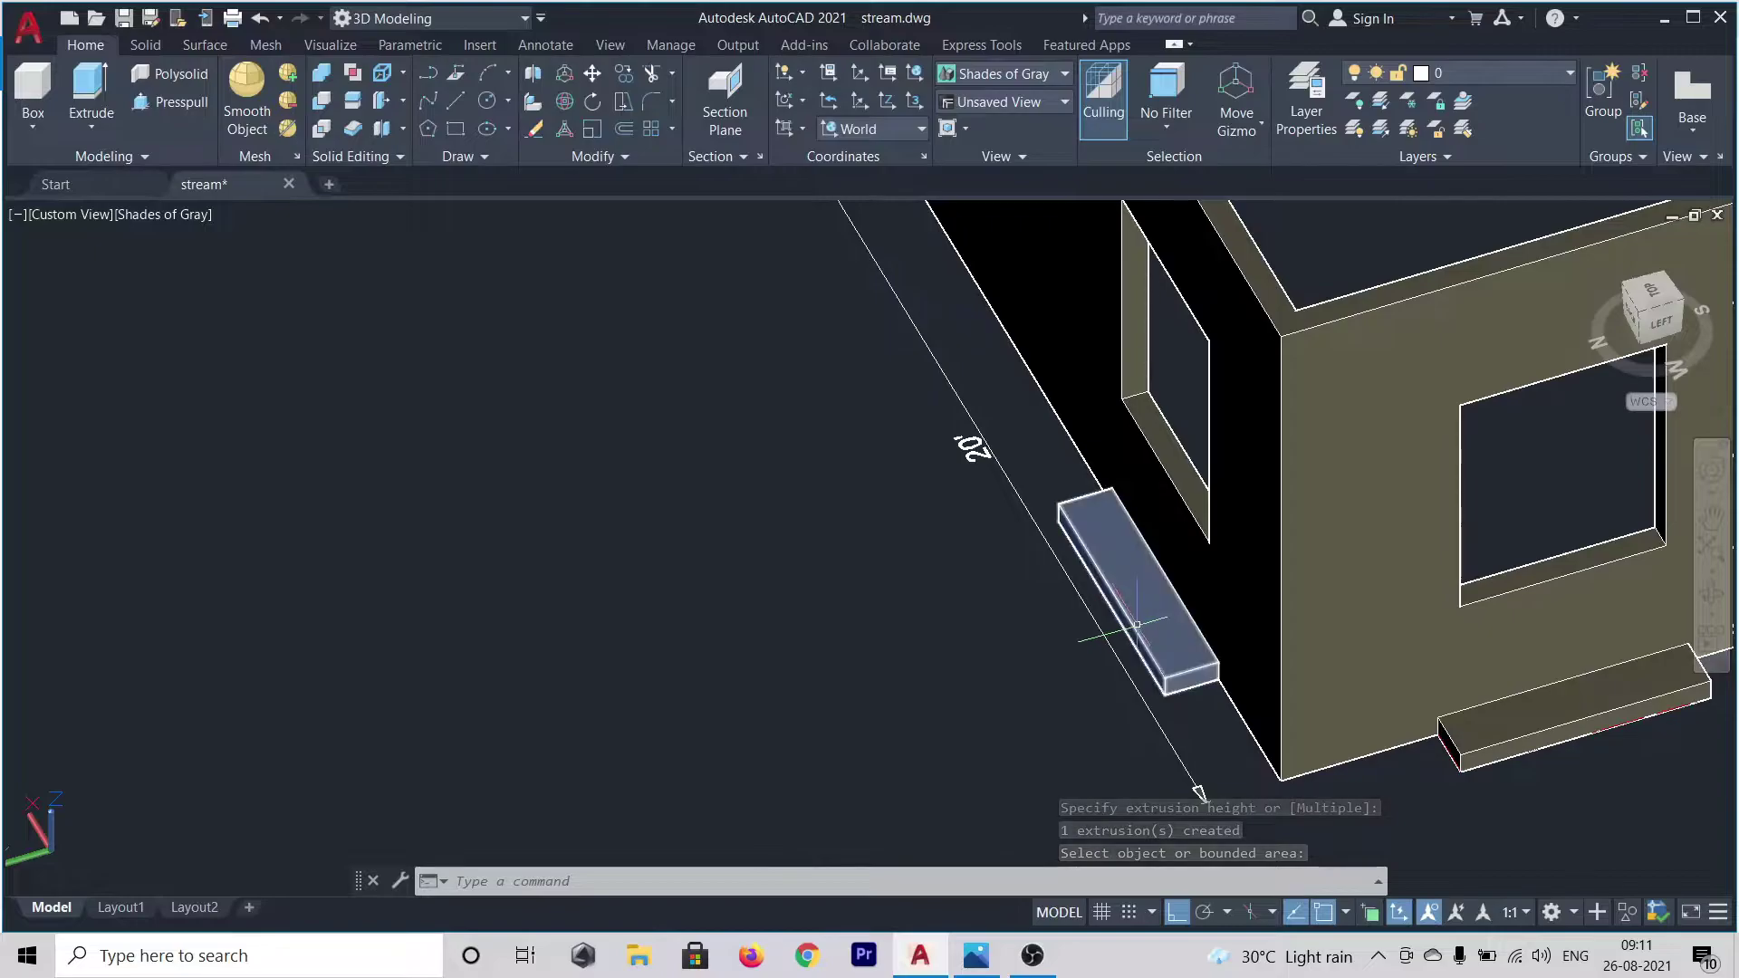
left_click(1137, 589)
left_click(1562, 711)
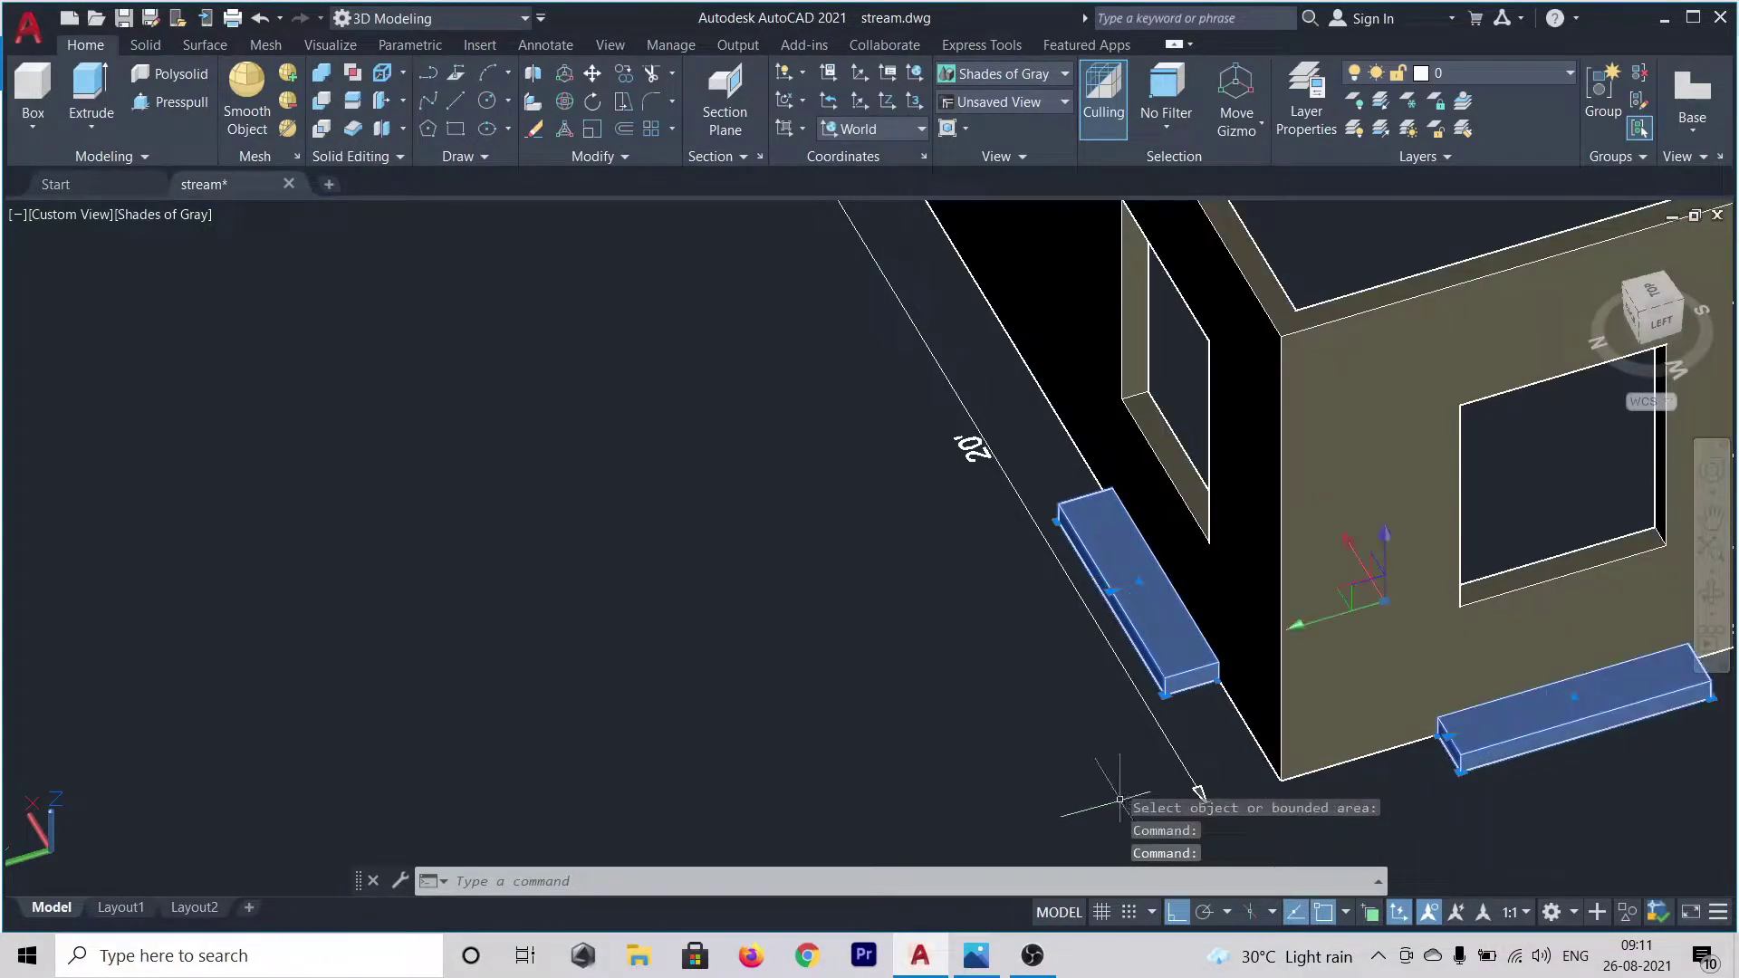
scroll(1055, 765, "down", 5)
scroll(1304, 705, "up", 5)
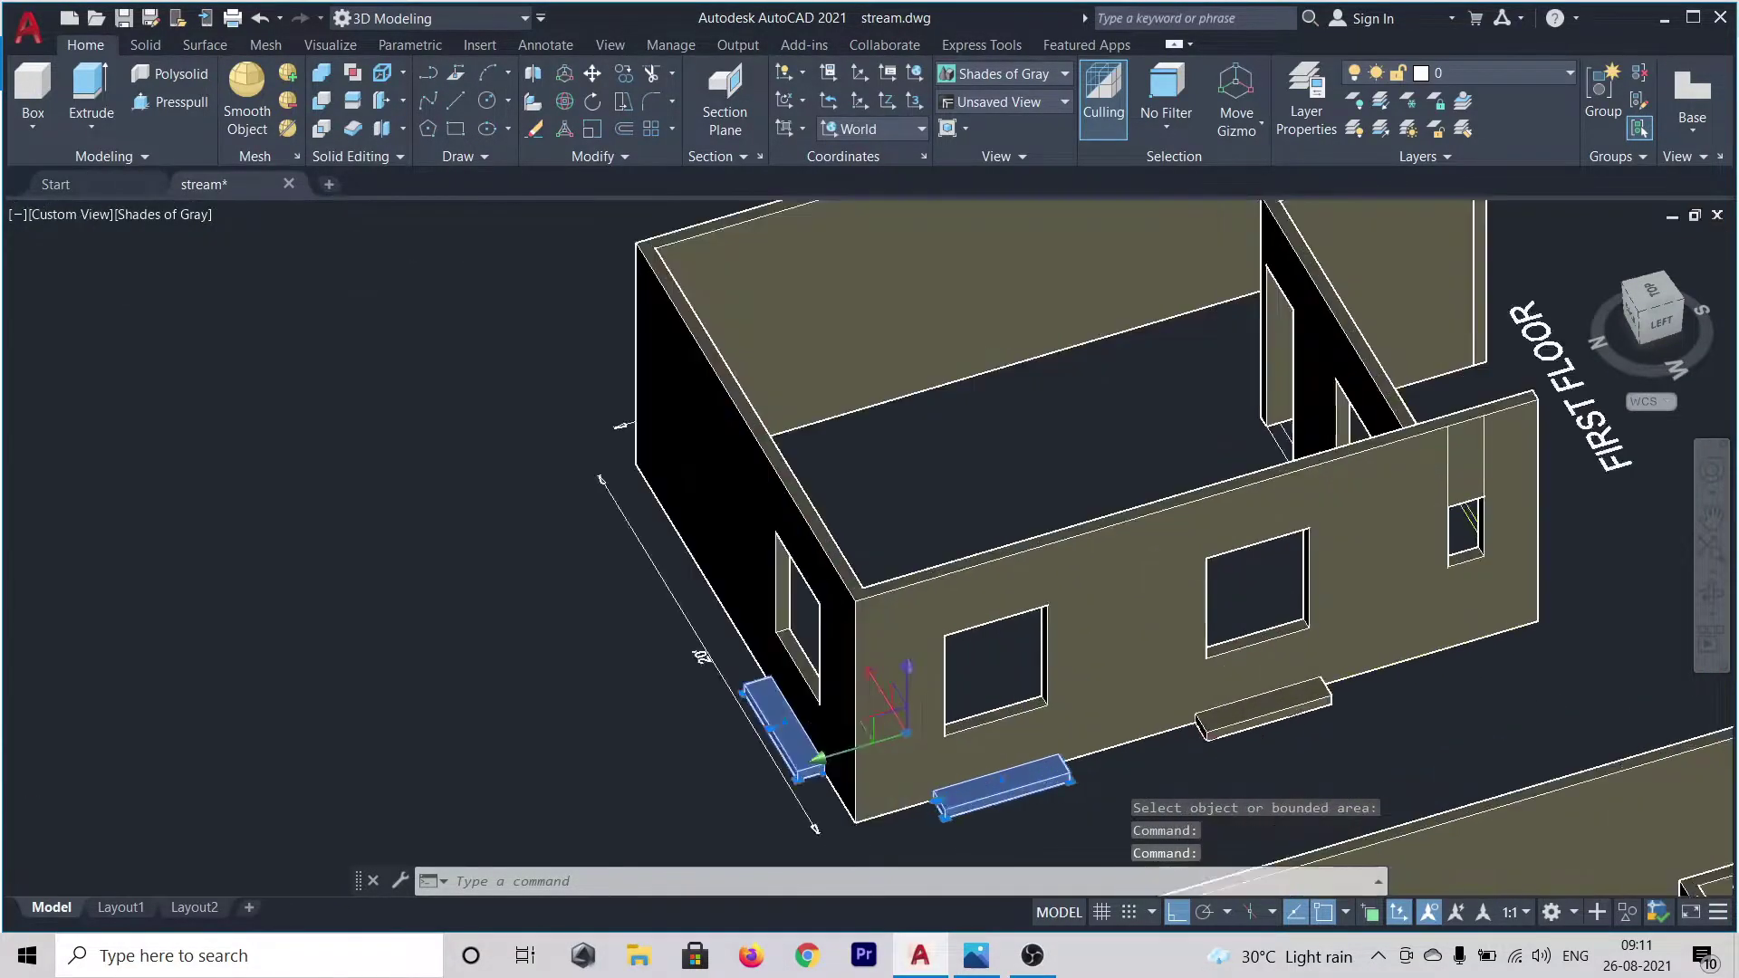
left_click(1296, 702)
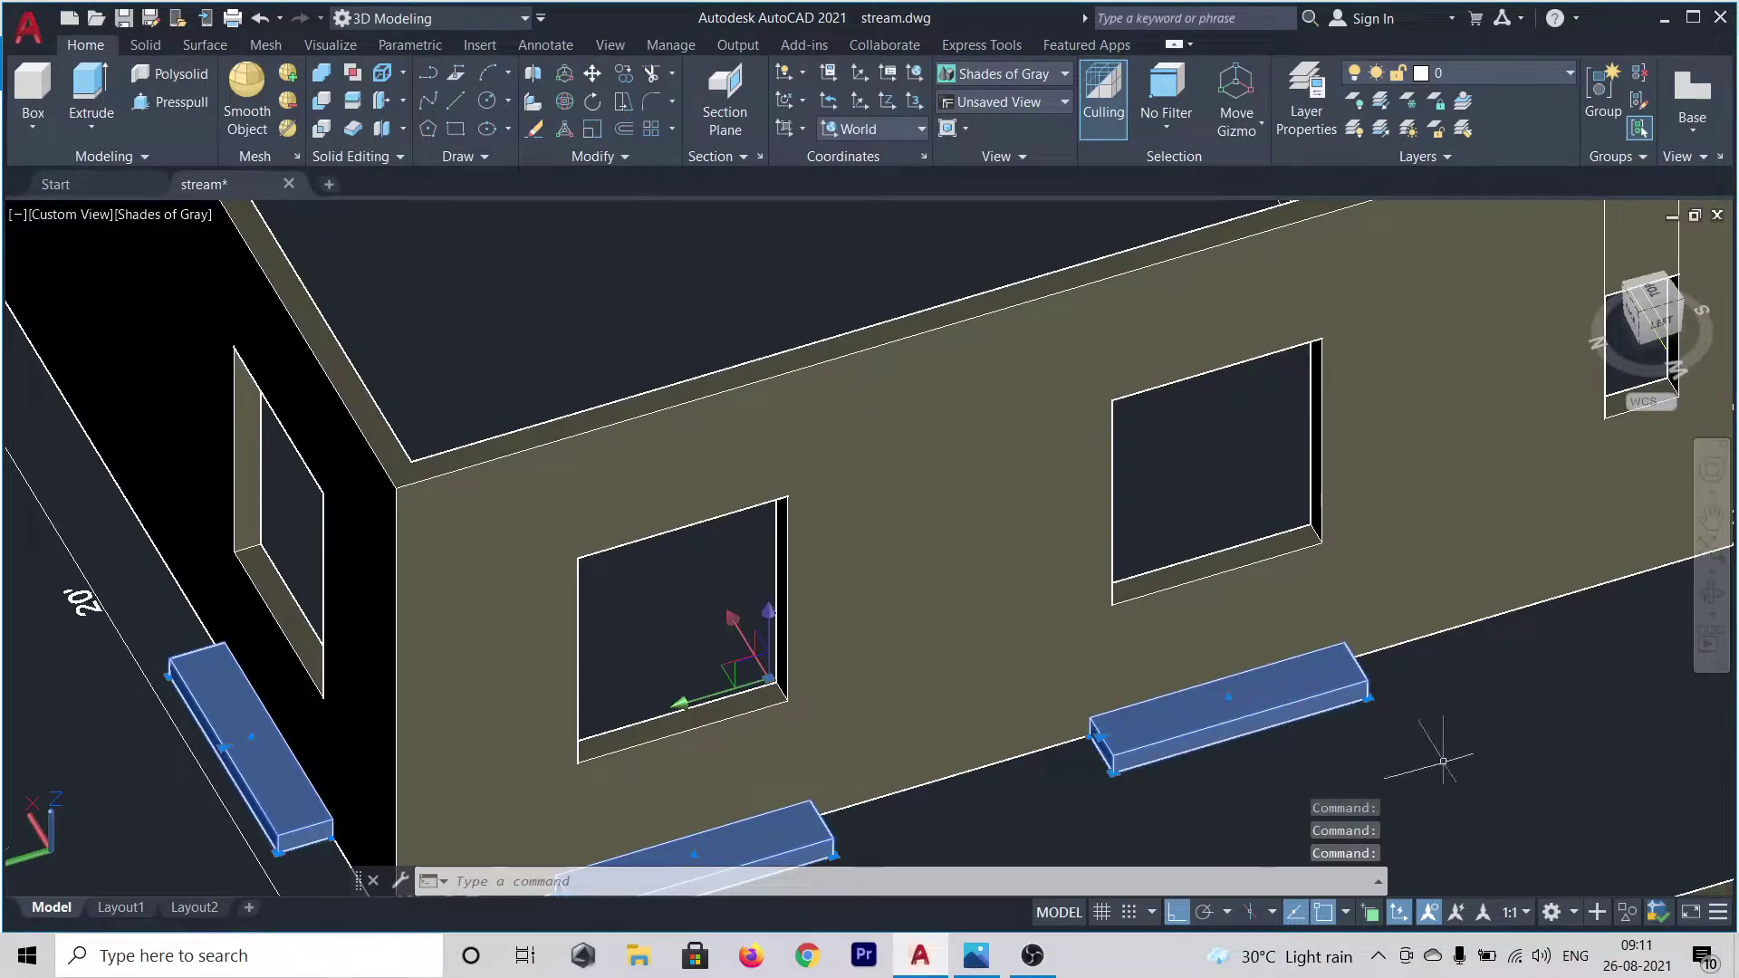
scroll(1454, 772, "down", 10)
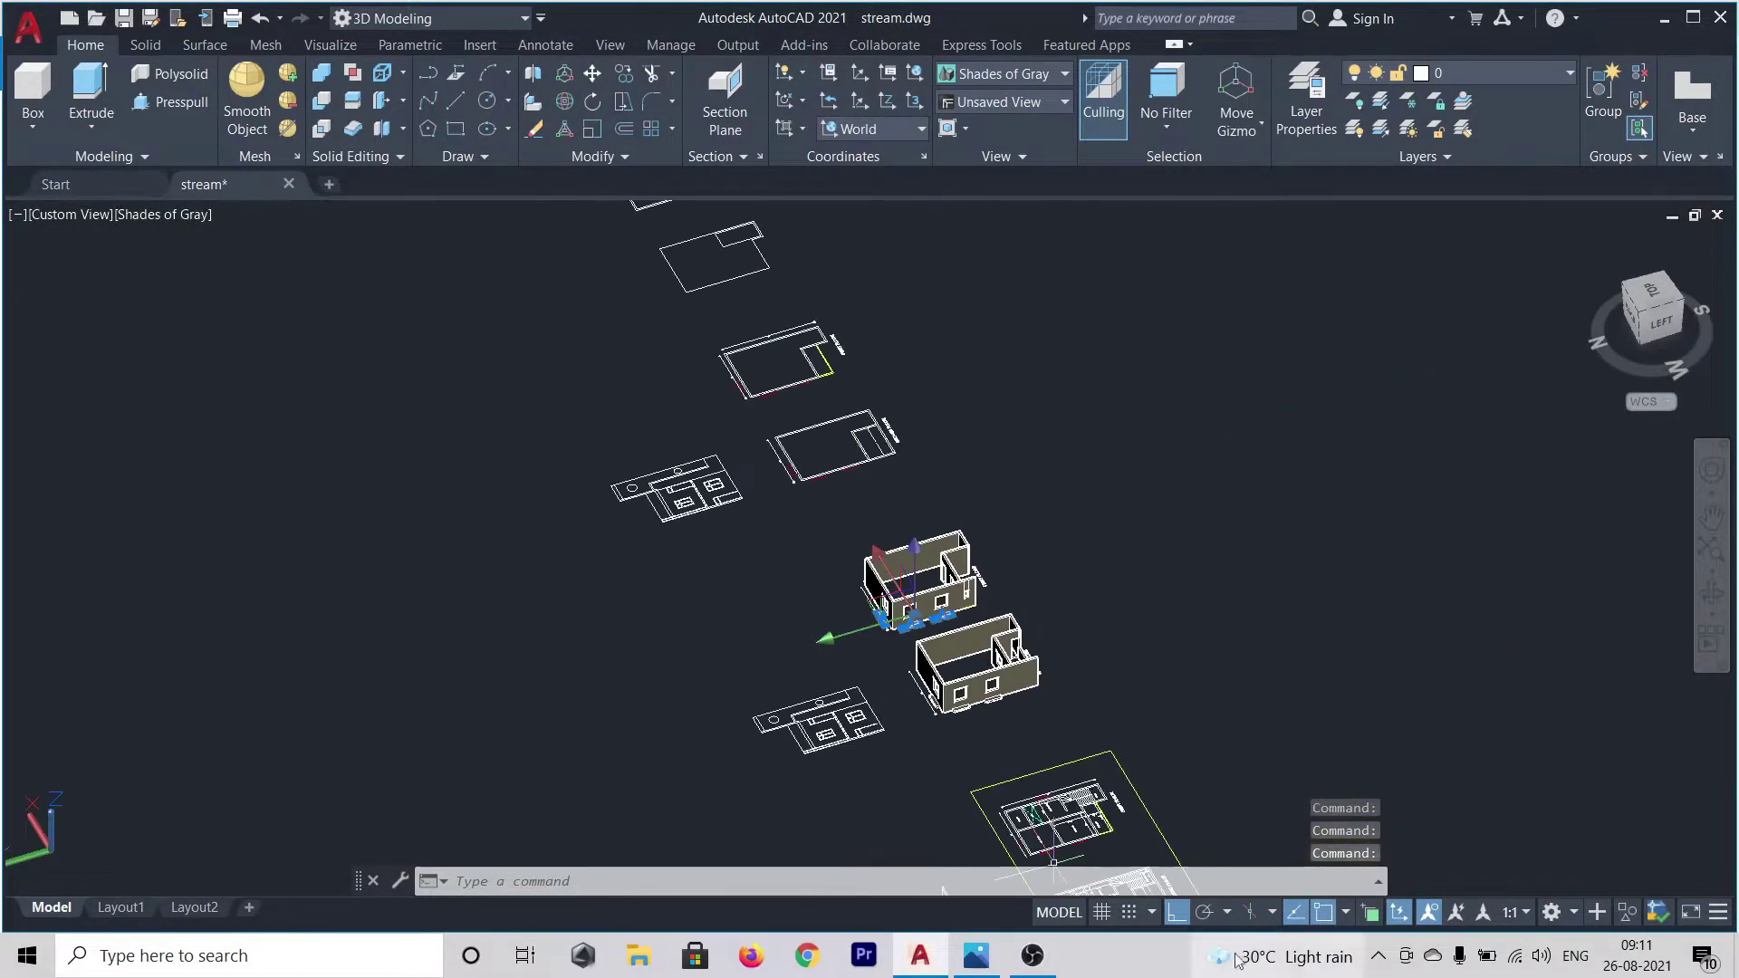
scroll(999, 727, "up", 8)
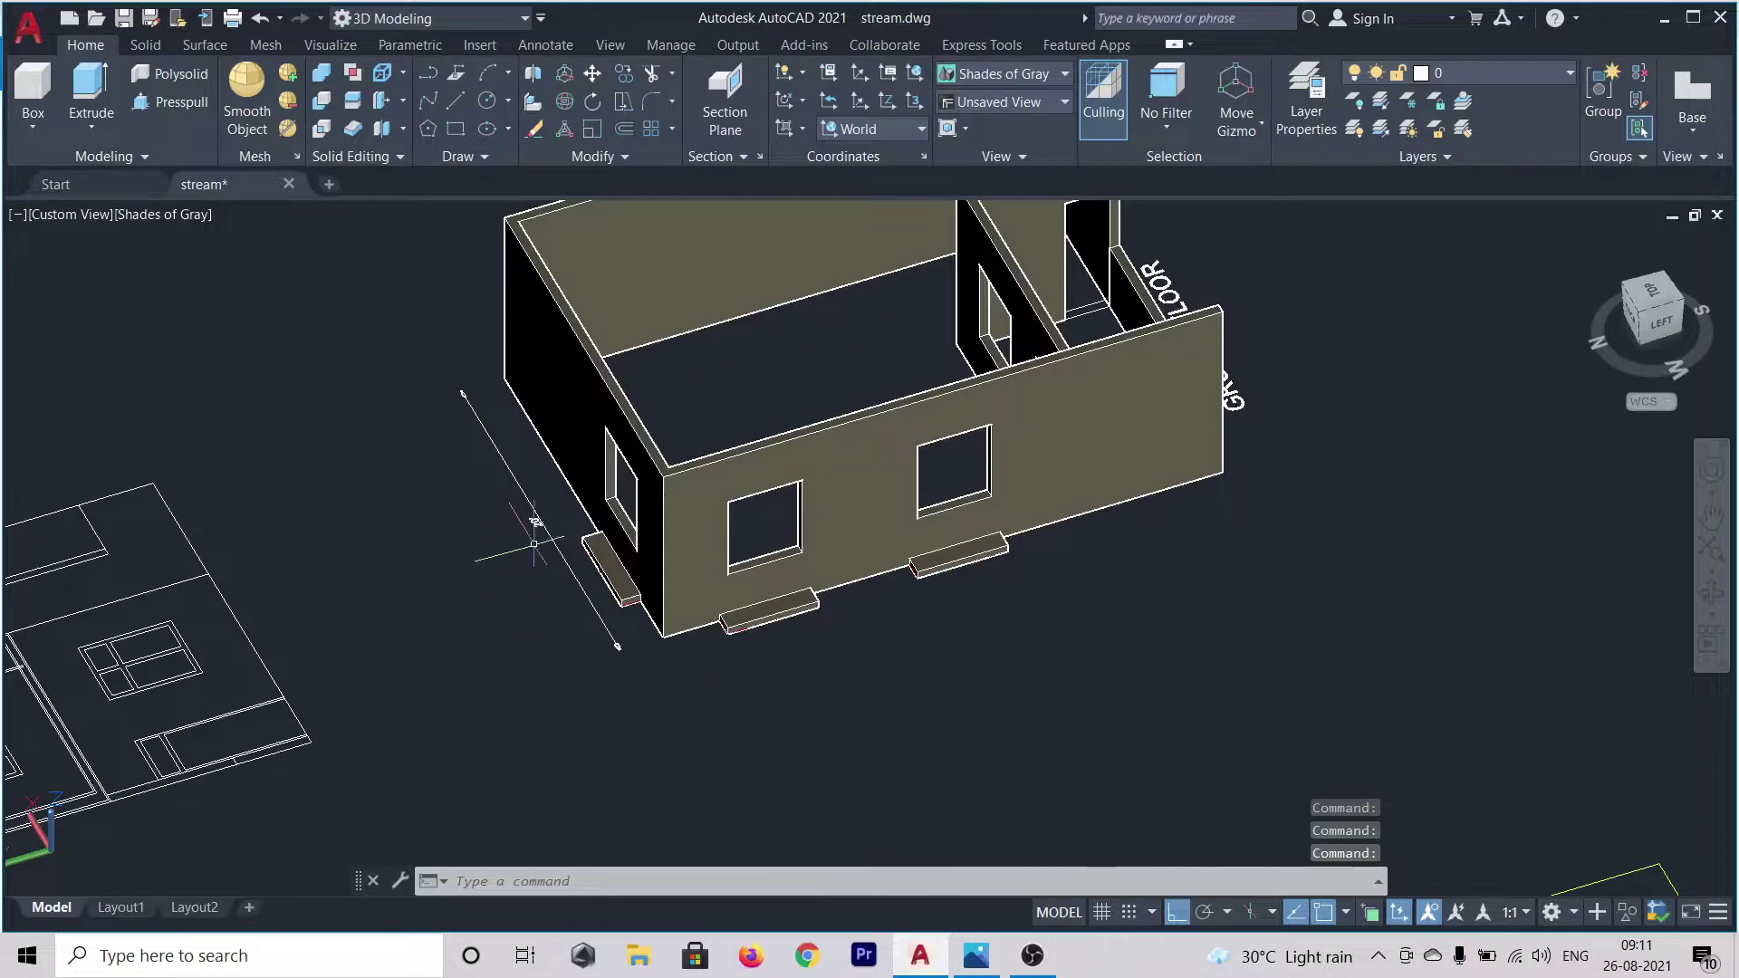
scroll(609, 565, "up", 5)
left_click(604, 567)
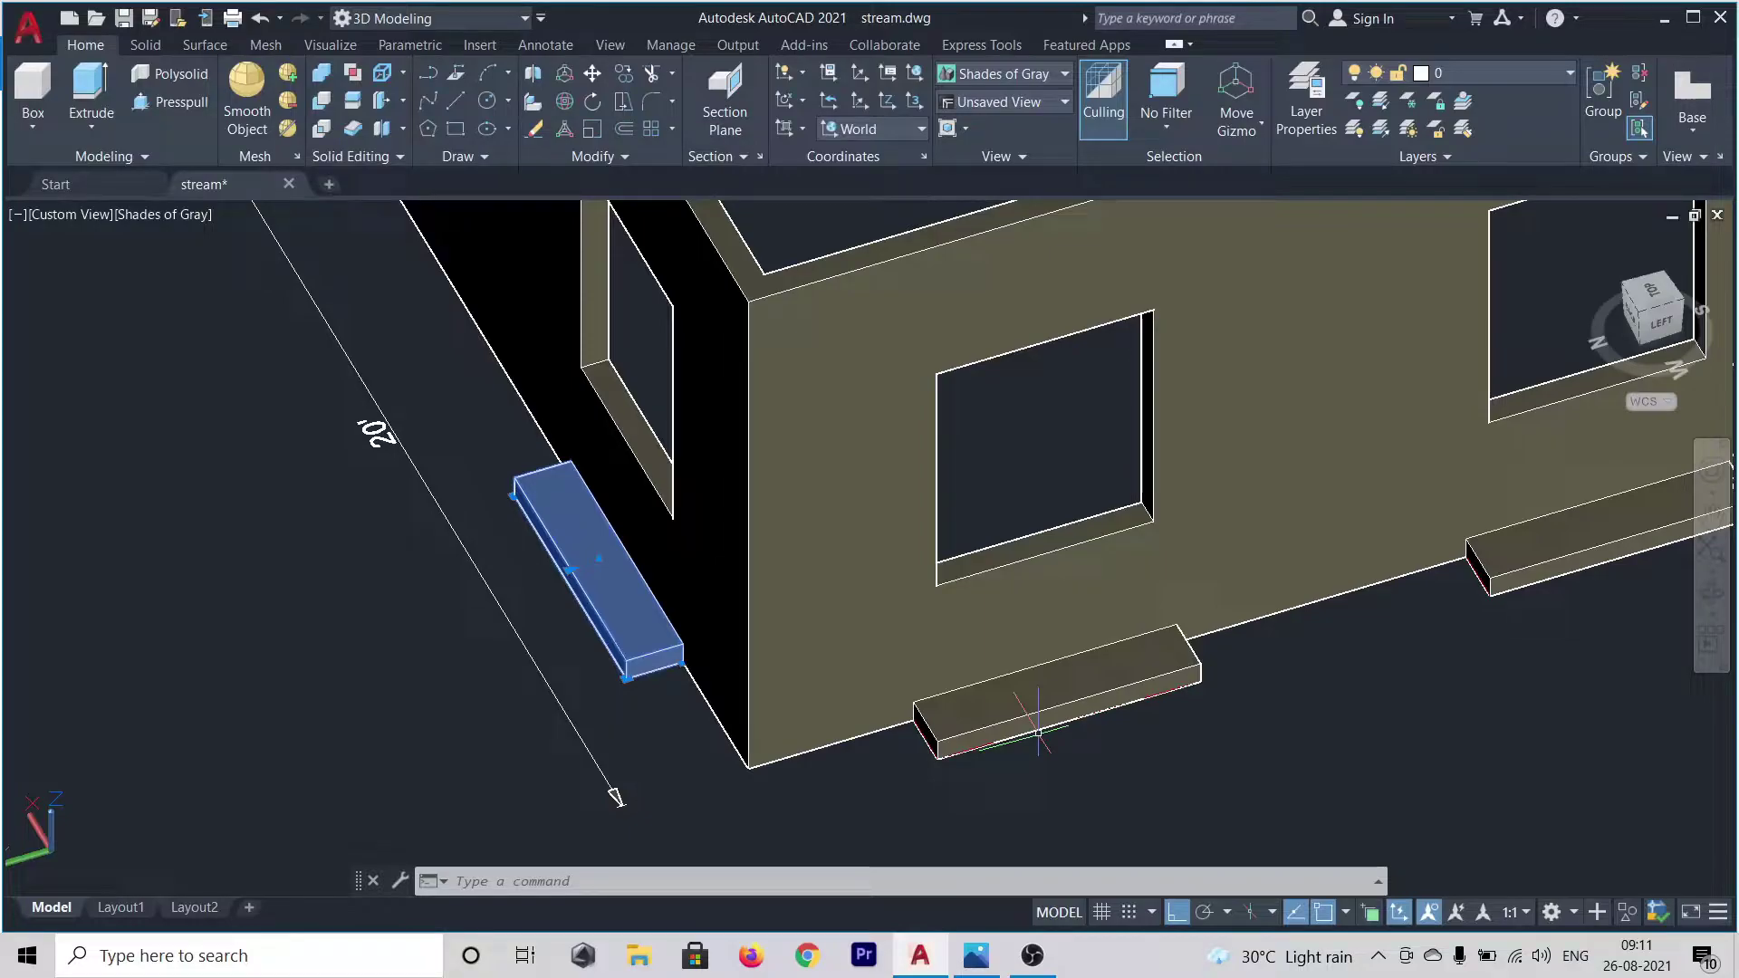
left_click(1023, 720)
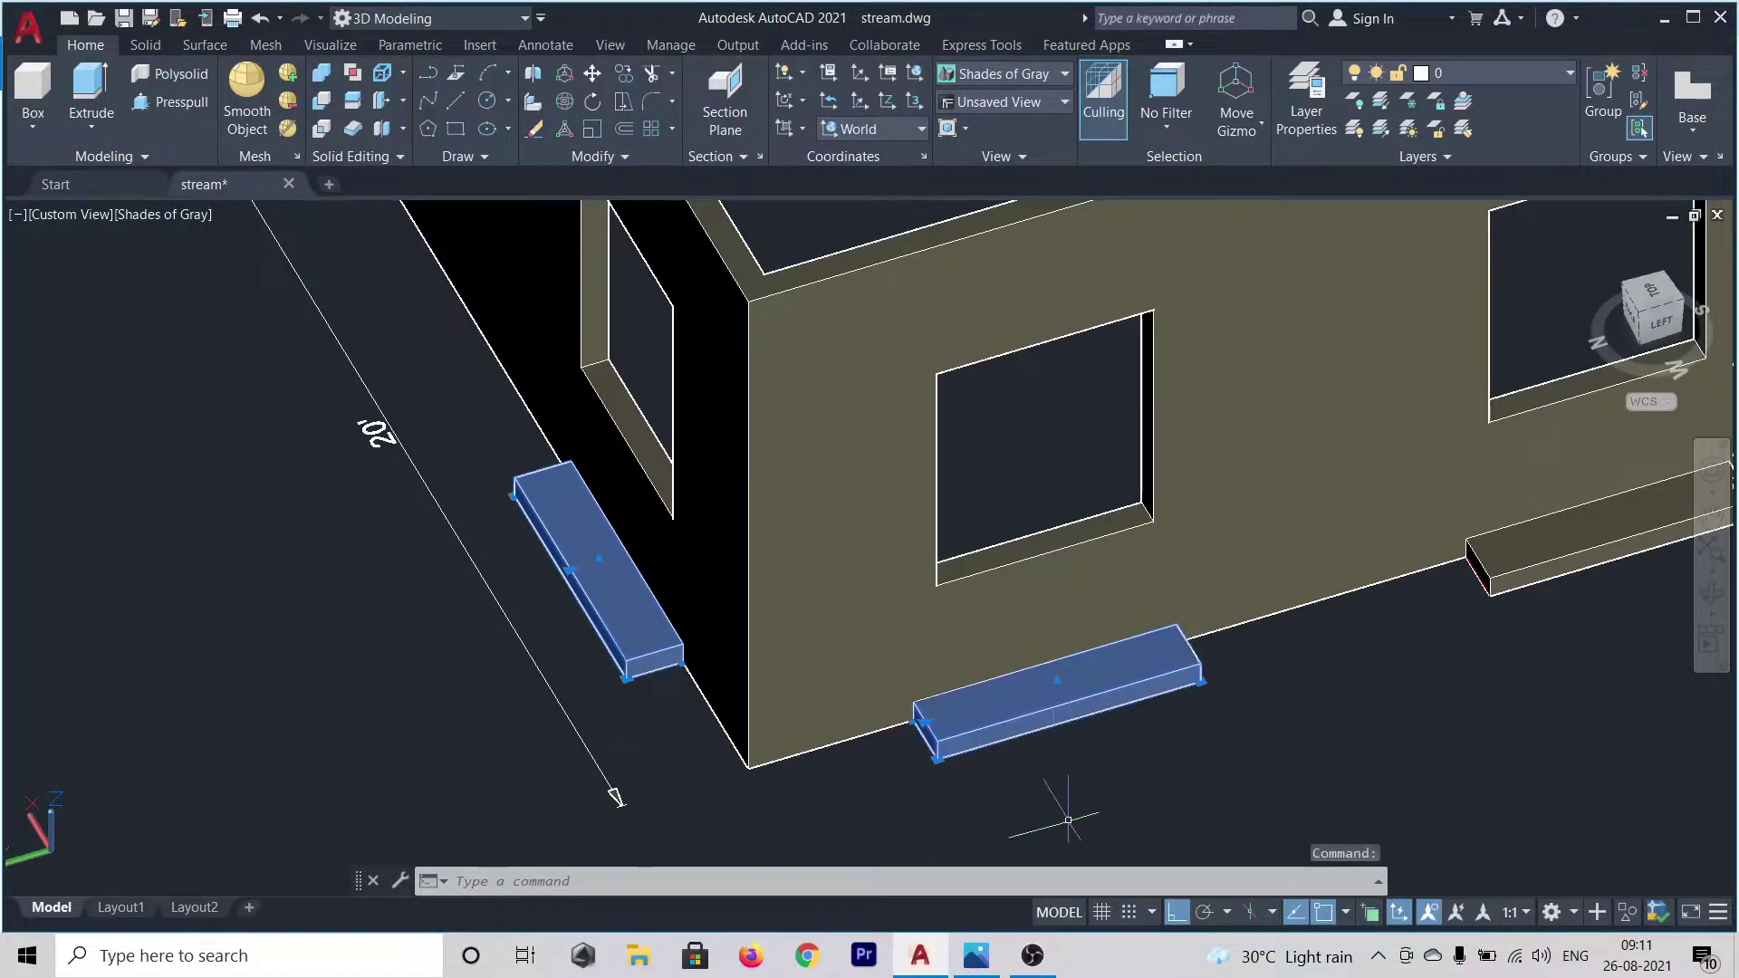
scroll(1051, 808, "down", 3)
scroll(1410, 645, "up", 2)
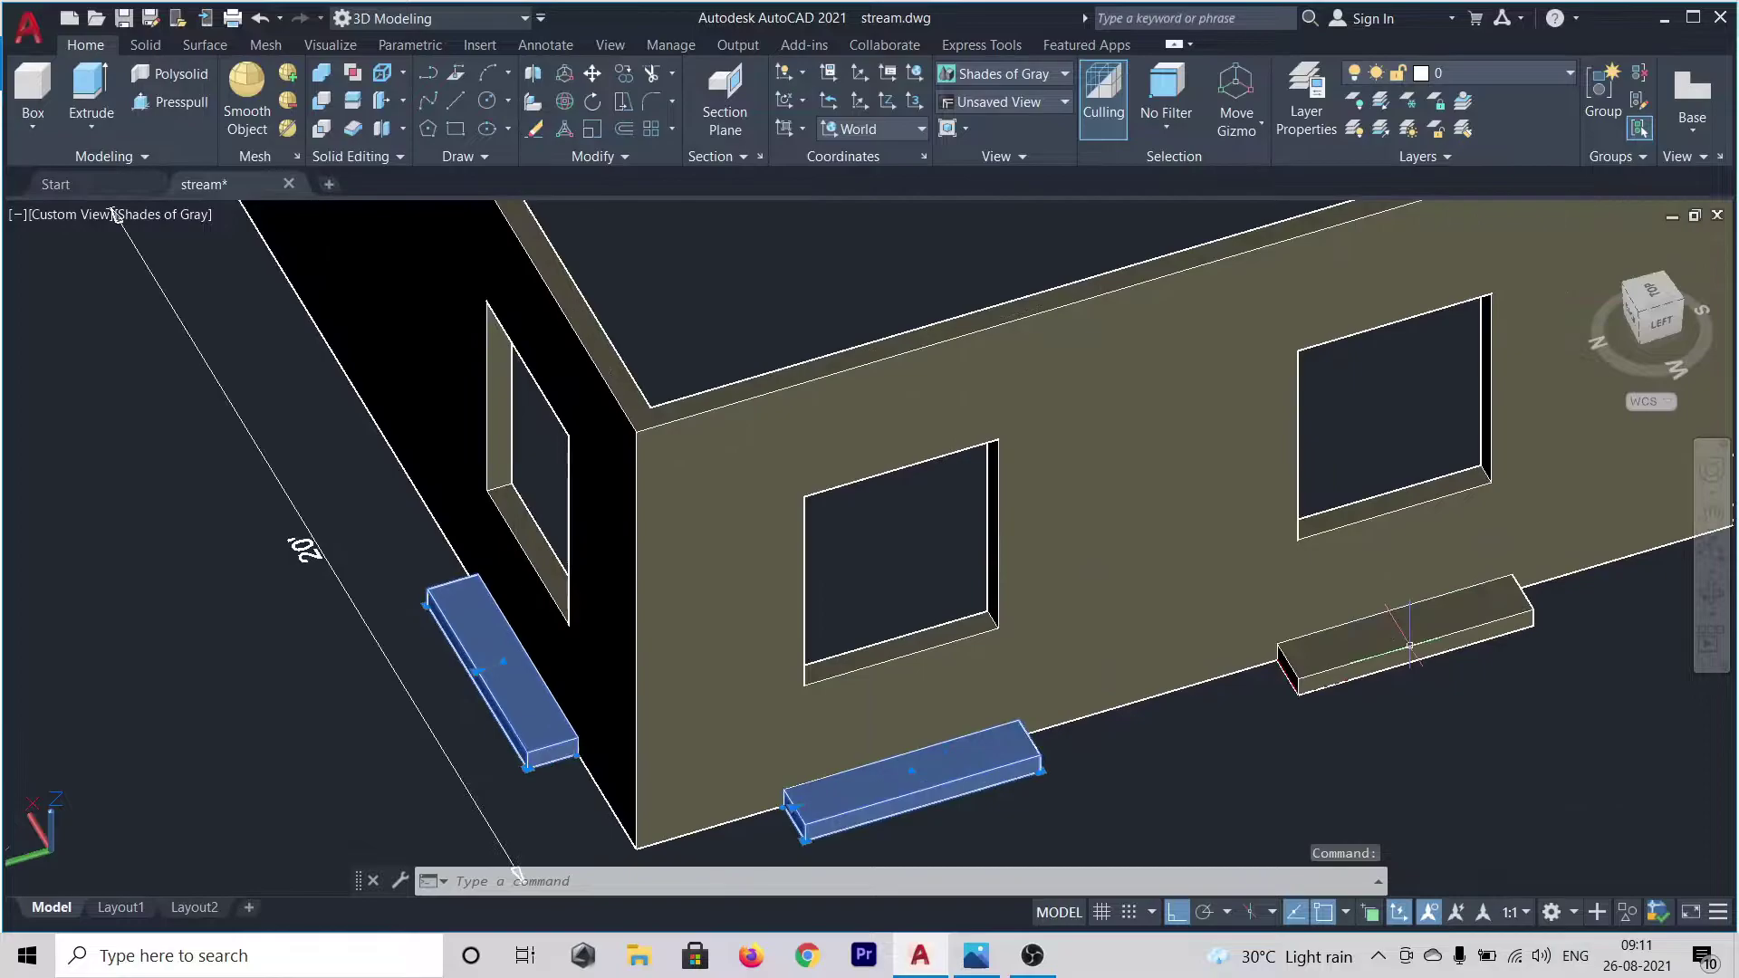
scroll(1409, 645, "down", 2)
scroll(1146, 749, "down", 2)
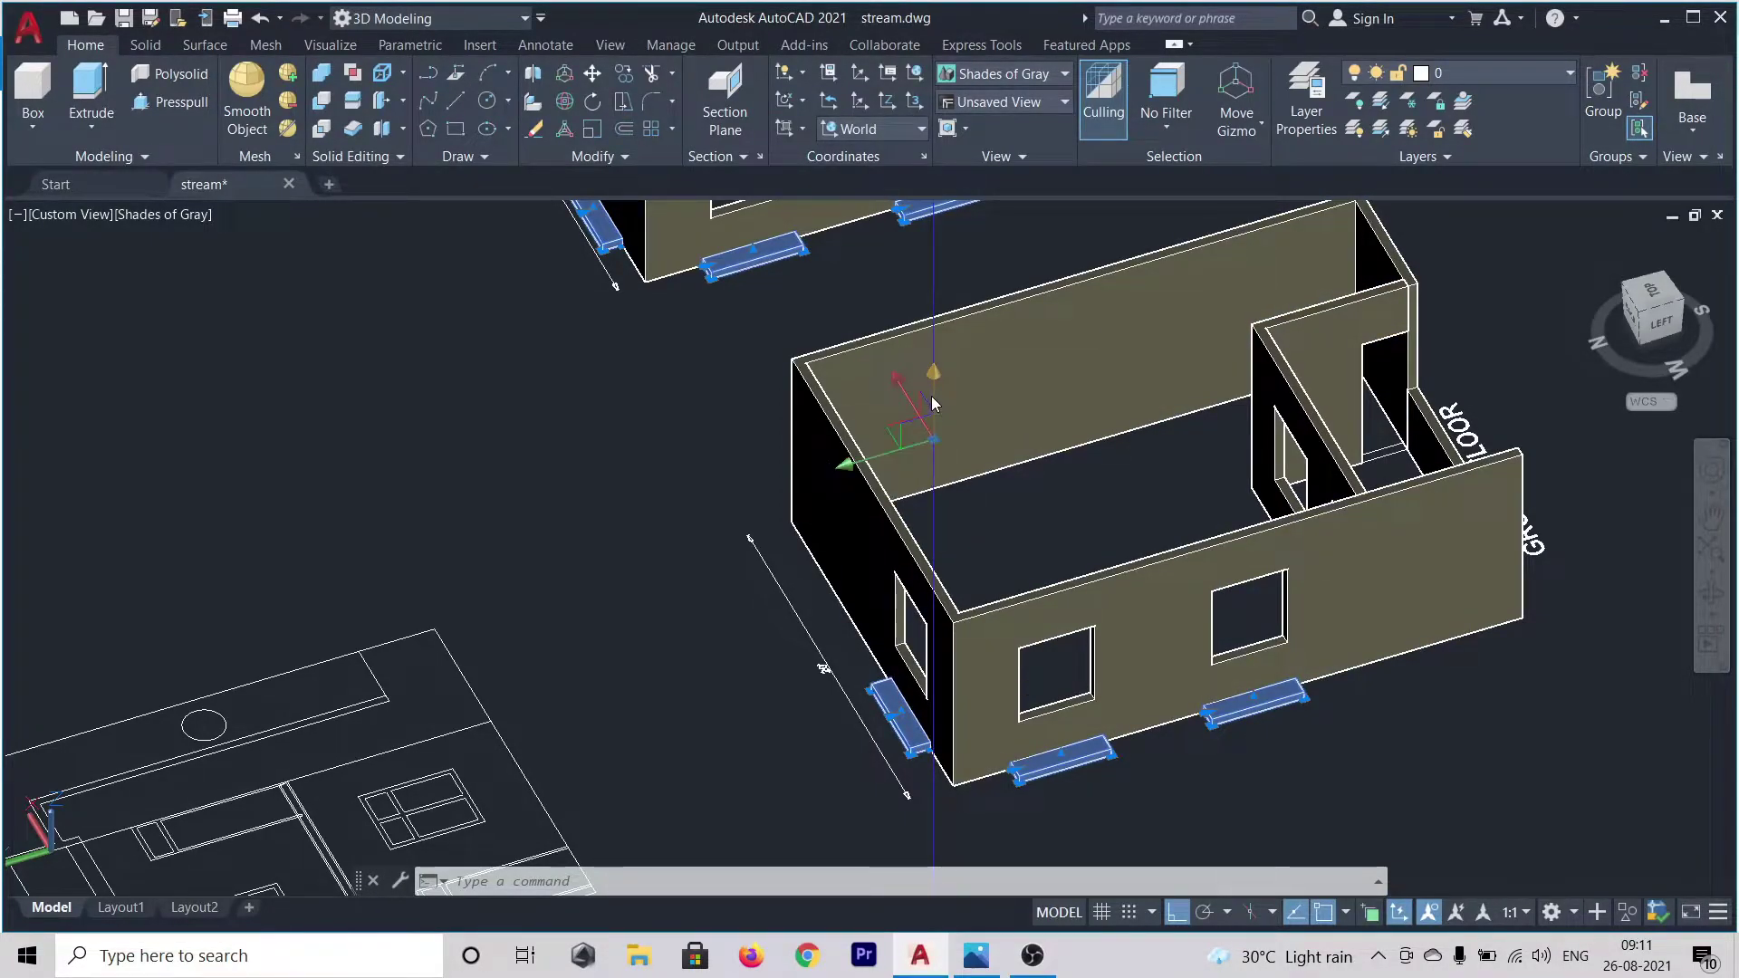
left_click(932, 397)
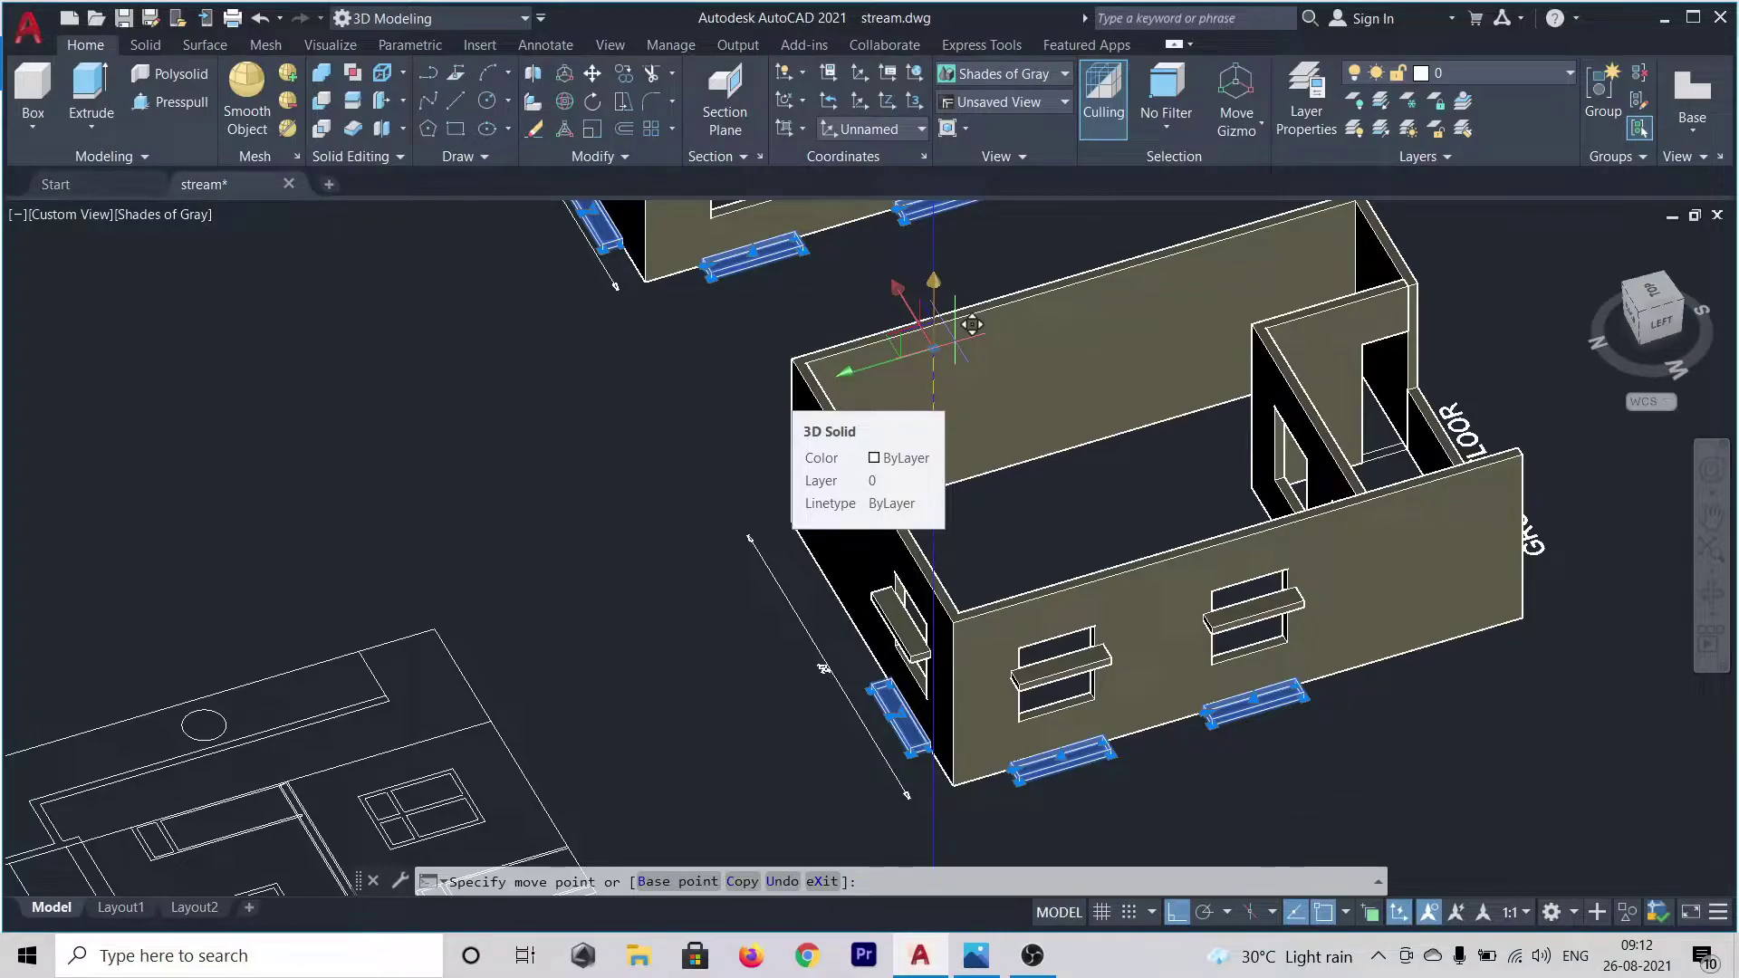
type("8")
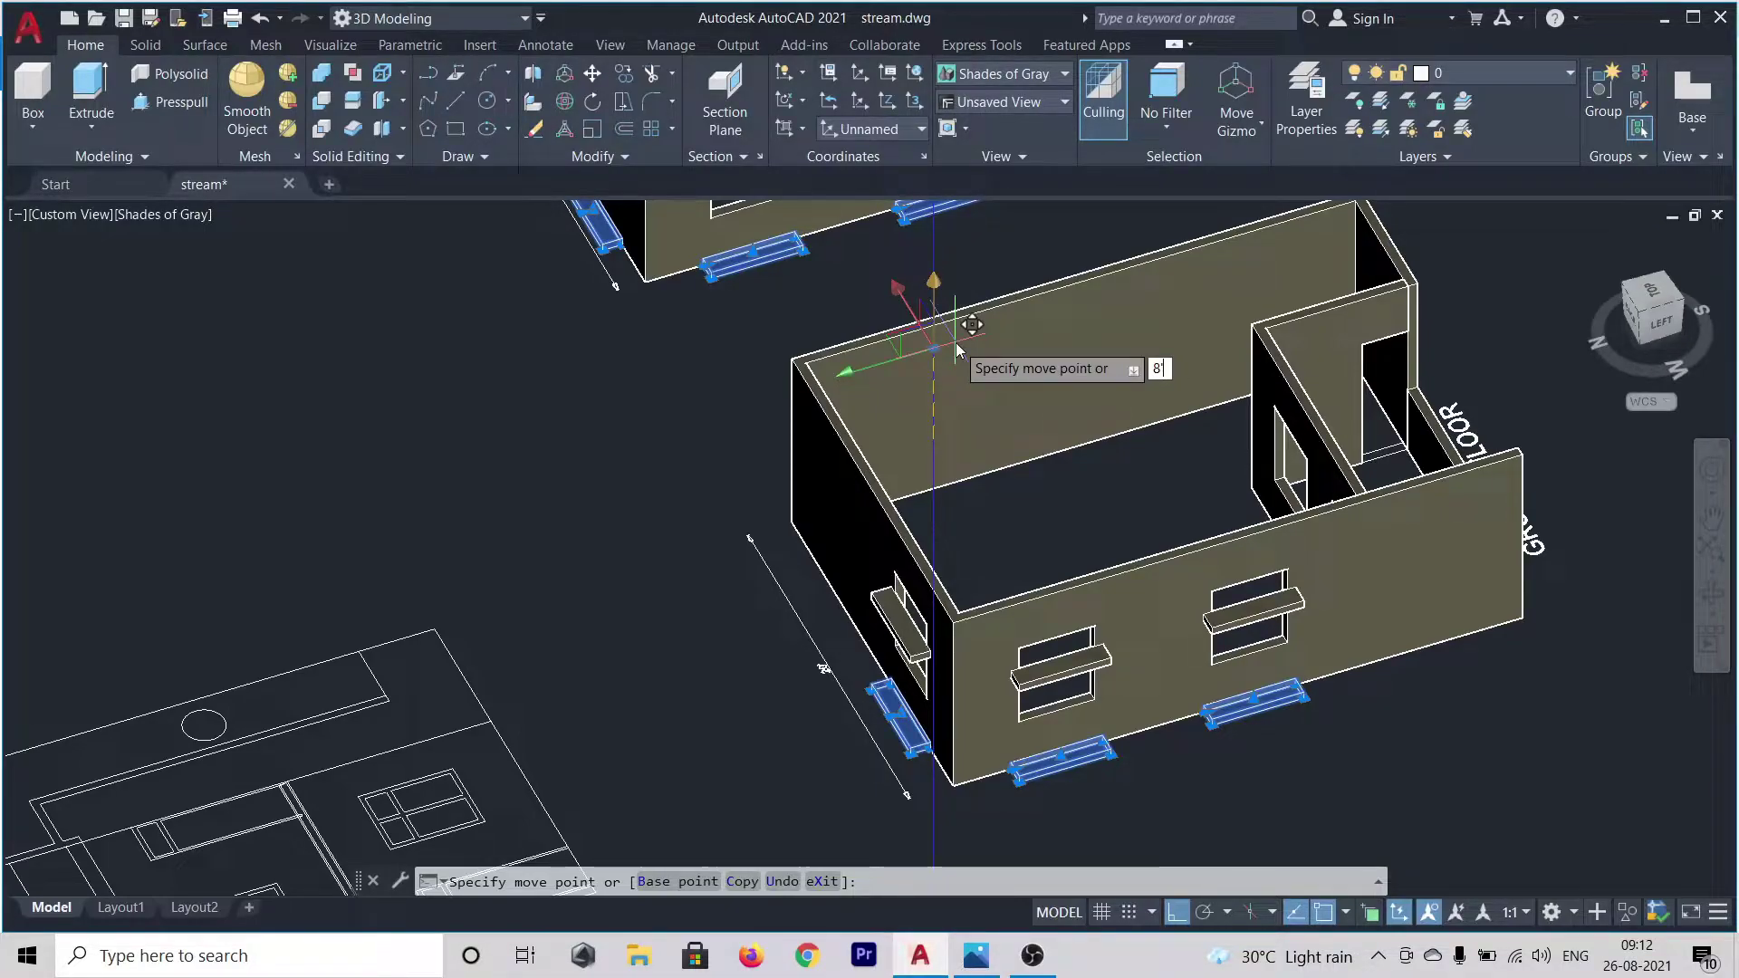
key("Return")
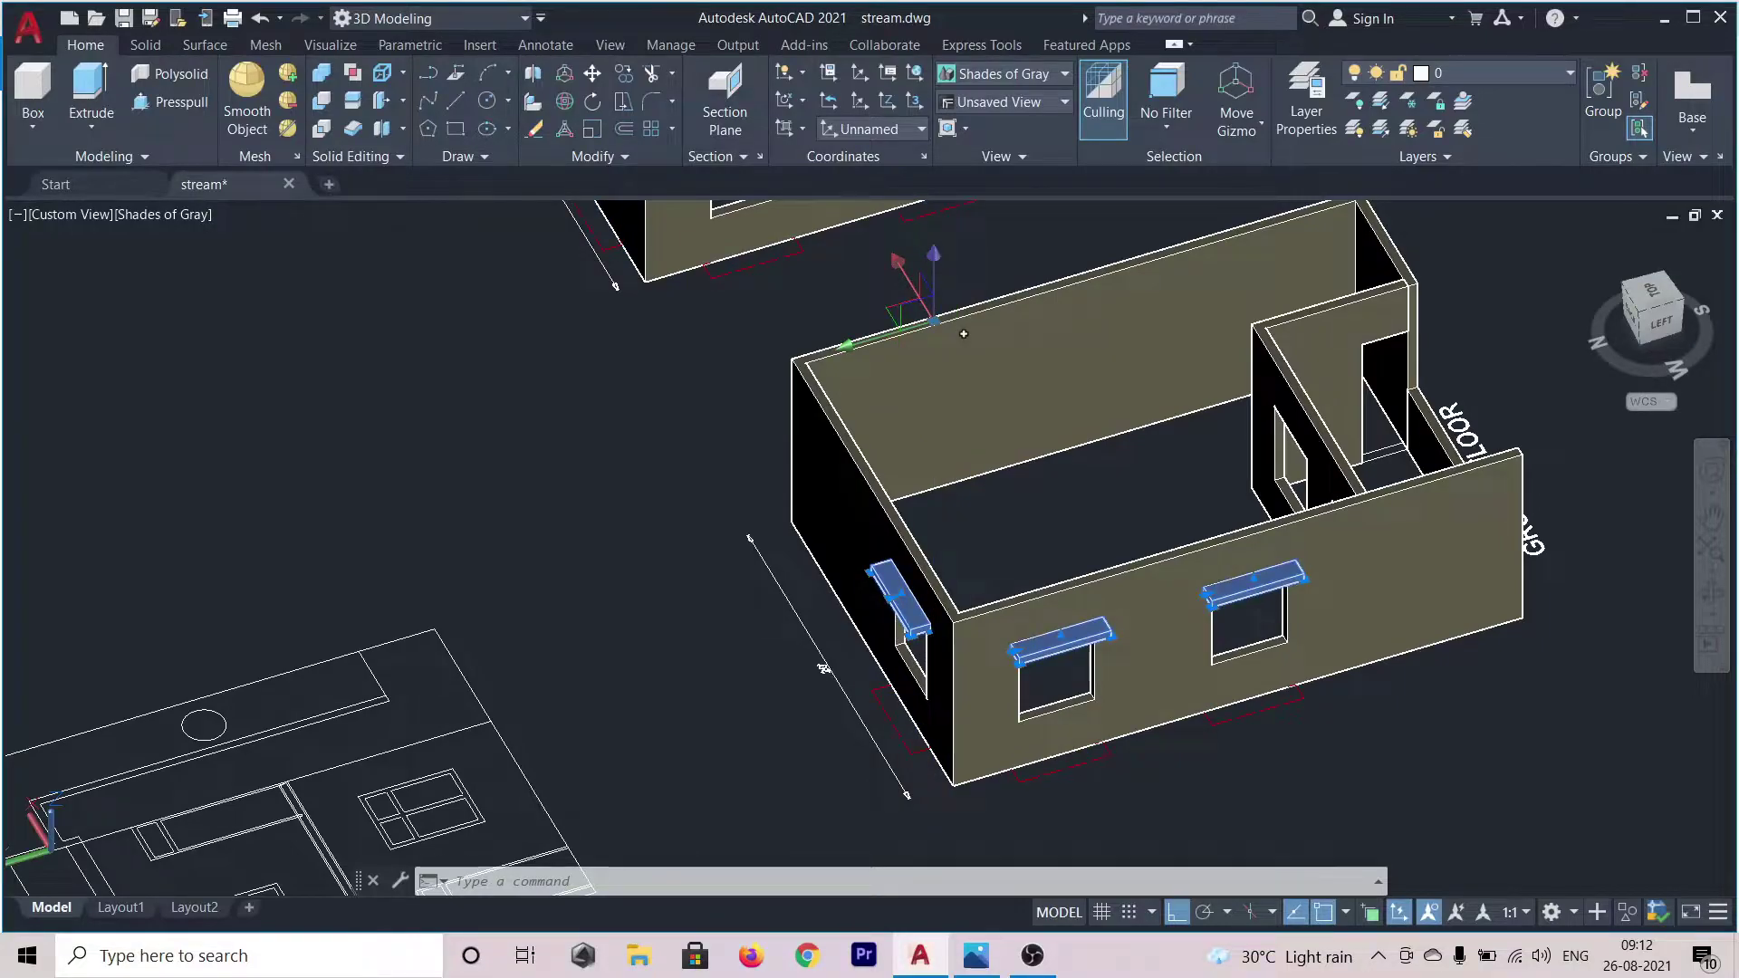
key("Escape")
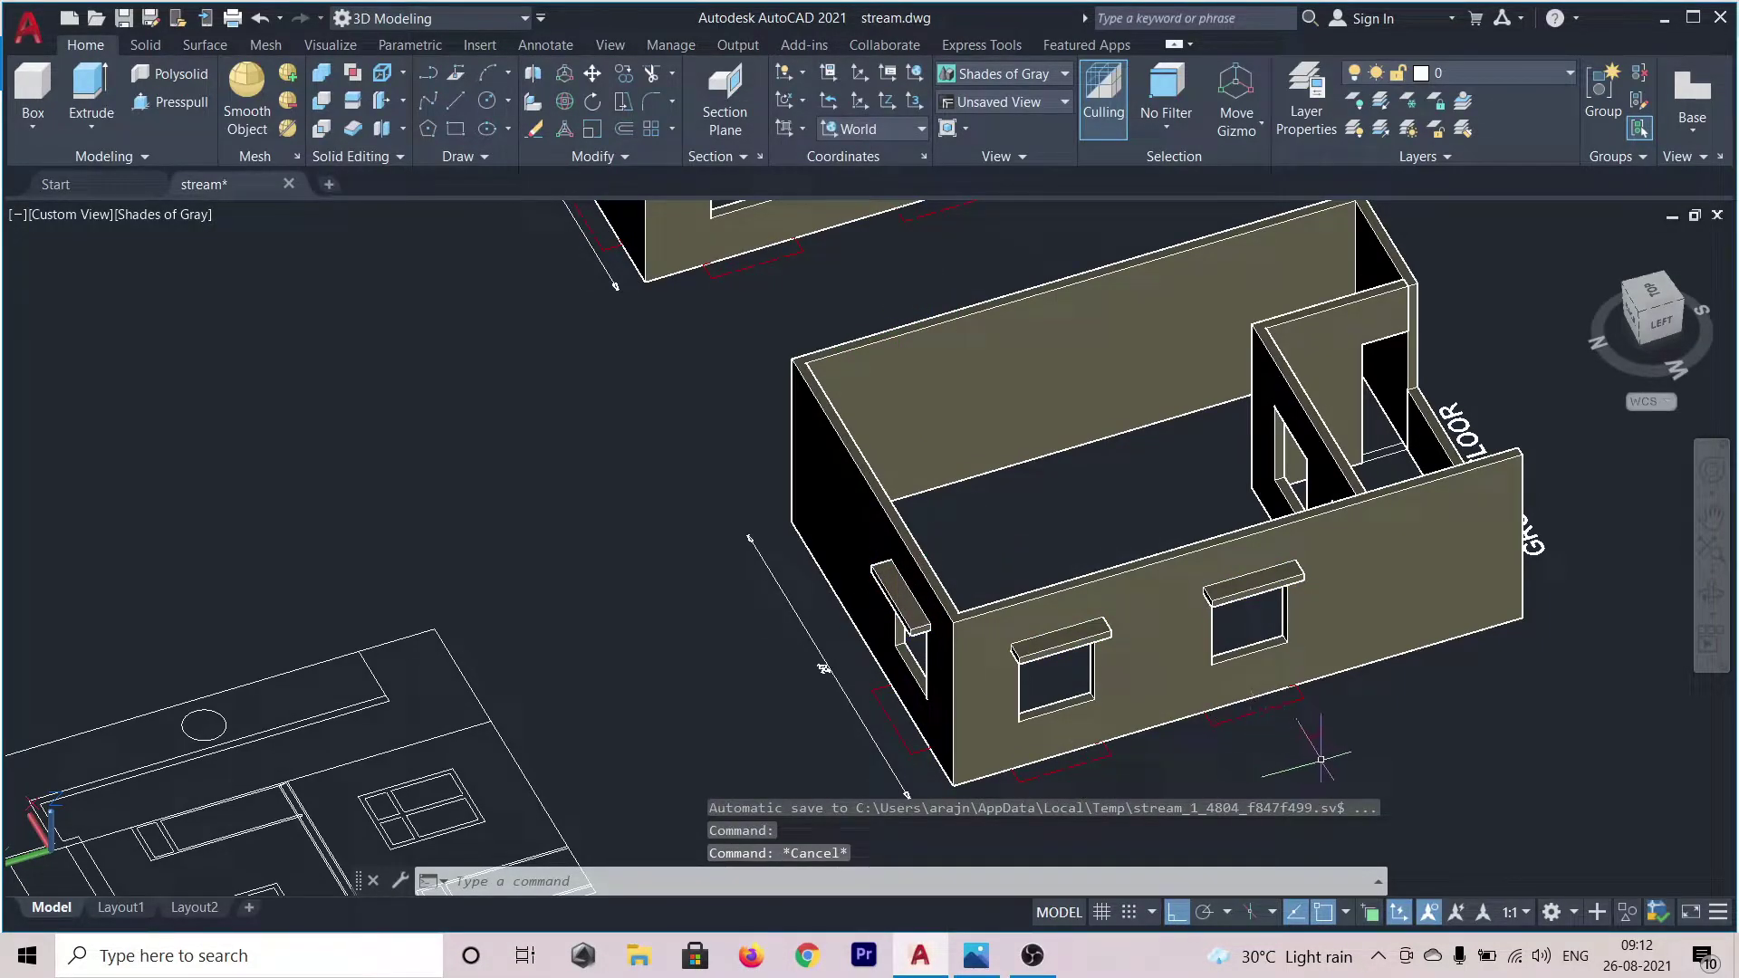
- Move the first floor walls with their side window projections from the bottom outer corner onto the ground floor's matching top corner, with Ortho off
middle_click_drag(823, 668, 1069, 667, "shift")
scroll(1132, 684, "up", 5)
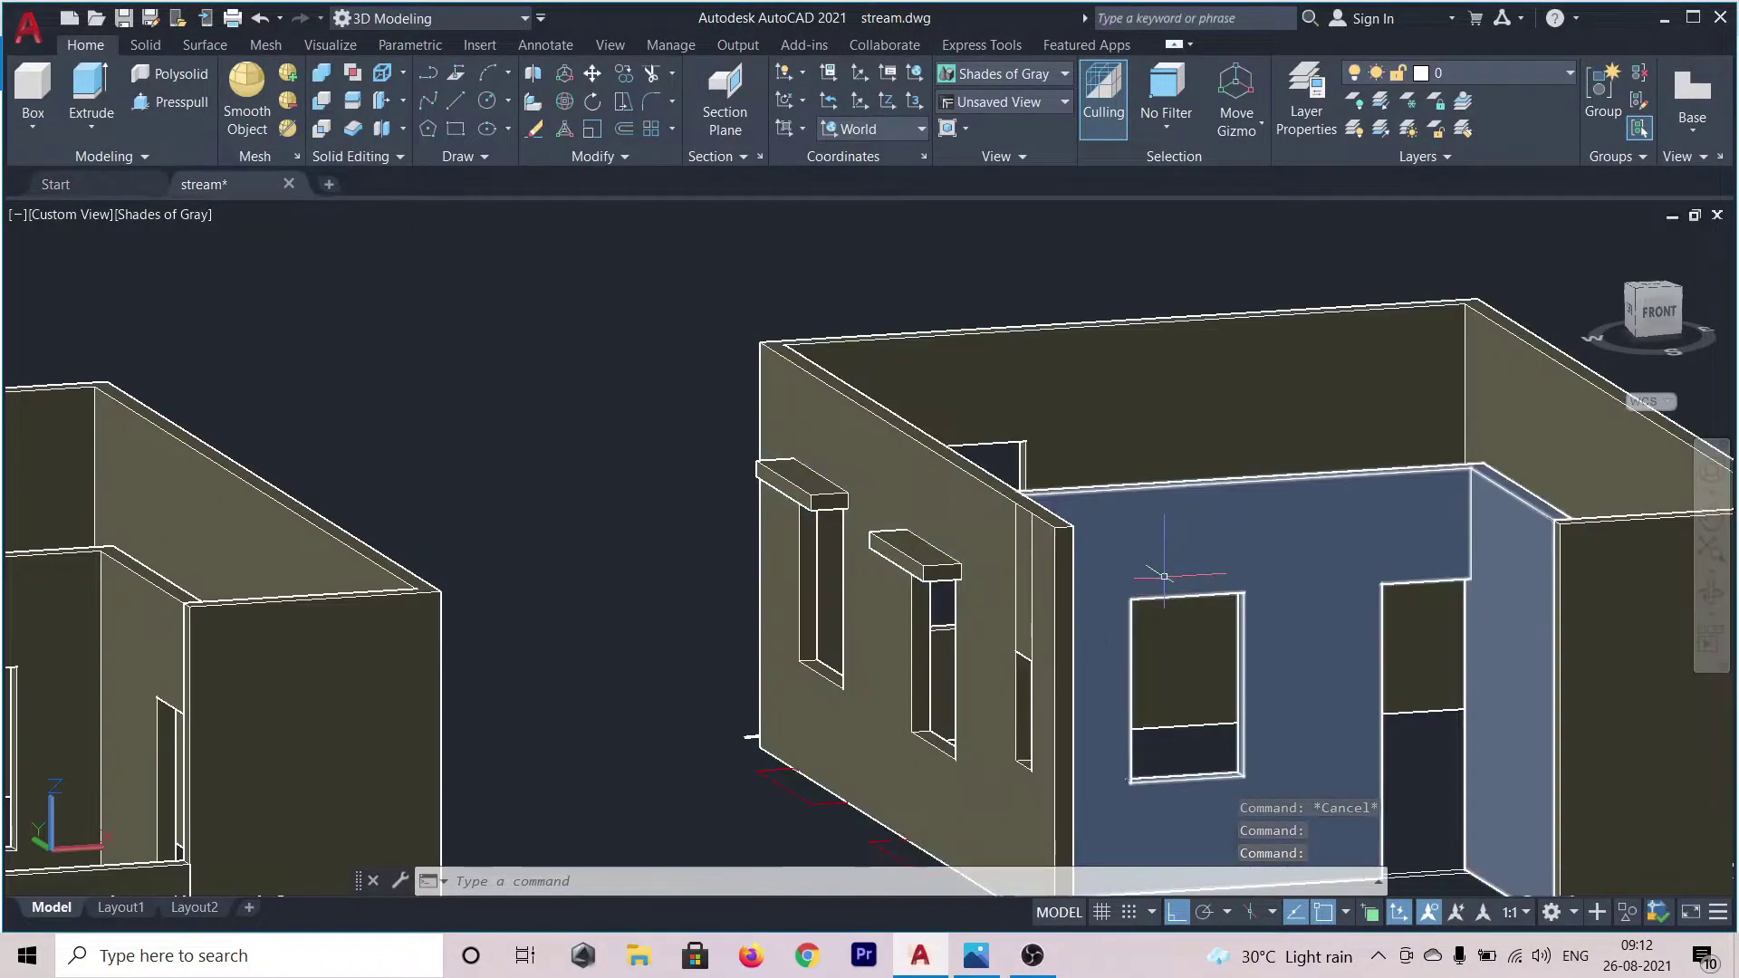
left_click(1164, 576)
left_click(957, 509)
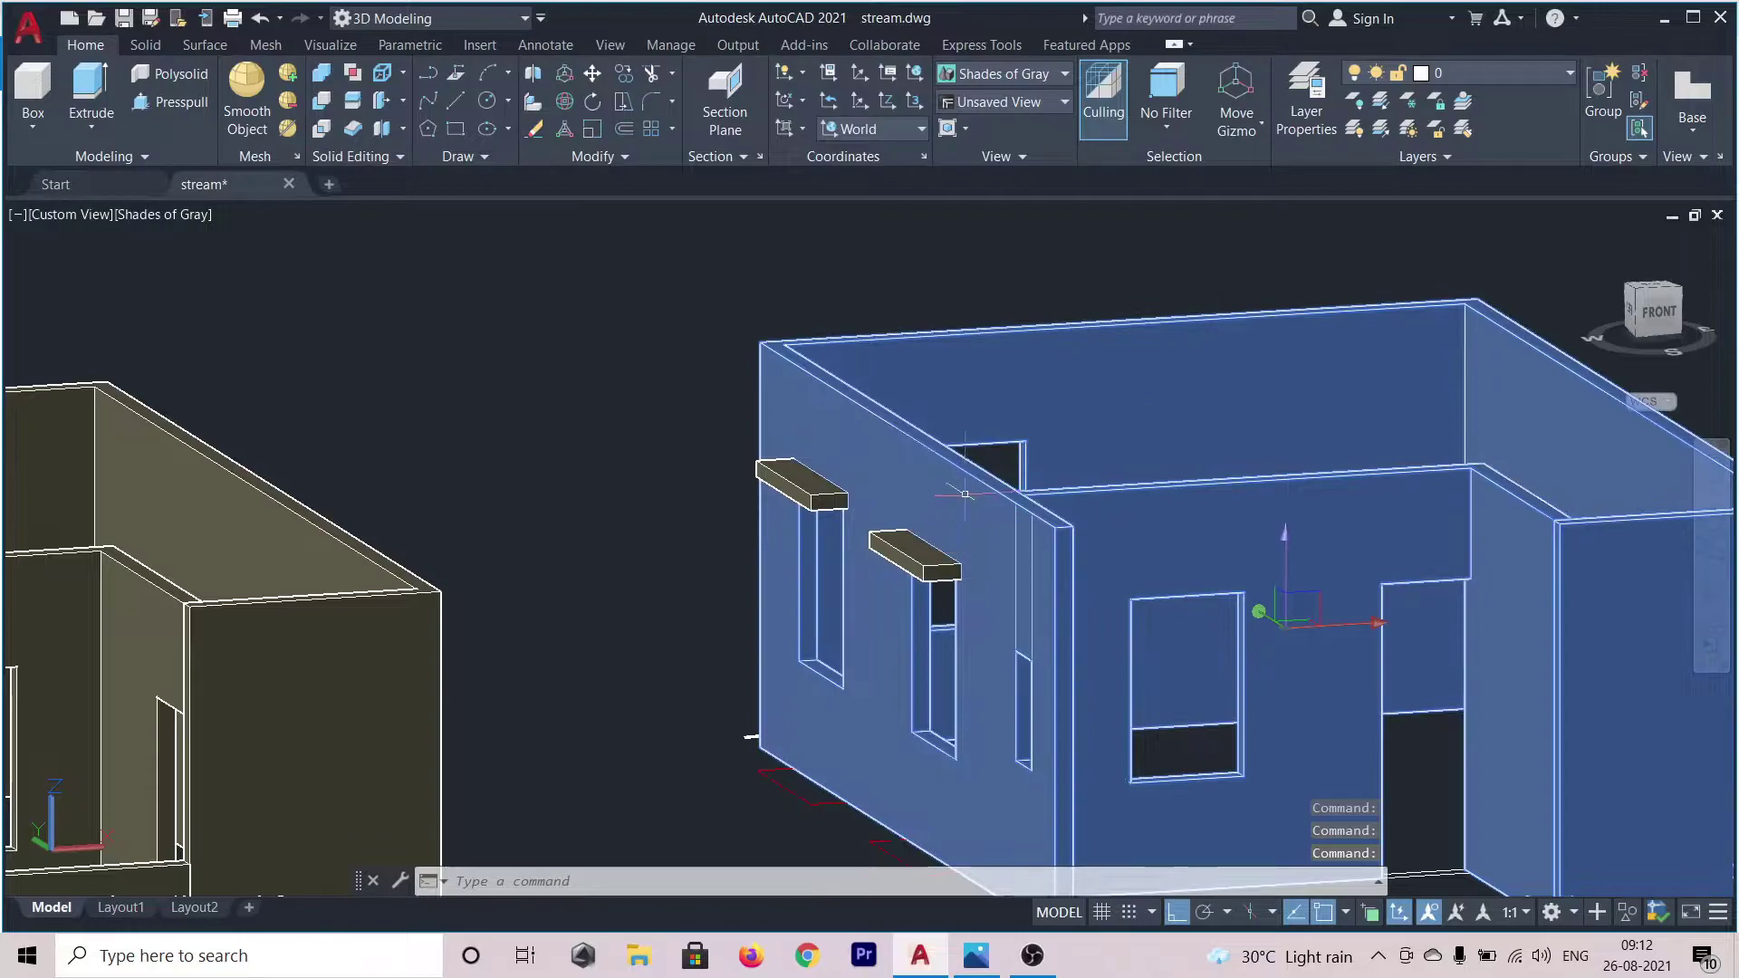
scroll(965, 510, "down", 4)
scroll(883, 426, "up", 3)
left_click(851, 423)
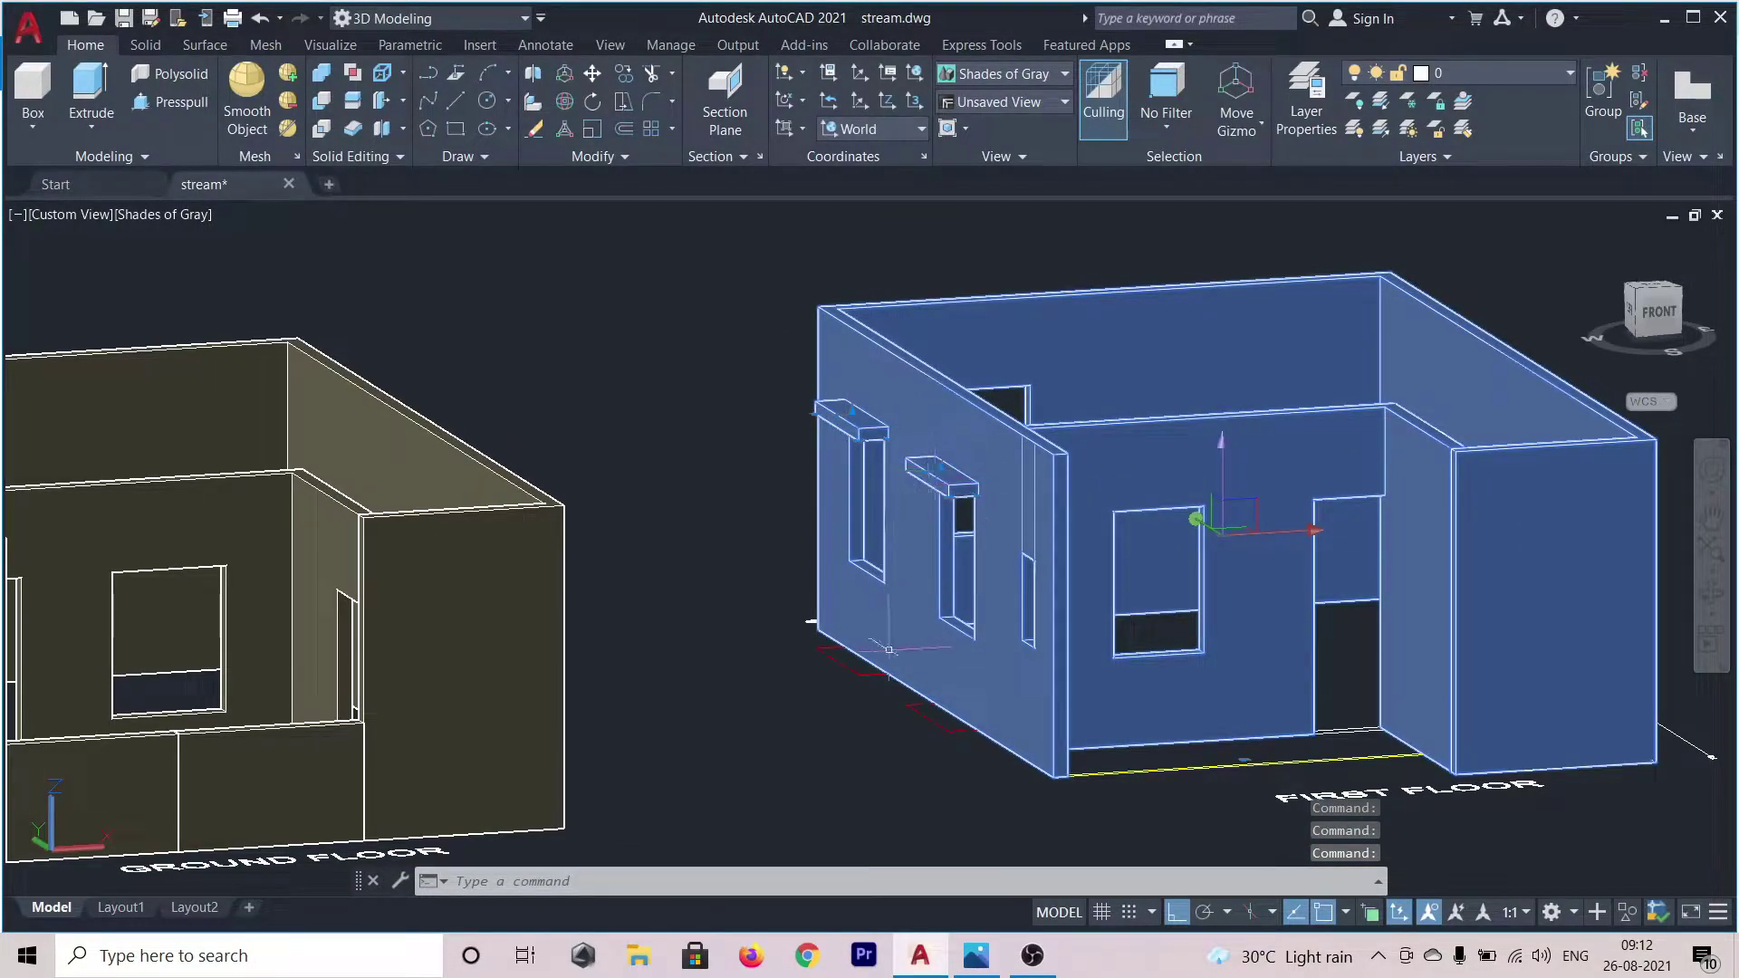
scroll(888, 649, "down", 4)
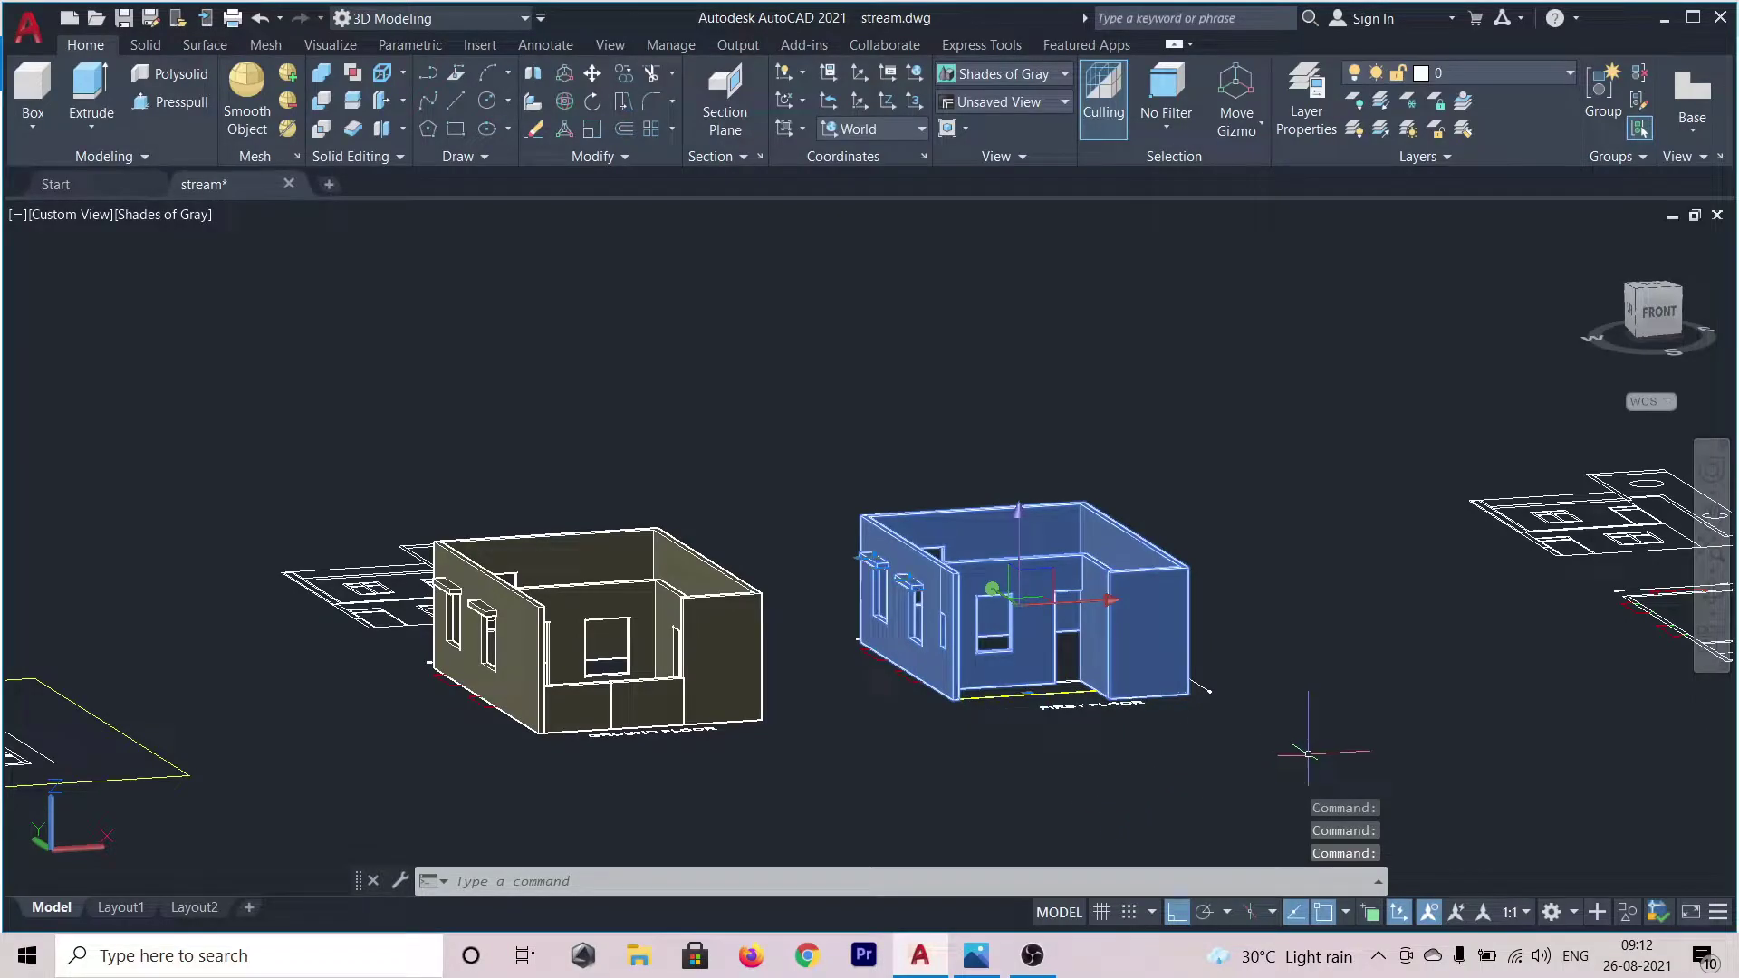
middle_click_drag(1239, 768, 1174, 853, "shift")
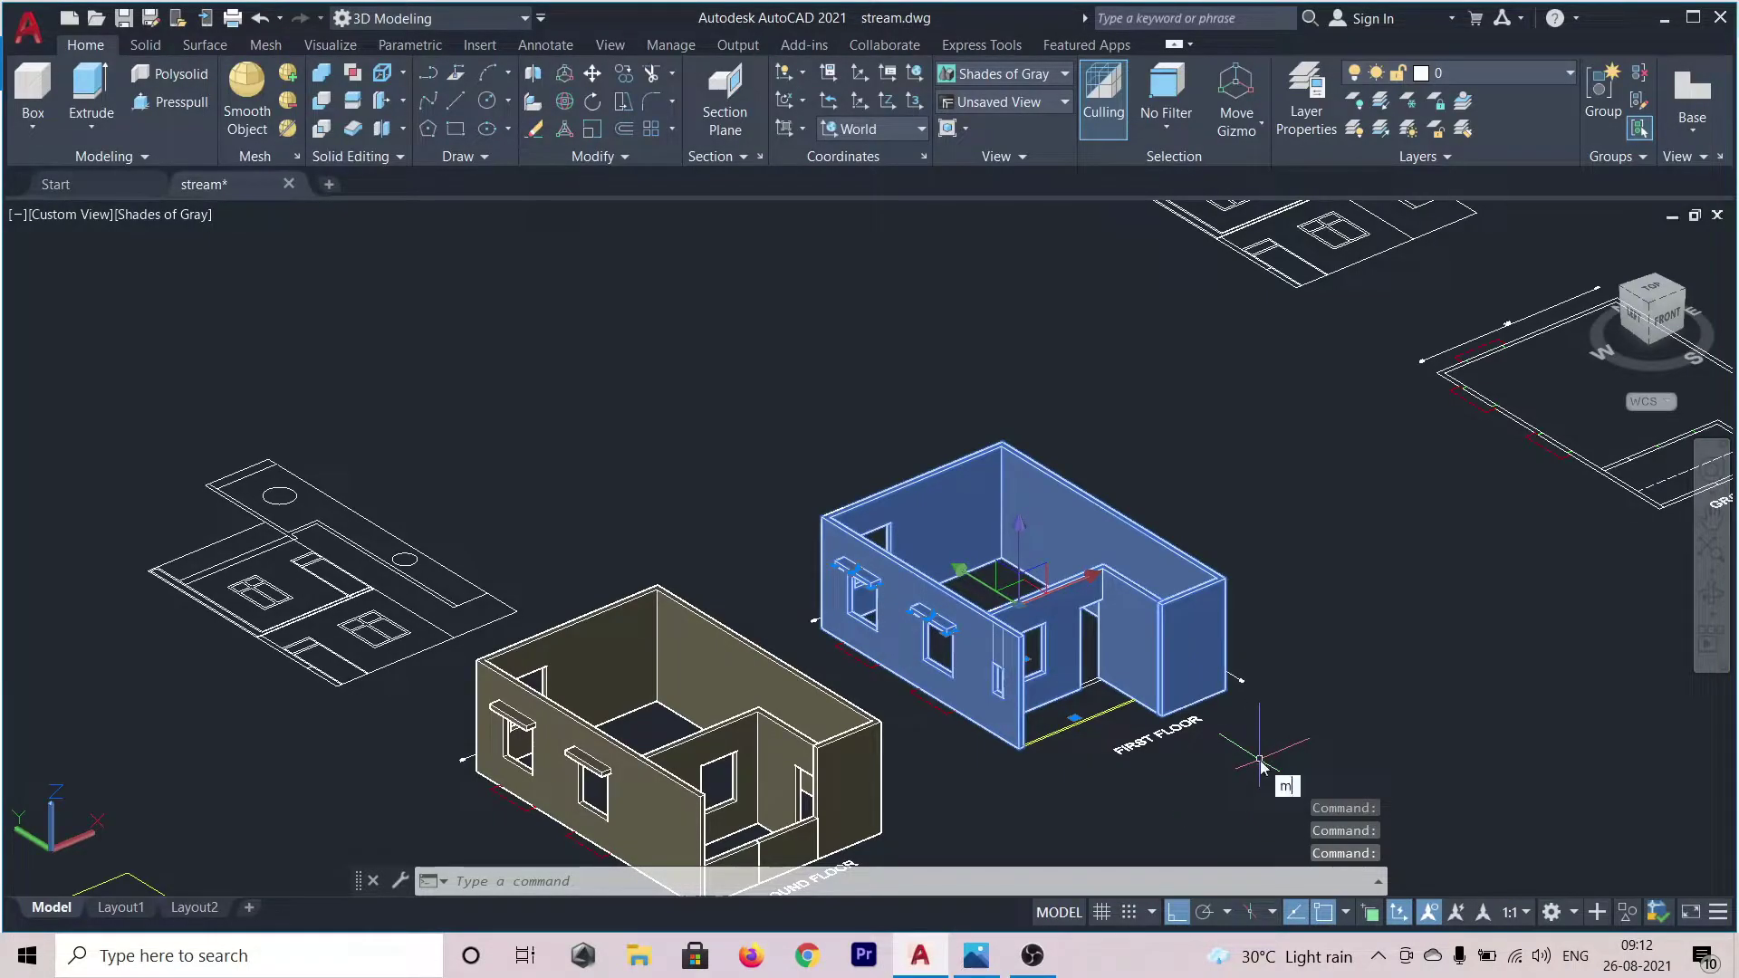
key("Return")
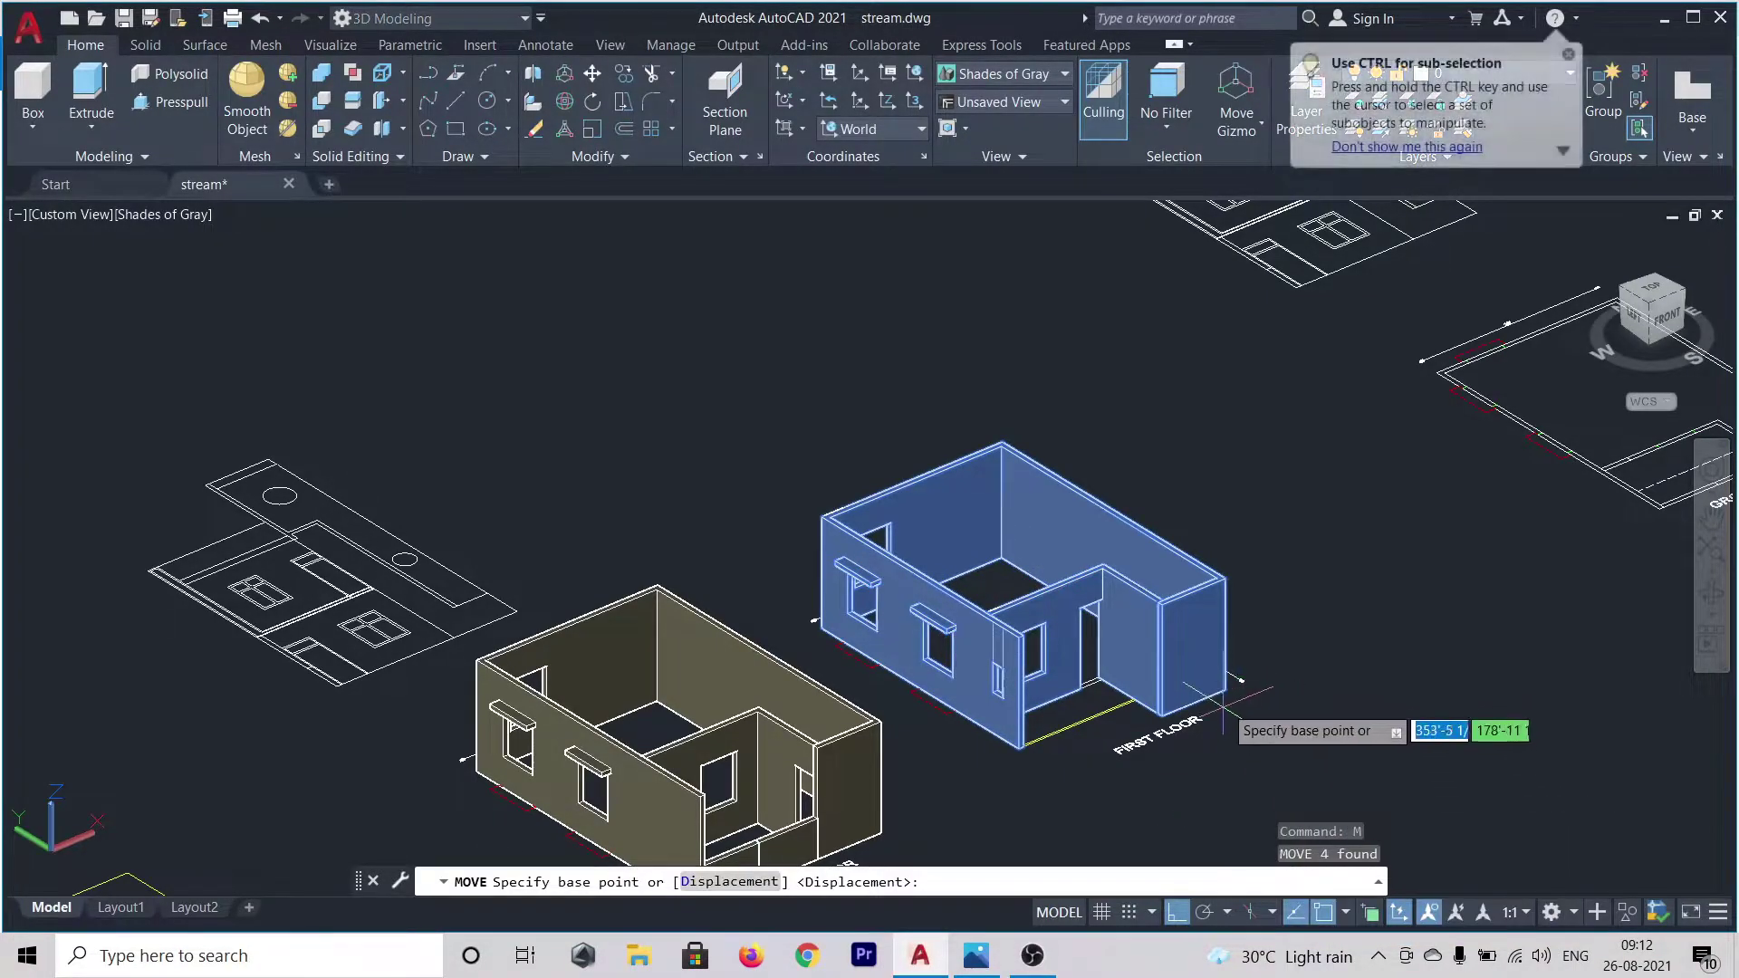
scroll(1234, 679, "up", 5)
scroll(1234, 675, "up", 2)
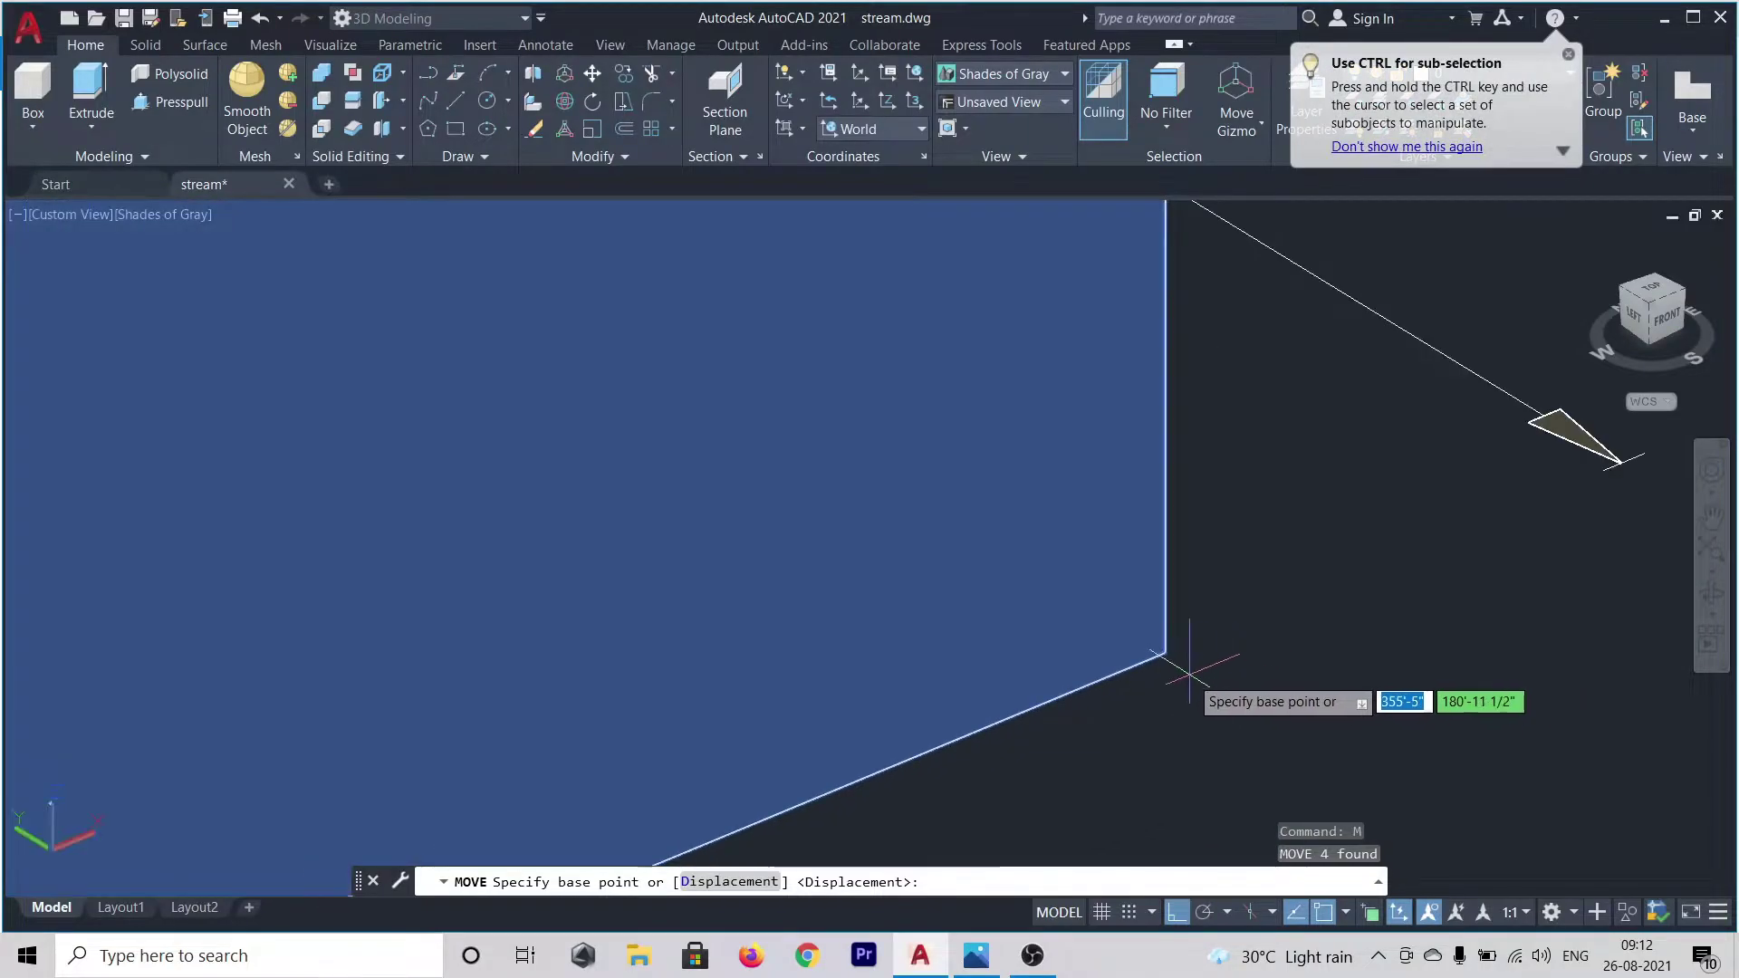
scroll(1177, 665, "up", 3)
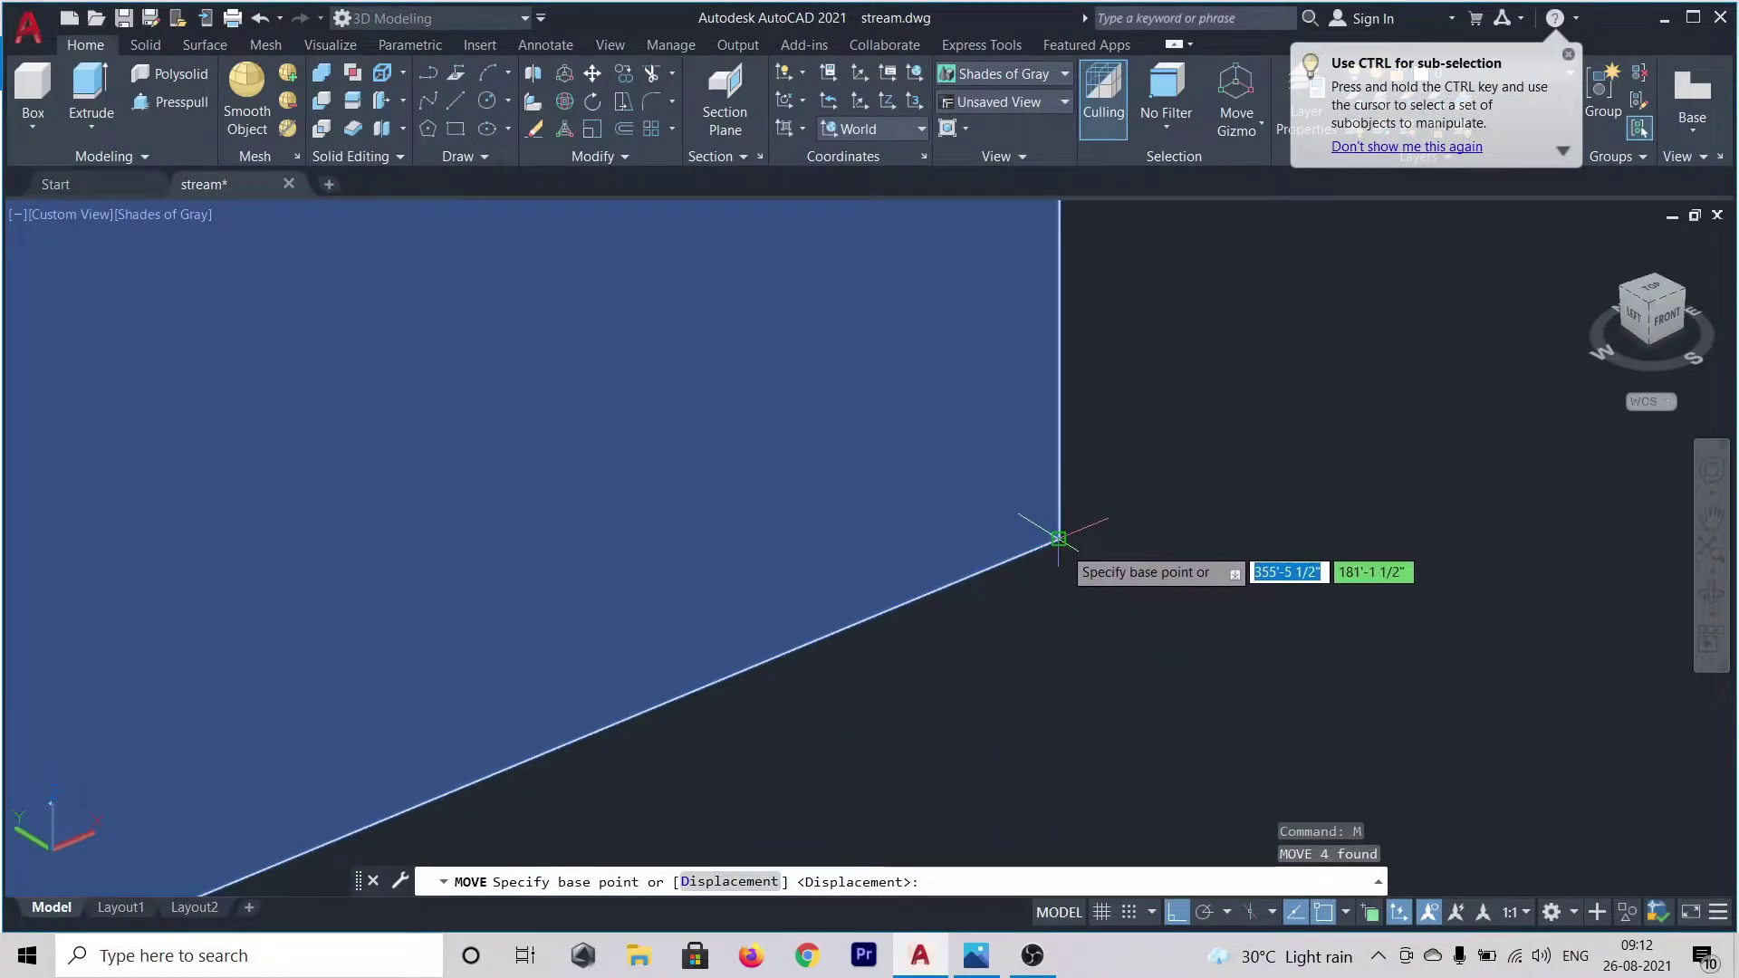
scroll(1060, 542, "up", 2)
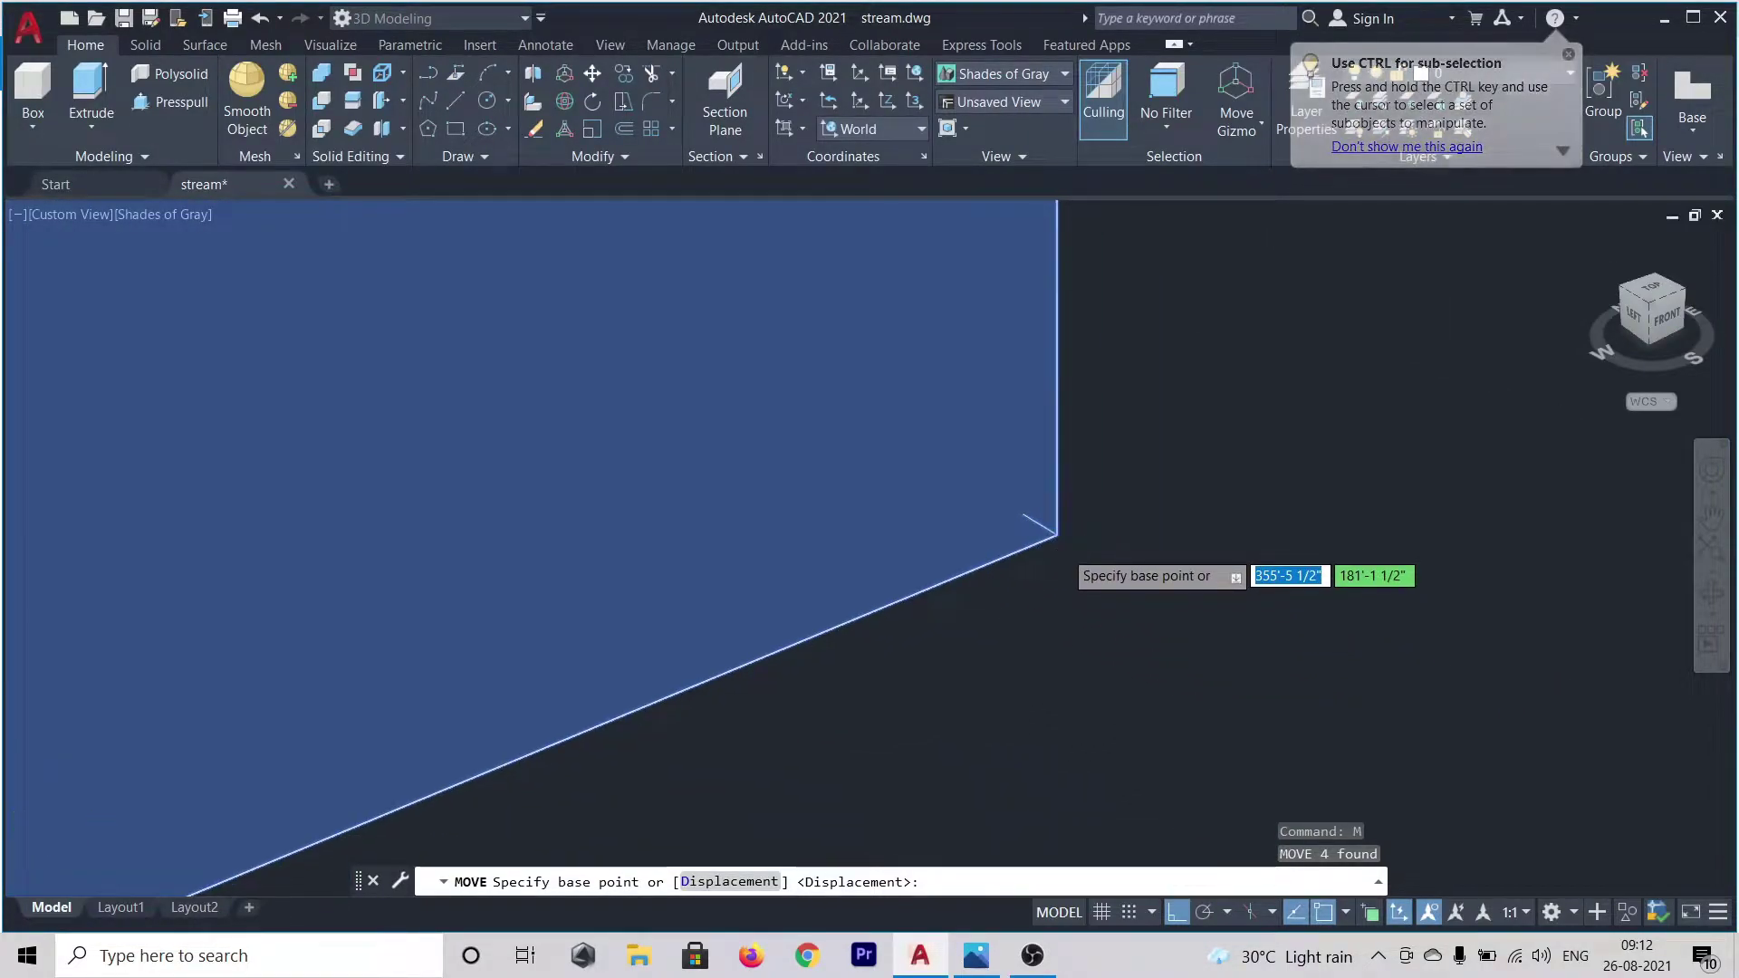
left_click(1054, 529)
scroll(1123, 535, "down", 6)
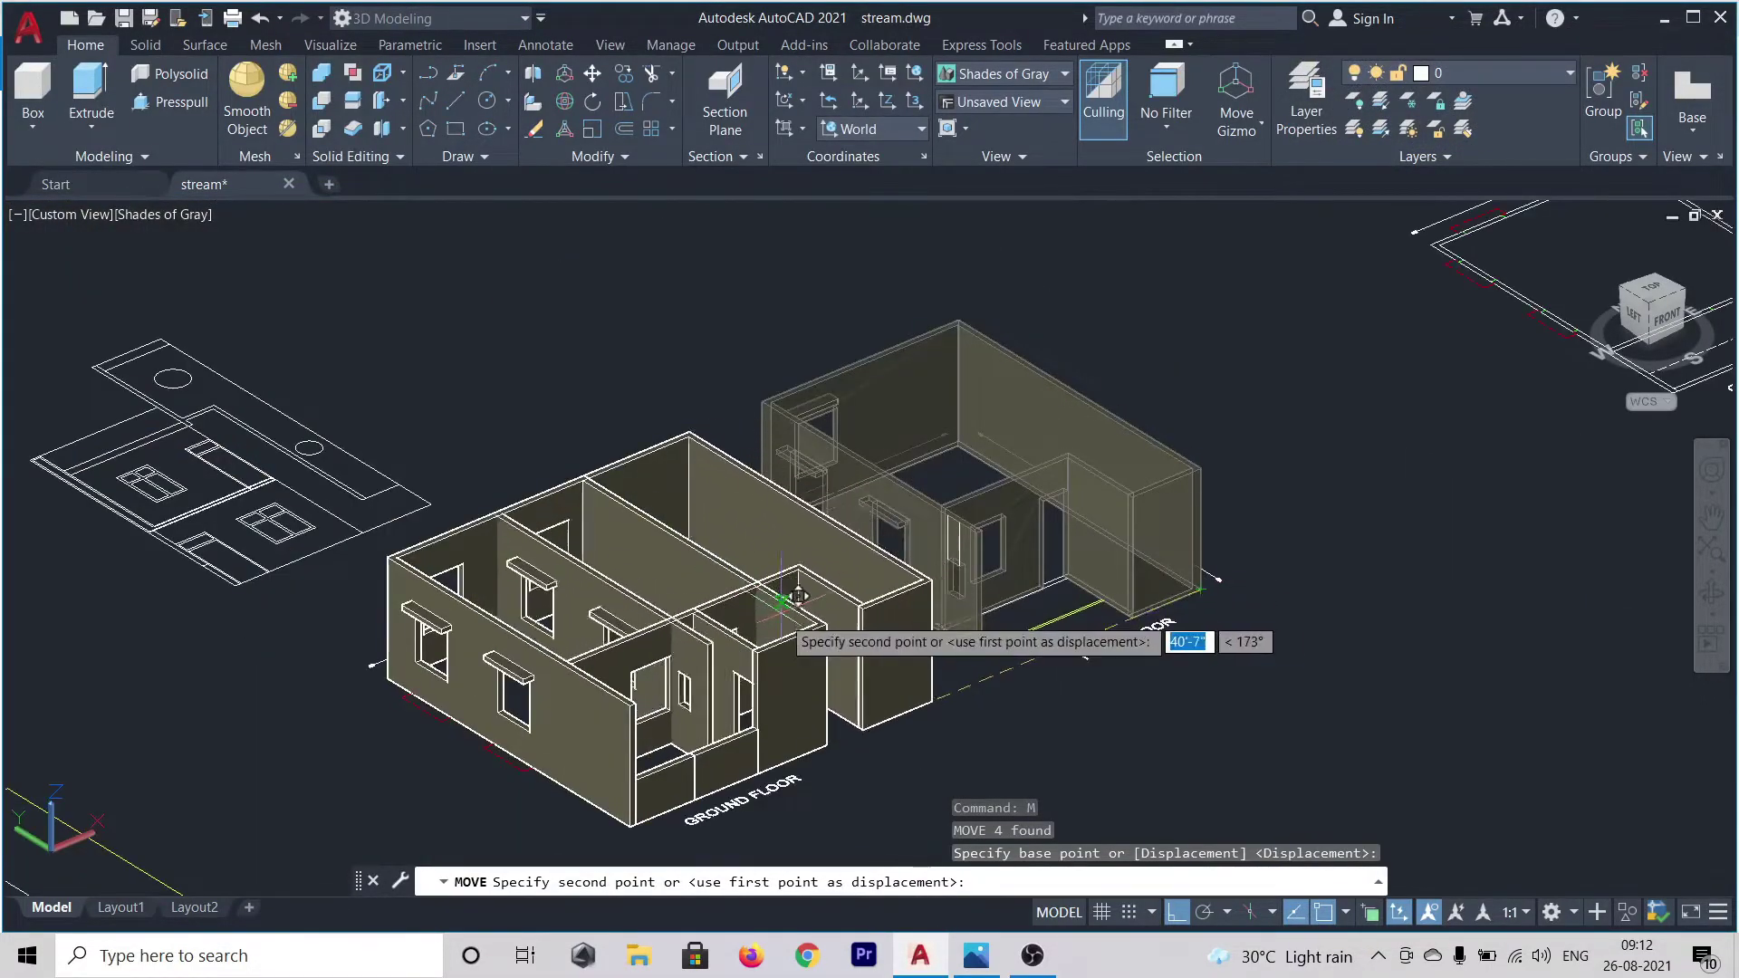
left_click(1177, 913)
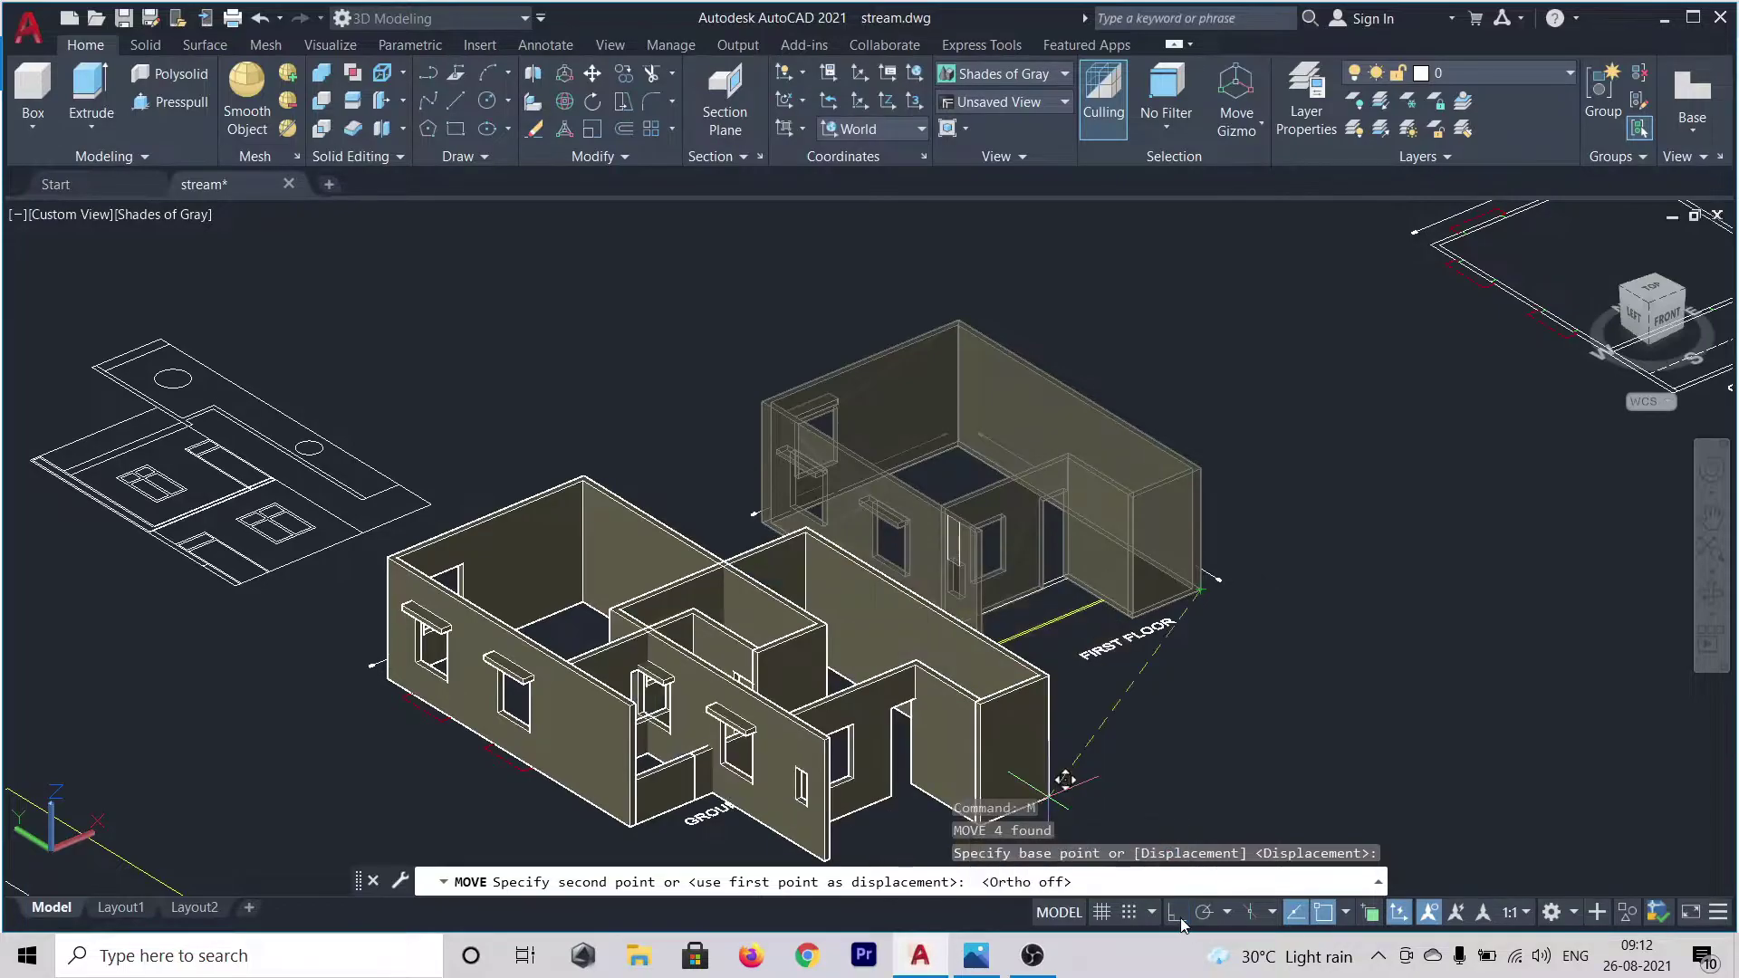
scroll(843, 607, "up", 6)
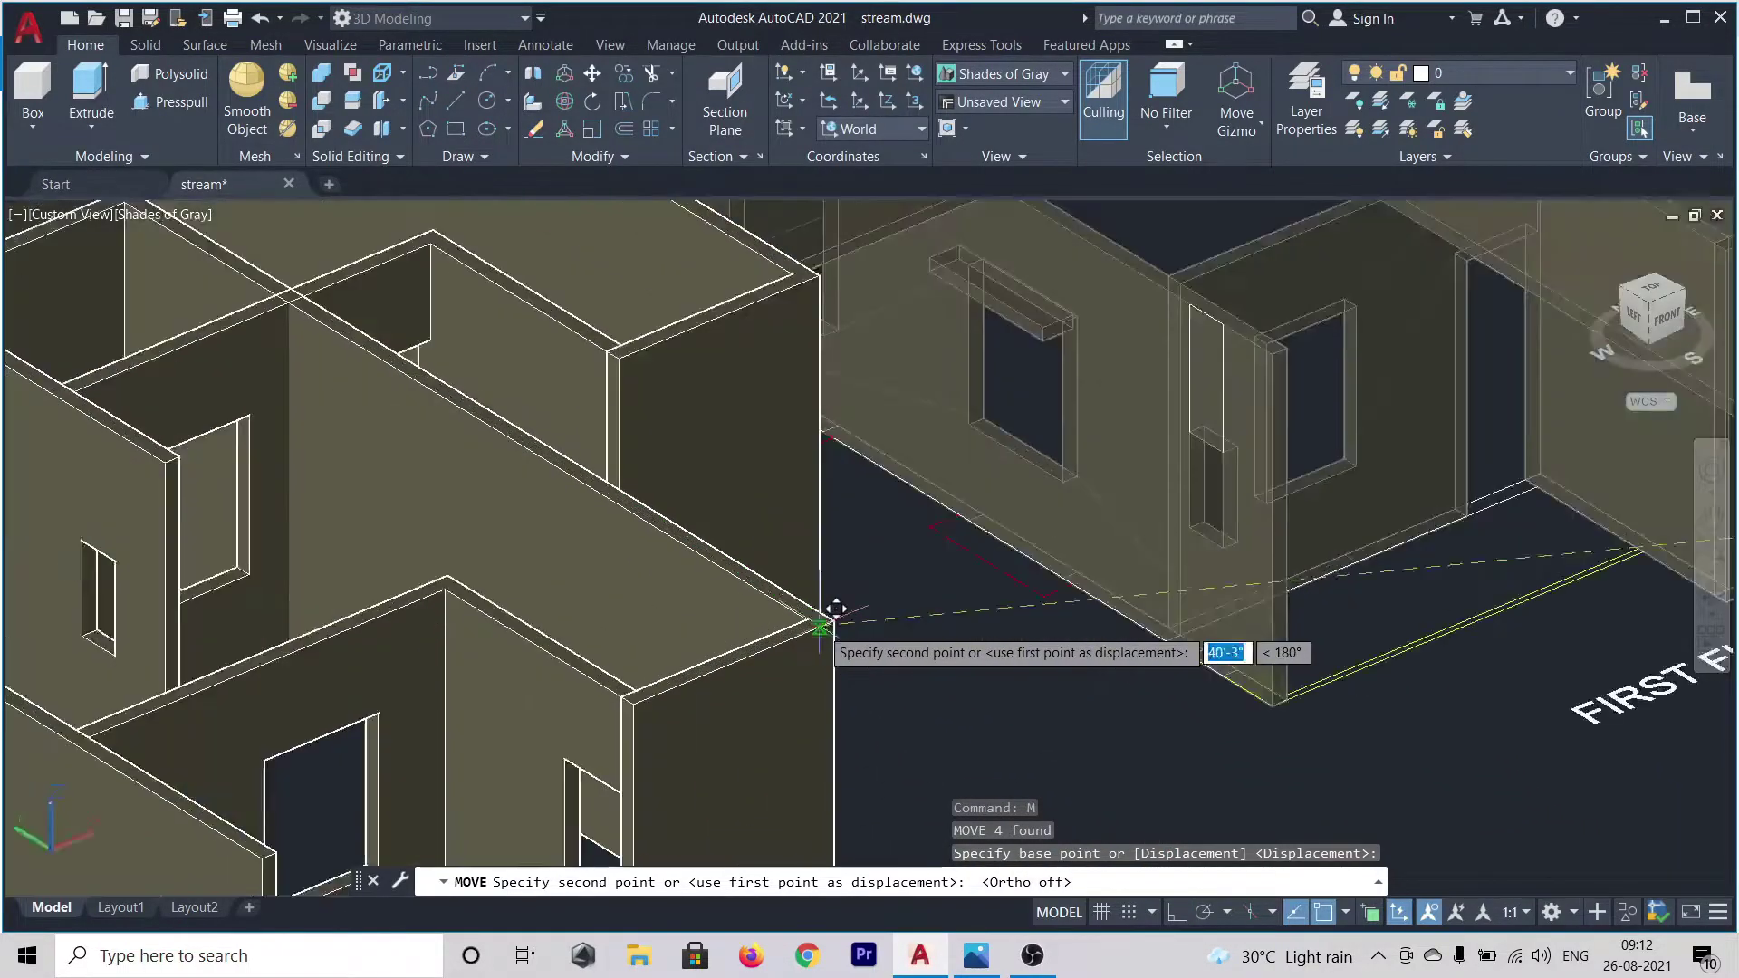
scroll(868, 602, "up", 6)
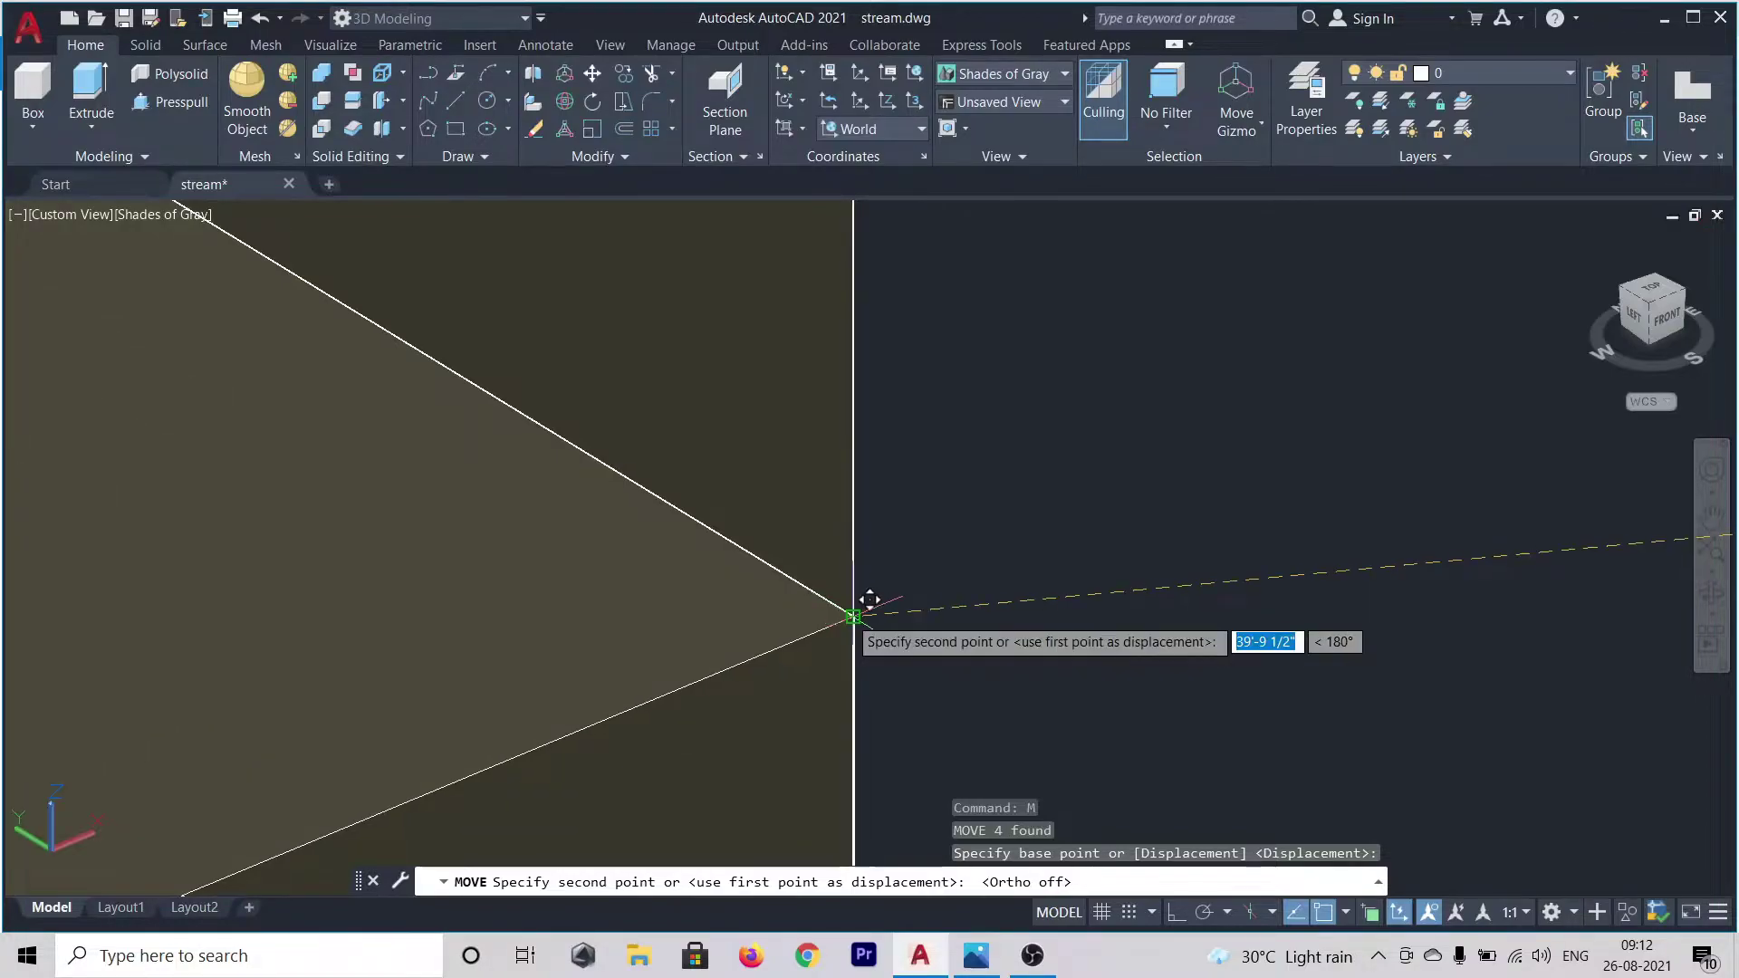
left_click(852, 616)
scroll(870, 616, "down", 10)
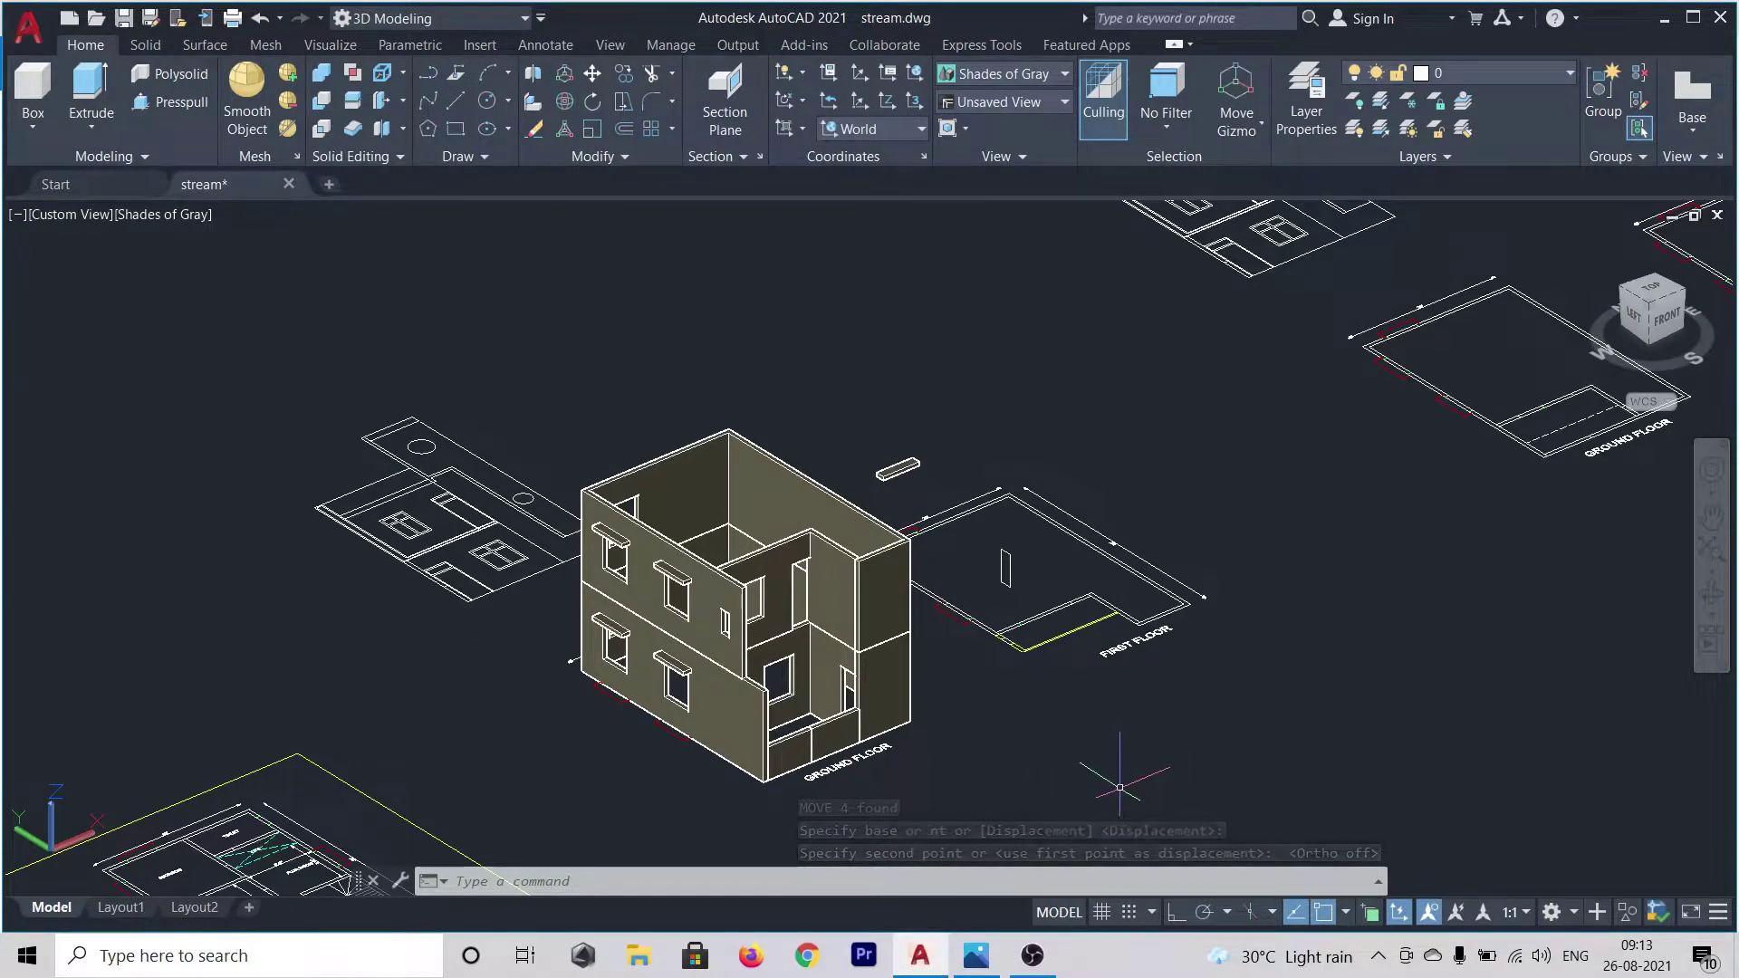
- Delete the small upright outline left over the first floor plan and clear away the stray projection behind it
middle_click_drag(1121, 795, 1046, 795, "shift")
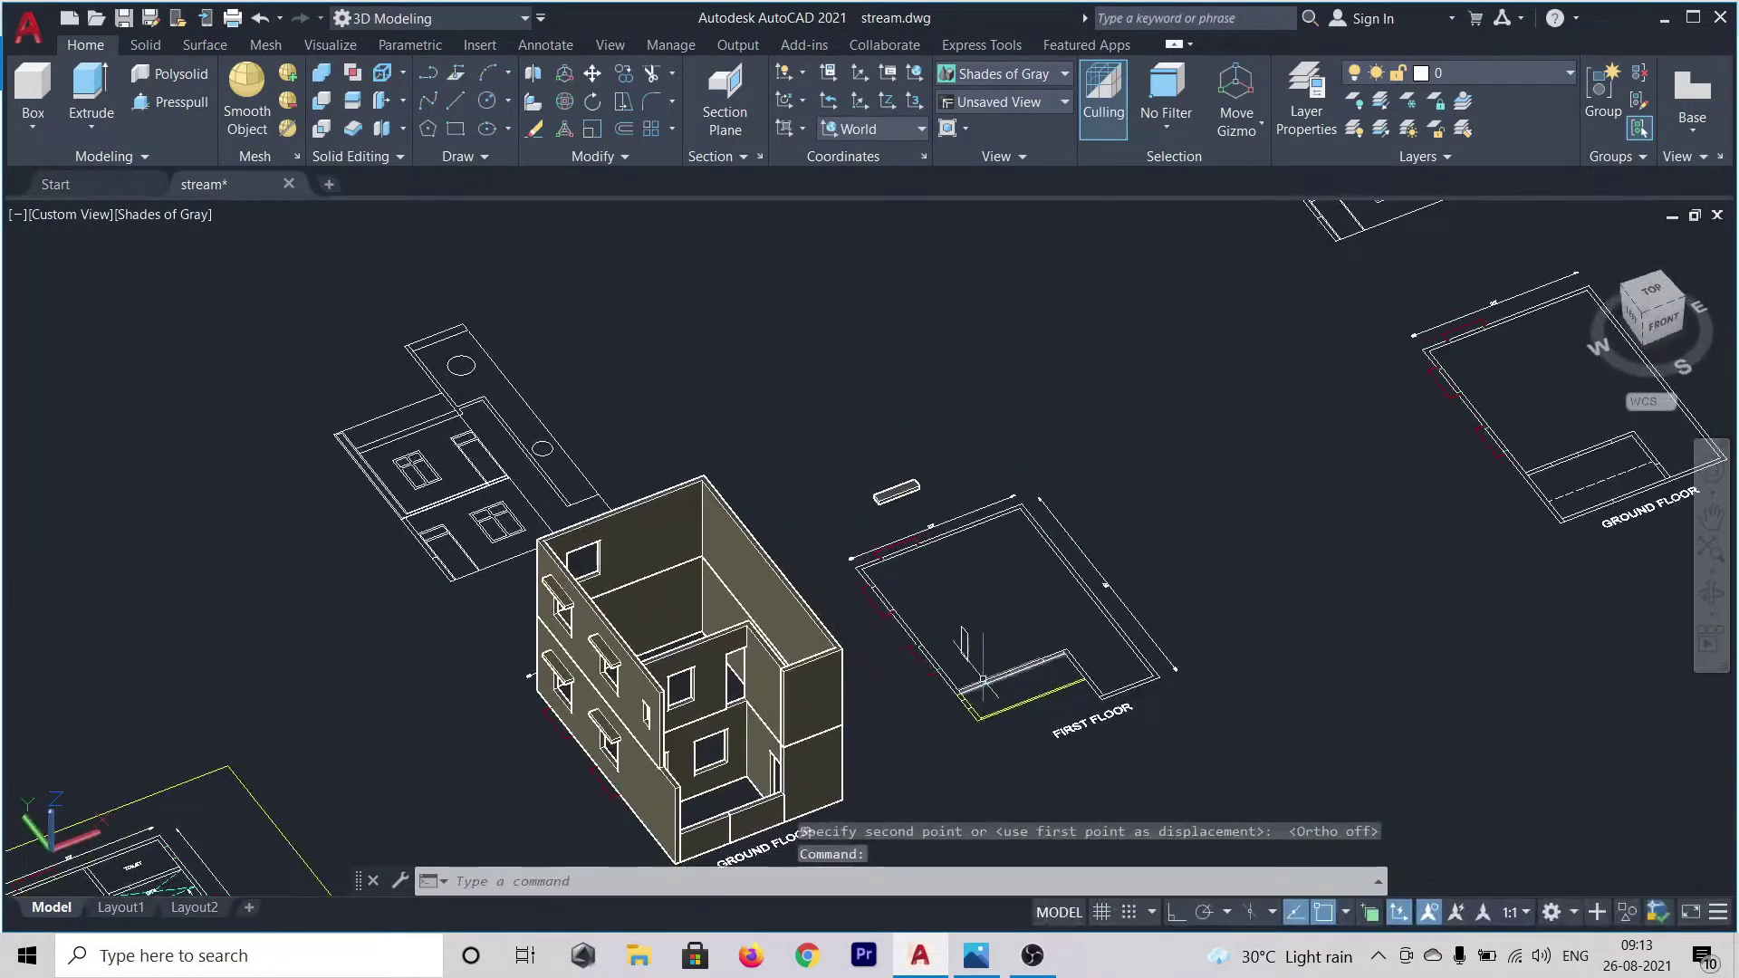
left_click(965, 645)
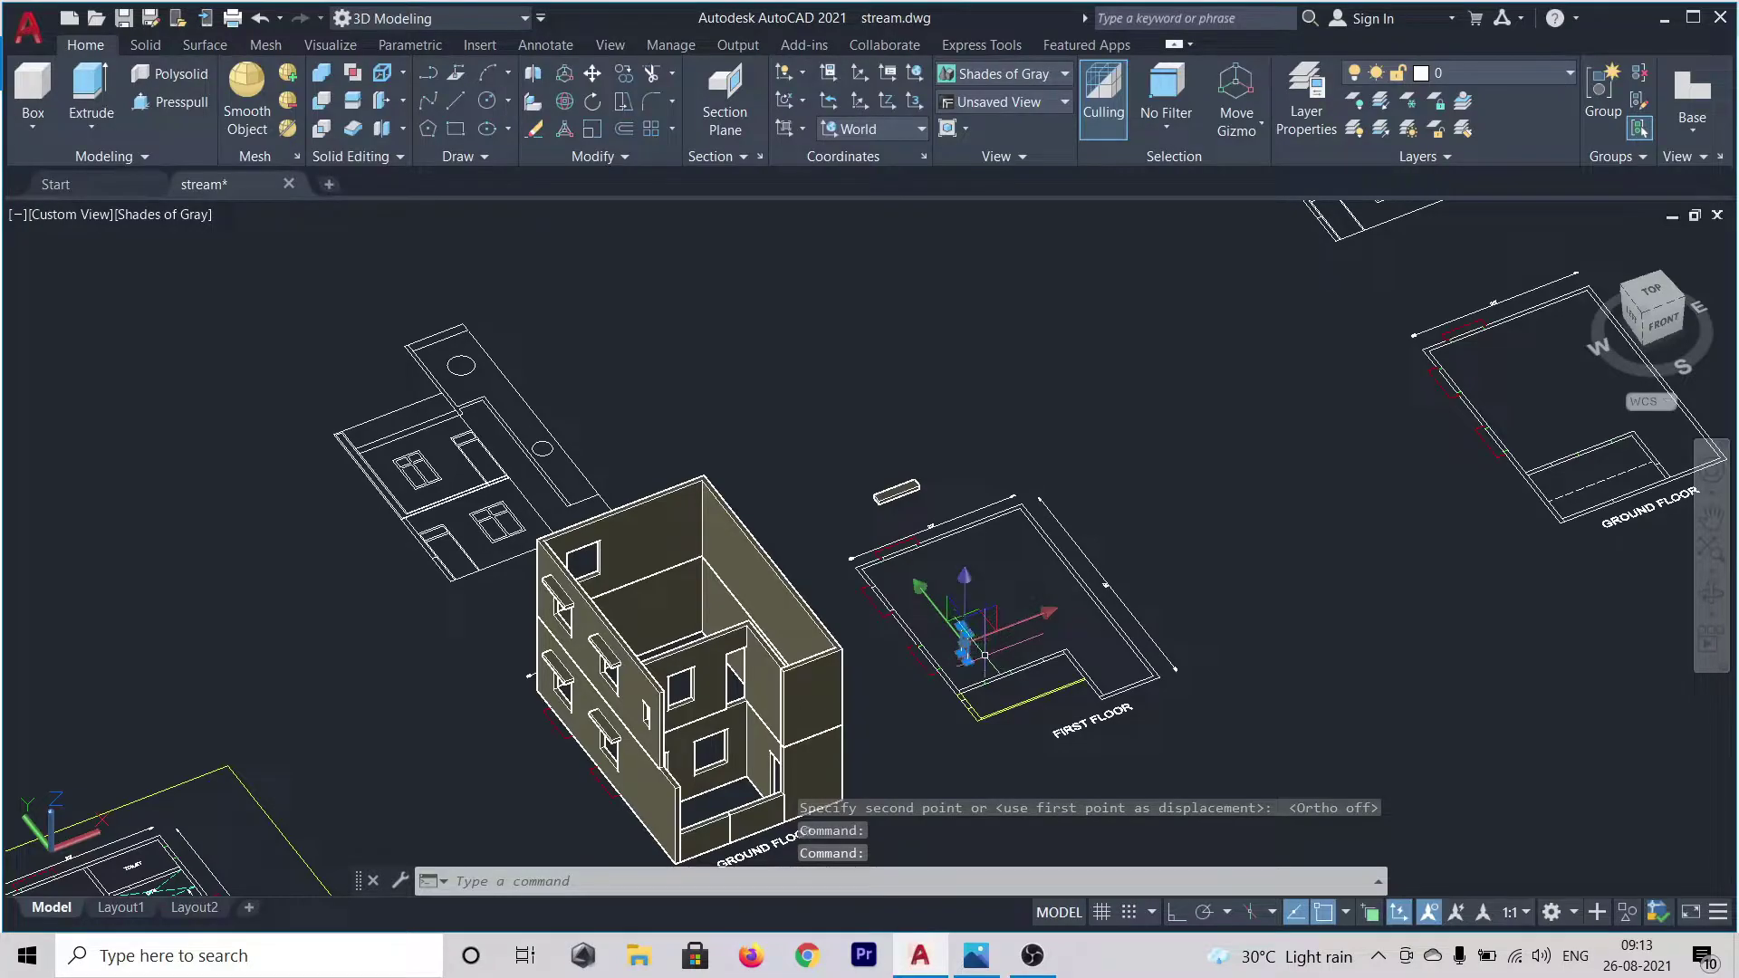
key("Delete")
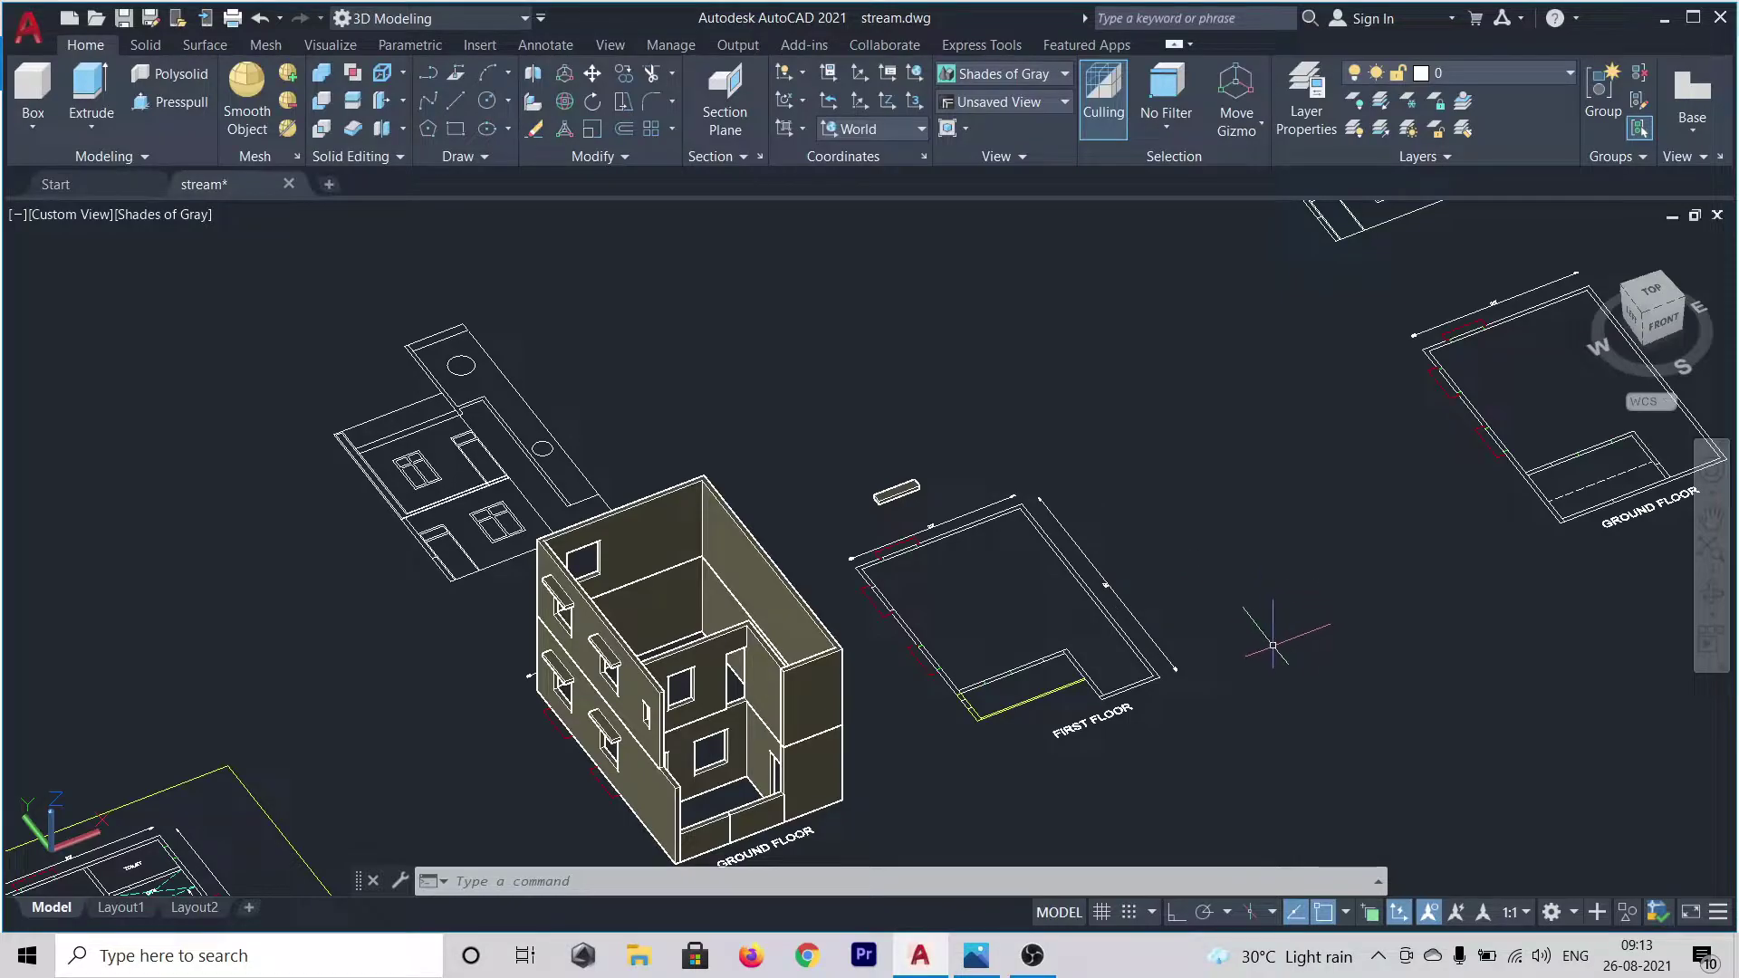
left_click(892, 495)
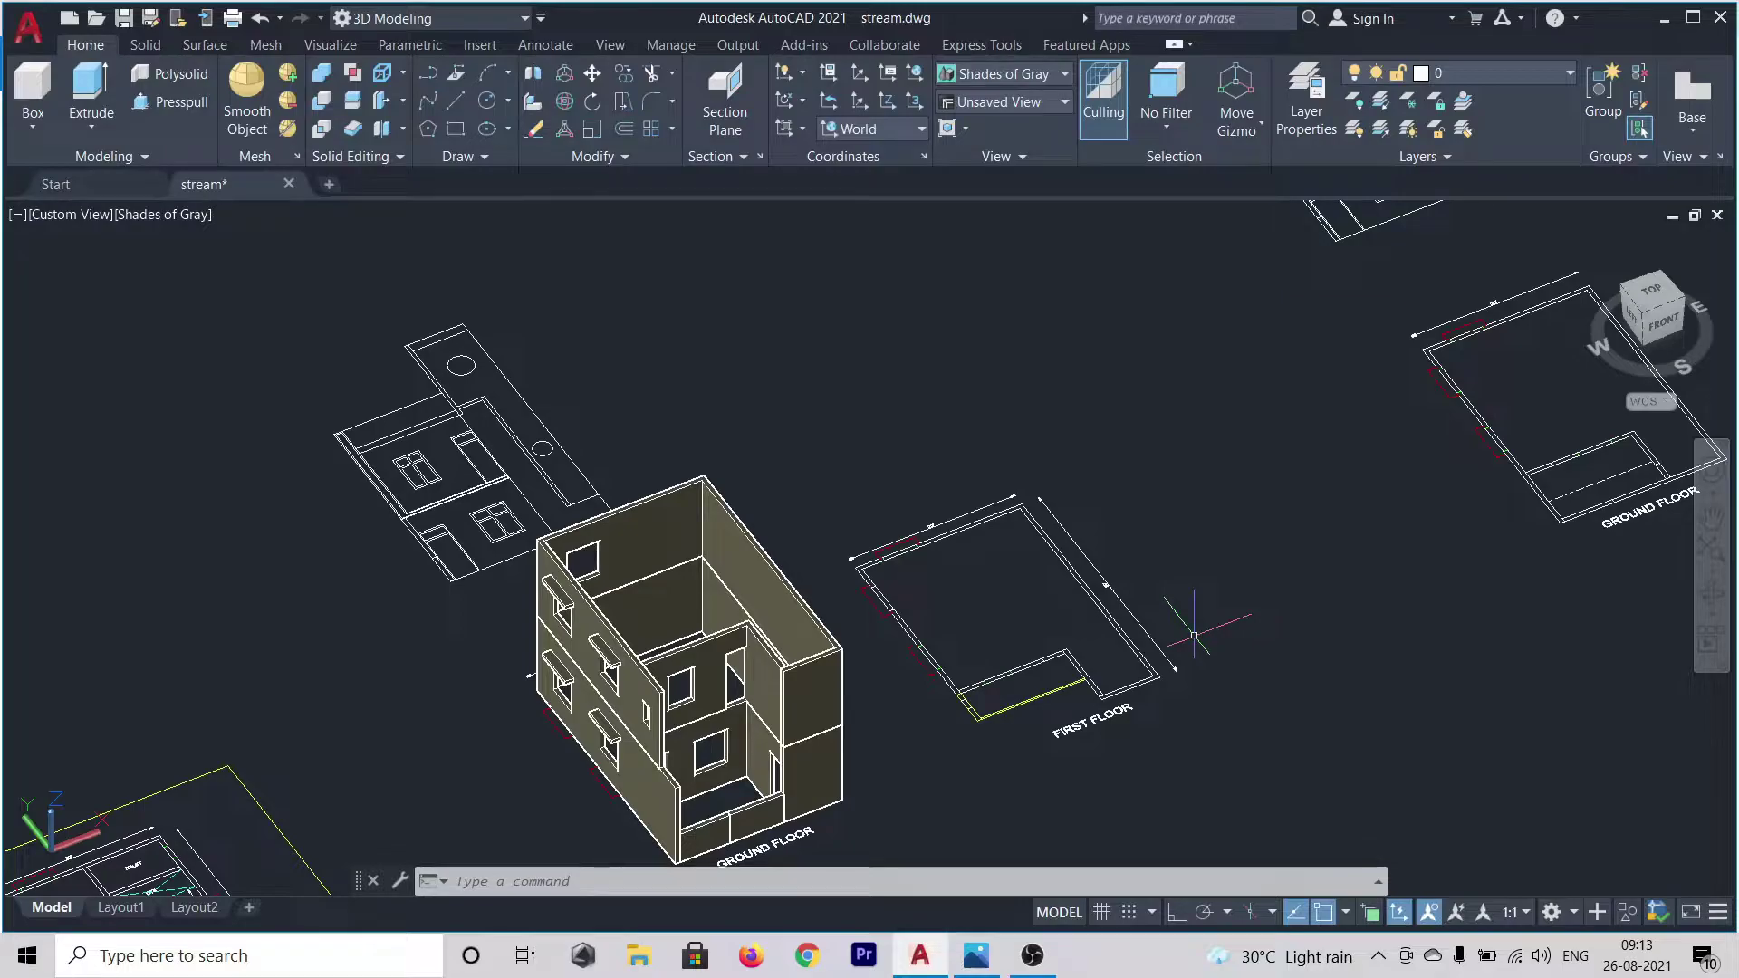
- Start Presspull for the single-line slab outline beside the copied first floor plan
scroll(1186, 620, "down", 5)
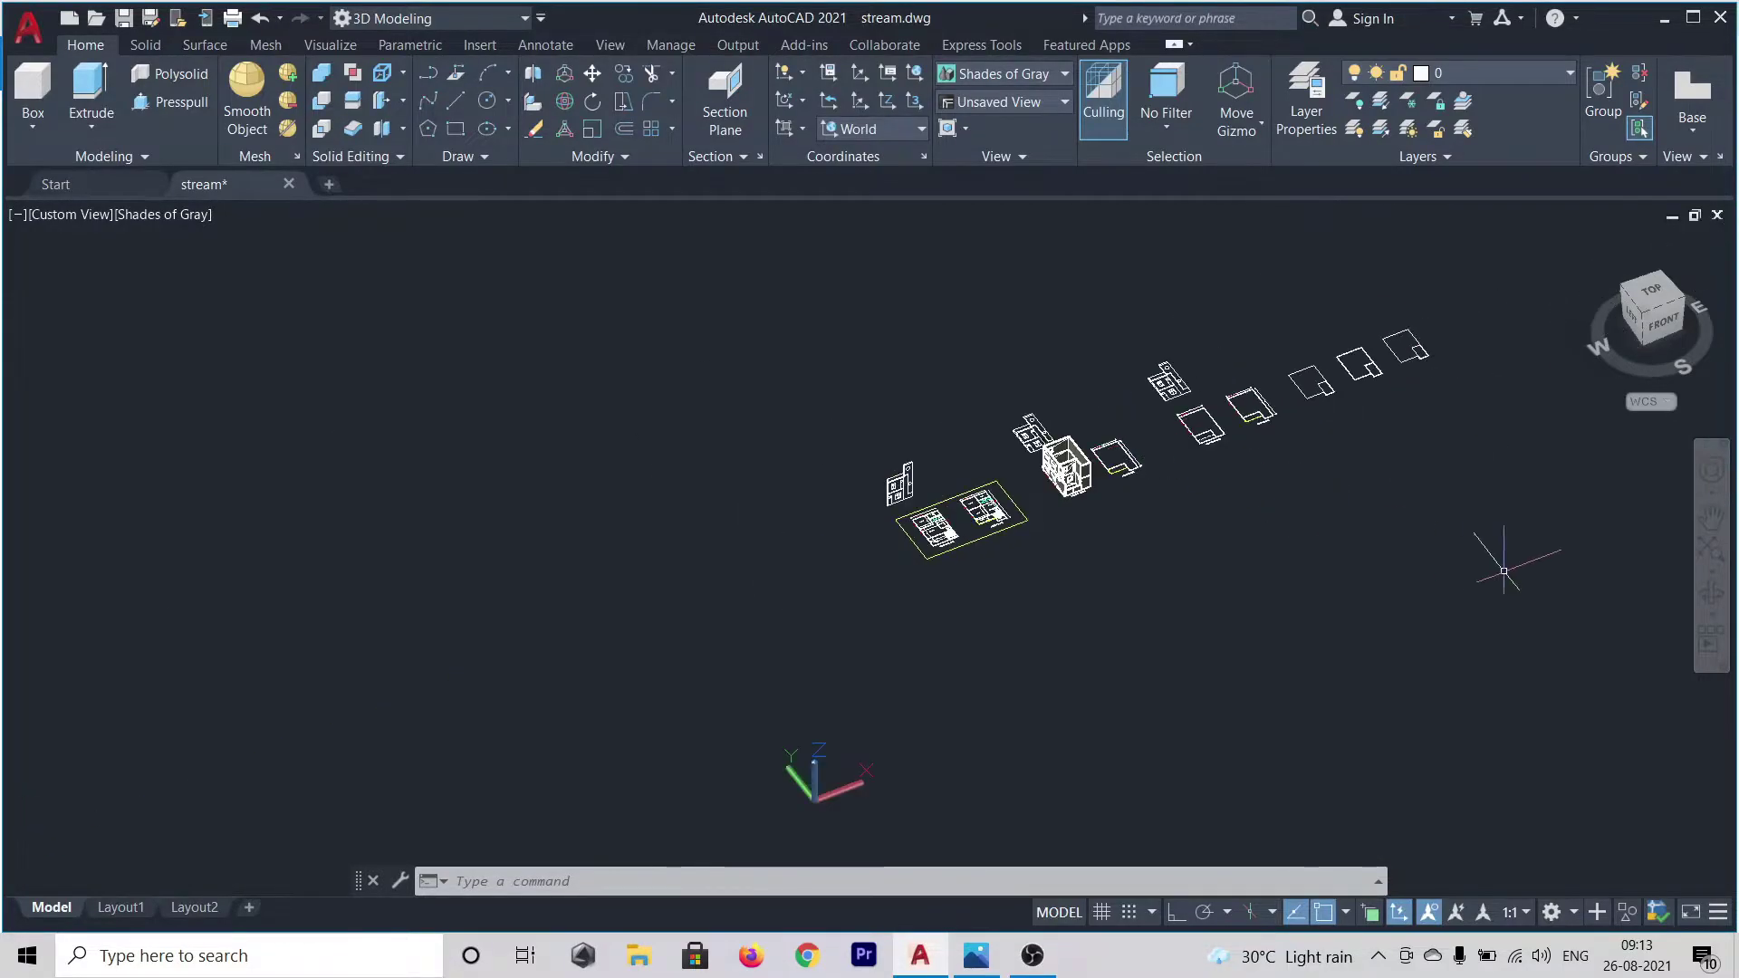
scroll(1375, 432, "up", 5)
scroll(1243, 269, "up", 2)
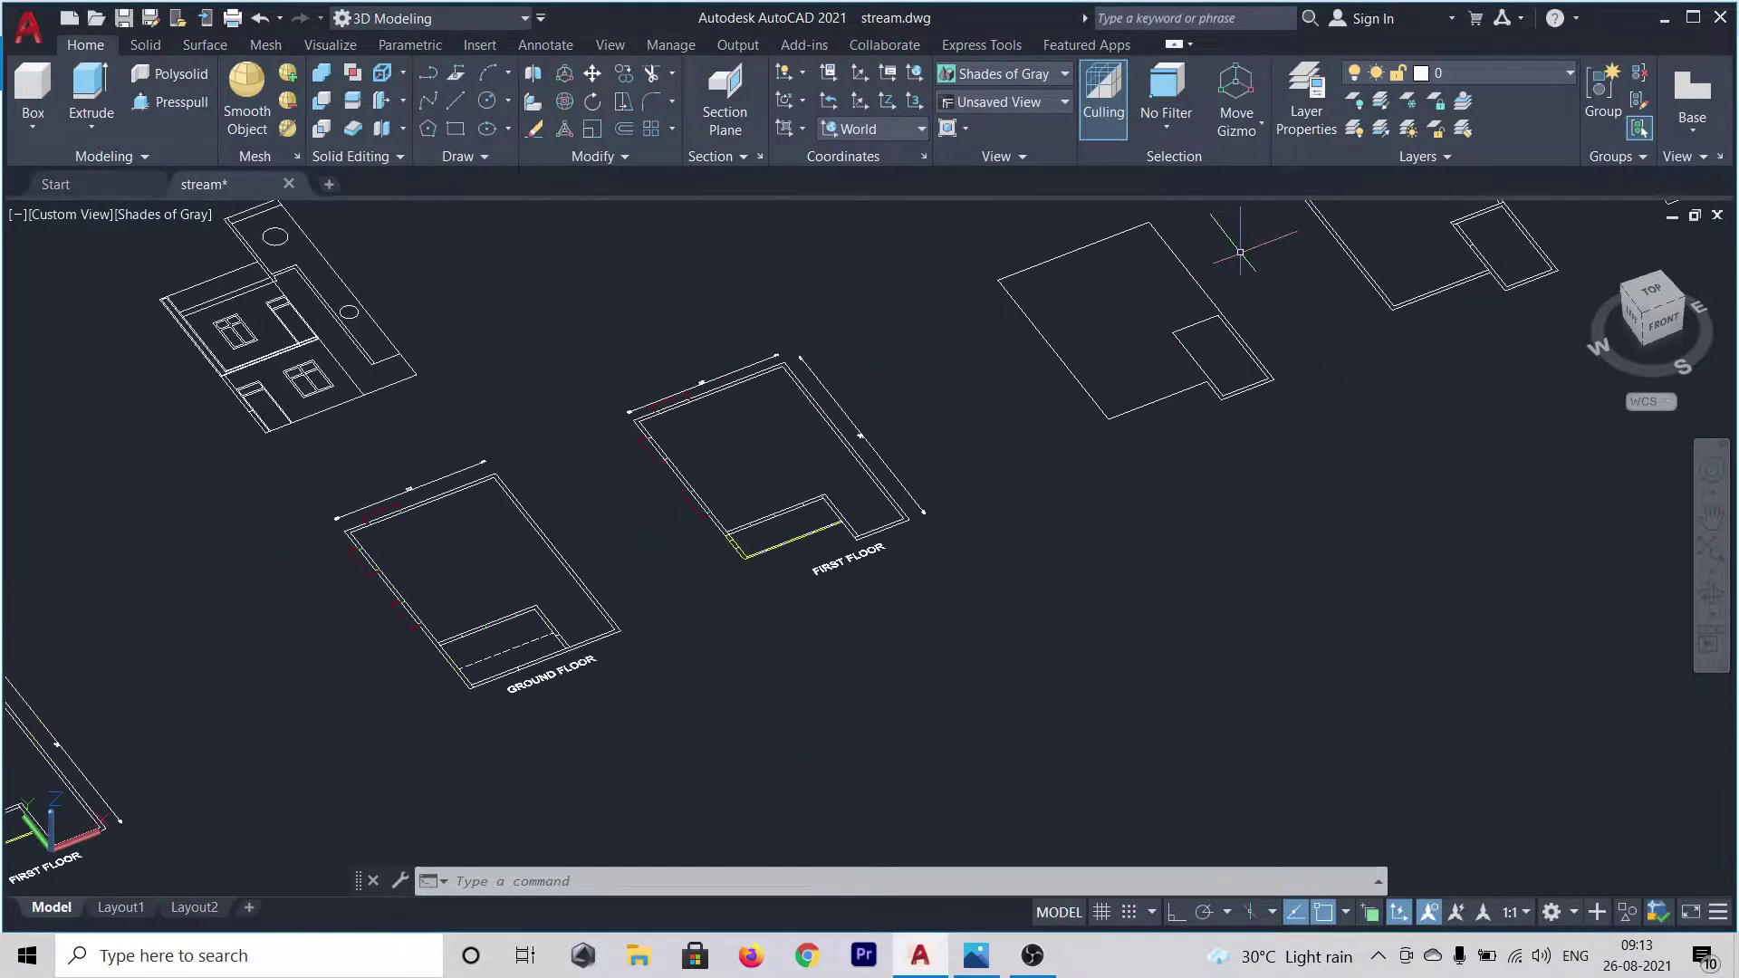
left_click_drag(1243, 269, 1087, 486)
key("Escape")
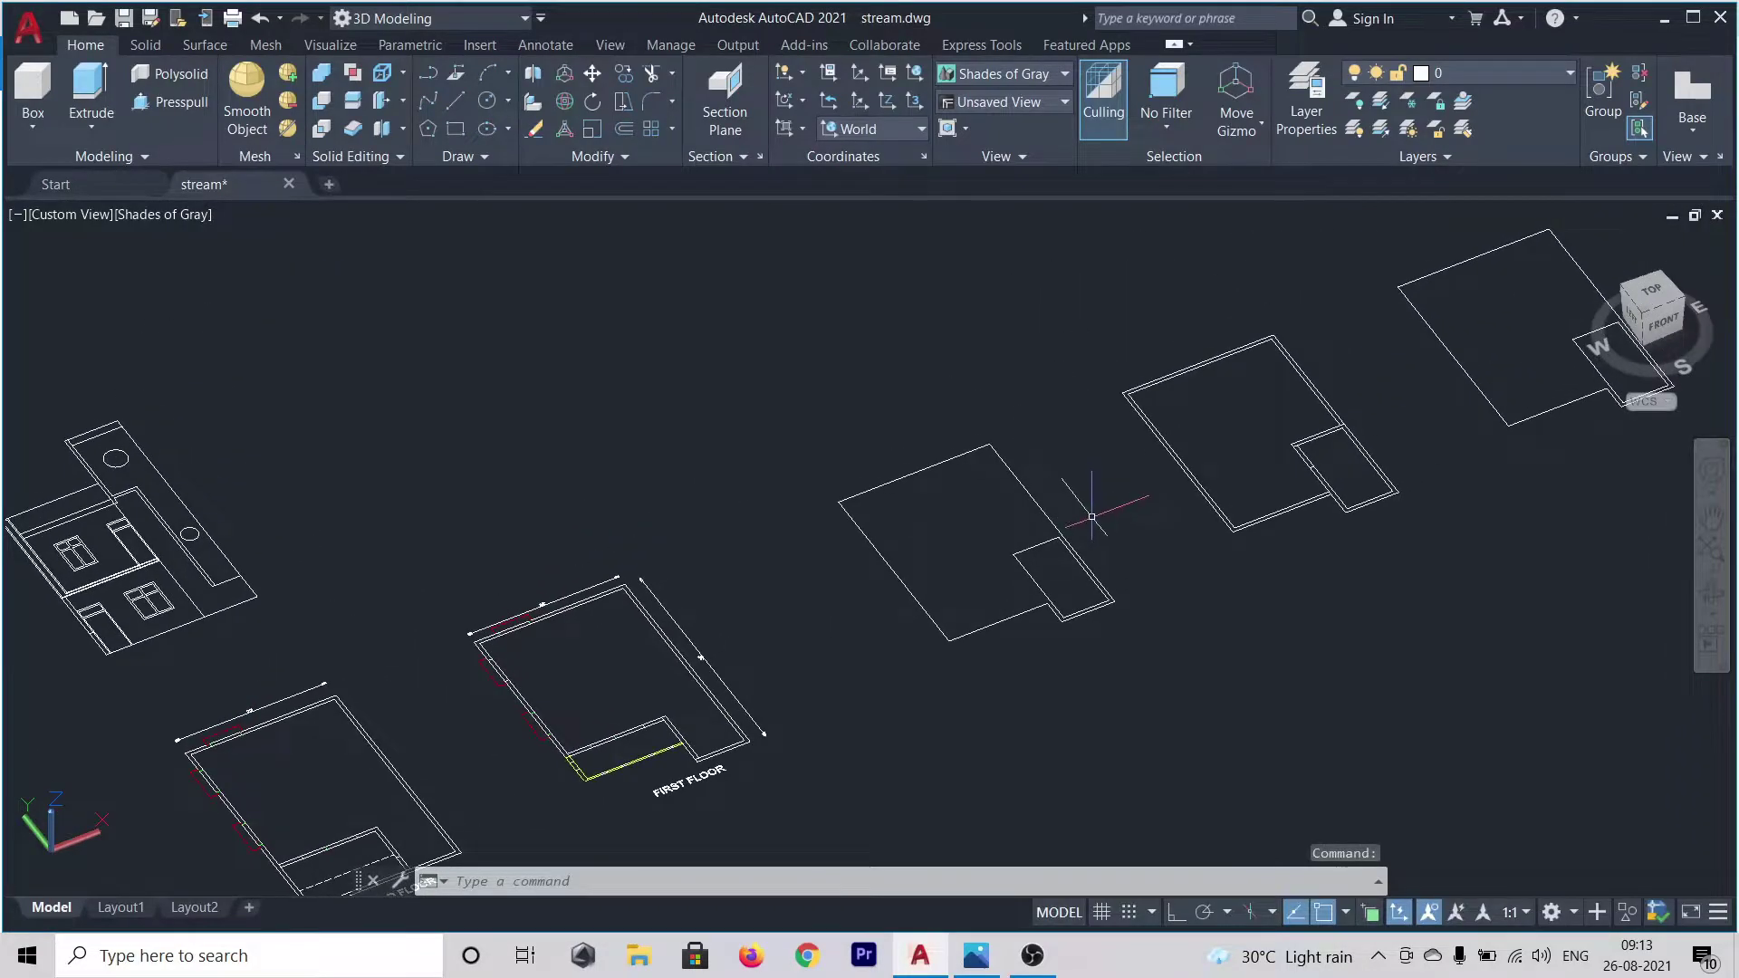
middle_click_drag(1086, 518, 1028, 641, "shift")
middle_click_drag(1114, 516, 980, 402)
scroll(979, 406, "down", 2)
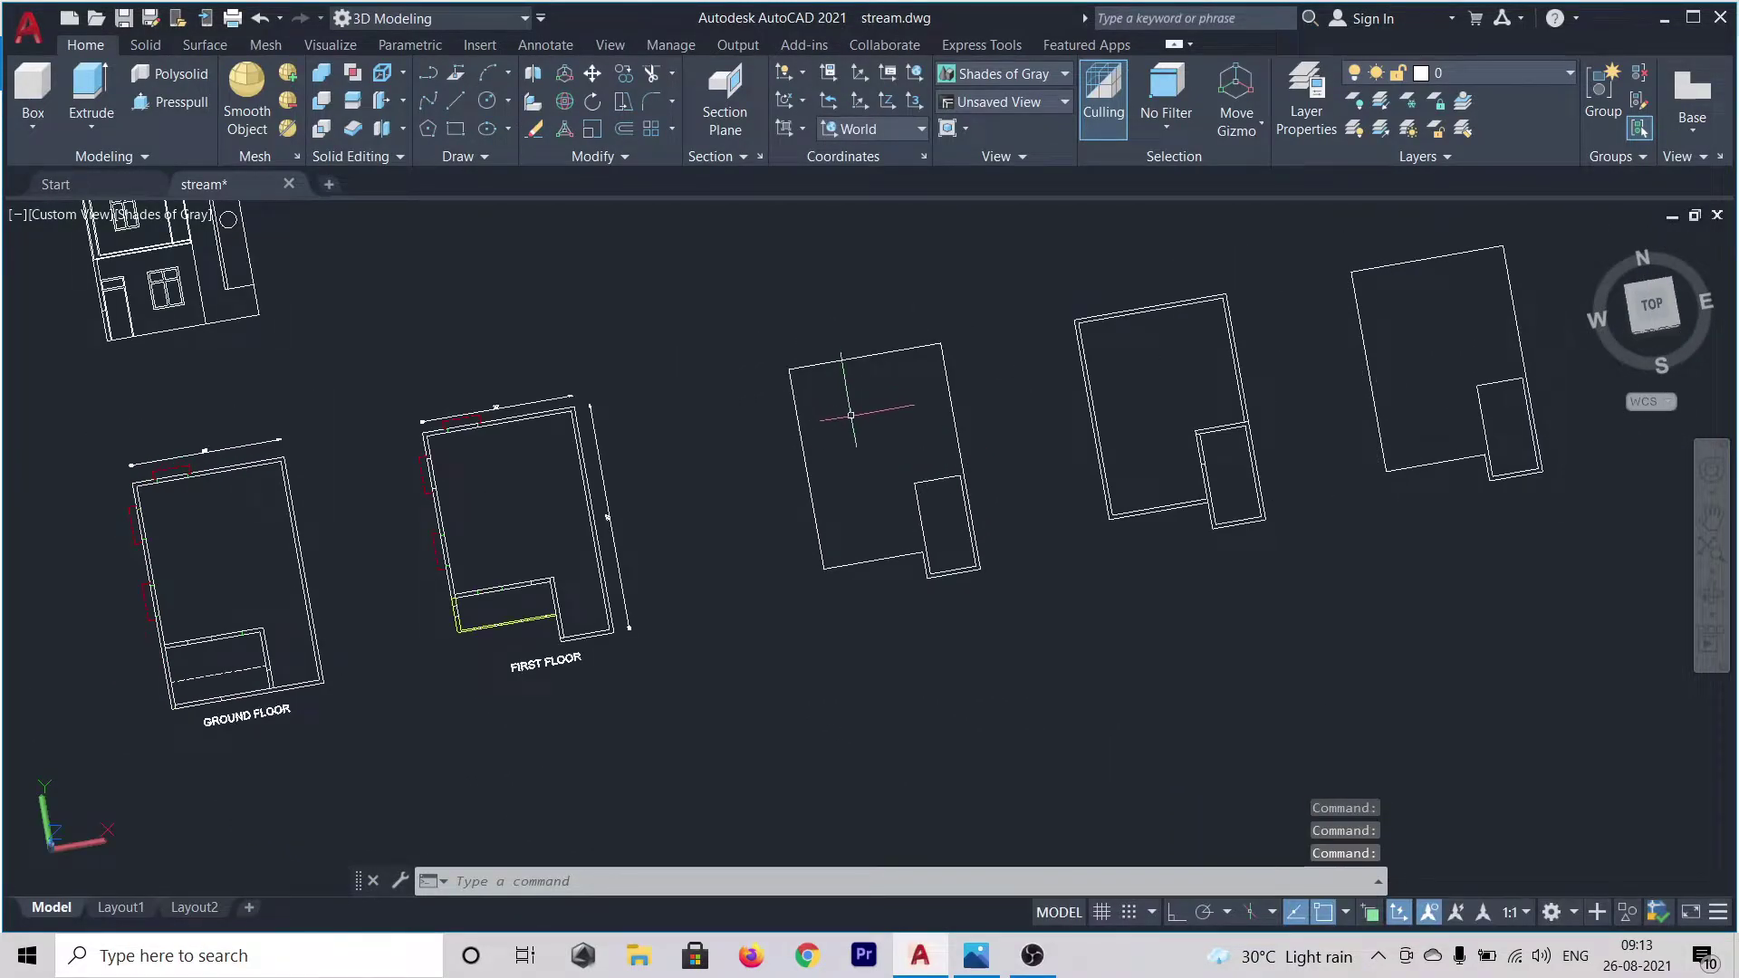
scroll(851, 416, "up", 3)
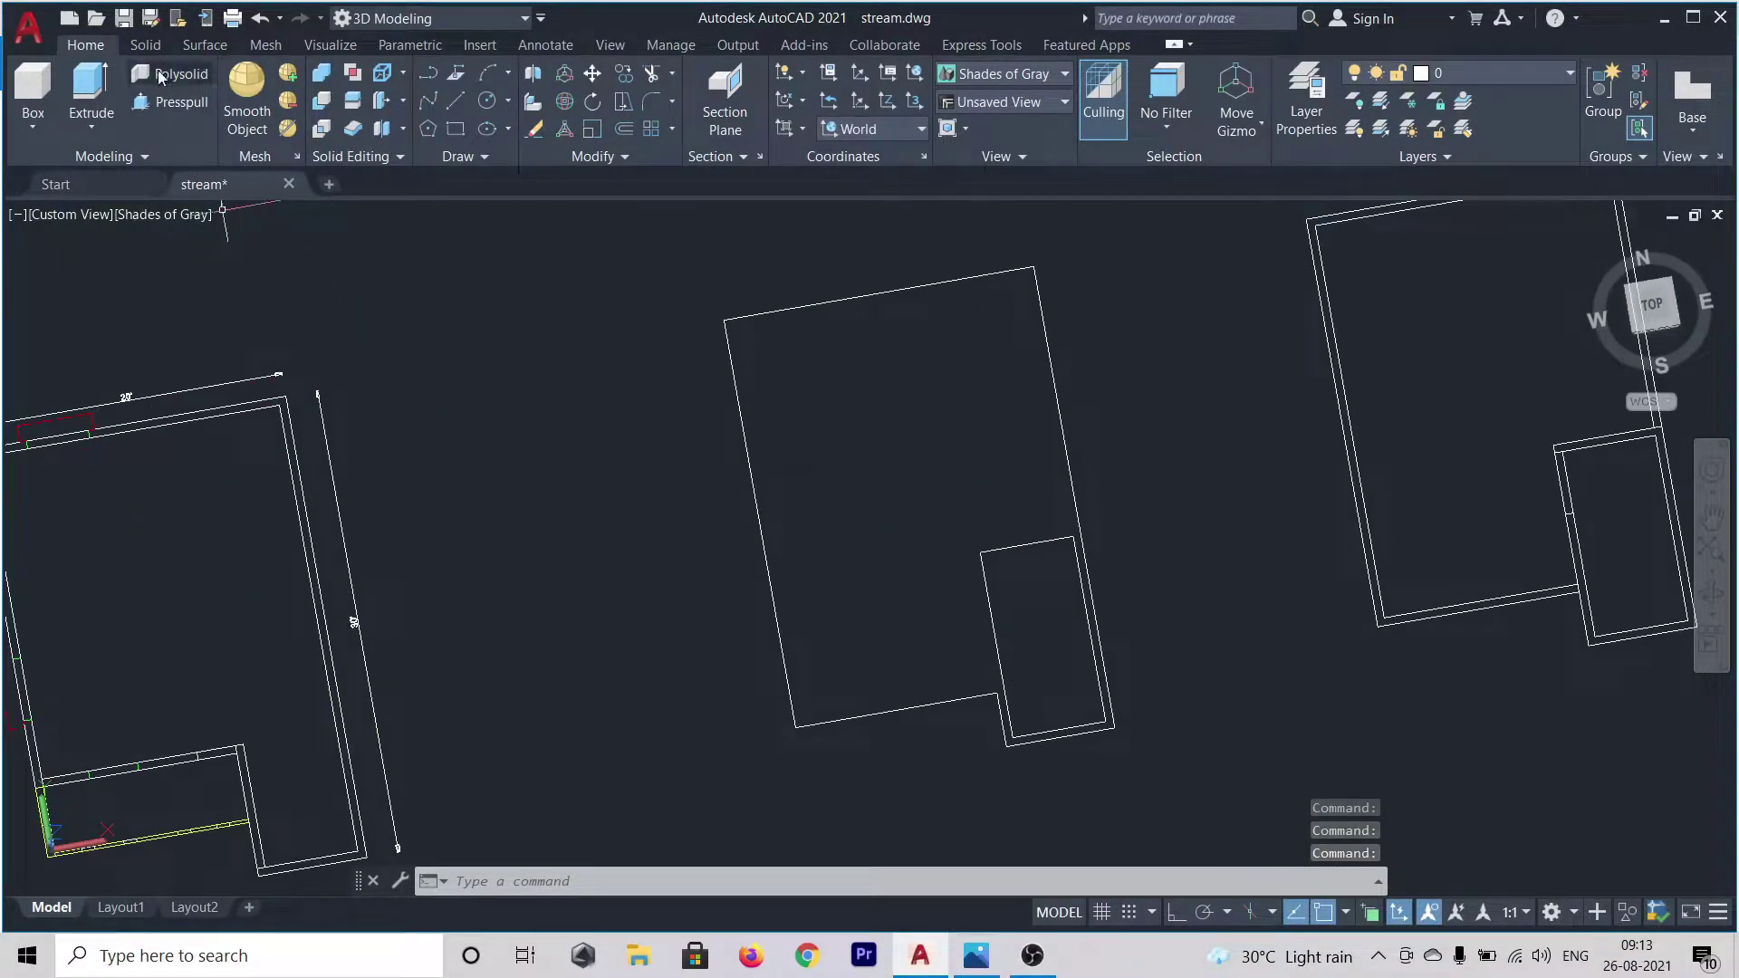
left_click(161, 101)
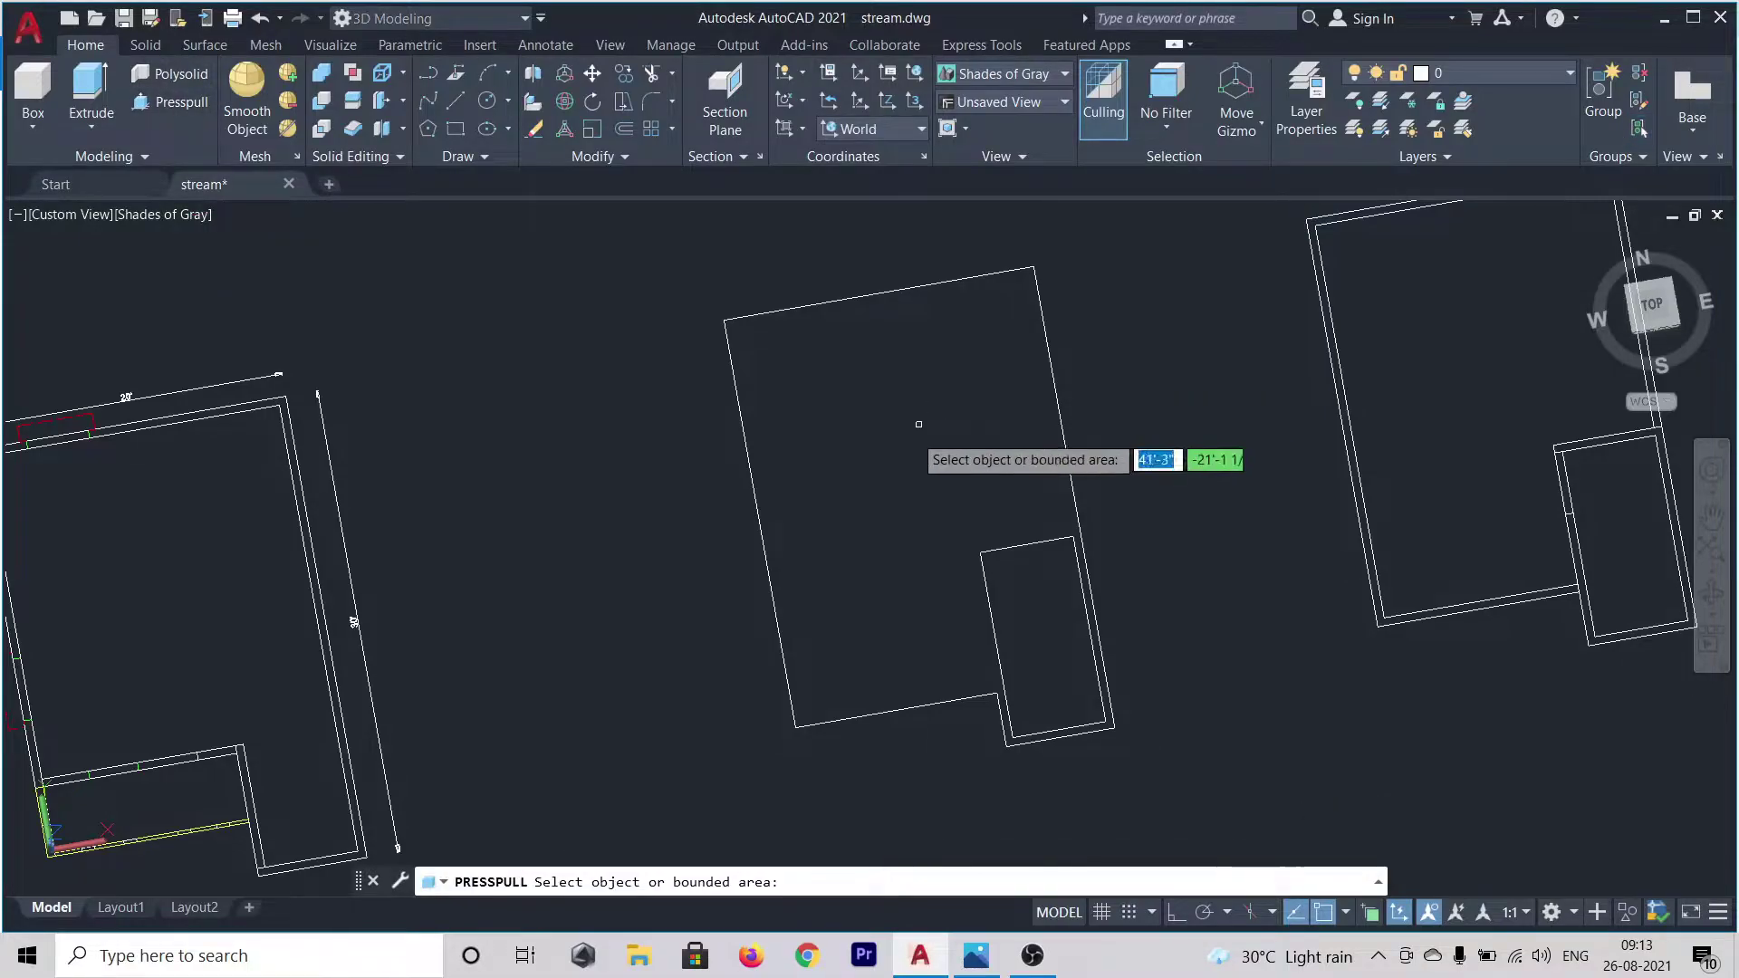
- Presspull the area between the slab outline and the stair opening to a height of 5"
left_click(895, 470)
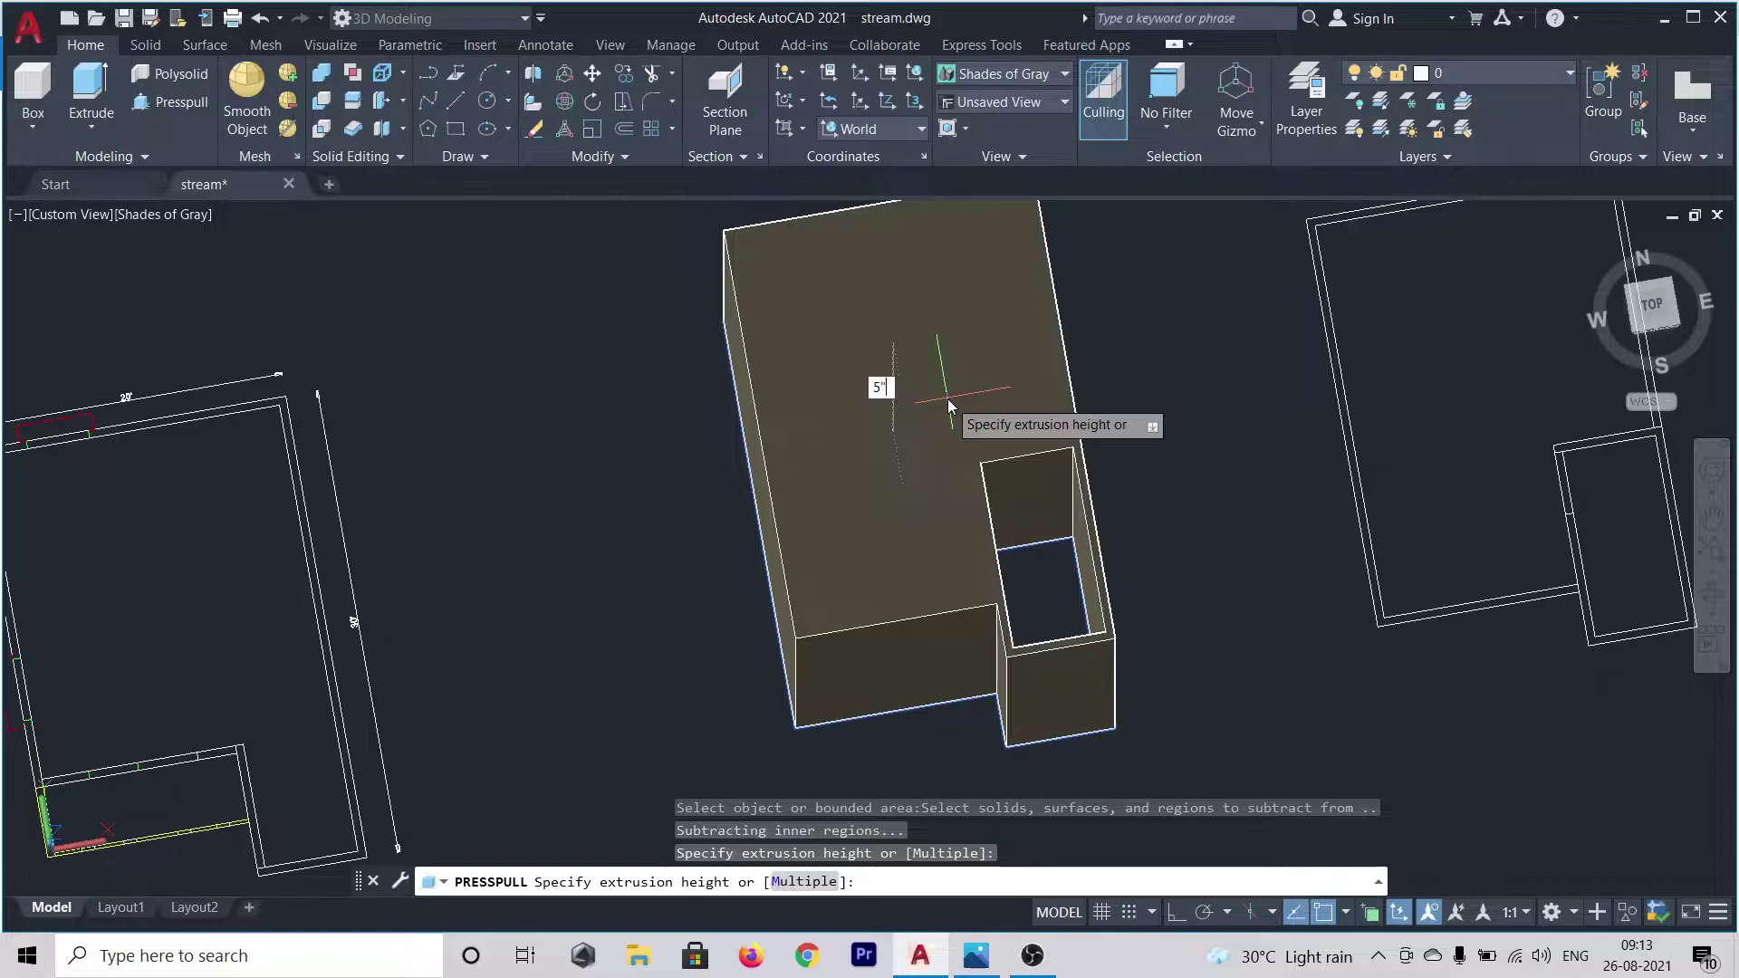
key("Return")
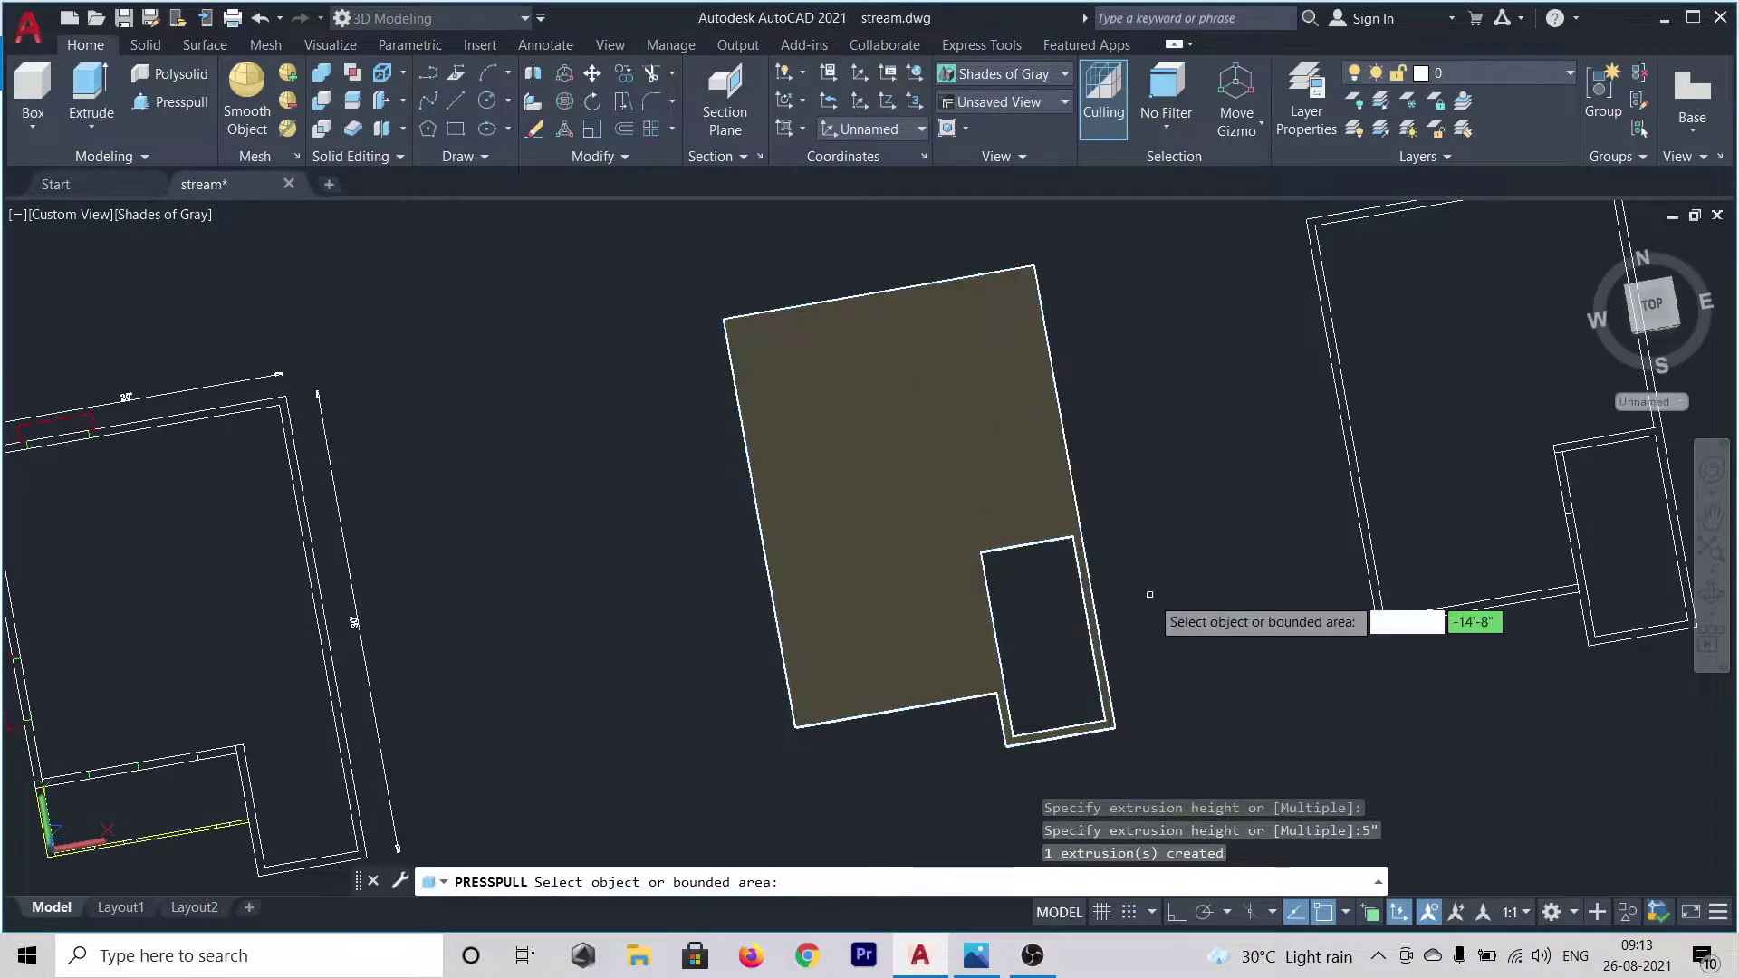
key("Return")
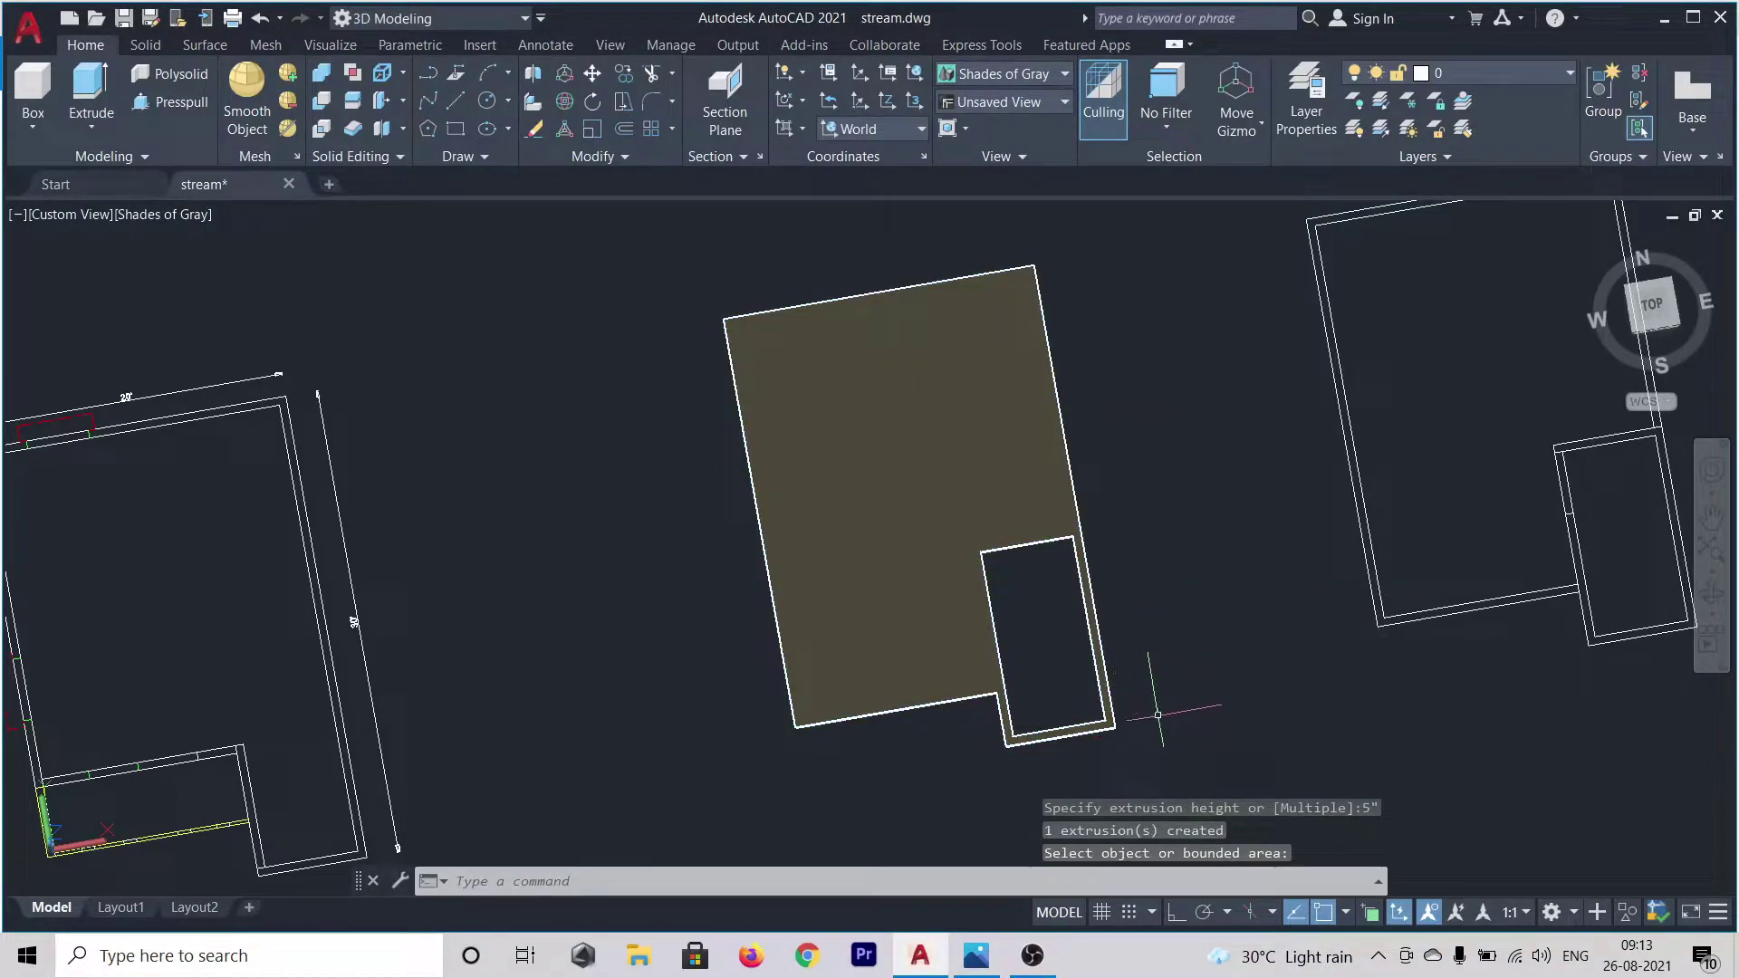
- Move the roof slab by its lower outer corner beside the stair opening onto the matching top corner of the building's first-floor walls
middle_click_drag(1263, 739, 1289, 523, "shift")
scroll(798, 666, "up", 10)
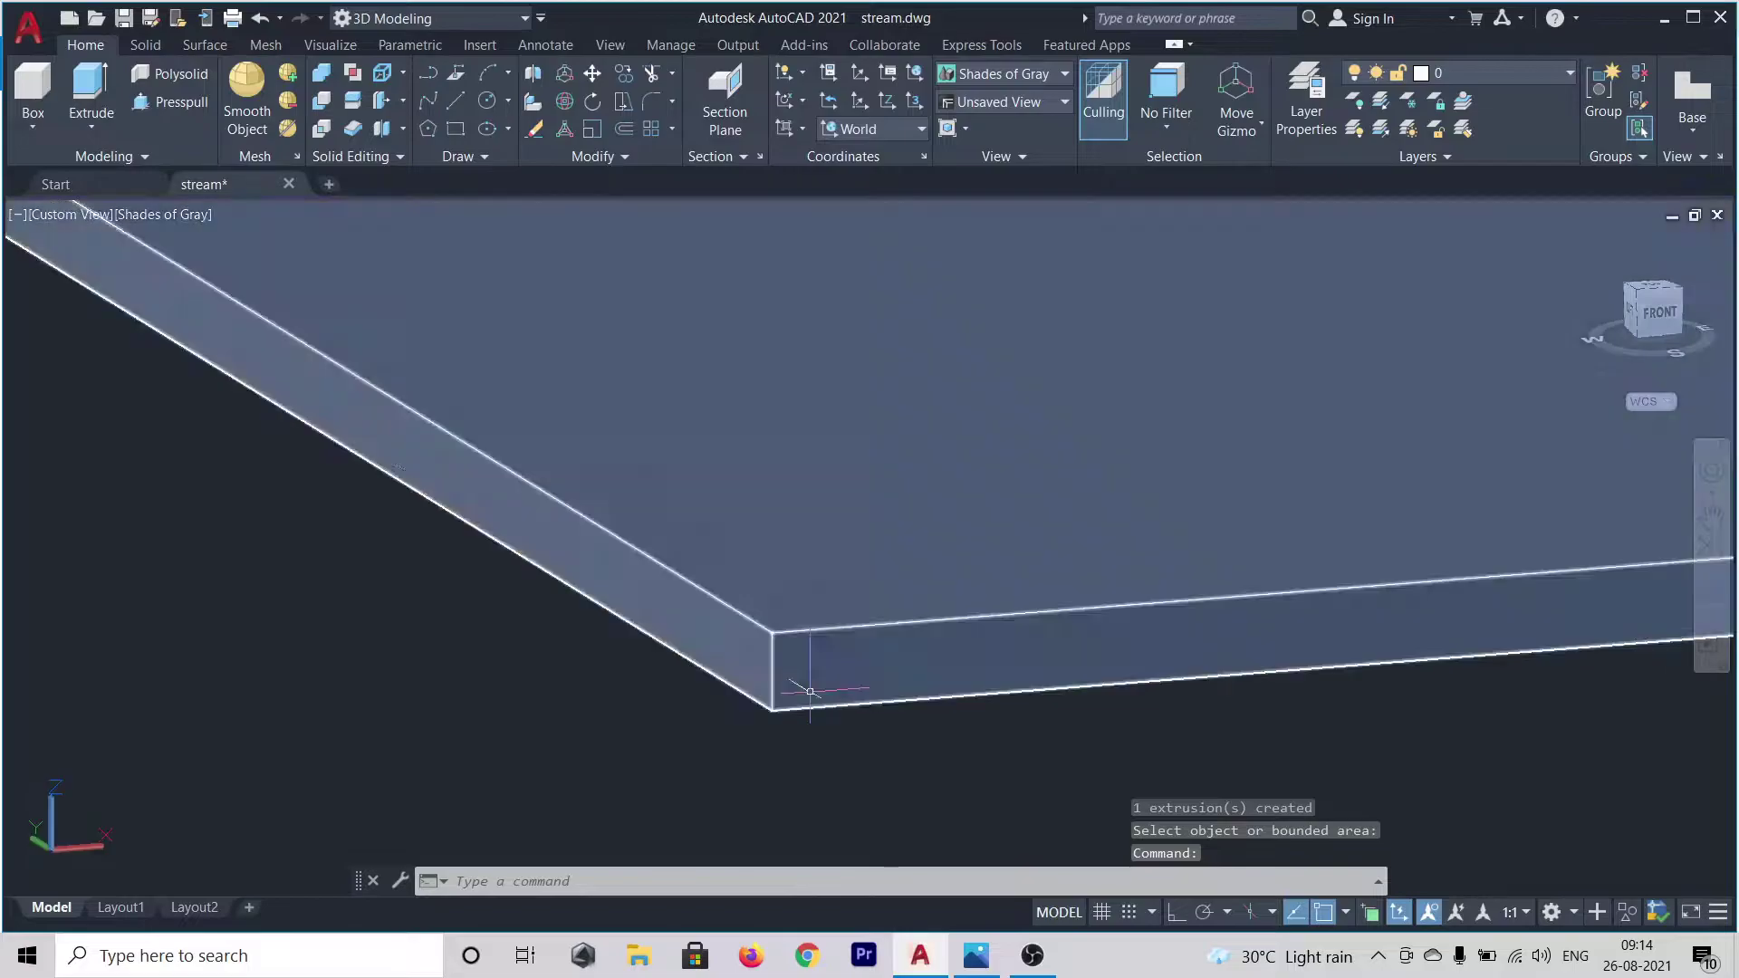
left_click(769, 675)
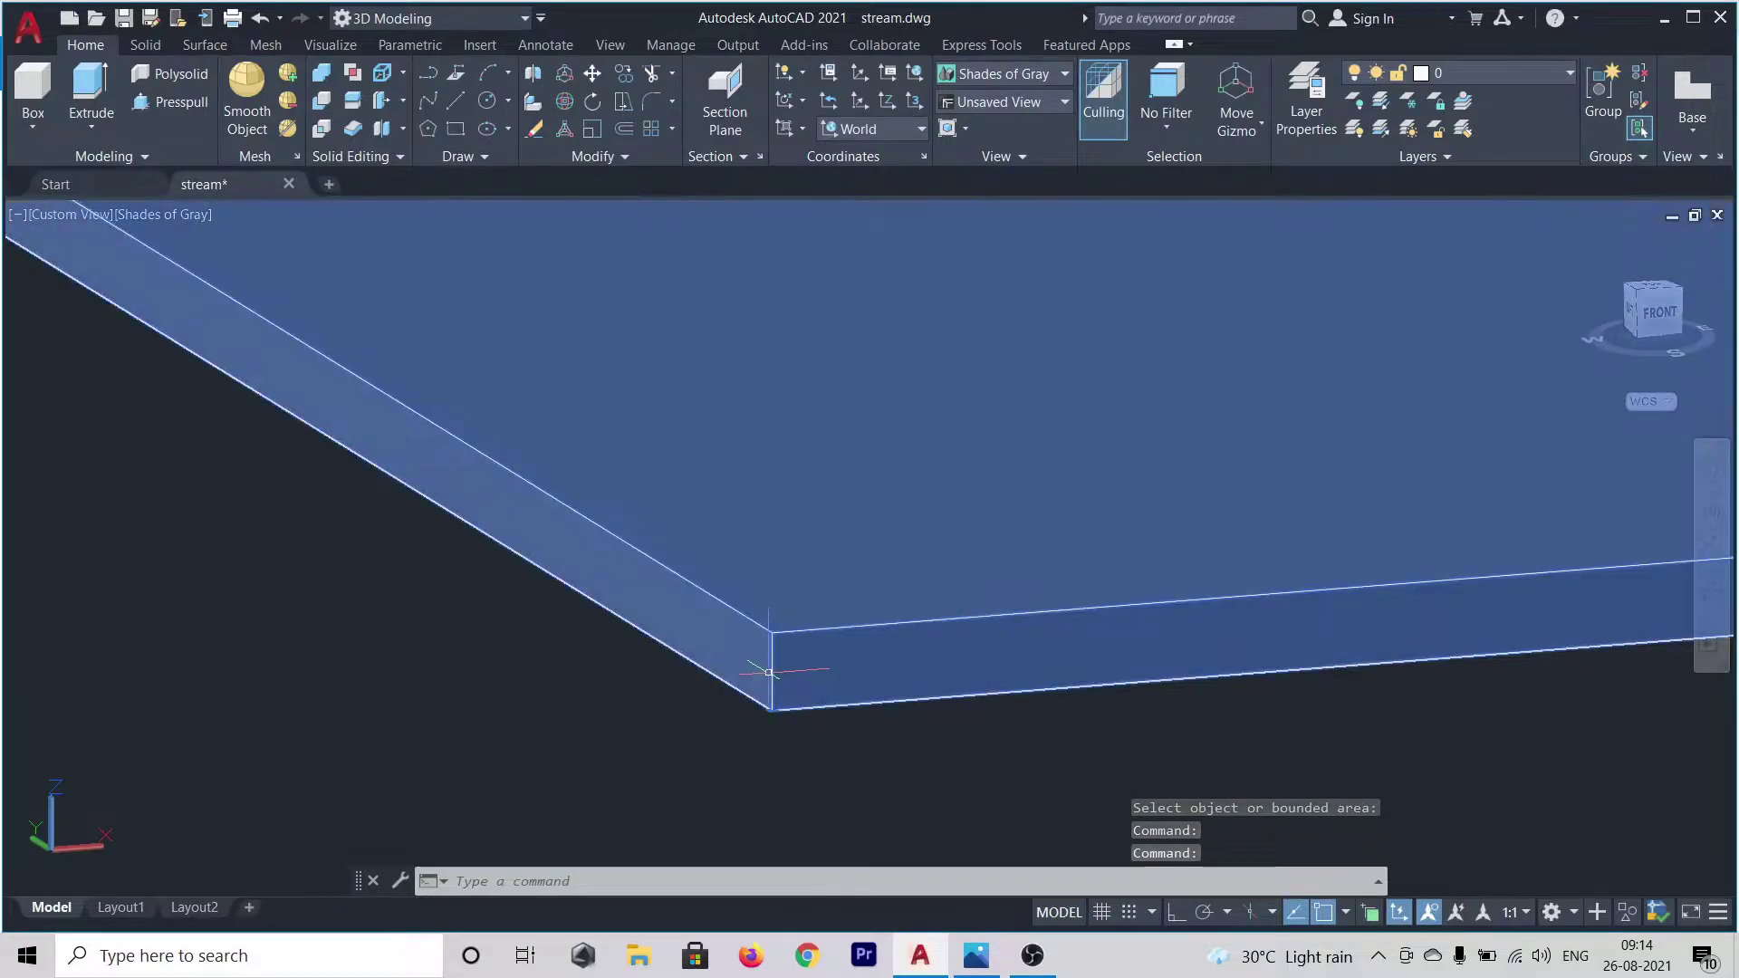
type("M")
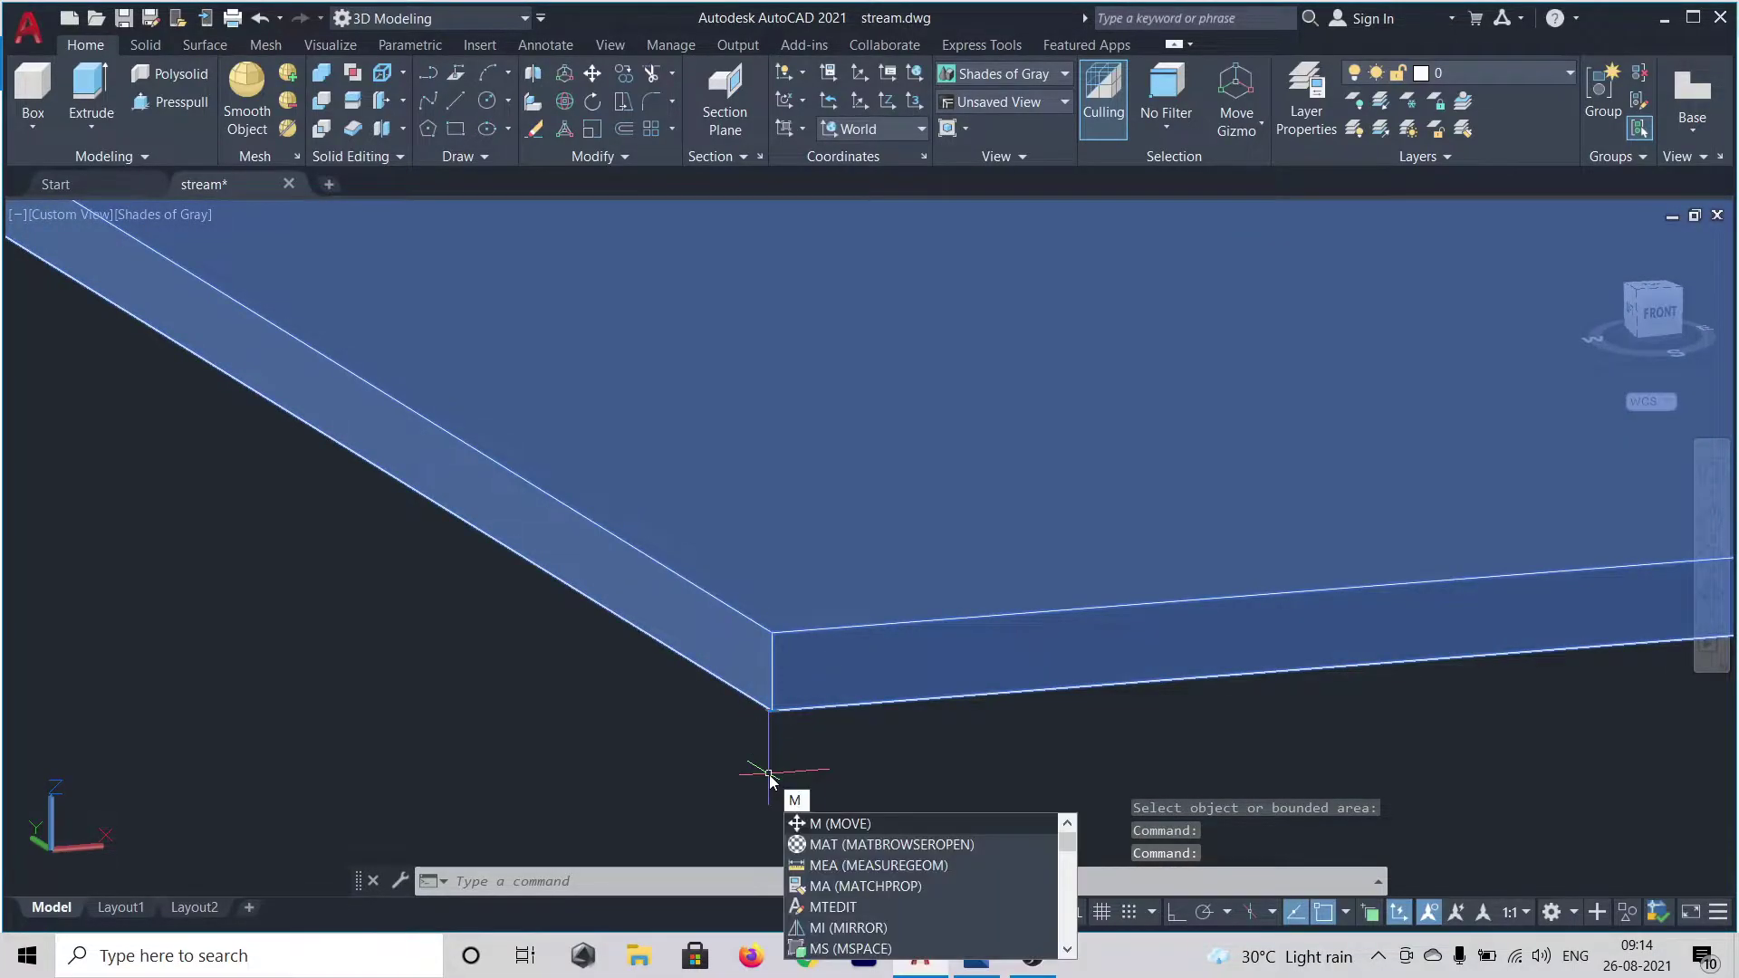
key("Return")
scroll(1116, 765, "down", 10)
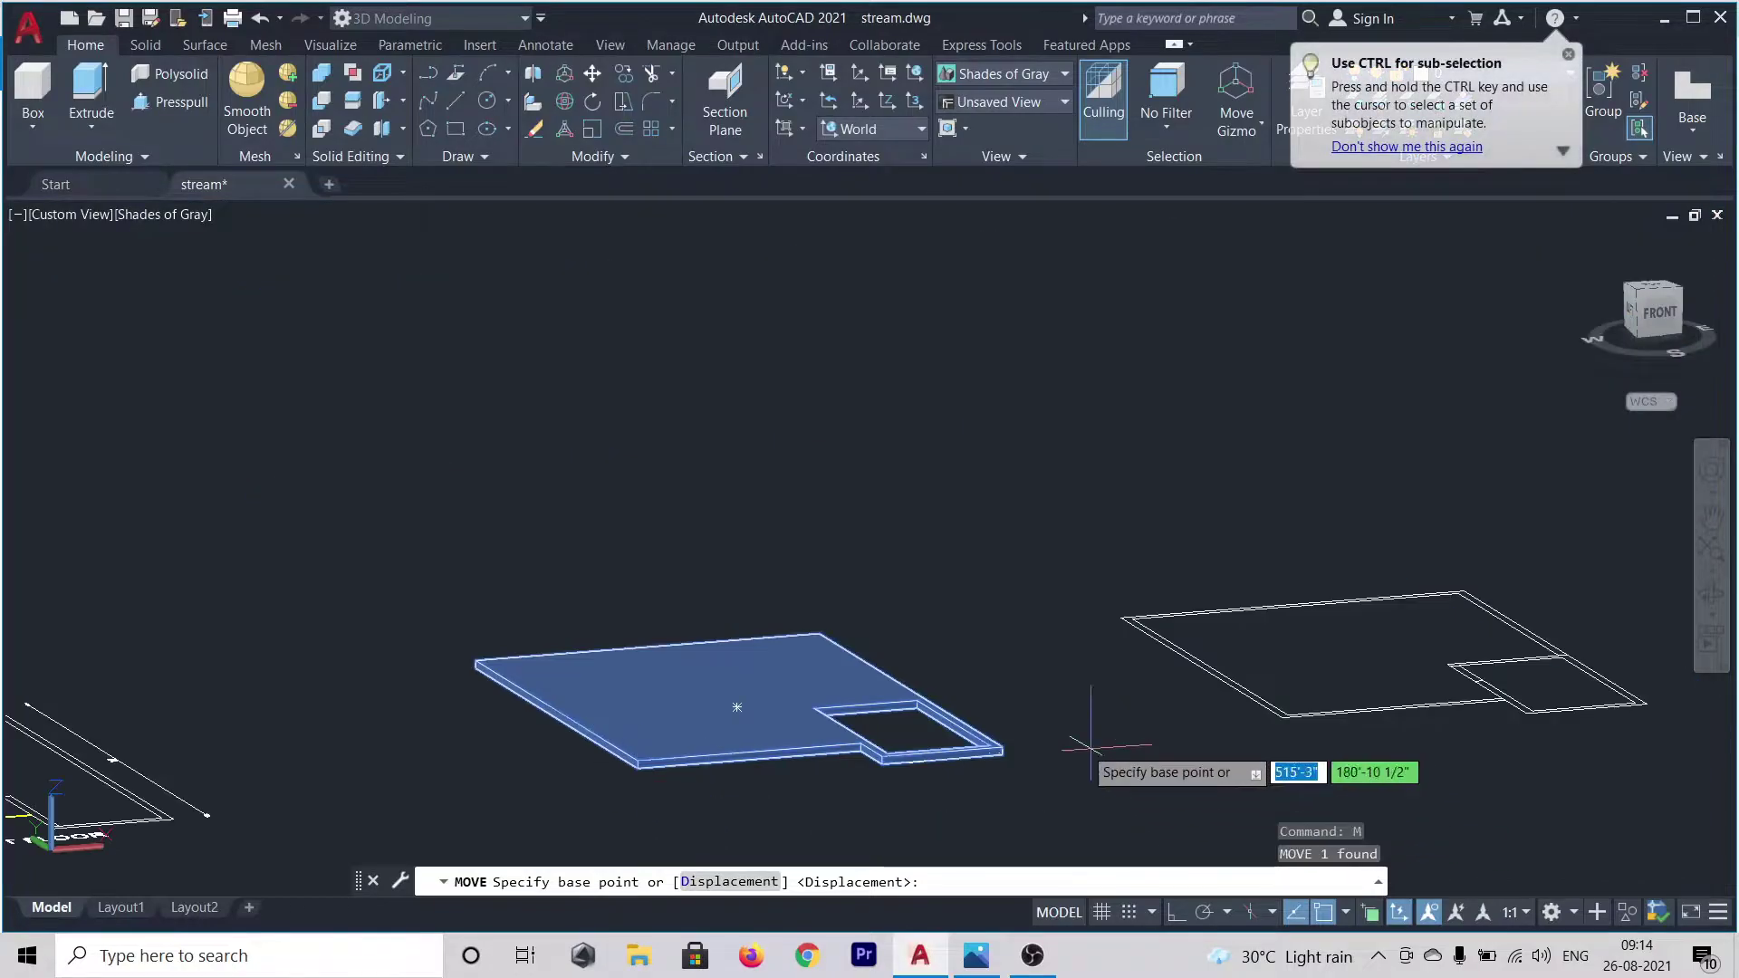
scroll(1019, 752, "up", 10)
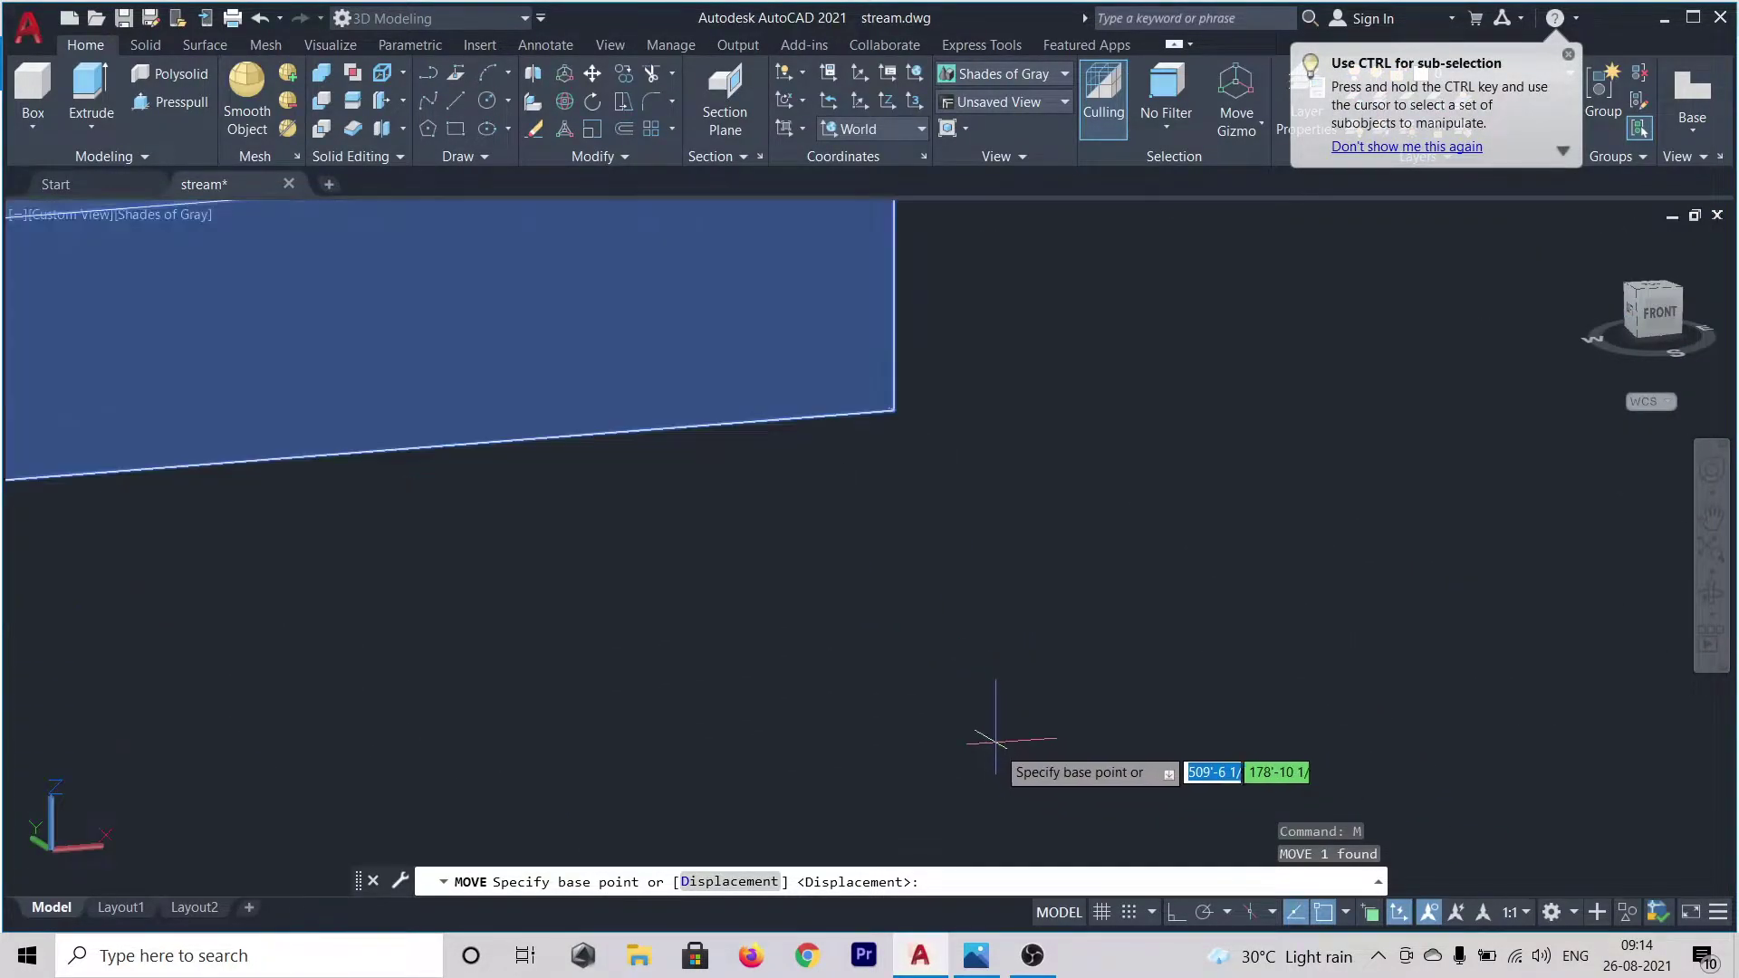
left_click(893, 411)
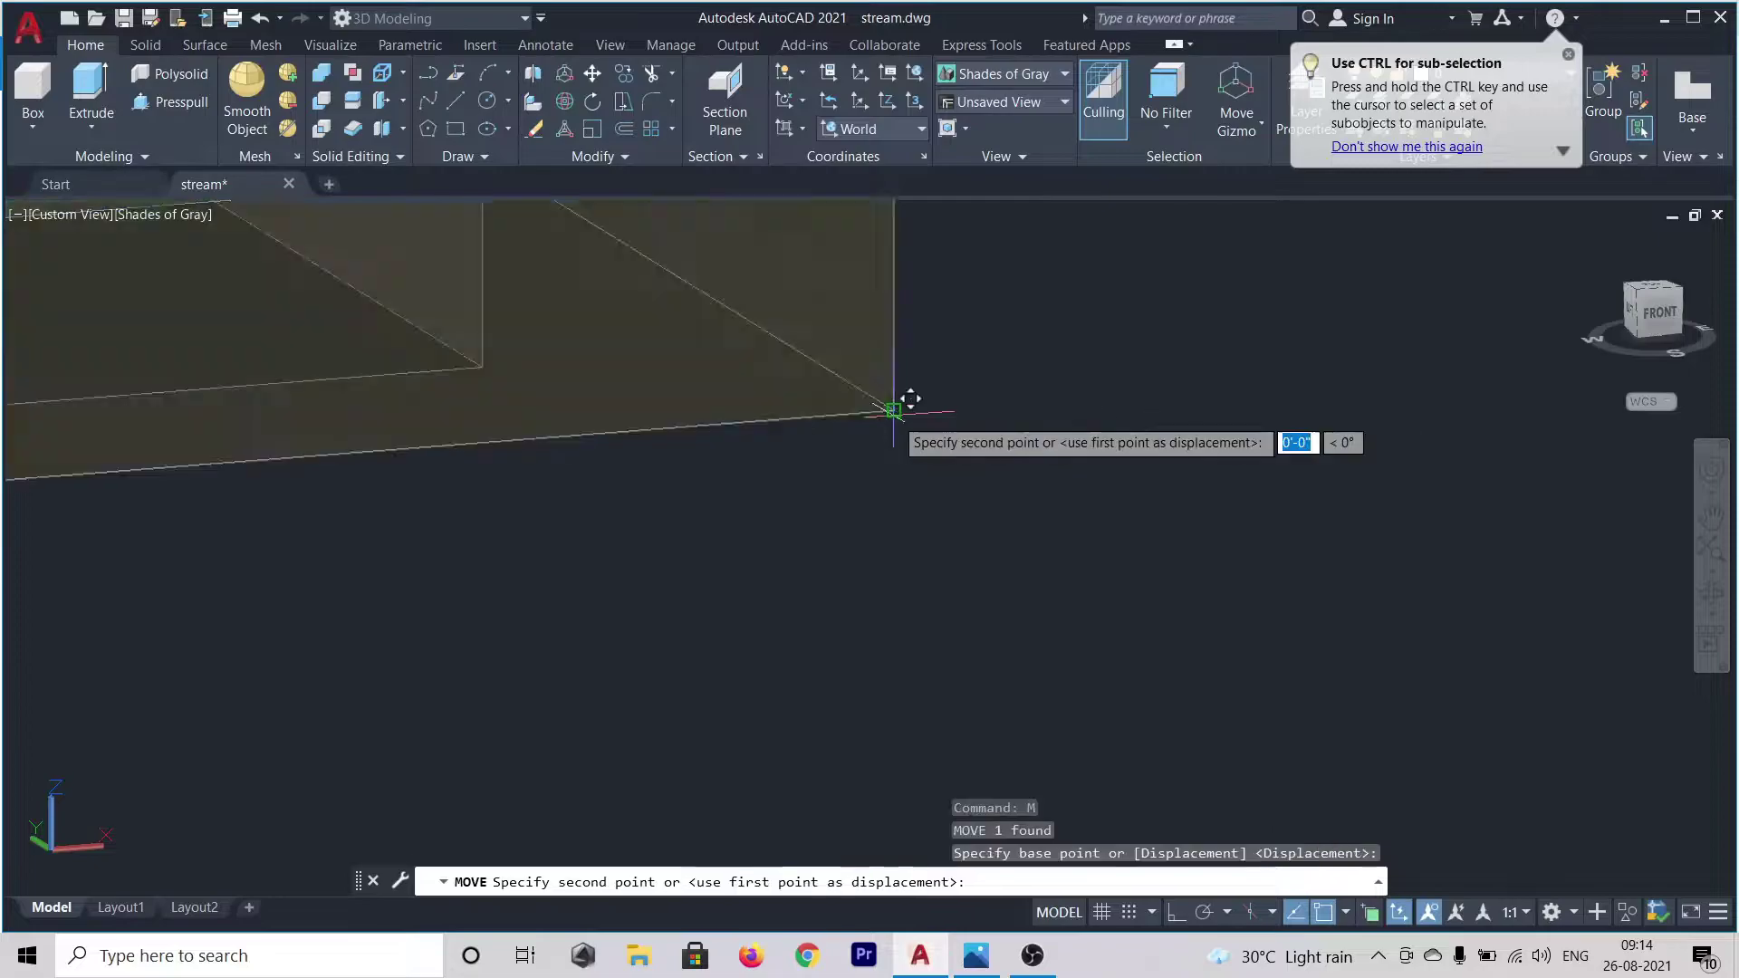
scroll(893, 410, "down", 10)
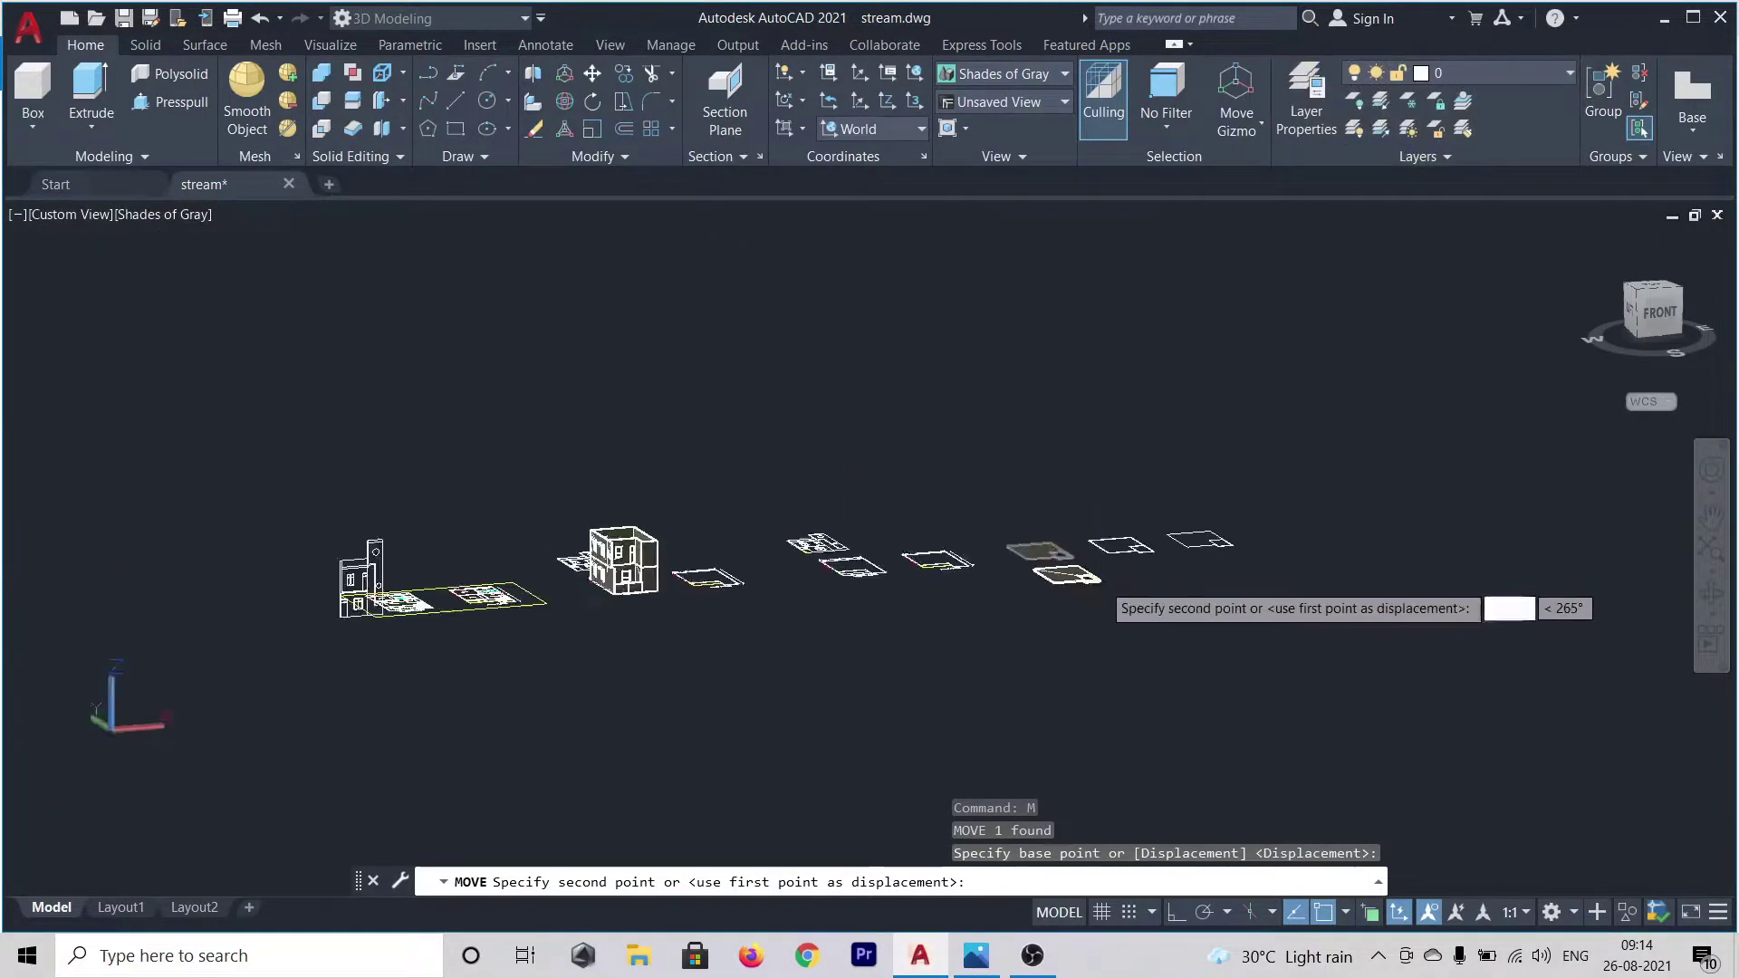
scroll(797, 557, "up", 10)
scroll(1041, 607, "up", 8)
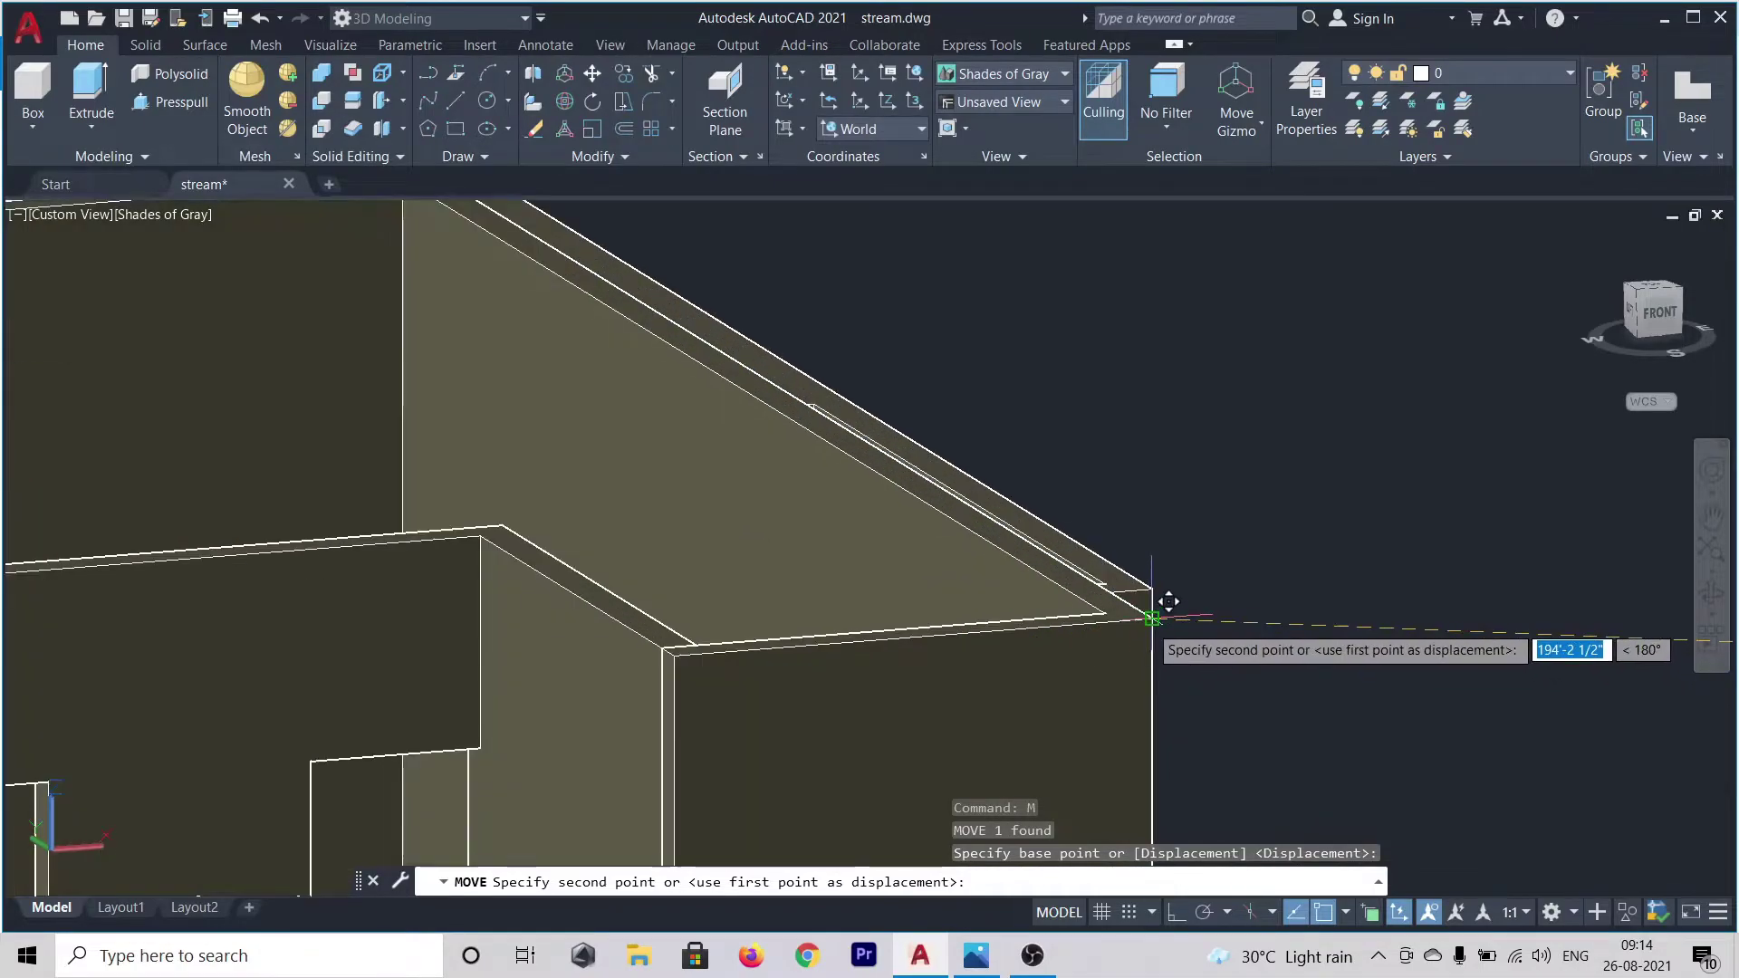
scroll(1162, 605, "up", 6)
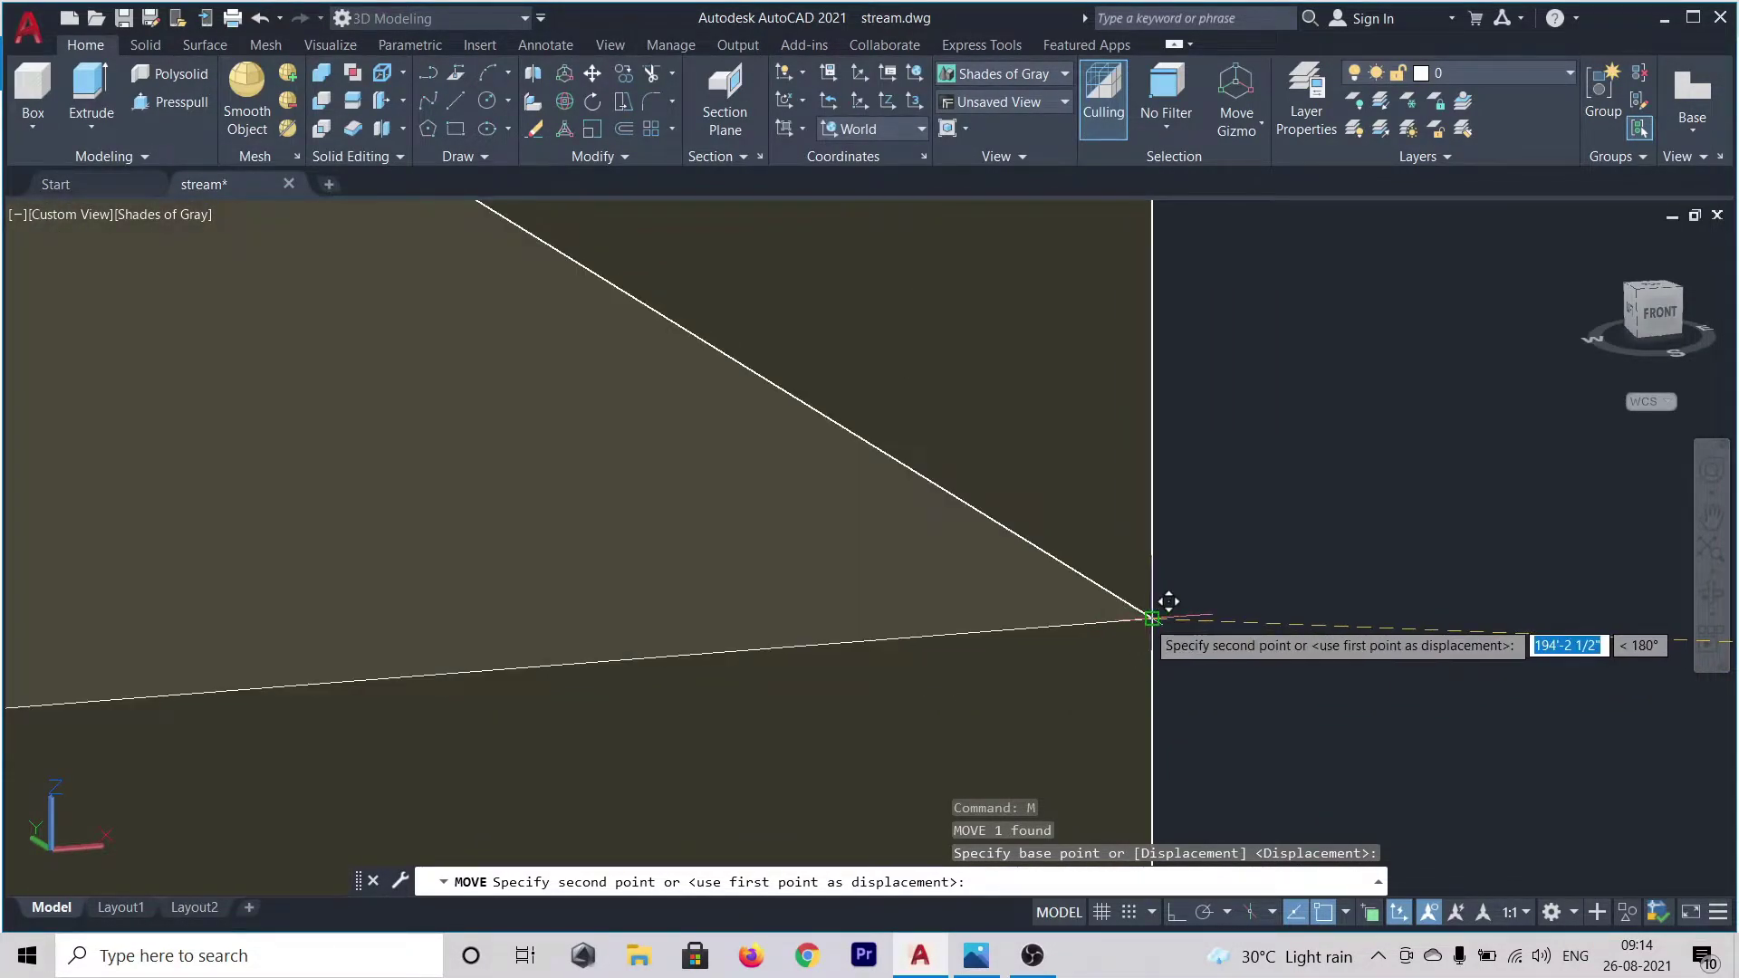
left_click(1168, 601)
- Examine the house with its roof slab and the surrounding plan outlines, and check the reference render stream-Temp0003.png in Photos
scroll(1178, 609, "down", 5)
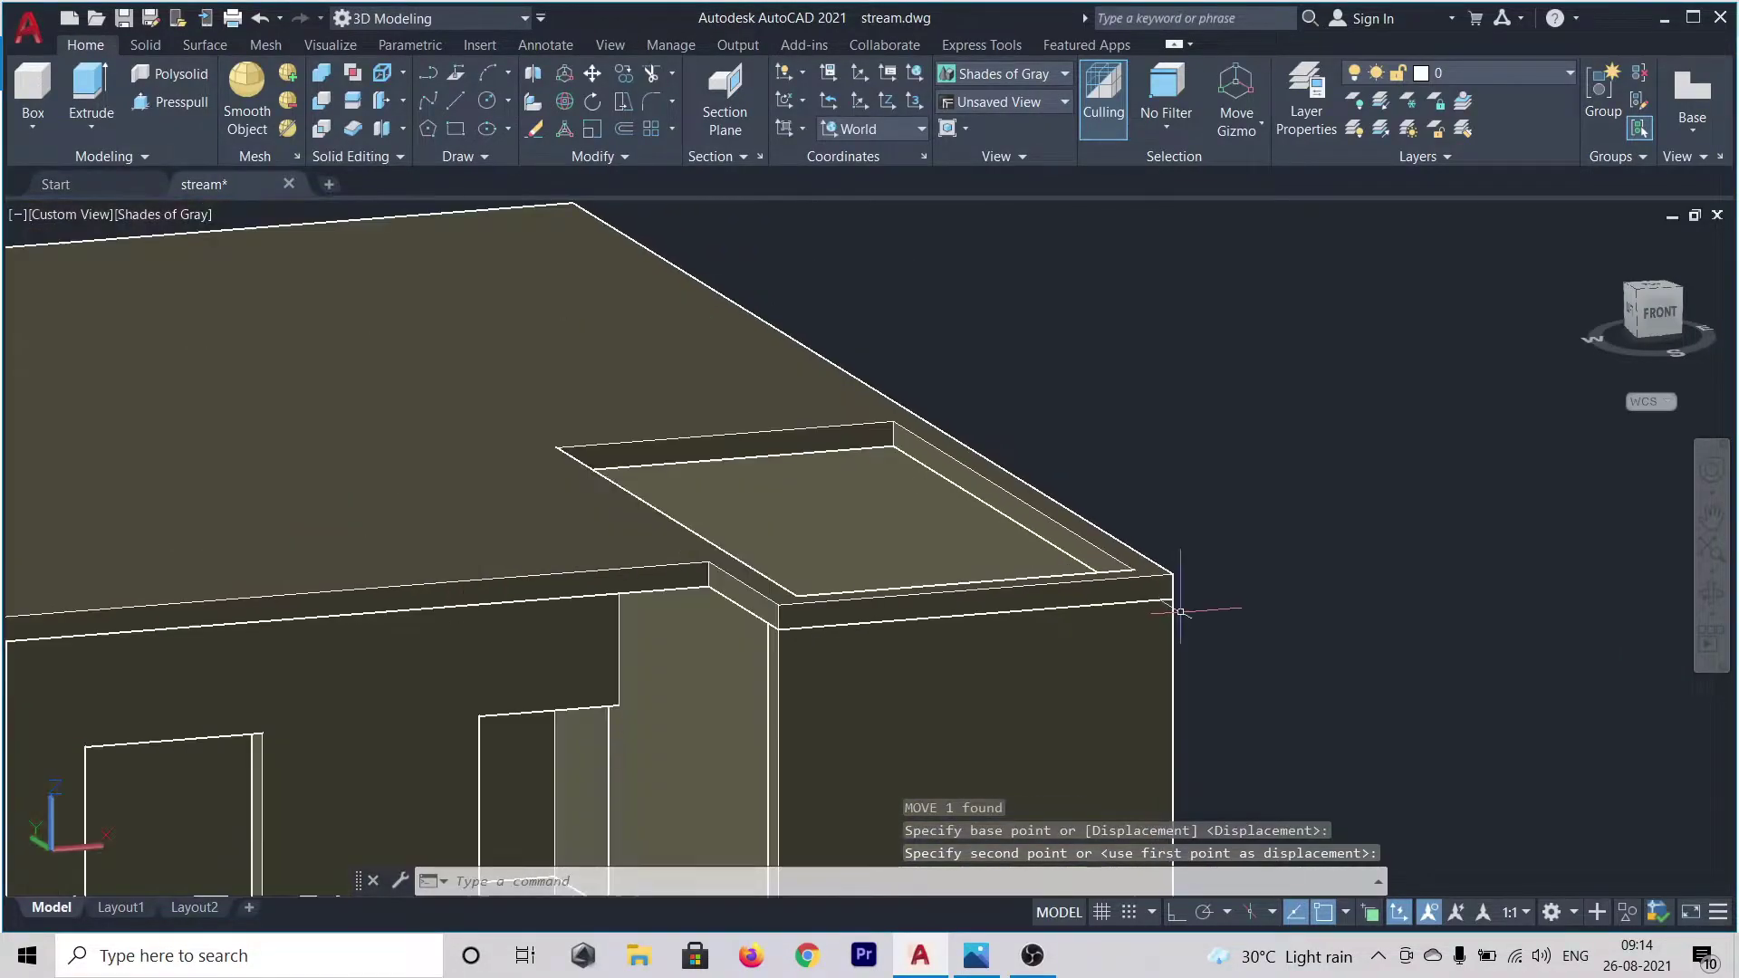
scroll(1177, 622, "down", 2)
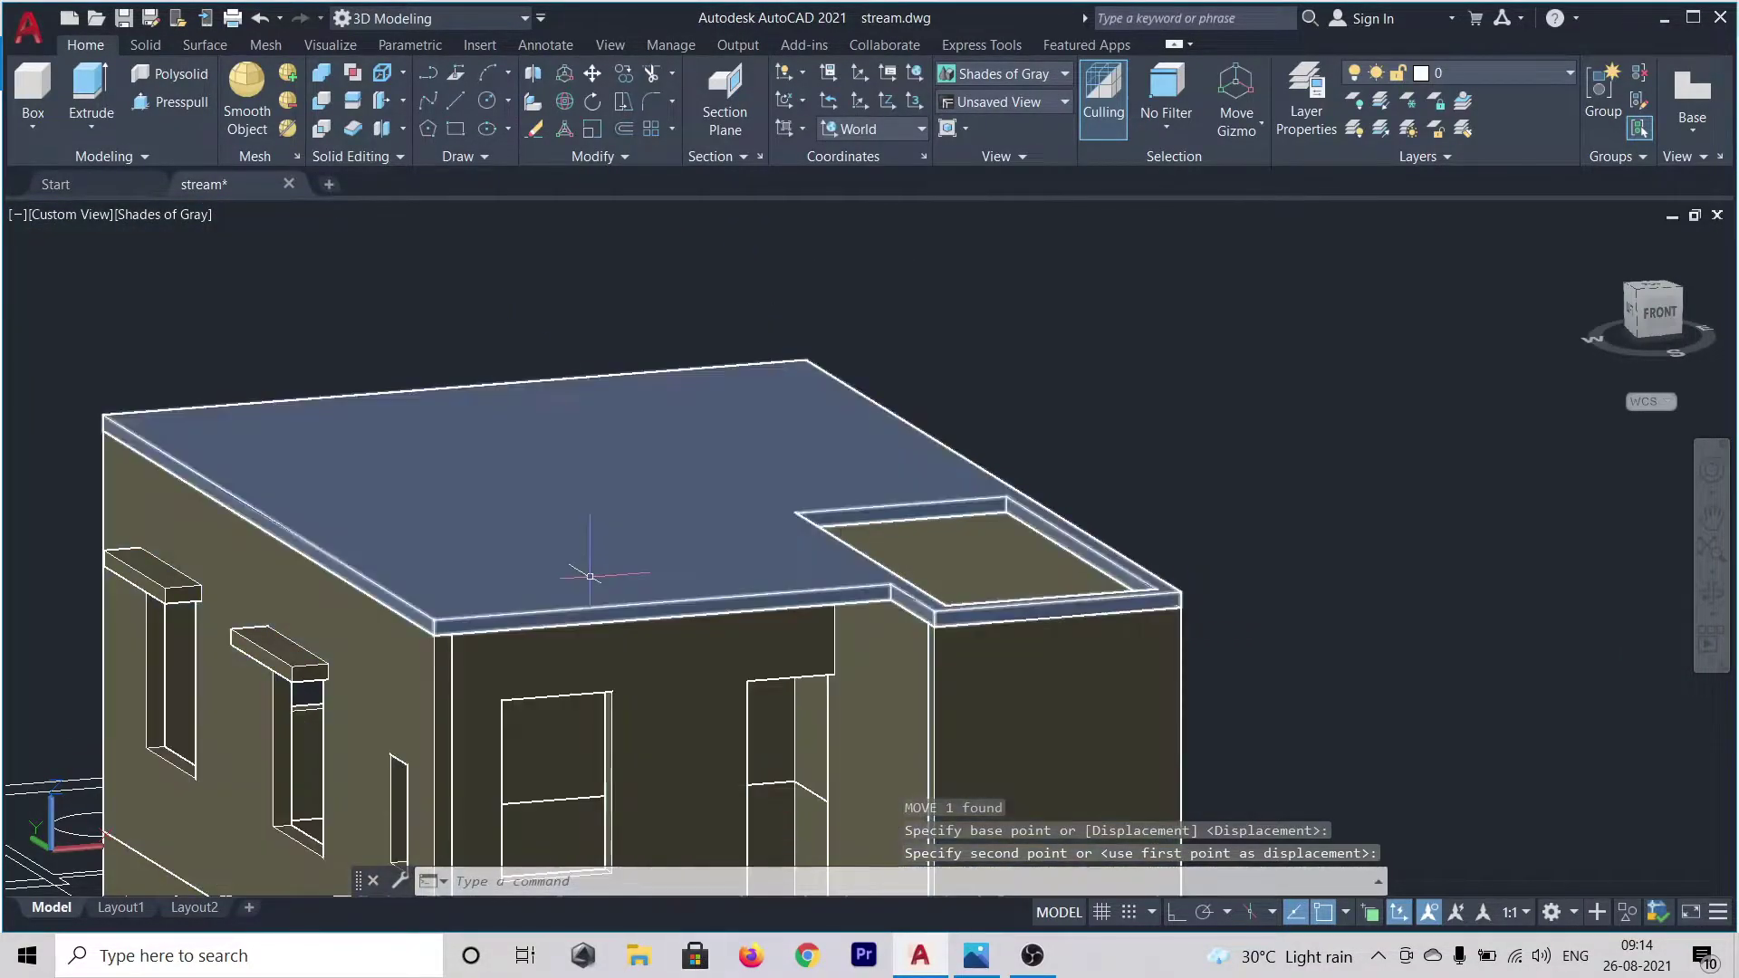
scroll(567, 590, "down", 4)
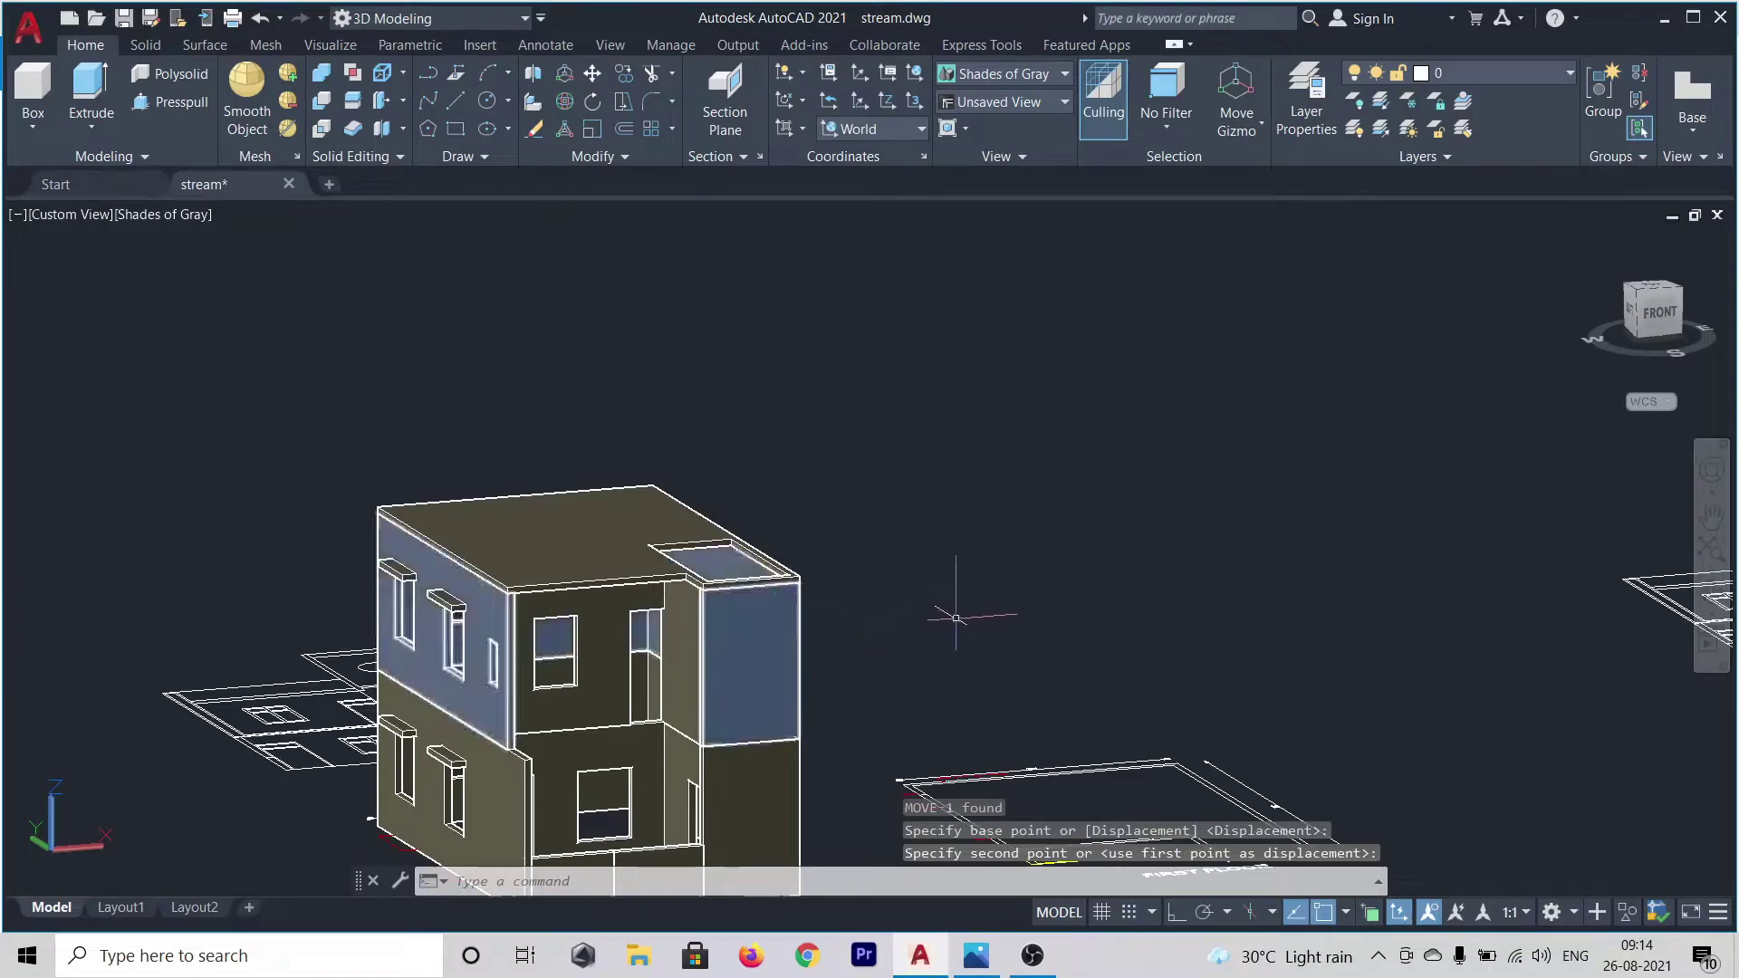
scroll(962, 616, "down", 2)
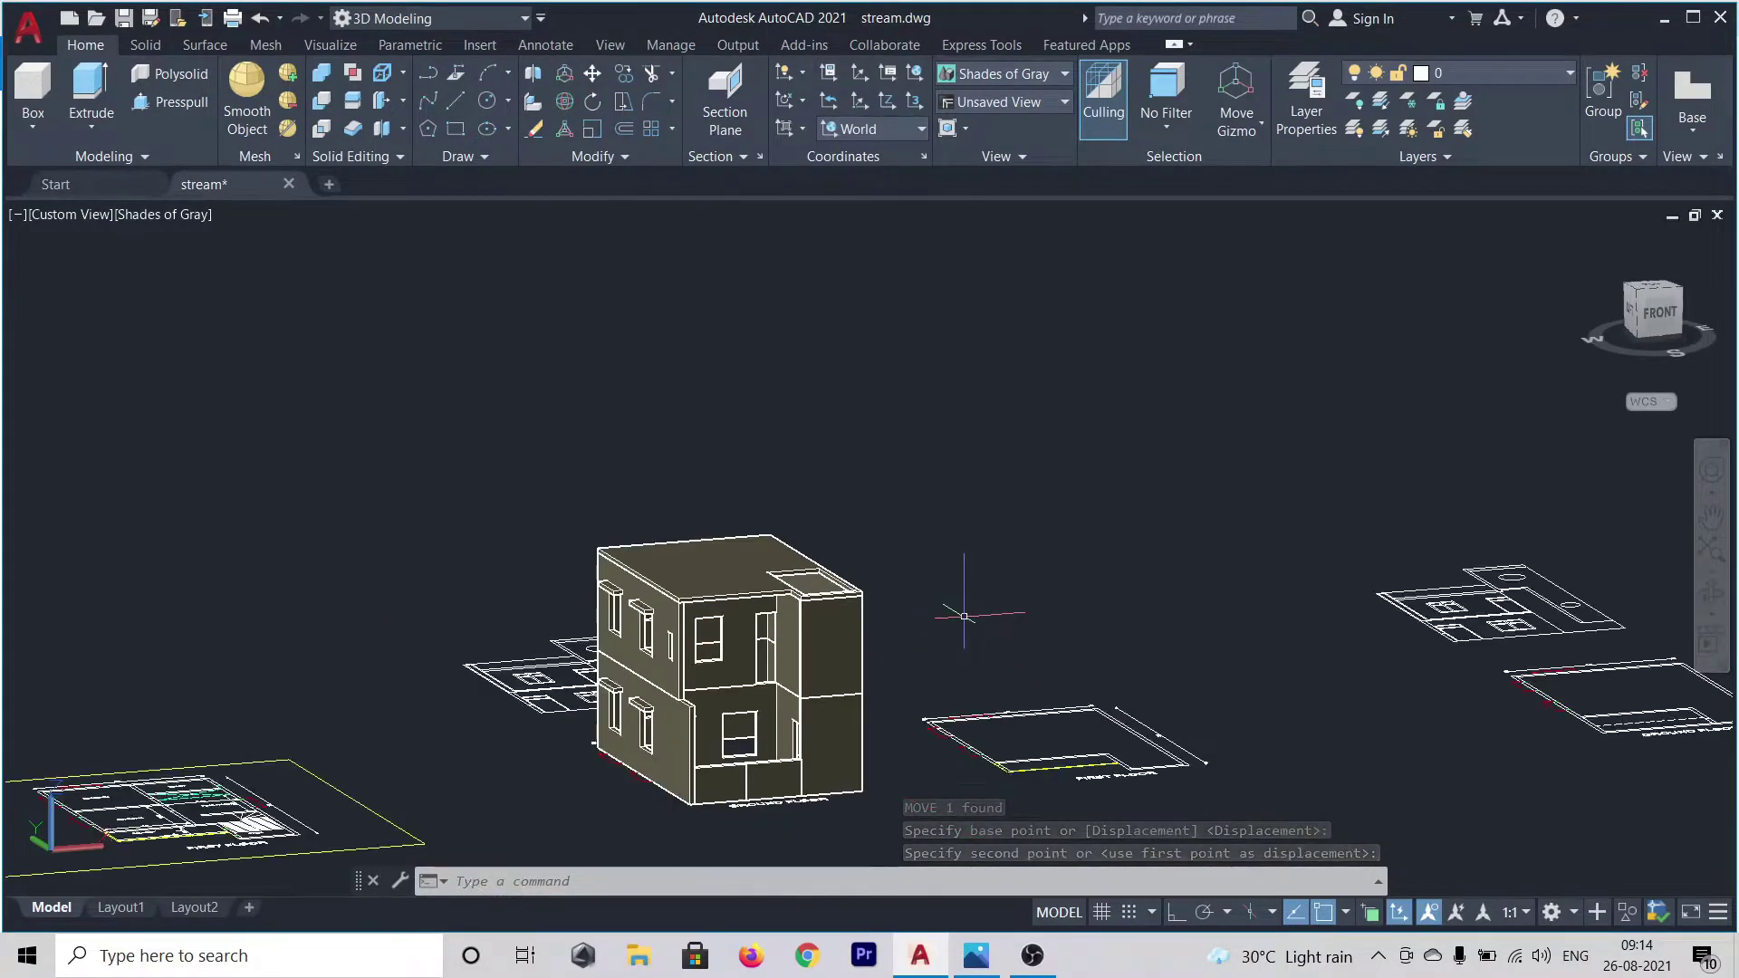
type("p")
key("Return")
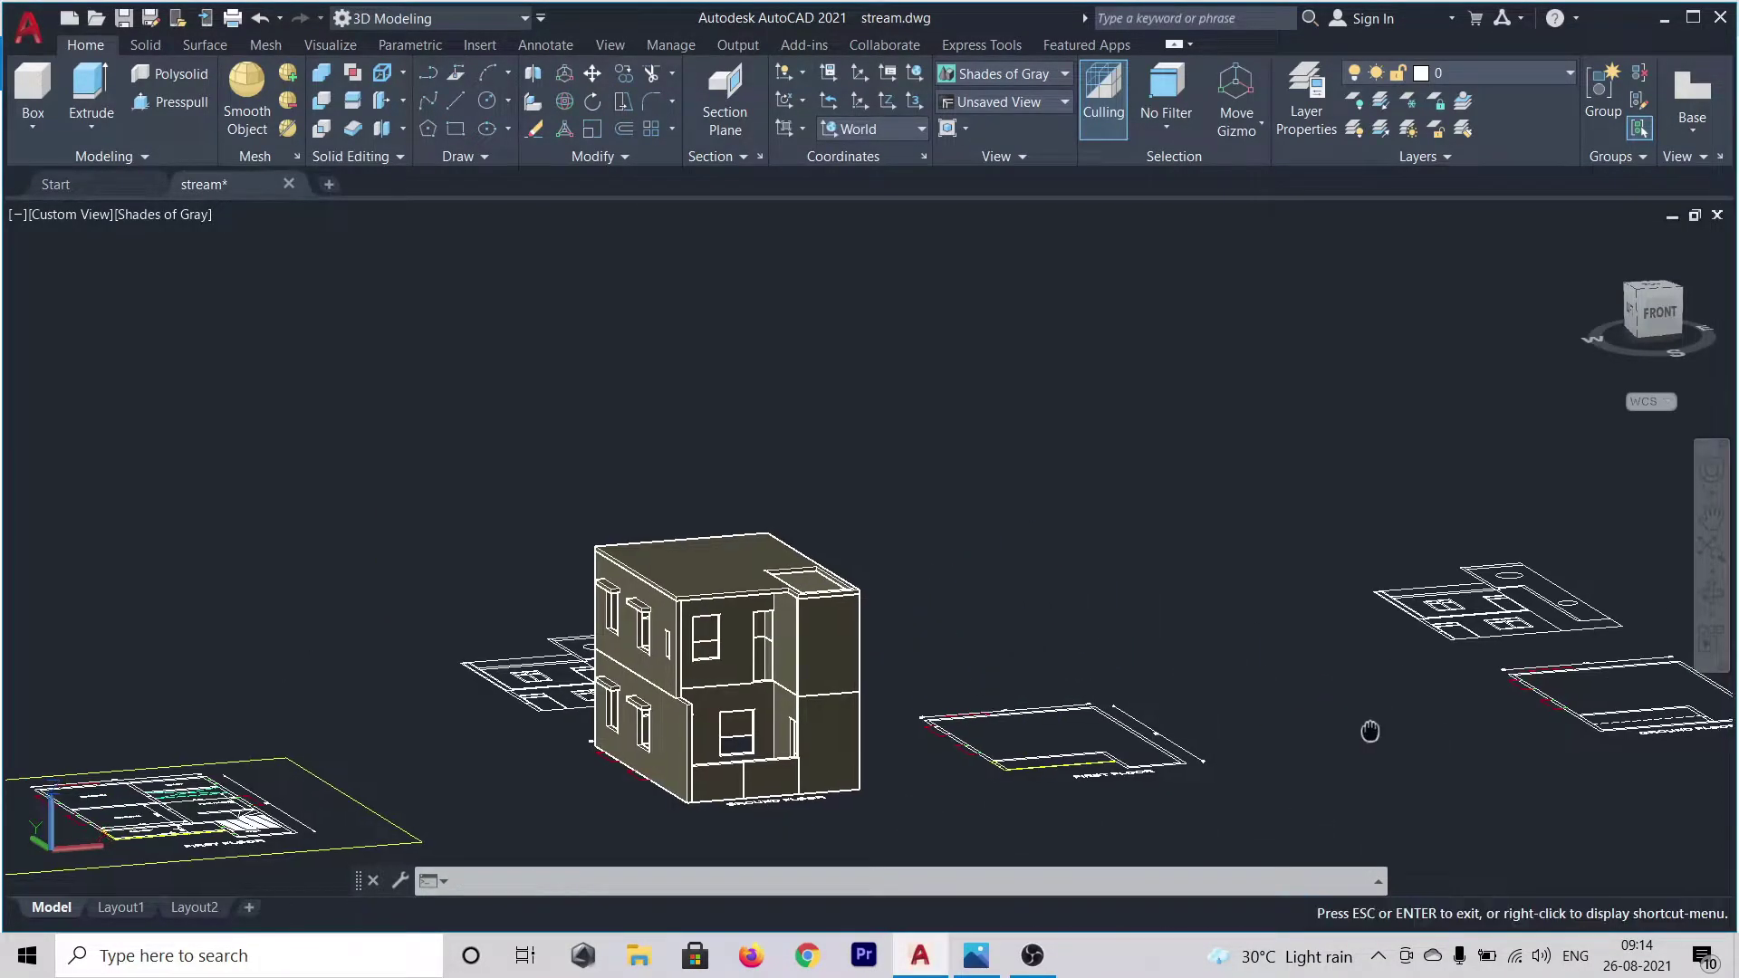
left_click_drag(1371, 725, 1096, 650)
key("Escape")
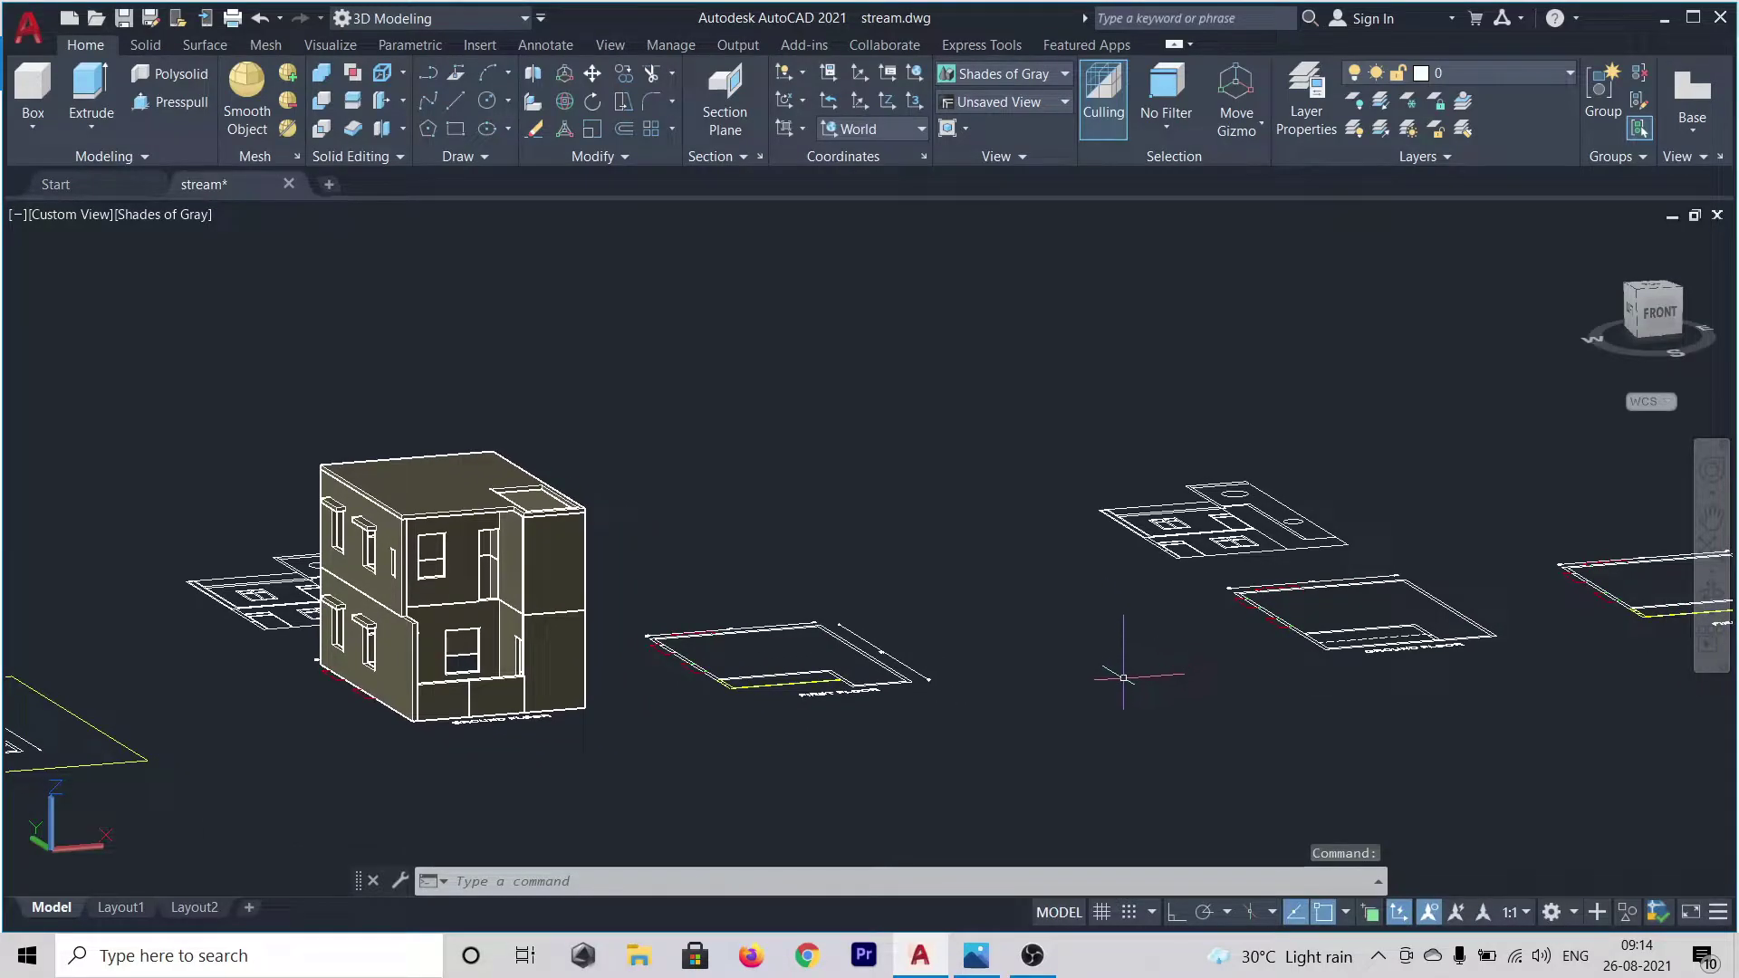
scroll(1121, 677, "down", 2)
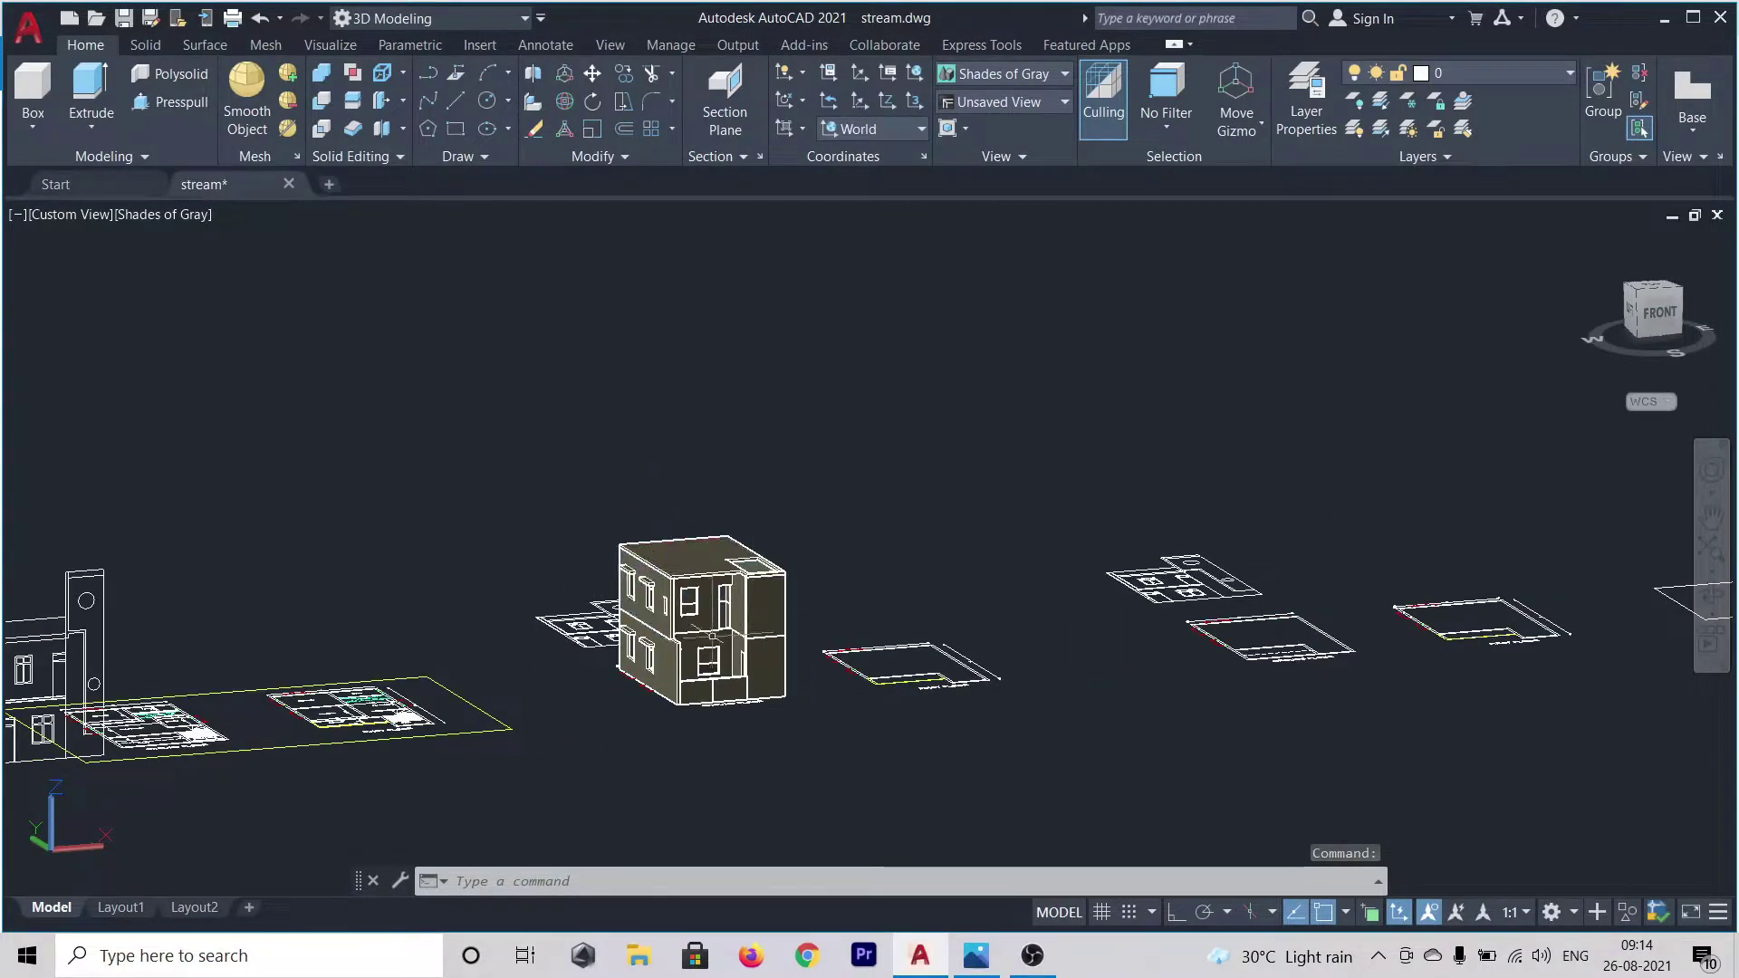
scroll(1226, 741, "up", 2)
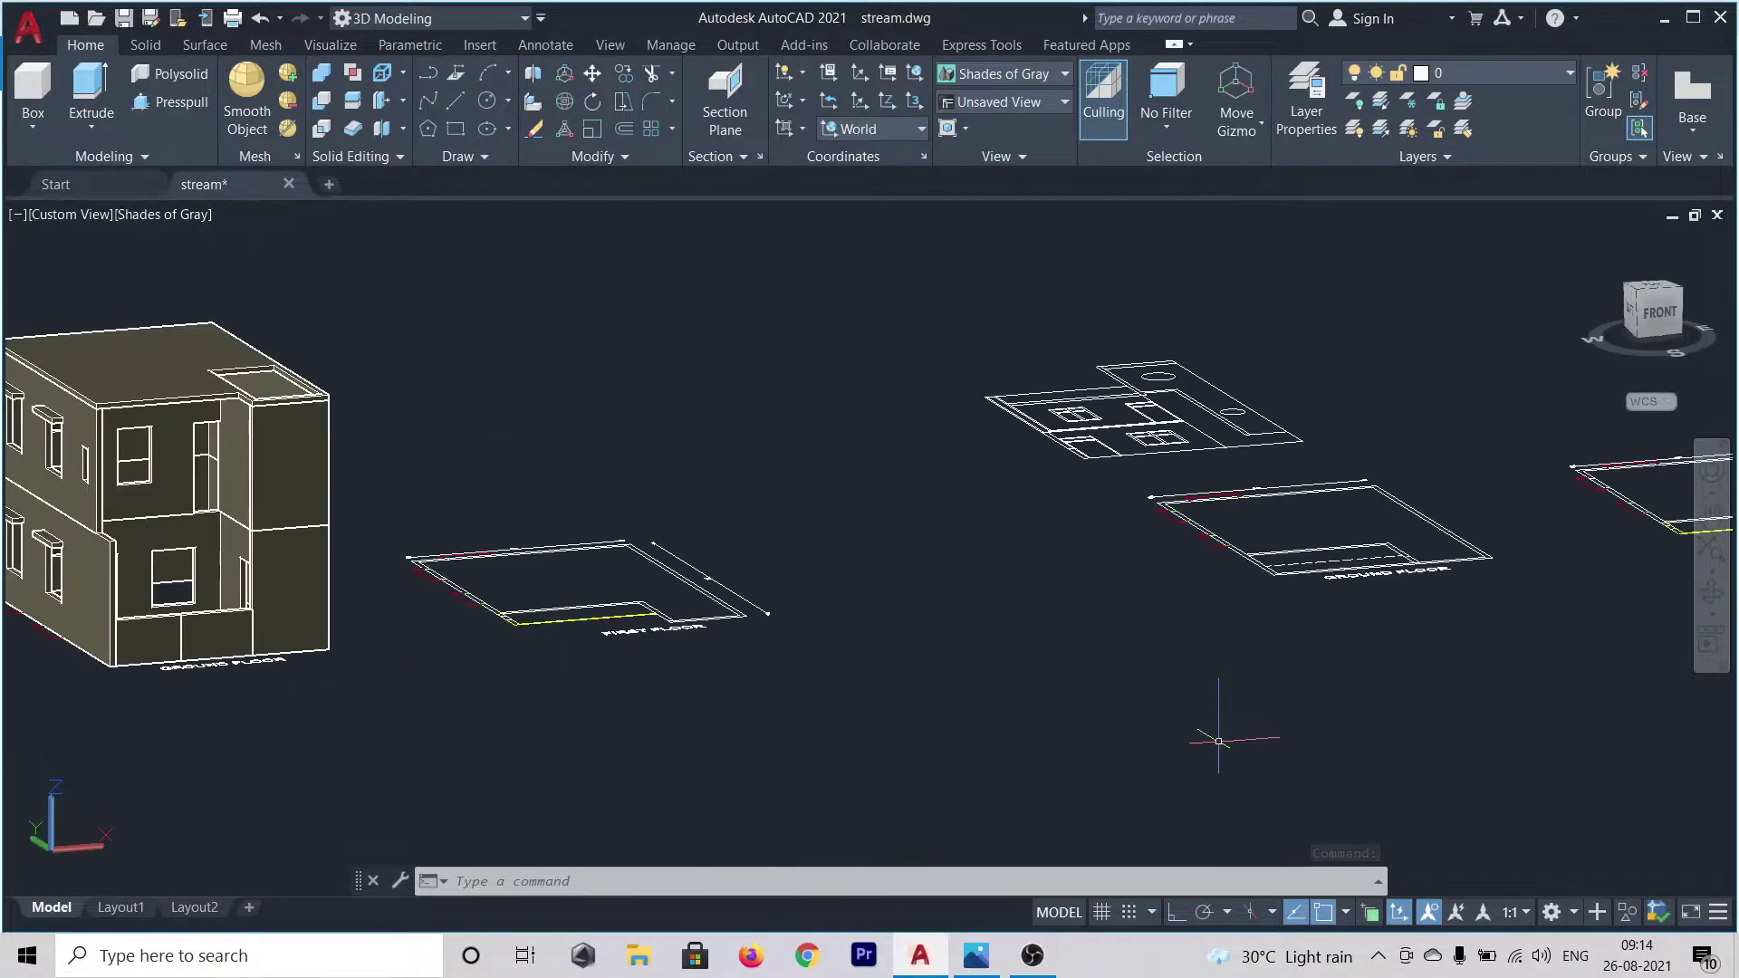
middle_click_drag(1189, 730, 843, 765)
scroll(1102, 777, "down", 4)
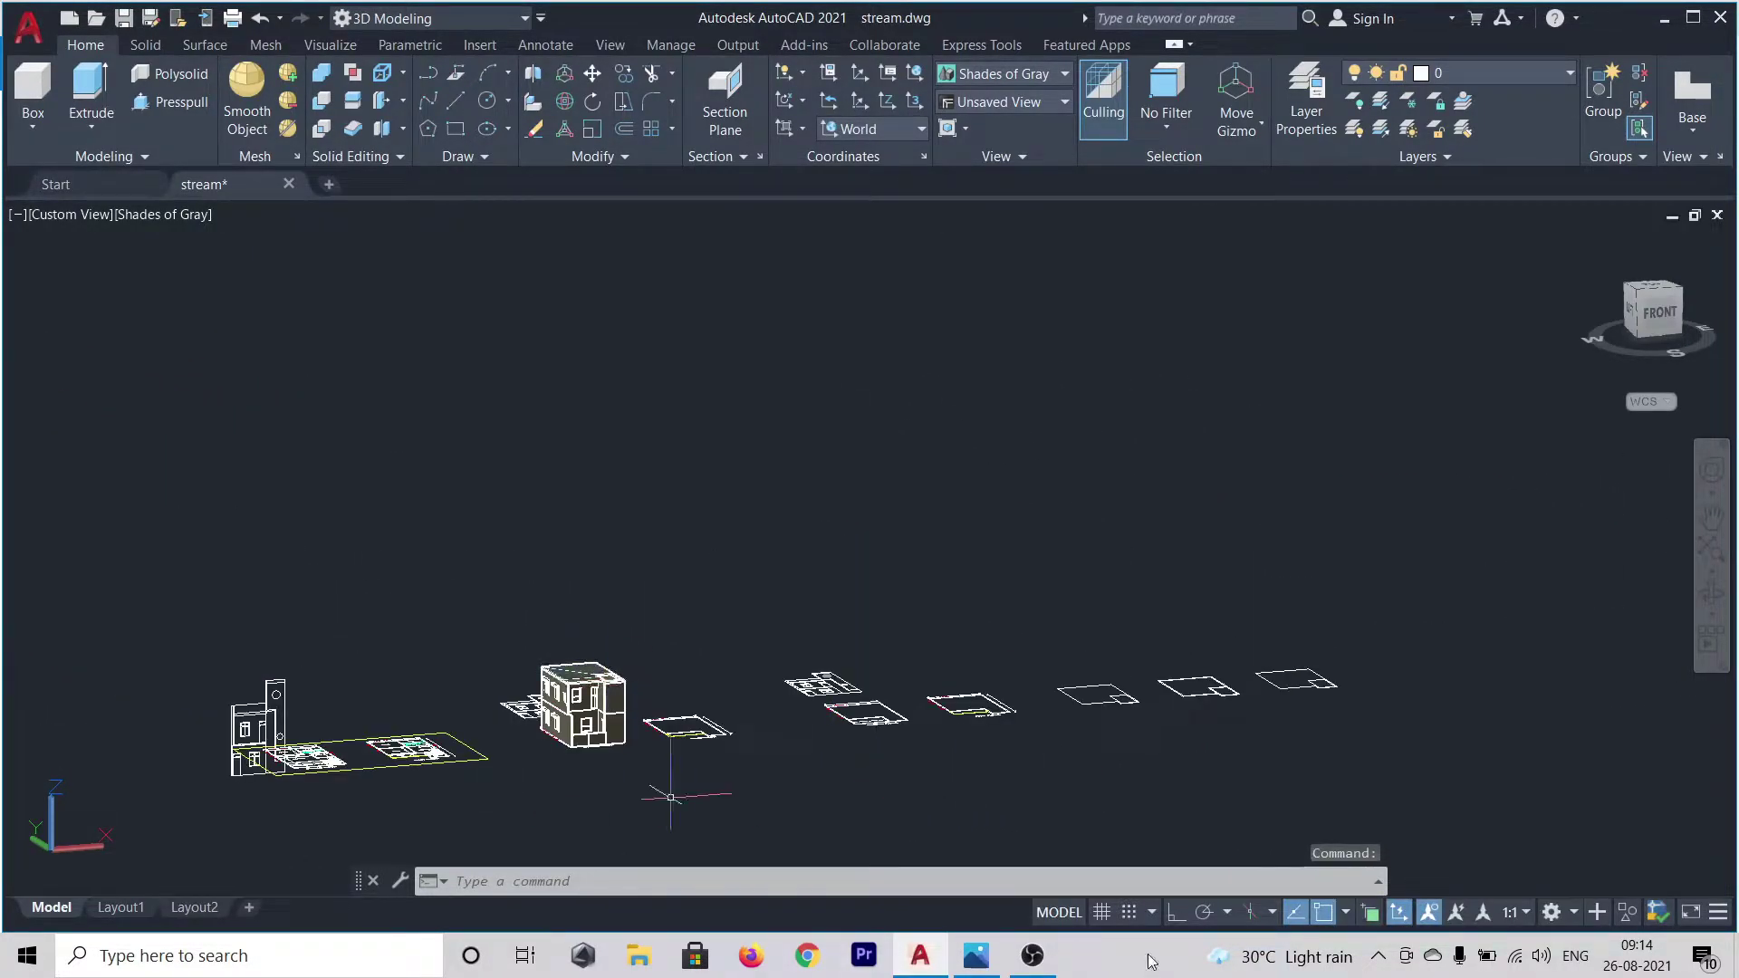
left_click(981, 965)
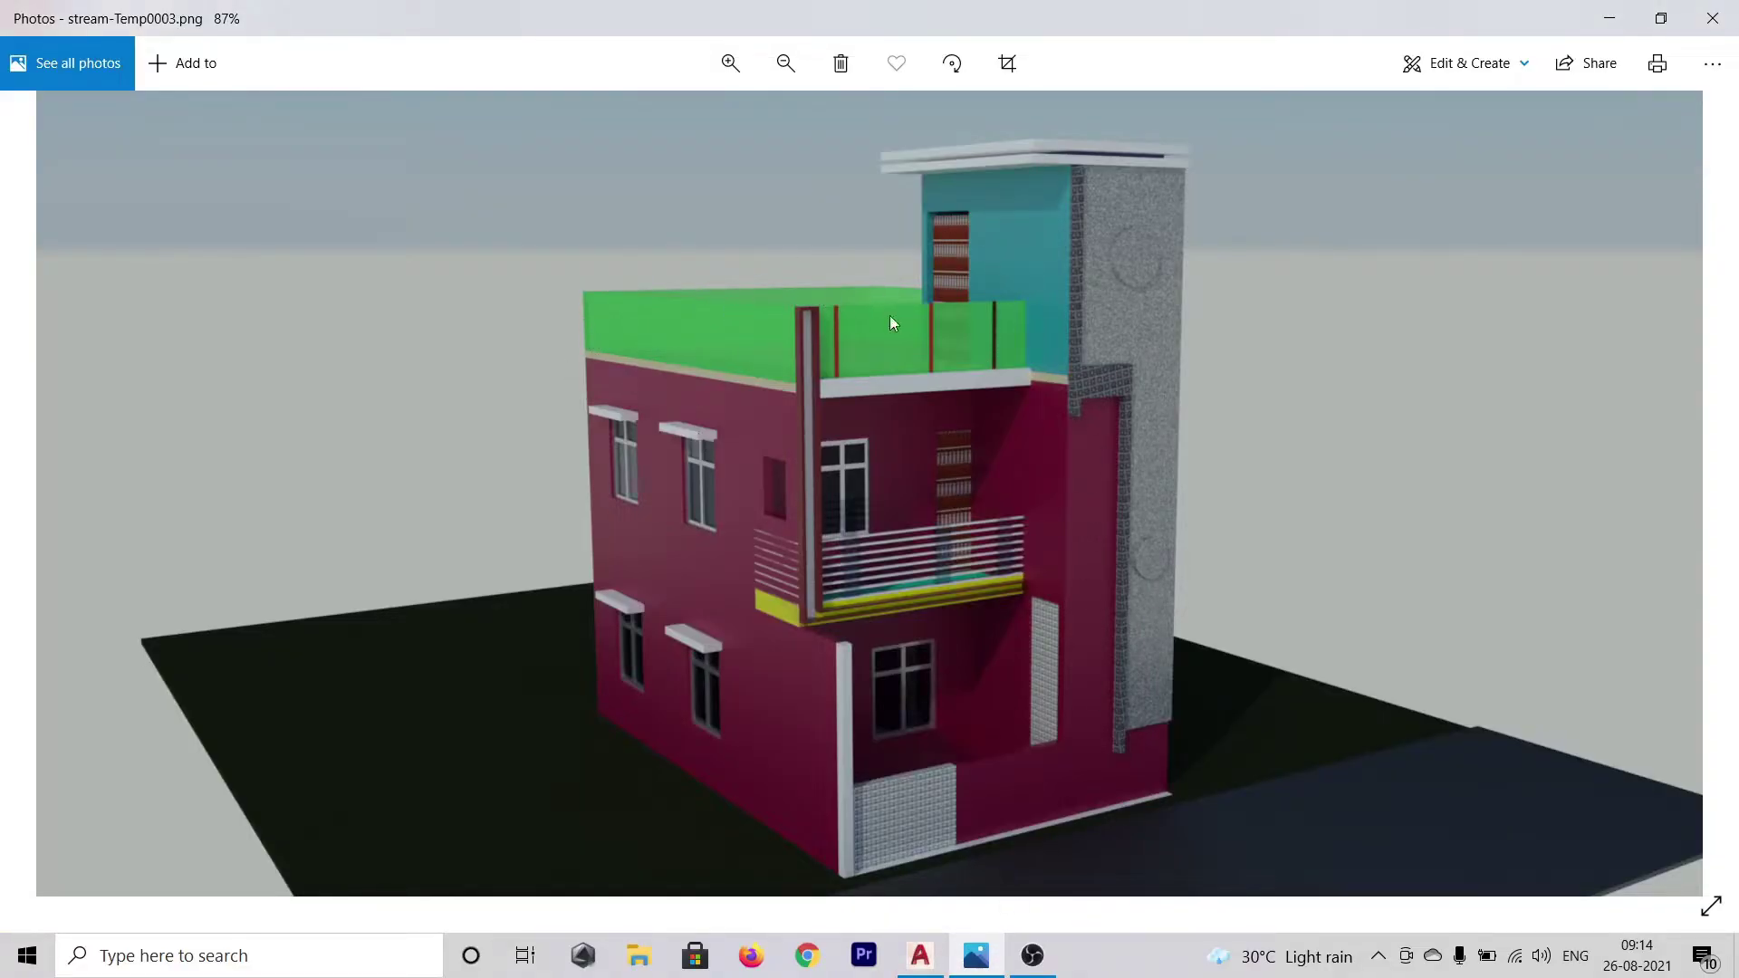
left_click(918, 962)
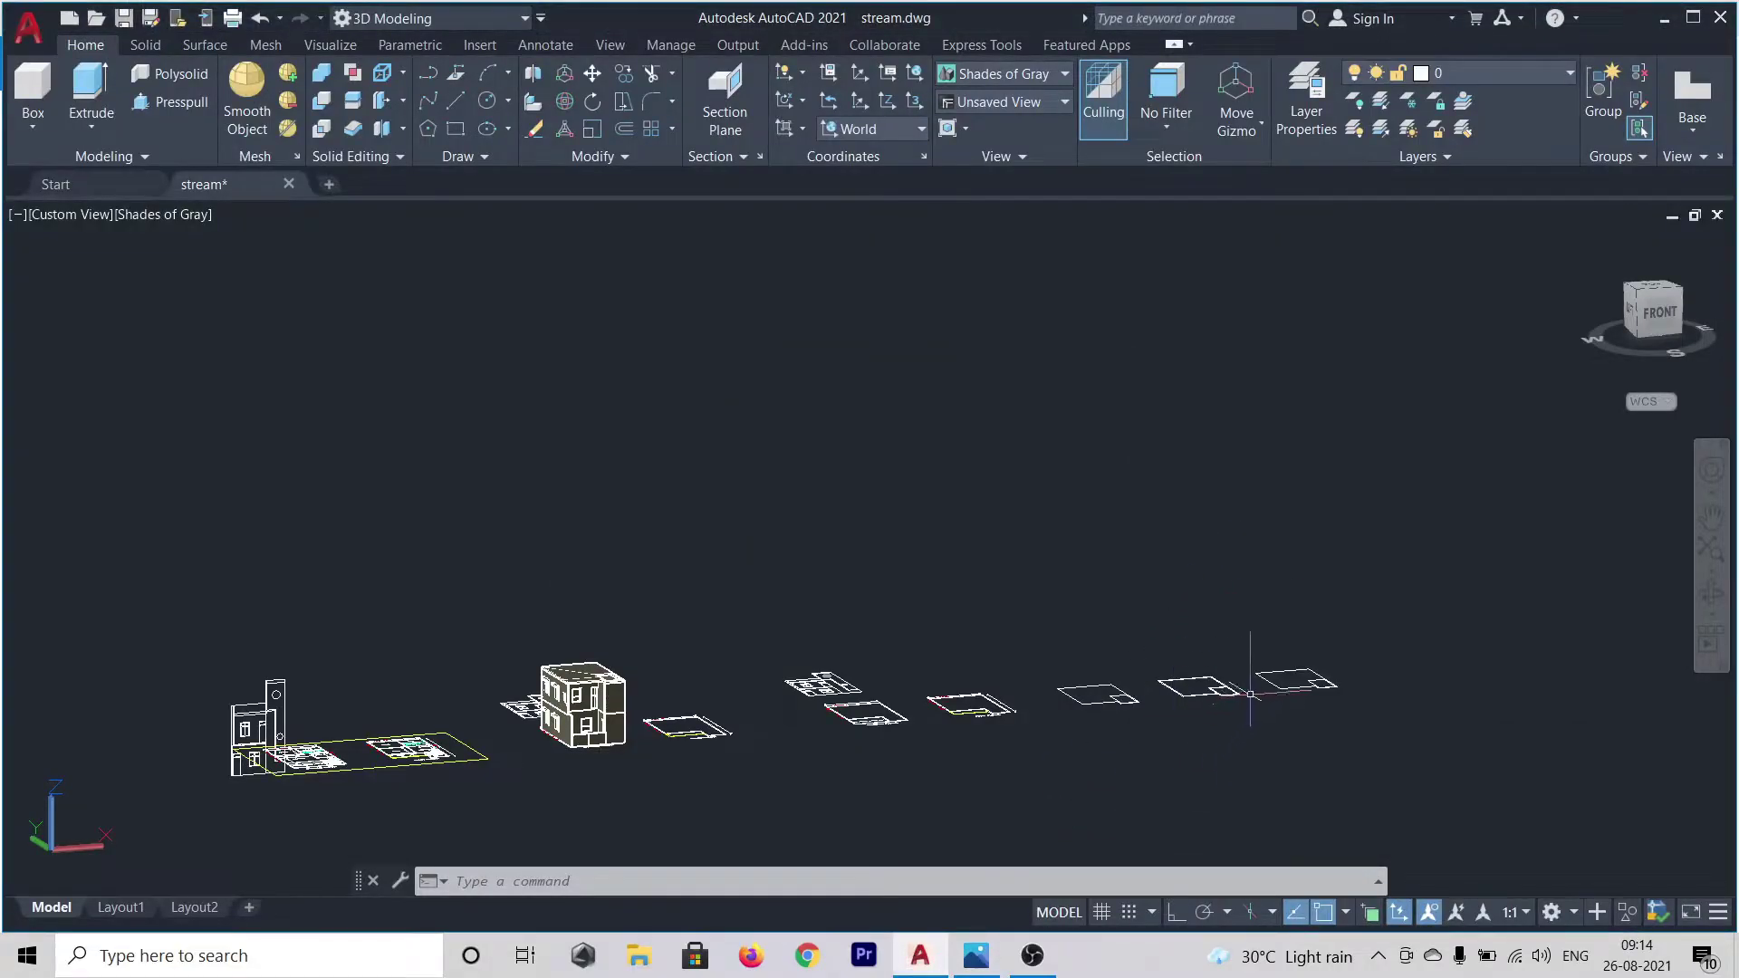
- Draw a 5" by 6" rectangle across the front wall of the double-line roof plan, near its southwest corner, in top view
scroll(1251, 694, "up", 5)
middle_click_drag(1248, 710, 1232, 785, "shift")
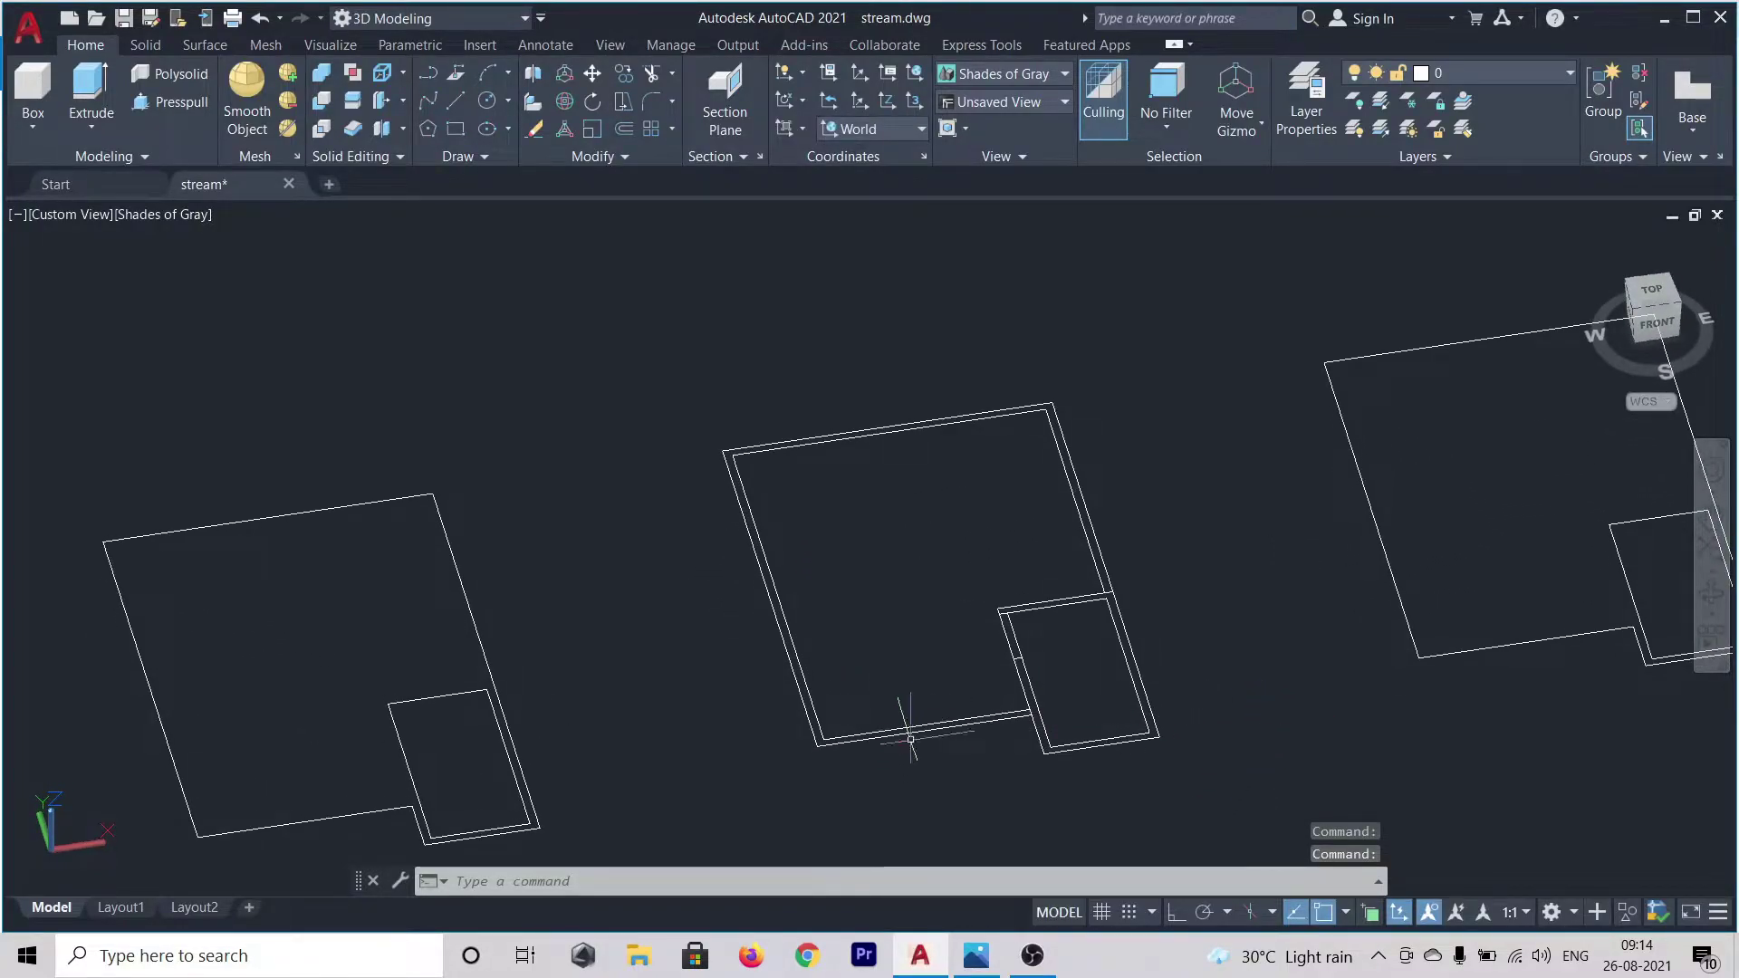
scroll(911, 738, "up", 4)
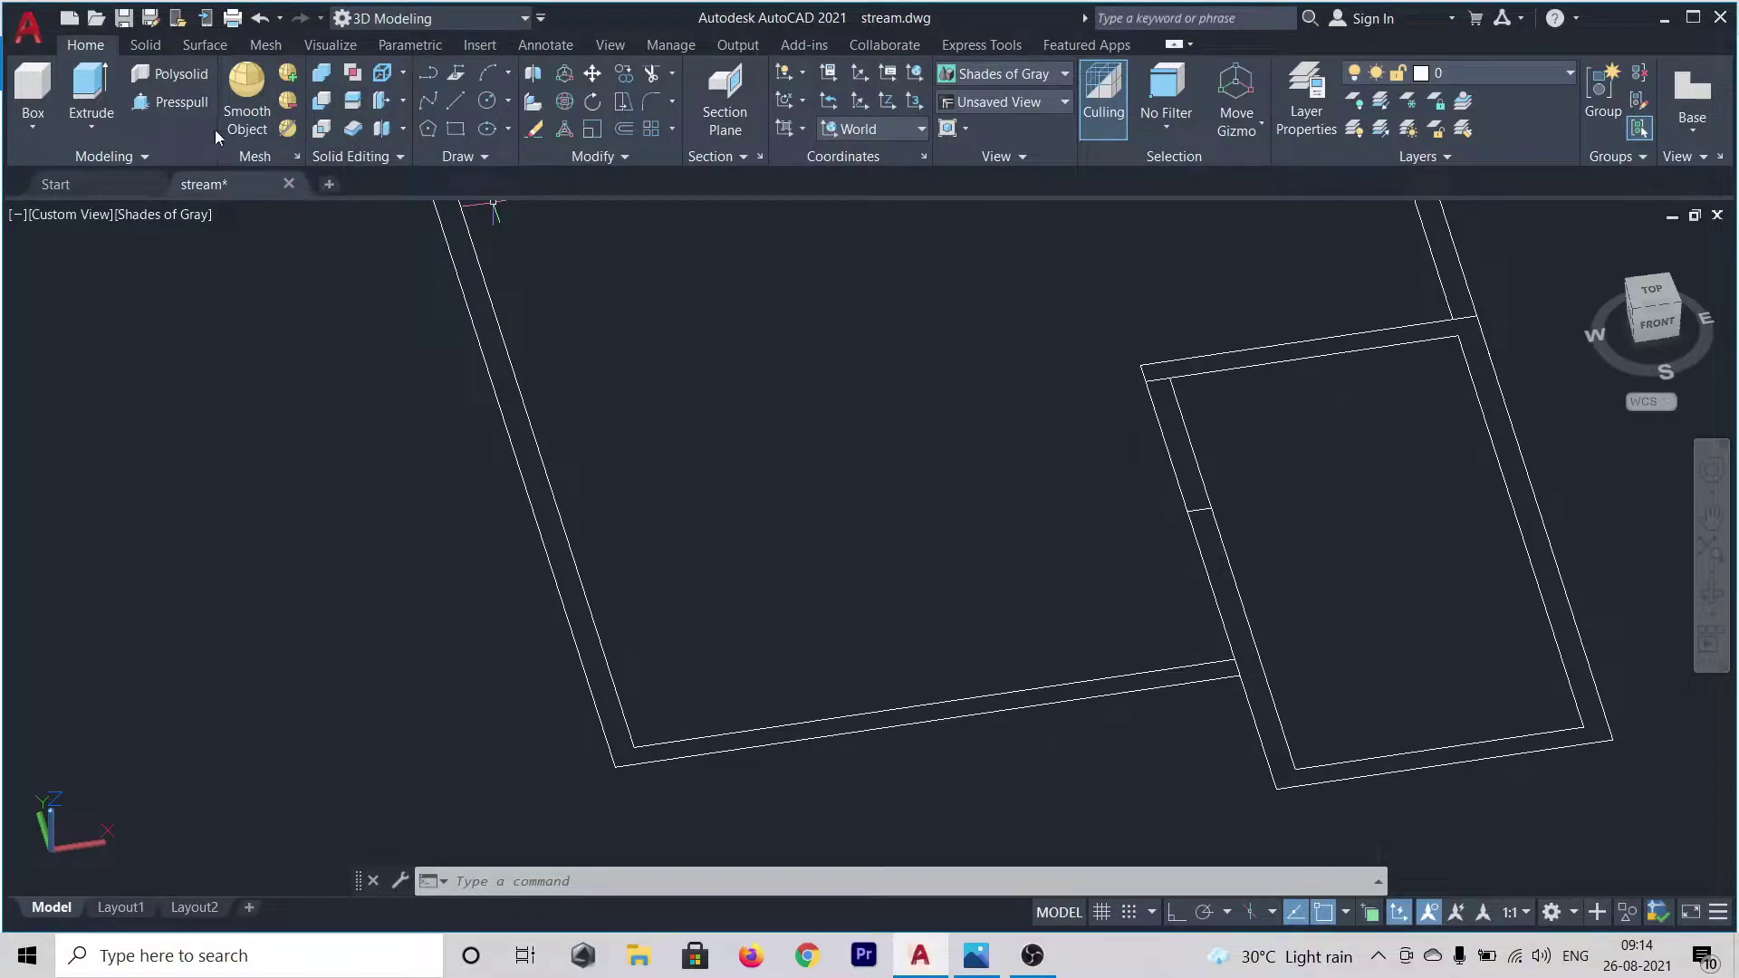
left_click(453, 131)
scroll(776, 728, "up", 1)
scroll(776, 727, "up", 3)
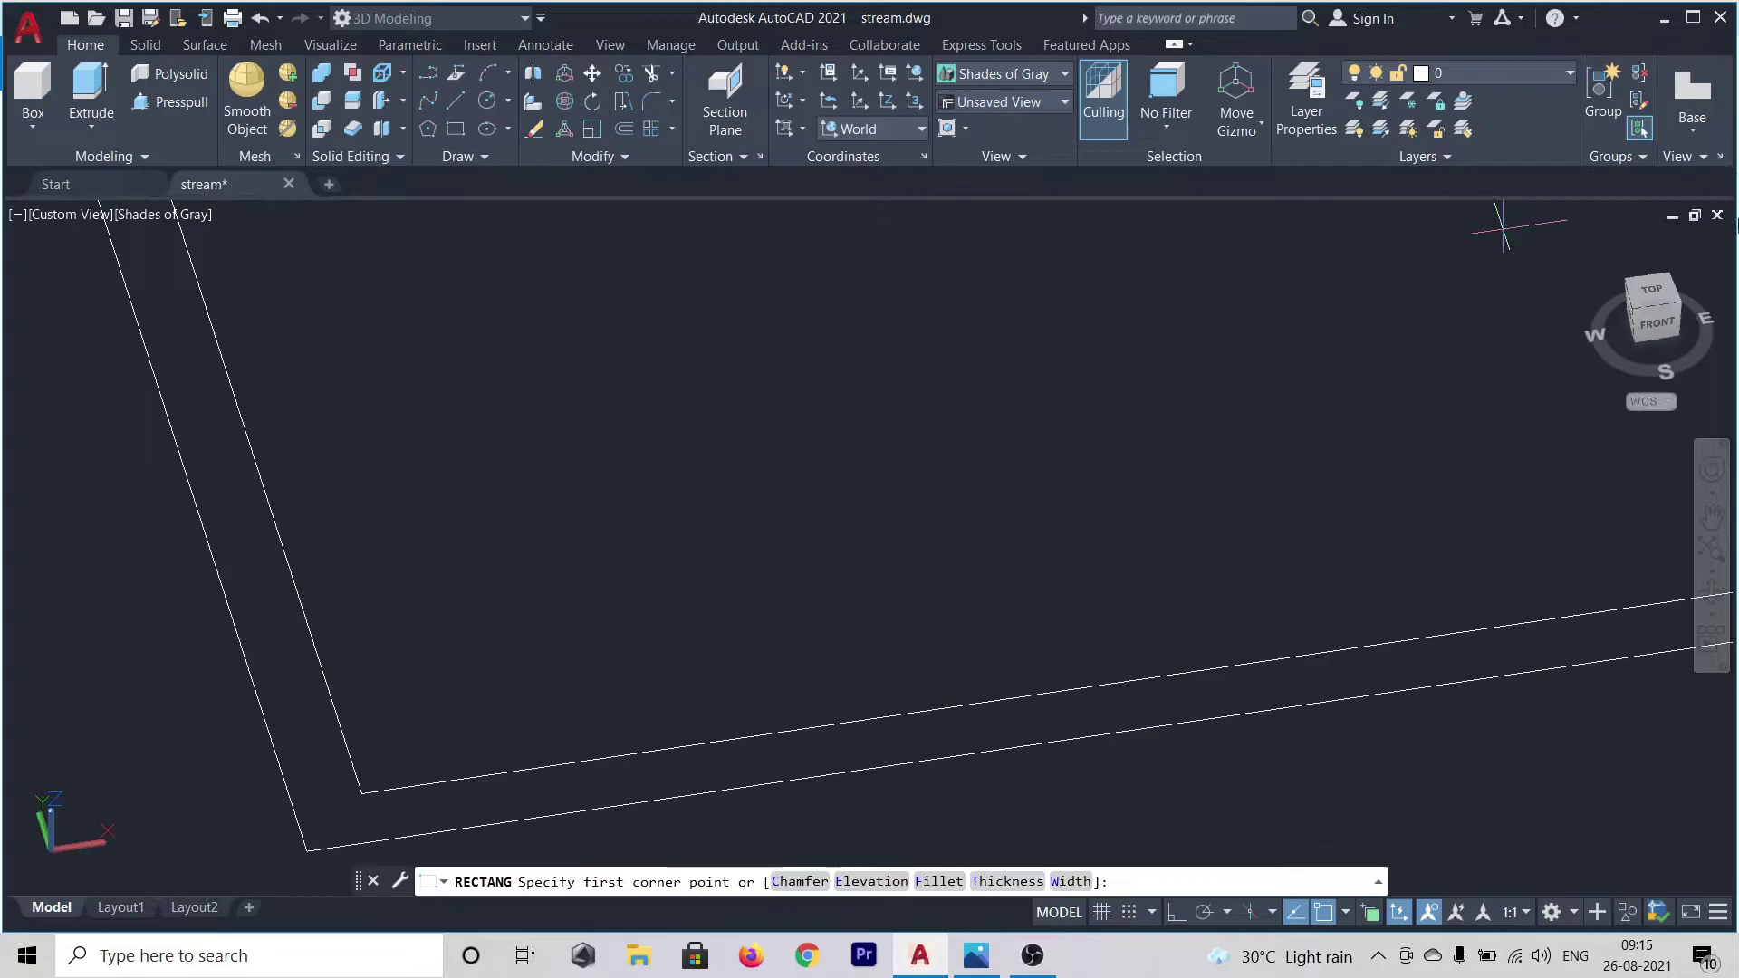
left_click(1651, 295)
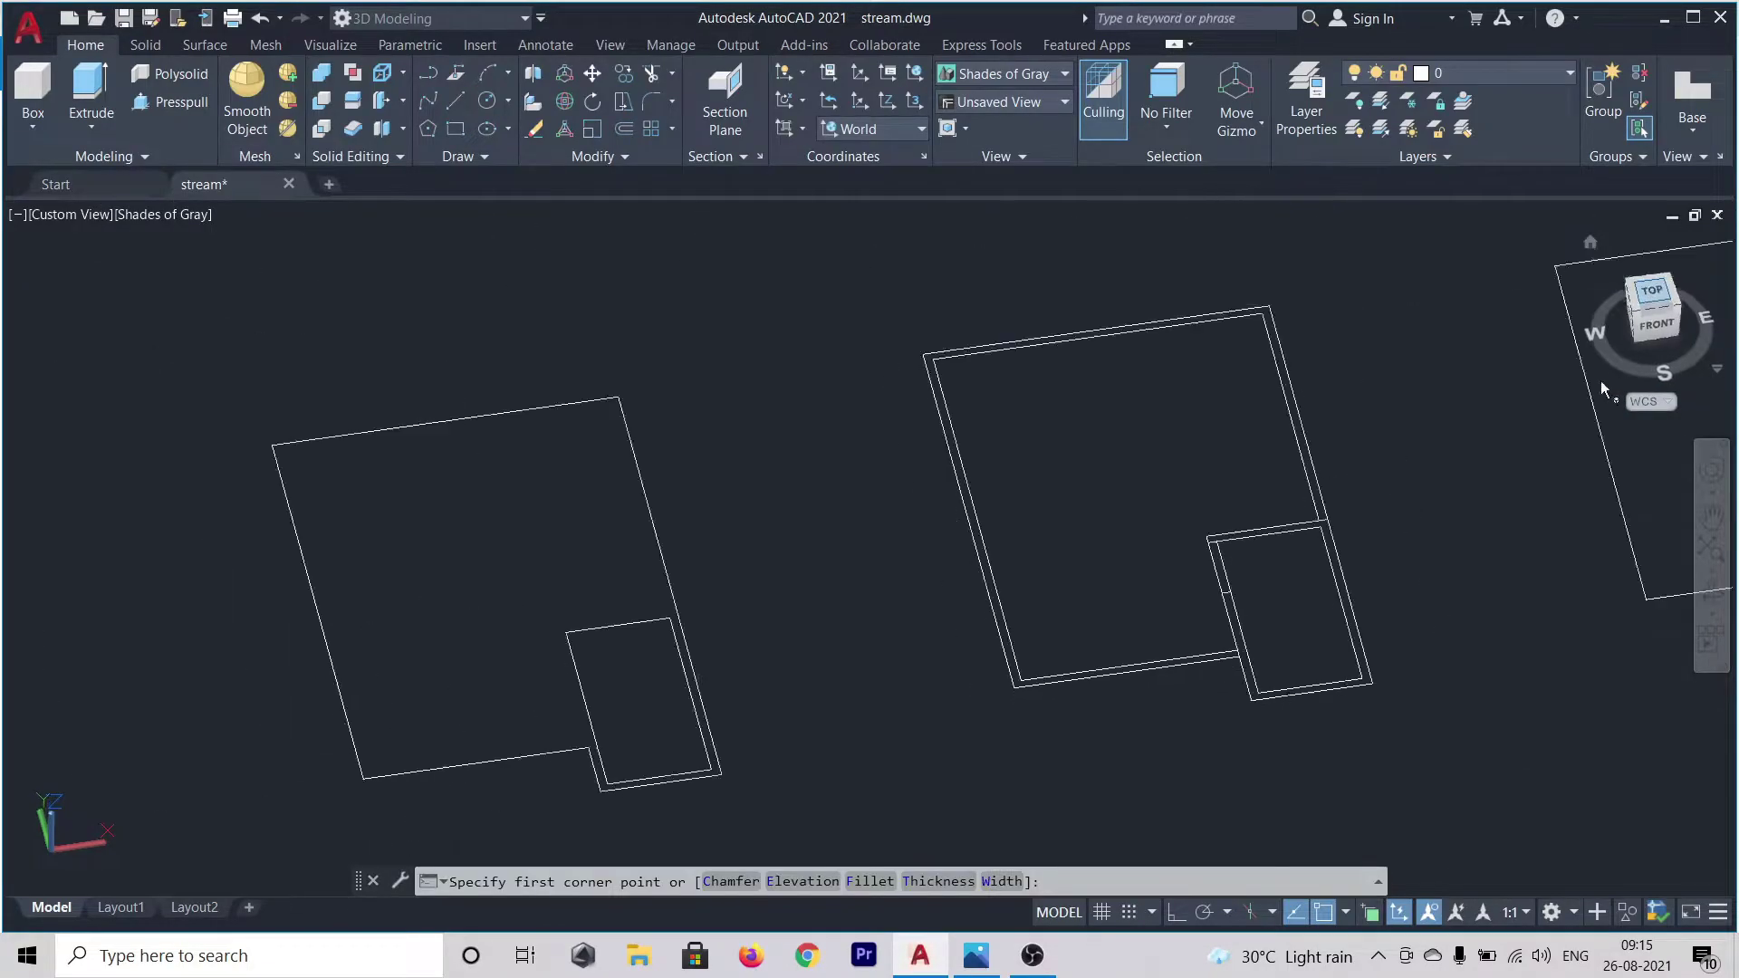
scroll(1114, 580, "up", 10)
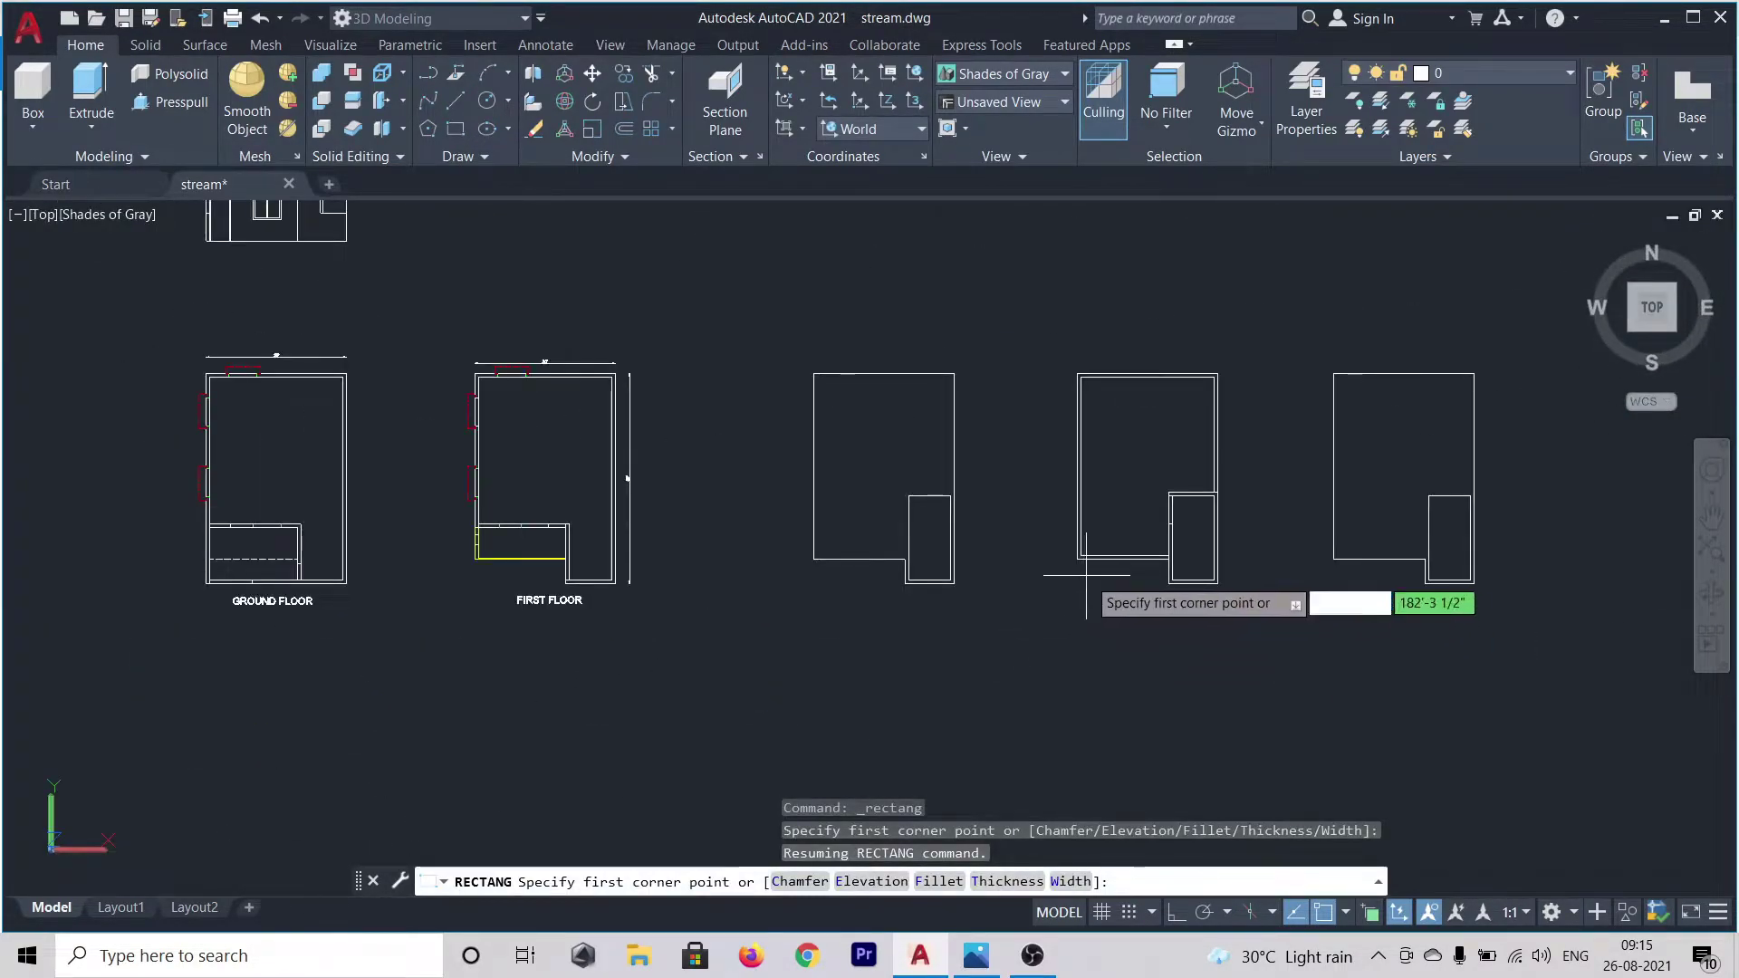
scroll(1104, 559, "up", 5)
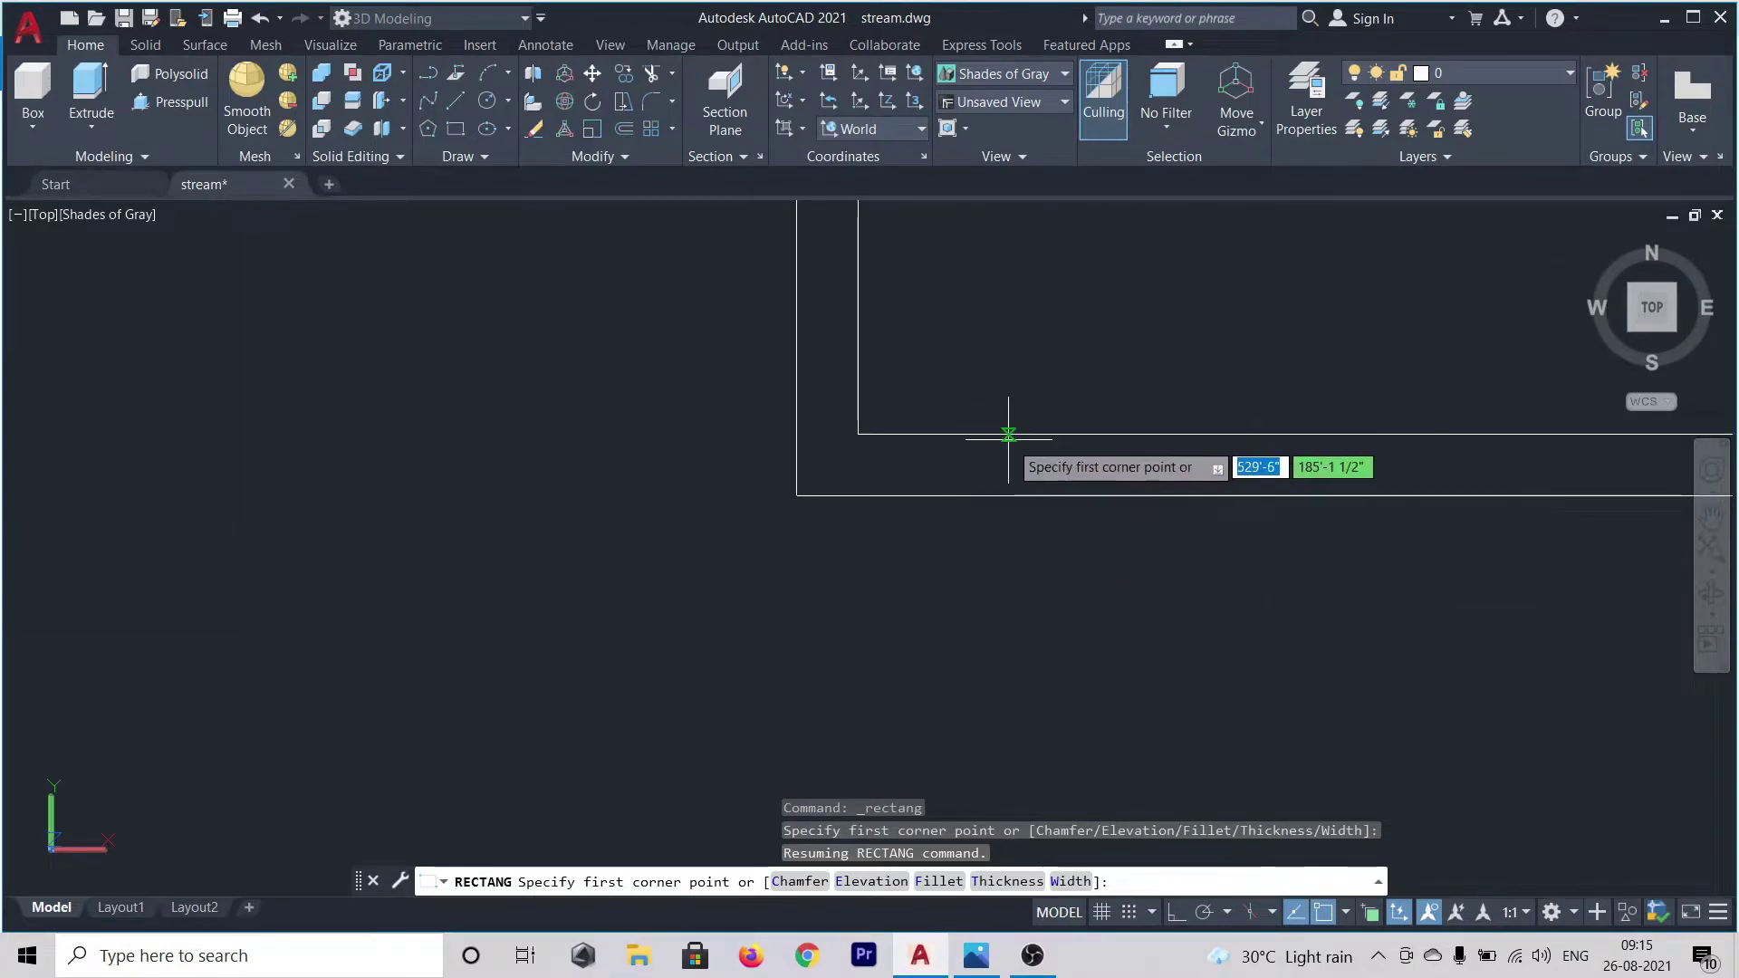
left_click(1016, 435)
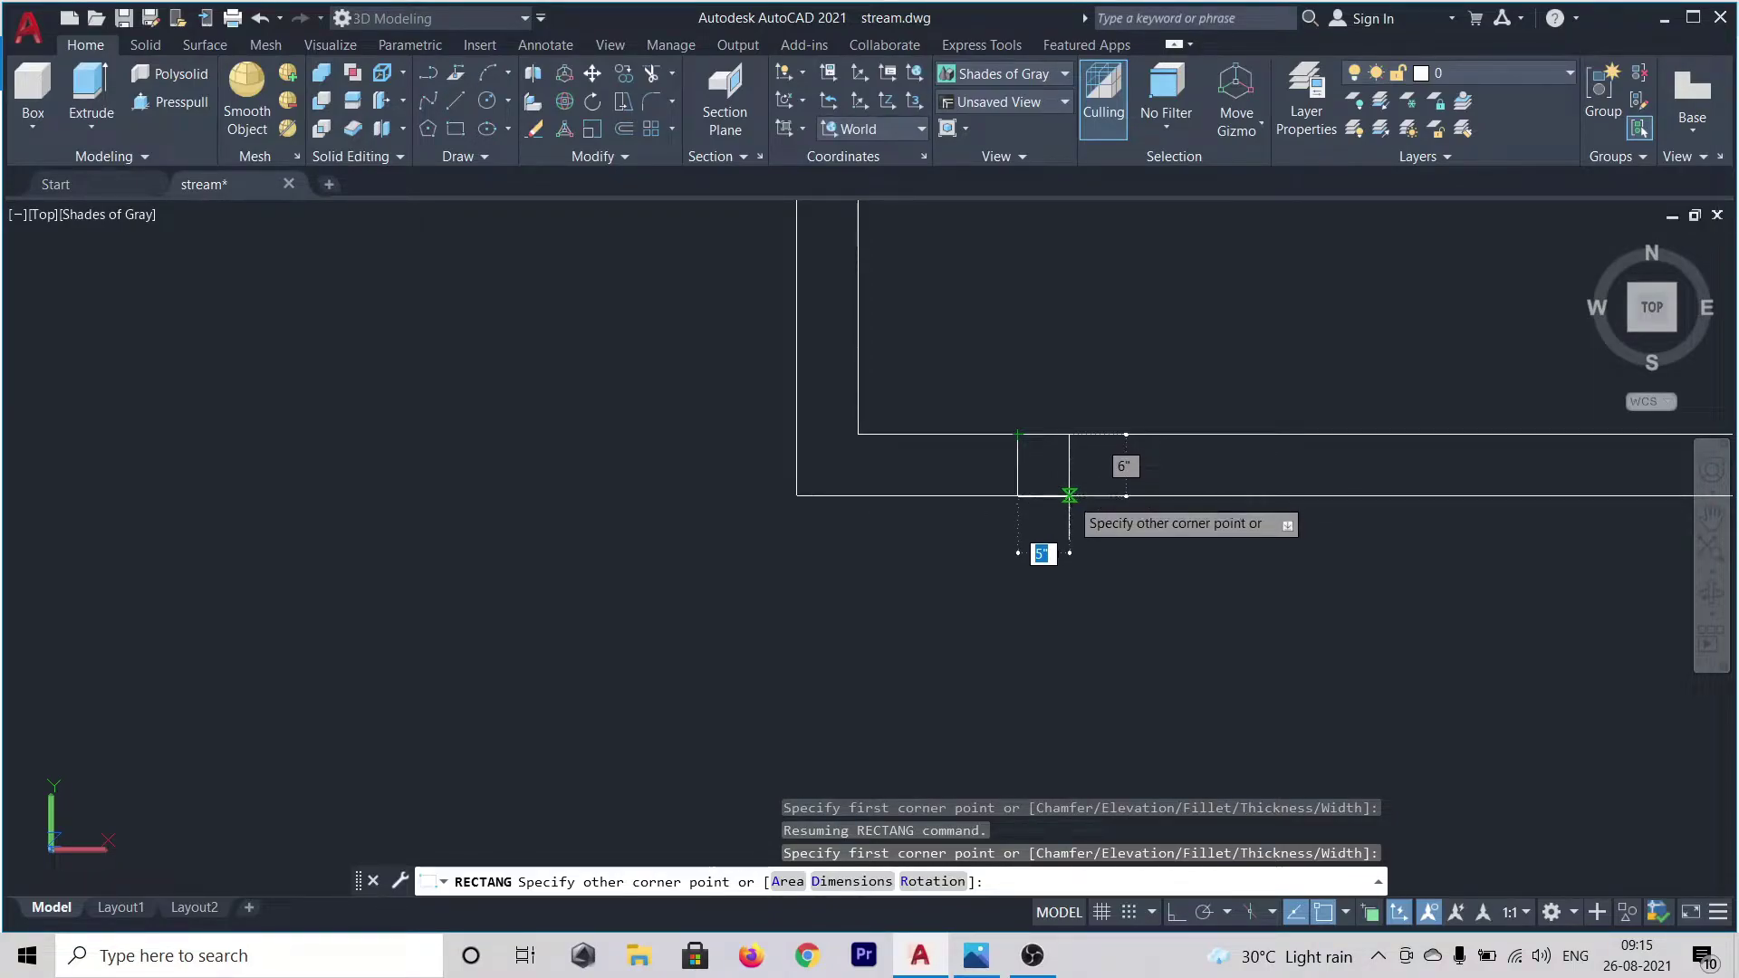
left_click(1069, 495)
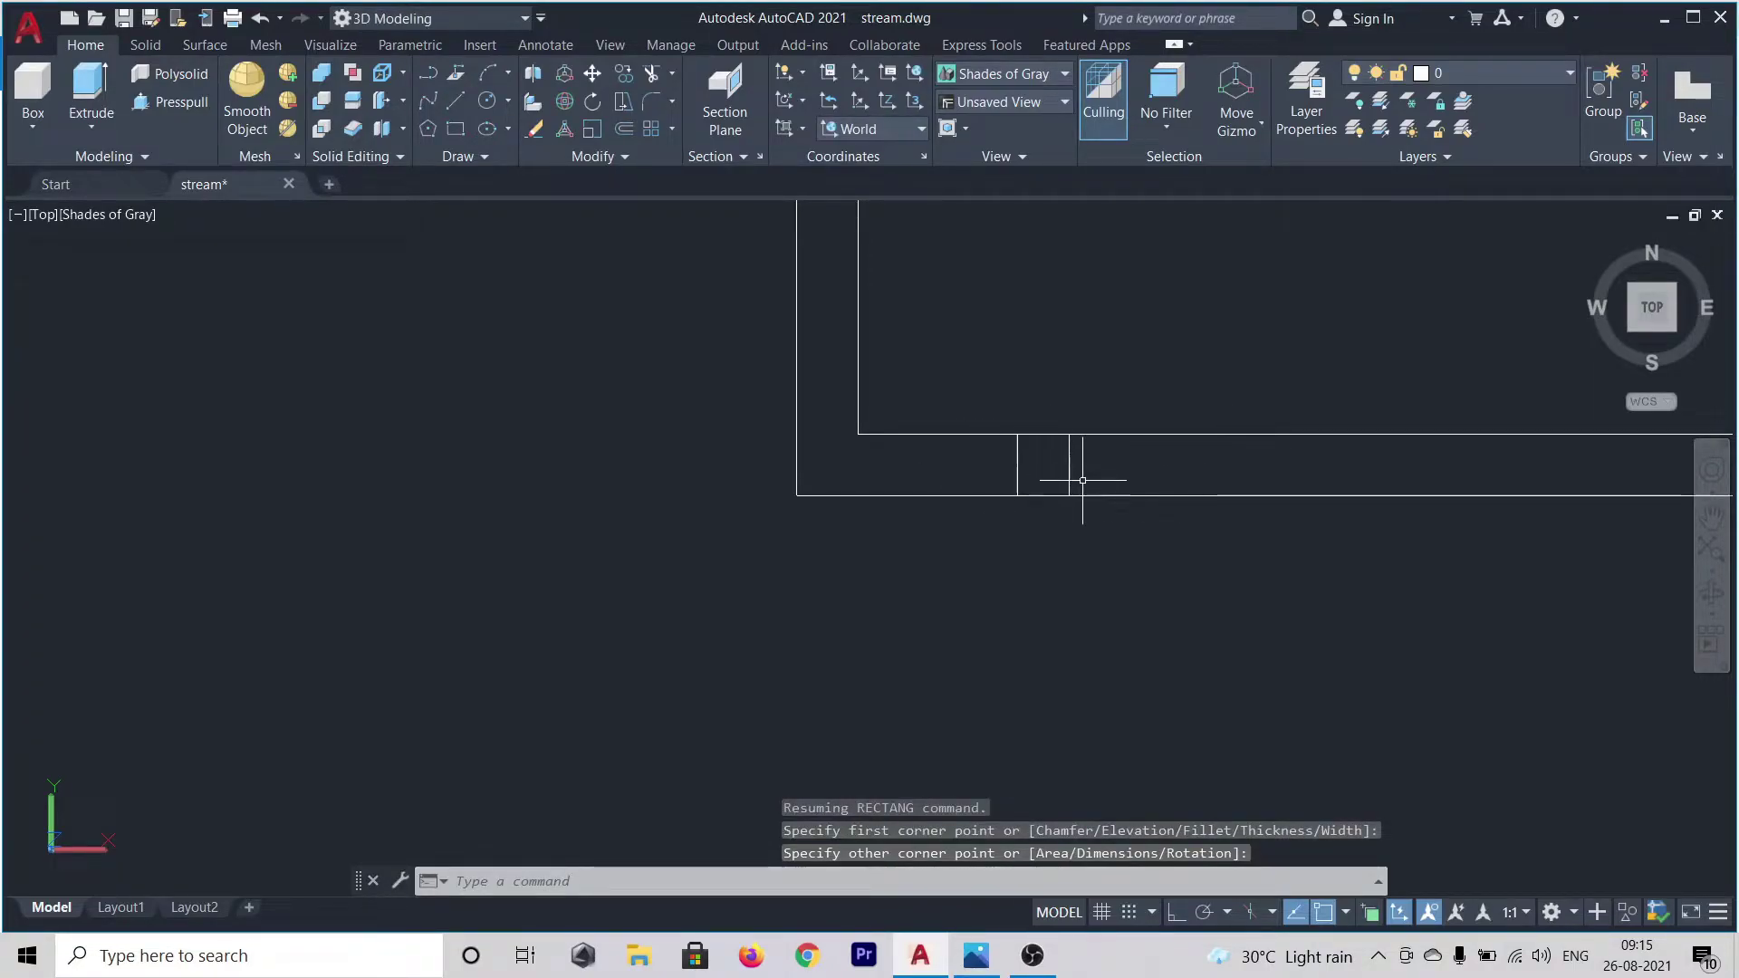
left_click(1069, 468)
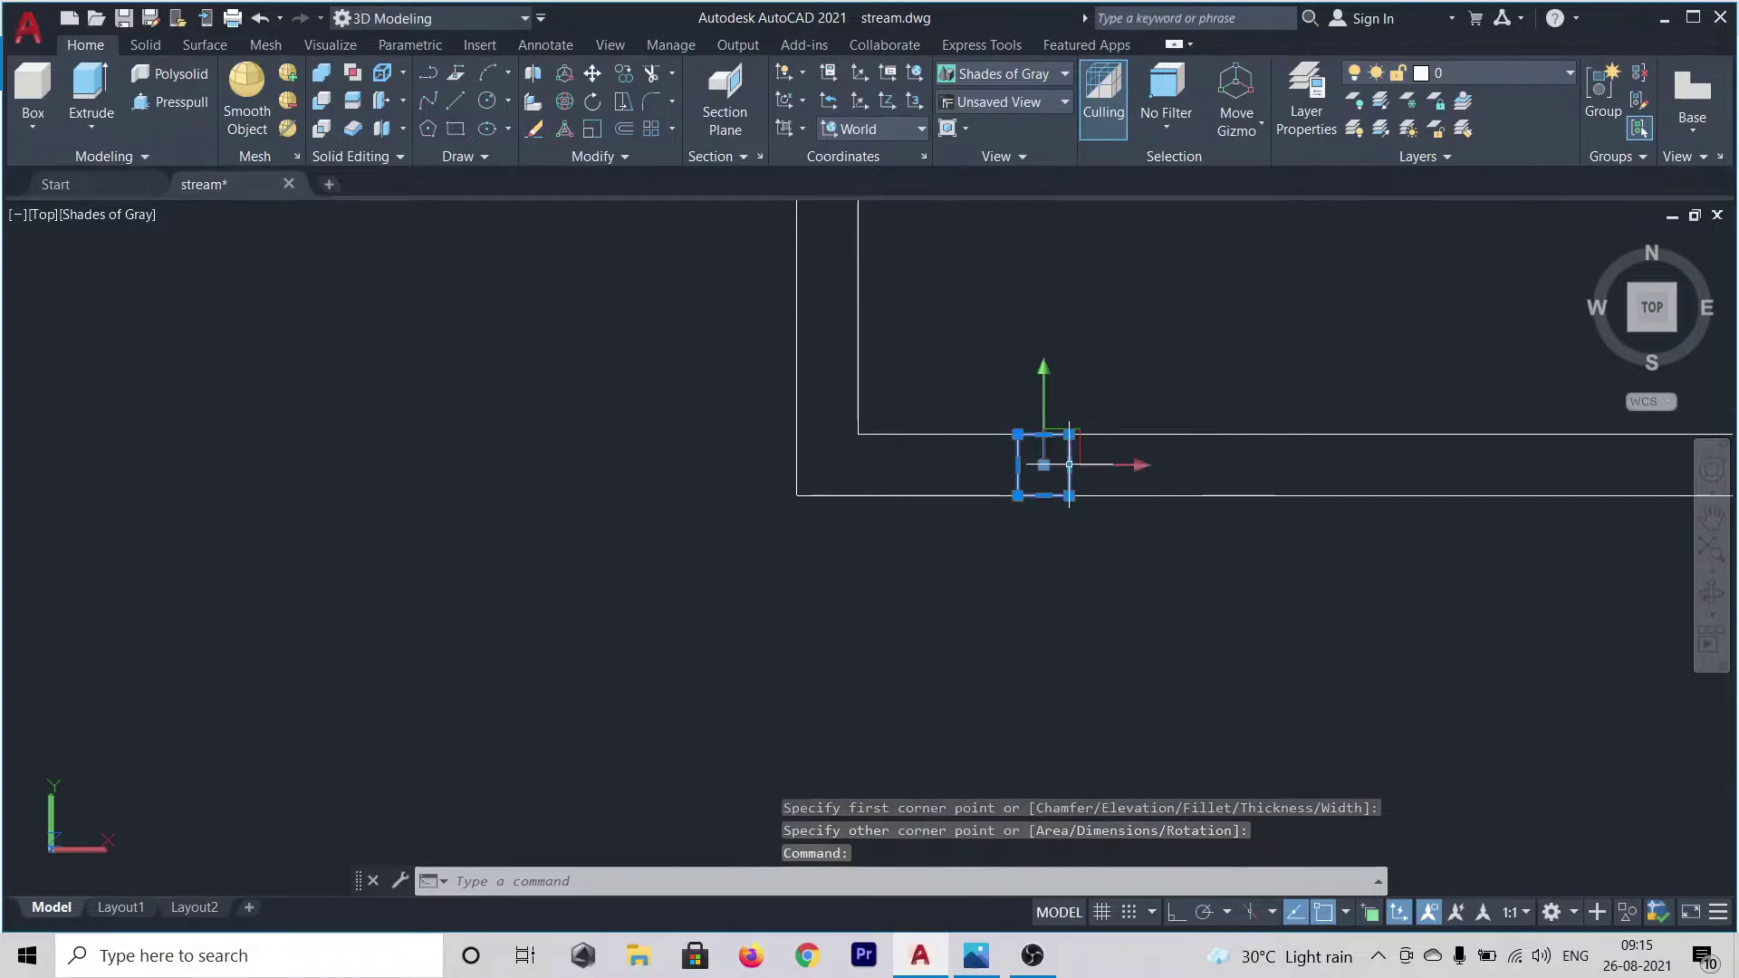
mouse_move(1070, 465)
left_click(1159, 545)
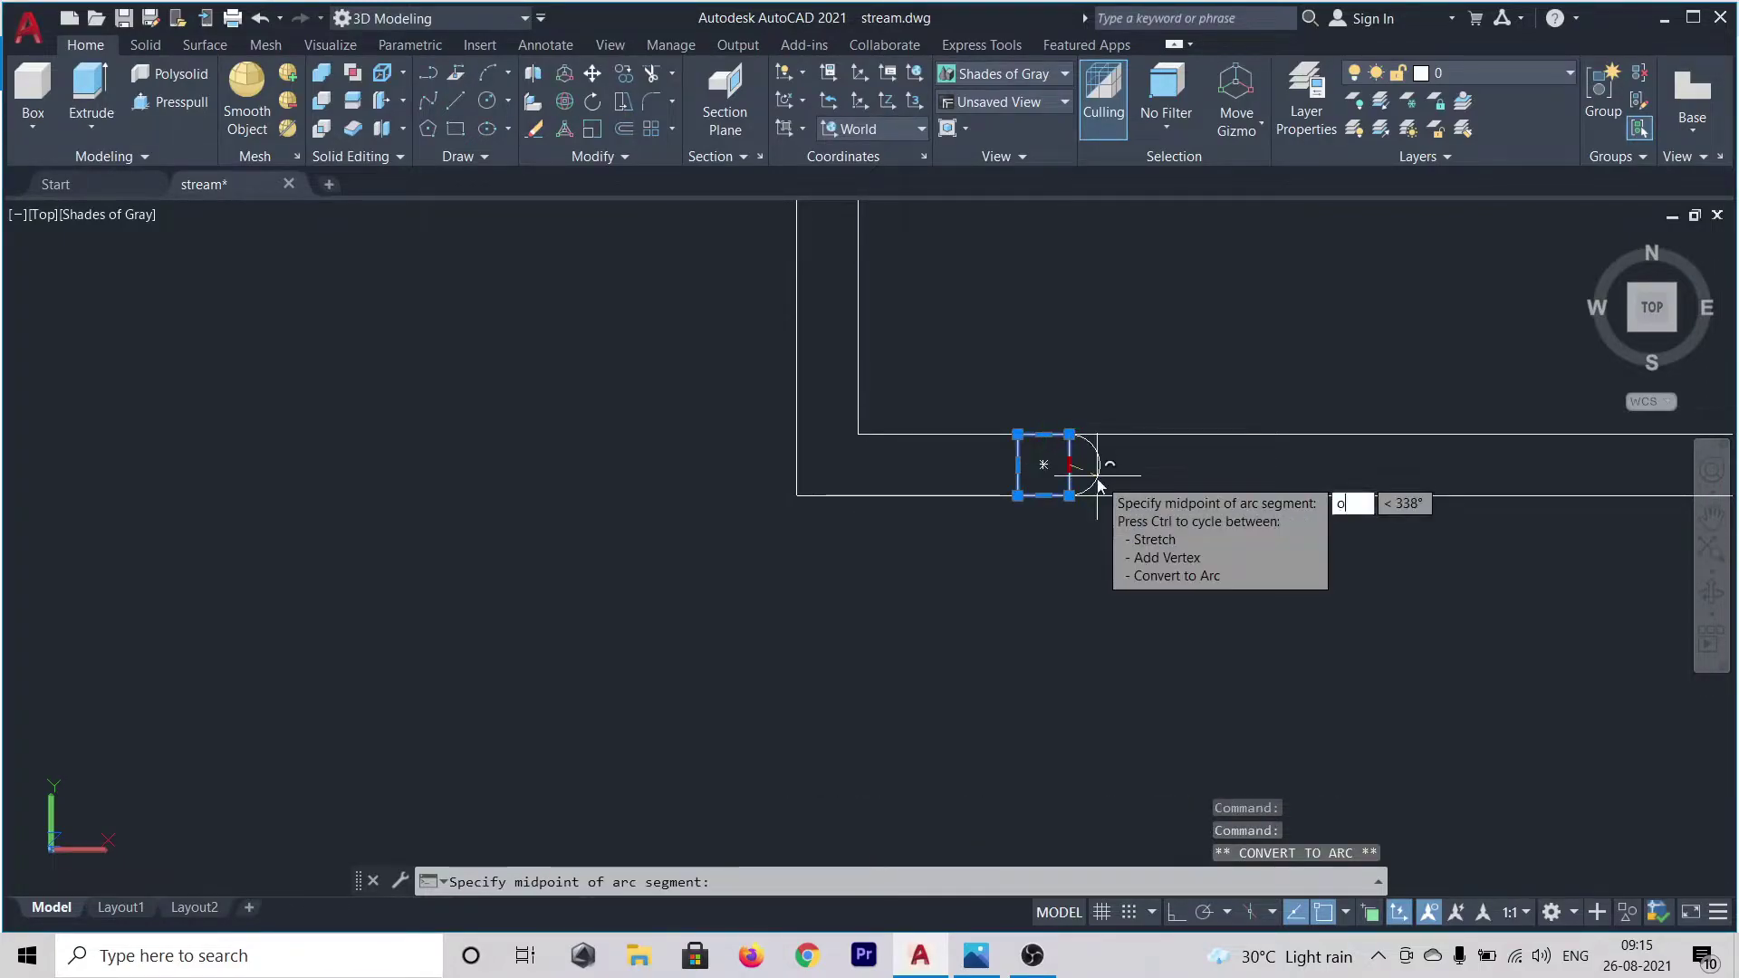
key("BackSpace")
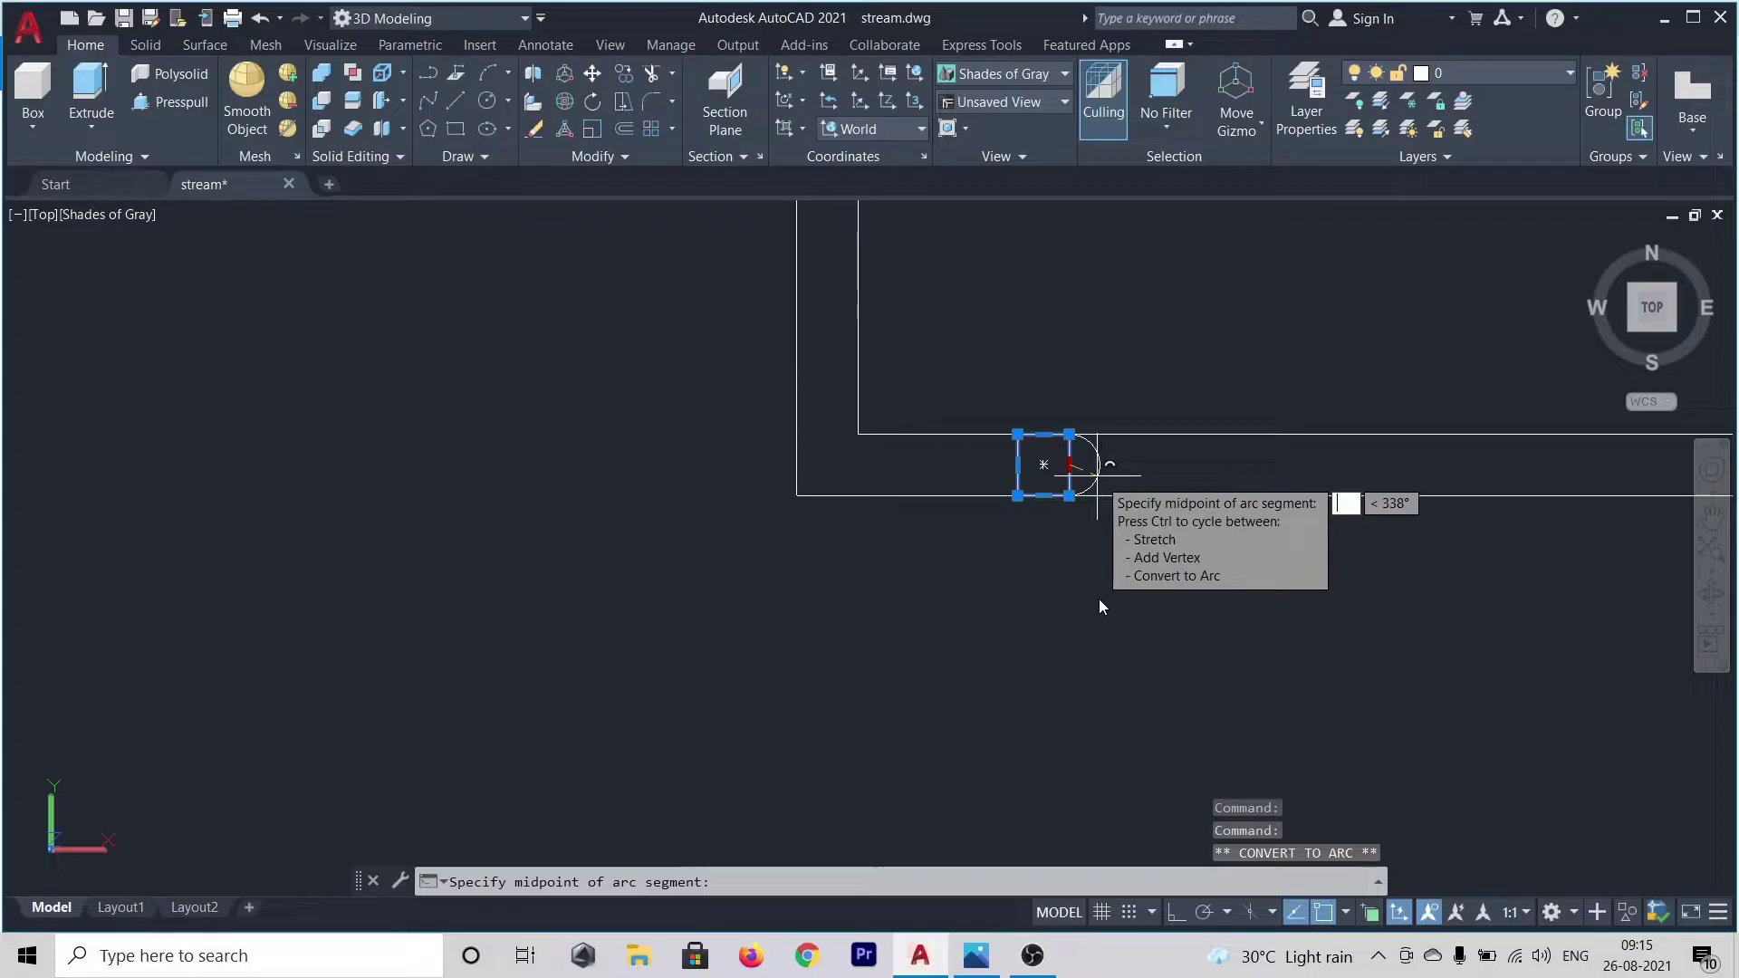
key("Escape")
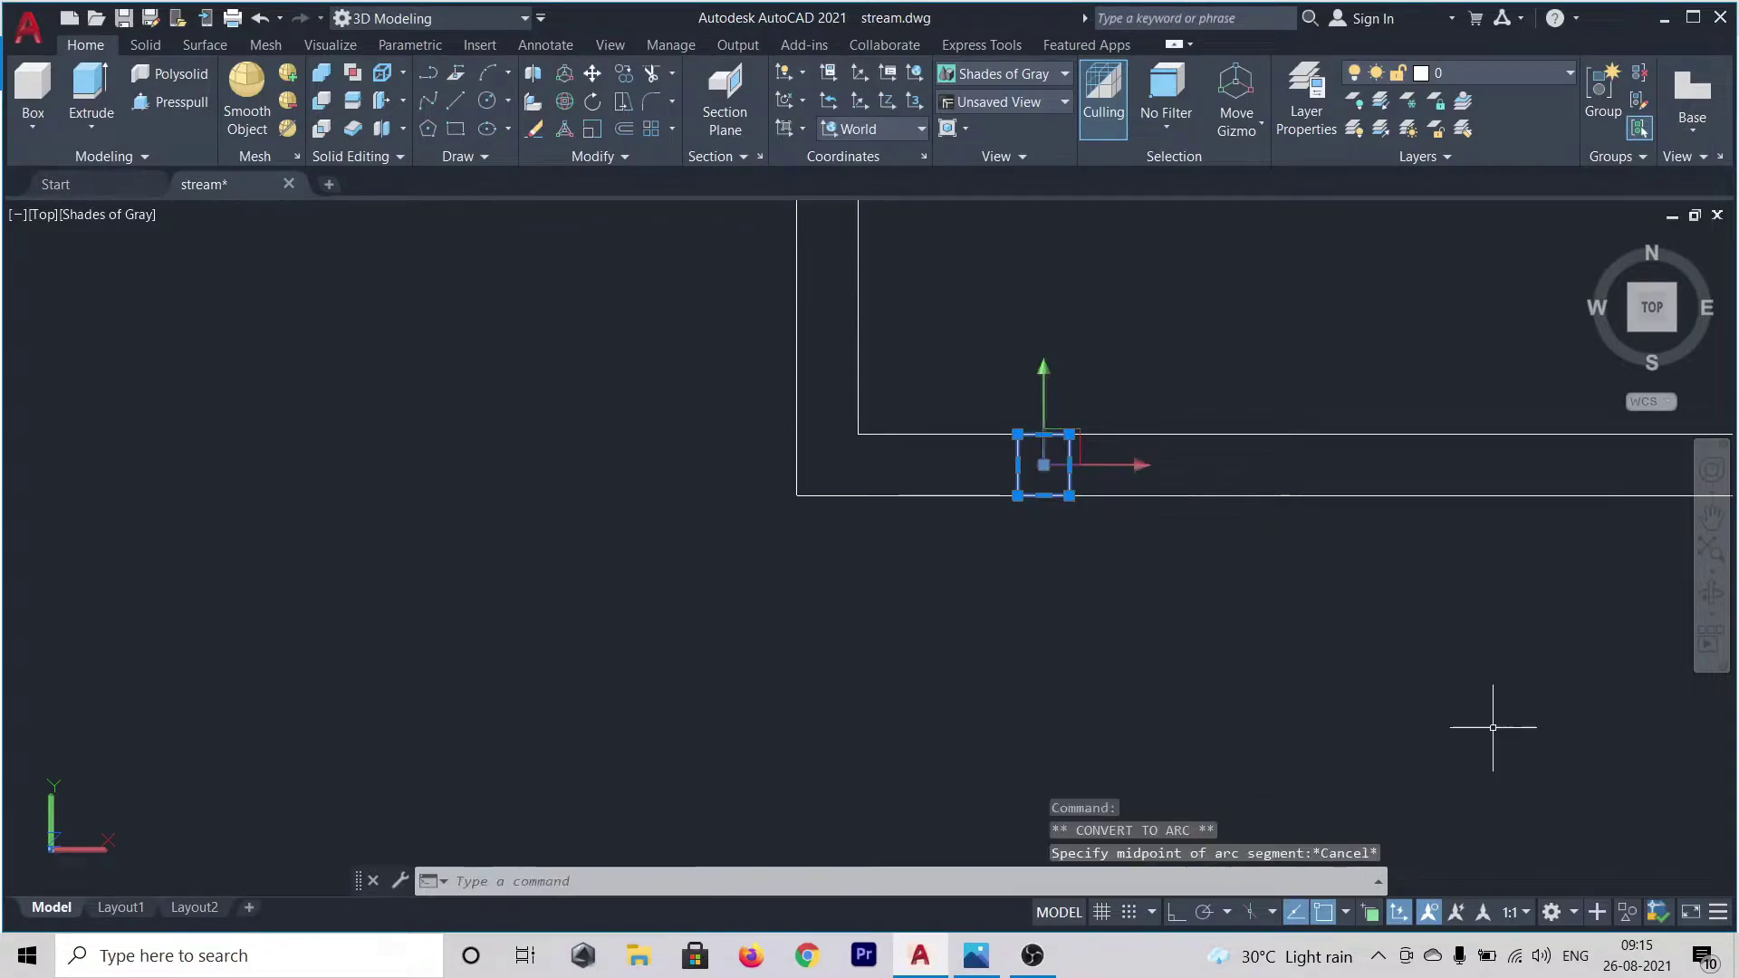
- Copy the small wall rectangle eastward along the front wall to offsets of about 3'-1 1/2", 5'-10" and 8'-8"
type("co")
key("Return")
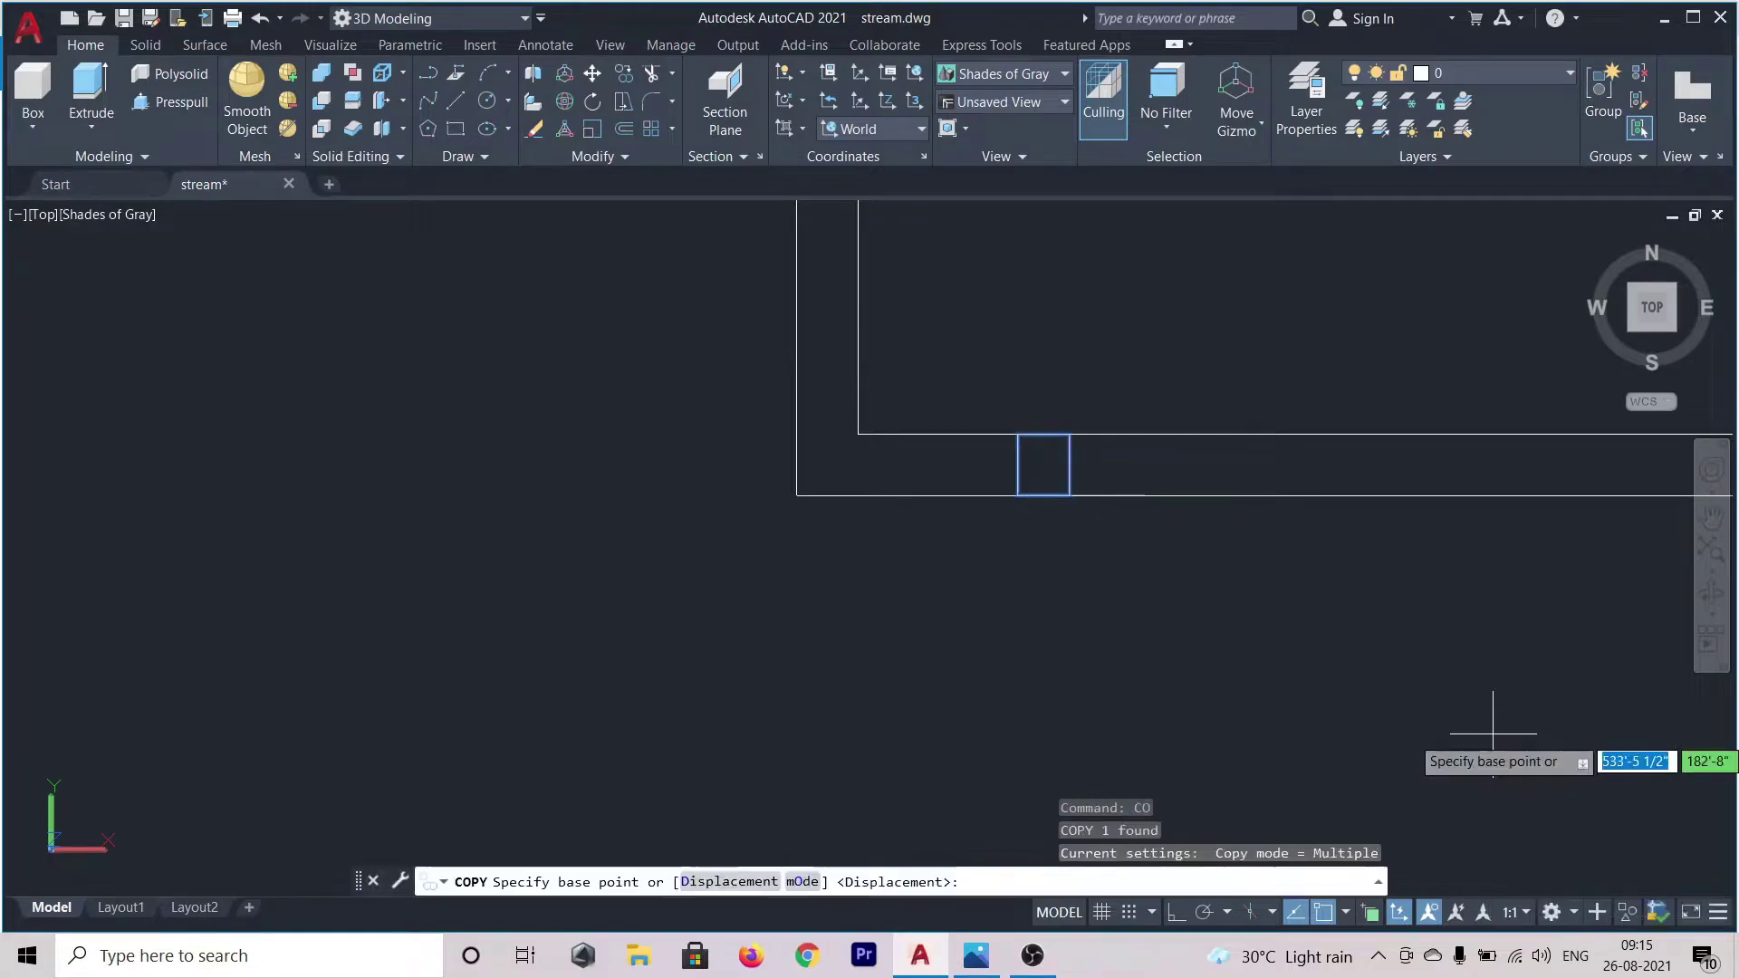
left_click(1070, 495)
scroll(1041, 507, "down", 5)
left_click(1178, 912)
scroll(1123, 524, "up", 5)
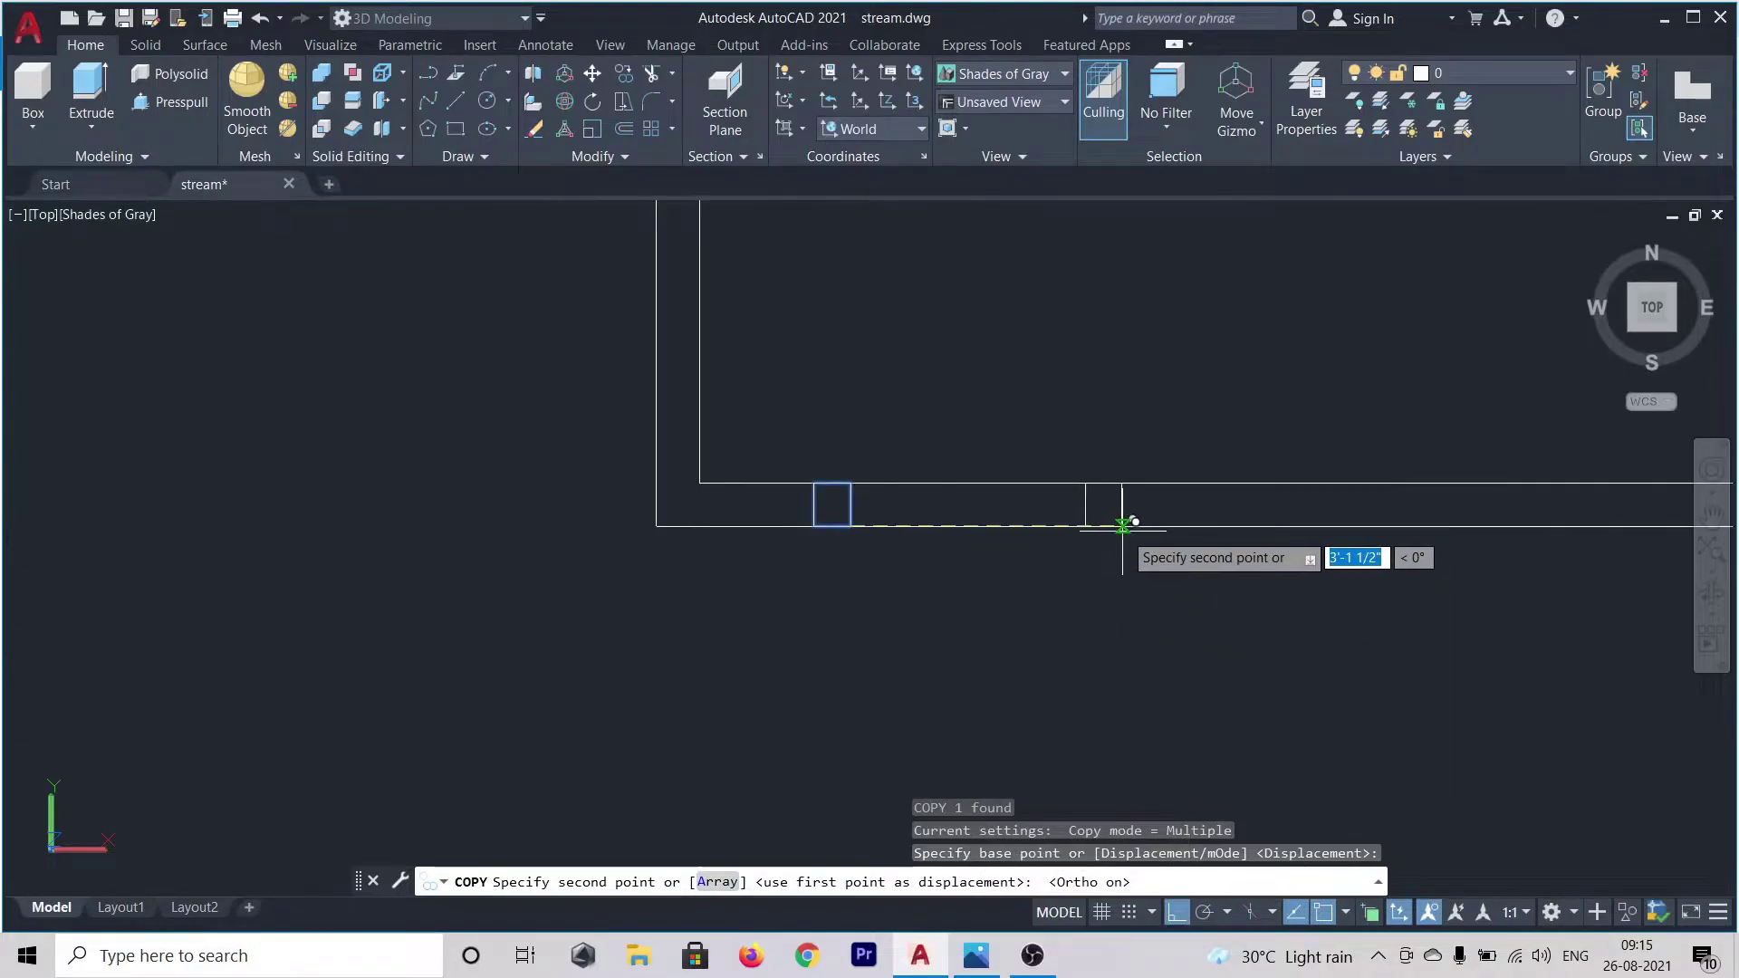
left_click(1124, 524)
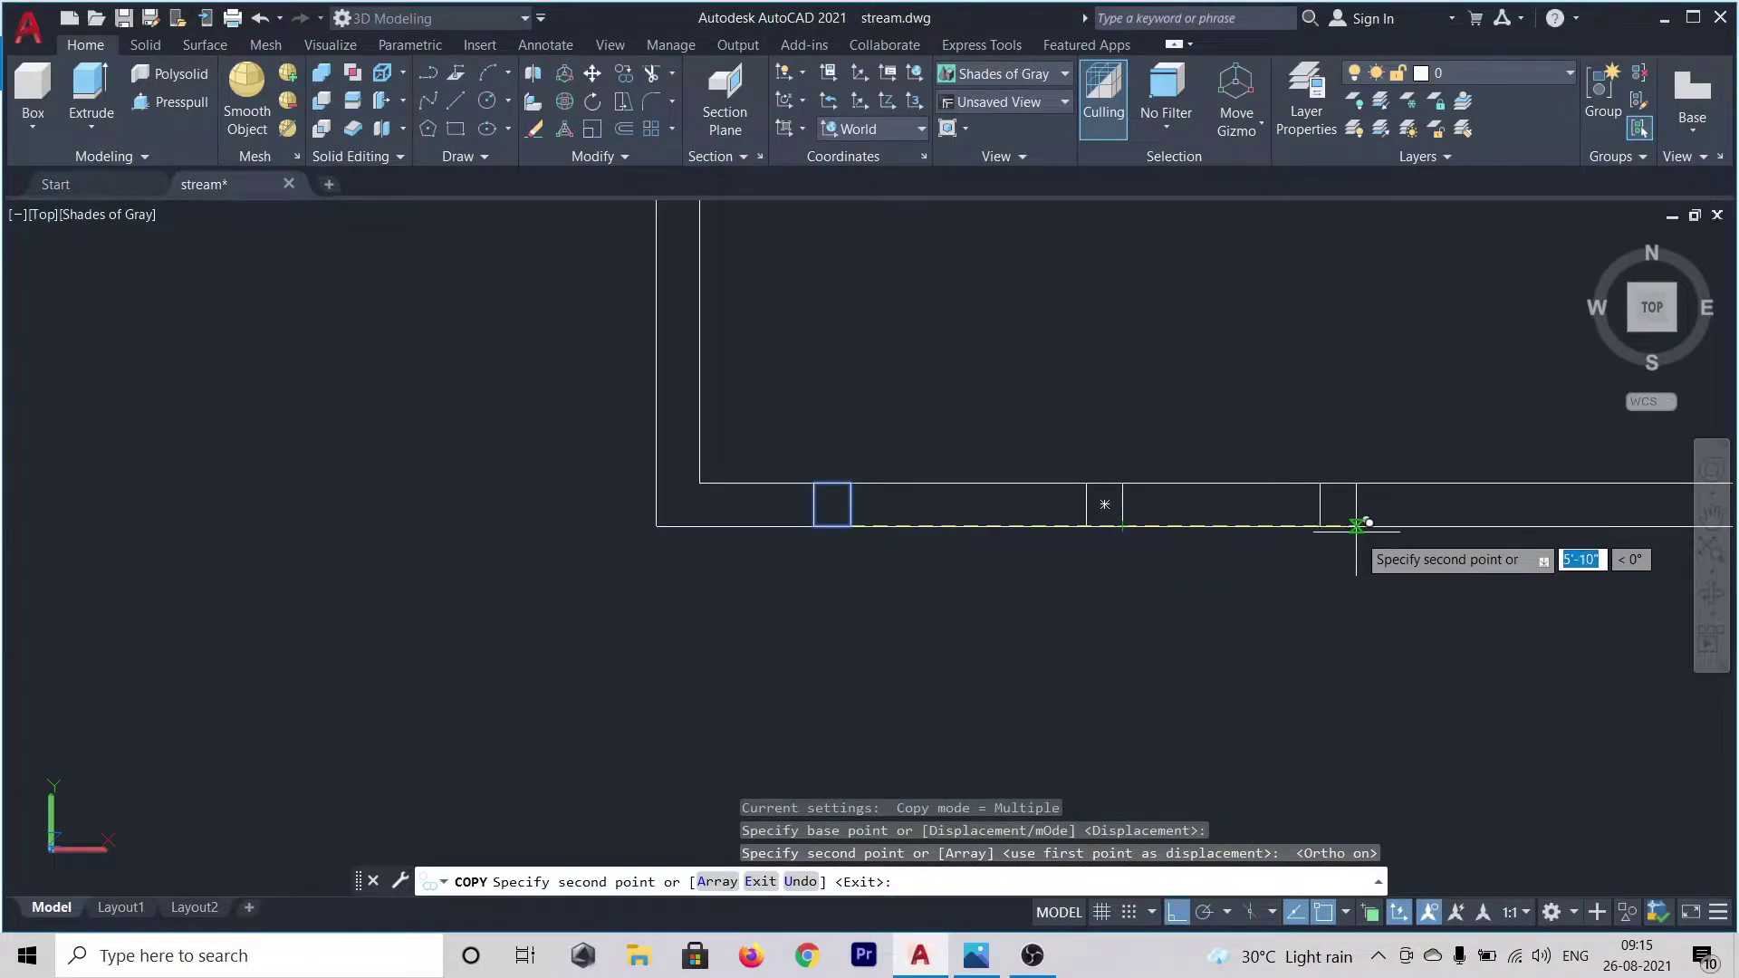
left_click(1356, 525)
scroll(1197, 588, "down", 4)
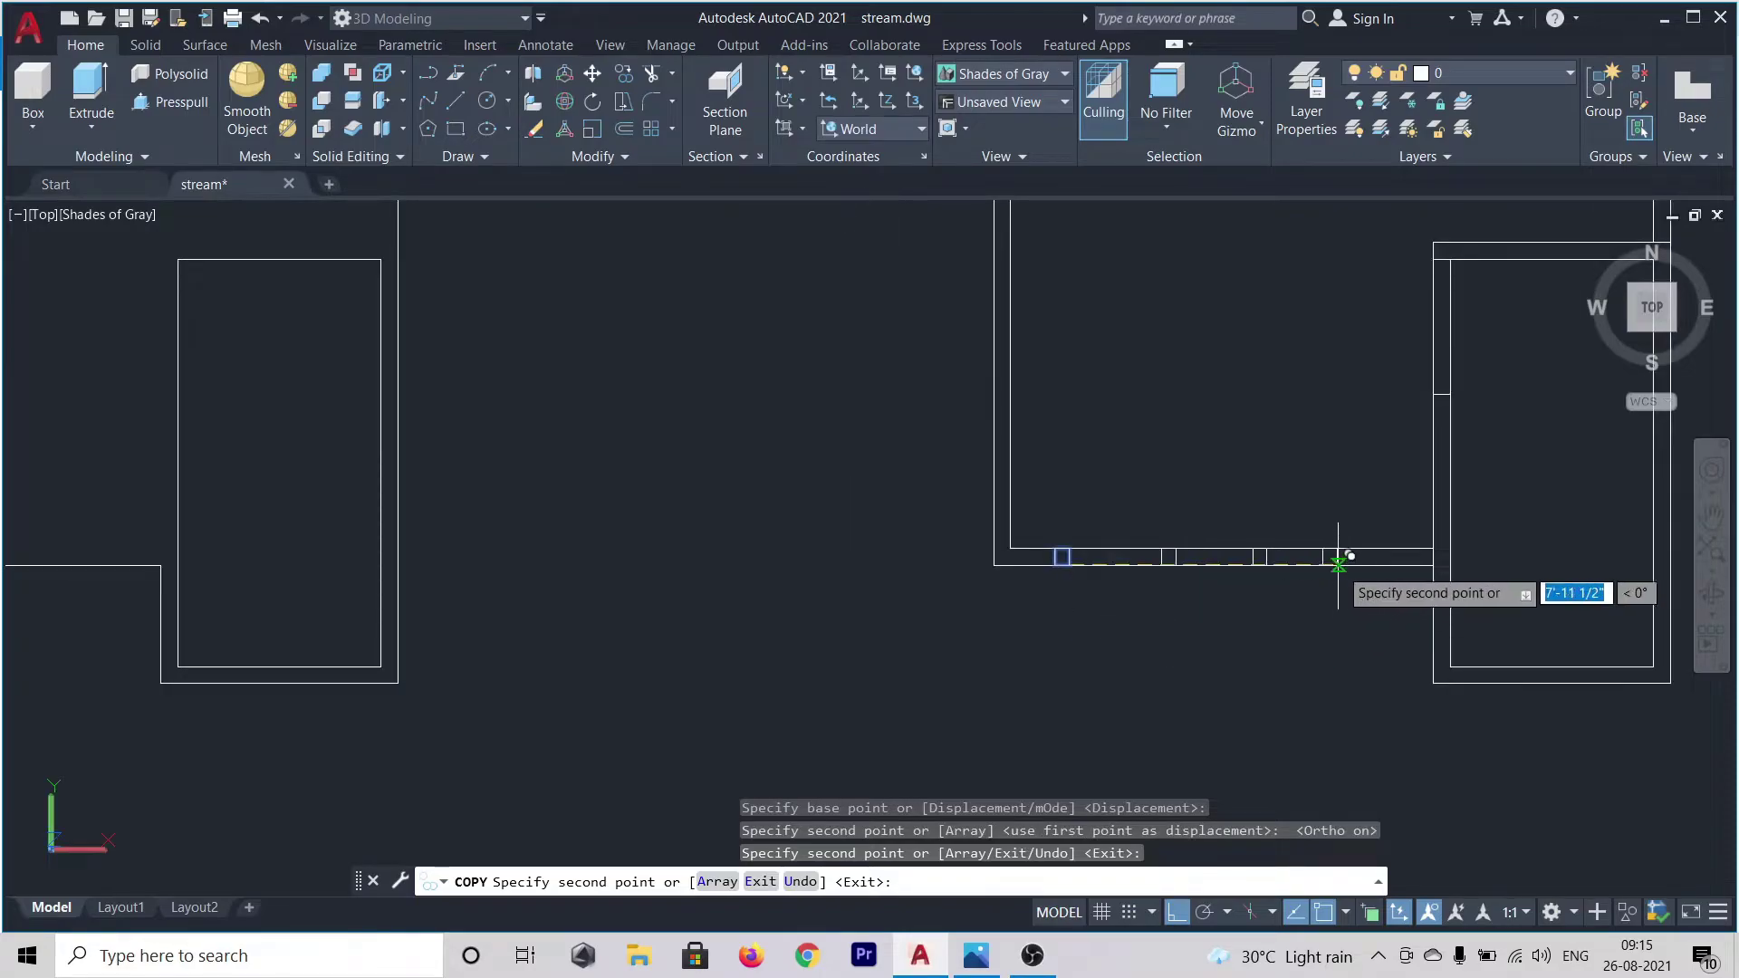
scroll(1359, 563, "up", 2)
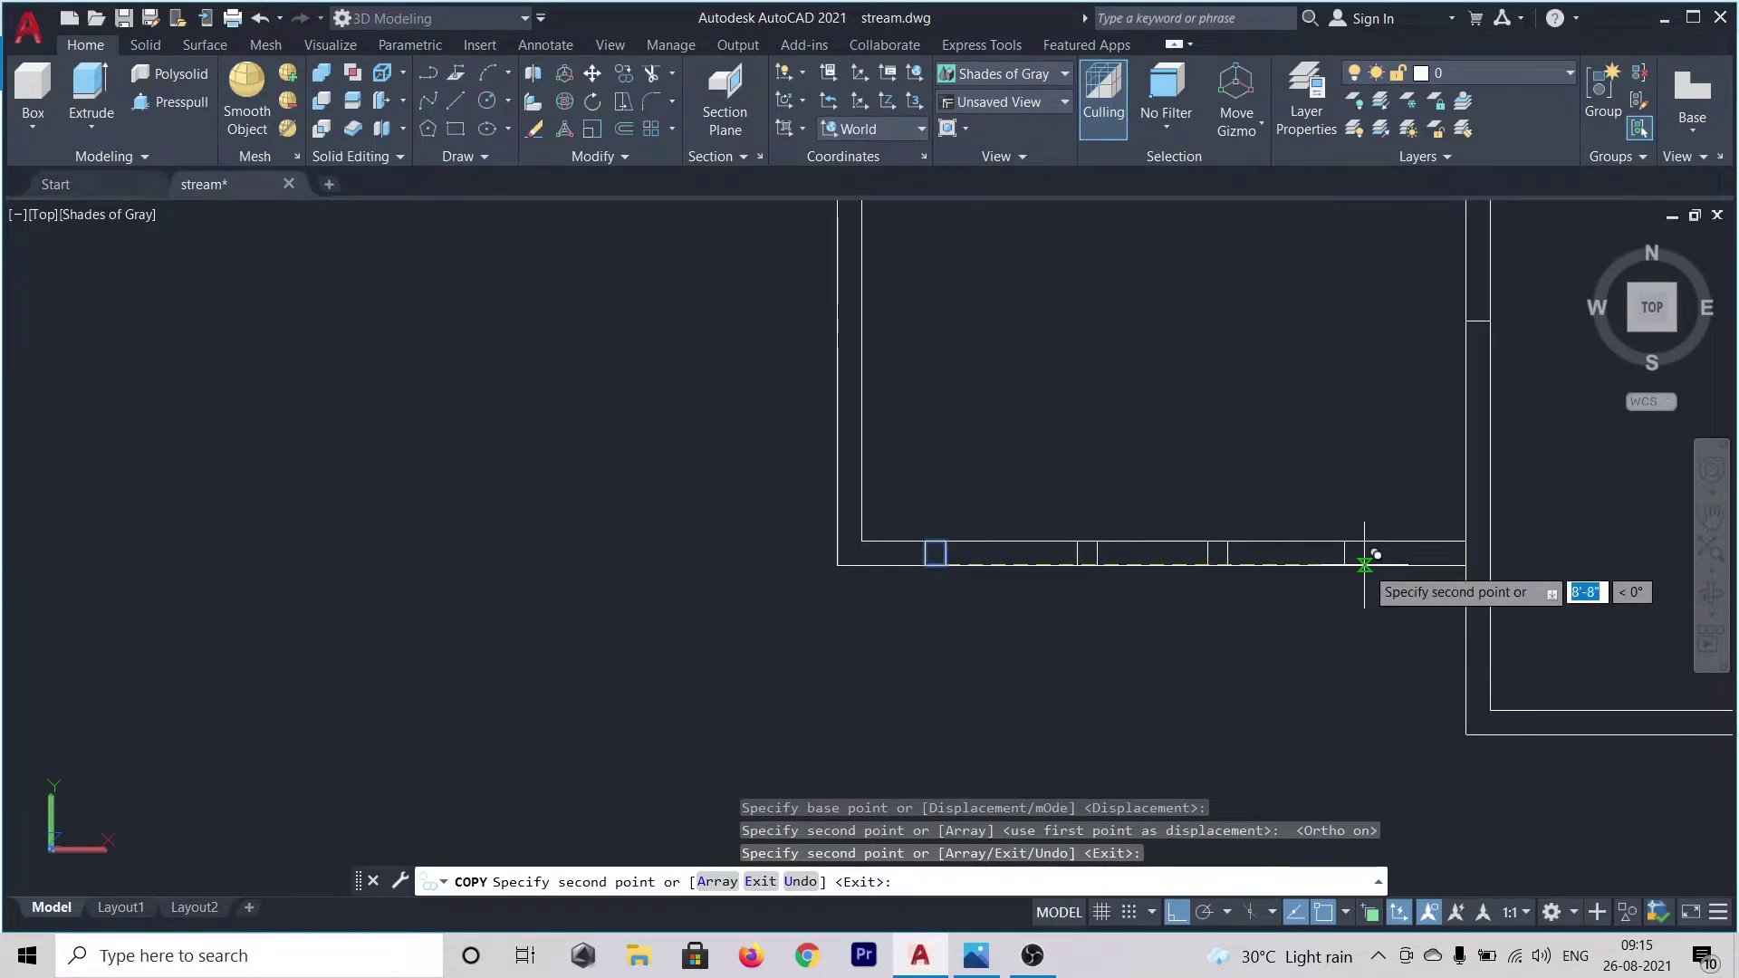
left_click(1364, 555)
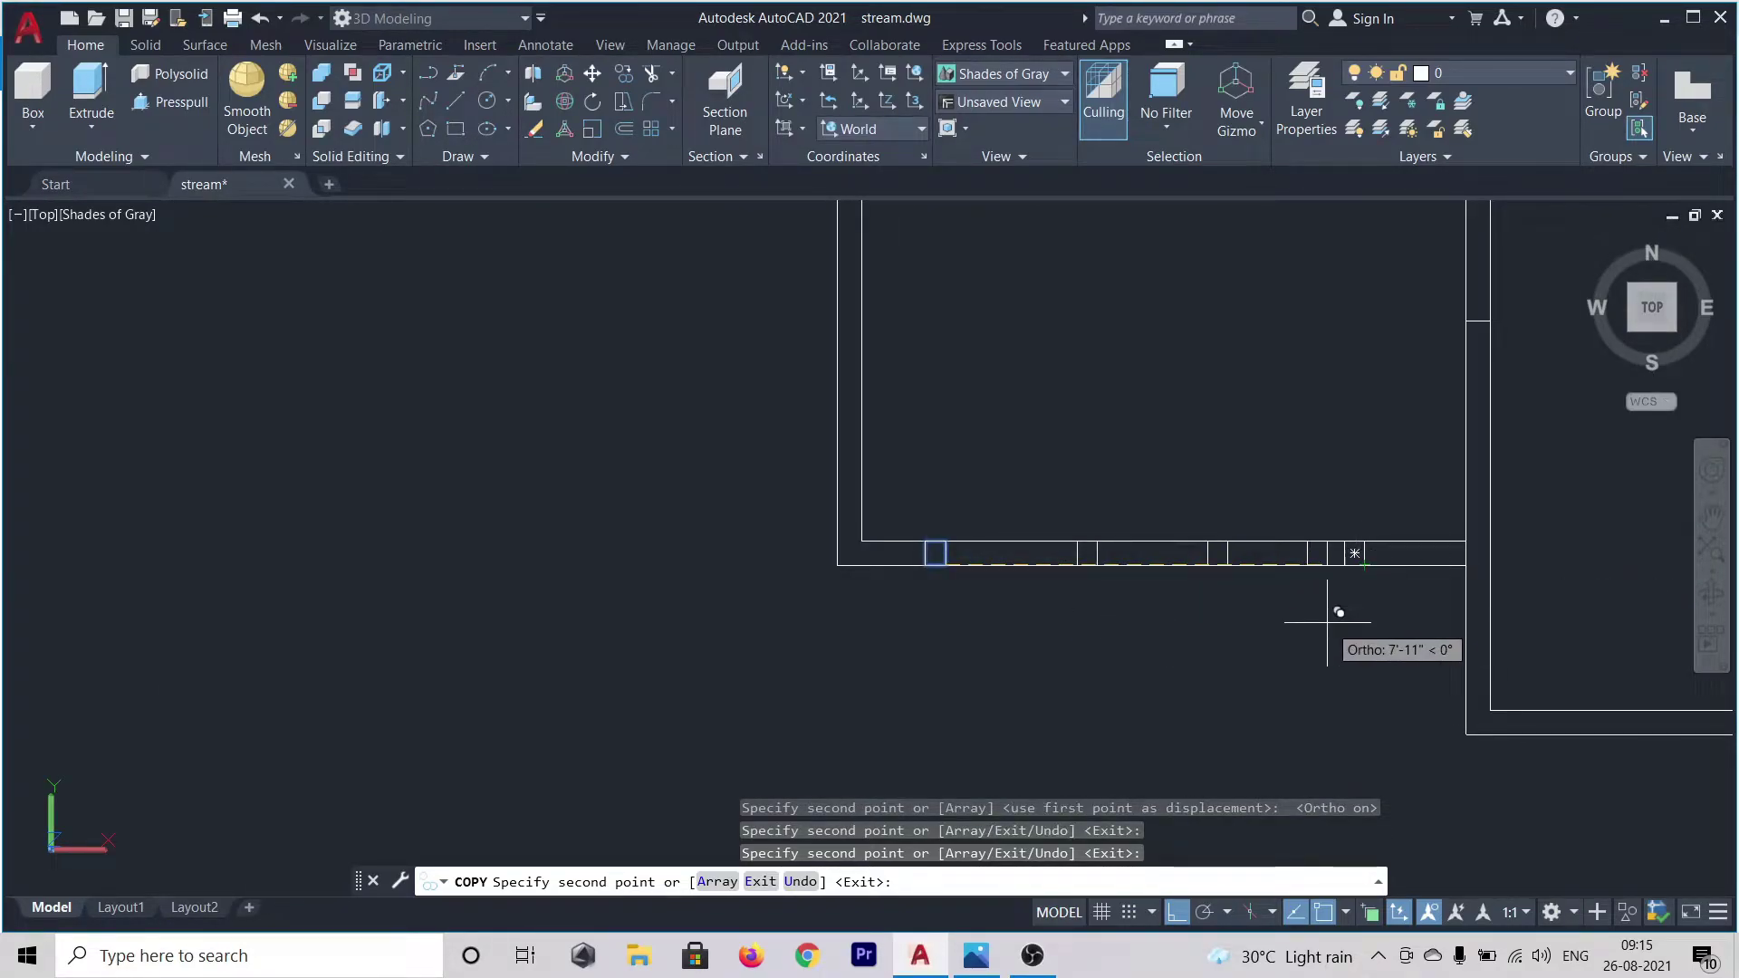
key("Escape")
scroll(1264, 617, "down", 2)
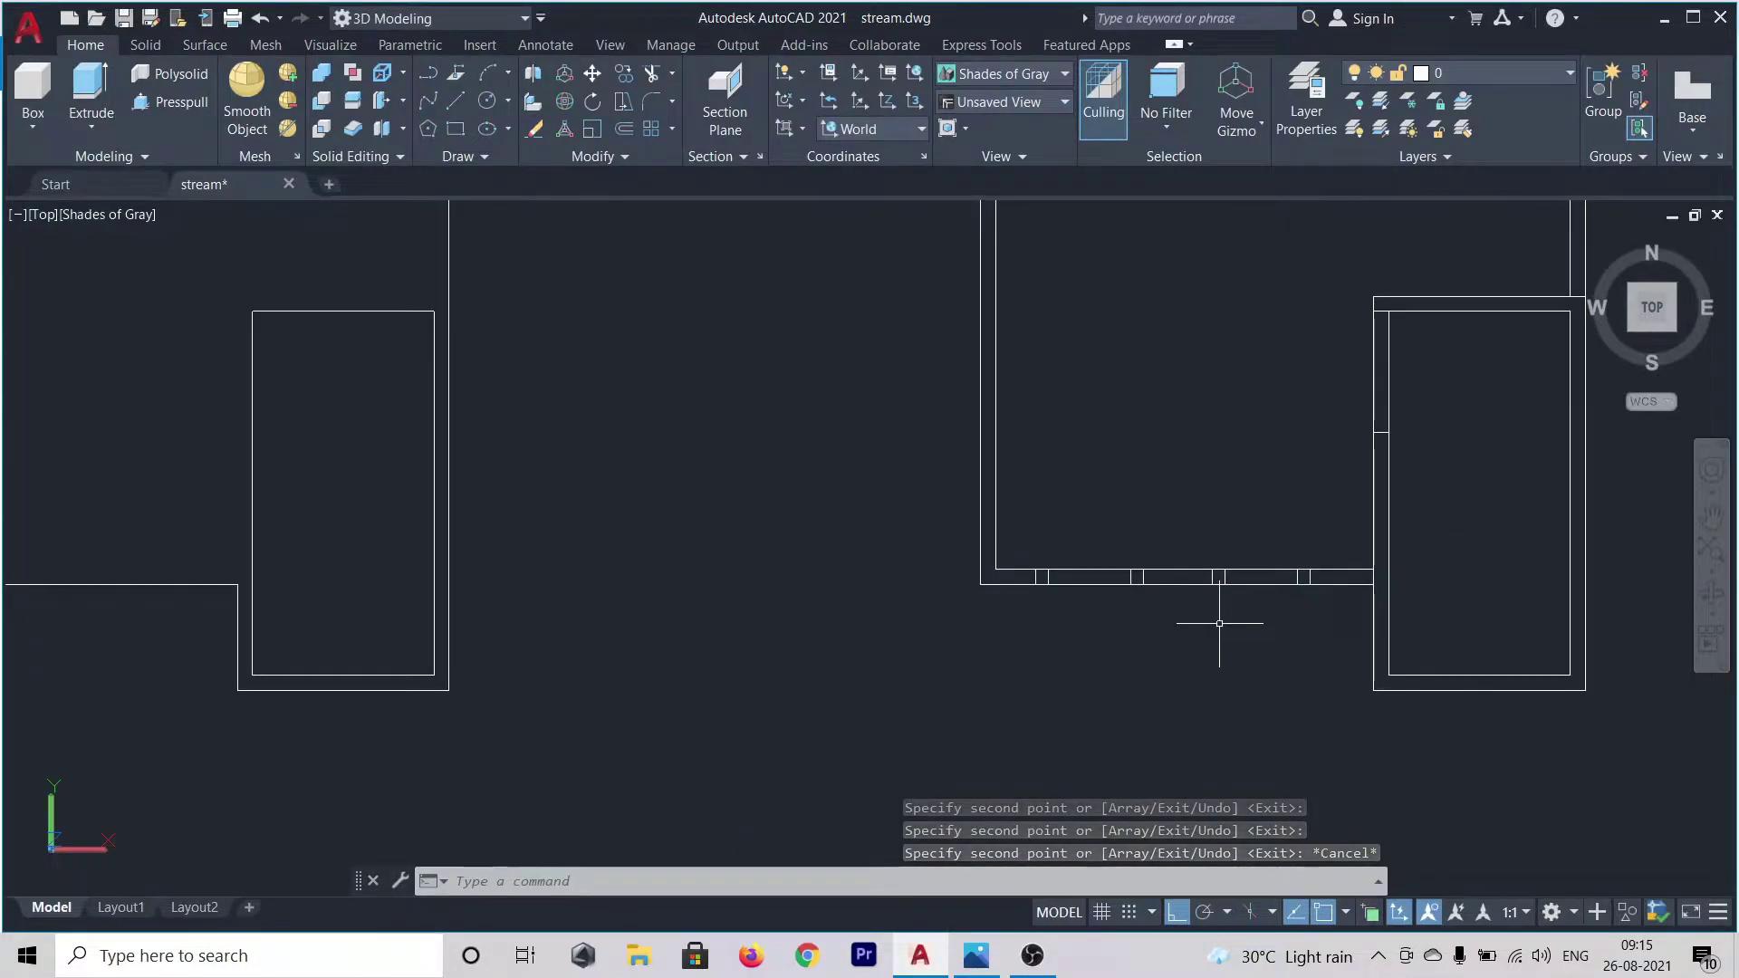
scroll(1232, 700, "down", 4)
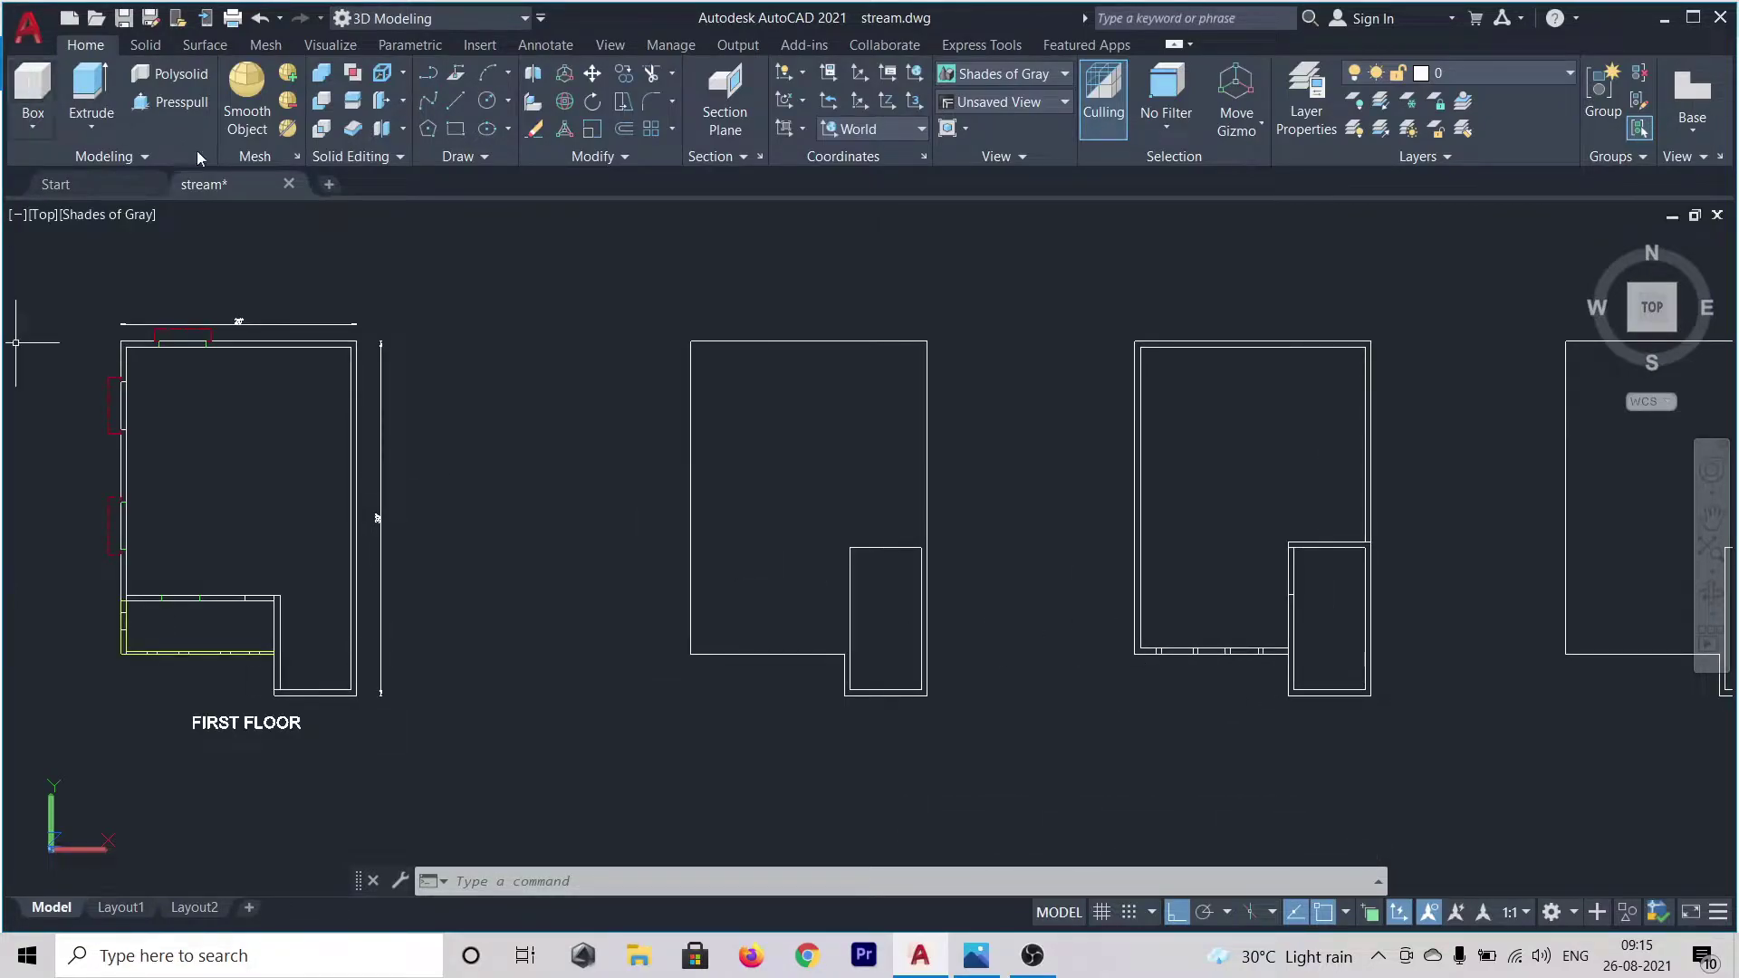
left_click(321, 131)
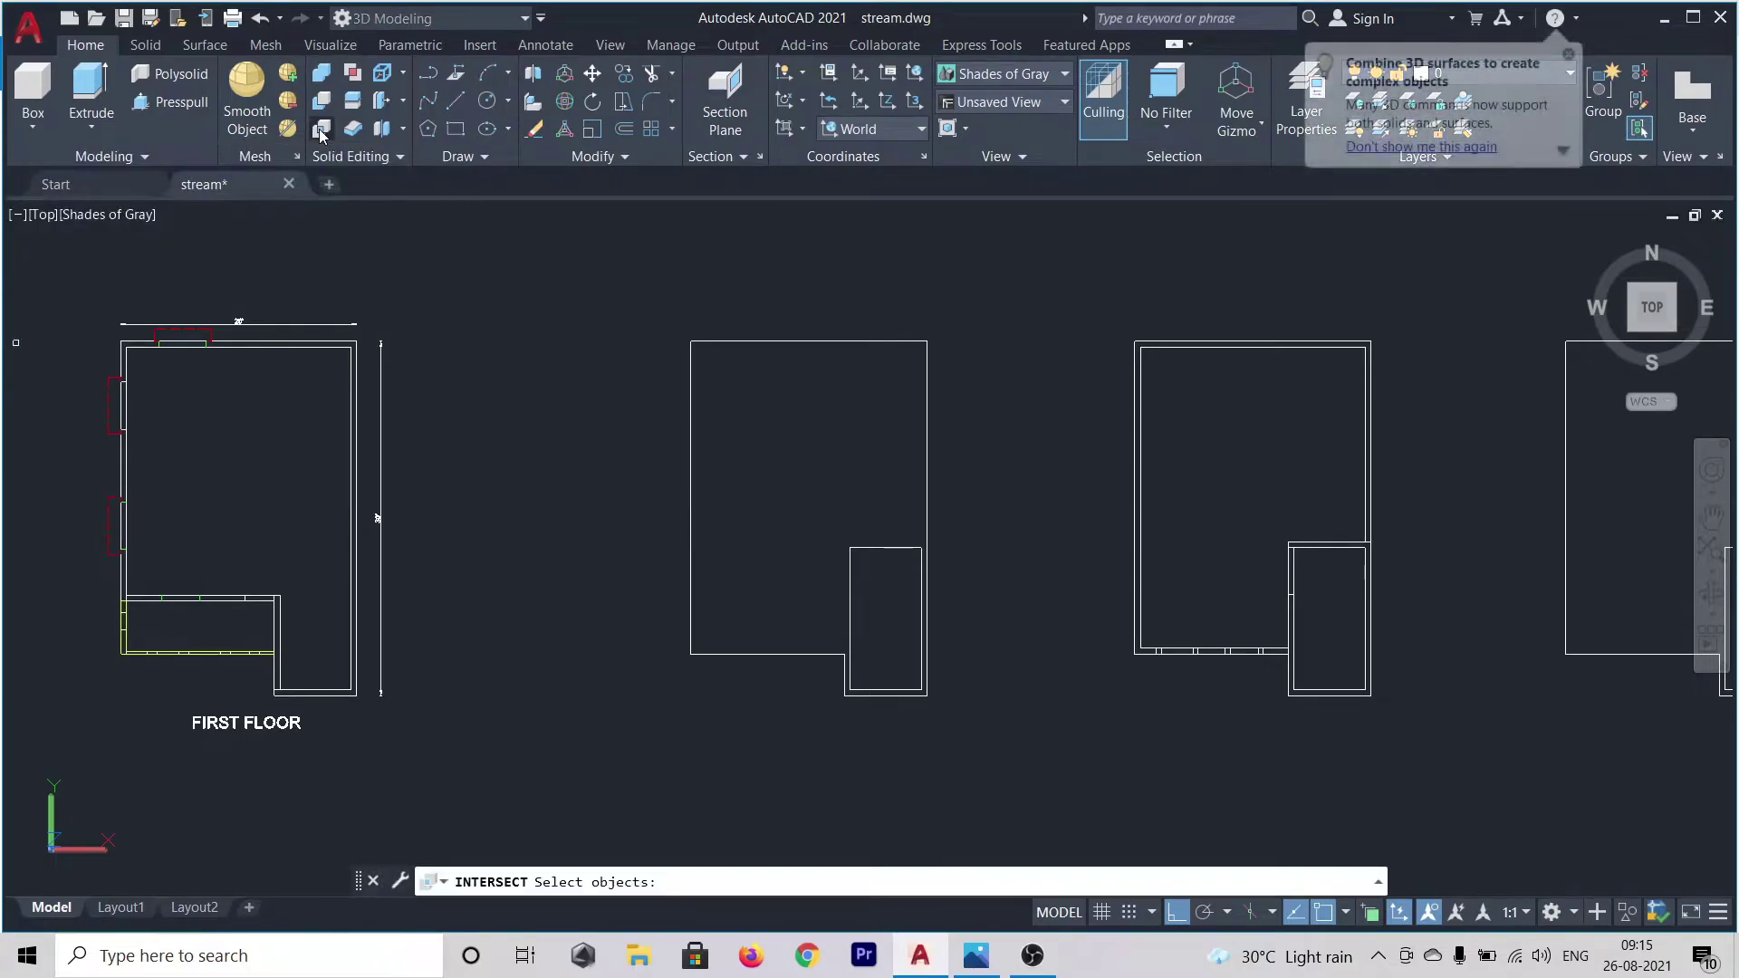
left_click(322, 77)
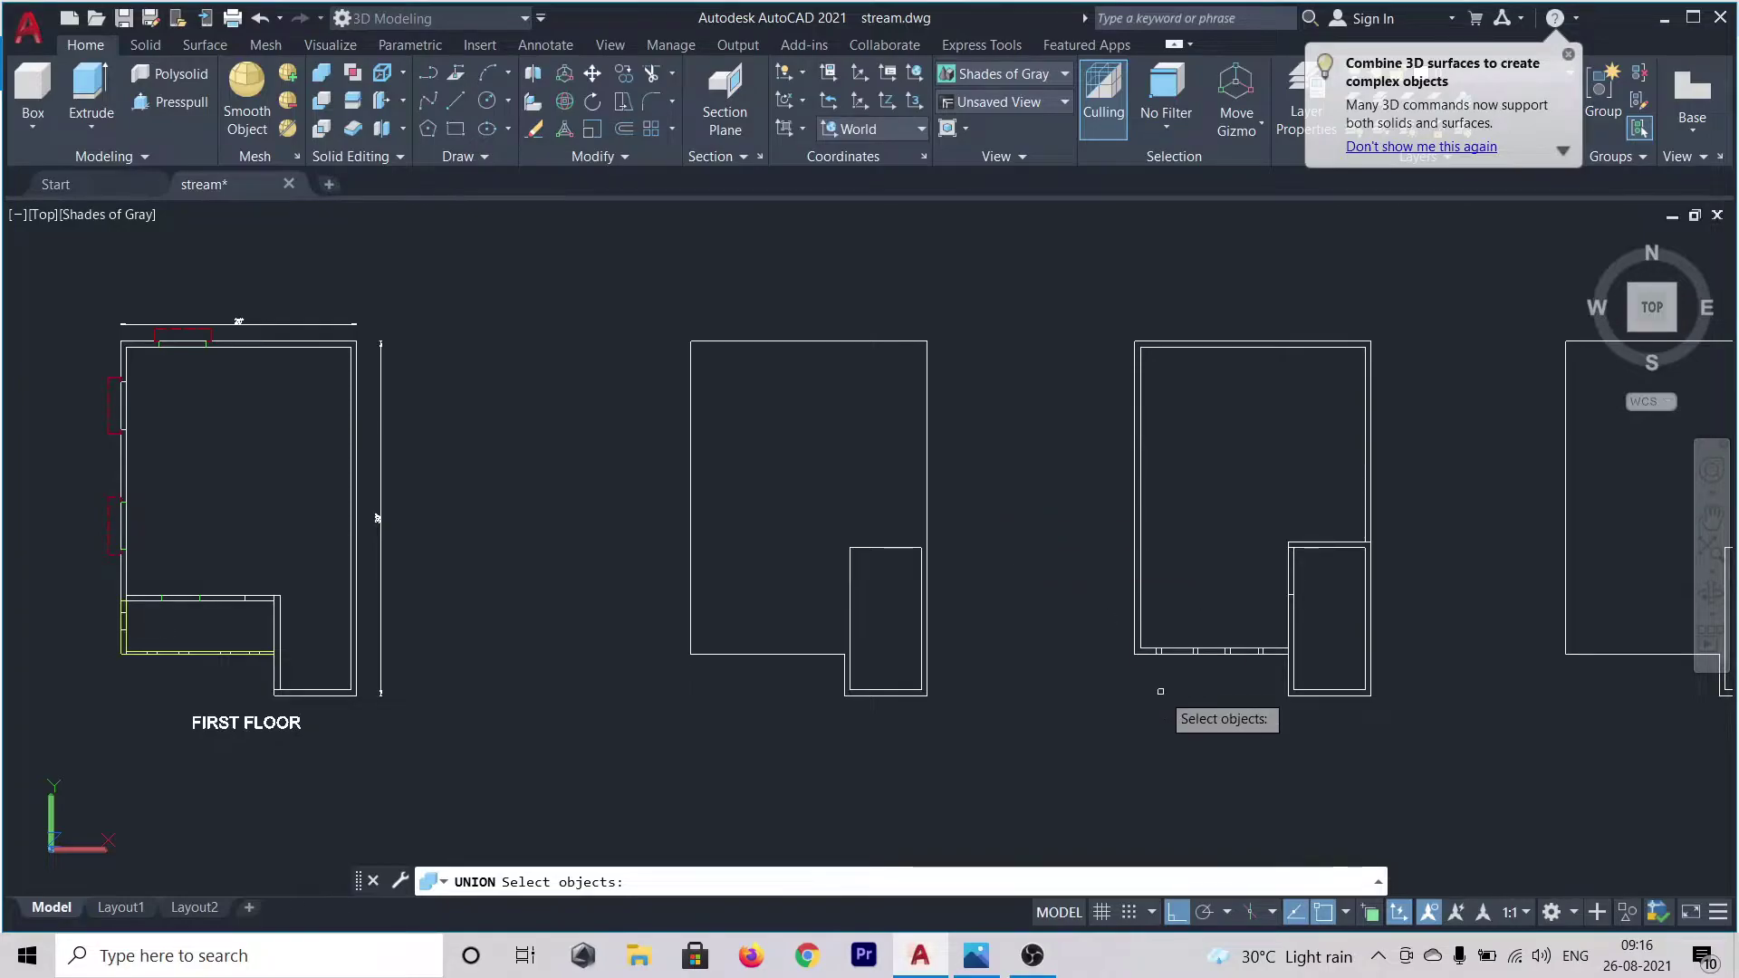
scroll(1183, 654, "up", 5)
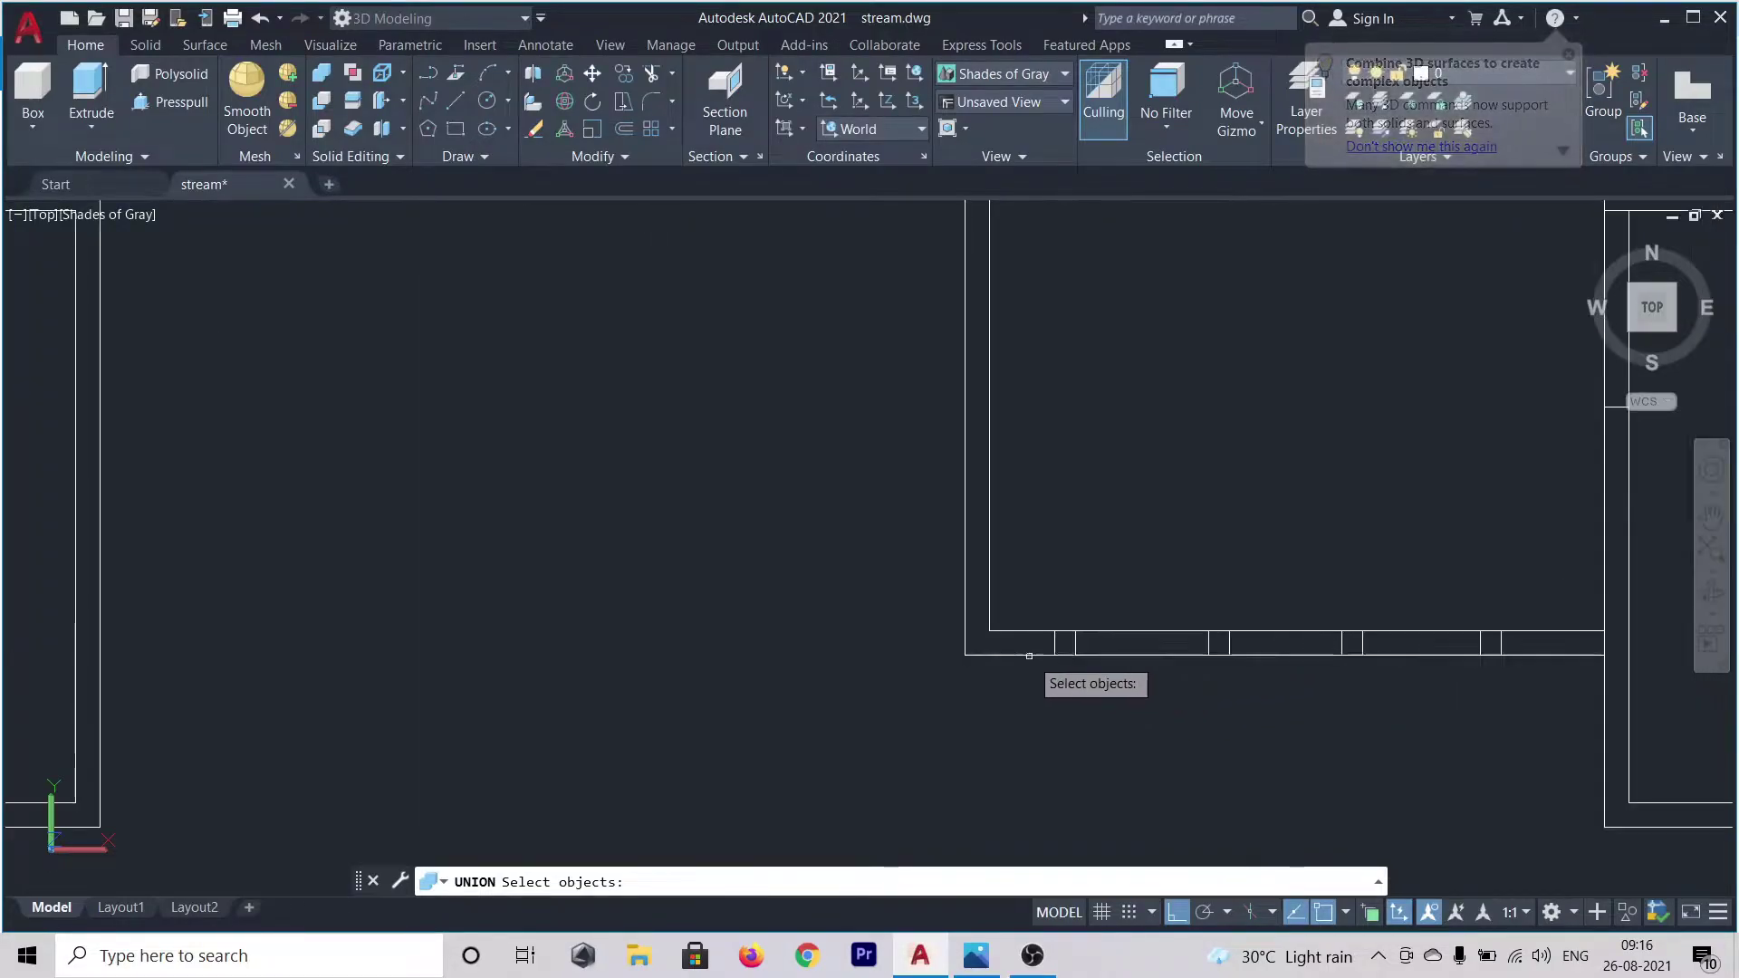
scroll(1057, 649, "down", 3)
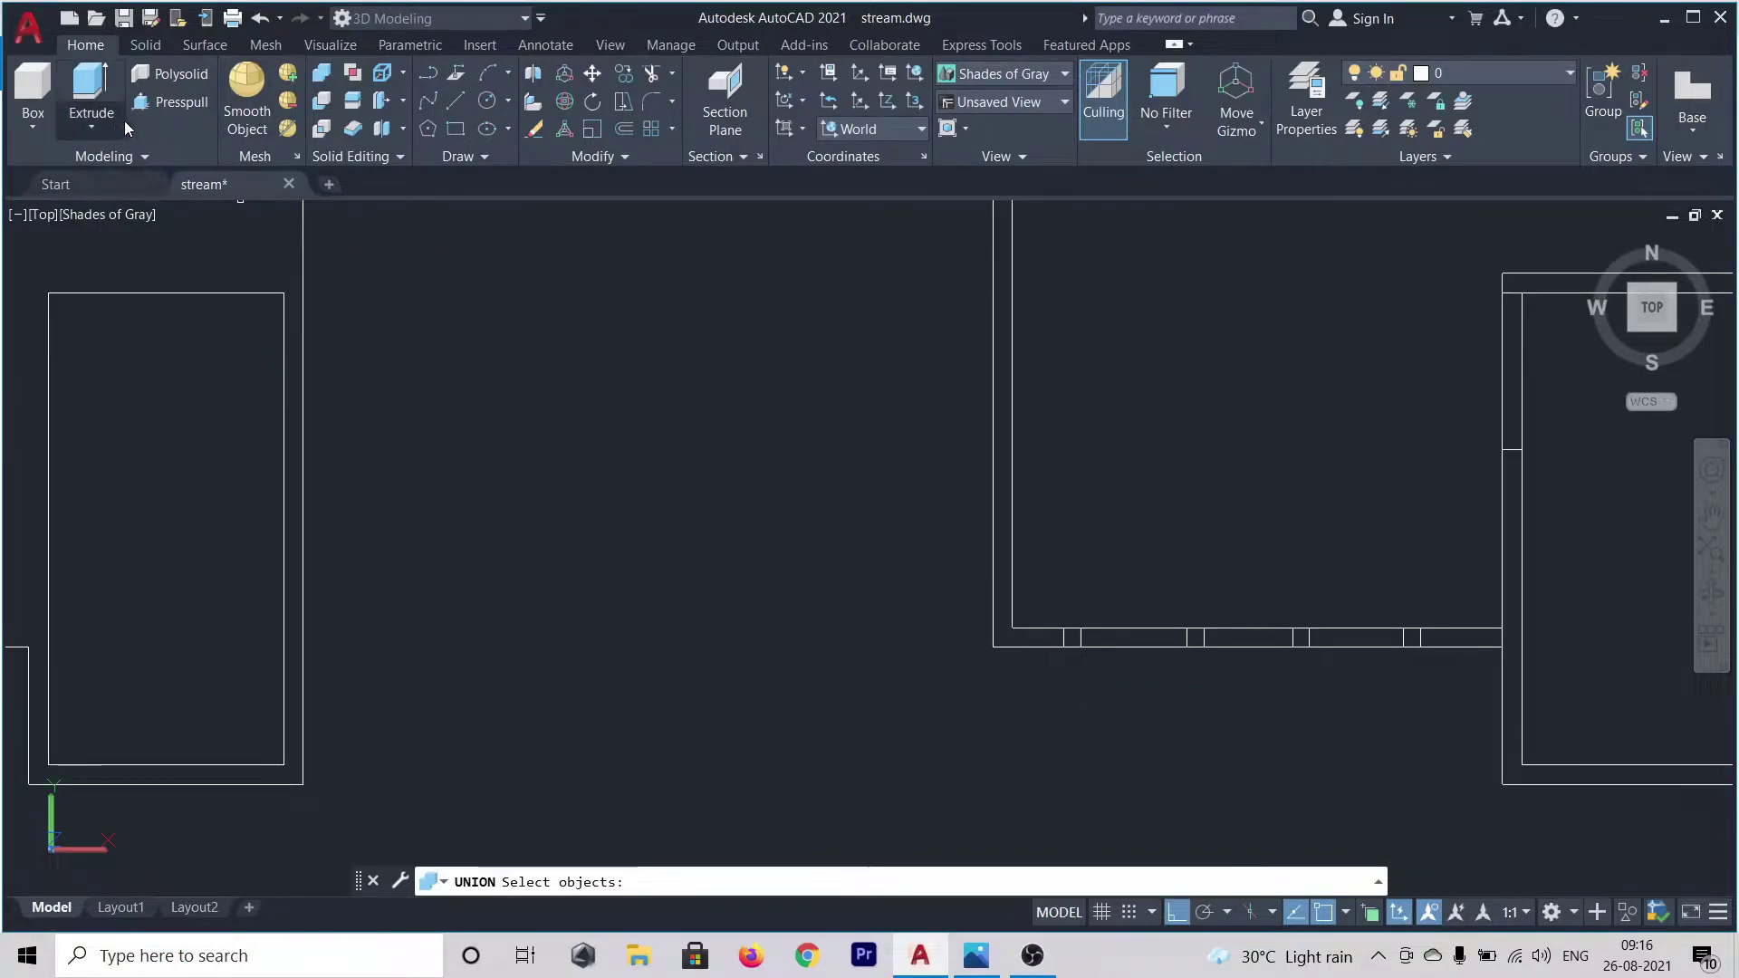
- Presspull the perimeter wall strip running around from the first front rectangle to the stair block to a height of 4'
left_click(156, 104)
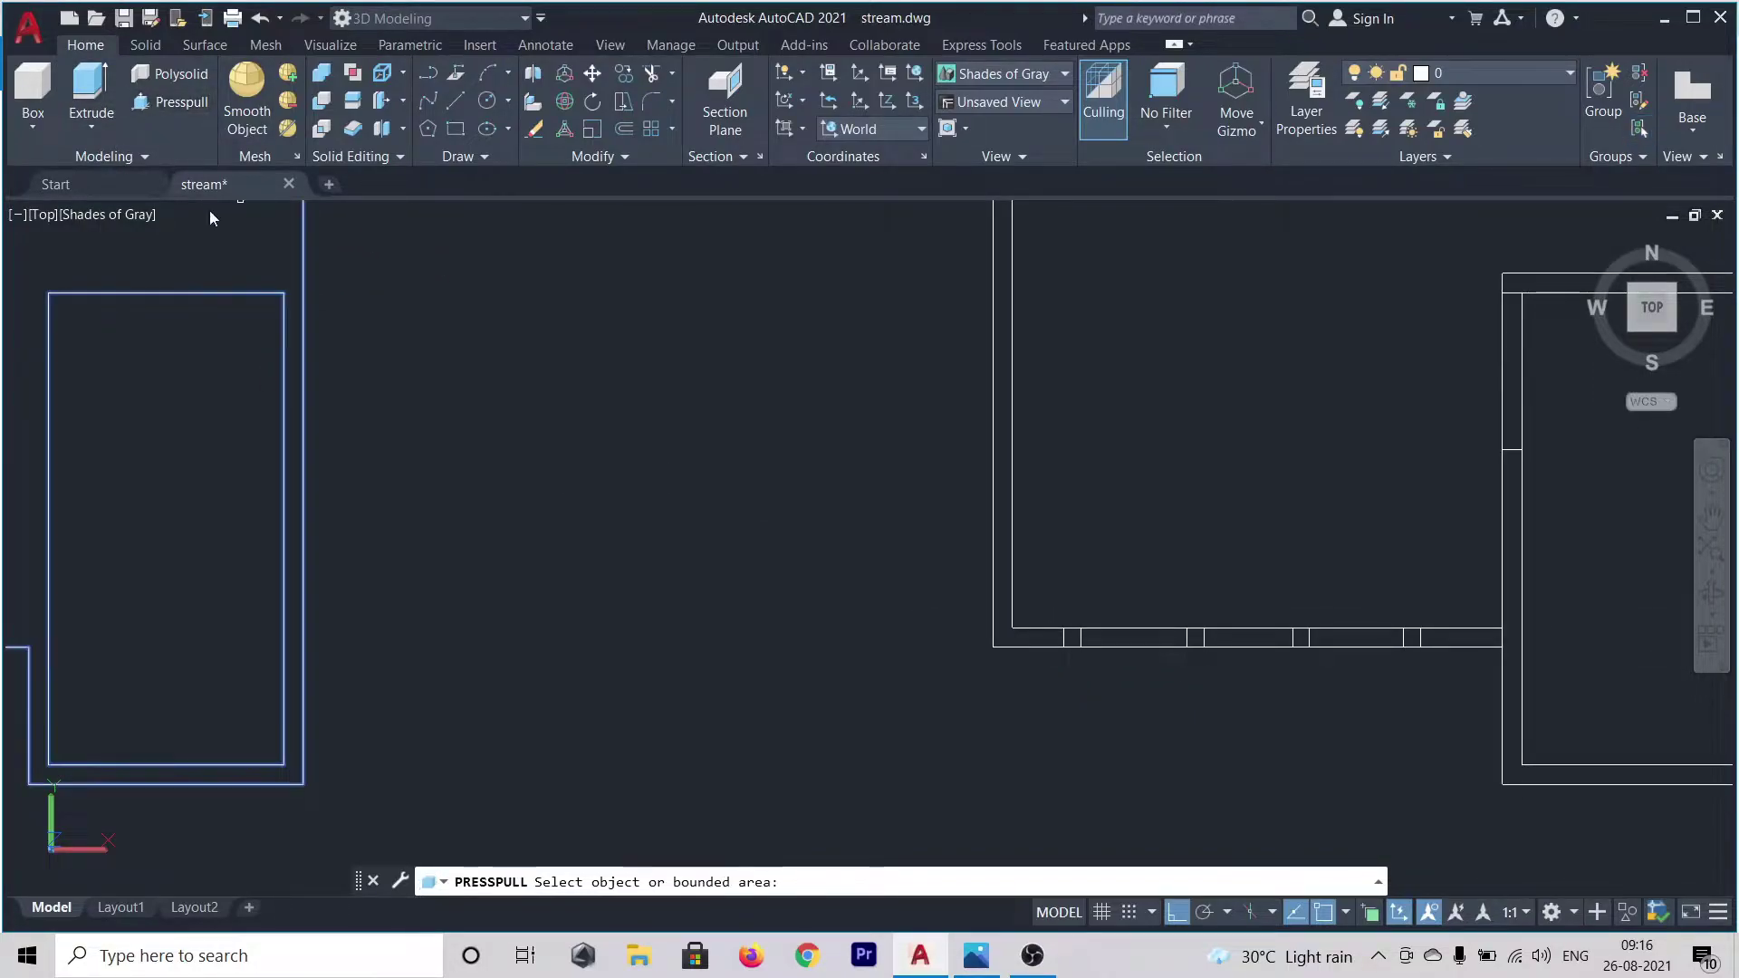
left_click(1029, 634)
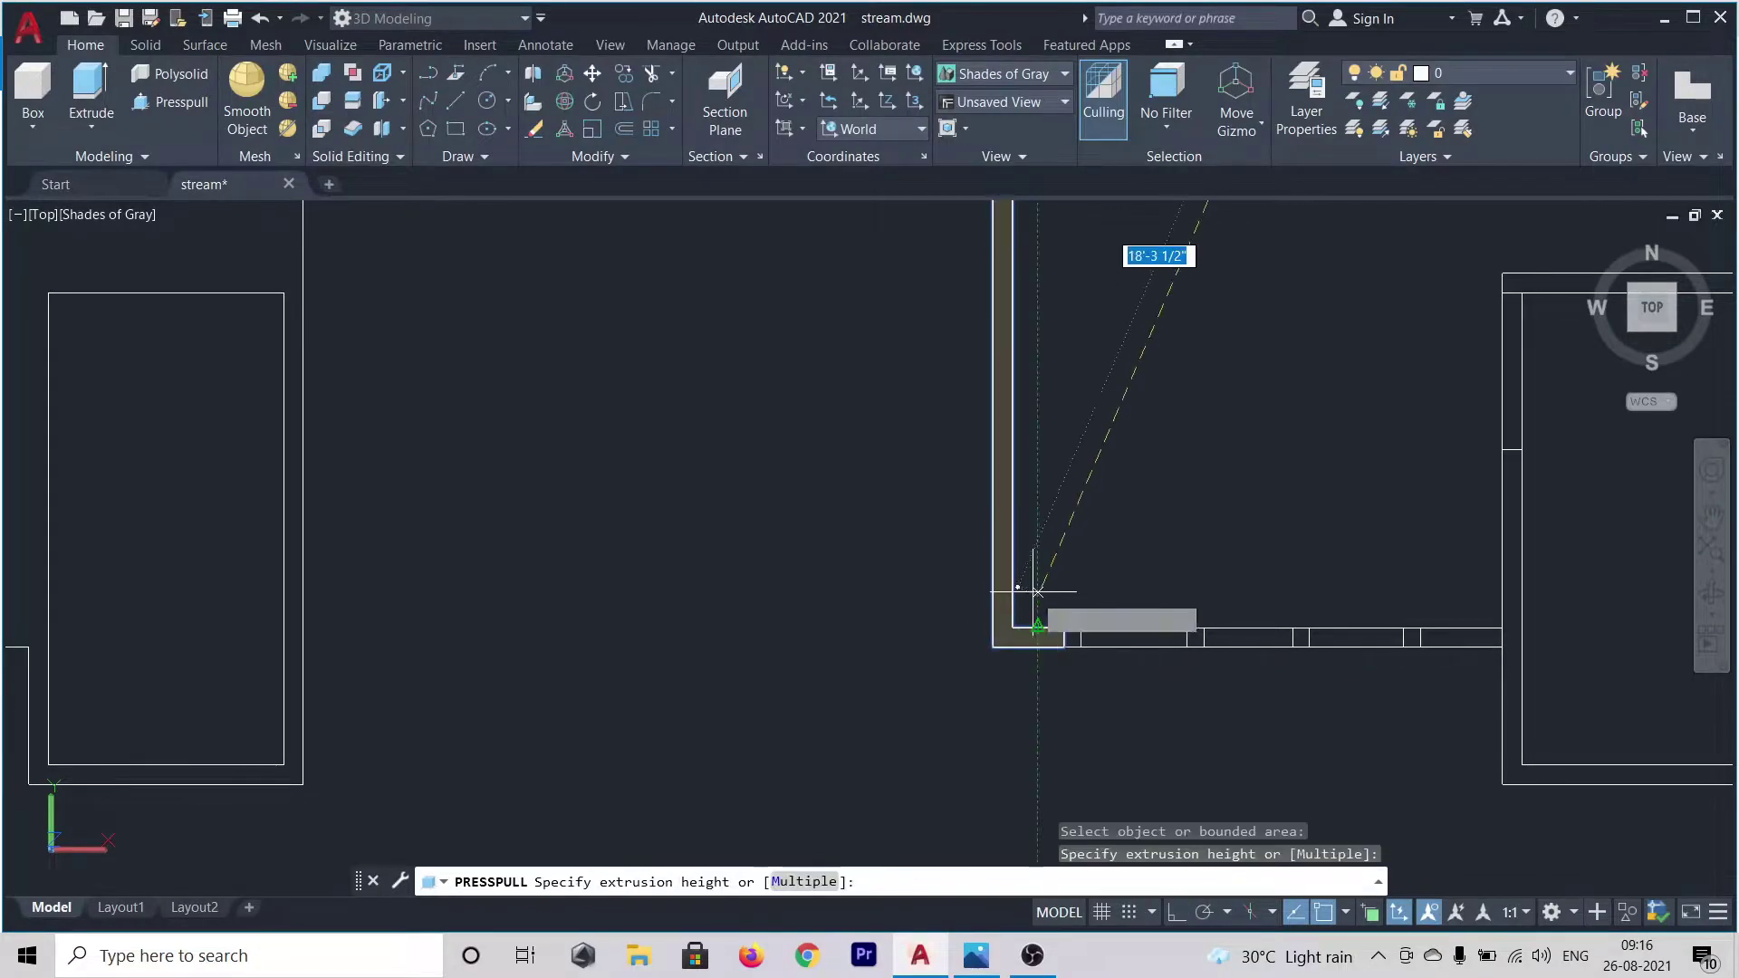
scroll(1033, 605, "down", 3)
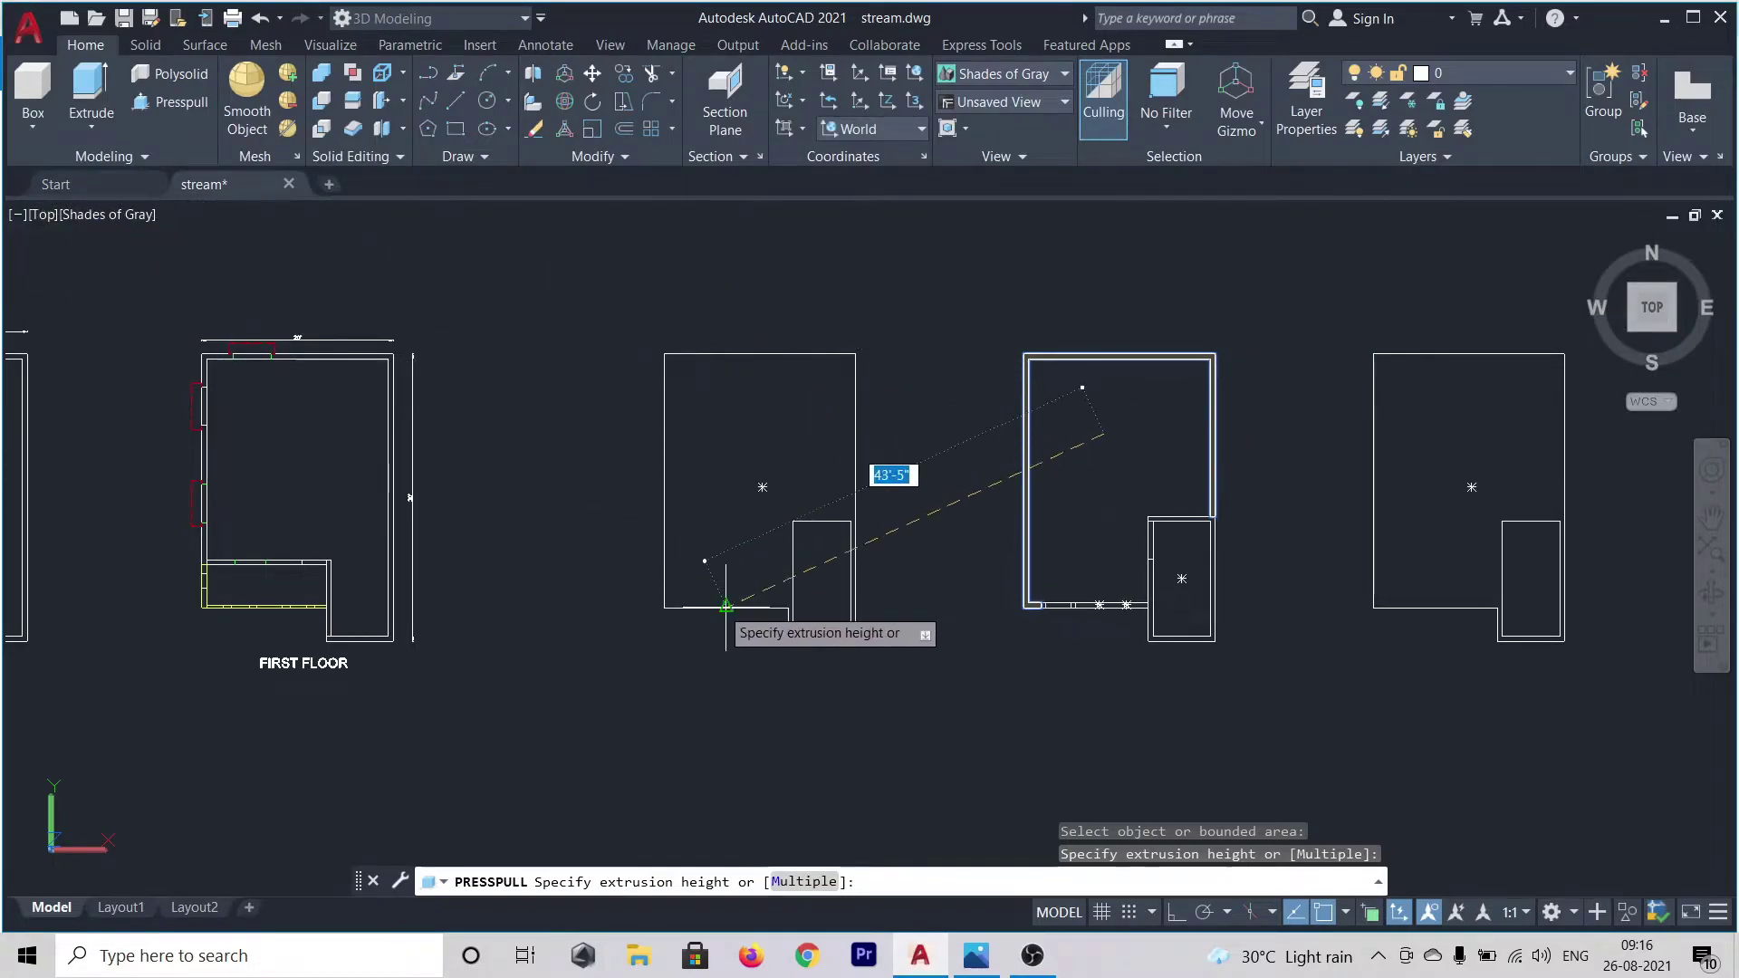
middle_click_drag(951, 660, 1038, 594, "shift")
scroll(1038, 588, "down", 5)
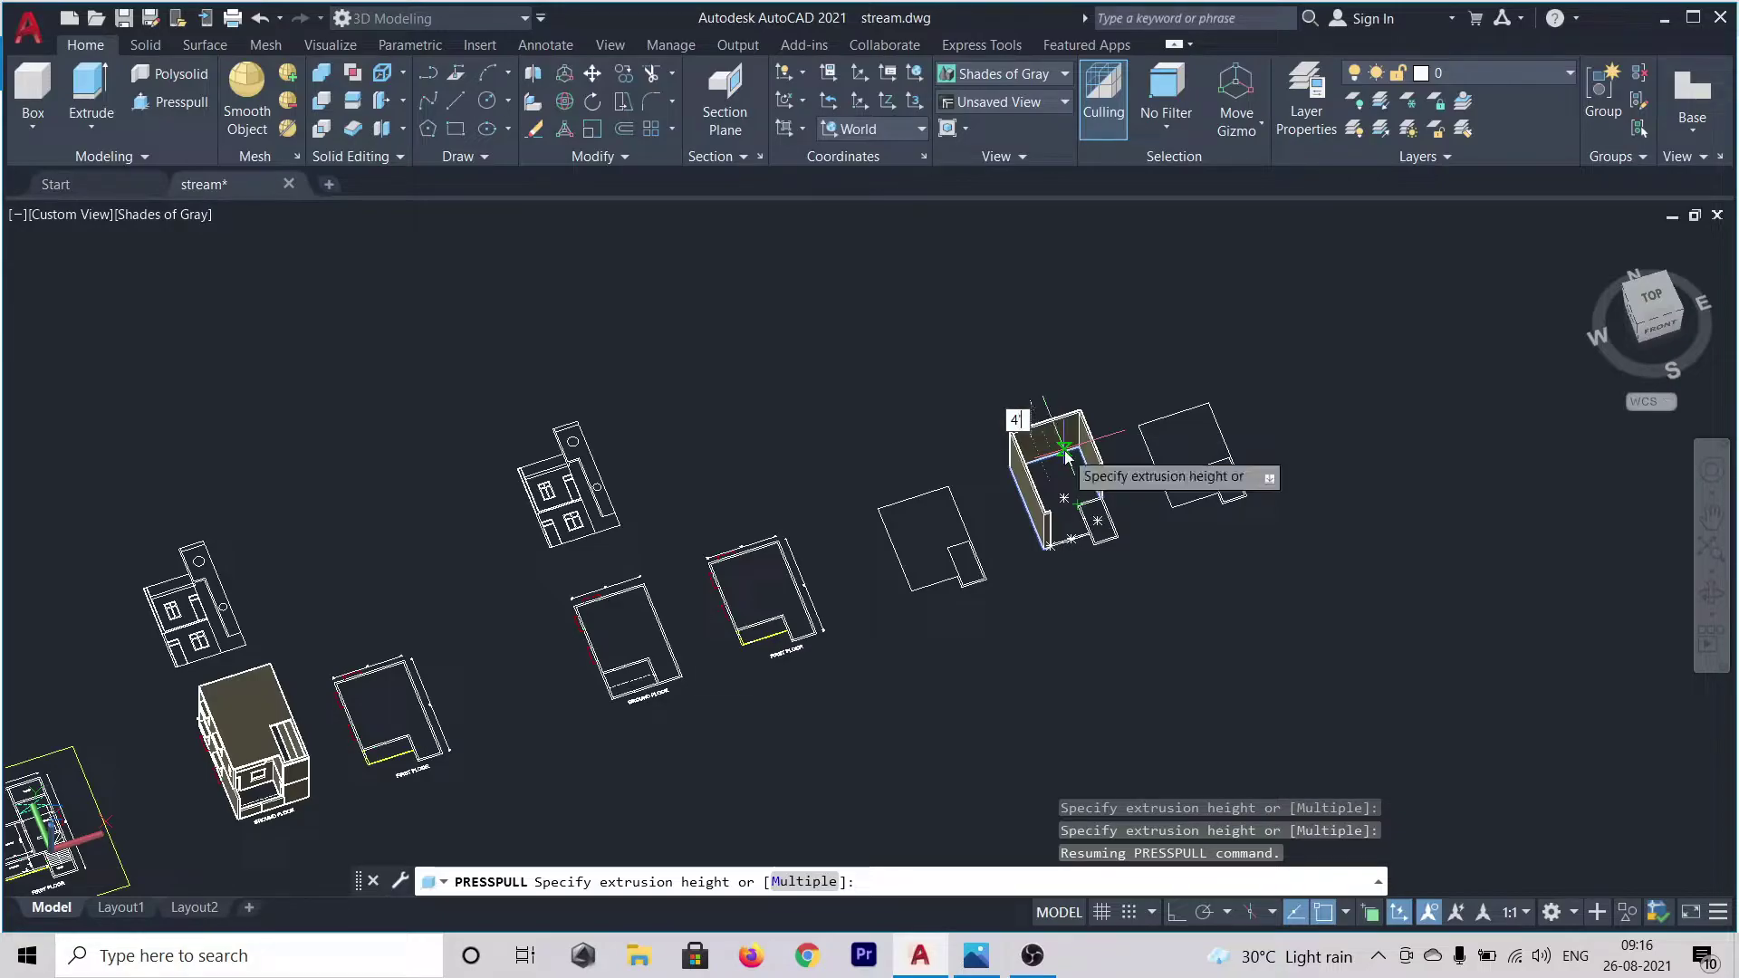
key("Return")
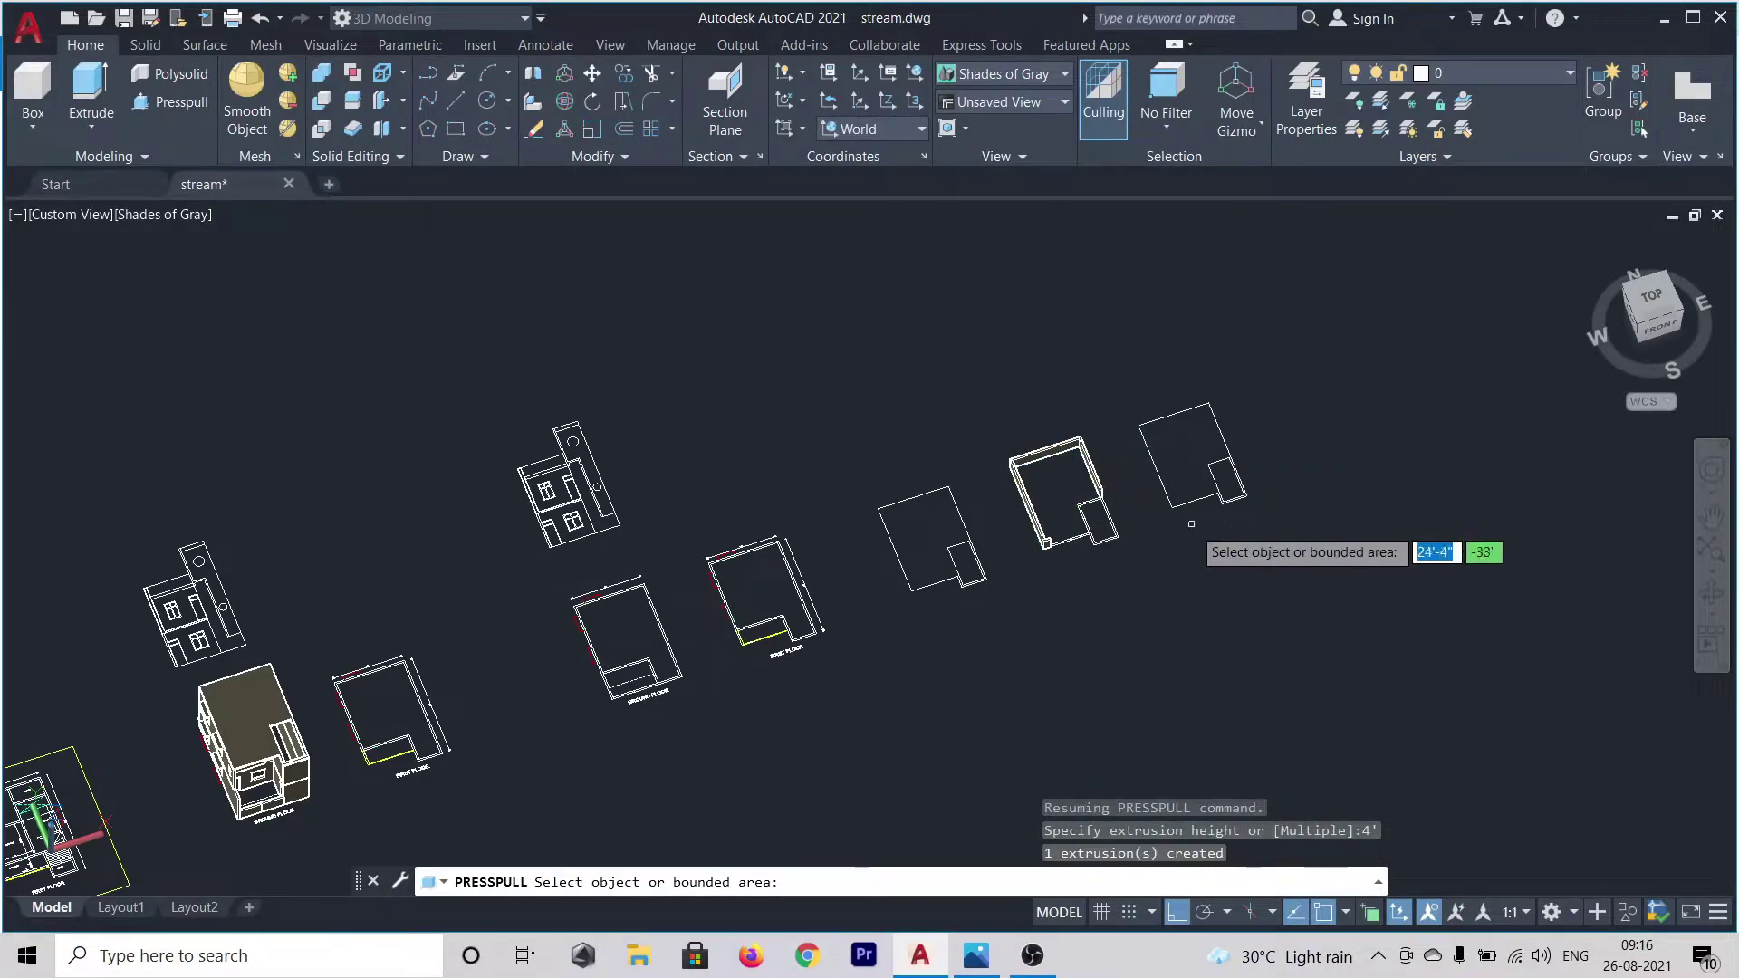
- Presspull the westernmost small front-wall rectangle and the wall segment just east of it to a height of 4'
scroll(1074, 527, "up", 3)
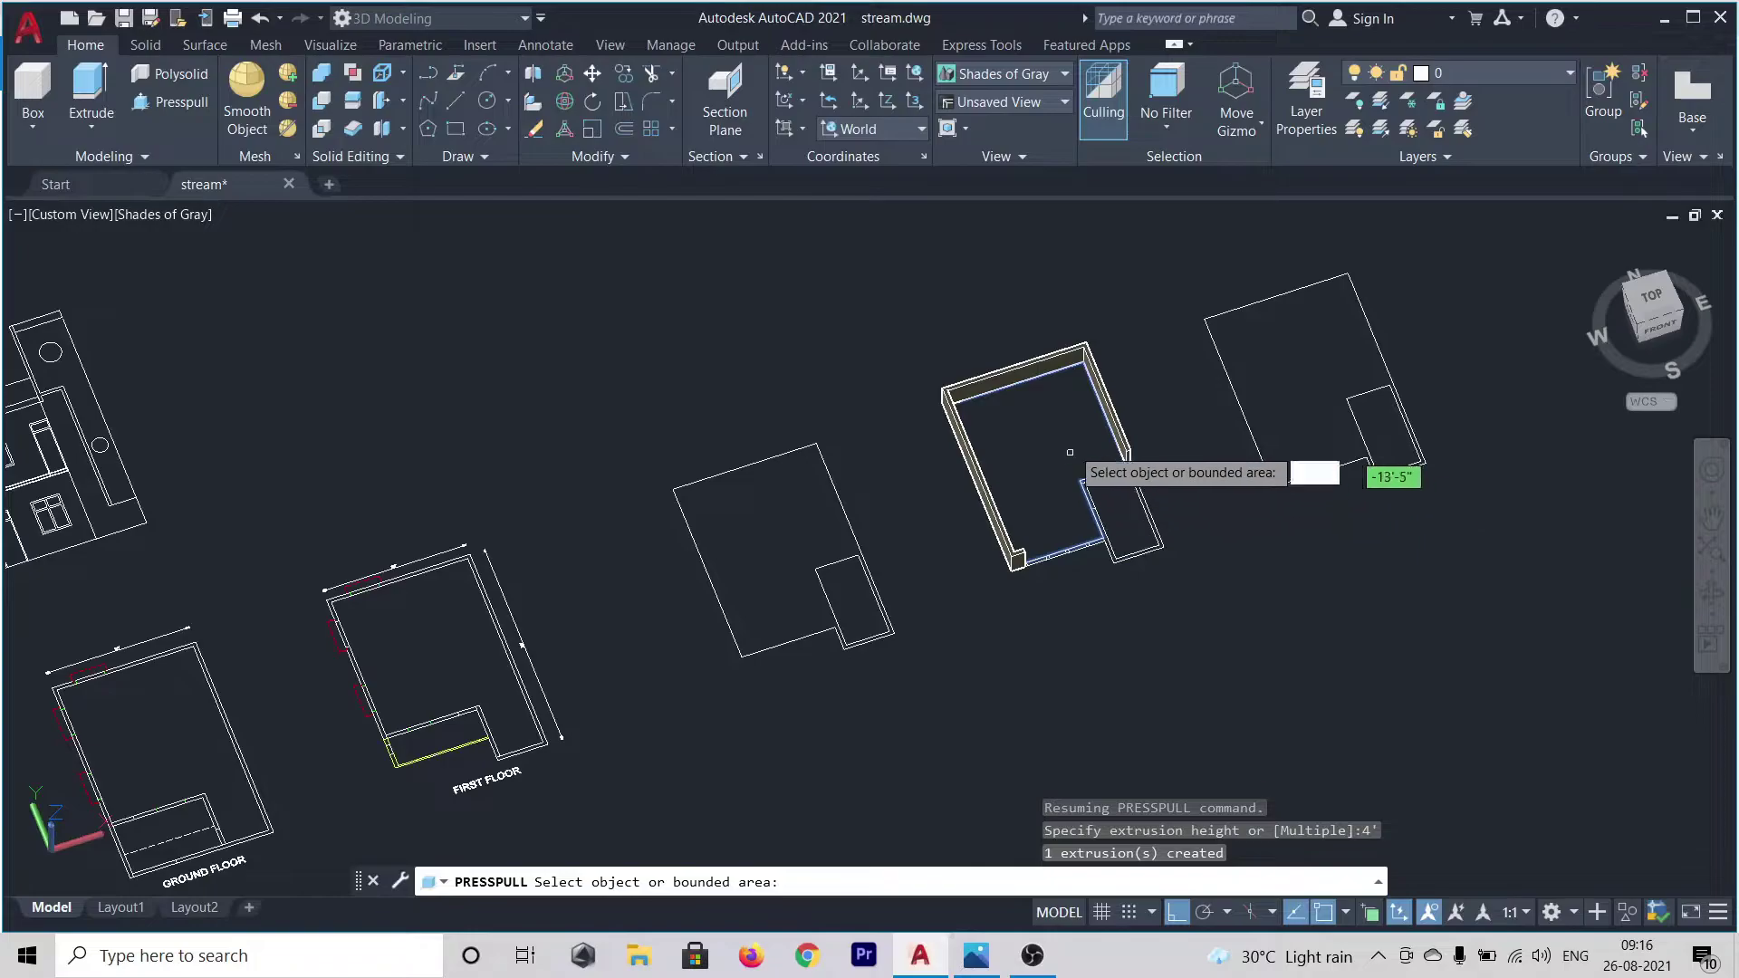
scroll(1048, 458, "up", 3)
scroll(1037, 453, "down", 1)
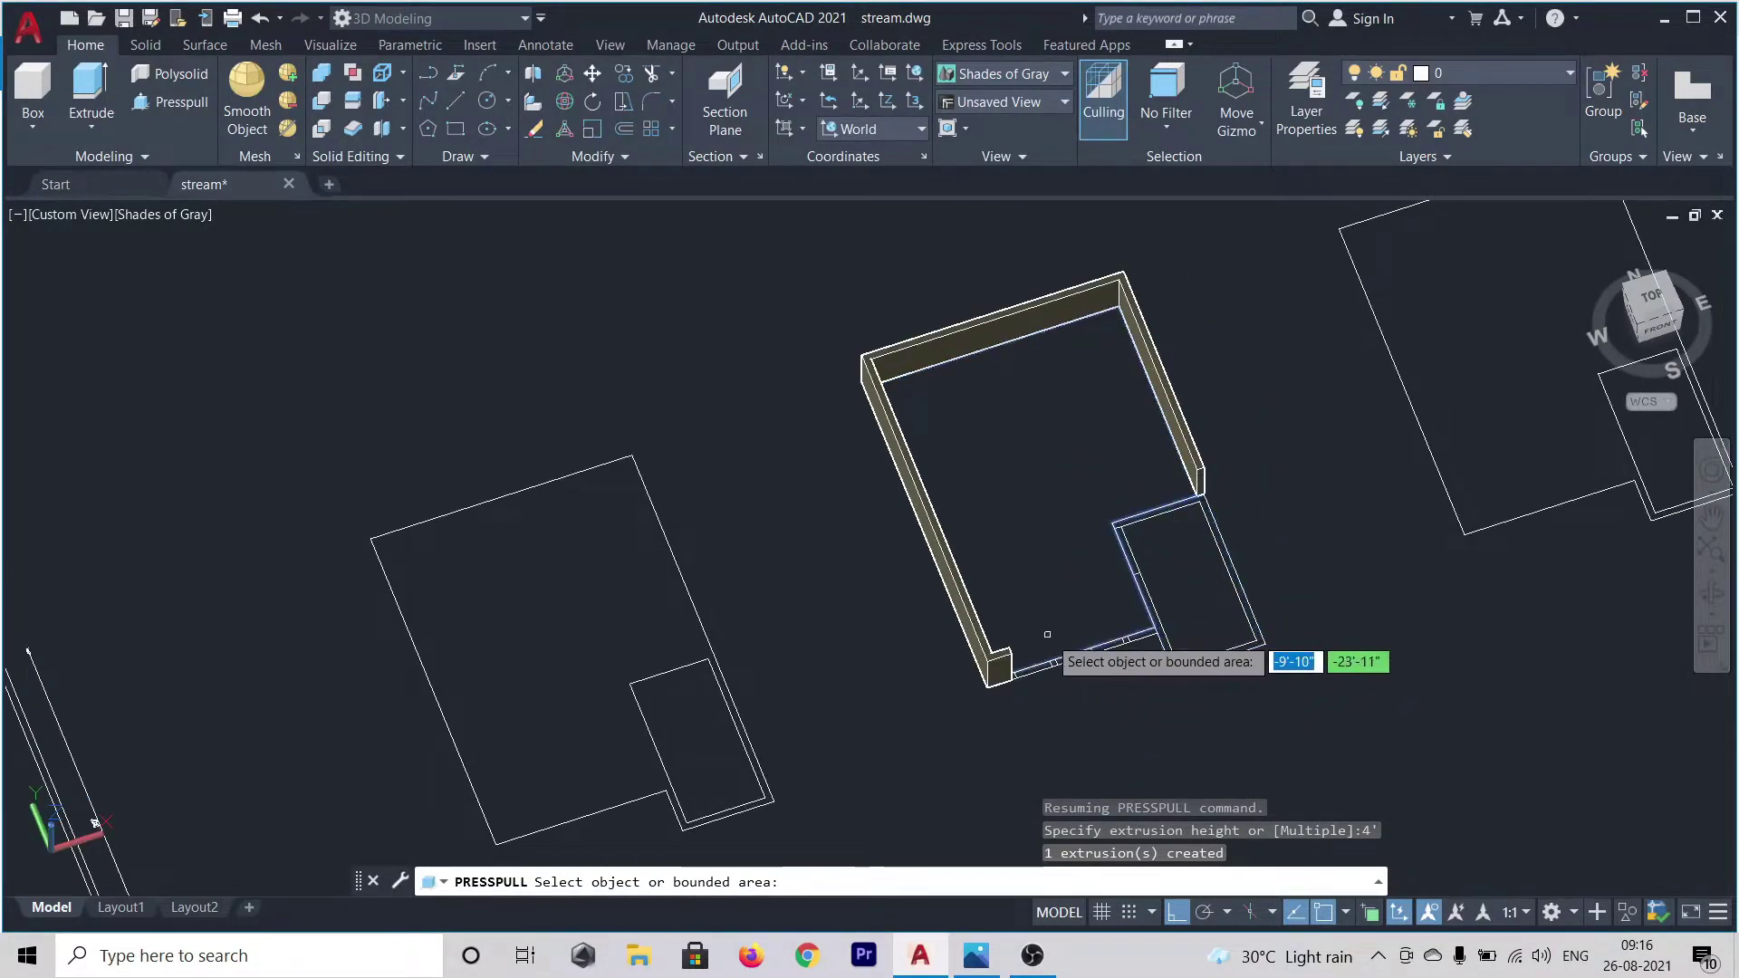
scroll(1023, 674, "up", 3)
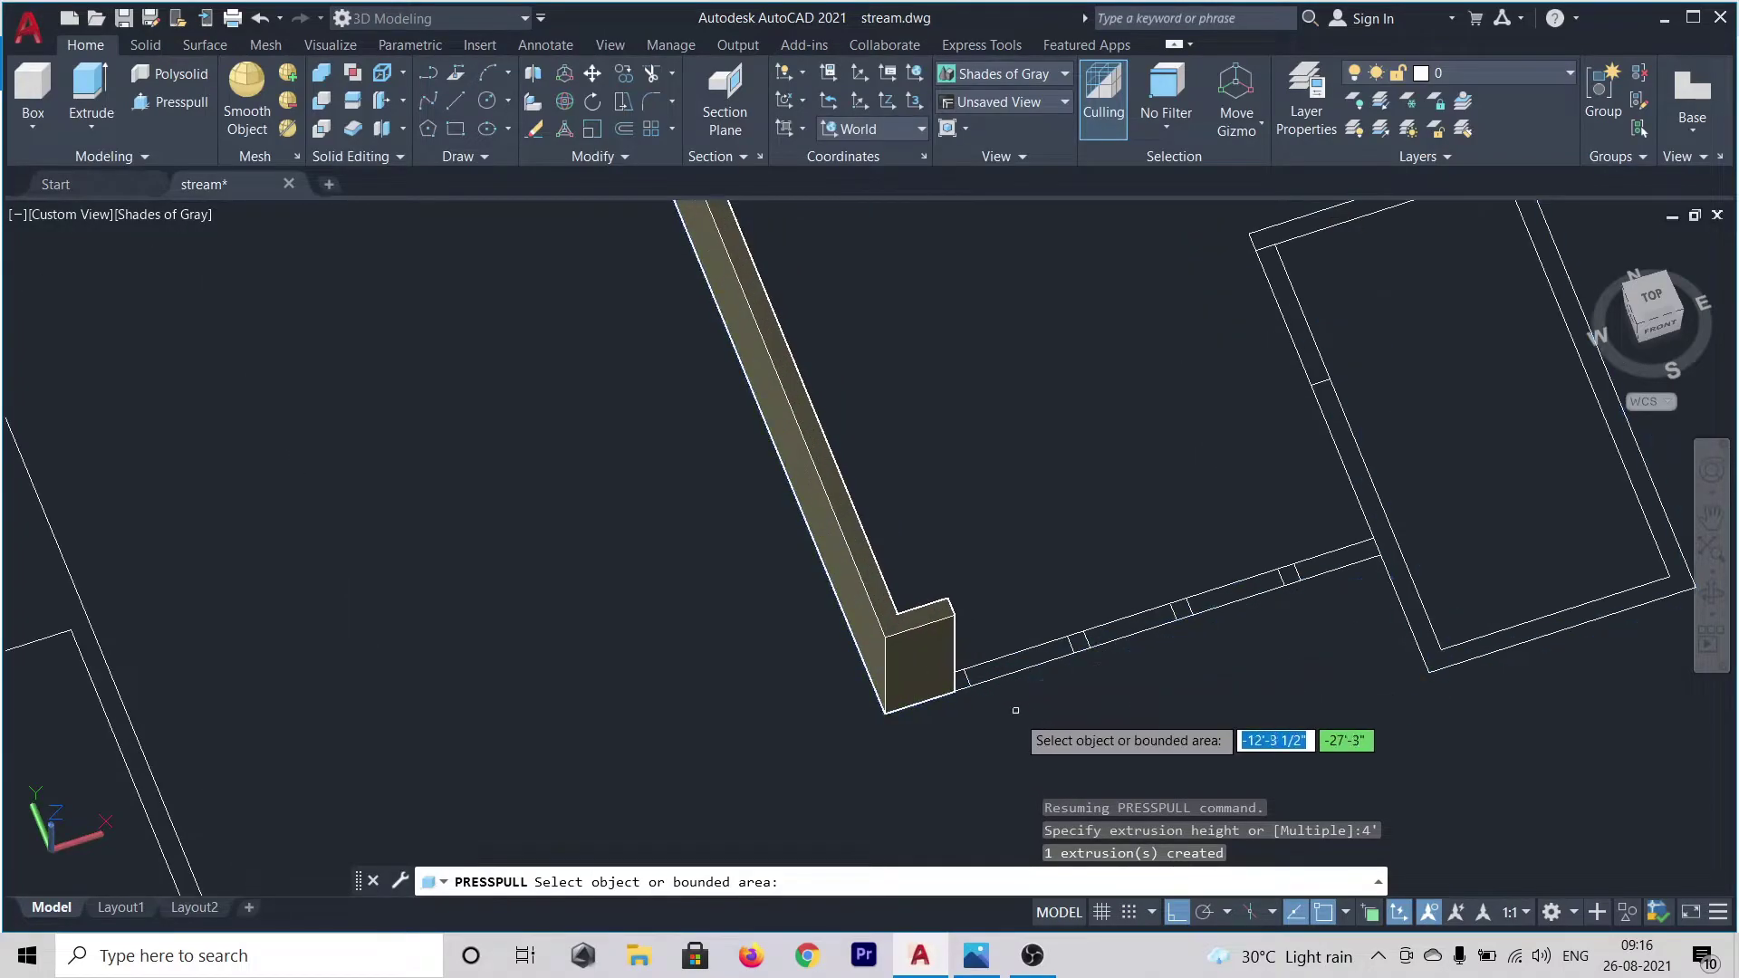
middle_click_drag(1041, 726, 947, 730, "shift")
scroll(910, 595, "up", 2)
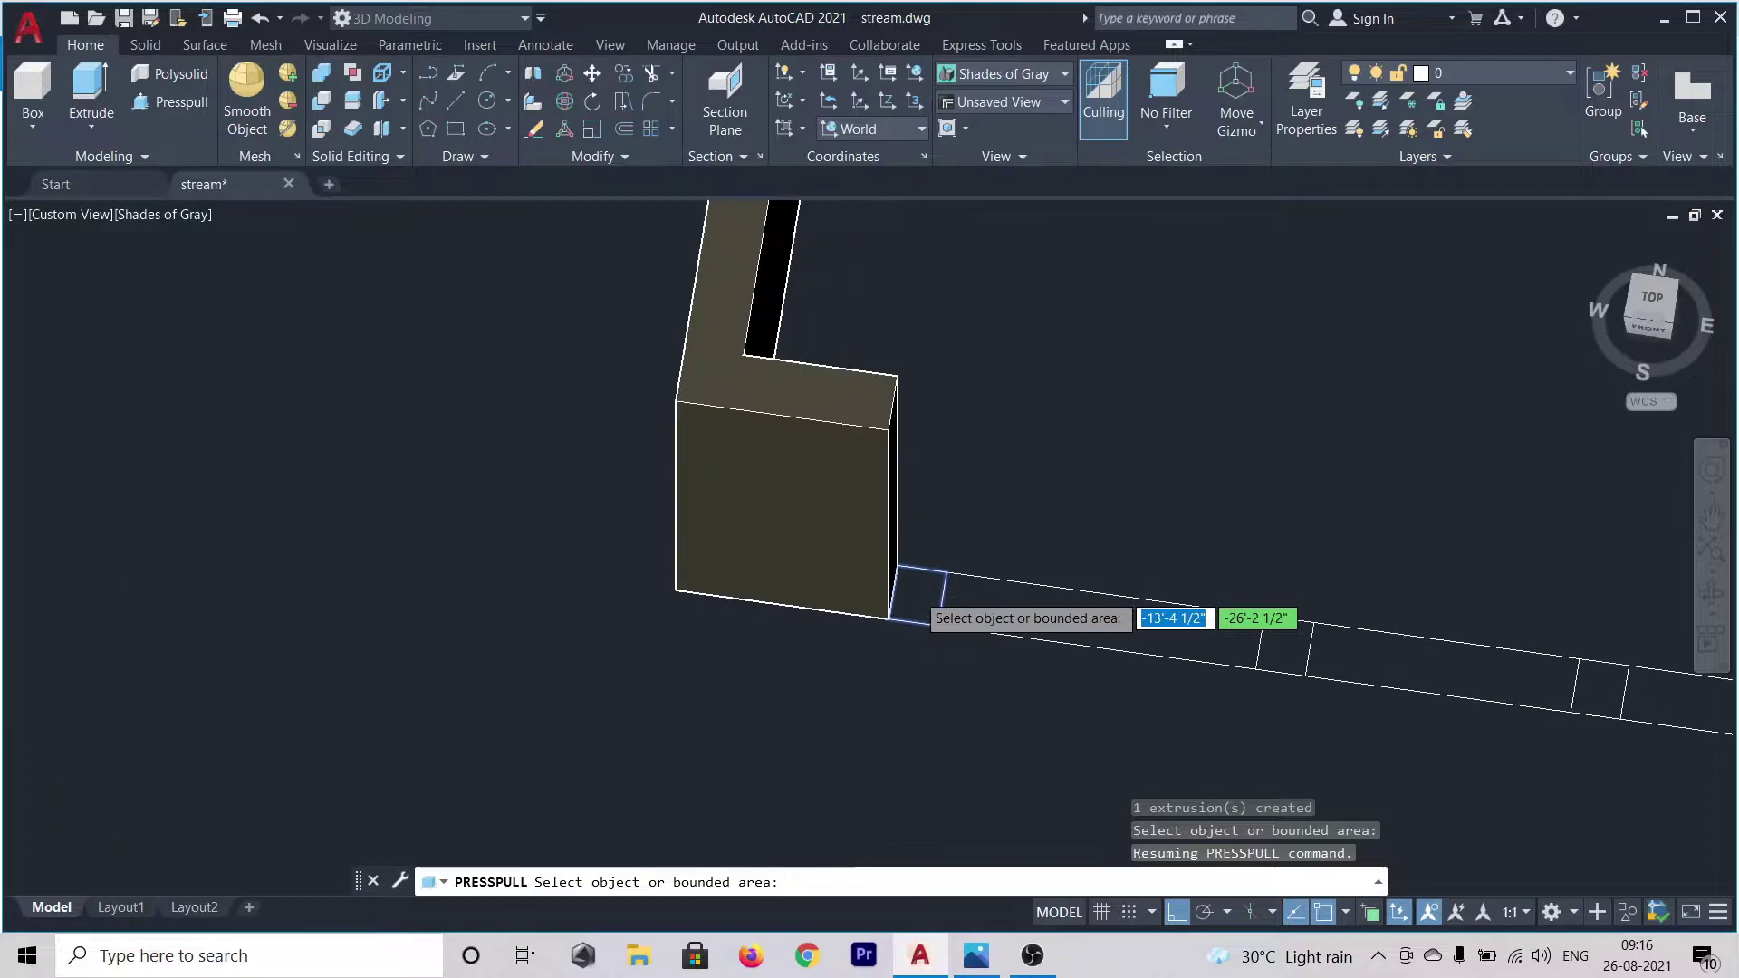
left_click(917, 593)
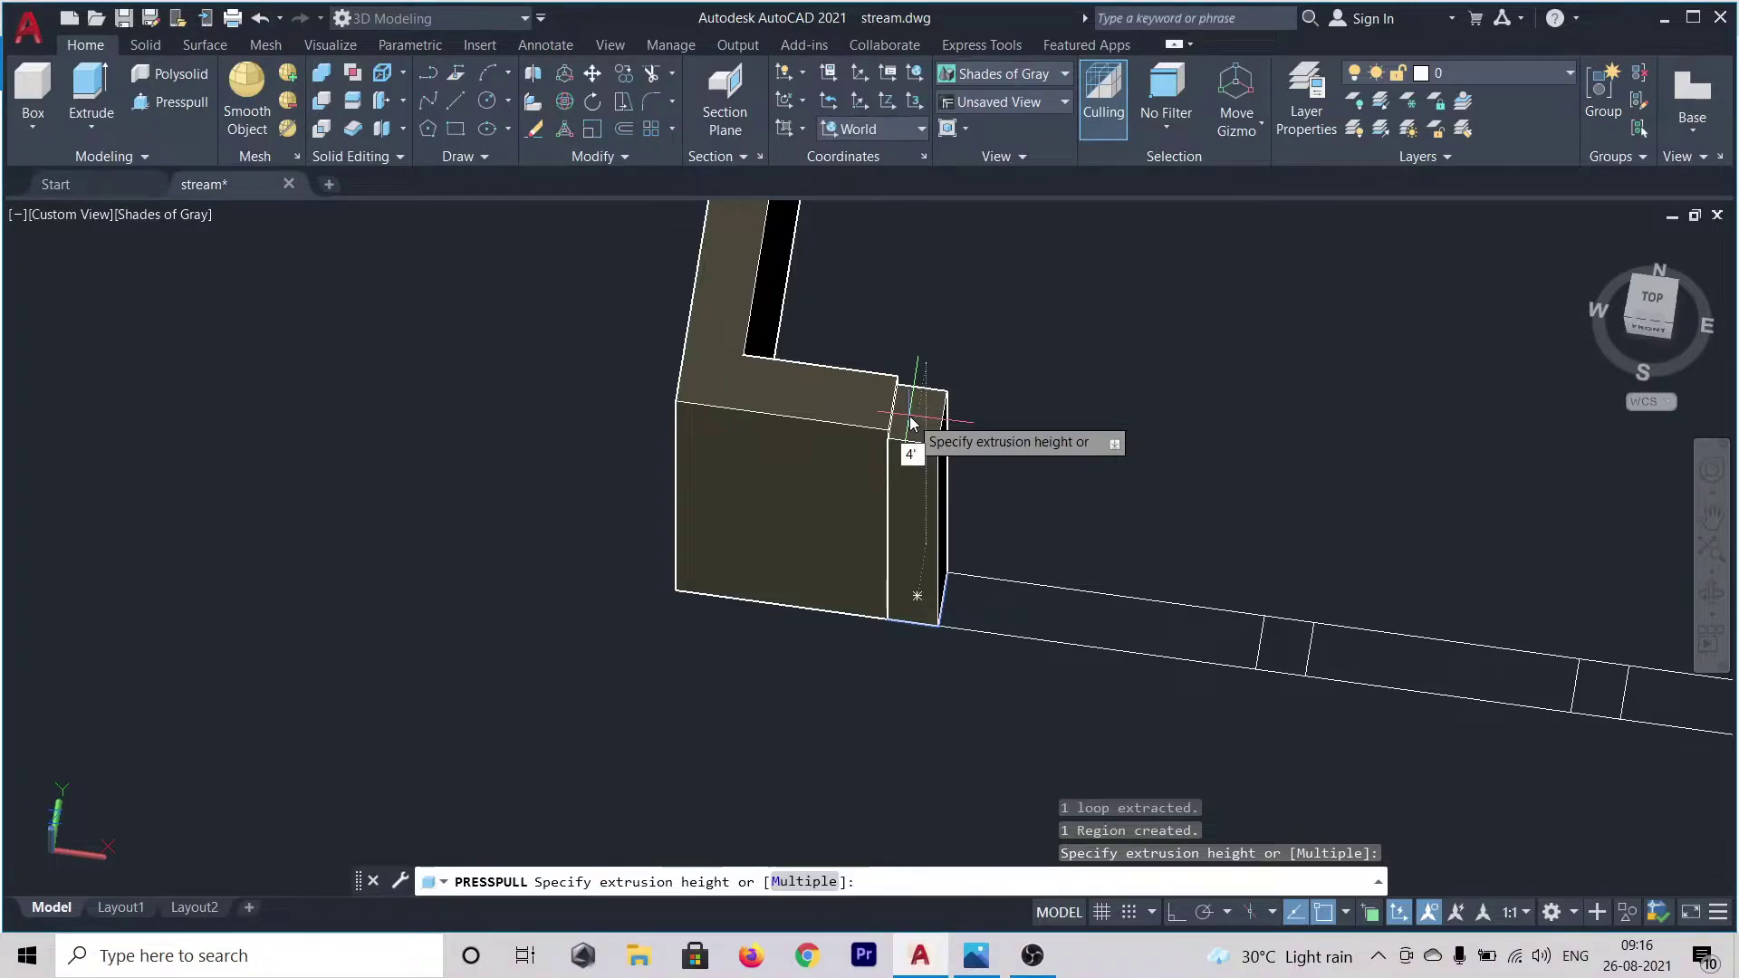
key("Return")
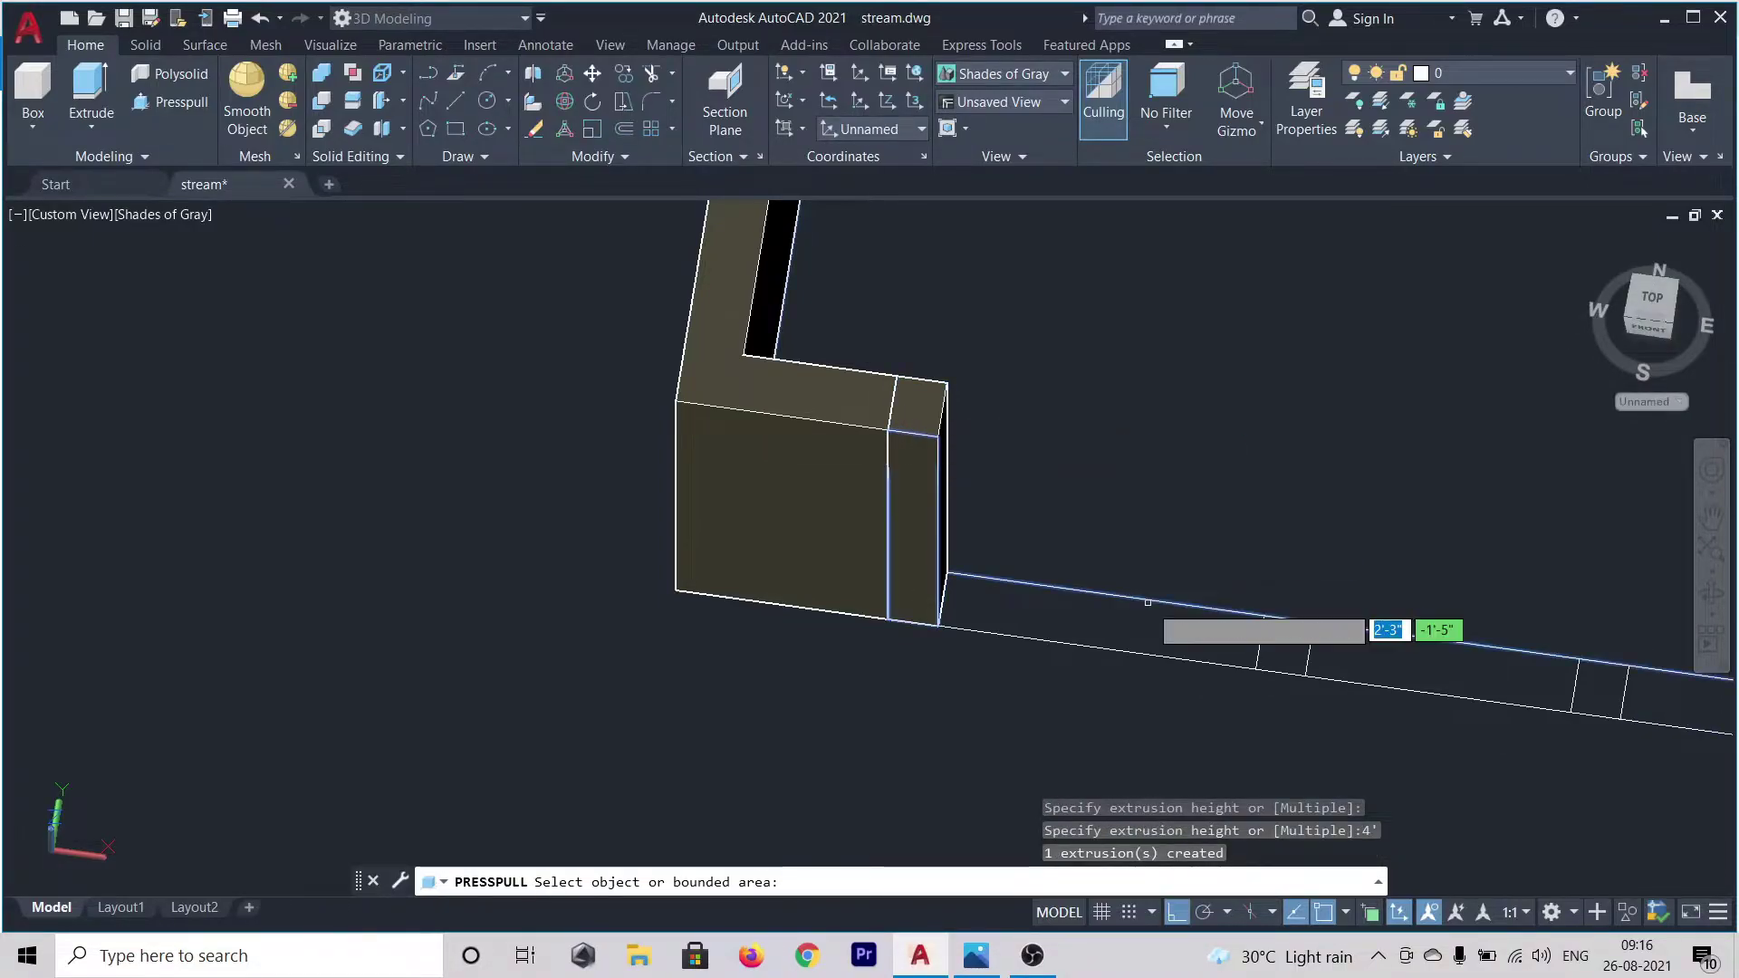
left_click(1132, 627)
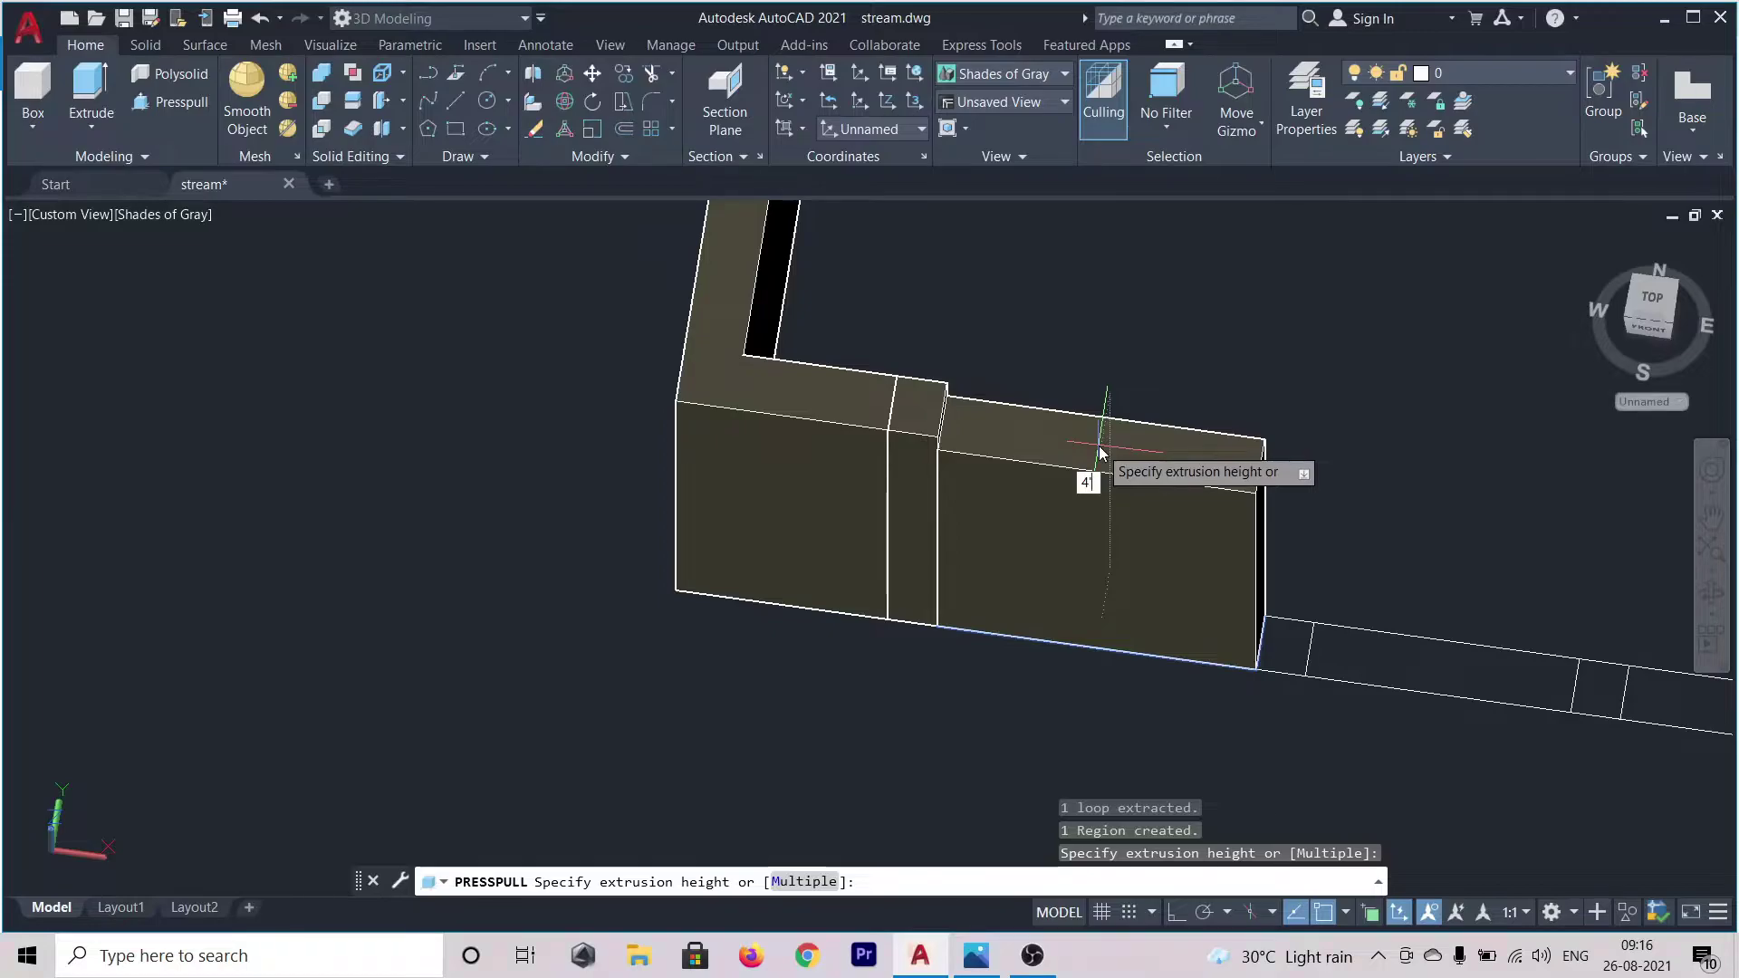
key("Return")
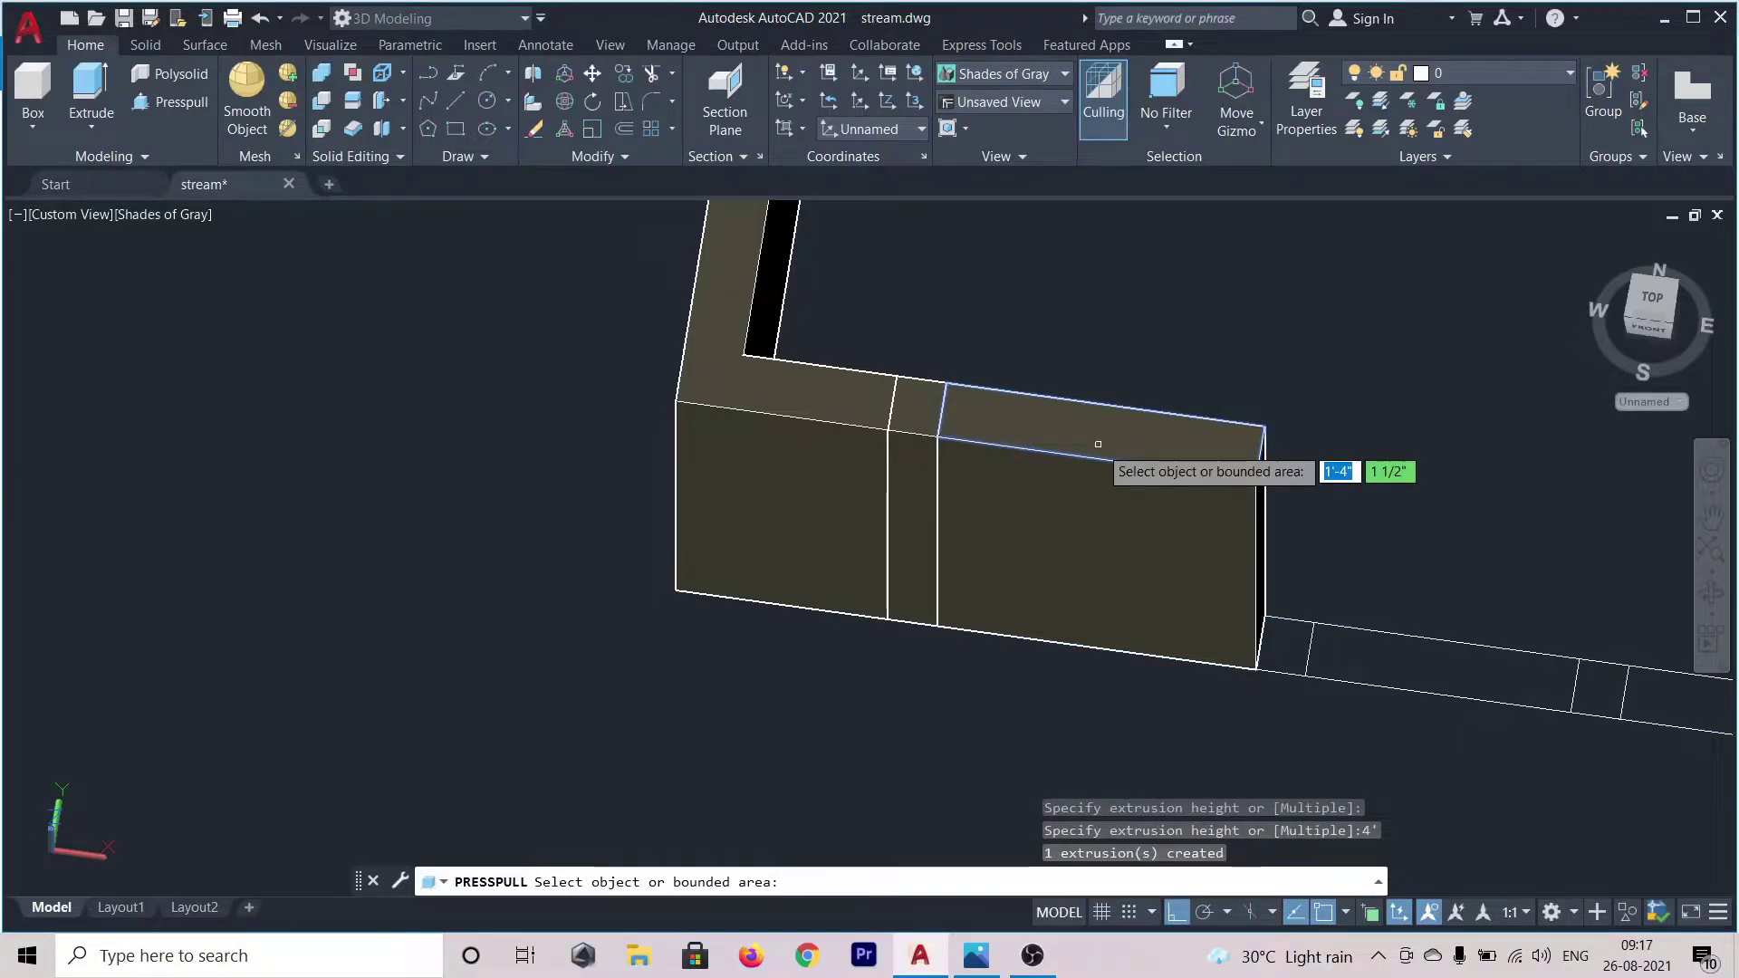
- Presspull the second small front-wall rectangle and the wall segment east of it level with the raised parapet
left_click(1284, 644)
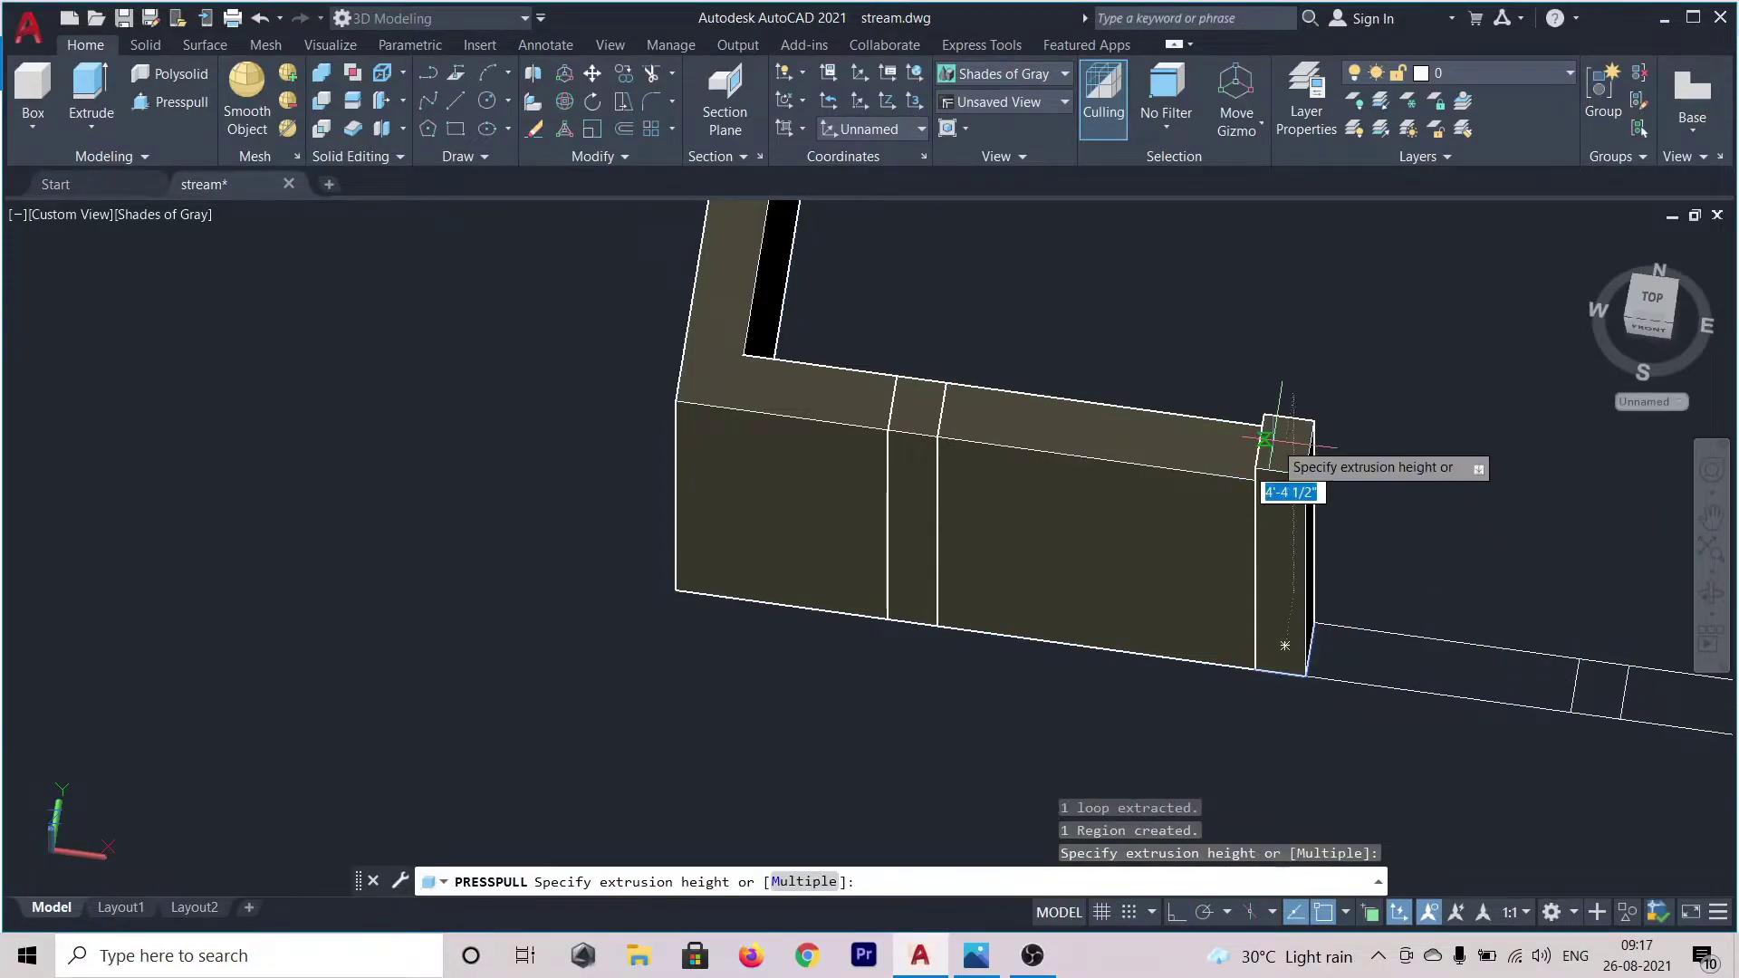
left_click(1295, 475)
left_click(1429, 675)
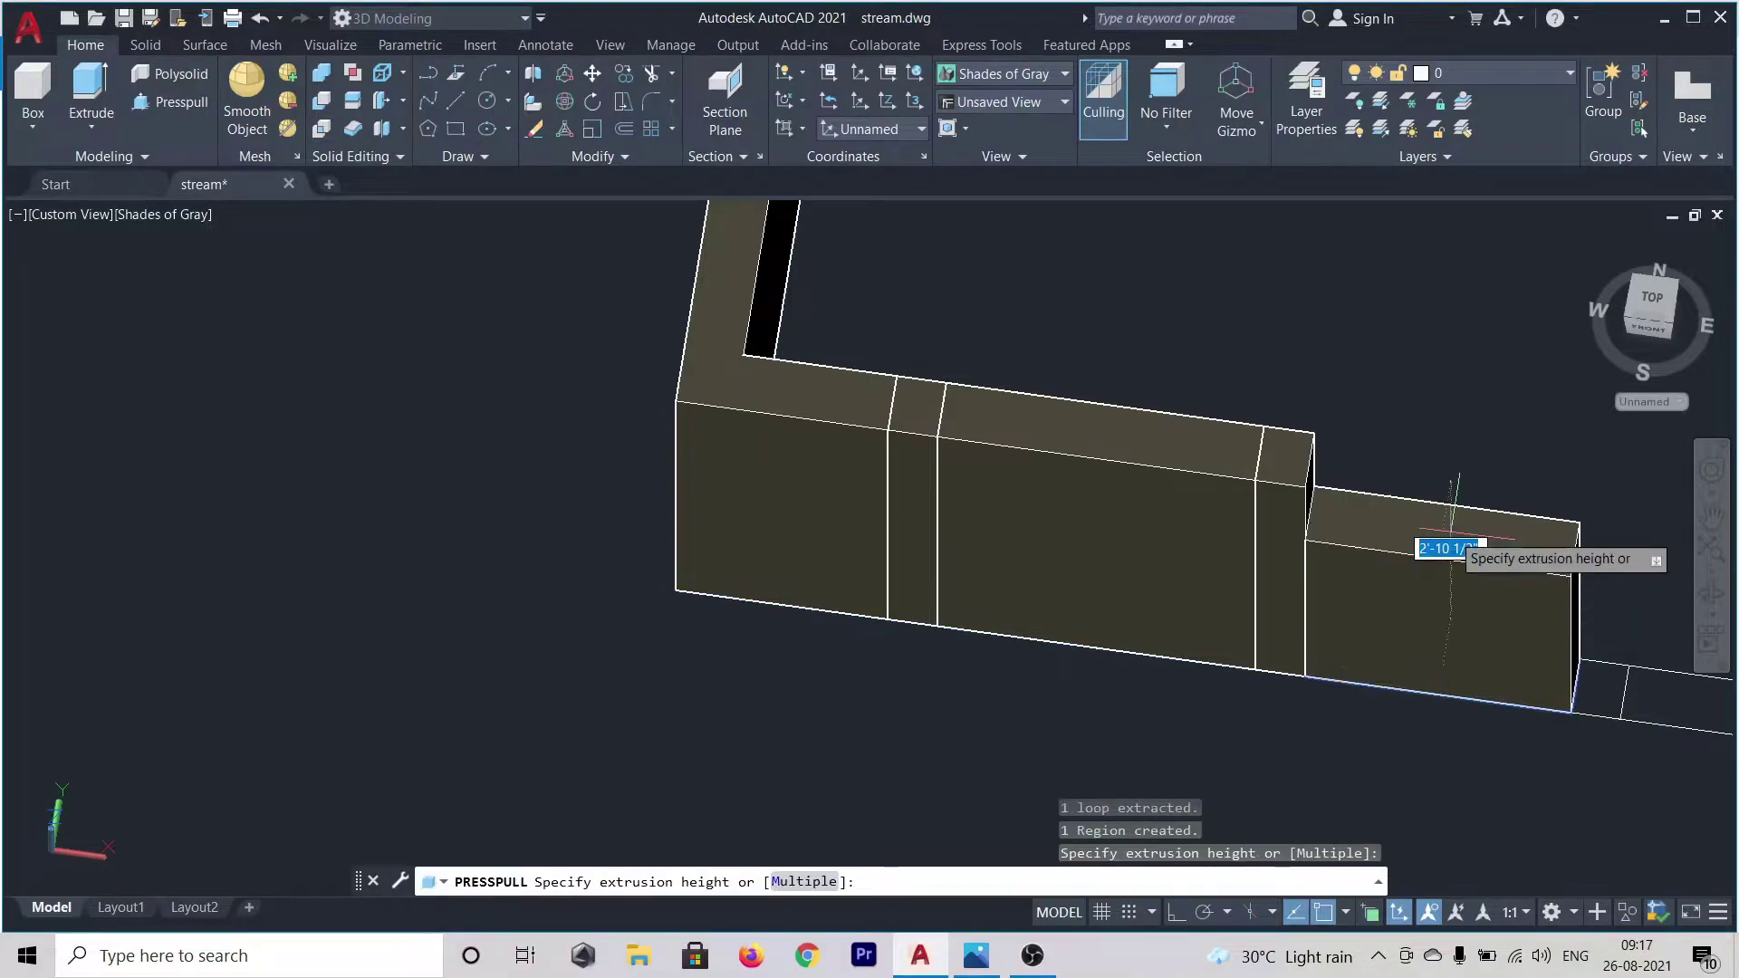
left_click(1452, 532)
- Presspull the third small front-wall rectangle and the adjoining segment to its east up to the parapet's top
scroll(1422, 507, "down", 3)
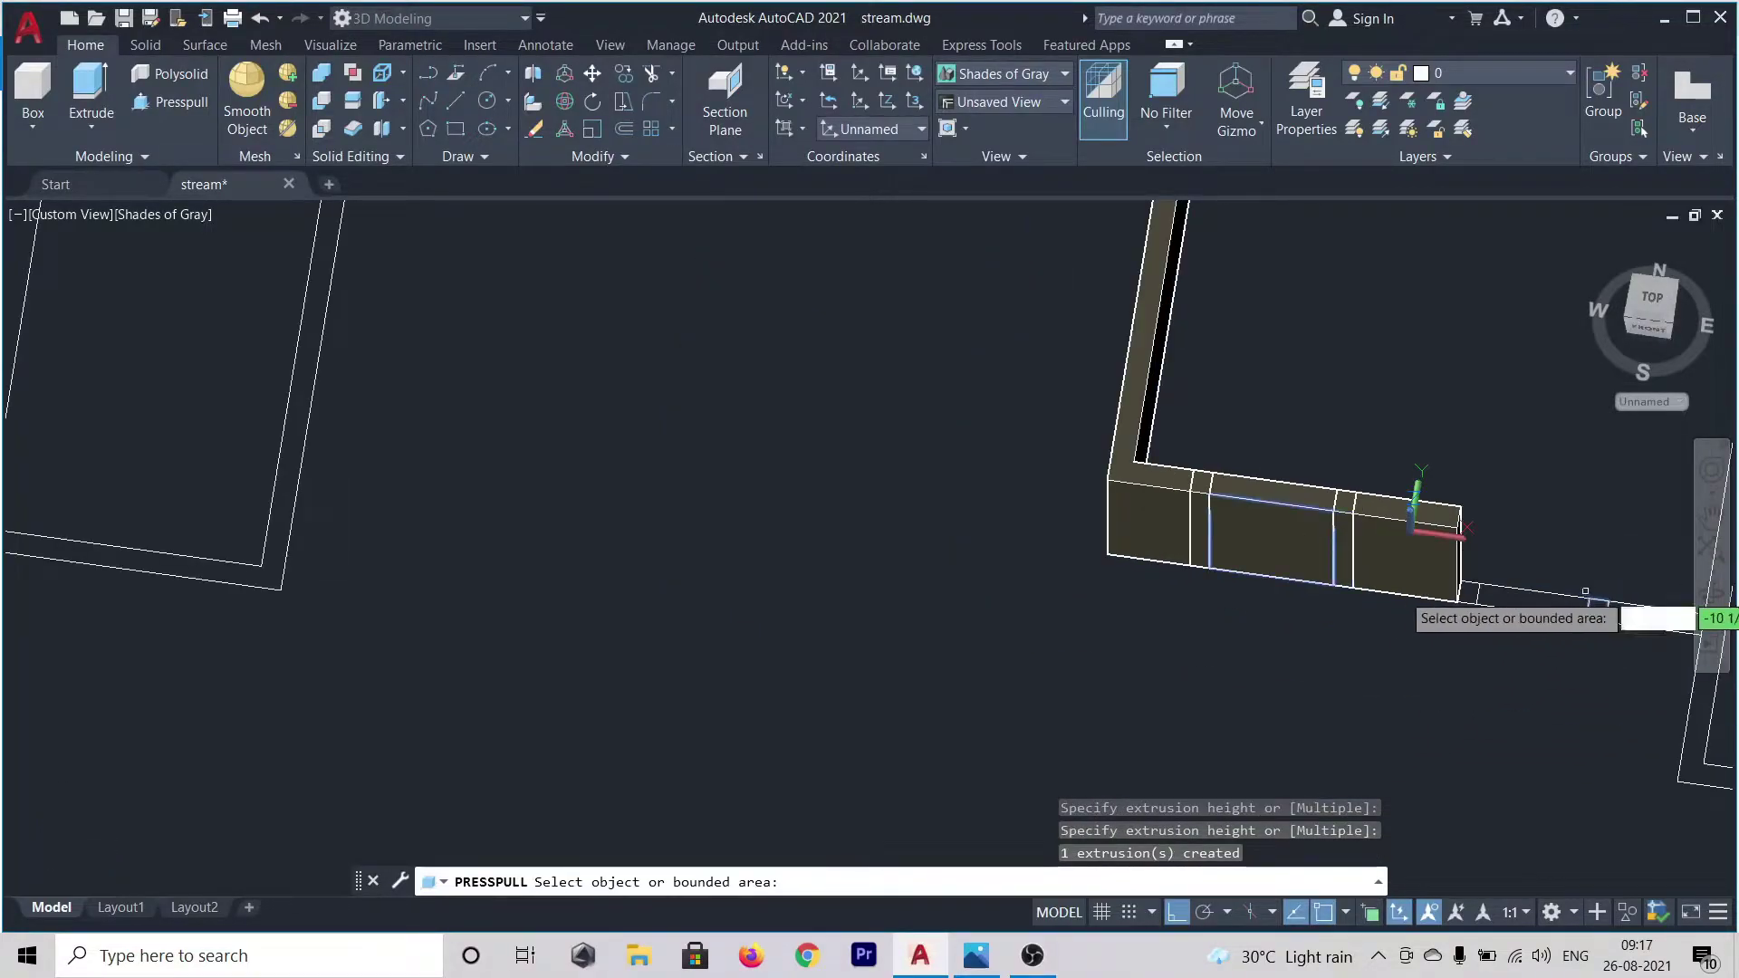
scroll(1449, 634, "up", 3)
left_click(1348, 594)
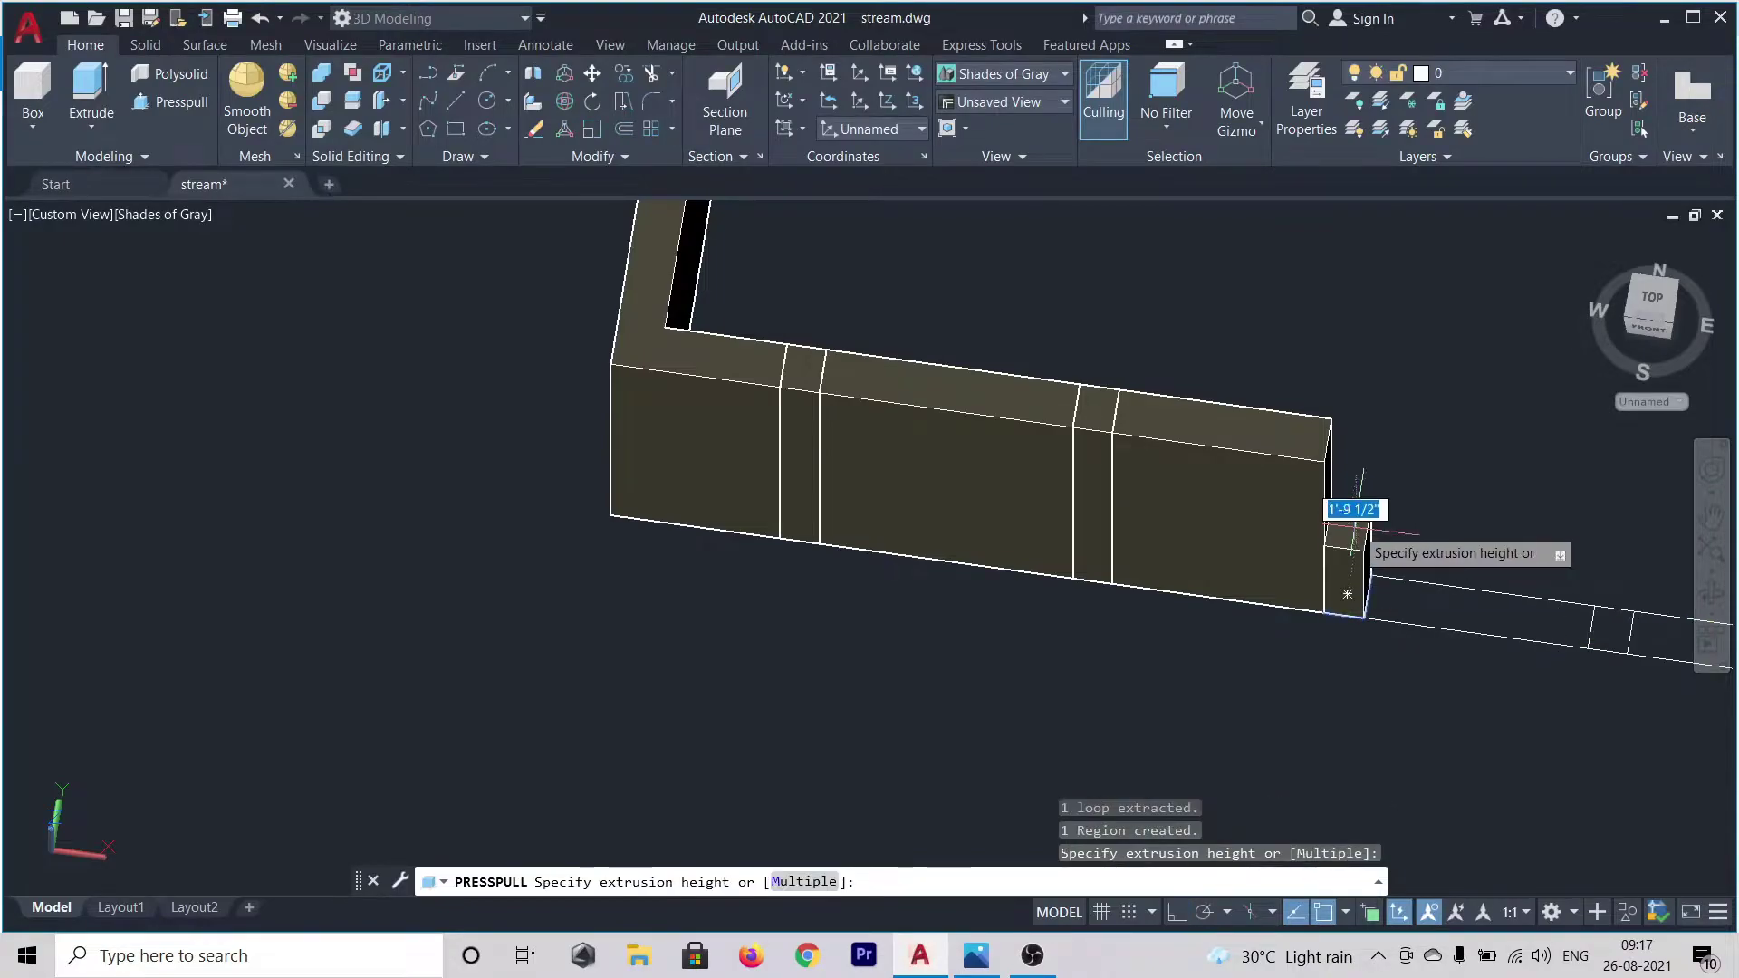
left_click(1359, 480)
scroll(1363, 485, "down", 2)
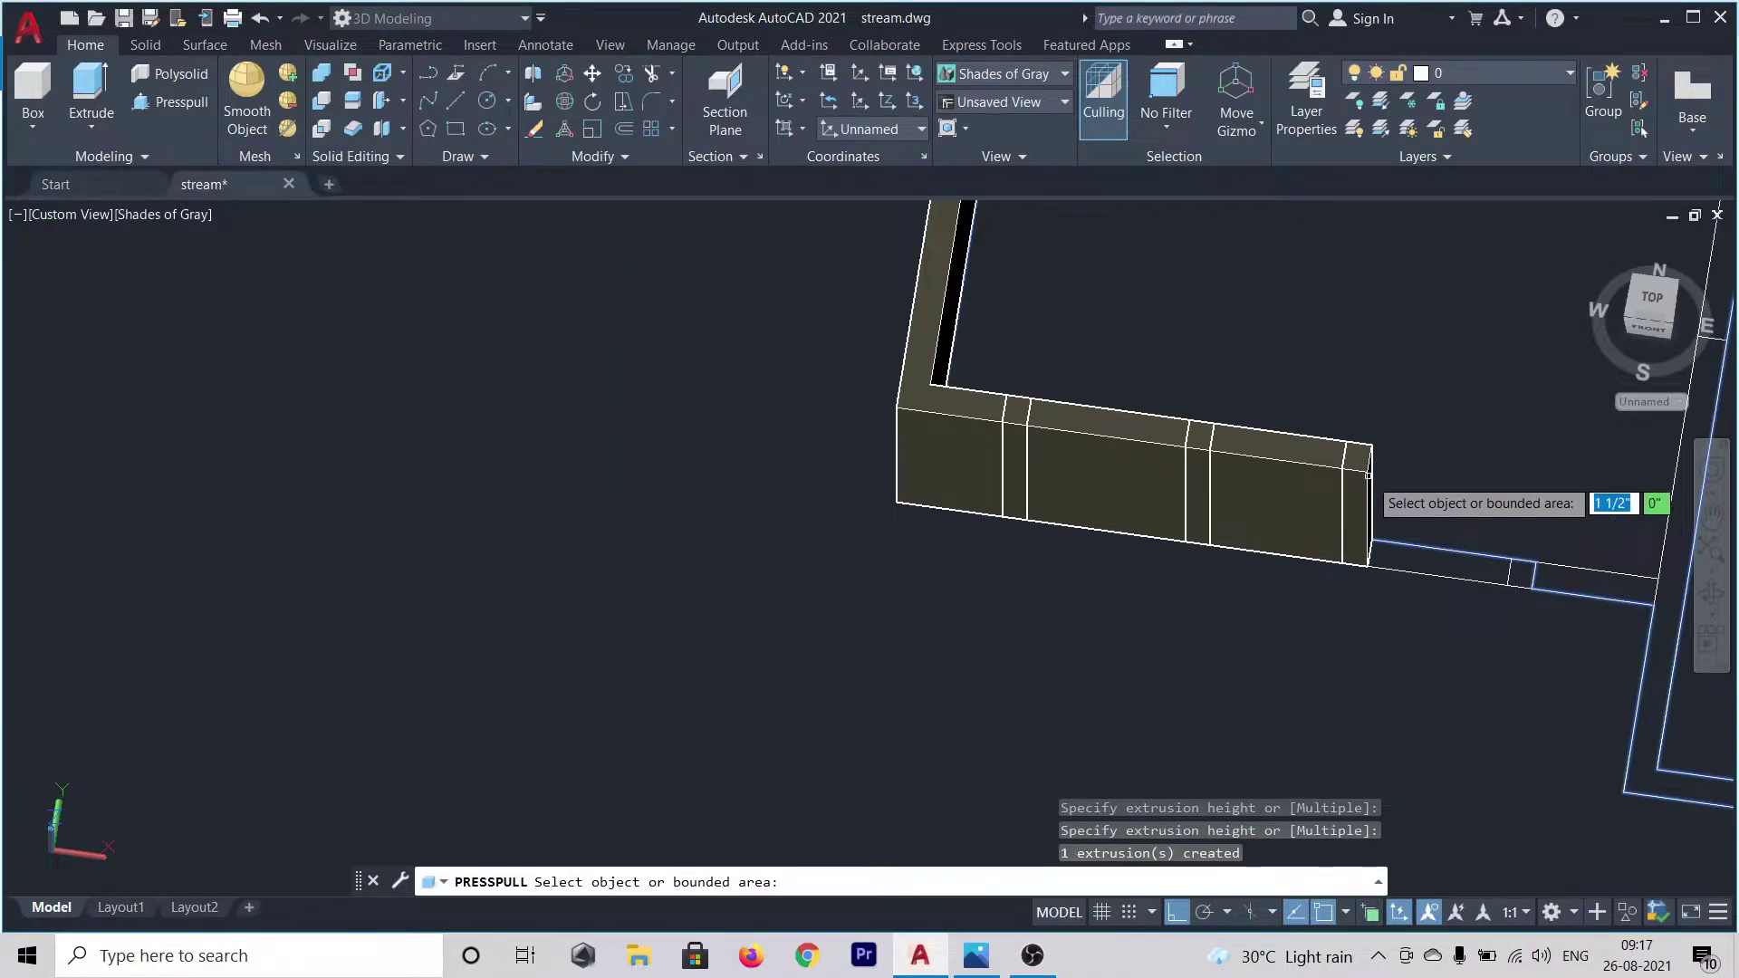
left_click(1425, 562)
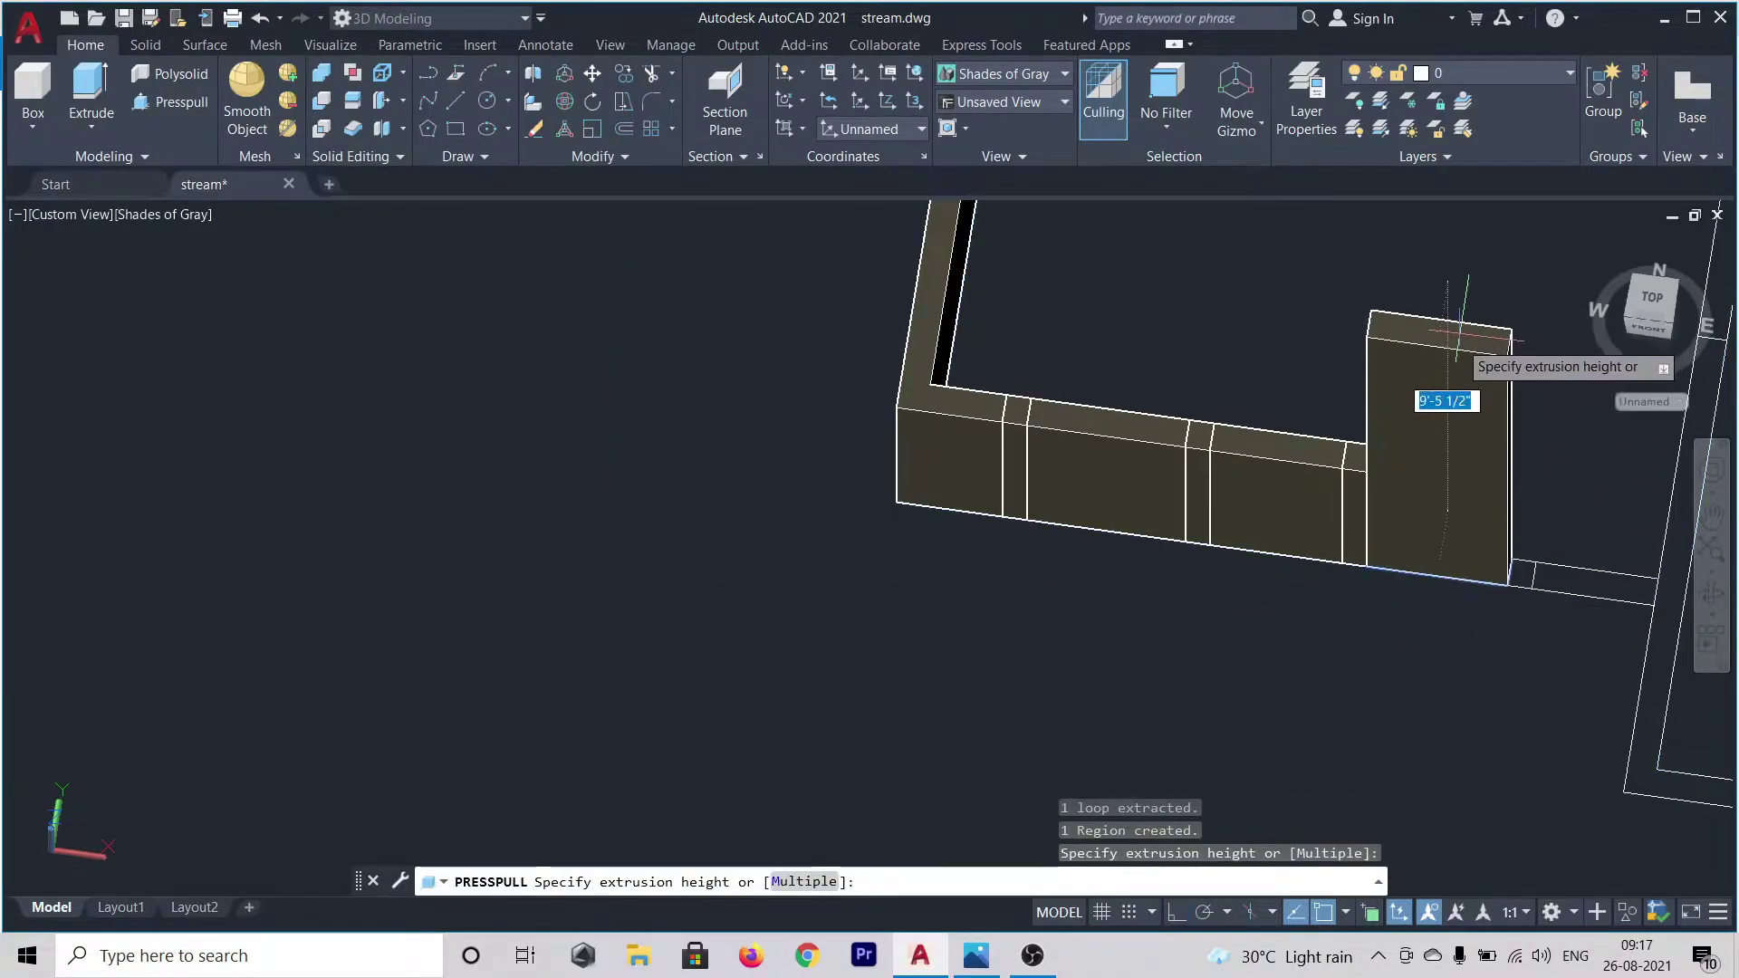
left_click(1455, 341)
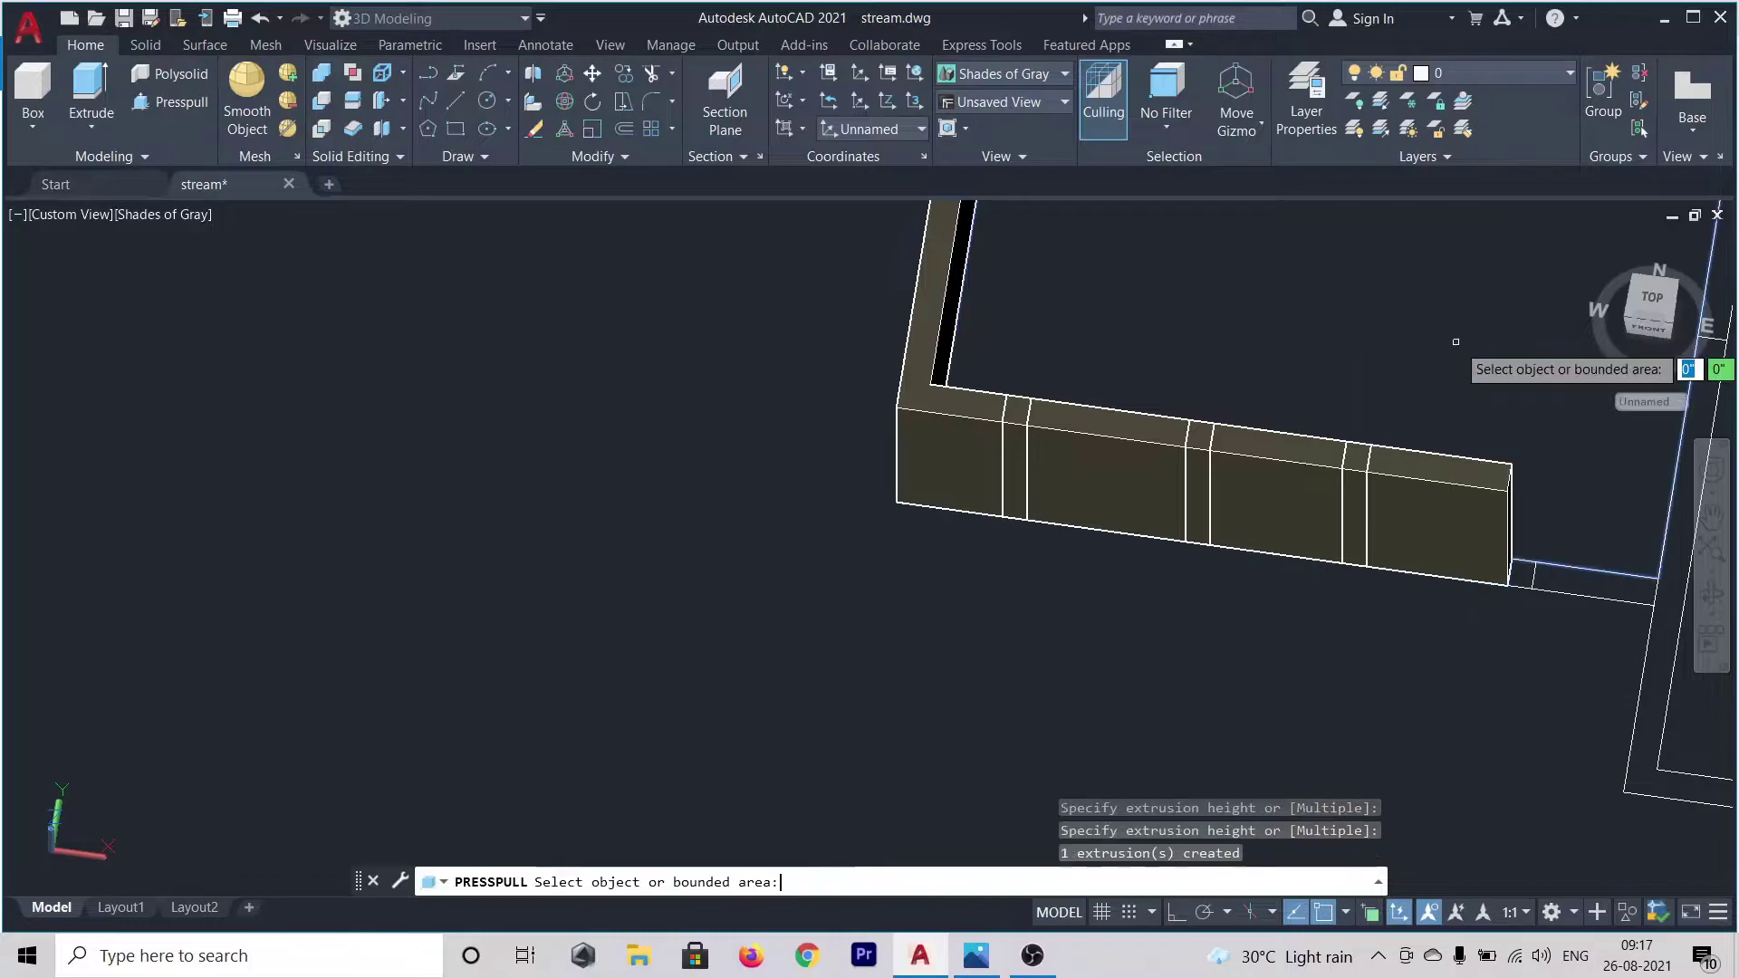
- Presspull the fourth, easternmost small front-wall rectangle to match the height of the neighbouring parapet segment
scroll(1523, 569, "up", 2)
scroll(1522, 569, "up", 2)
left_click(1519, 574)
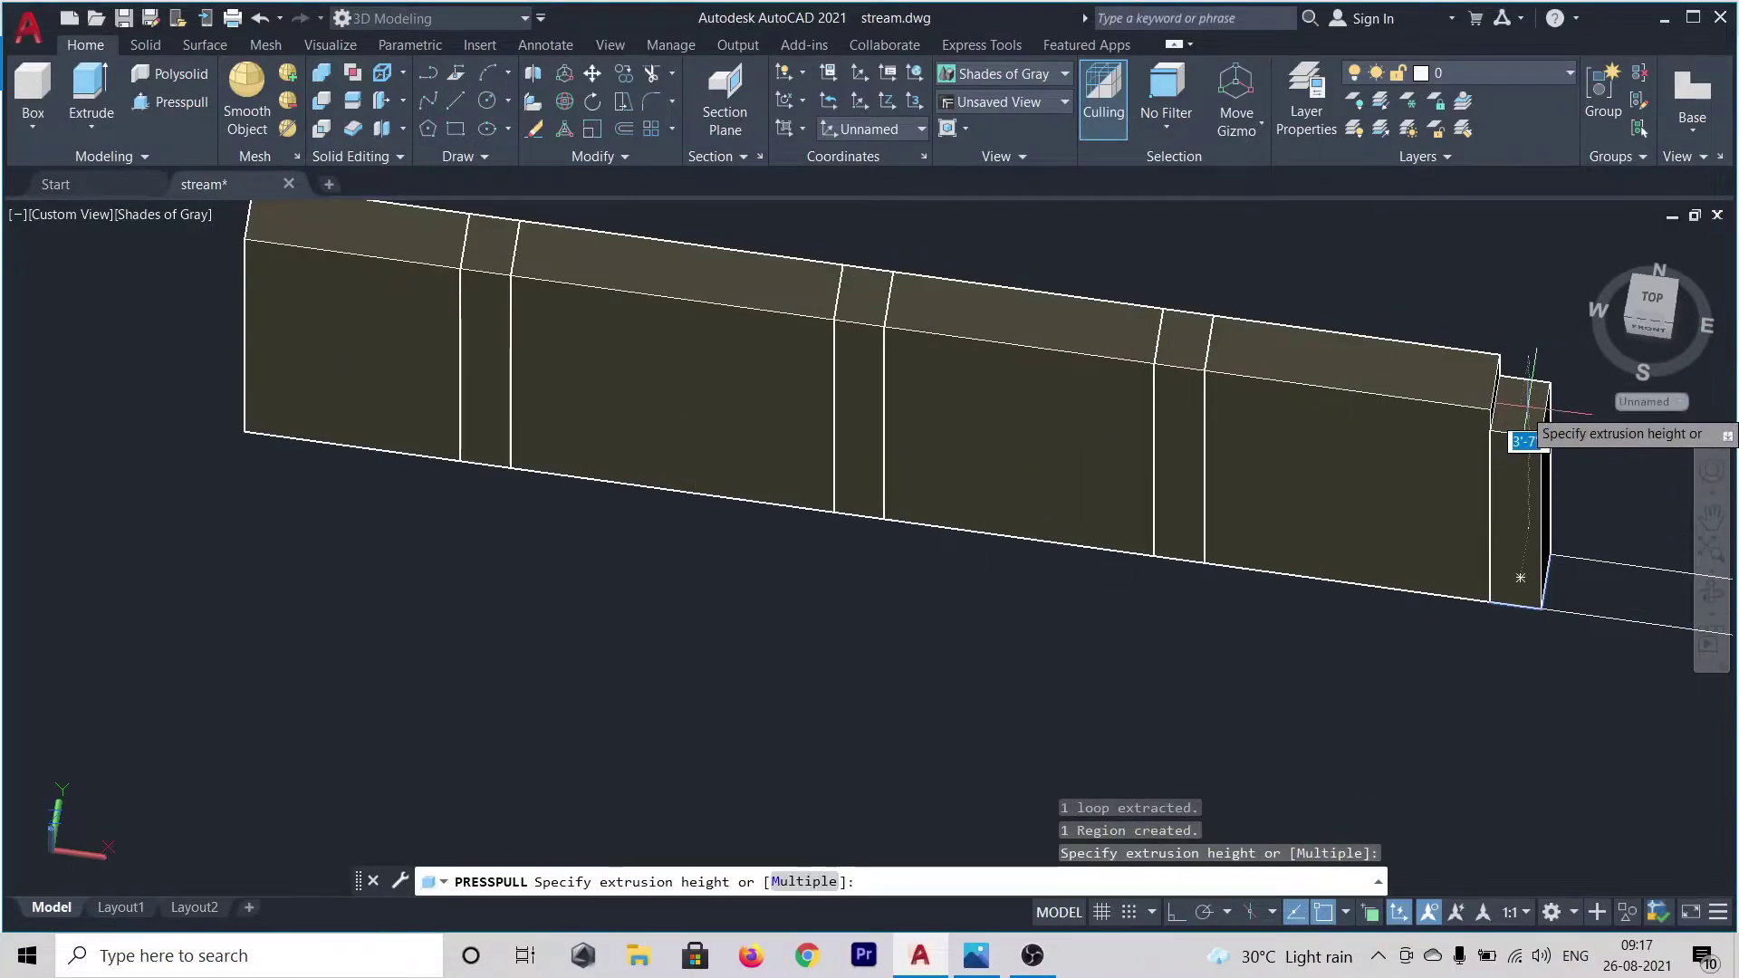
left_click(1500, 357)
scroll(1123, 612, "down", 2)
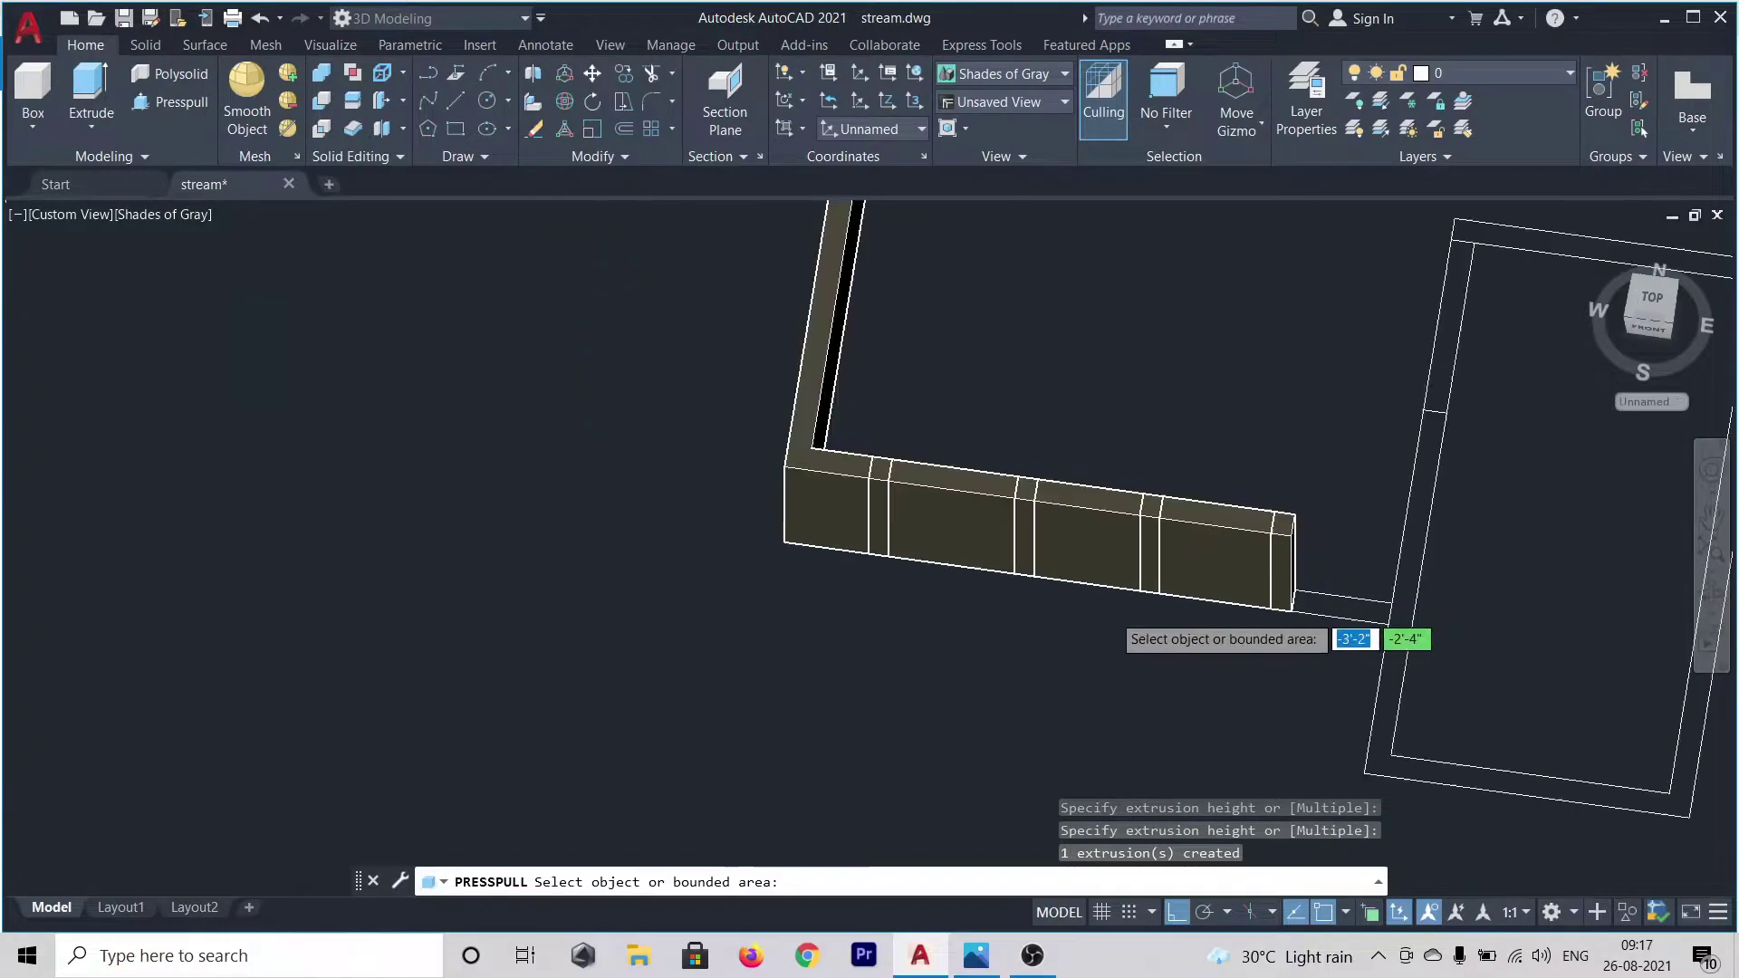
scroll(1331, 605, "up", 3)
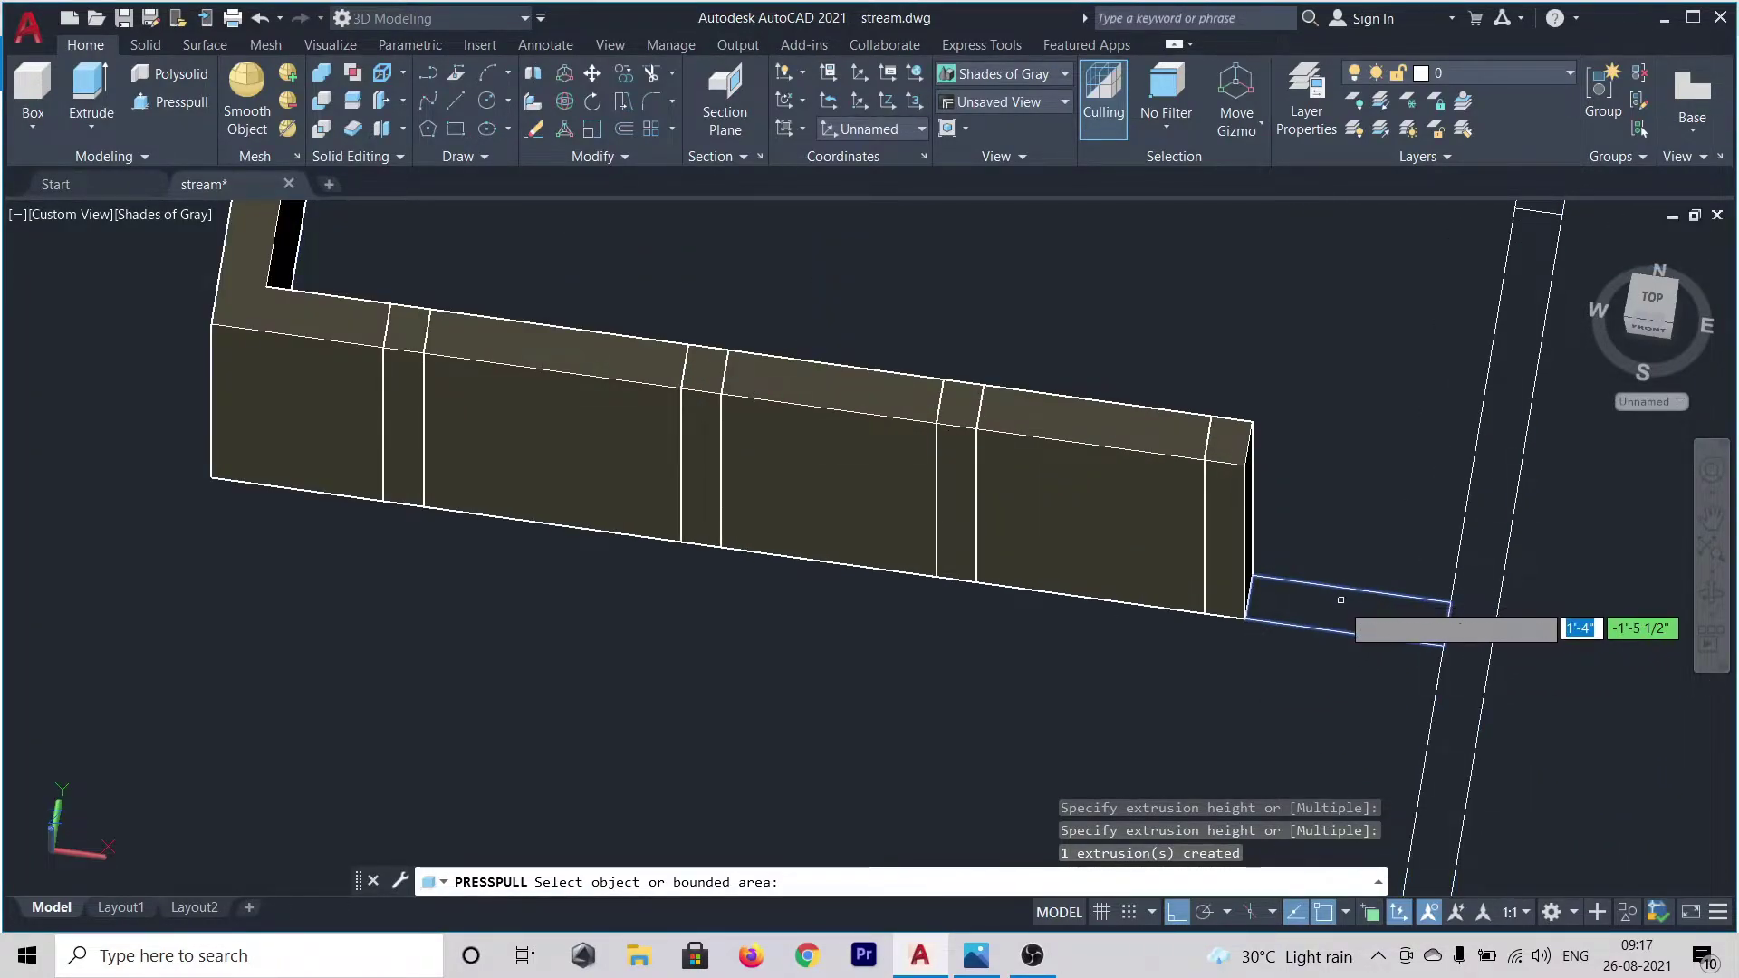
- Presspull the easternmost front-wall segment level with the parapet and the narrow strip on the small south-east room's west wall to 3'
left_click(1340, 602)
left_click(1342, 470)
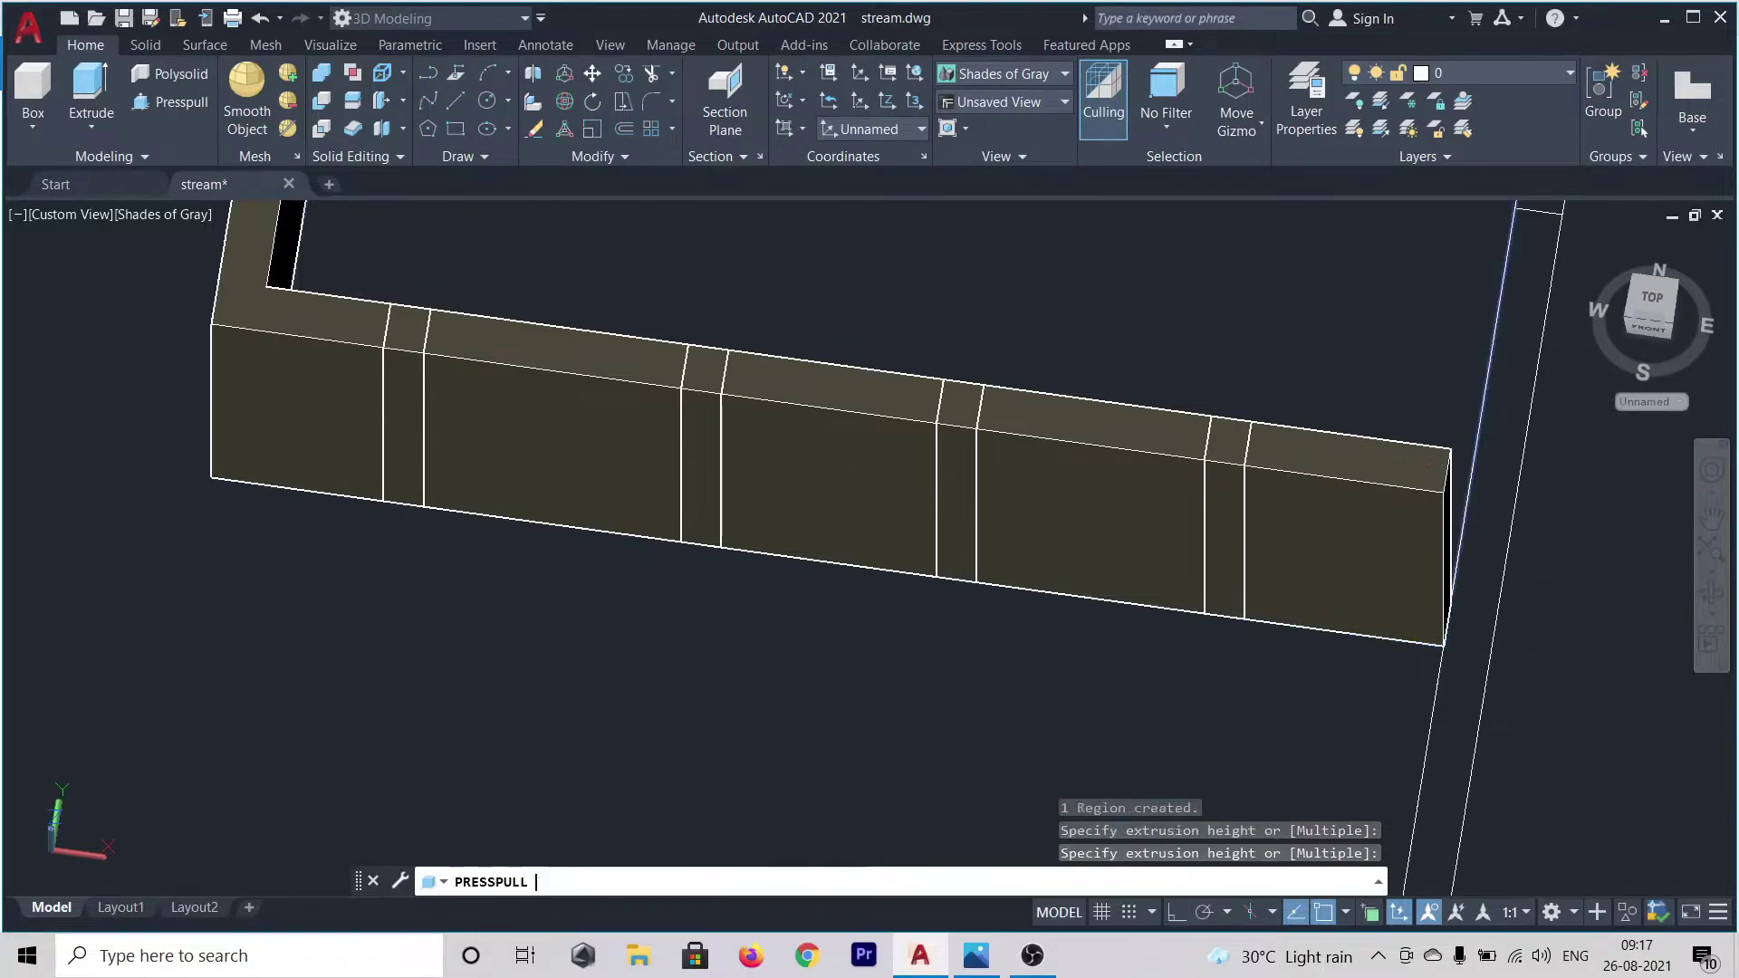
scroll(1302, 449, "down", 8)
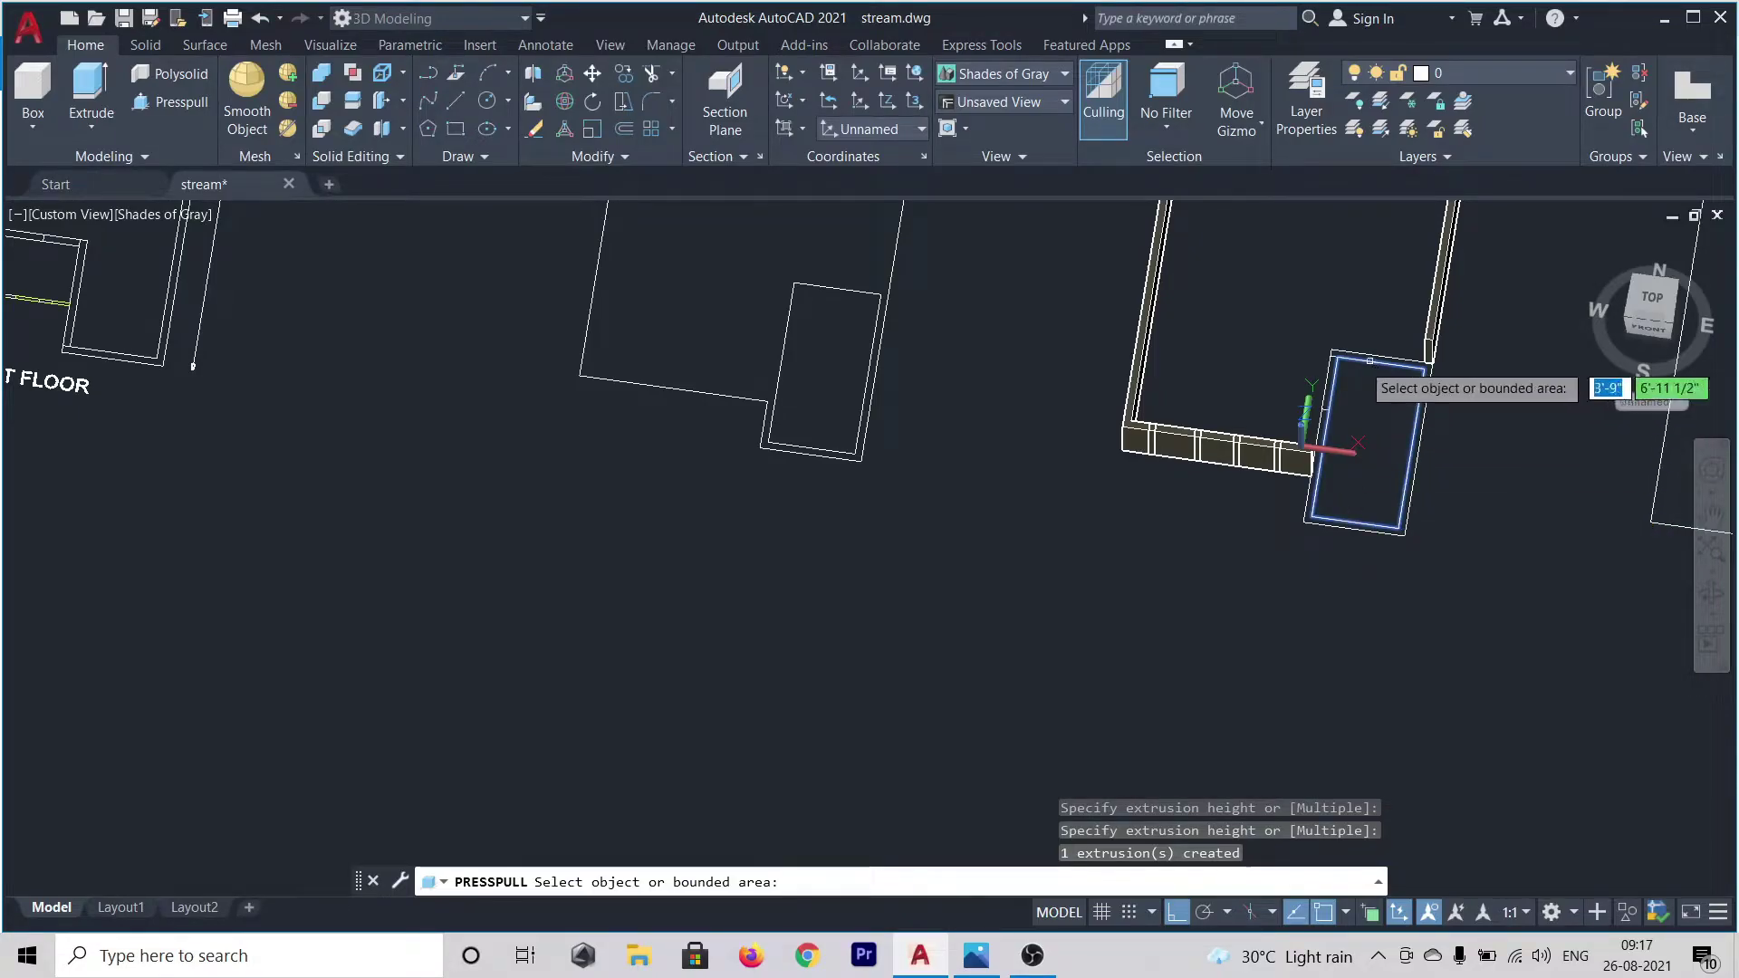
scroll(1338, 366, "up", 3)
scroll(1338, 366, "up", 2)
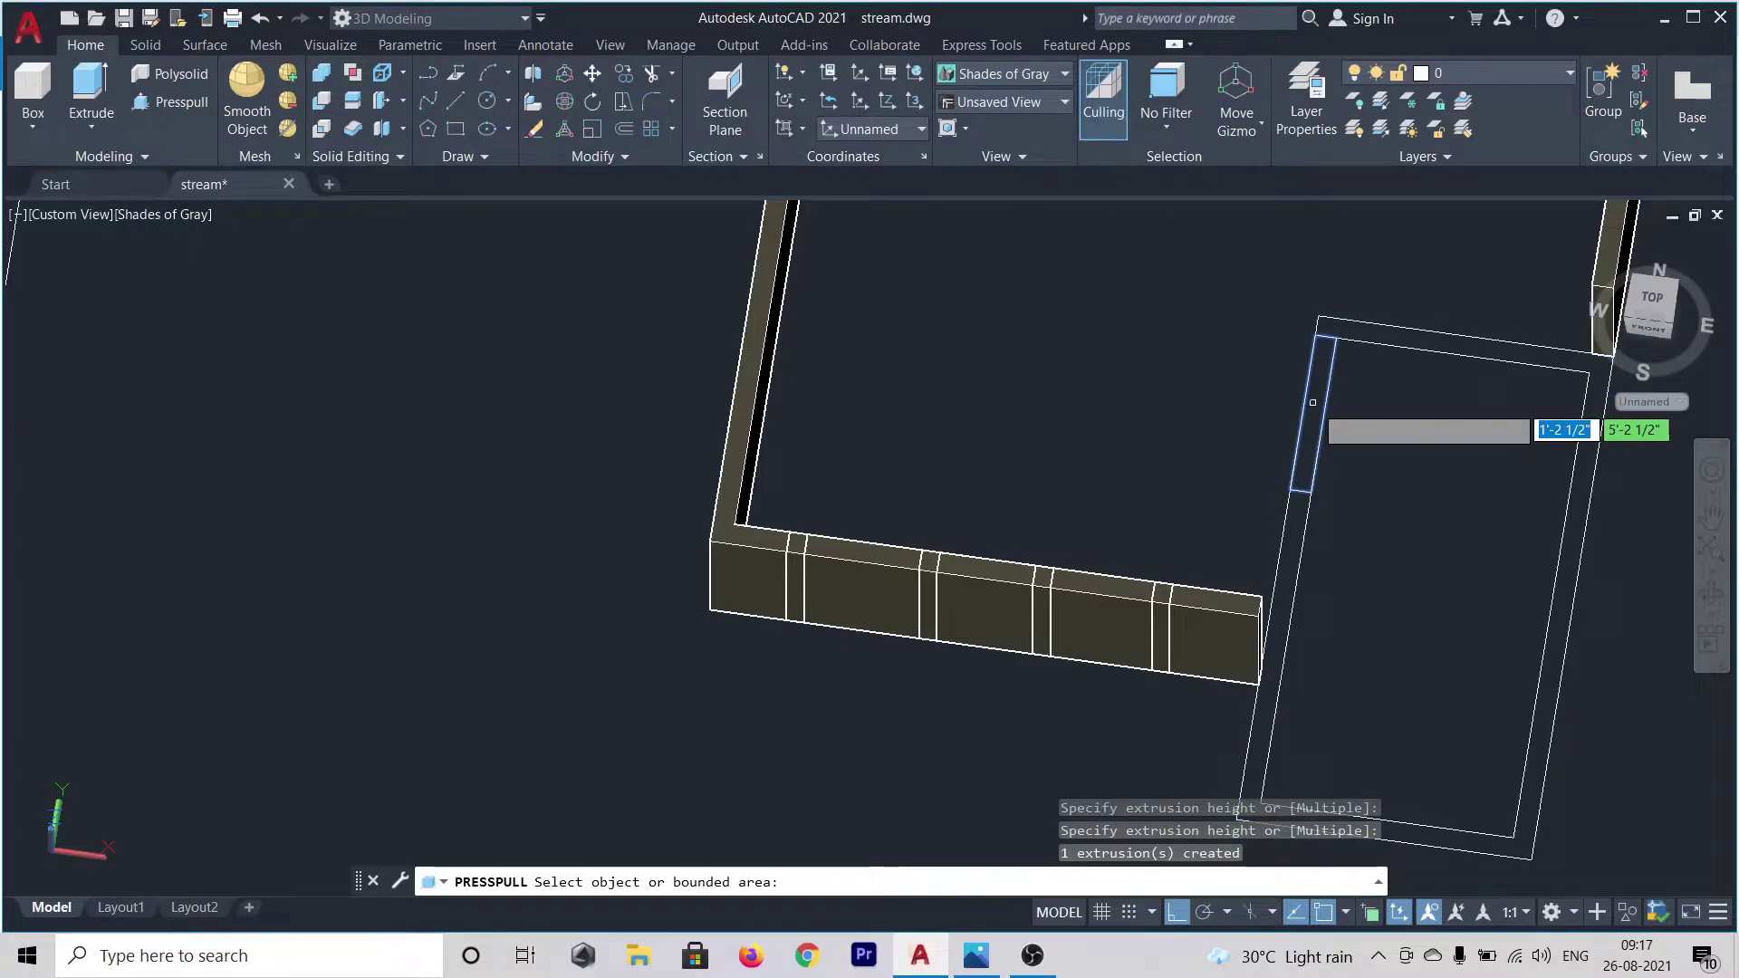
left_click(1312, 402)
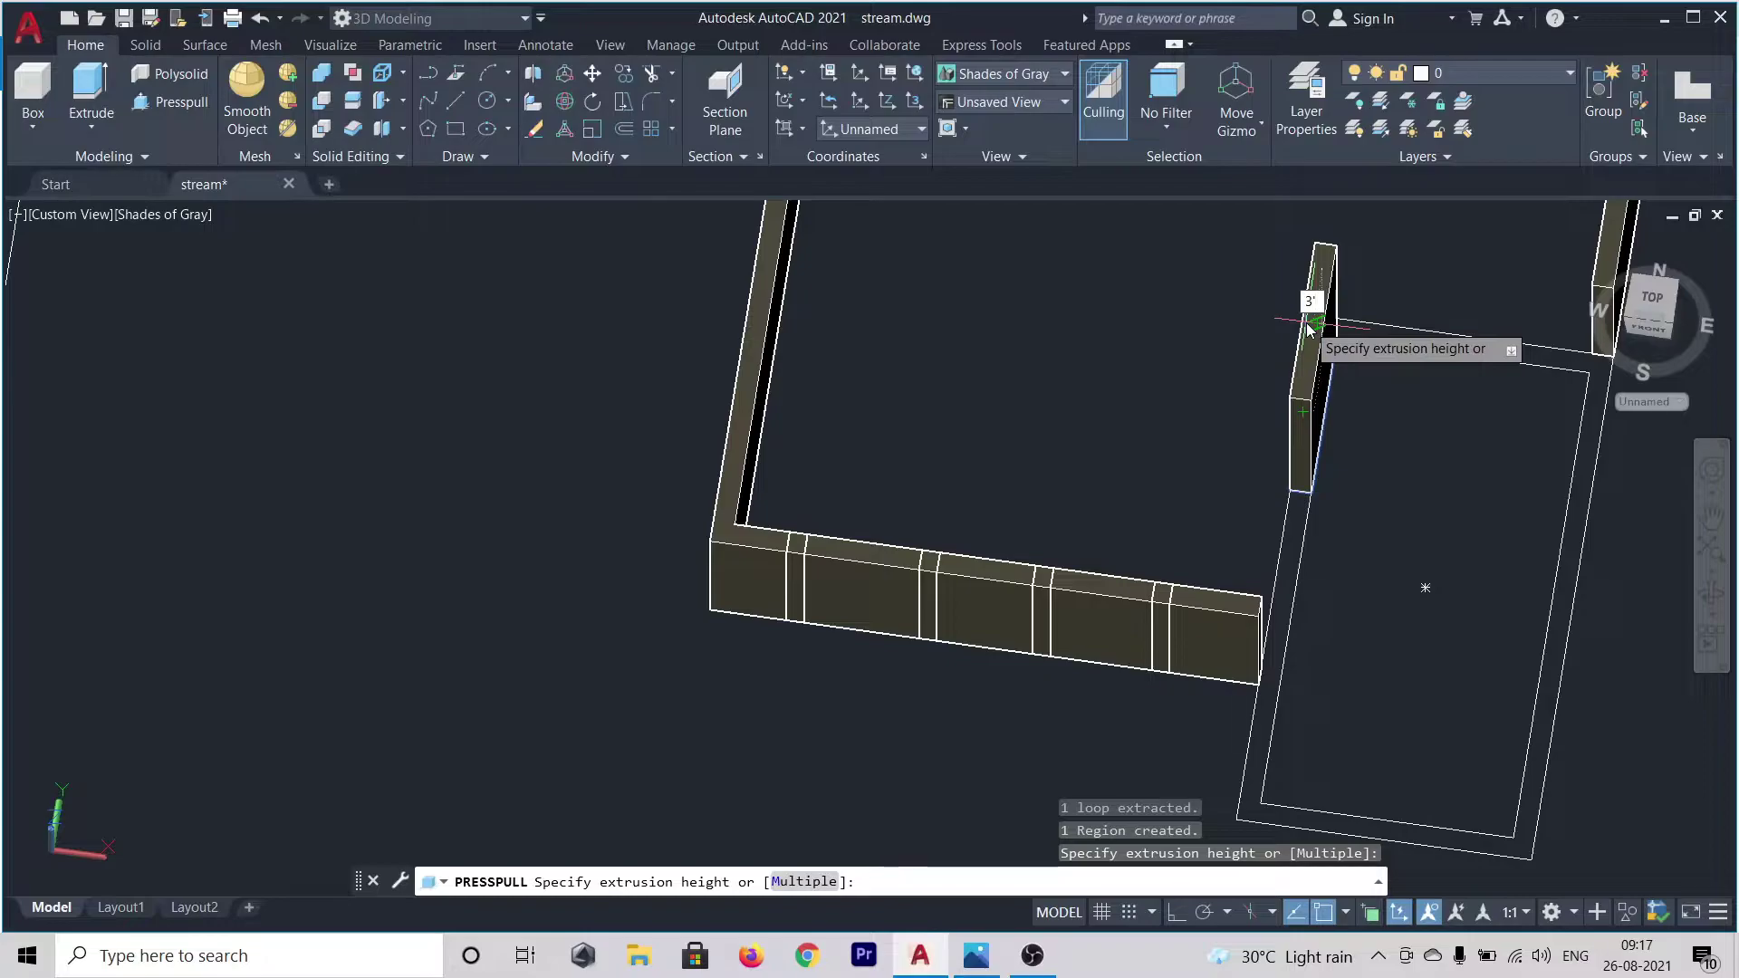
key("Return")
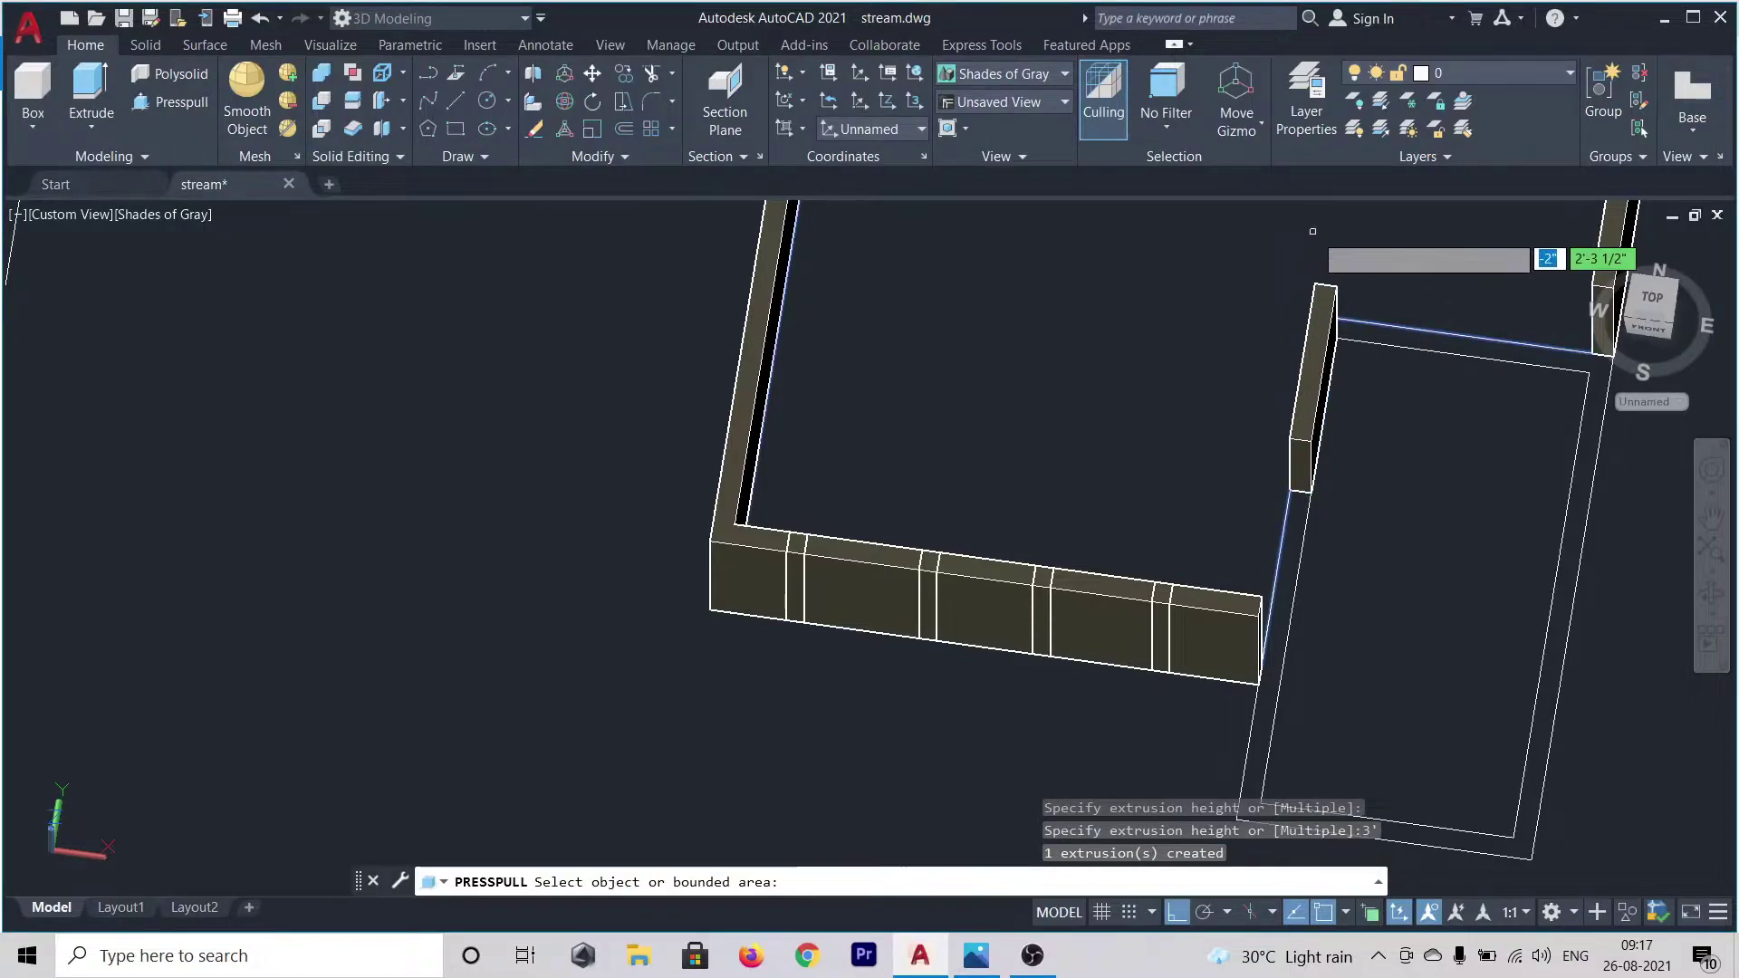
- Presspull the wall outline around the small south-east room to a height of 10' and finish the command
scroll(1313, 231, "down", 2)
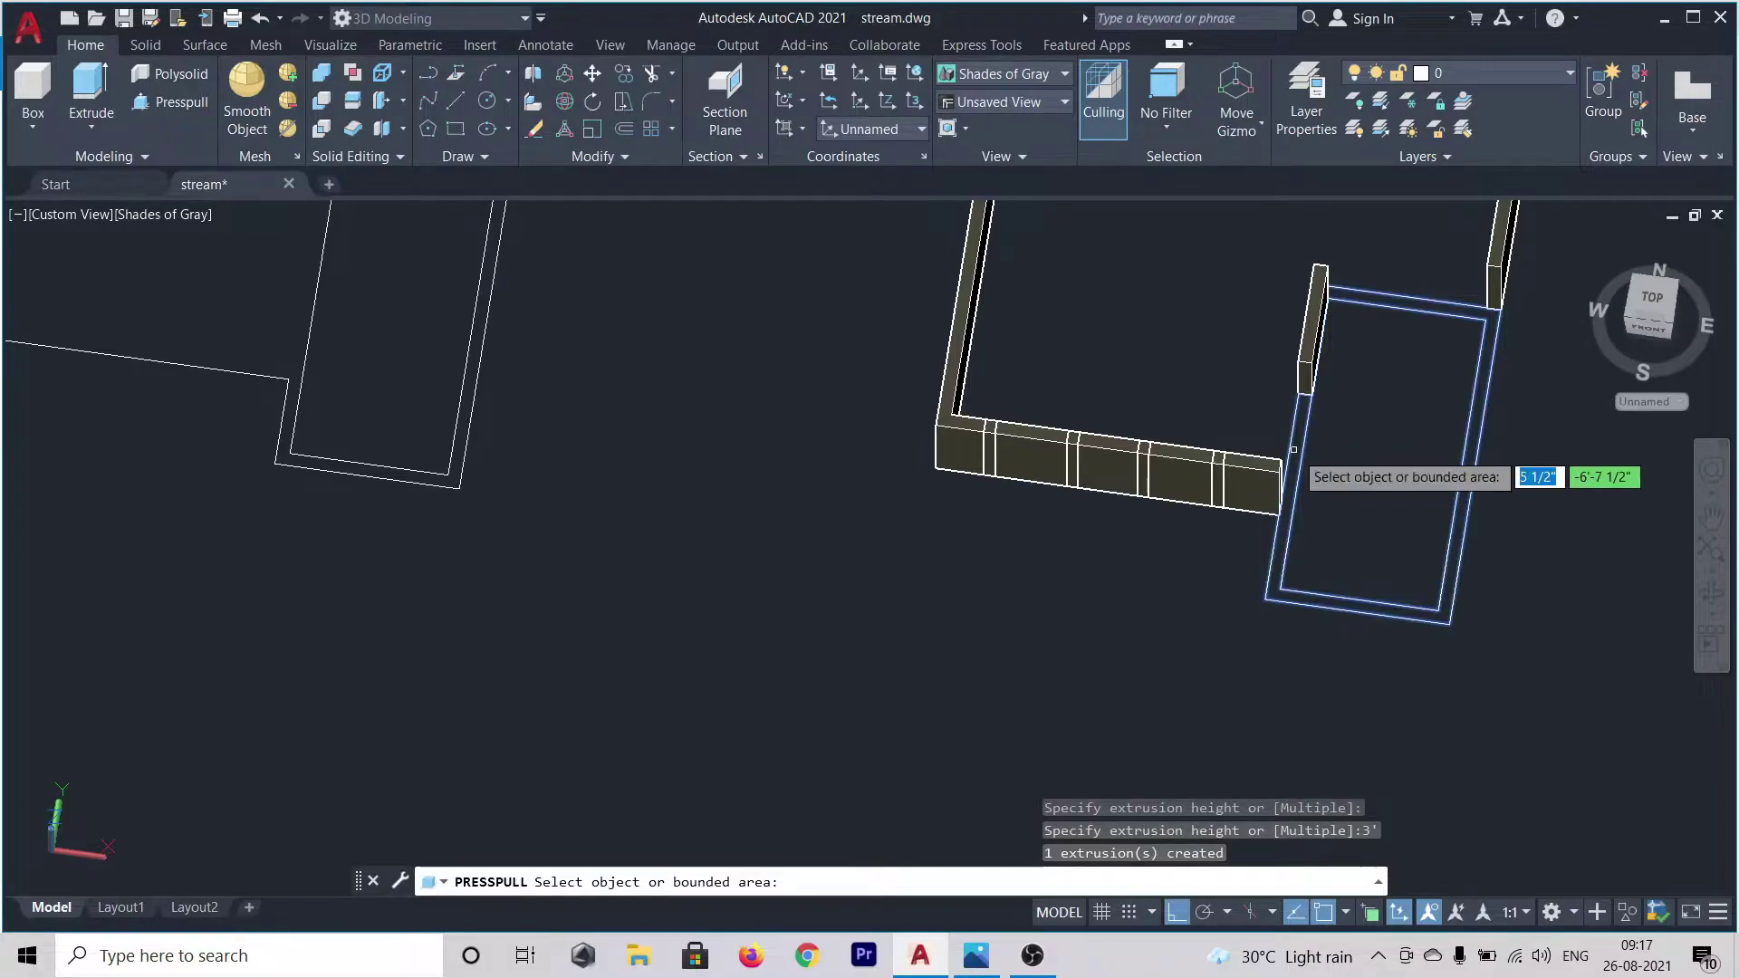
scroll(1294, 449, "up", 2)
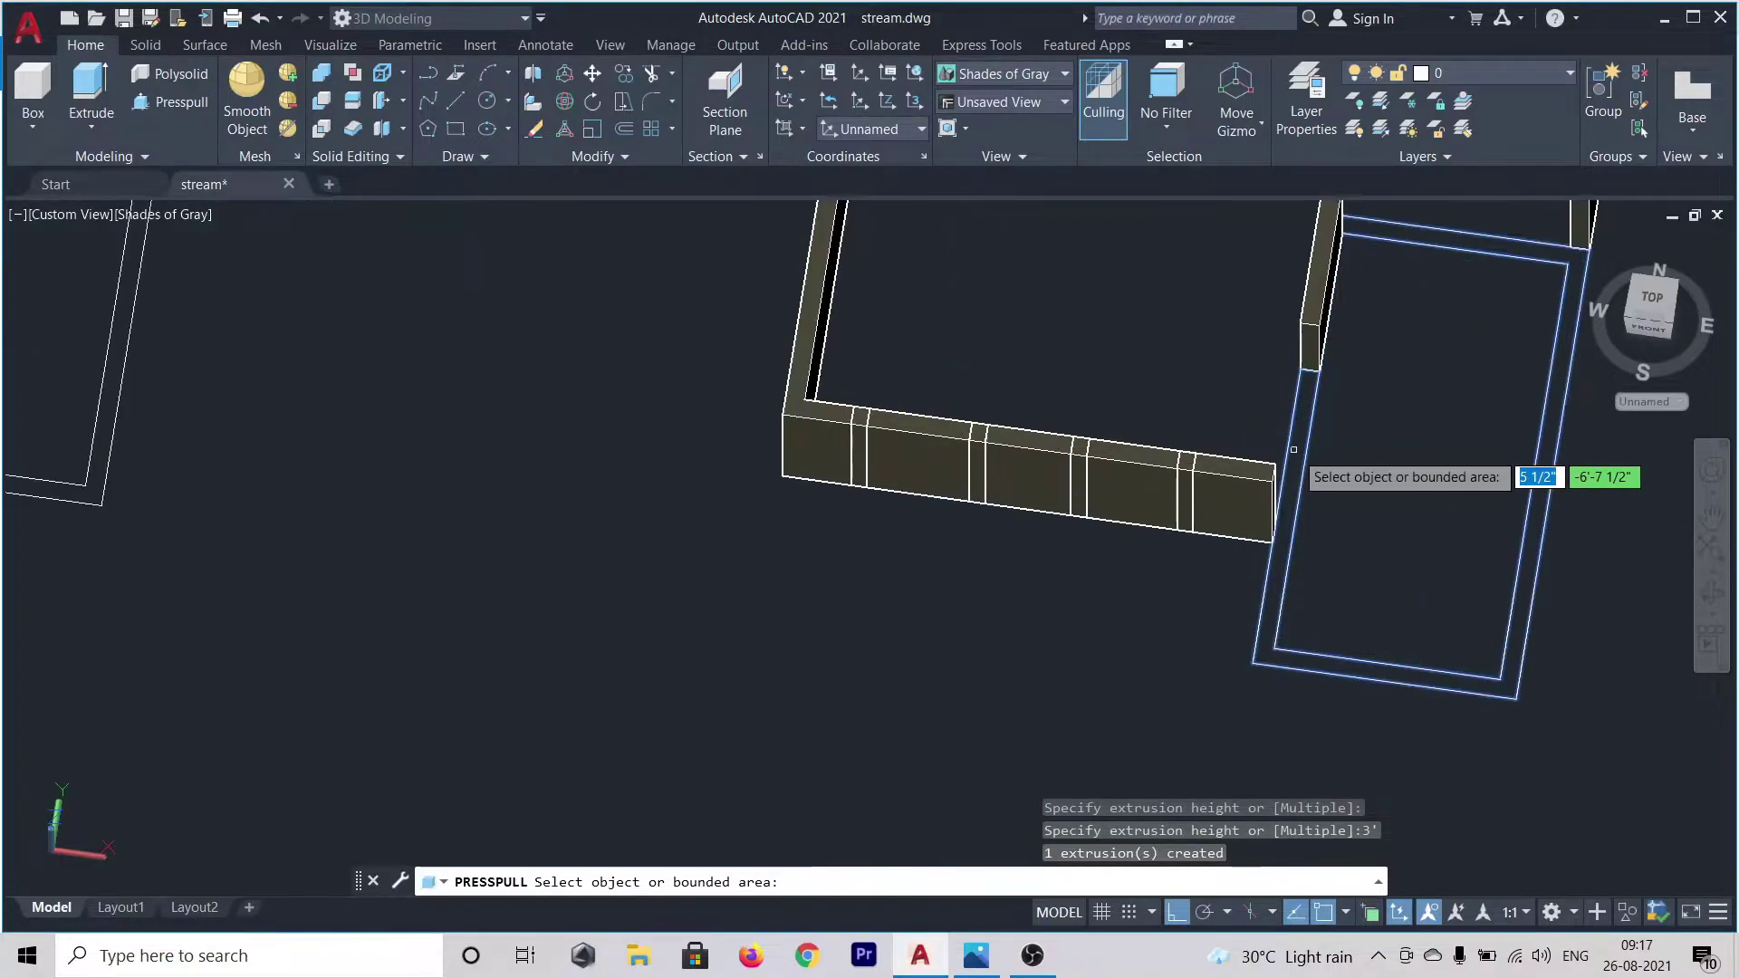
scroll(1293, 450, "down", 2)
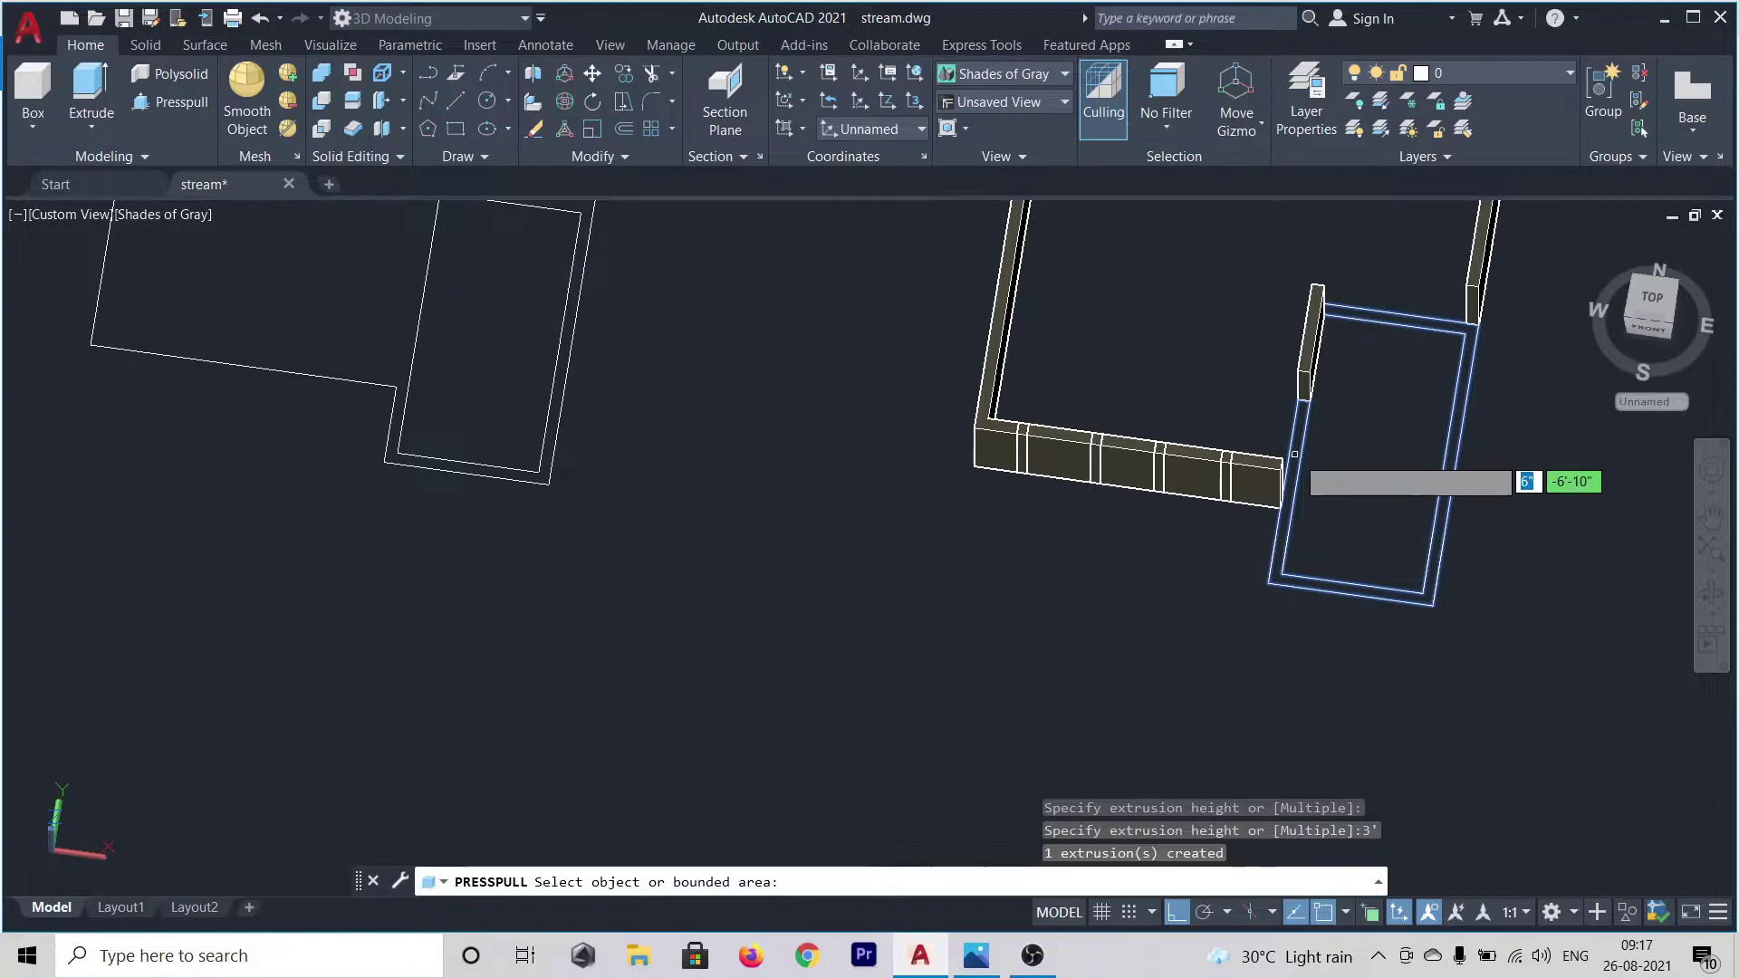
left_click(1374, 453)
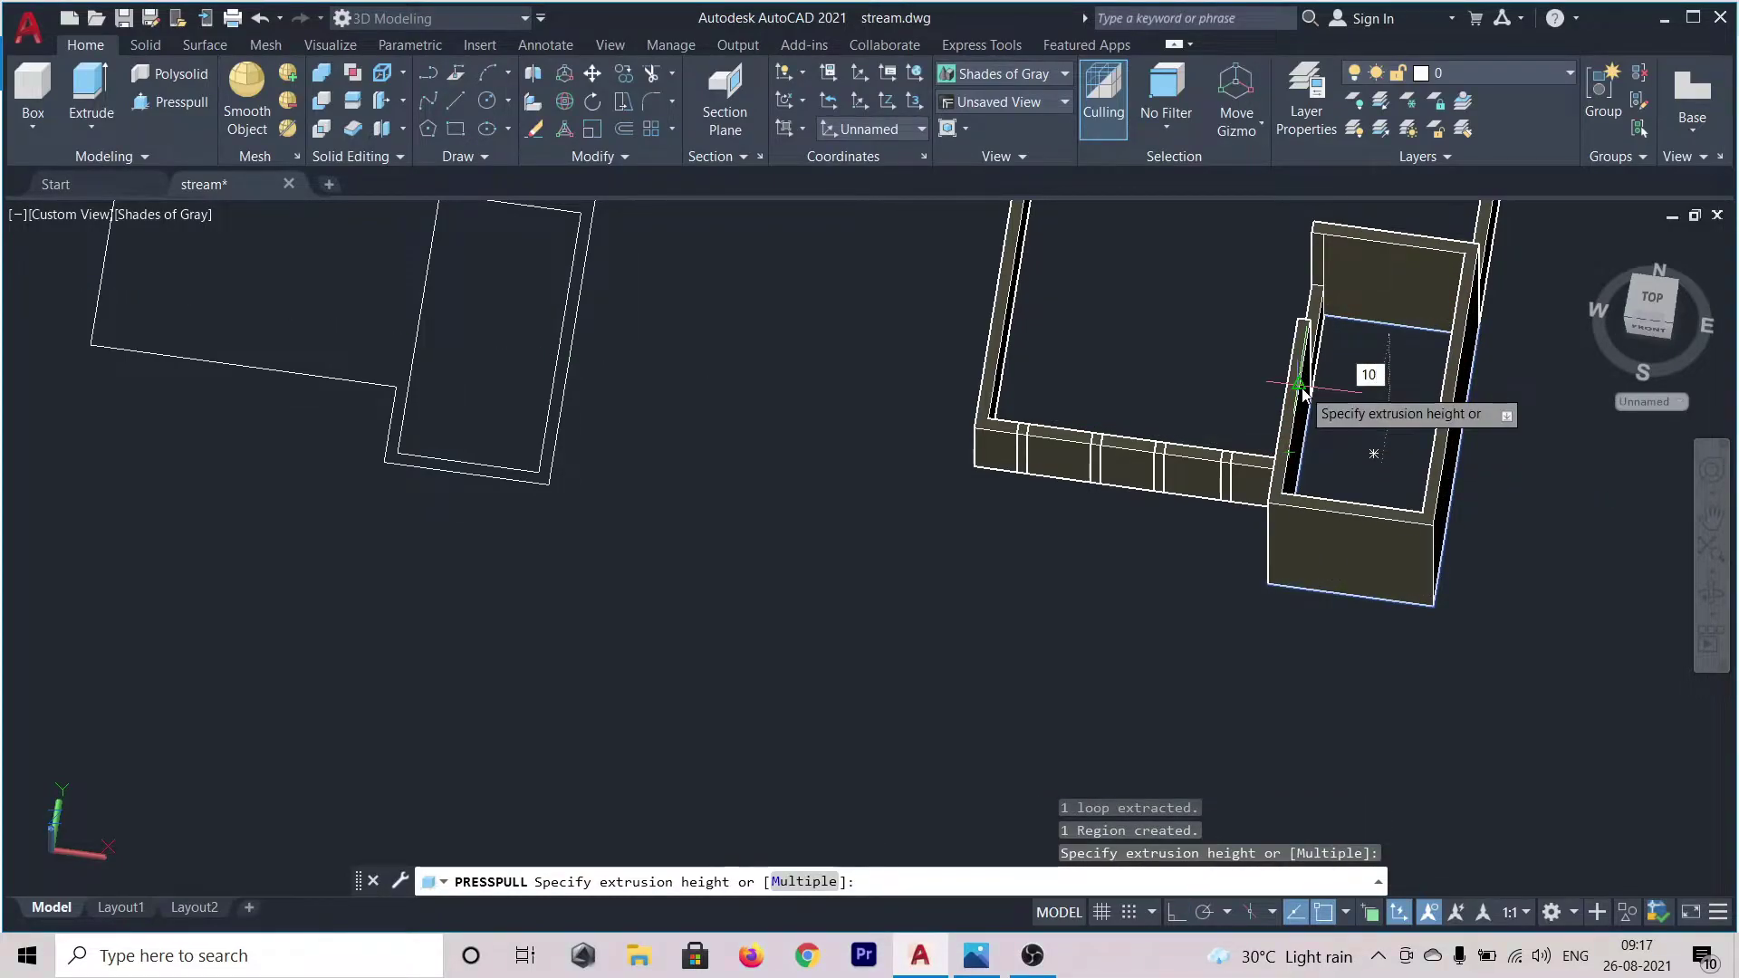
key("Return")
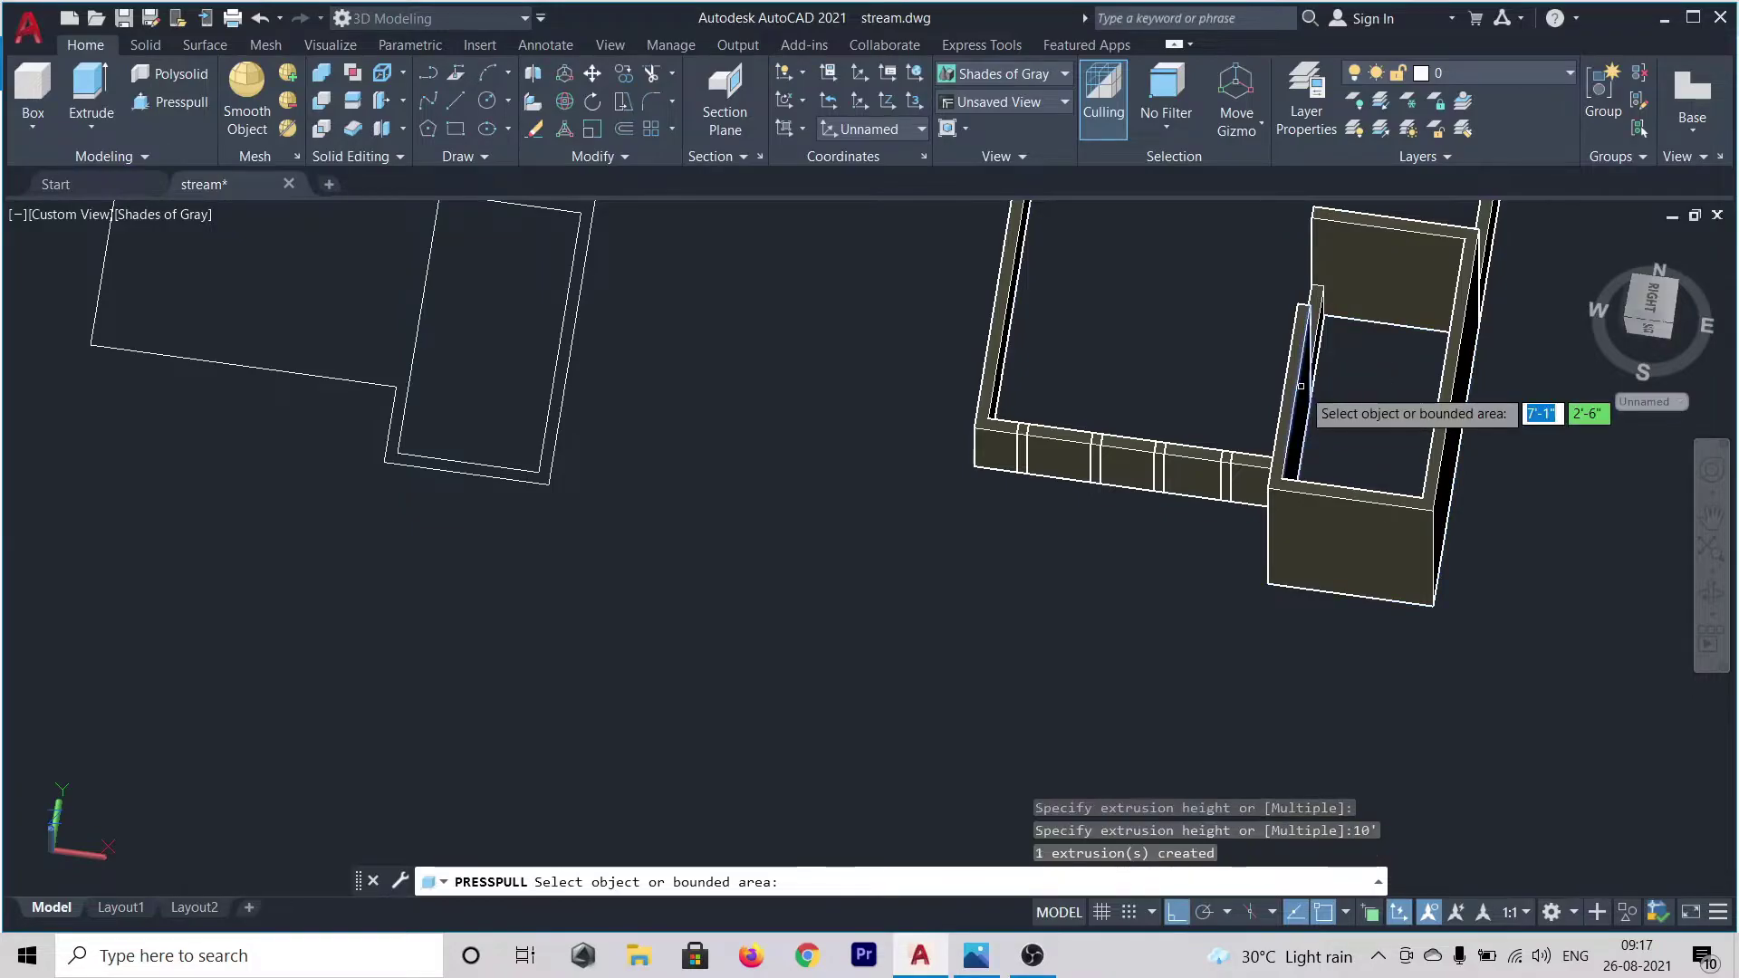
scroll(1309, 489, "down", 4)
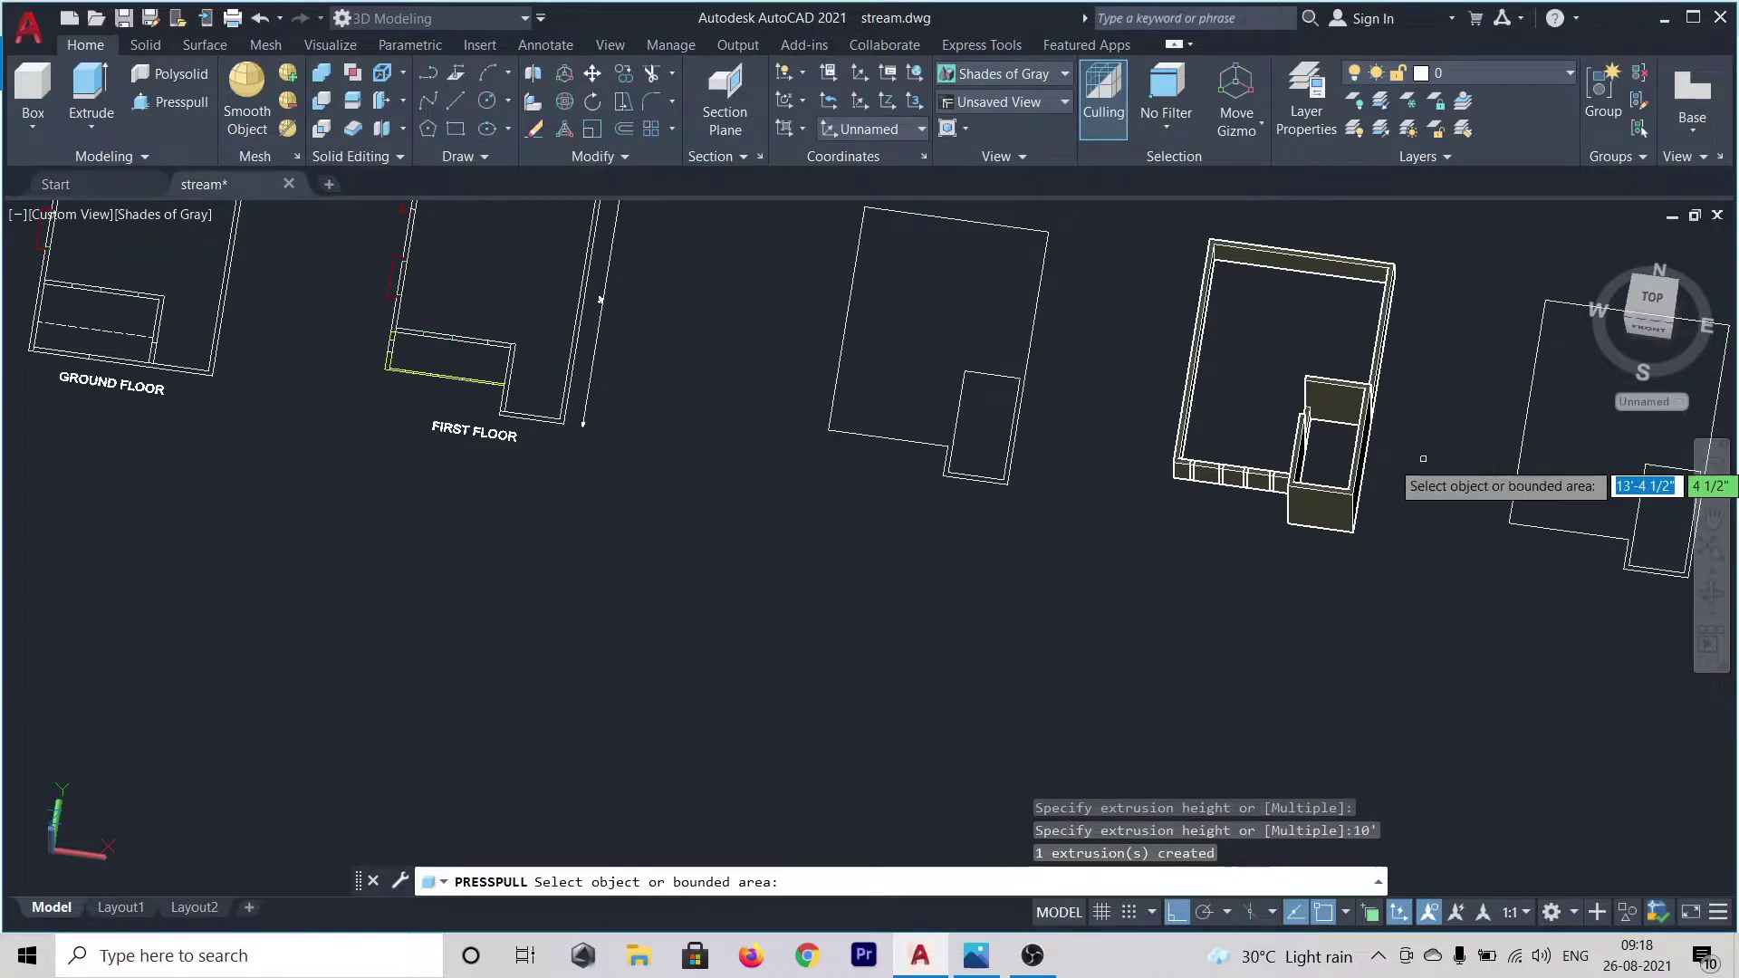
key("Return")
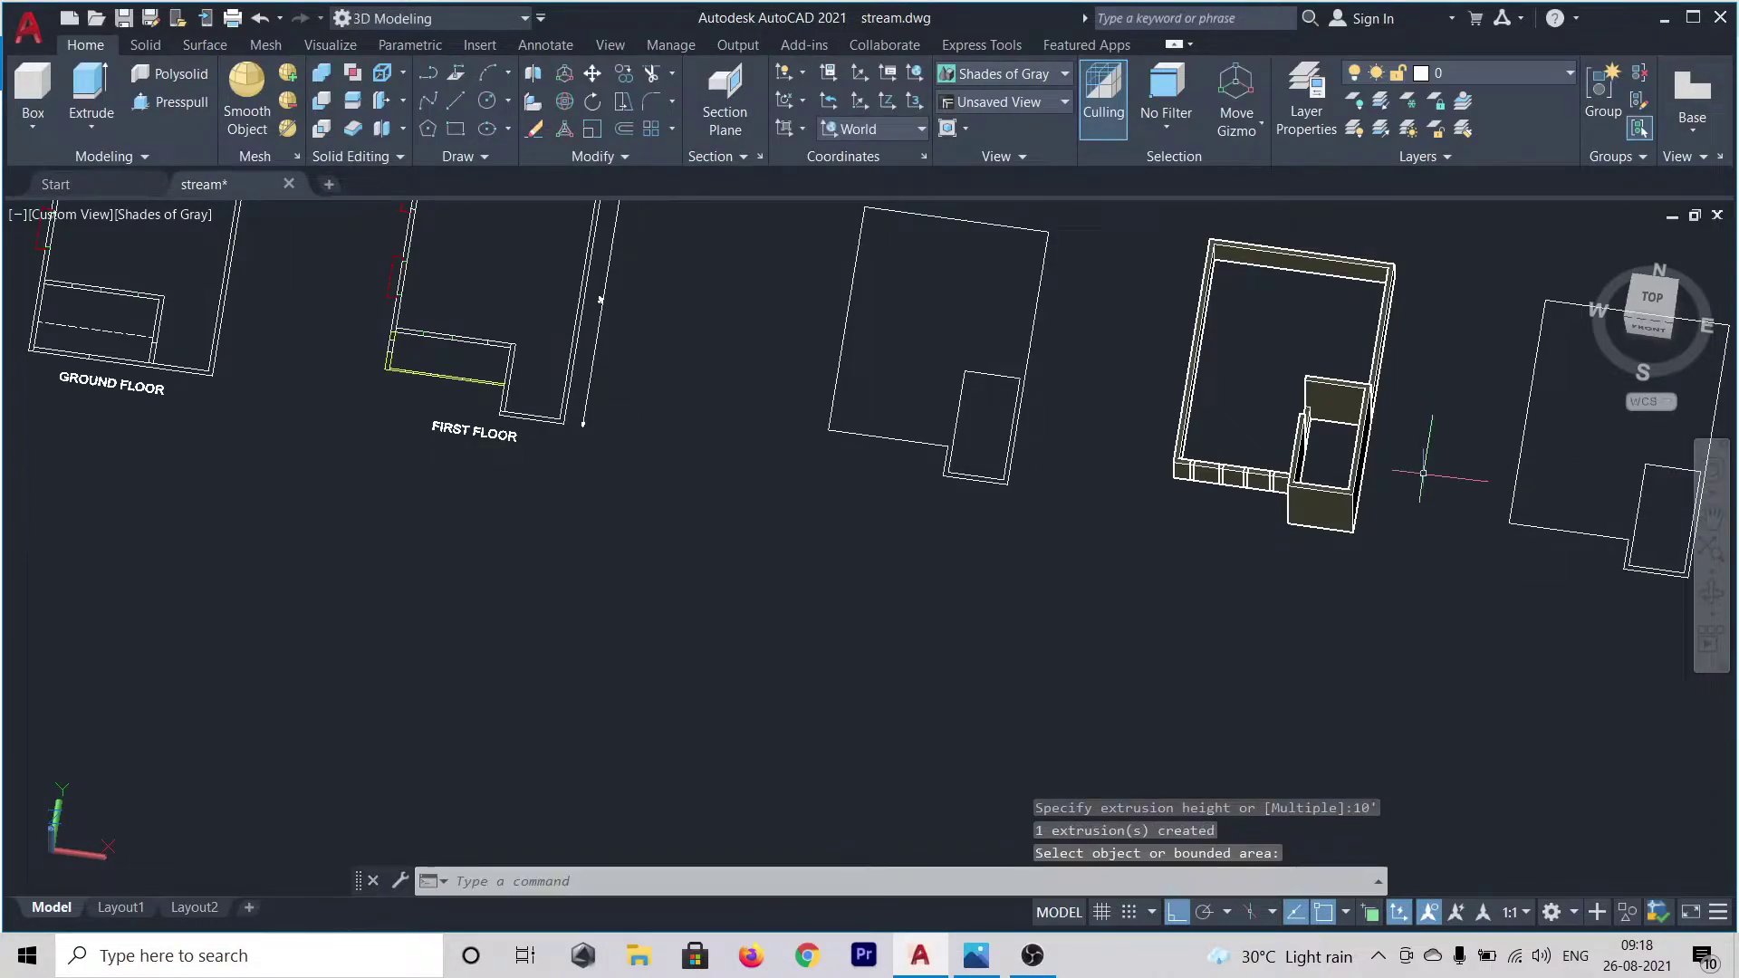
scroll(1202, 472, "up", 3)
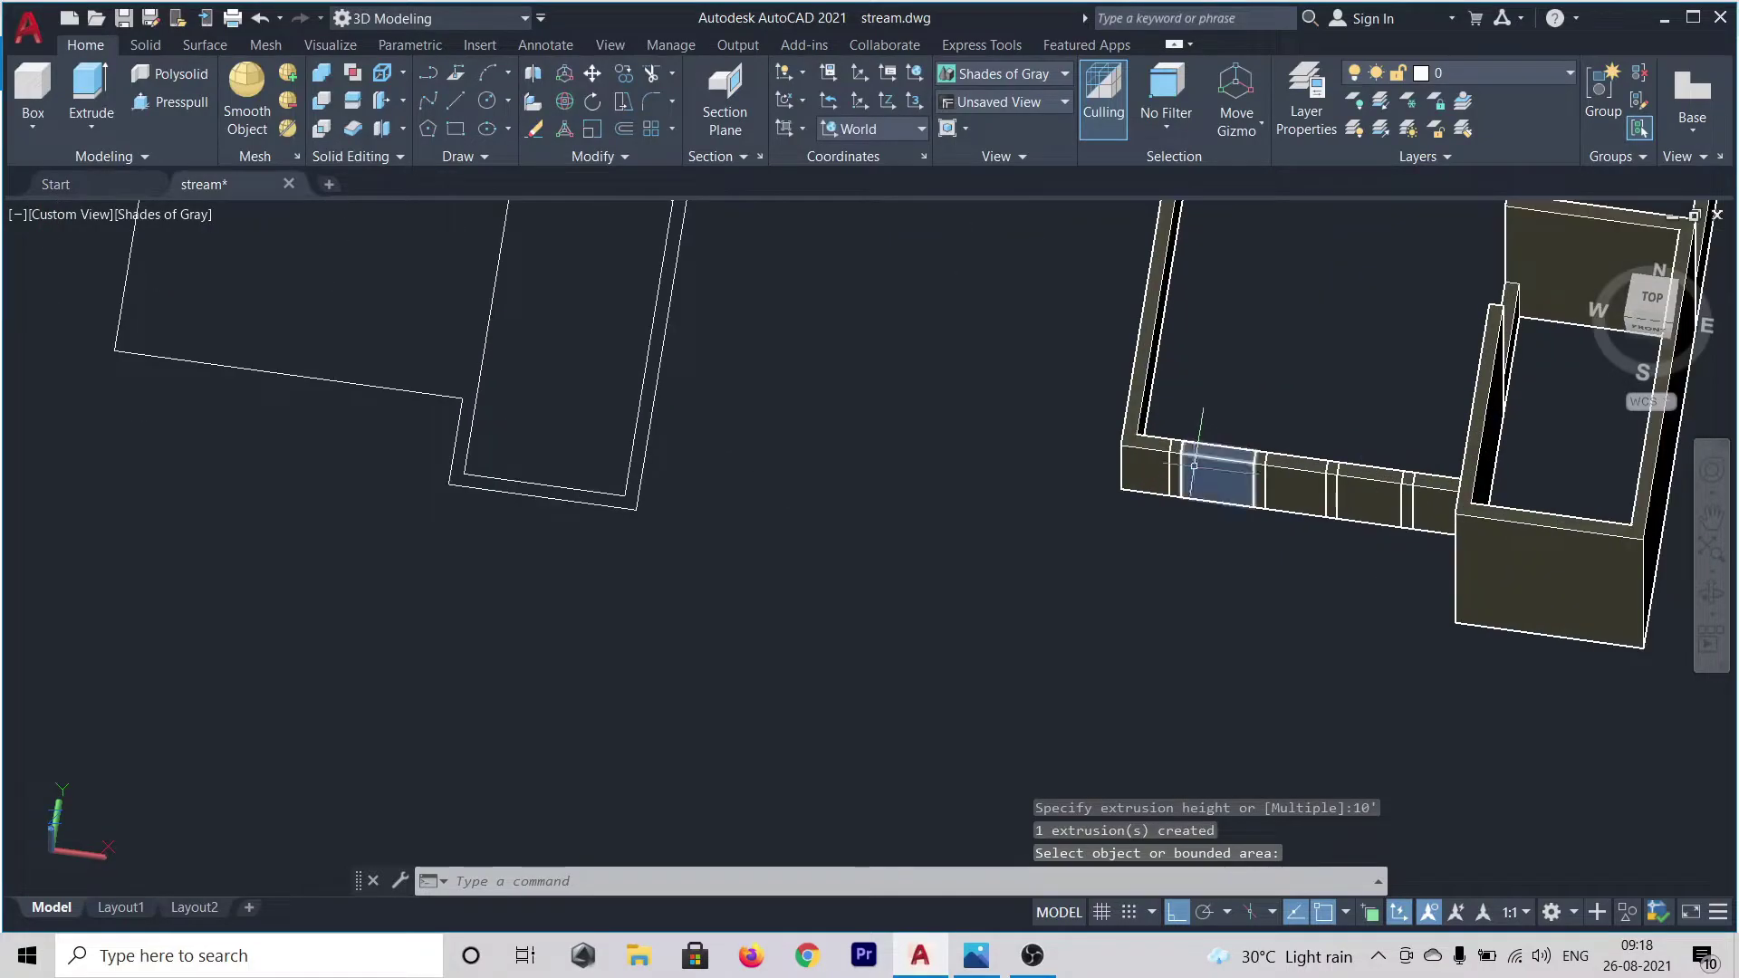
scroll(1196, 480, "up", 3)
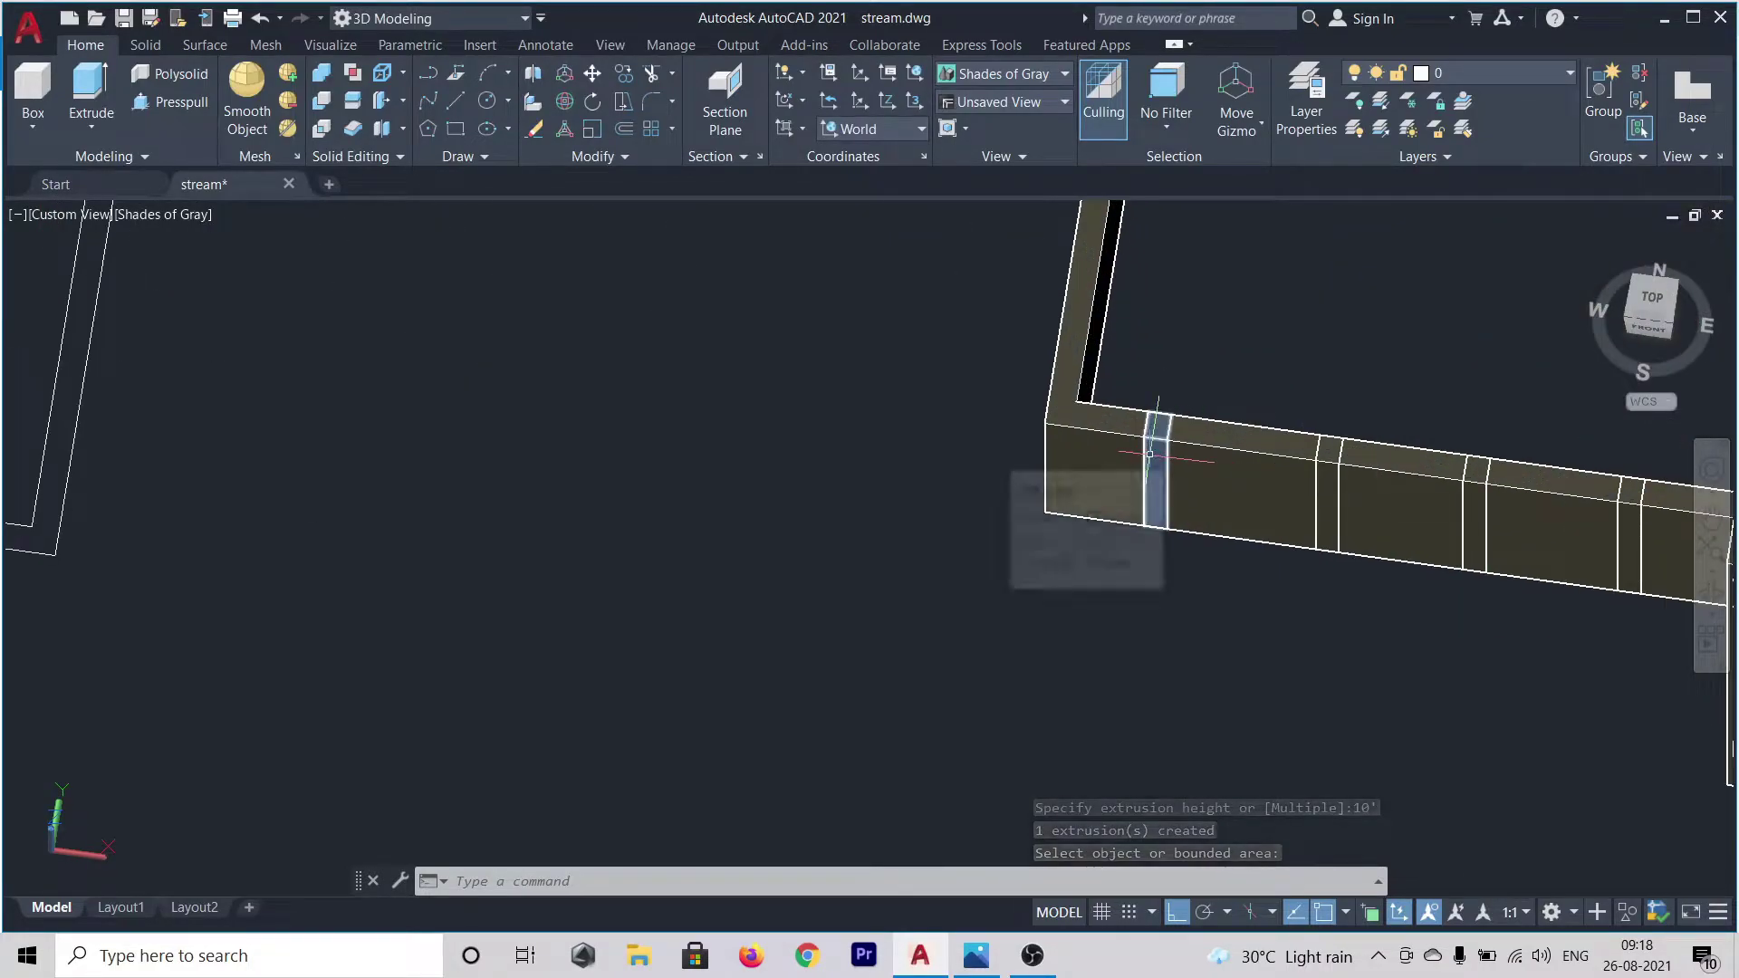
left_click(1092, 462)
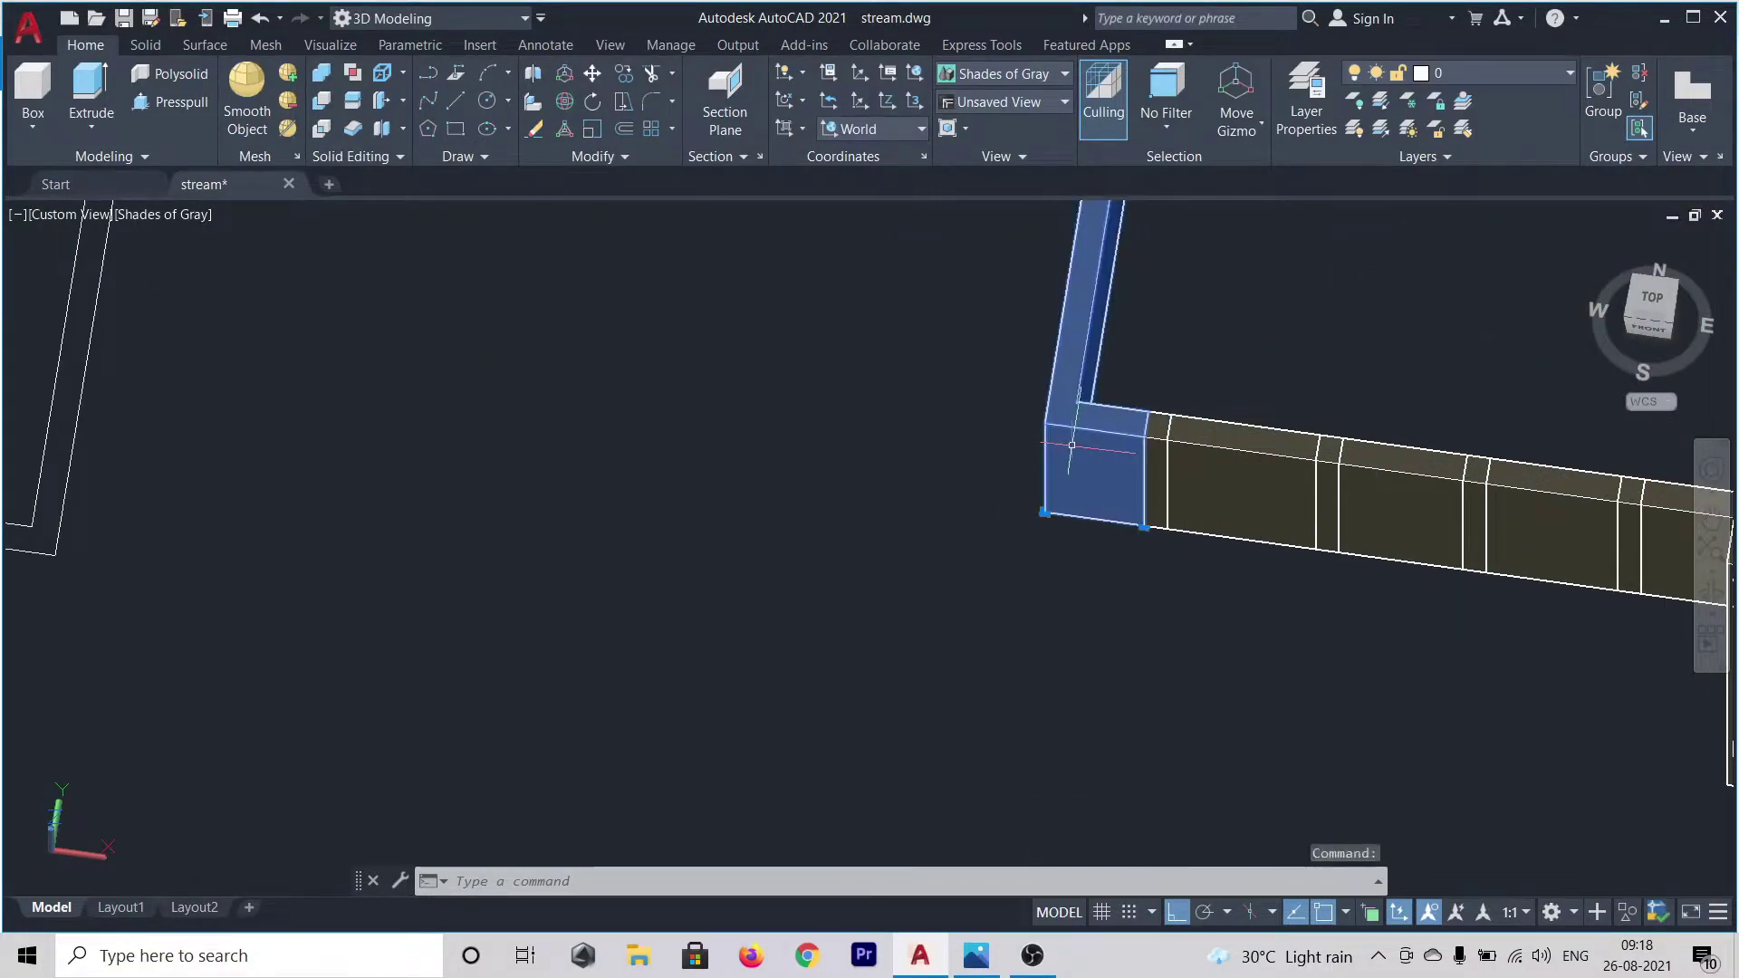
left_click(1222, 477)
left_click(1437, 498)
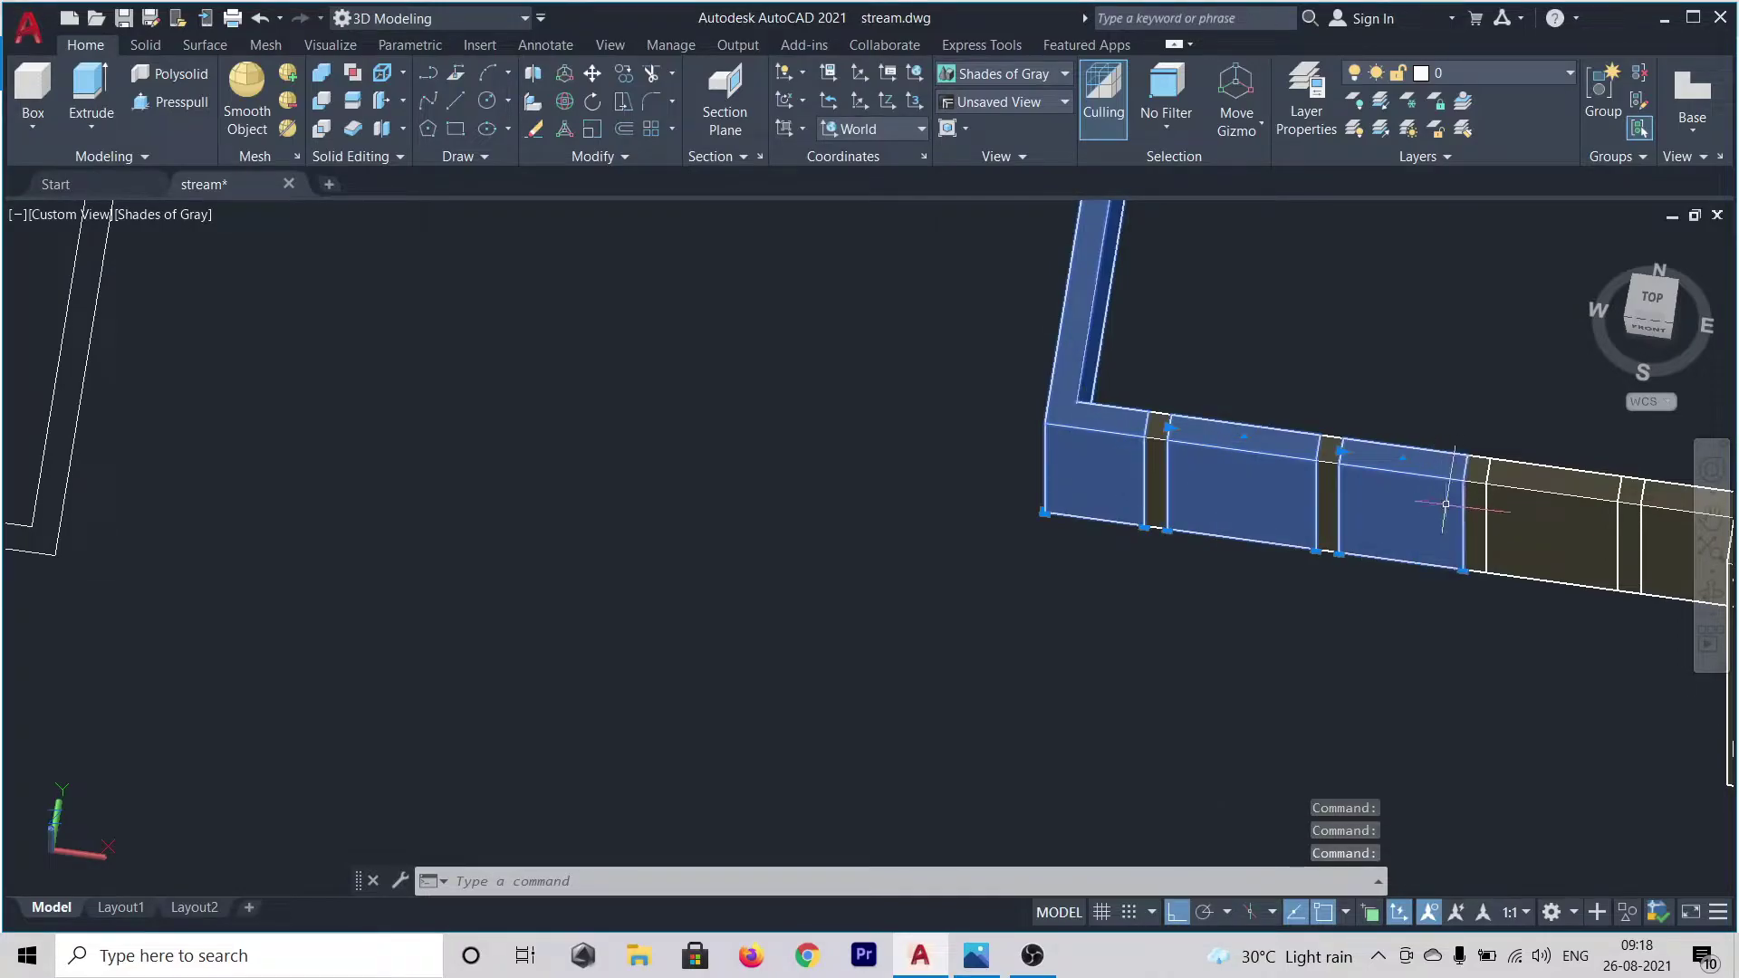
left_click(1553, 498)
scroll(617, 601, "down", 2)
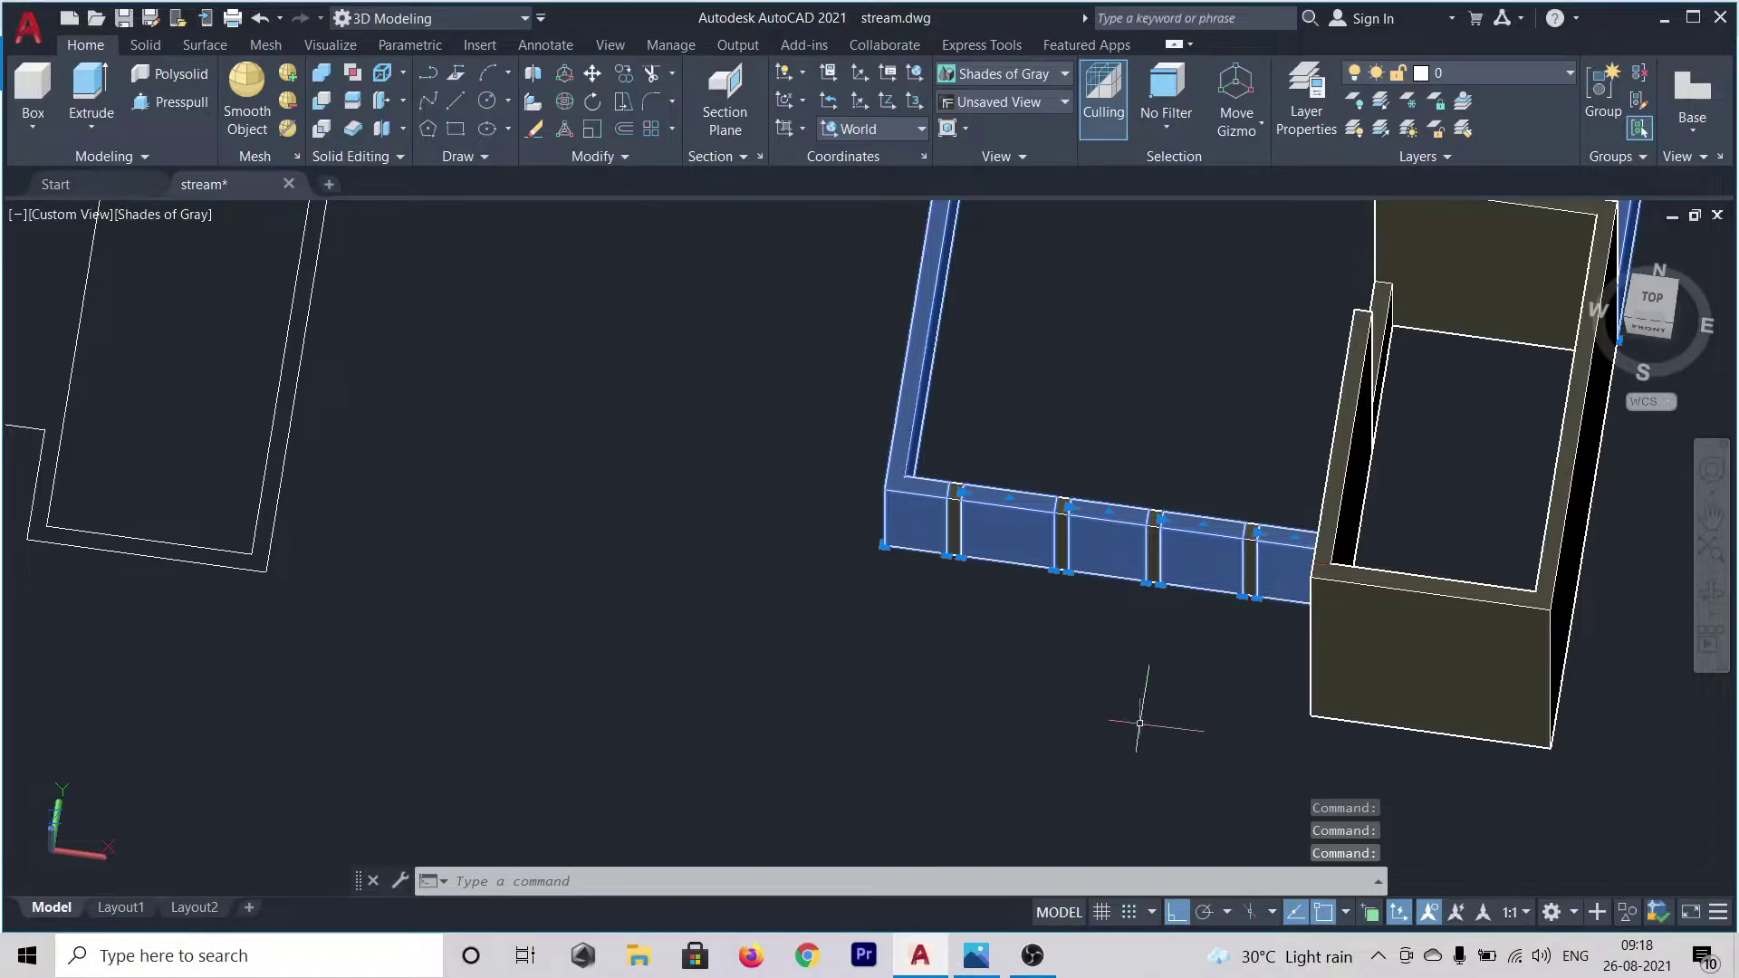
scroll(1143, 725, "down", 2)
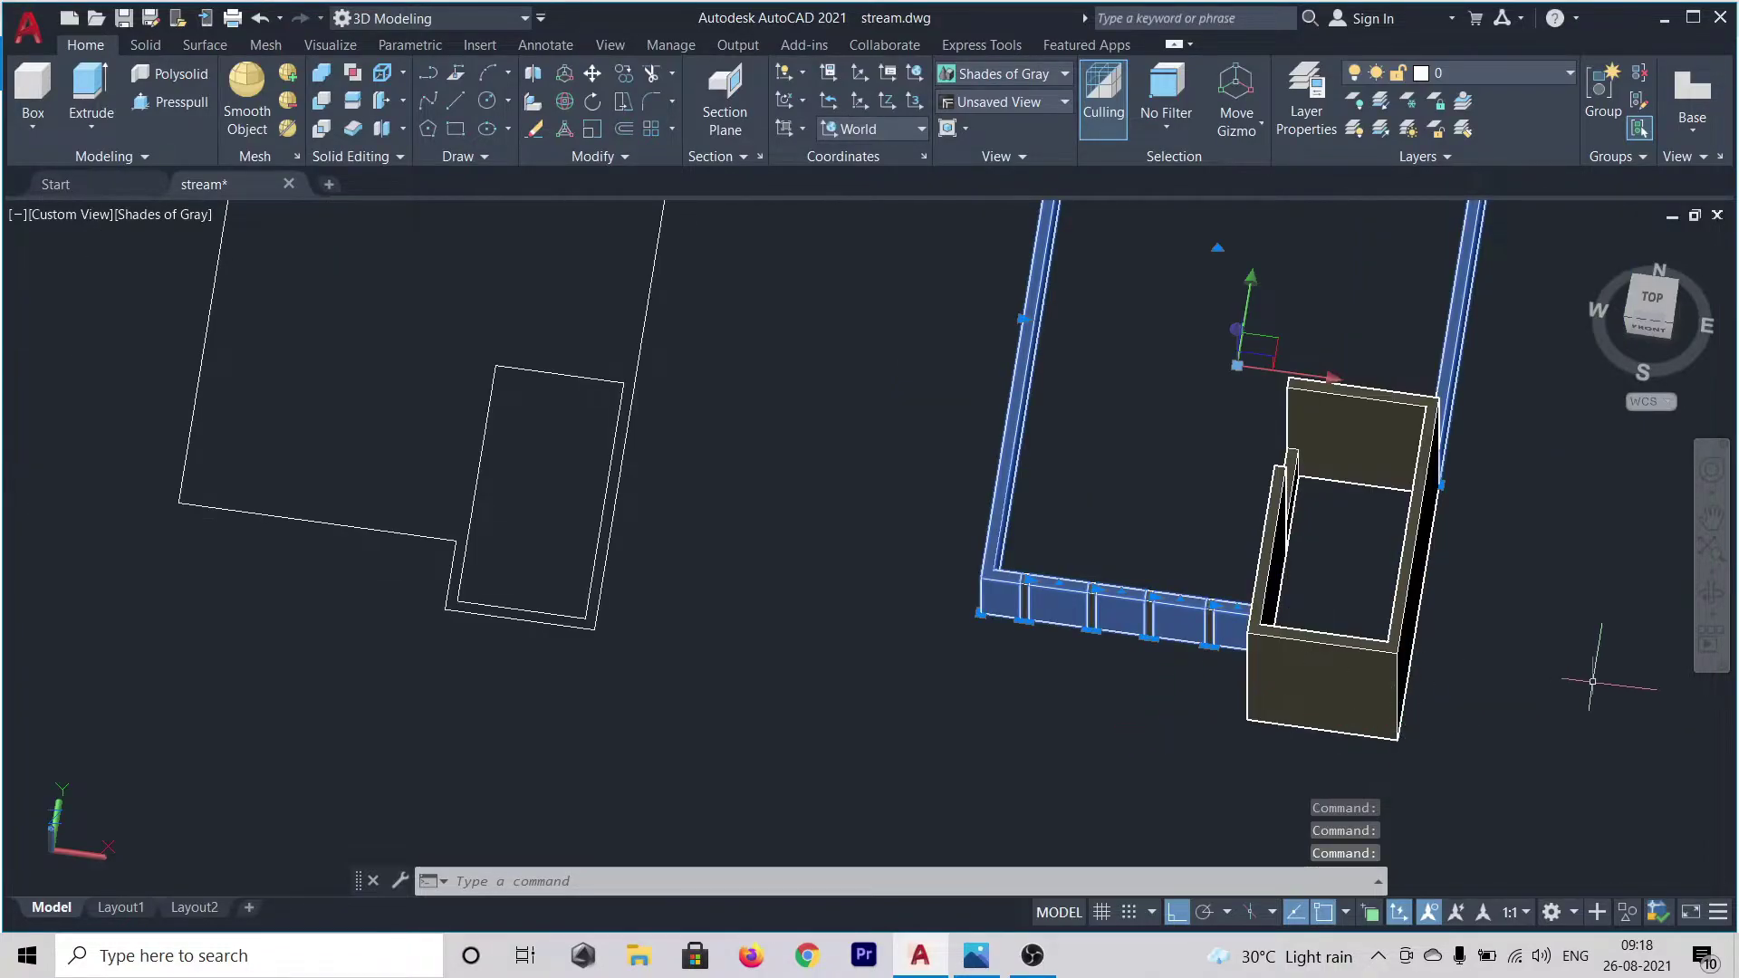
type("un")
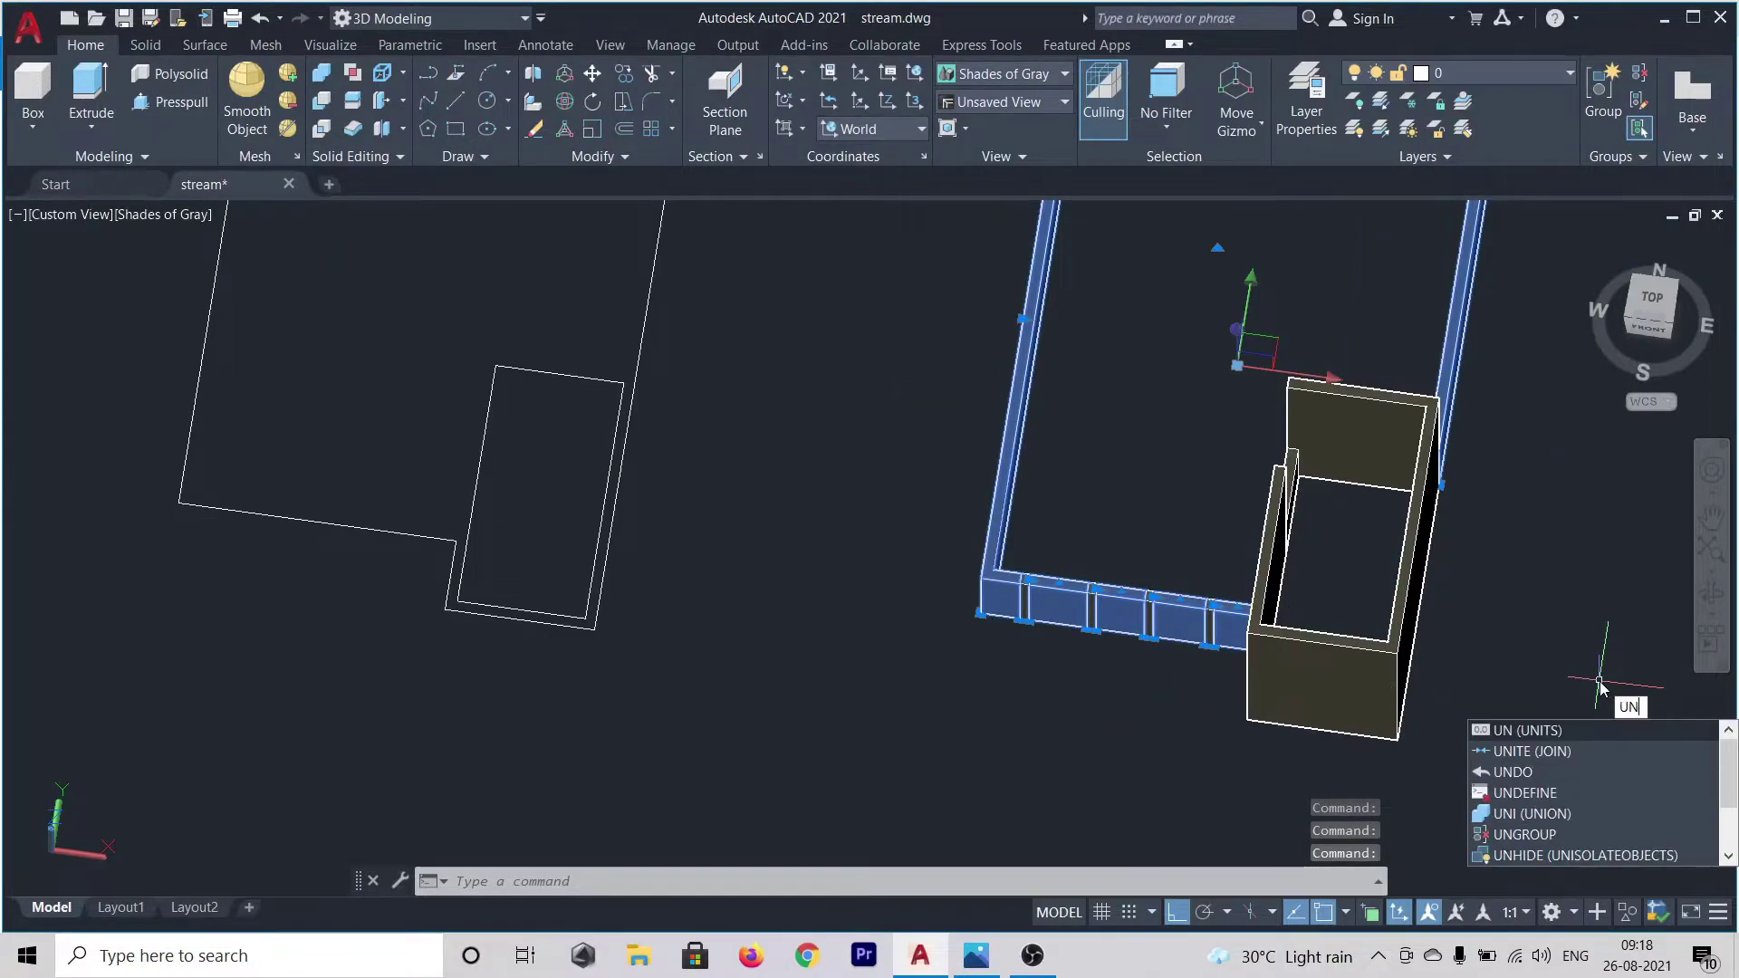
key("BackSpace")
key("BackSpace")
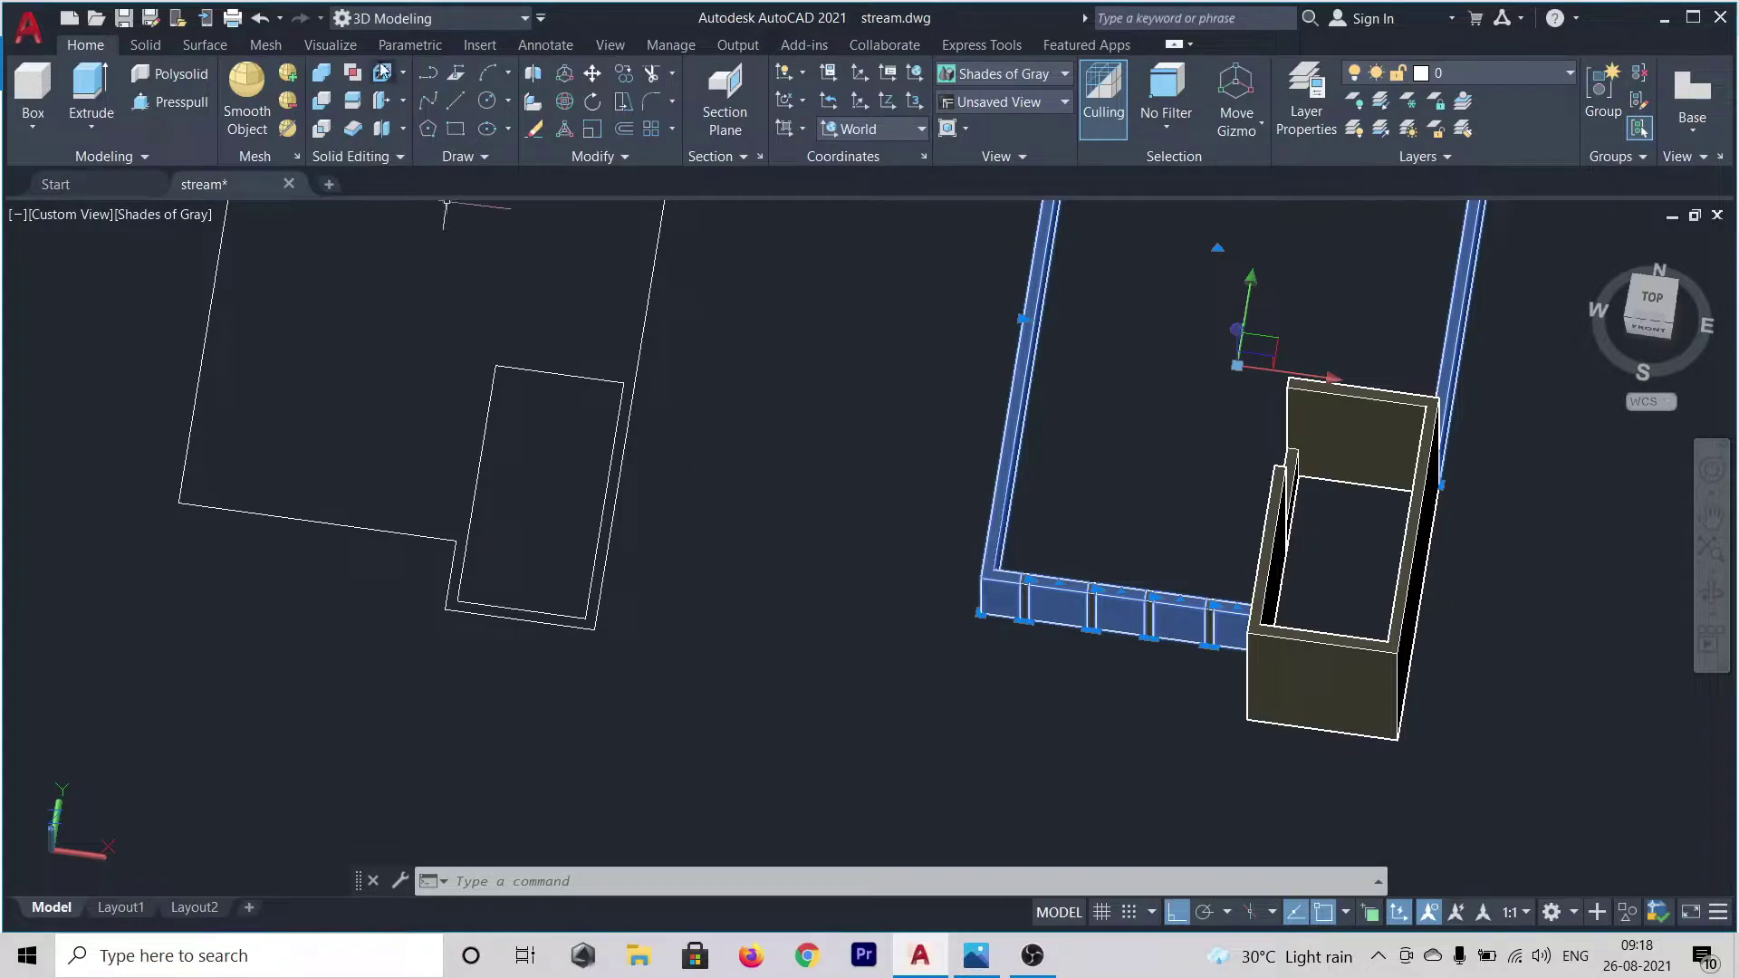
- Union the perimeter parapet wall with the four long front-wall segments, leaving out the four narrow blocks between them
left_click(321, 86)
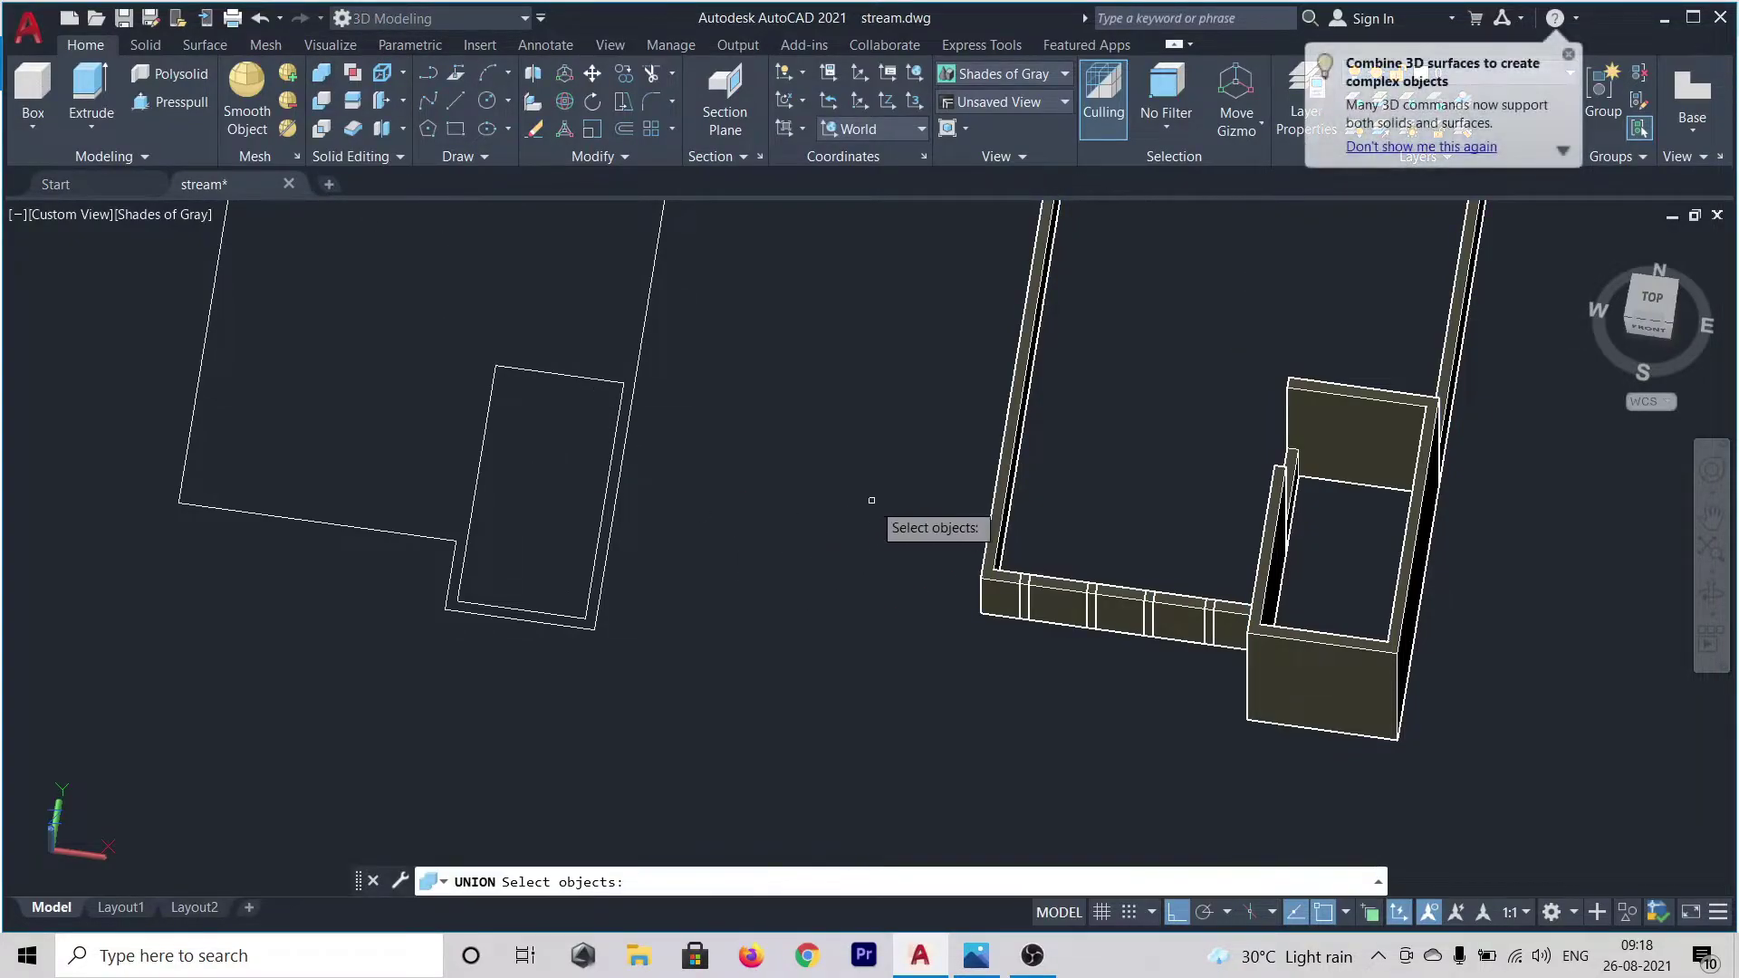
left_click(1002, 557)
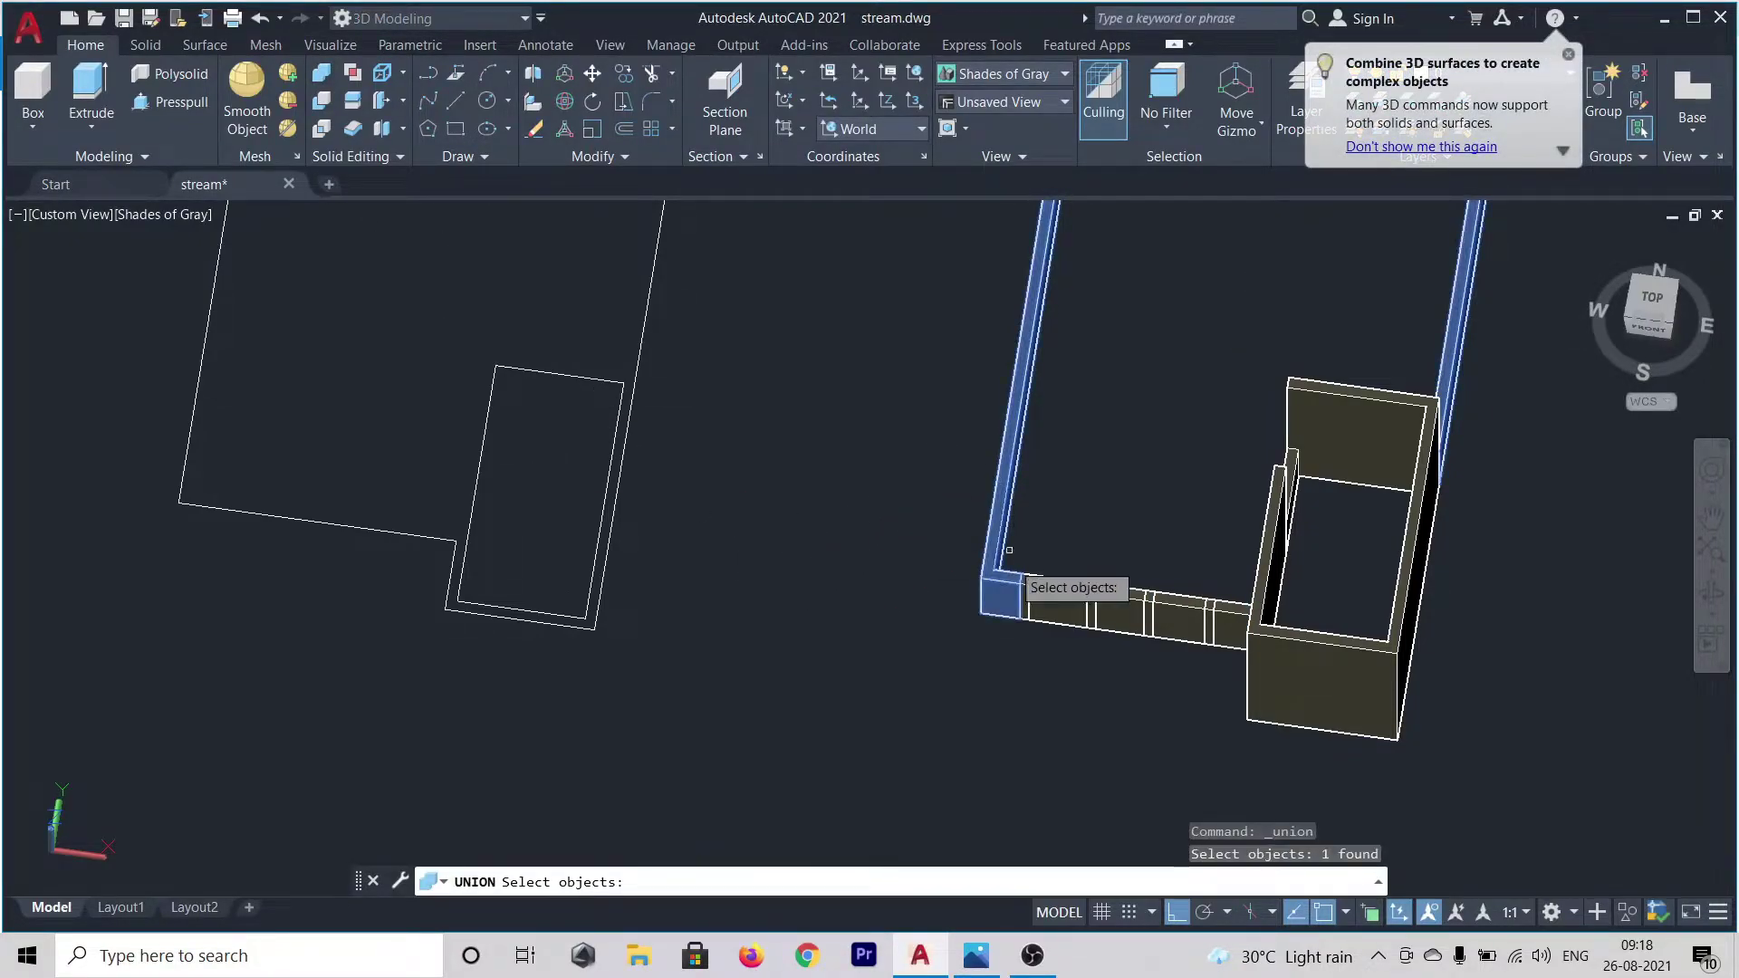
left_click(1063, 600)
left_click(1120, 608)
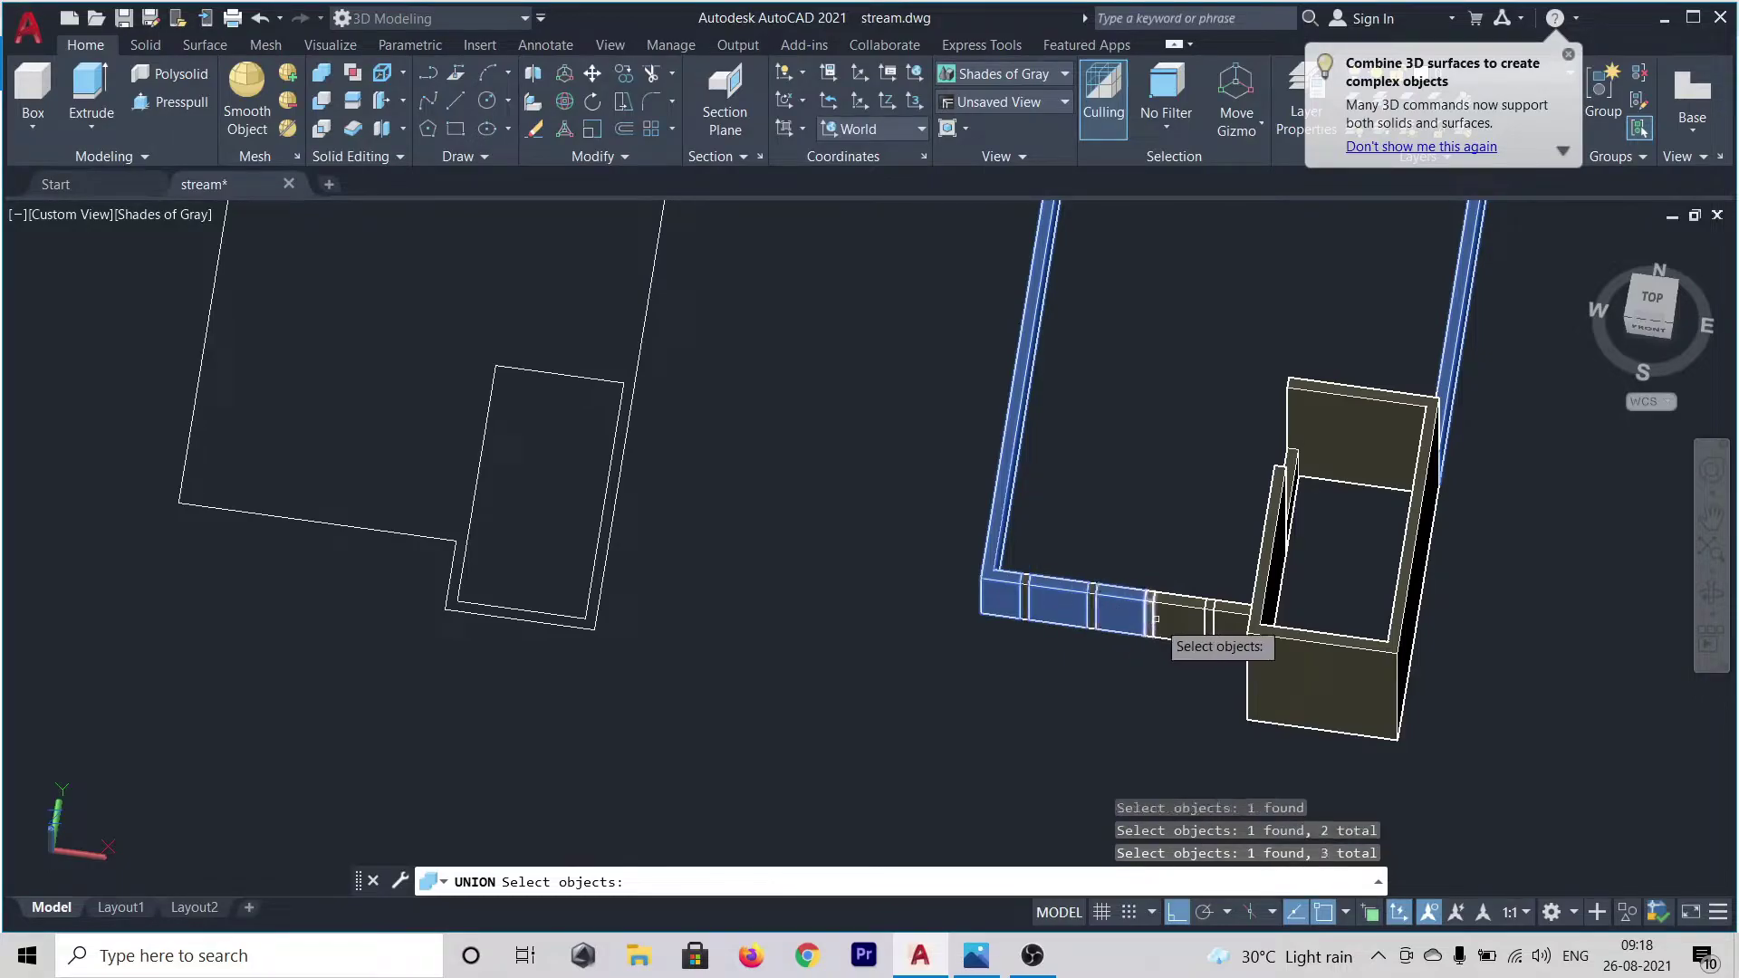
left_click(1169, 618)
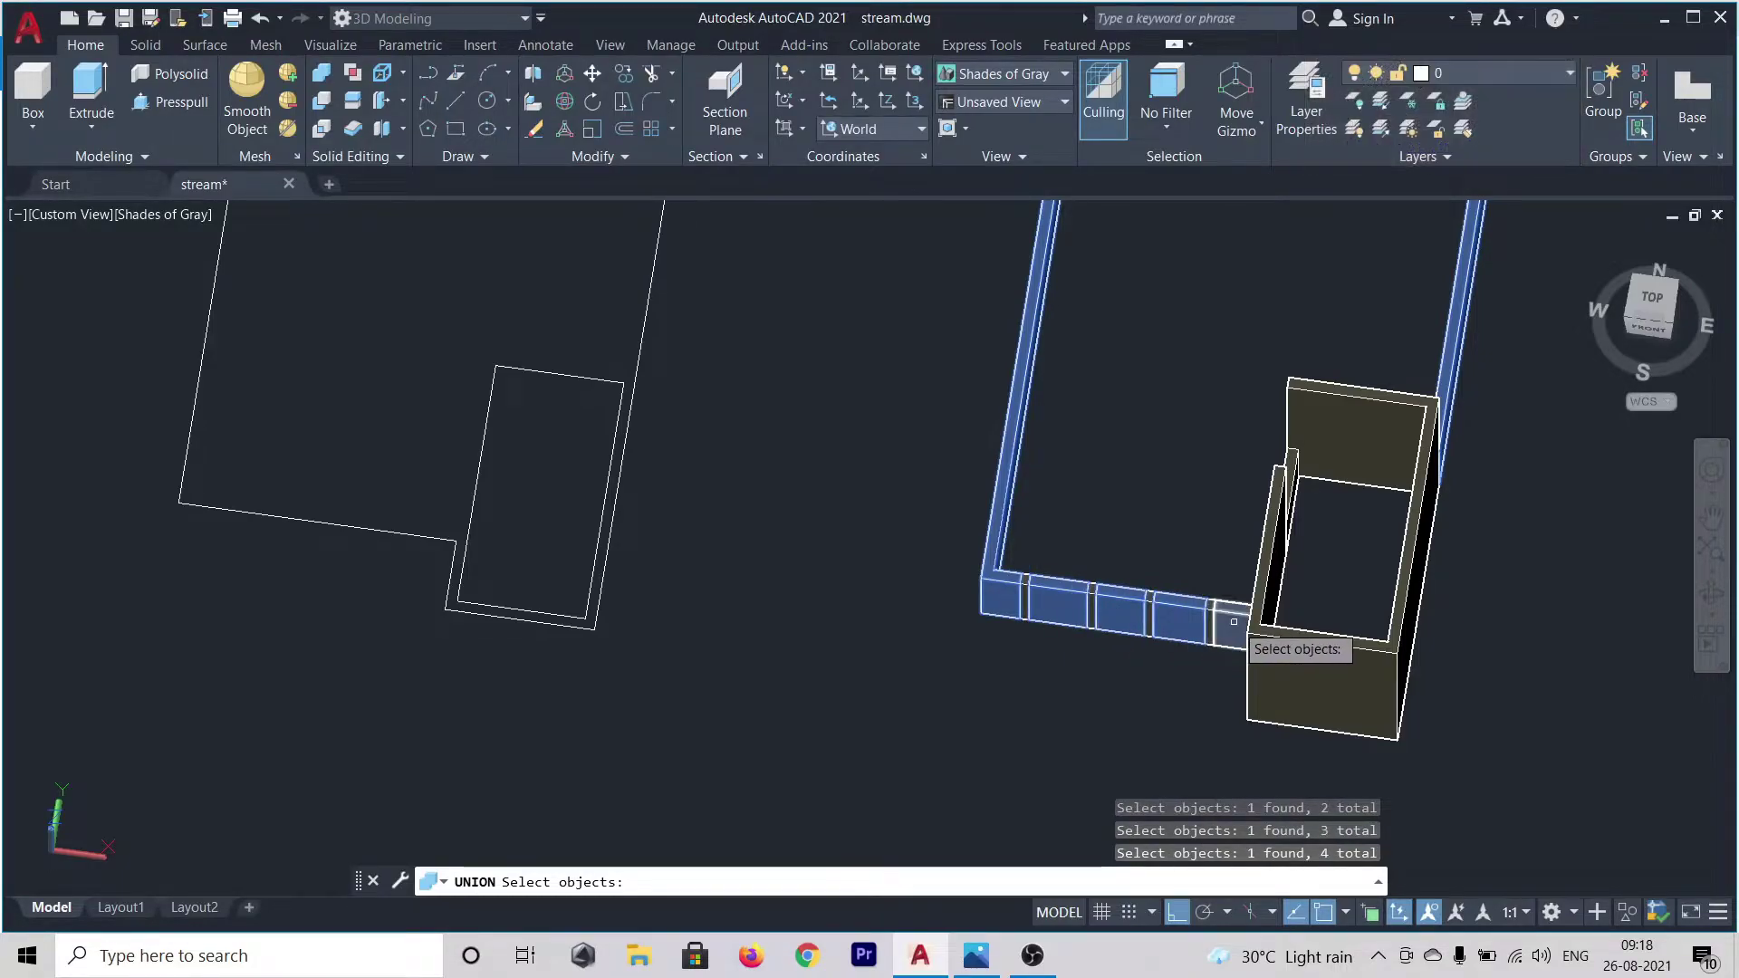
left_click(1230, 625)
key("Return")
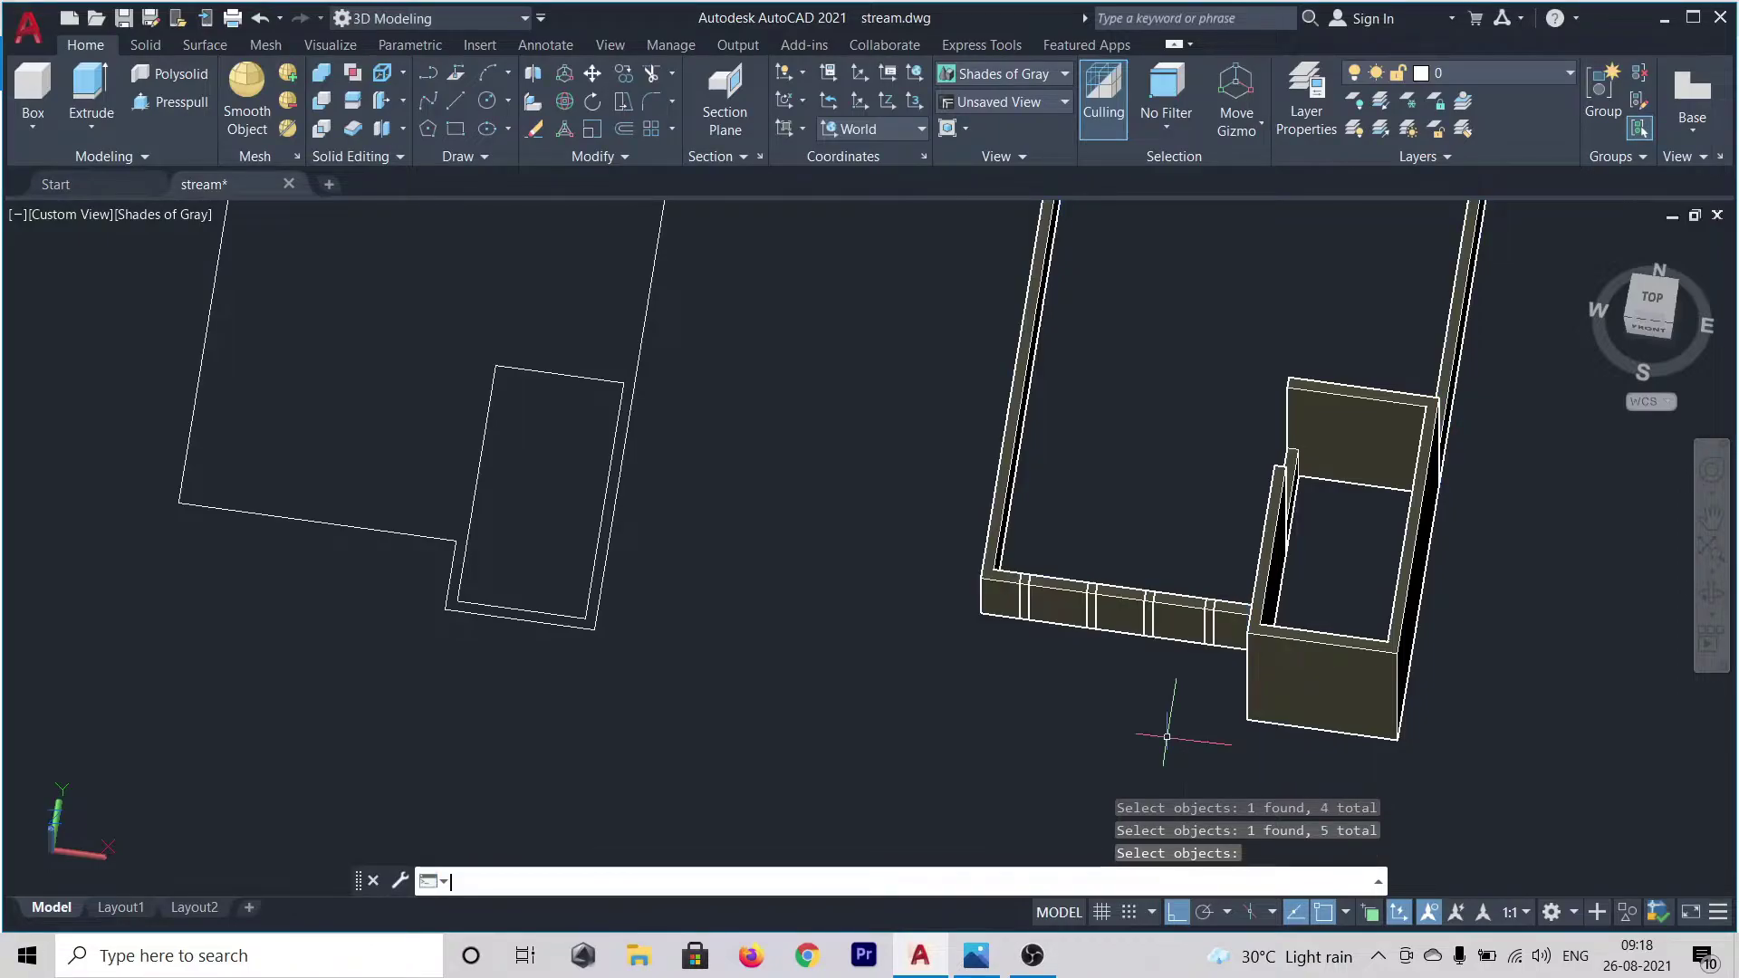
left_click(980, 567)
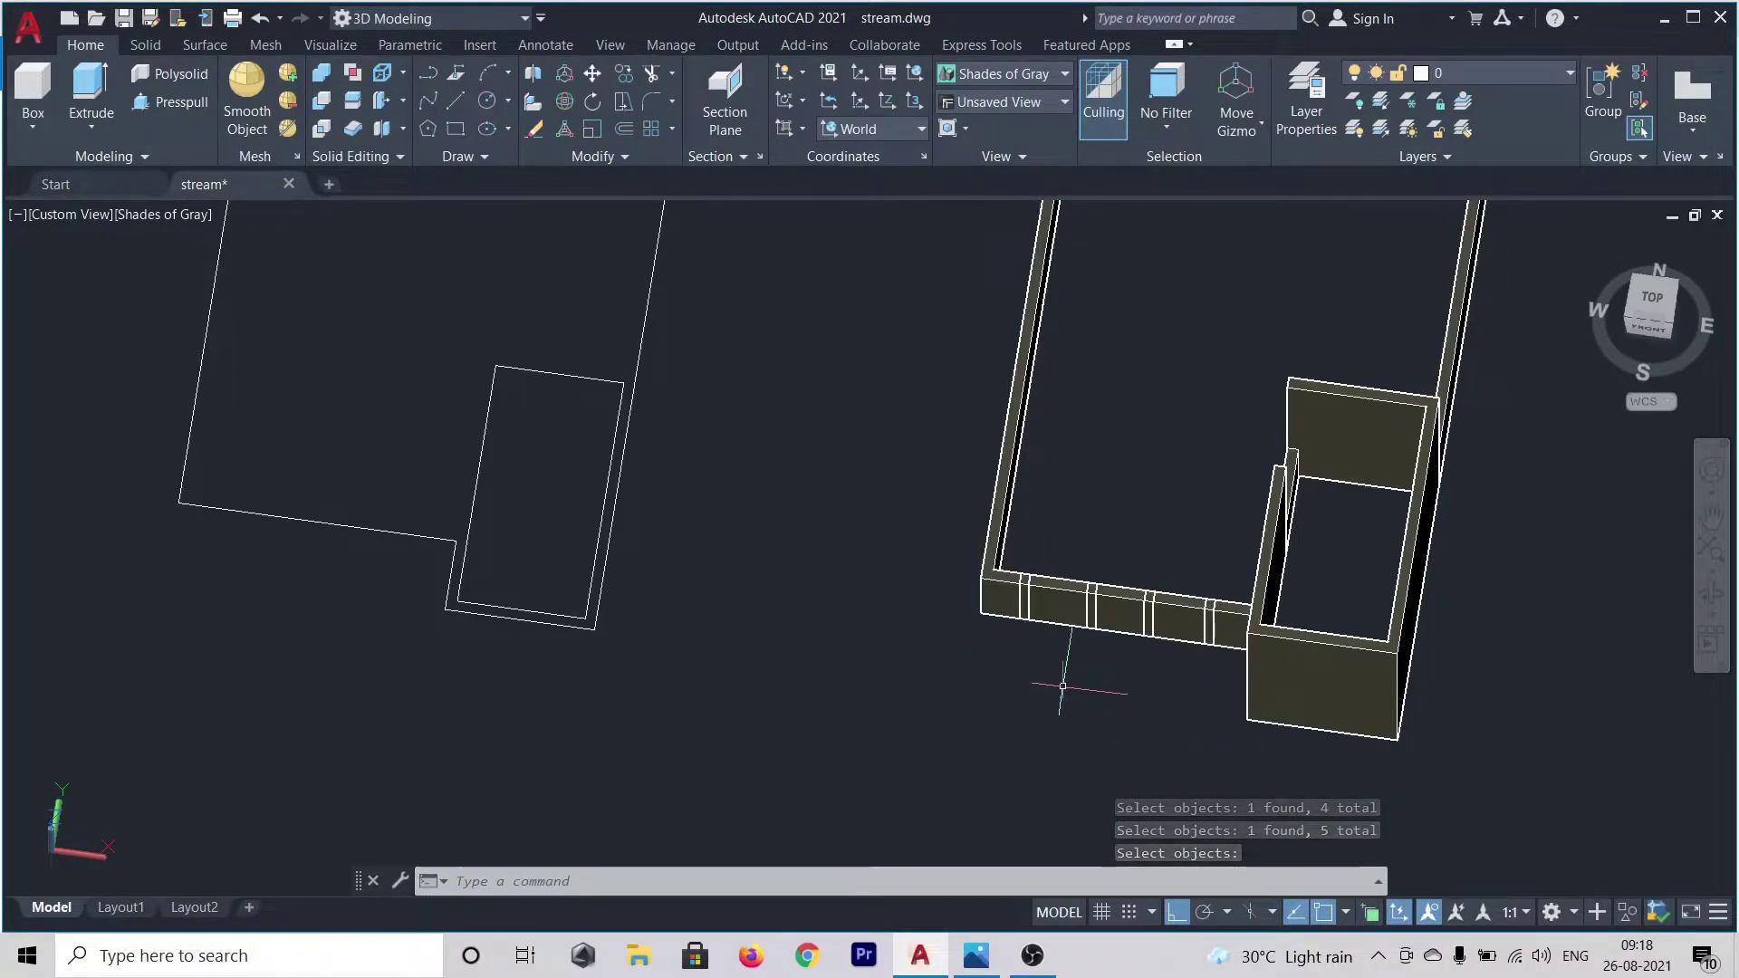
scroll(1048, 666, "up", 4)
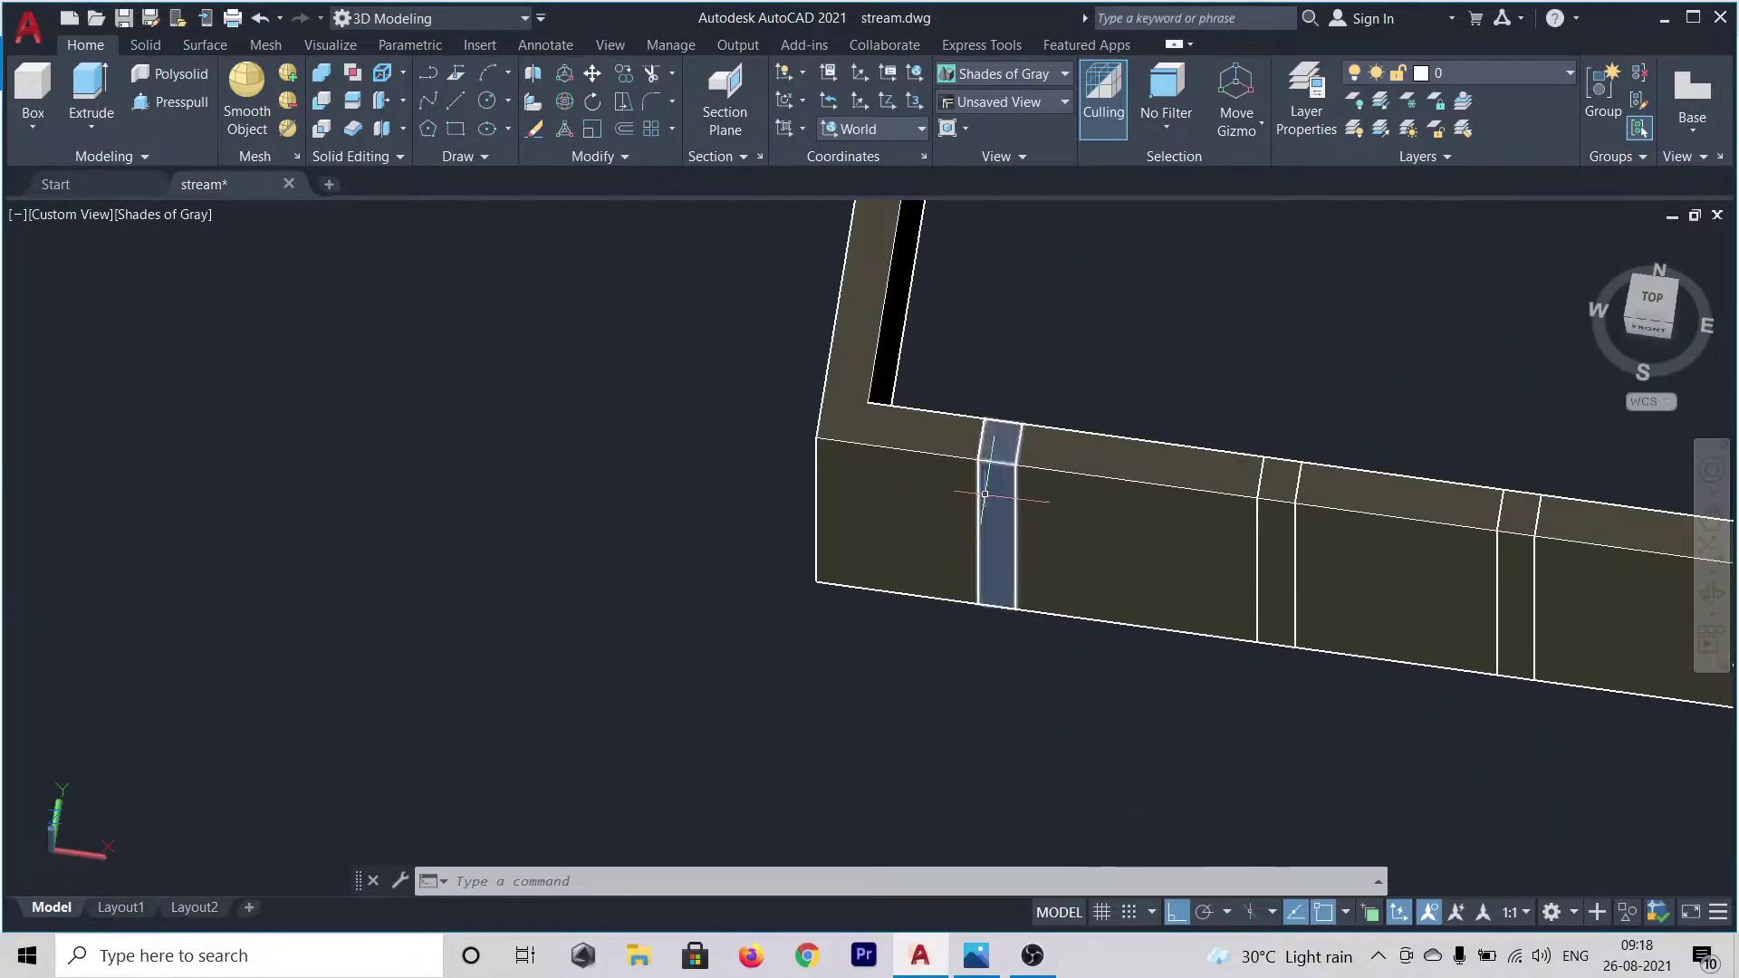
left_click(986, 480, "ctrl")
left_click(1277, 516, "ctrl")
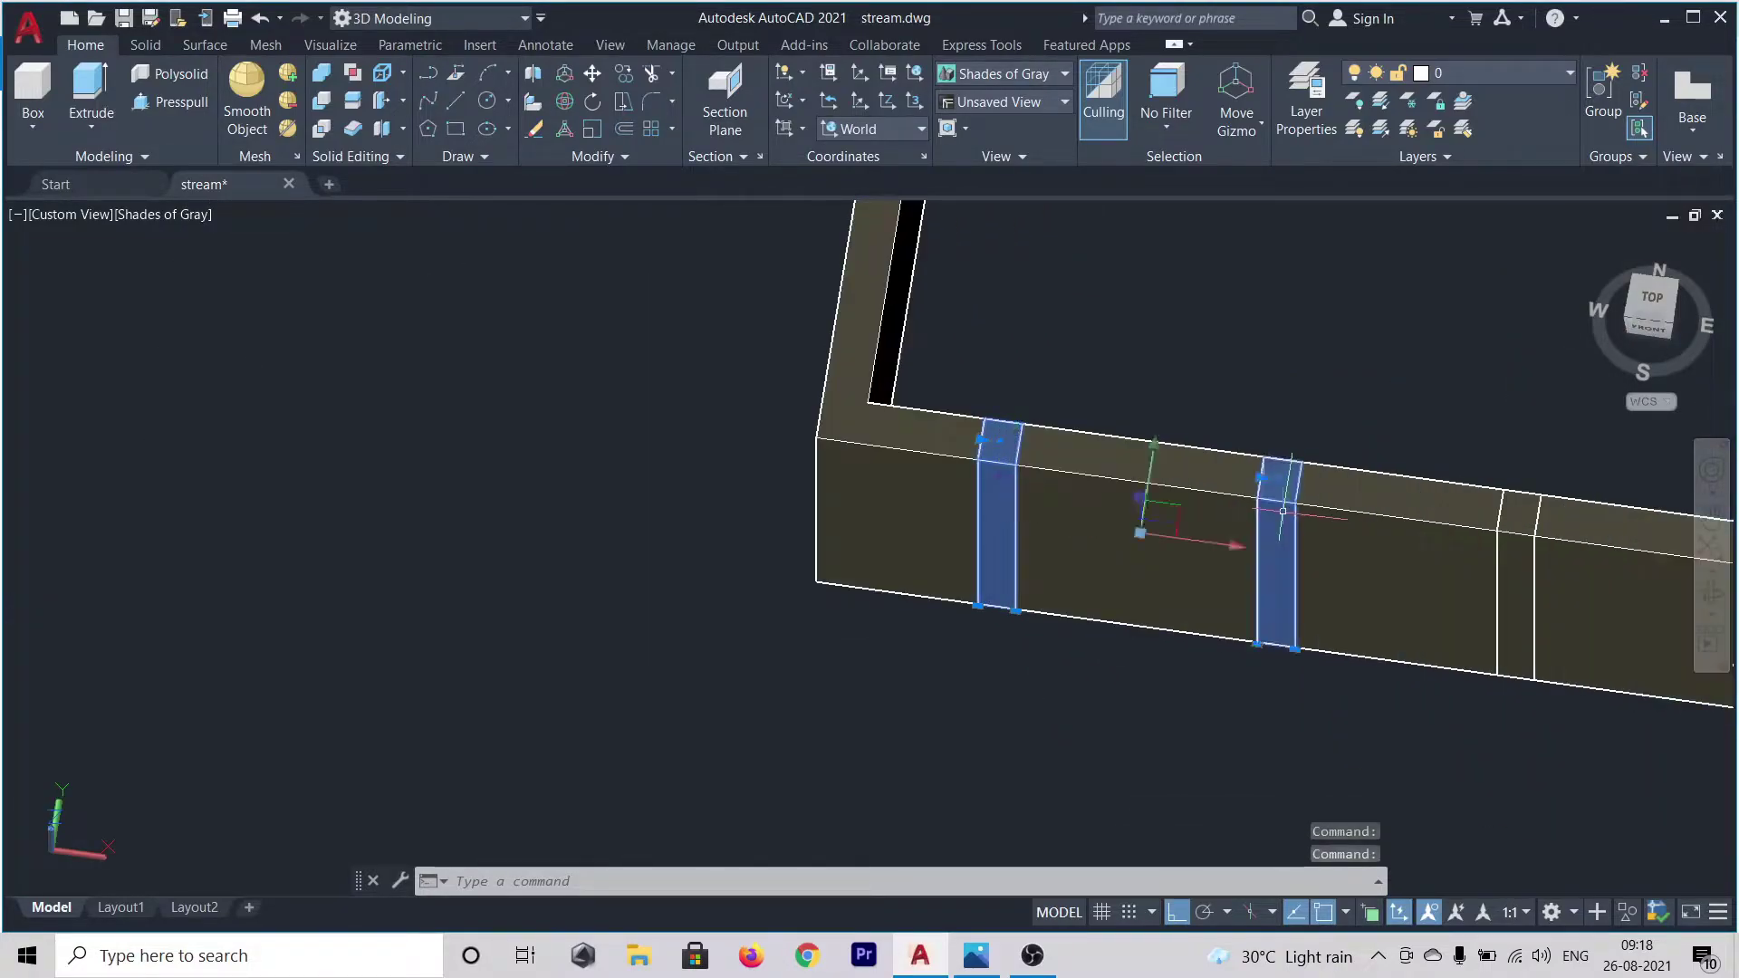
left_click(1519, 580, "ctrl")
scroll(1023, 666, "down", 2)
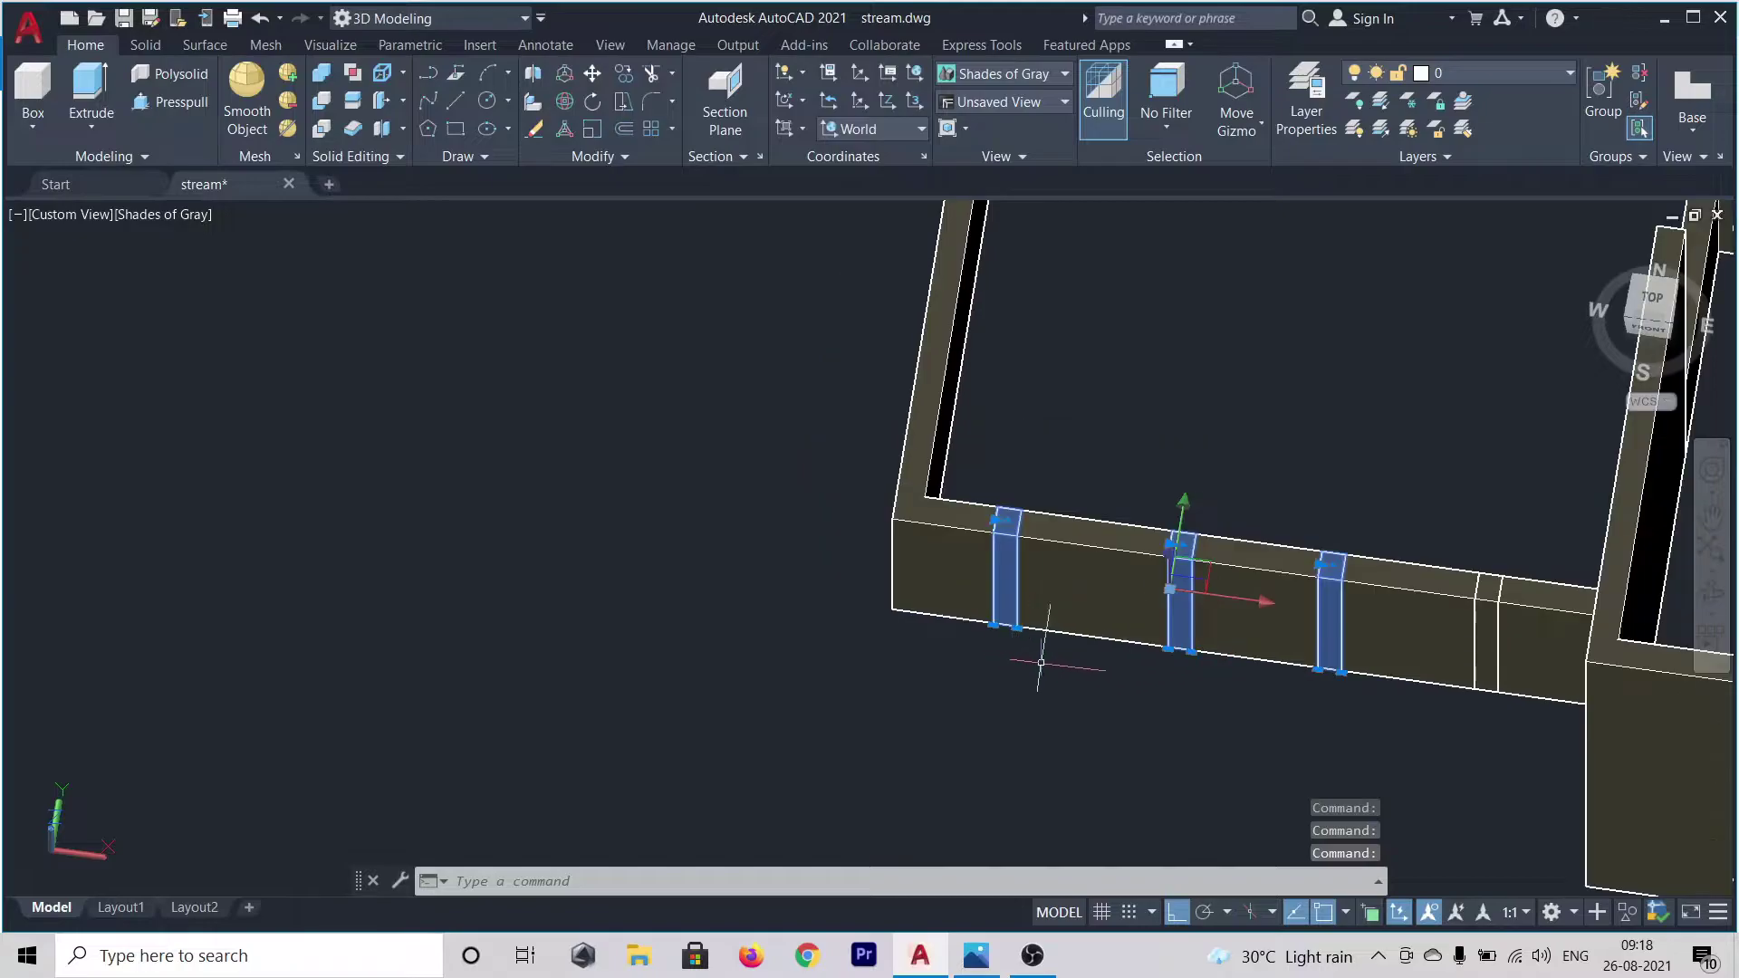
left_click(1485, 616, "ctrl")
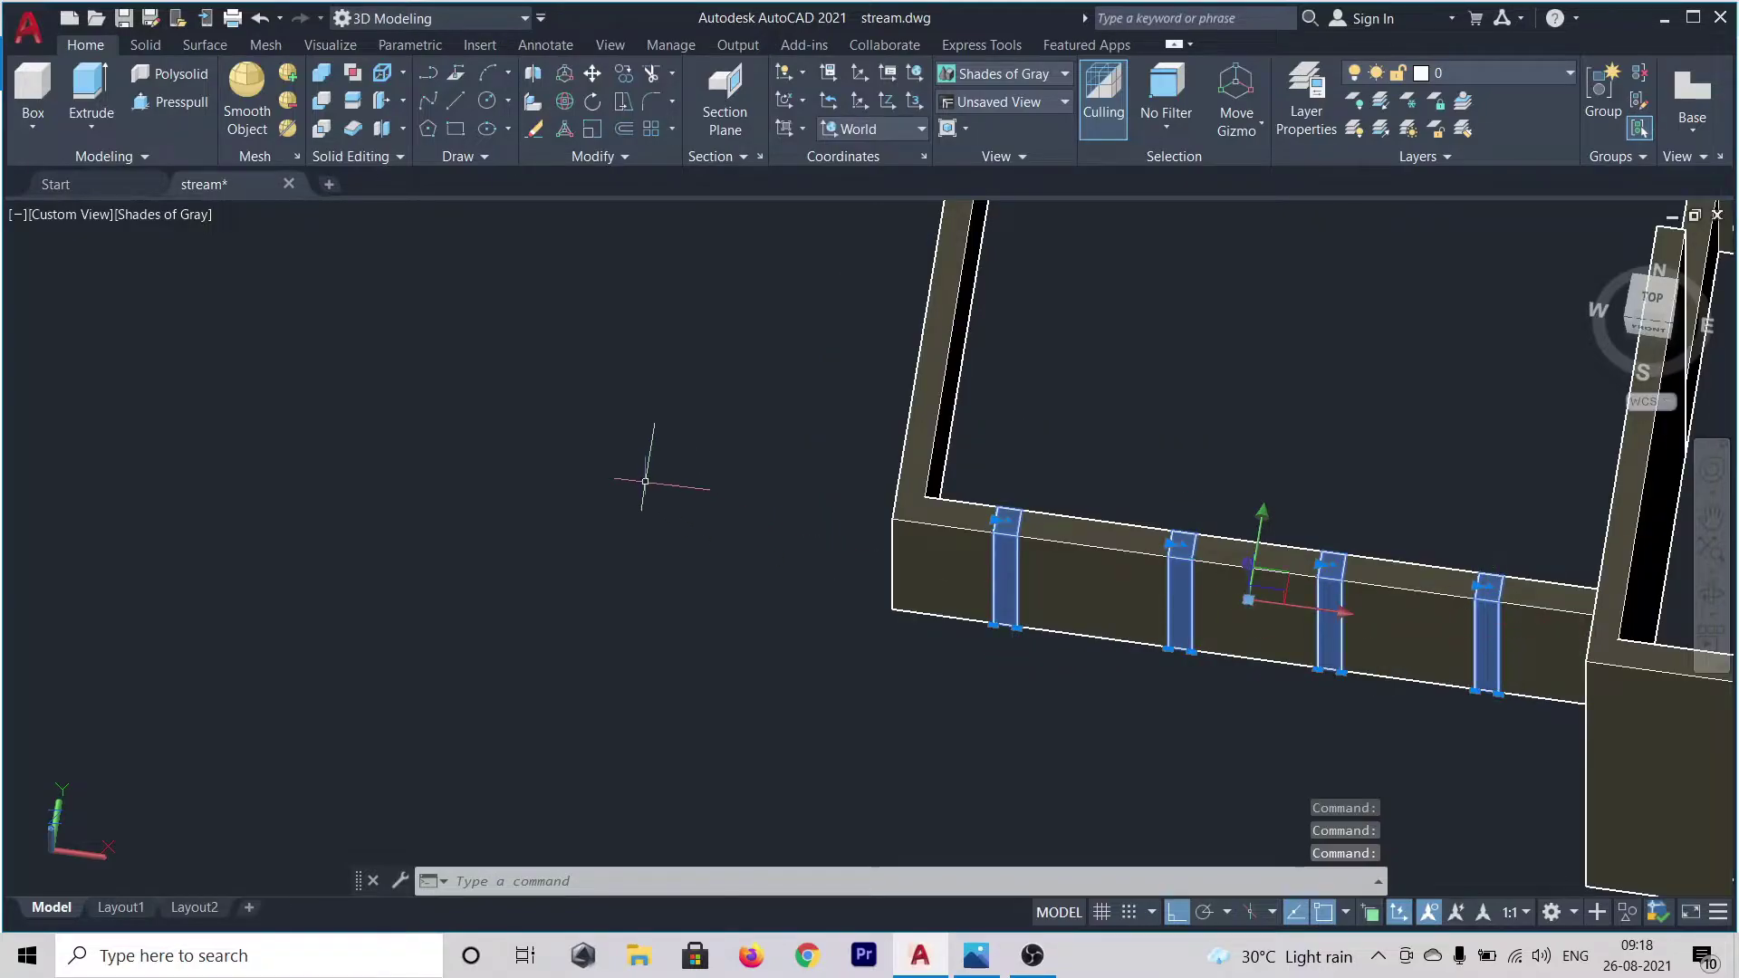
- Union the four narrow front-wall blocks into one solid, check it by selecting it, and clear the selection
left_click(333, 77)
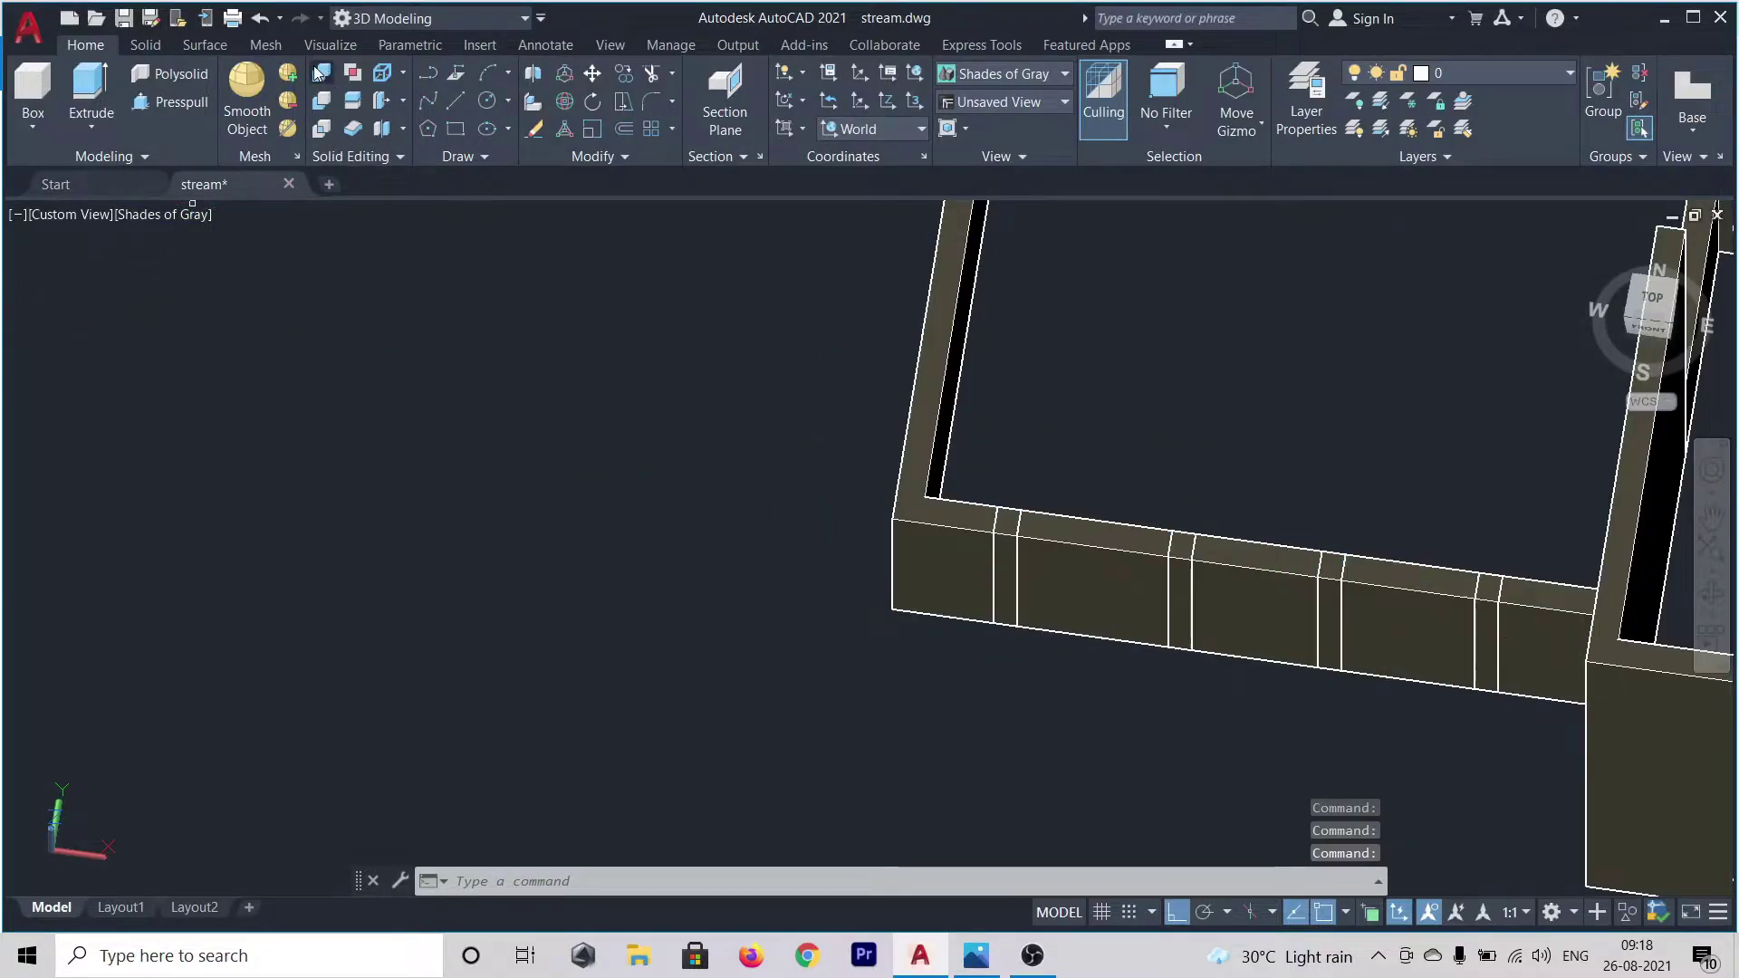
left_click(995, 529)
left_click(1182, 554)
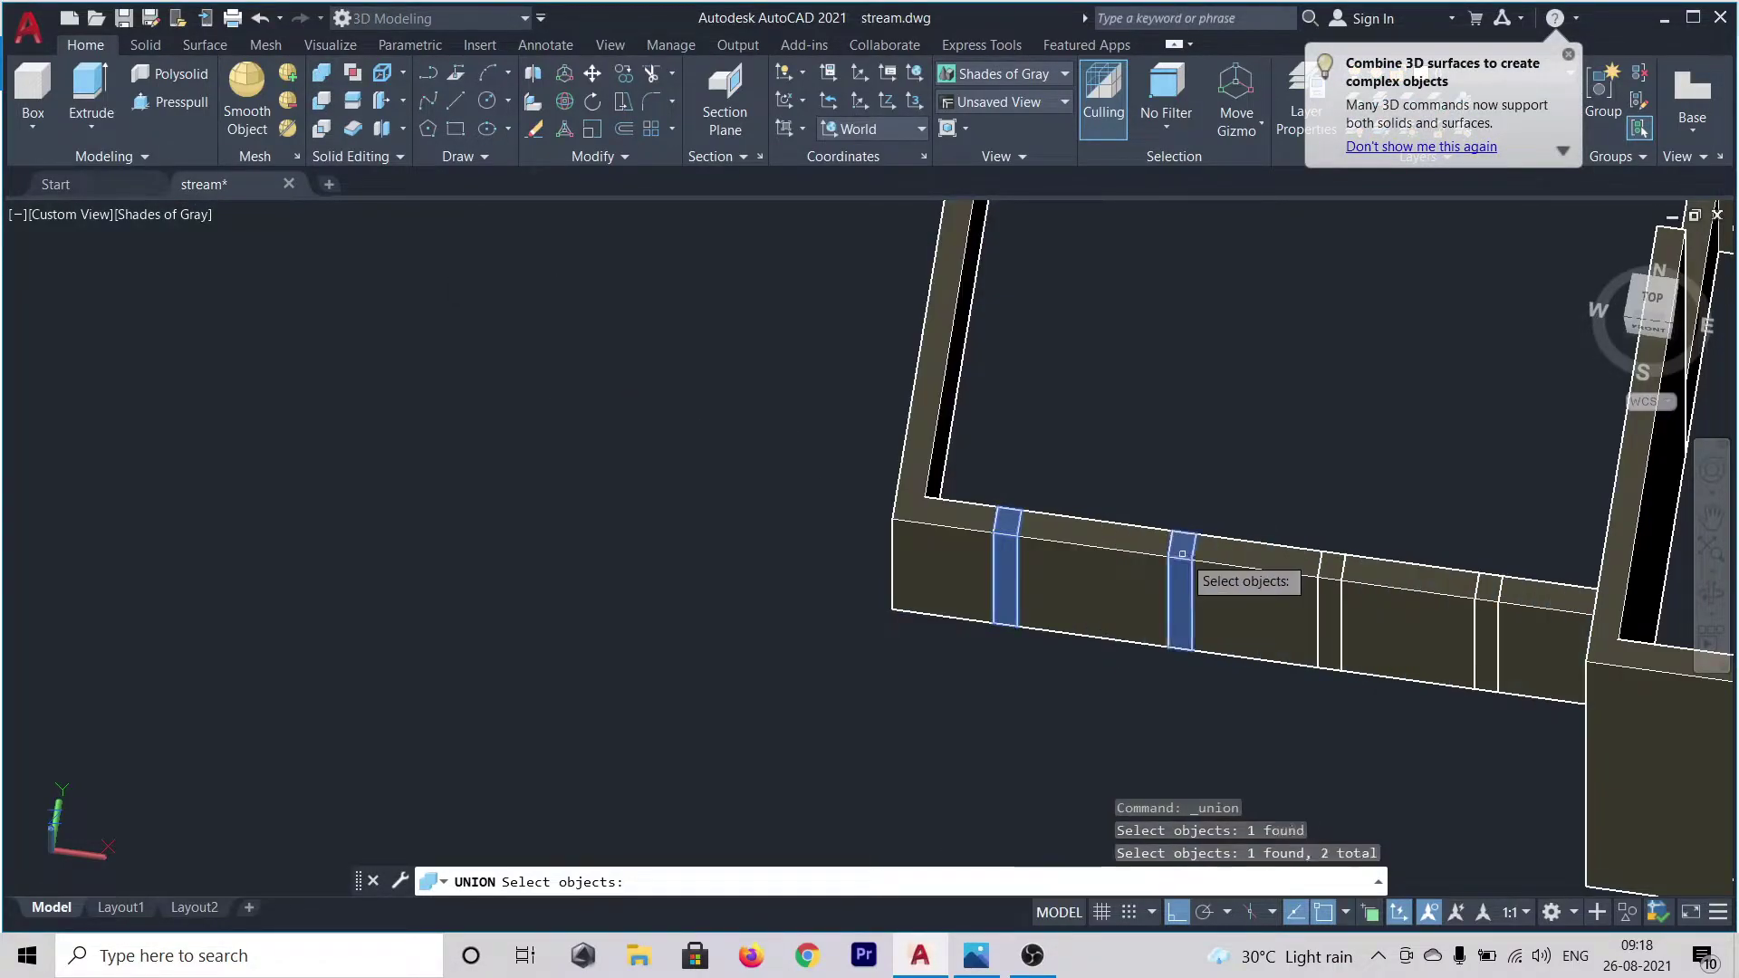
left_click(1331, 569)
left_click(1478, 601)
key("Return")
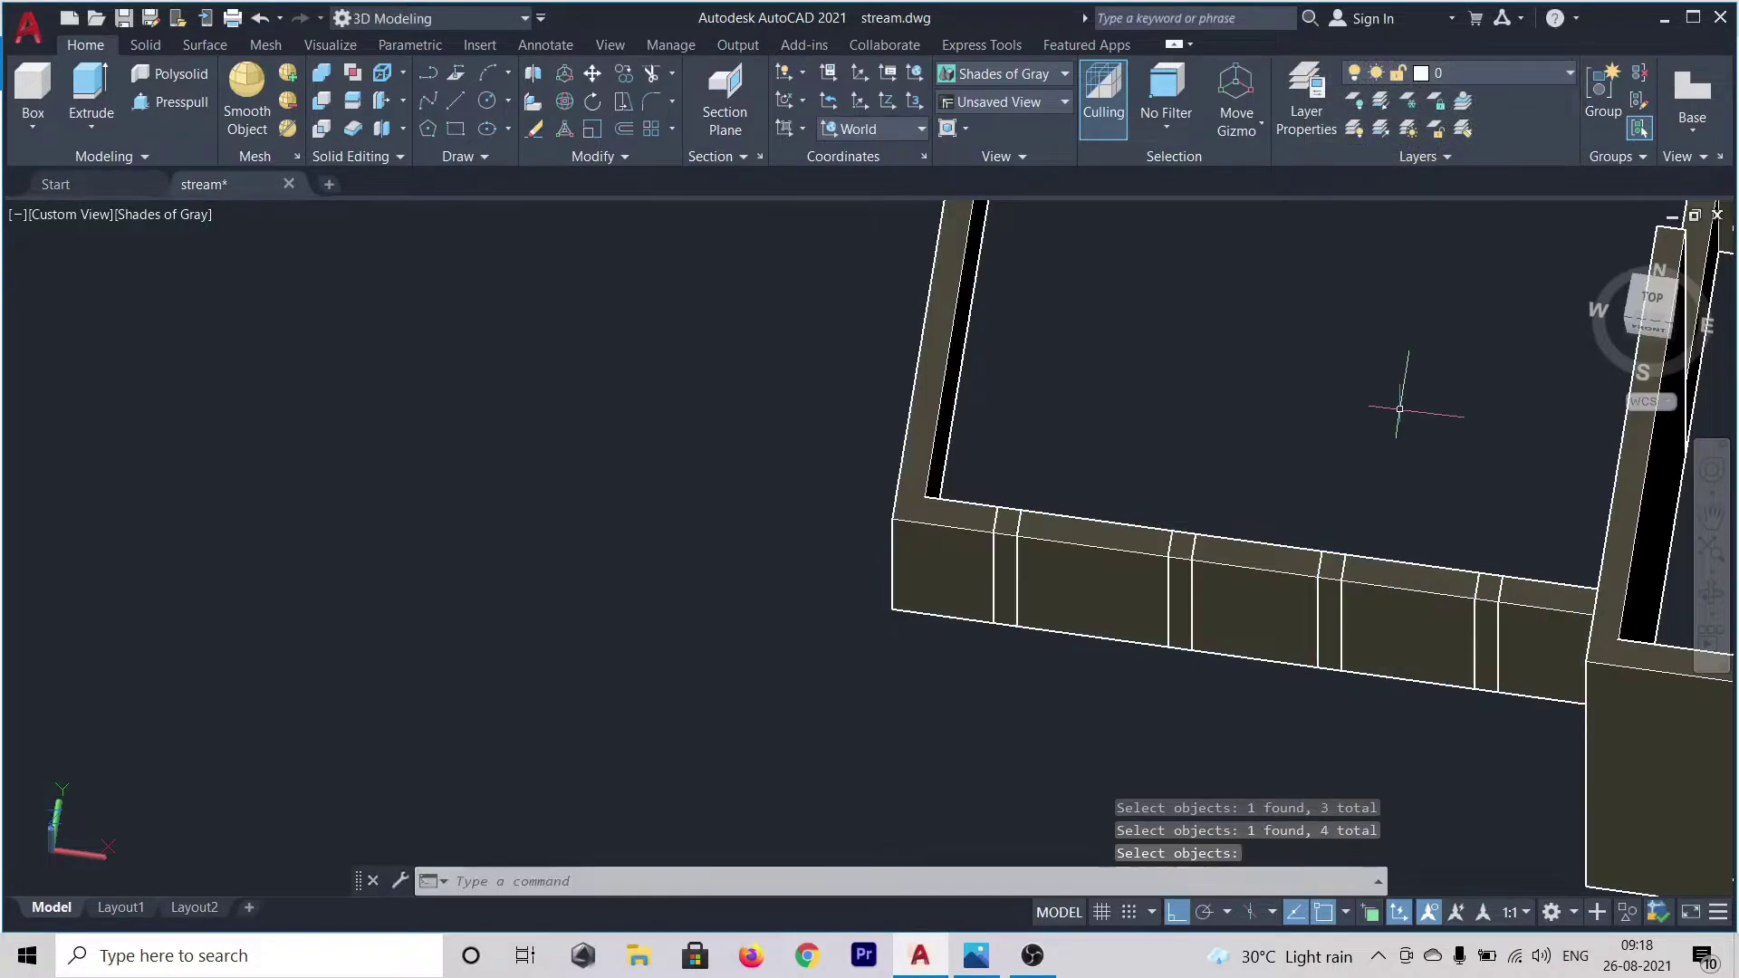
left_click(1007, 555)
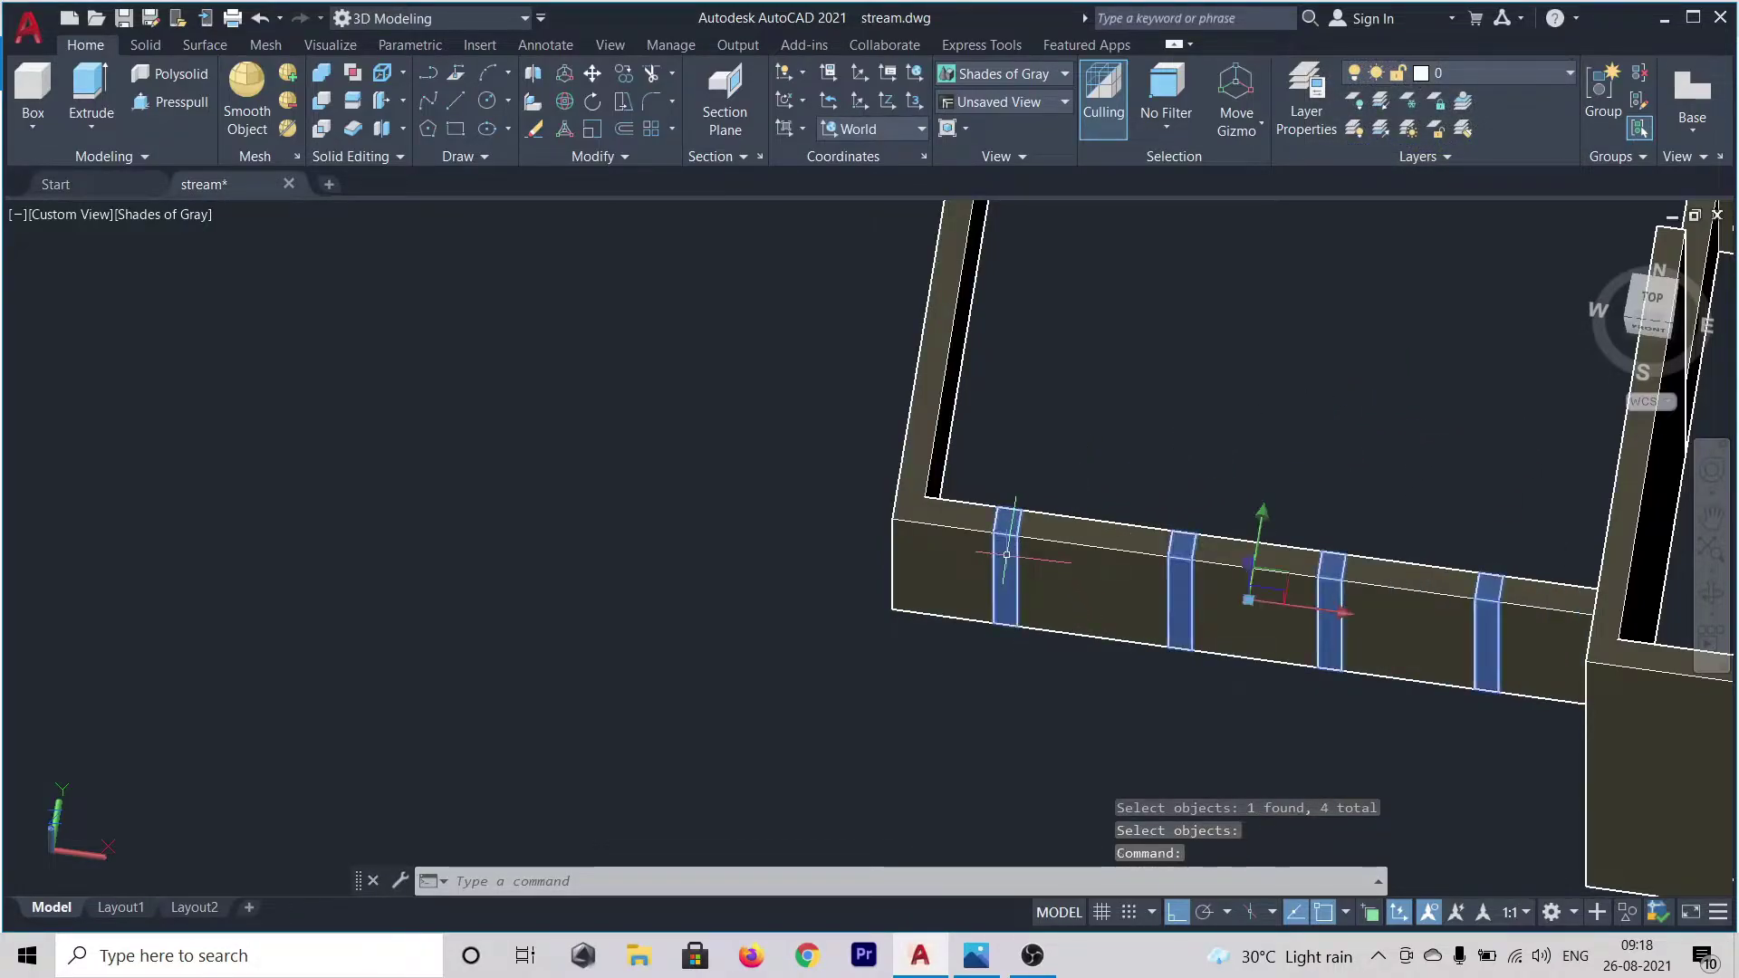
scroll(1002, 555, "down", 5)
key("Escape")
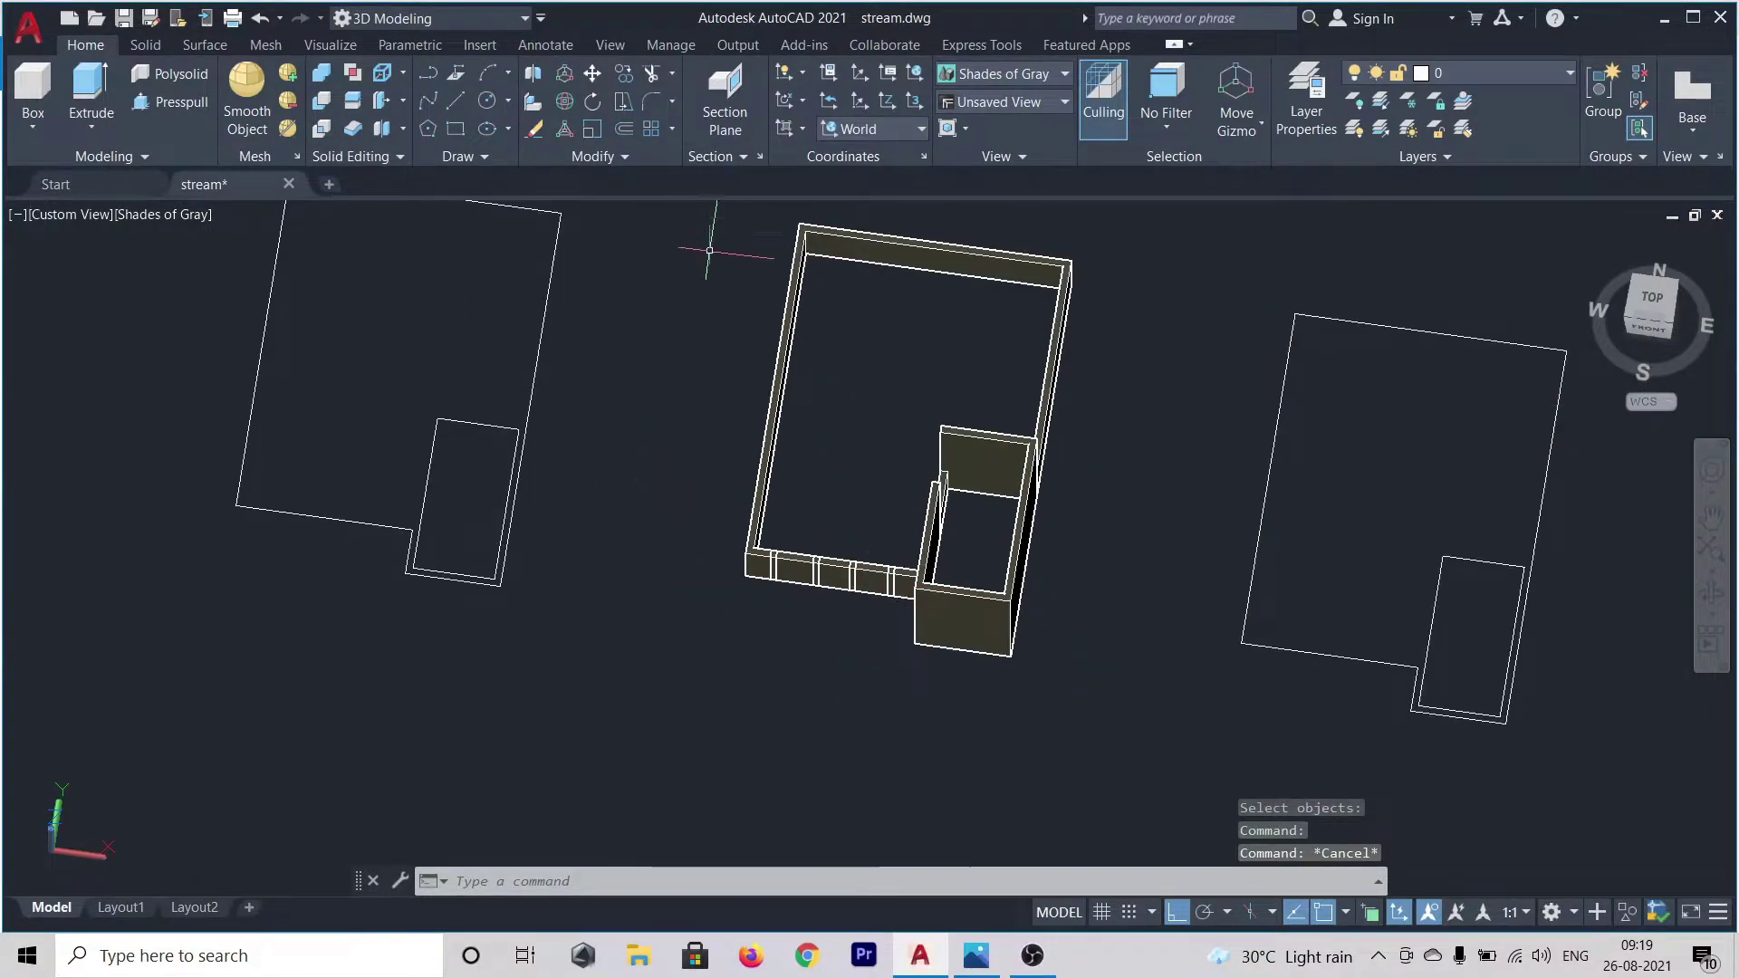
- Copy the low block in the small room's west-wall opening straight up so its upper corner meets the top of the wall
middle_click_drag(791, 711, 915, 525, "shift")
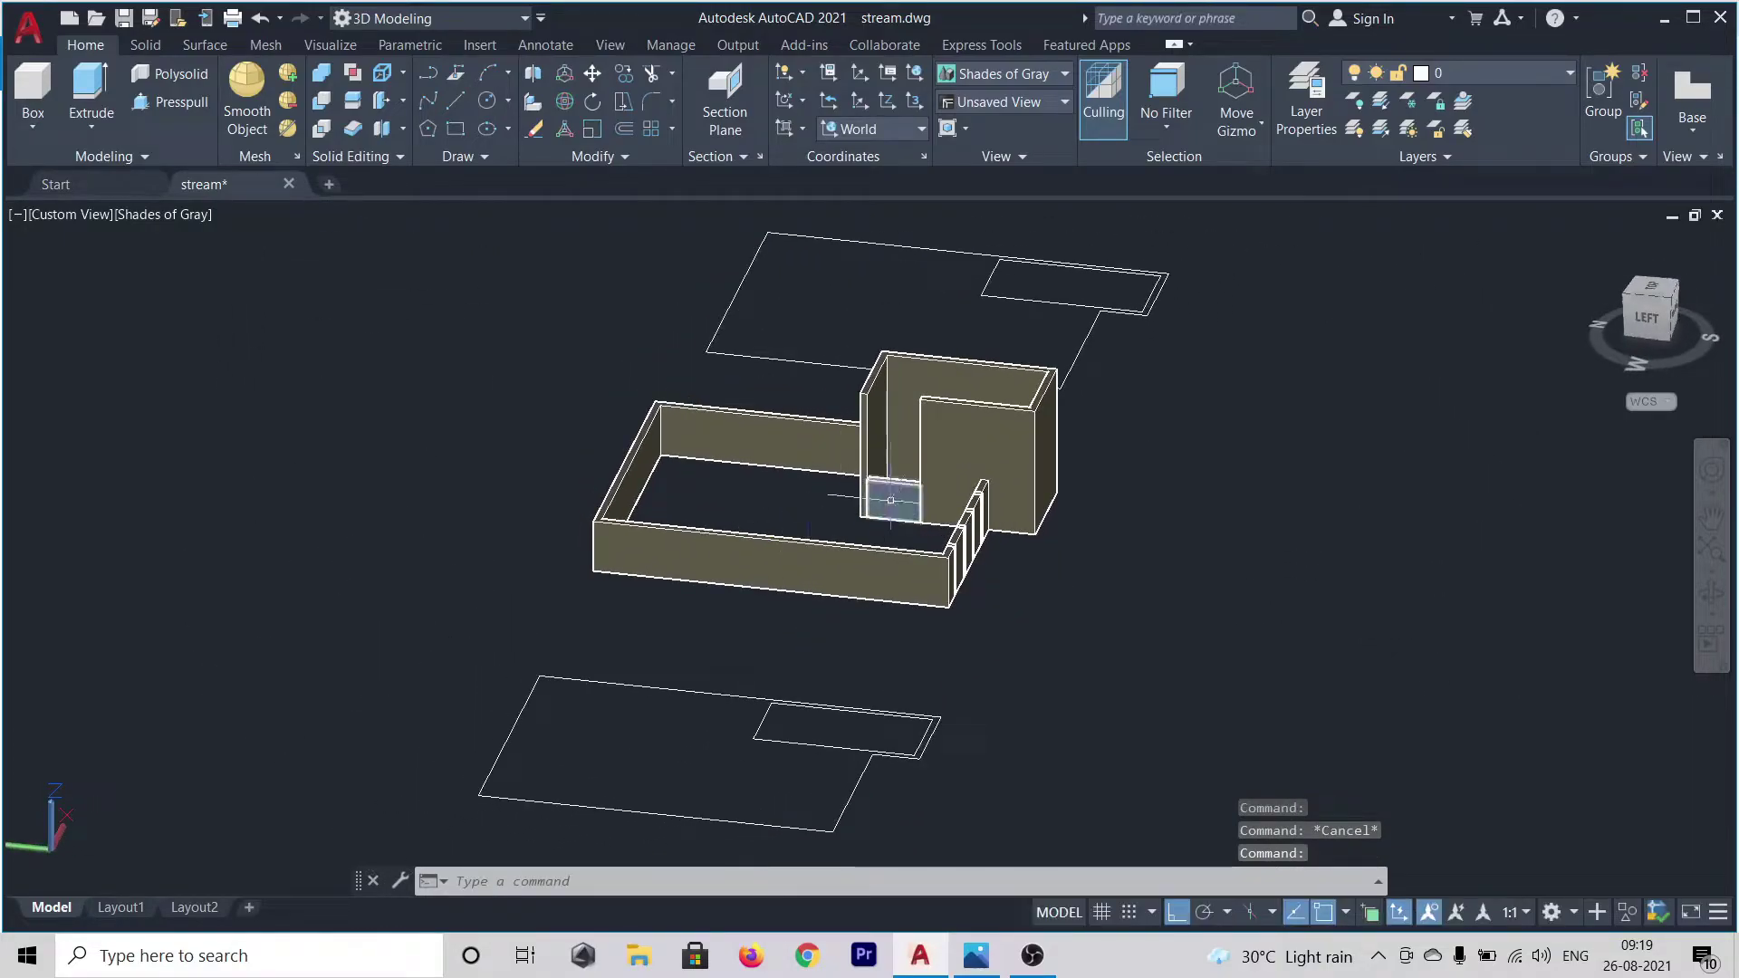
left_click(890, 500)
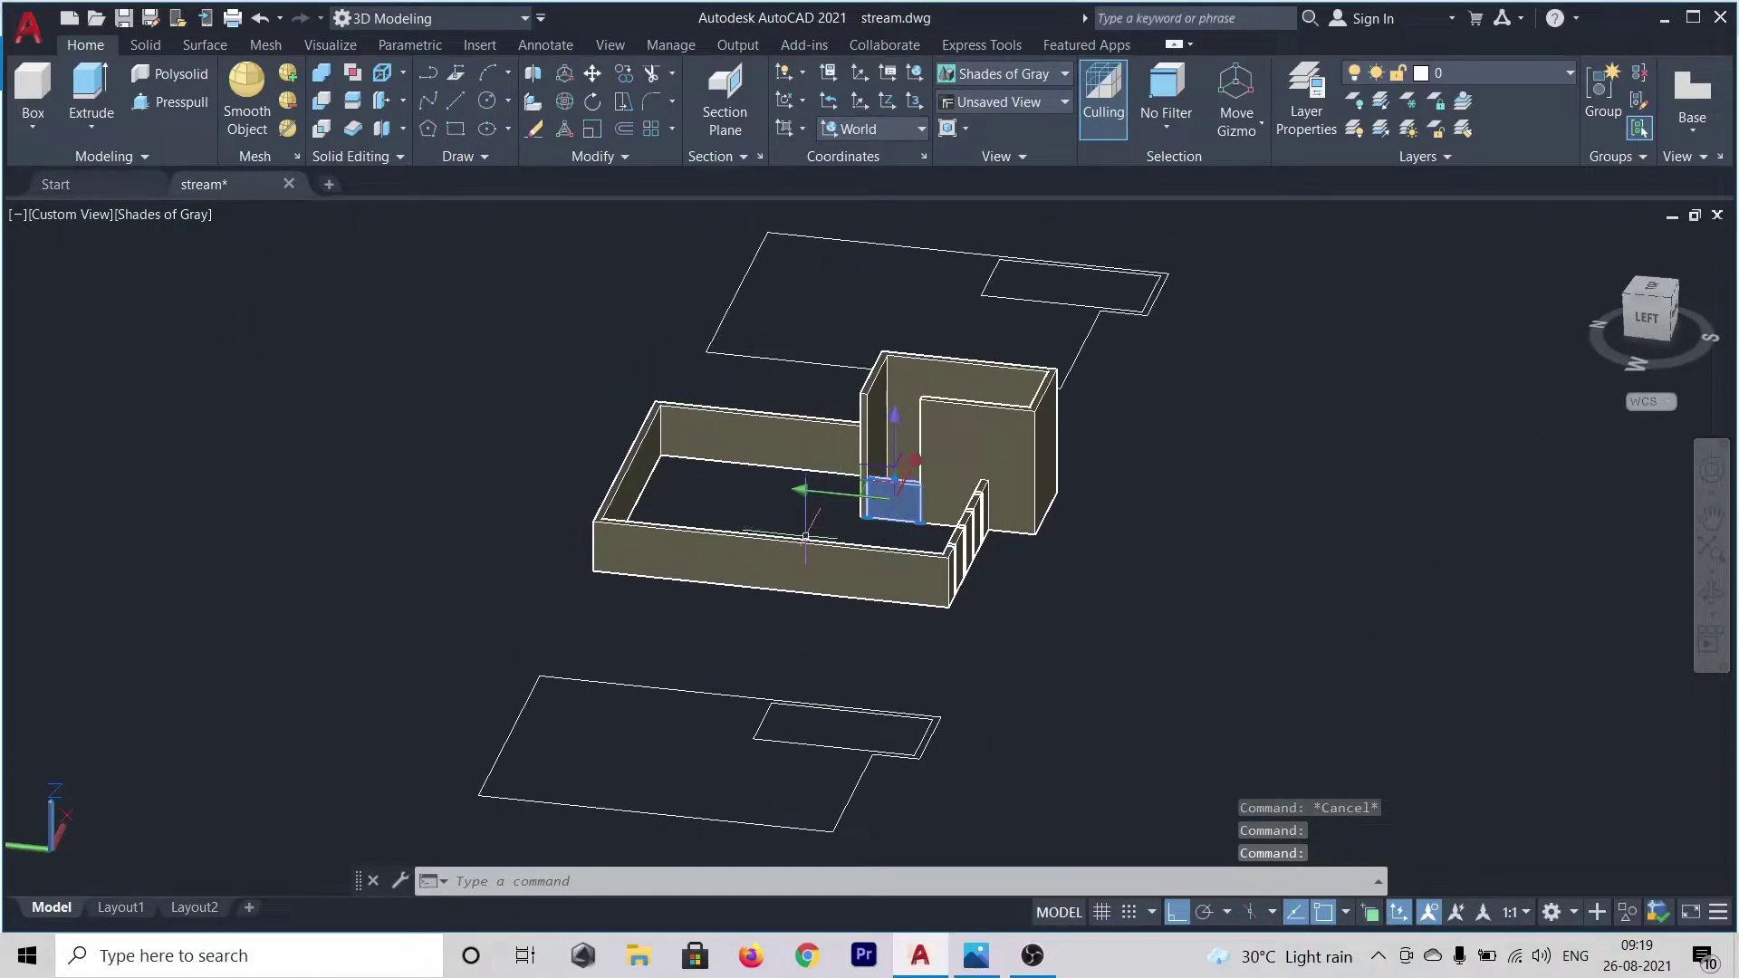
type("co")
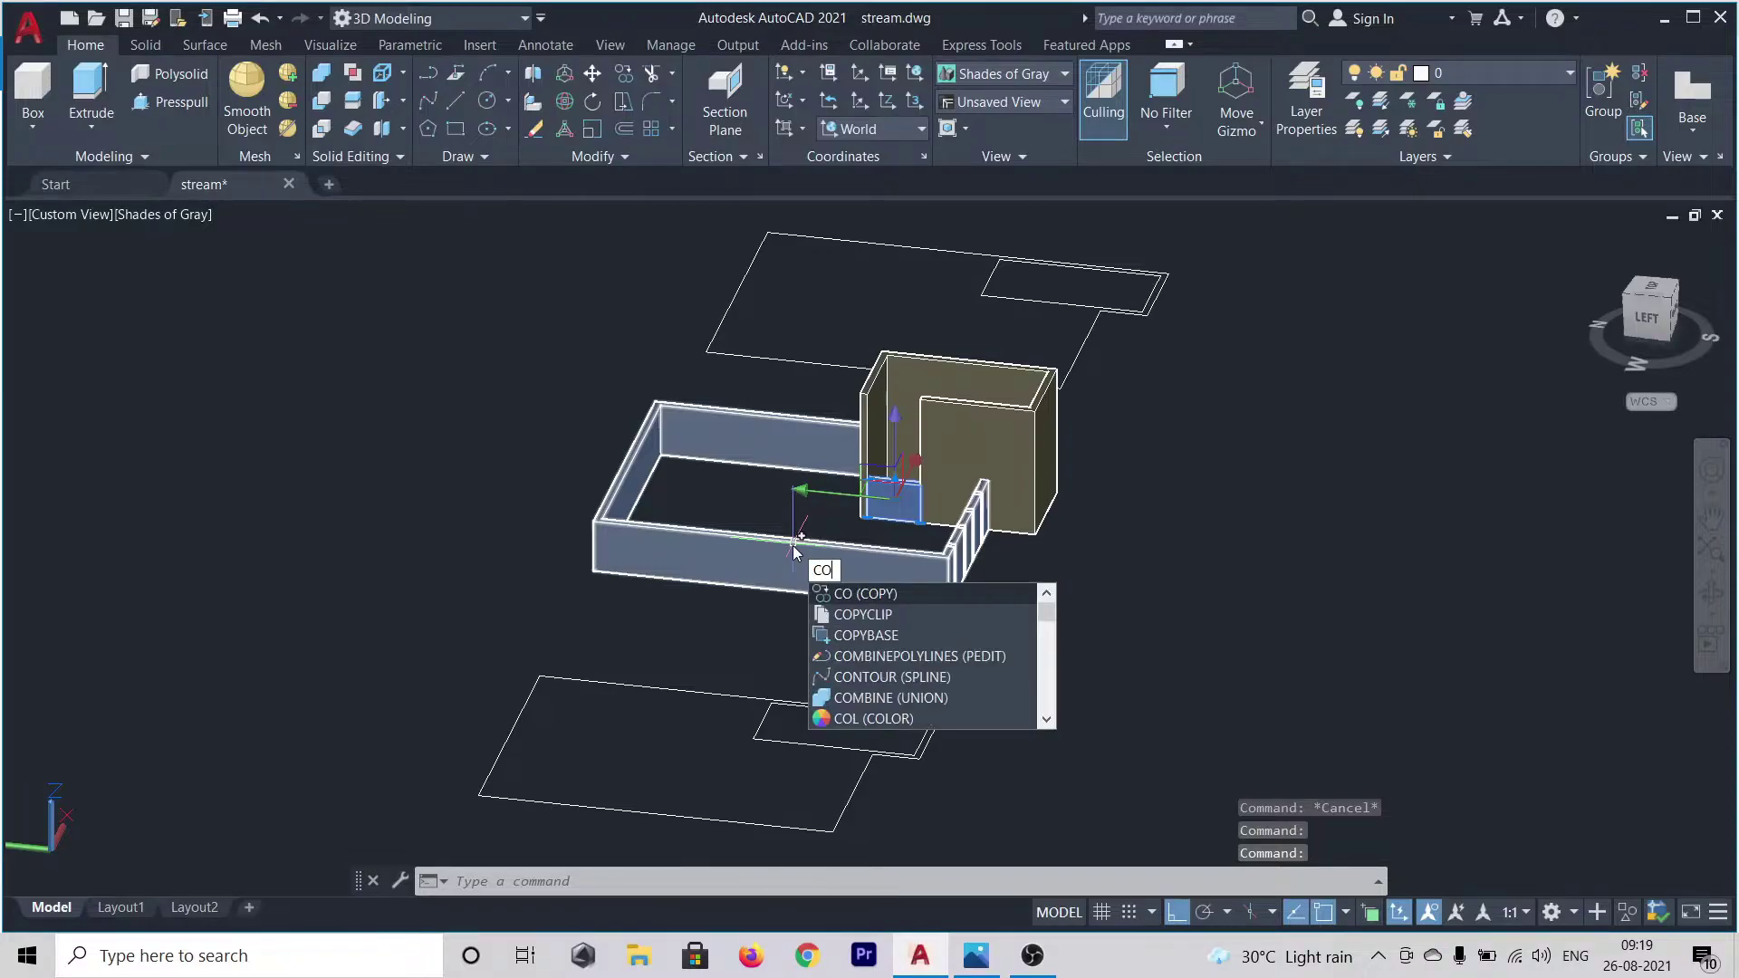
key("Return")
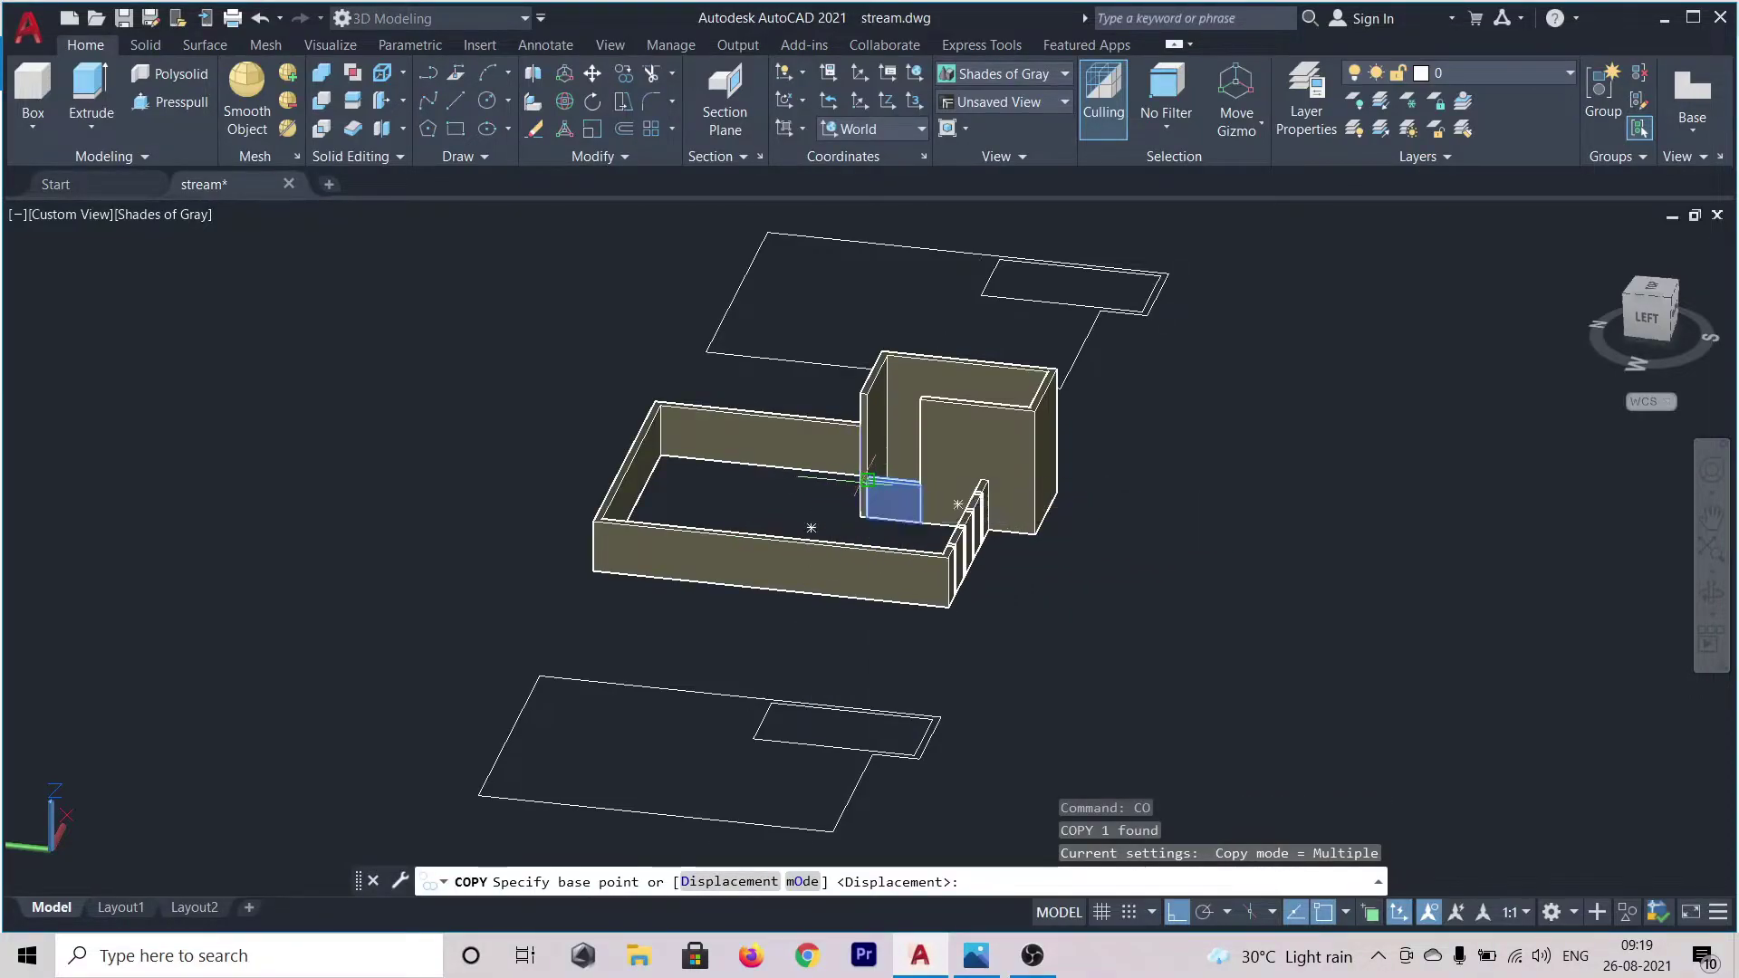
scroll(863, 479, "up", 2)
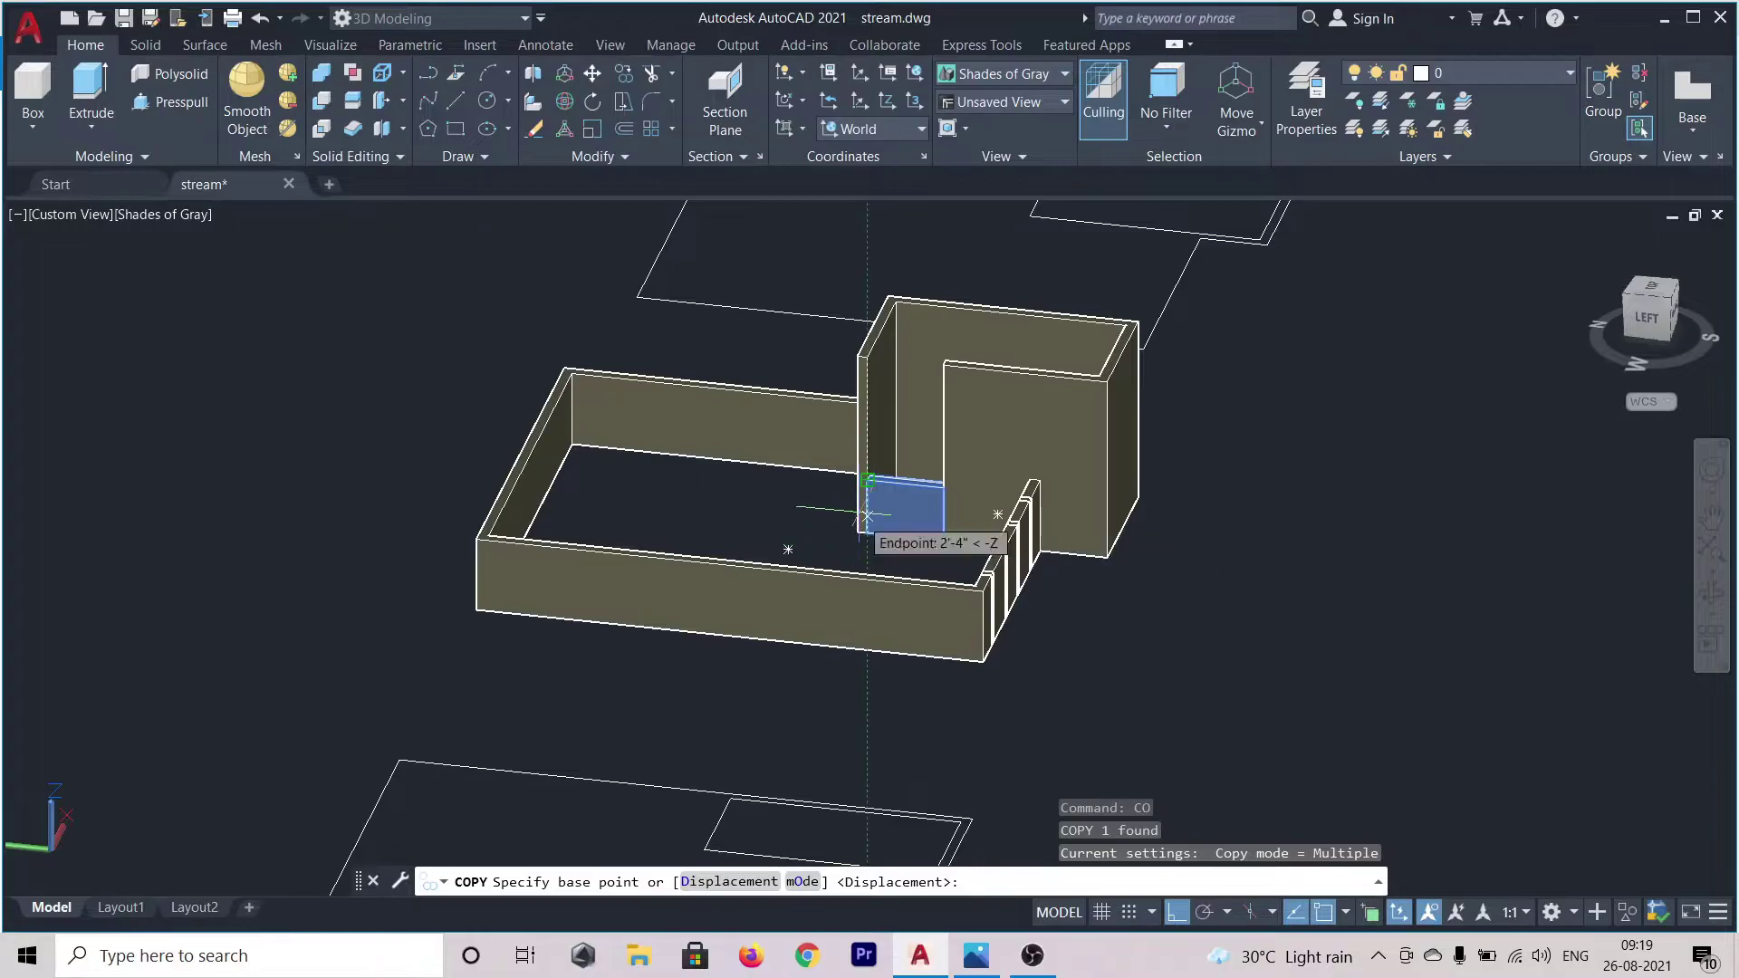
scroll(862, 478, "up", 5)
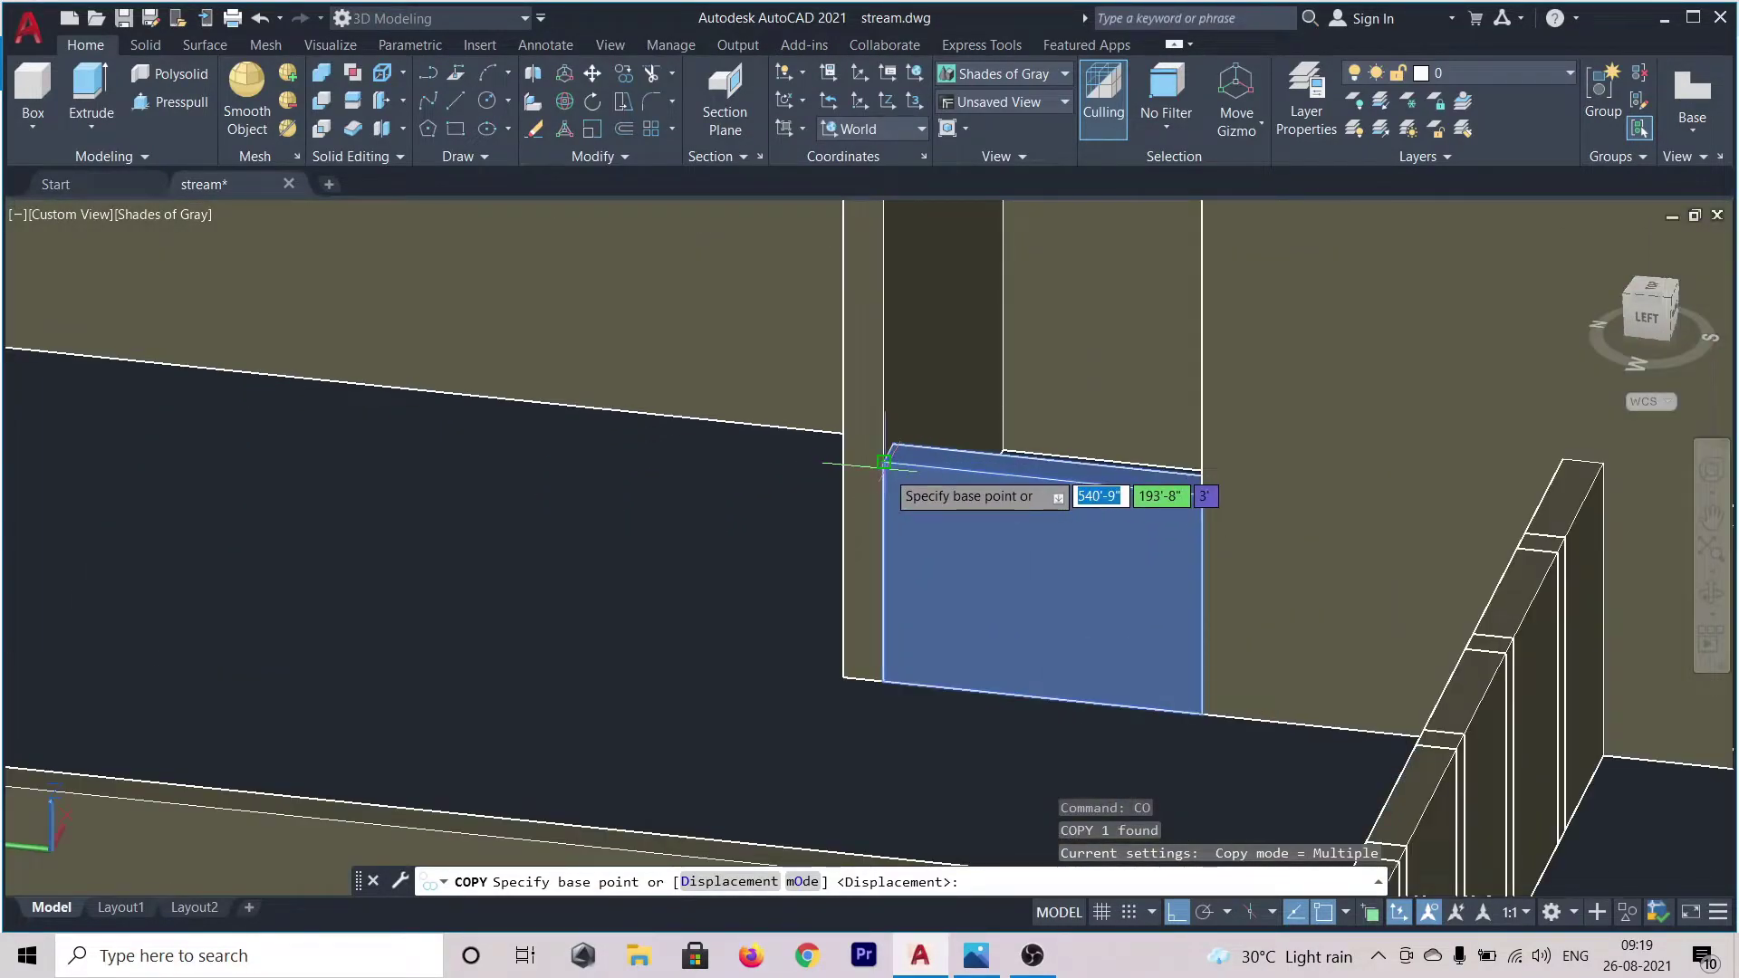
scroll(890, 457, "up", 3)
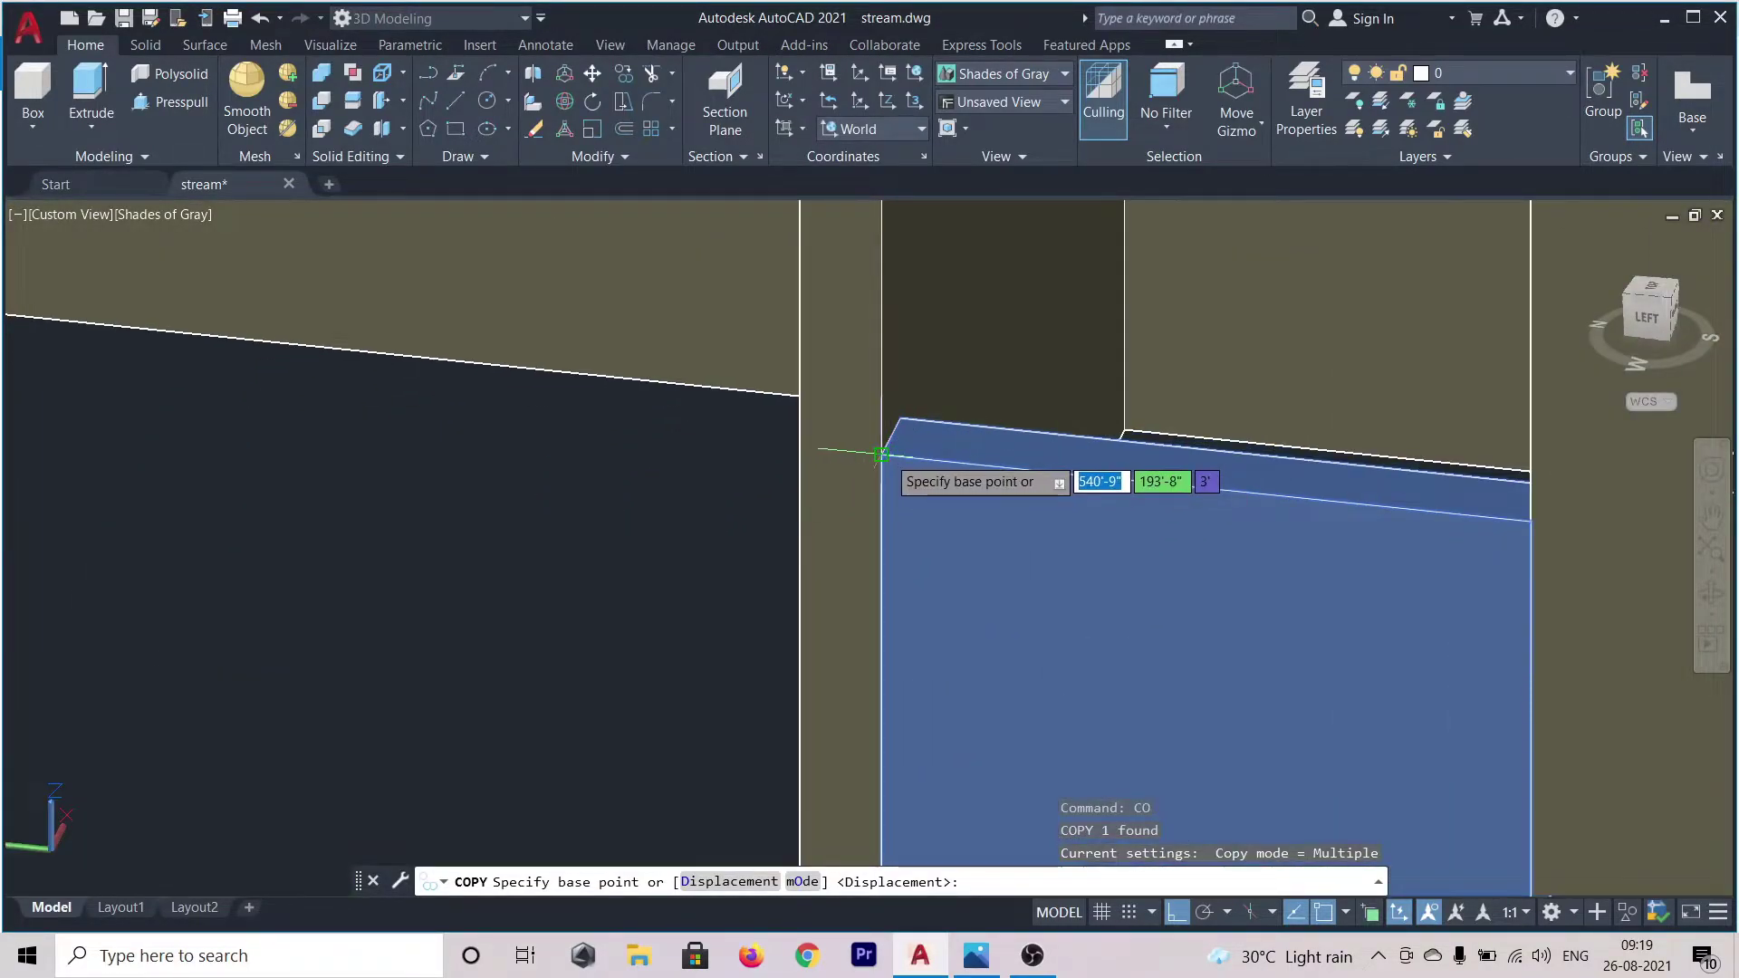
left_click(882, 453)
scroll(881, 453, "down", 10)
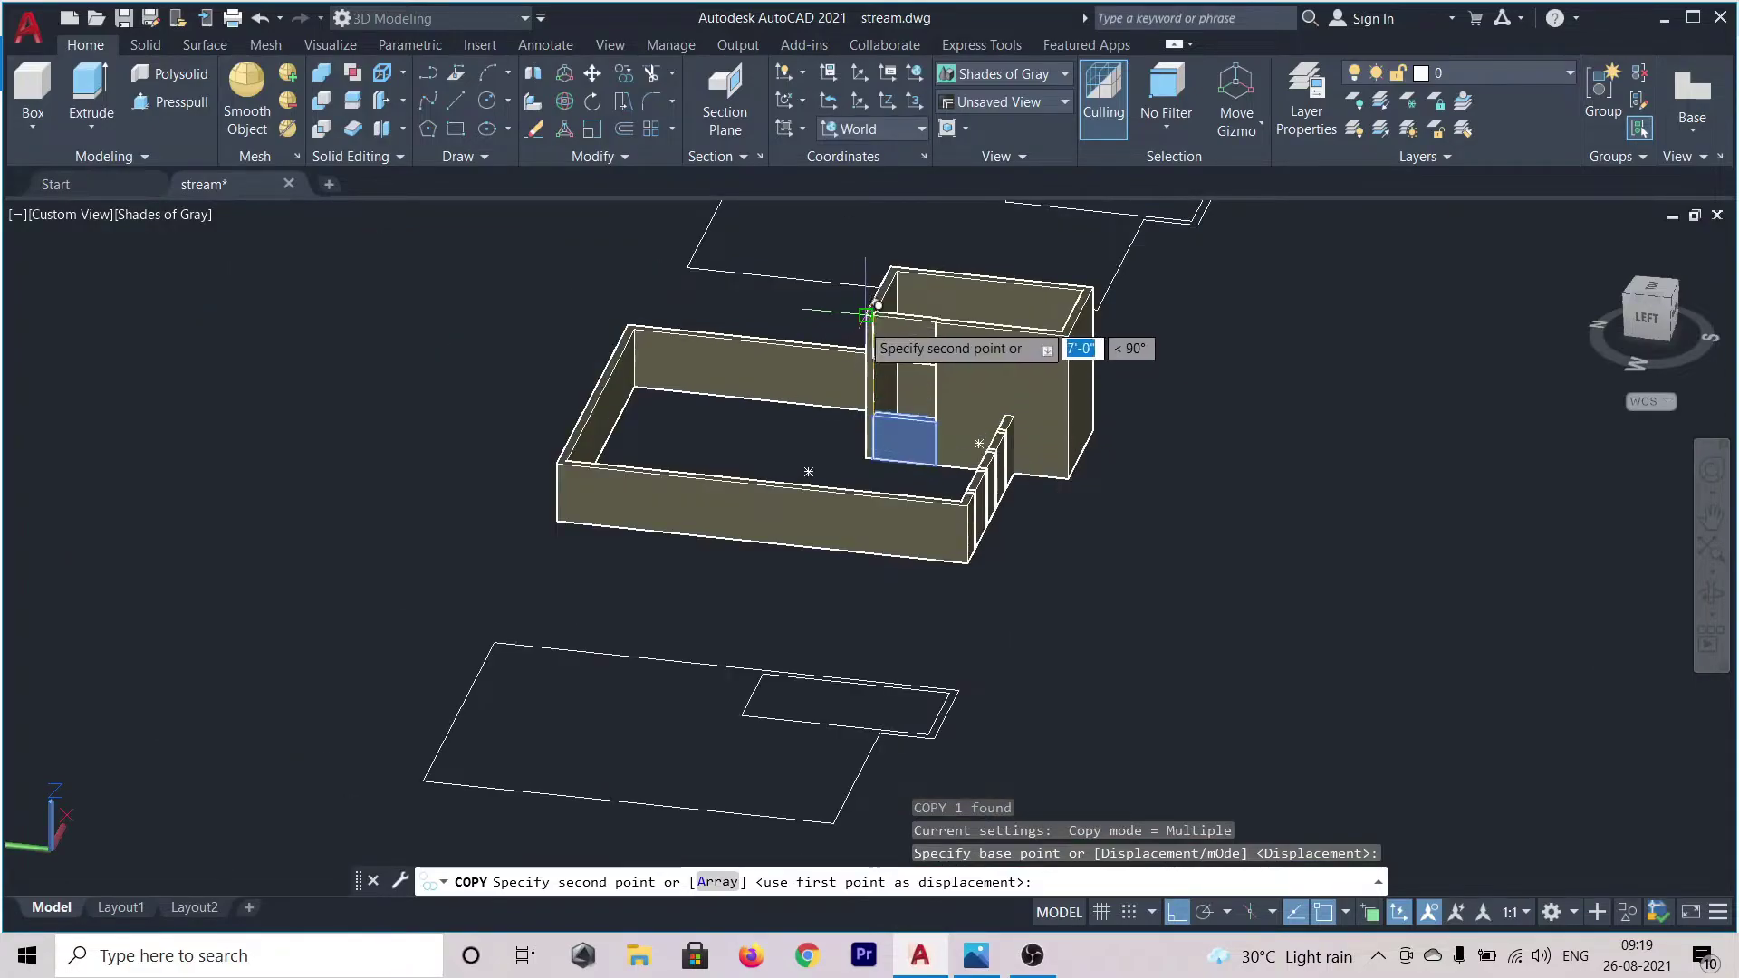
scroll(866, 314, "up", 8)
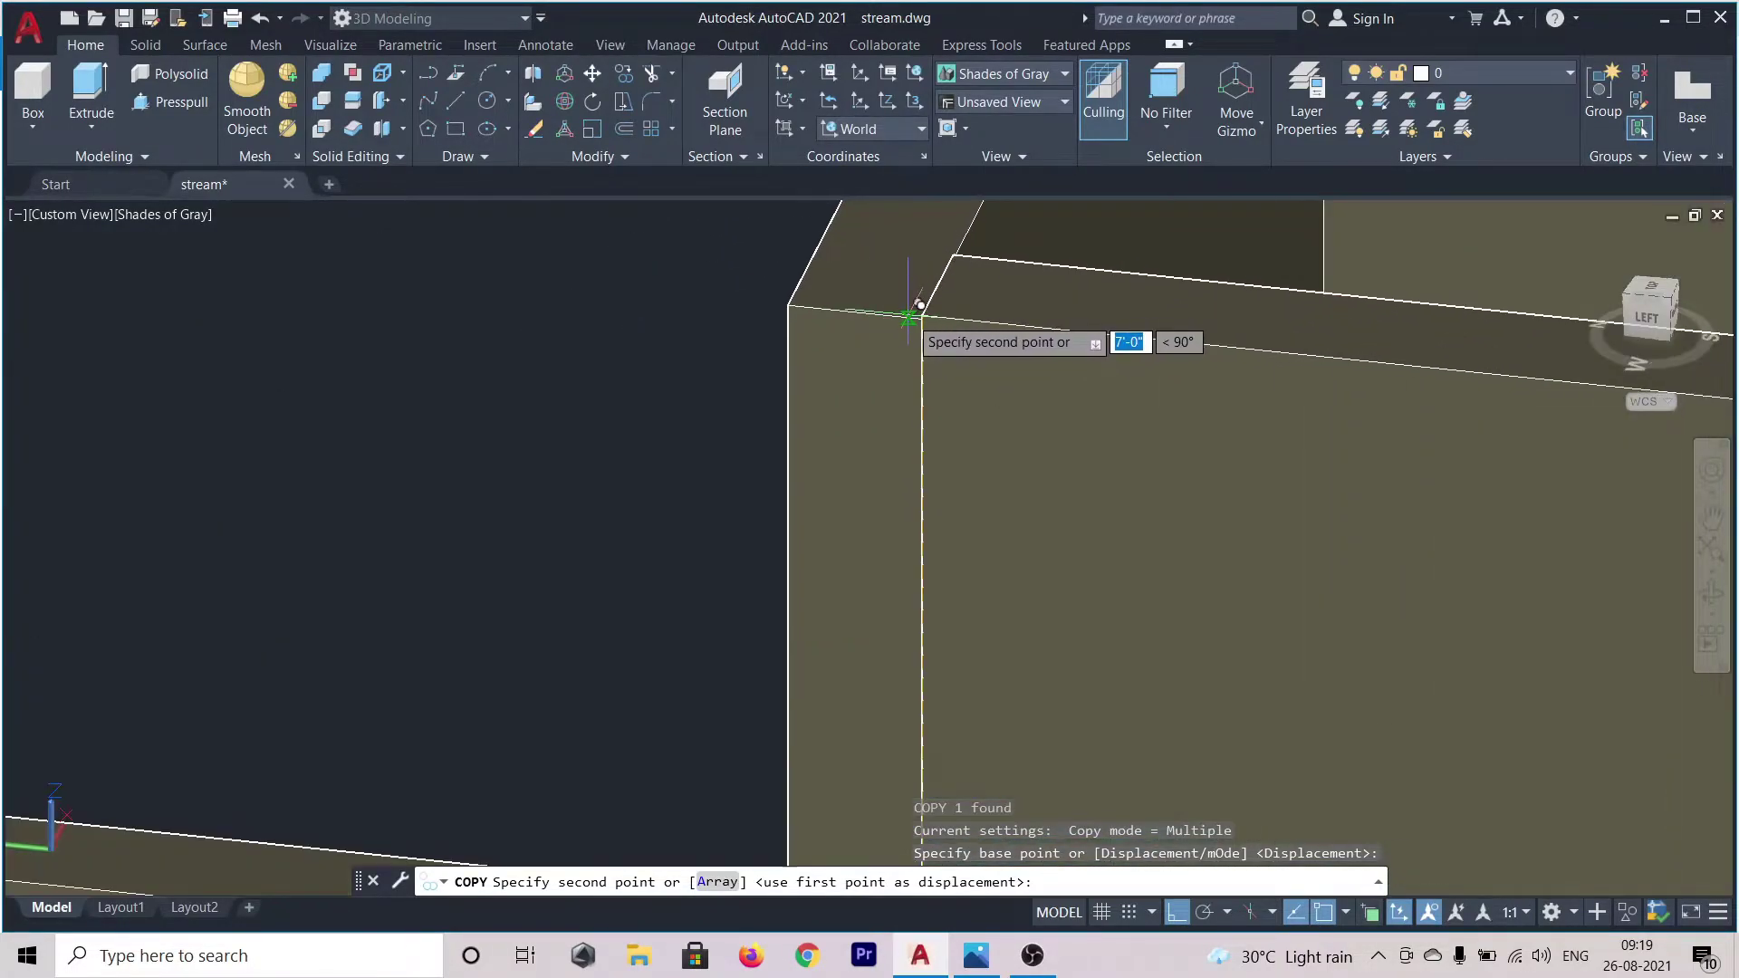
left_click(922, 319)
scroll(749, 393, "down", 6)
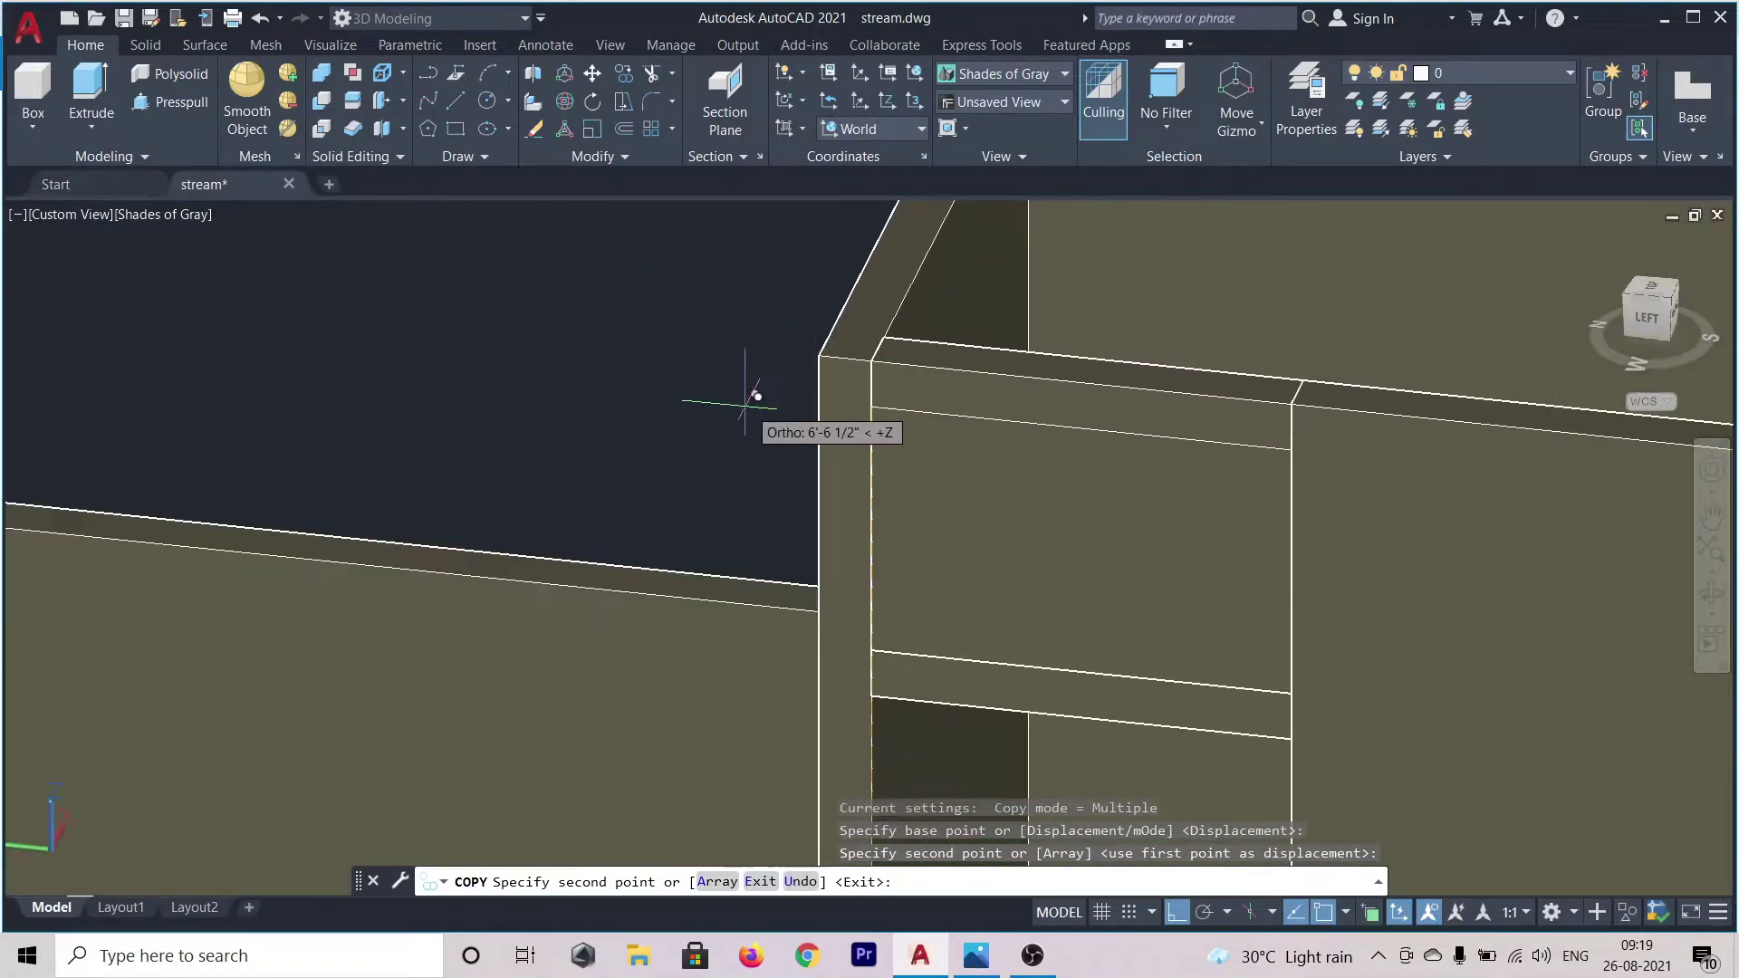
key("Escape")
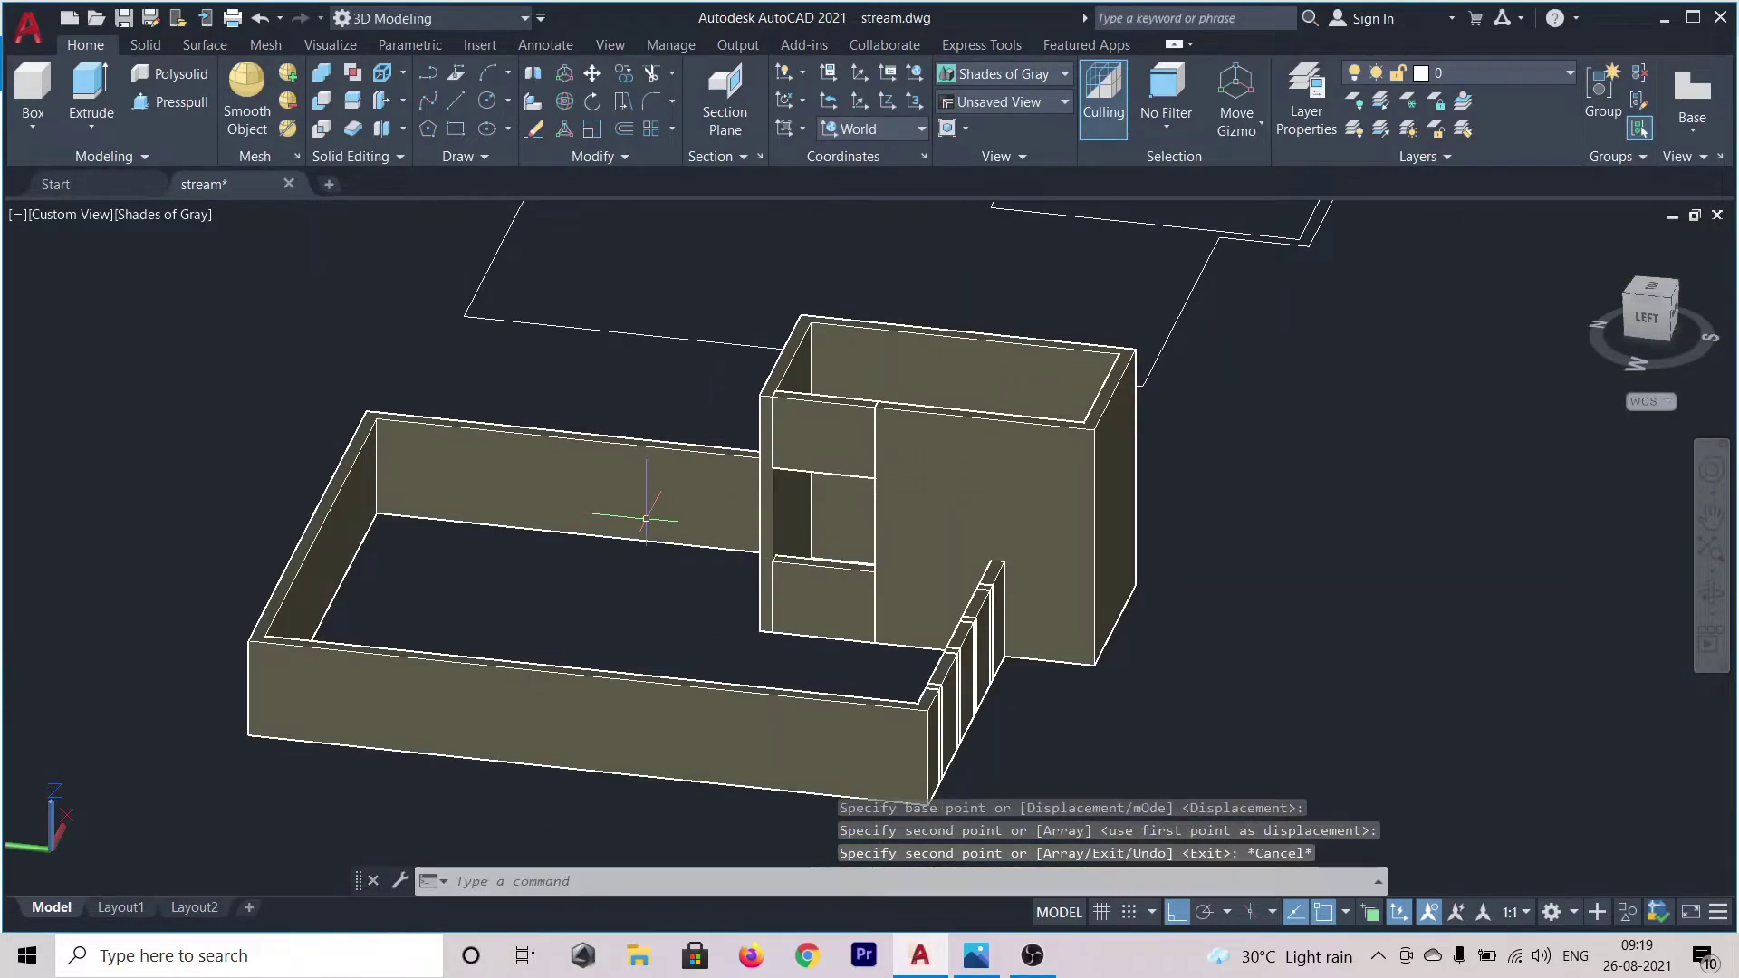
- Union the small south-east room's walls with the blocks above and below the west window opening
scroll(630, 537, "down", 3)
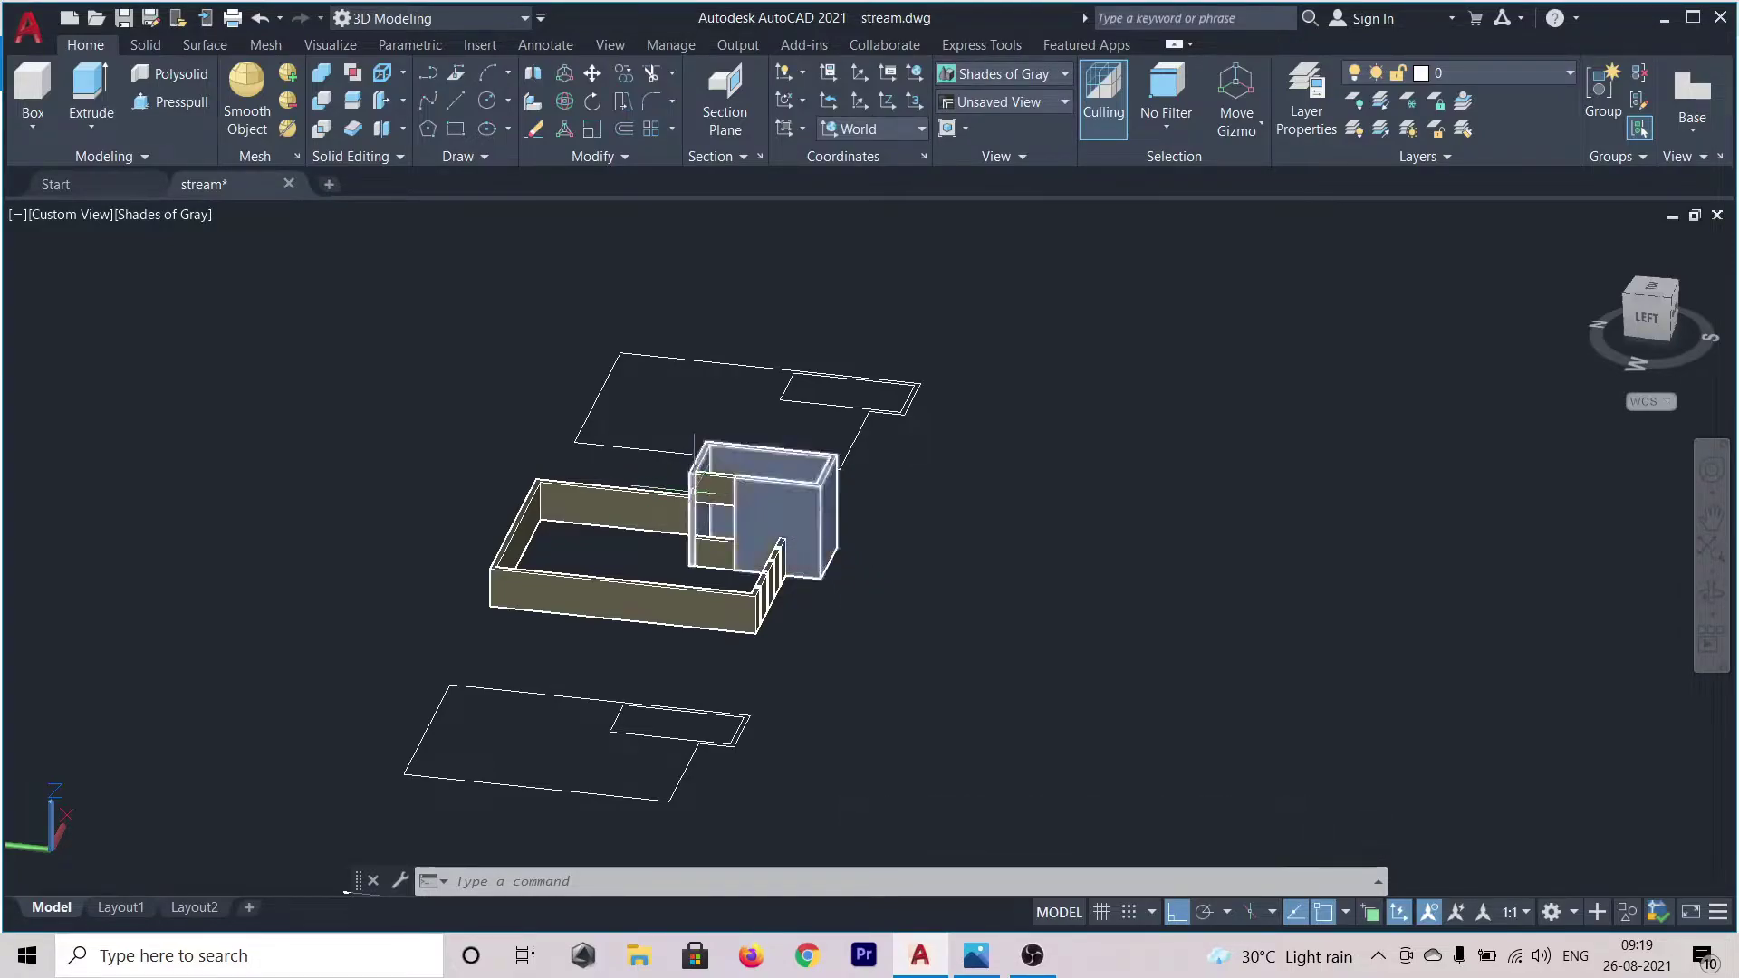
scroll(725, 489, "up", 5)
left_click(711, 478)
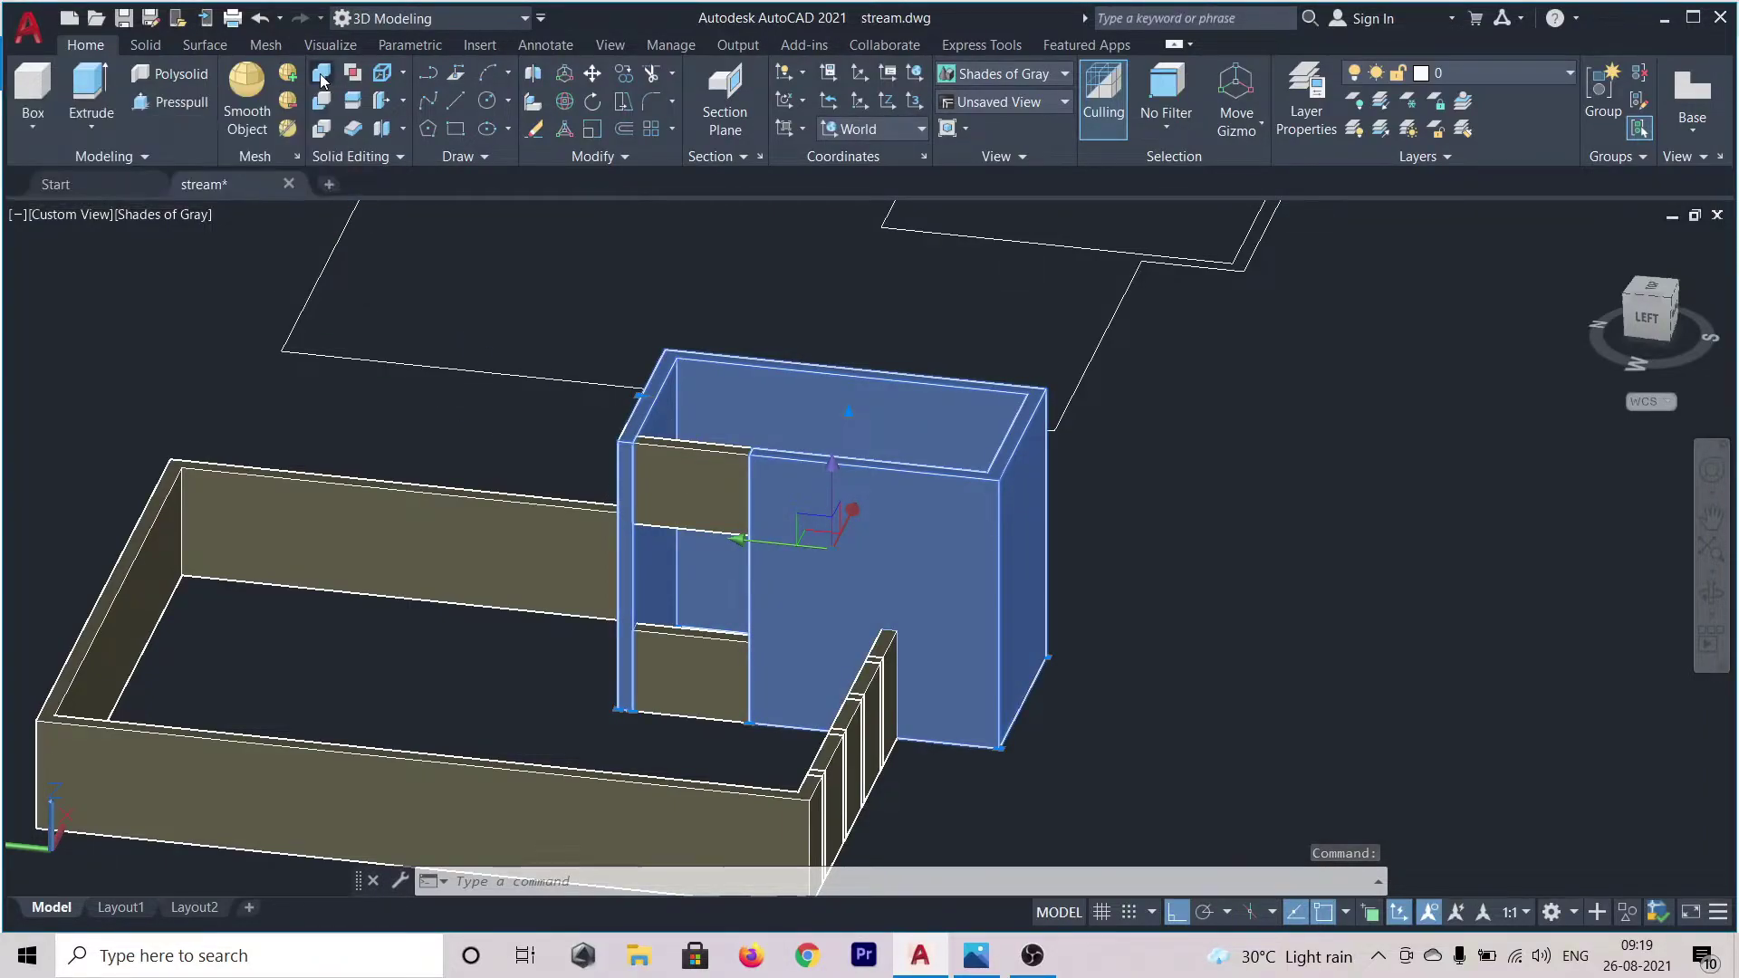
left_click(321, 80)
left_click(654, 490)
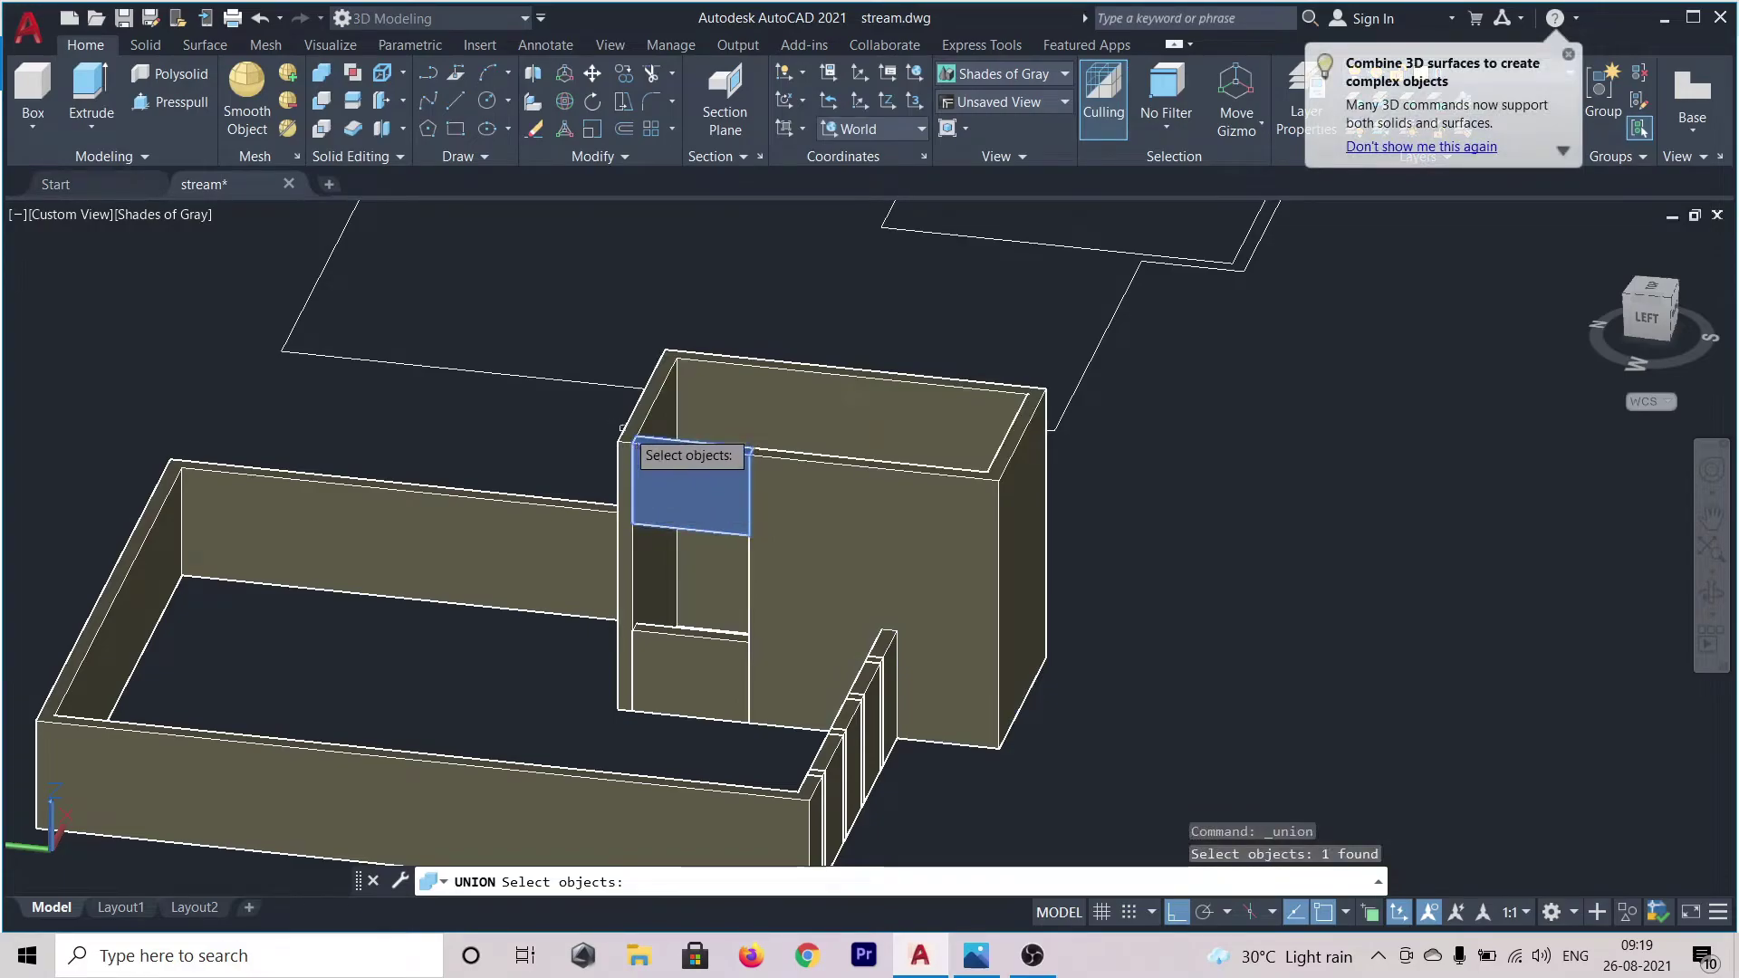
left_click(635, 433)
left_click(716, 658)
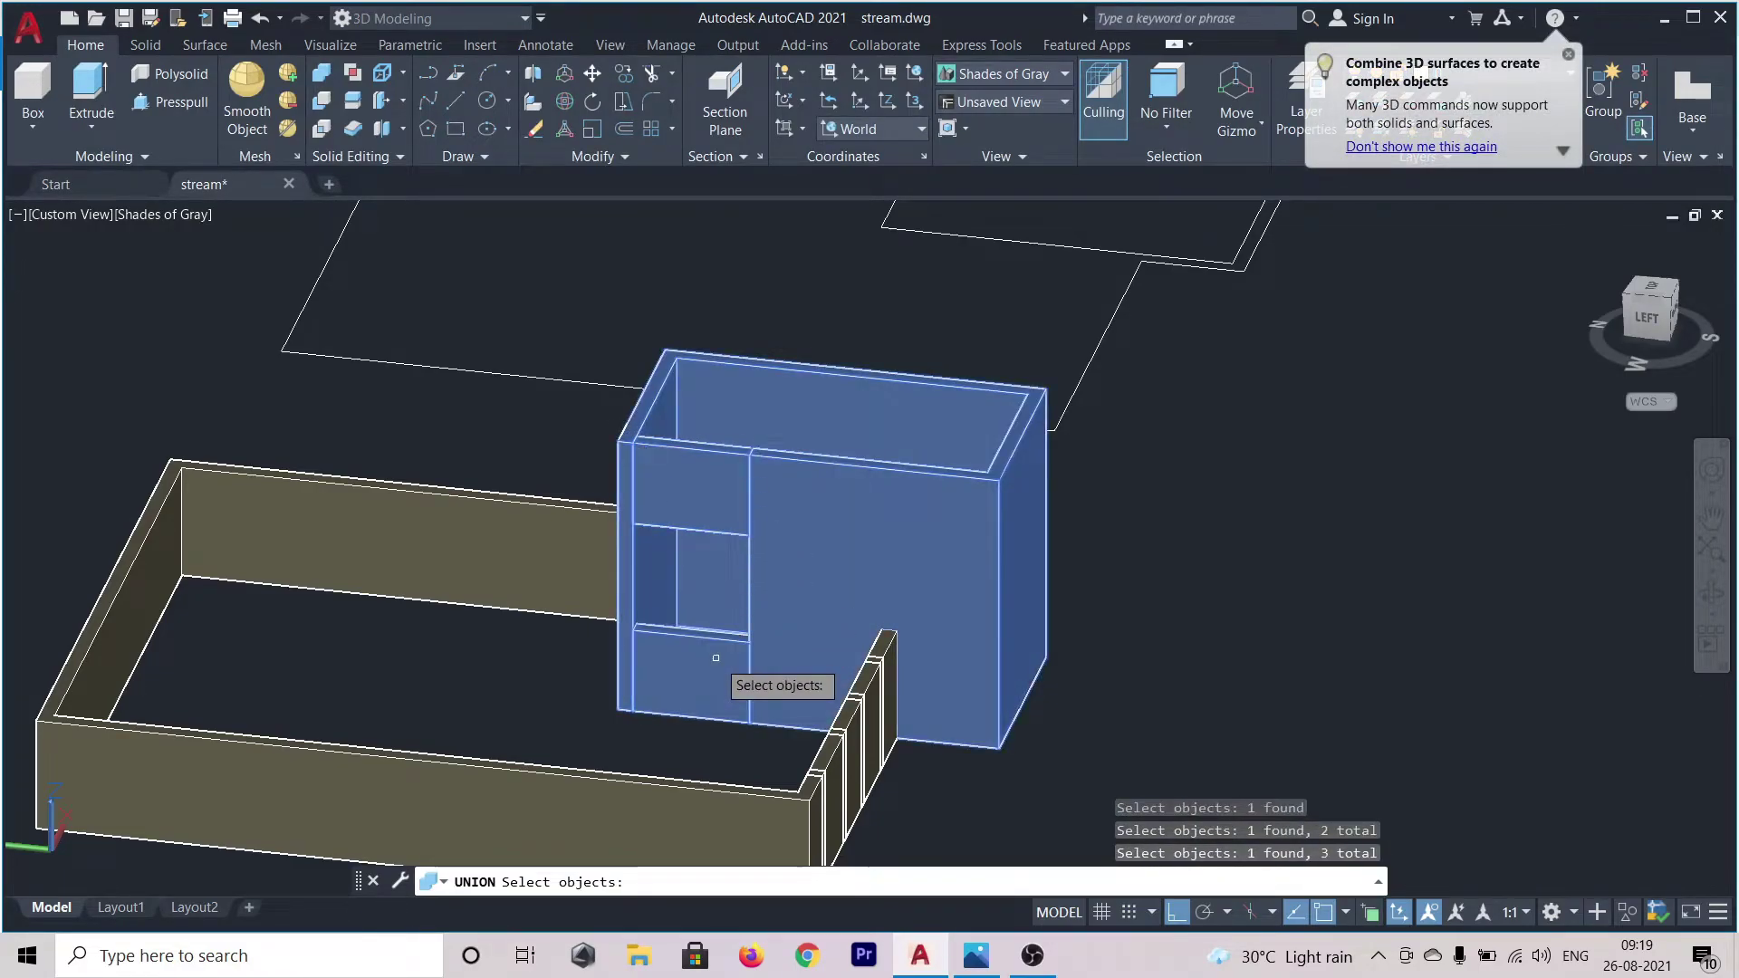
key("Return")
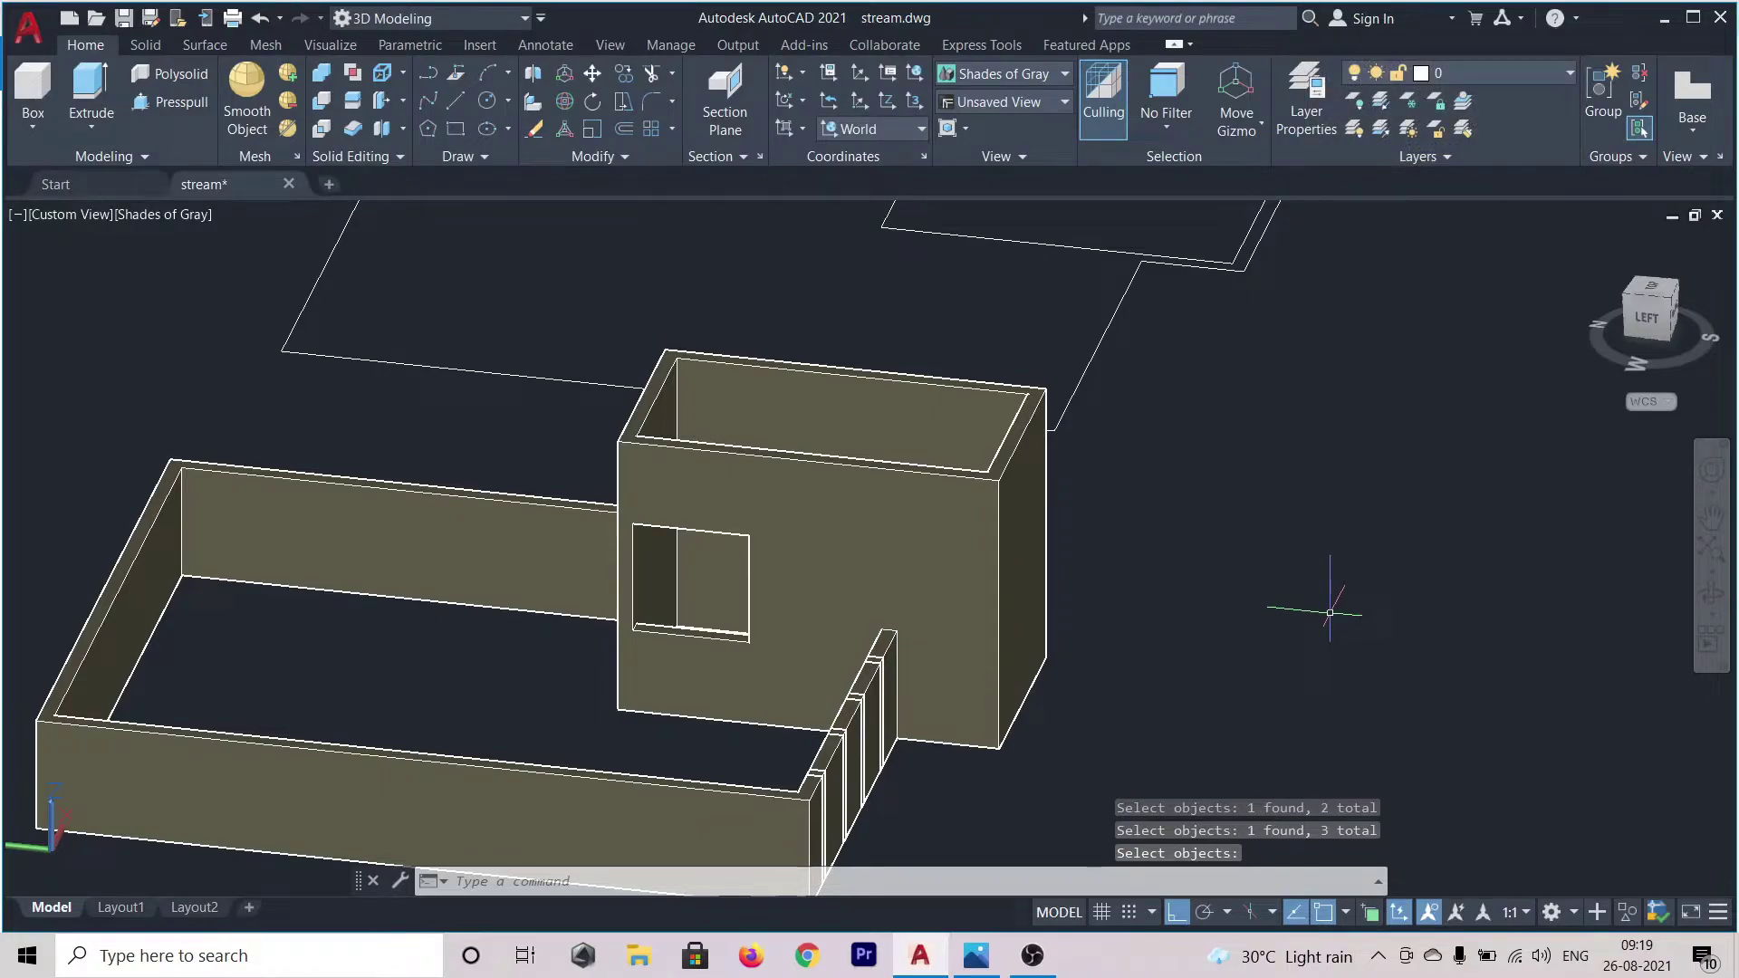
- Move the parapet, front blocks and small room, with ortho off, from the room's lower south-east corner onto the matching top corner of the house
scroll(1300, 634, "down", 3)
left_click(1037, 586)
left_click(746, 575)
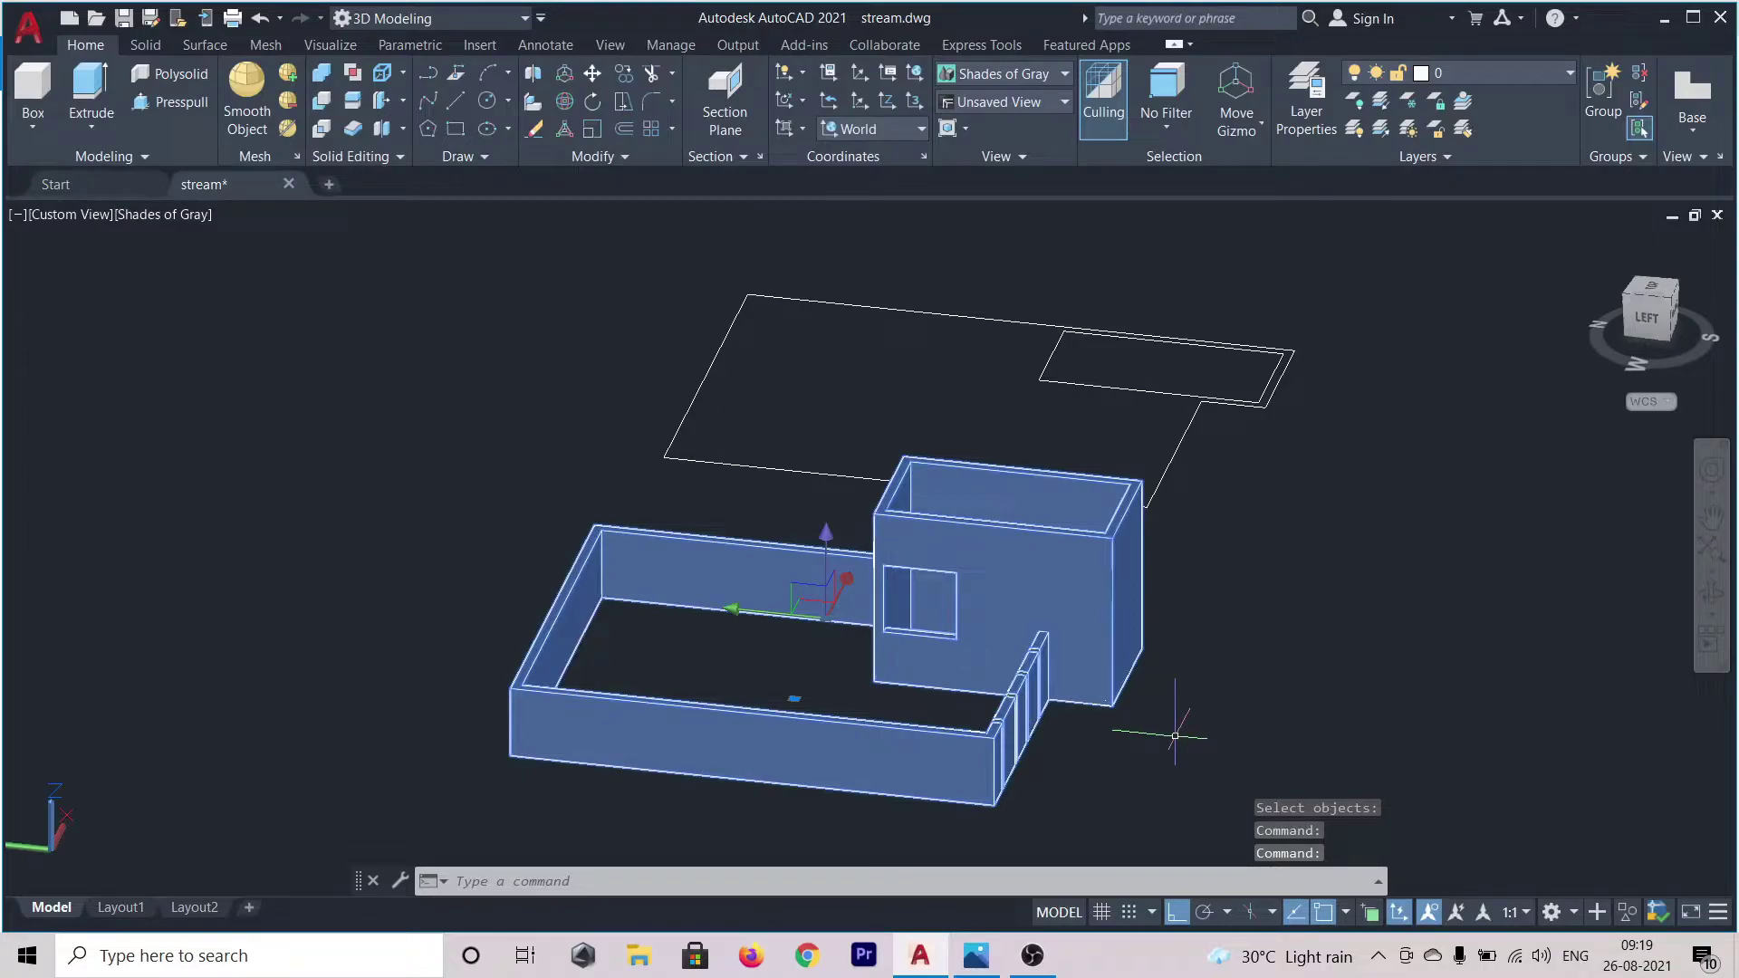
middle_click_drag(1252, 718, 1017, 719, "shift")
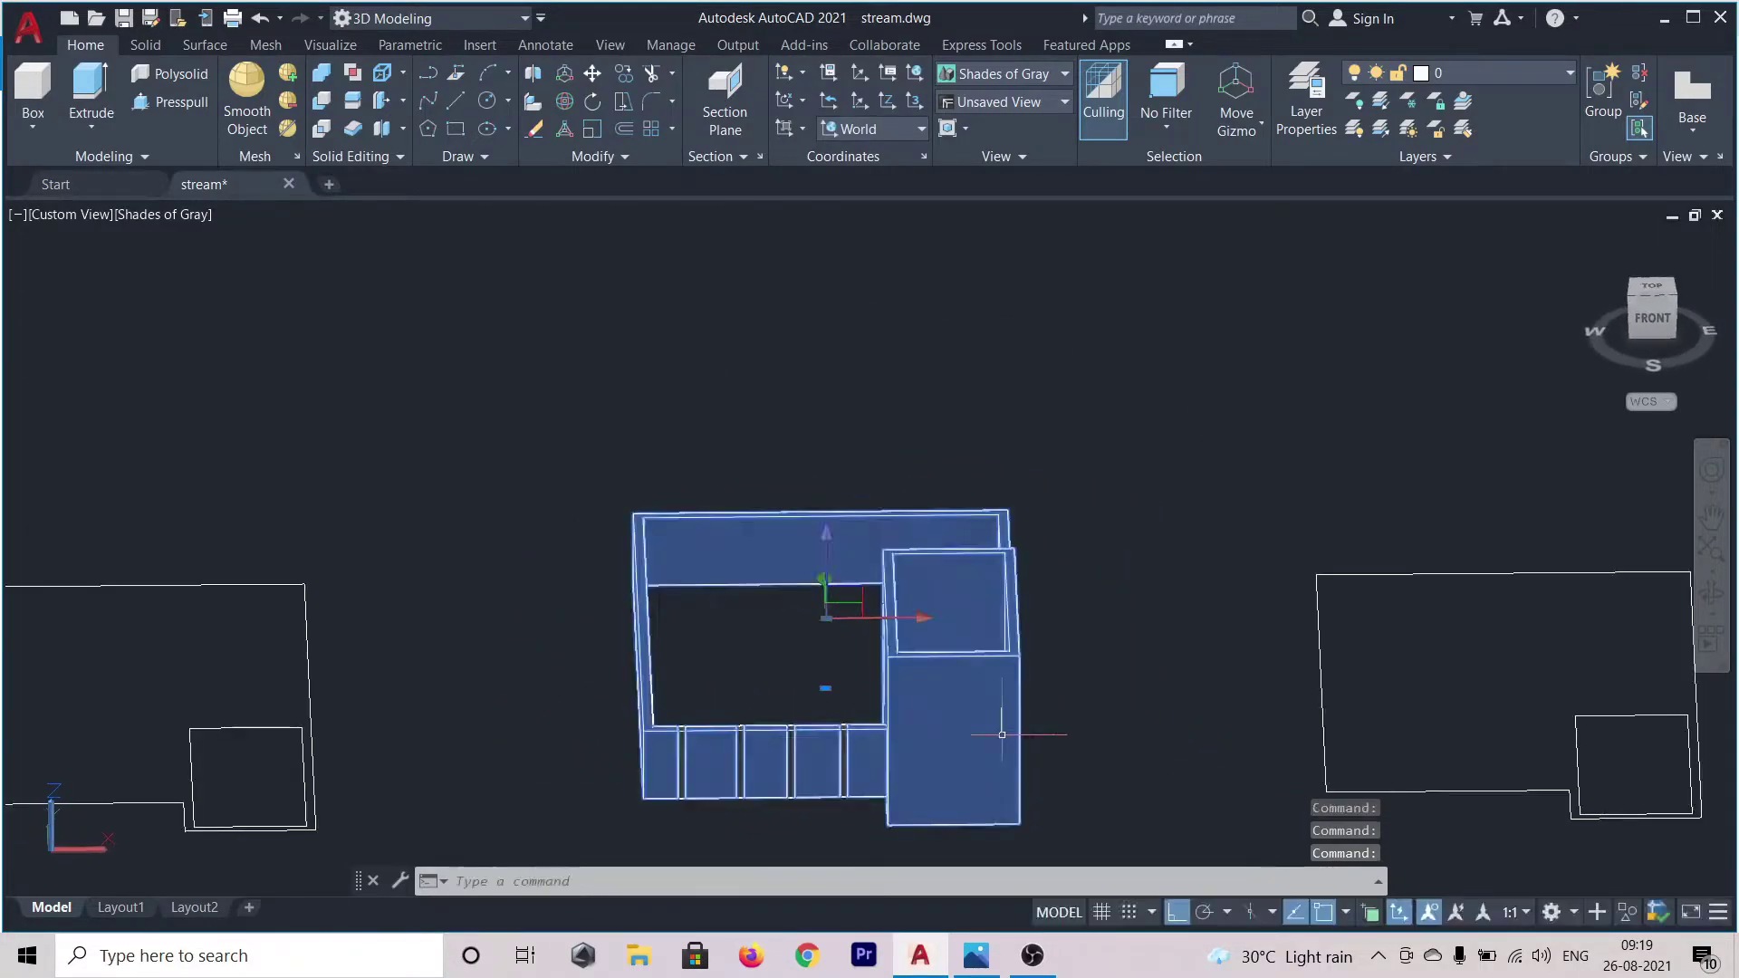
scroll(701, 747, "up", 3)
scroll(656, 723, "up", 2)
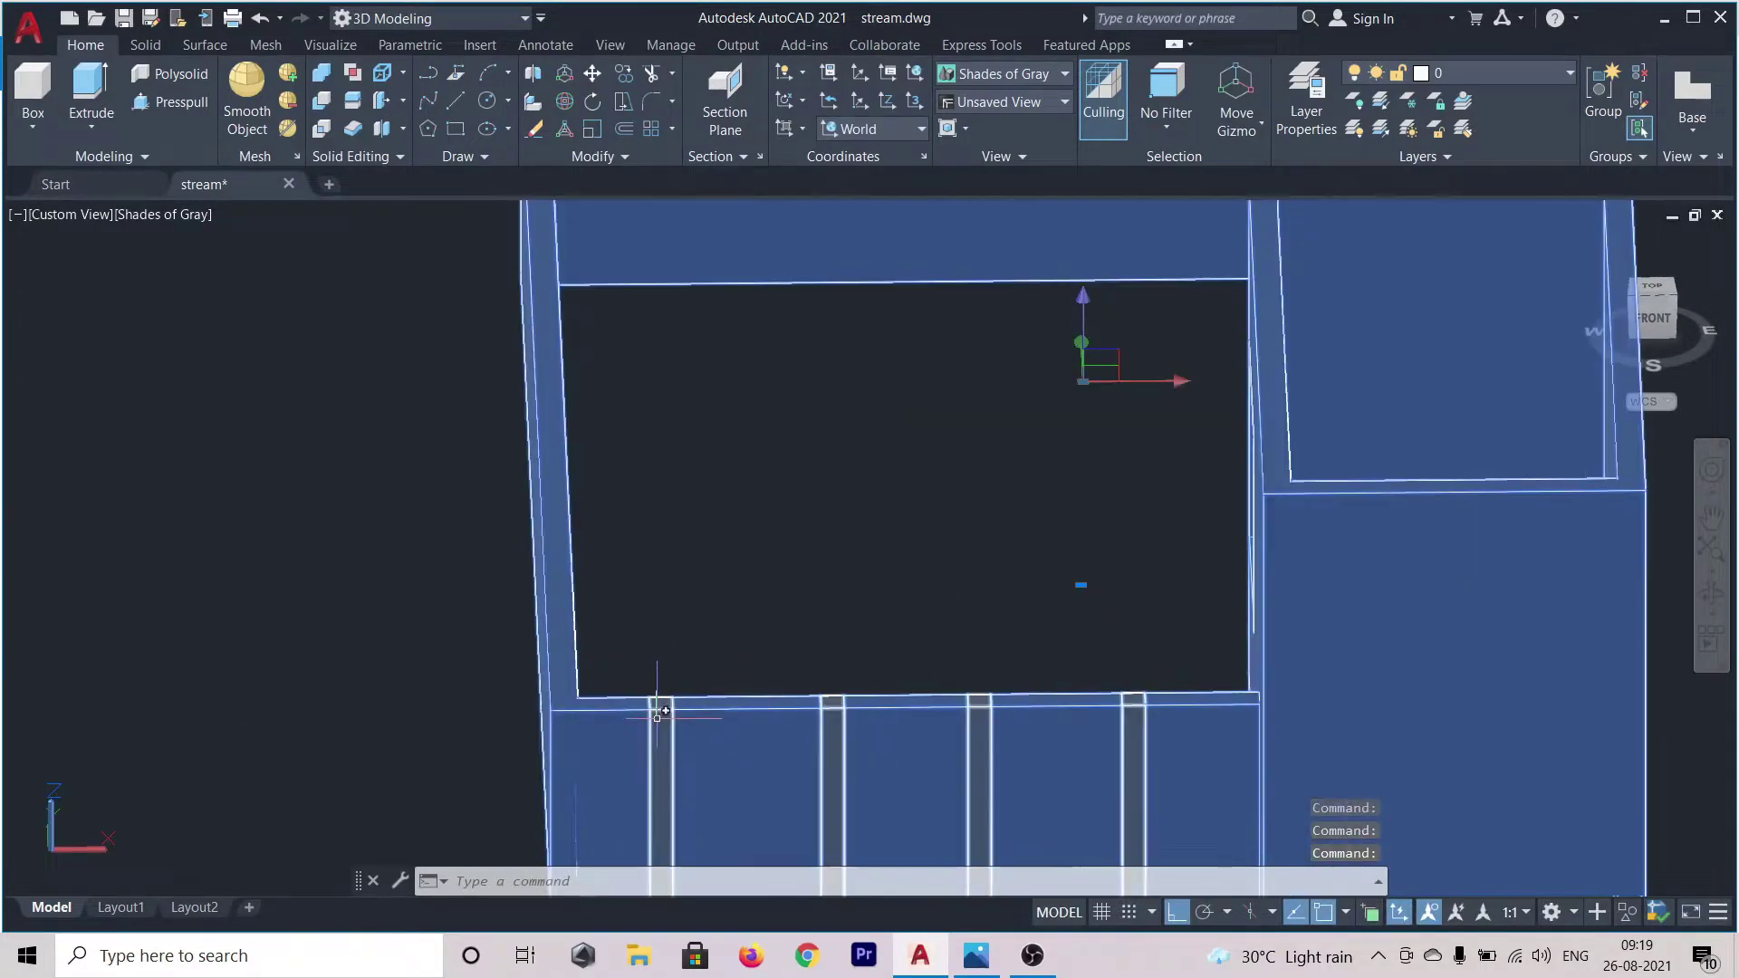
scroll(874, 533, "down", 5)
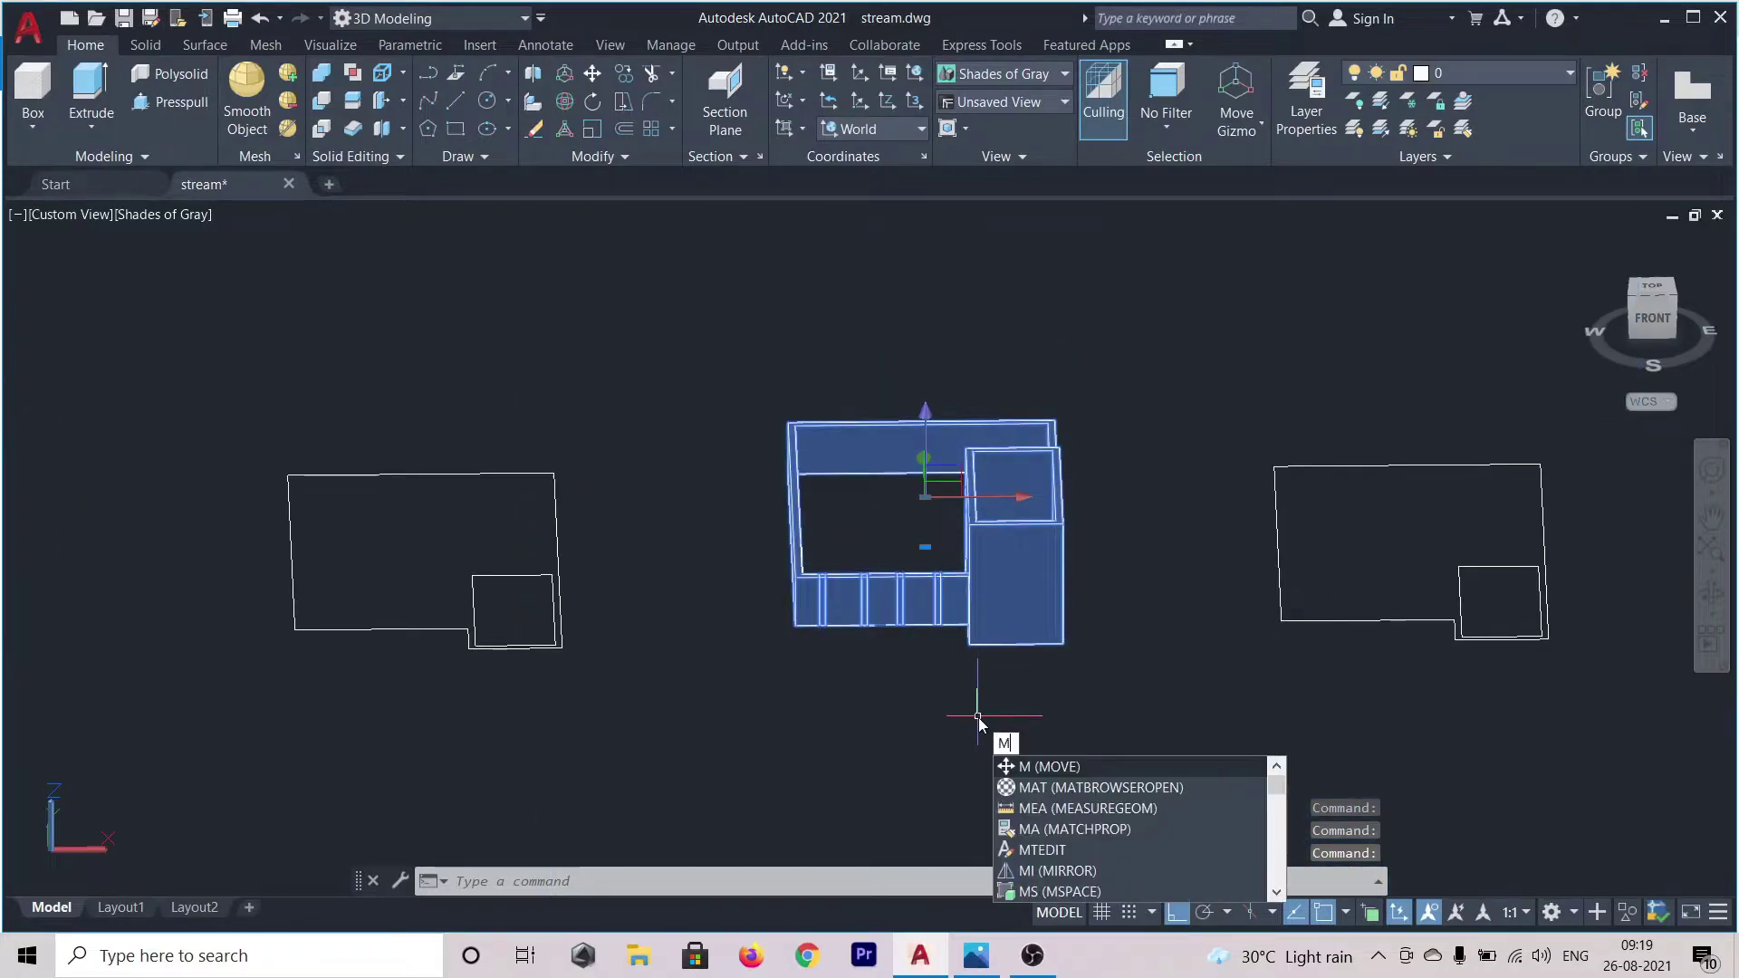
key("Return")
scroll(1055, 660, "up", 4)
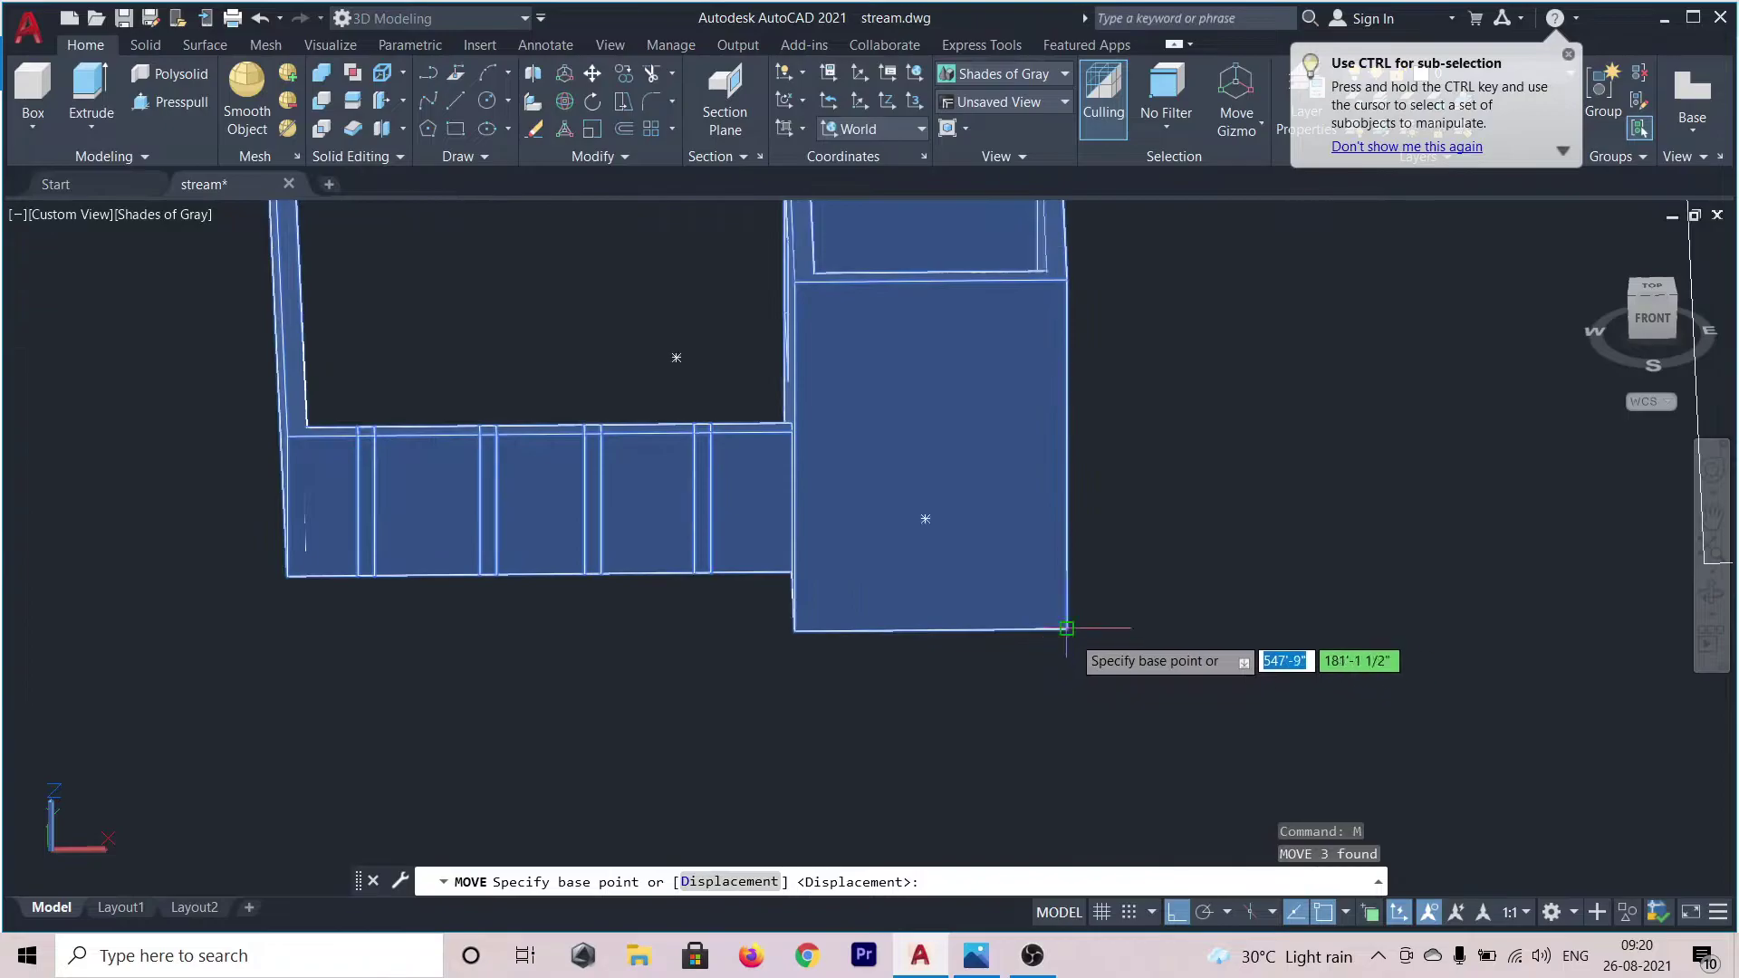
scroll(1067, 629, "up", 3)
scroll(1067, 628, "up", 3)
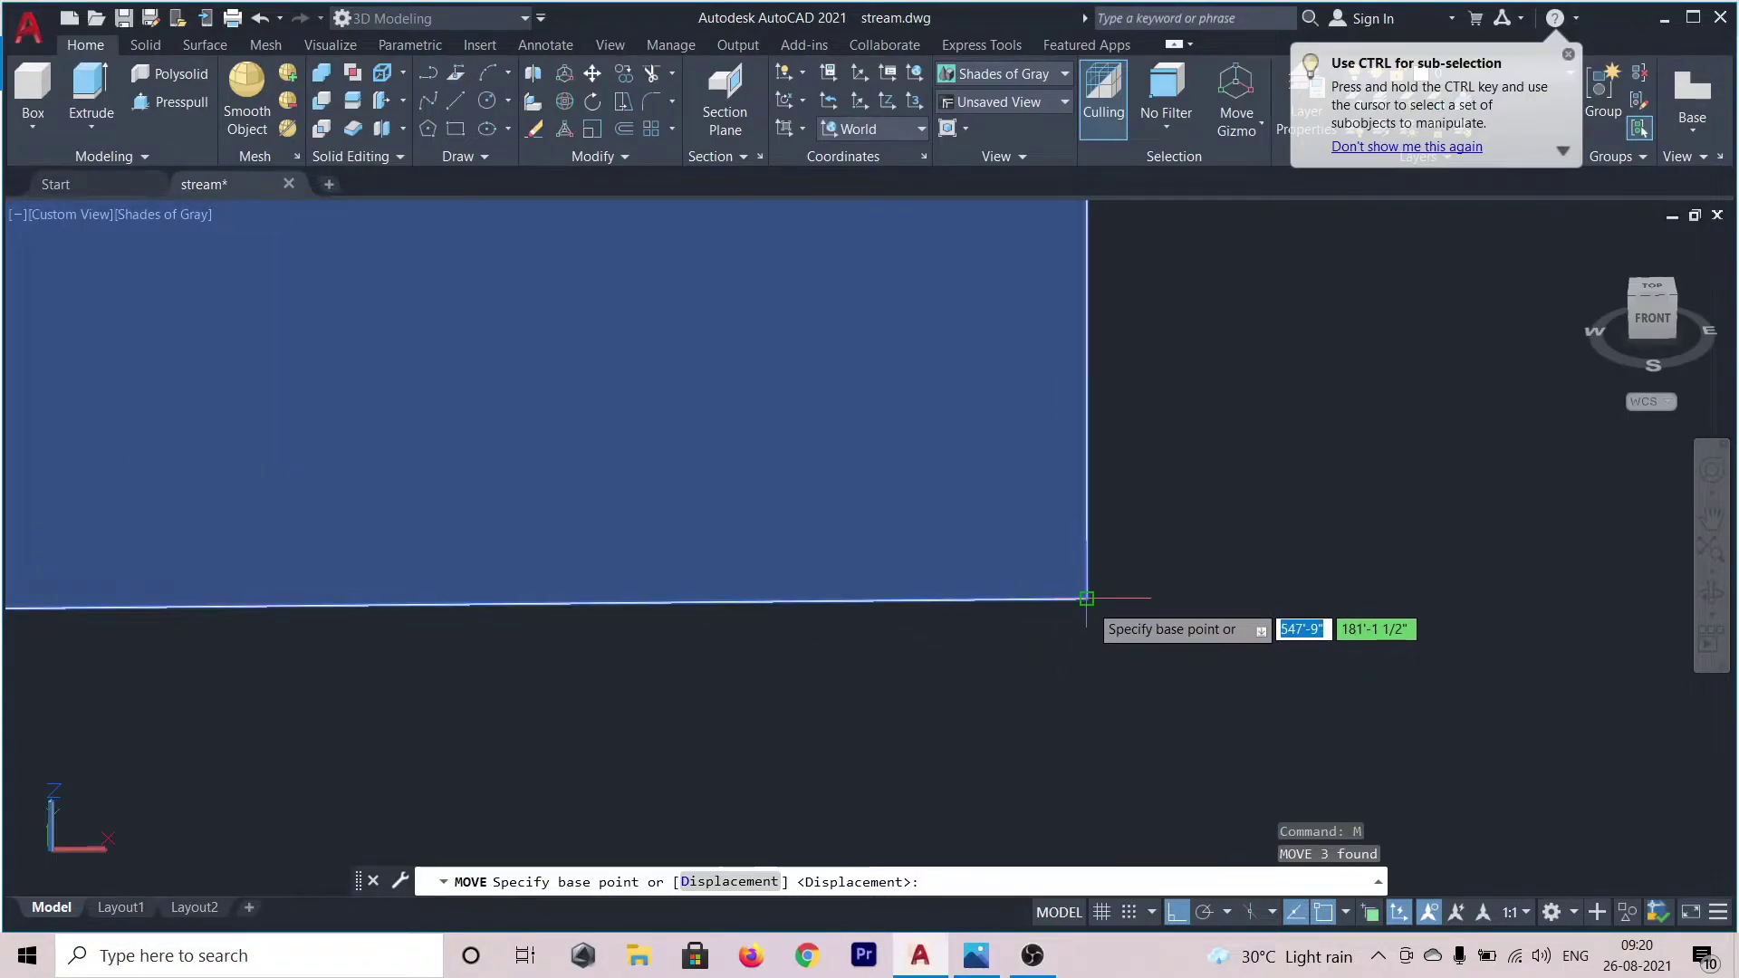
scroll(1088, 601, "up", 2)
left_click(1085, 582)
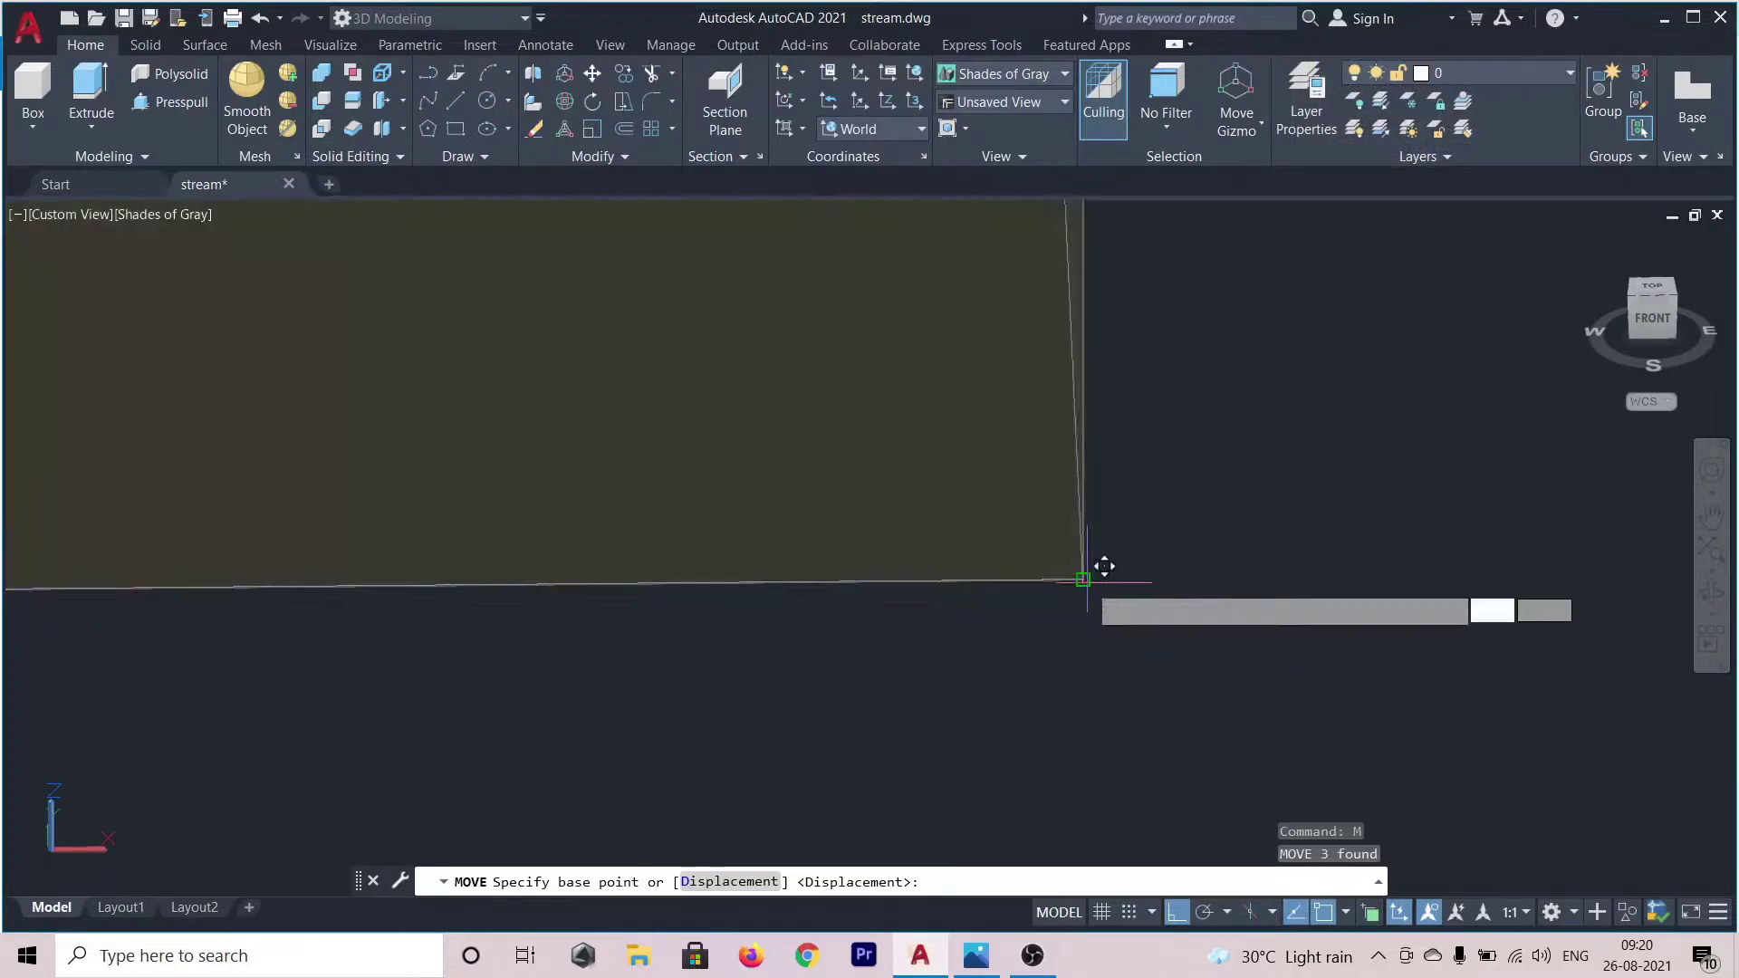
scroll(1104, 566, "down", 5)
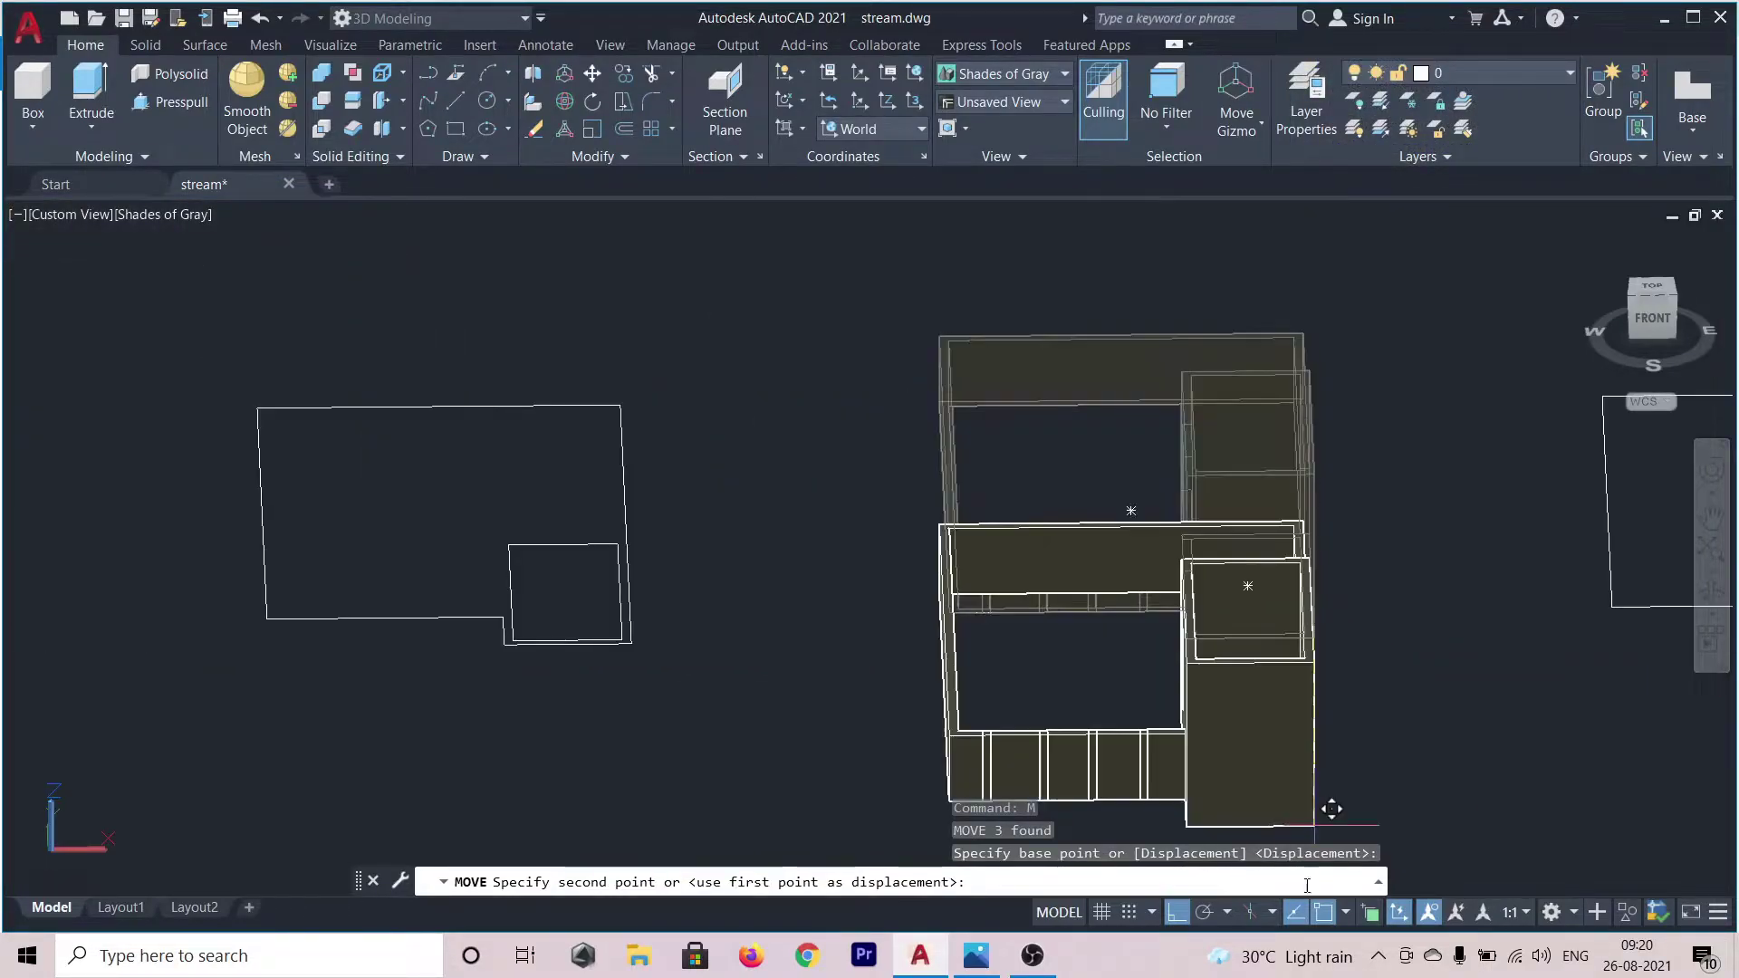
left_click(1177, 914)
scroll(1215, 691, "down", 6)
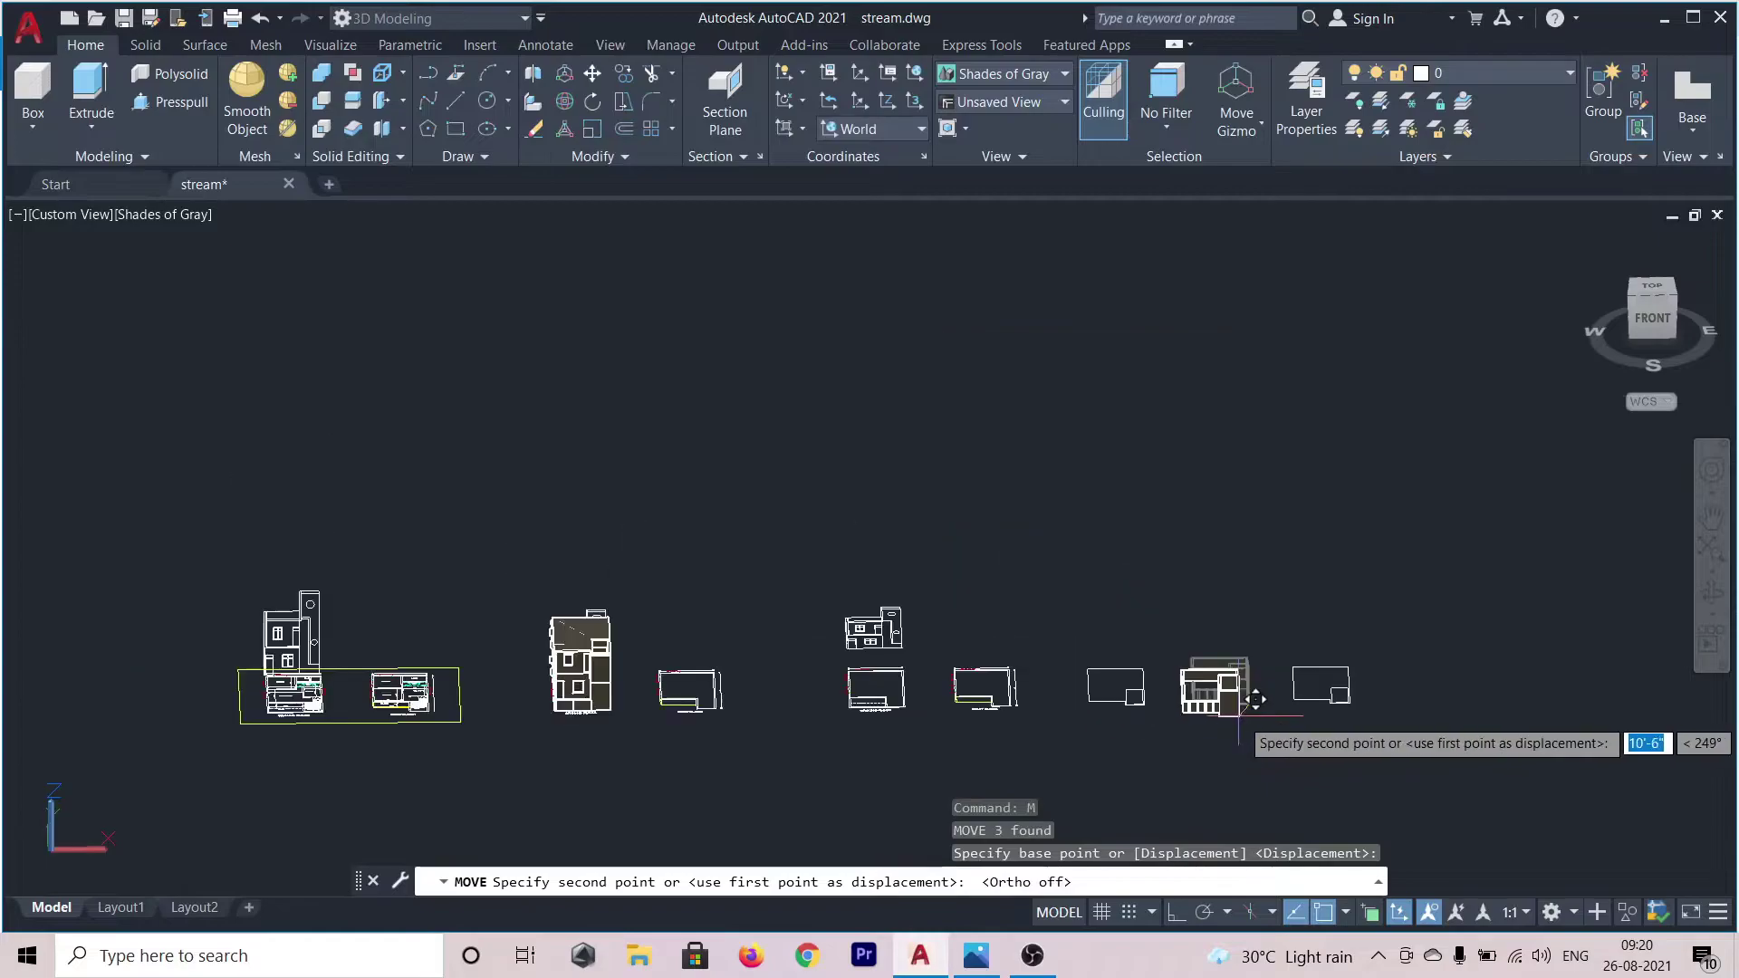
scroll(826, 616, "up", 8)
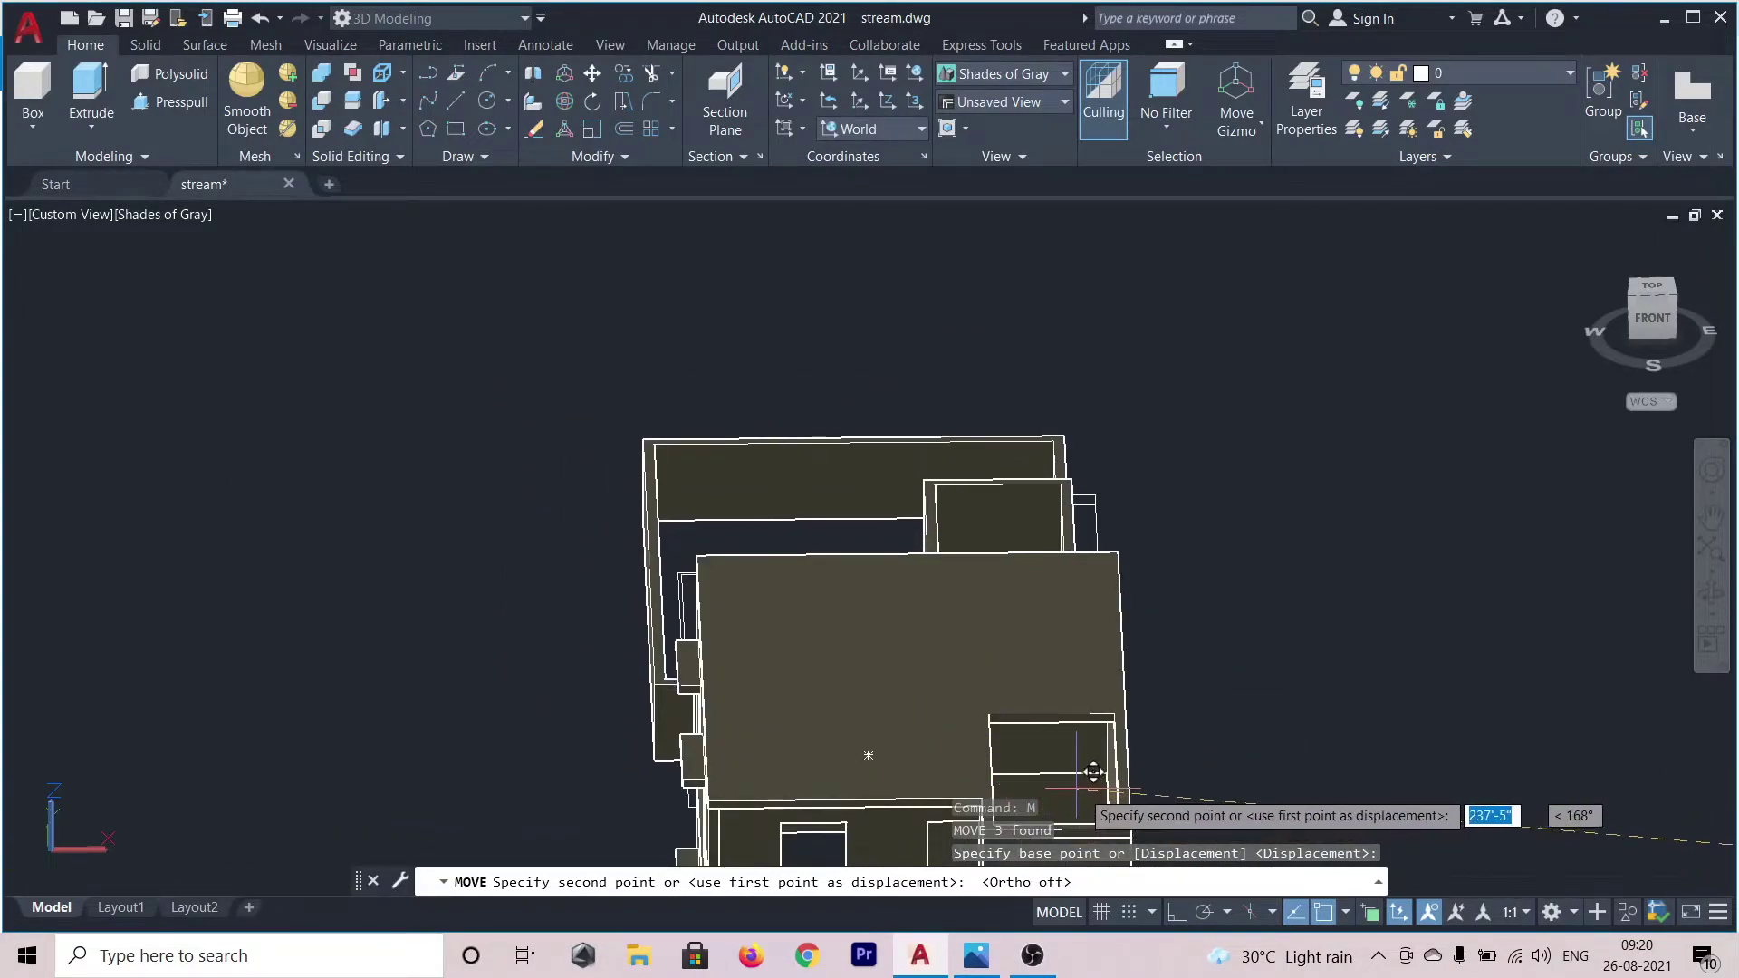
middle_click_drag(1212, 696, 1257, 649, "shift")
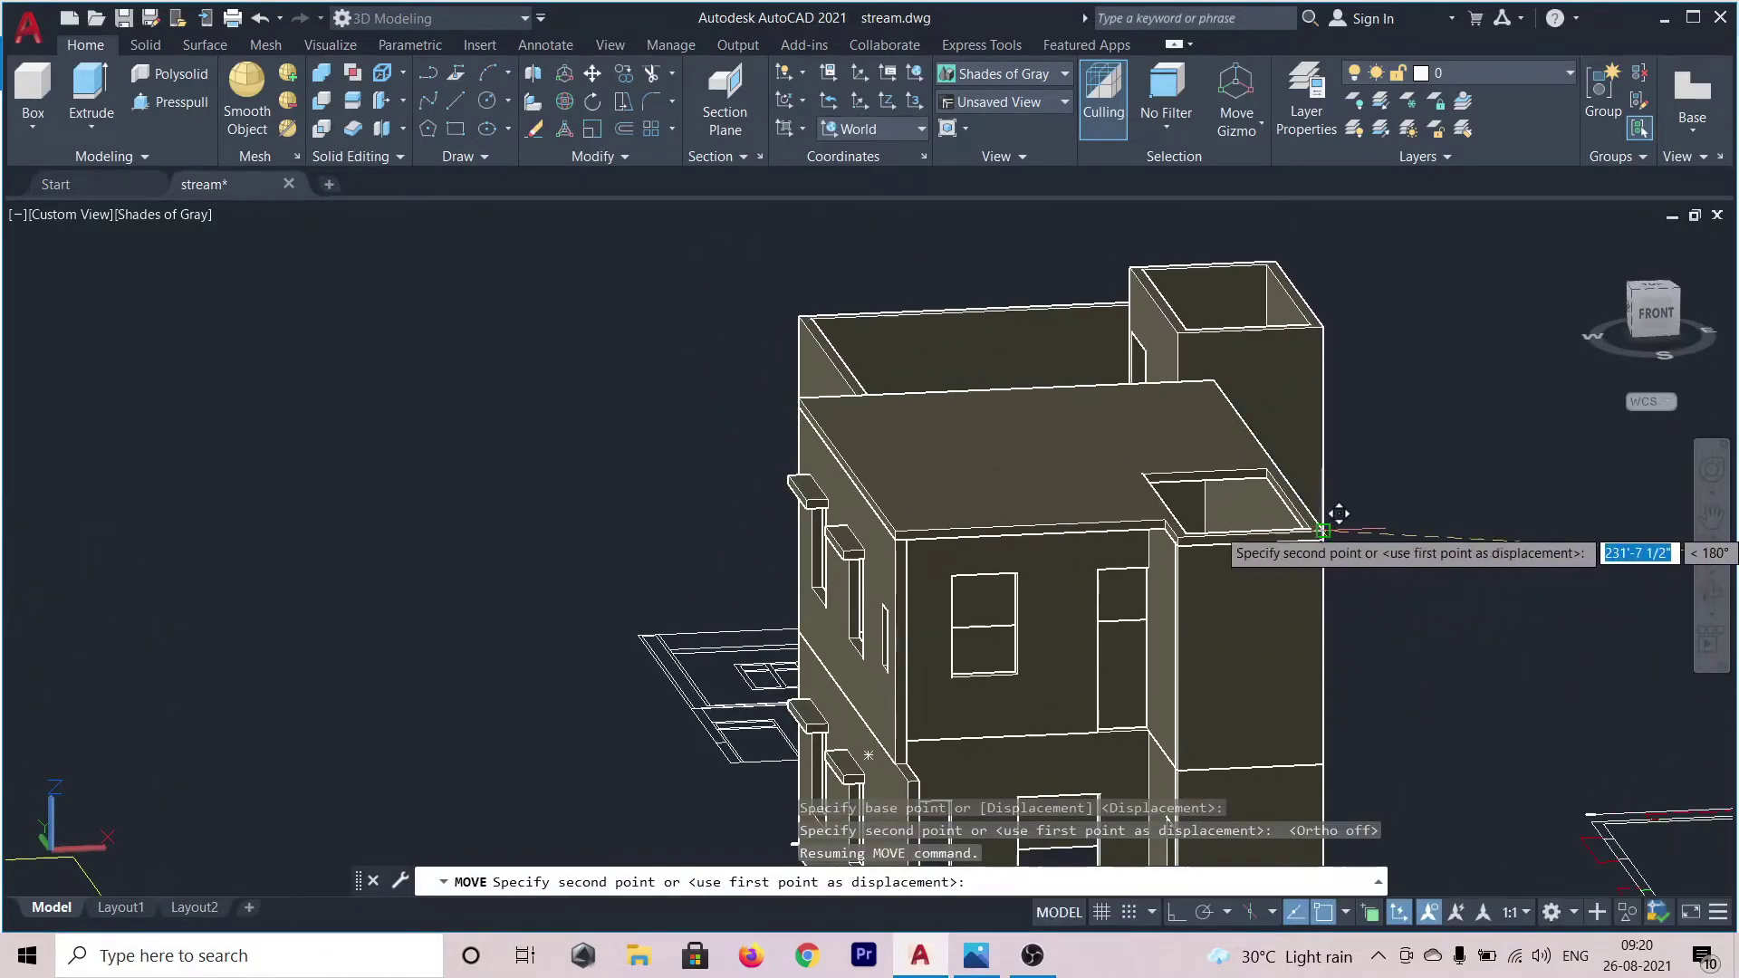
scroll(1332, 521, "up", 6)
scroll(1327, 514, "up", 4)
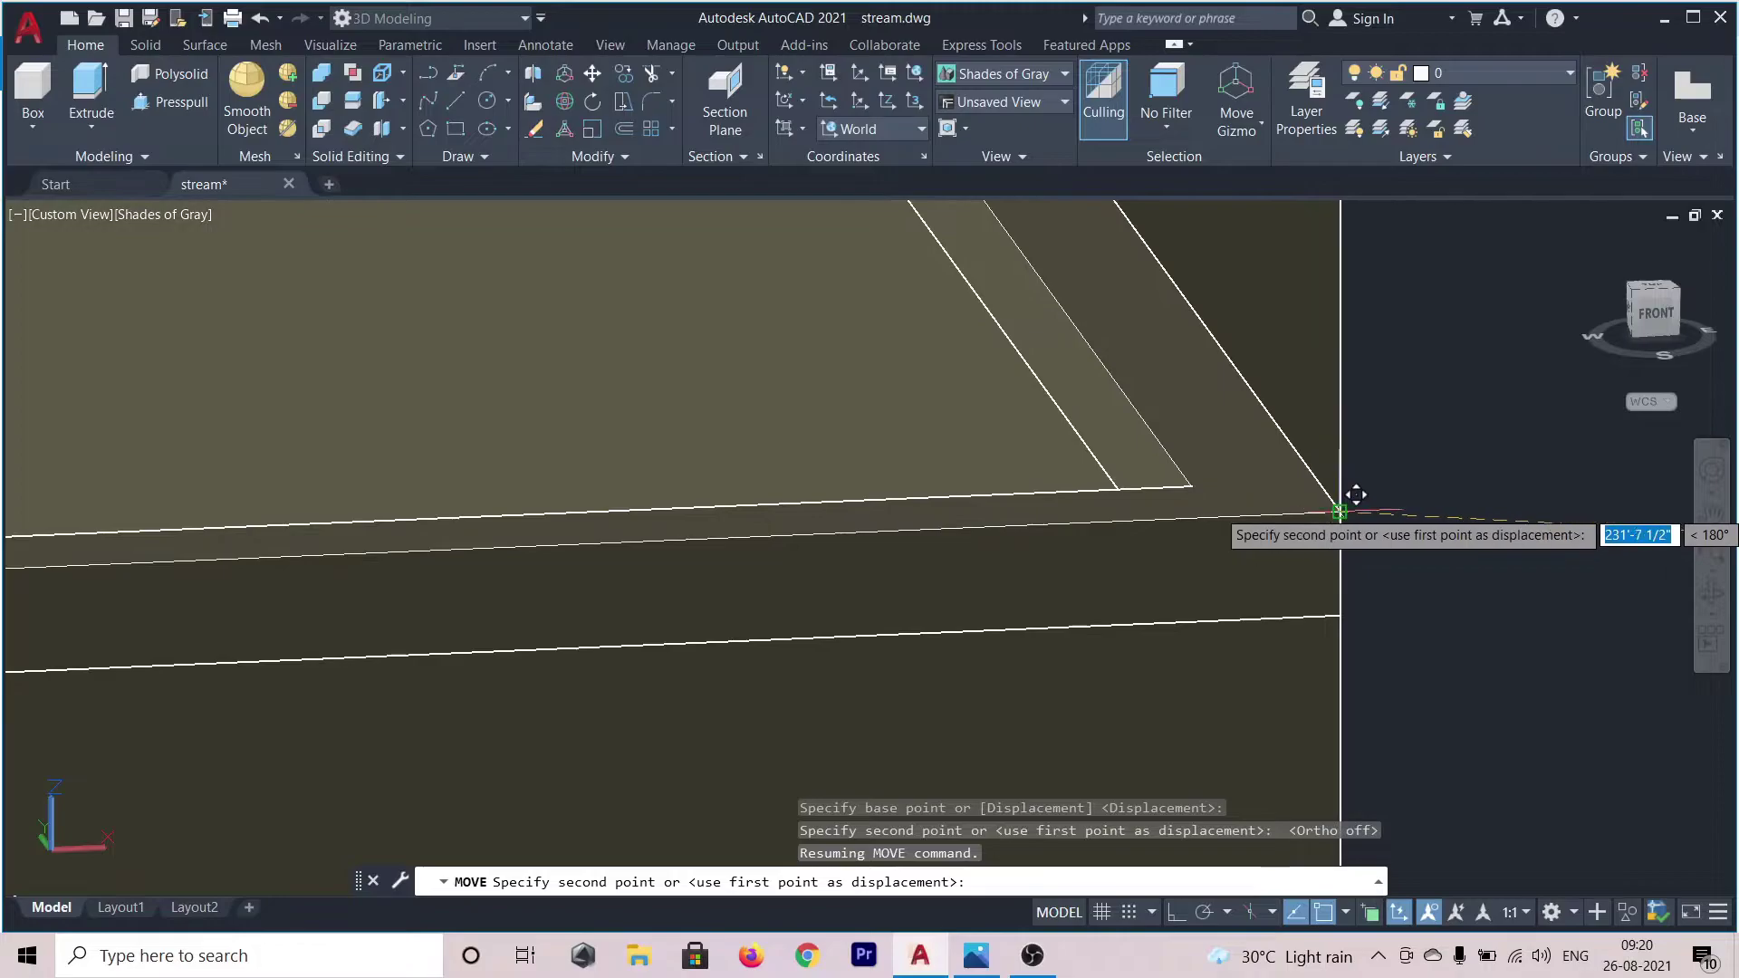
scroll(1349, 507, "up", 4)
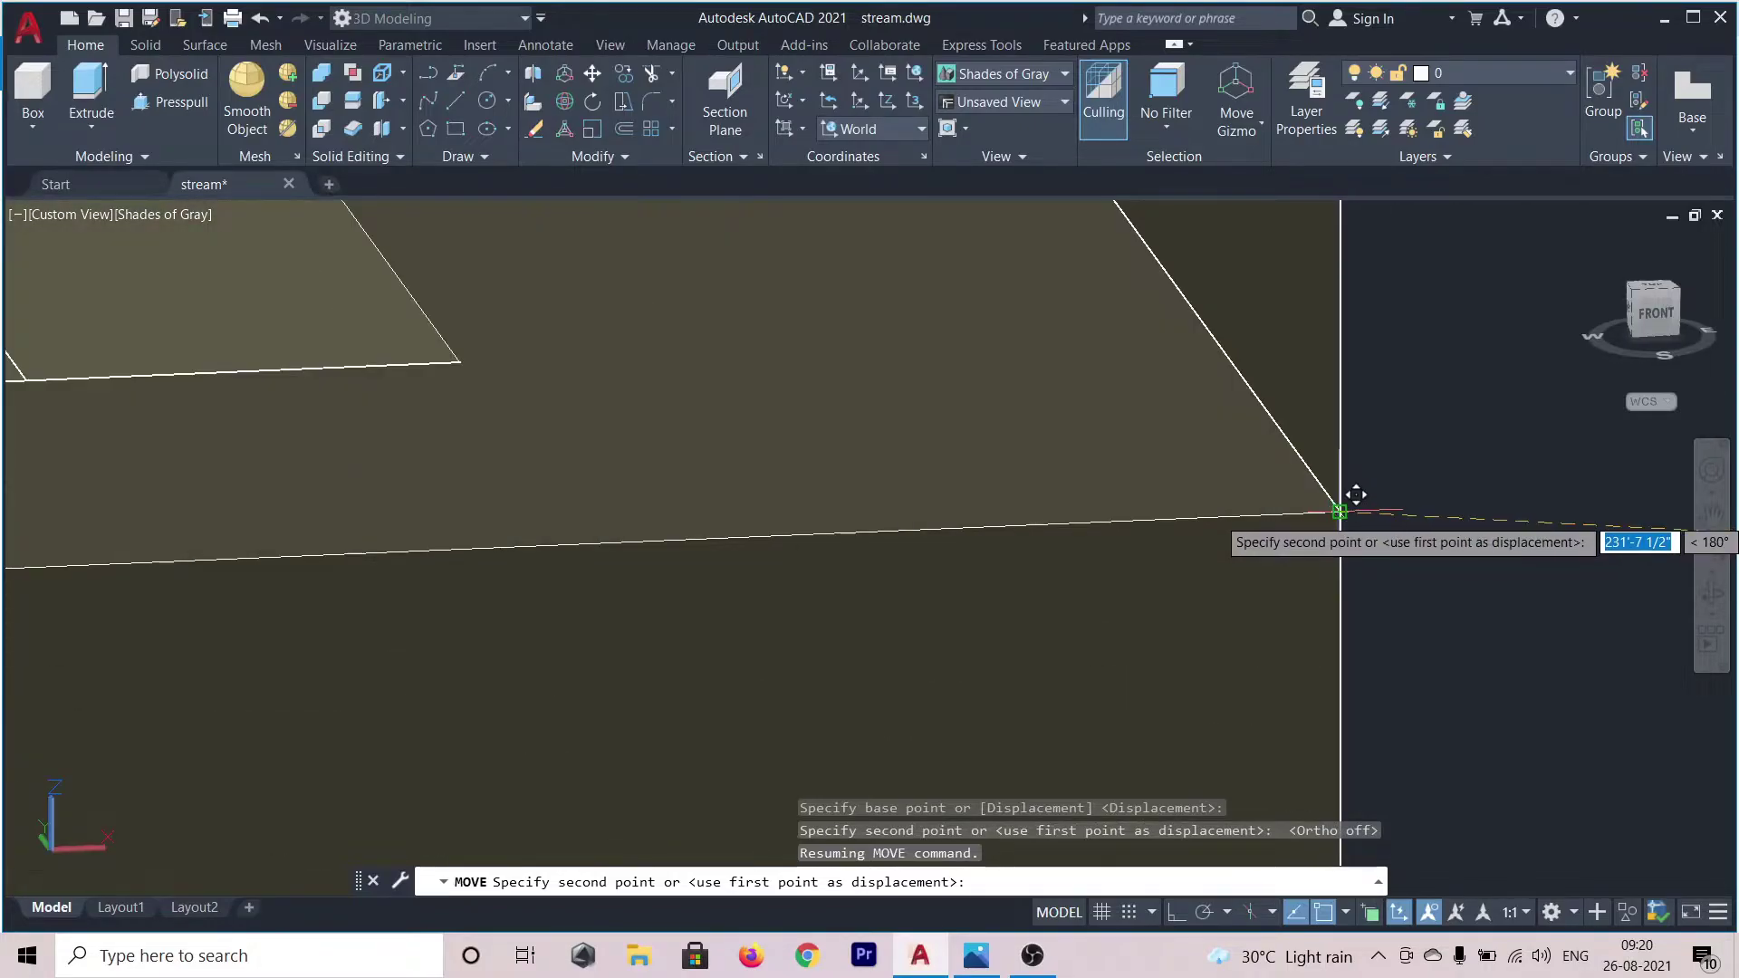
left_click(1339, 512)
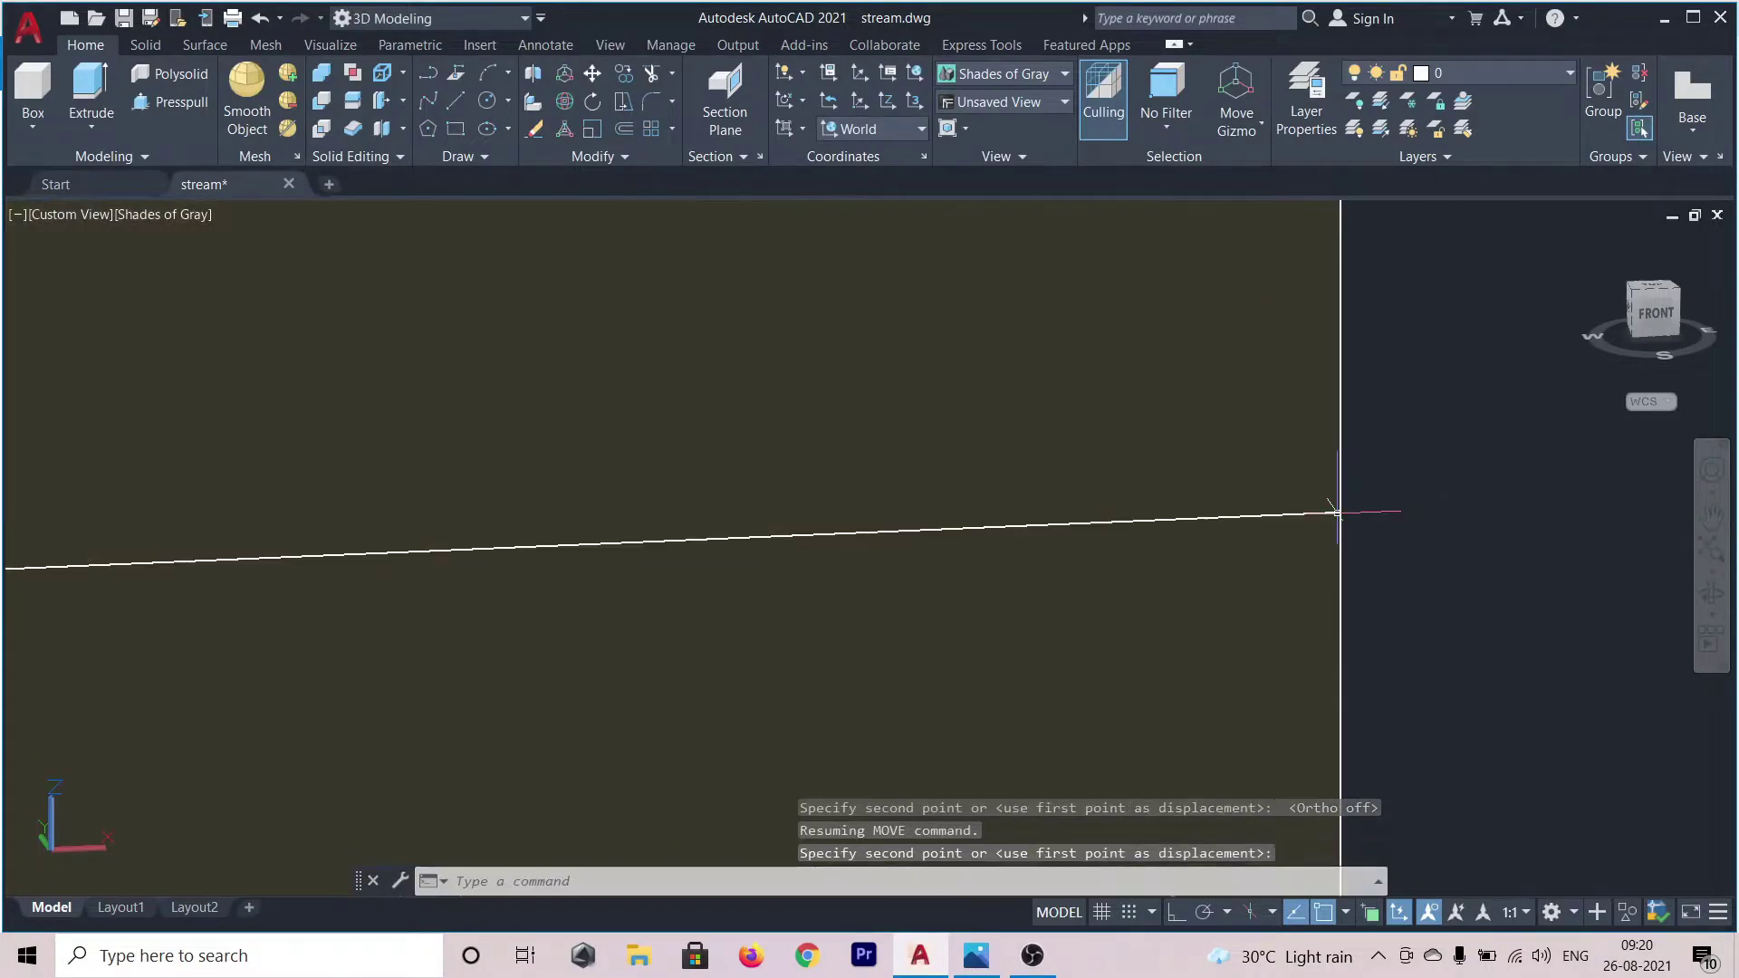
scroll(1358, 467, "down", 8)
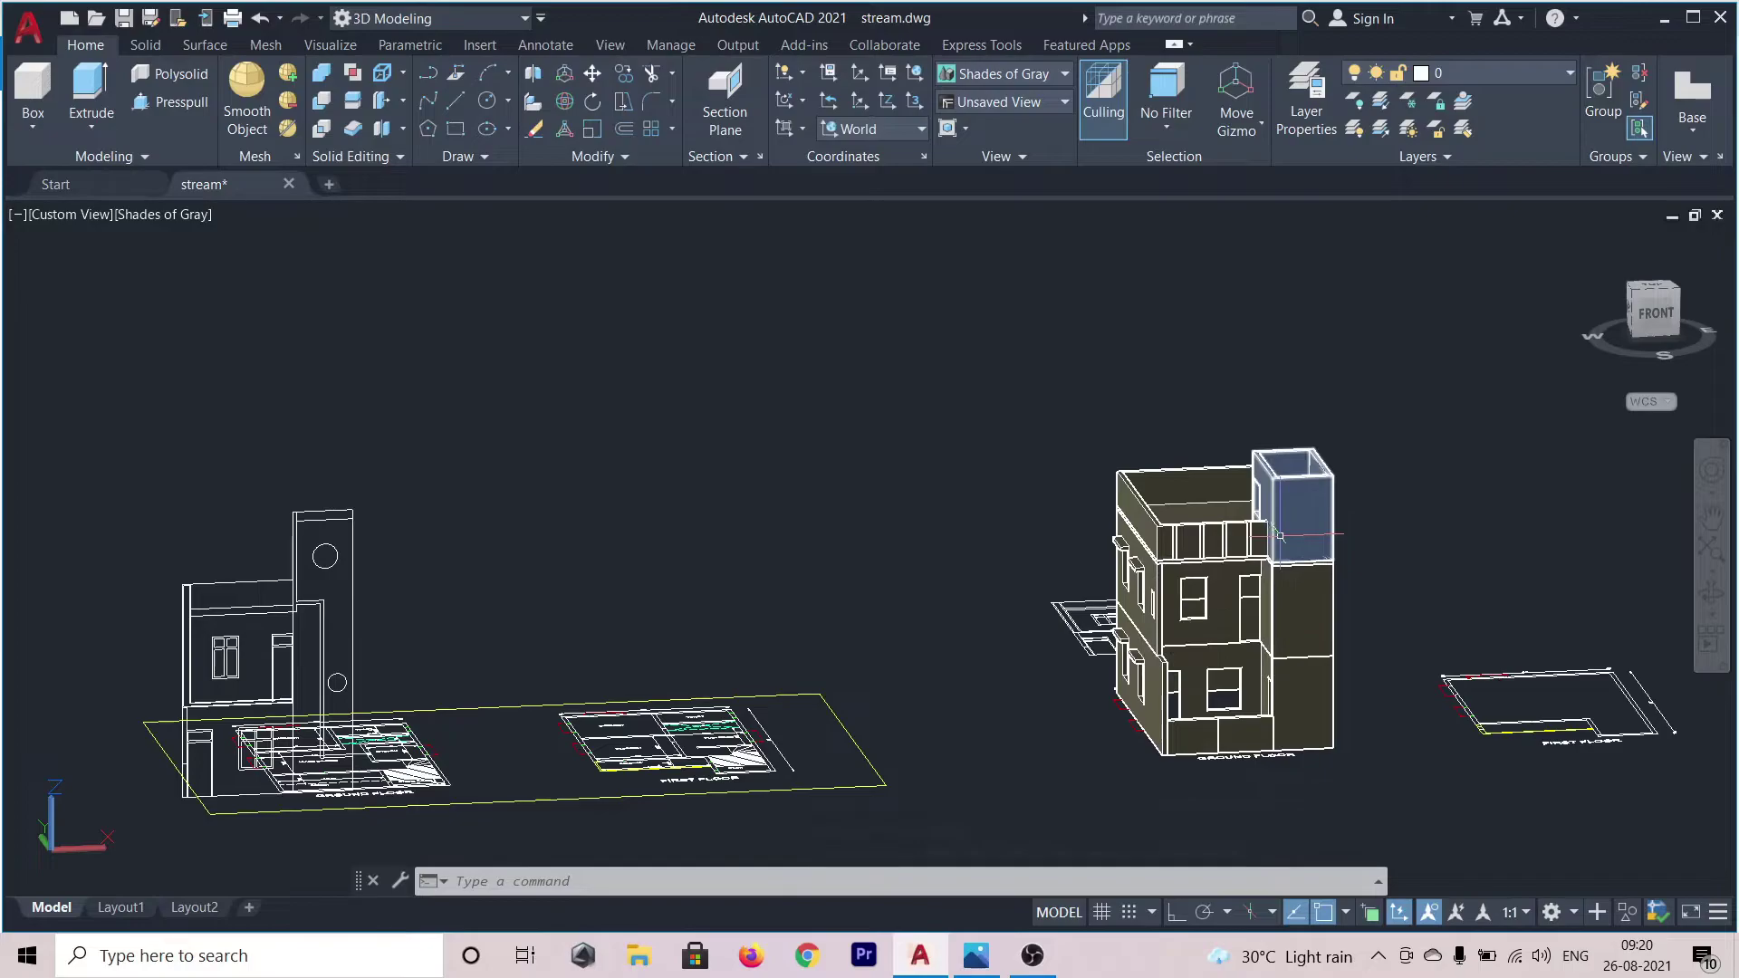
scroll(1256, 496, "up", 5)
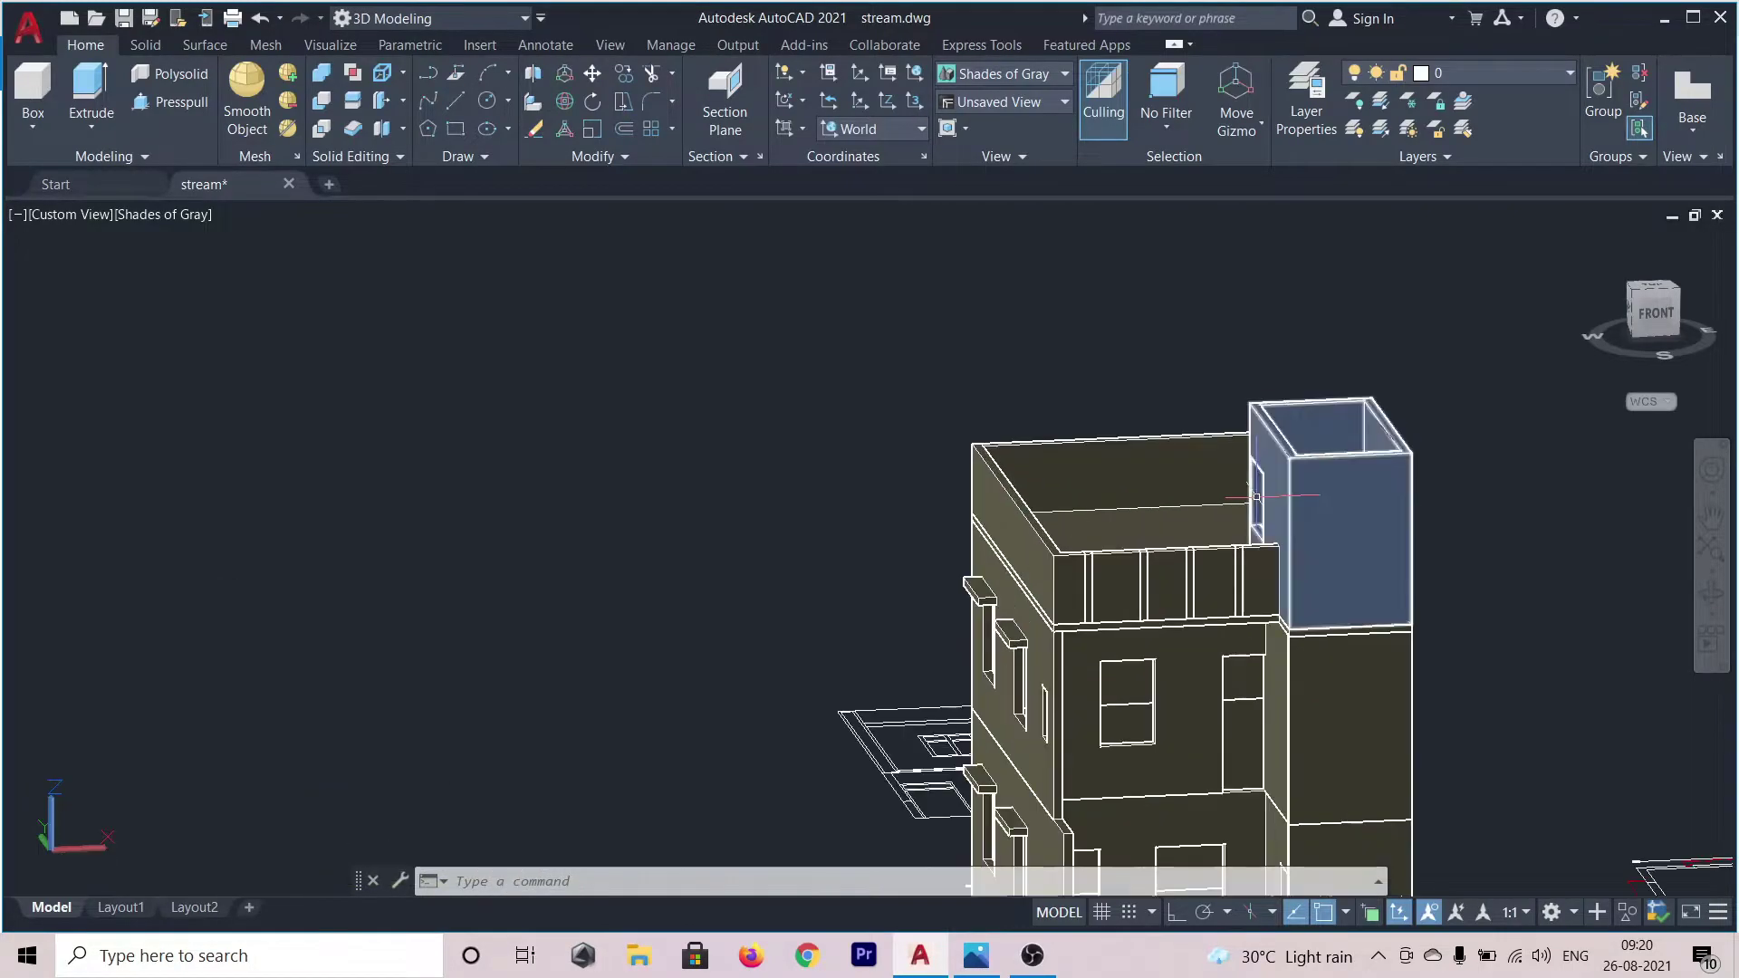
scroll(1258, 495, "up", 2)
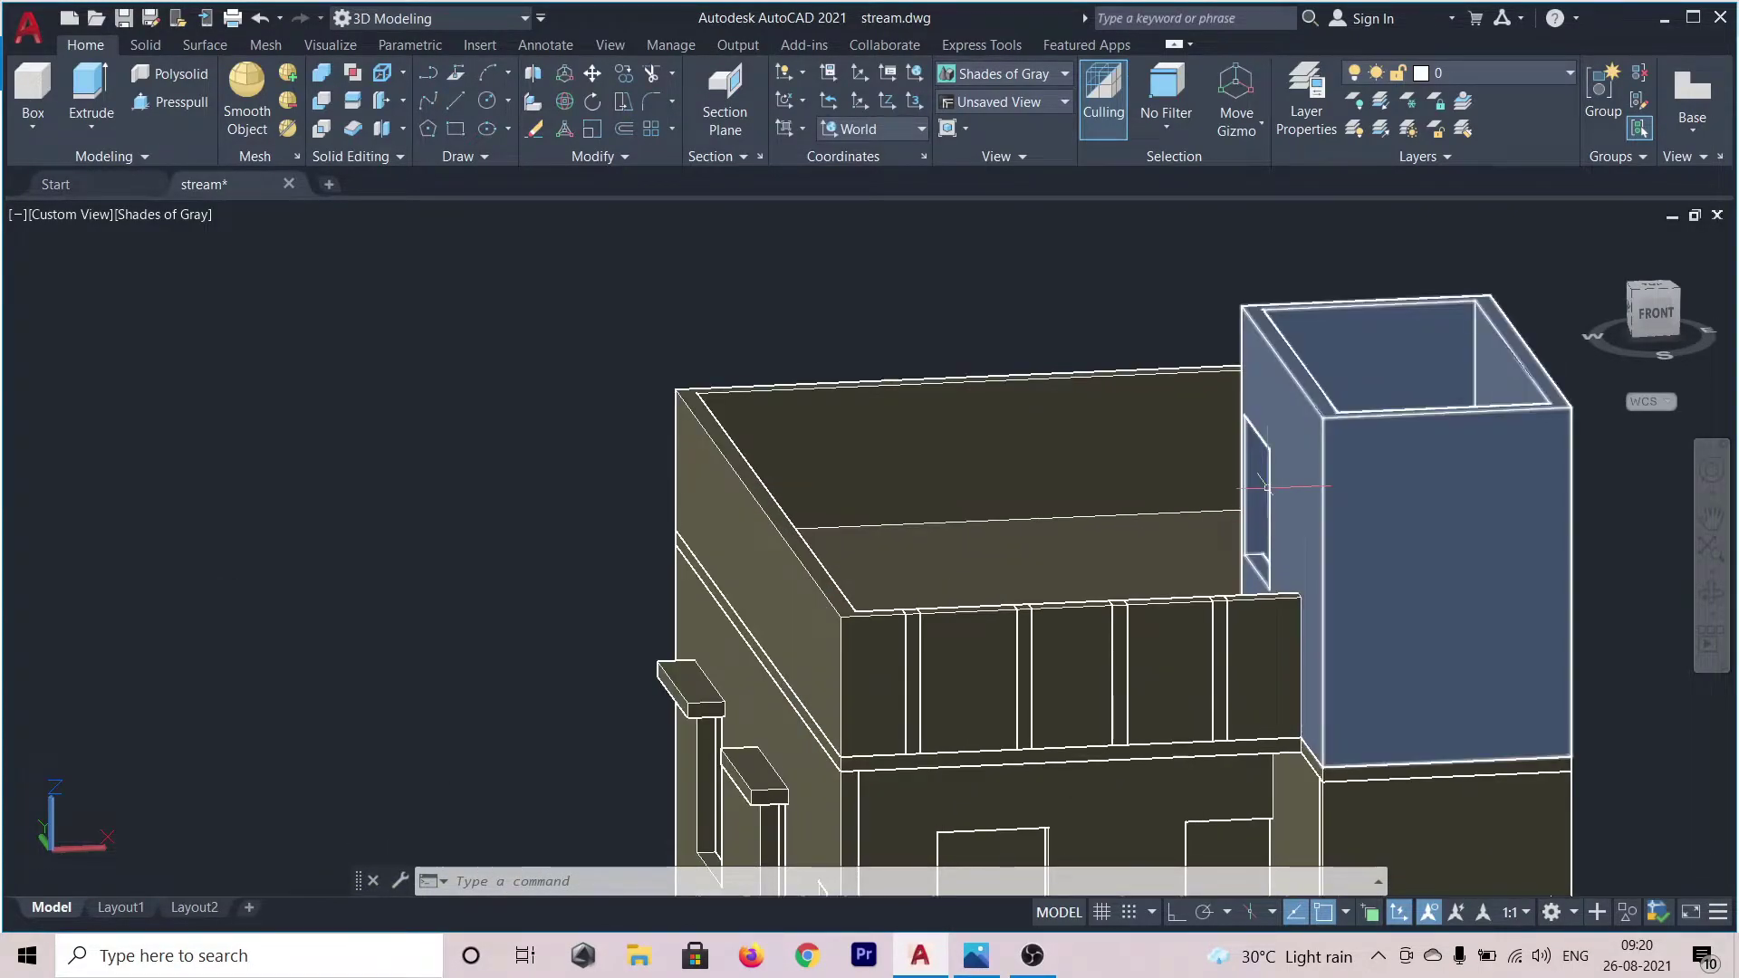
scroll(1266, 487, "down", 8)
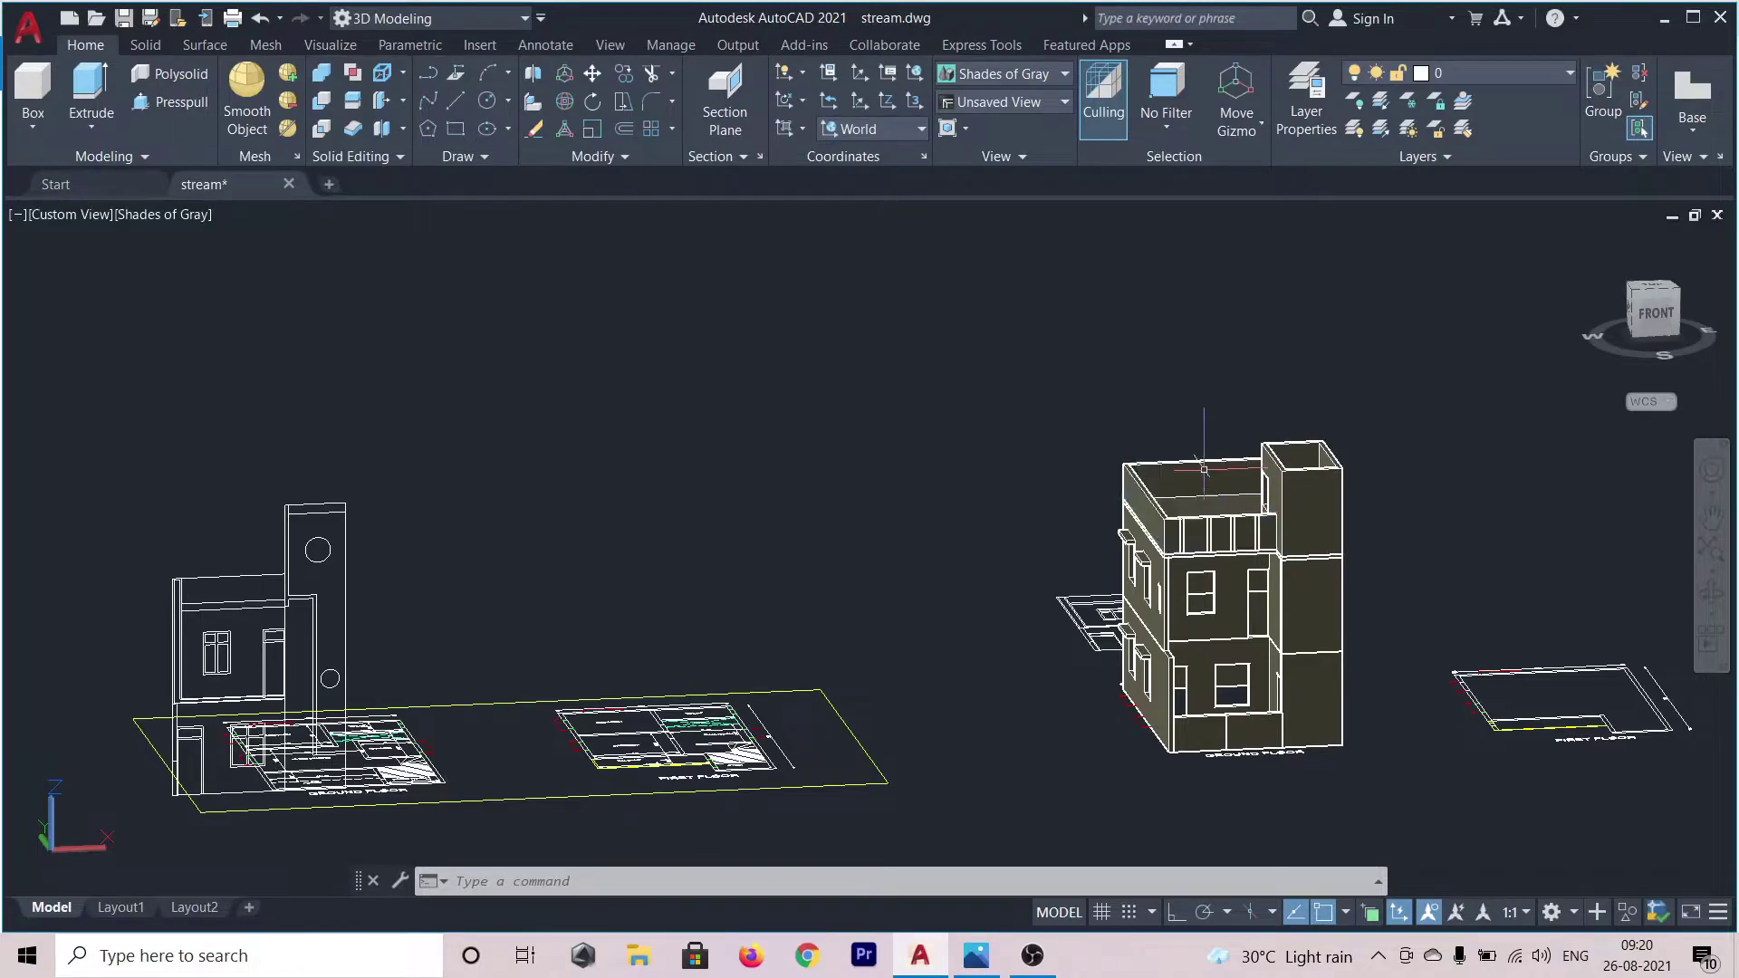
middle_click_drag(1185, 408, 1332, 453, "shift")
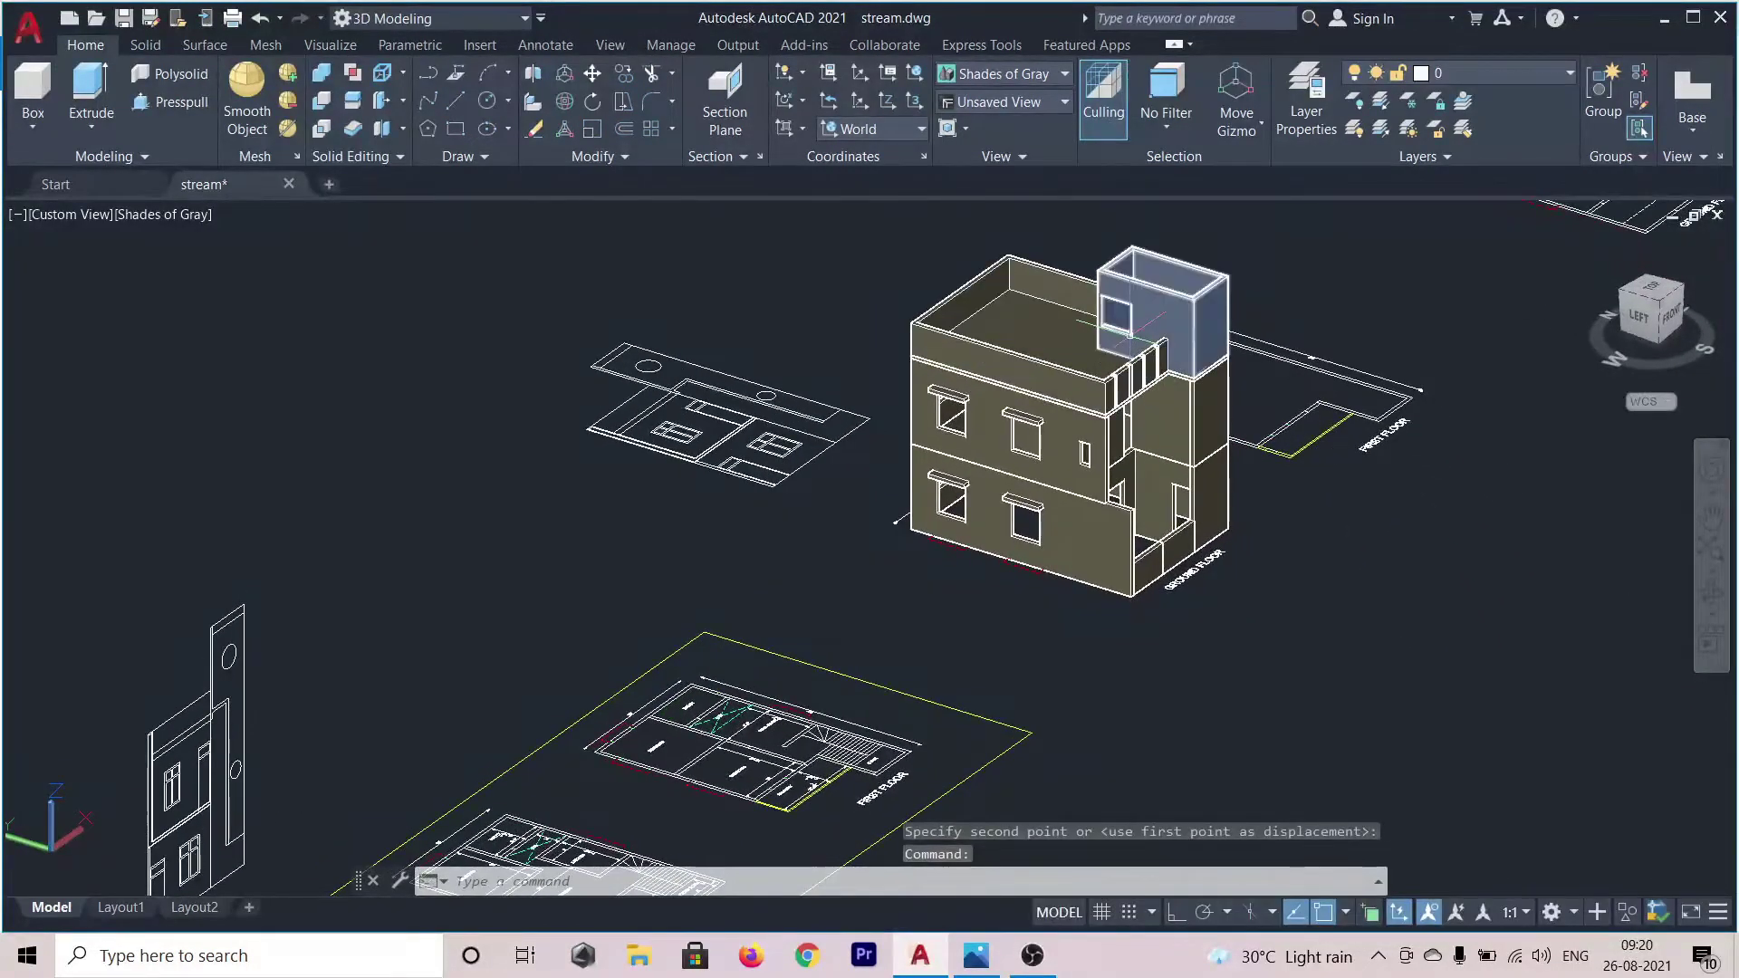
- Press-pull the sill top in the rooftop room's west-wall opening down 3' to turn the window into a full-height door opening
scroll(1114, 333, "up", 5)
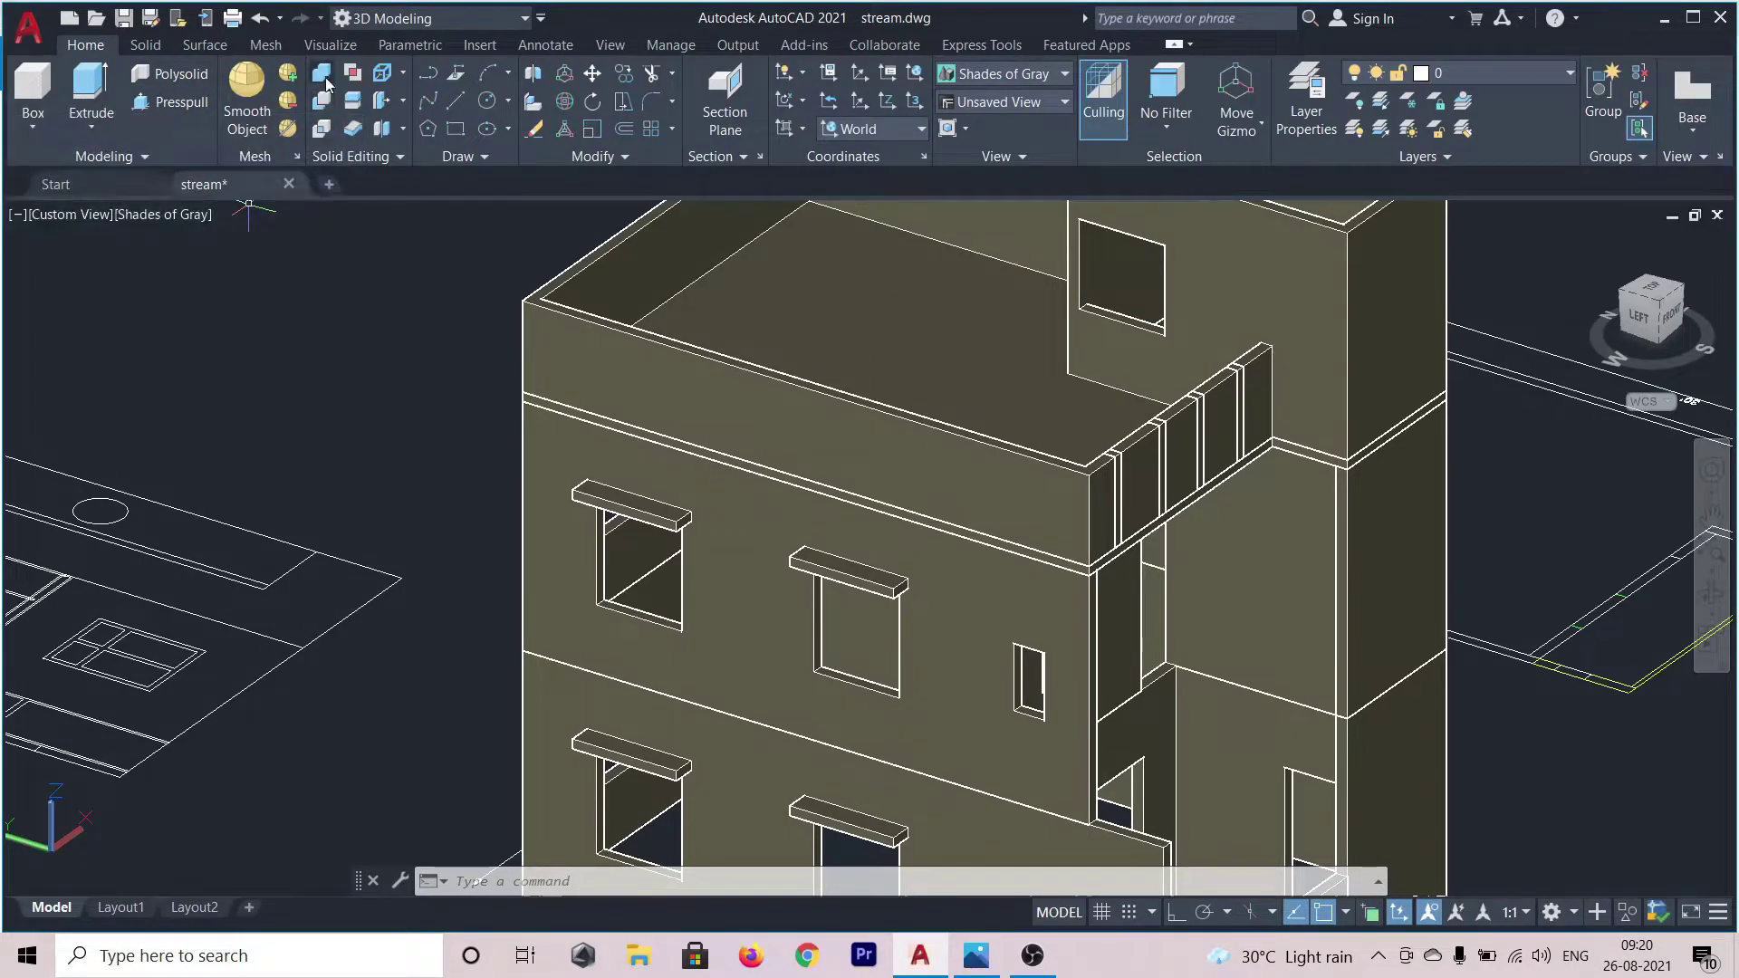
left_click(199, 110)
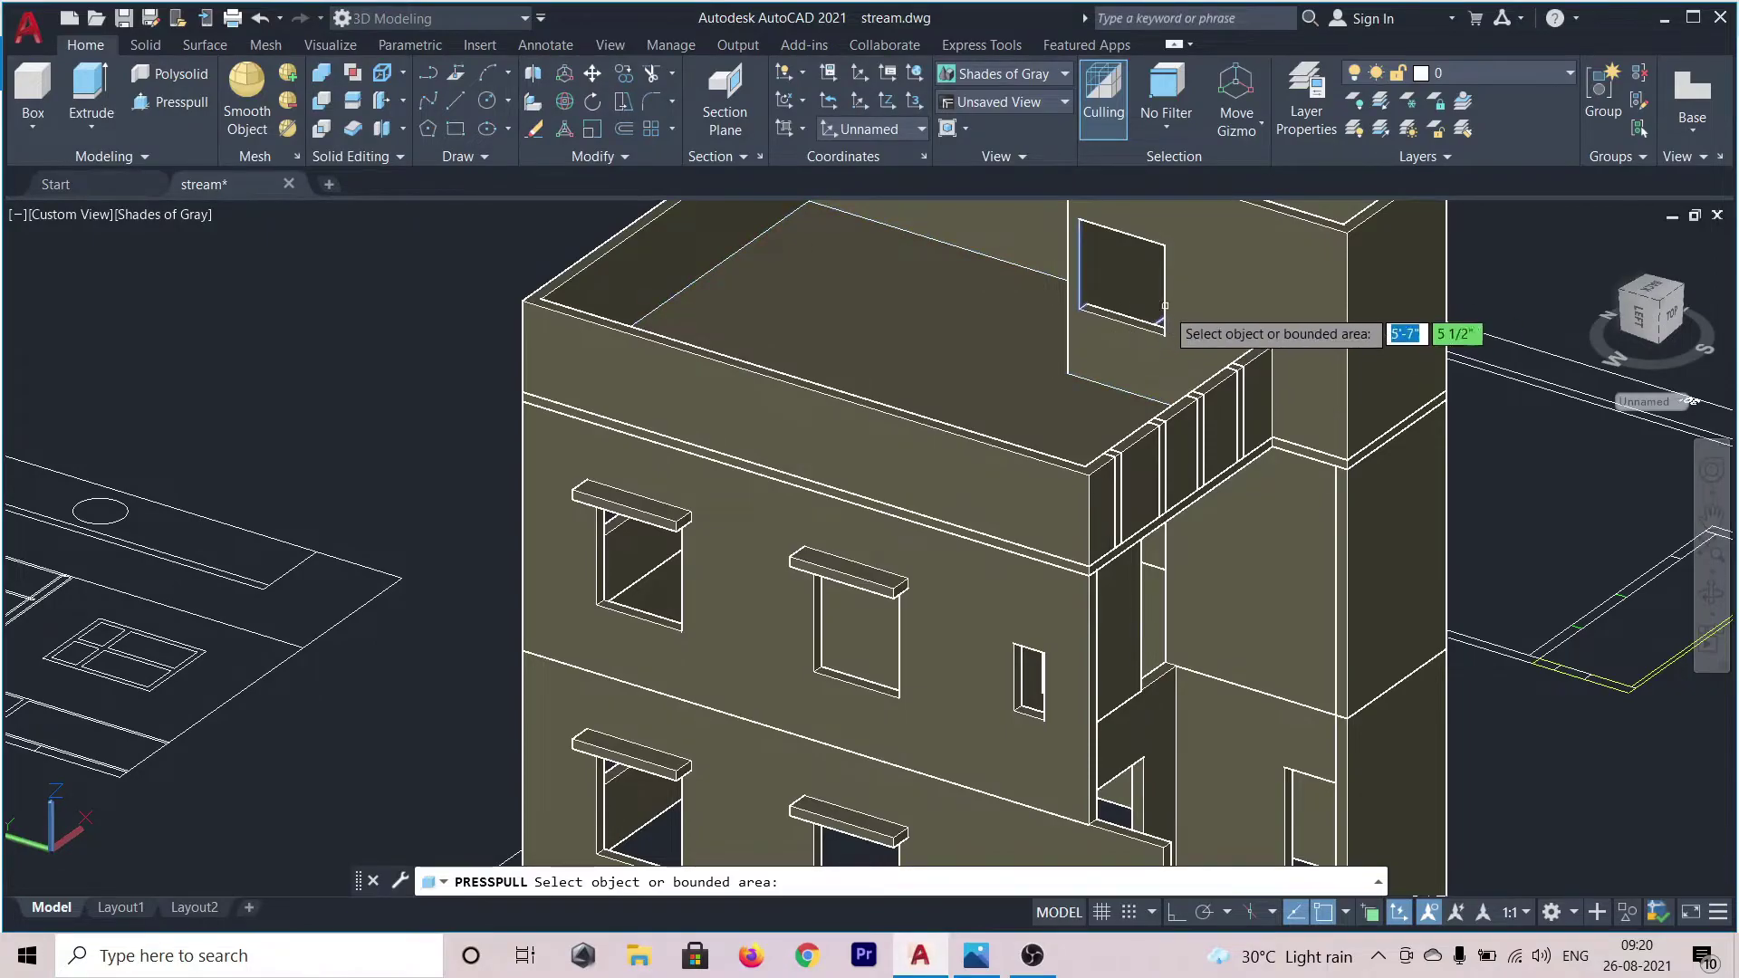
middle_click_drag(1161, 304, 1052, 403, "shift")
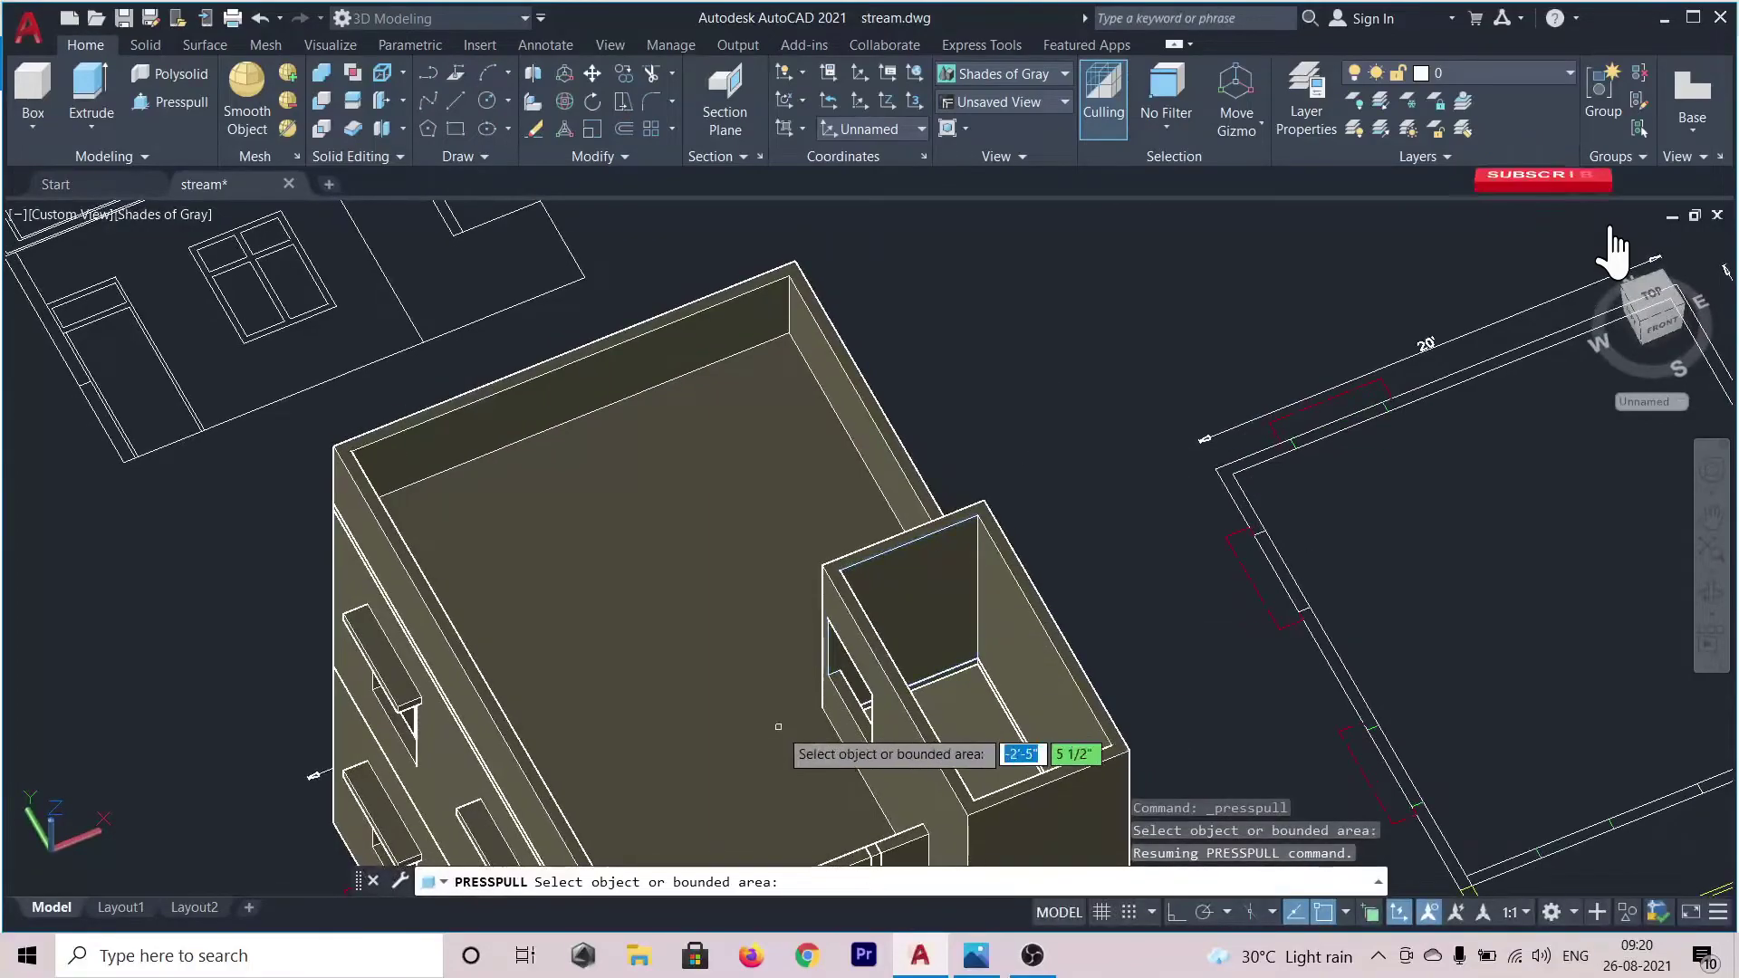
scroll(856, 705, "up", 3)
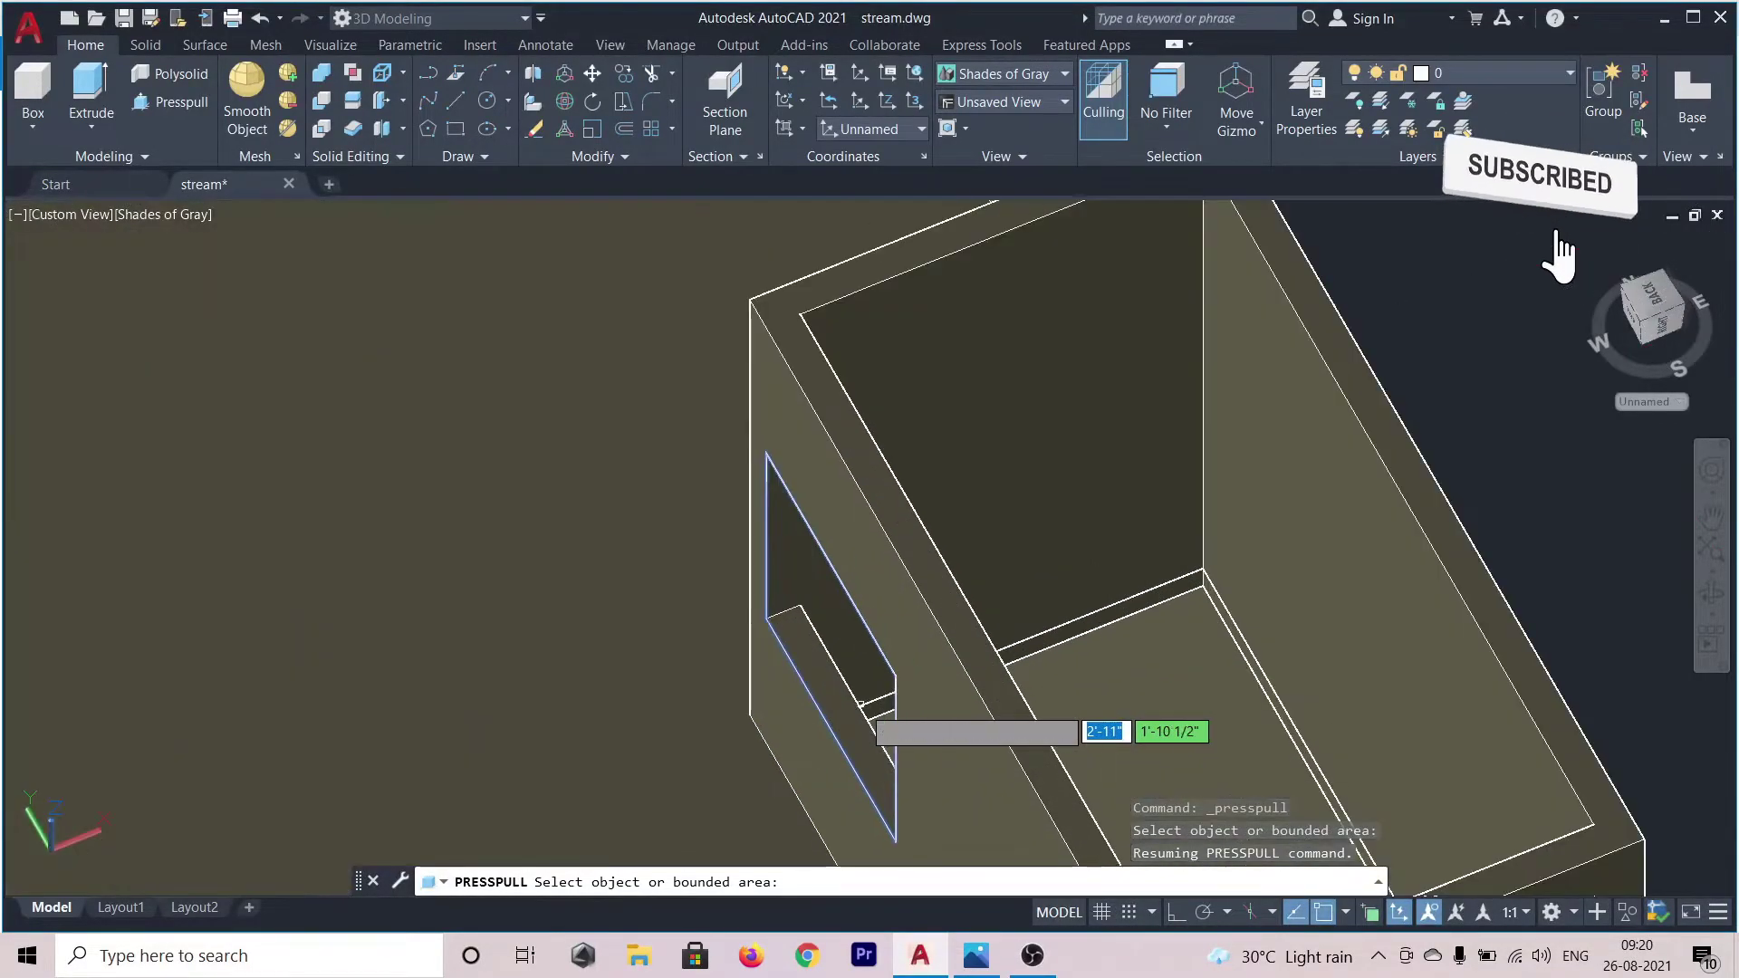
scroll(852, 714, "up", 3)
left_click(851, 714)
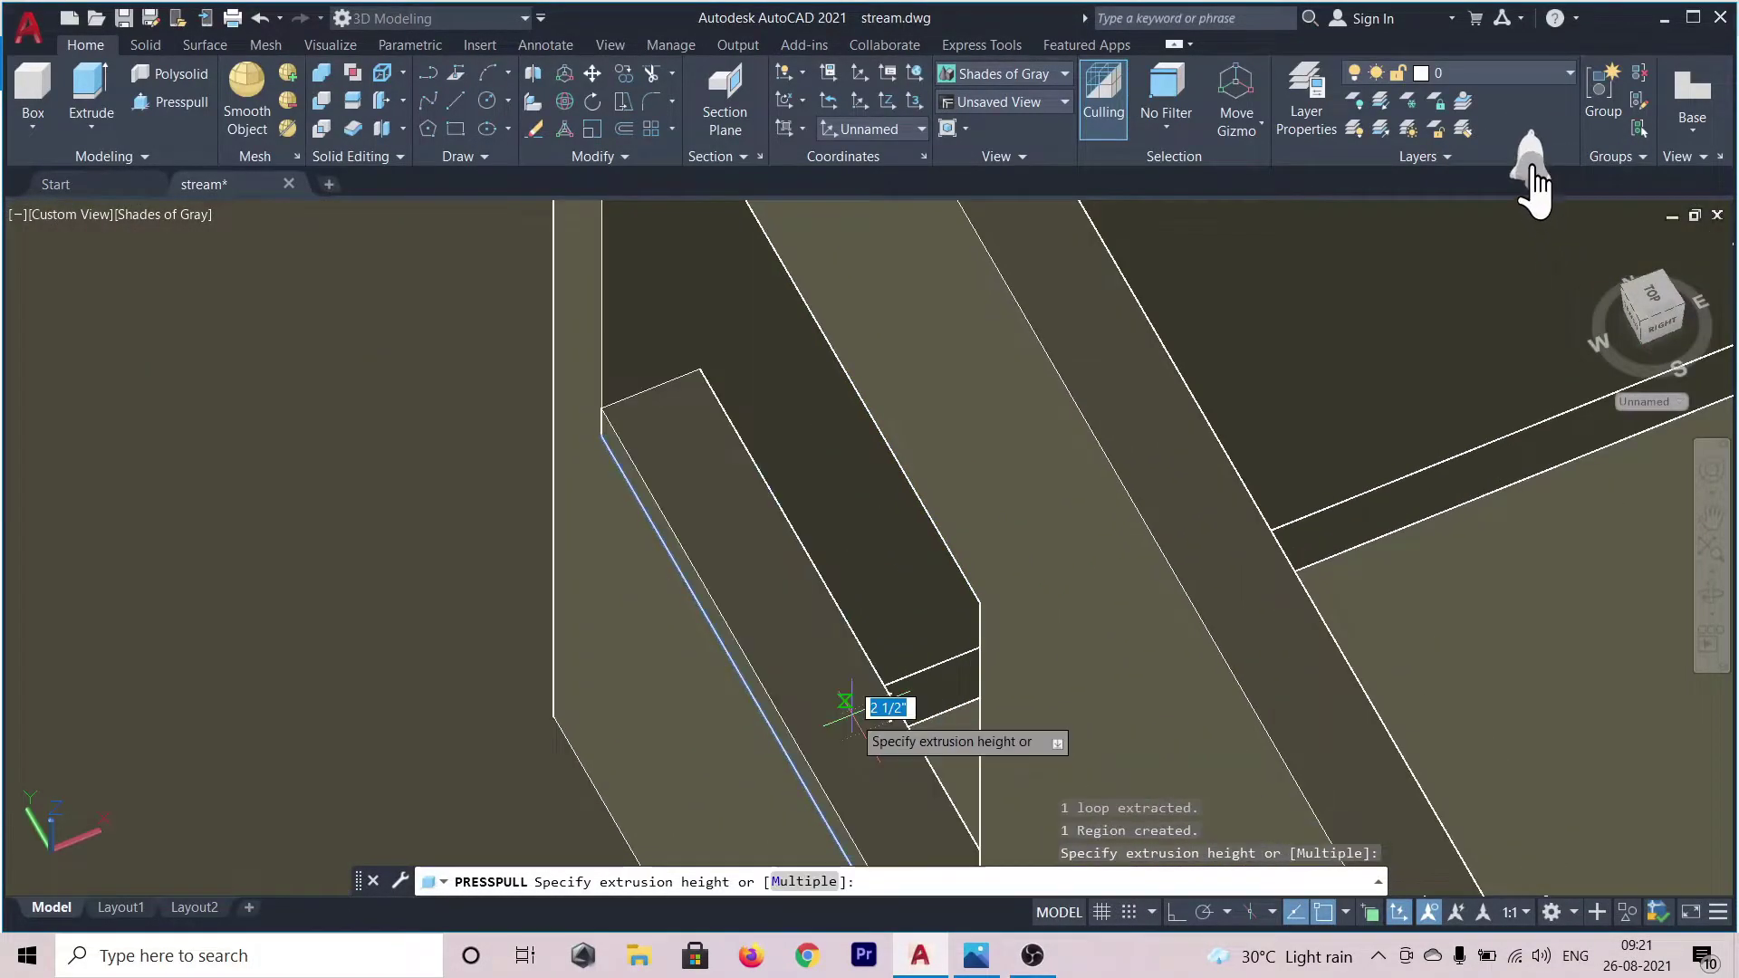
scroll(806, 756, "down", 3)
scroll(805, 757, "down", 2)
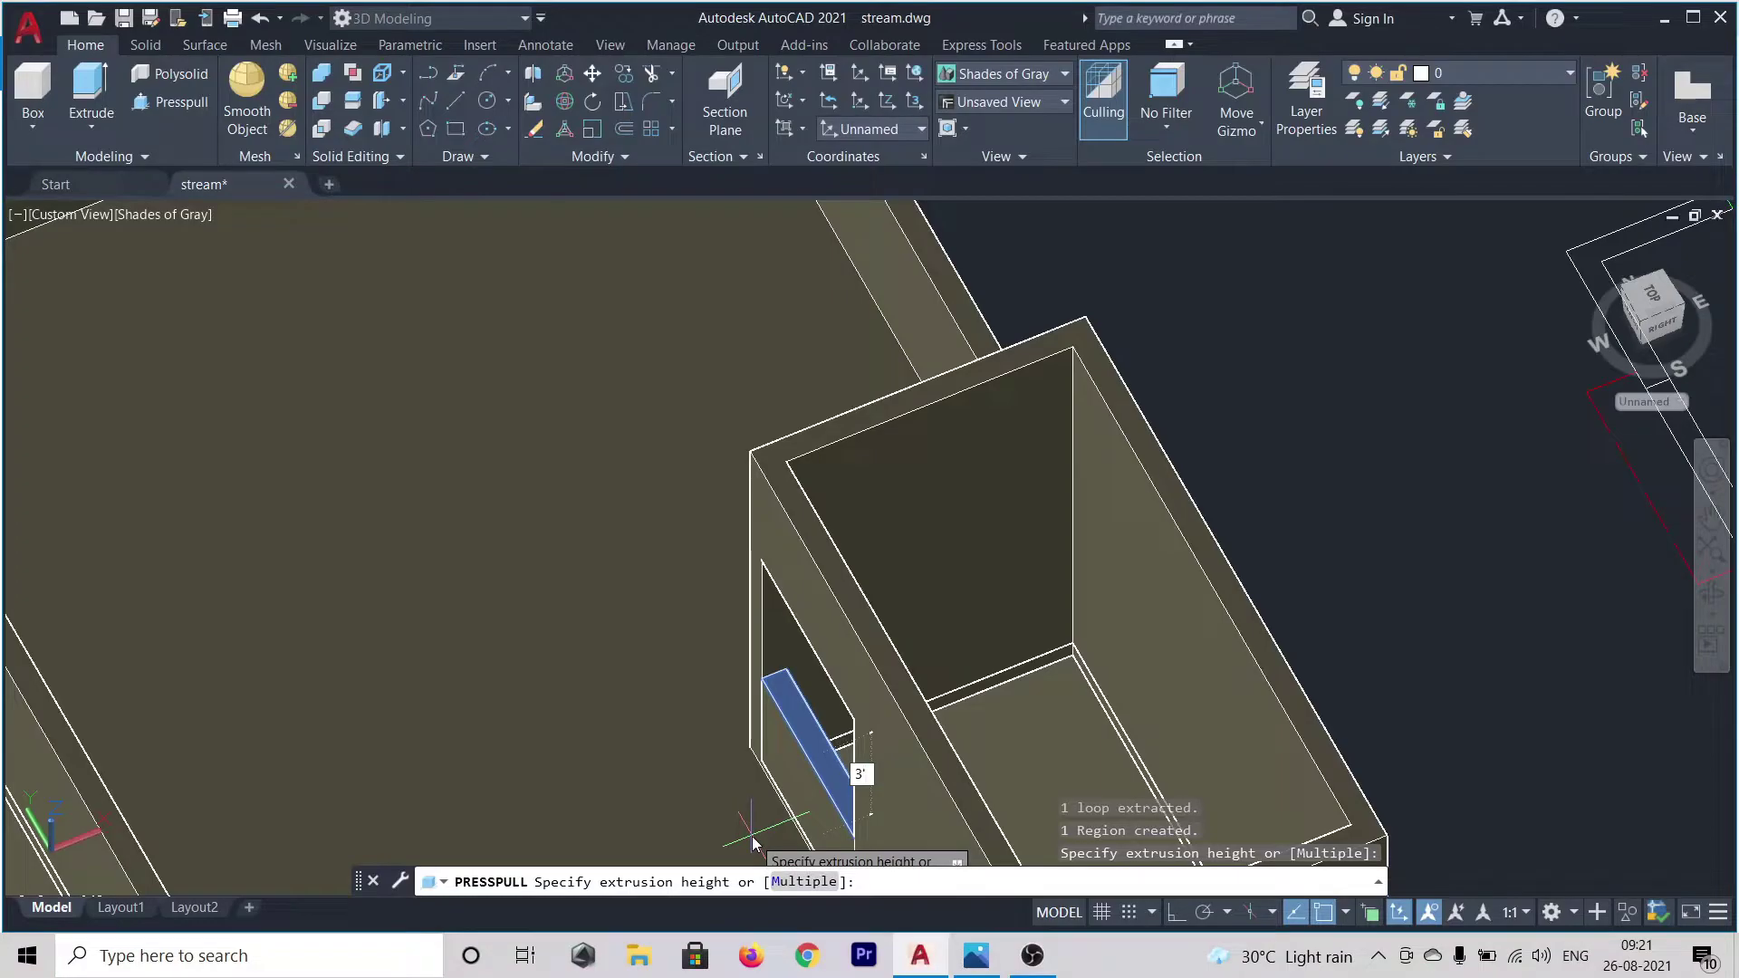
key("Return")
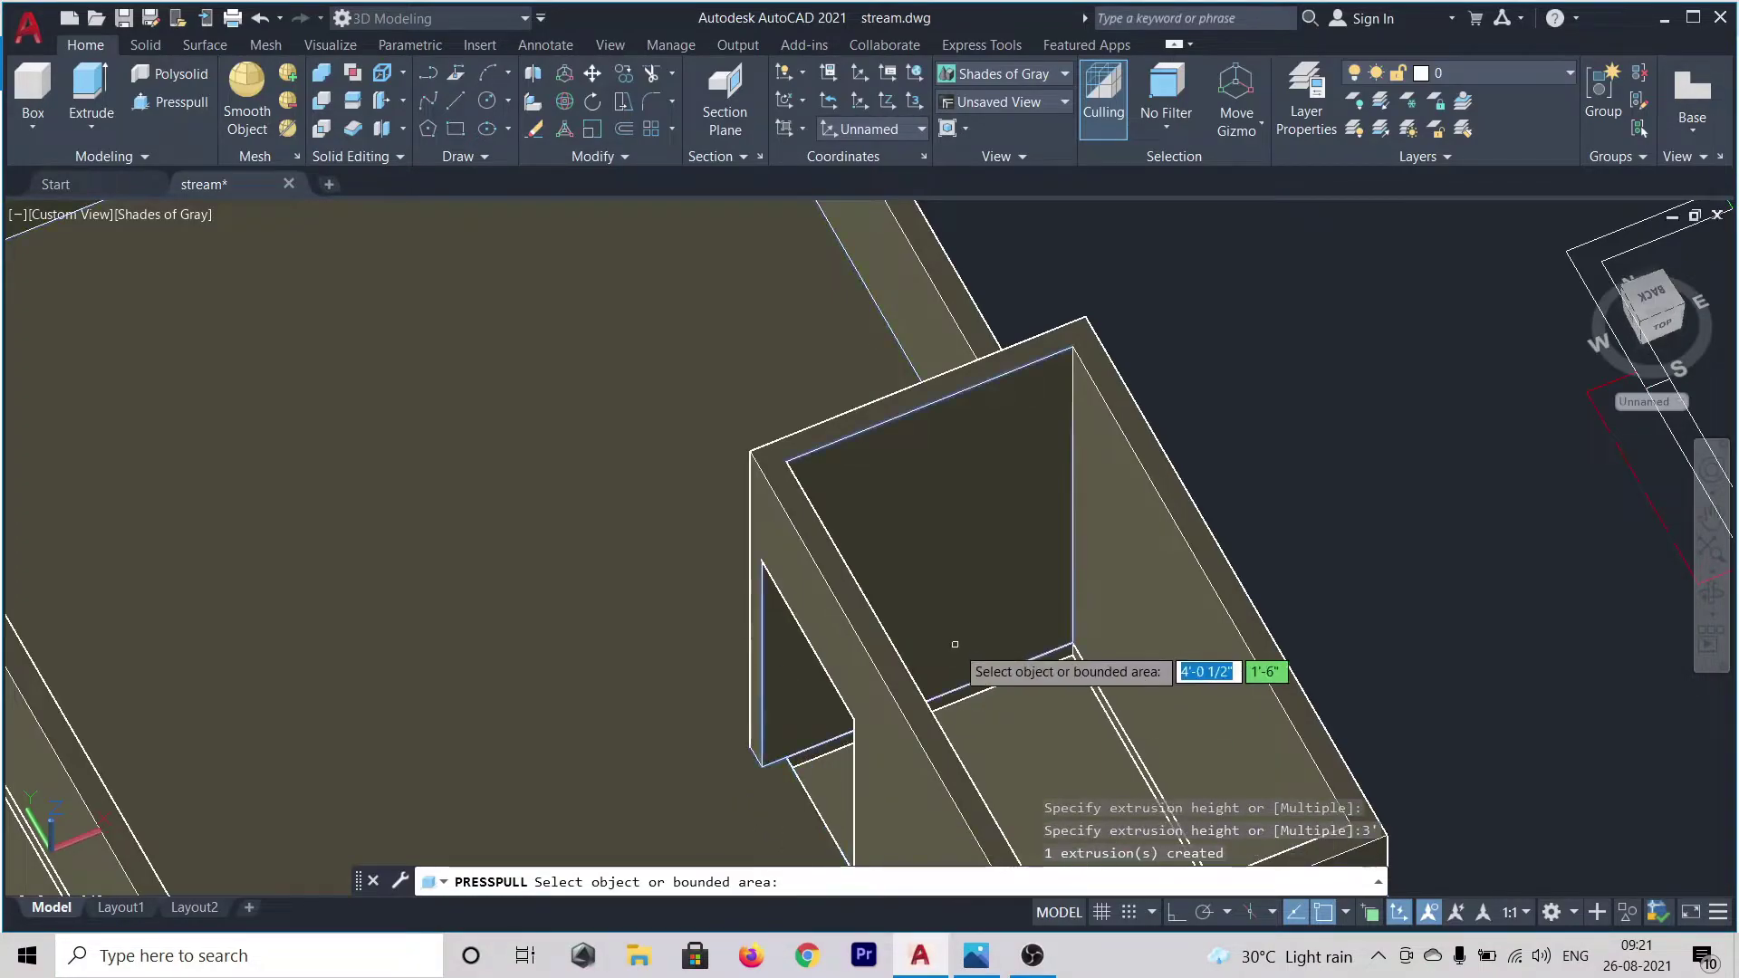
scroll(1017, 501, "down", 3)
key("Escape")
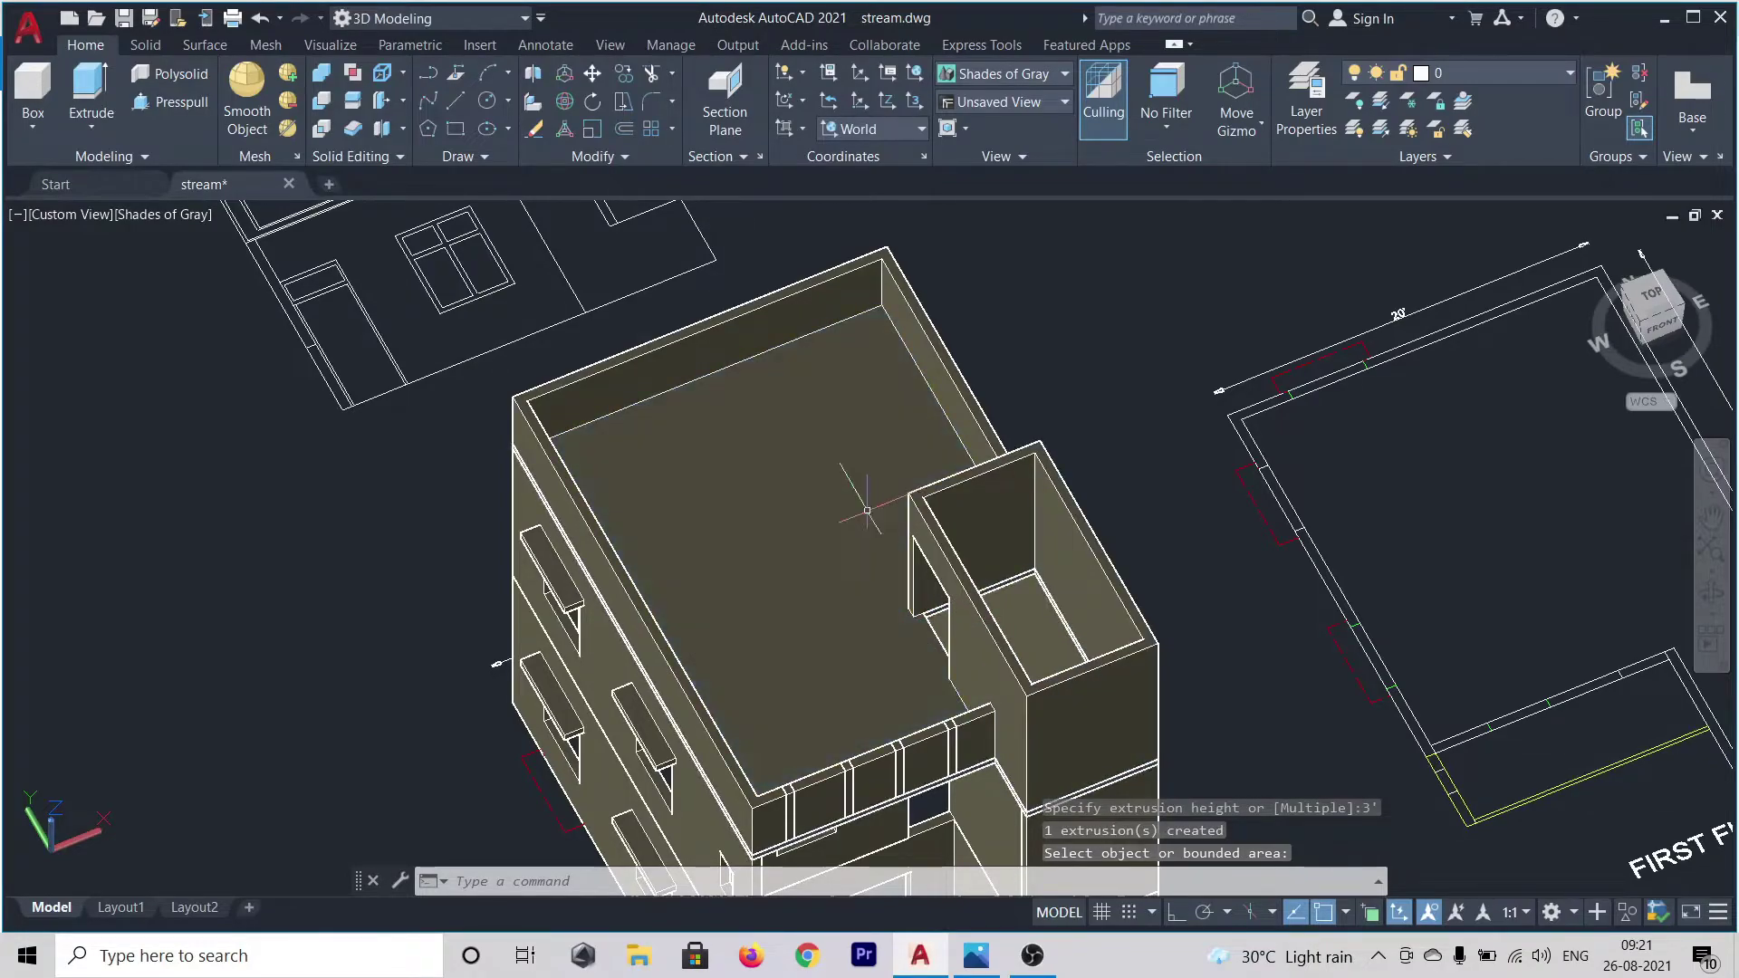
- Switch to Photos to examine the roof slab over the small room in the reference render, and return to AutoCAD
scroll(883, 426, "down", 3)
middle_click_drag(1057, 750, 1110, 693, "shift")
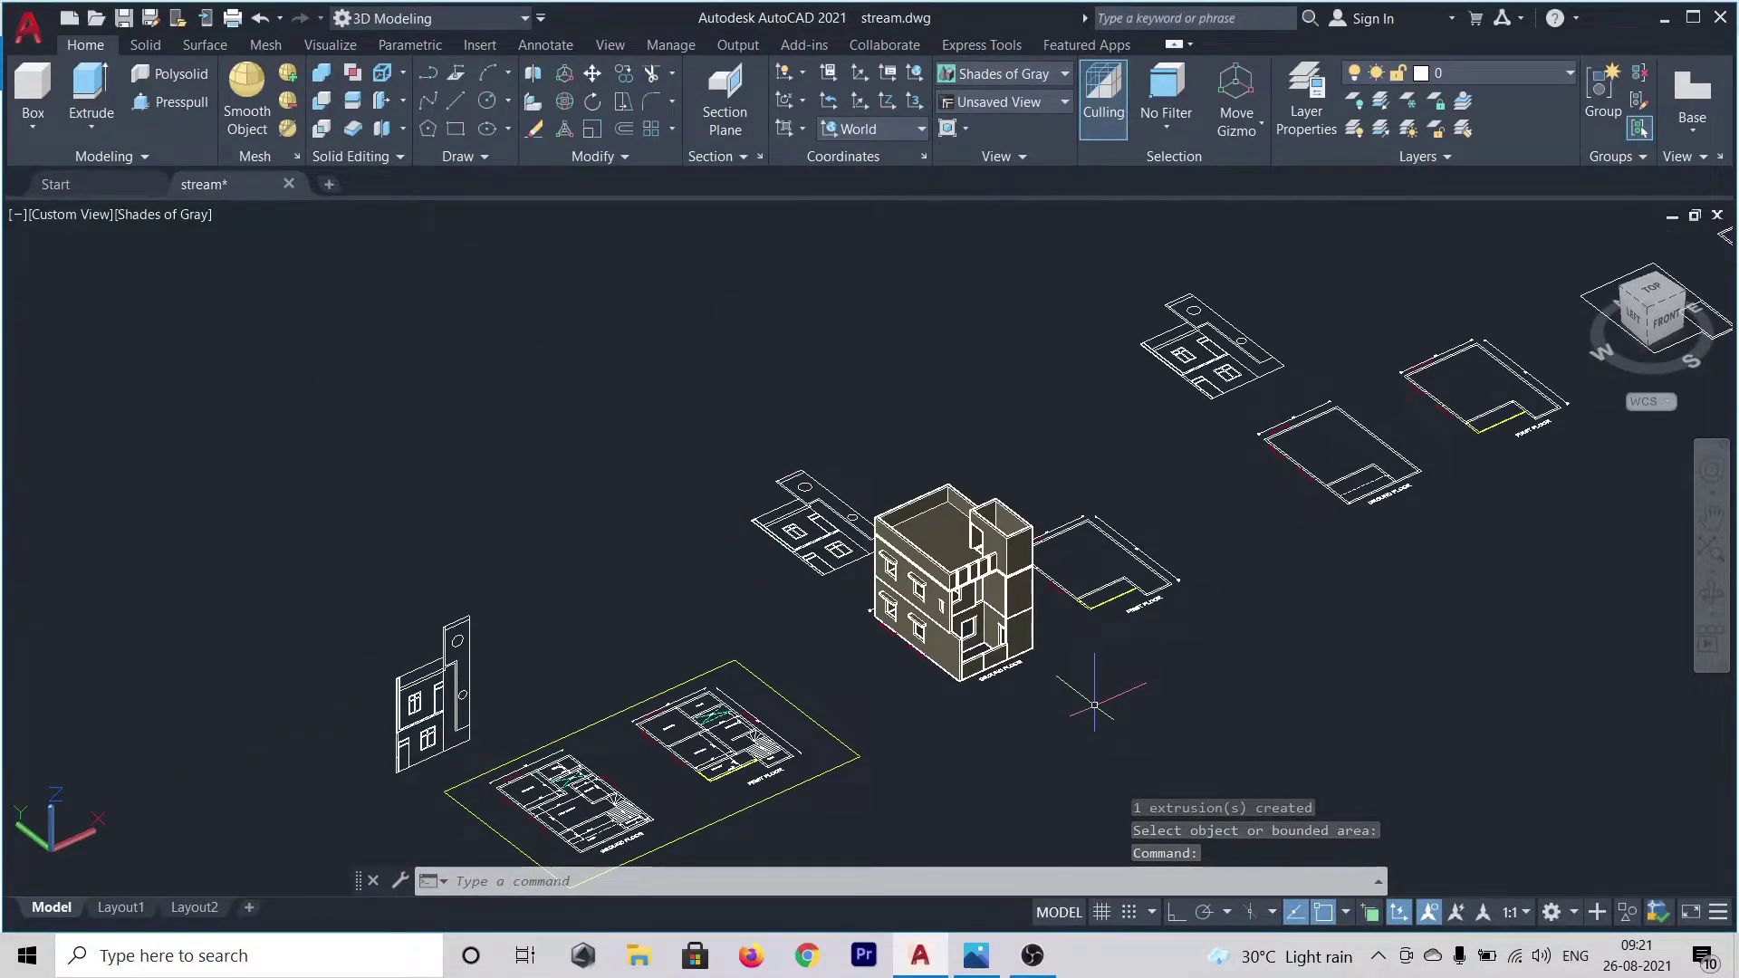
left_click(978, 960)
scroll(1051, 150, "up", 5)
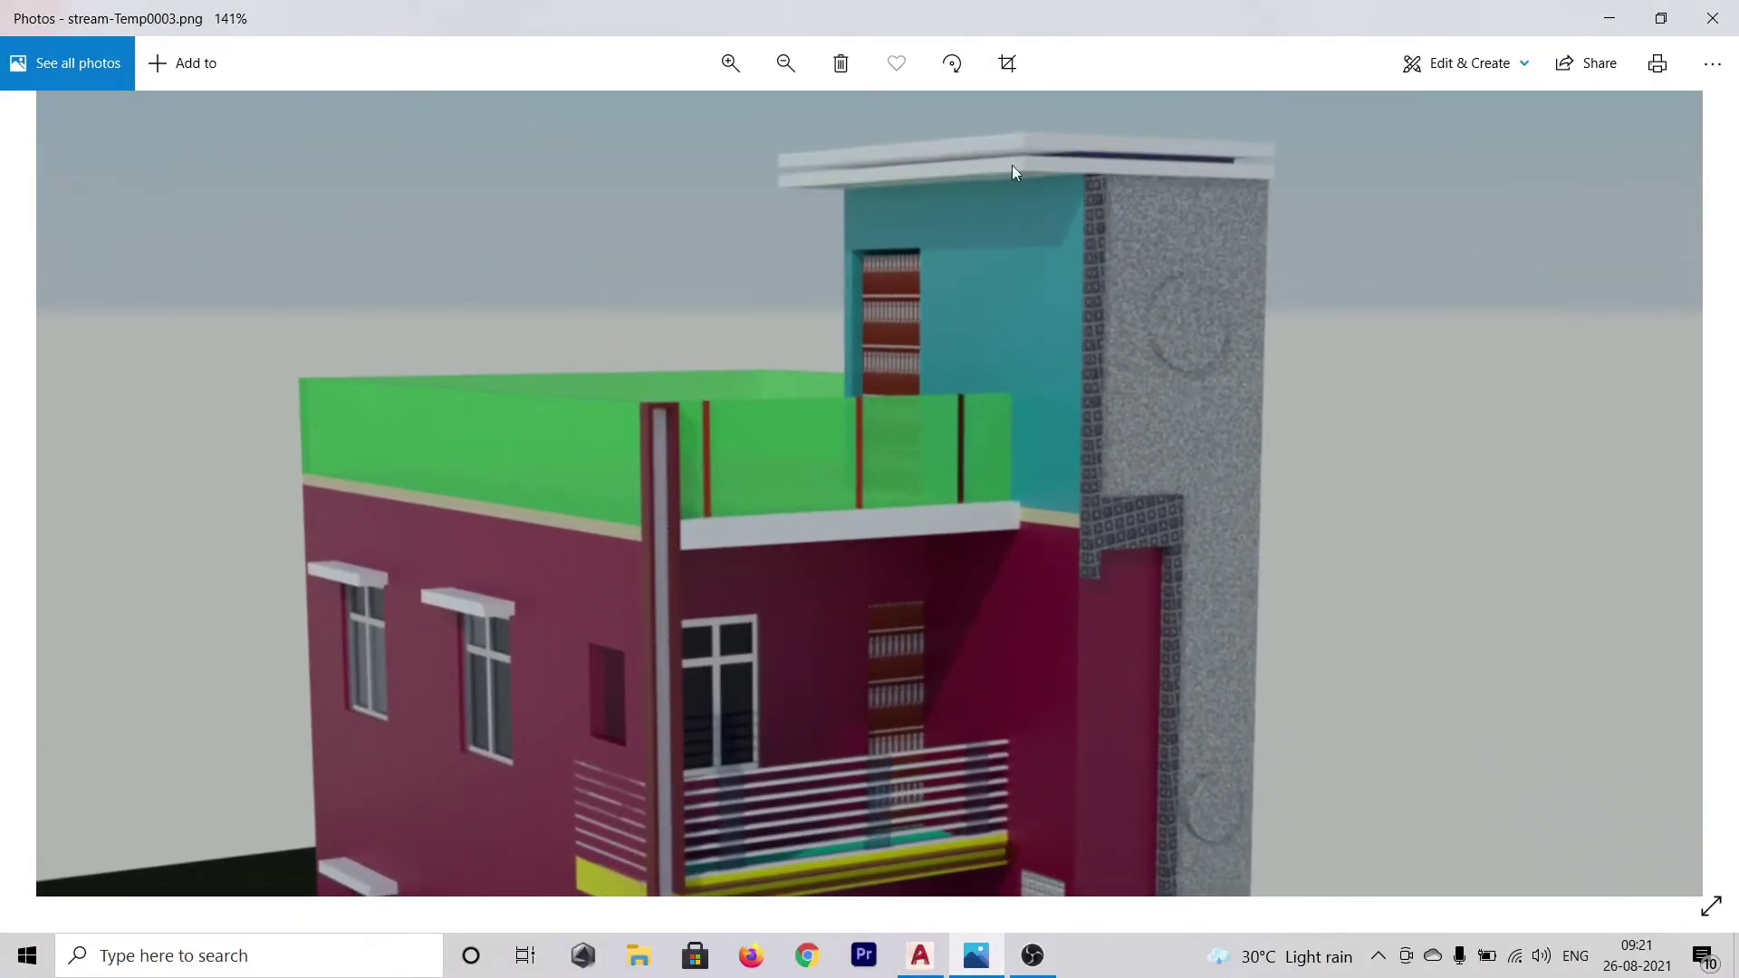
left_click(919, 958)
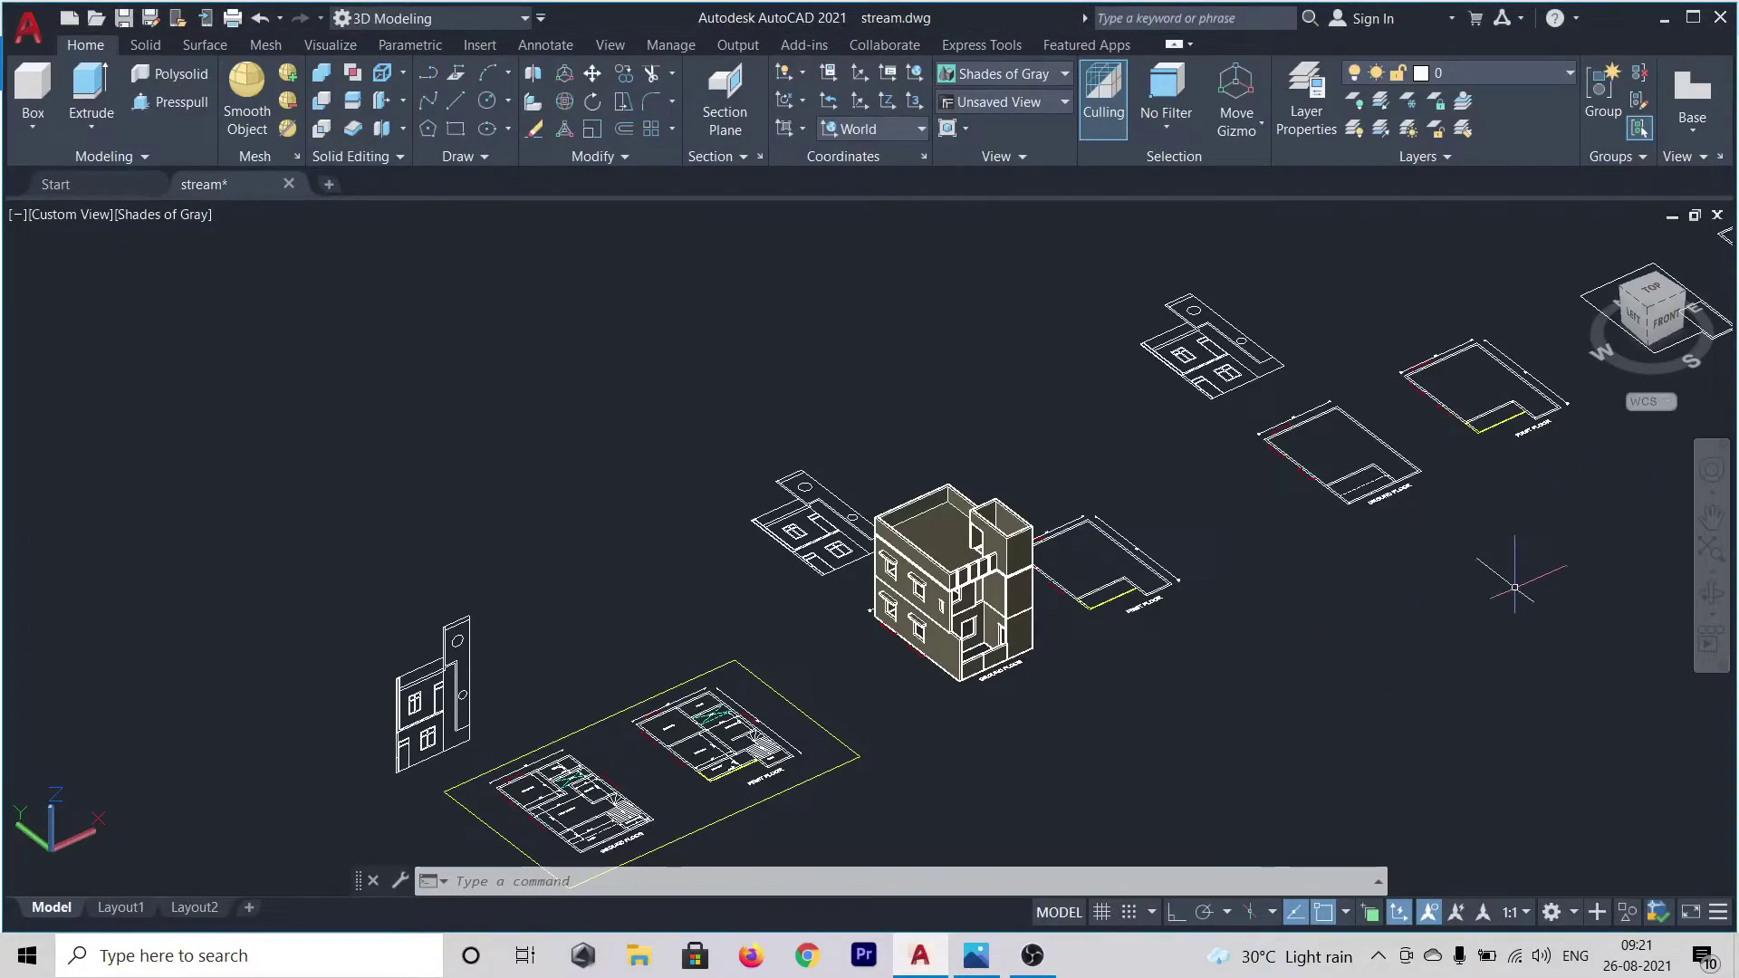
- Examine the roof outline plans beyond the first-floor plan to locate the small south-east room's outline
scroll(1522, 578, "down", 5)
middle_click_drag(1495, 614, 1088, 666)
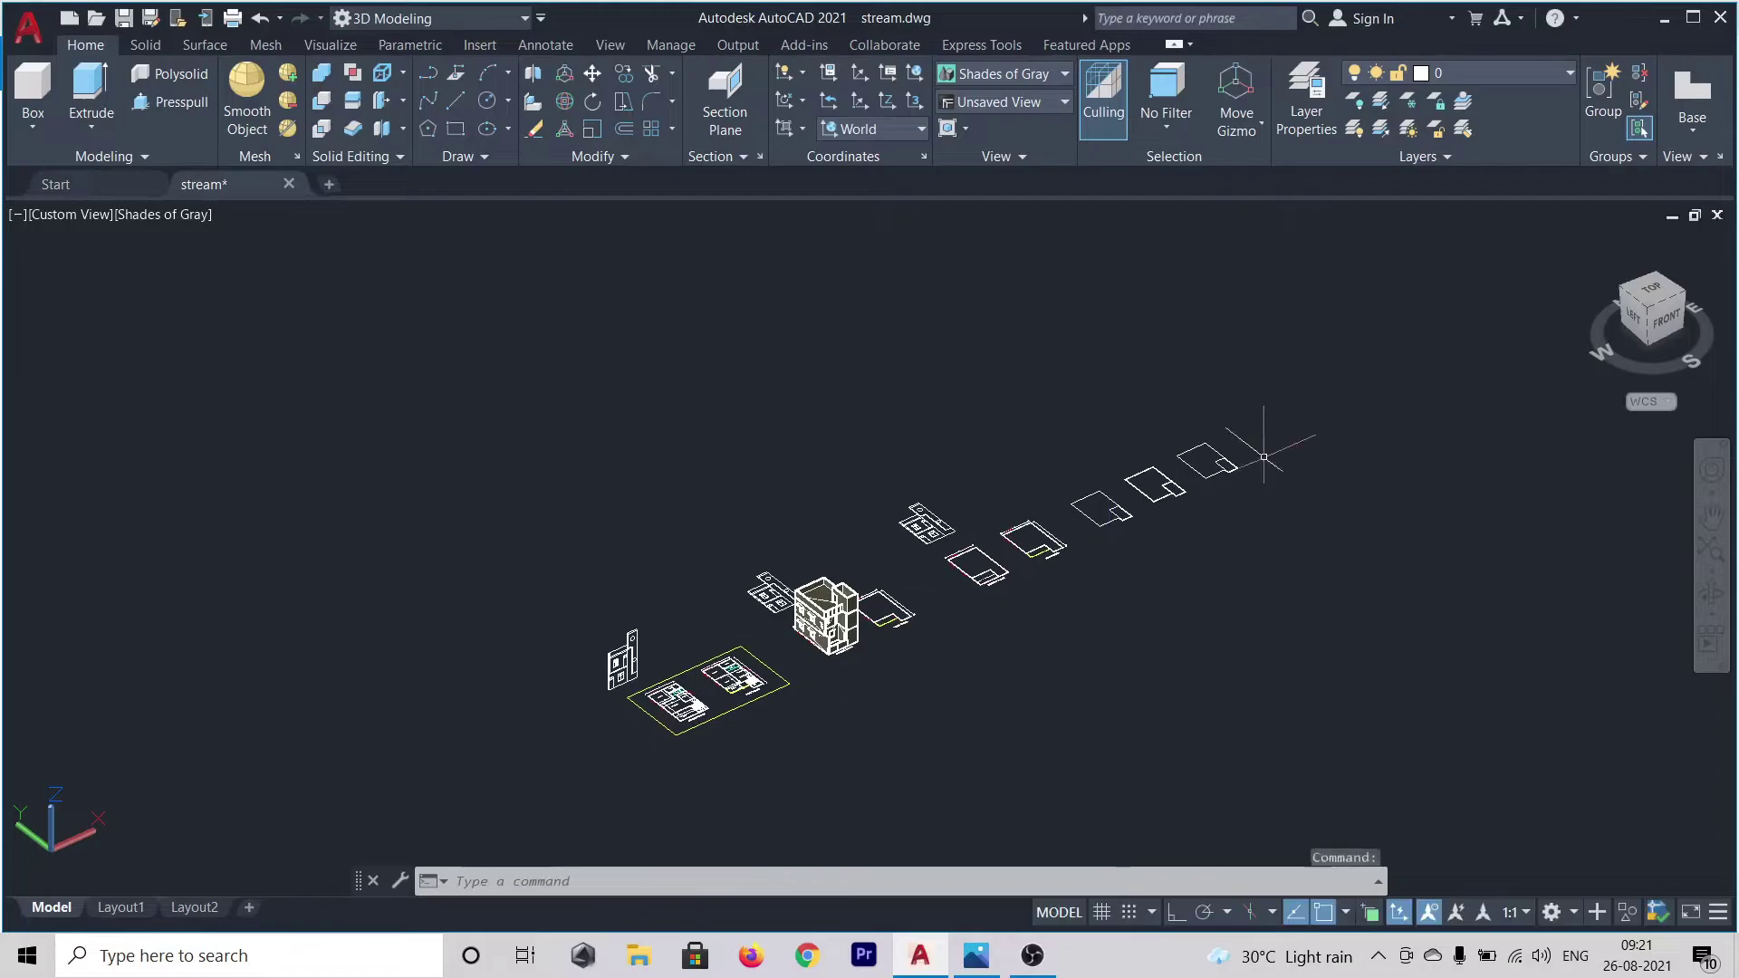
scroll(1151, 480, "up", 10)
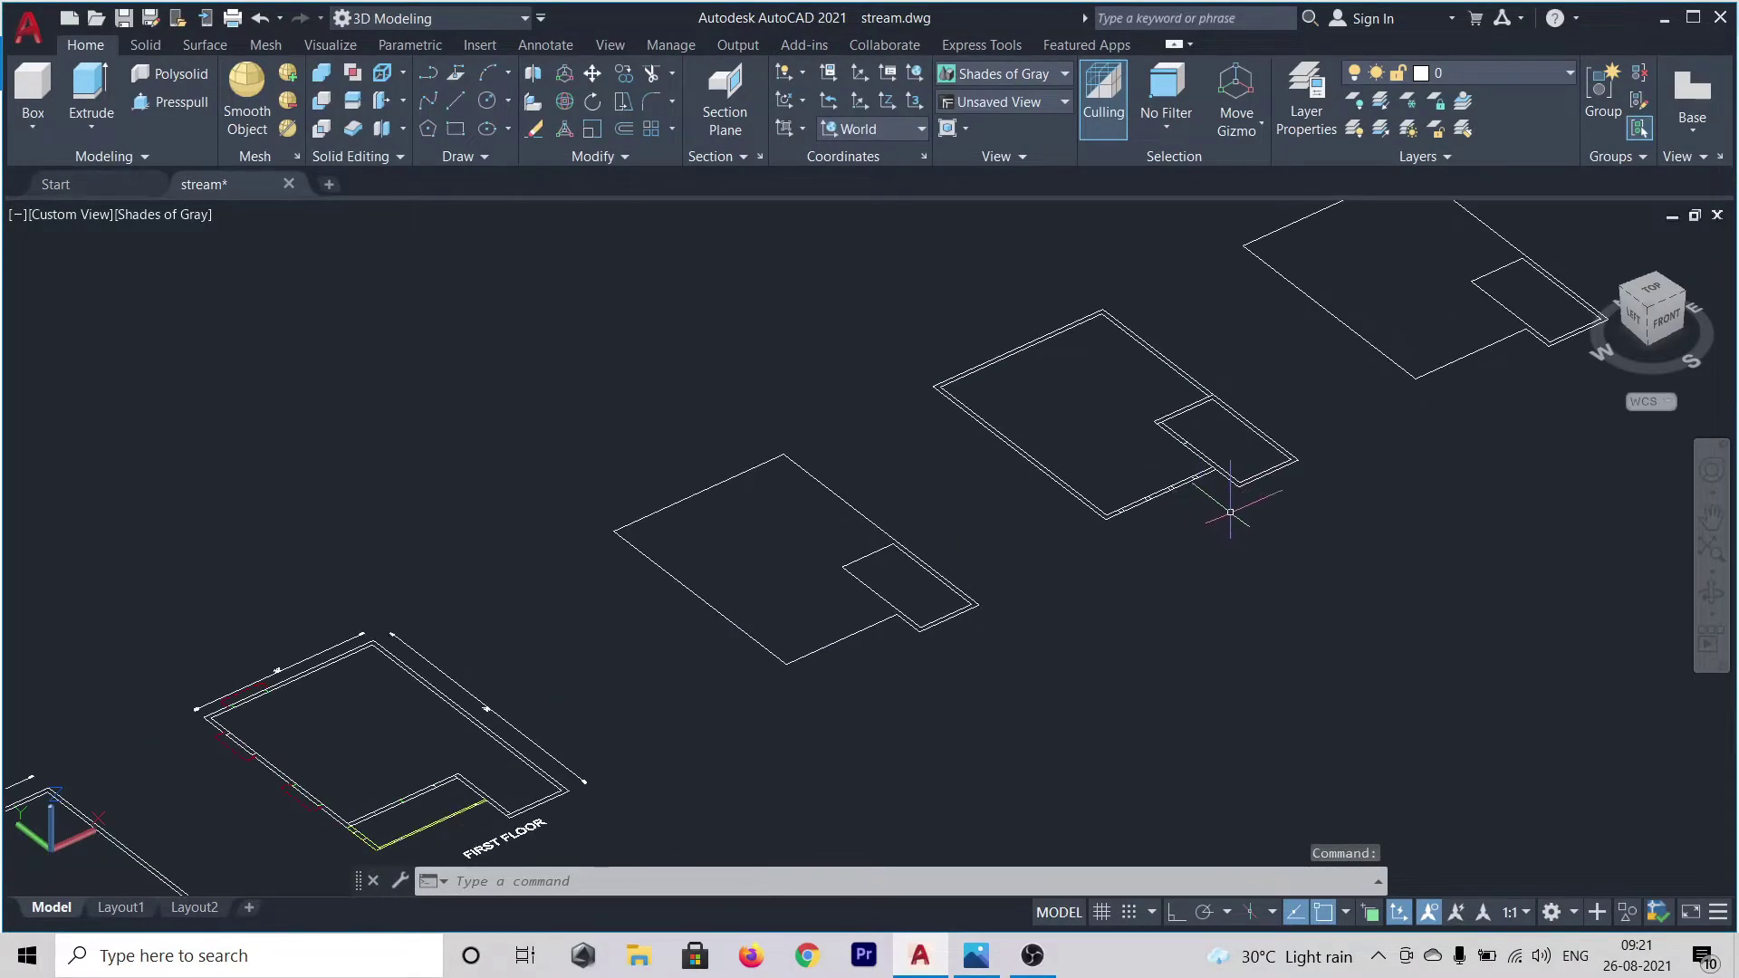
mouse_move(1407, 508)
middle_mouse_down("shift")
mouse_move(1413, 493)
mouse_move(1343, 545)
middle_mouse_up("shift")
scroll(1348, 551, "down", 2)
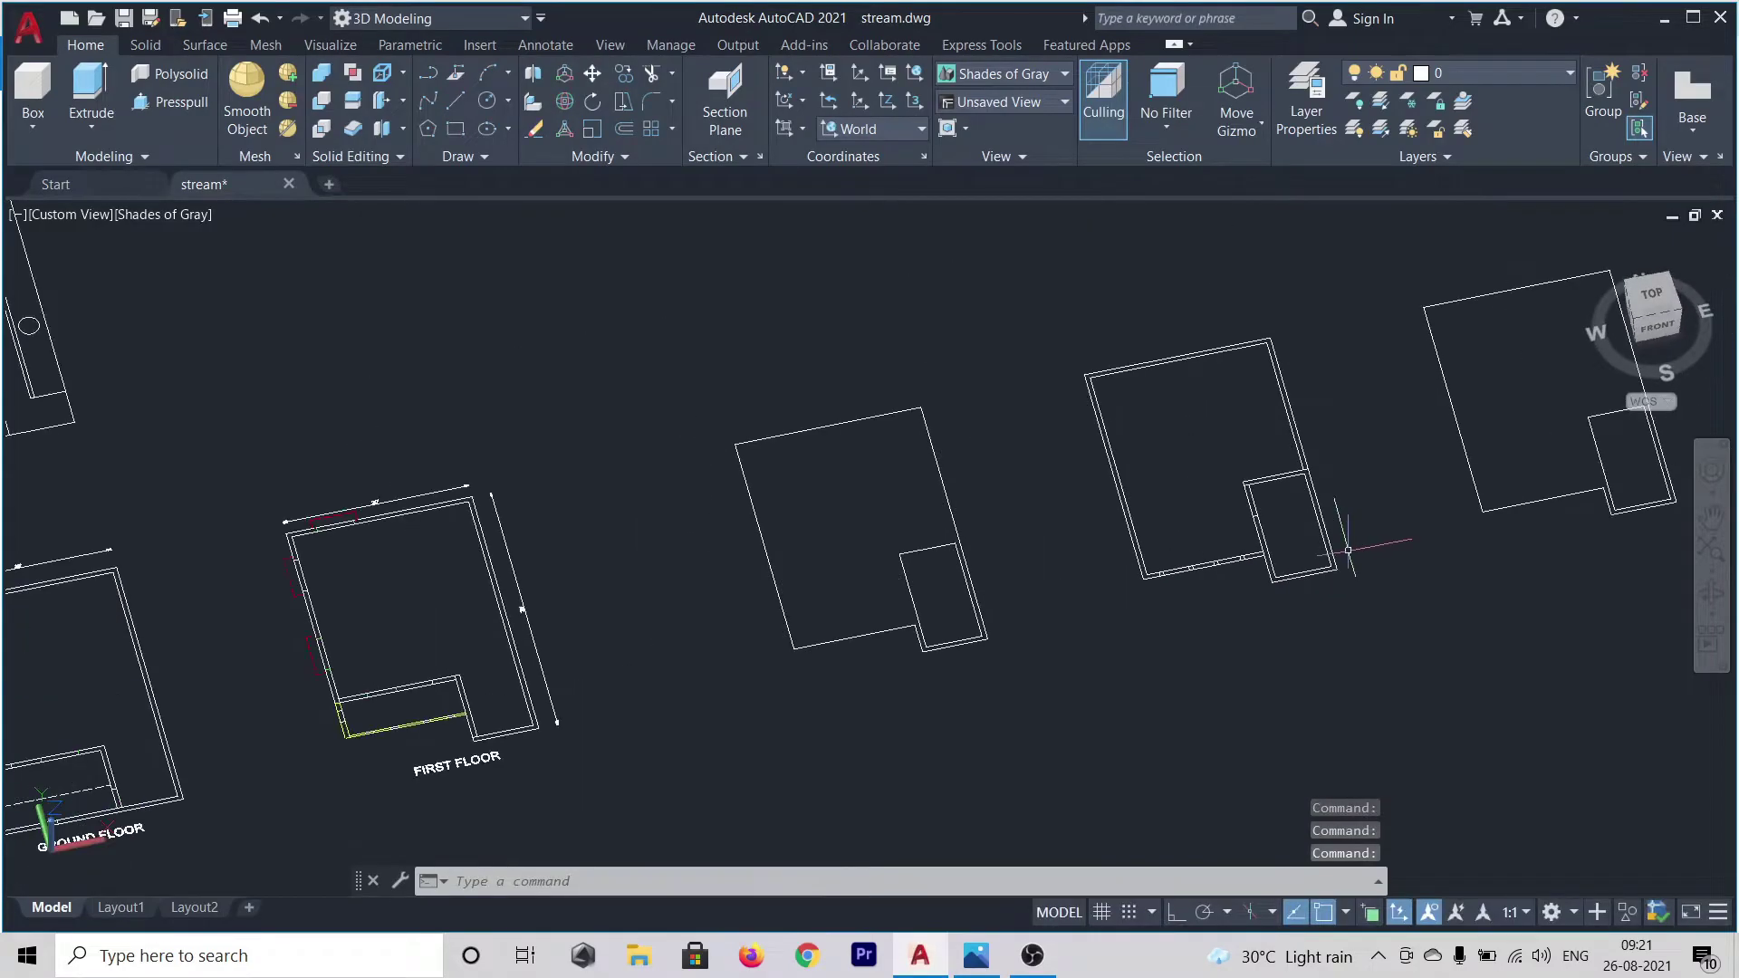
middle_click_drag(1480, 530, 1138, 571)
scroll(1319, 477, "up", 6)
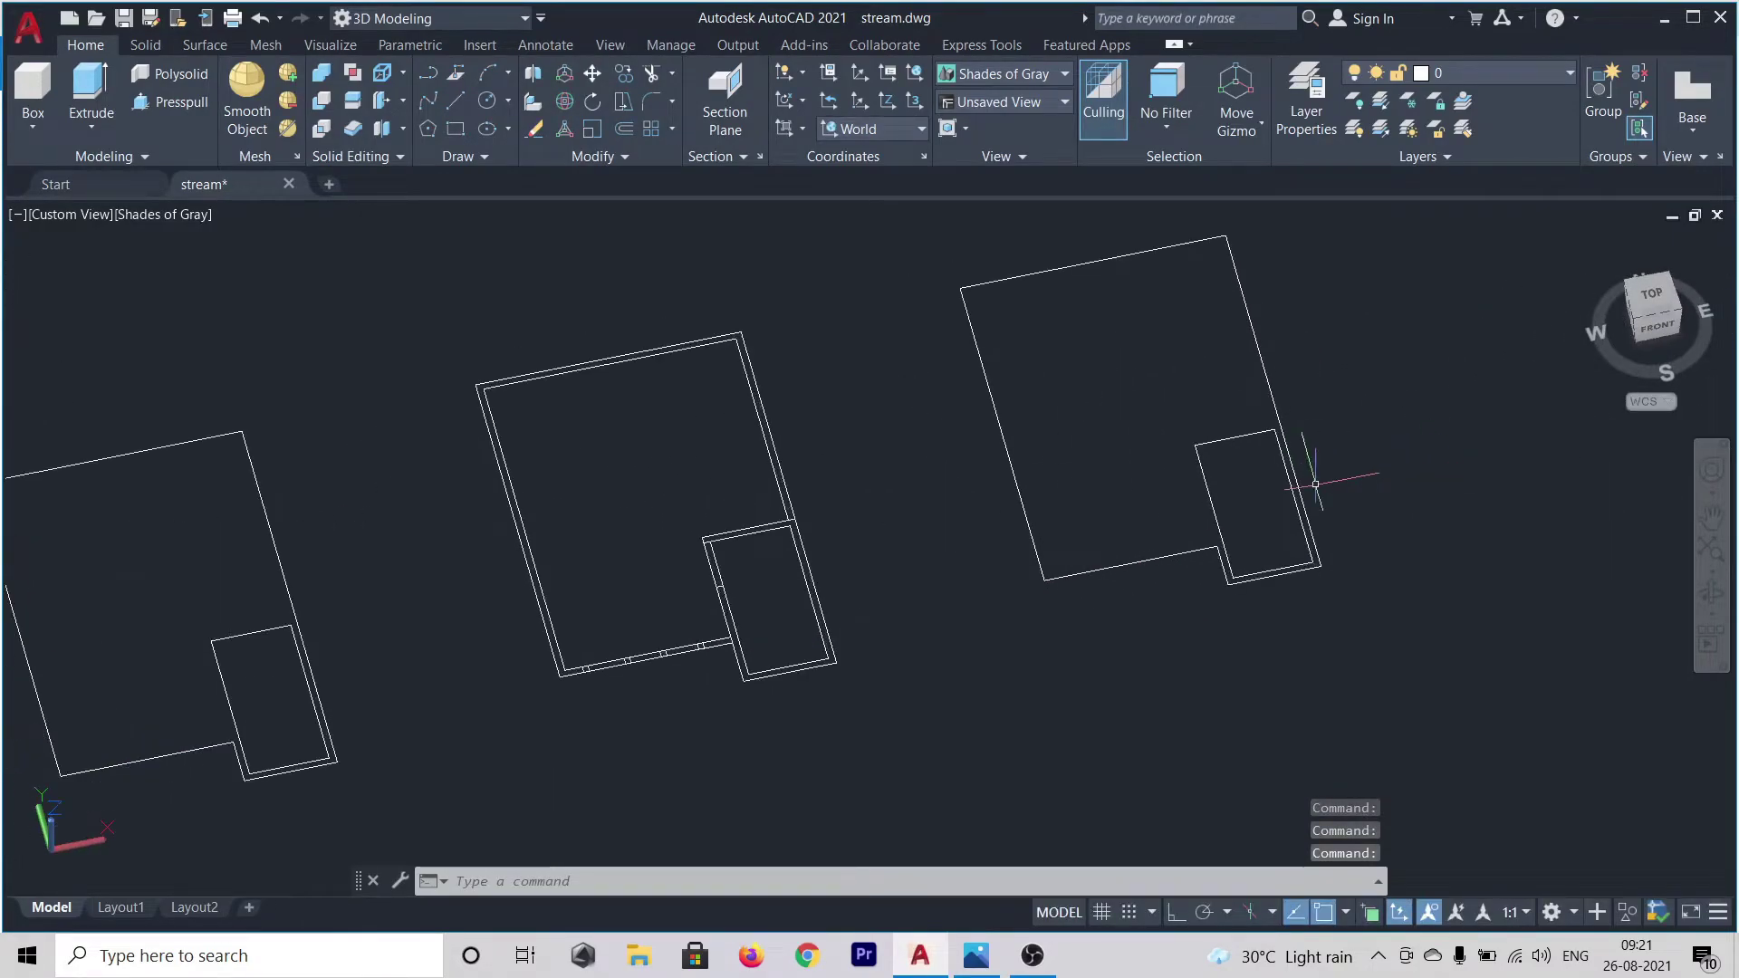
scroll(1291, 495, "up", 2)
middle_click_drag(1434, 418, 1447, 396)
scroll(1448, 396, "down", 2)
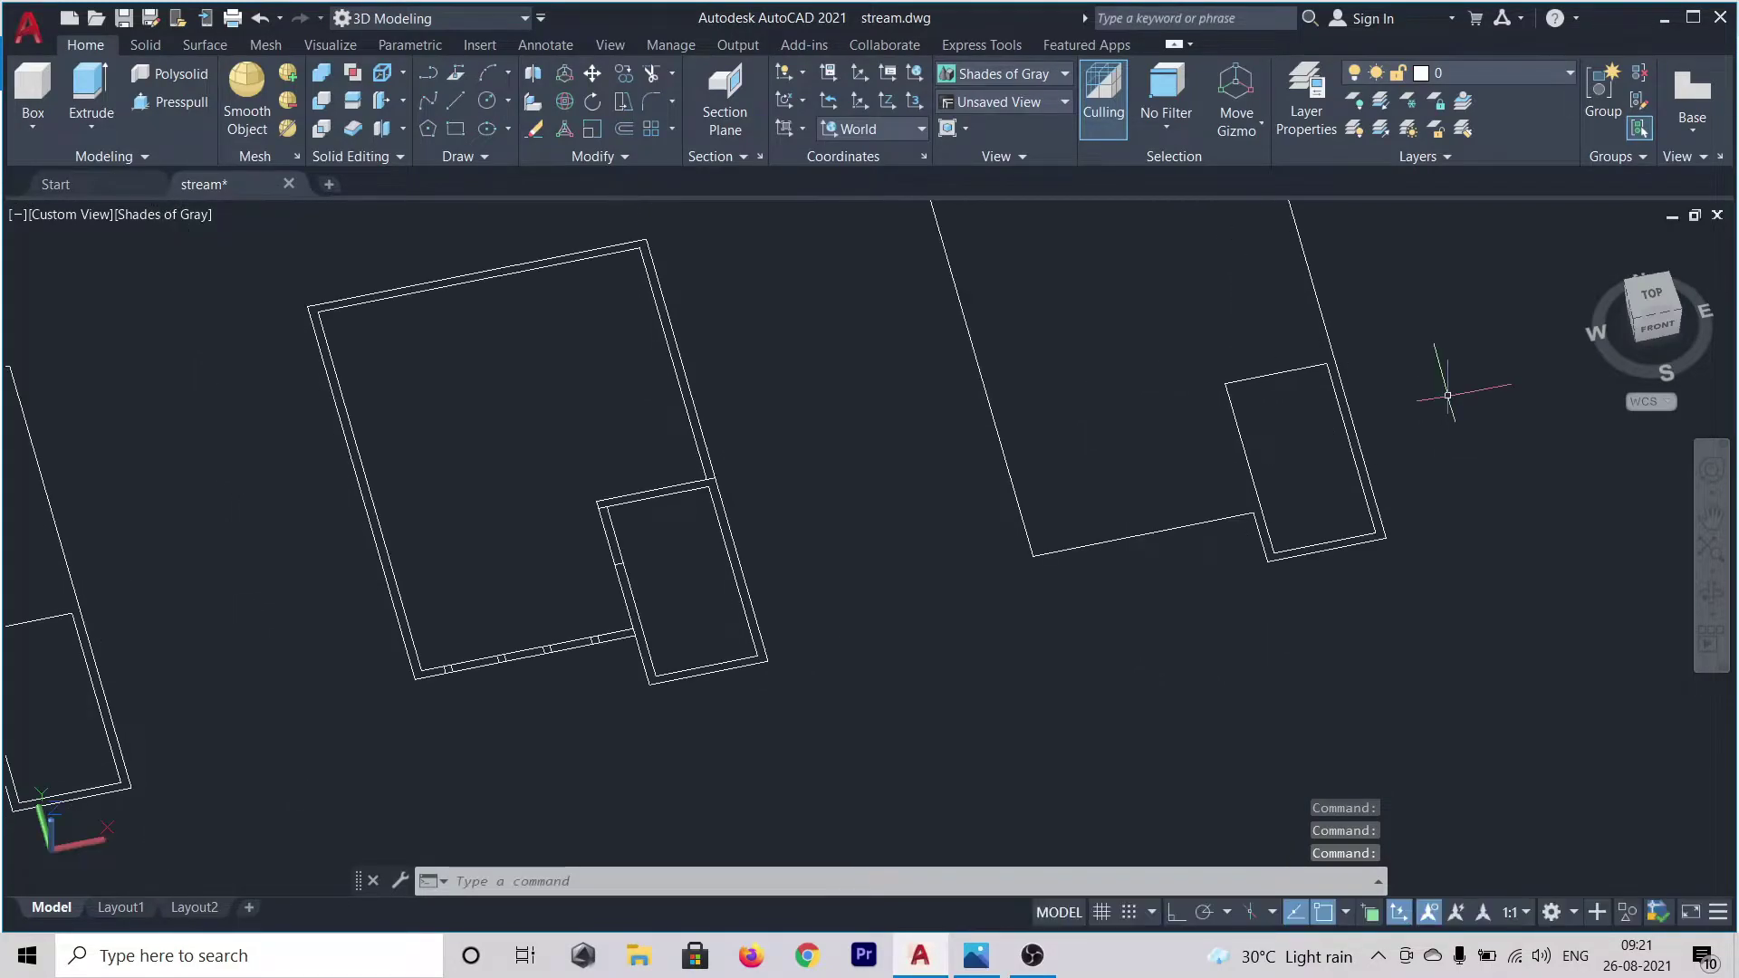
scroll(1124, 470, "down", 2)
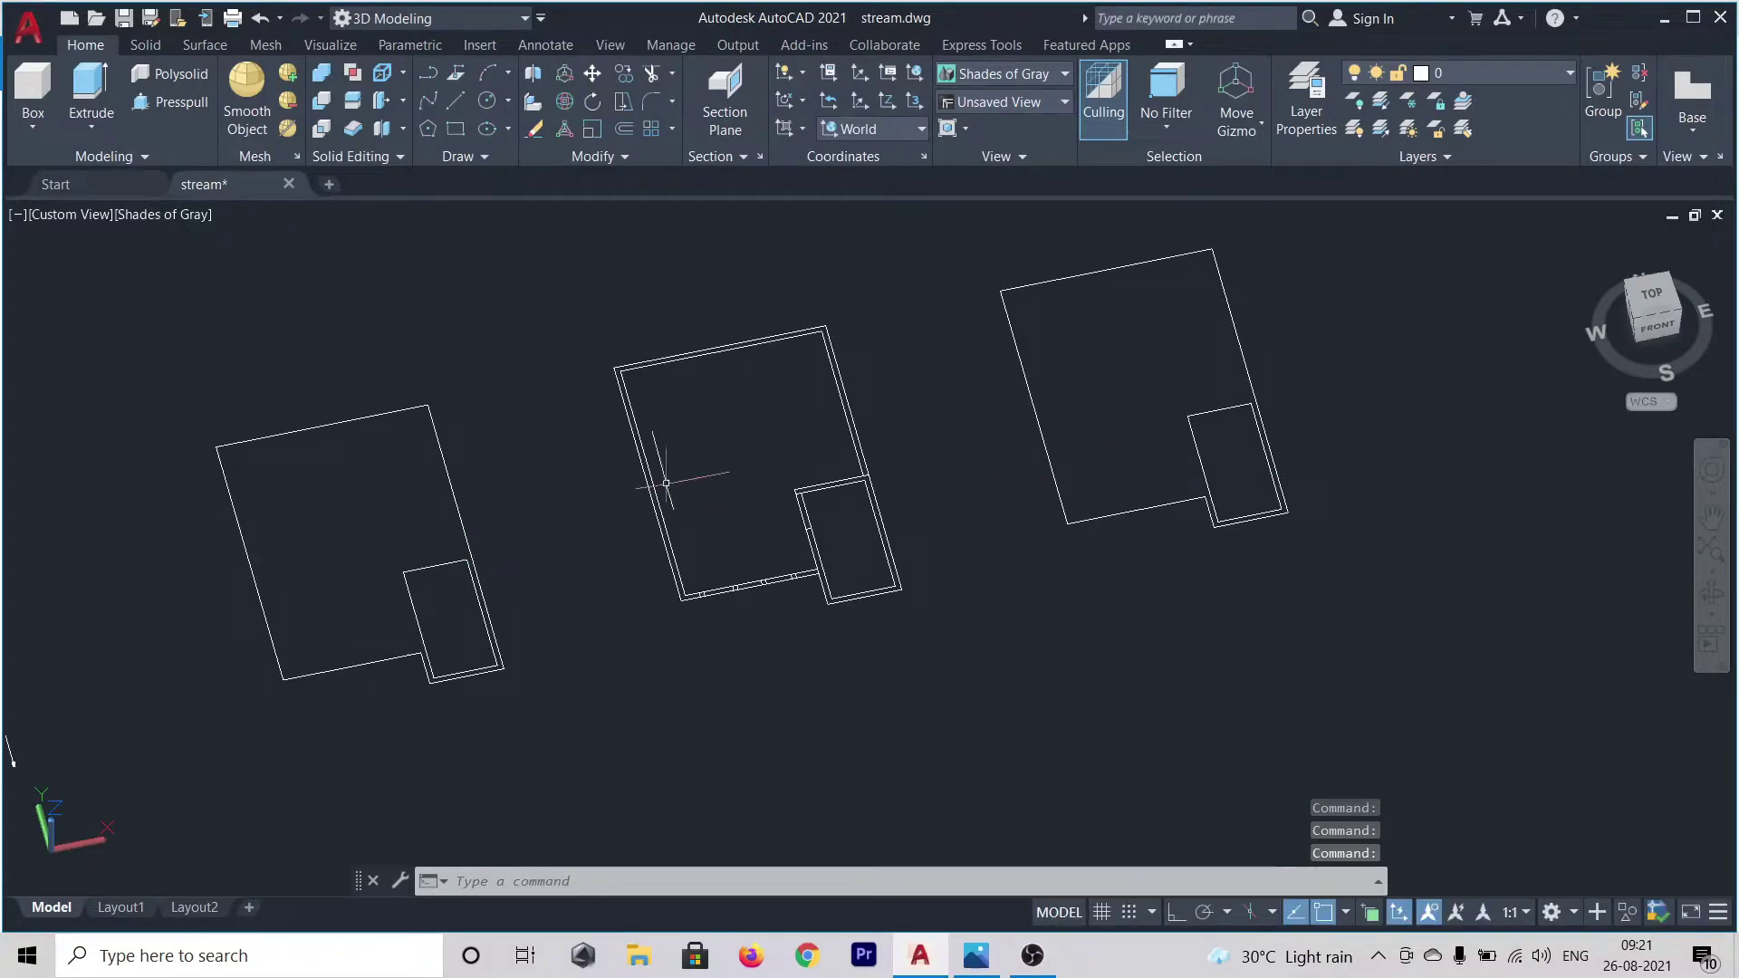
middle_click_drag(645, 492, 758, 492)
middle_click_drag(656, 537, 742, 501)
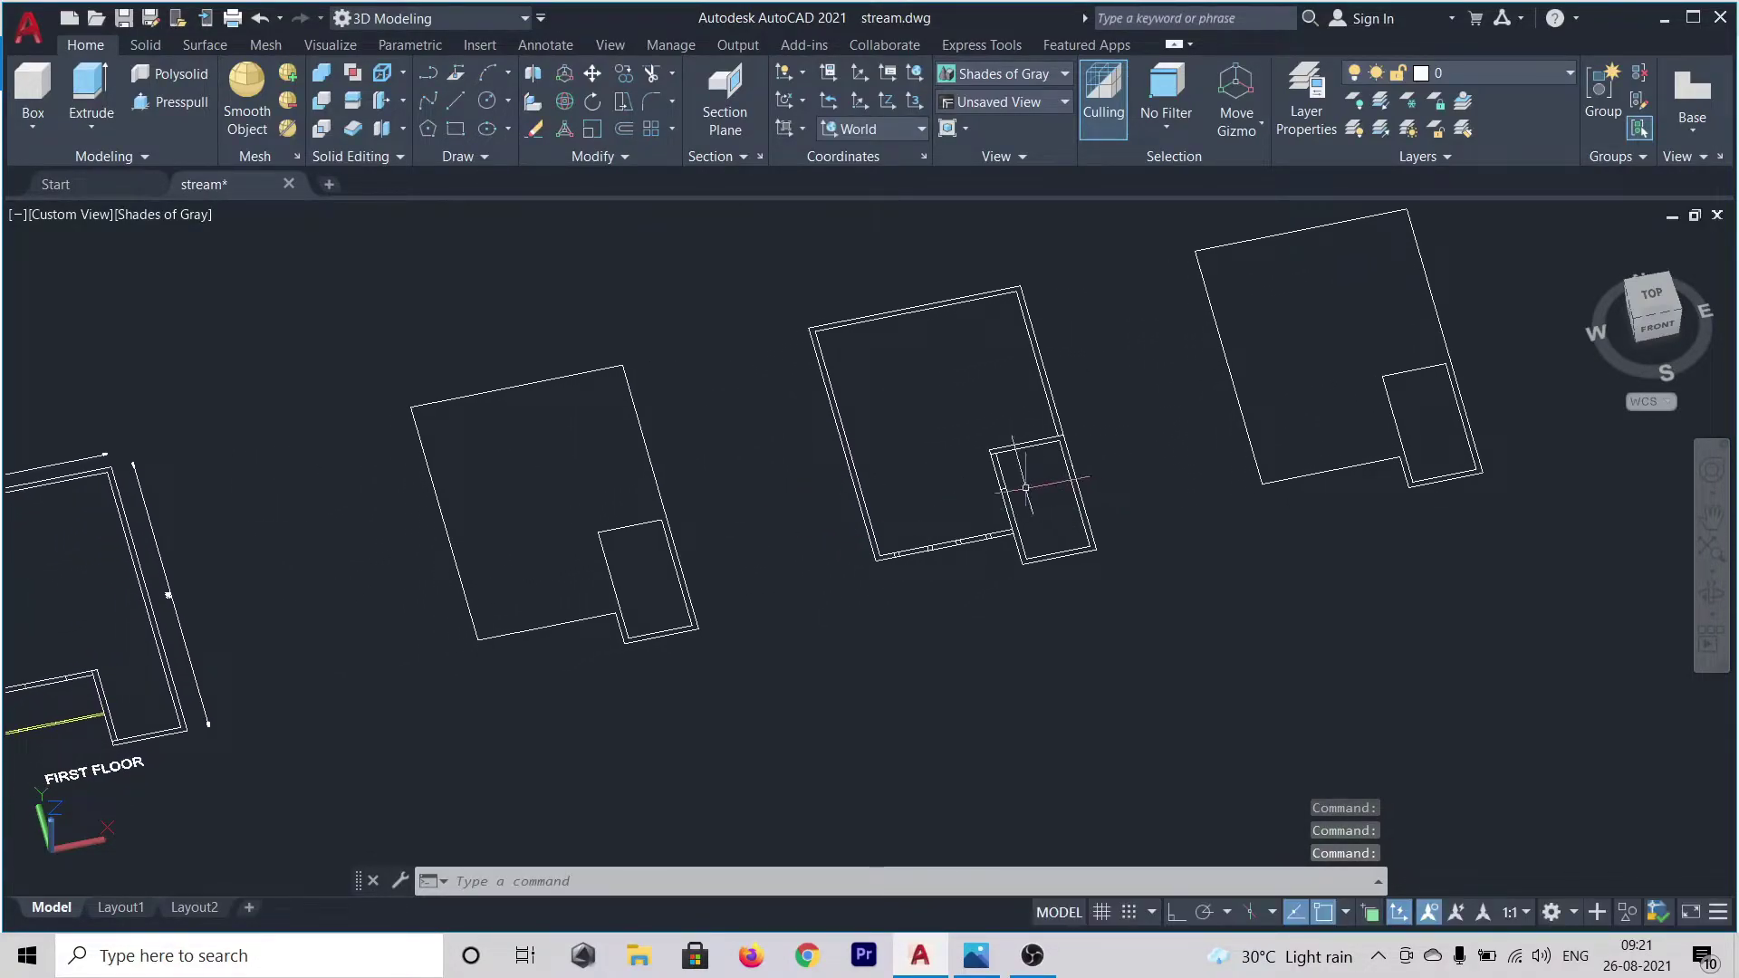
- Extrude the outer rectangle of the small south-east room in the parapet plan 3" to make a roof slab
scroll(1029, 486, "up", 5)
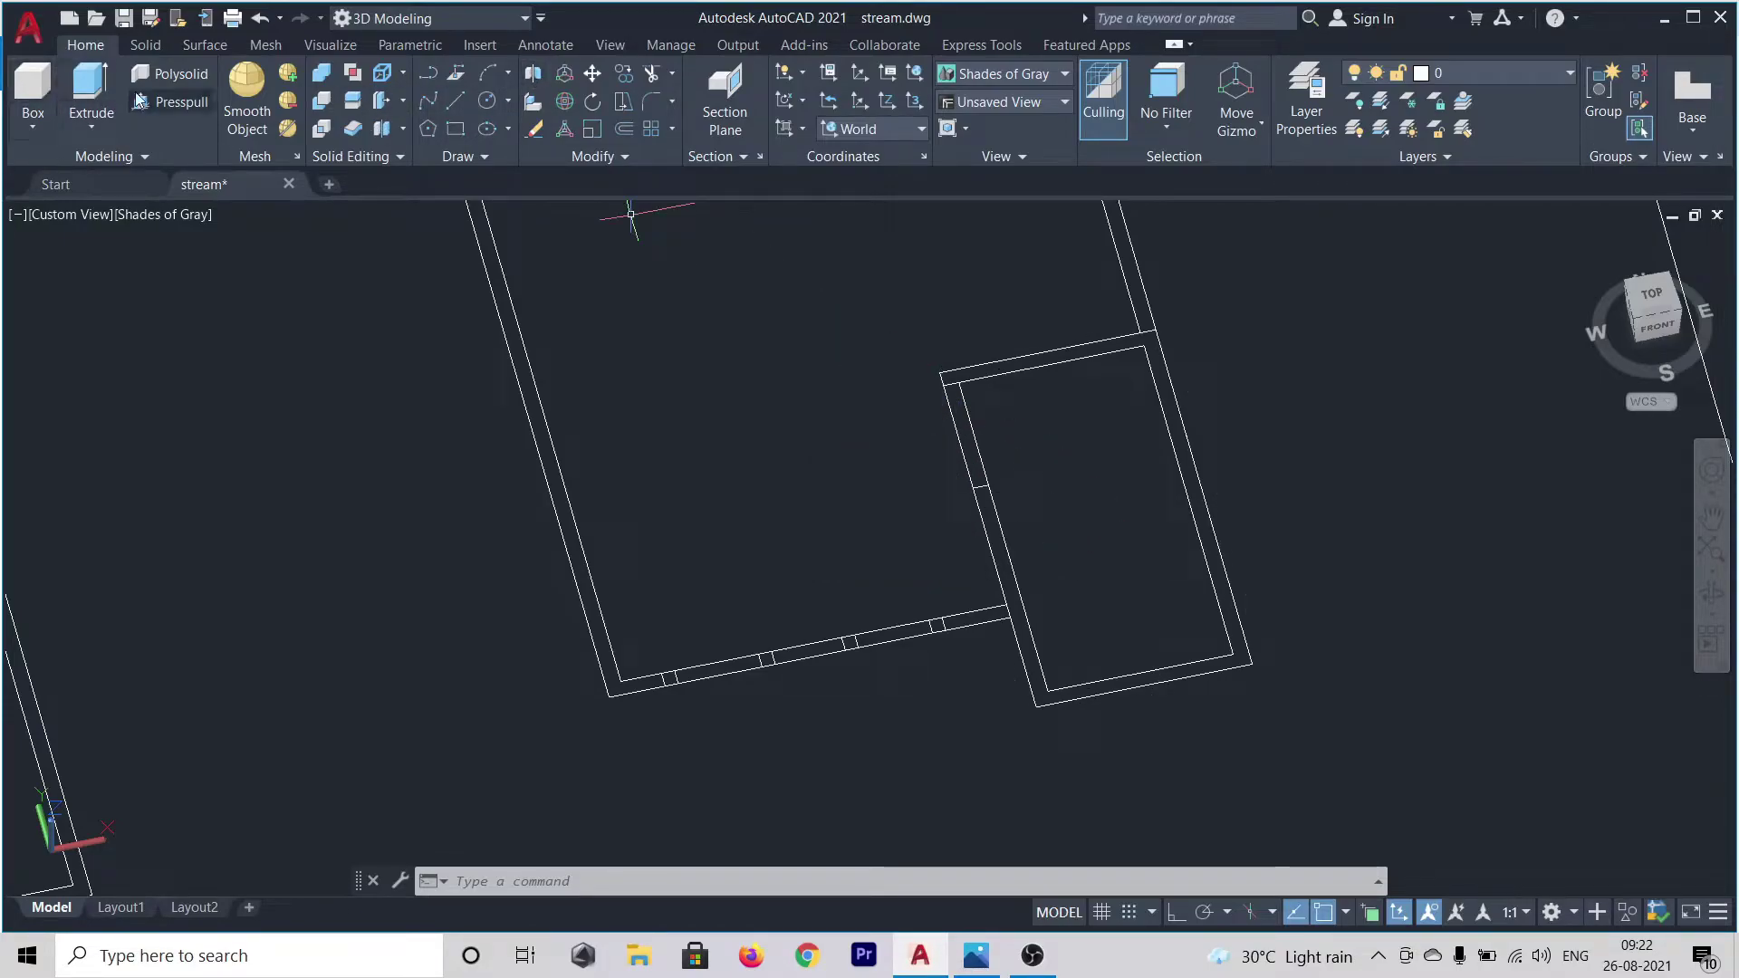
left_click(91, 90)
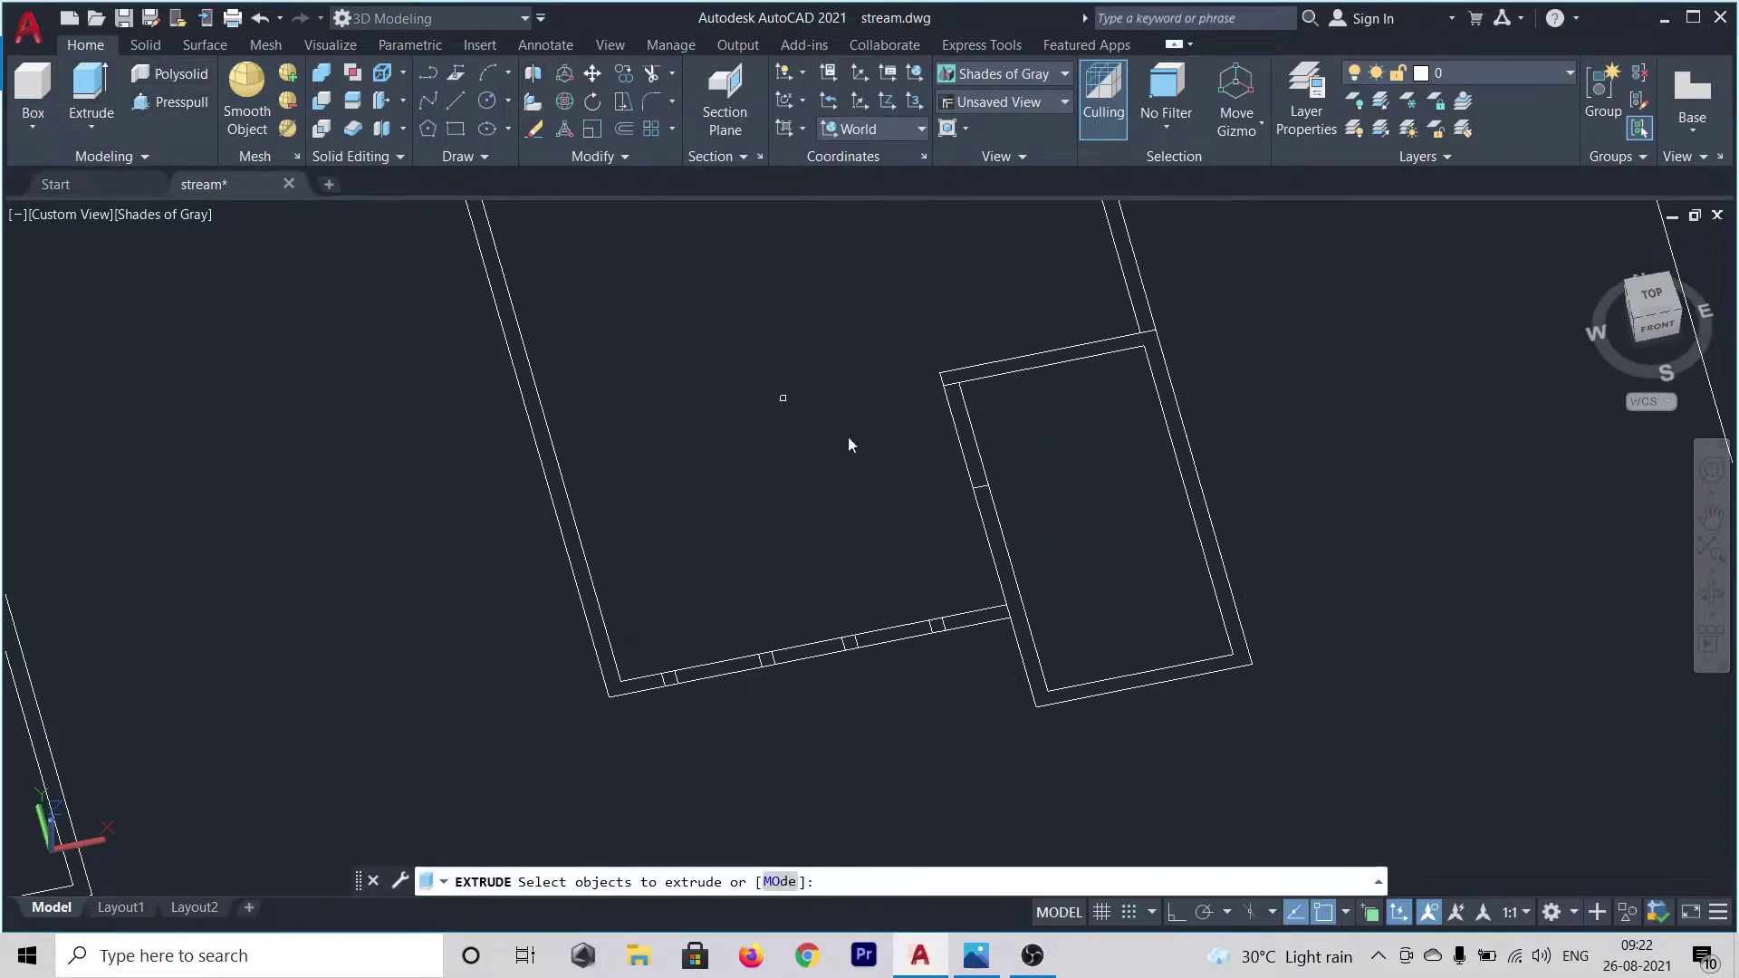
left_click(952, 423)
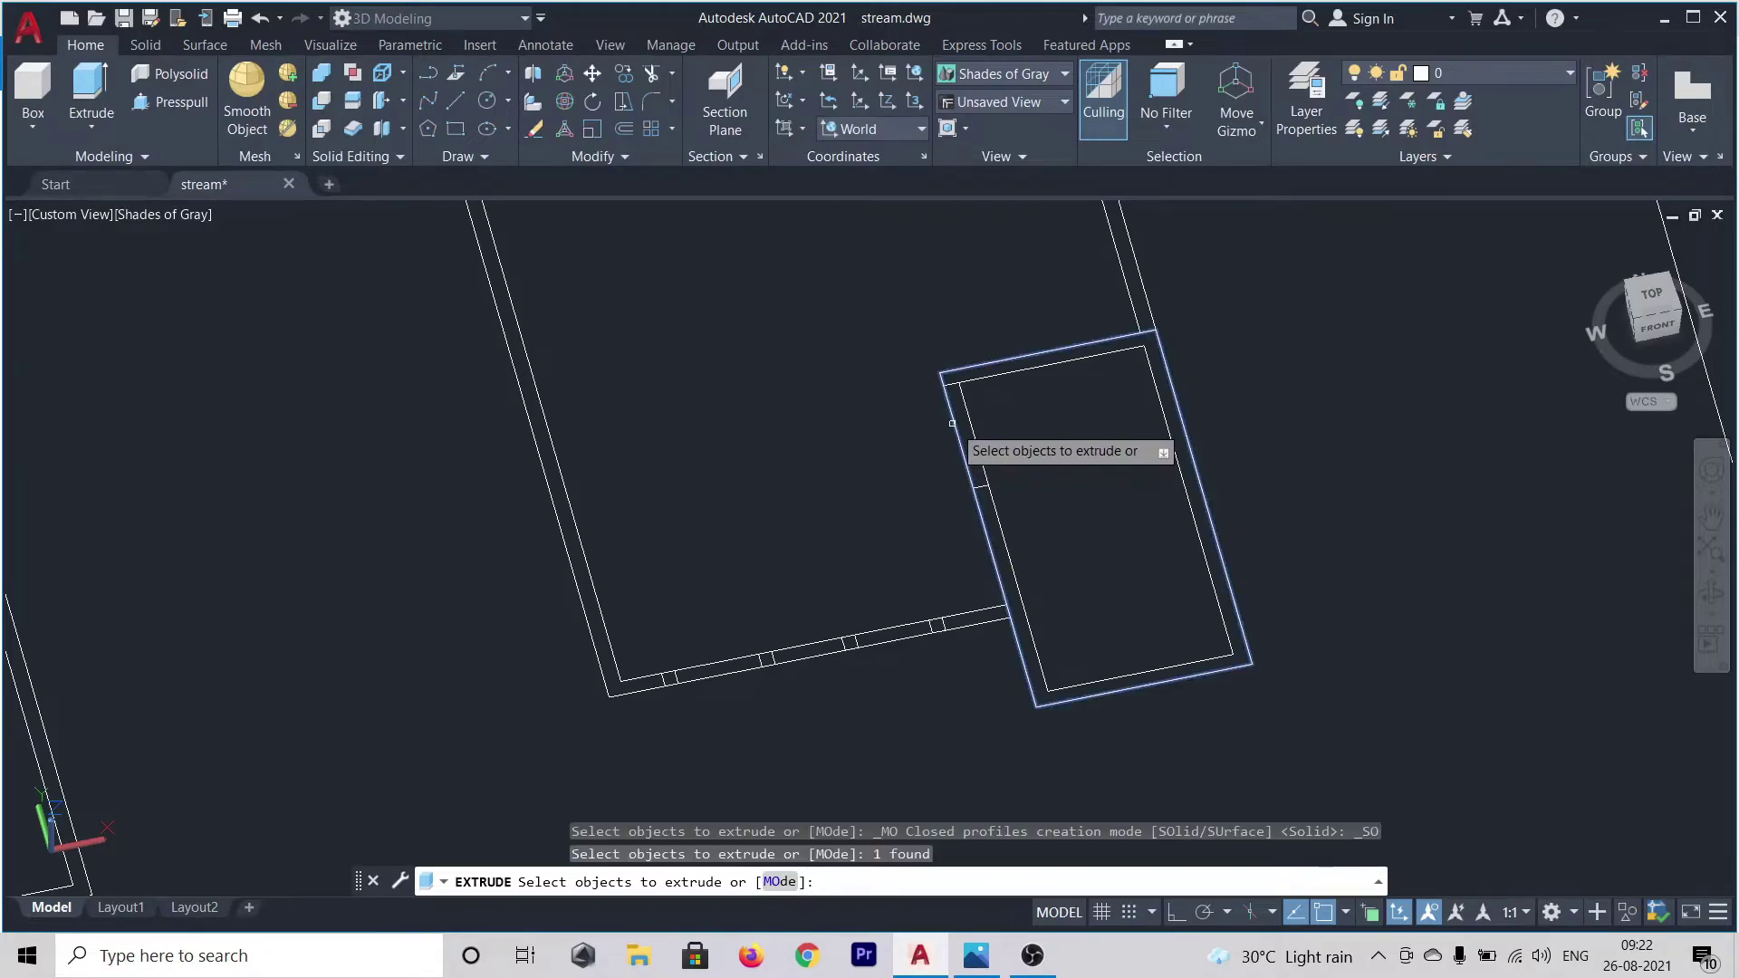
key("Return")
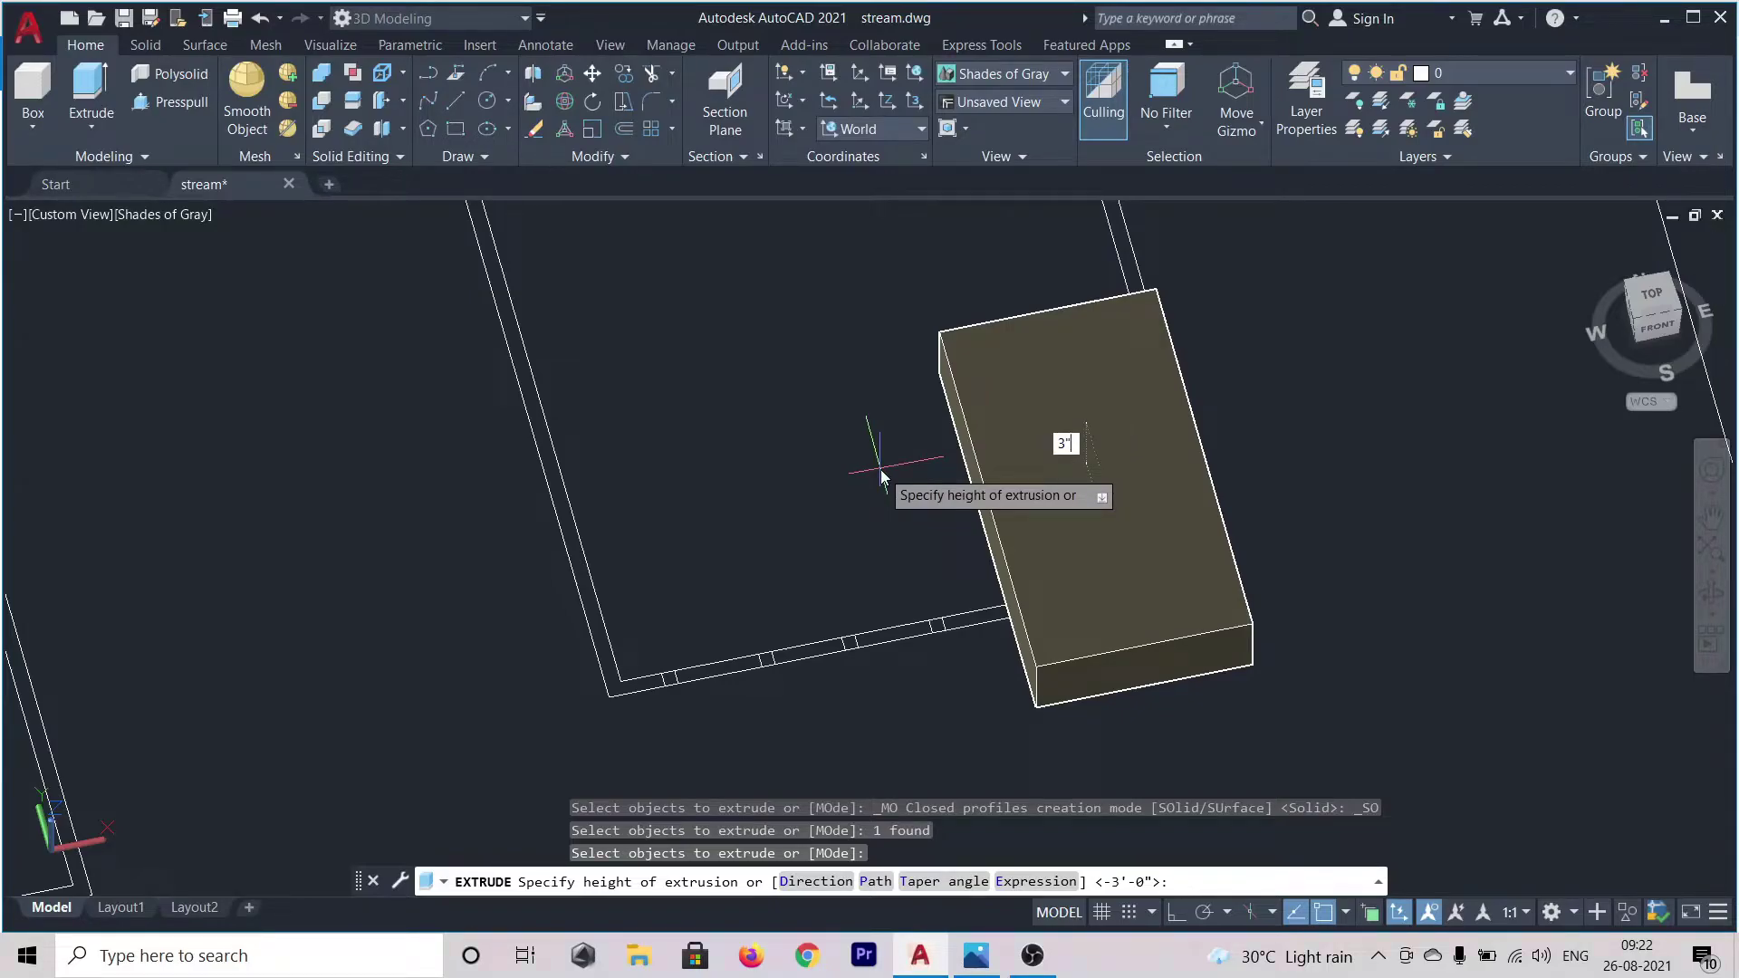
key("Return")
- Copy the thin roof slab from its lower south-east corner onto the top south-east corner of the rooftop room on the house
scroll(1056, 342, "down", 4)
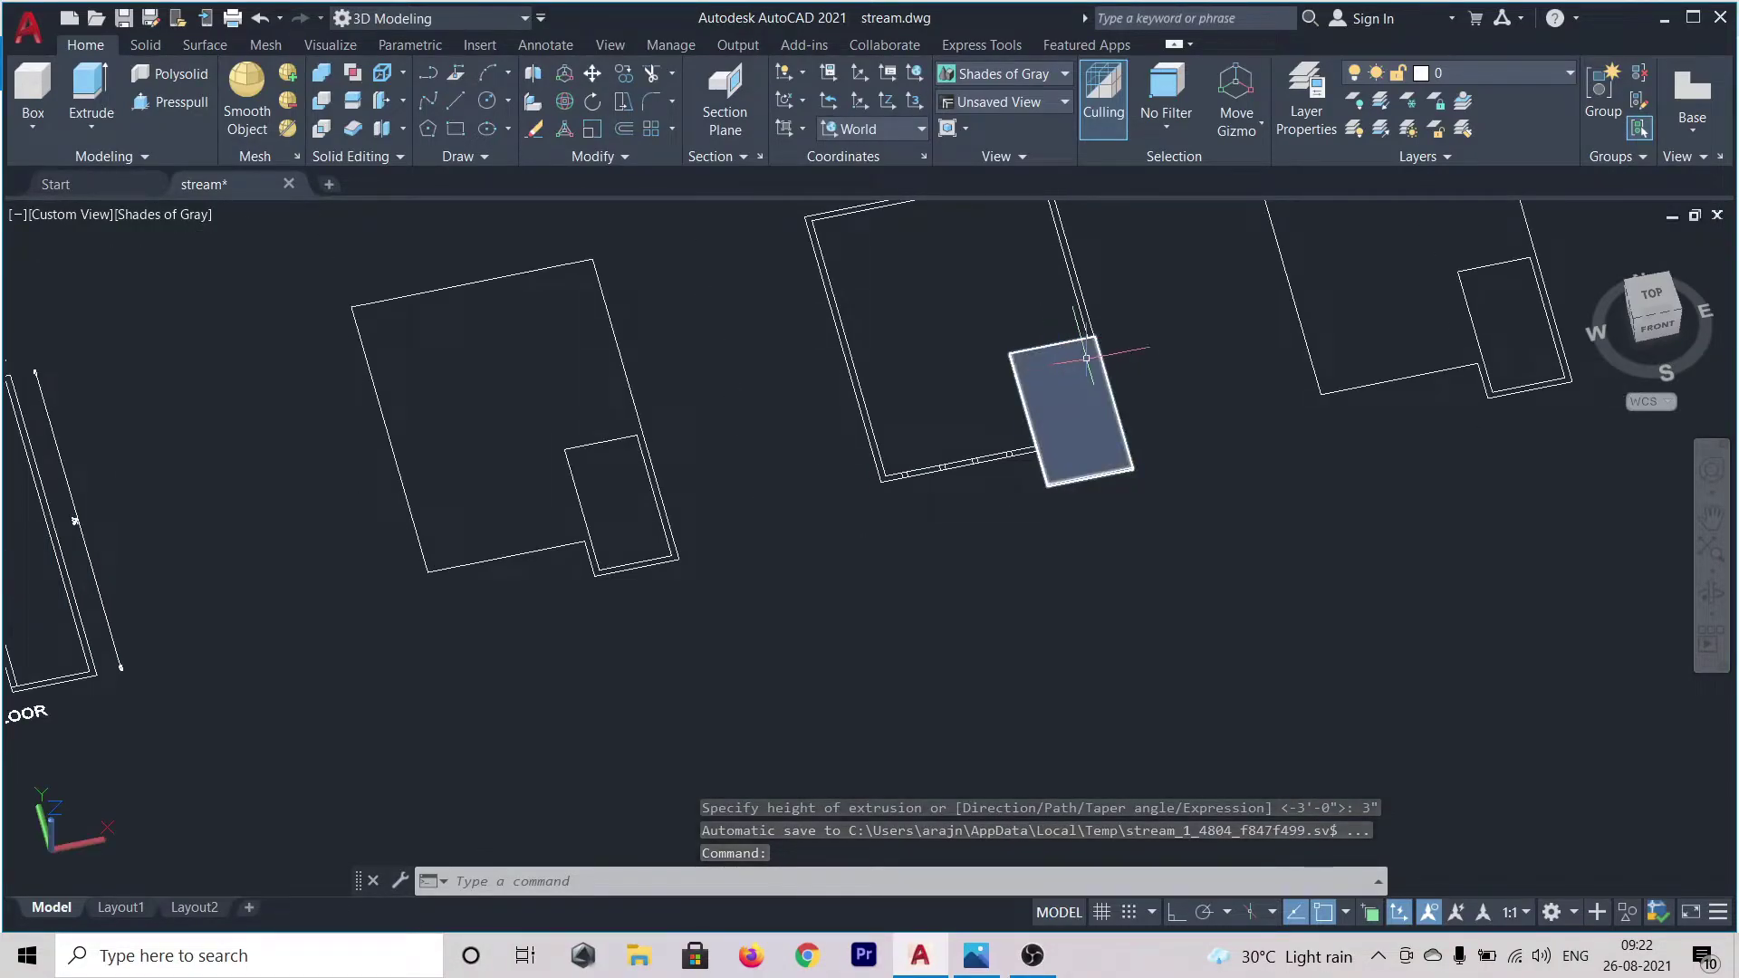
scroll(1049, 488, "up", 3)
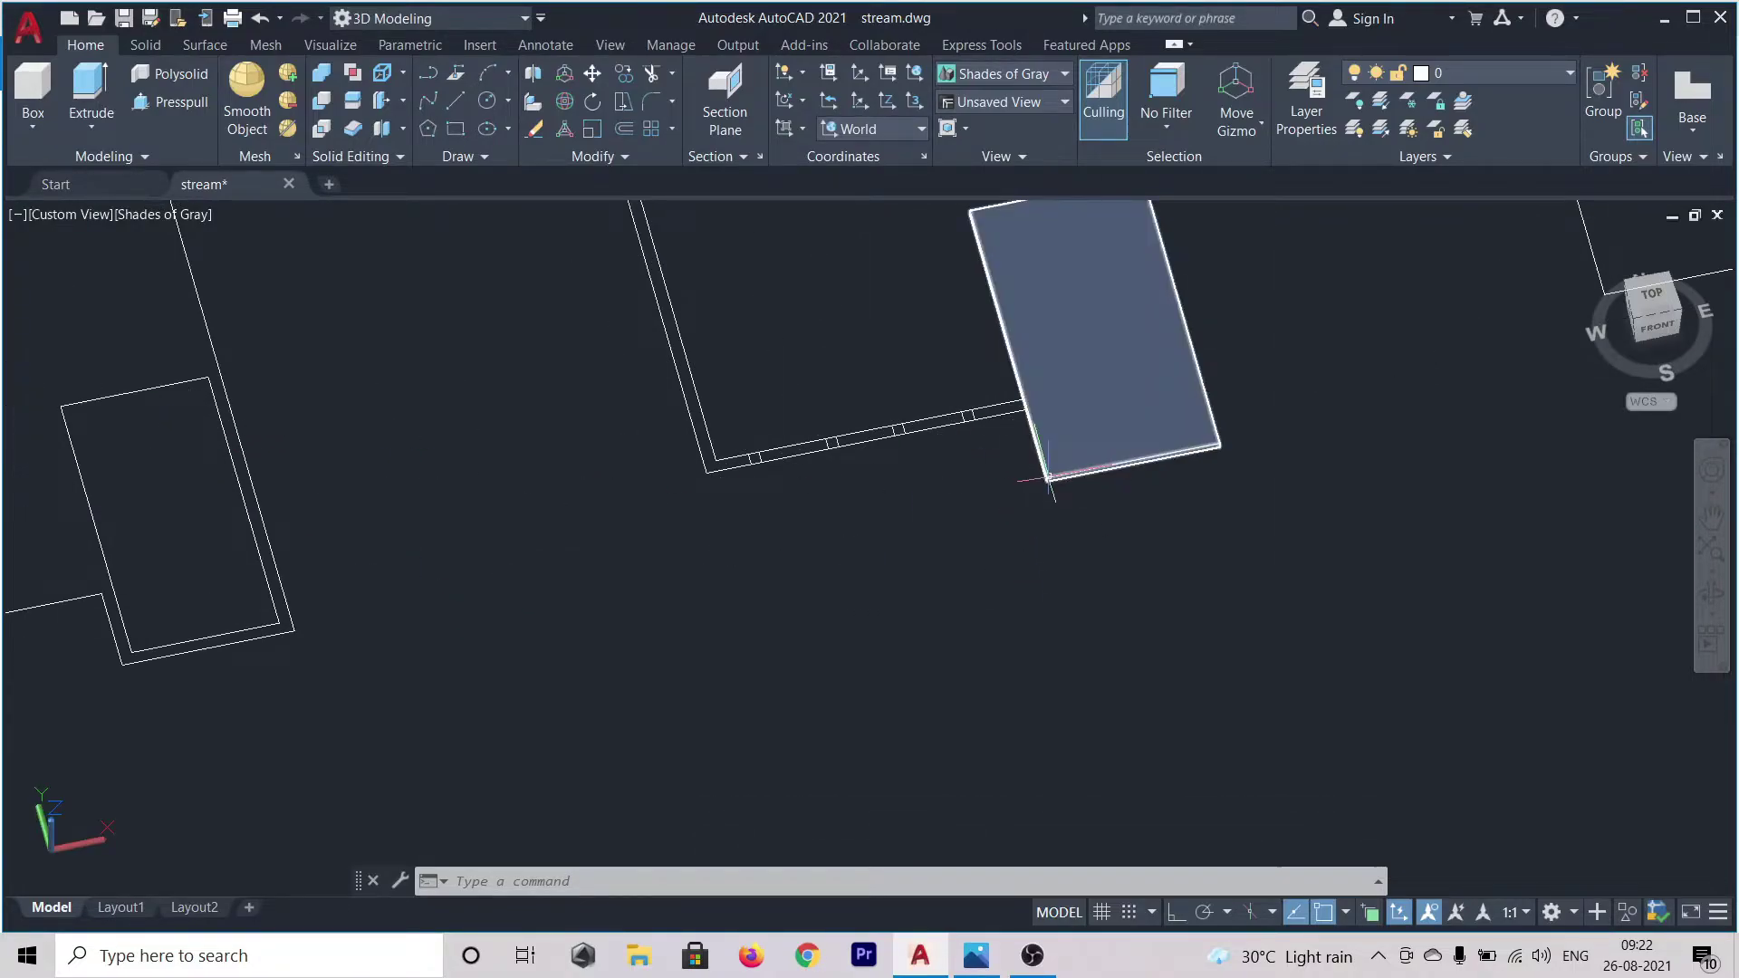
scroll(1048, 480, "up", 3)
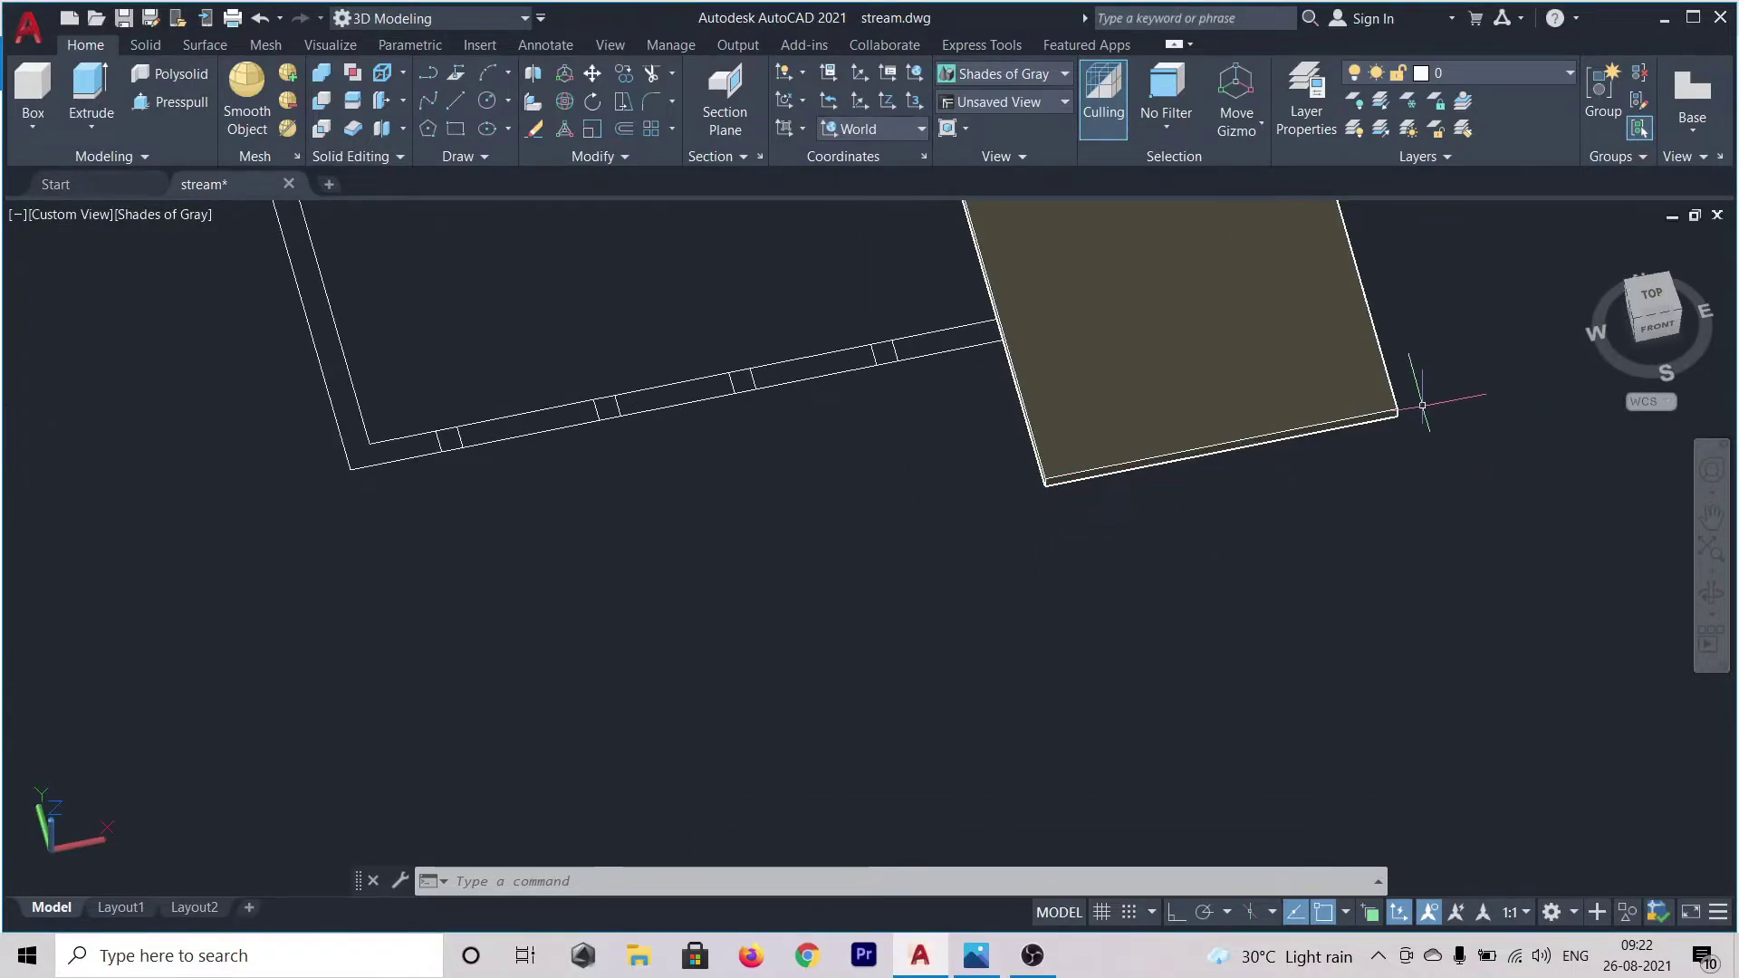
scroll(1372, 432, "up", 4)
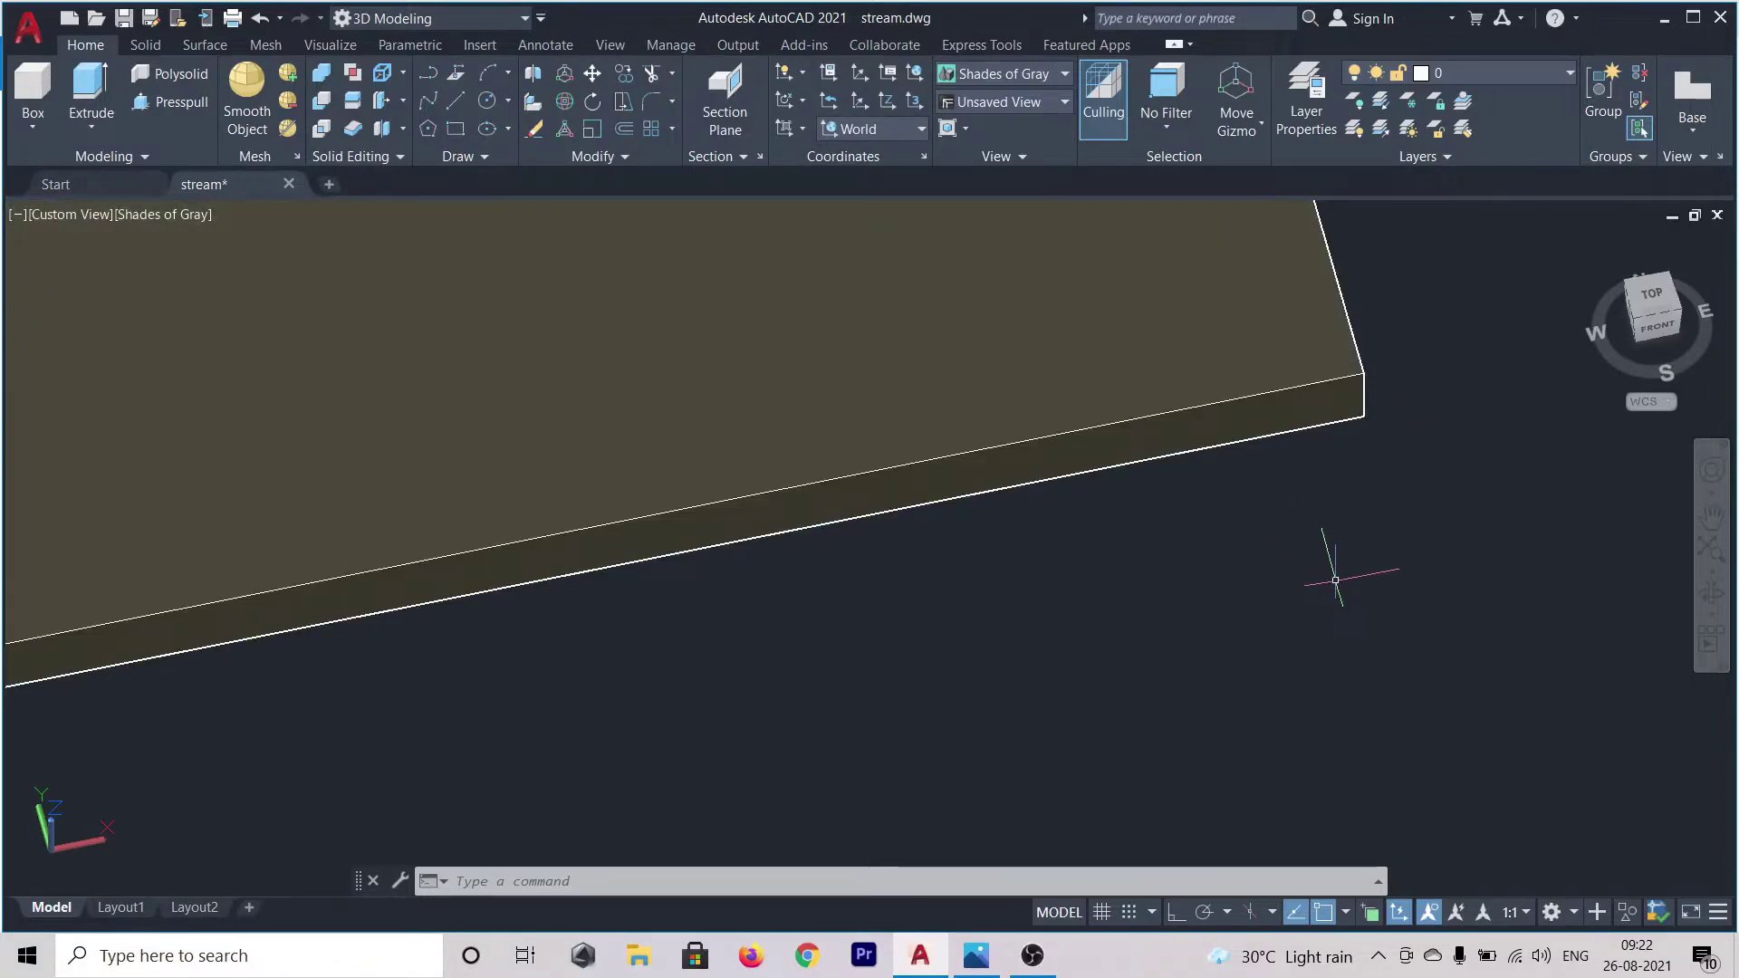
key("Escape")
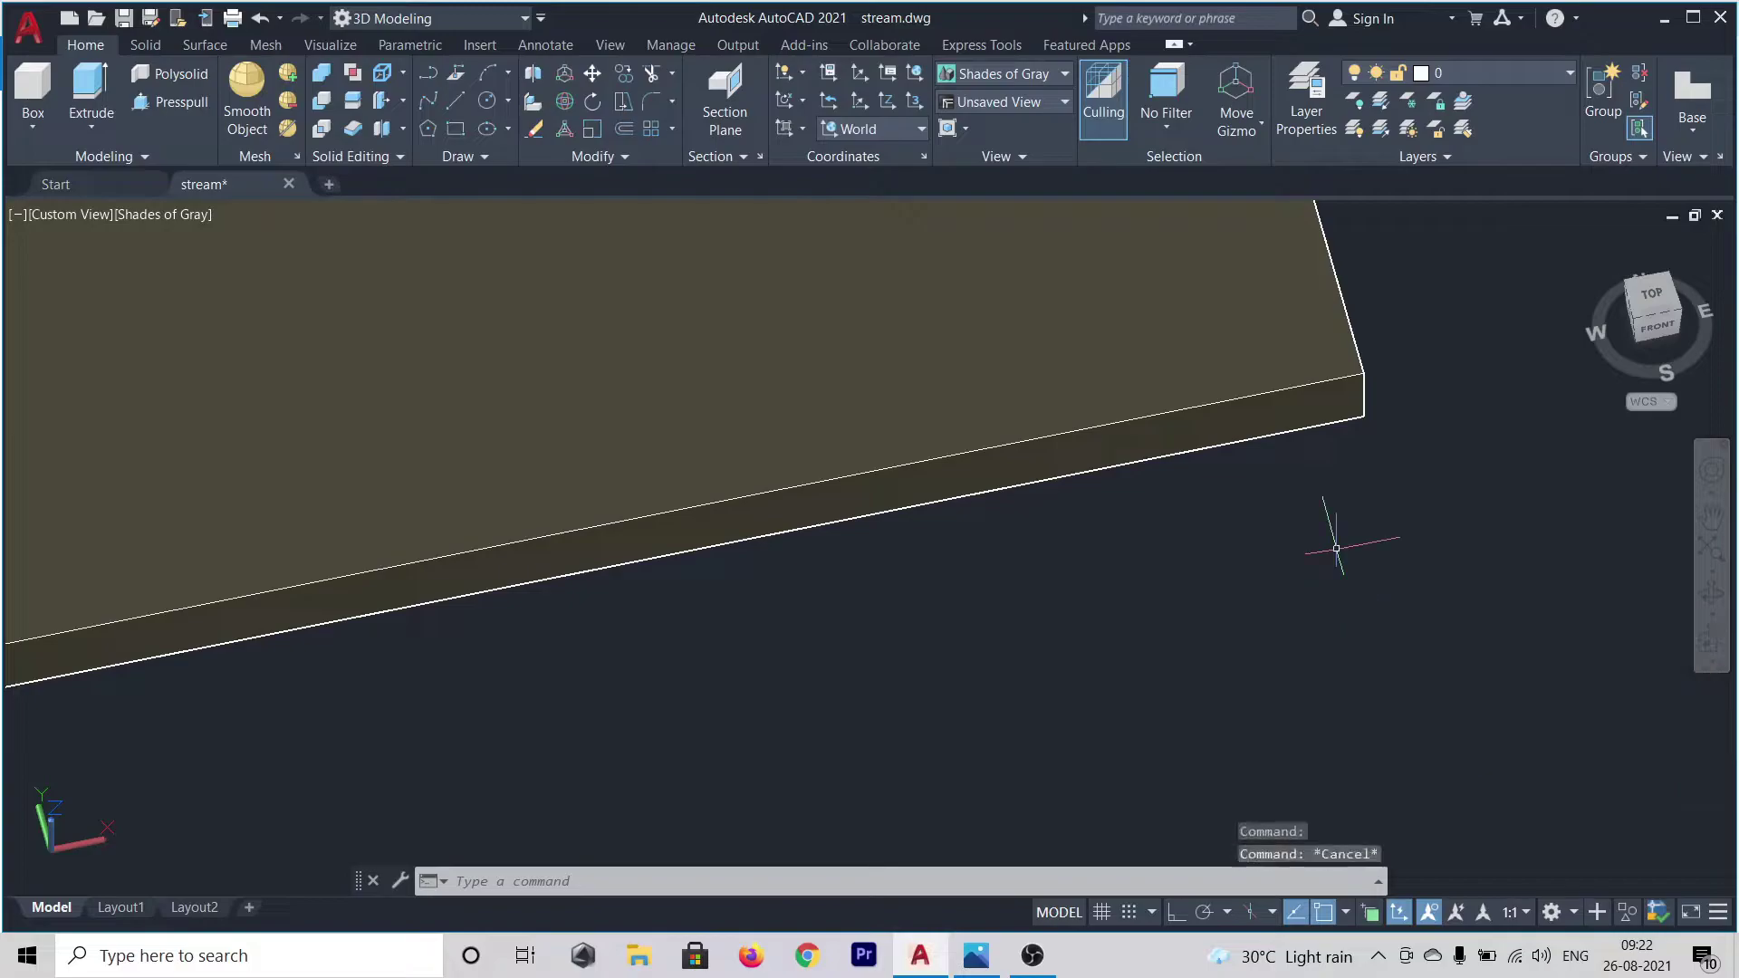
left_click(1305, 383)
type("co")
key("Return")
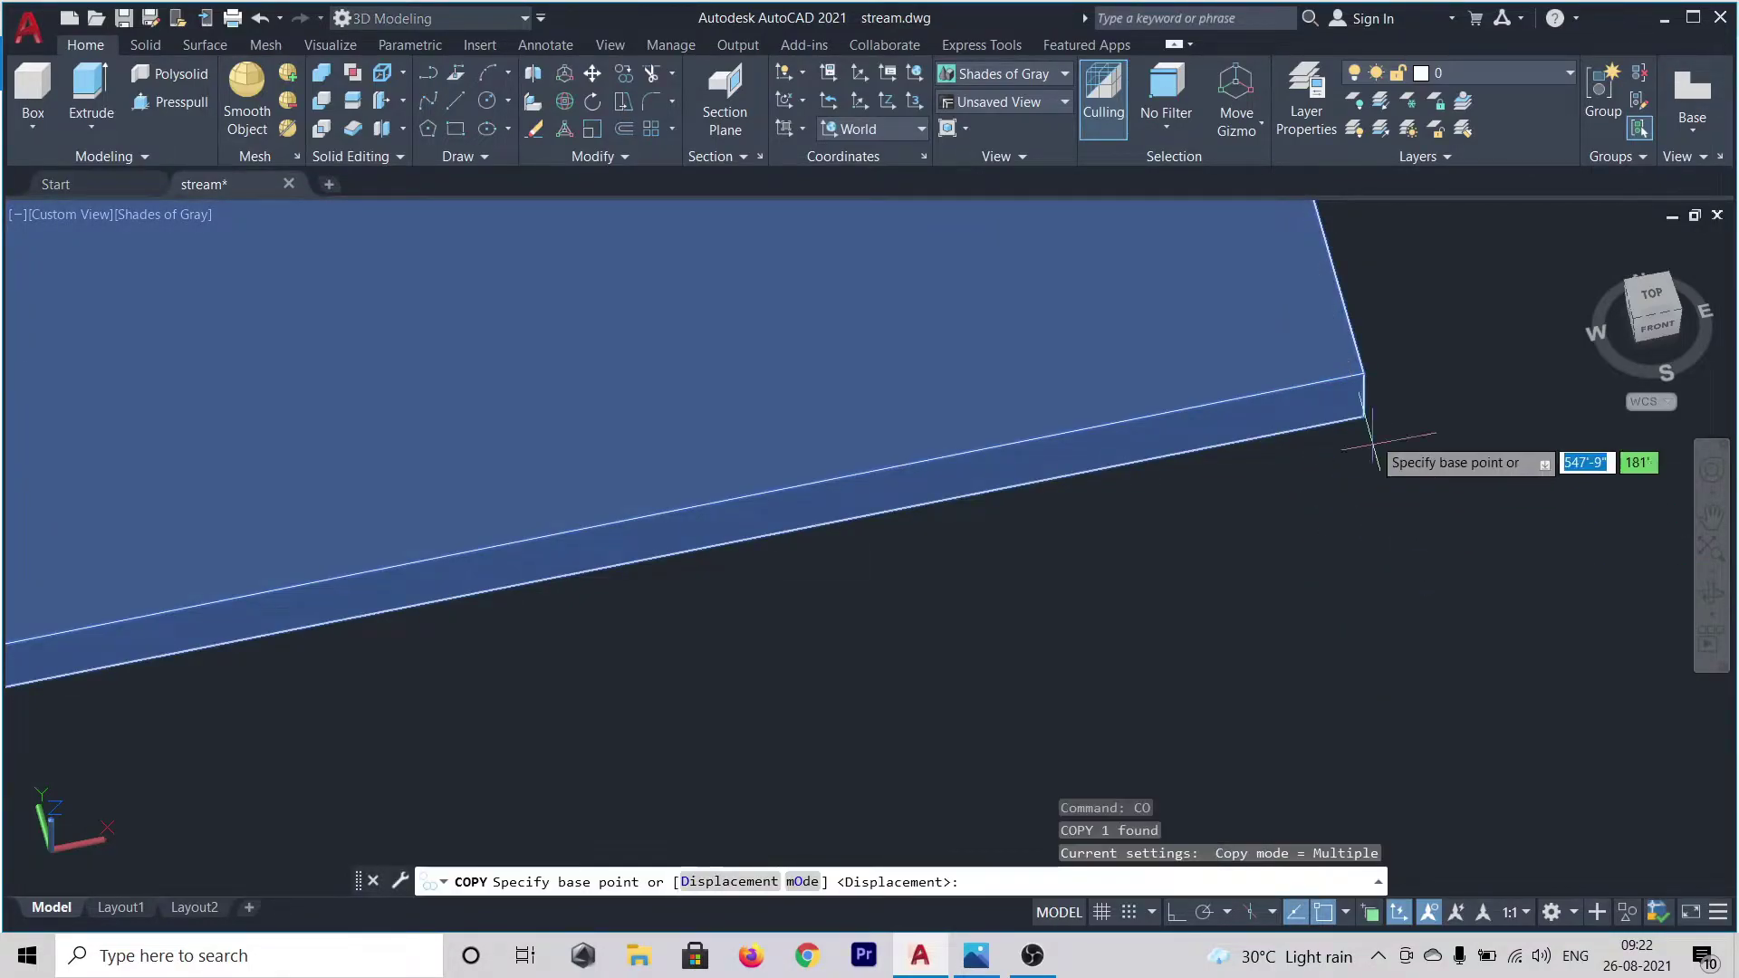
scroll(1363, 422, "up", 5)
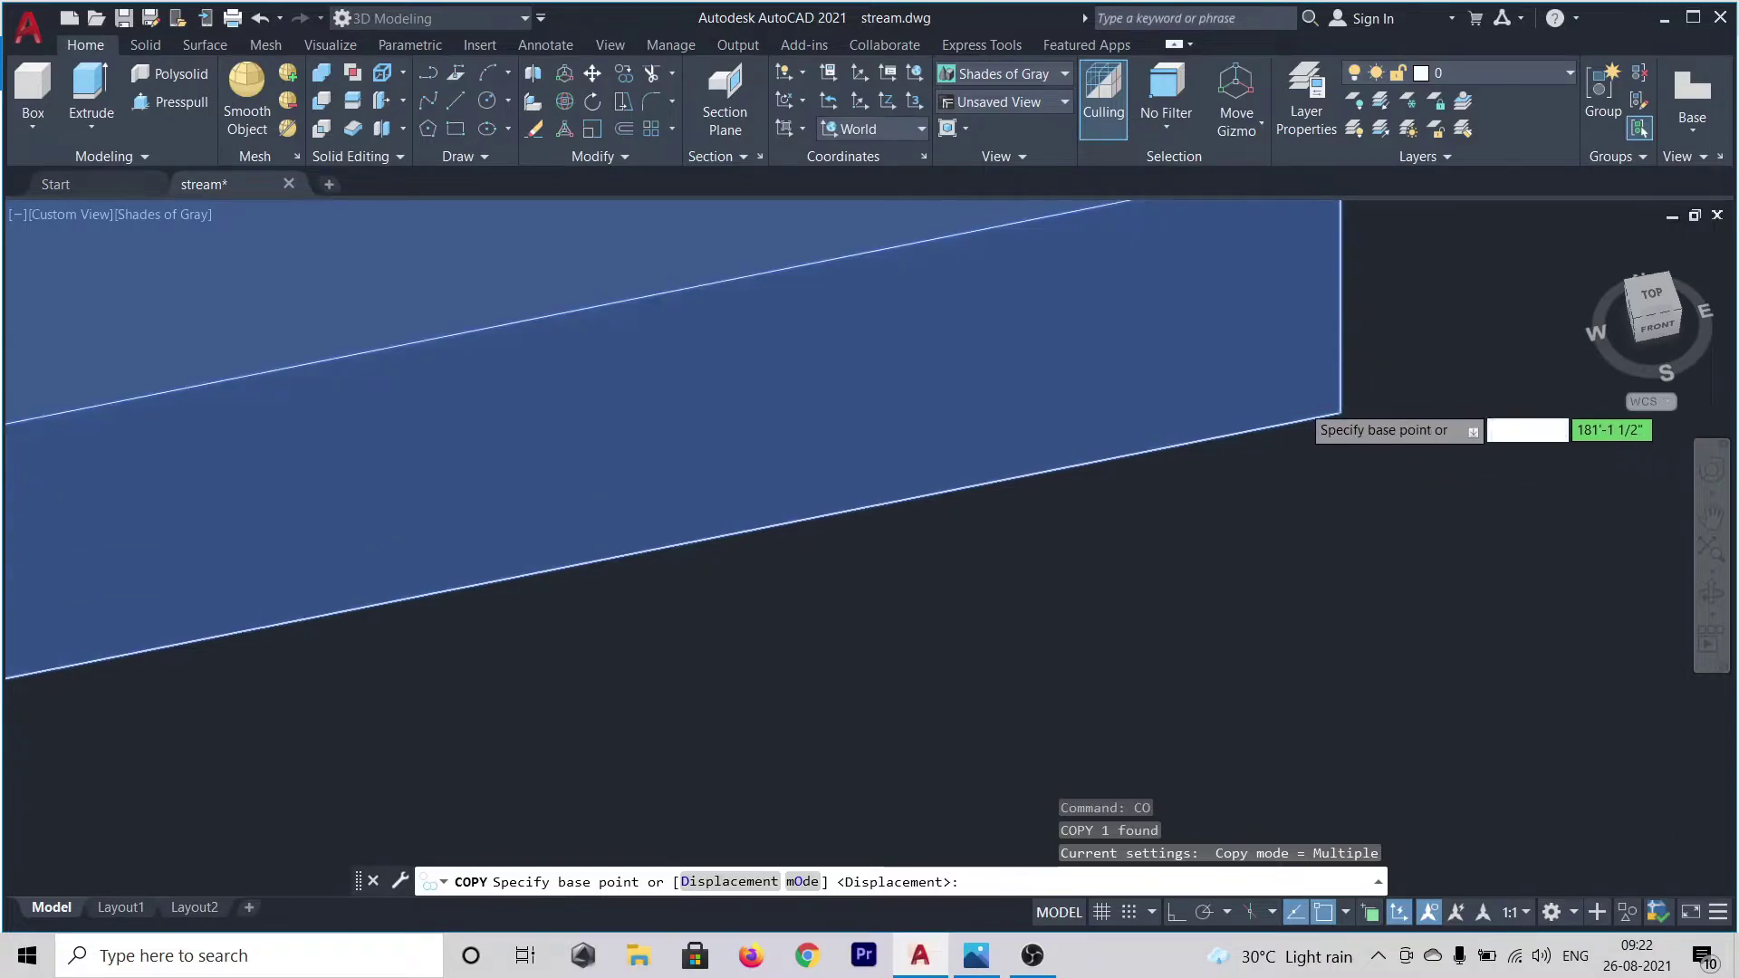
scroll(1352, 416, "up", 1)
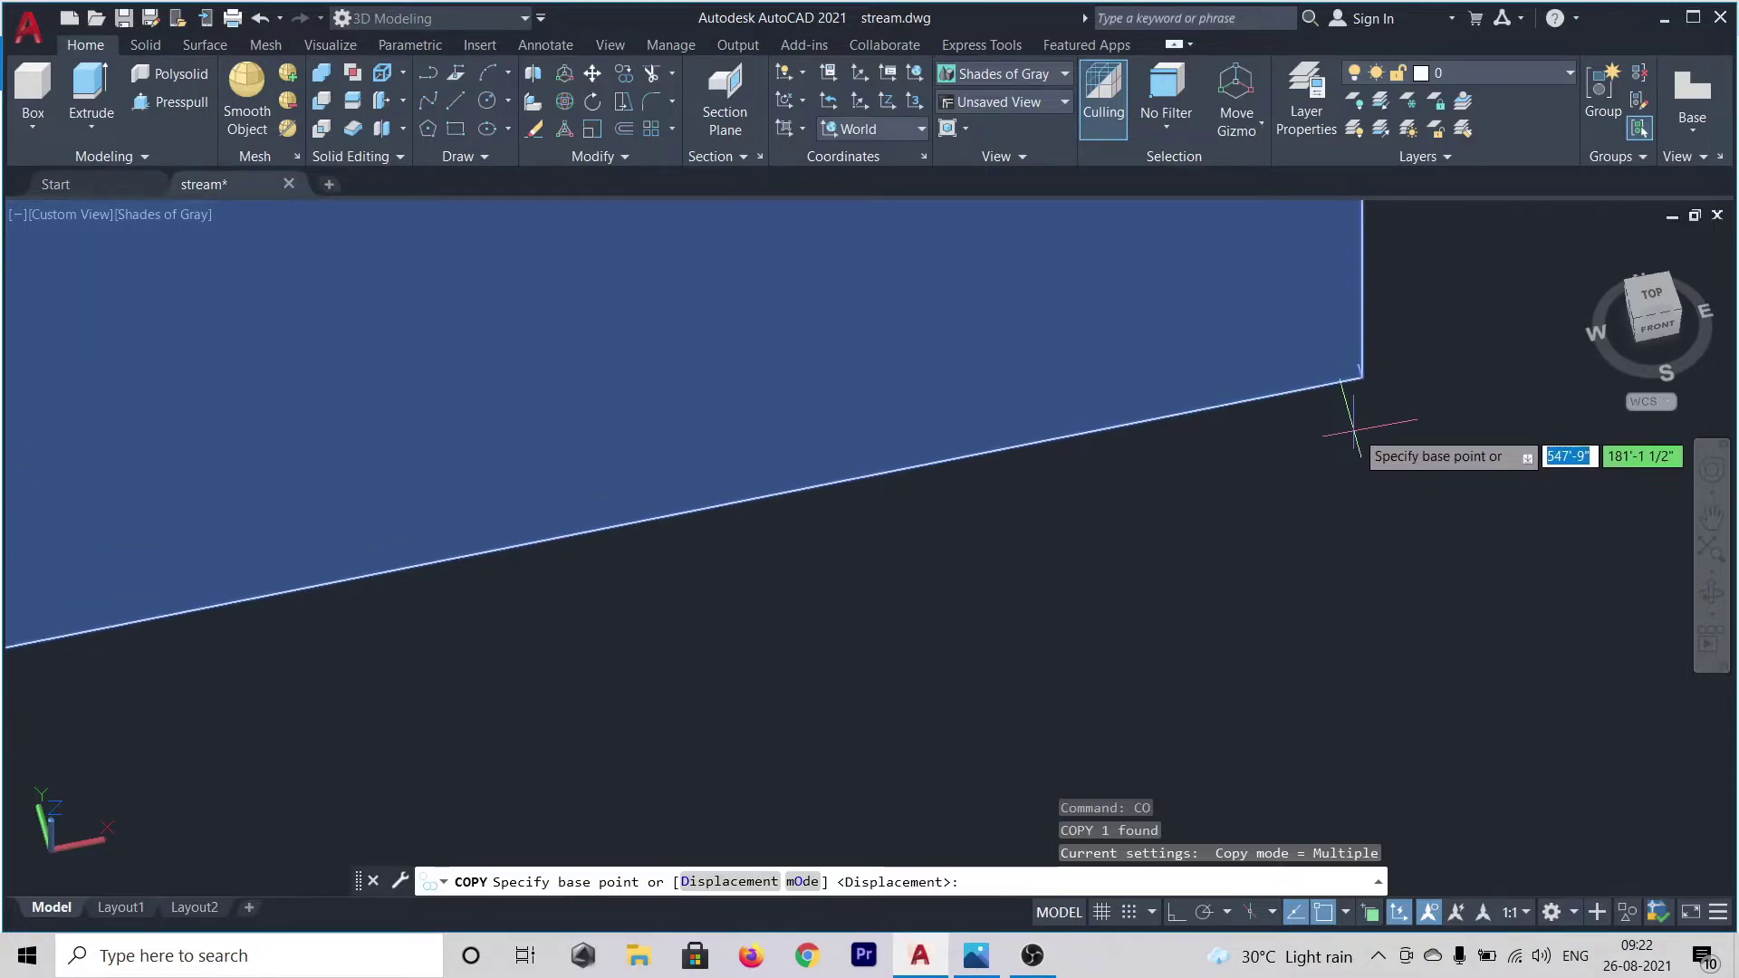
left_click(1362, 376)
scroll(1383, 372, "down", 10)
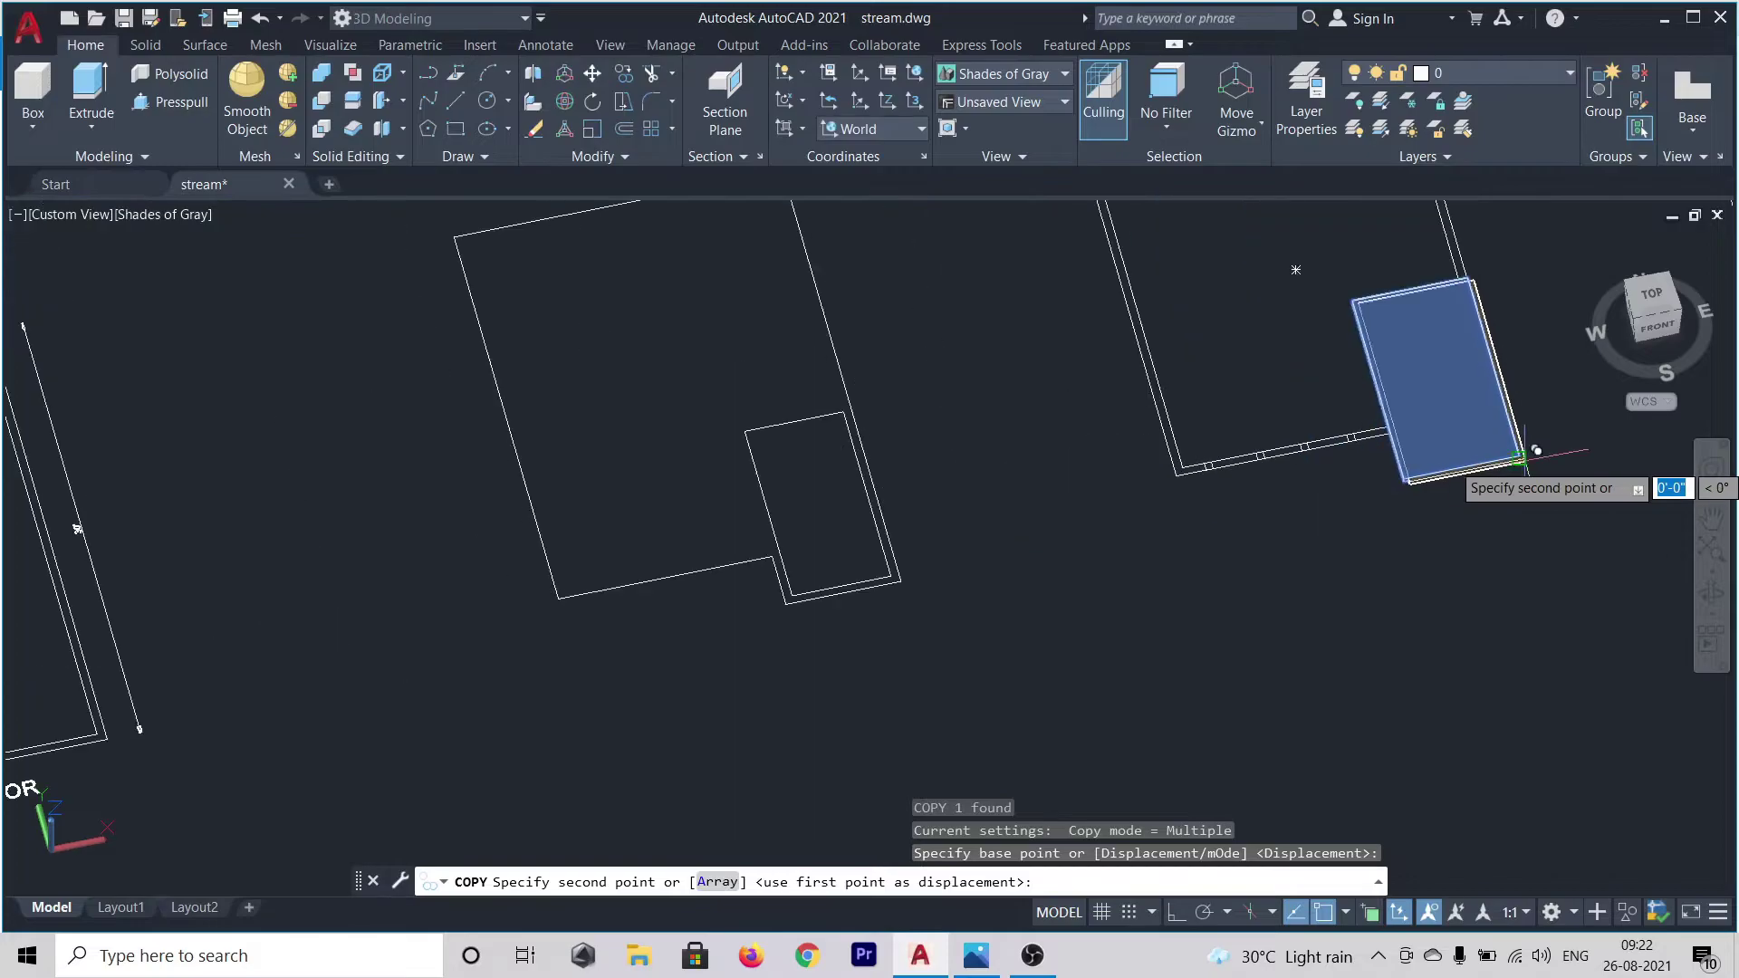
scroll(1529, 448, "down", 4)
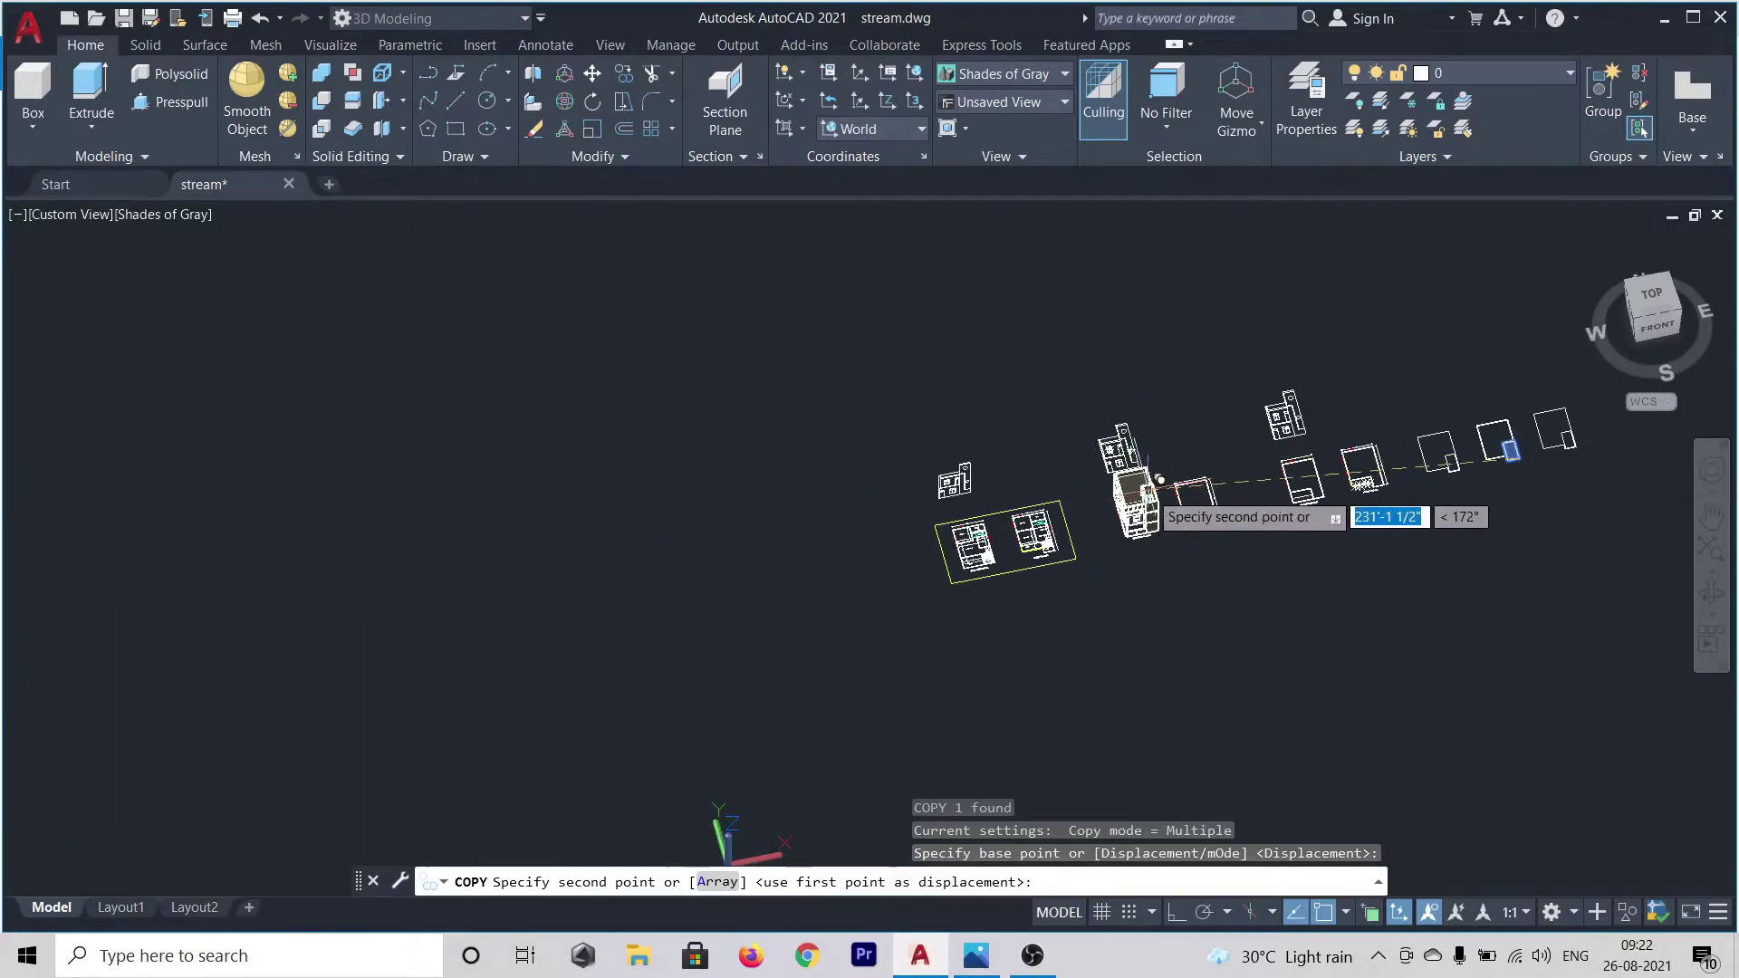
scroll(1159, 490, "up", 8)
scroll(1159, 490, "up", 6)
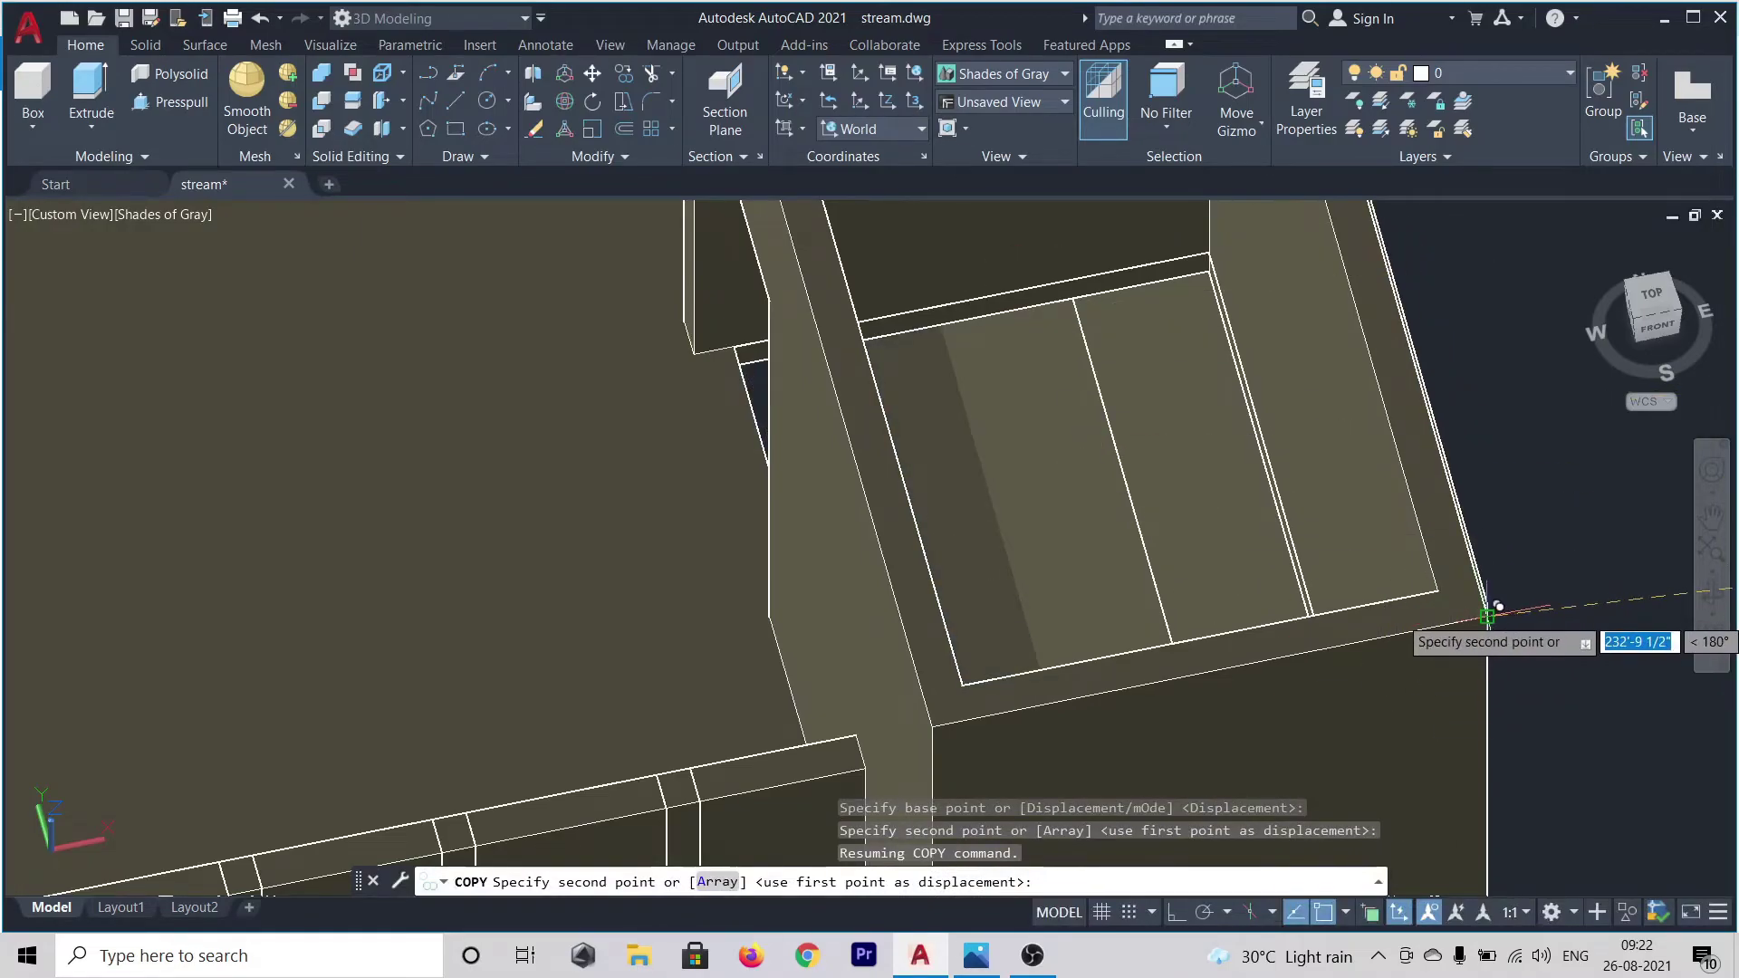
scroll(1486, 616, "up", 5)
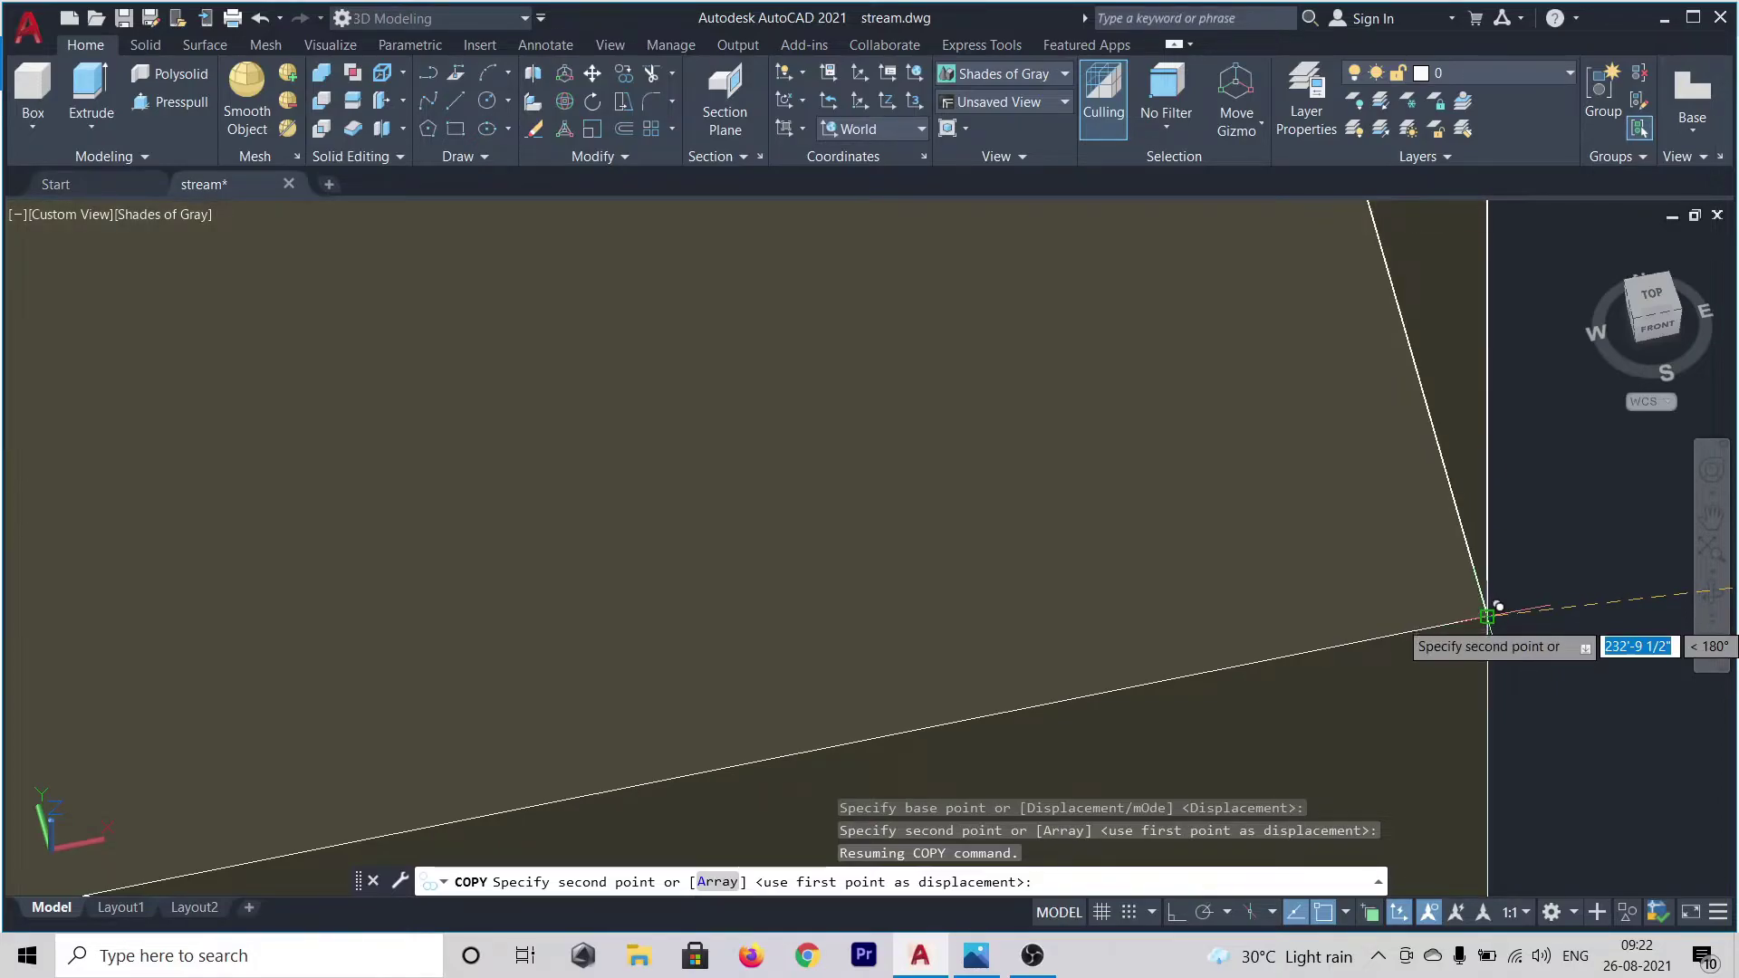
left_click(1487, 608)
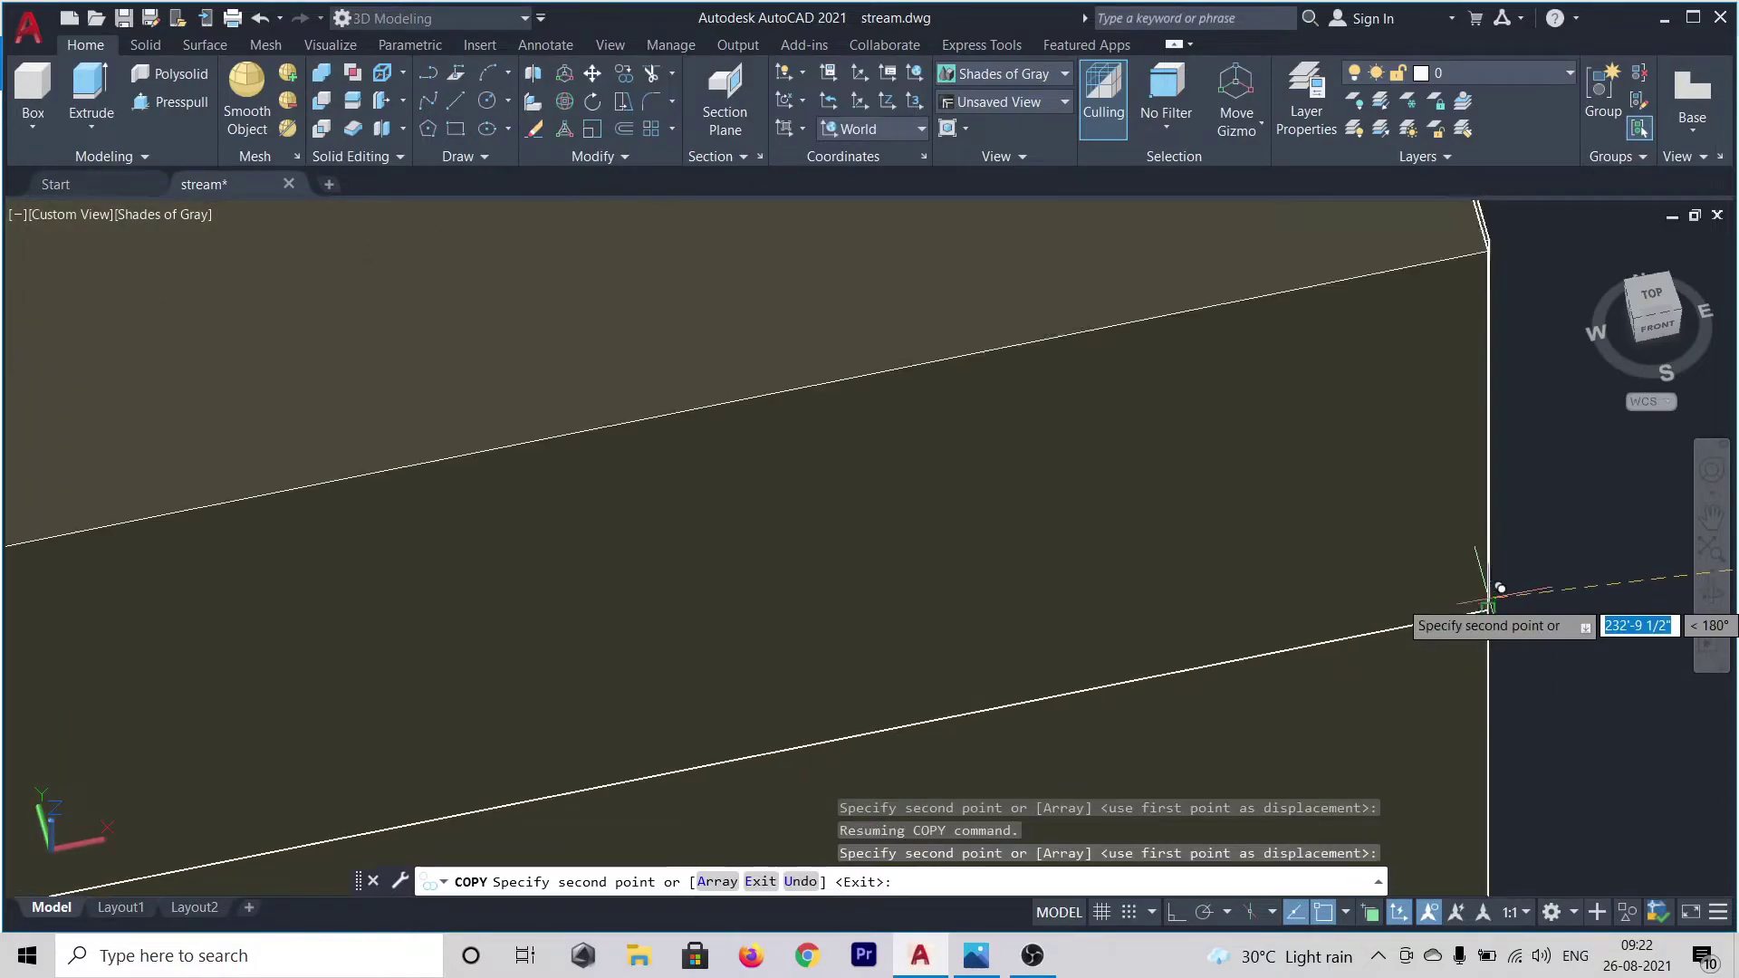
- End the copying and examine the roof slab placed on the rooftop room from an overall view of the house
scroll(1488, 602, "down", 5)
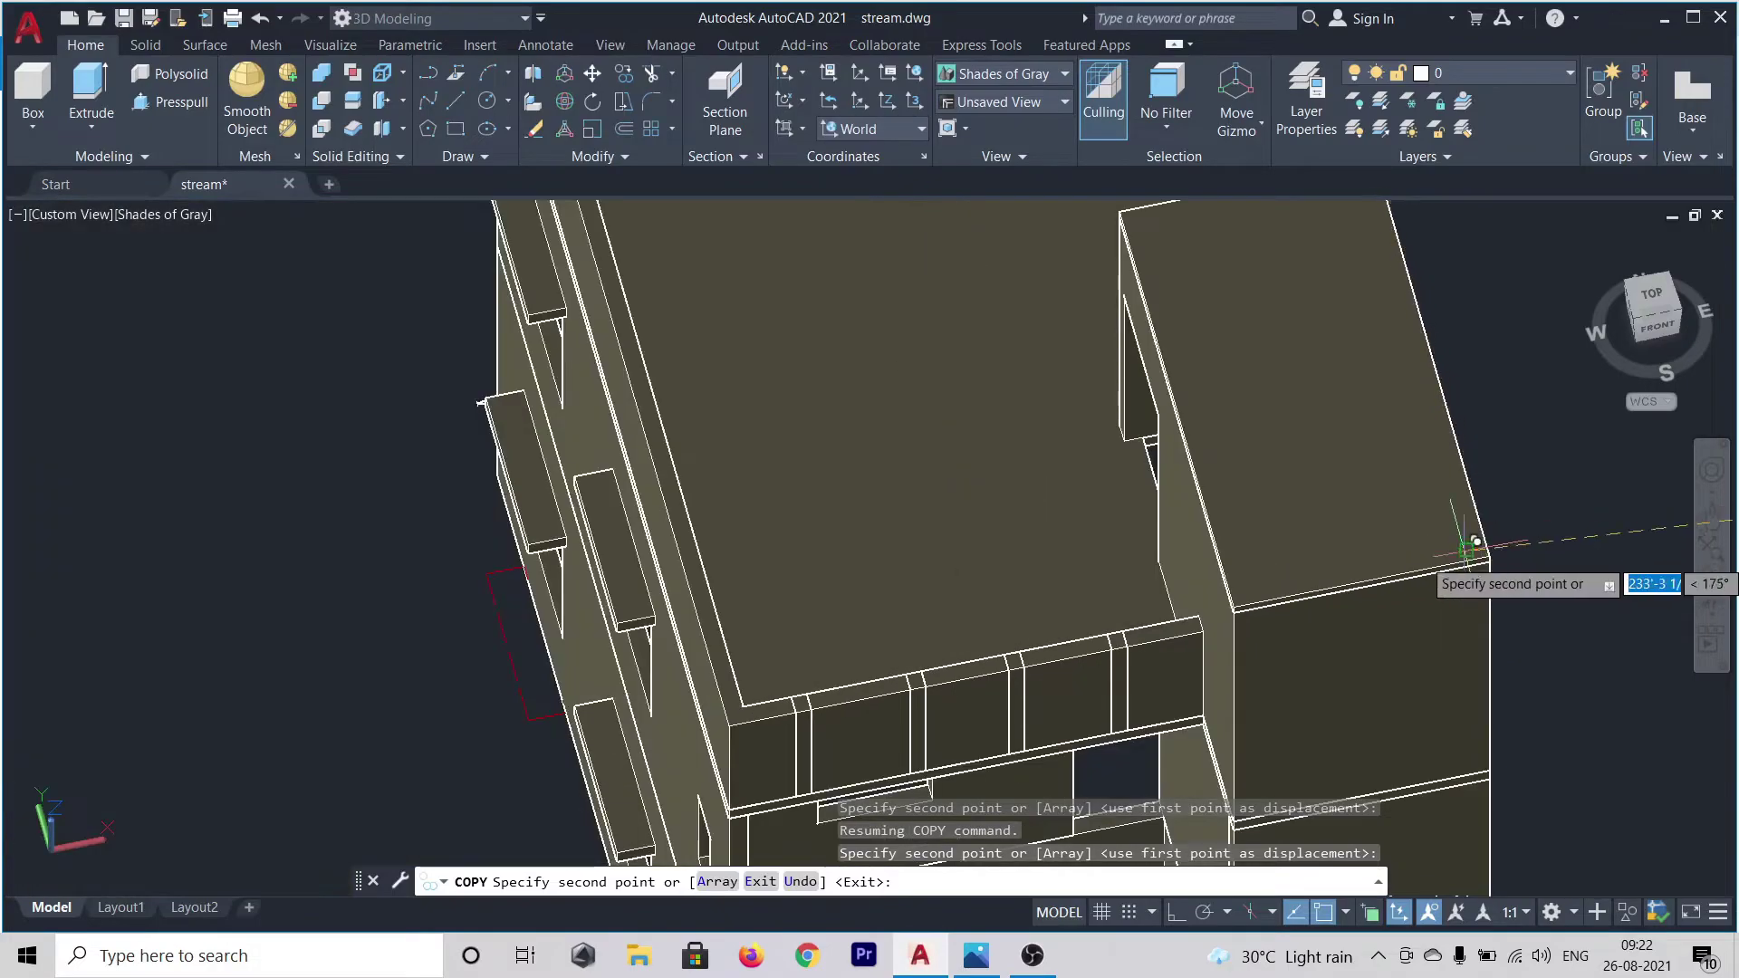
key("Escape")
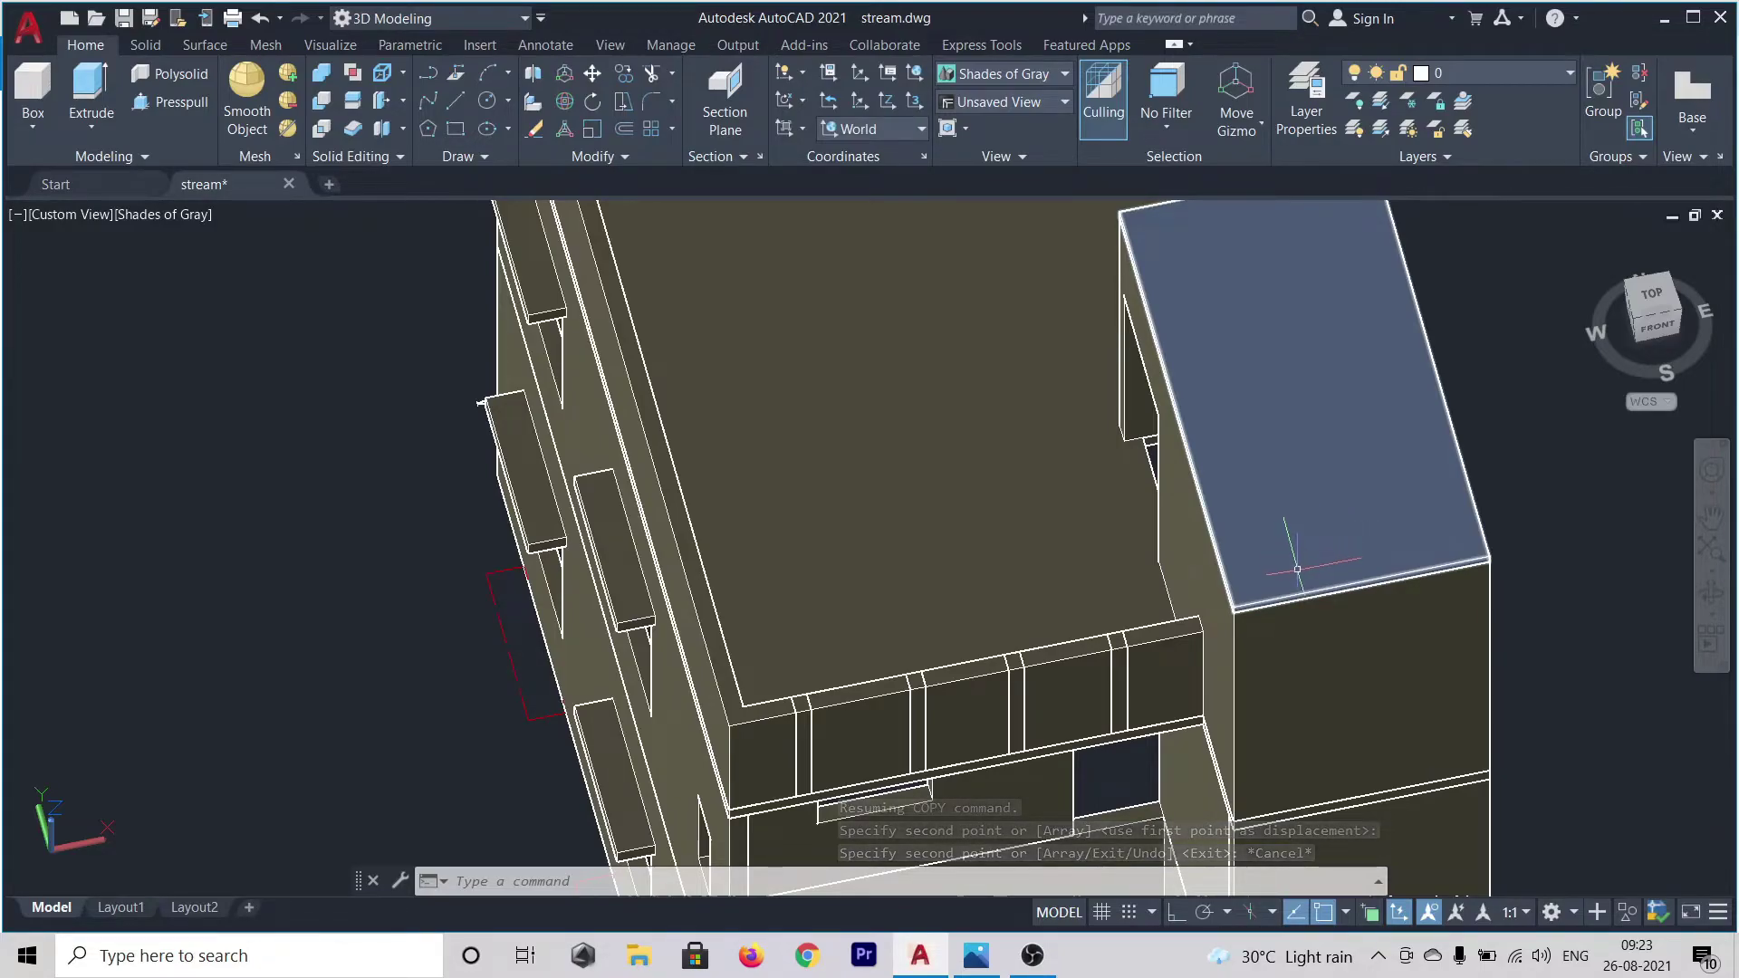
middle_click_drag(1572, 543, 1533, 452)
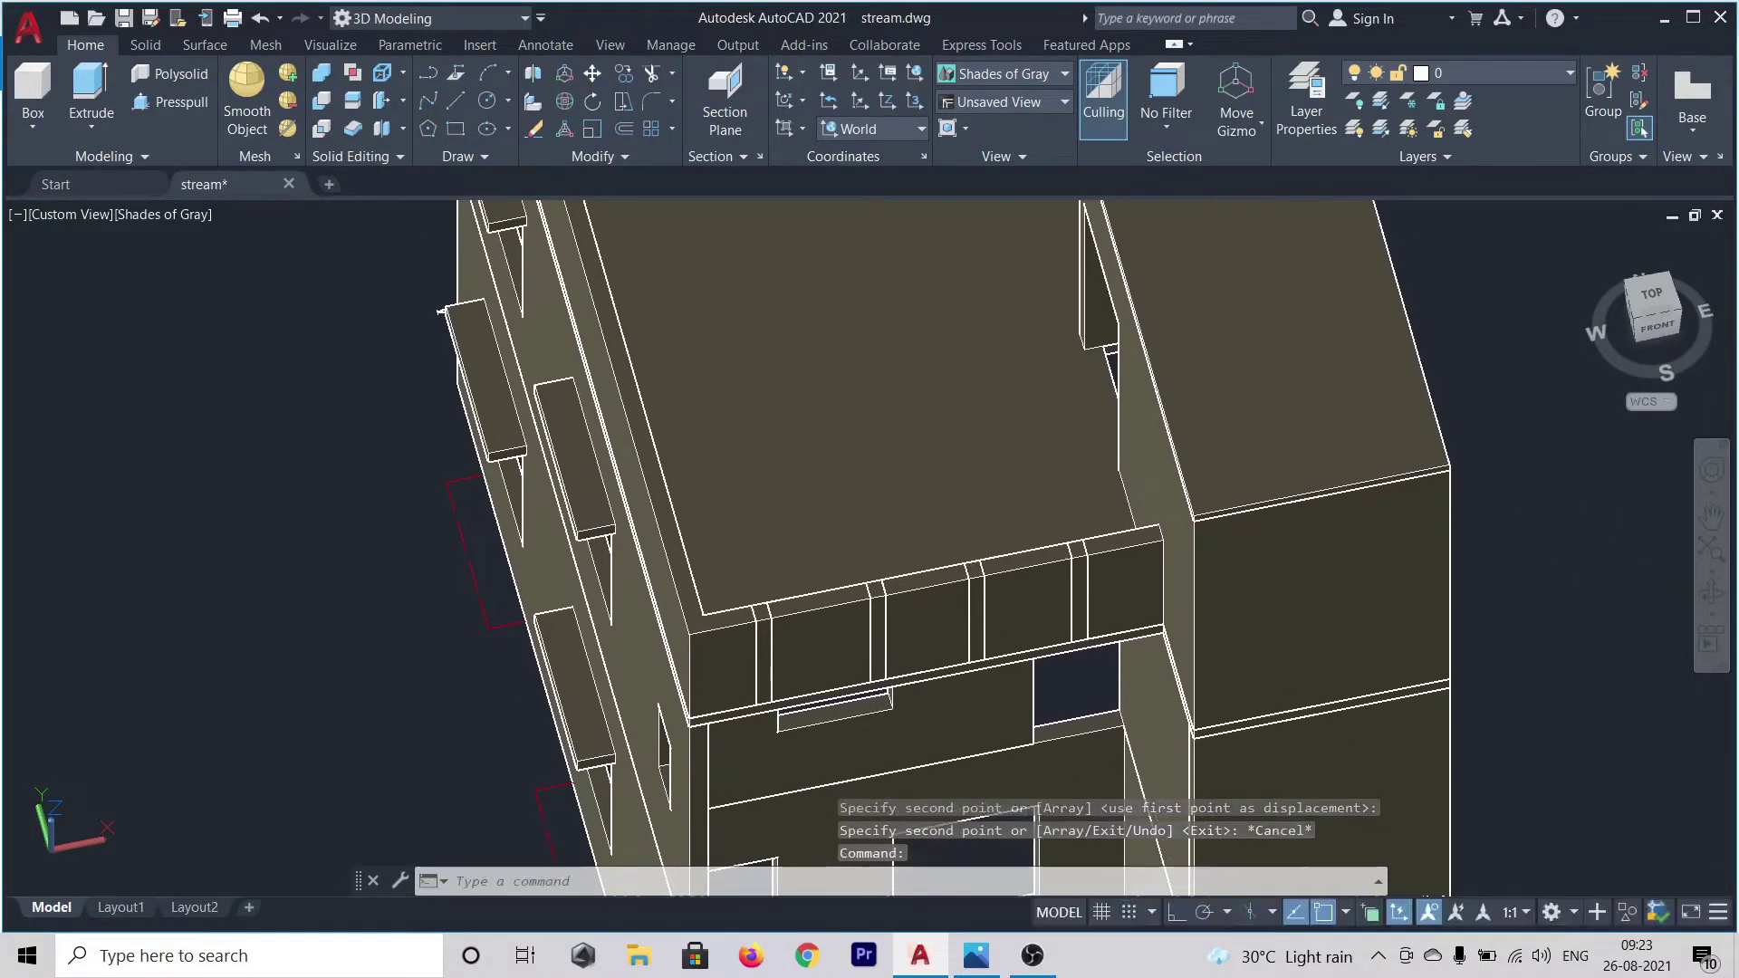
scroll(1540, 544, "down", 5)
middle_click_drag(1558, 625, 1544, 553, "shift")
scroll(1365, 337, "up", 5)
scroll(1359, 344, "down", 6)
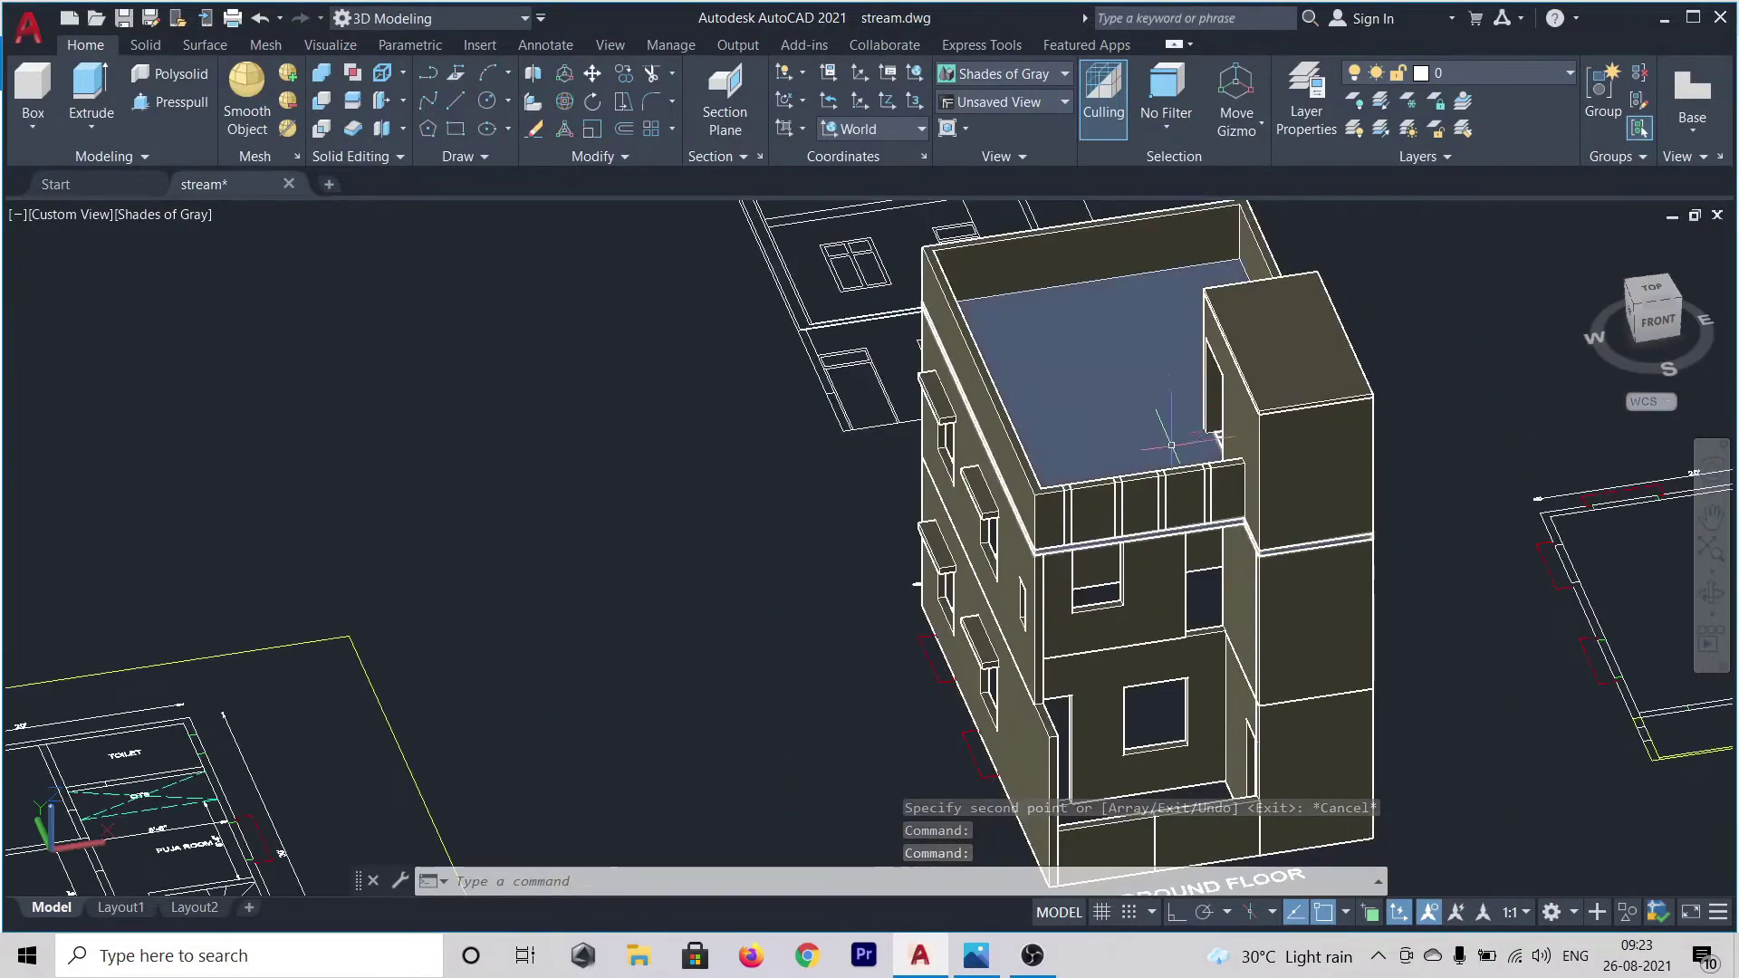
- Presspull the inner rectangle of the small south-east room in the roof outline plan up 3" to make a thin inner slab
scroll(1172, 444, "down", 4)
middle_click_drag(1450, 666, 1272, 662)
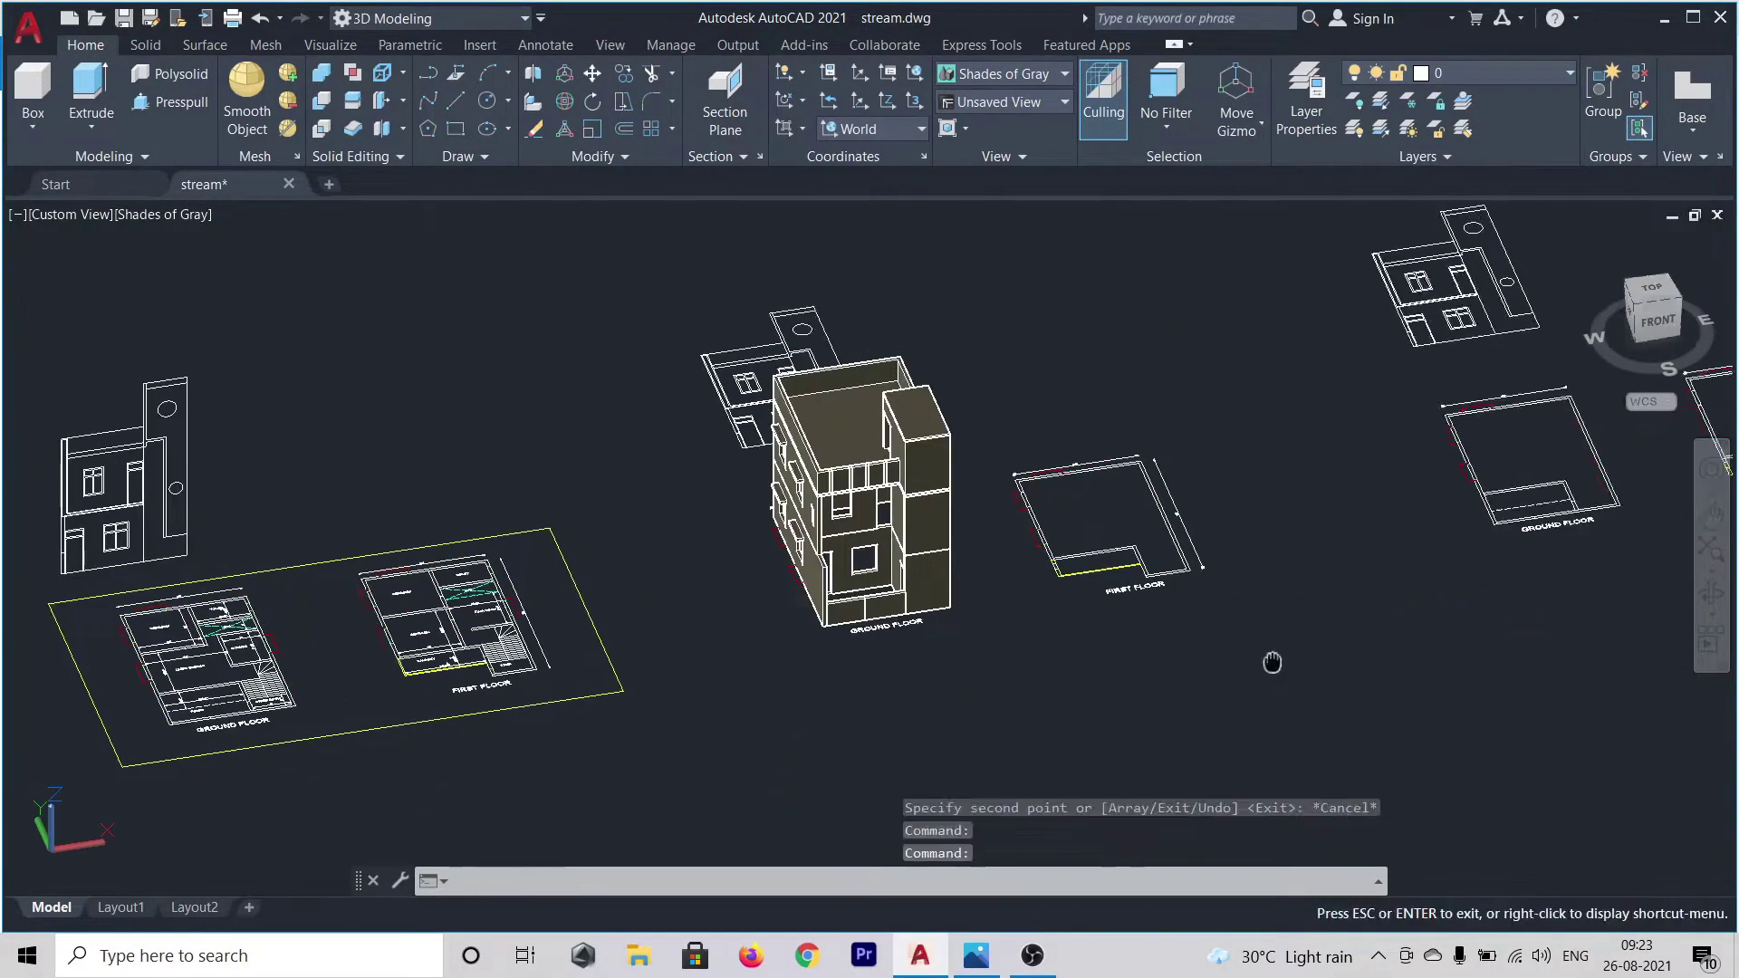
scroll(1298, 630, "down", 2)
middle_click_drag(1449, 584, 1052, 583)
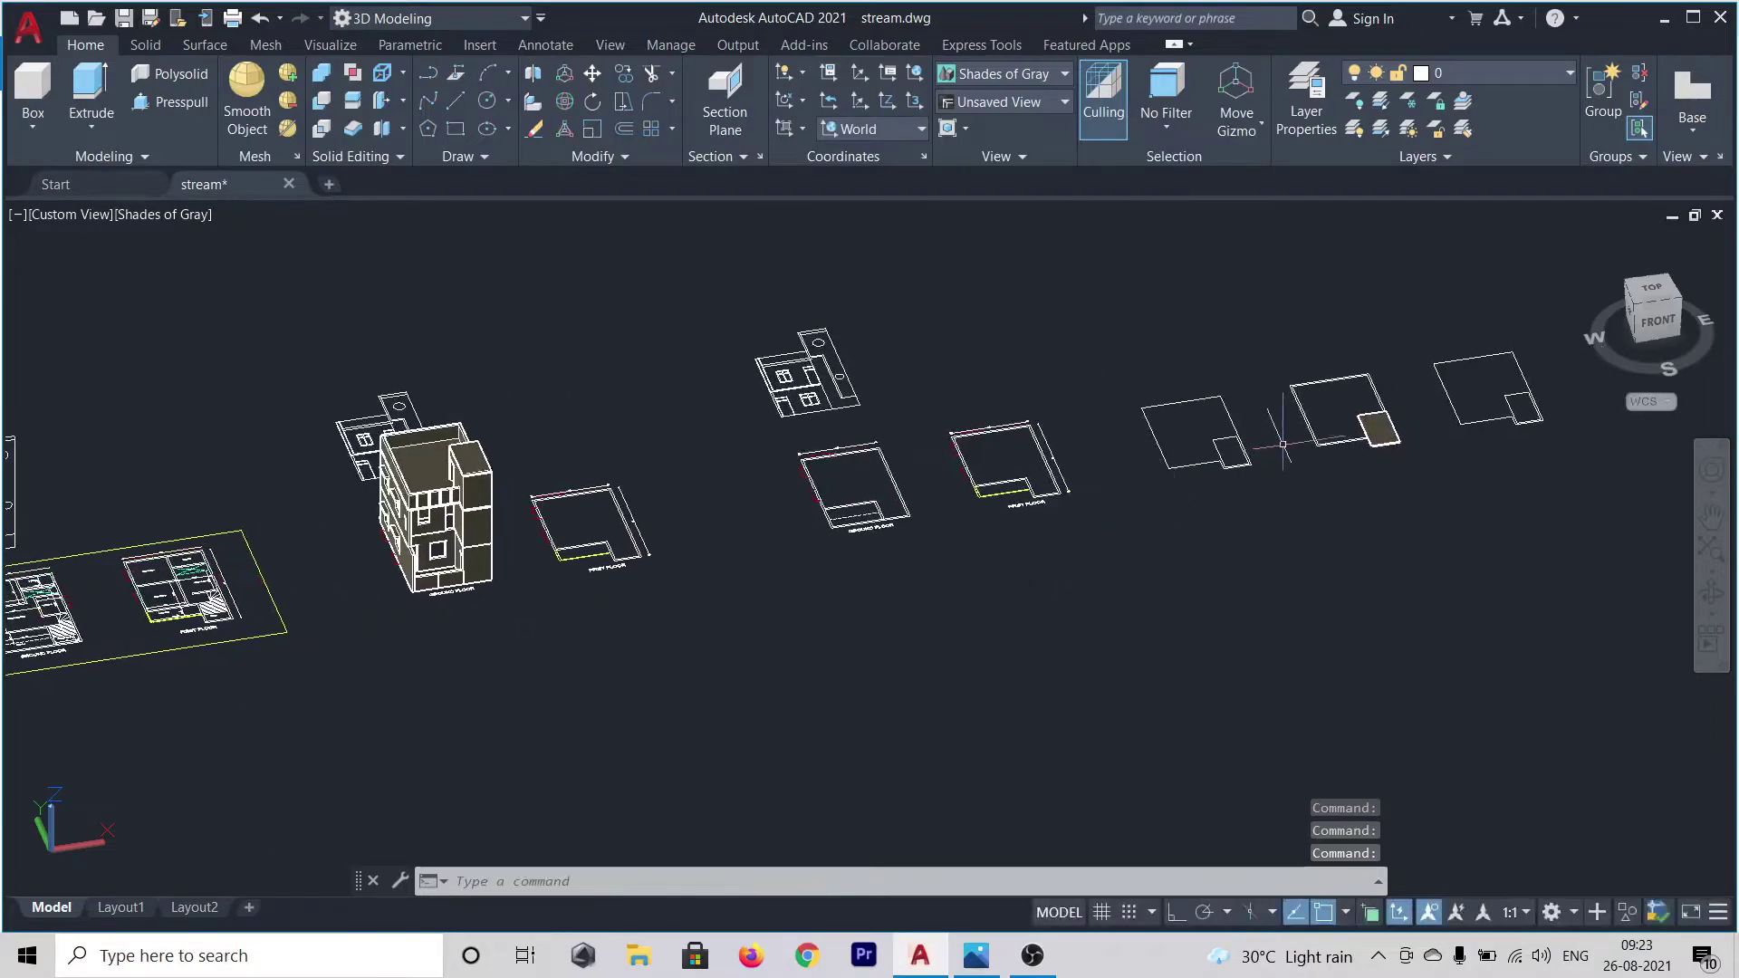
scroll(1221, 446, "up", 6)
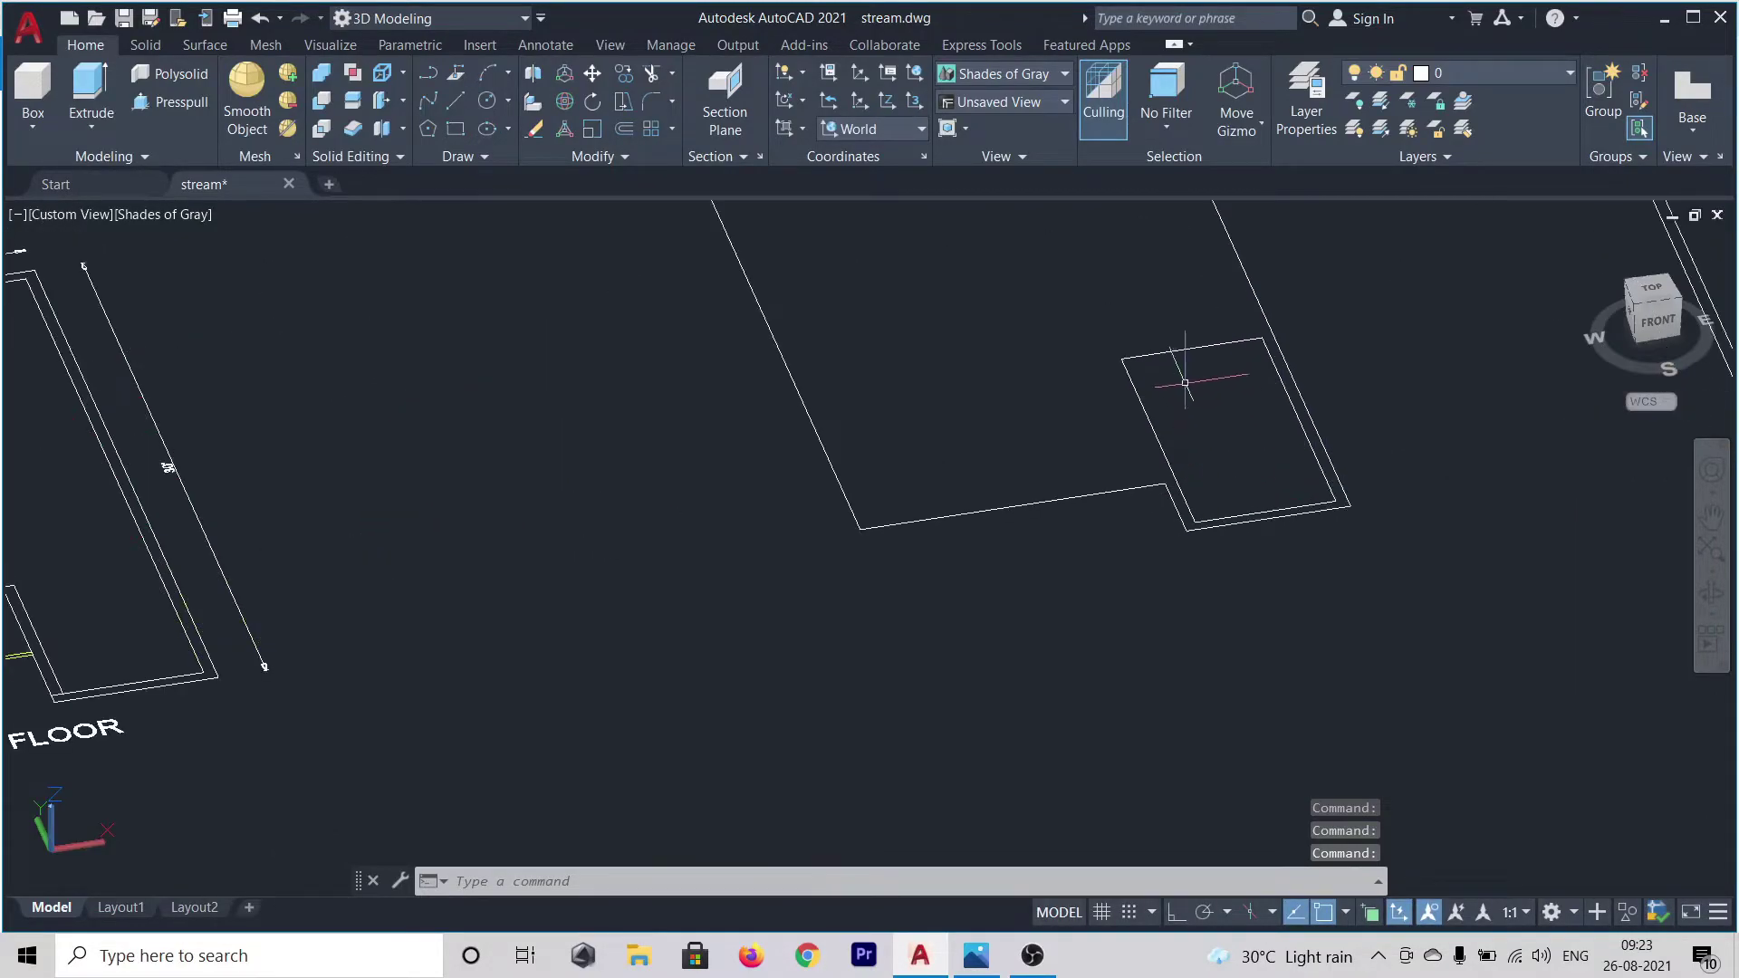
mouse_move(1250, 681)
middle_mouse_down()
mouse_move(1090, 759)
mouse_move(1107, 730)
middle_mouse_up()
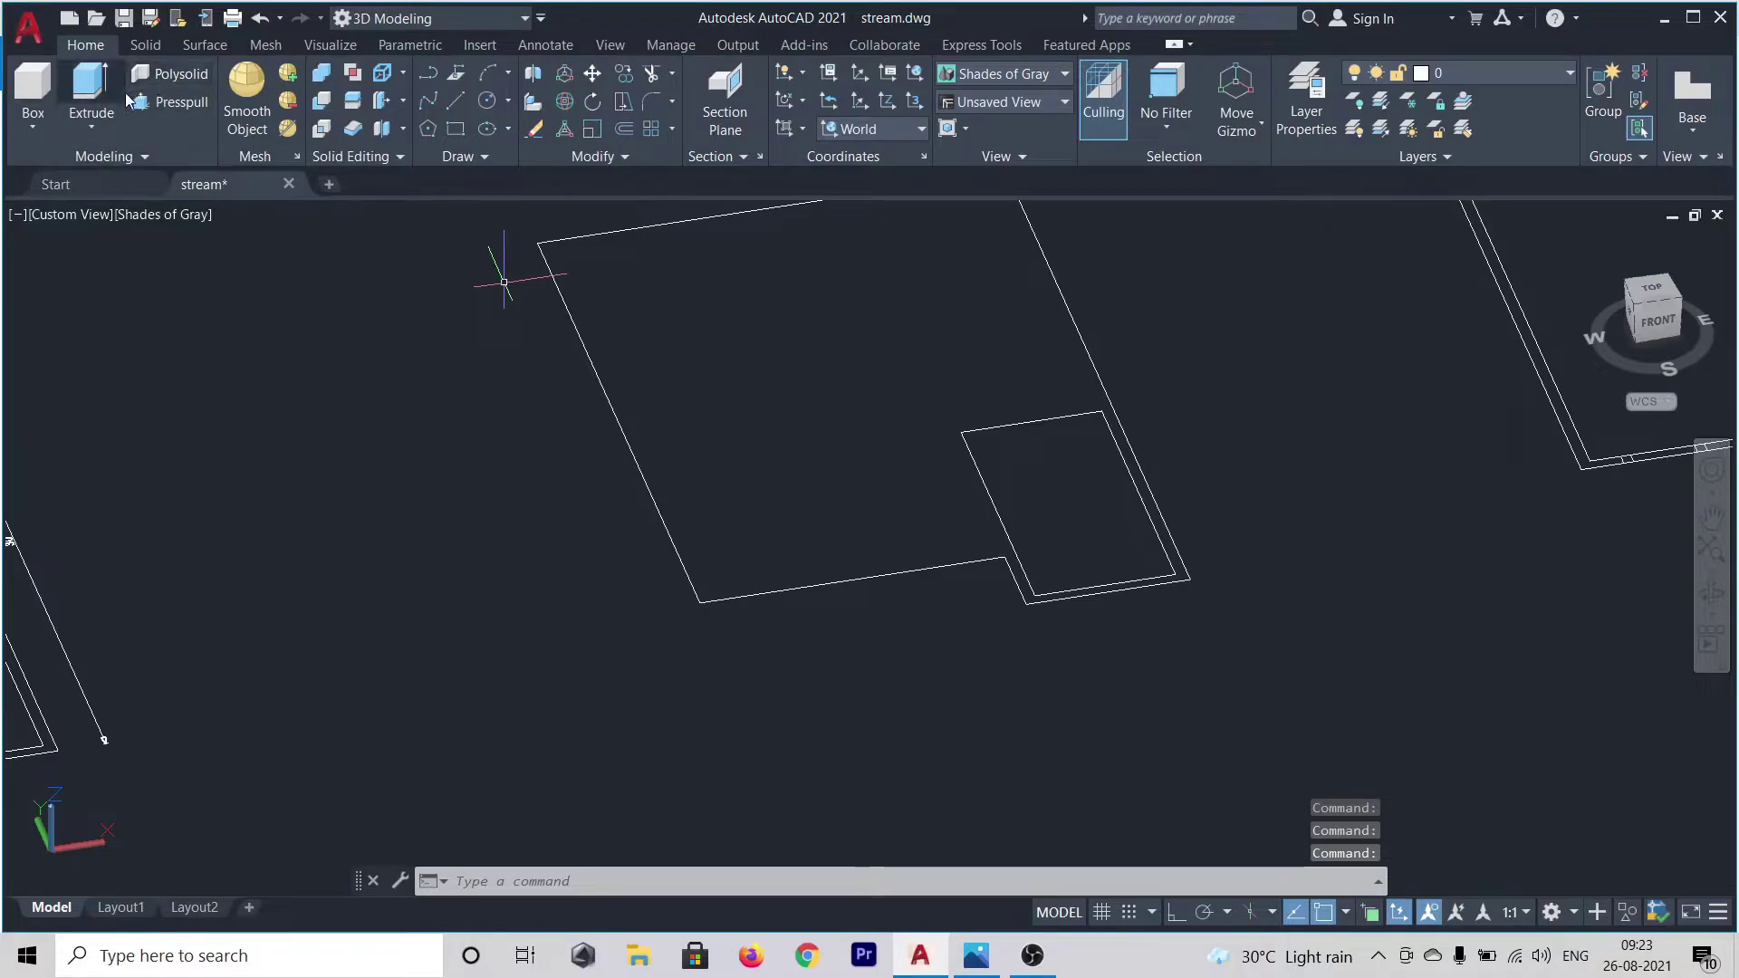
left_click(179, 103)
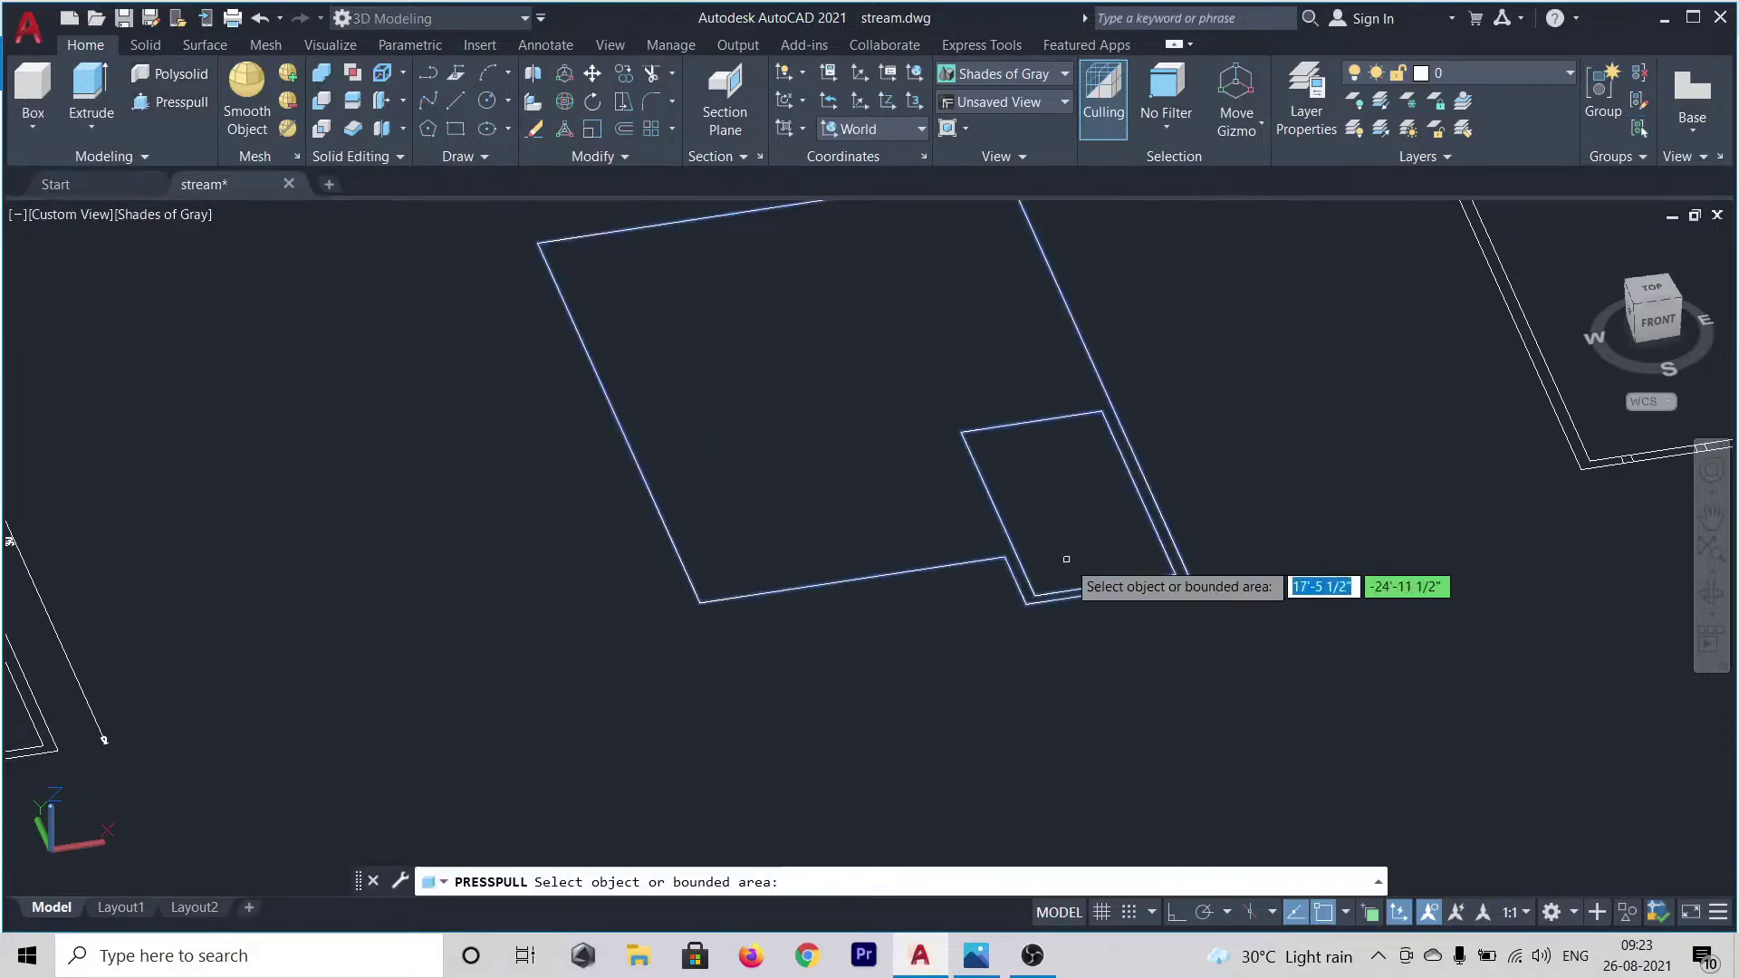
left_click(1054, 507)
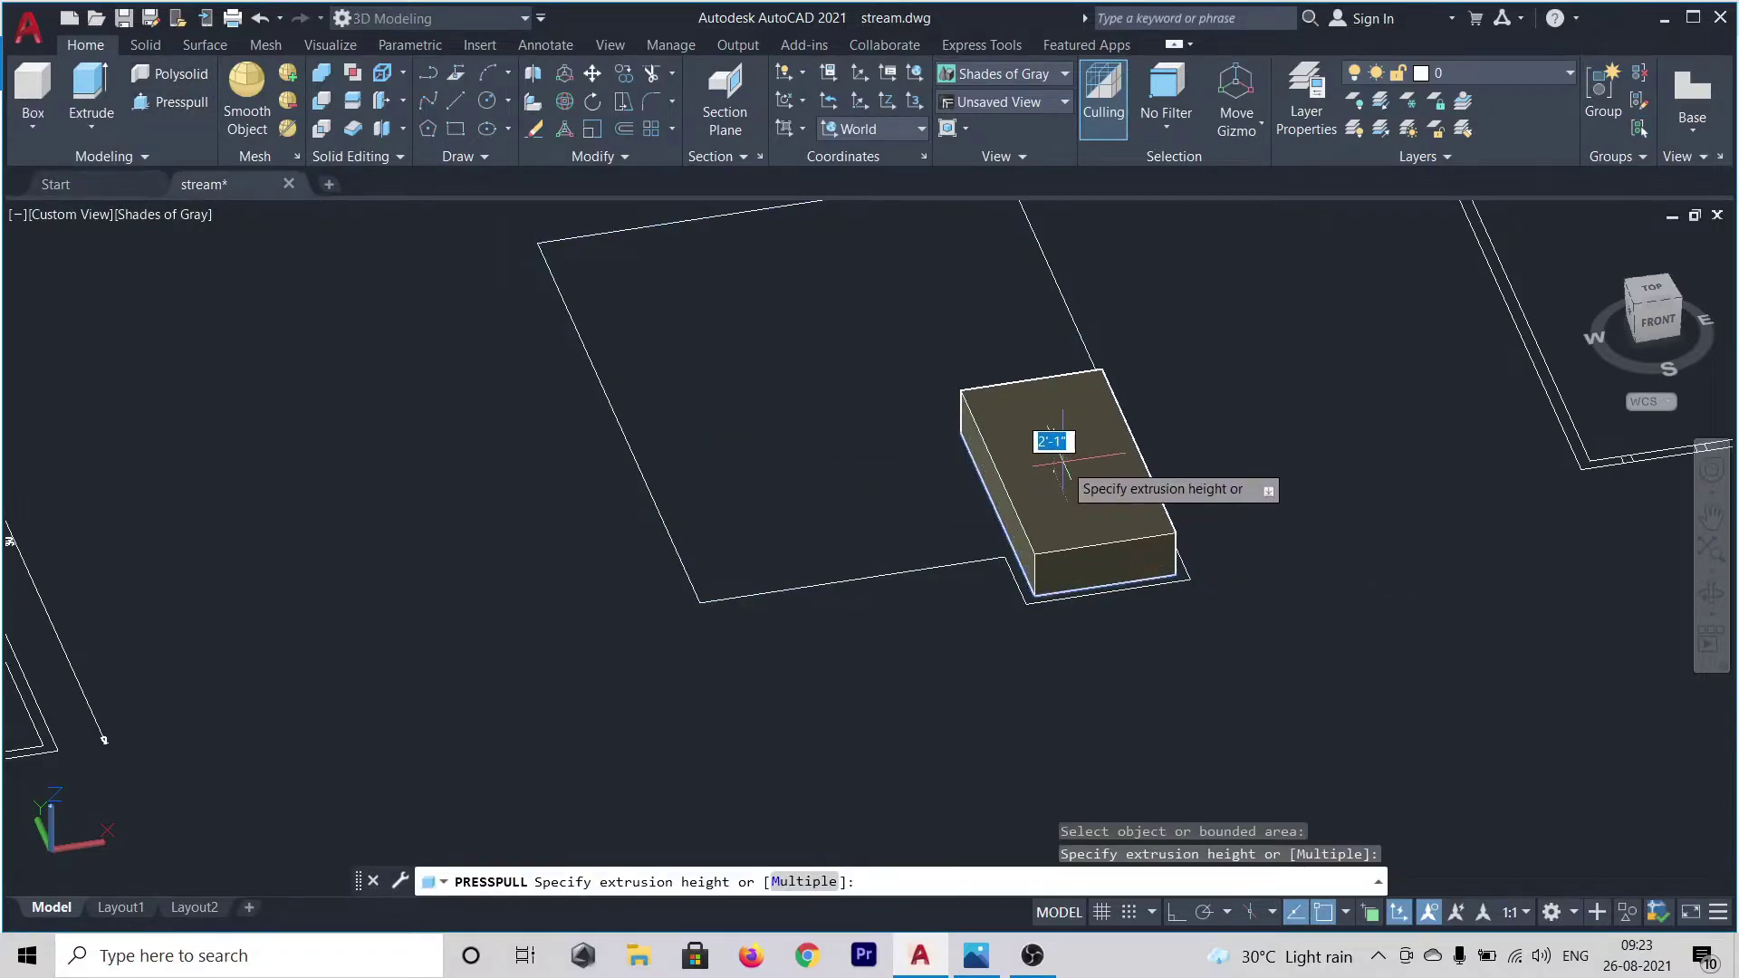
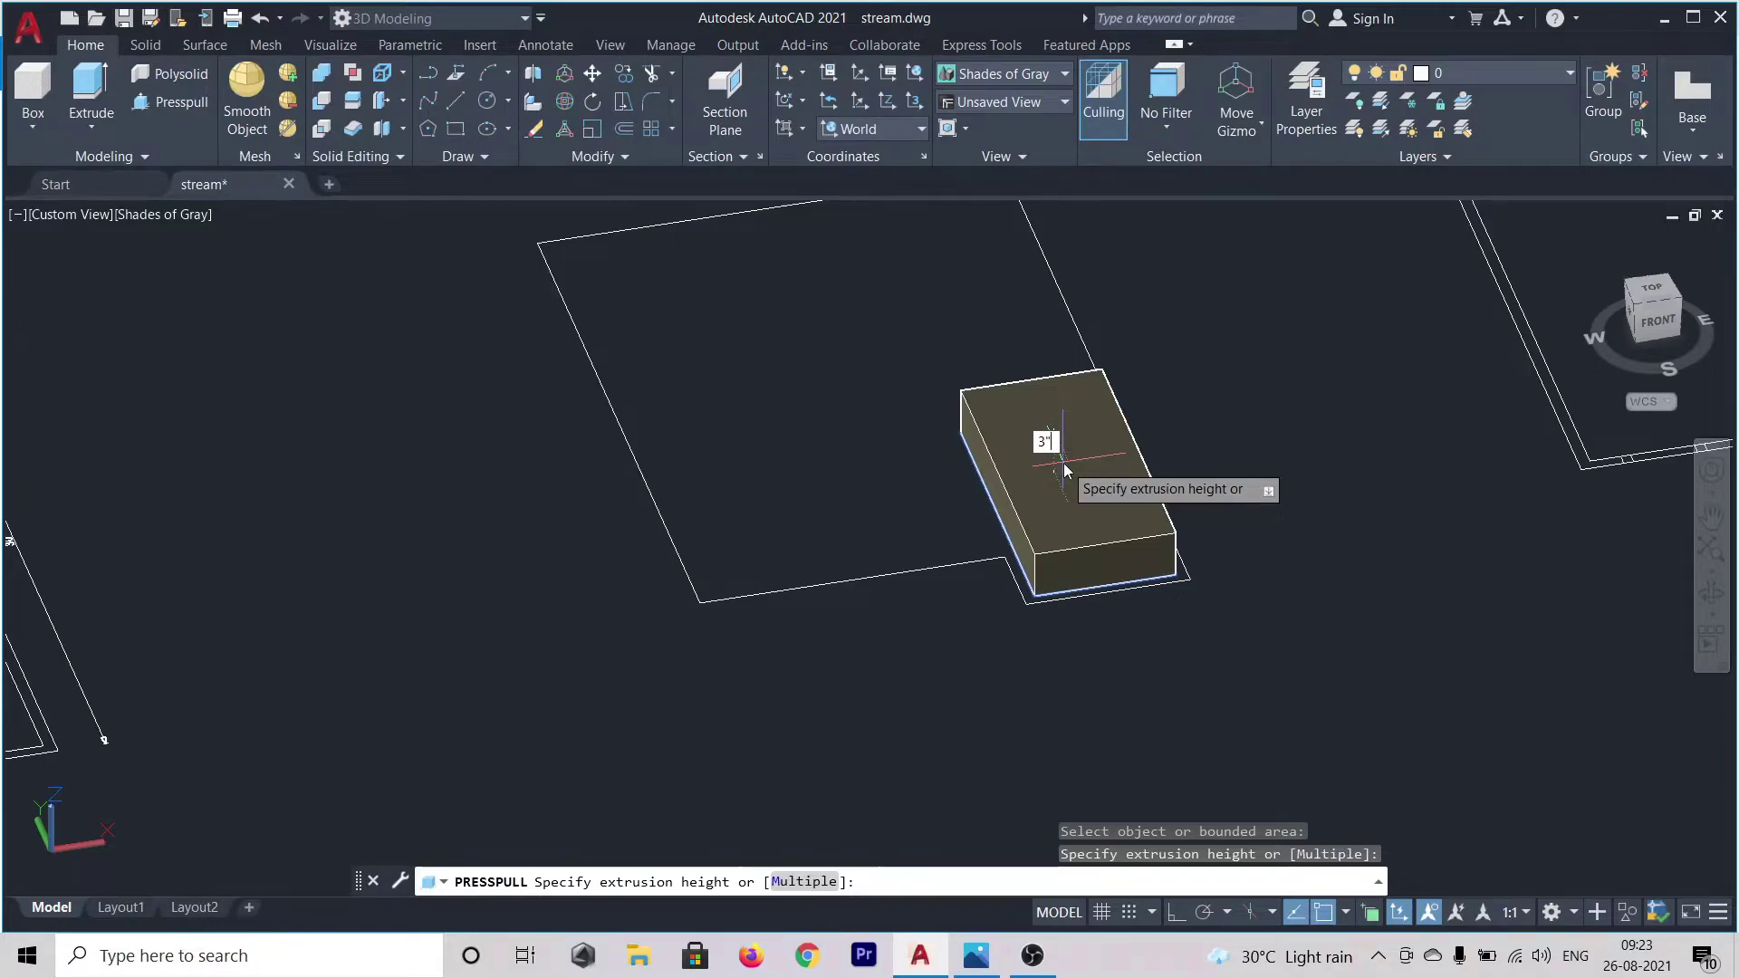
key("Return")
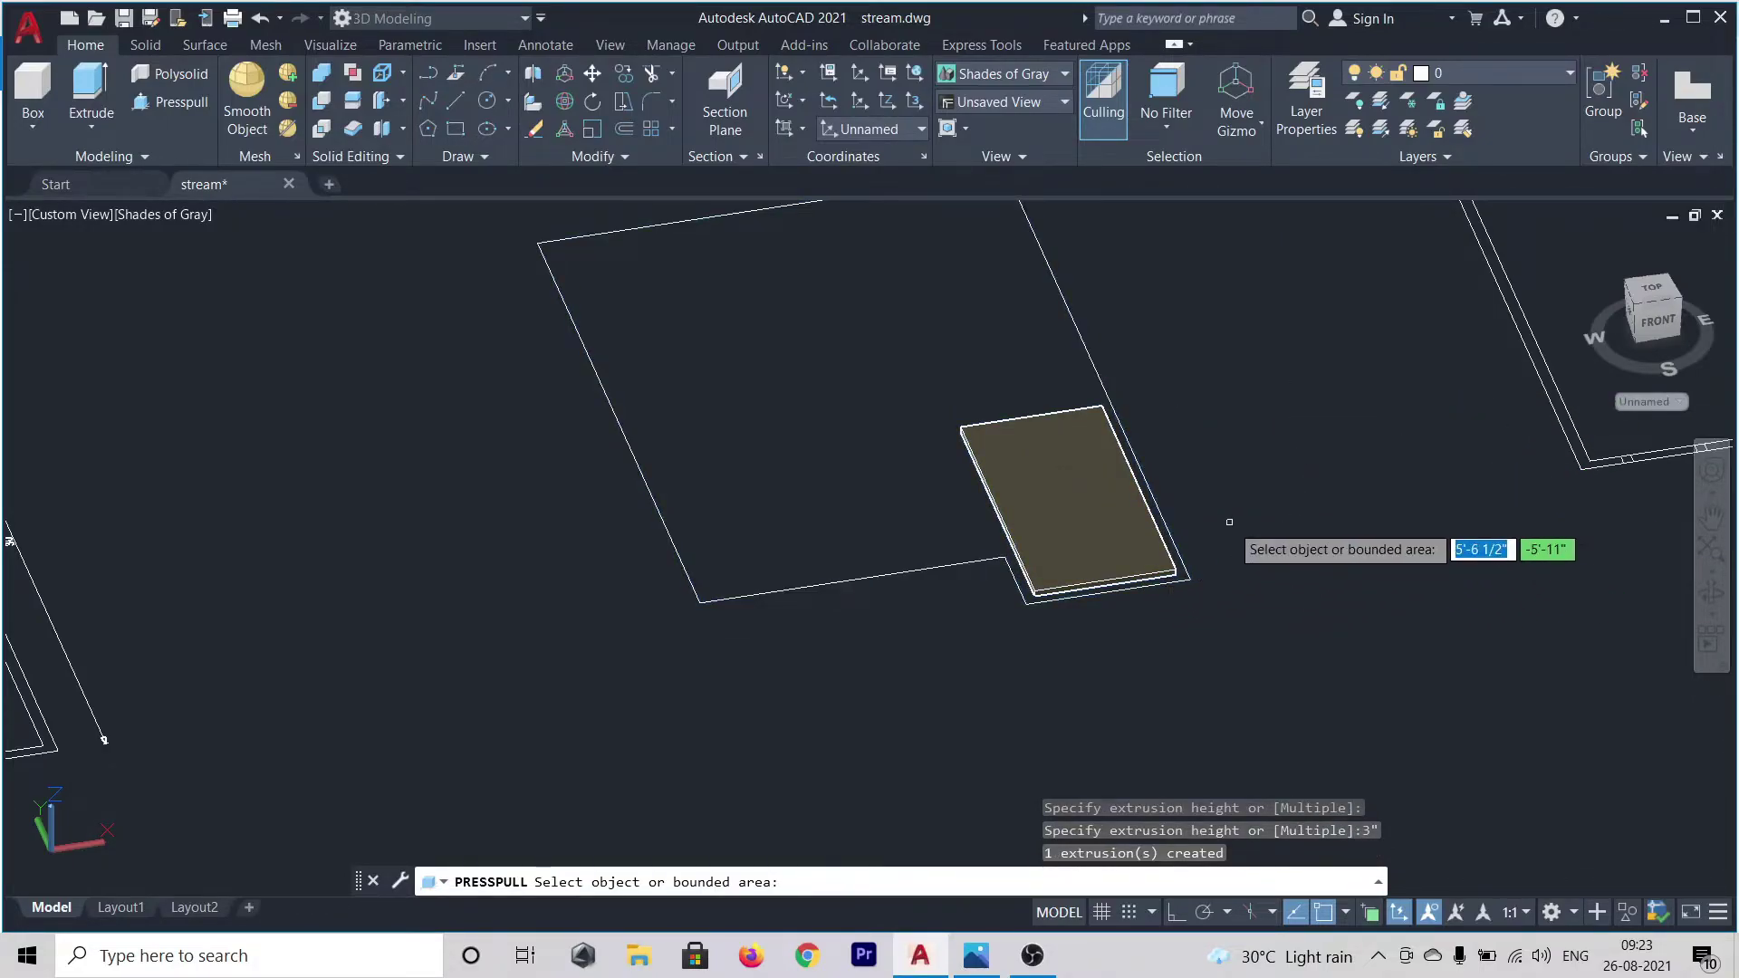
key("Return")
scroll(1172, 580, "up", 6)
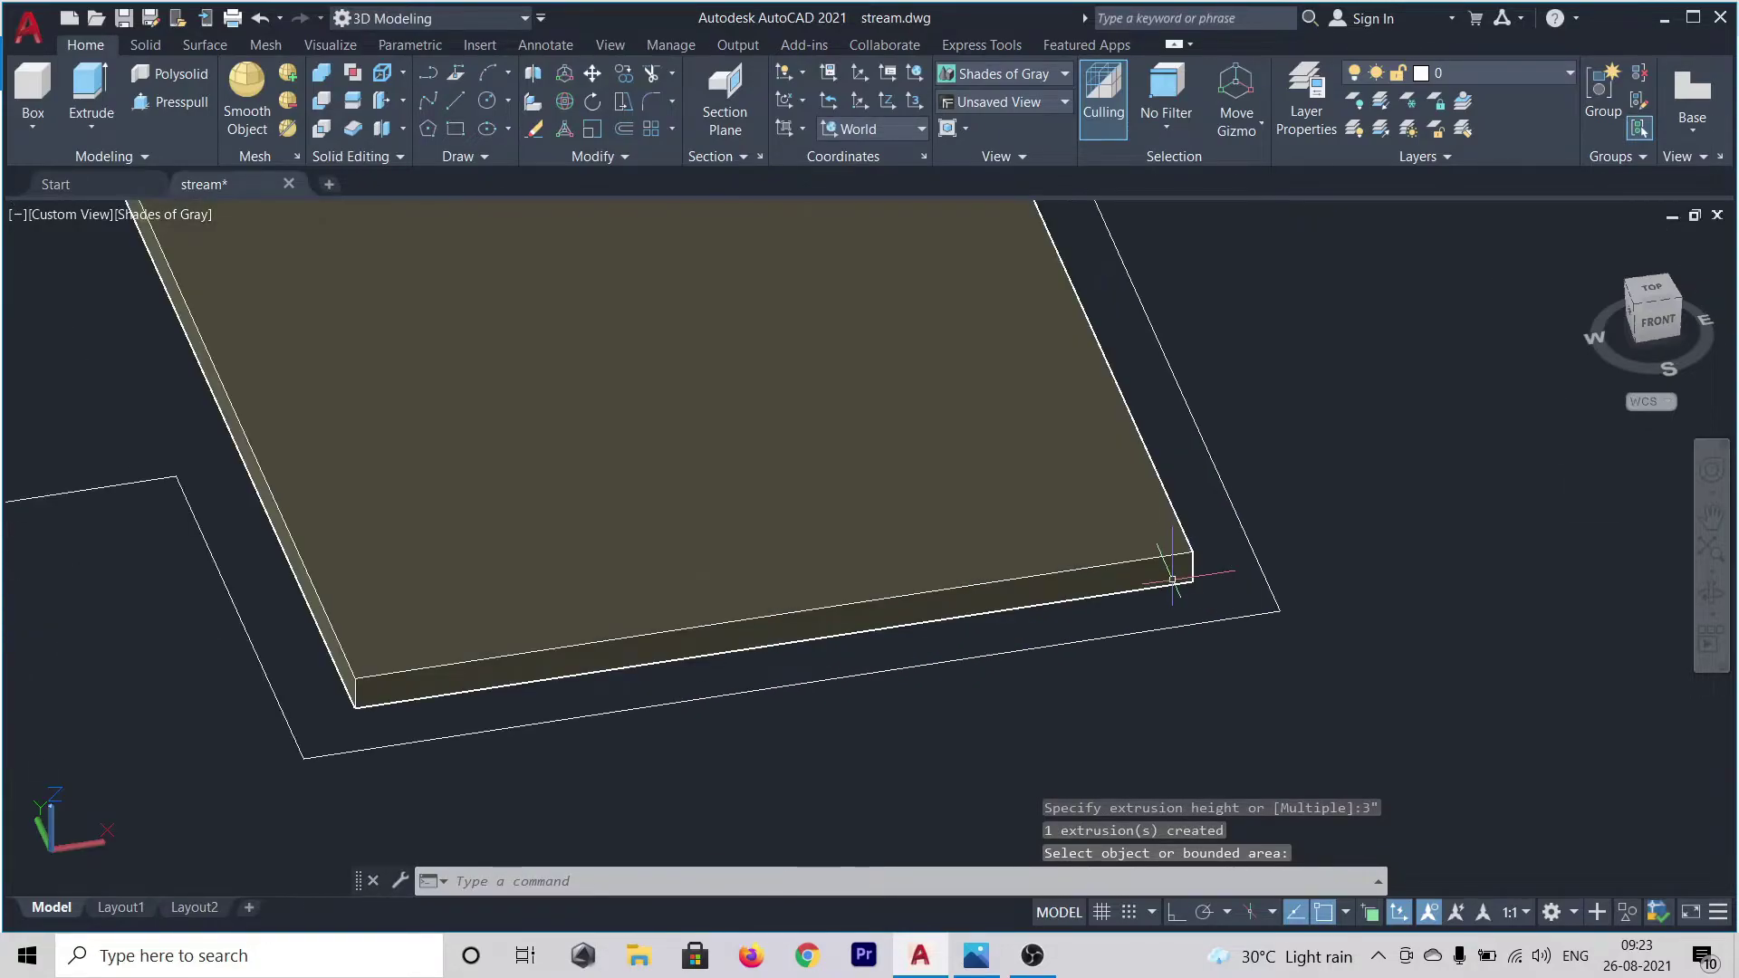
type("M")
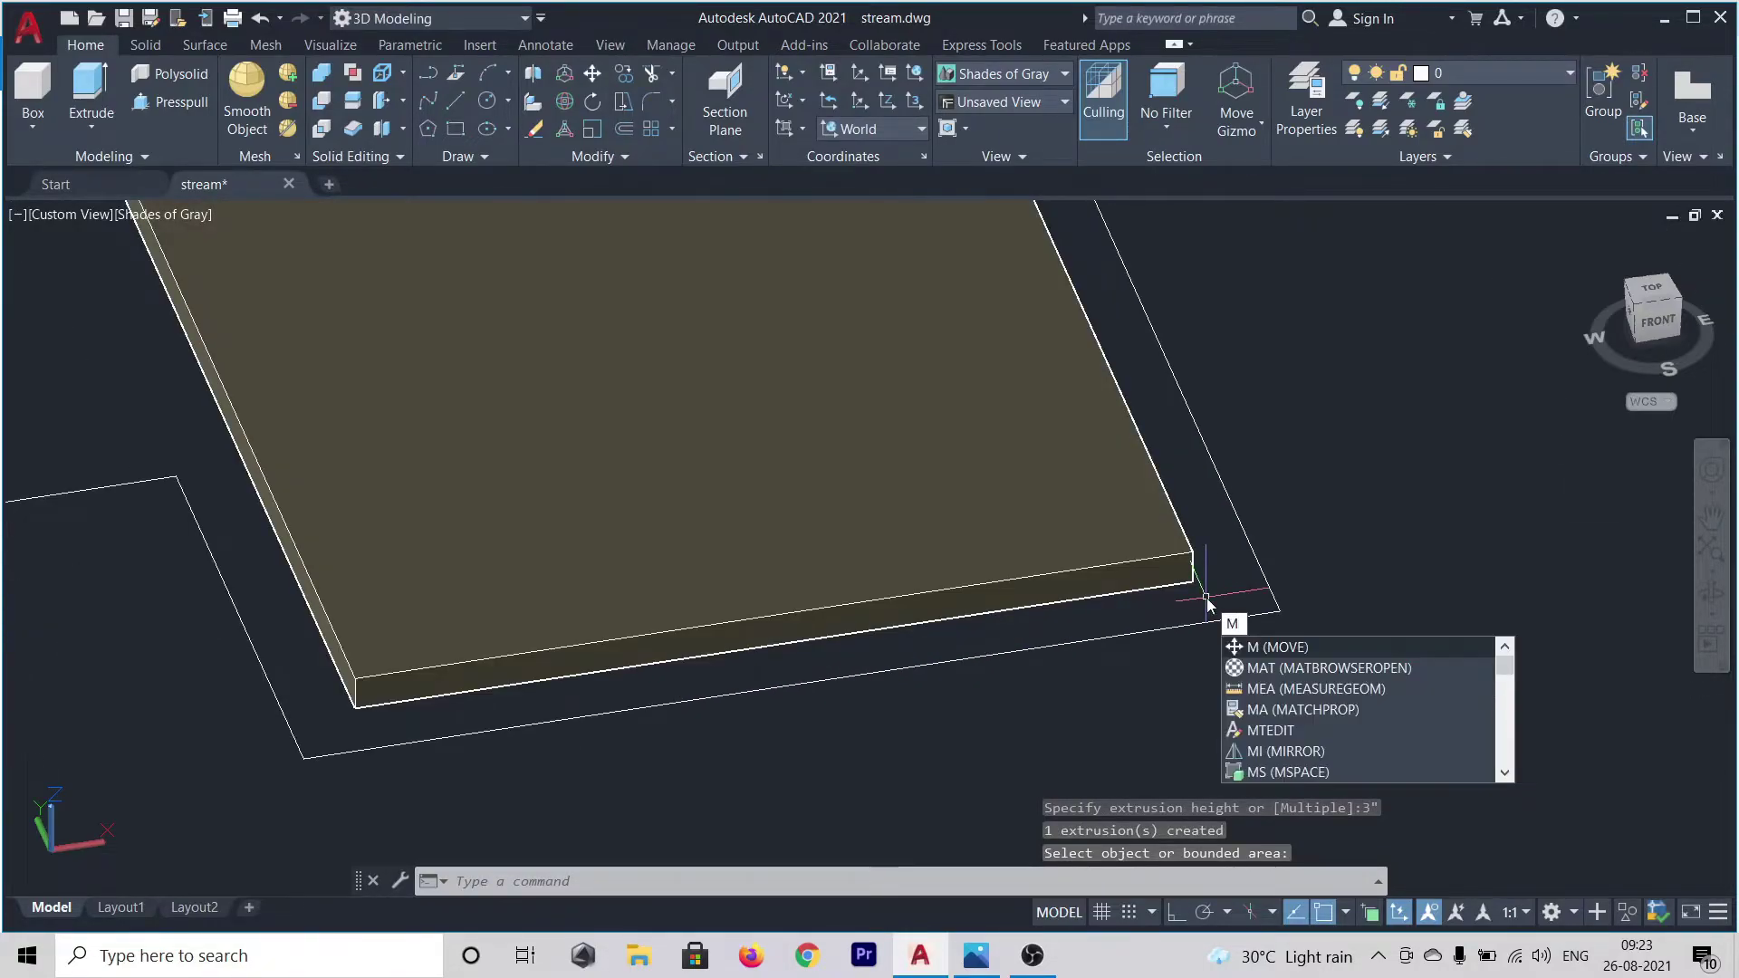
key("Return")
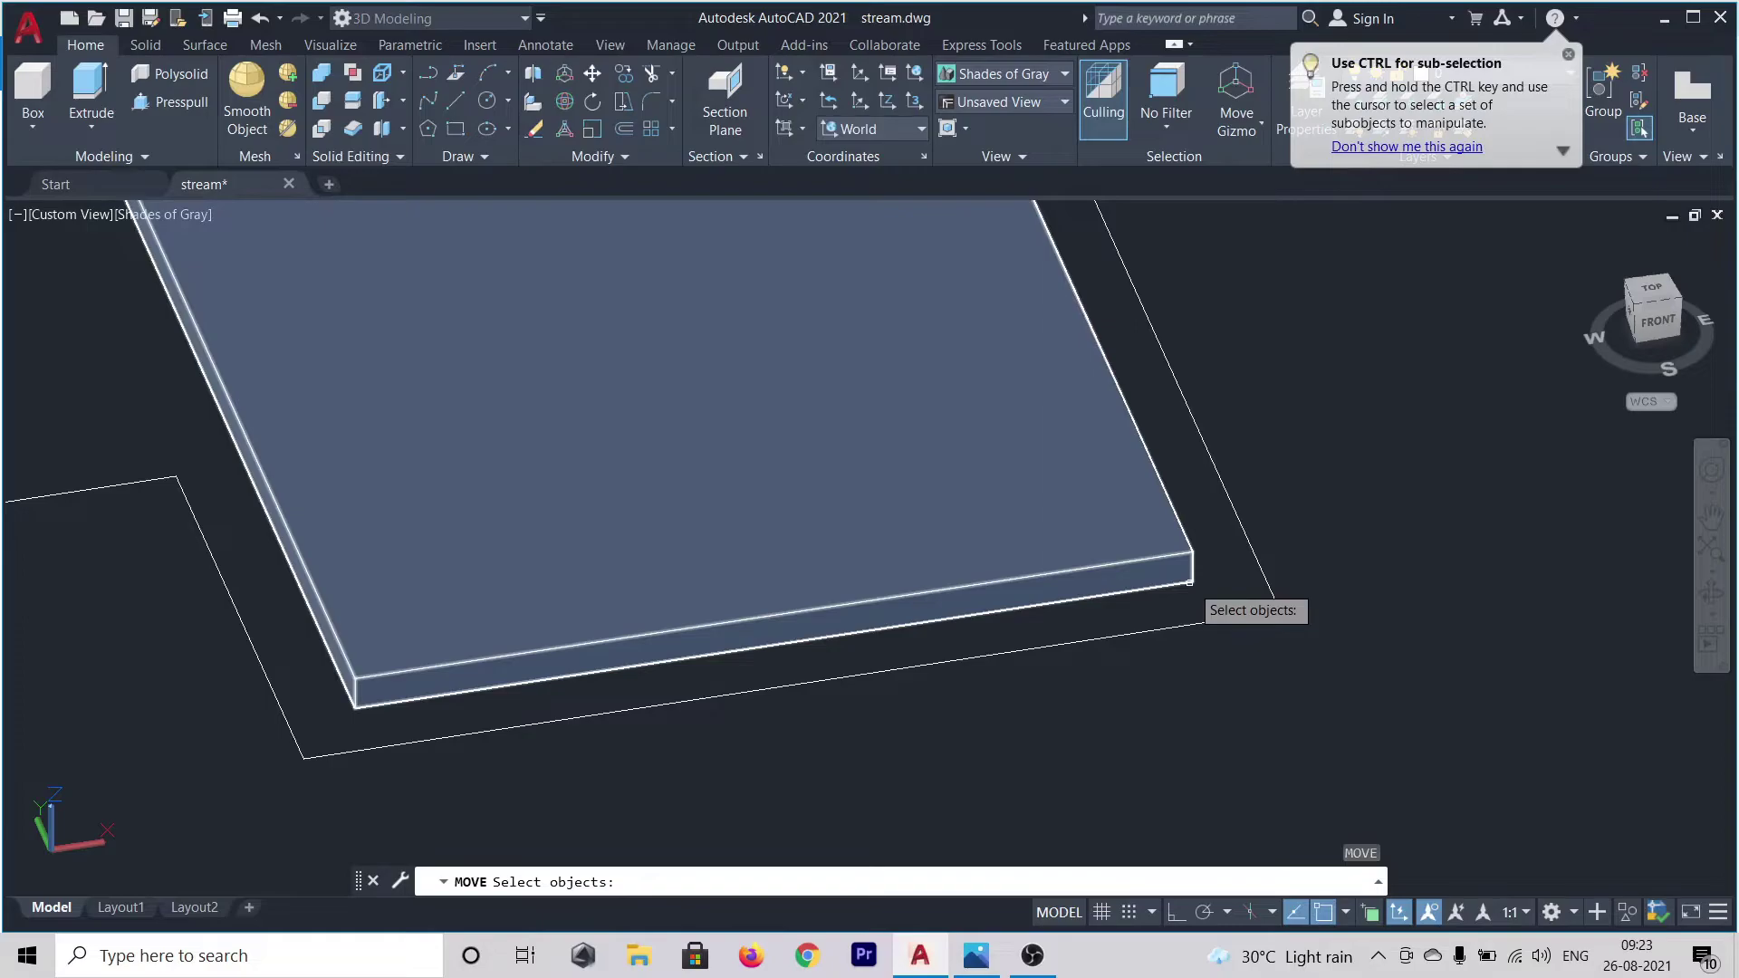
key("Escape")
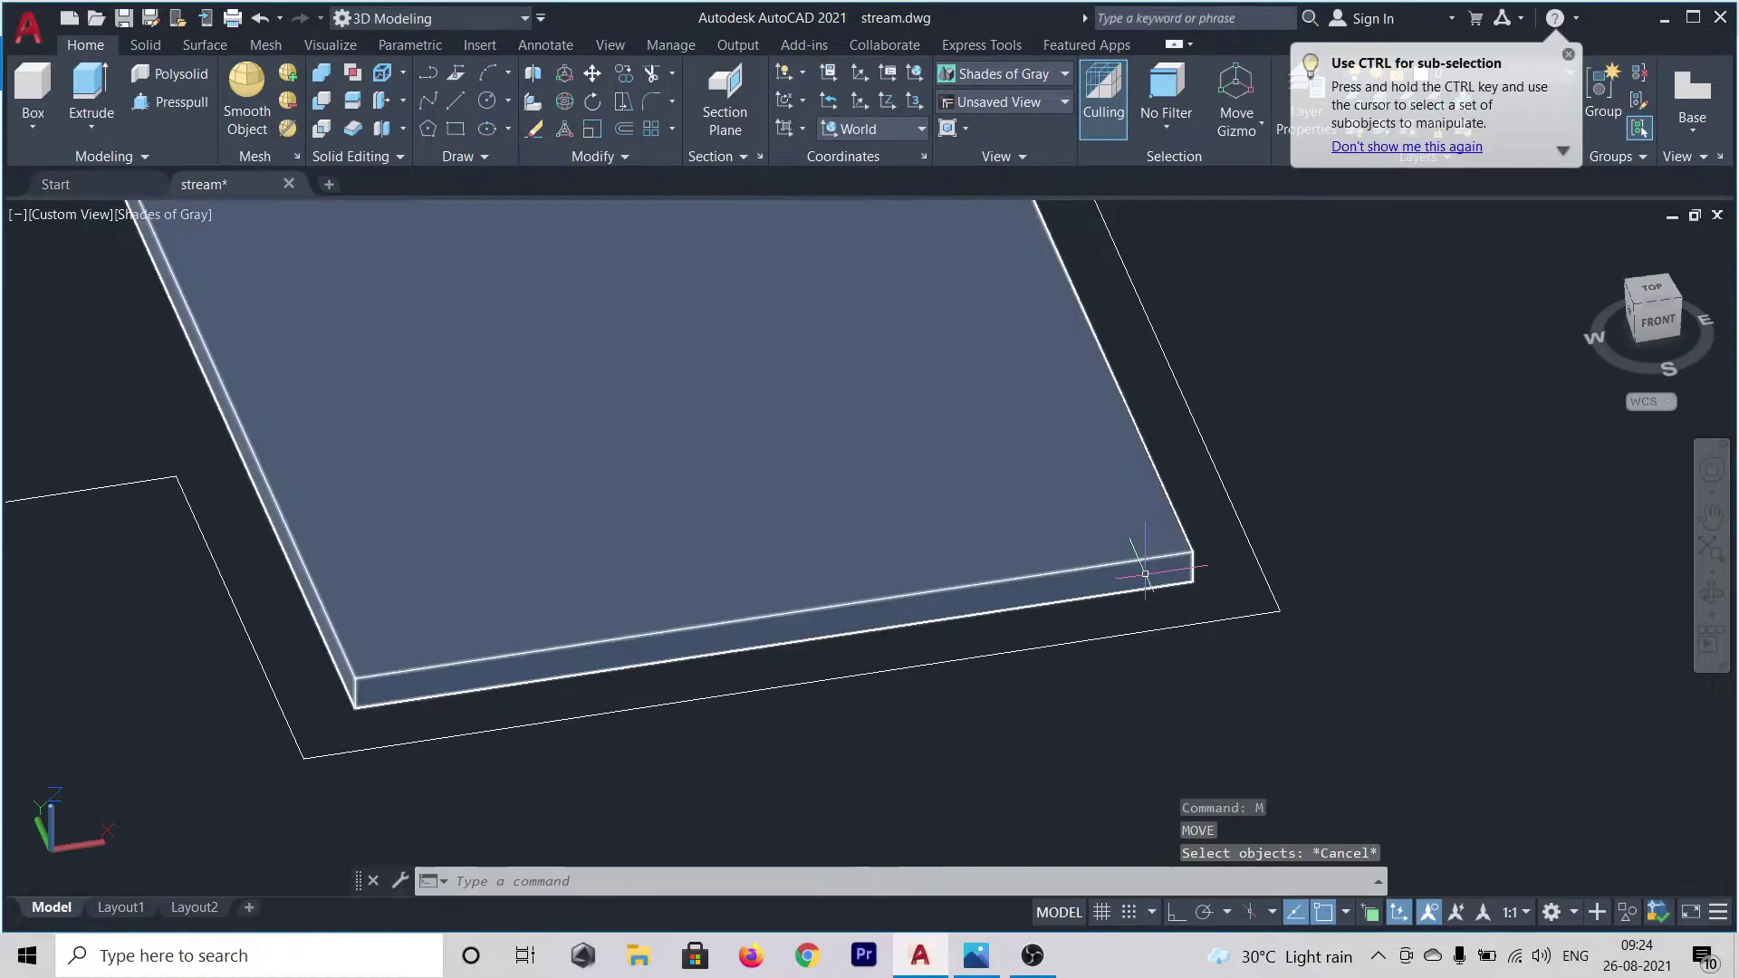
- Move the thin inner slab from its lower south-east corner onto the top south-east corner of the rooftop room's roof slab
left_click(1145, 574)
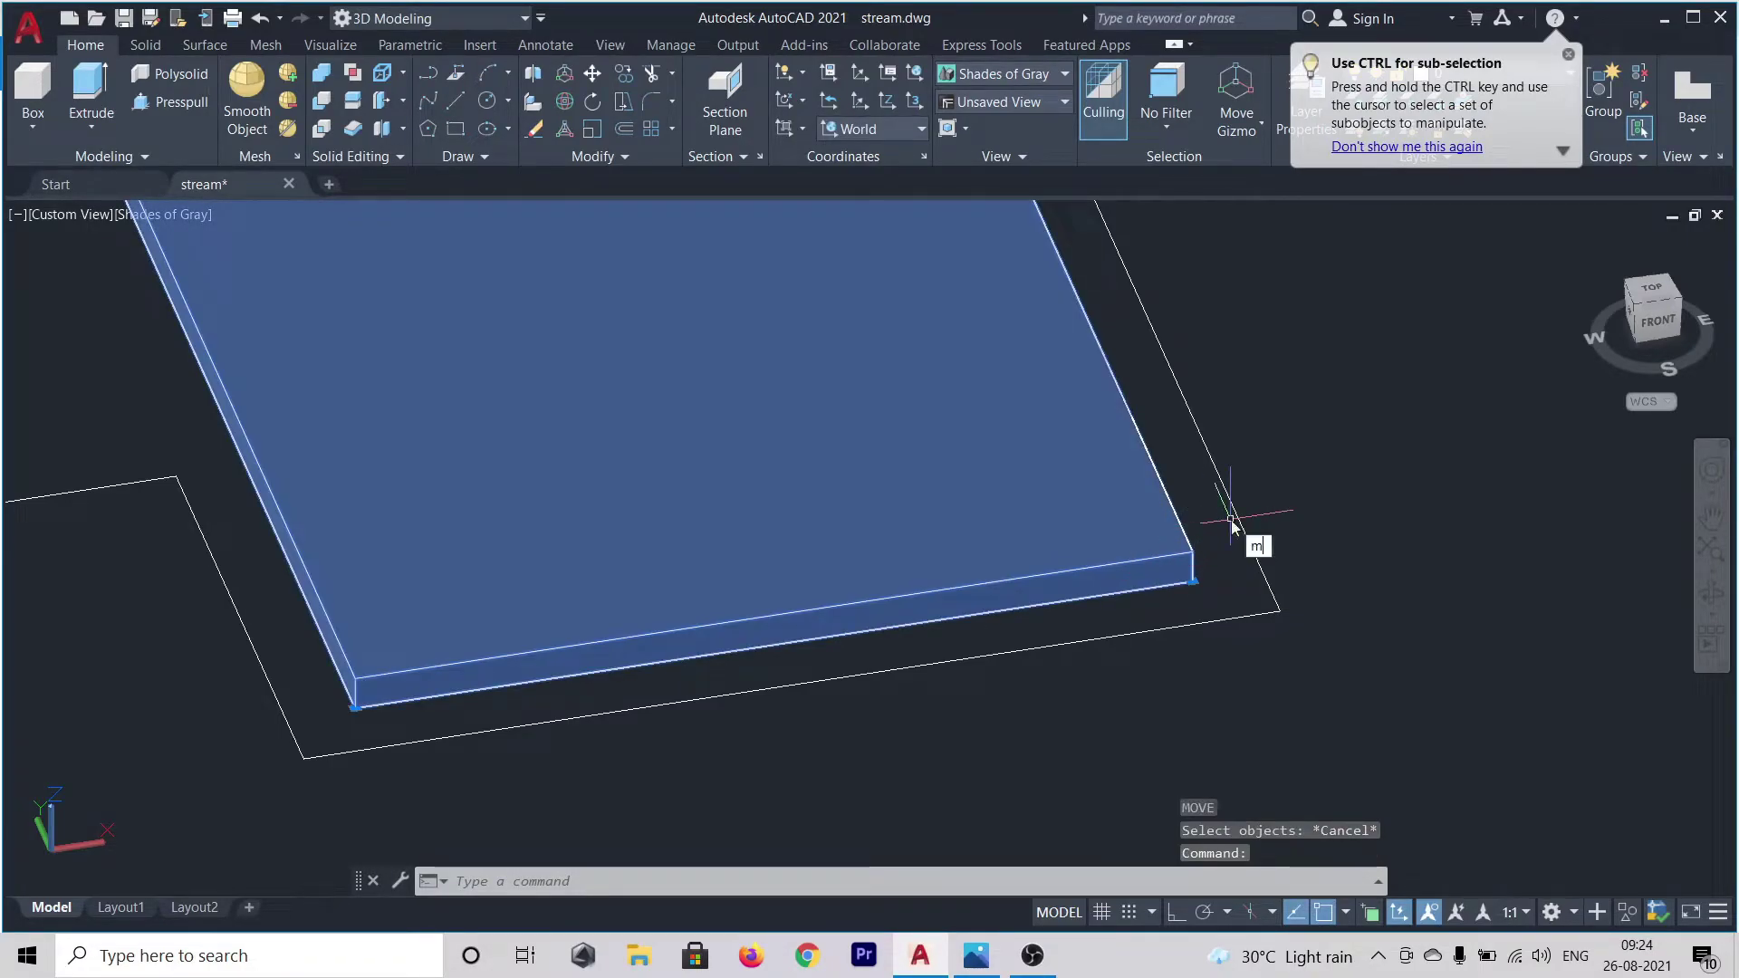
key("Return")
scroll(1195, 587, "up", 2)
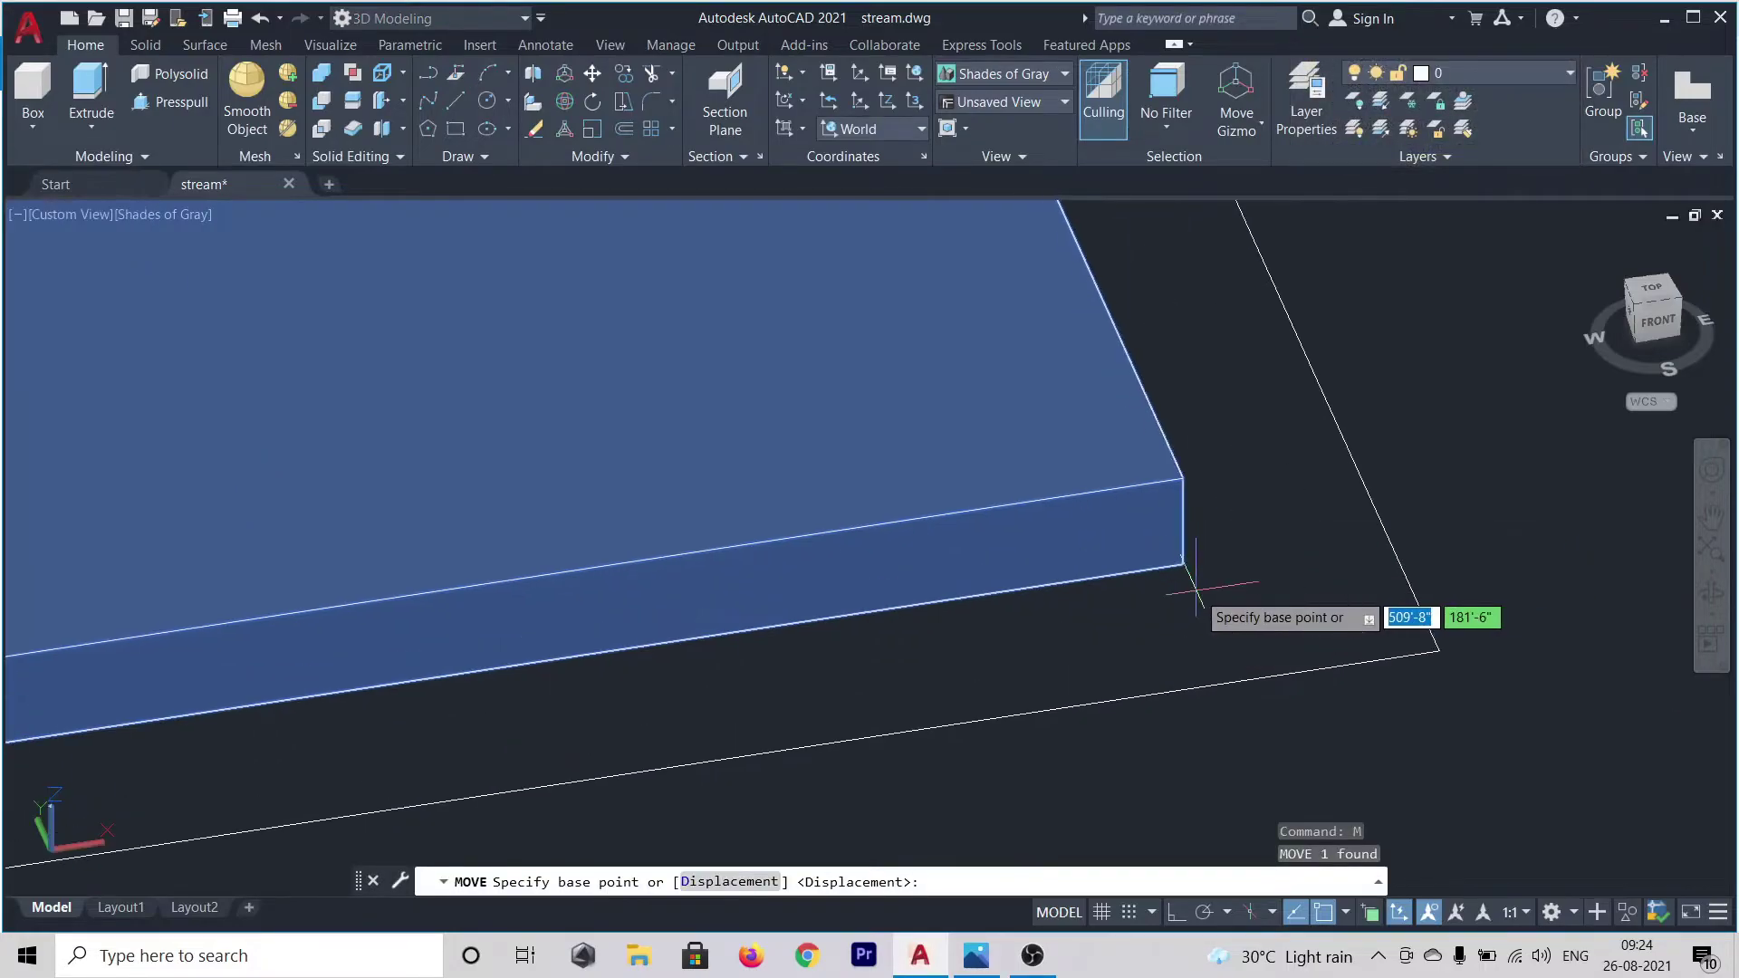
scroll(1194, 579, "up", 1)
left_click(1189, 567)
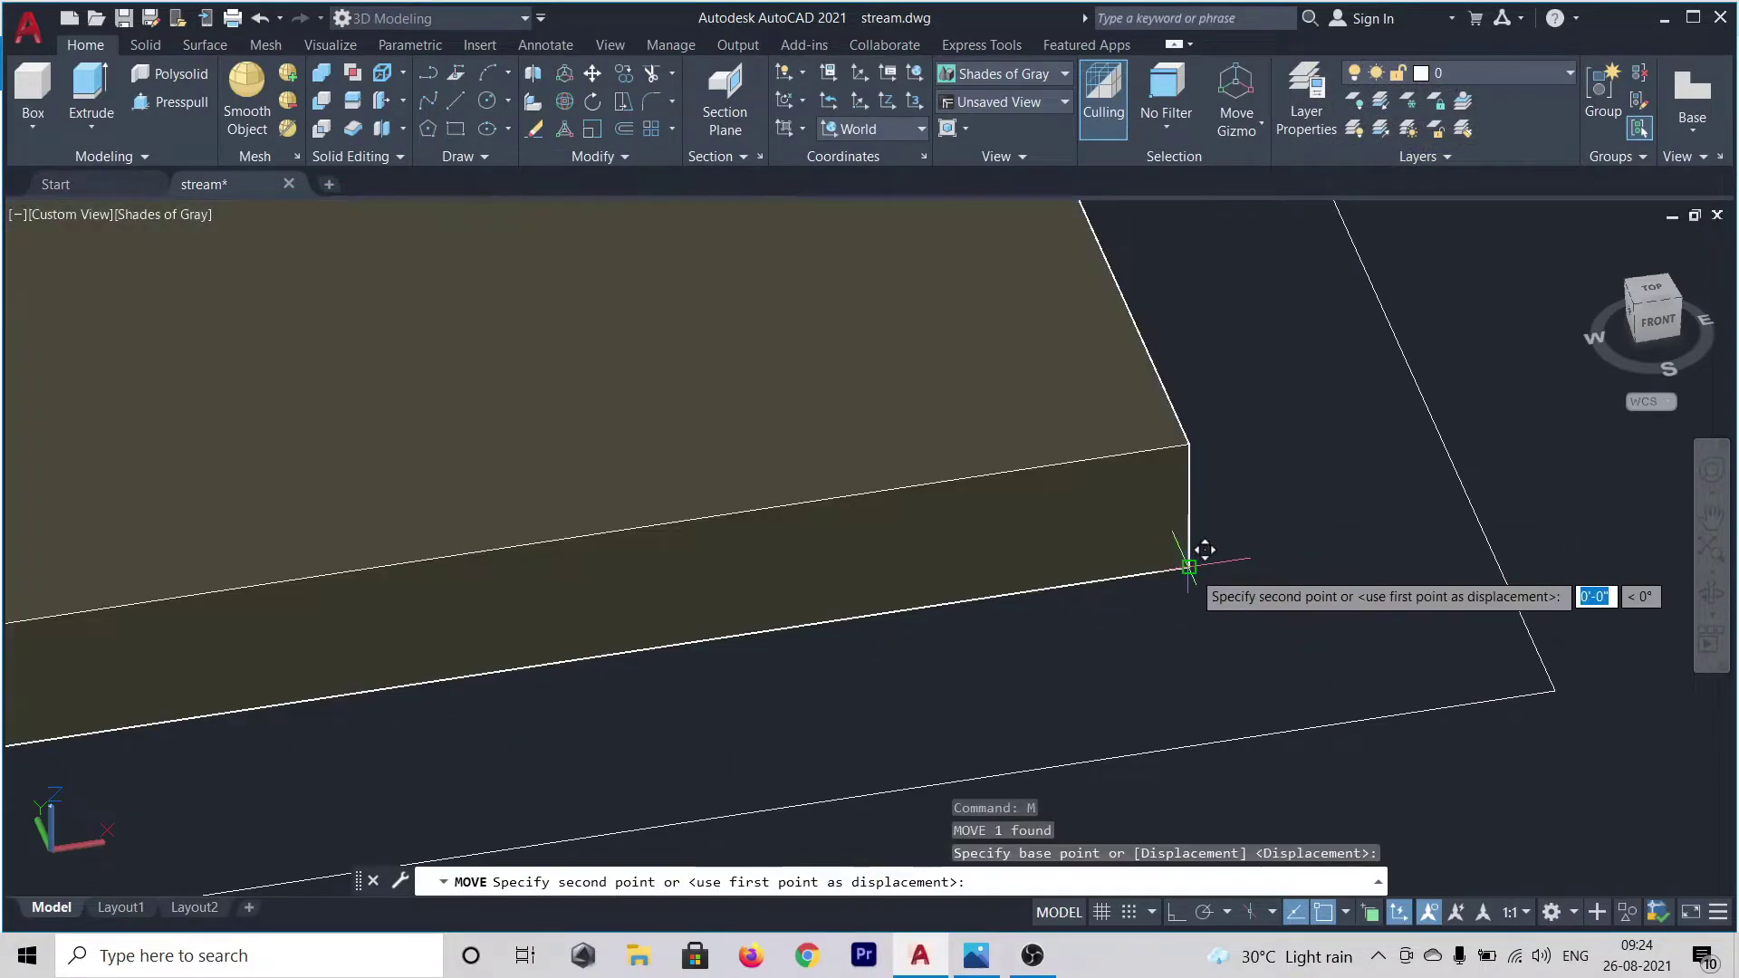
scroll(1304, 526, "down", 8)
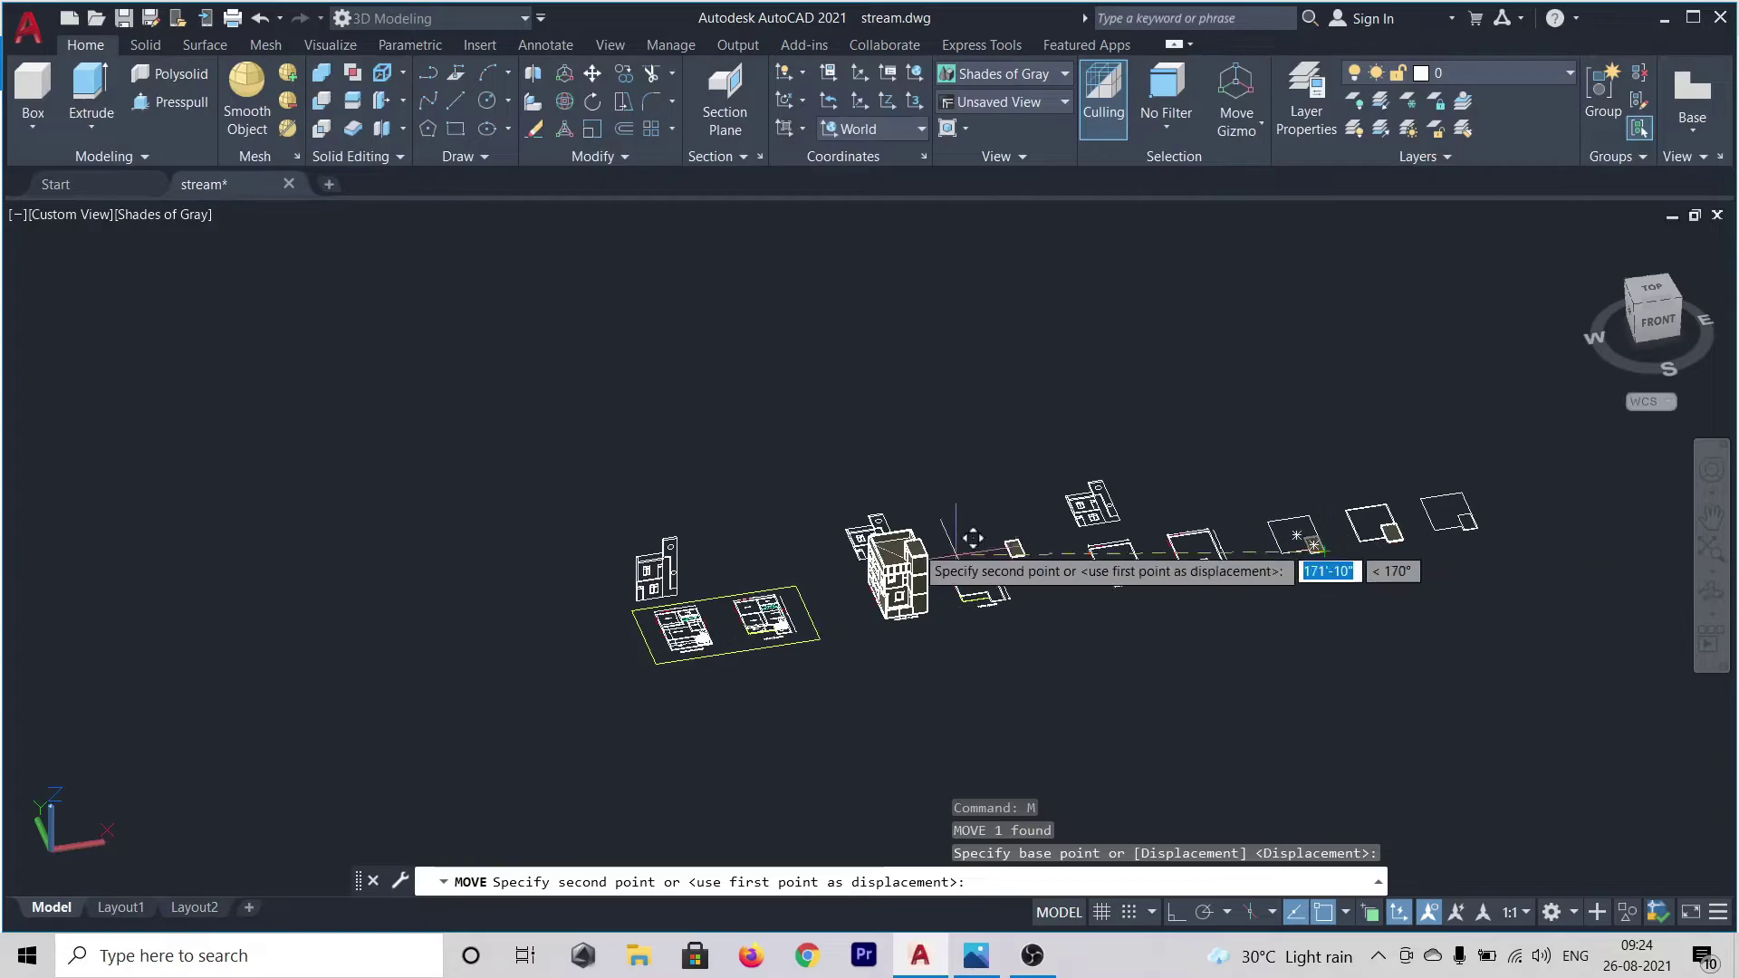
scroll(997, 571, "up", 8)
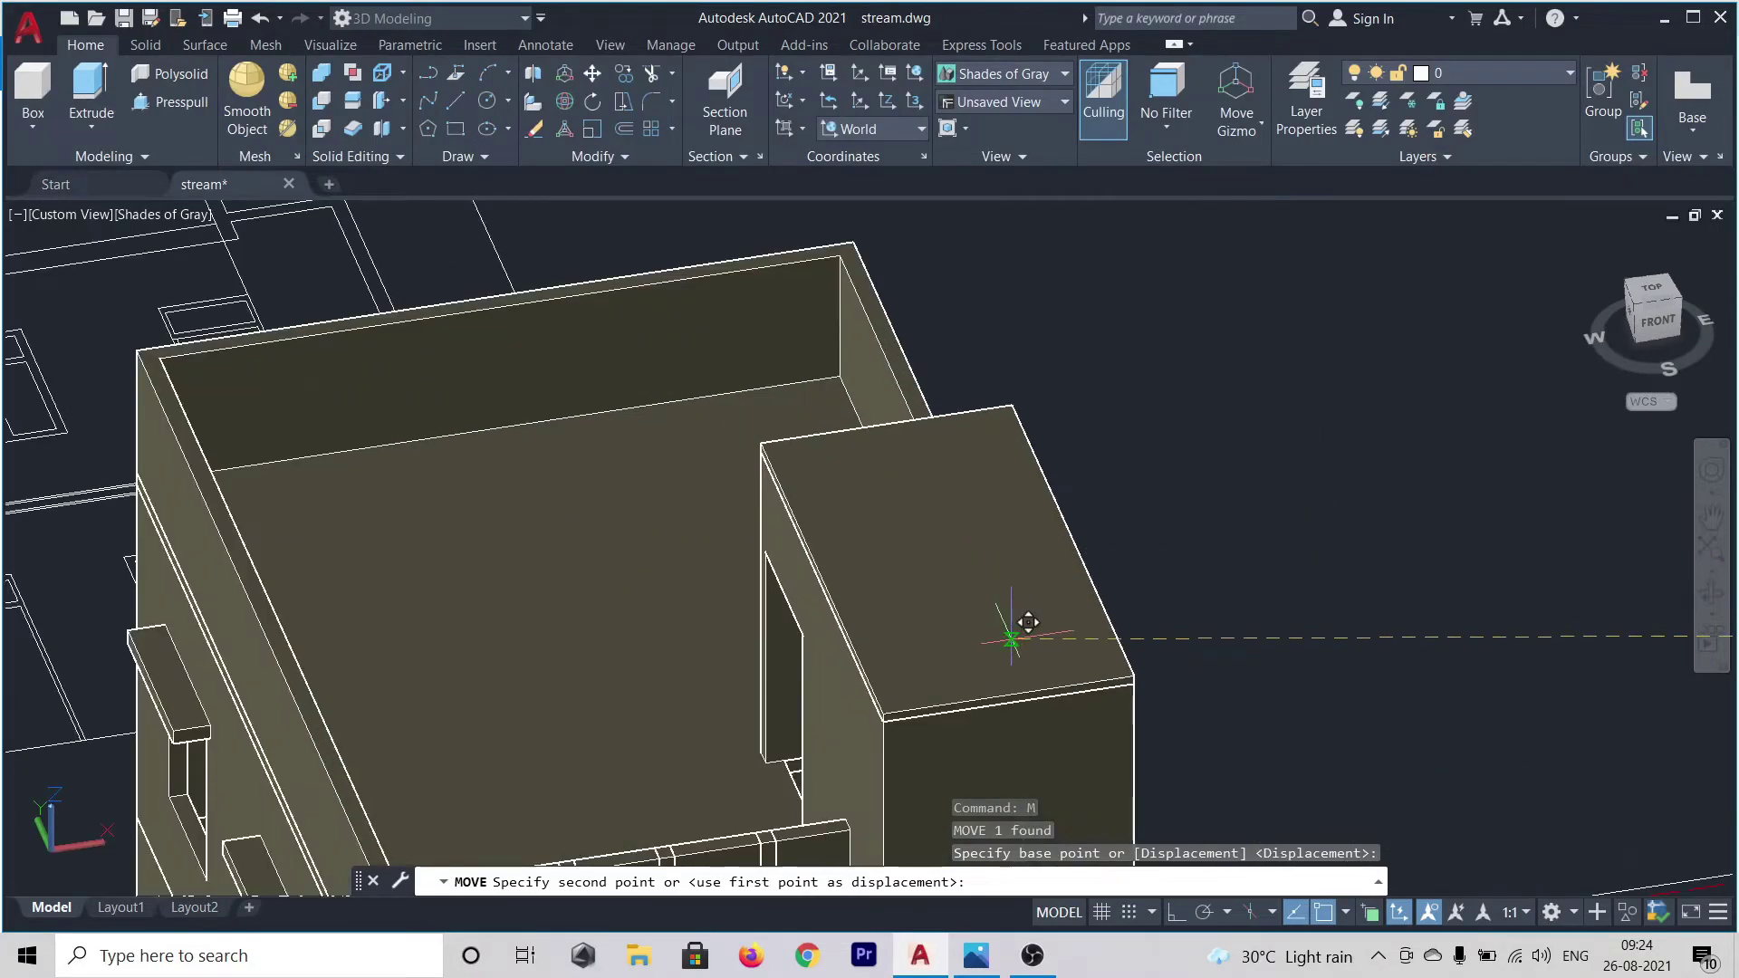
scroll(1138, 667, "up", 3)
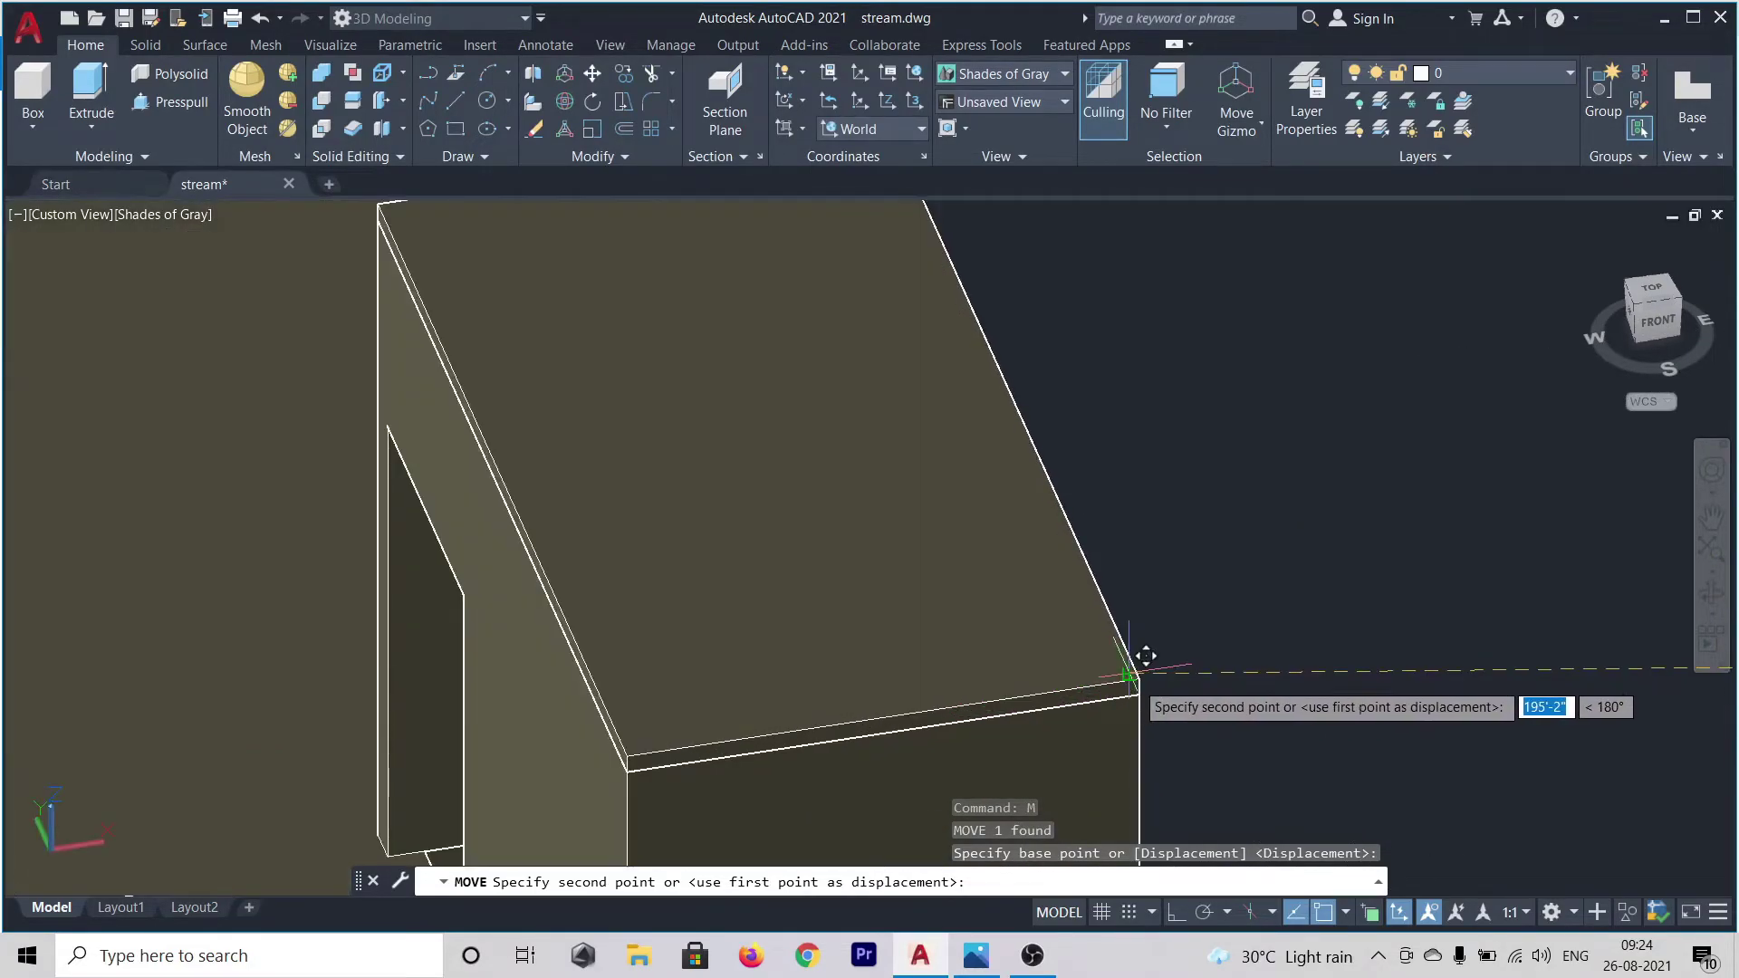
scroll(1145, 654, "up", 3)
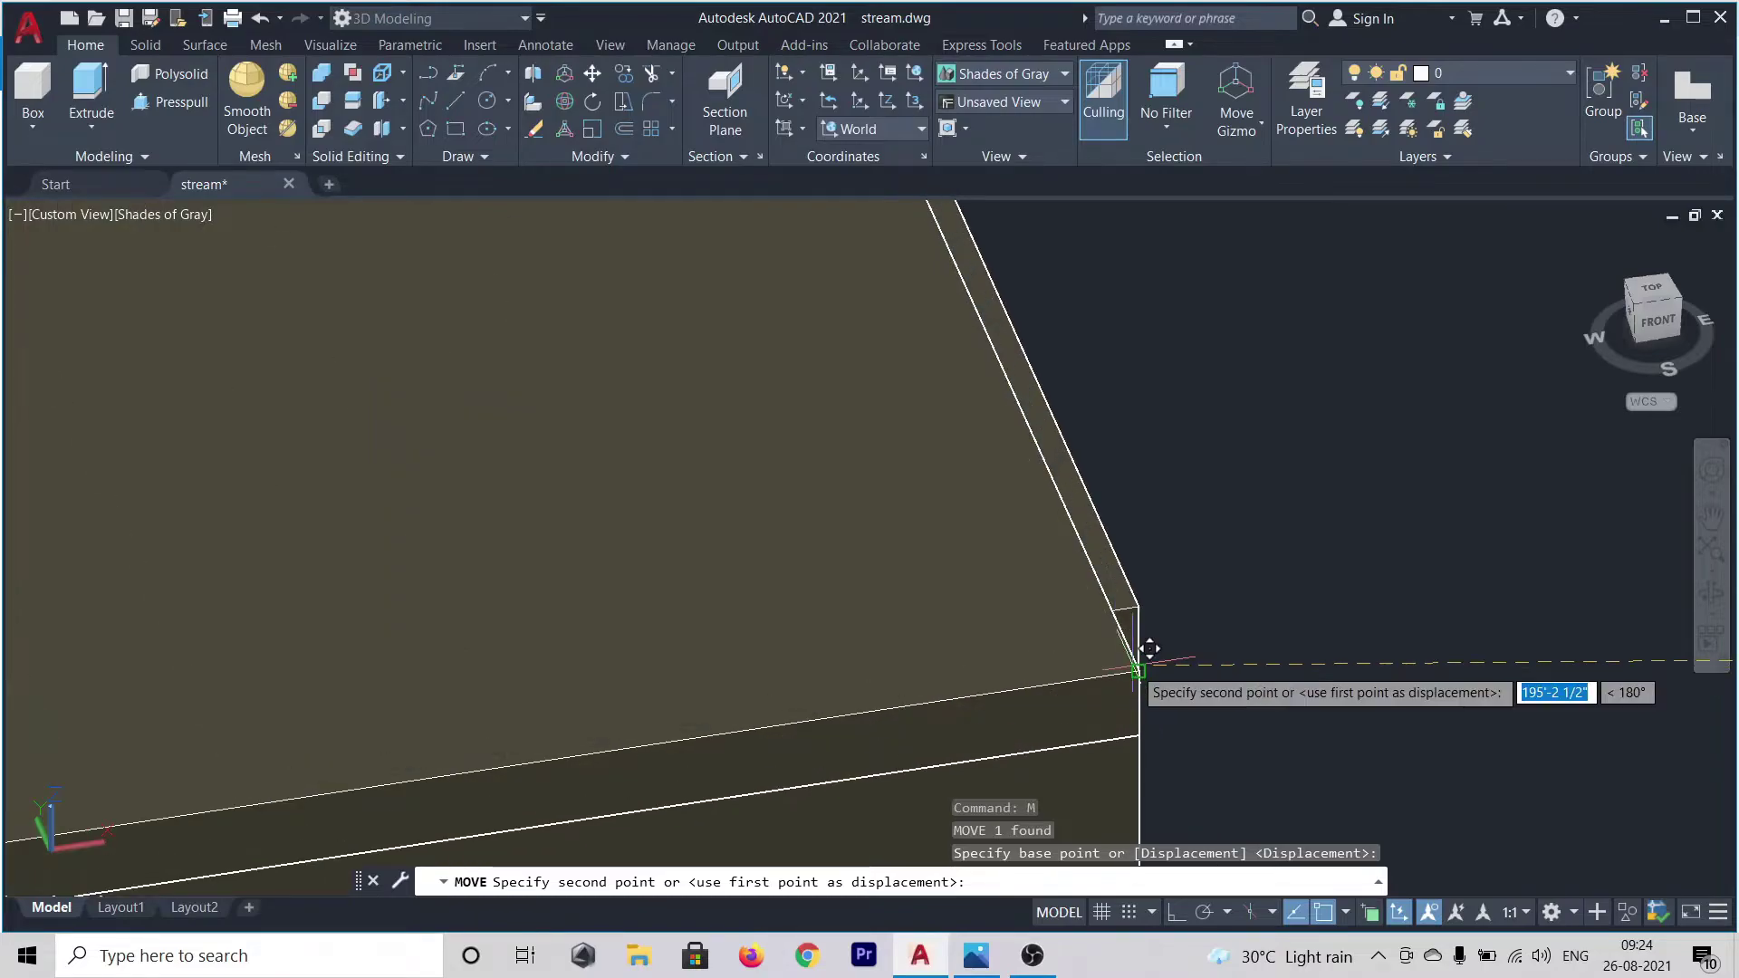
scroll(1149, 649, "up", 4)
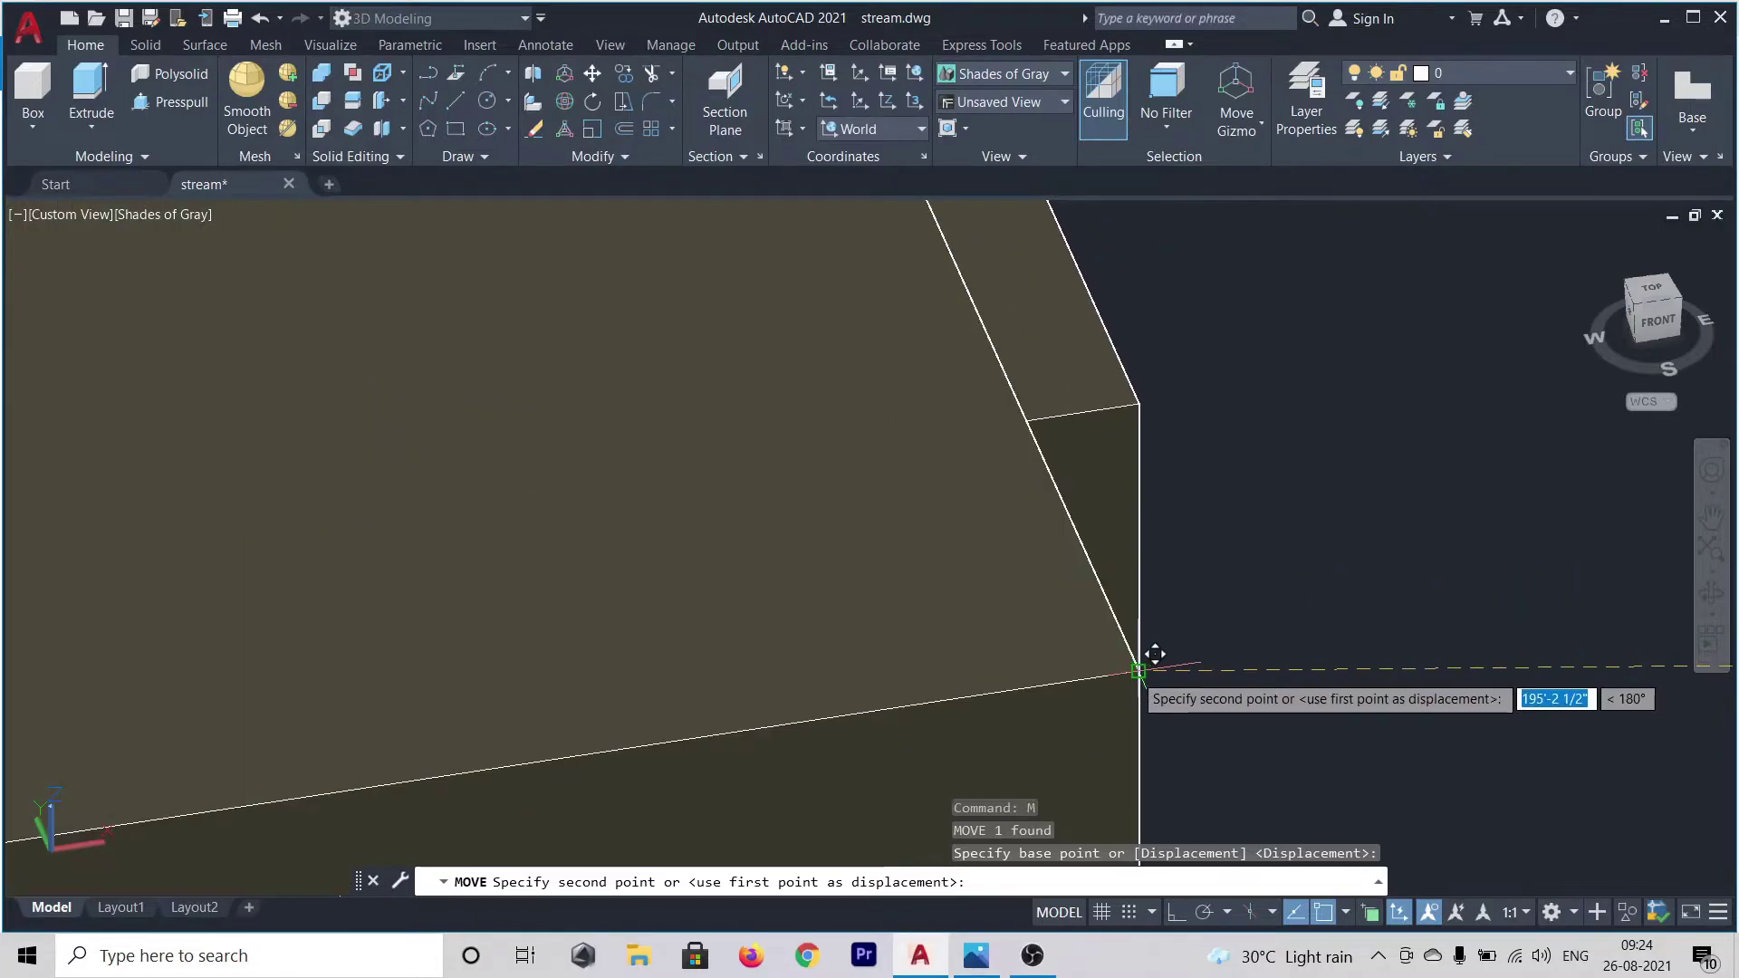
left_click(1155, 653)
scroll(1293, 490, "down", 4)
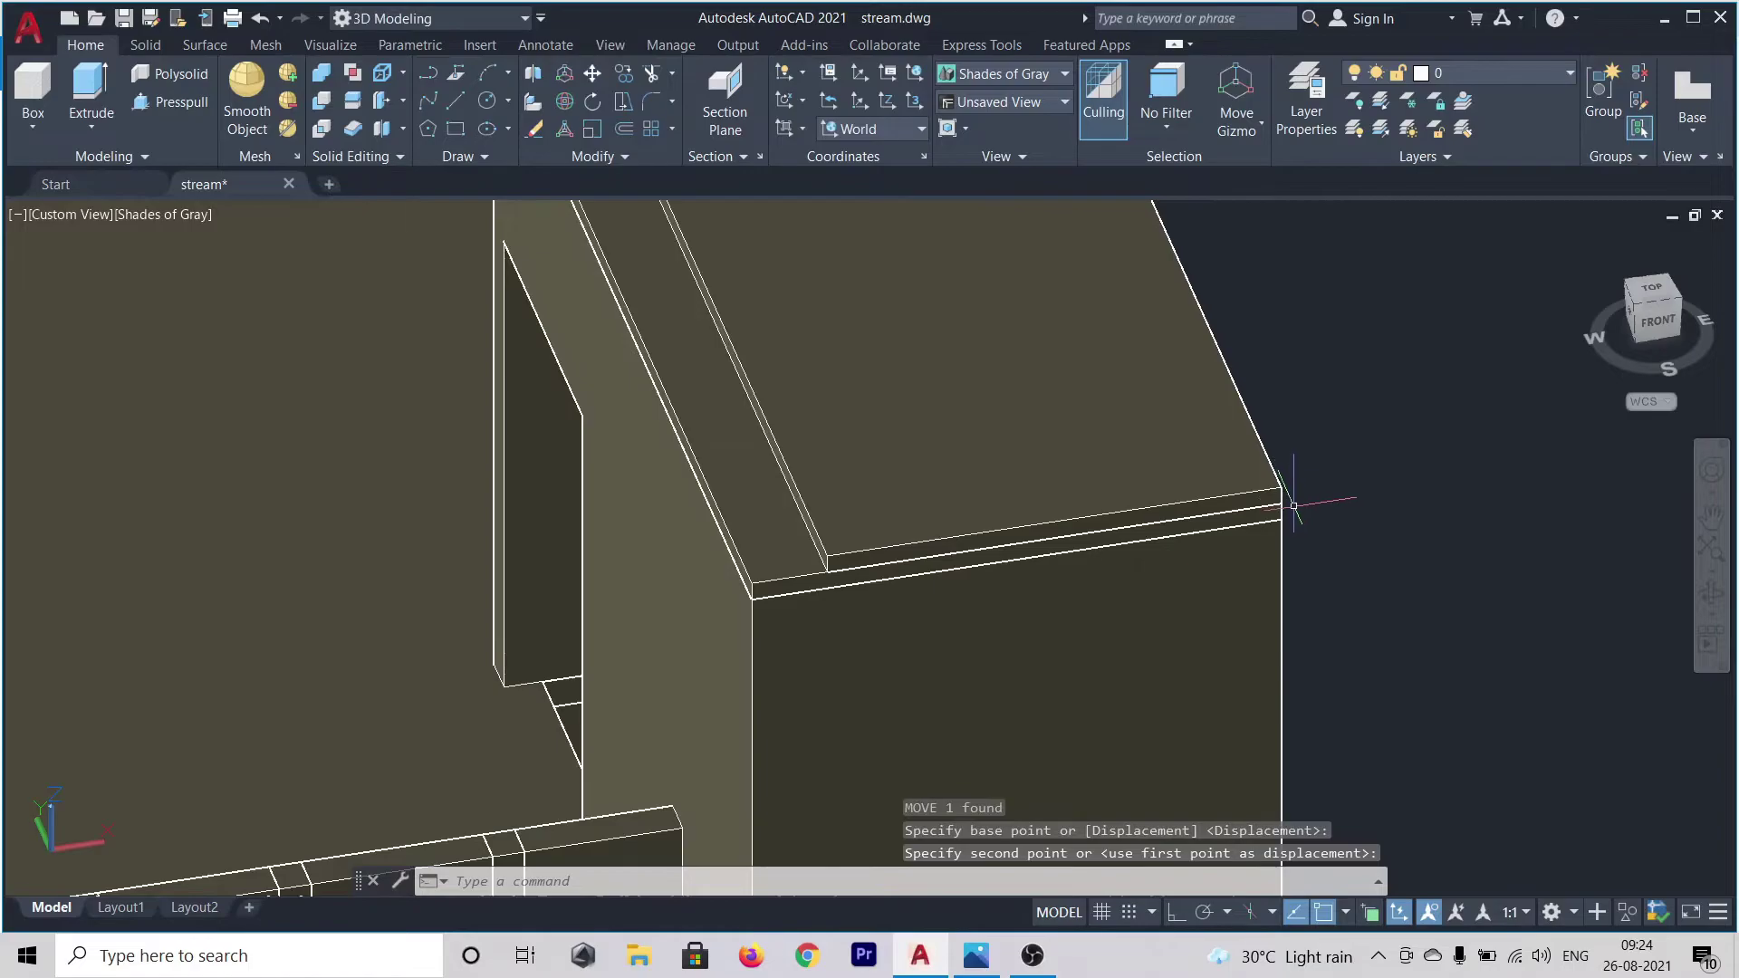
scroll(1326, 533, "down", 2)
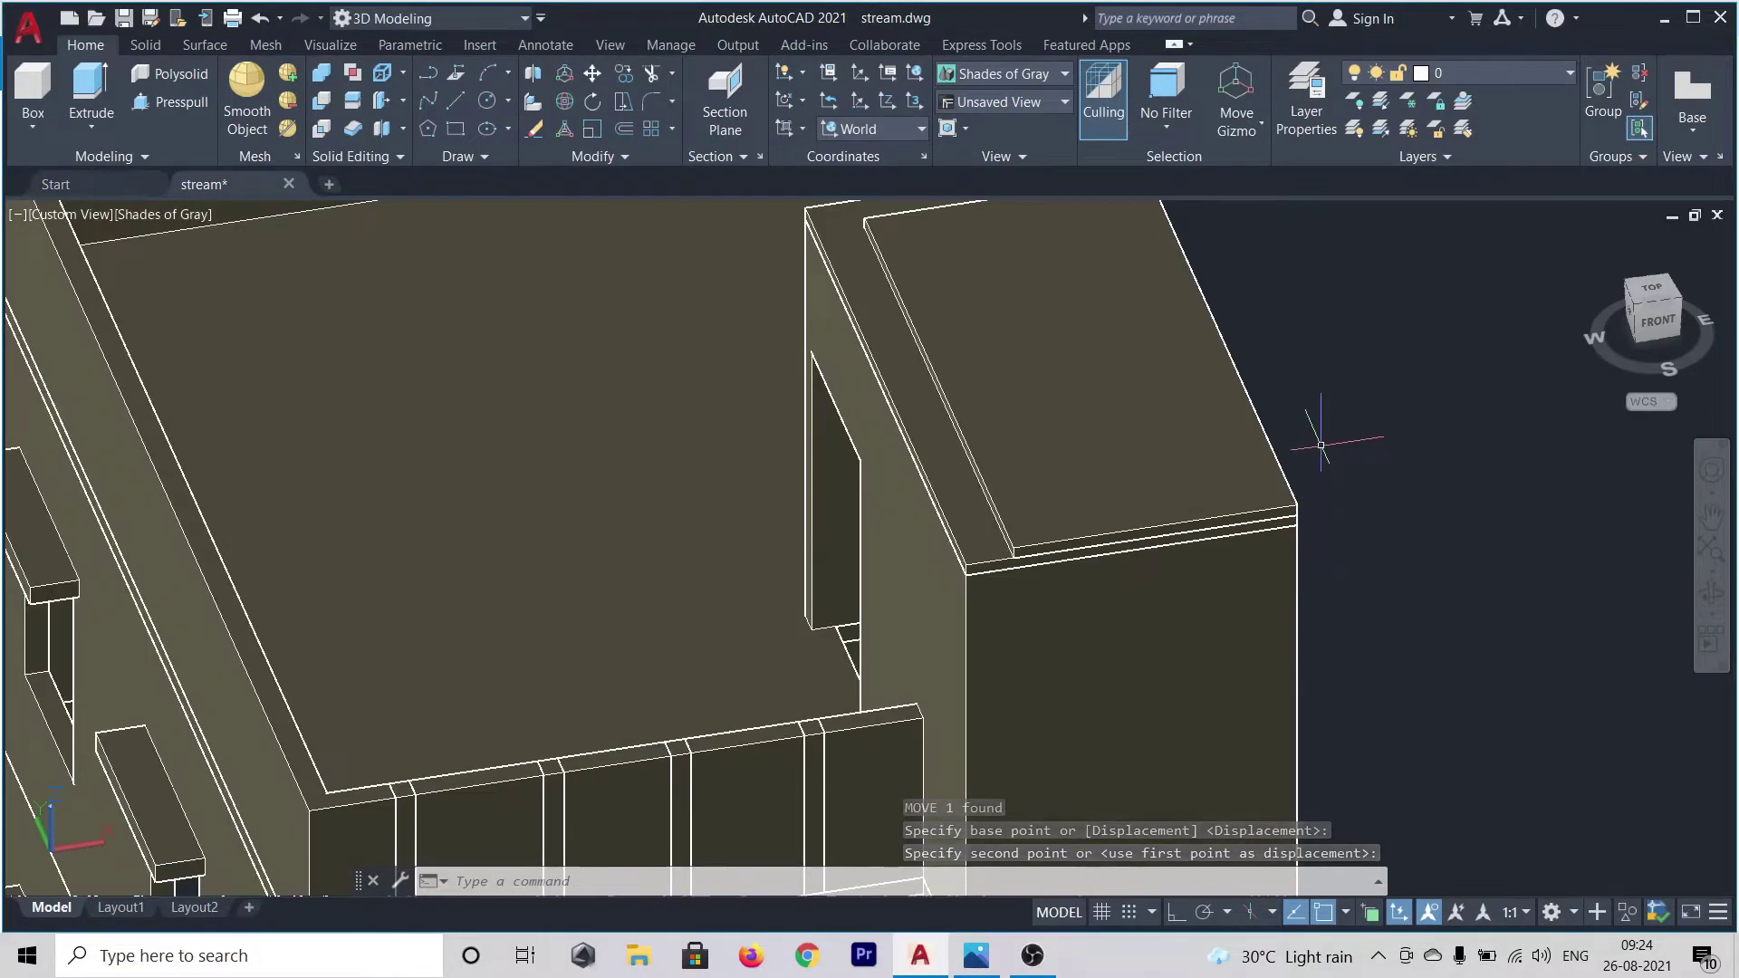
scroll(1320, 460, "down", 3)
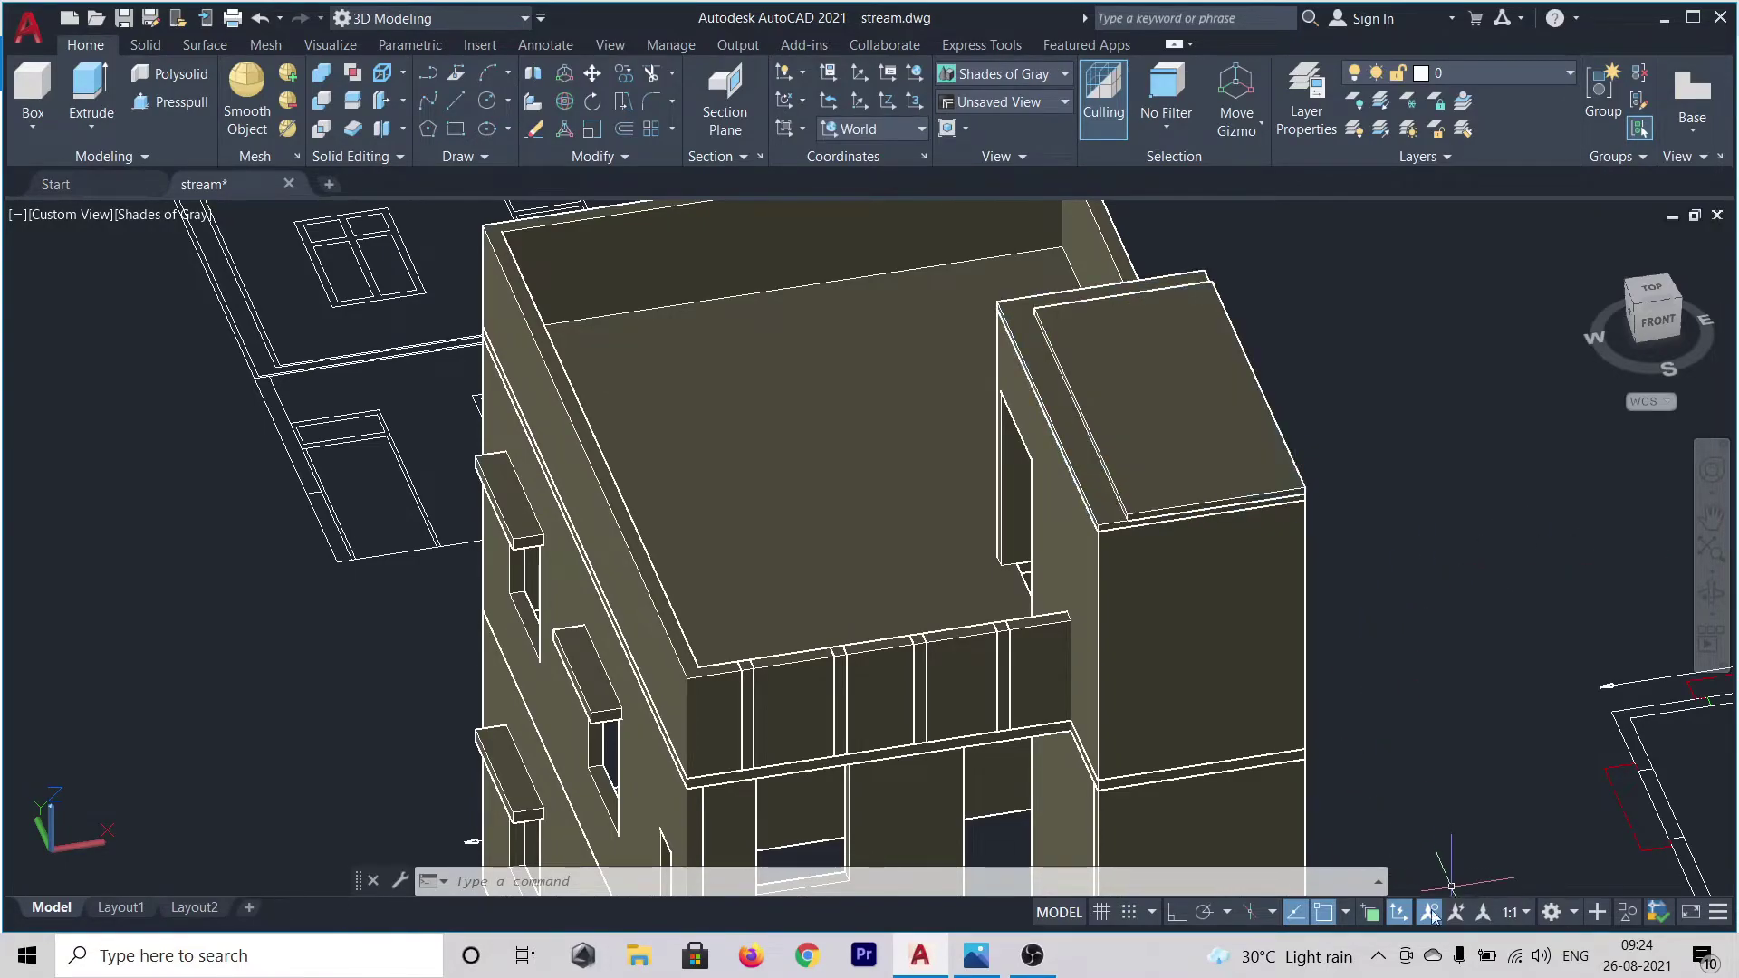
- Examine the offset between the inner and outer rectangles of the small south-east room in the roof outline plan
scroll(1166, 371, "down", 4)
middle_click_drag(1263, 403, 633, 247)
middle_click_drag(1357, 551, 968, 581)
scroll(1007, 570, "down", 2)
scroll(967, 581, "down", 2)
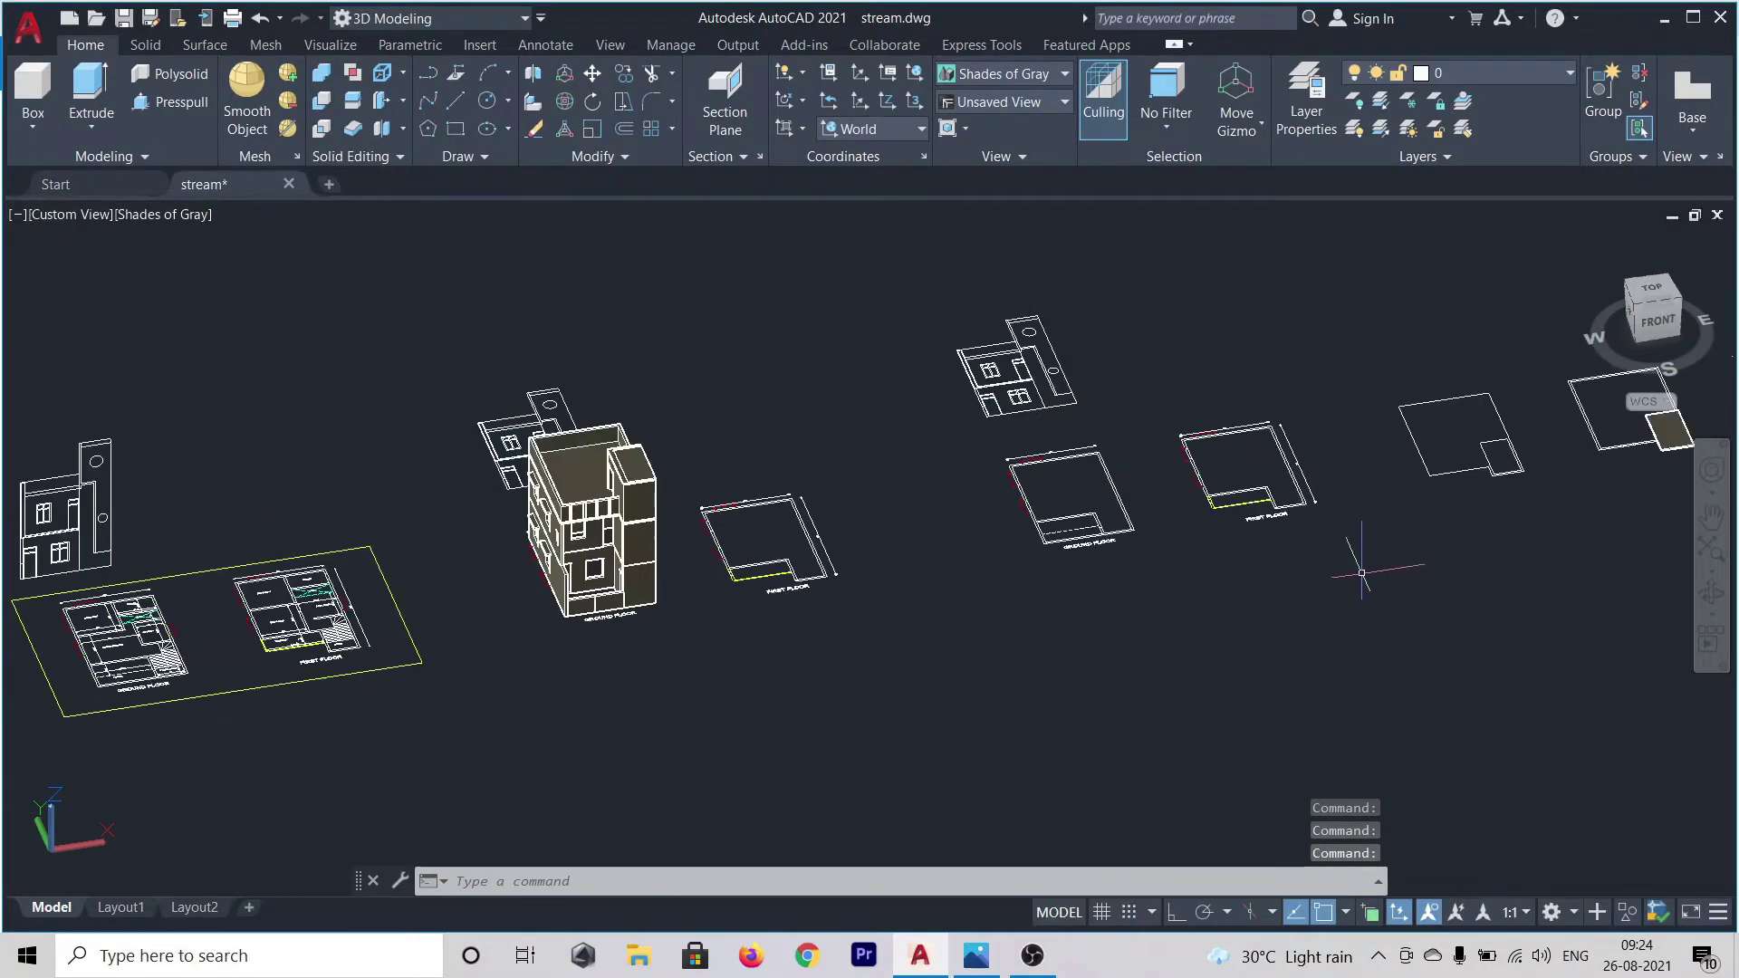
scroll(1547, 473, "up", 5)
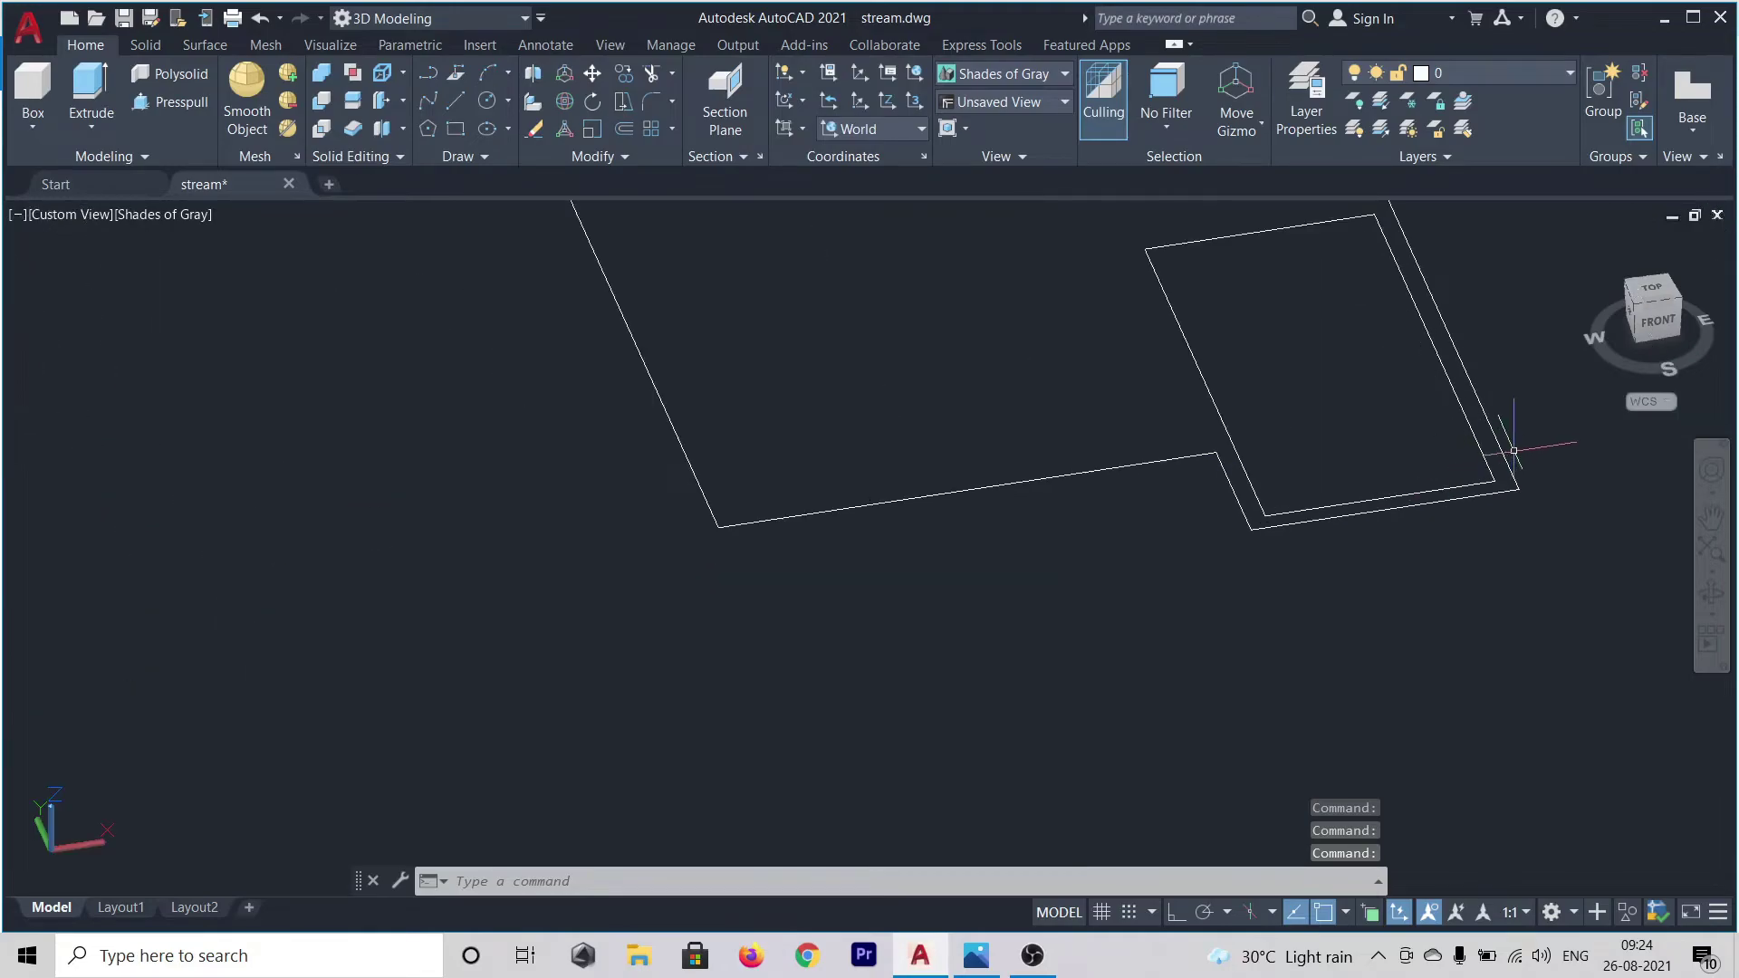
scroll(1405, 504, "down", 5)
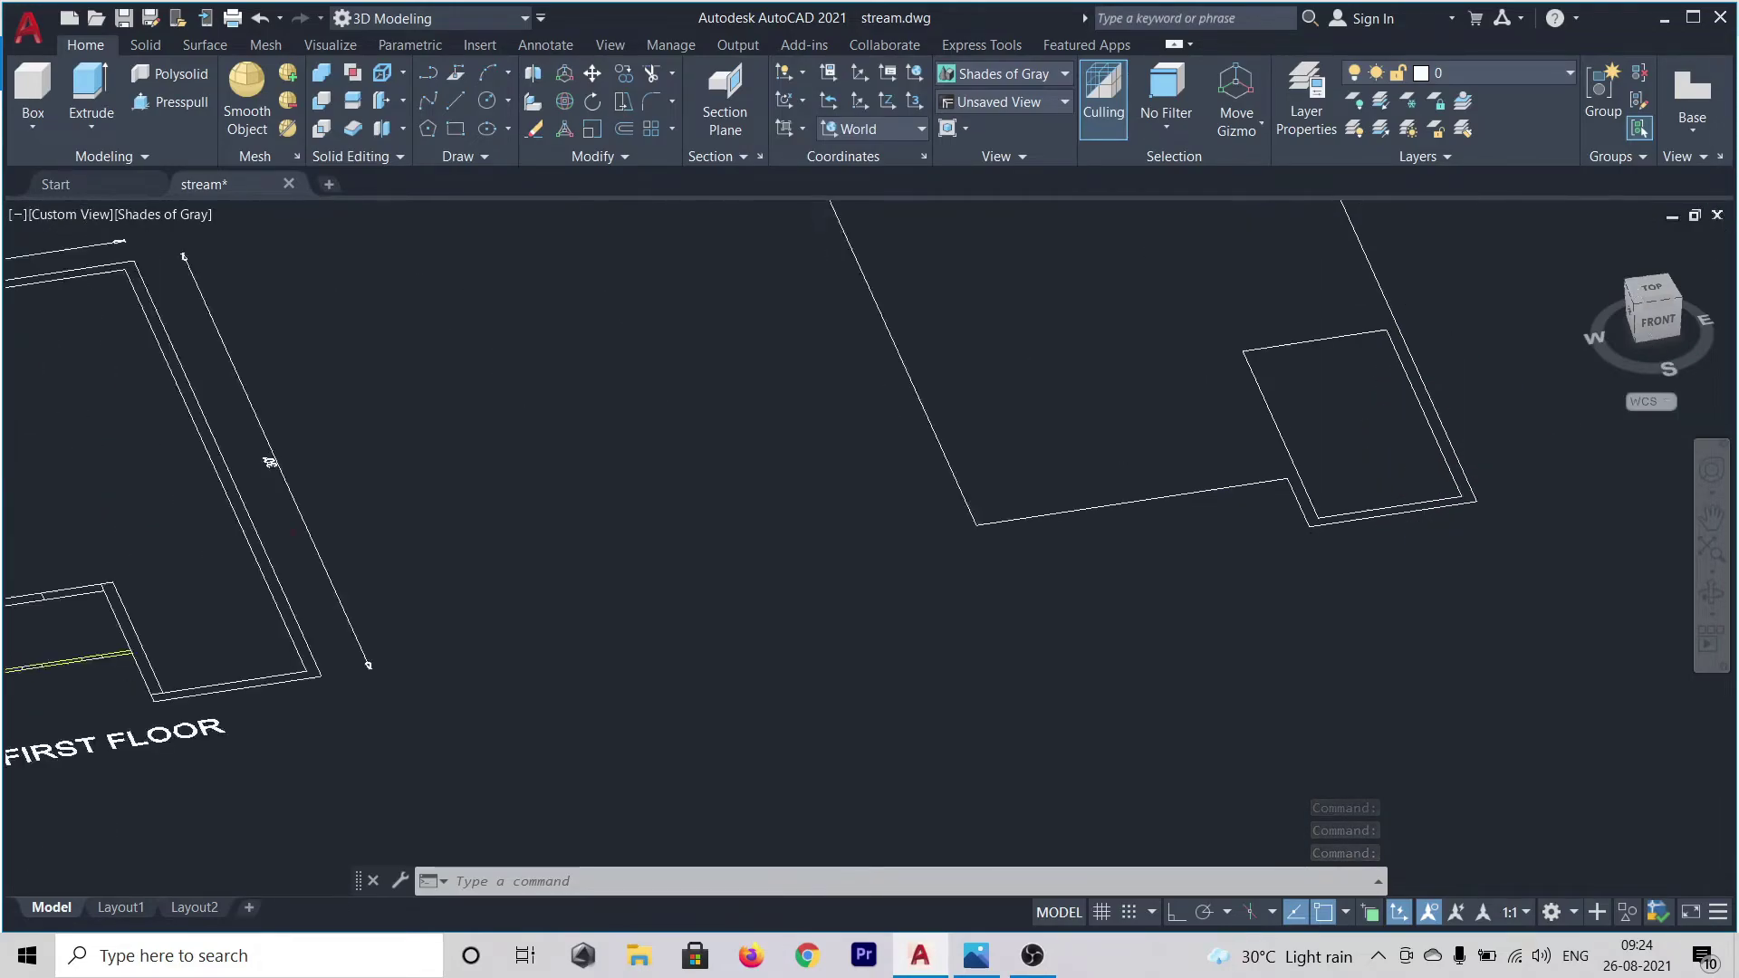
middle_click_drag(613, 485, 920, 578)
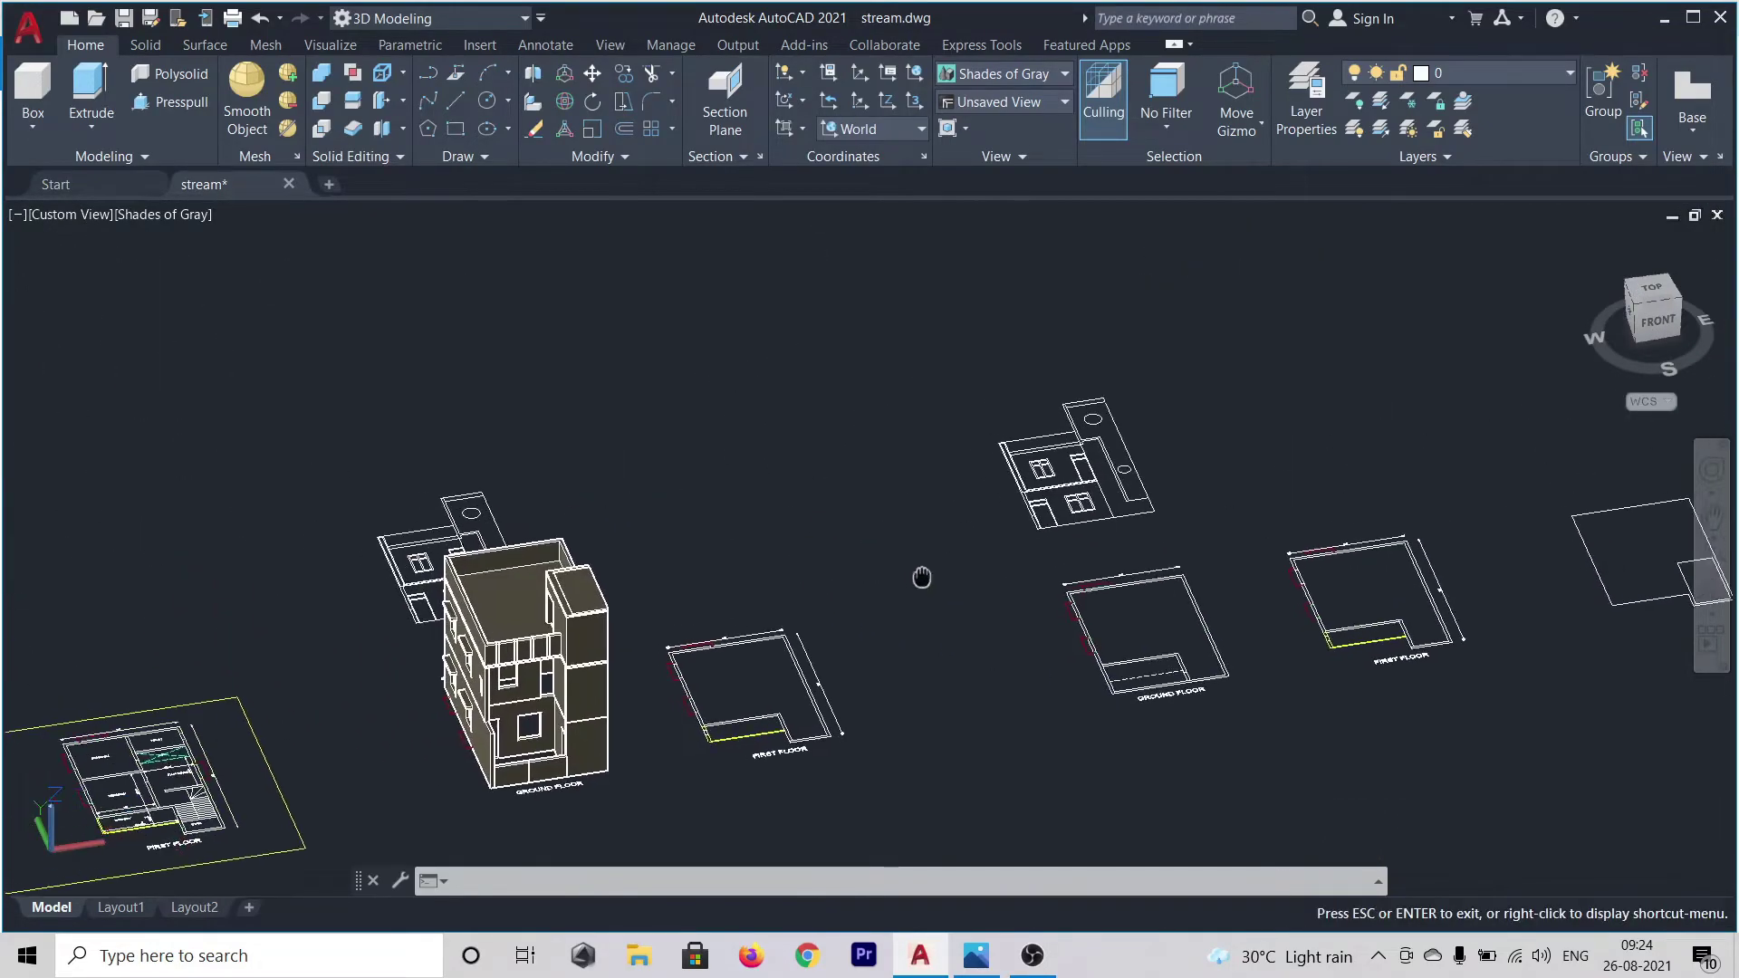
- Move the thin inner slab on the rooftop room 6" west along the X axis
scroll(561, 590, "up", 5)
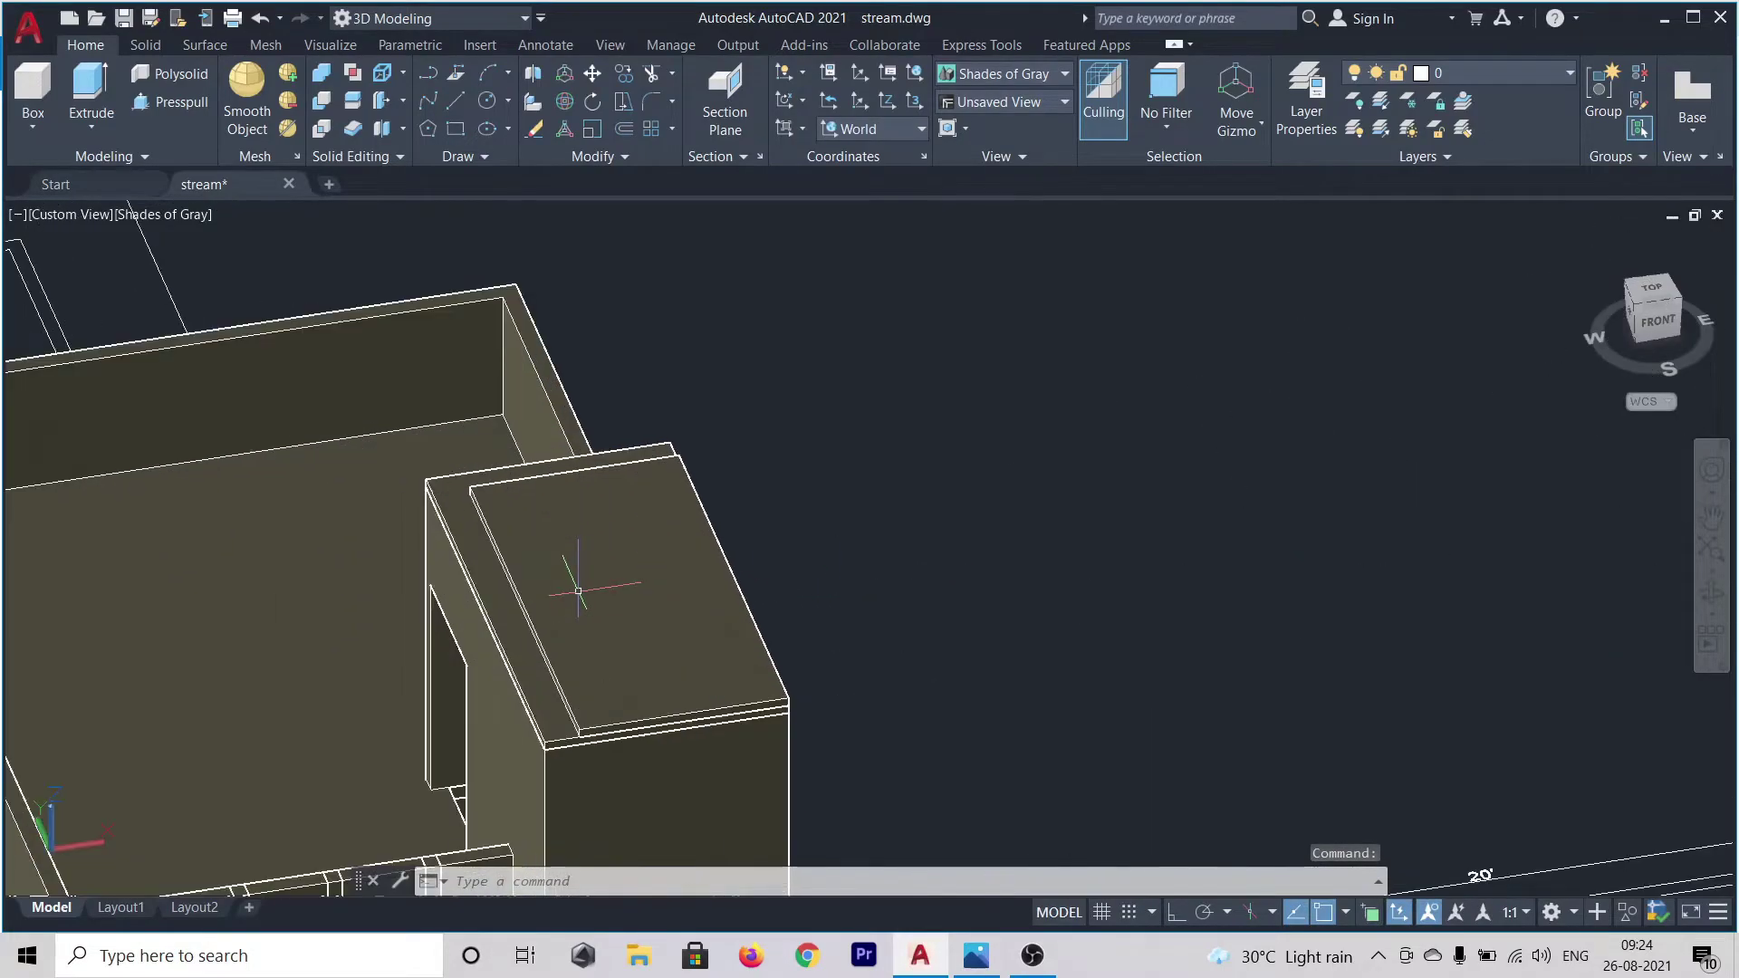
left_click(529, 598)
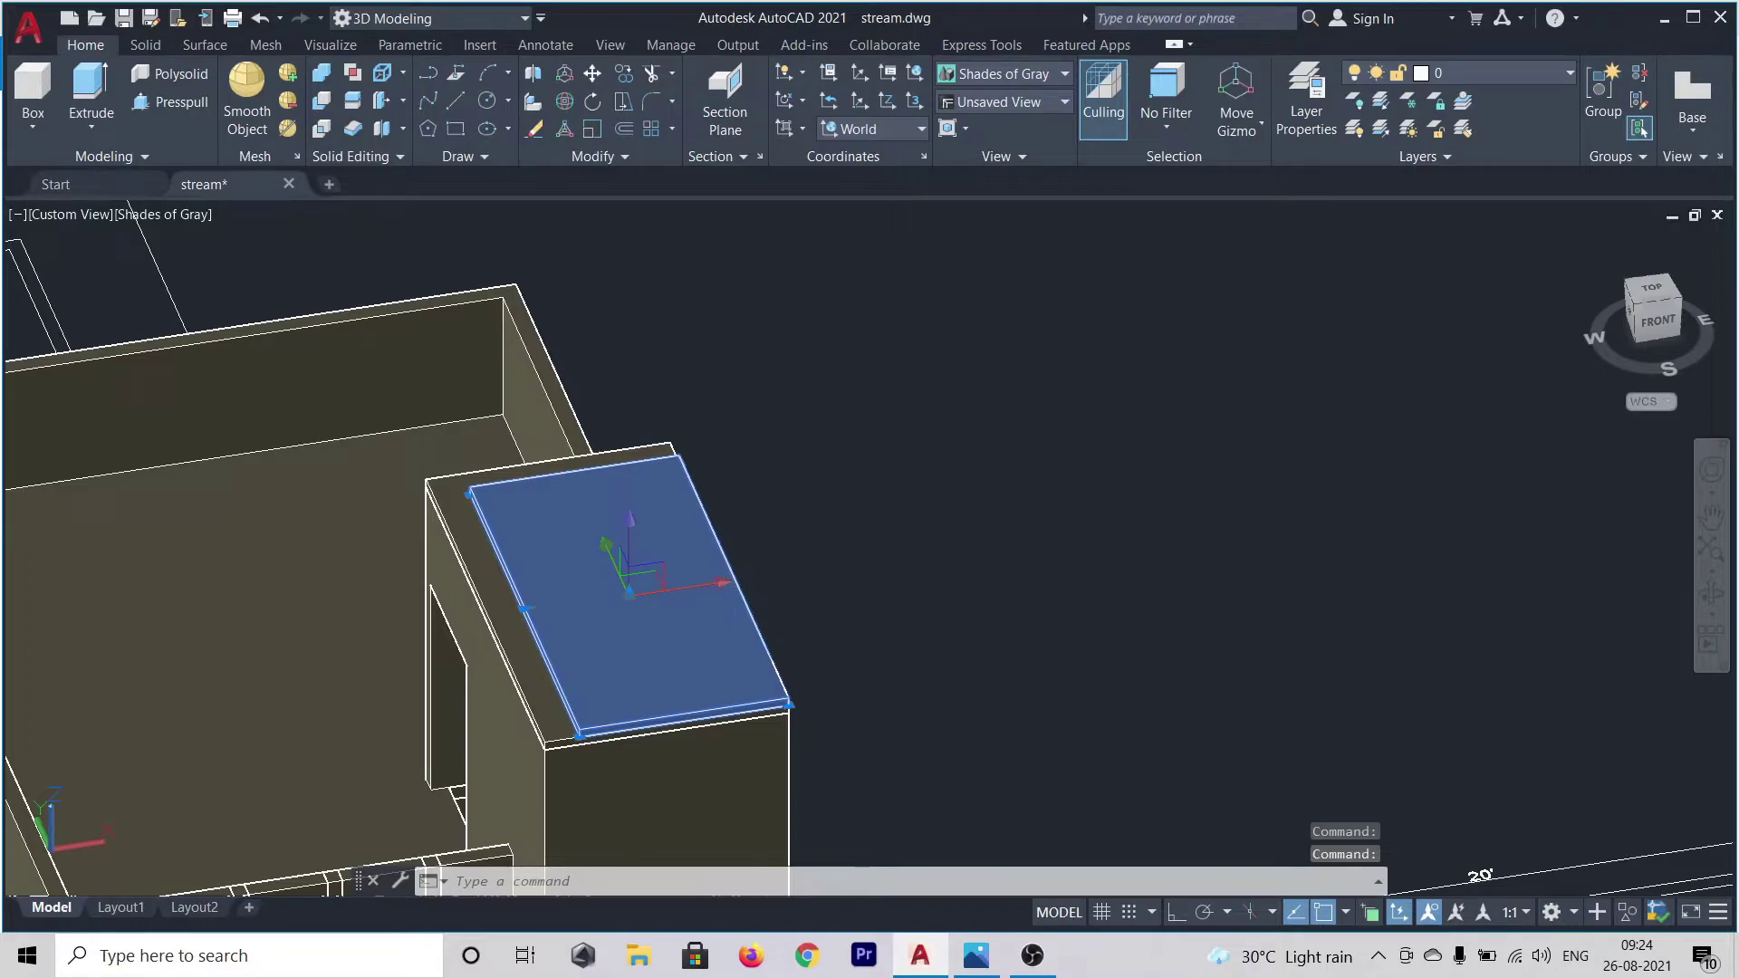
left_click(698, 585)
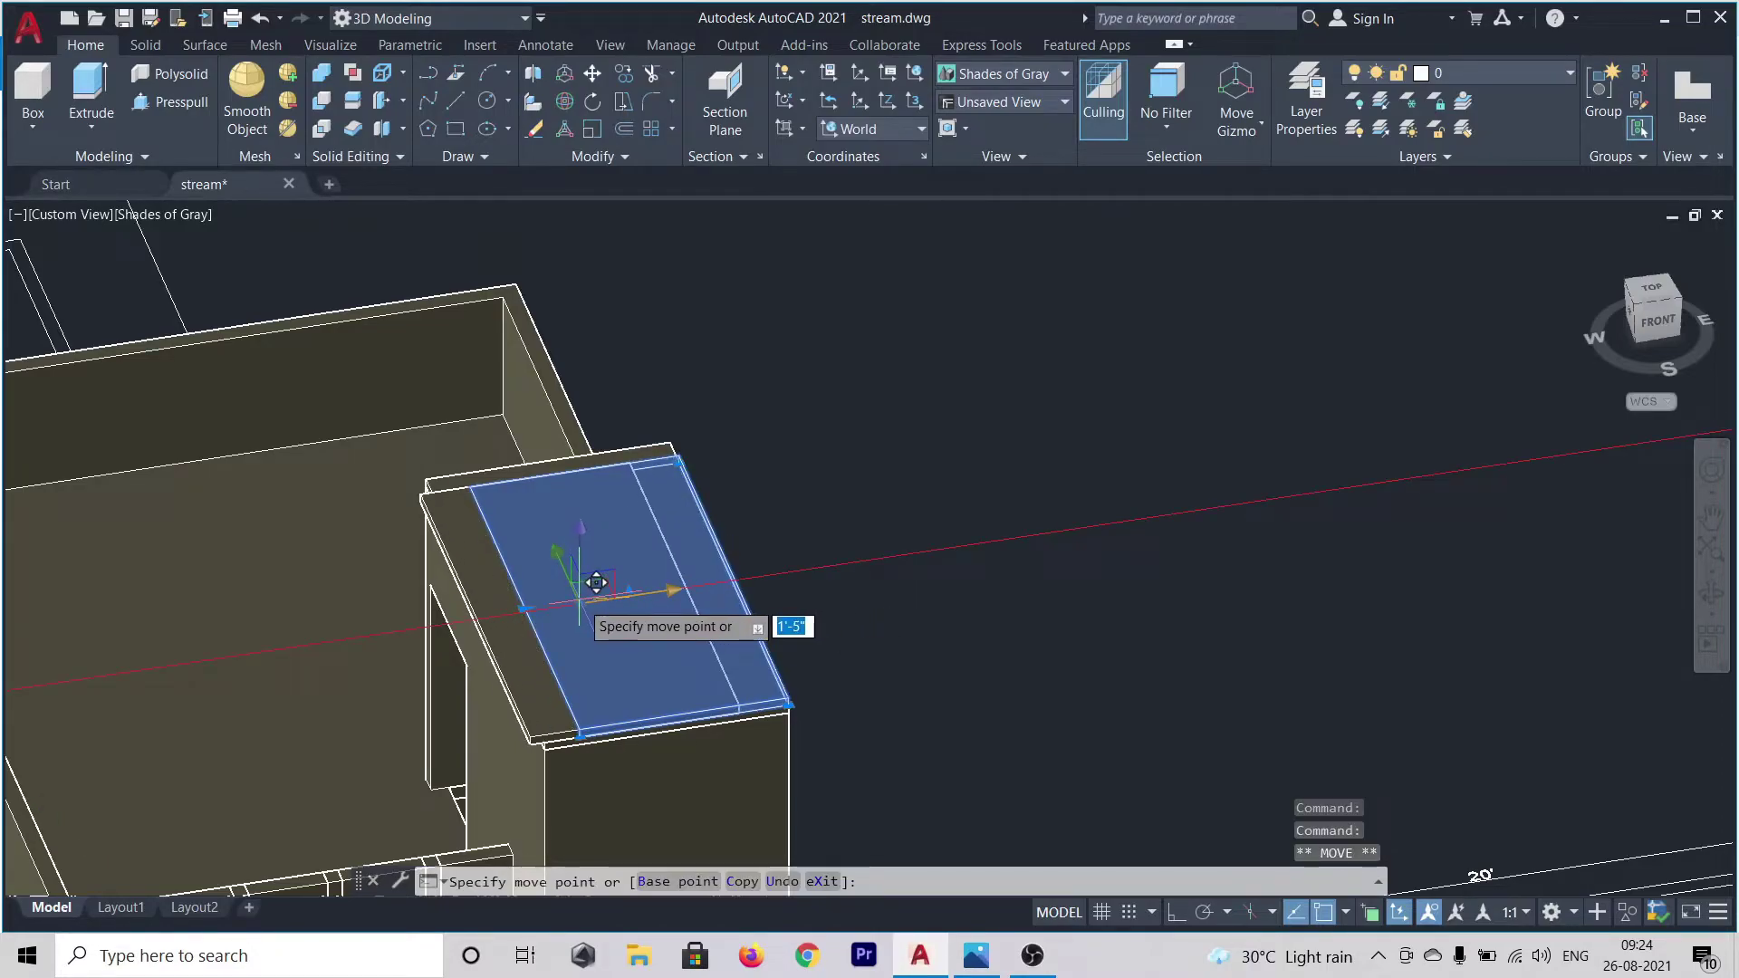
type("6\"")
key("Return")
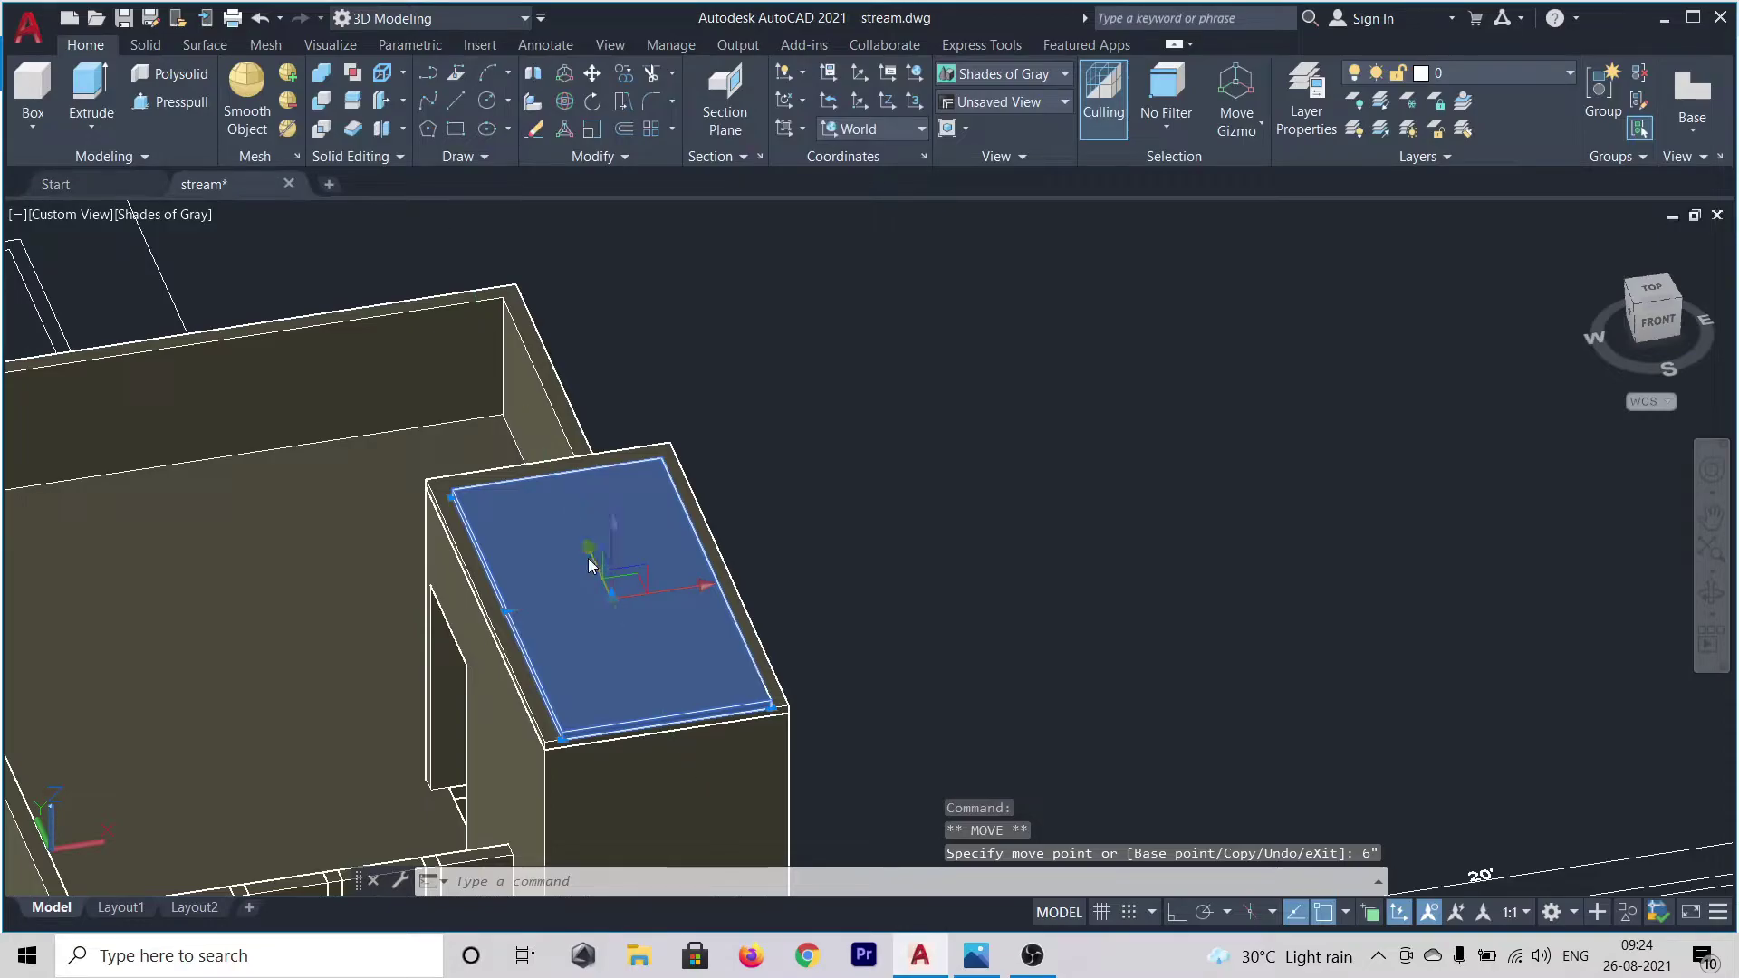
- Move the thin inner slab on the rooftop room 6" north along the Y axis
left_click(589, 559)
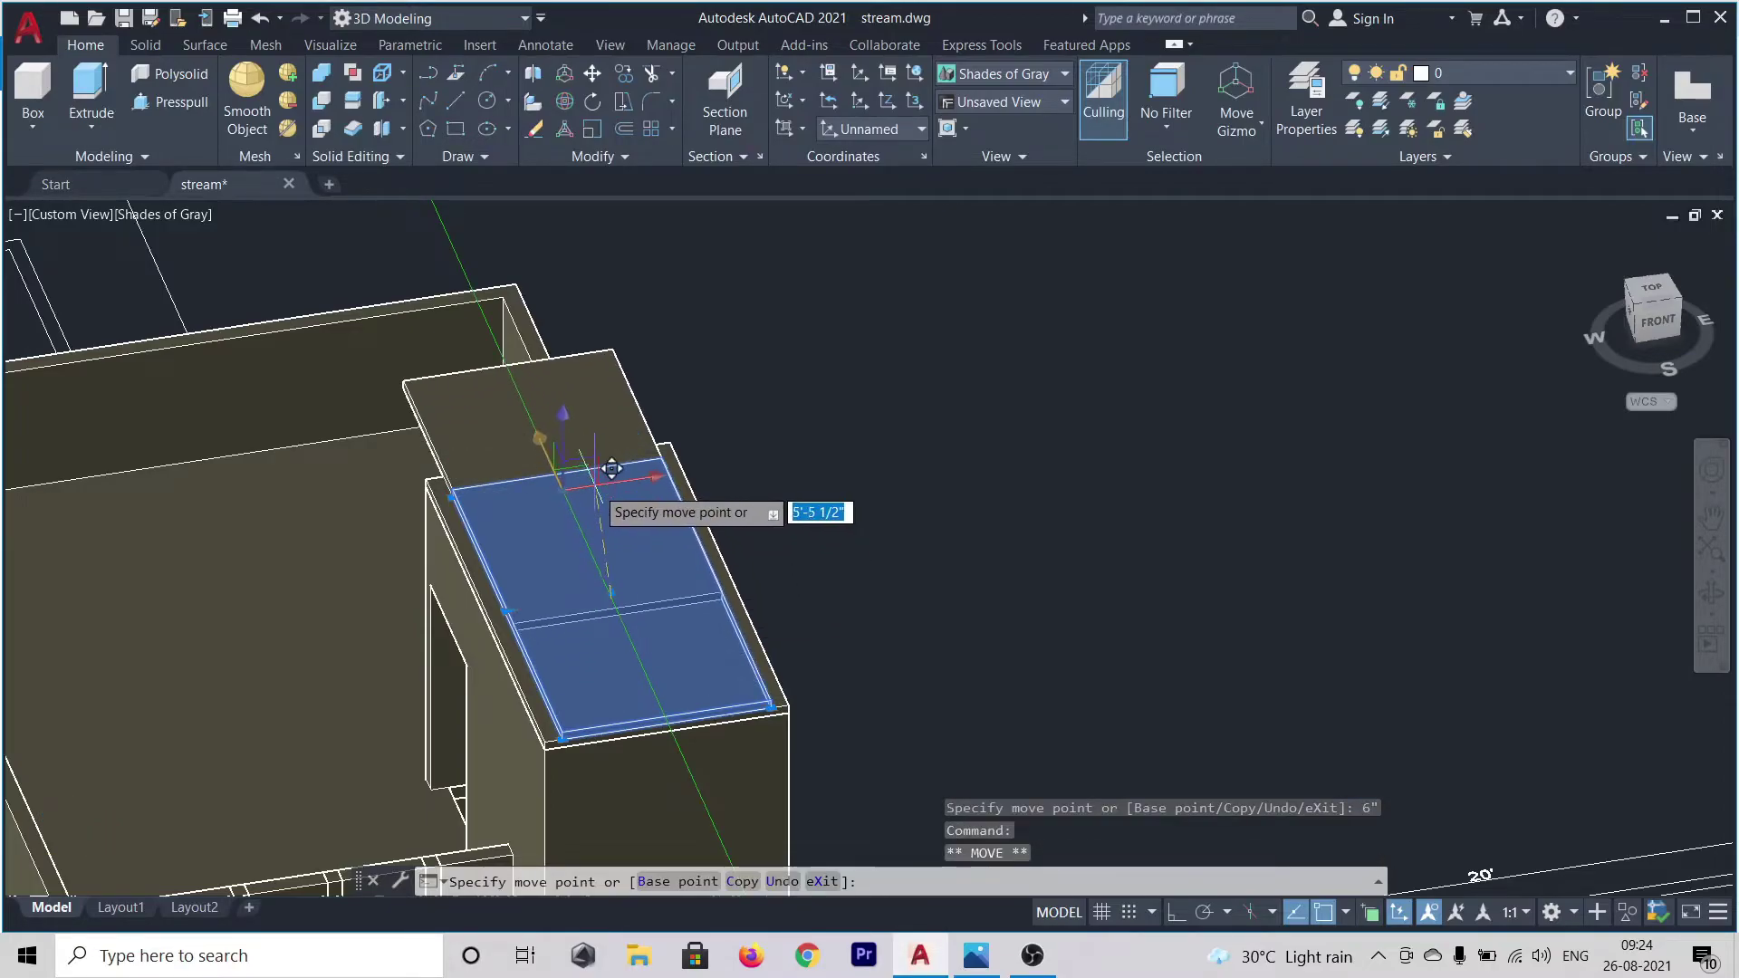
type("6")
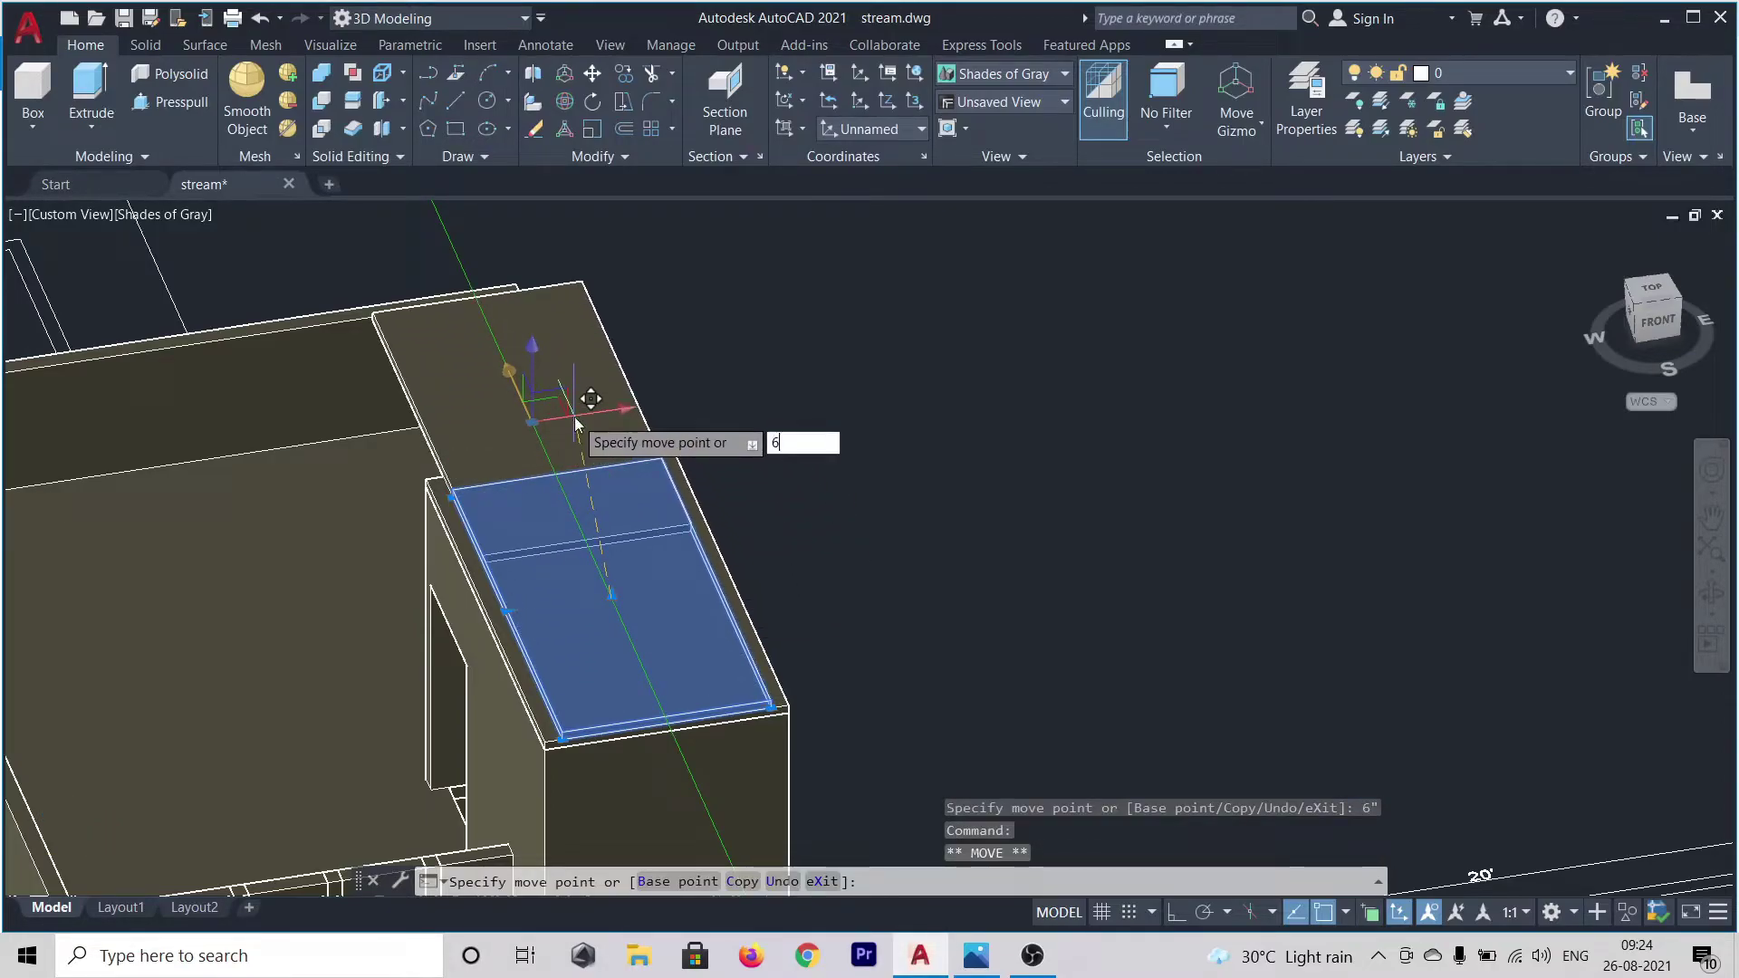
key("Return")
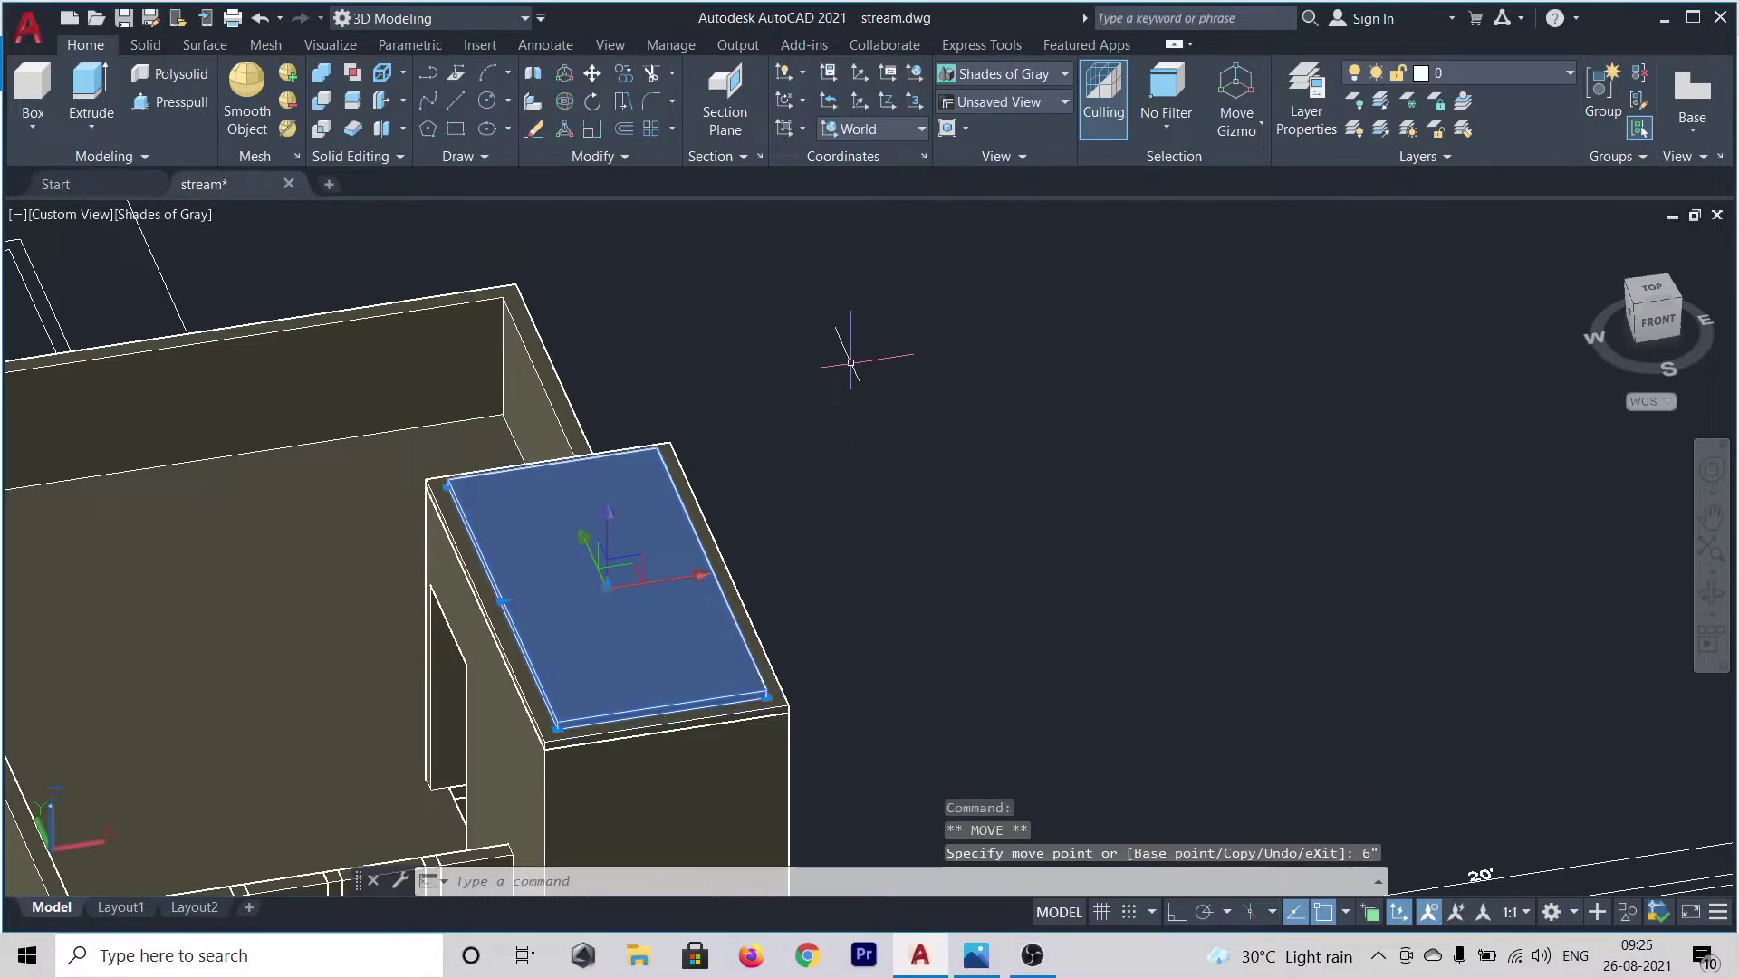
key("Escape")
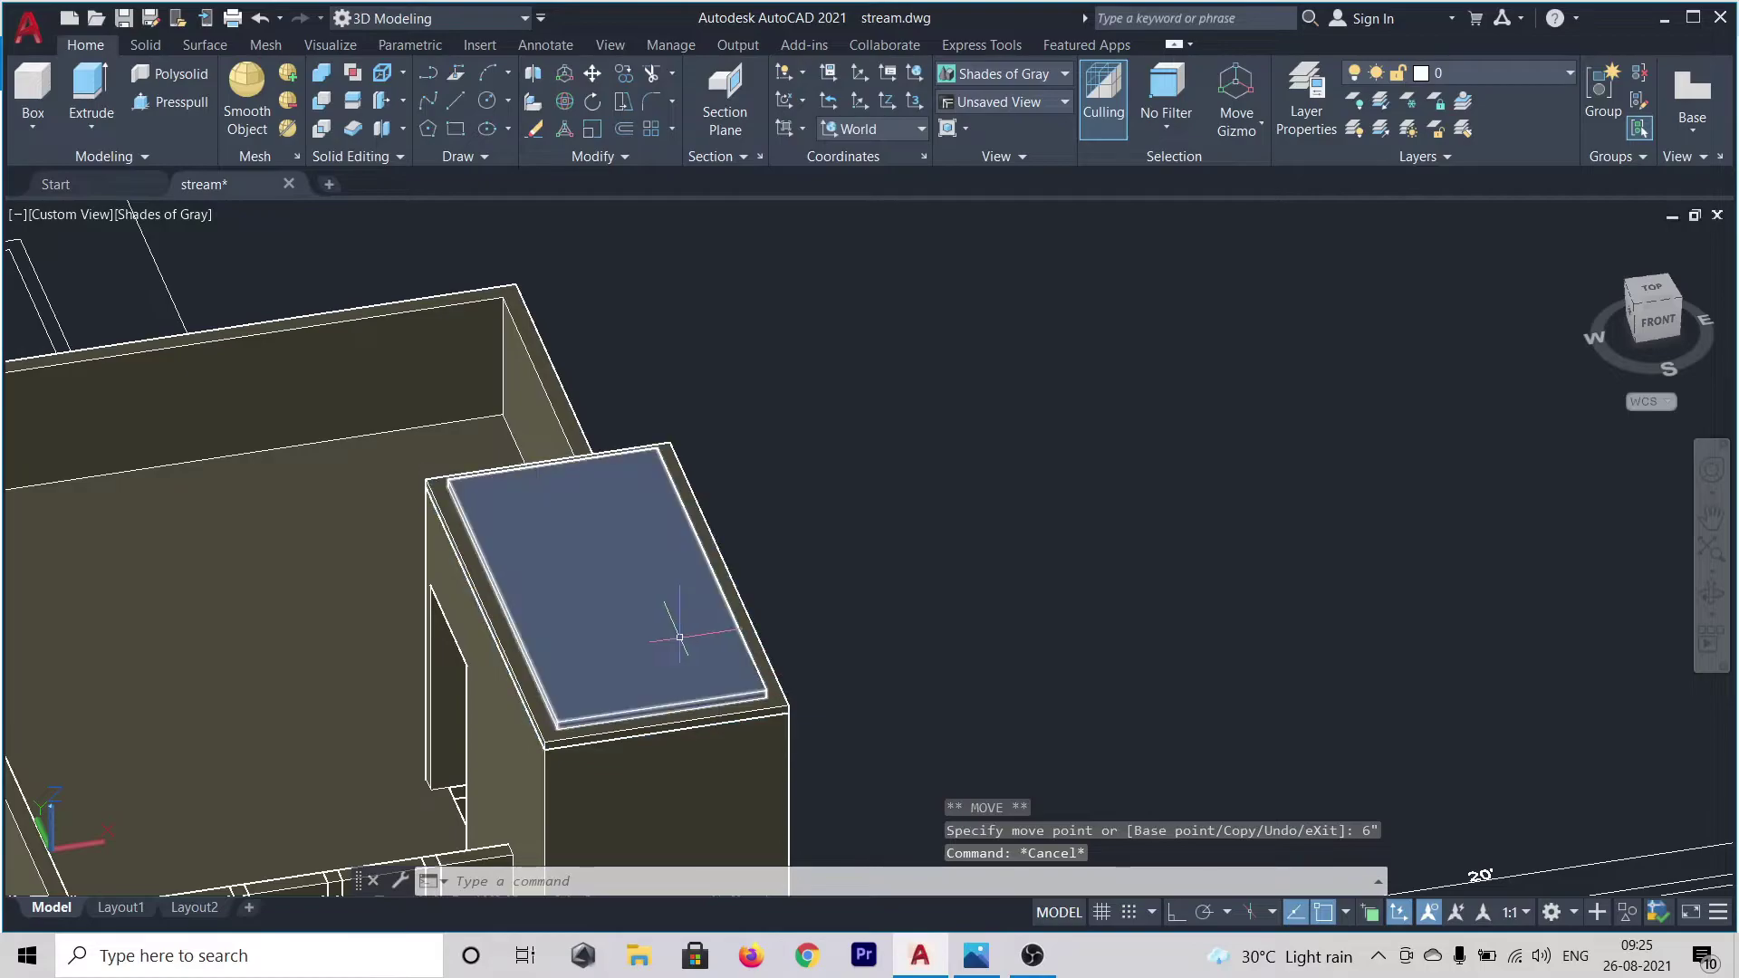
- Move the wider slab from the south-east room of the roof plan by its lower south-east corner onto the thin inner slab's top south-east corner
mouse_move(1003, 526)
middle_mouse_down("shift")
mouse_move(1041, 453)
mouse_move(1056, 501)
mouse_move(679, 330)
middle_mouse_up("shift")
scroll(1019, 489, "down", 5)
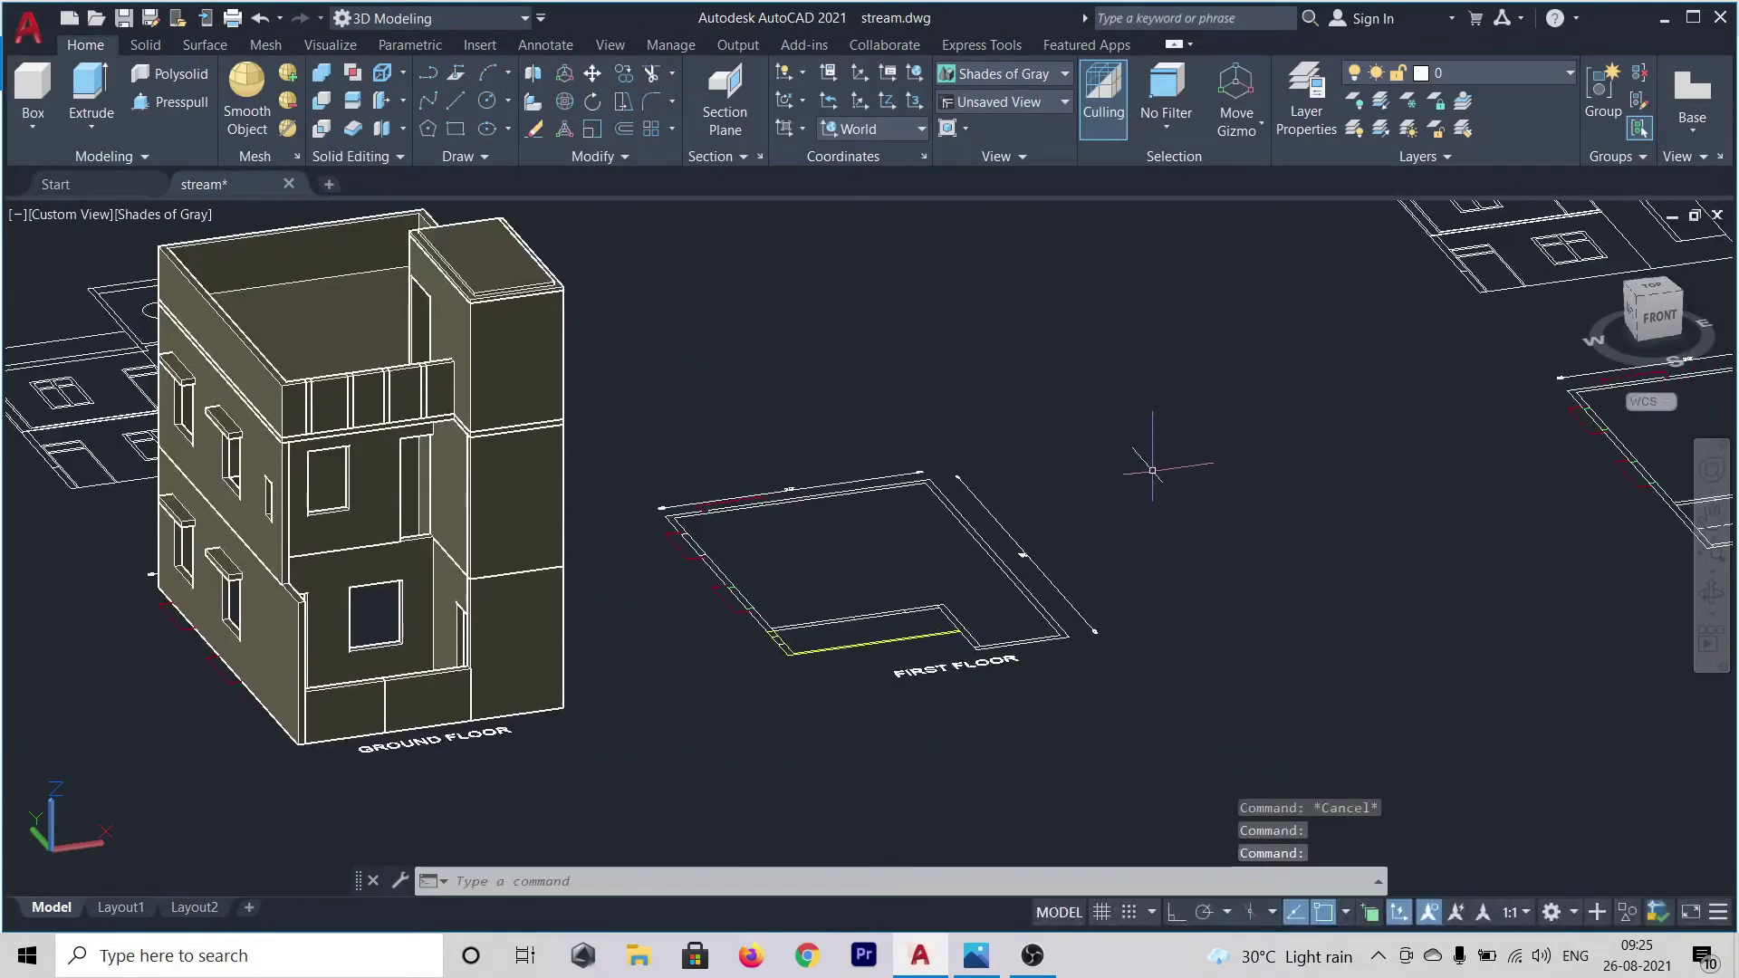
middle_click_drag(1244, 487, 1036, 556)
middle_click_drag(921, 571, 752, 588)
middle_click_drag(1699, 694, 1231, 634)
middle_click_drag(1444, 492, 1051, 606)
middle_click_drag(1539, 584, 1136, 679)
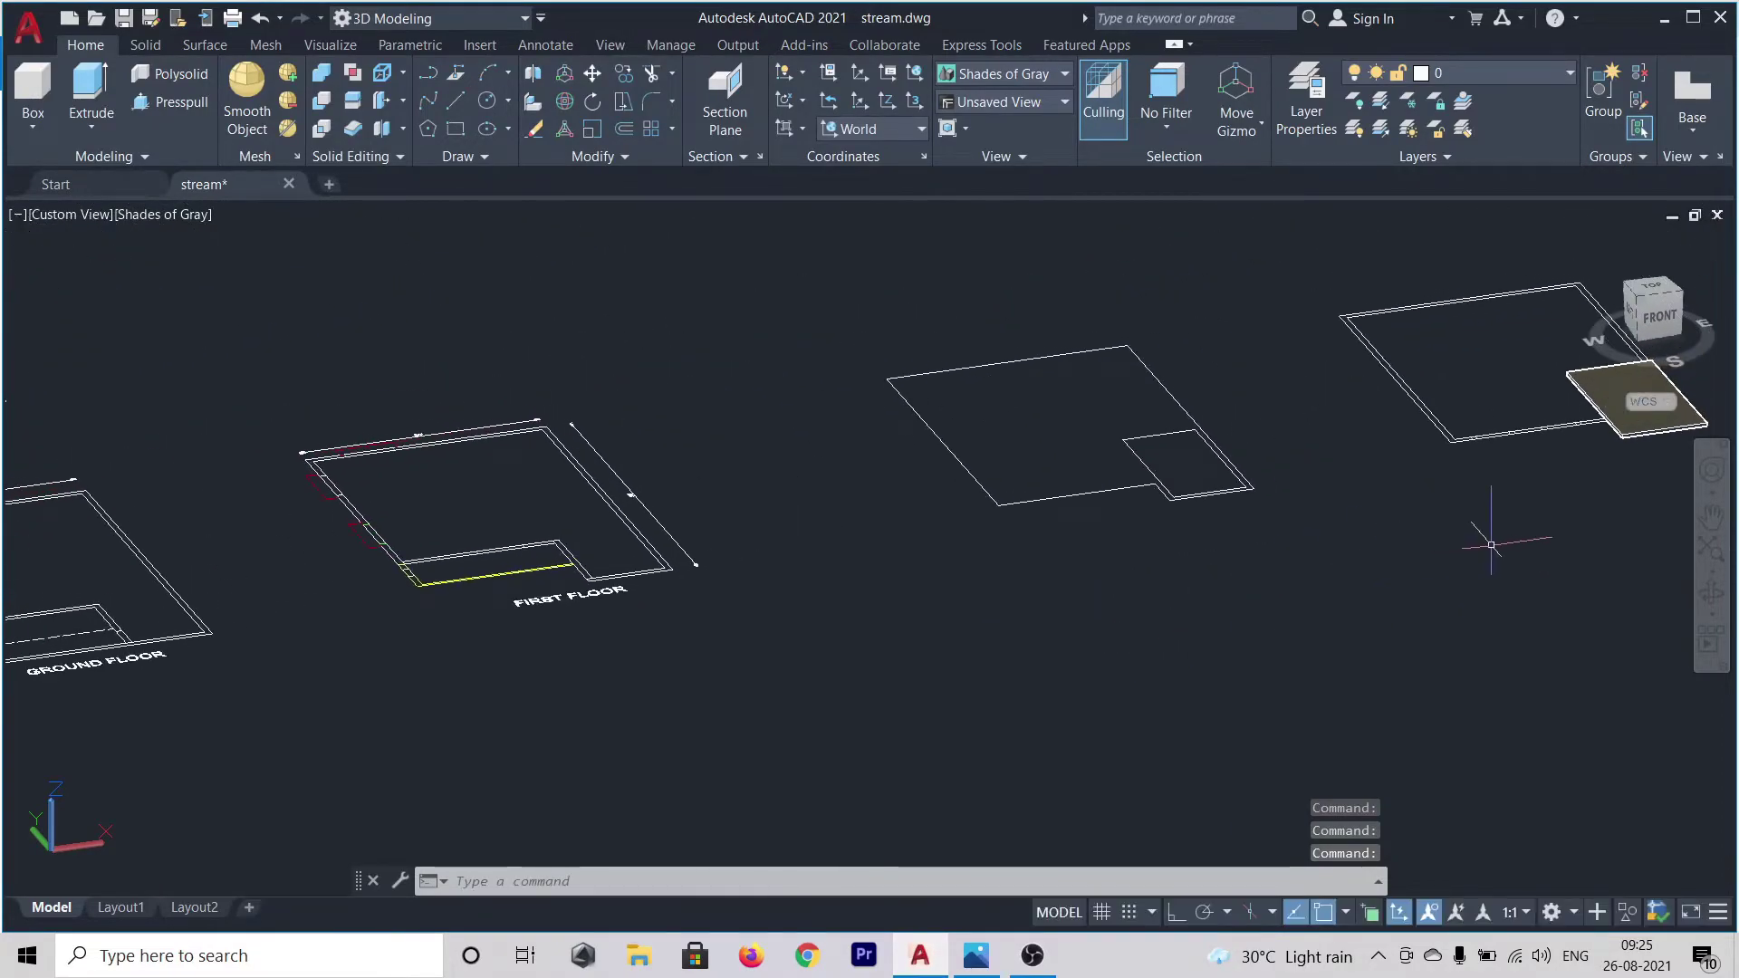
middle_click_drag(1491, 545, 1126, 625)
scroll(1277, 525, "up", 7)
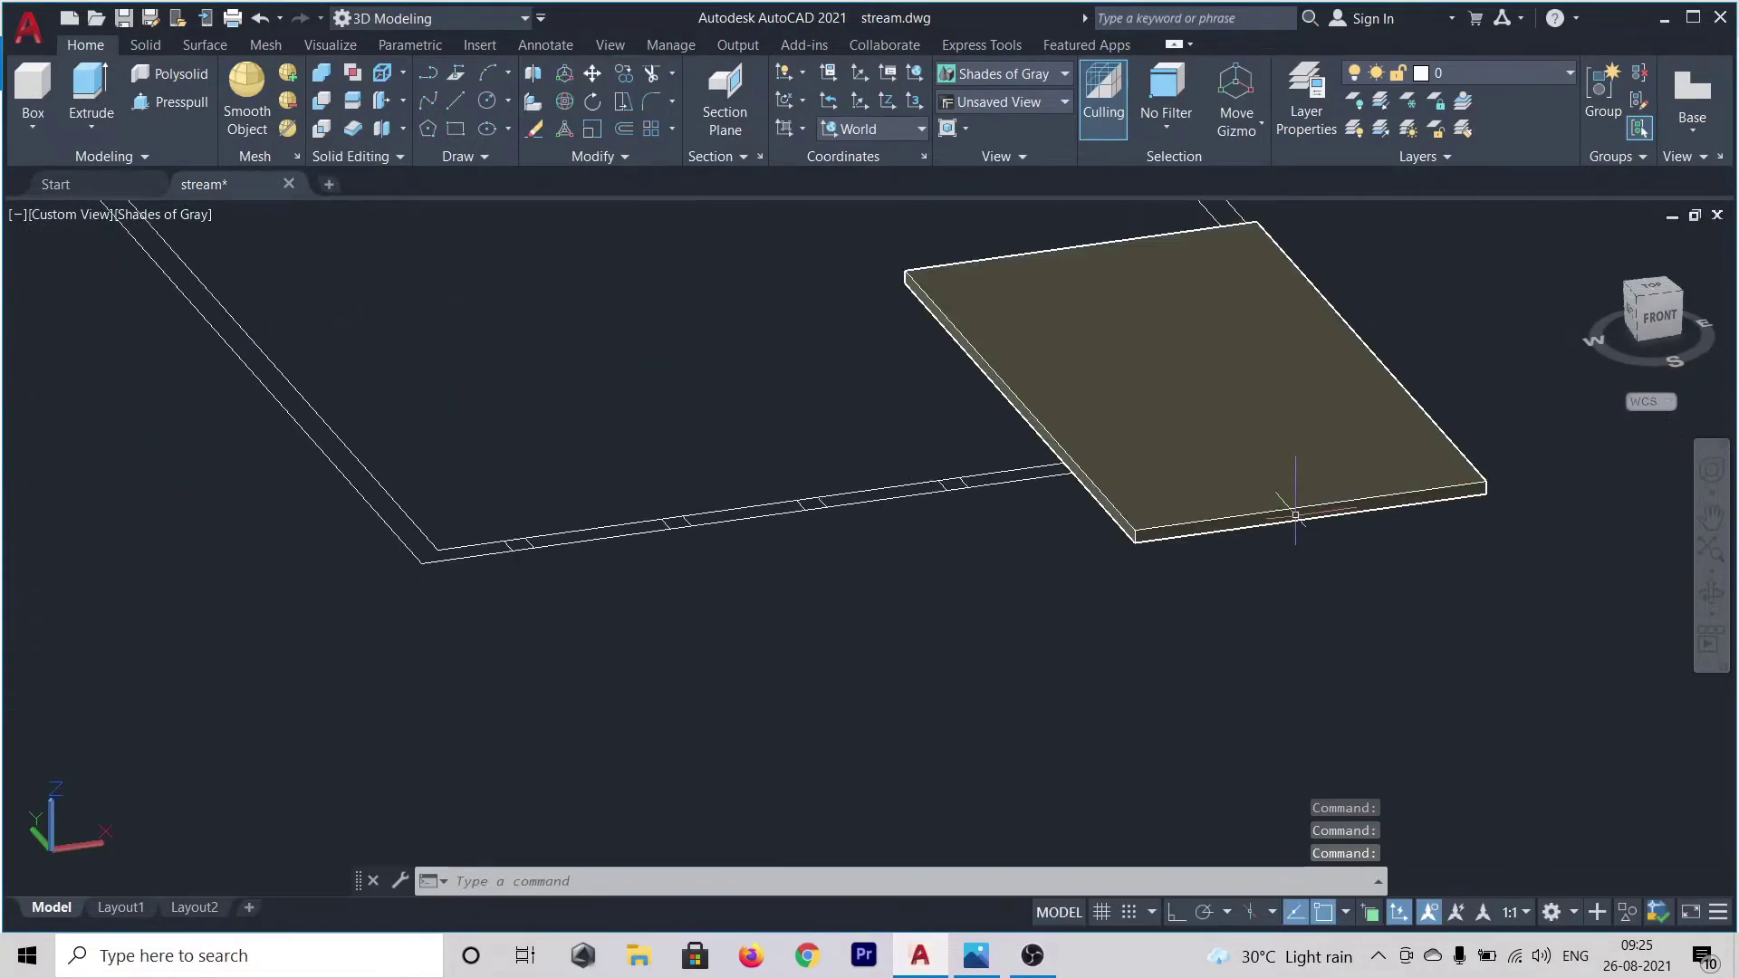
scroll(1295, 516, "up", 2)
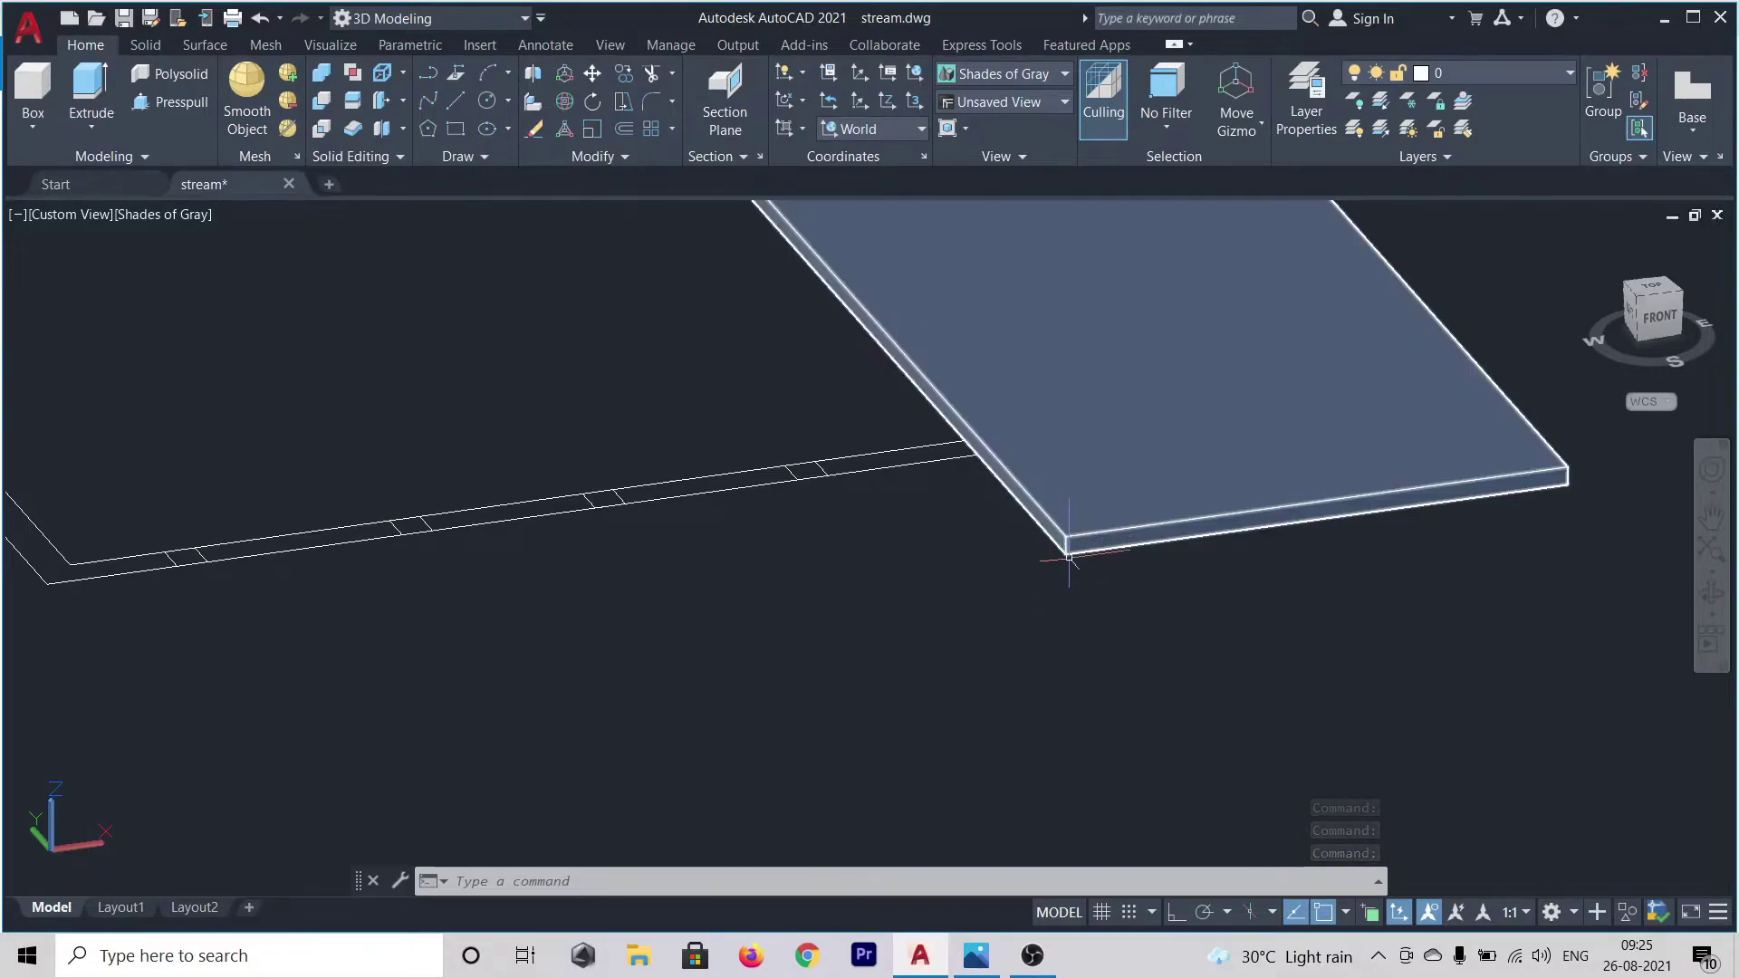
left_click(1074, 546)
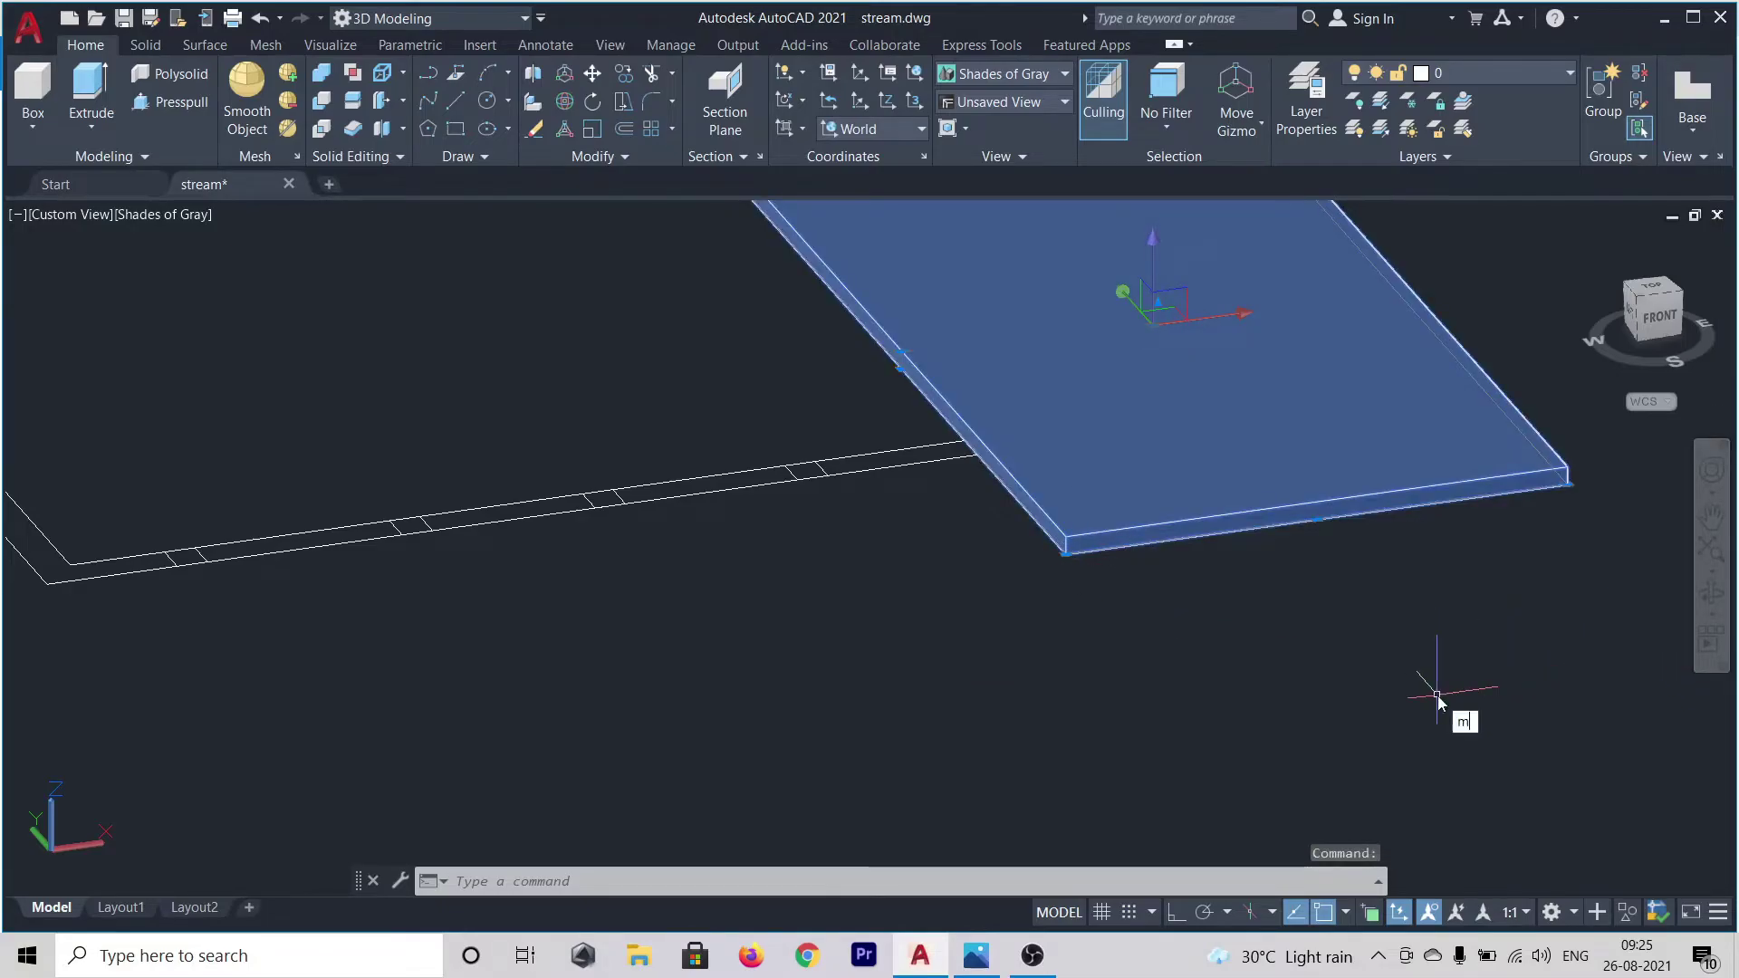
key("Return")
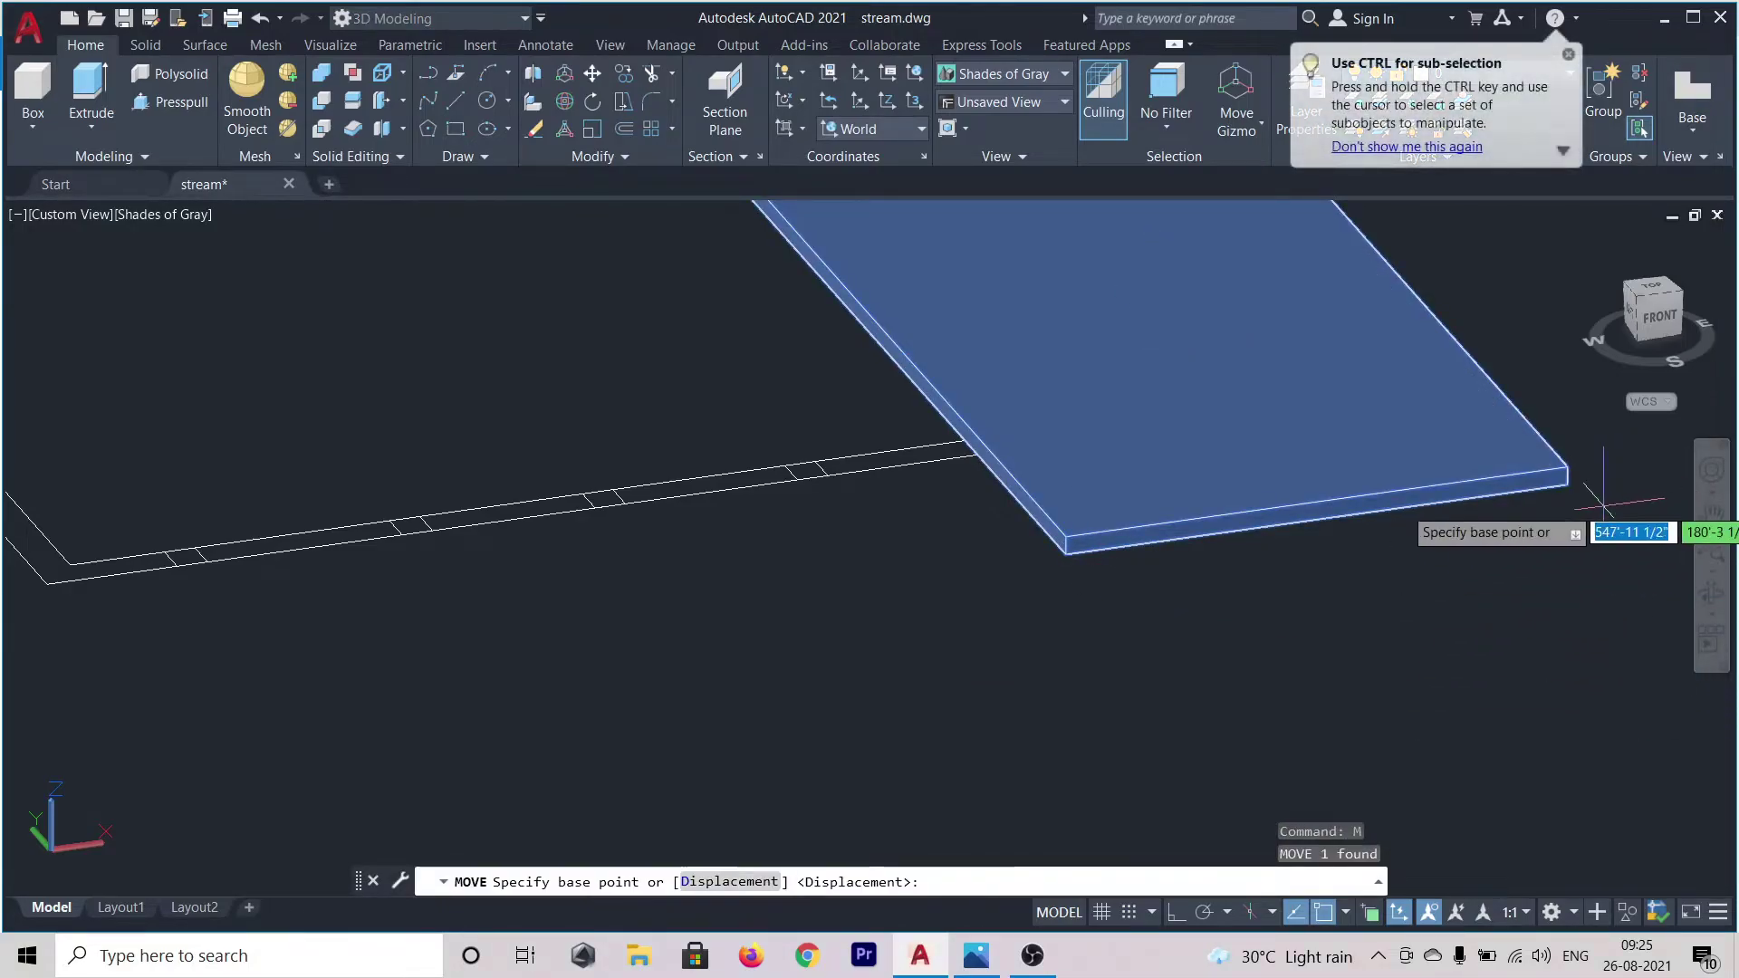
scroll(1585, 494, "up", 3)
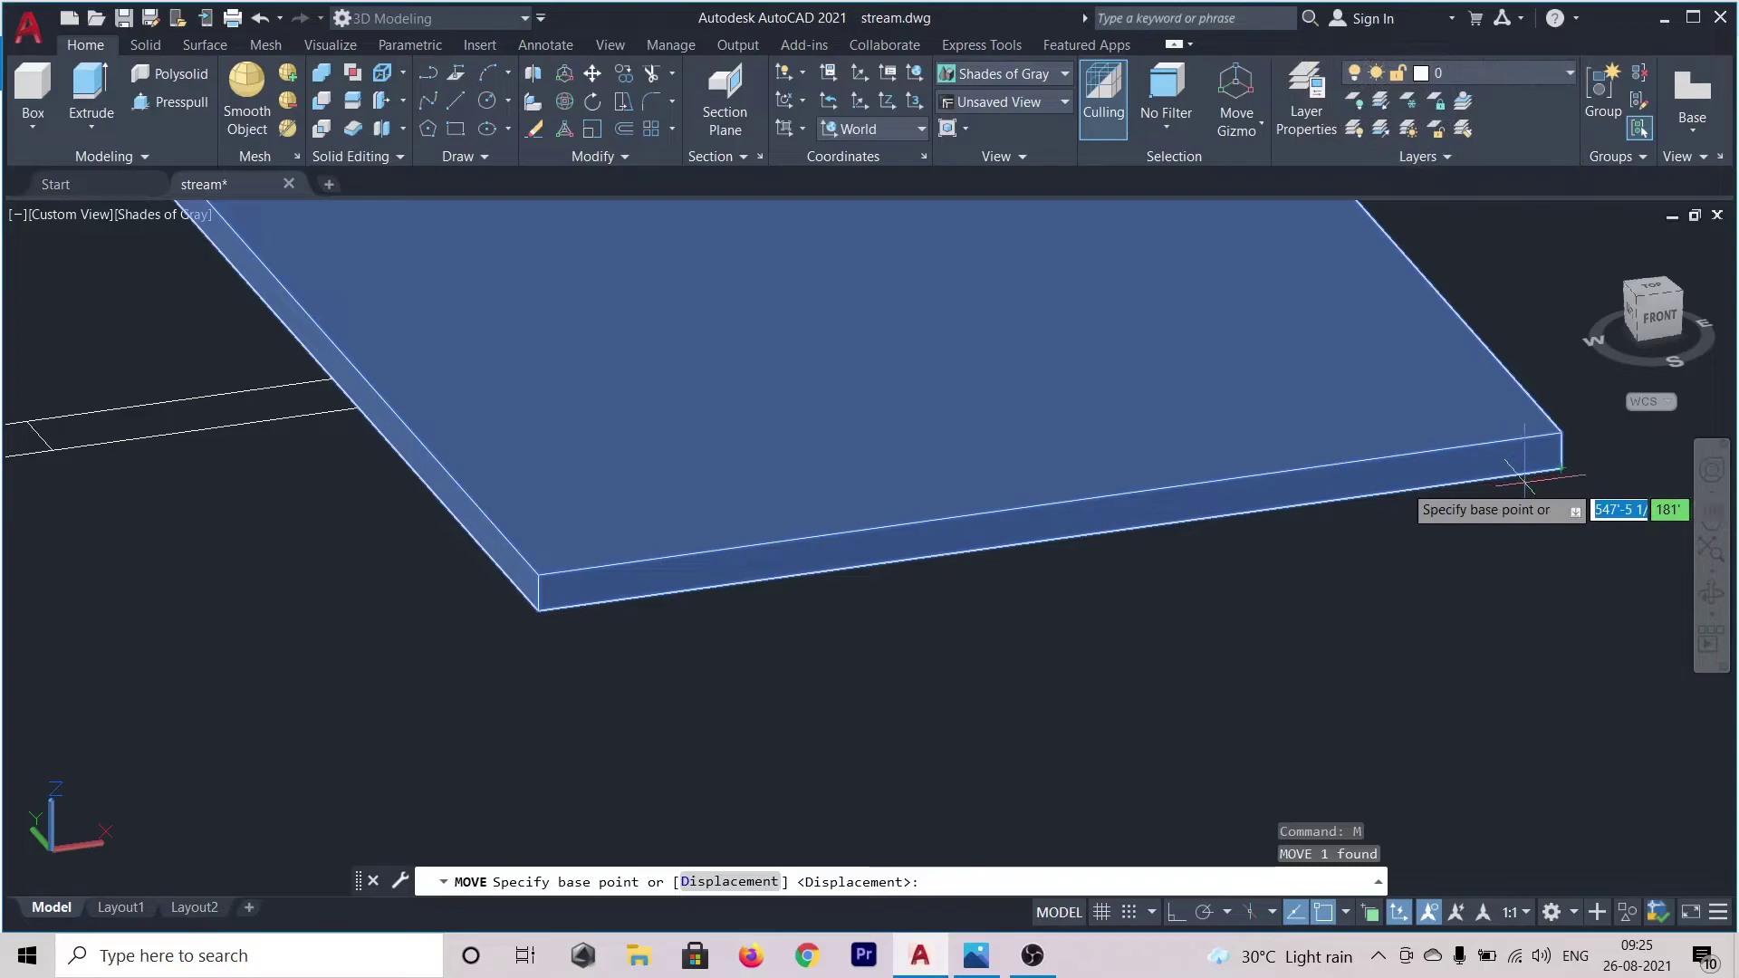
left_click(1560, 469)
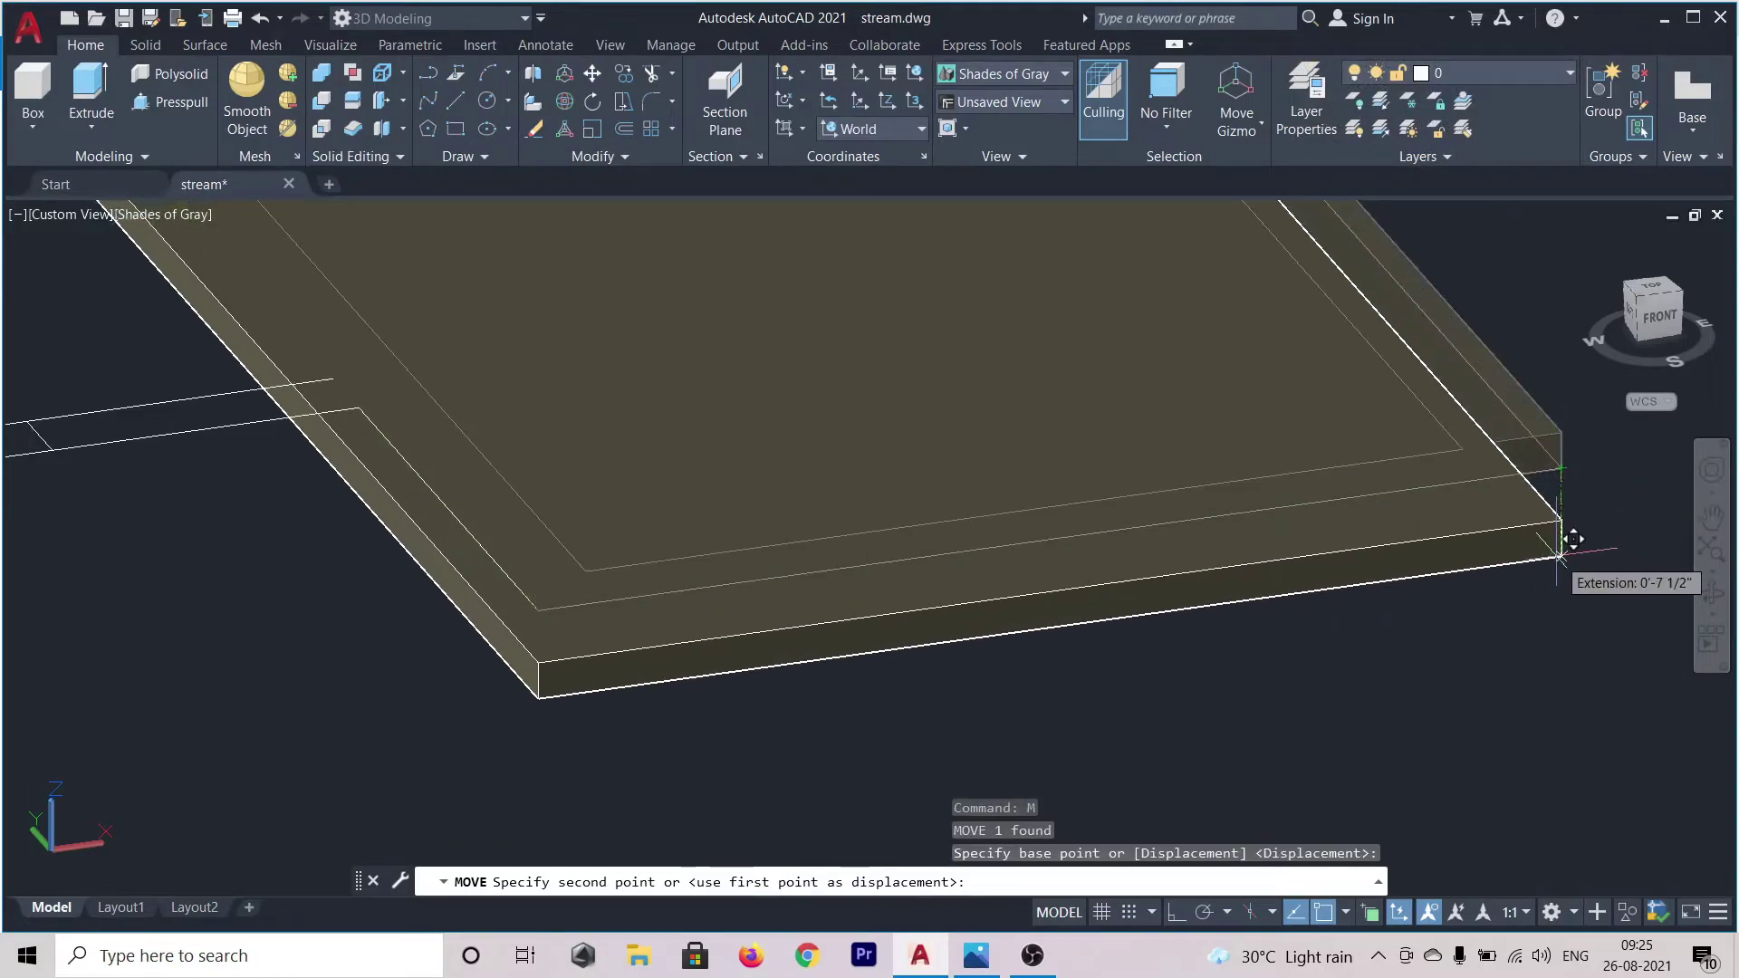
scroll(1573, 539, "down", 6)
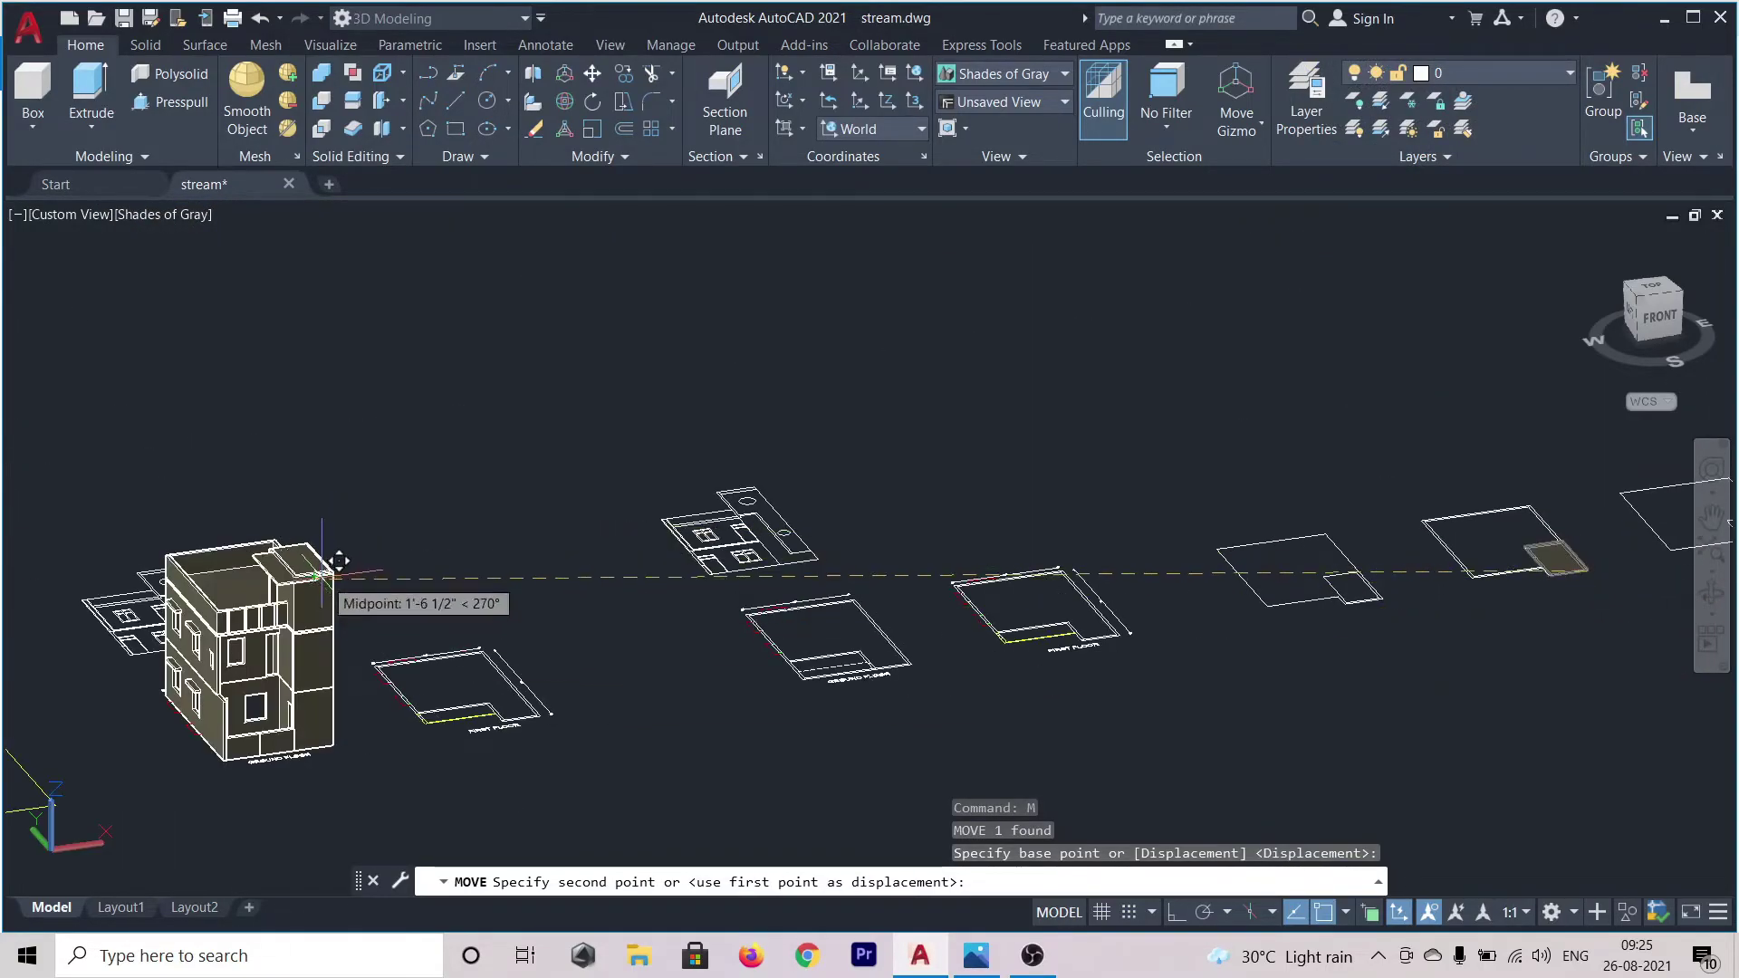
scroll(338, 561, "up", 8)
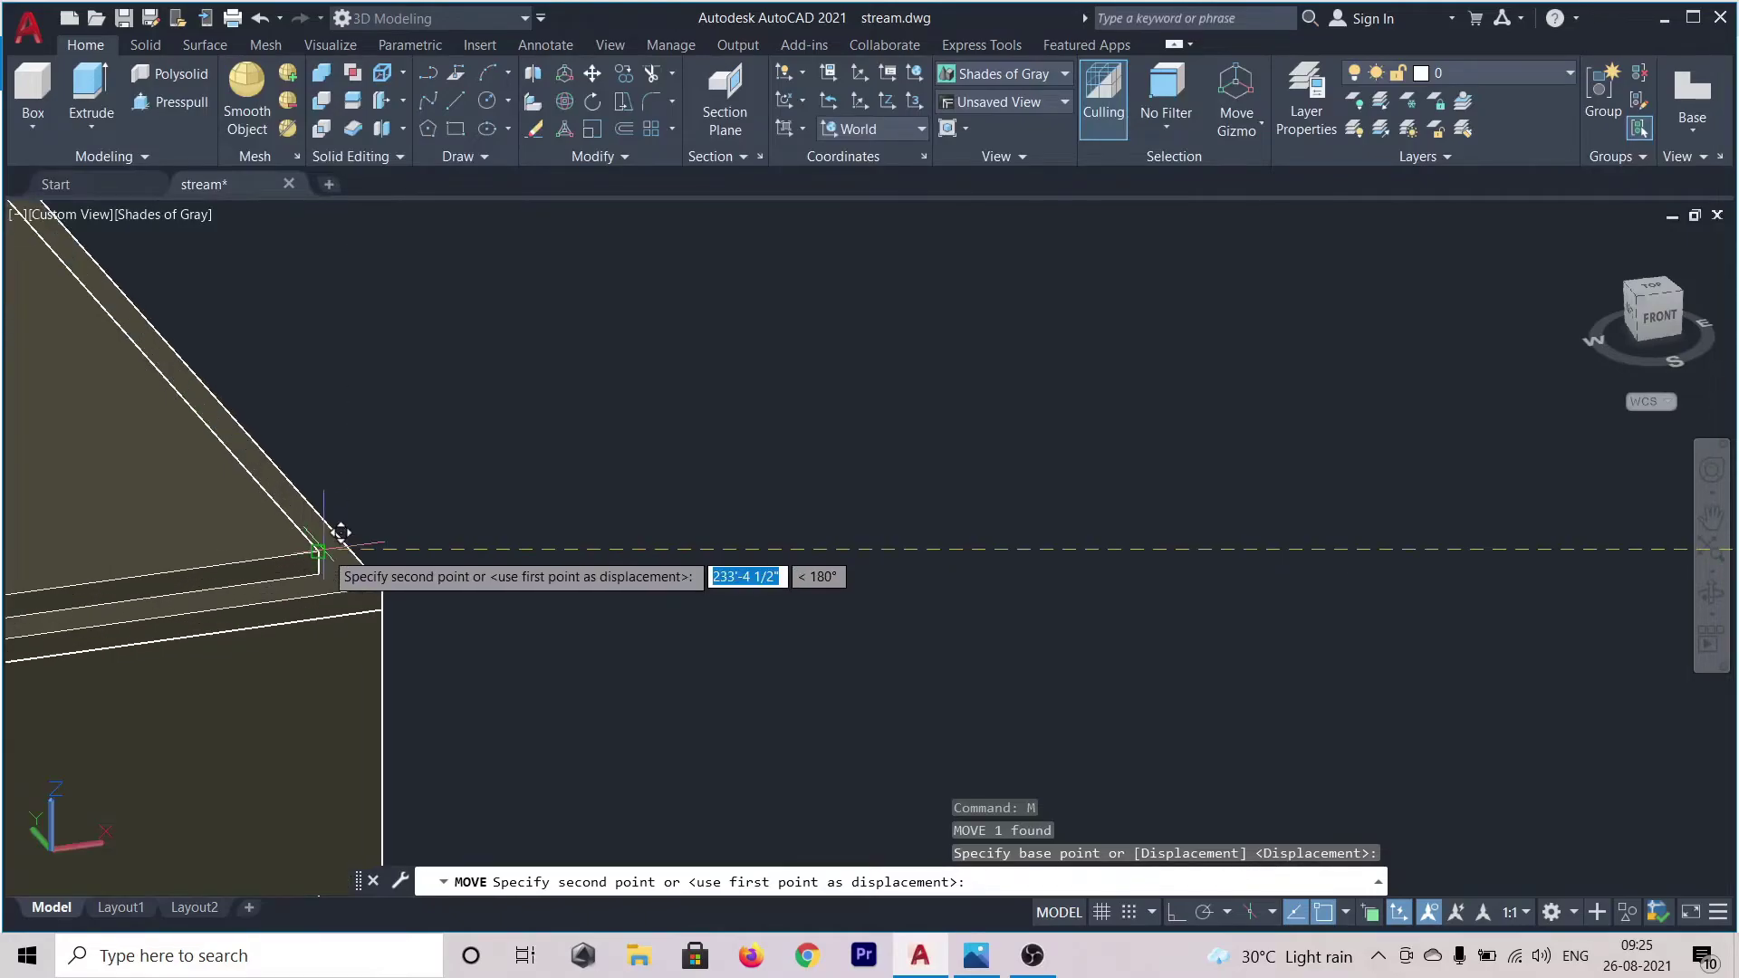
scroll(344, 530, "up", 2)
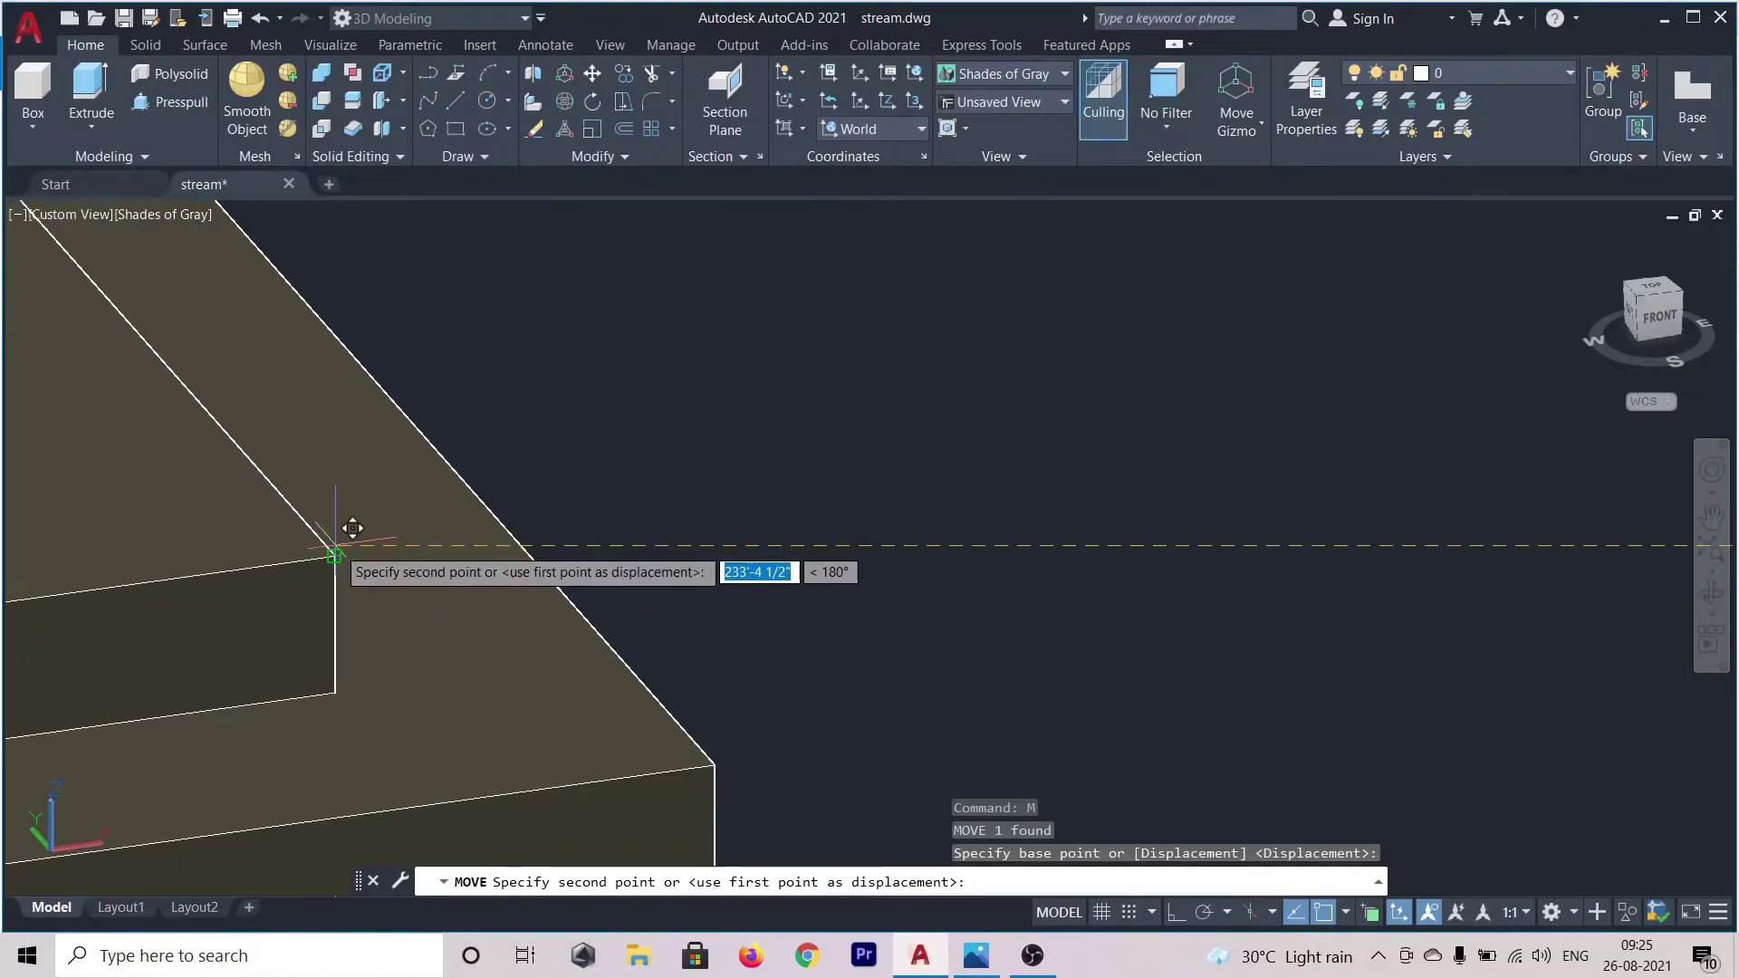
scroll(351, 535, "up", 2)
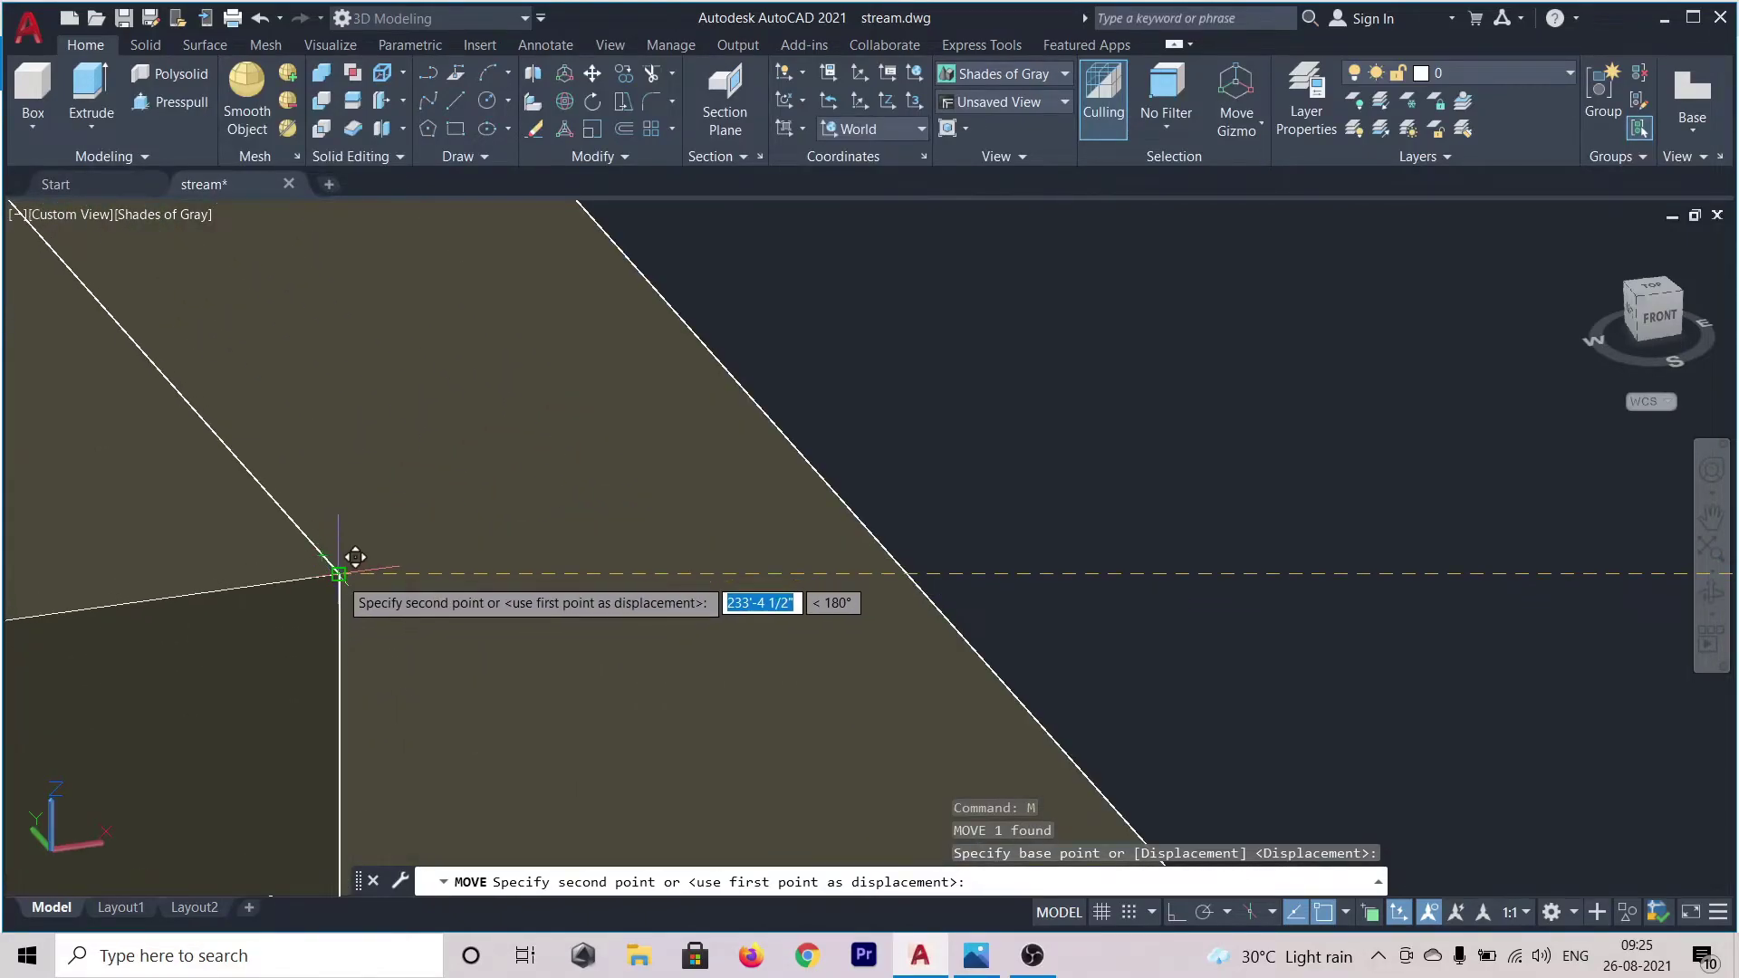
scroll(353, 560, "up", 2)
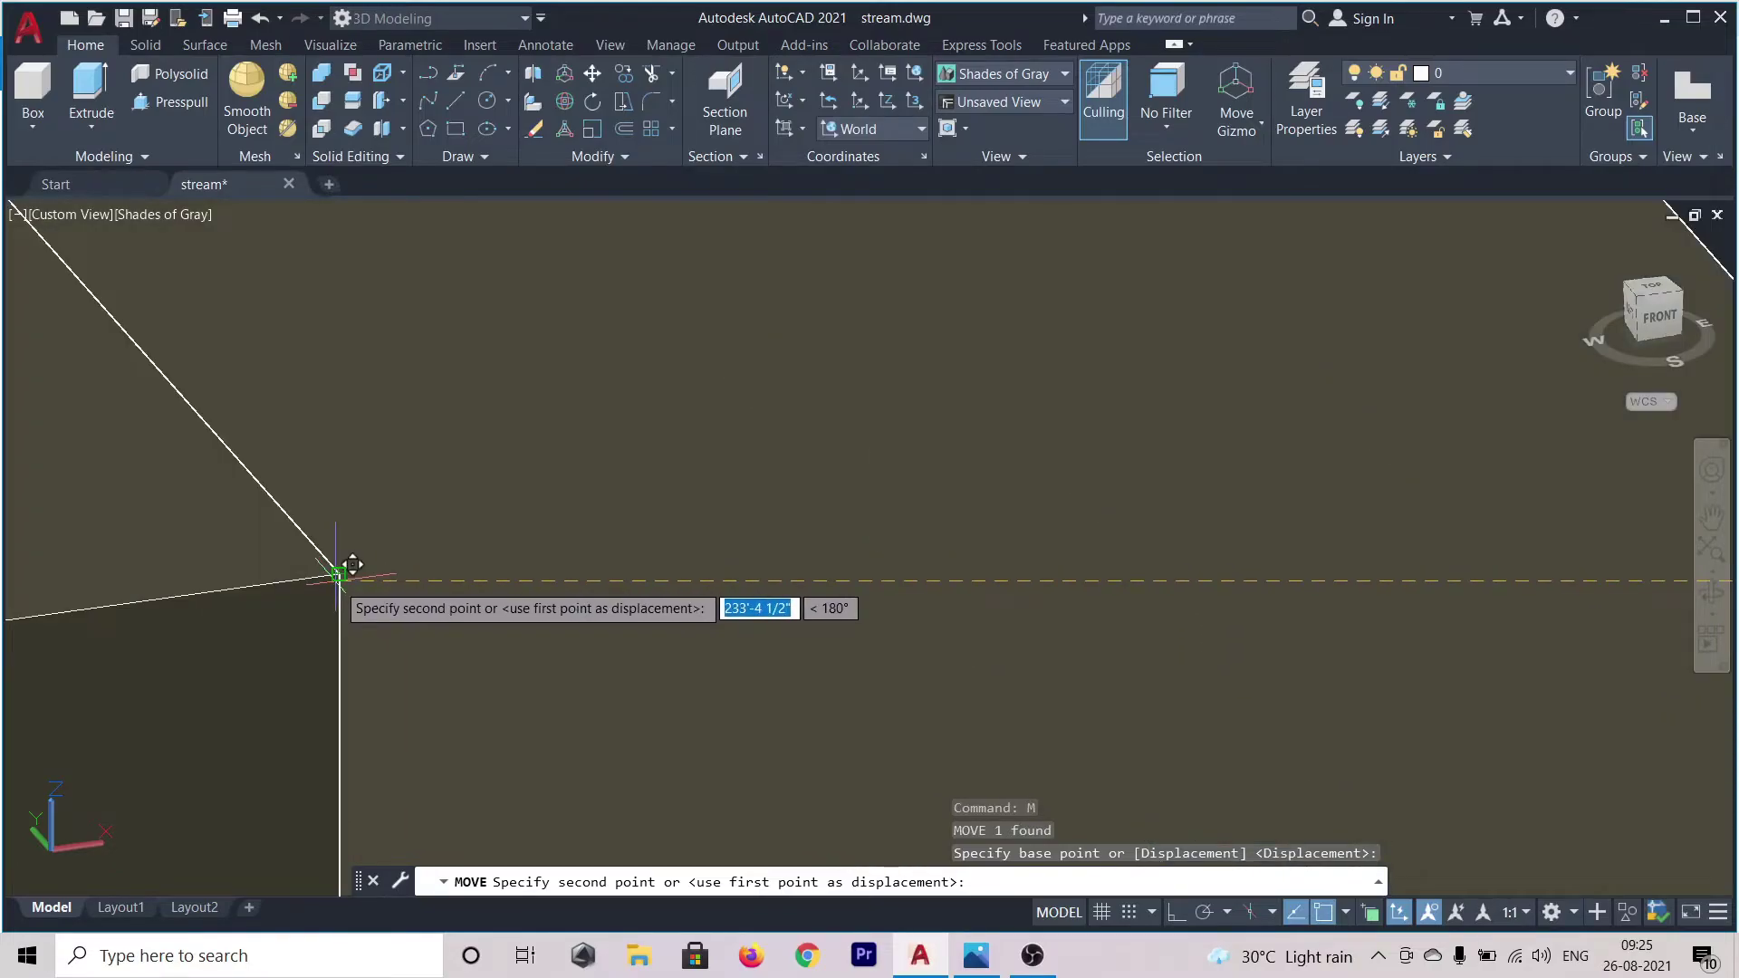
left_click(336, 581)
scroll(428, 551, "down", 5)
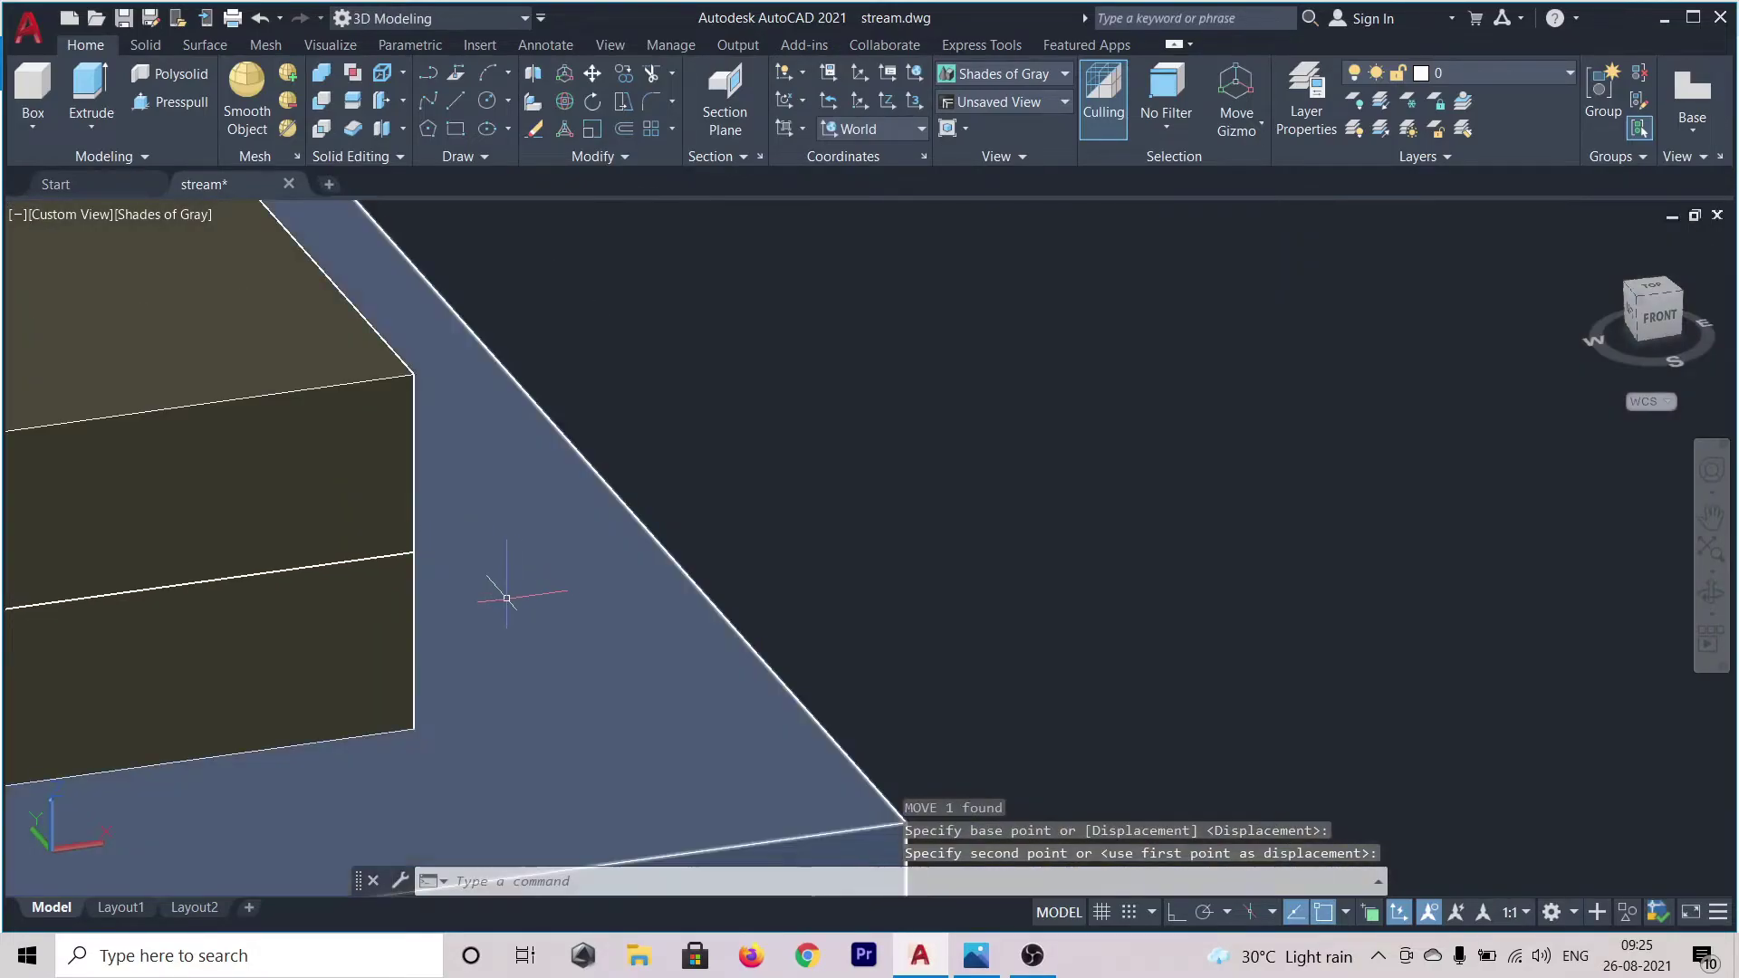
scroll(632, 616, "down", 5)
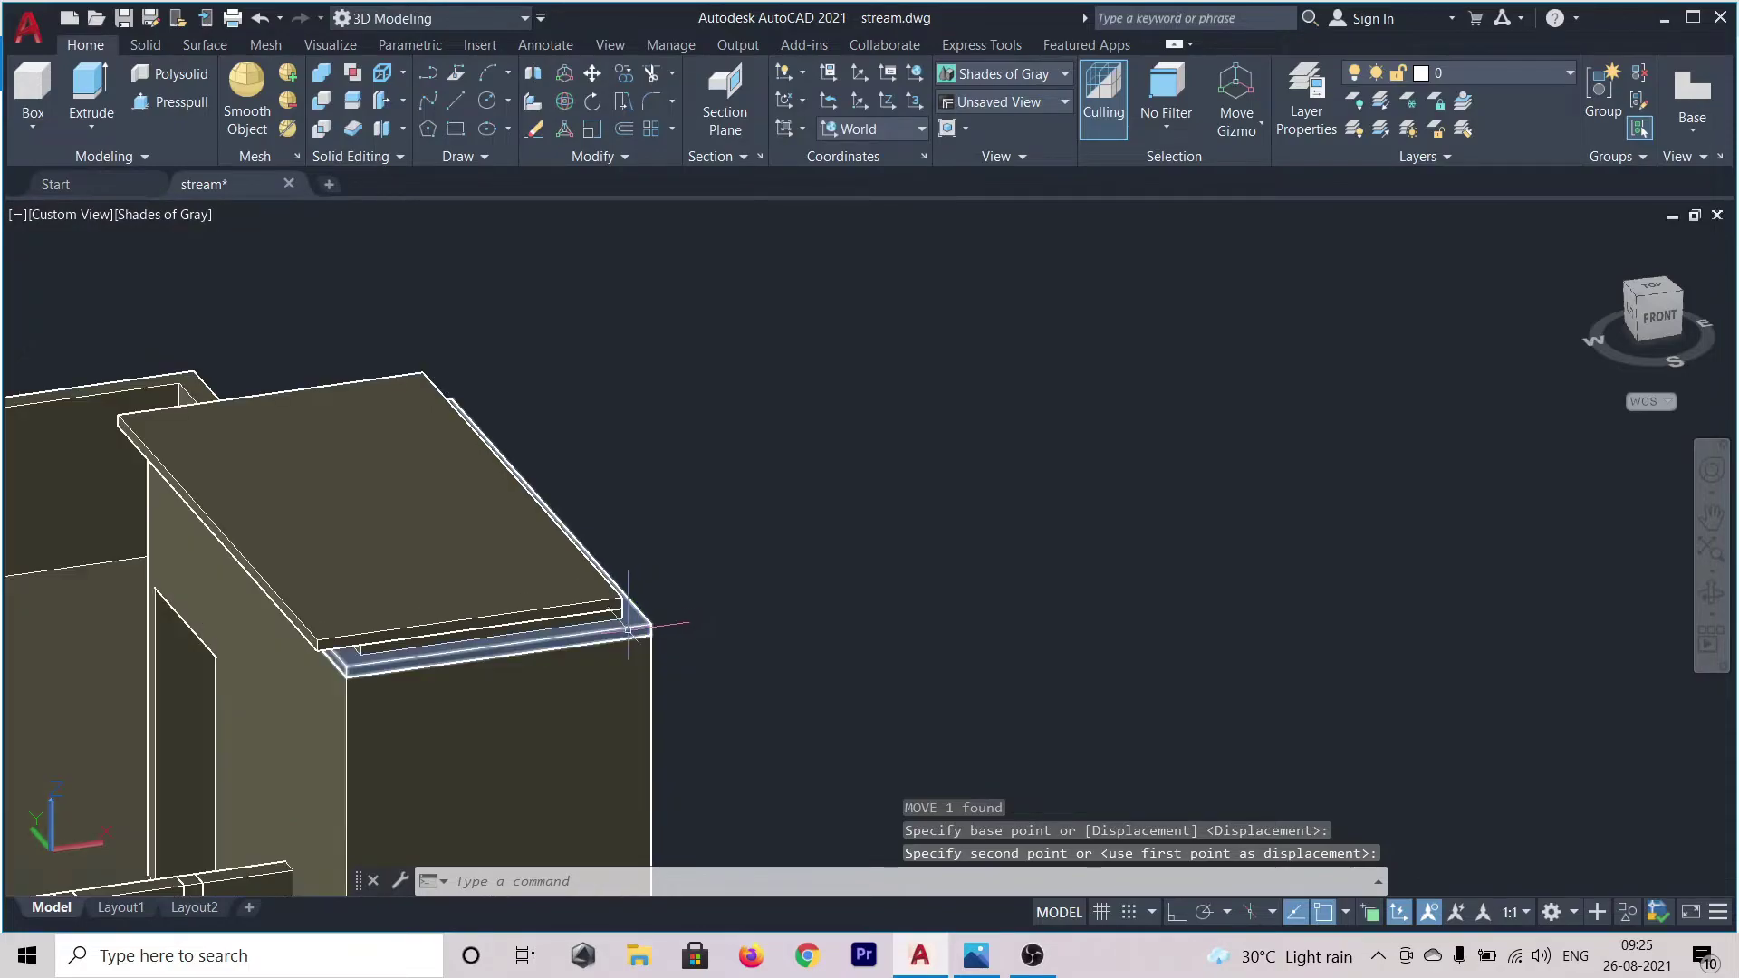
- Move the topmost roof slab of the rooftop room 6" east along the X axis and 6" south along the Y axis
left_click(319, 641)
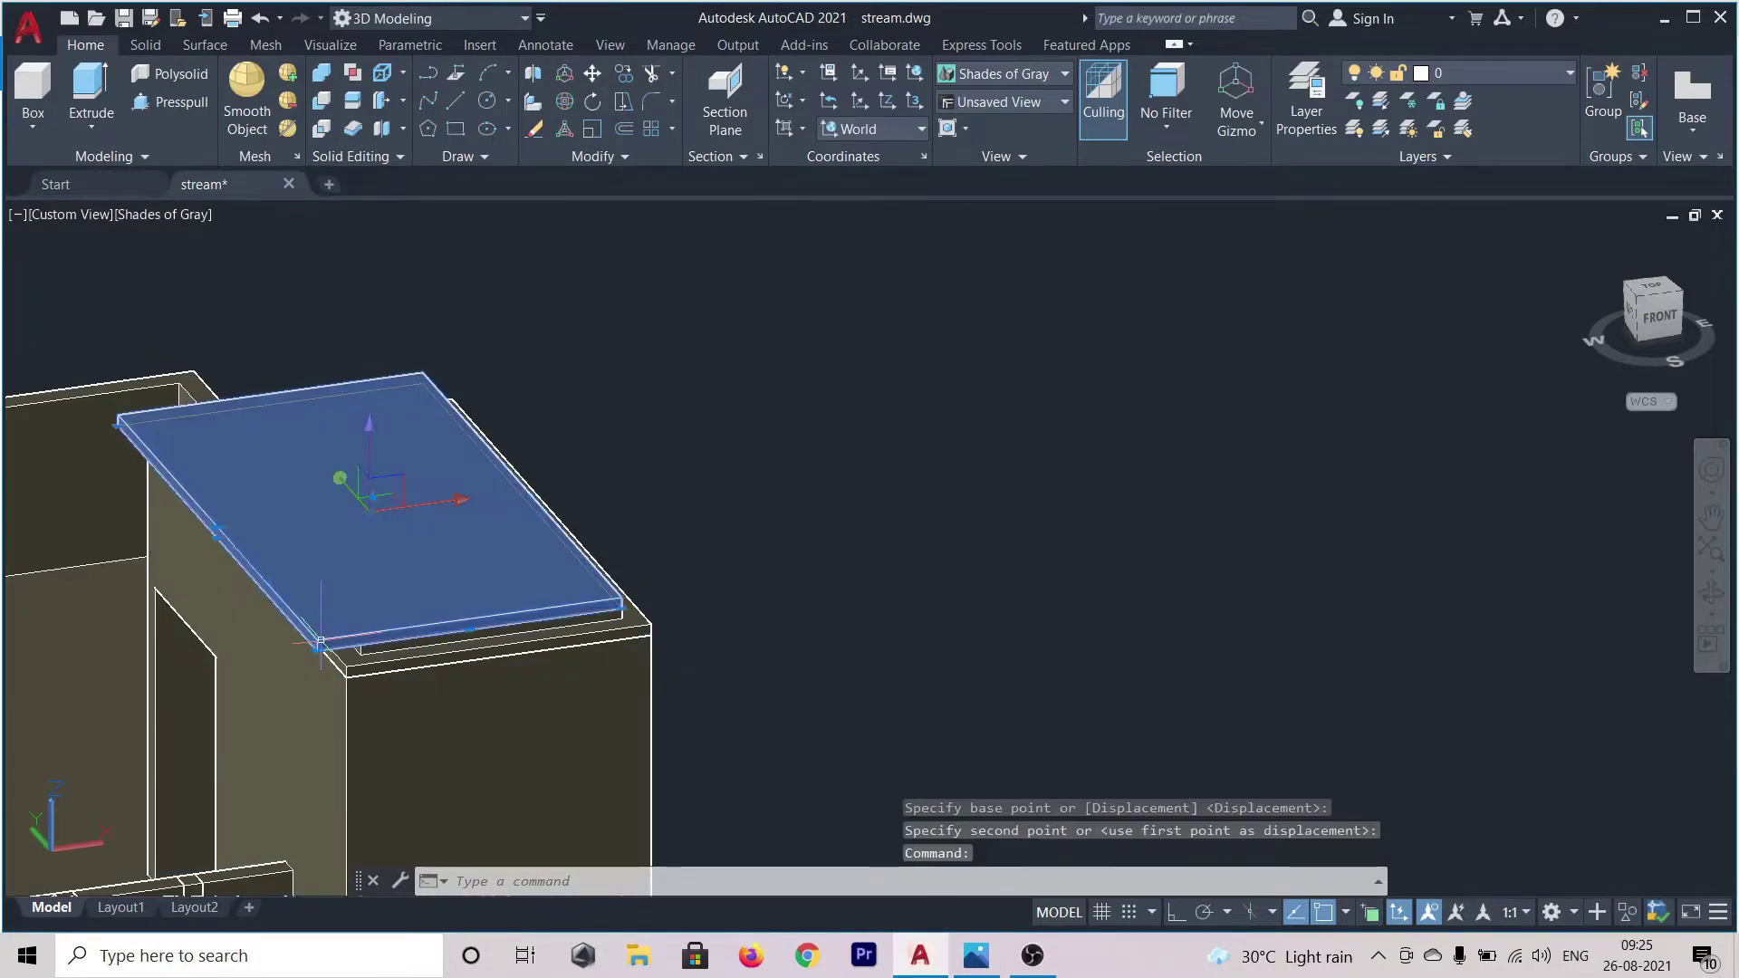
left_click(453, 508)
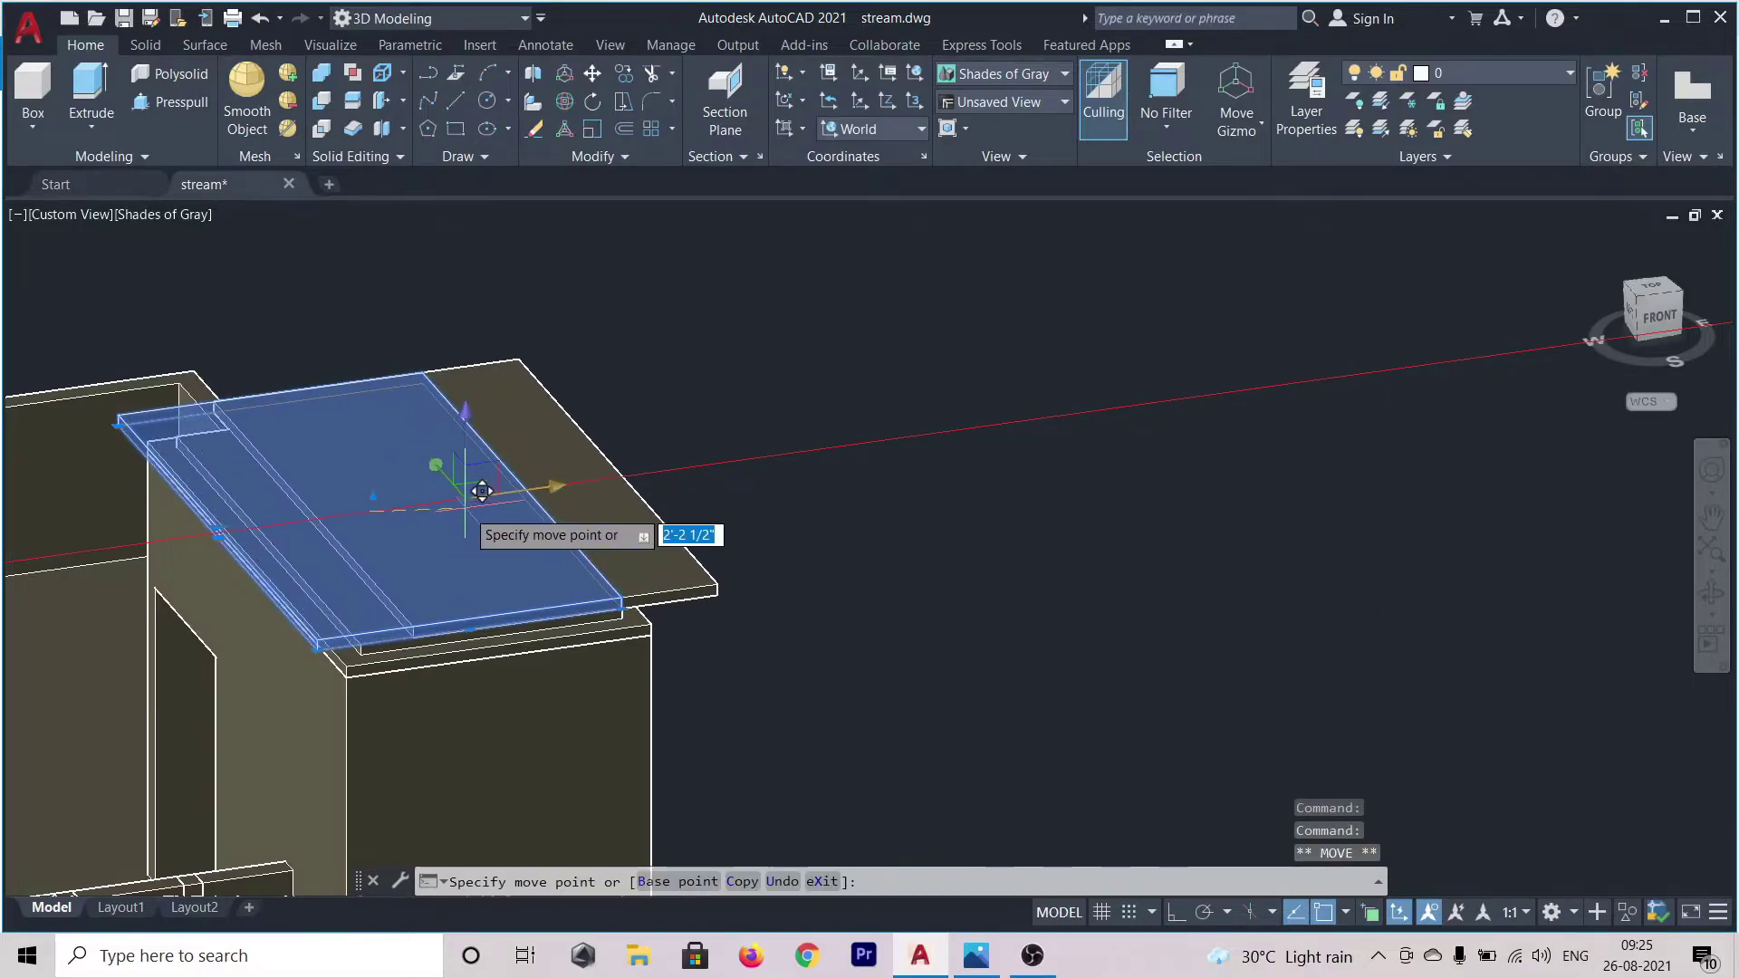
type("6")
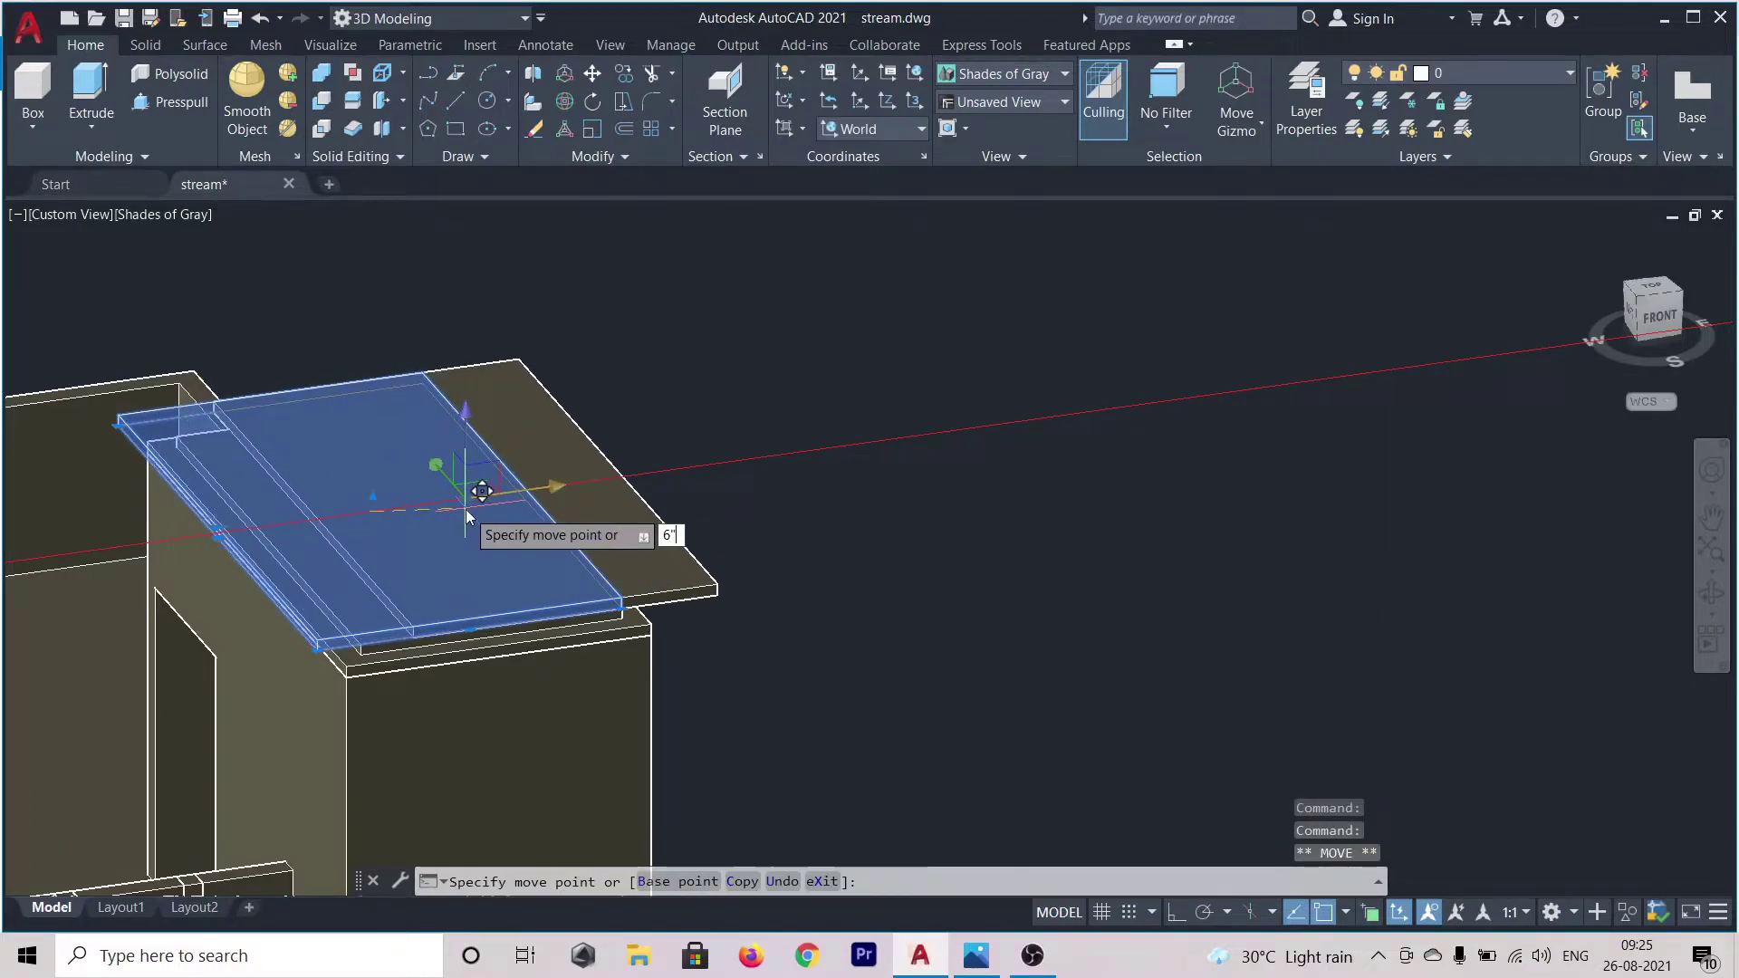
key("Return")
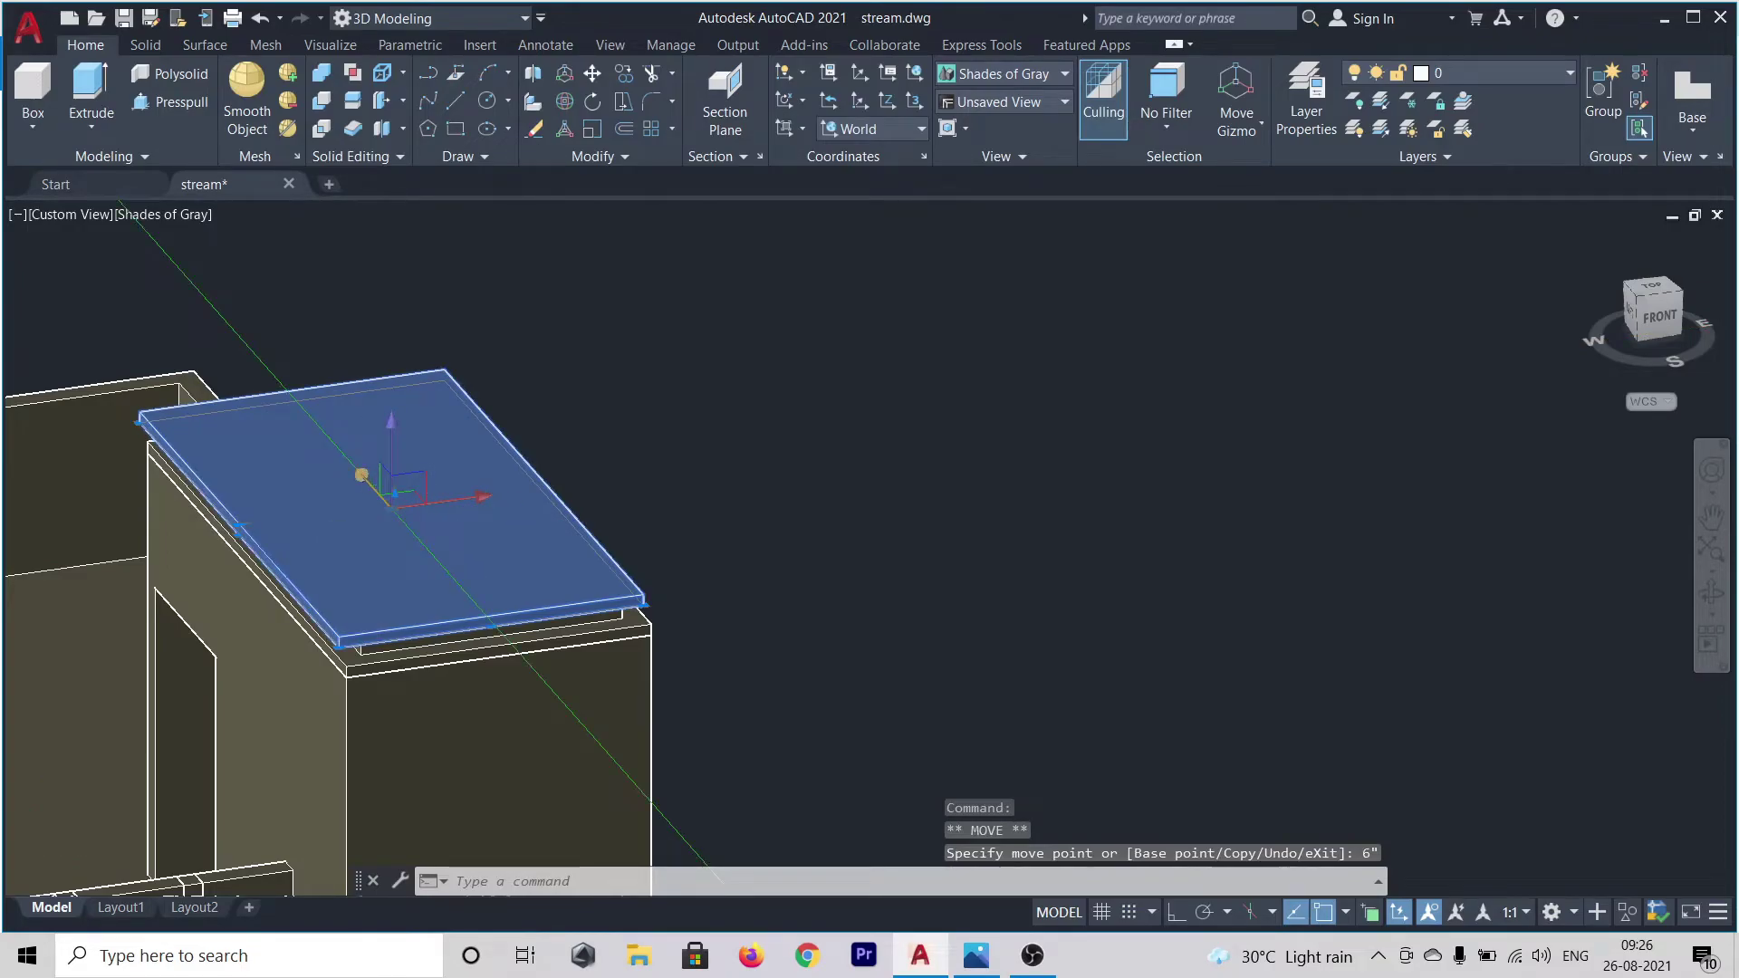
left_click(397, 493)
type("6\"")
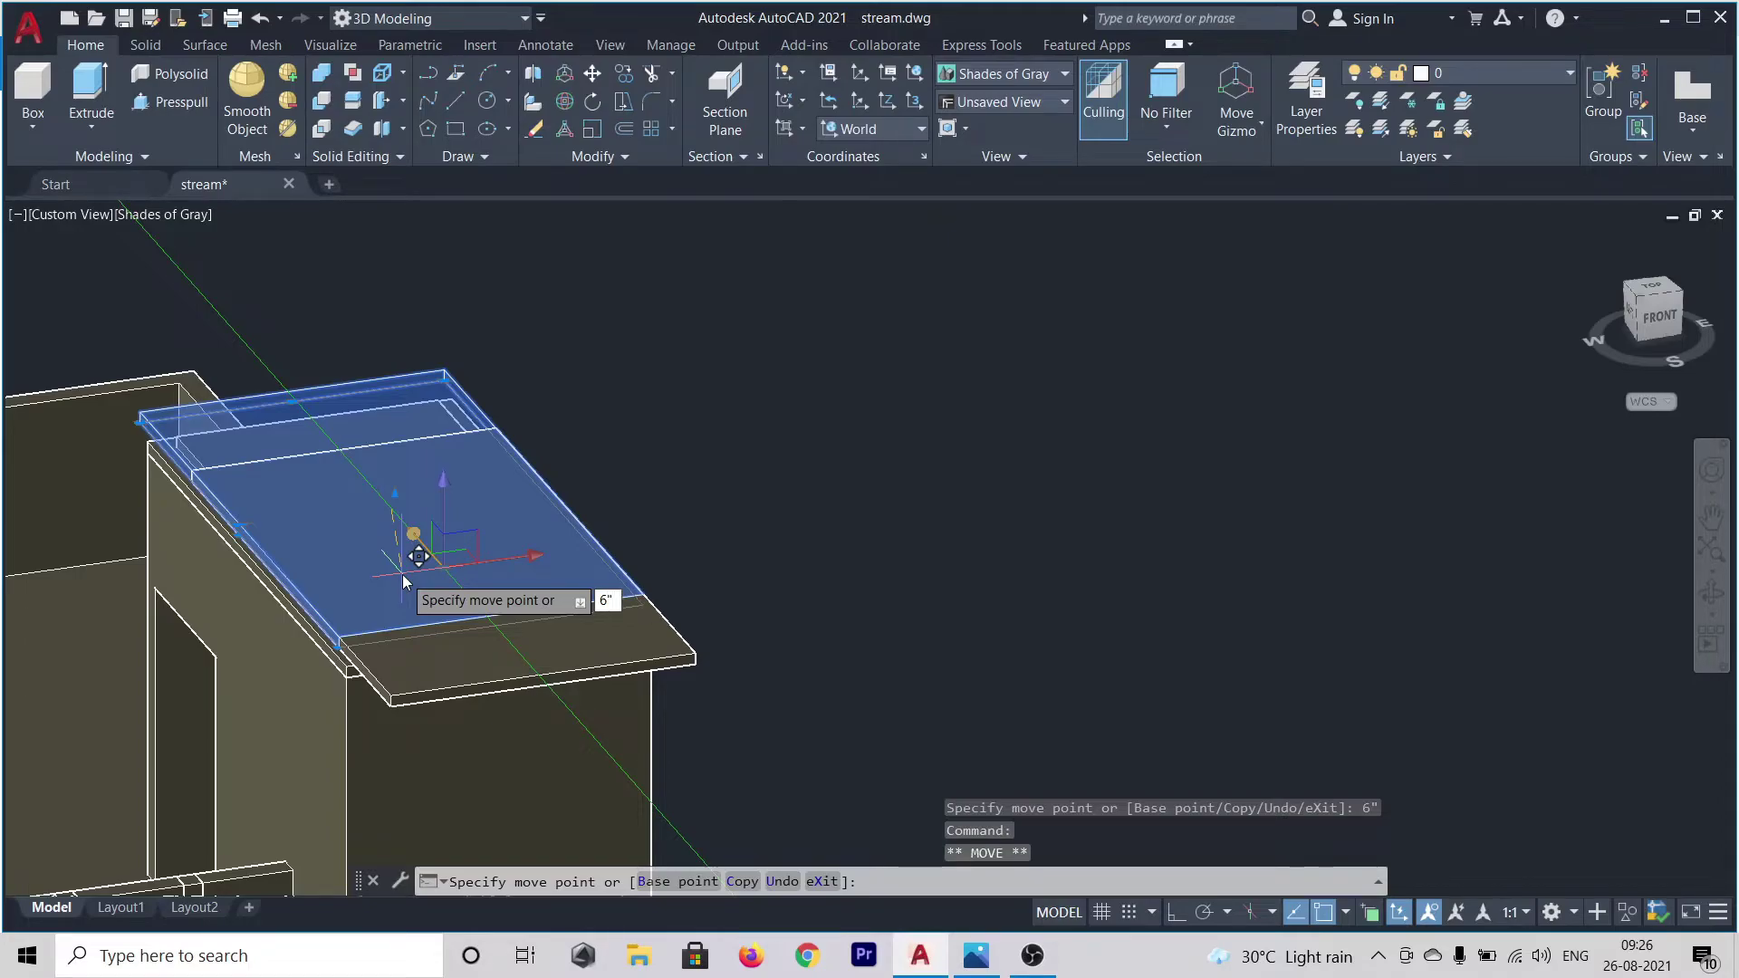
key("Return")
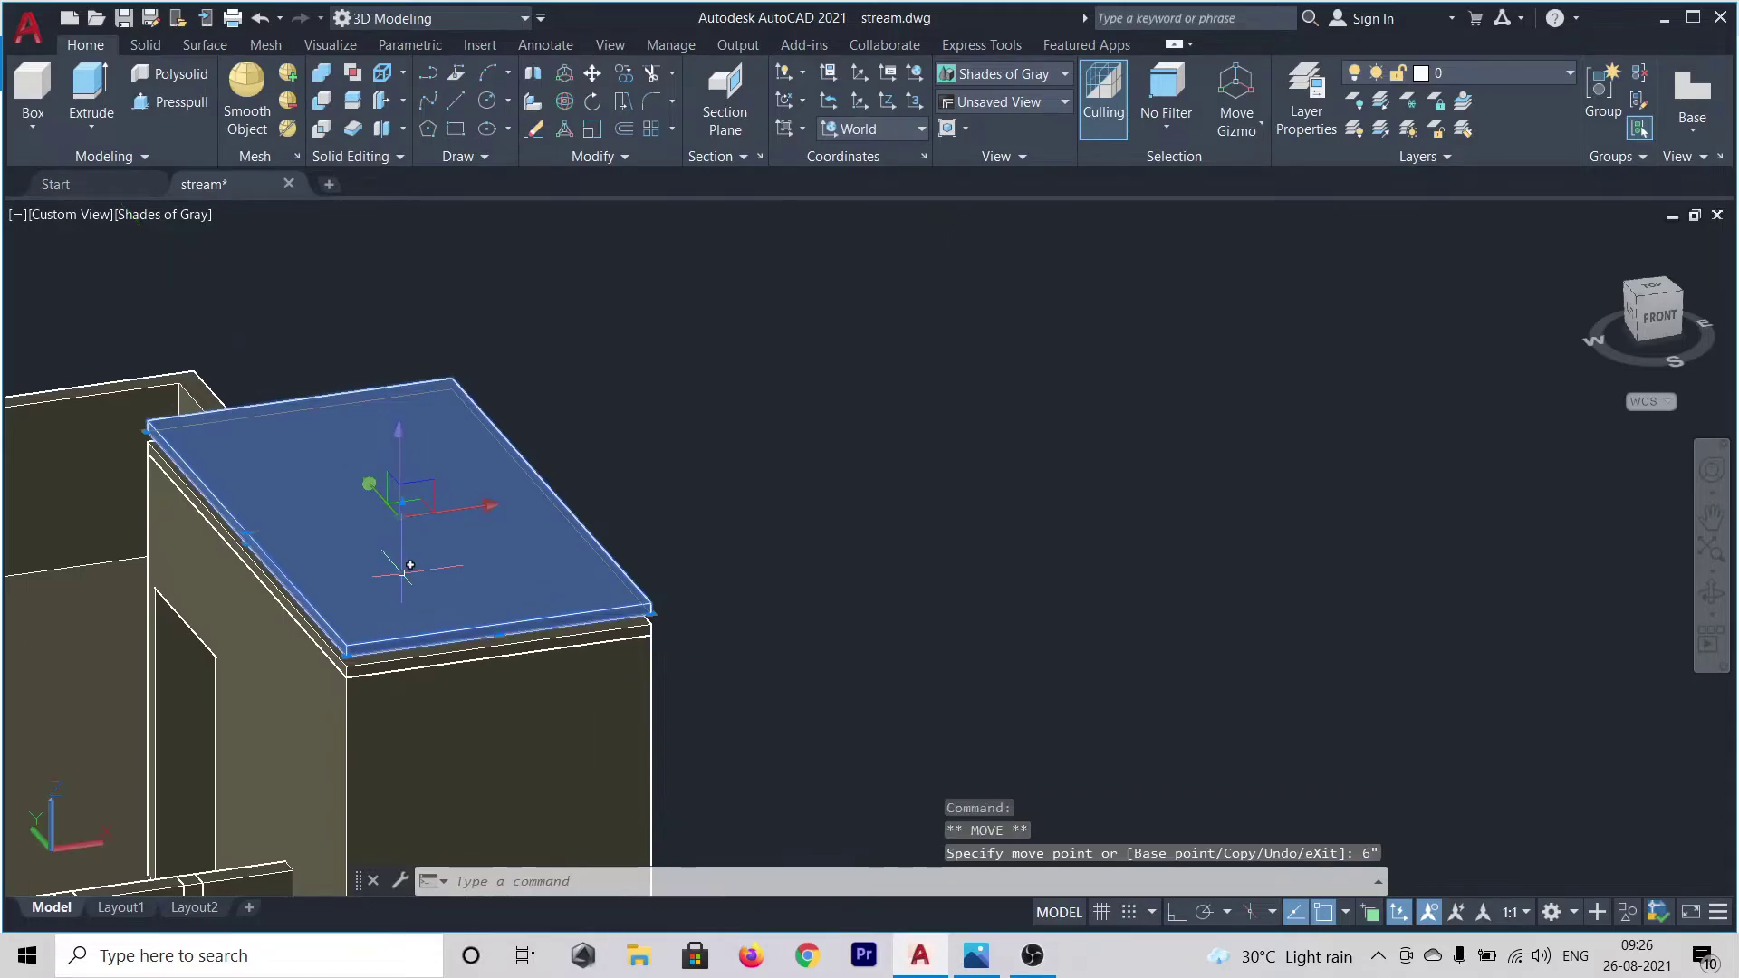
key("Escape")
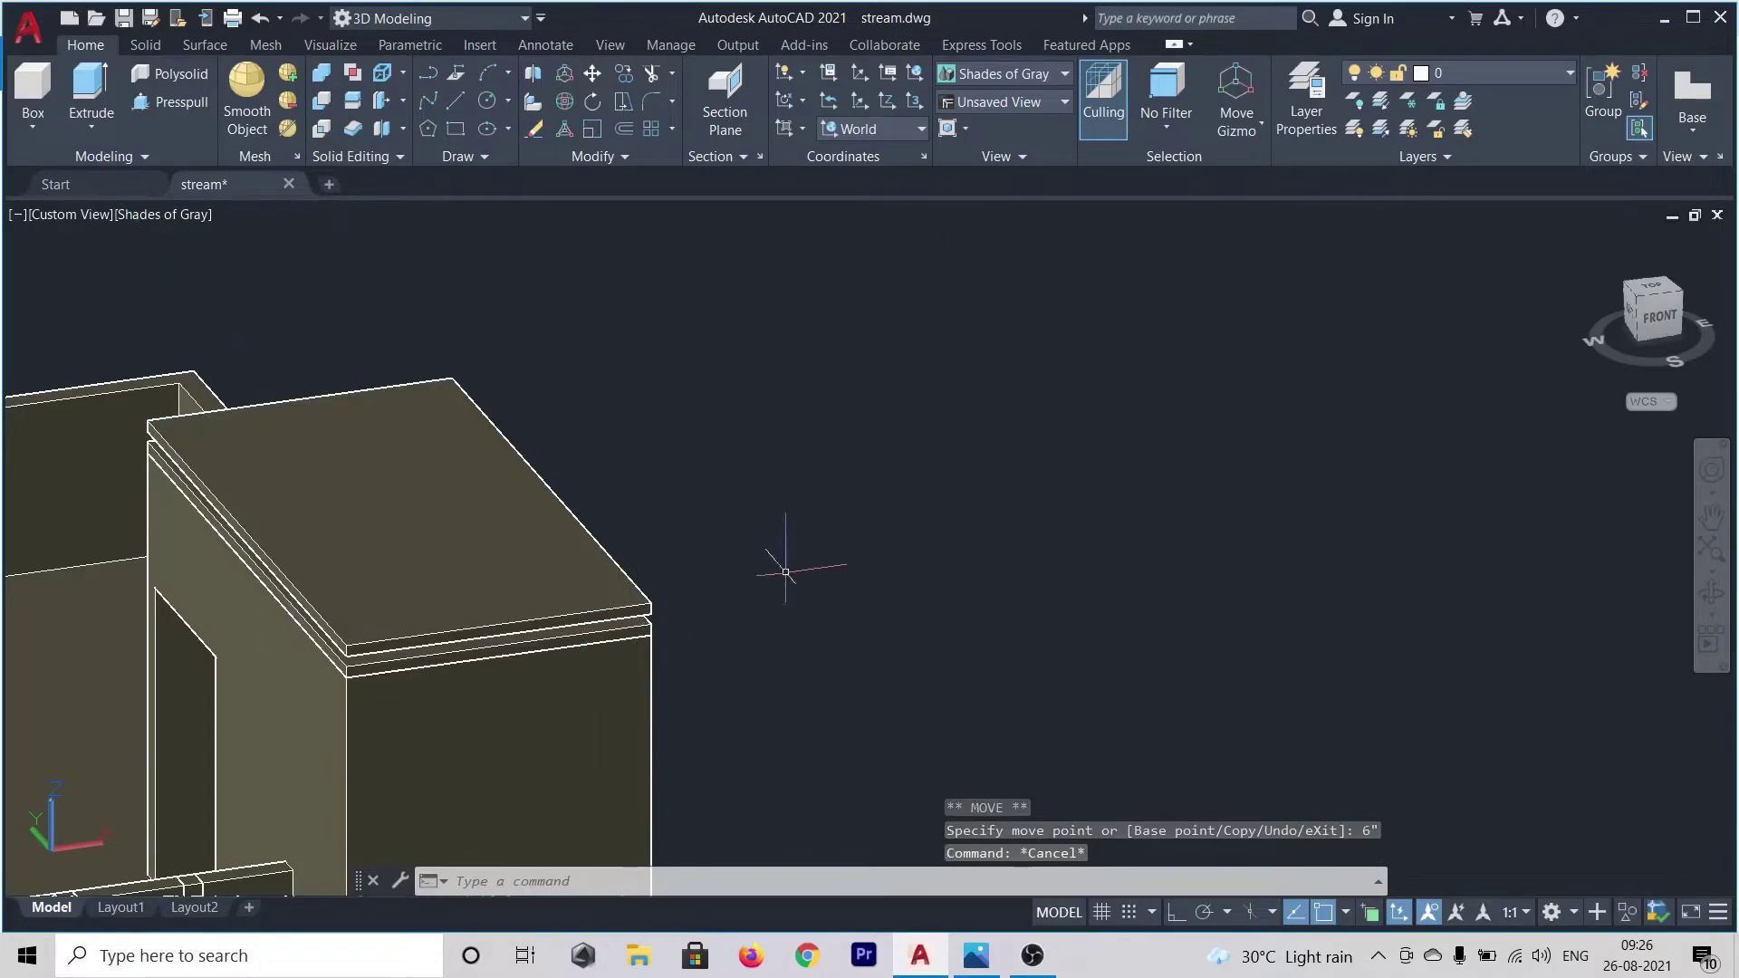
- Switch to Photos to examine the rooftop room's double-slab roof in the reference render, and return to AutoCAD
middle_click_drag(906, 605, 1060, 703, "shift")
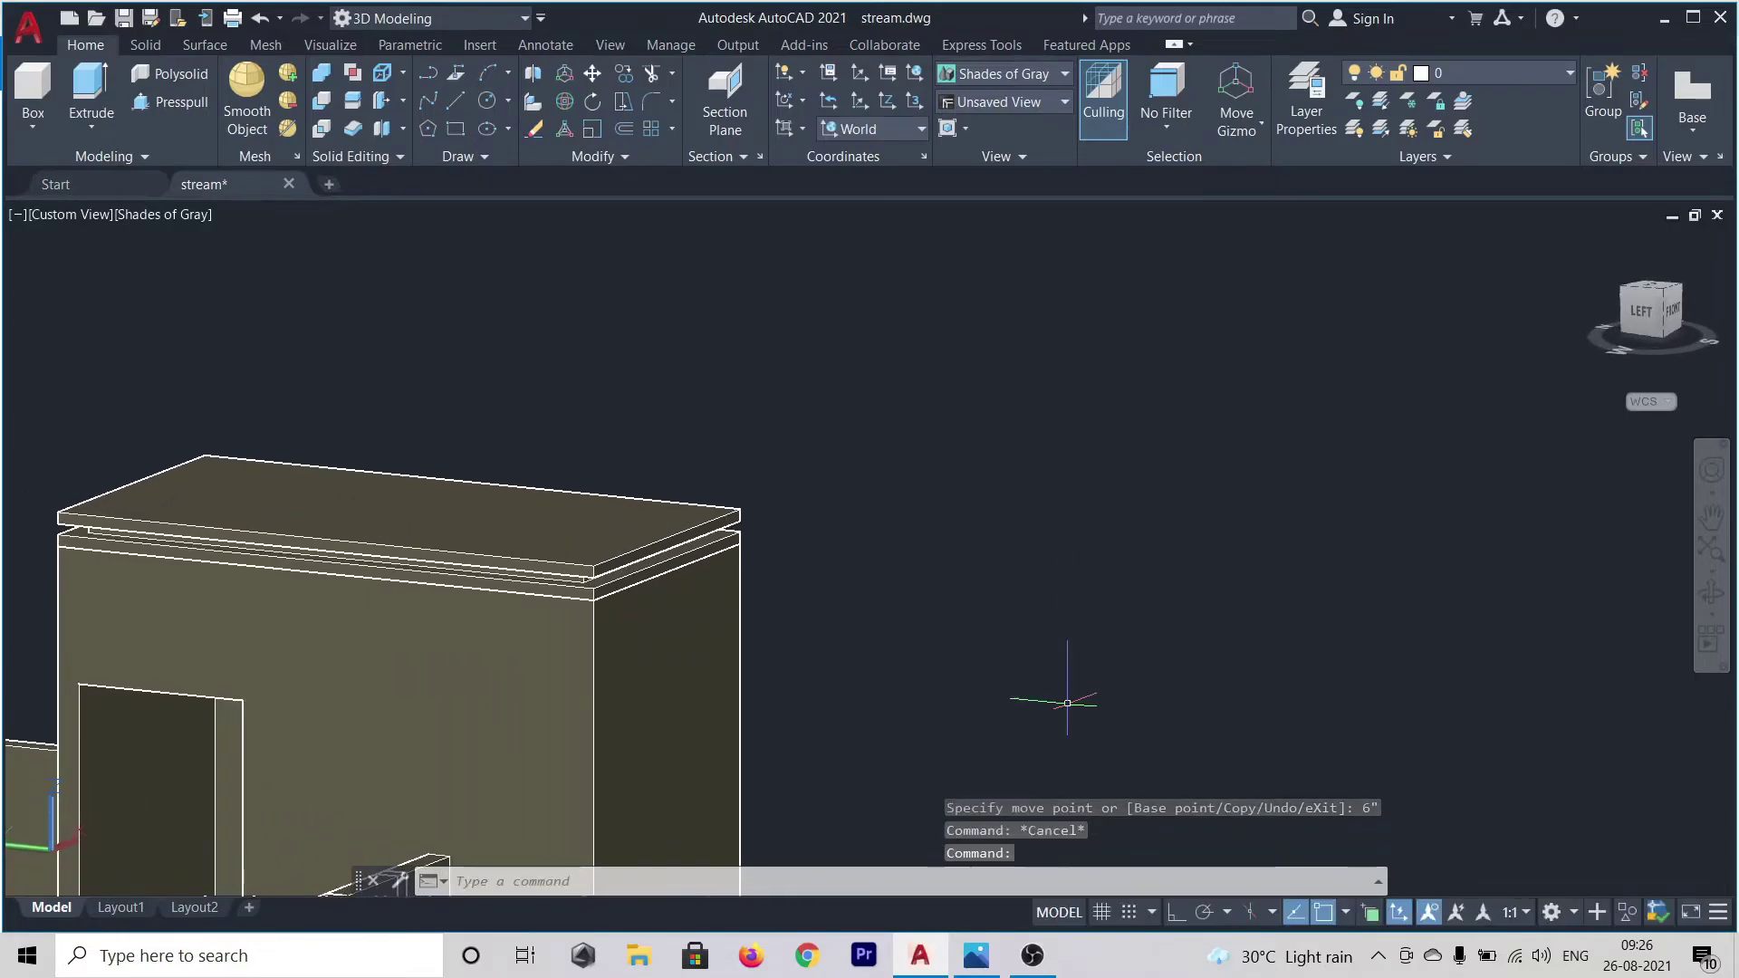
left_click(987, 960)
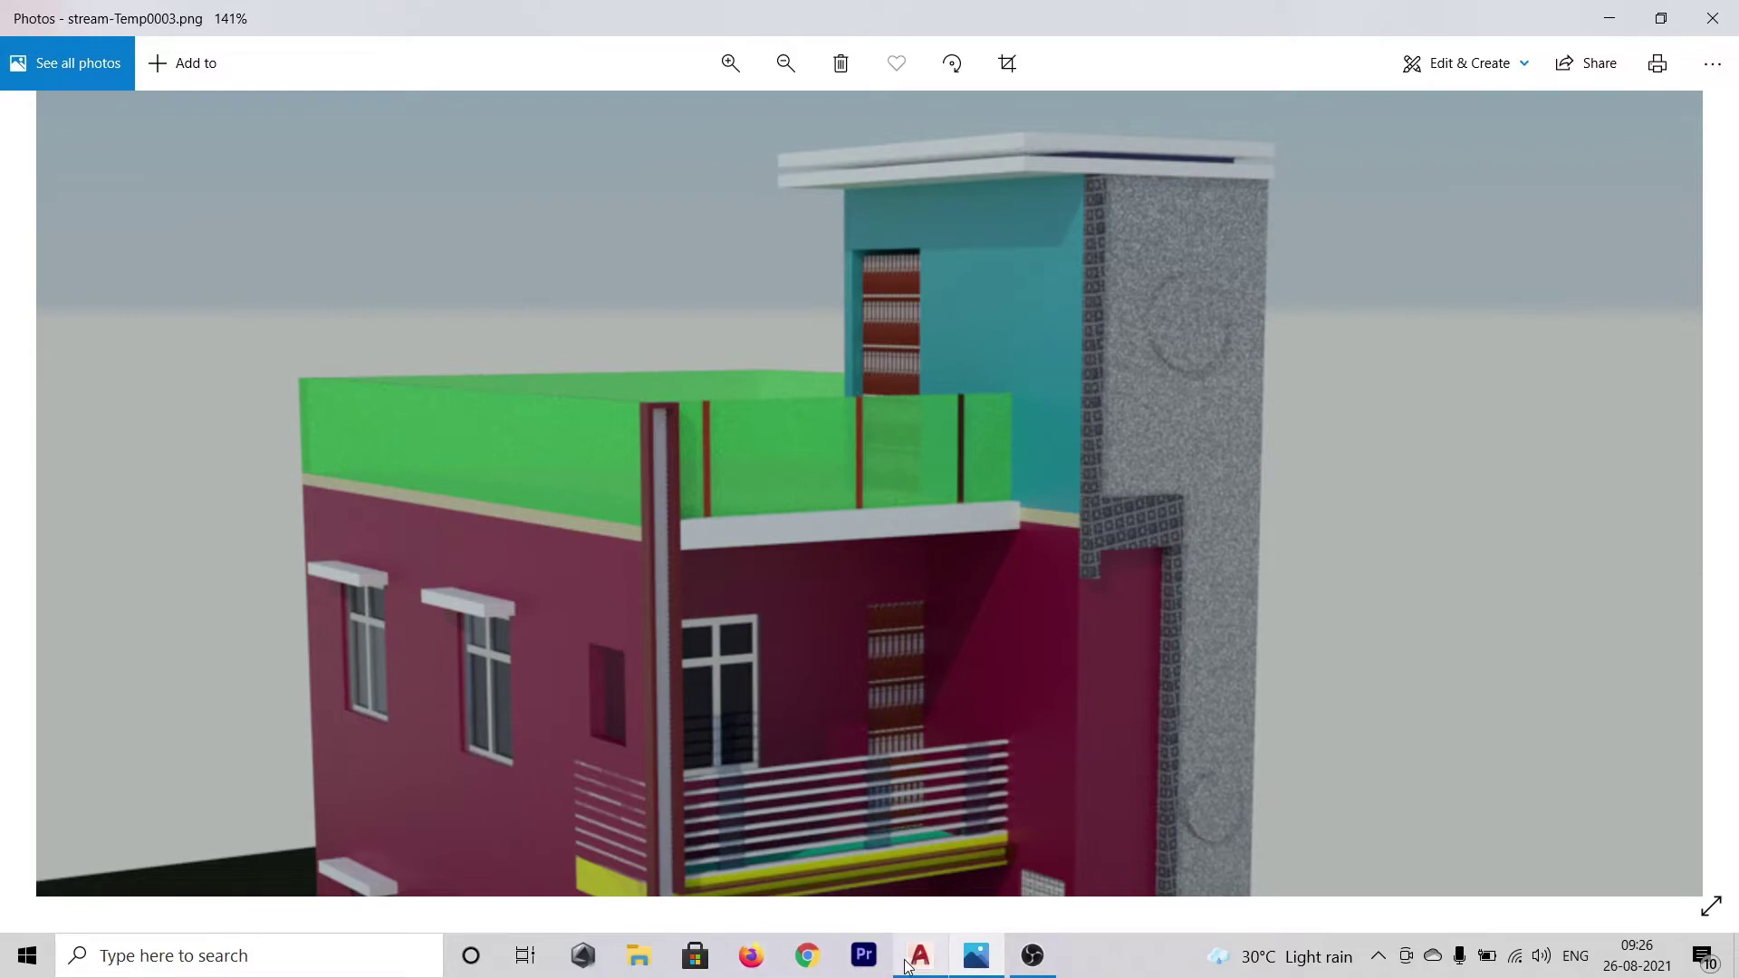
mouse_move(906, 966)
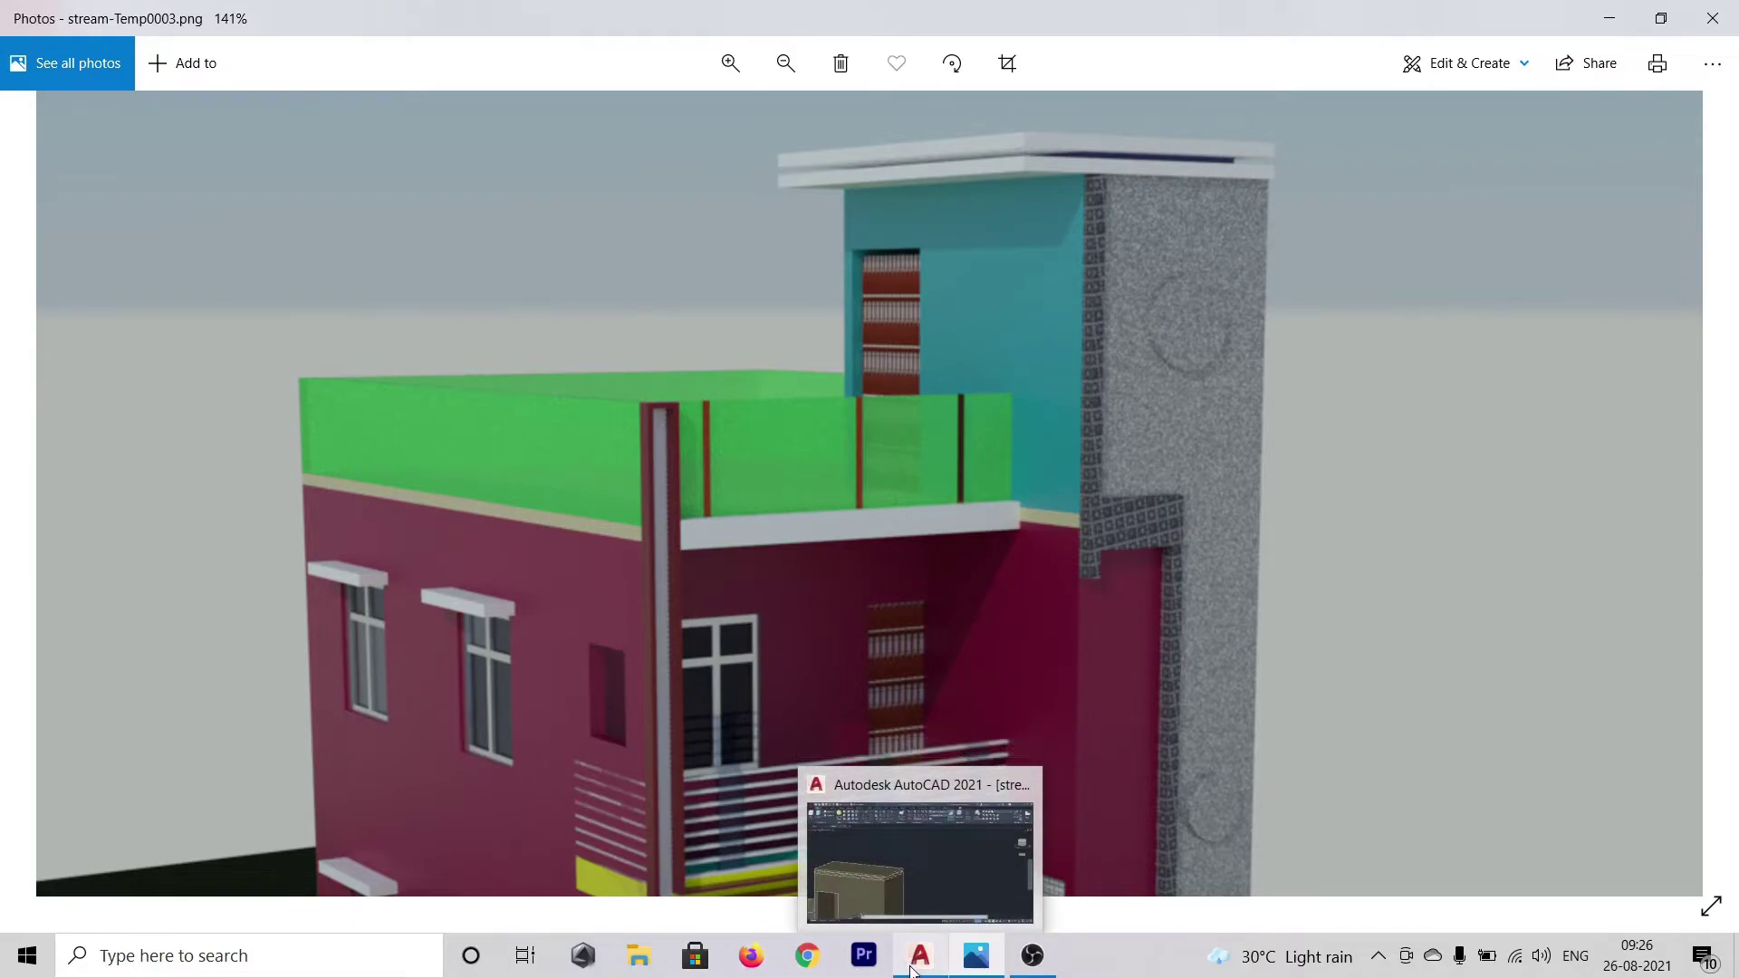
left_click(905, 965)
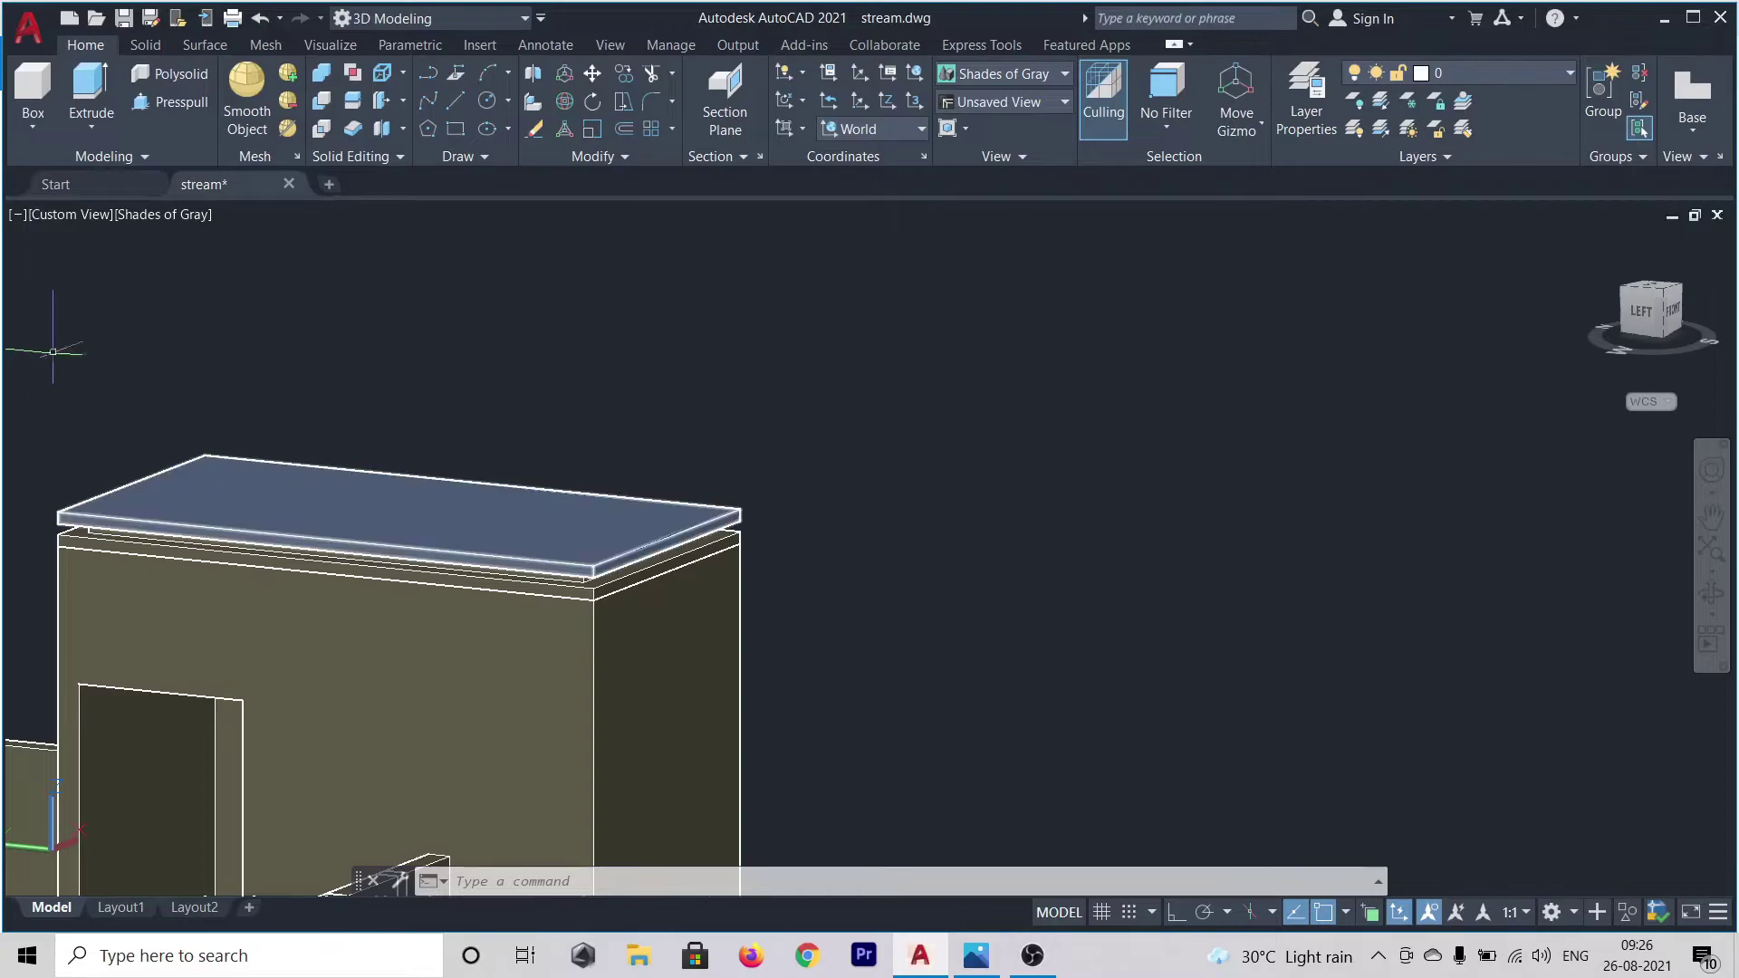
- Presspull the west edge face of the topmost roof slab 1' outward
left_click(156, 107)
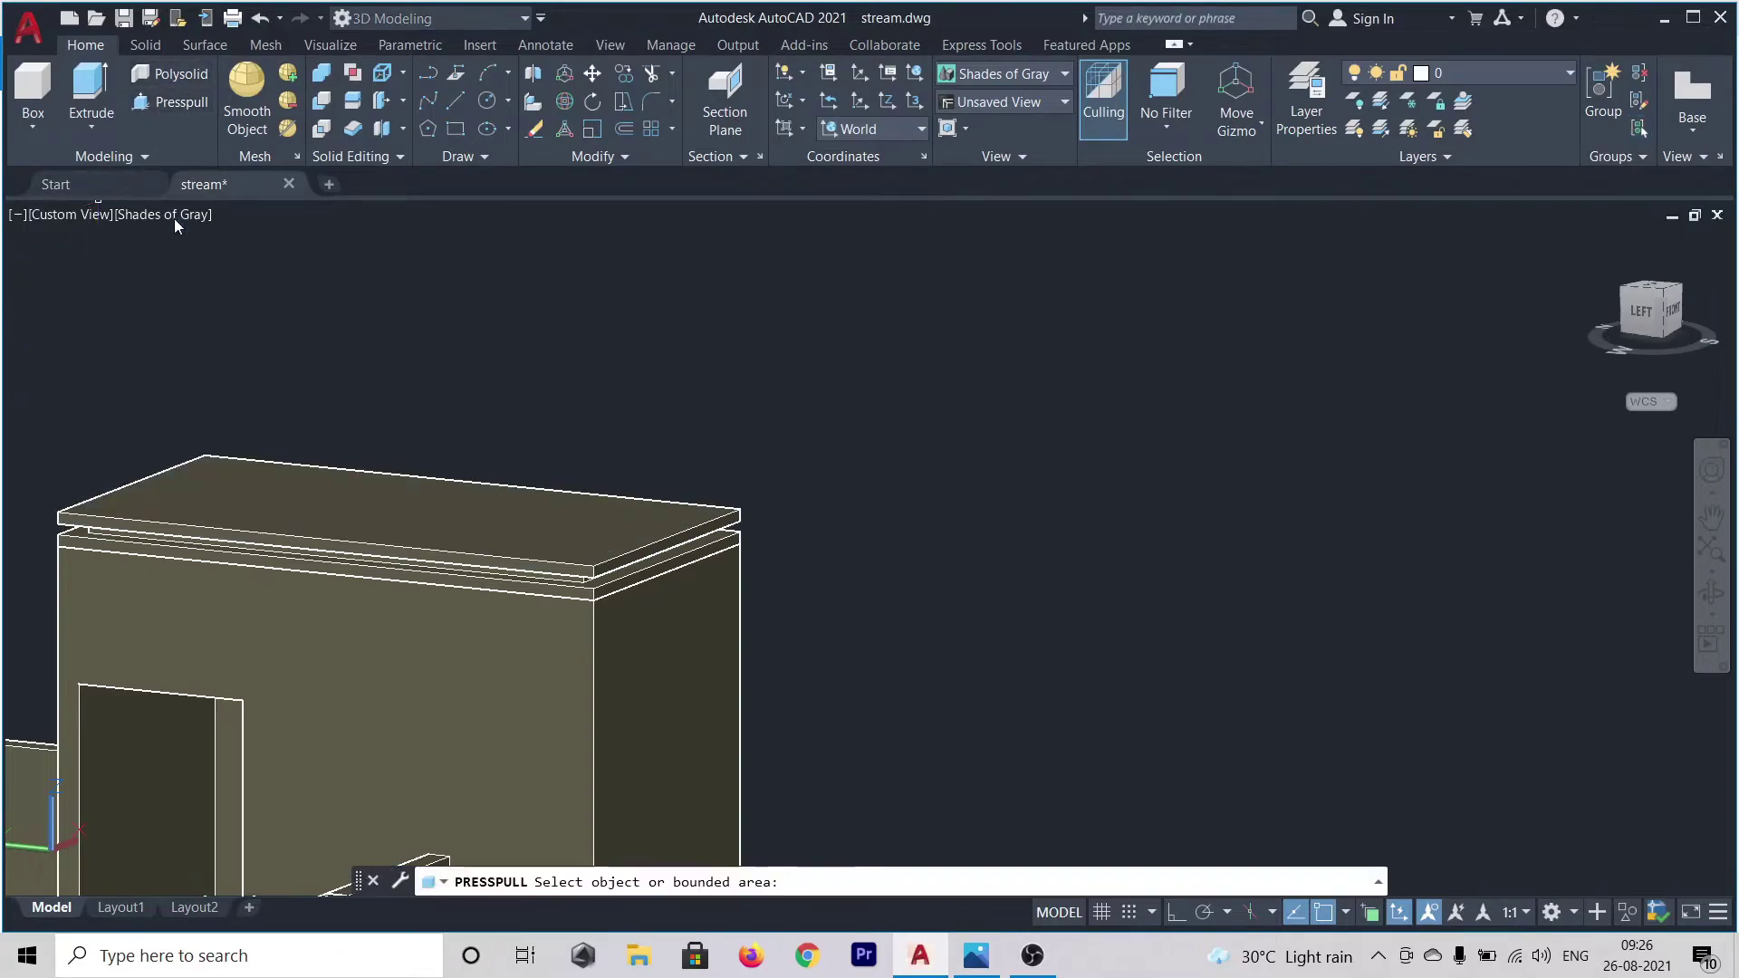
scroll(268, 543, "up", 5)
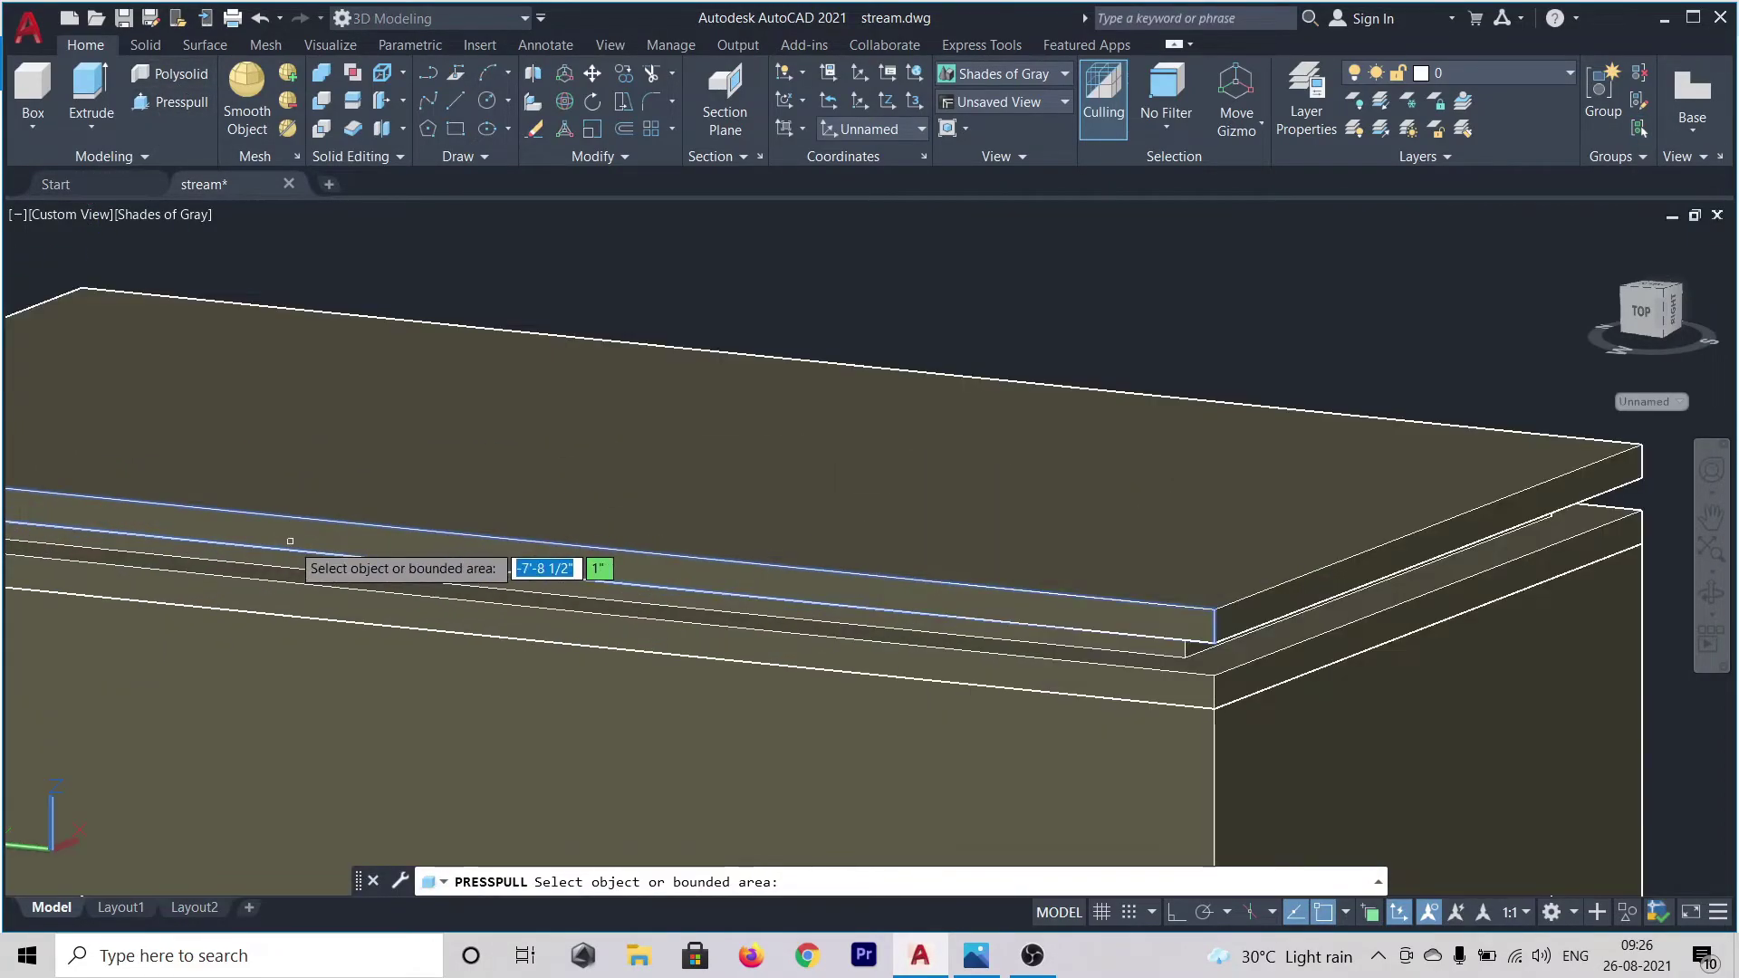
scroll(281, 540, "down", 2)
left_click(295, 537)
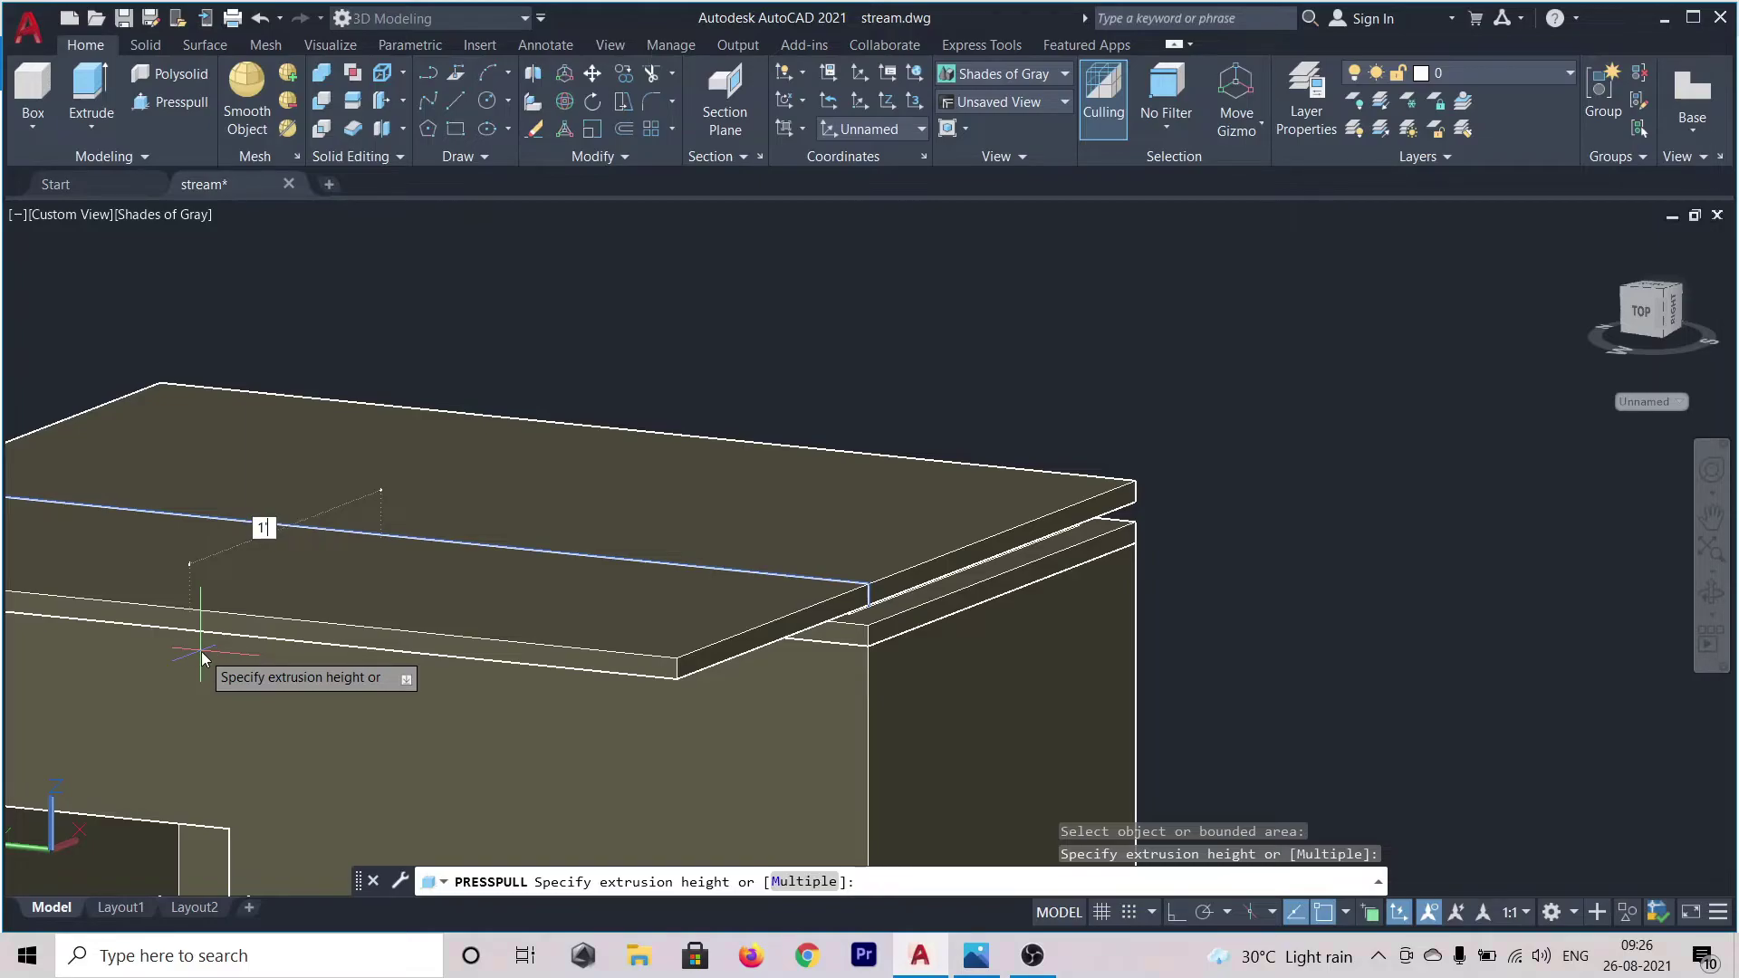
type("1'")
key("Return")
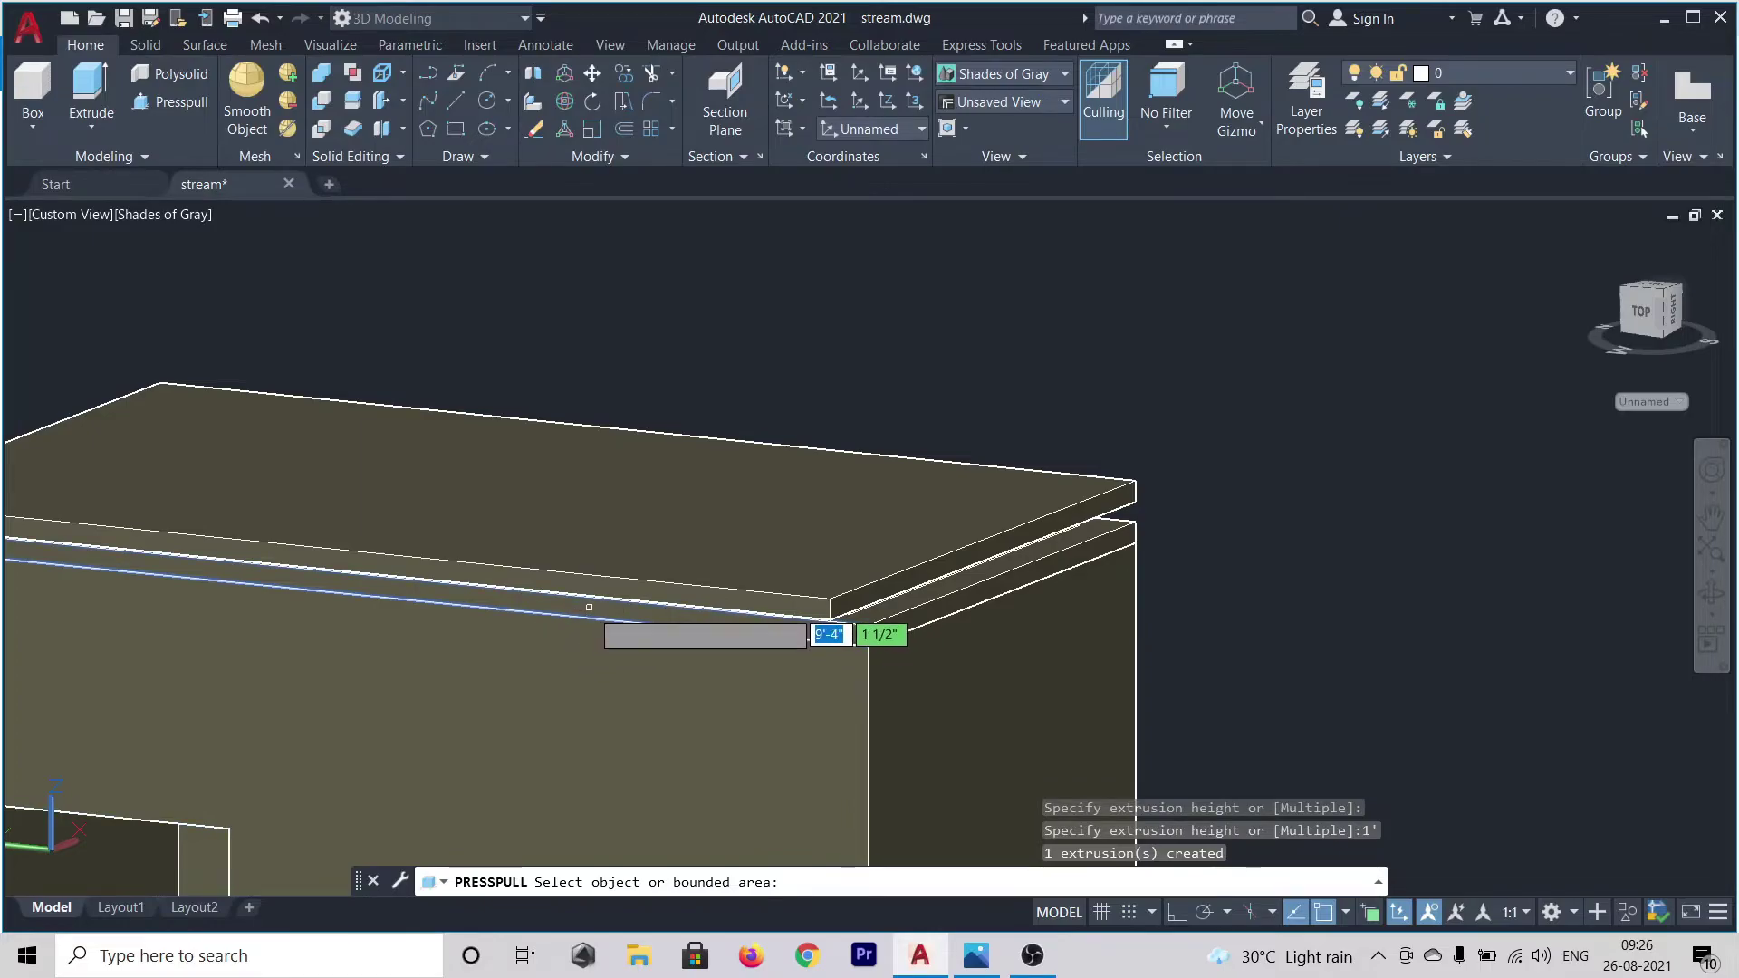
- Presspull the west edge face of the lower roof slab of the rooftop room 1' outward
scroll(589, 607, "up", 3)
left_click(593, 607)
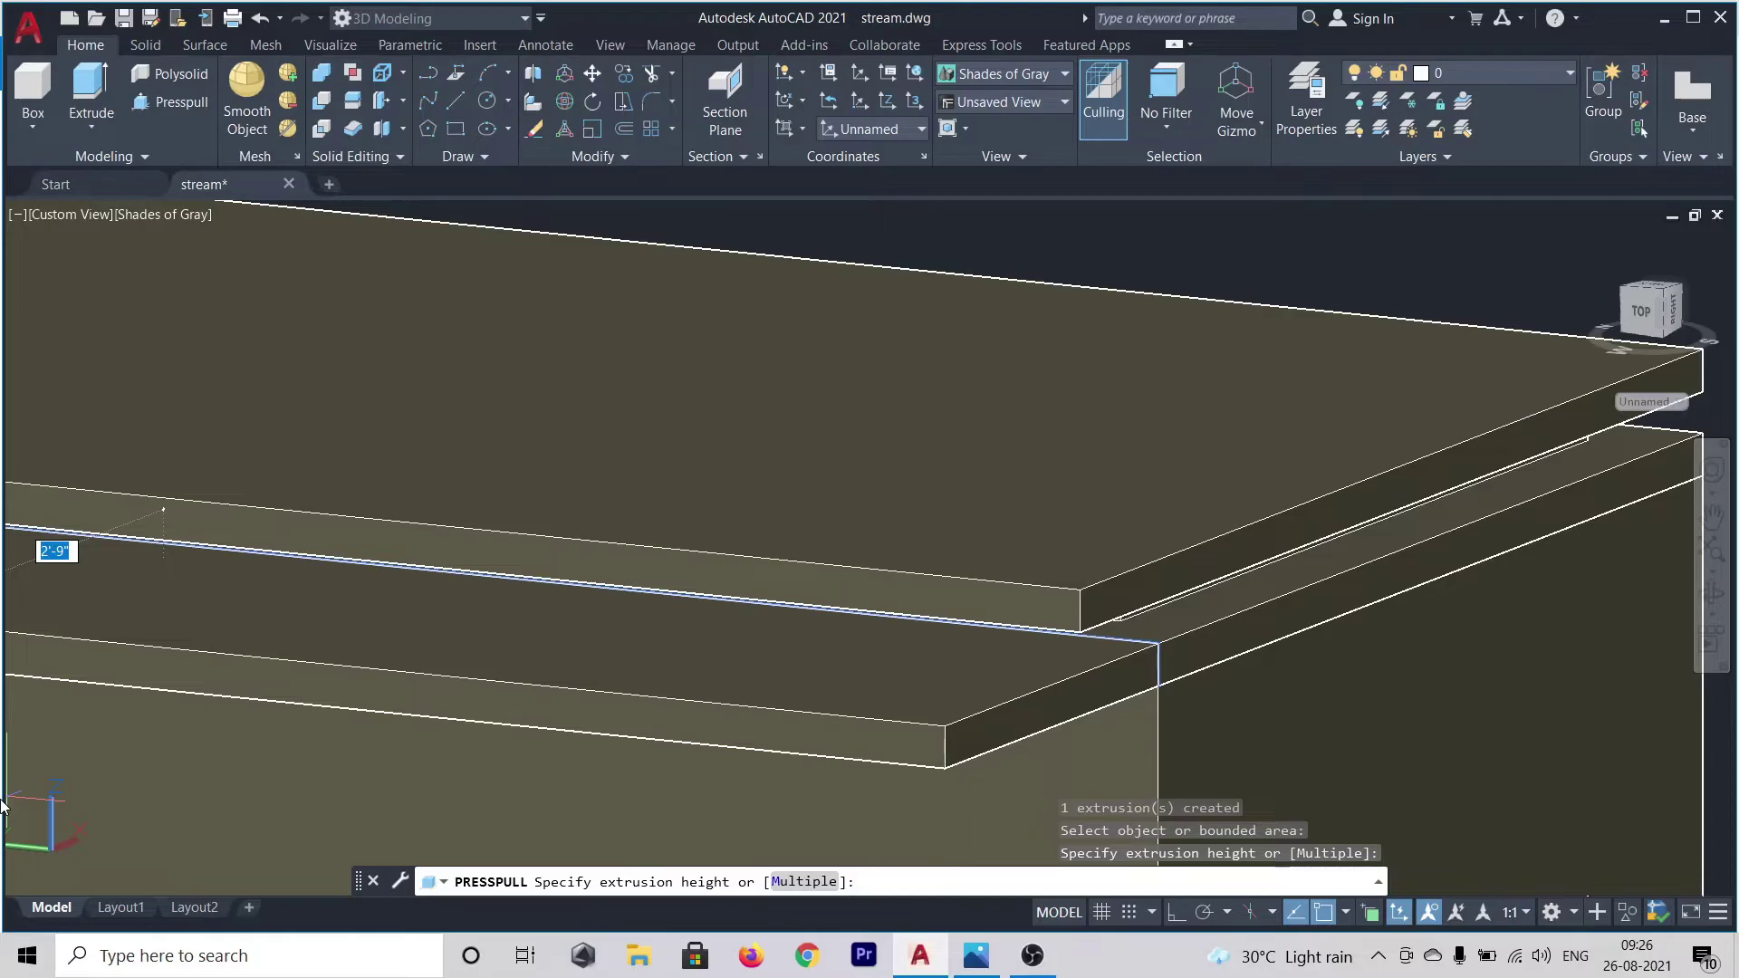
type("1'")
key("Return")
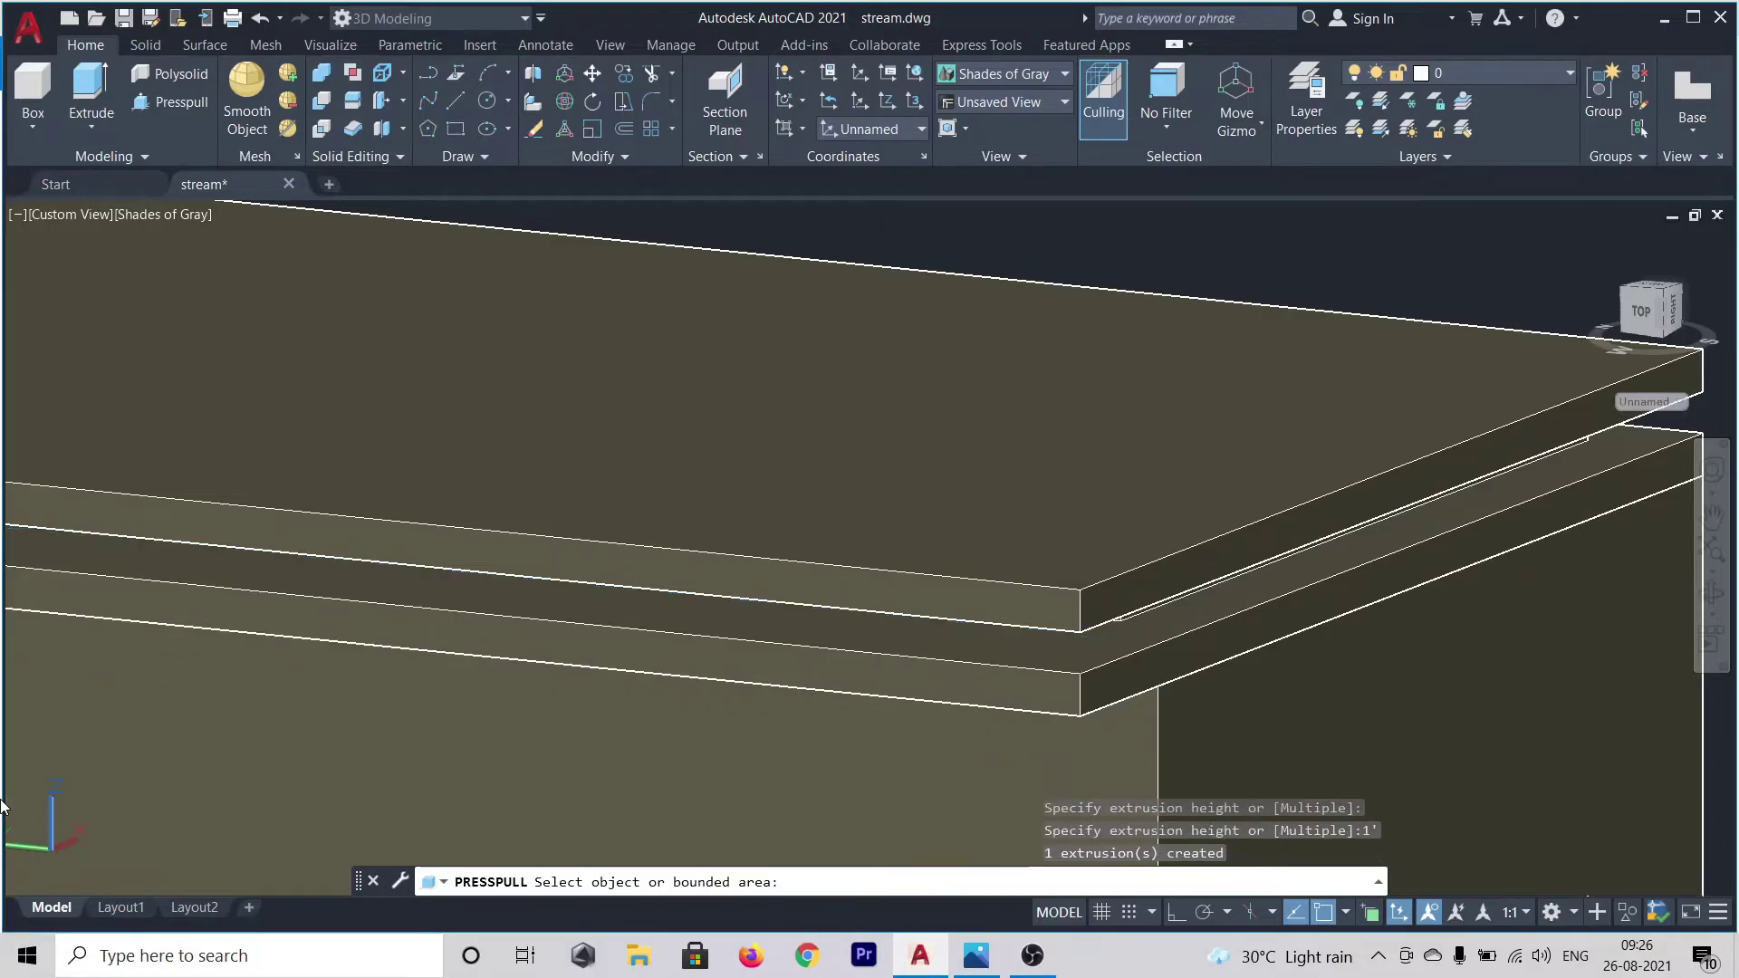
key("Return")
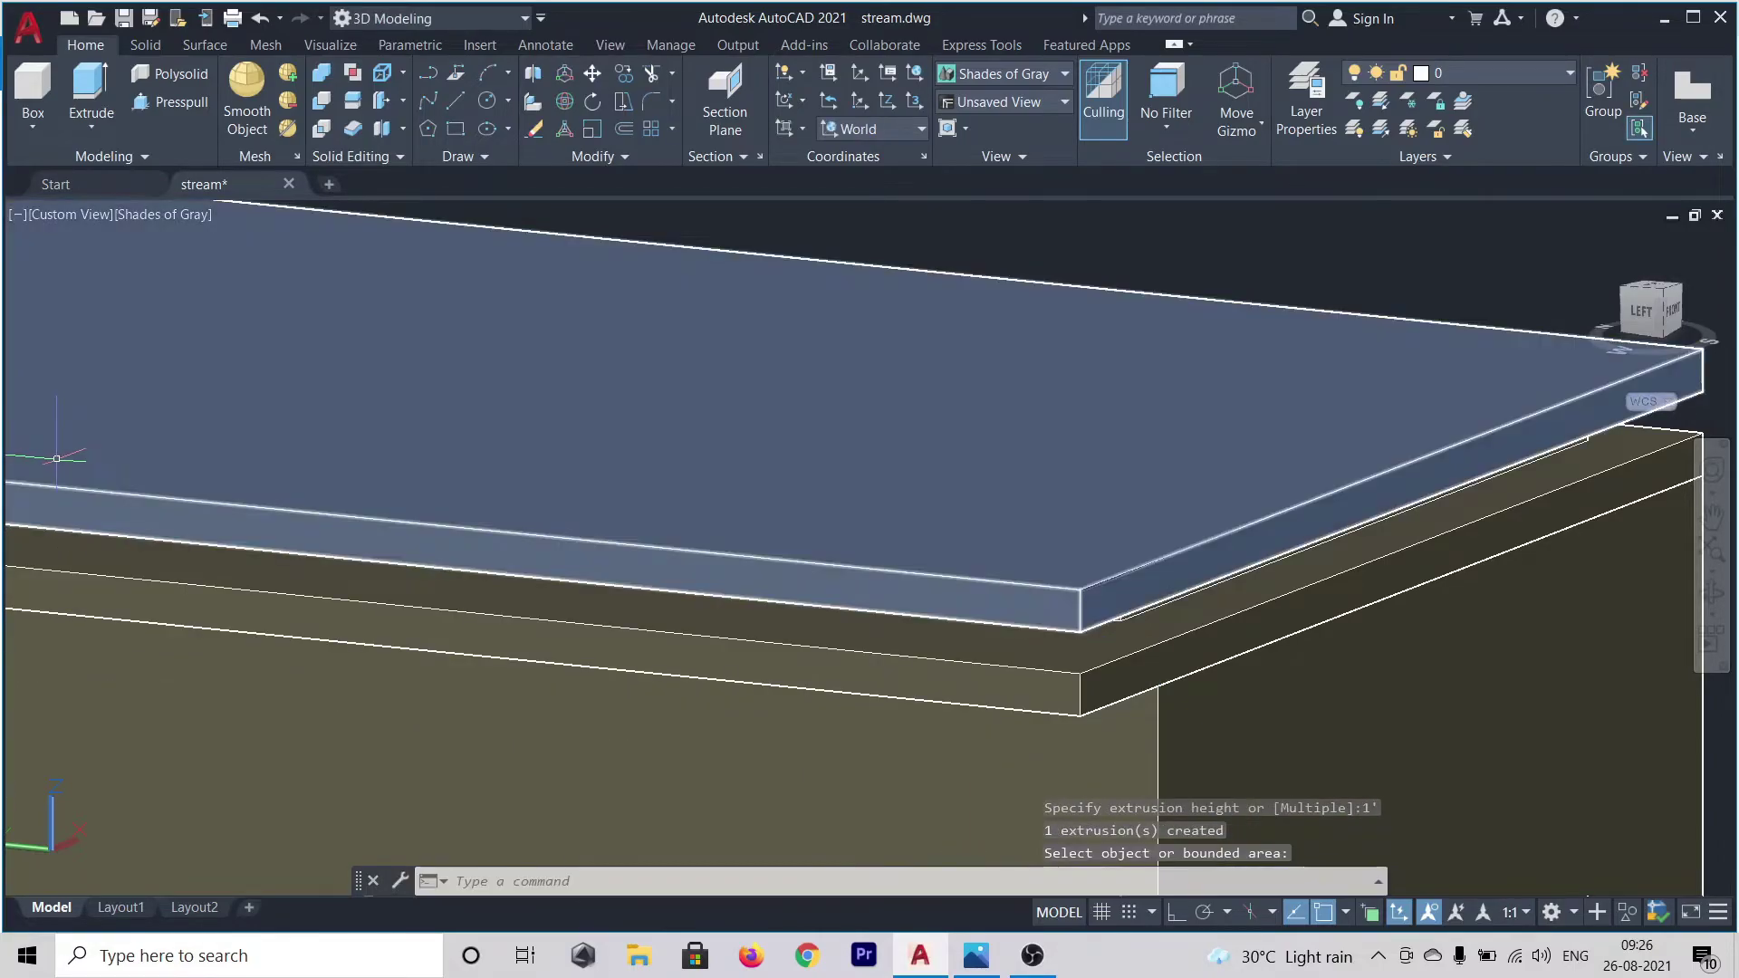
- Examine the rooftop room's double-slab roof, the whole house and its front balcony openings from several angles
scroll(56, 458, "down", 4)
middle_click_drag(754, 558, 704, 538, "shift")
scroll(706, 540, "down", 5)
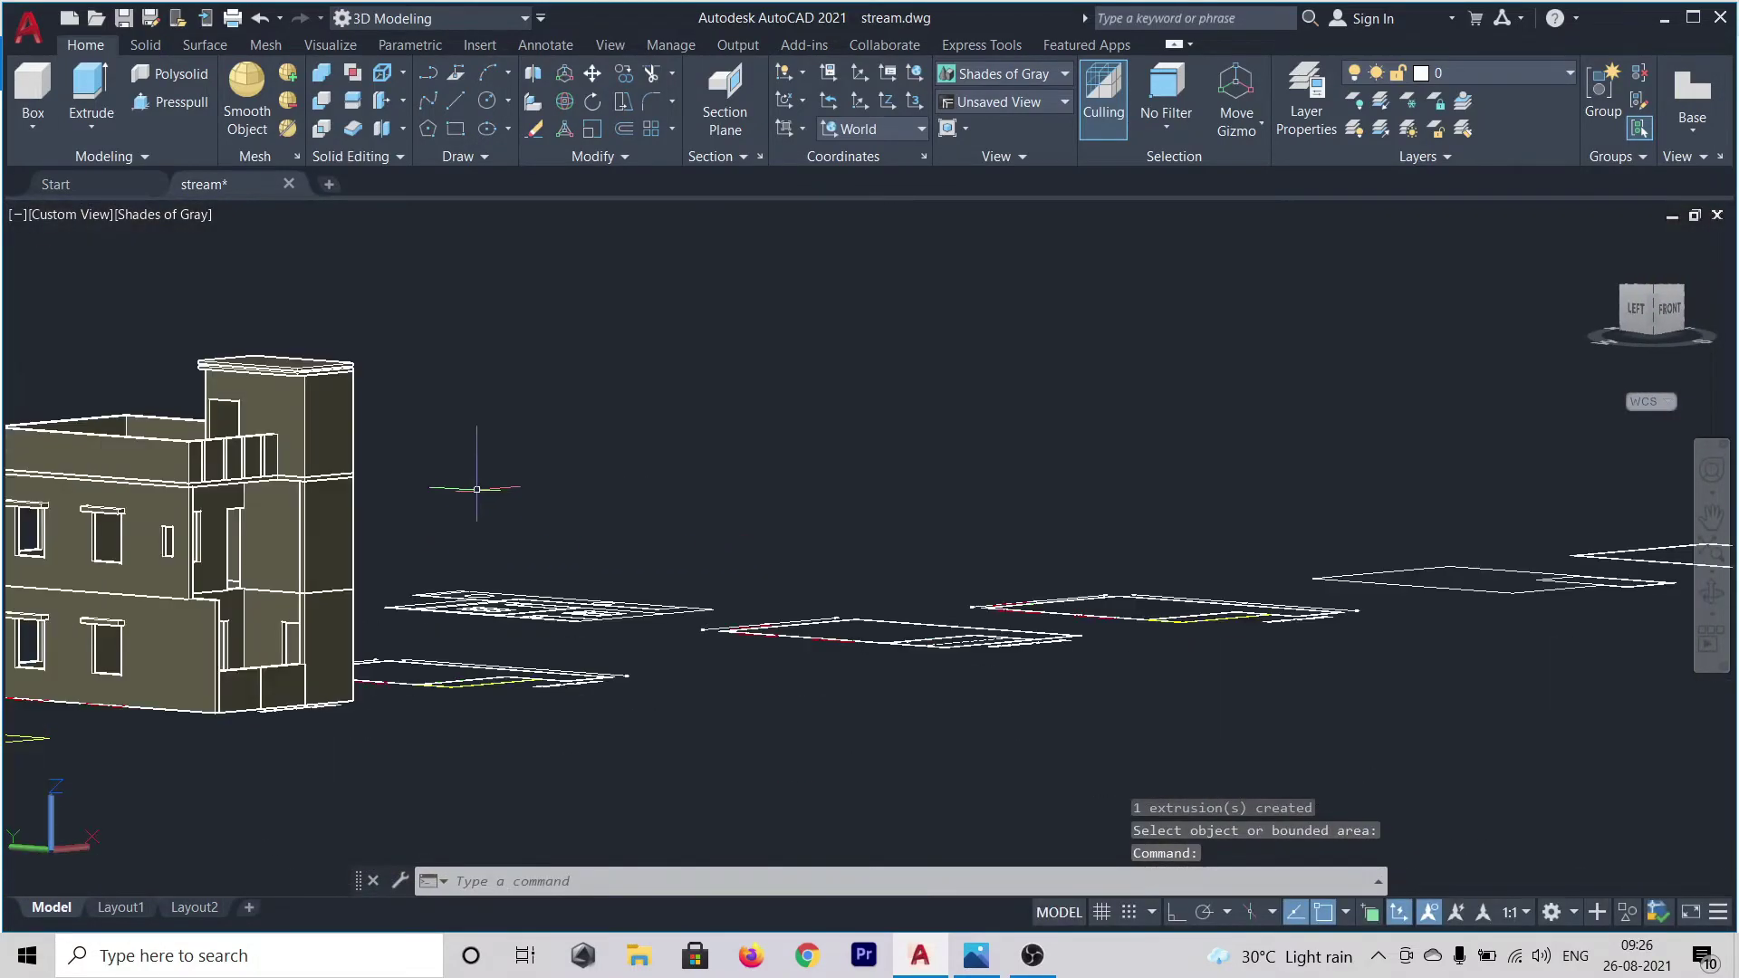
middle_click_drag(569, 434, 743, 481)
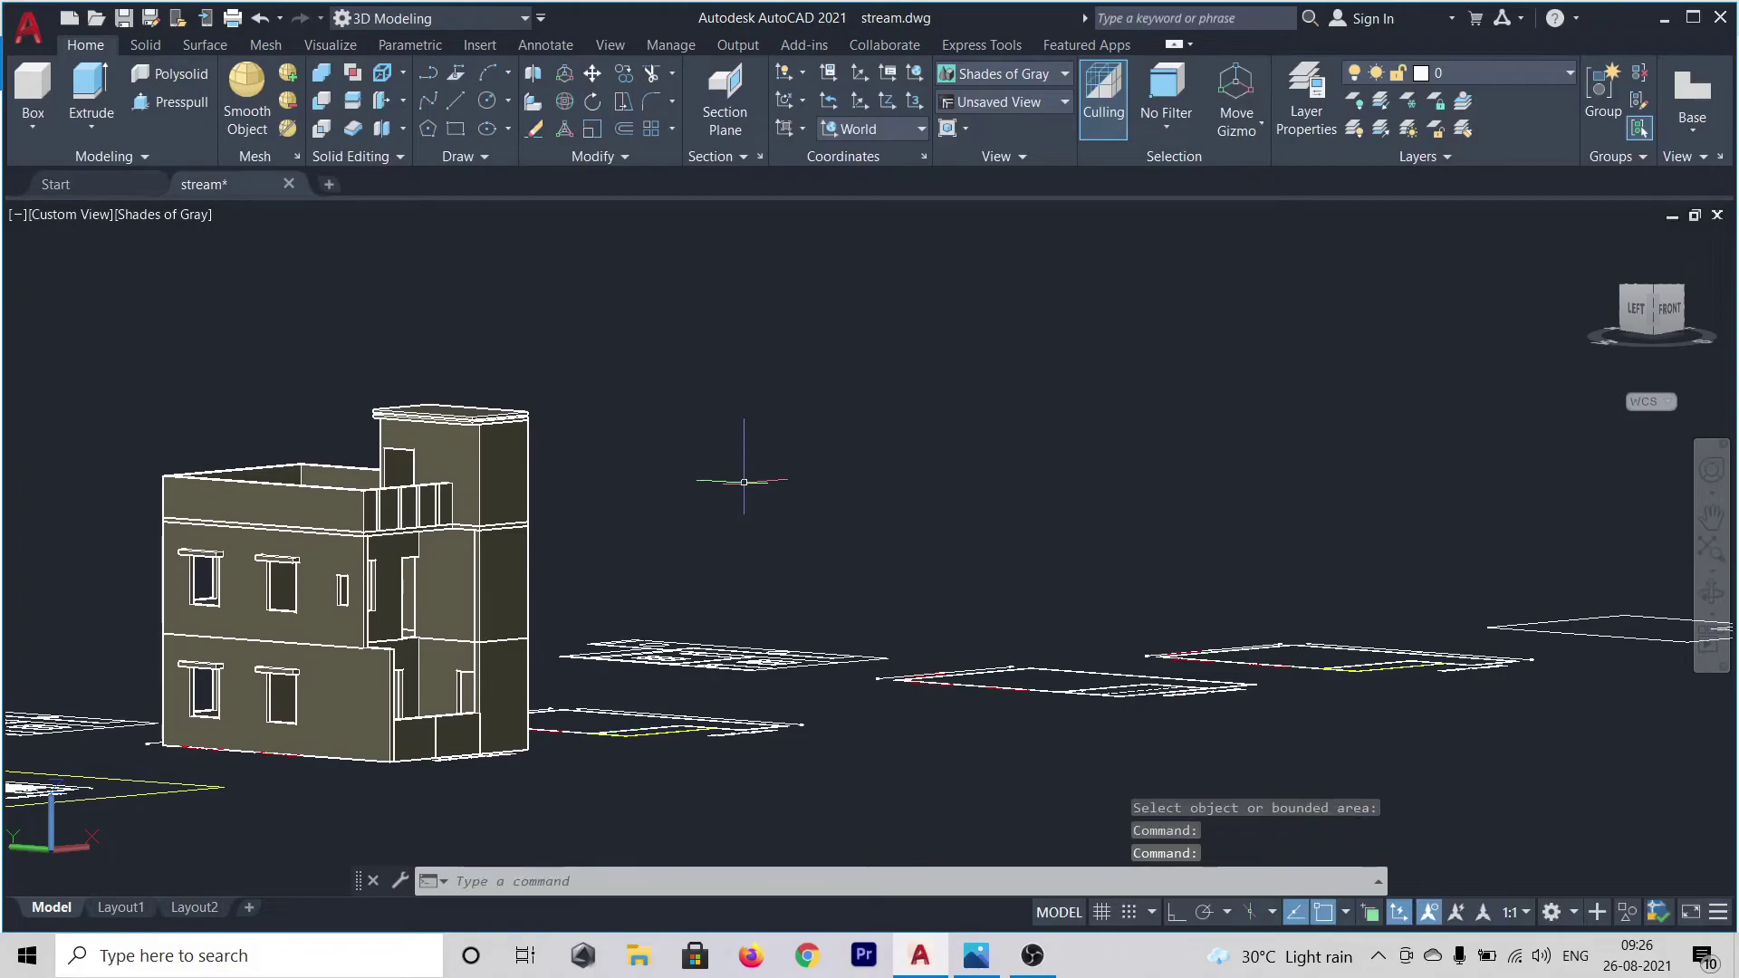
scroll(453, 435, "up", 6)
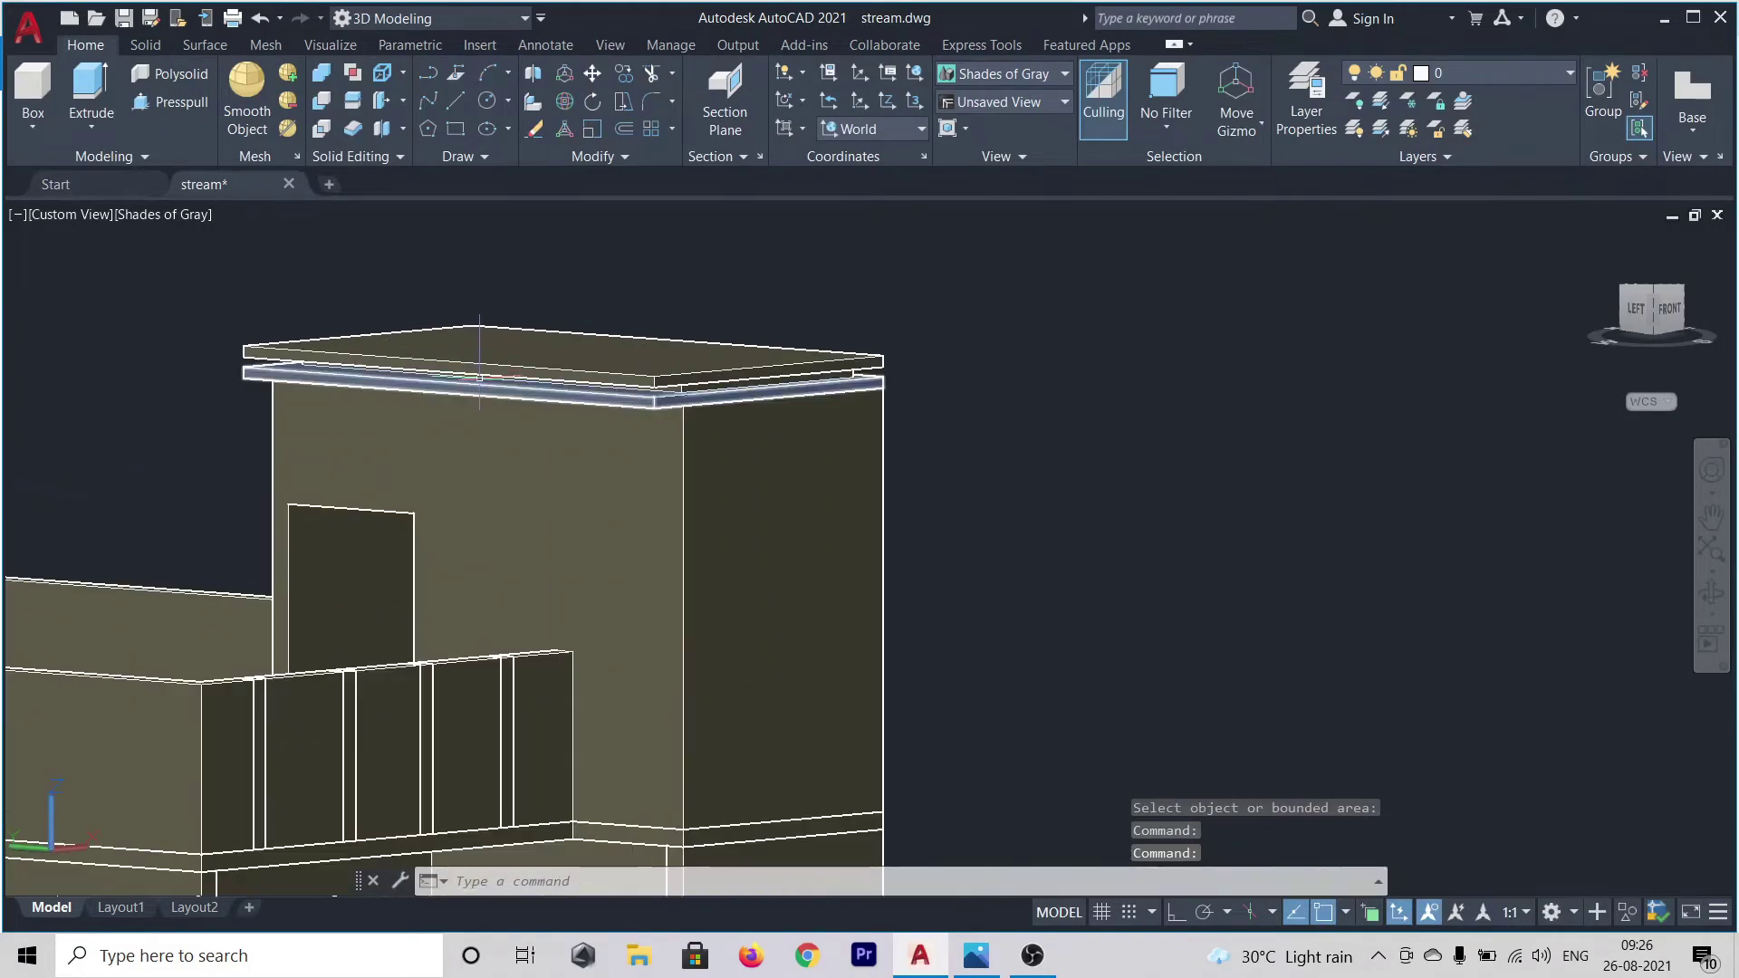
middle_click_drag(1215, 481, 1485, 376)
scroll(1234, 399, "up", 3)
scroll(1232, 417, "down", 4)
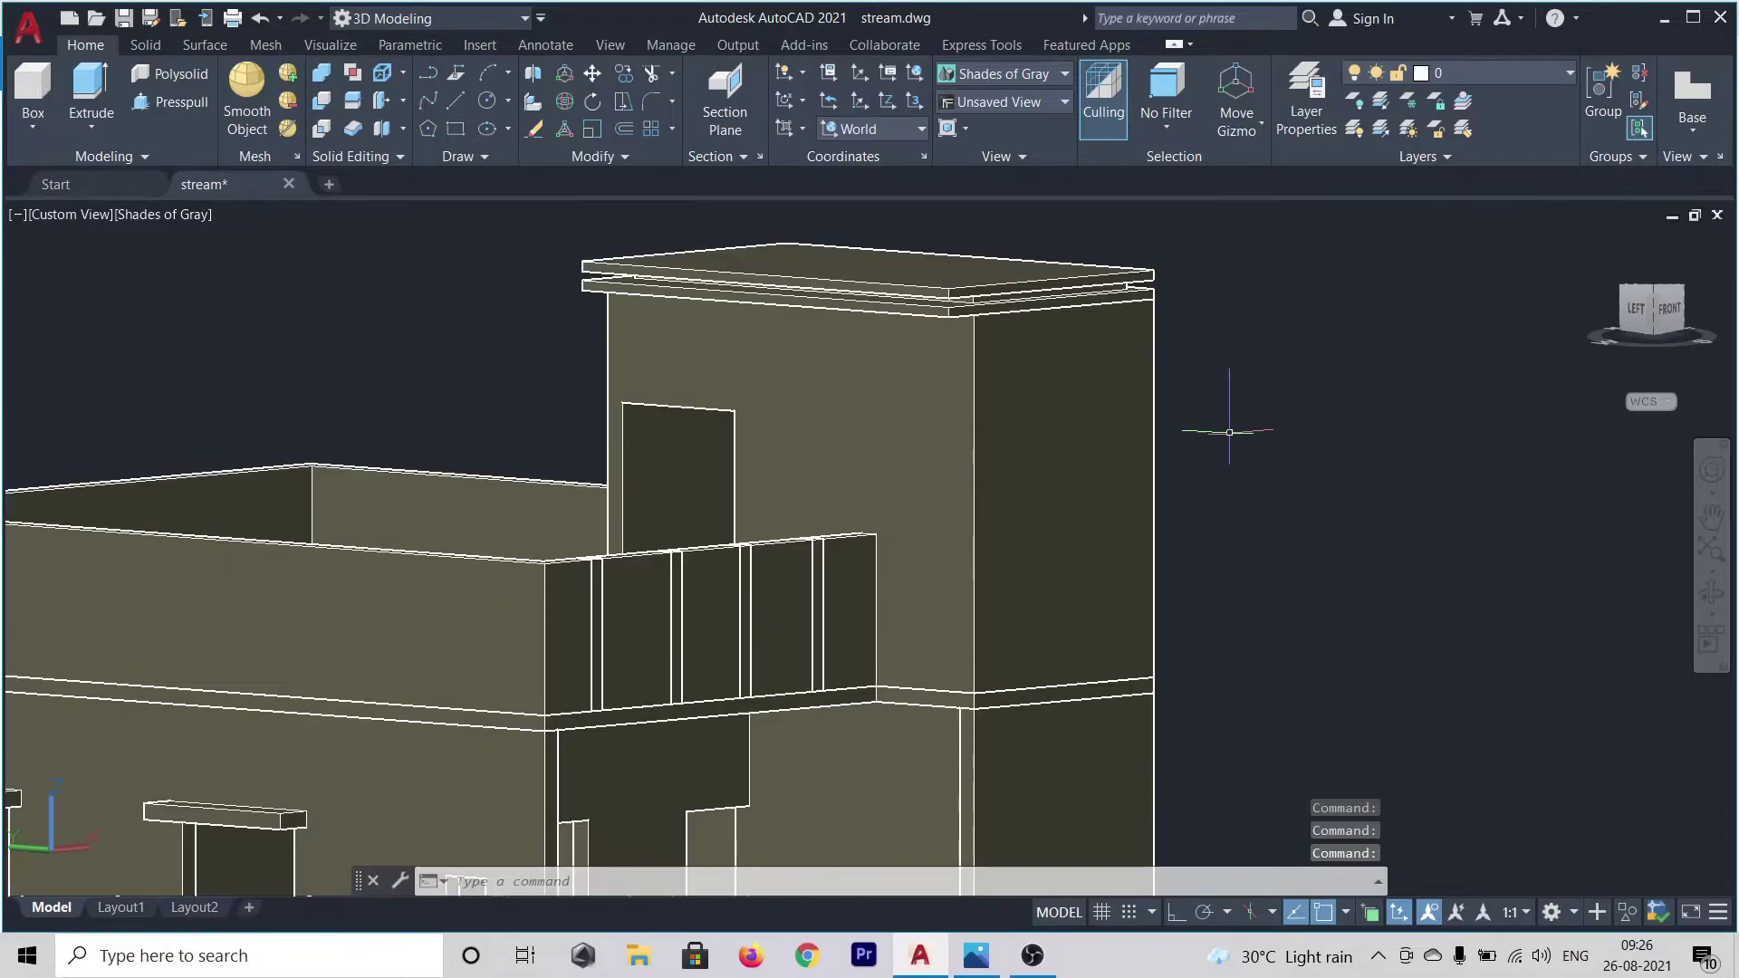
middle_click_drag(1259, 542, 1172, 501, "shift")
scroll(1276, 549, "down", 8)
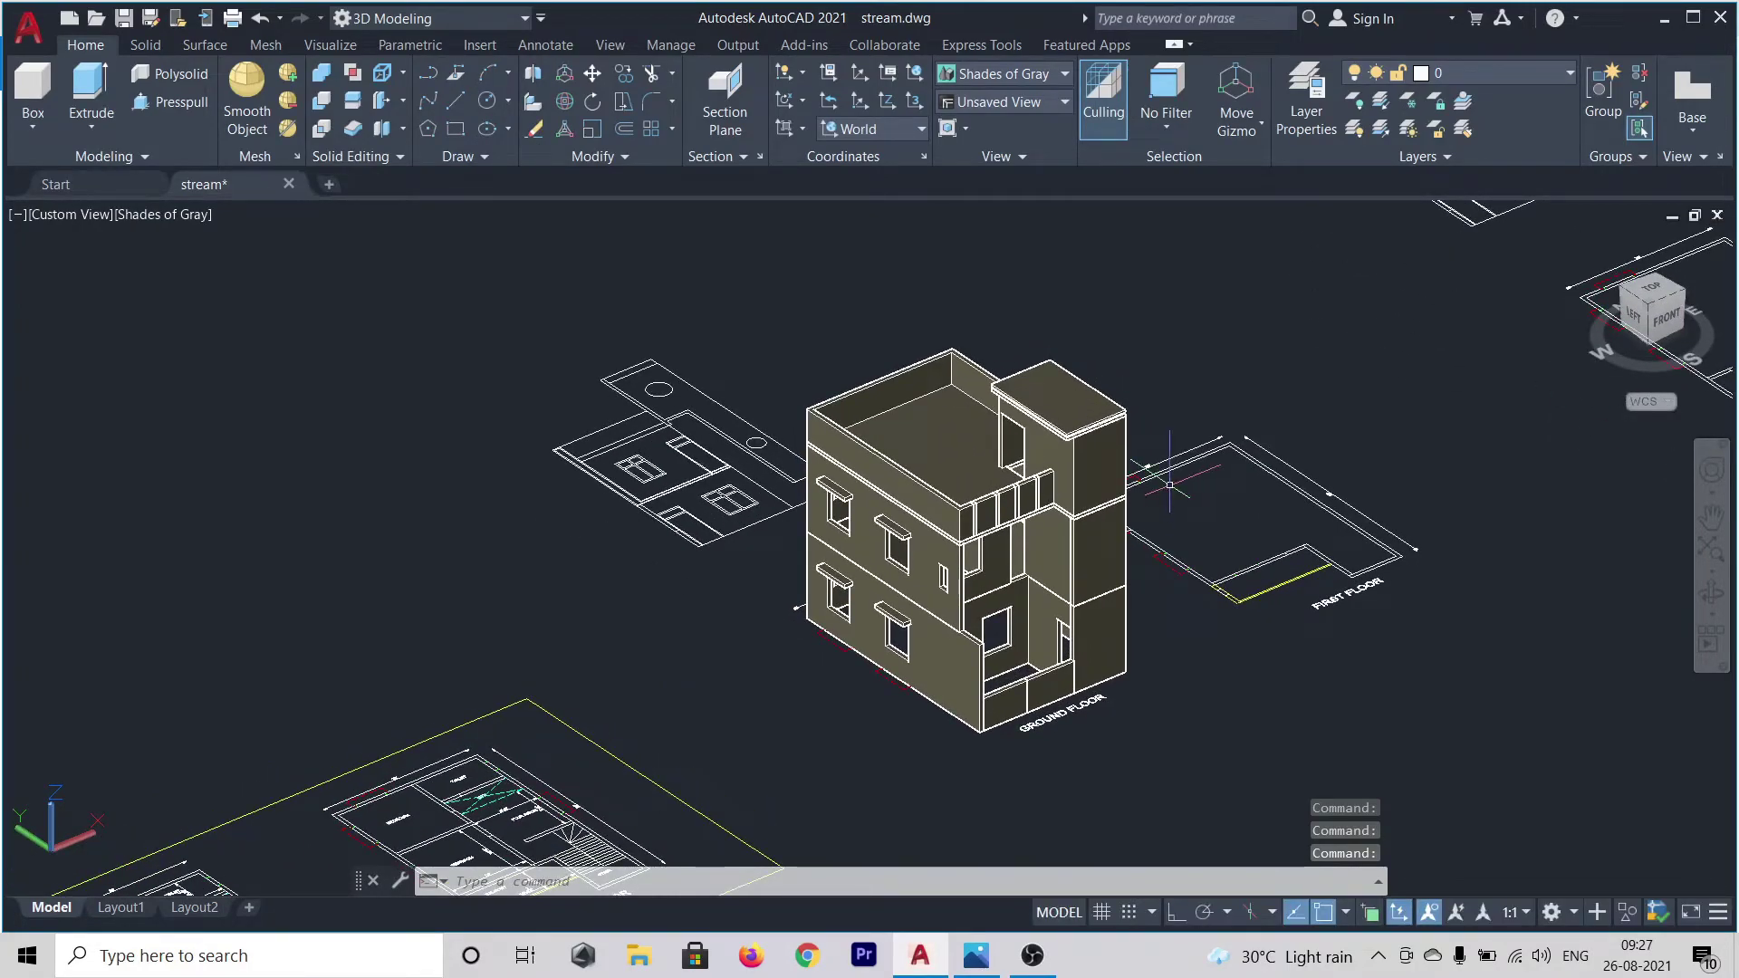
scroll(971, 564, "up", 6)
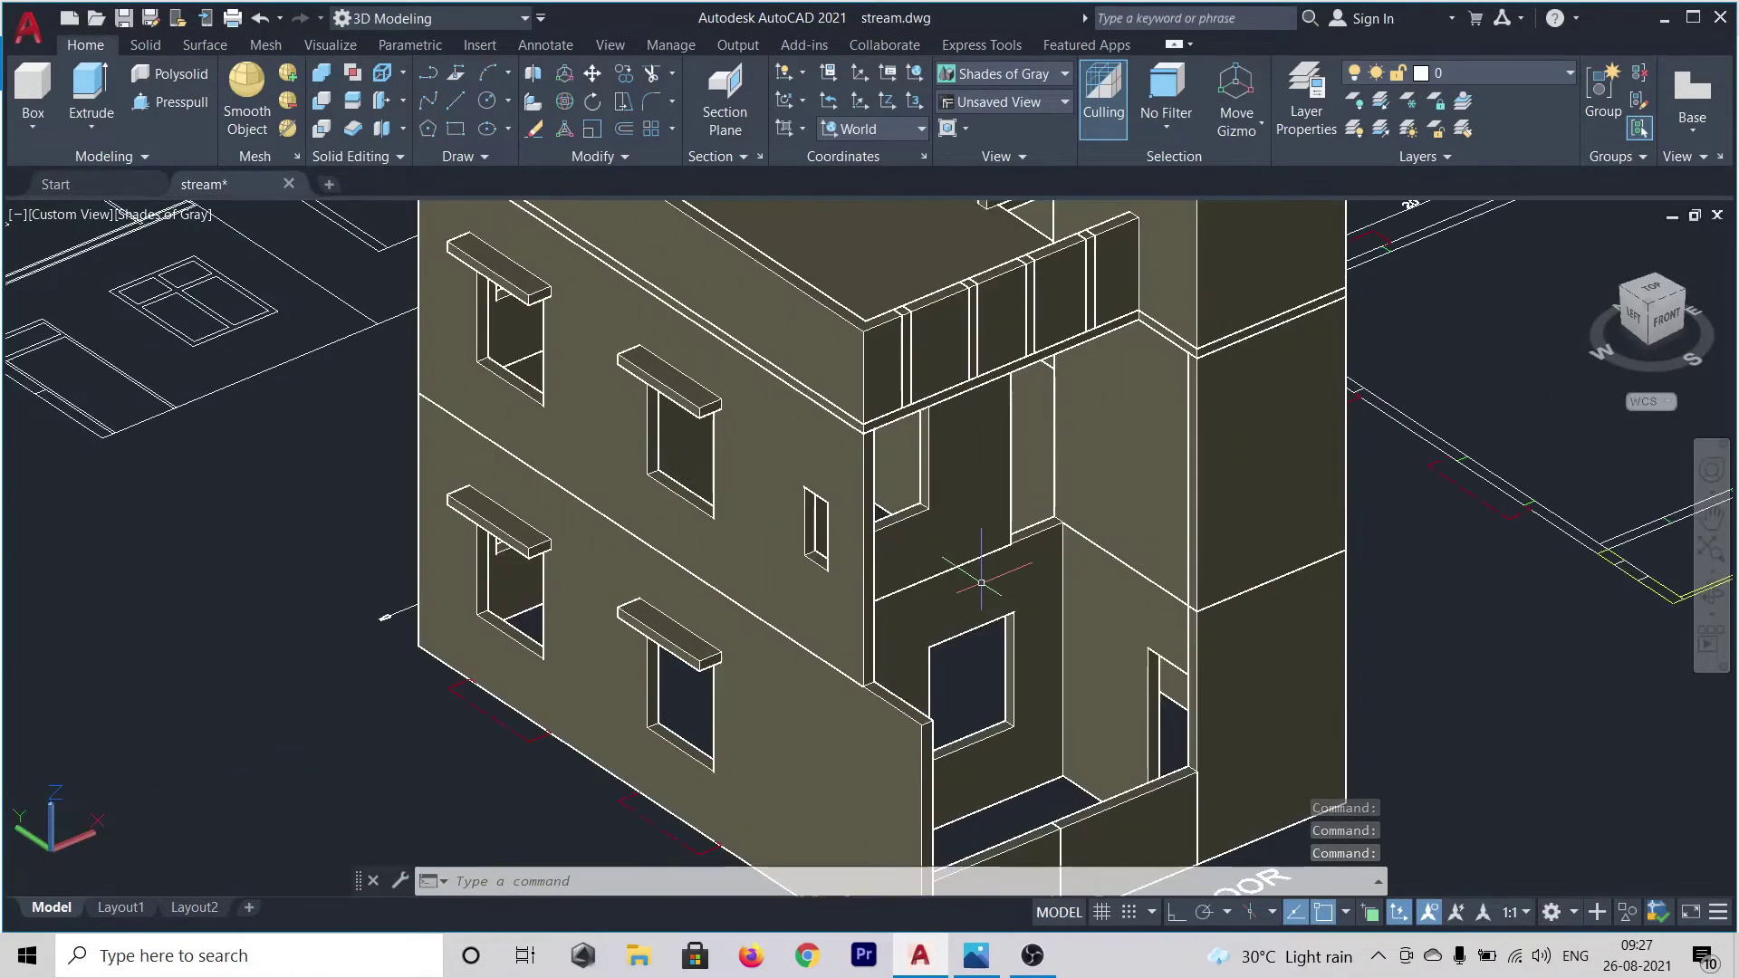
middle_click_drag(1366, 601, 1085, 470)
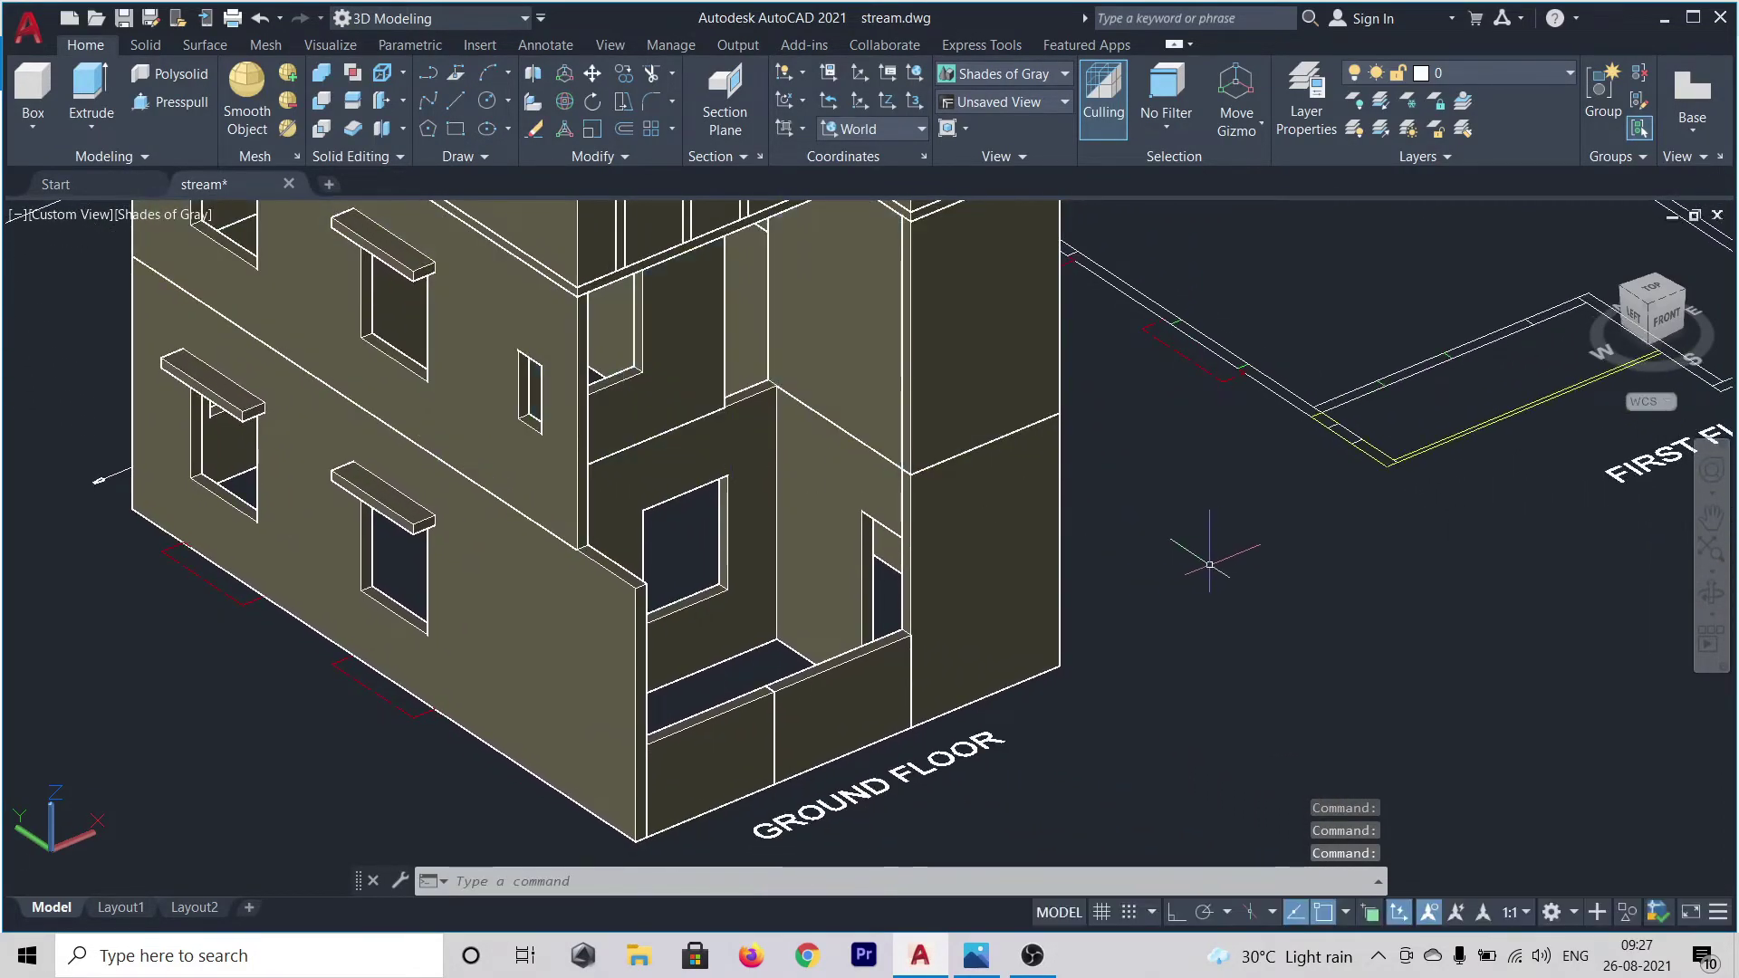
scroll(1213, 565, "down", 2)
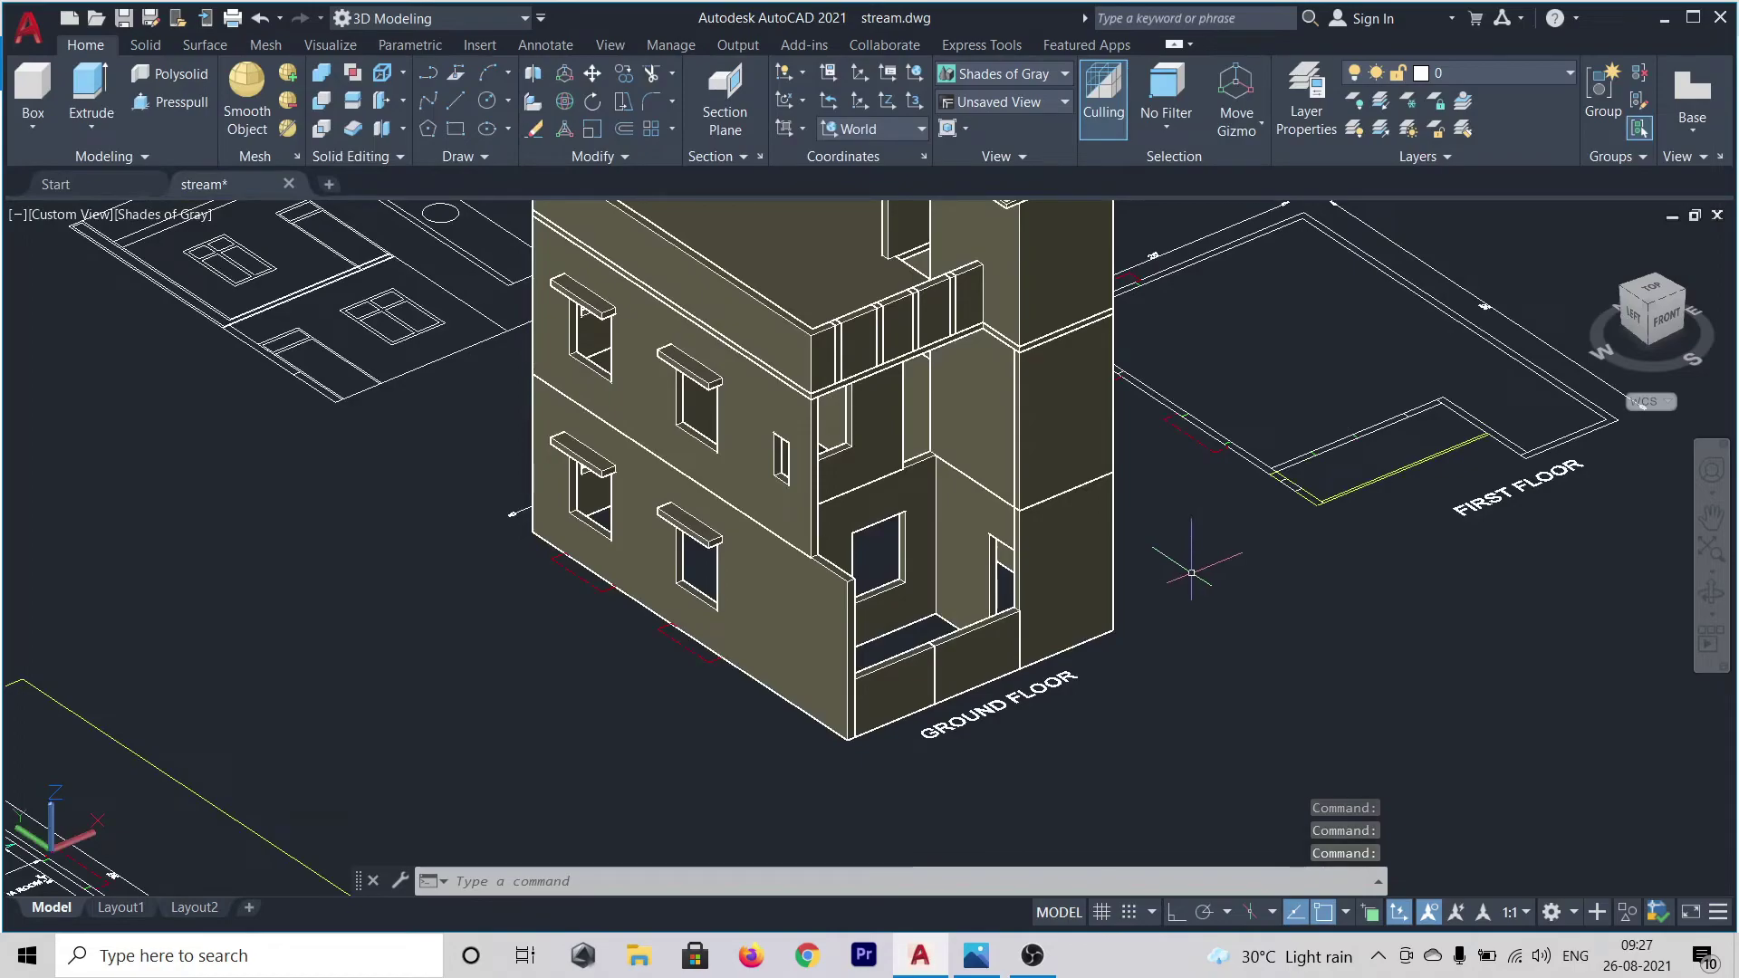
- Presspull the balcony floor area inside the yellow parapet outline of the First Floor plan up 5"
scroll(1196, 571, "down", 4)
middle_click_drag(1495, 504, 978, 544)
scroll(1196, 422, "up", 5)
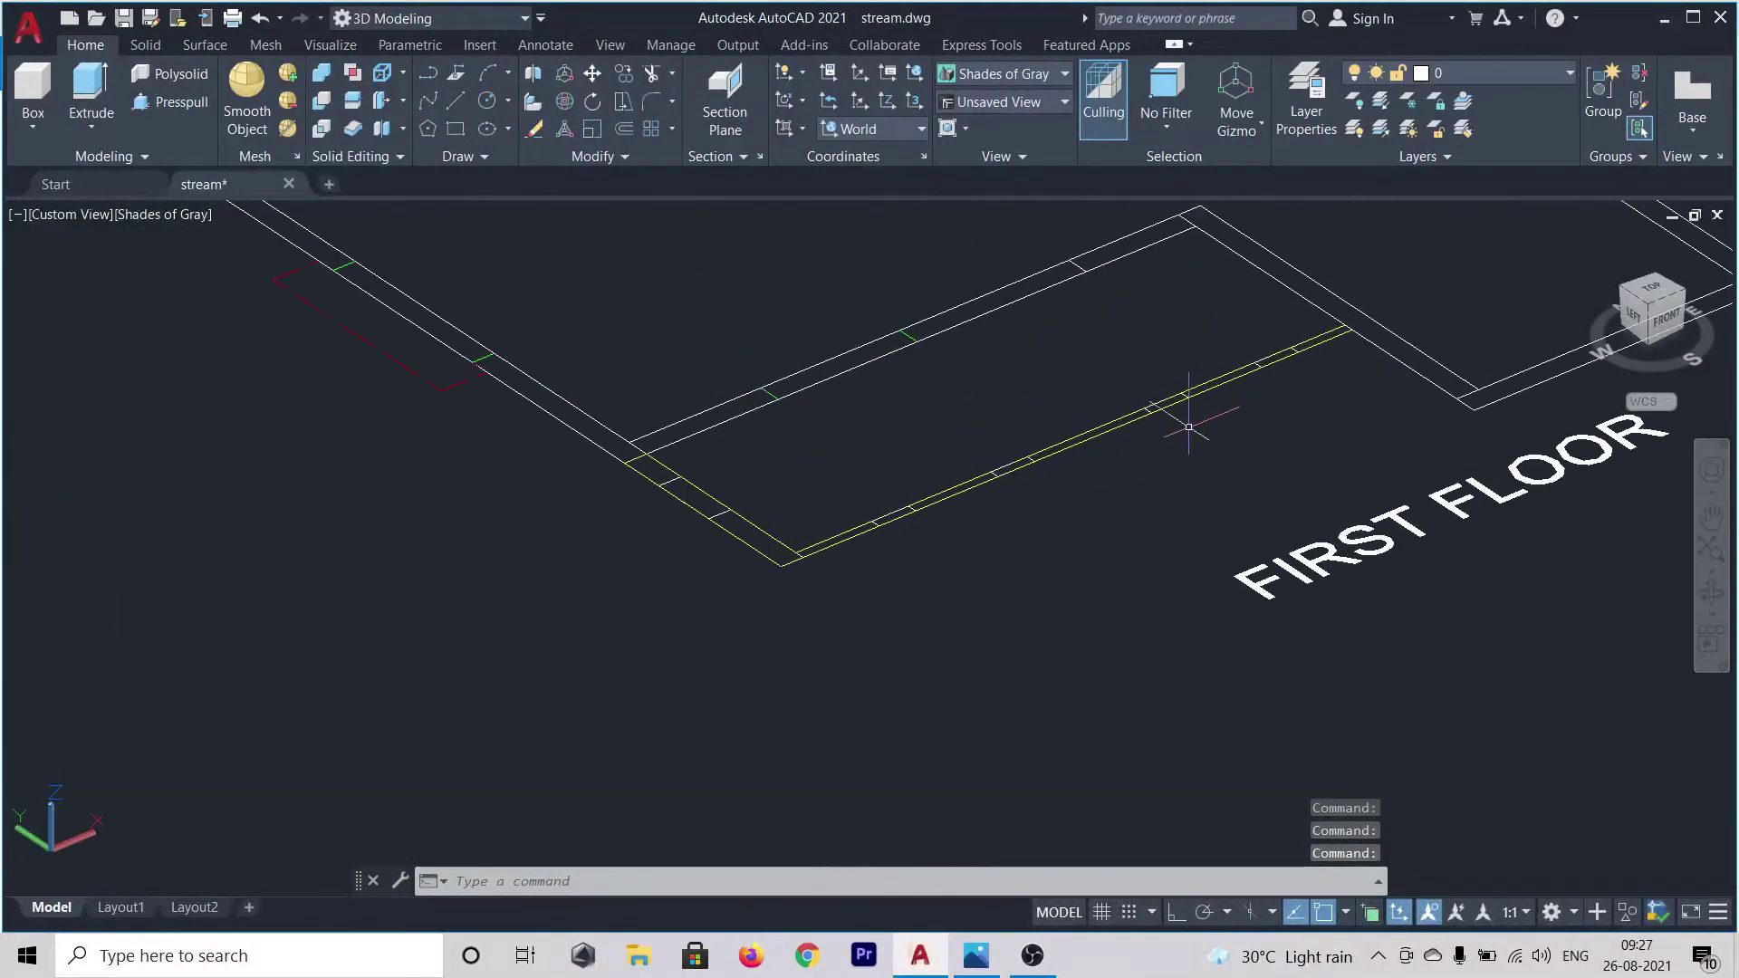
middle_click_drag(1149, 543, 1098, 660, "shift")
middle_click_drag(1142, 602, 1136, 647, "shift")
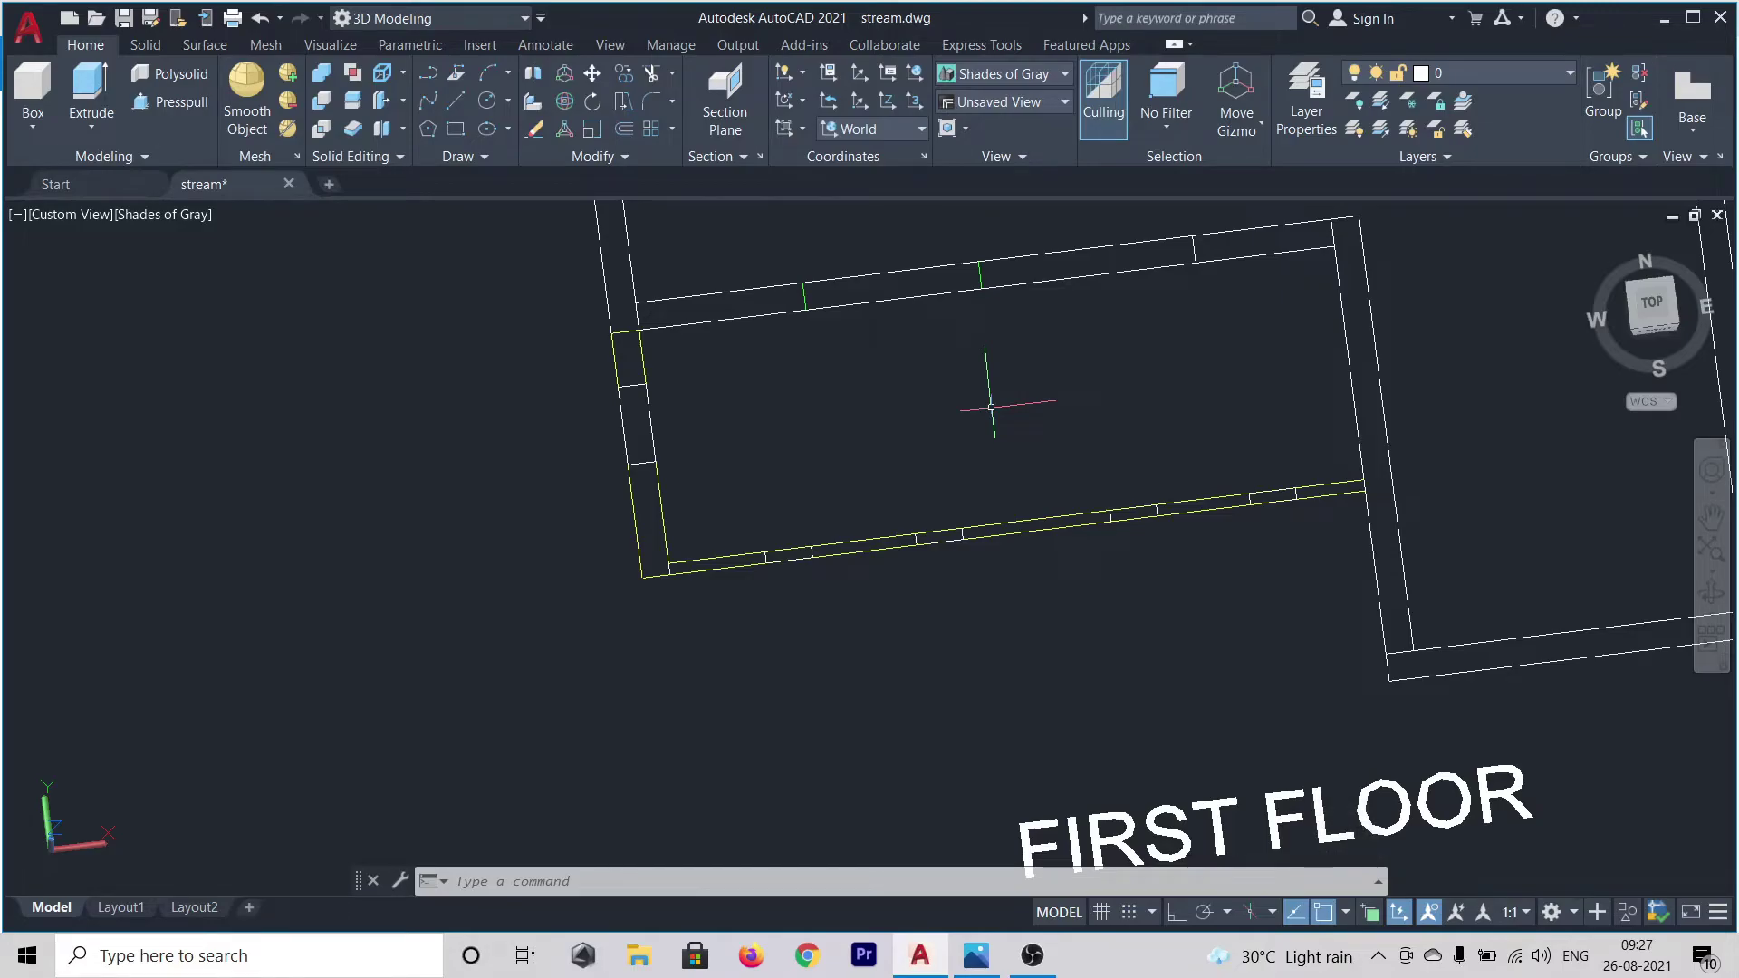
left_click(168, 102)
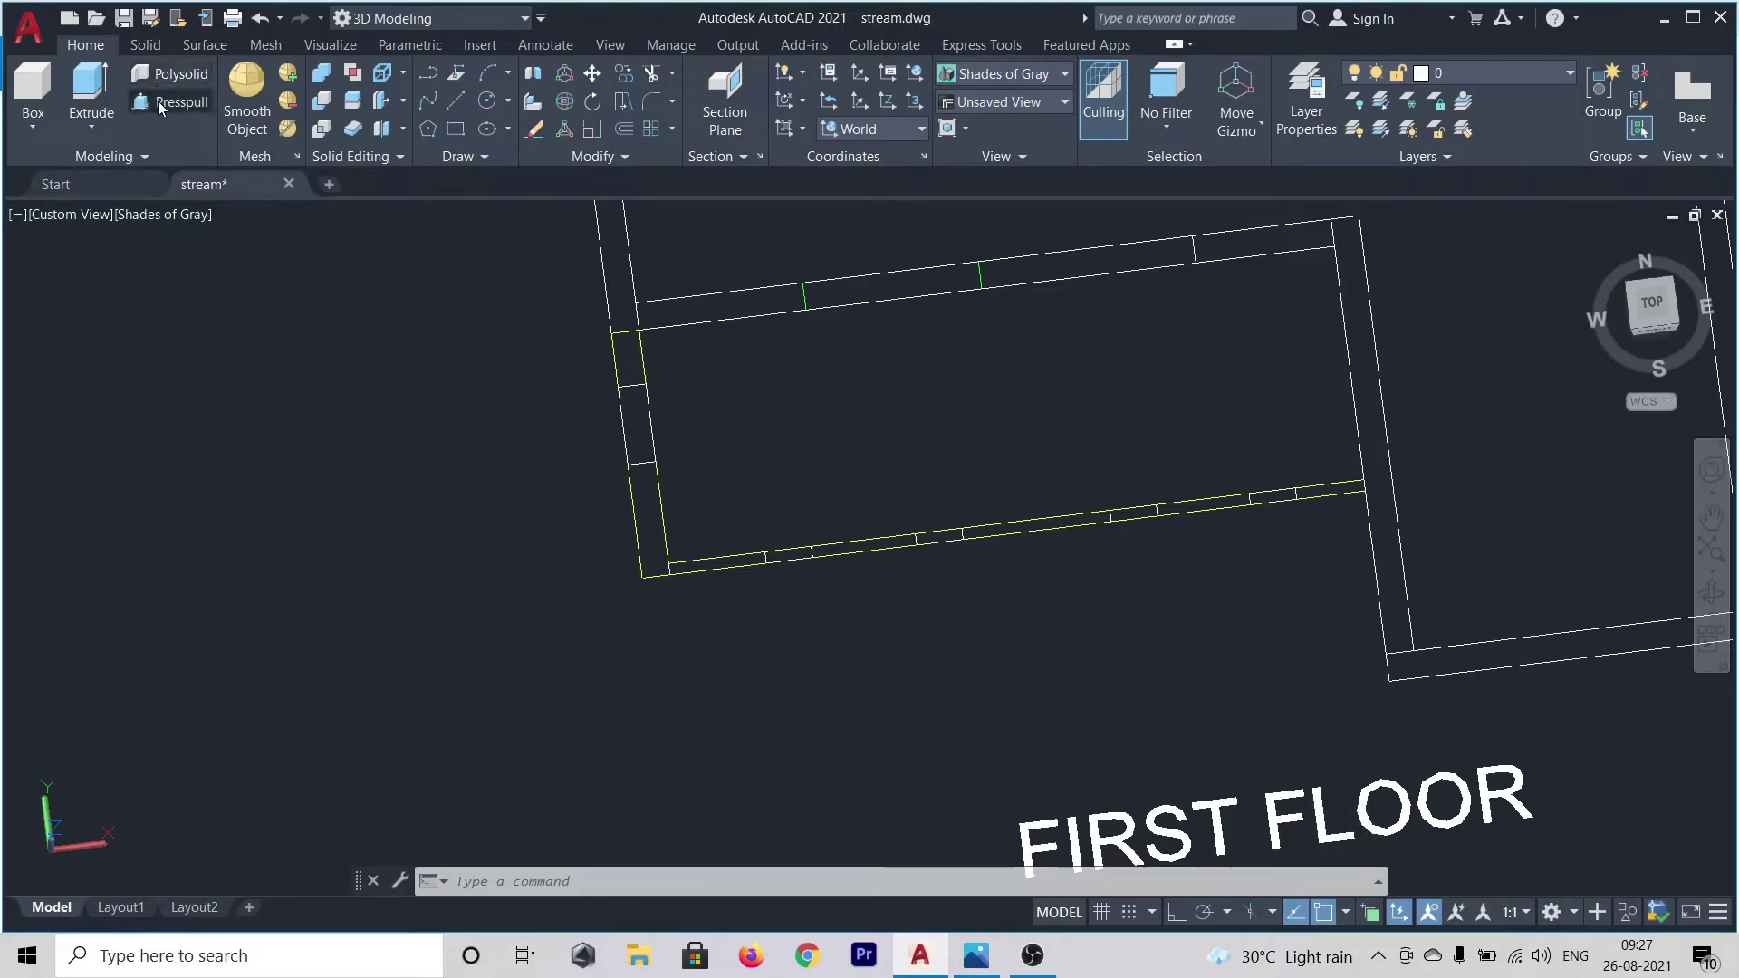
left_click(966, 433)
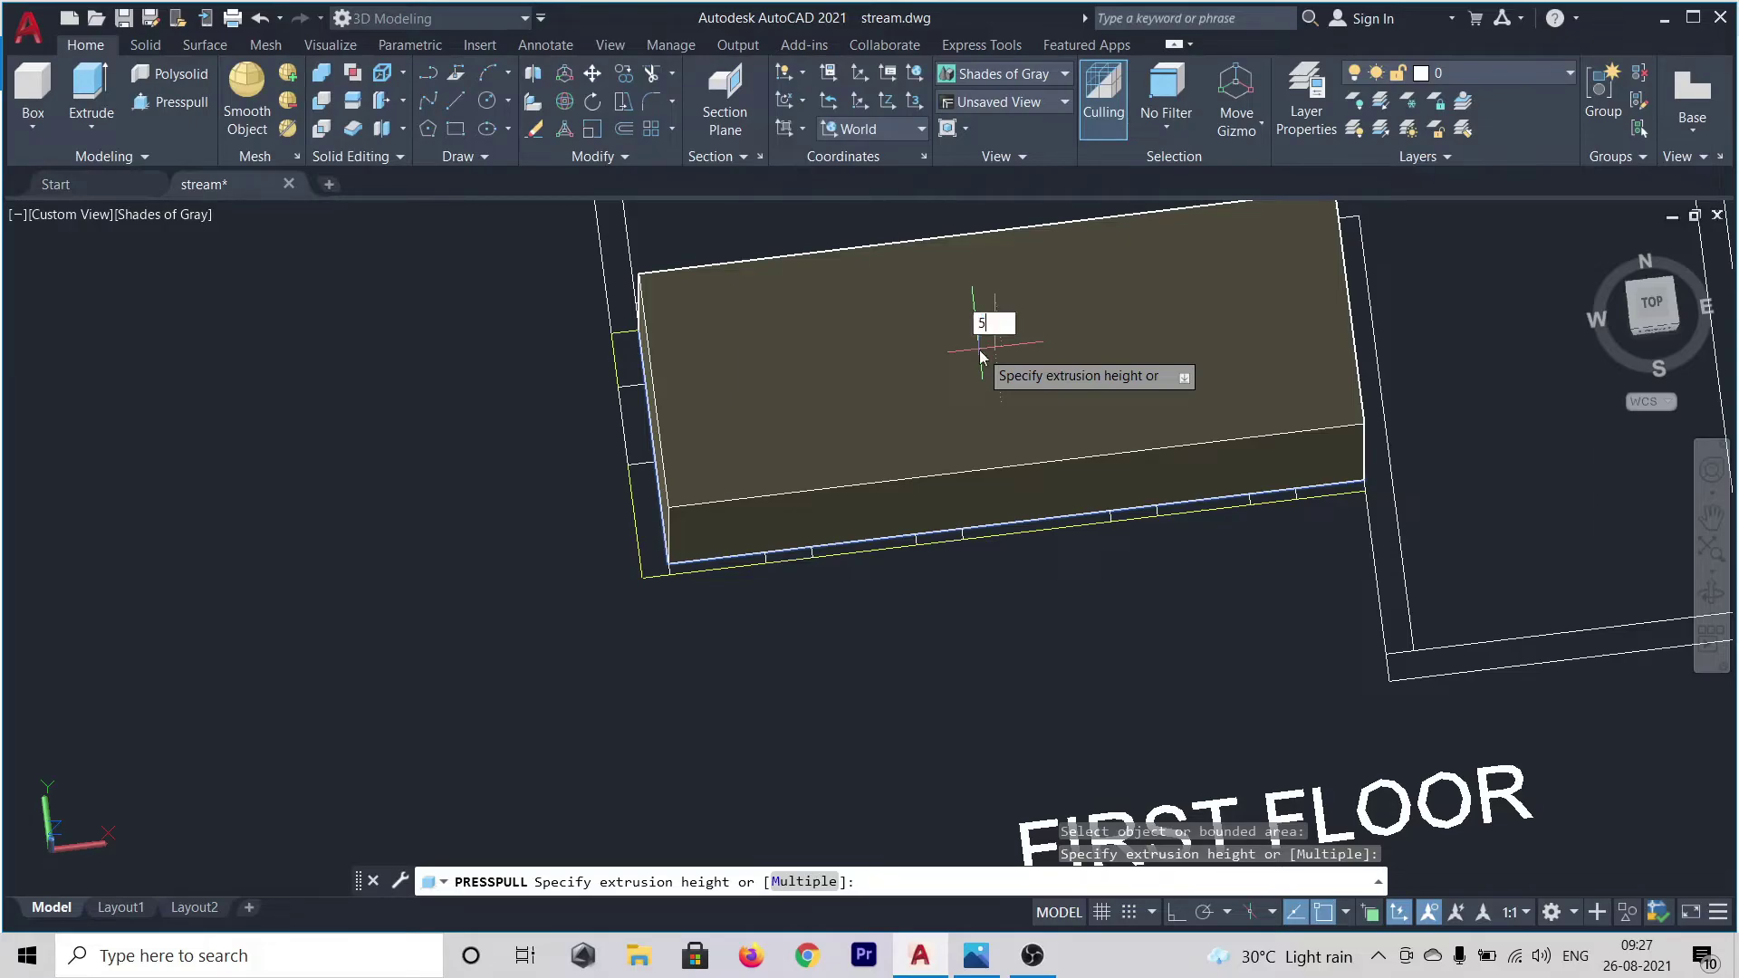
type("5\"")
key("Return")
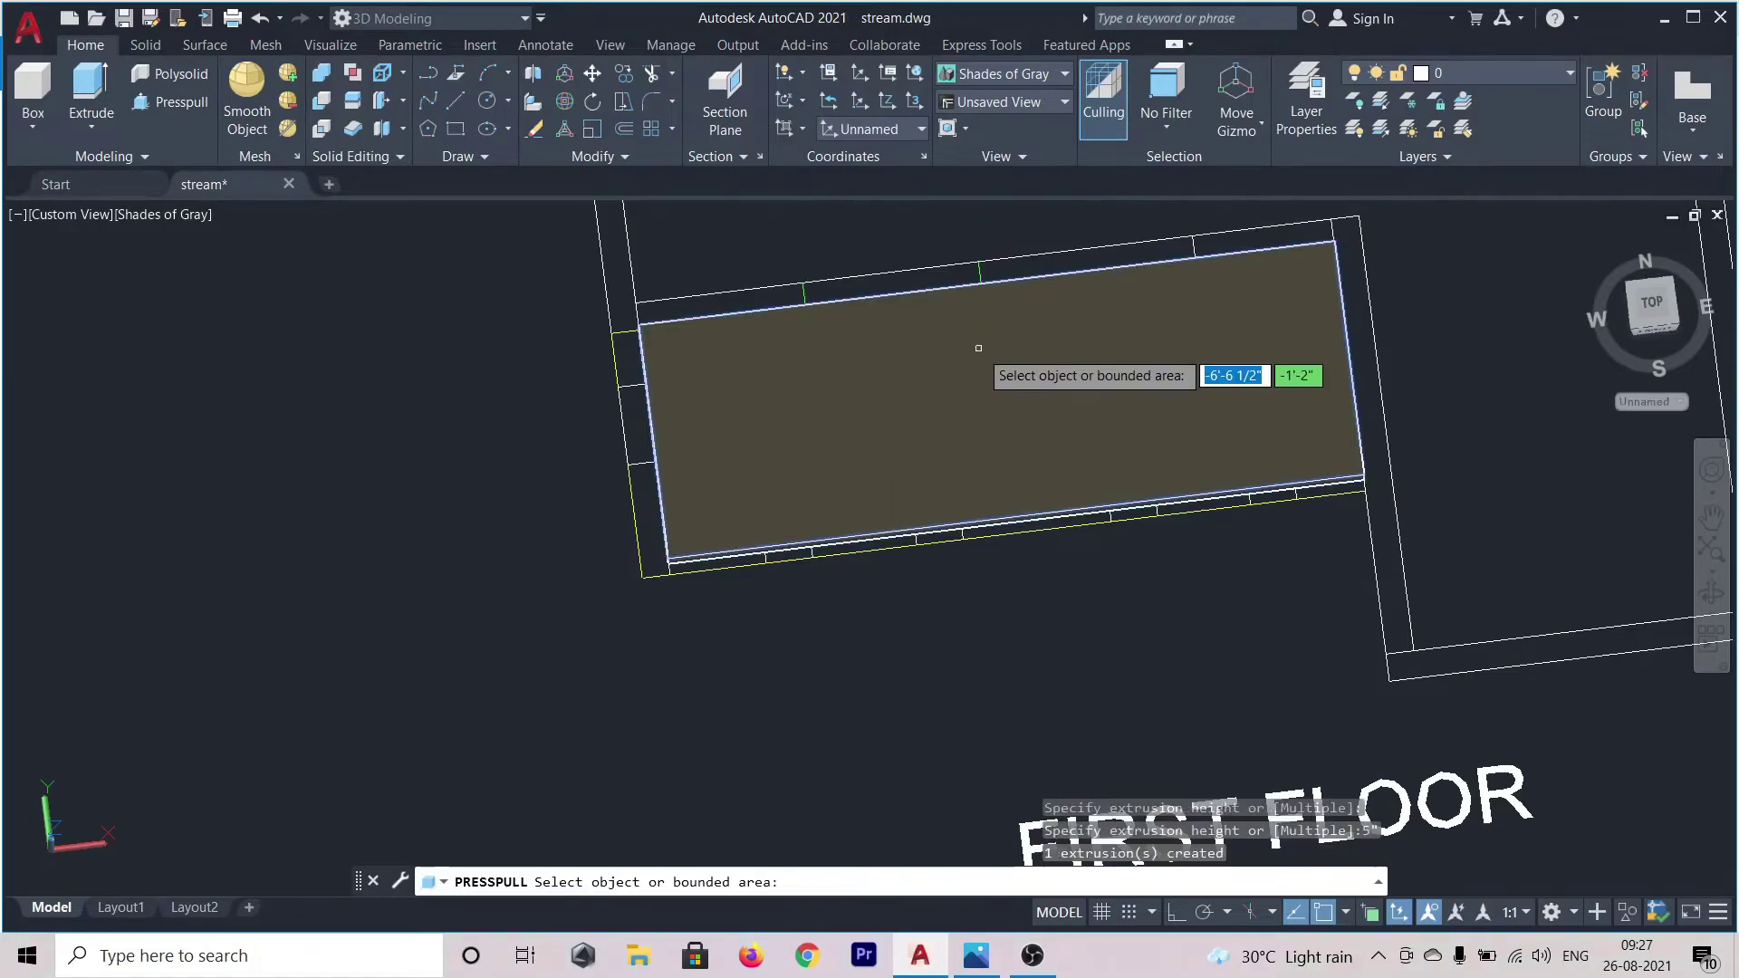
key("Return")
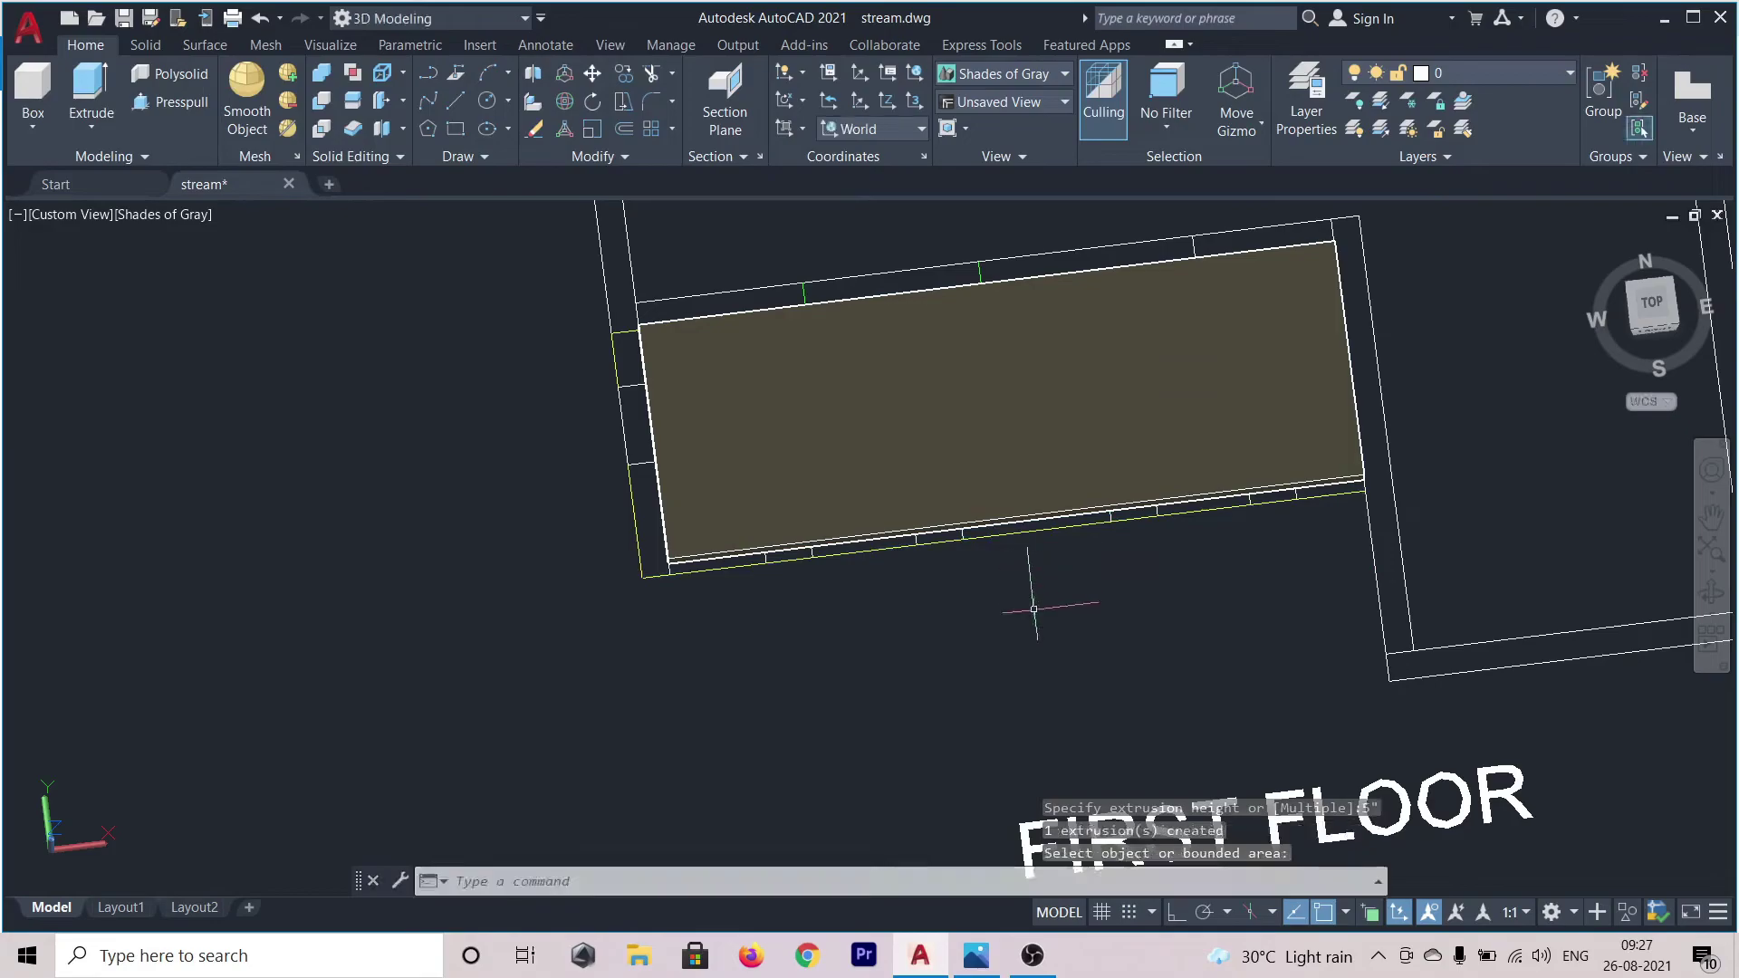
- Presspull the two westernmost long segments of the thin parapet strip along the First Floor balcony's south edge up 3"
middle_click_drag(1034, 641, 1047, 510, "shift")
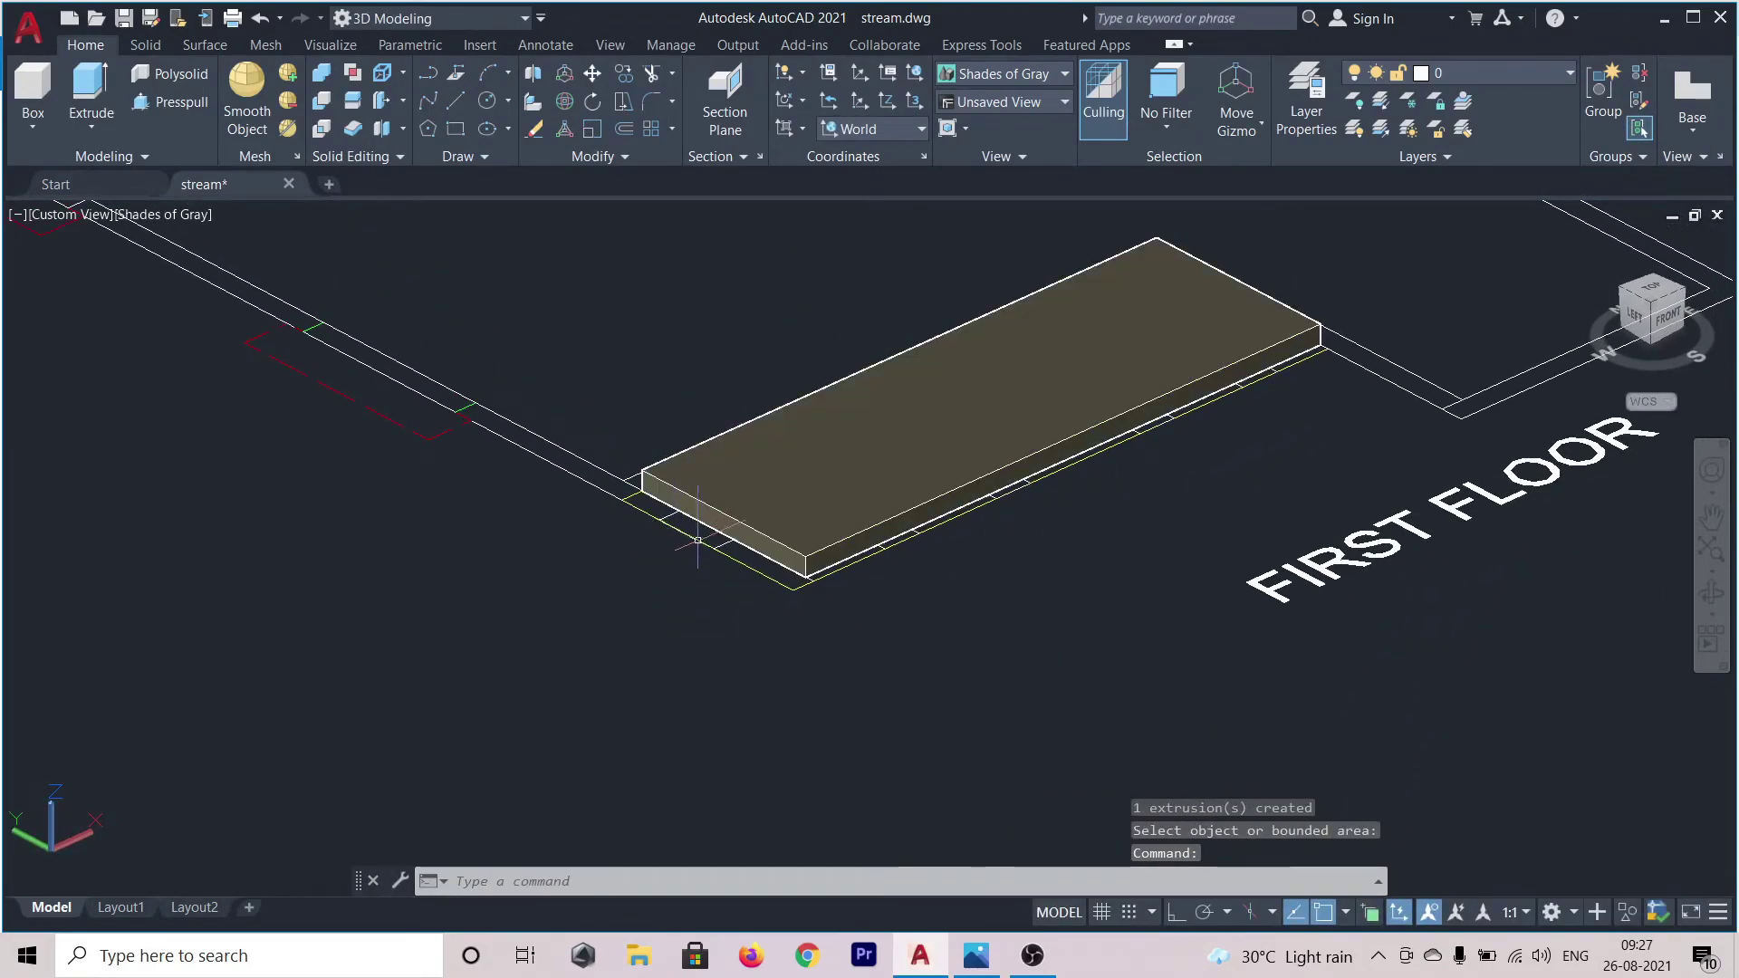
scroll(833, 538, "up", 3)
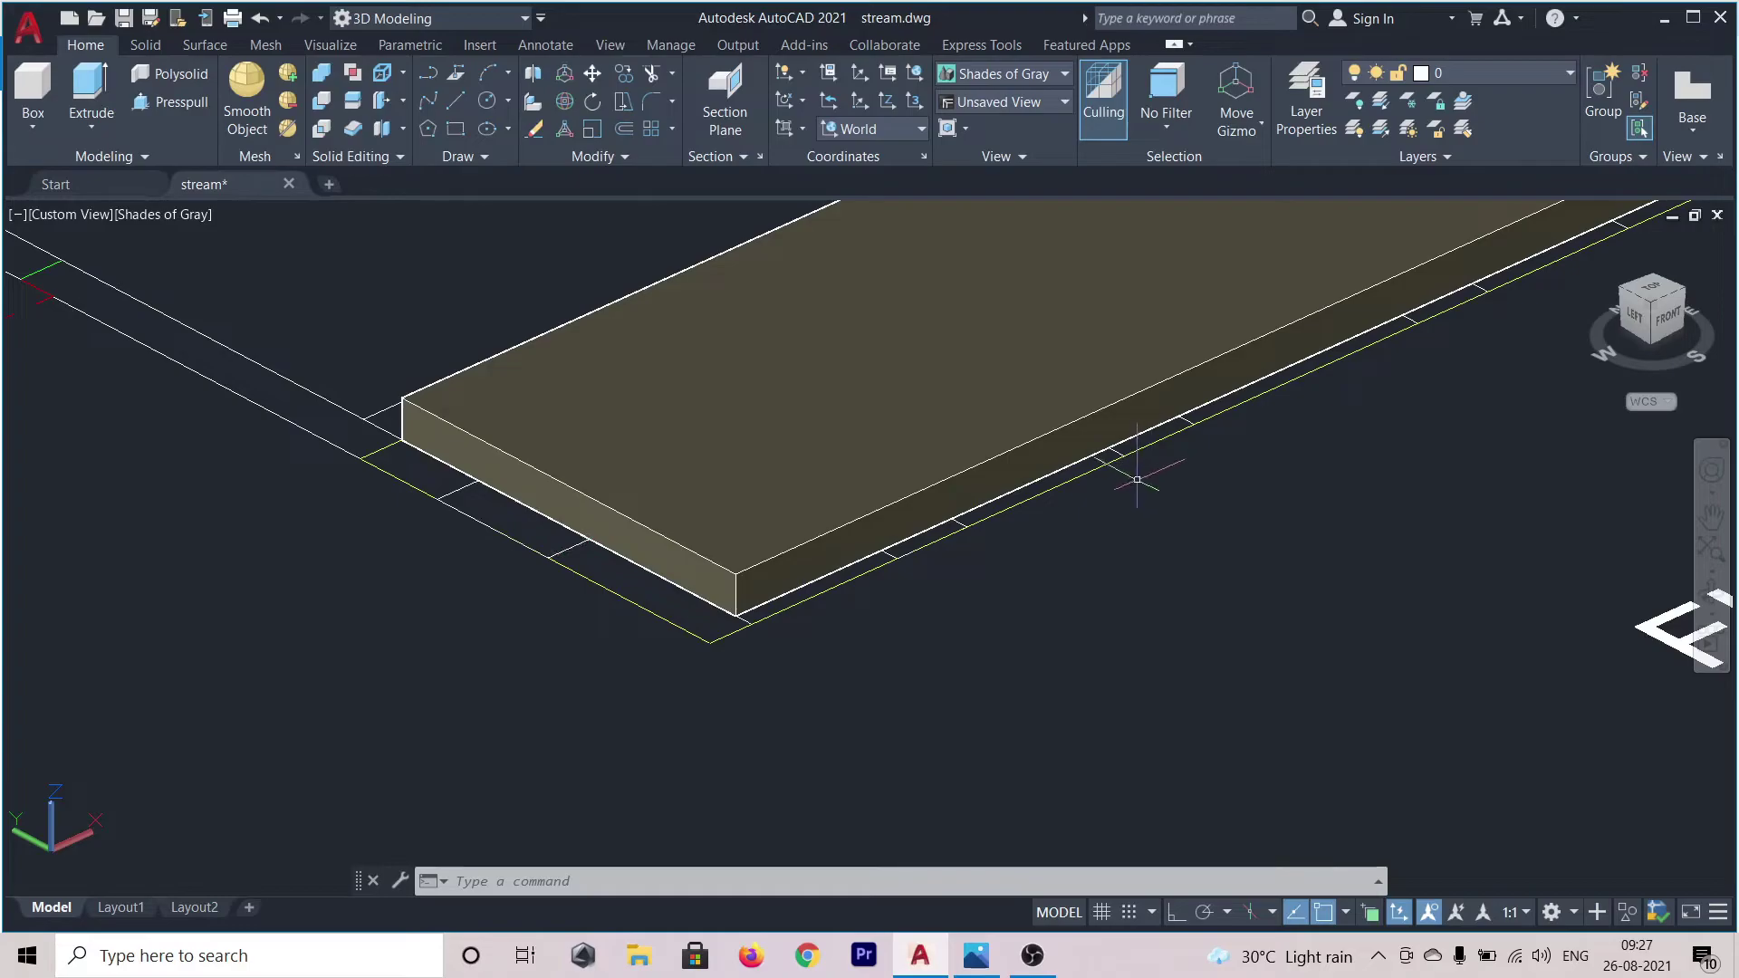
middle_click_drag(1164, 582, 1048, 666, "shift")
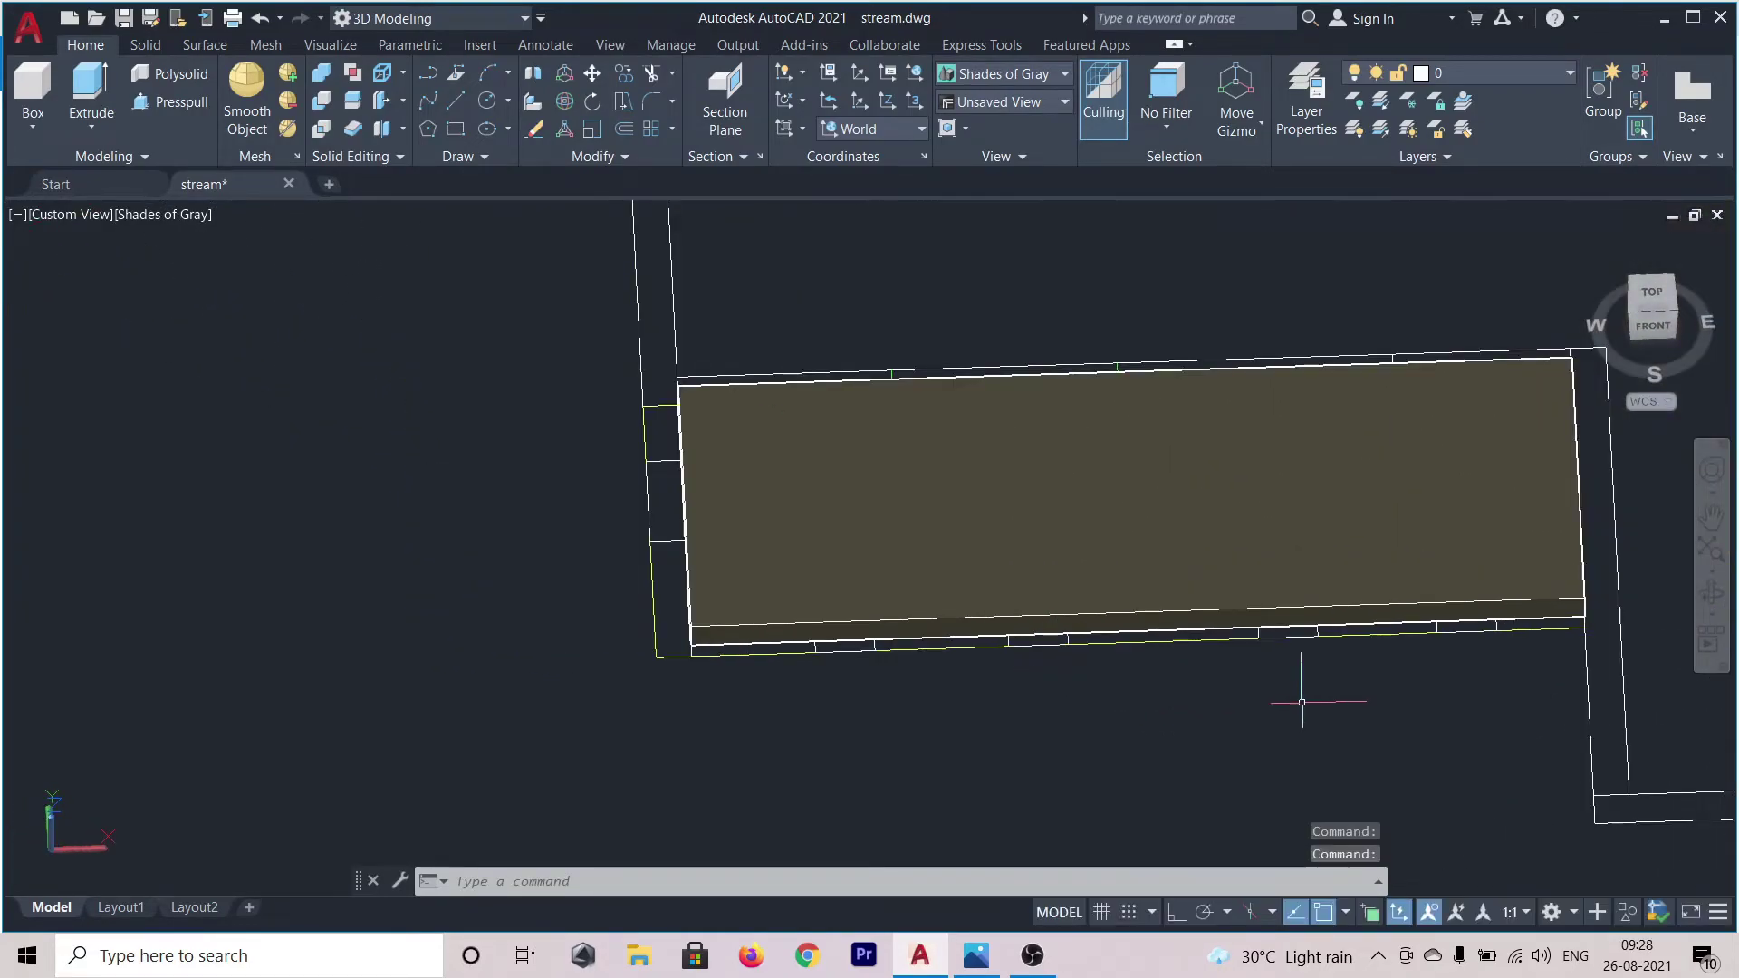
scroll(1313, 691, "up", 2)
middle_click_drag(1313, 691, 1043, 711)
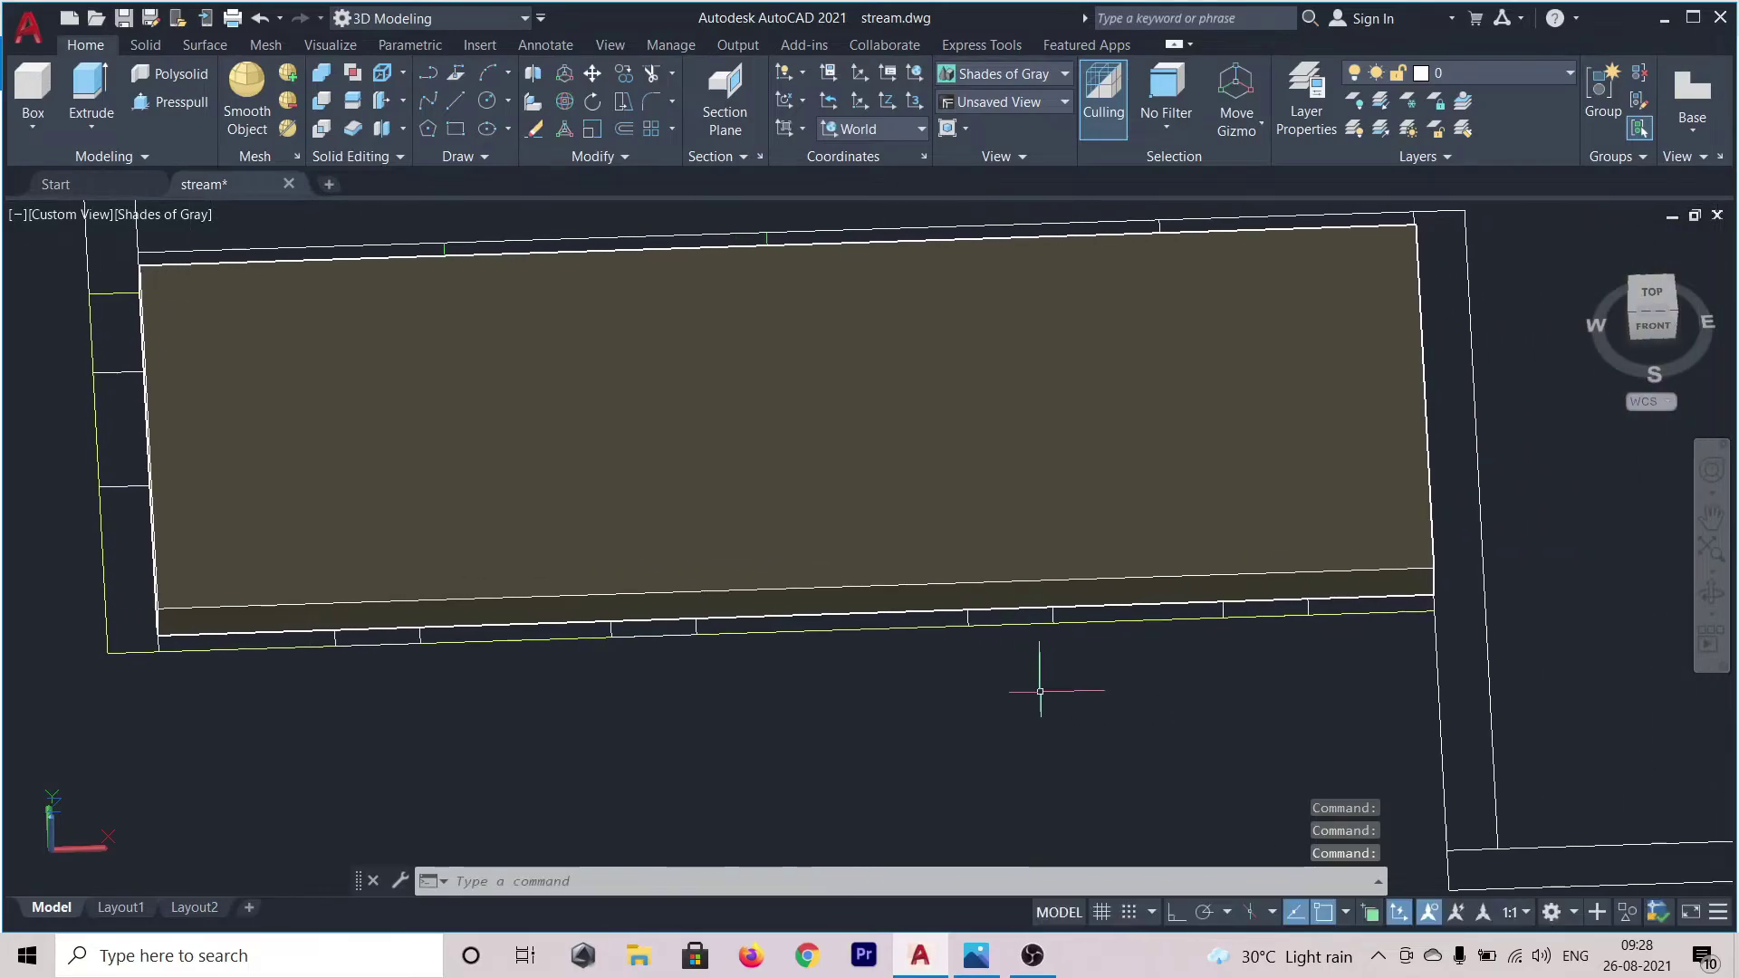
scroll(283, 634, "up", 2)
scroll(284, 643, "up", 2)
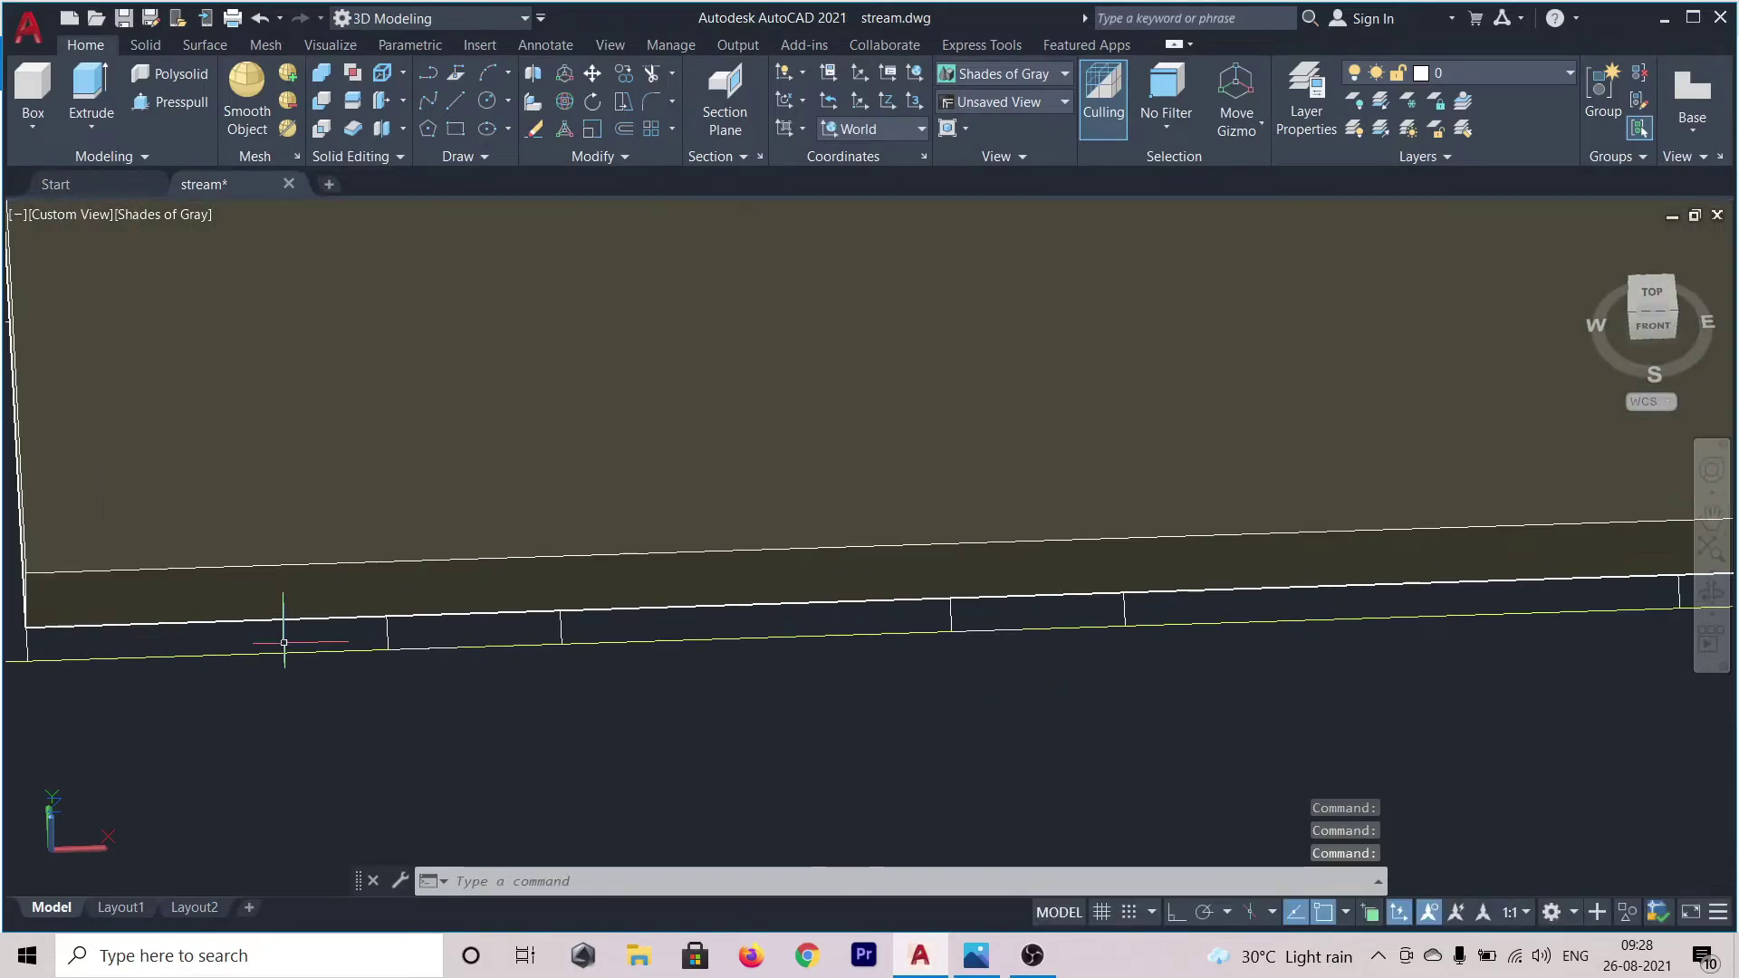
scroll(314, 641, "down", 3)
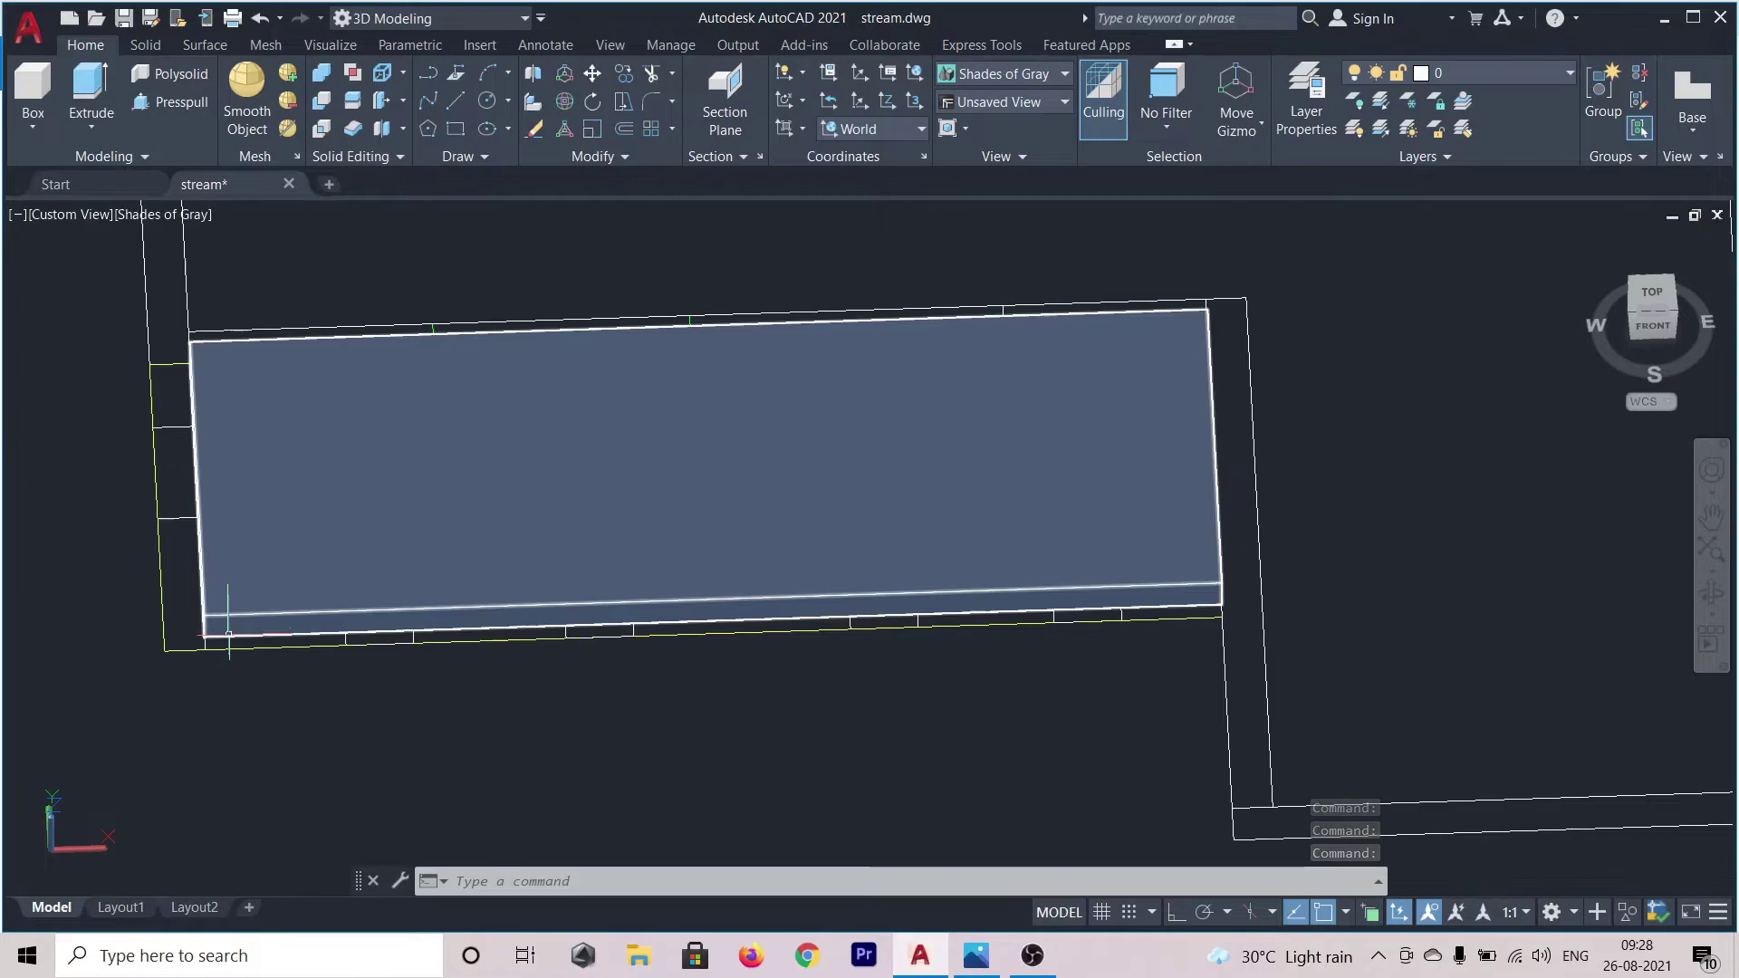
scroll(239, 647, "up", 2)
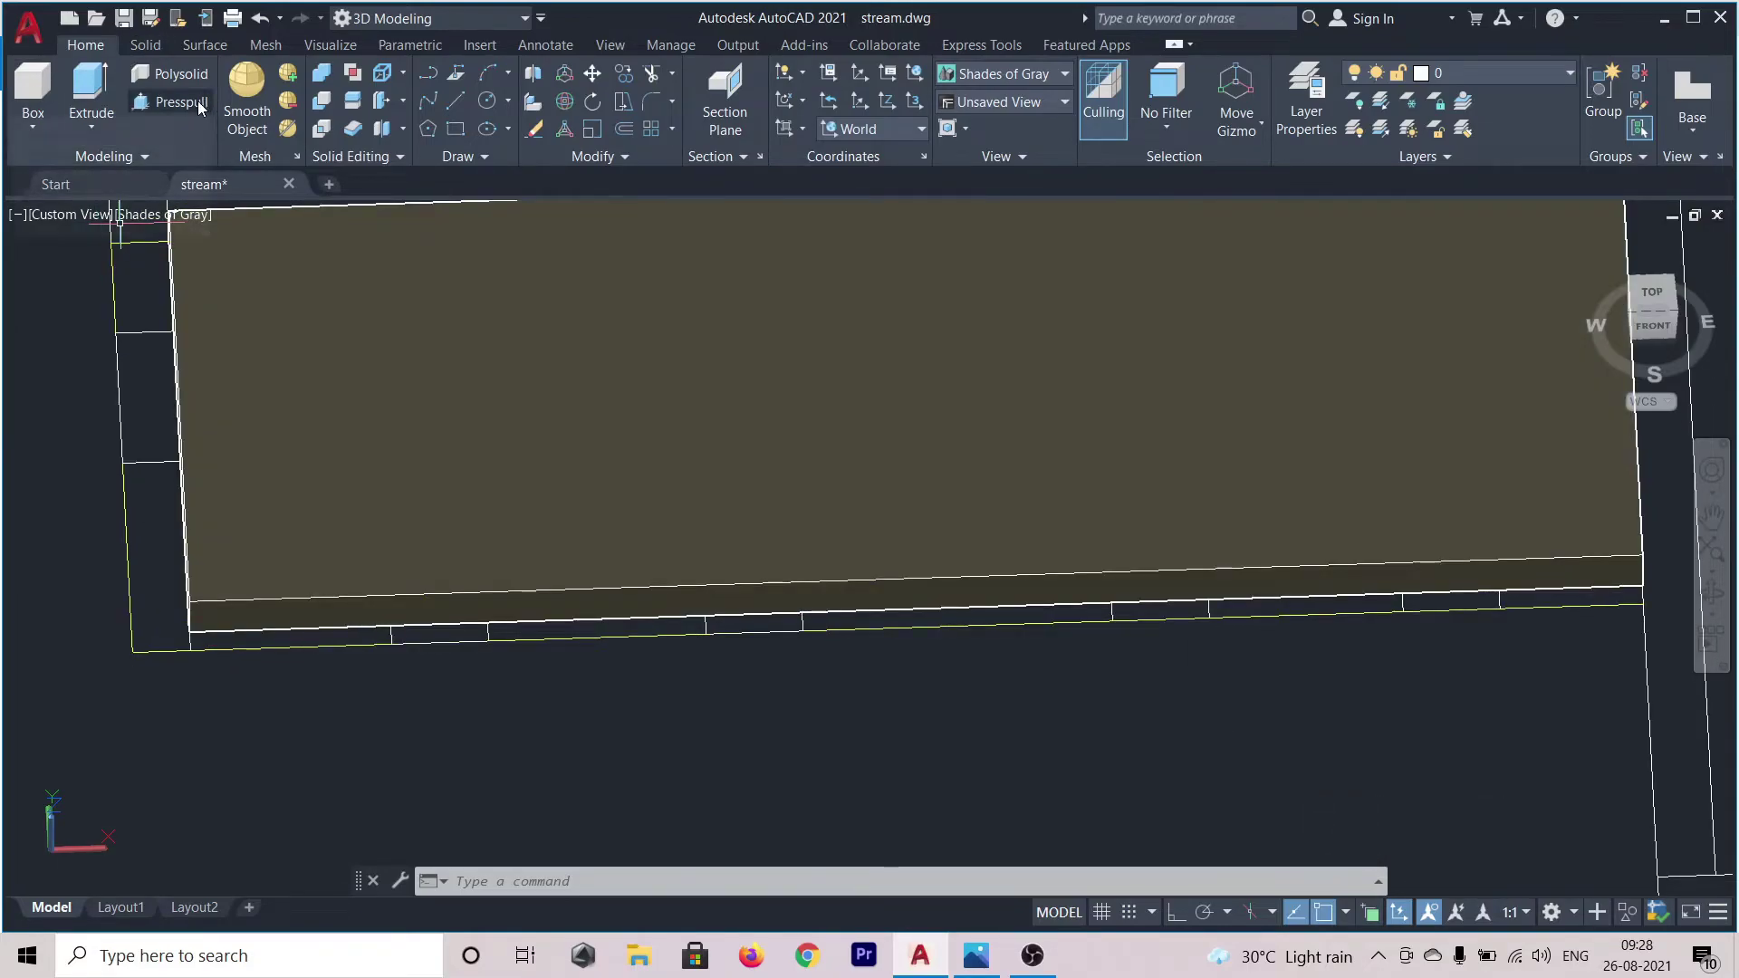
left_click(192, 101)
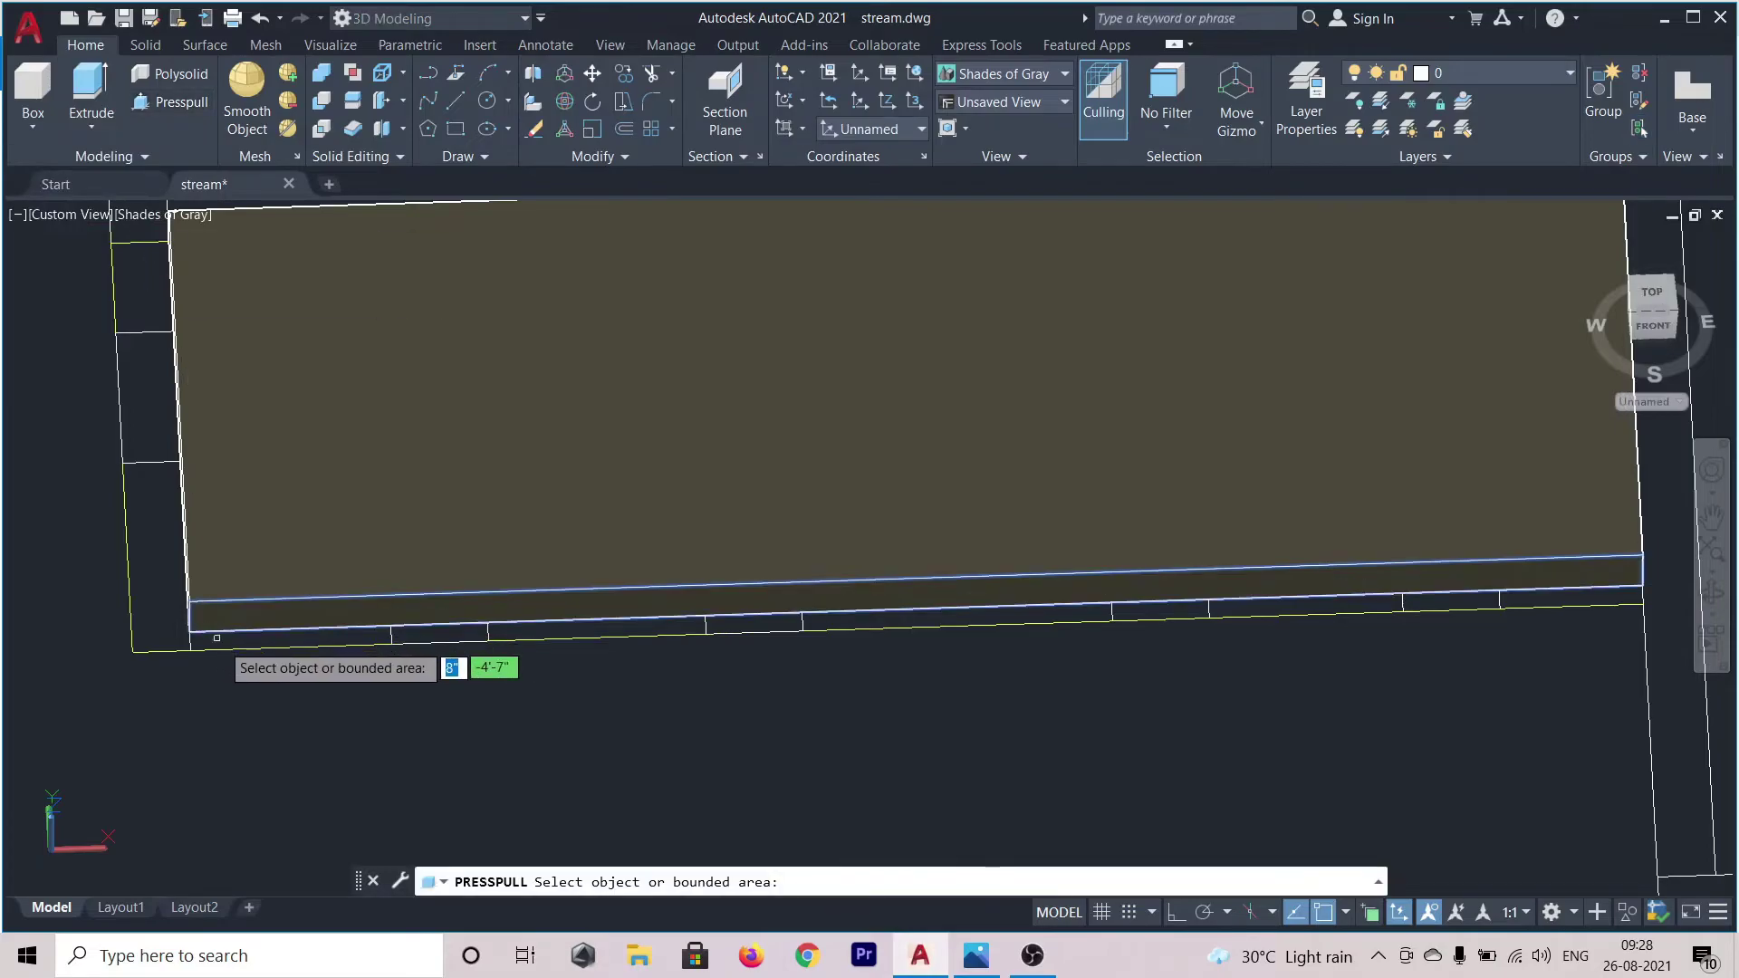
scroll(225, 631, "up", 1)
left_click(227, 625)
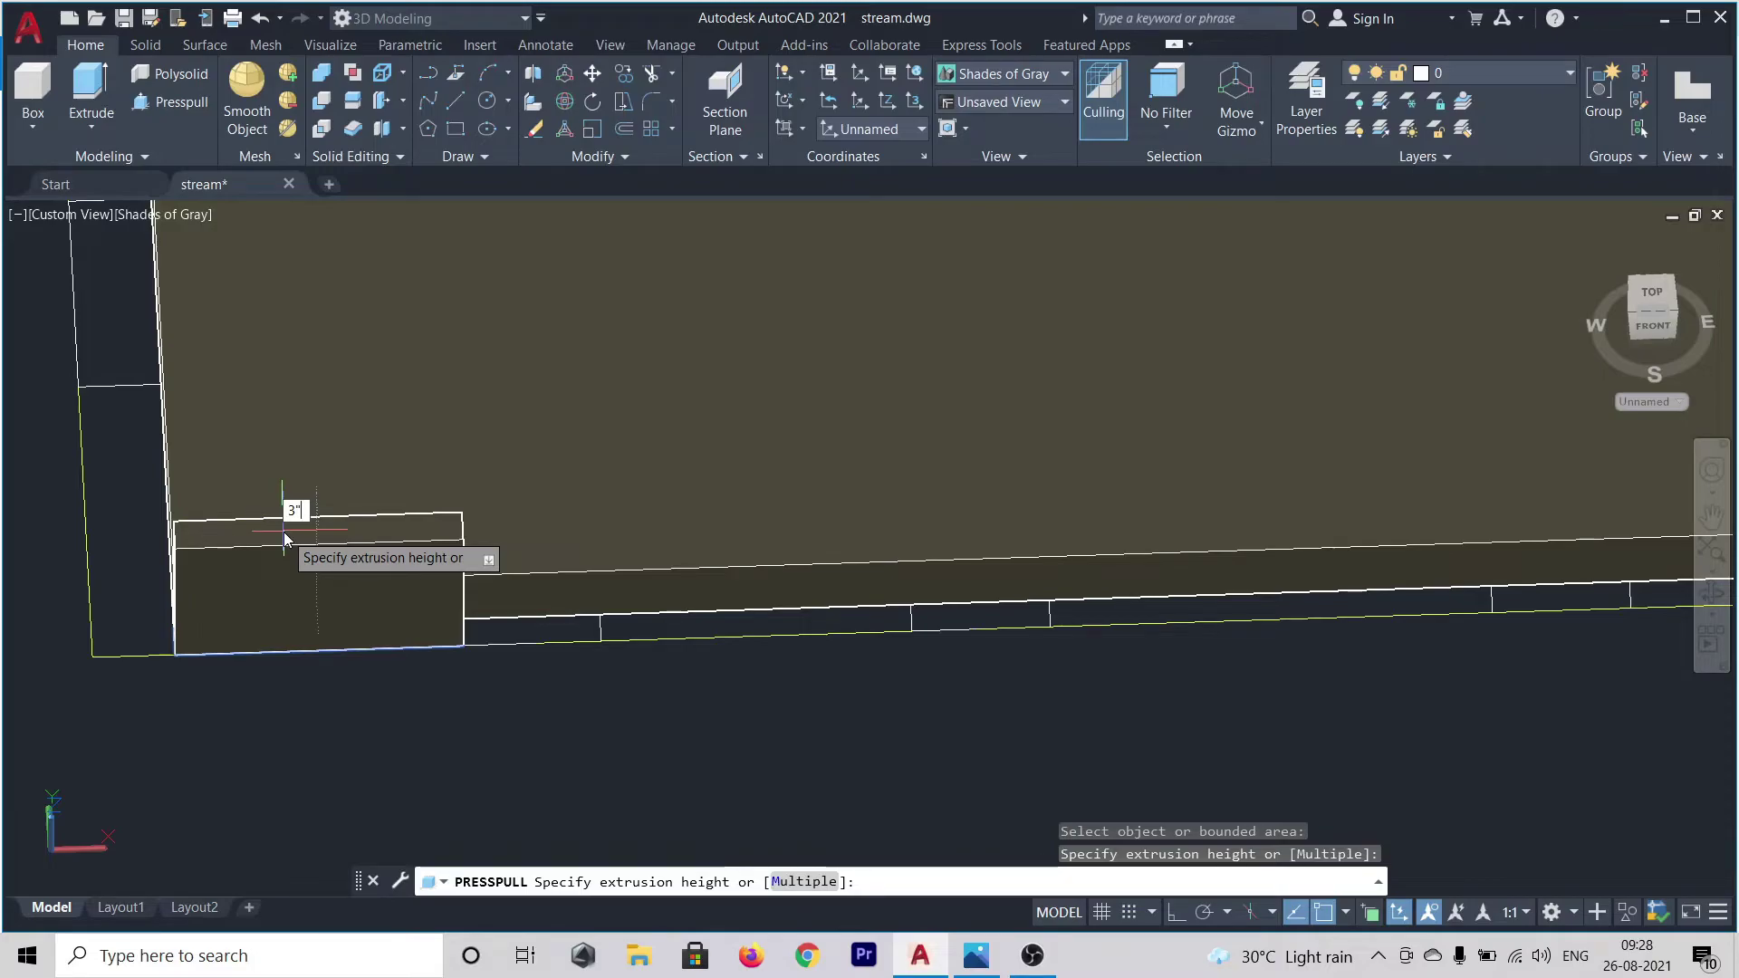
key("Return")
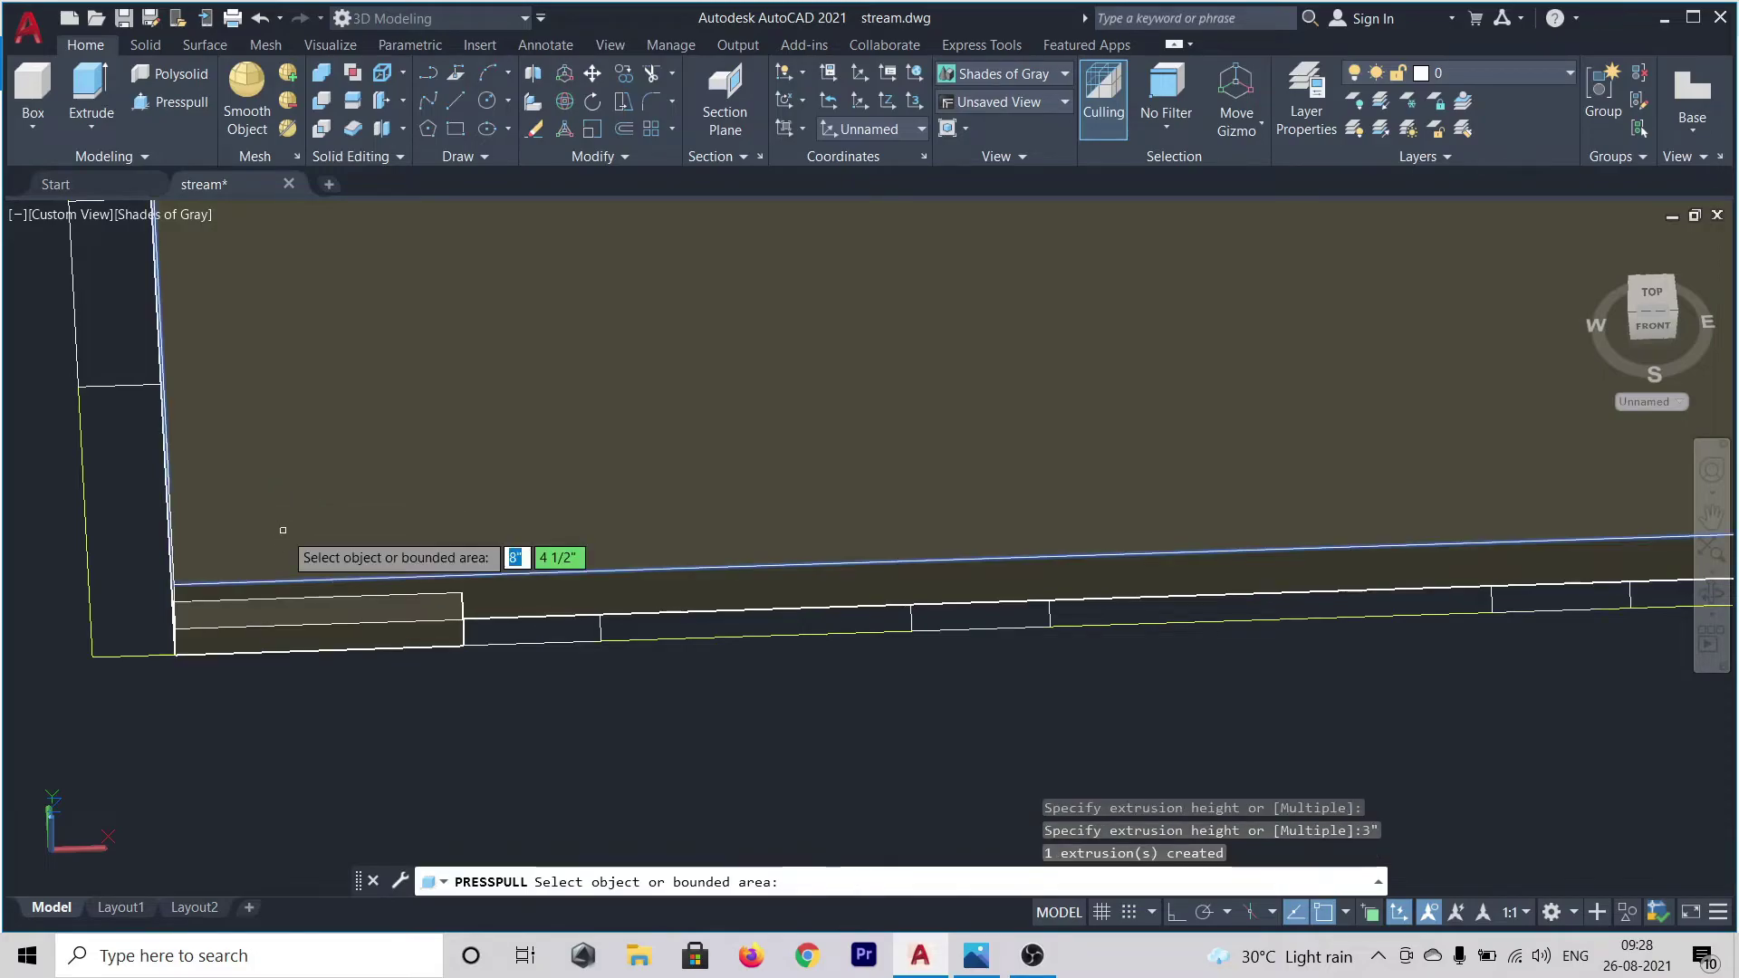
left_click(783, 627)
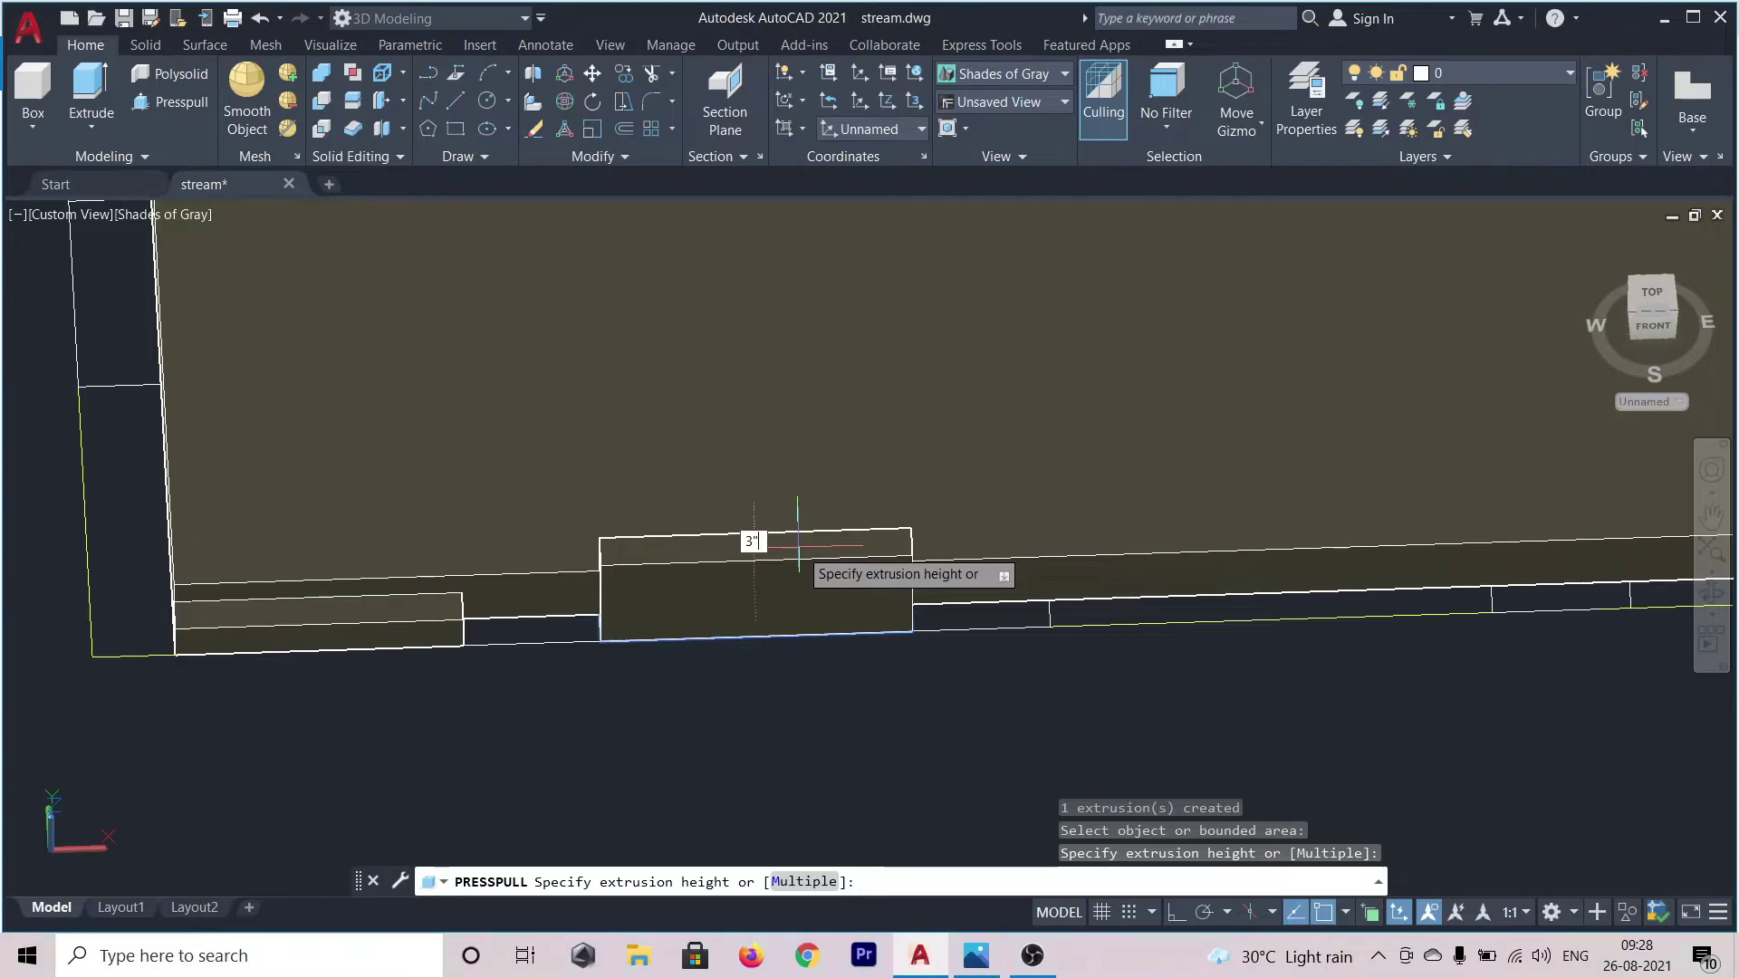
key("Return")
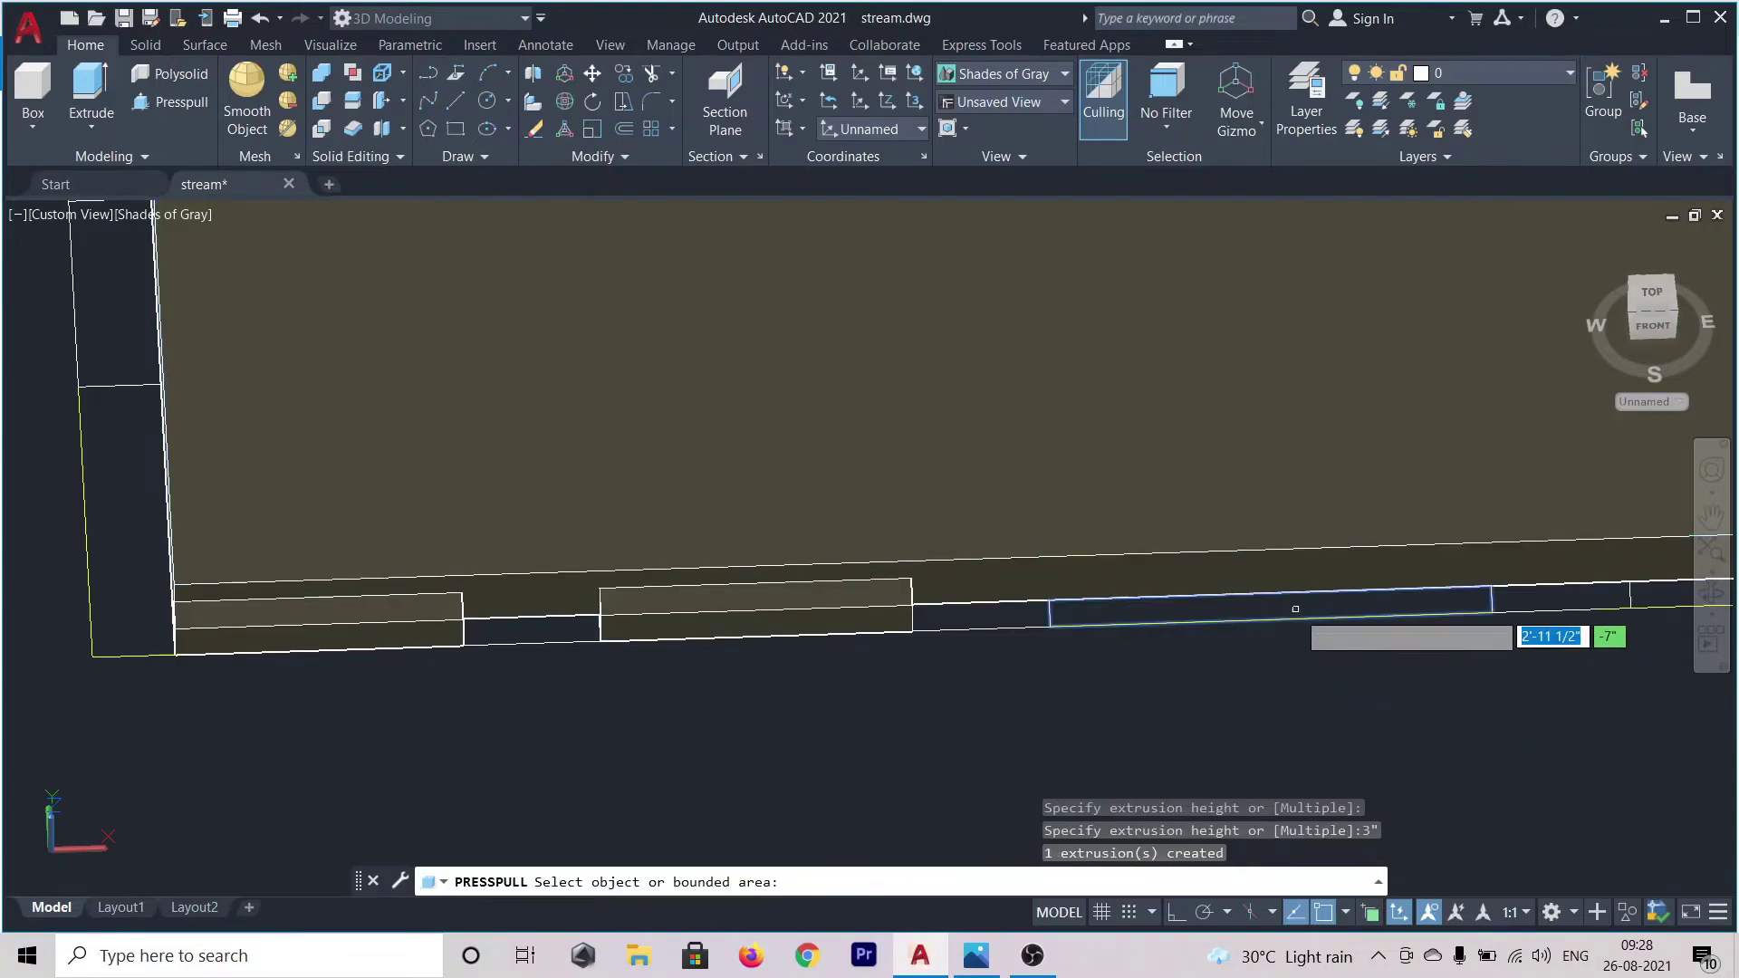
- Presspull the third and fourth long segments from the west in the balcony's south parapet strip up 3"
left_click(1272, 602)
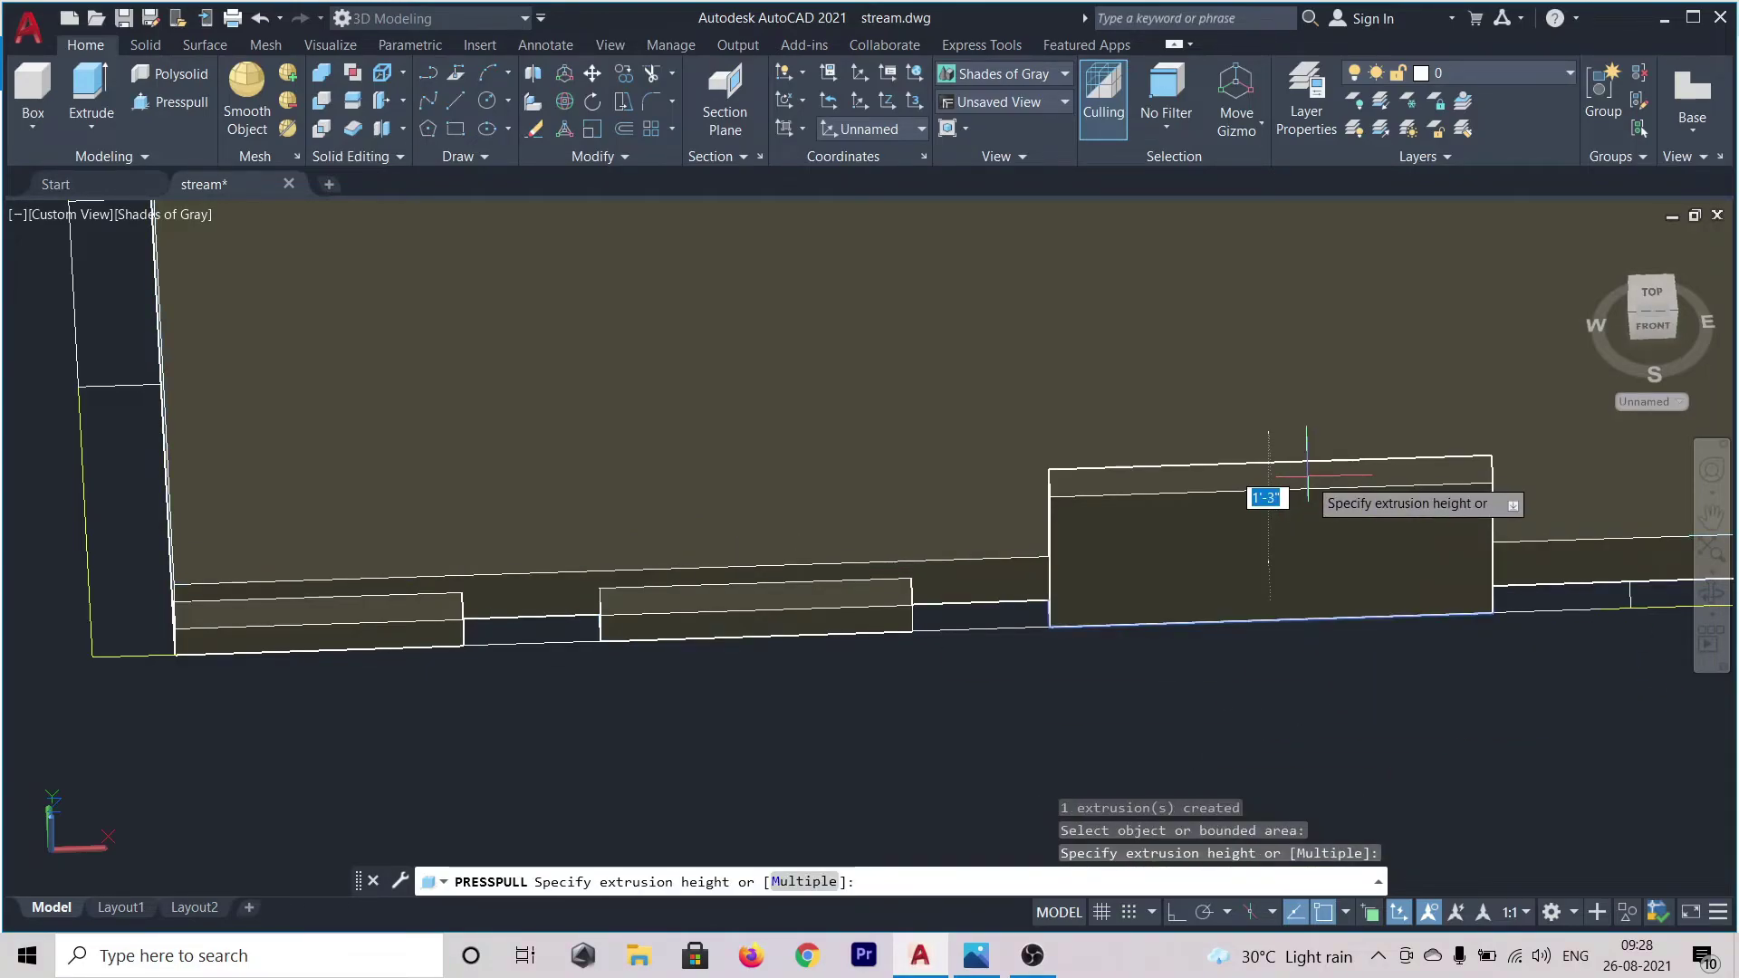
type("3\"")
key("Return")
scroll(1335, 549, "down", 3)
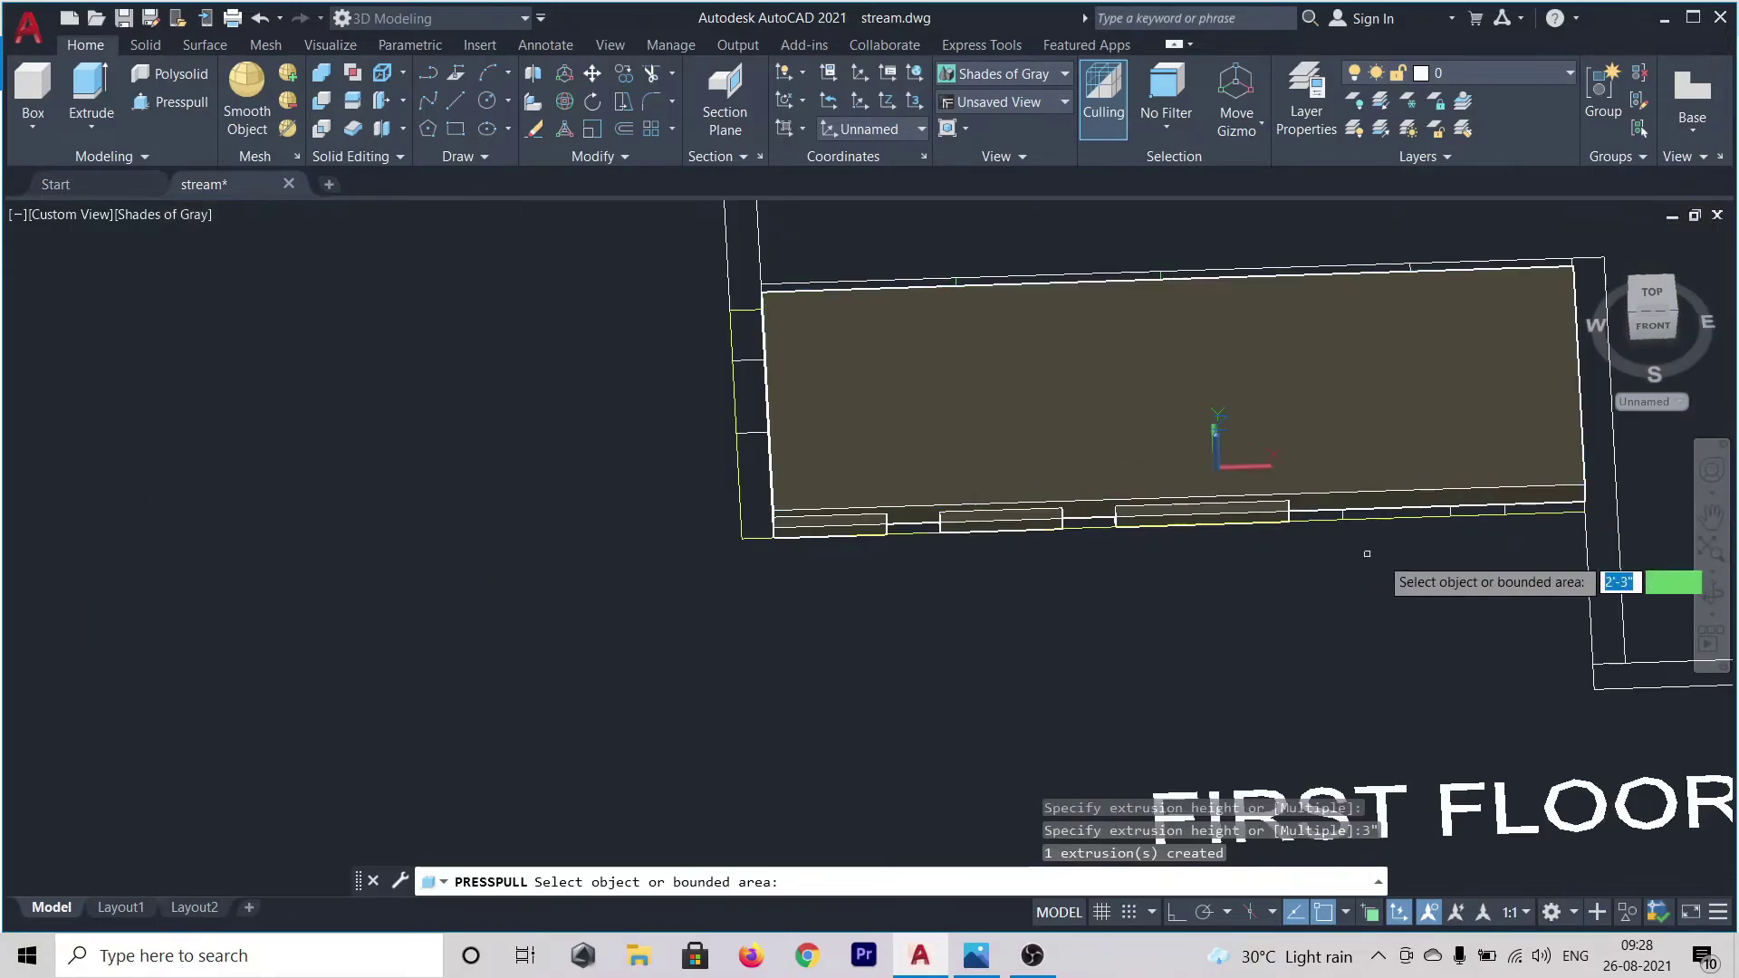
scroll(1402, 512, "up", 3)
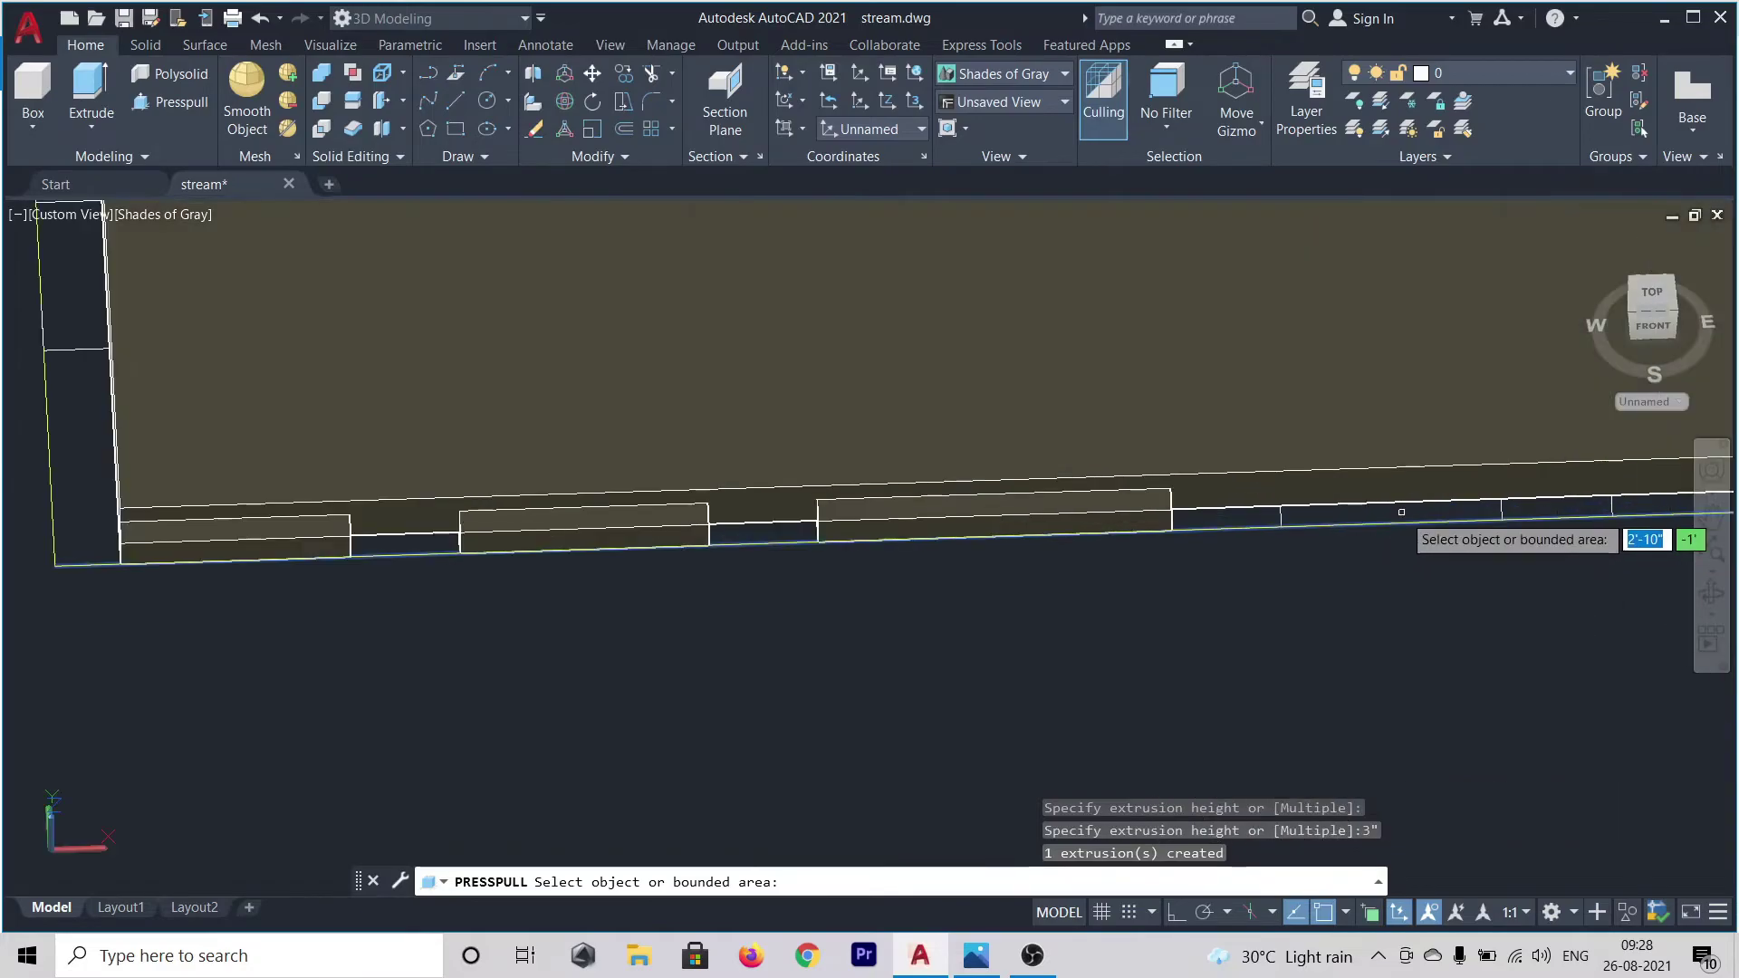
scroll(1390, 514, "up", 2)
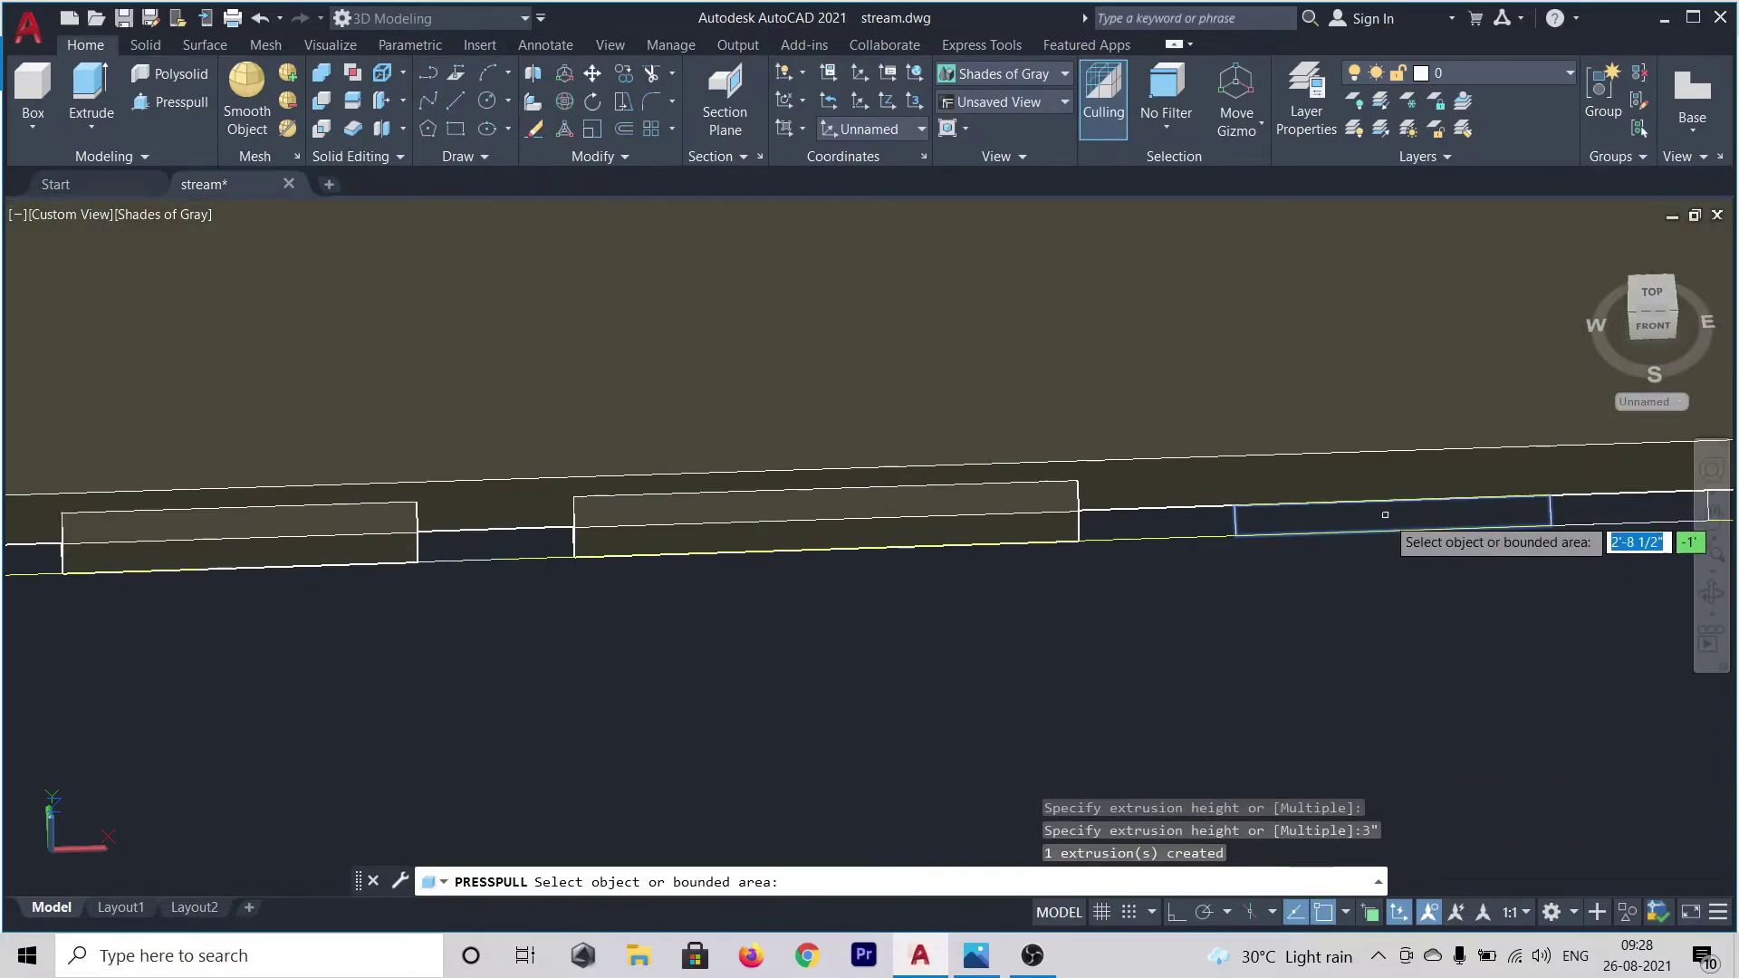
left_click(1385, 515)
type("3")
key("Return")
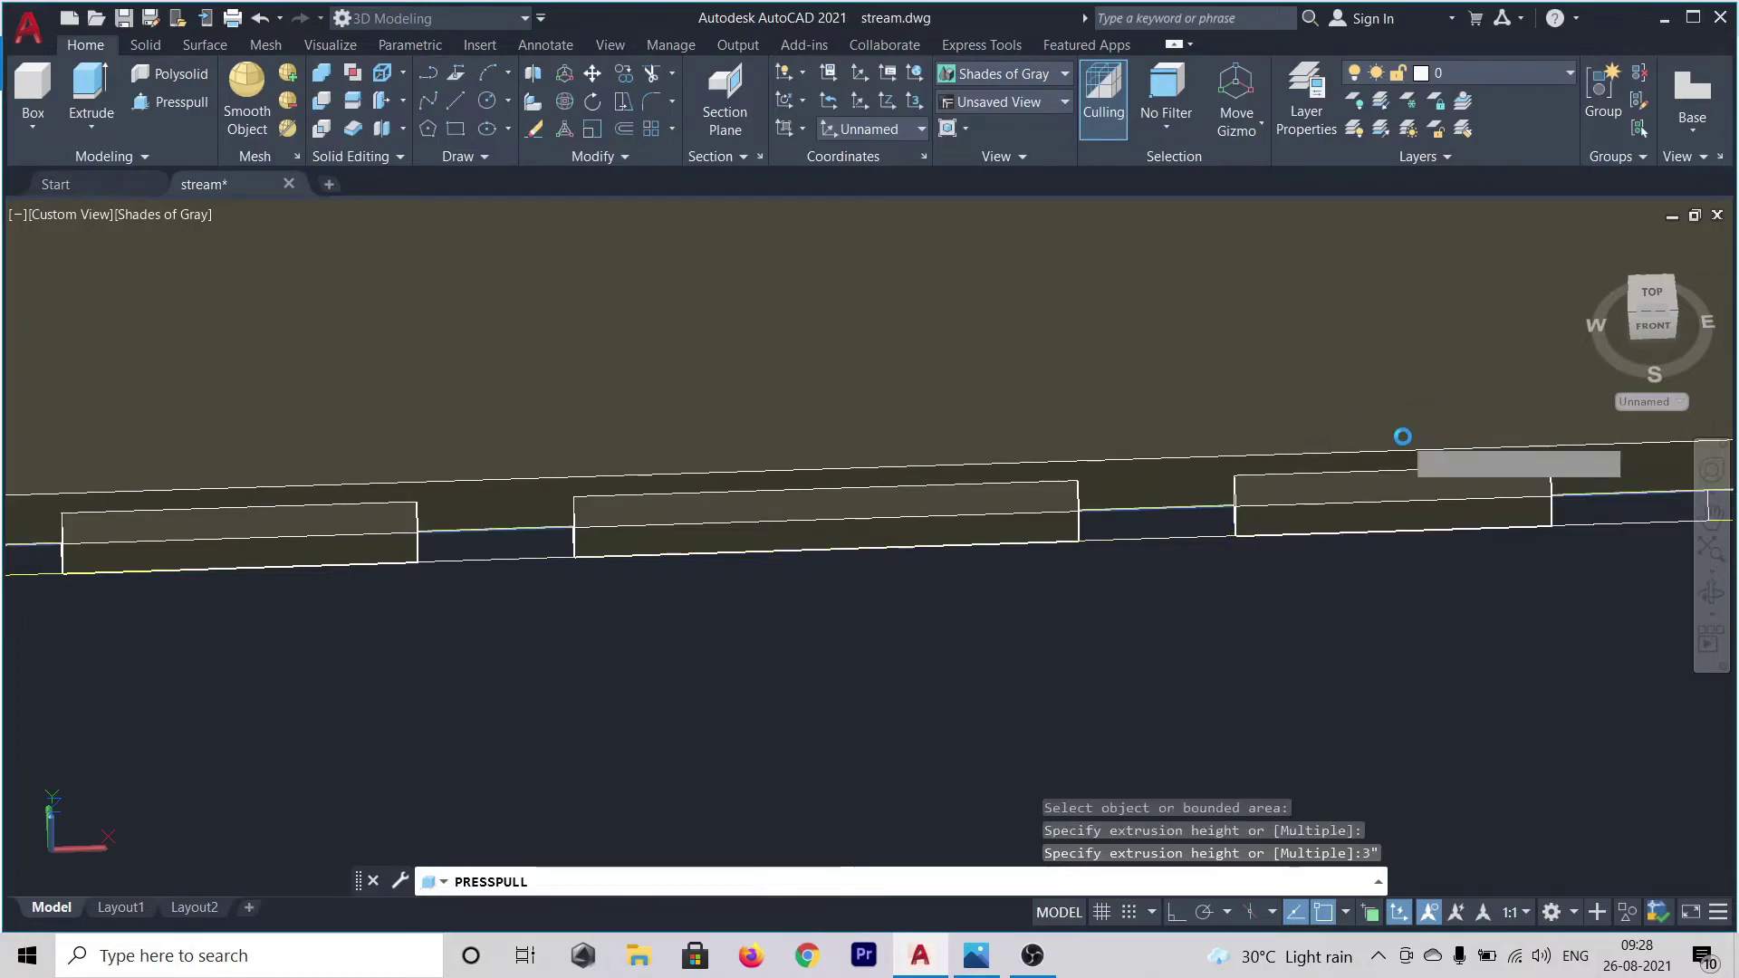
scroll(1223, 375, "down", 3)
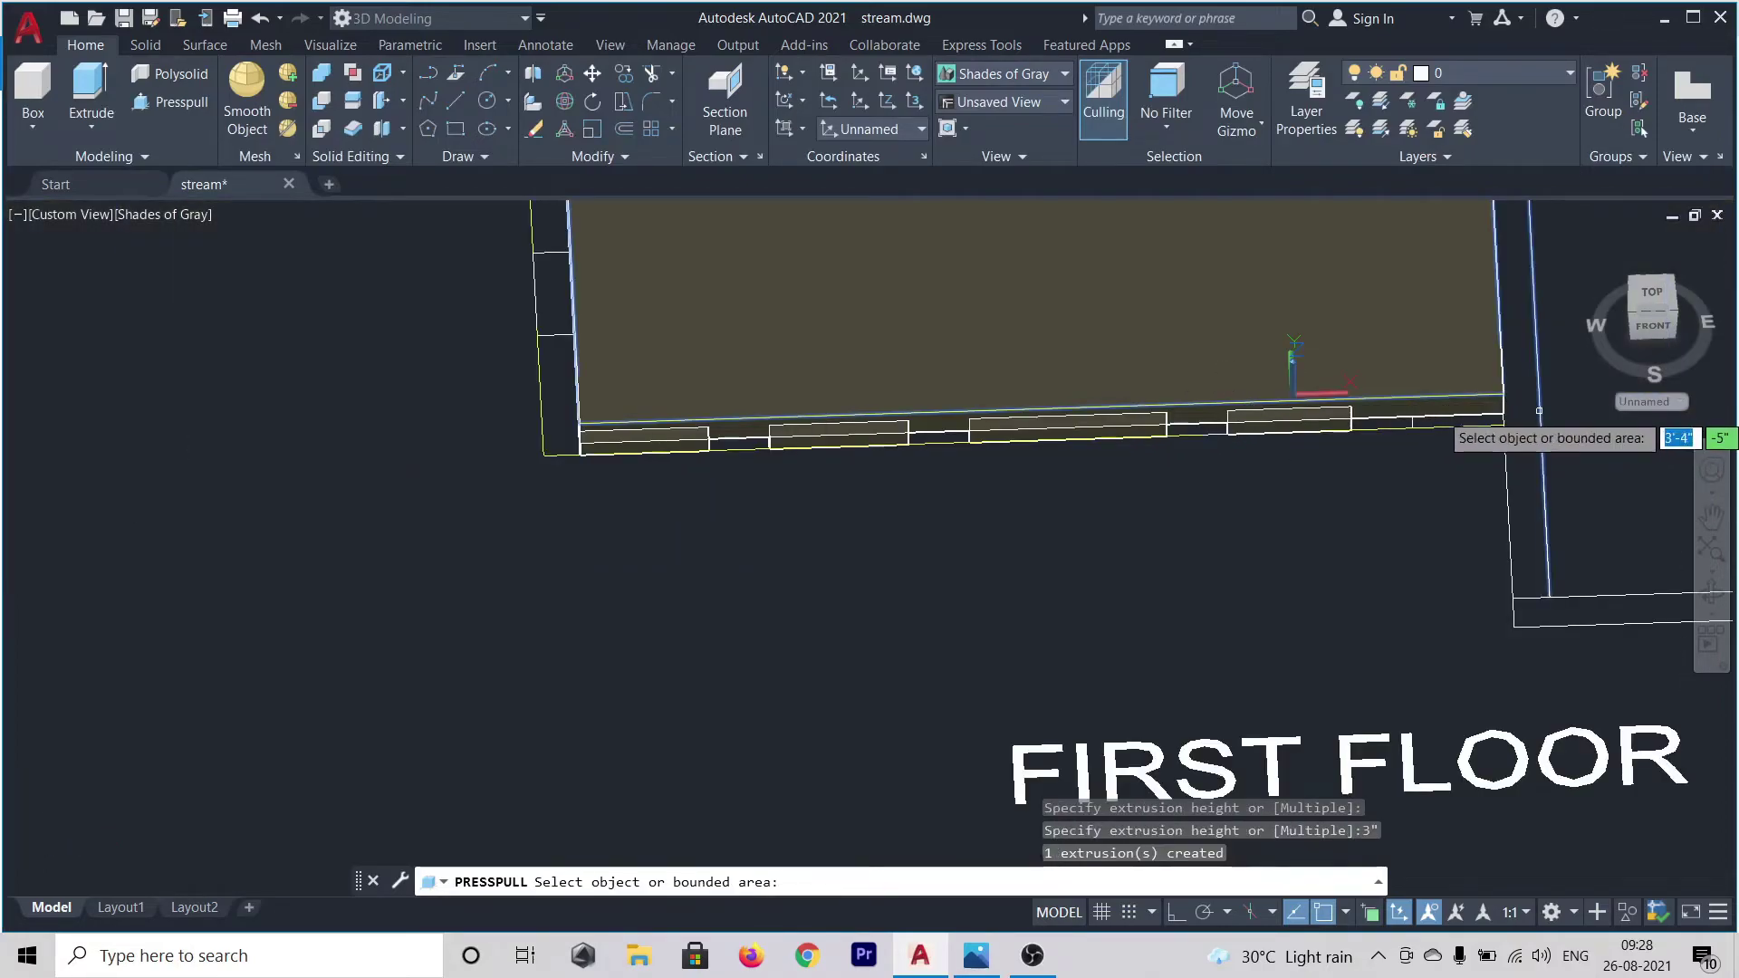
- Presspull the easternmost long segment of the First Floor balcony's south parapet strip up 3"
scroll(1449, 426, "up", 5)
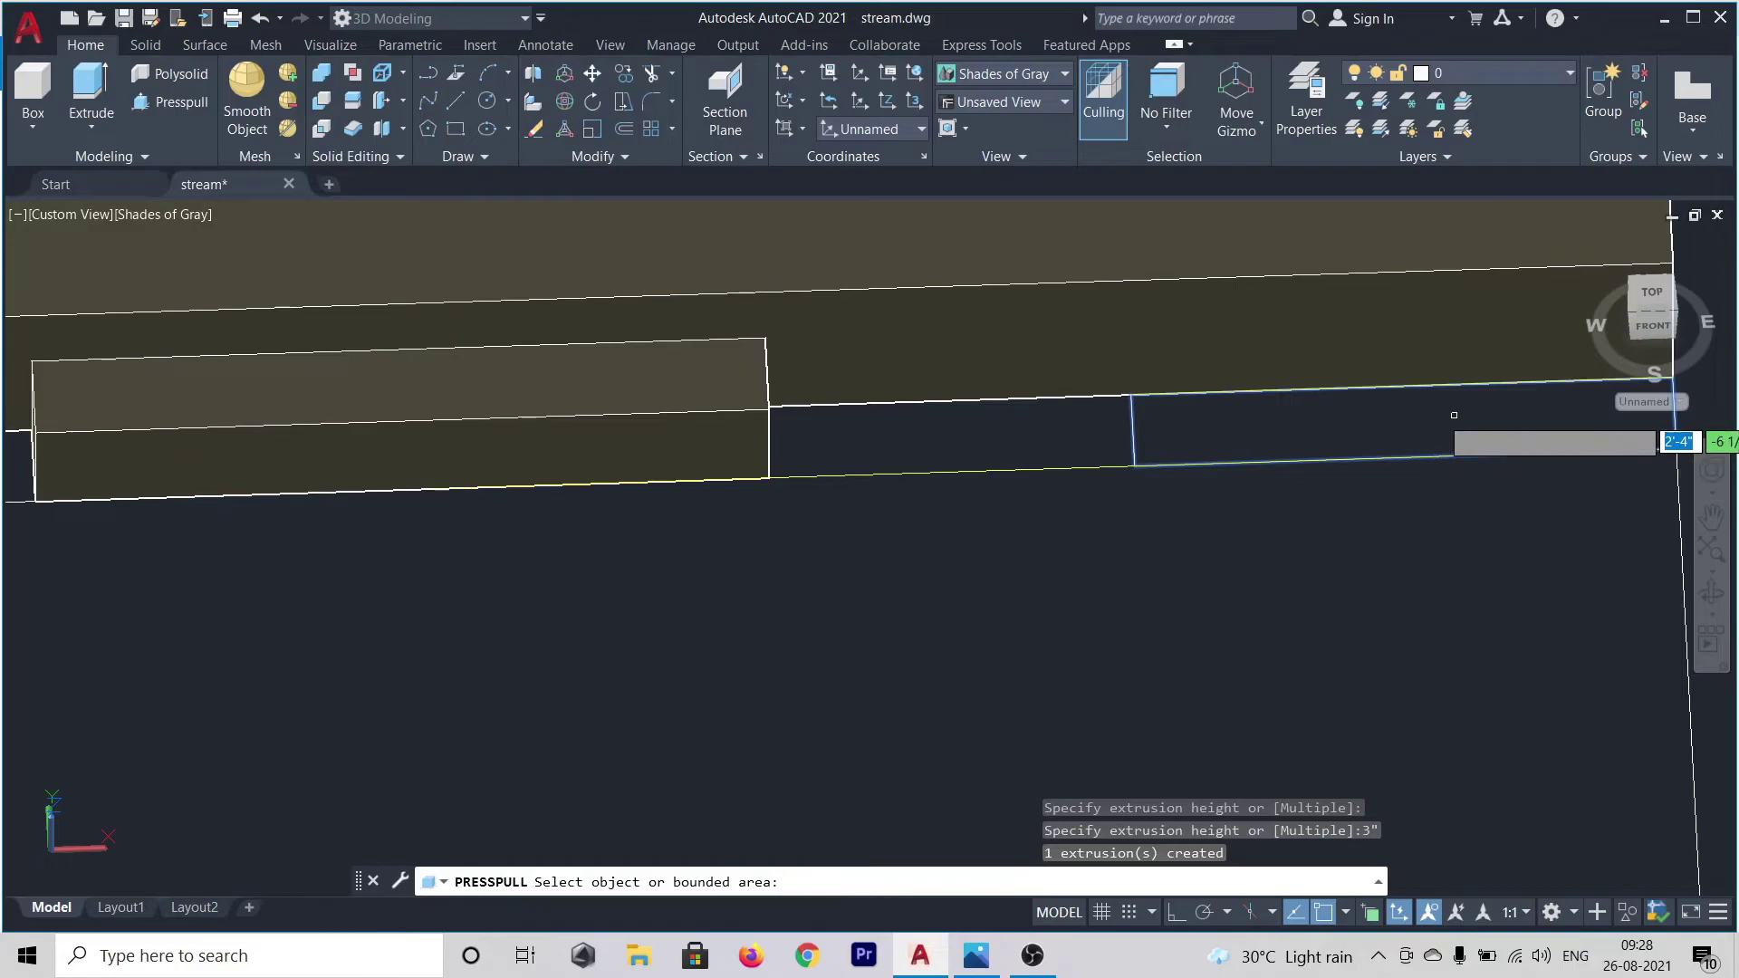
left_click(1462, 442)
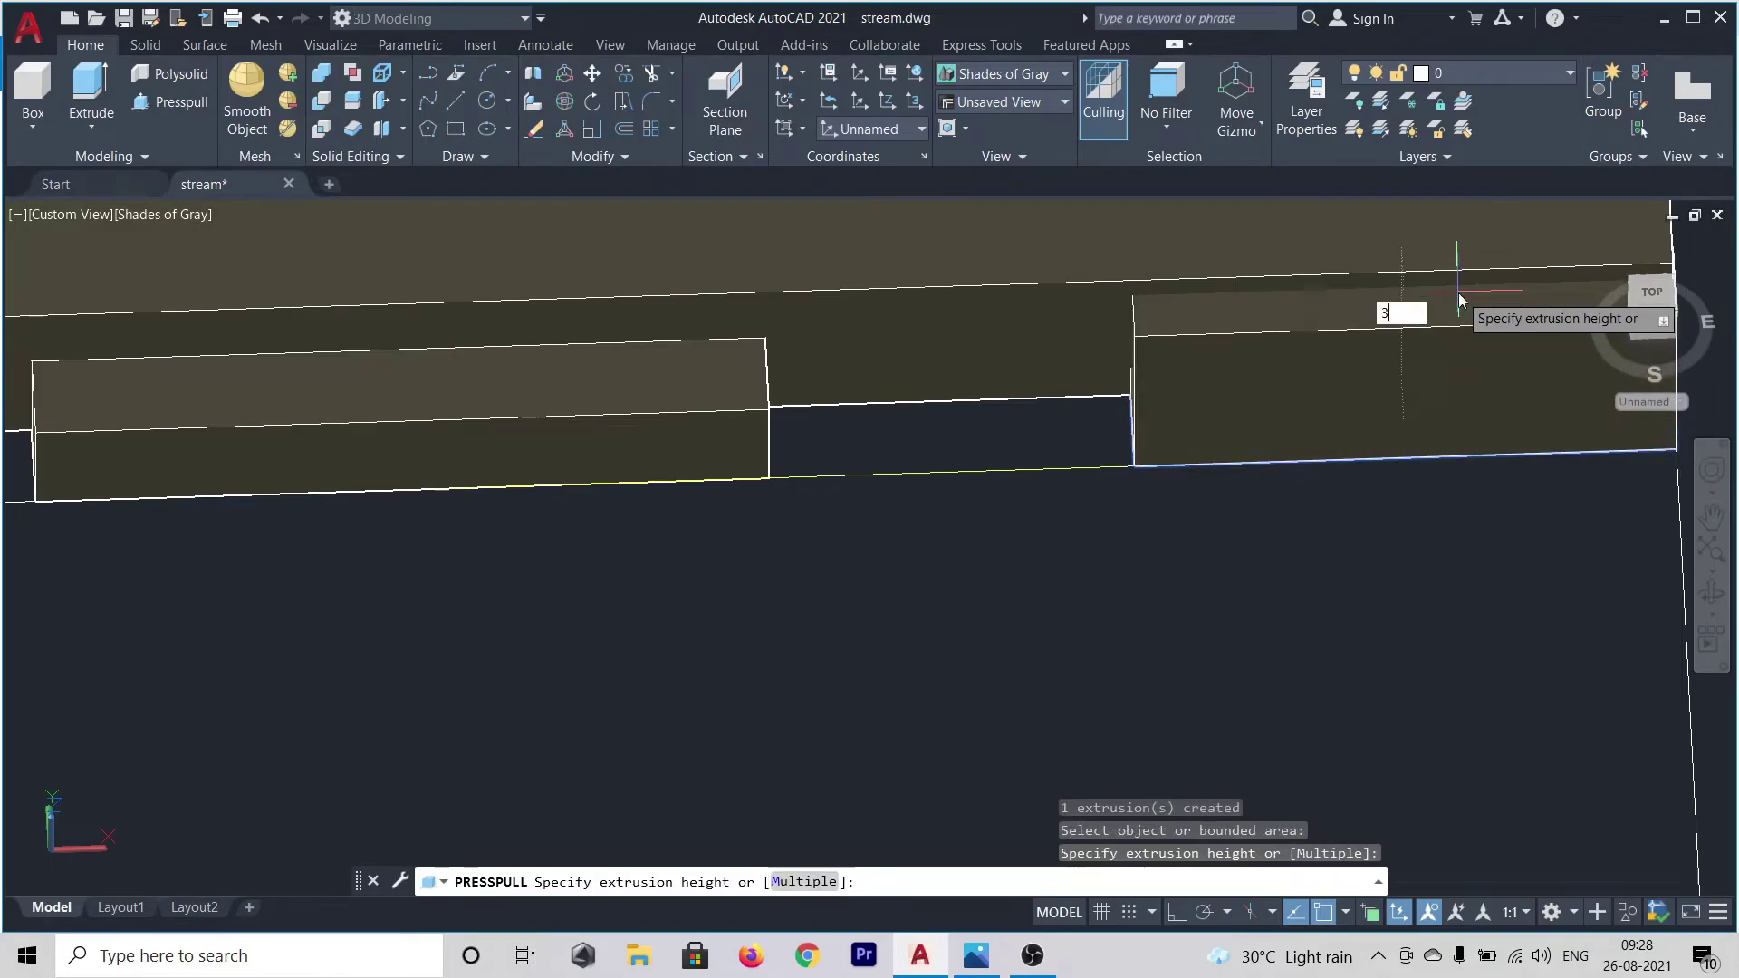
key("Return")
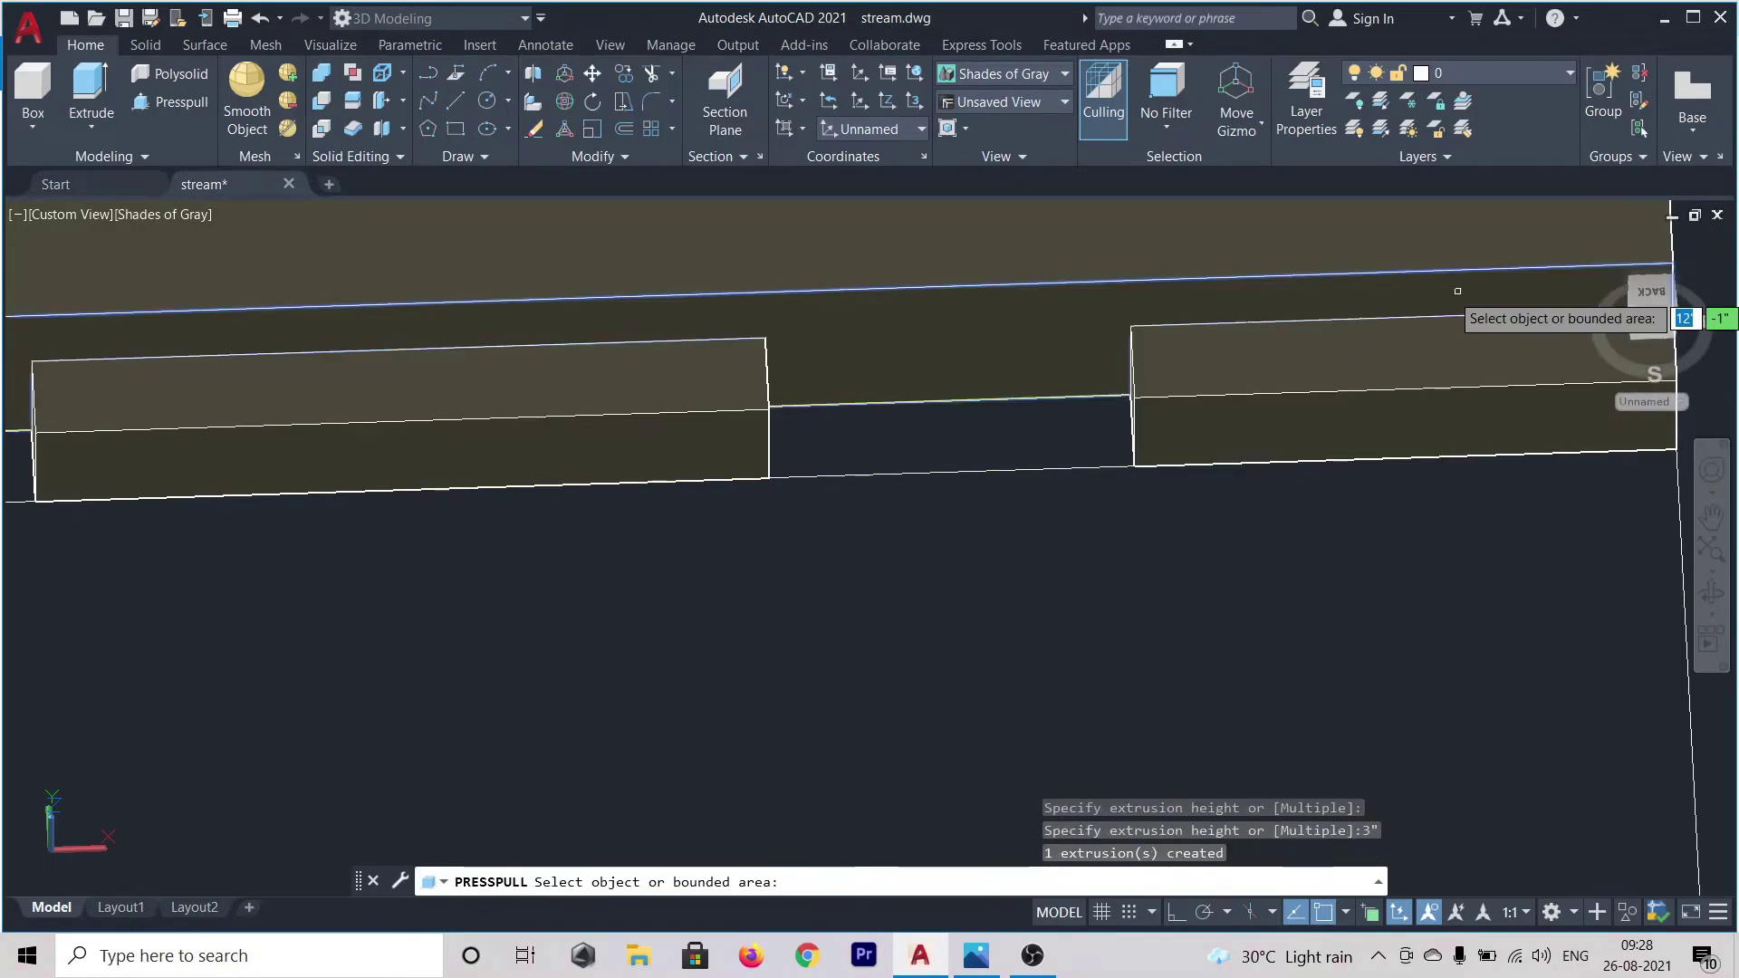
scroll(1458, 291, "down", 5)
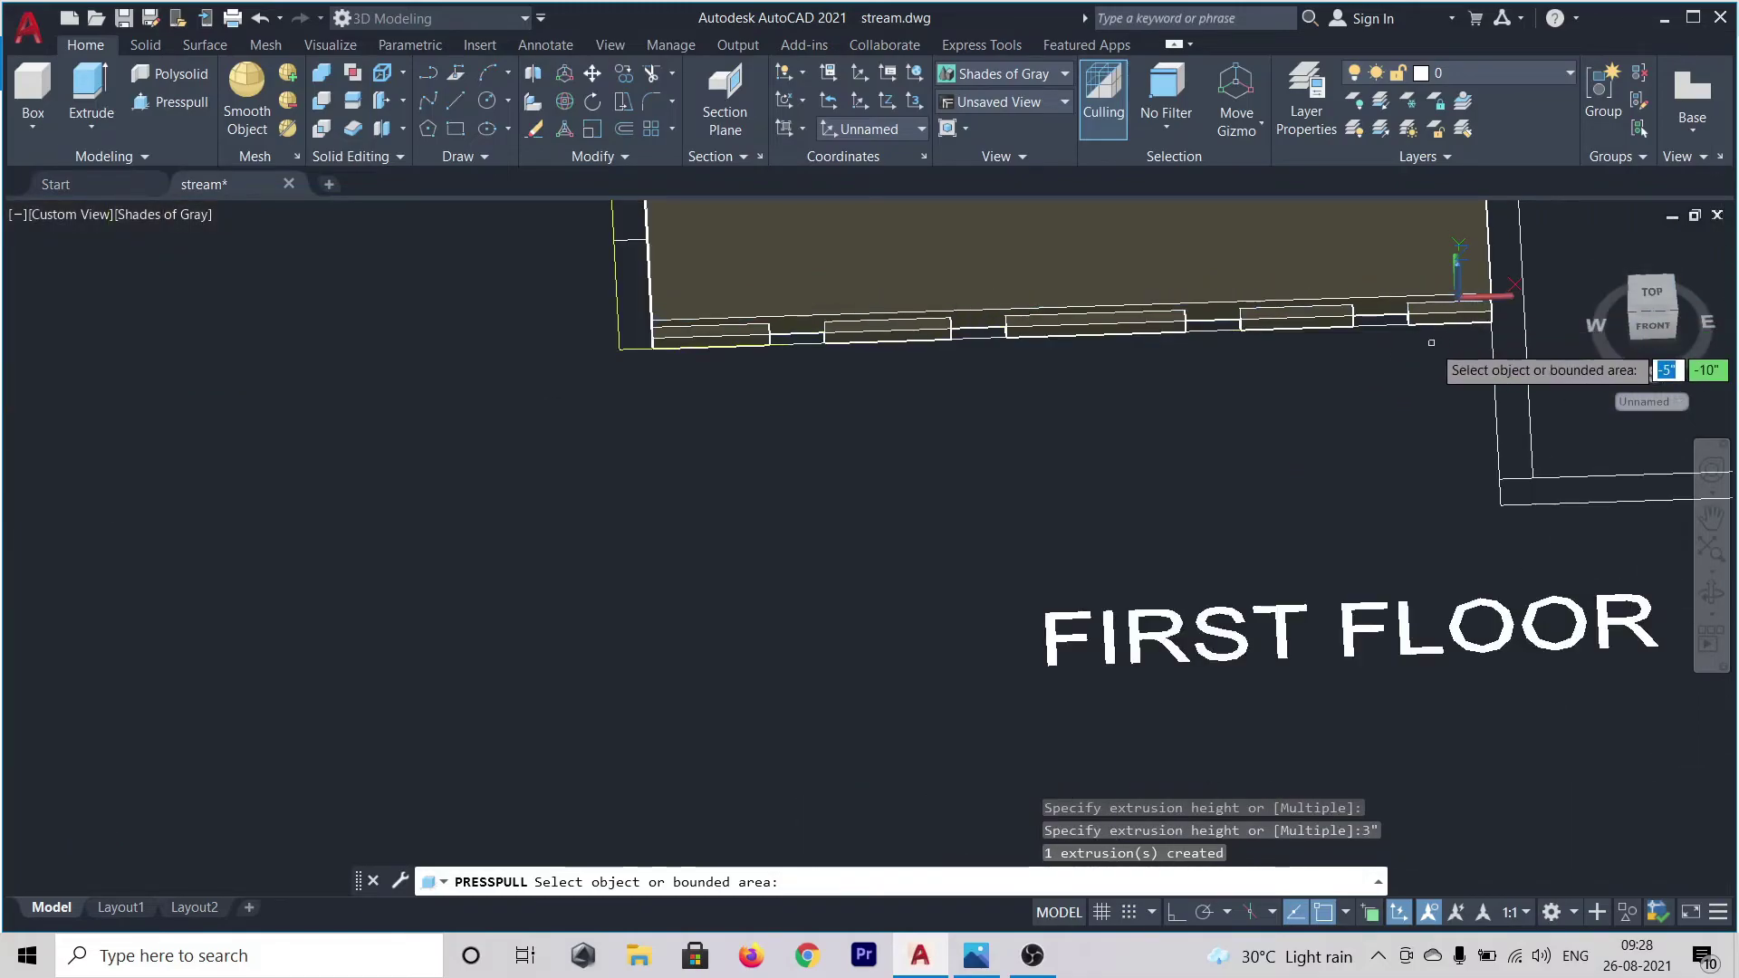
key("Return")
- Start a rectangular array of all five 3" high parapet slats on the balcony's south edge, with 1 column and 1 row
scroll(1397, 322, "up", 5)
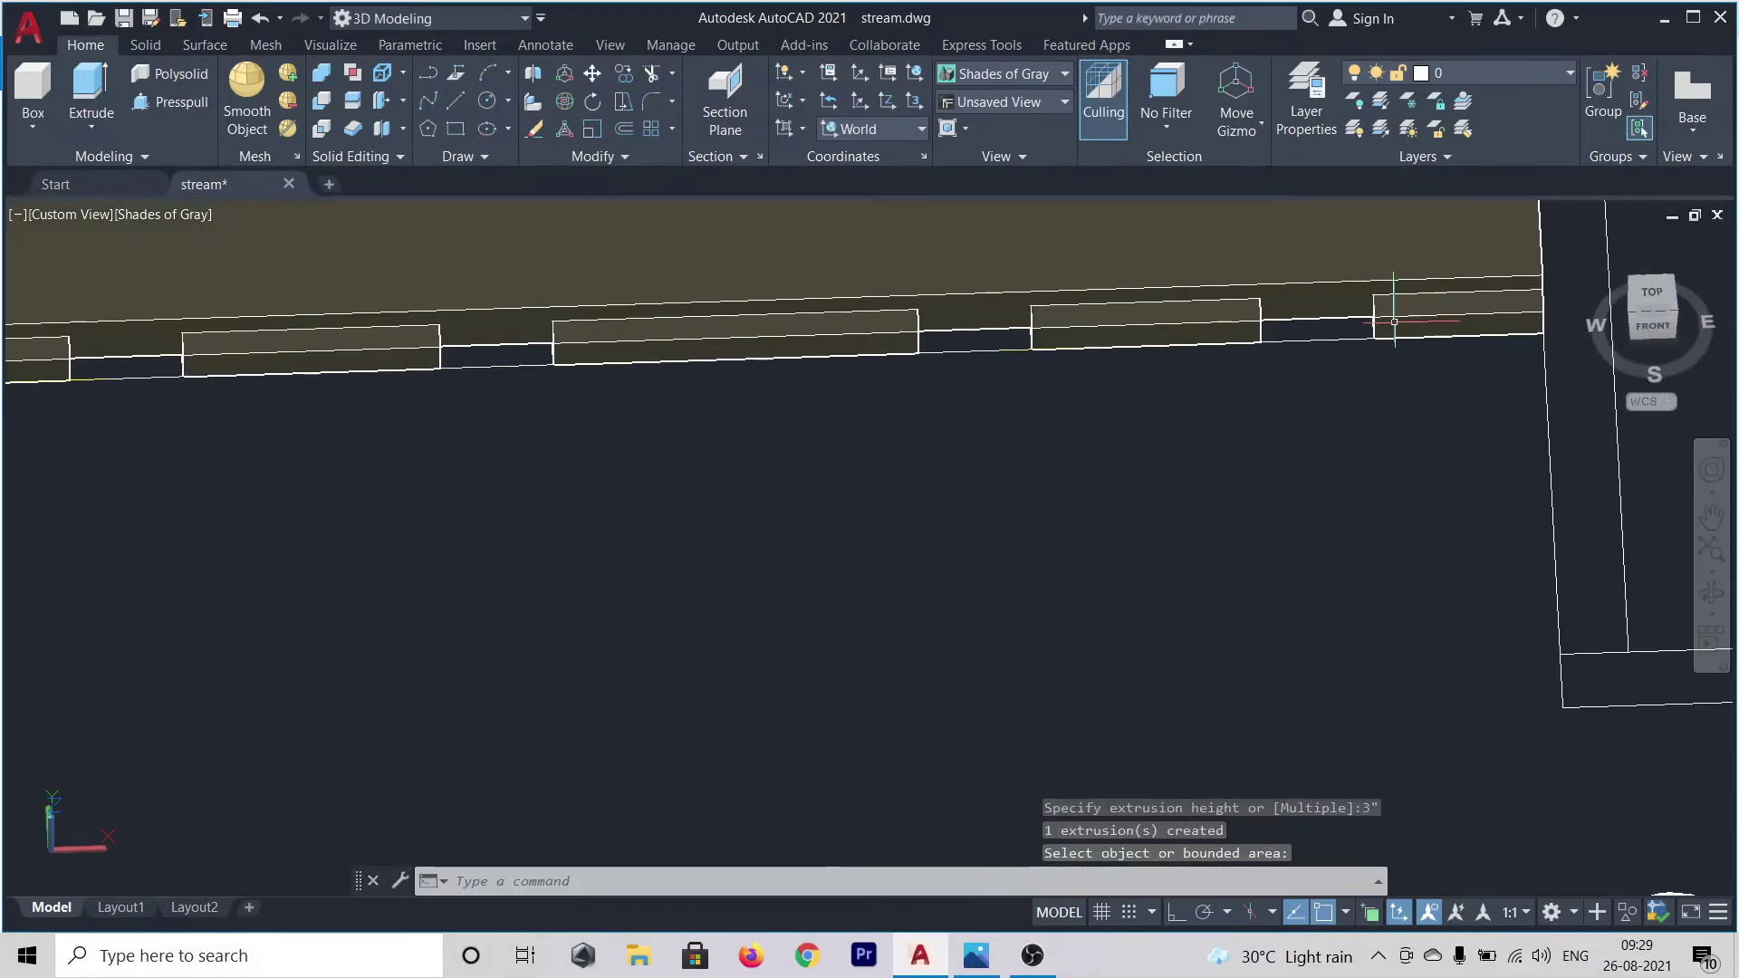
scroll(1397, 322, "down", 2)
left_click(1414, 315)
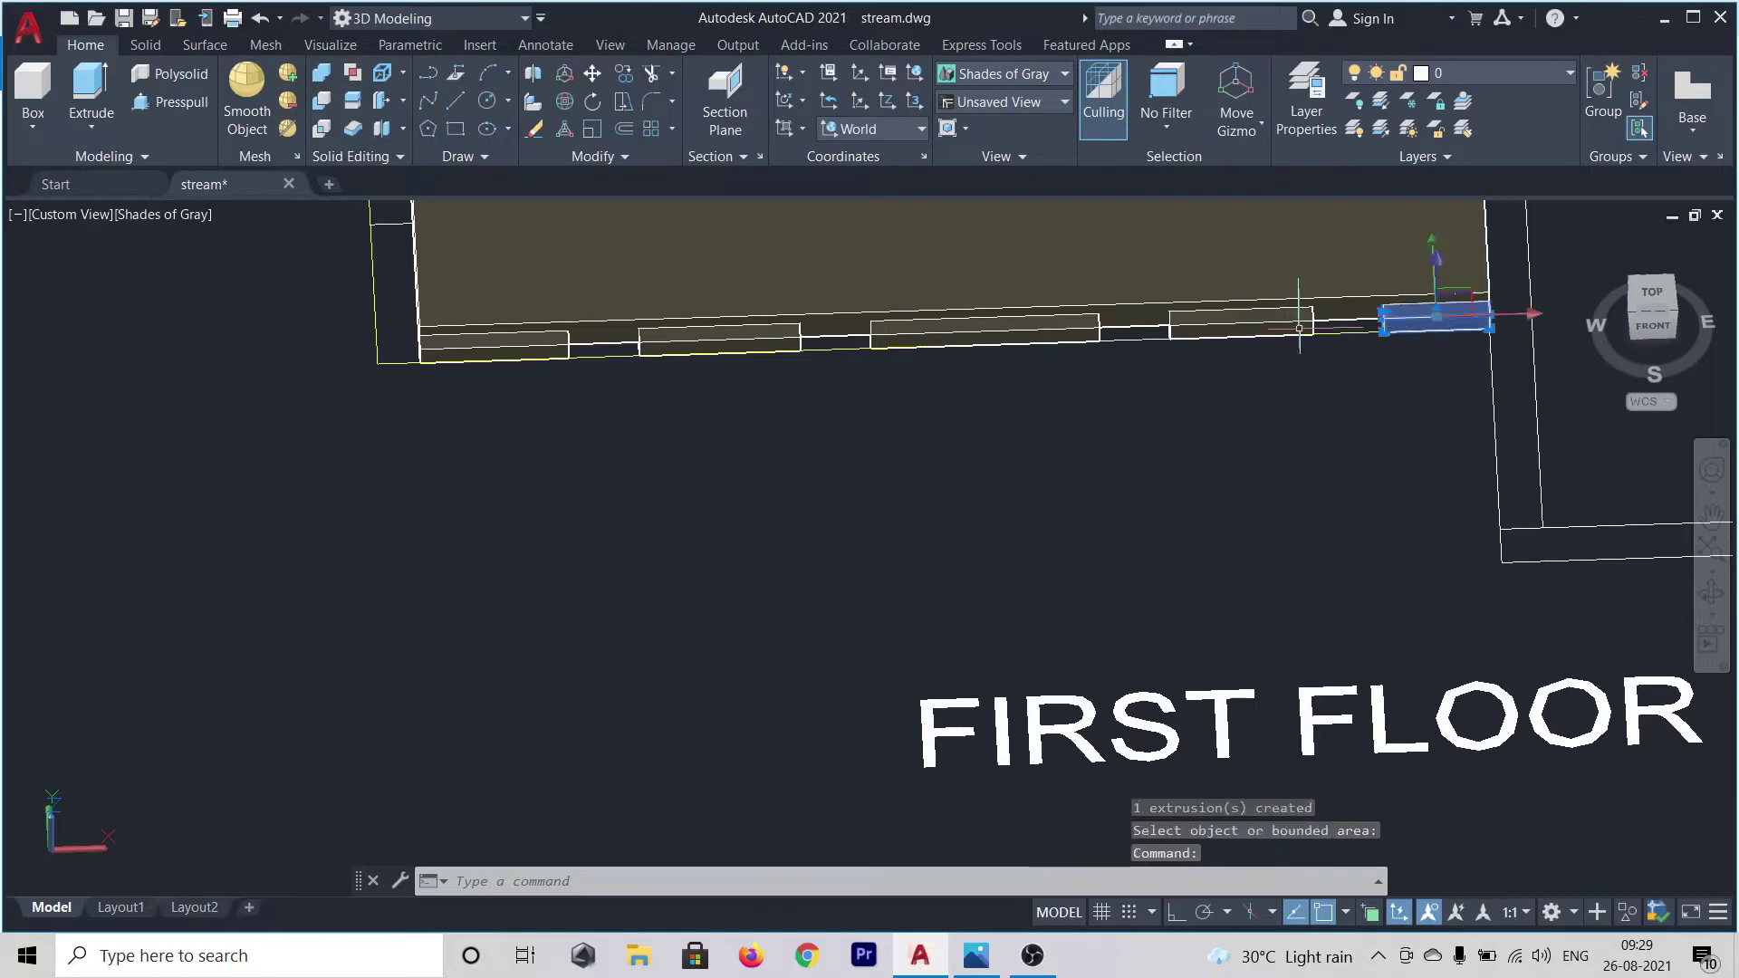
left_click(1259, 323)
left_click(1020, 330)
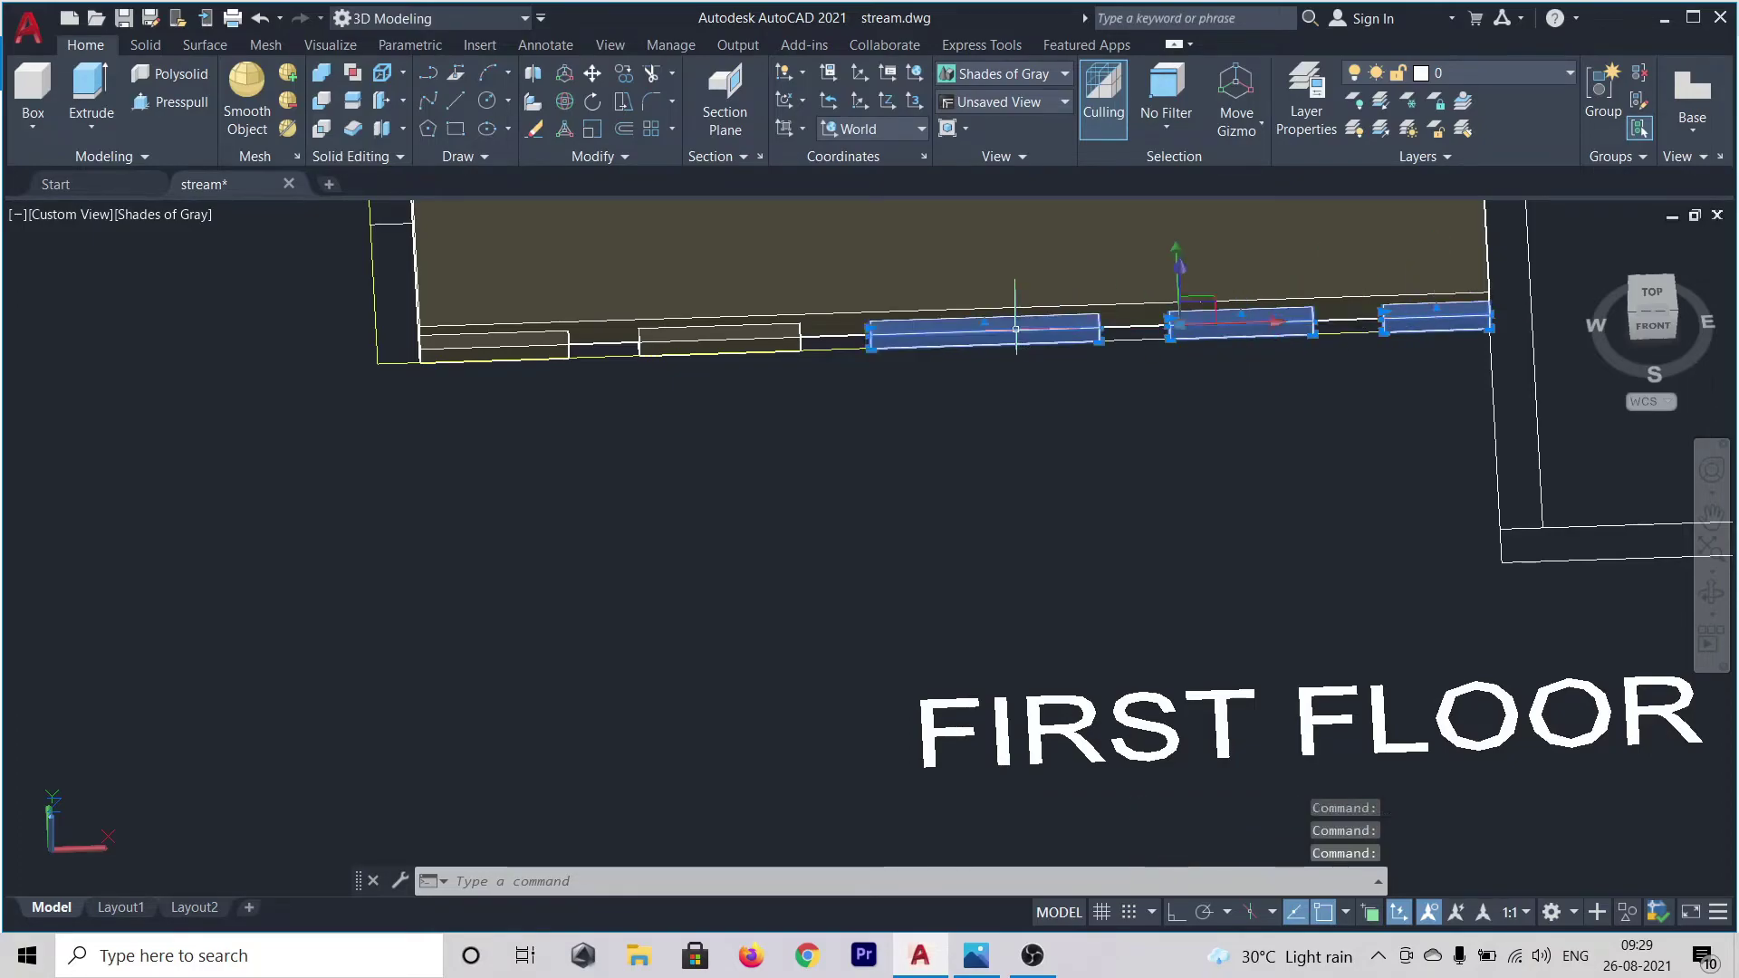
left_click(748, 335)
left_click(494, 346)
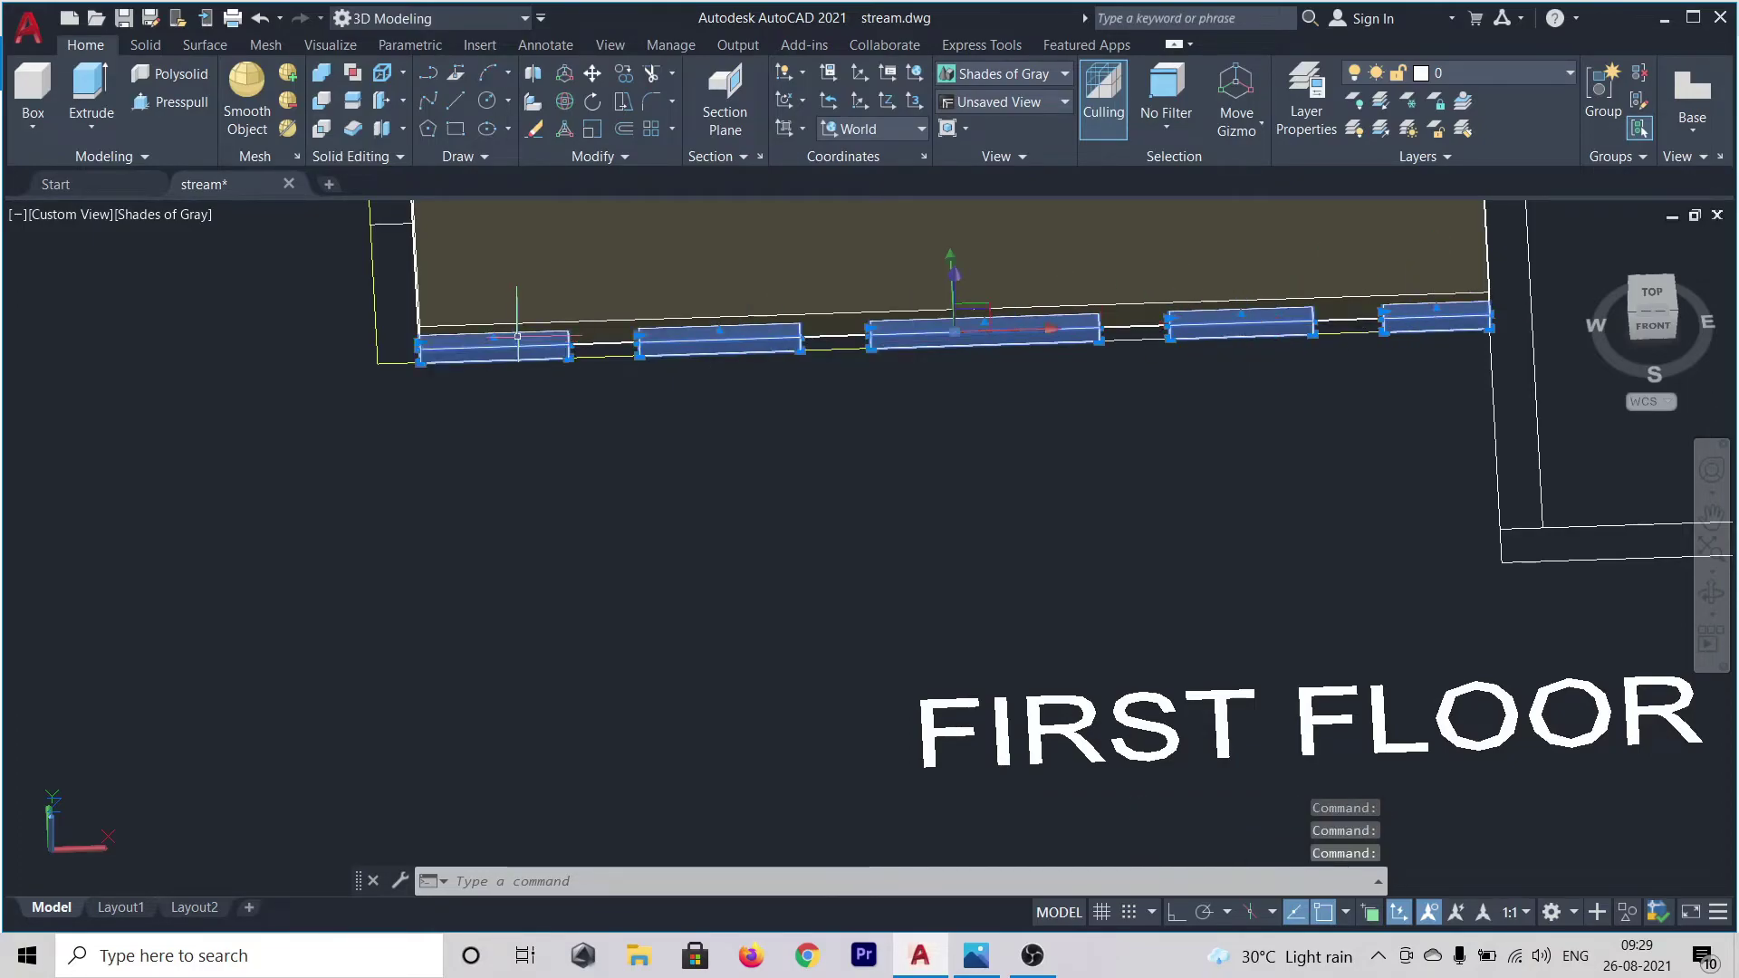
left_click(652, 133)
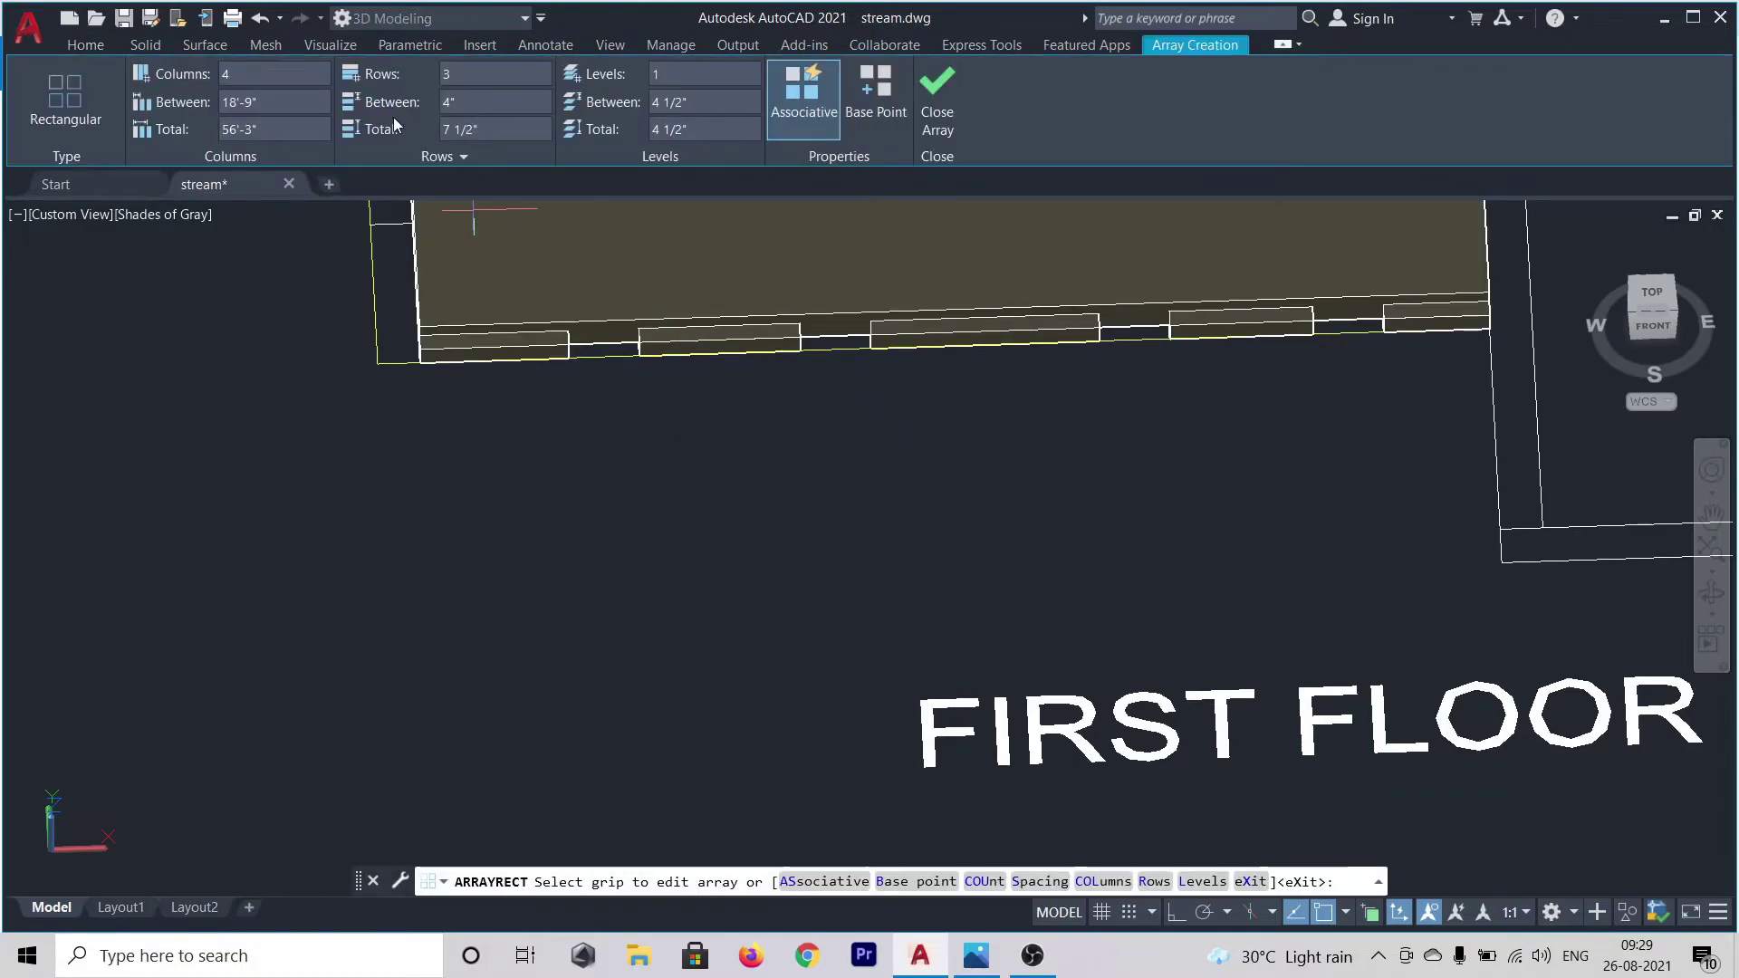
left_click(271, 68)
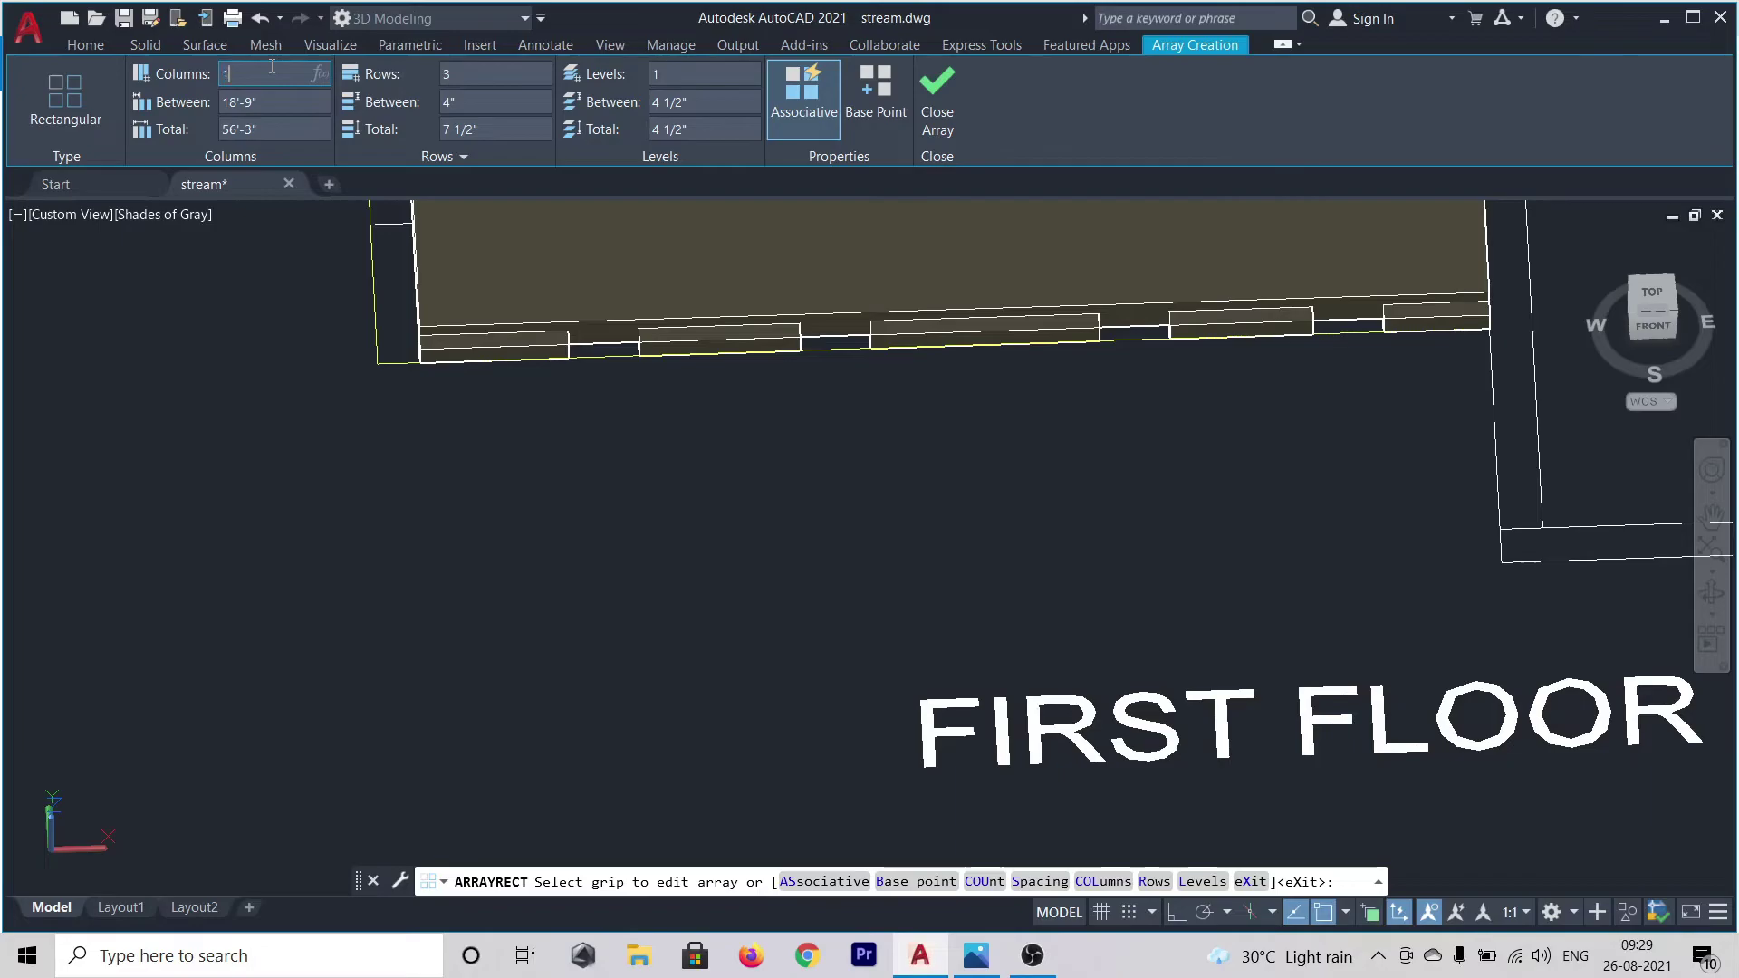
type("1")
key("Return")
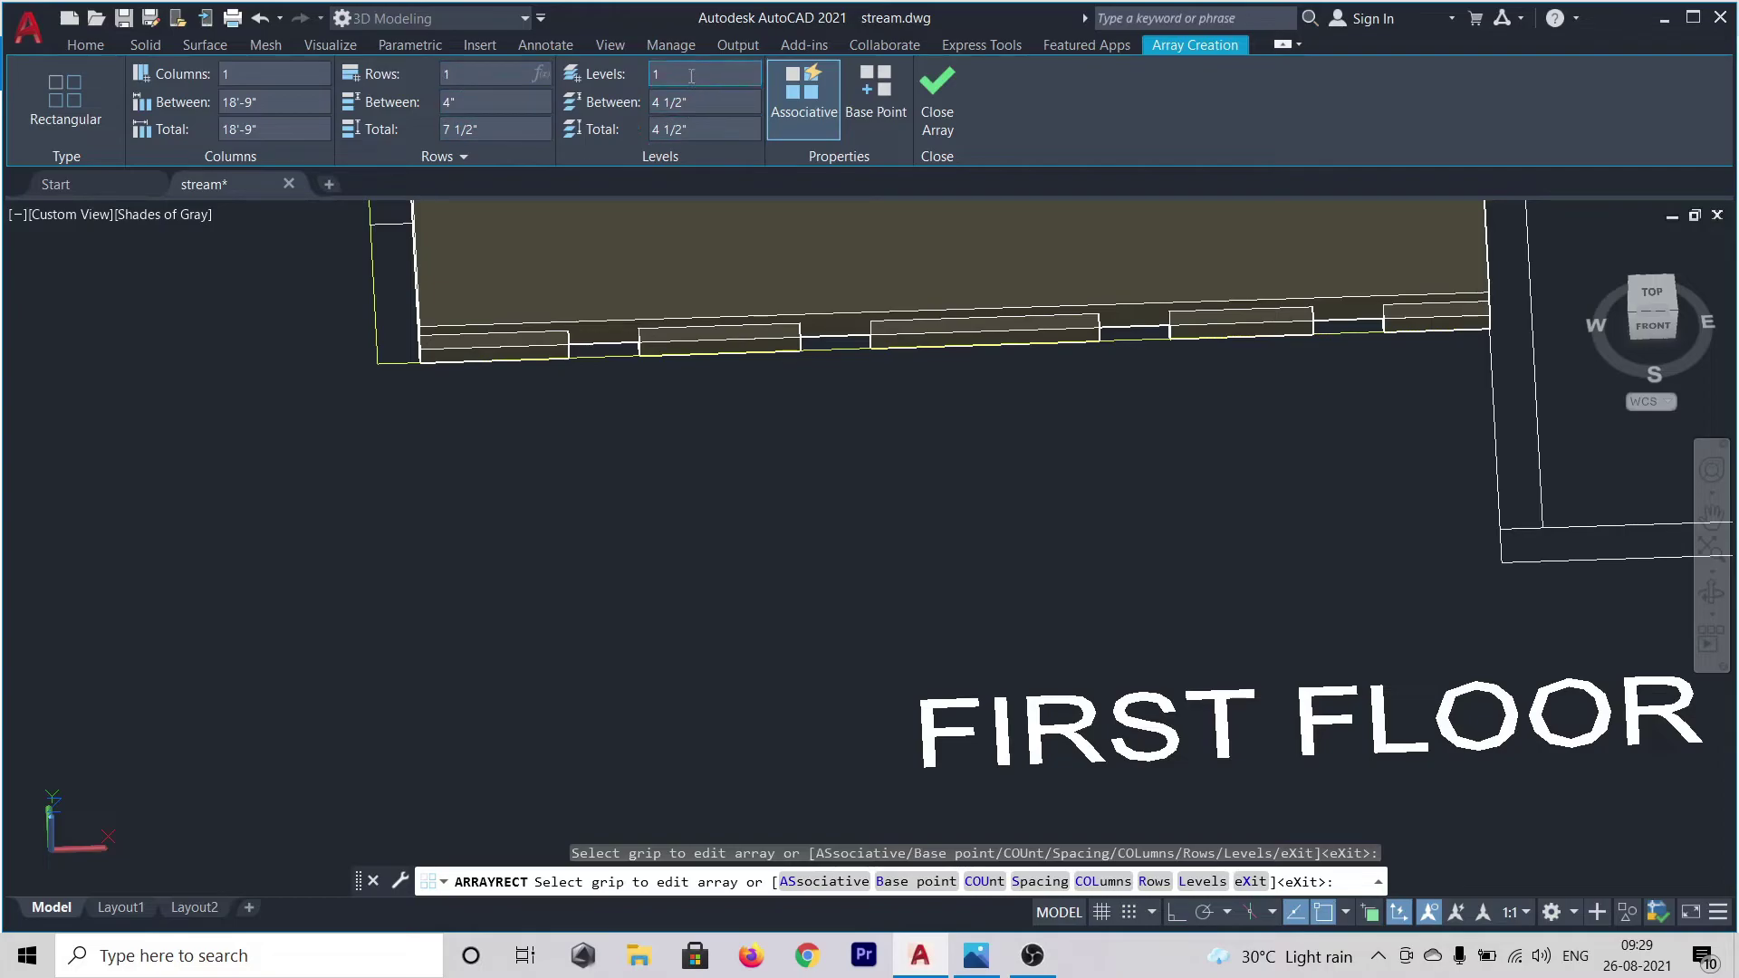
key("Return")
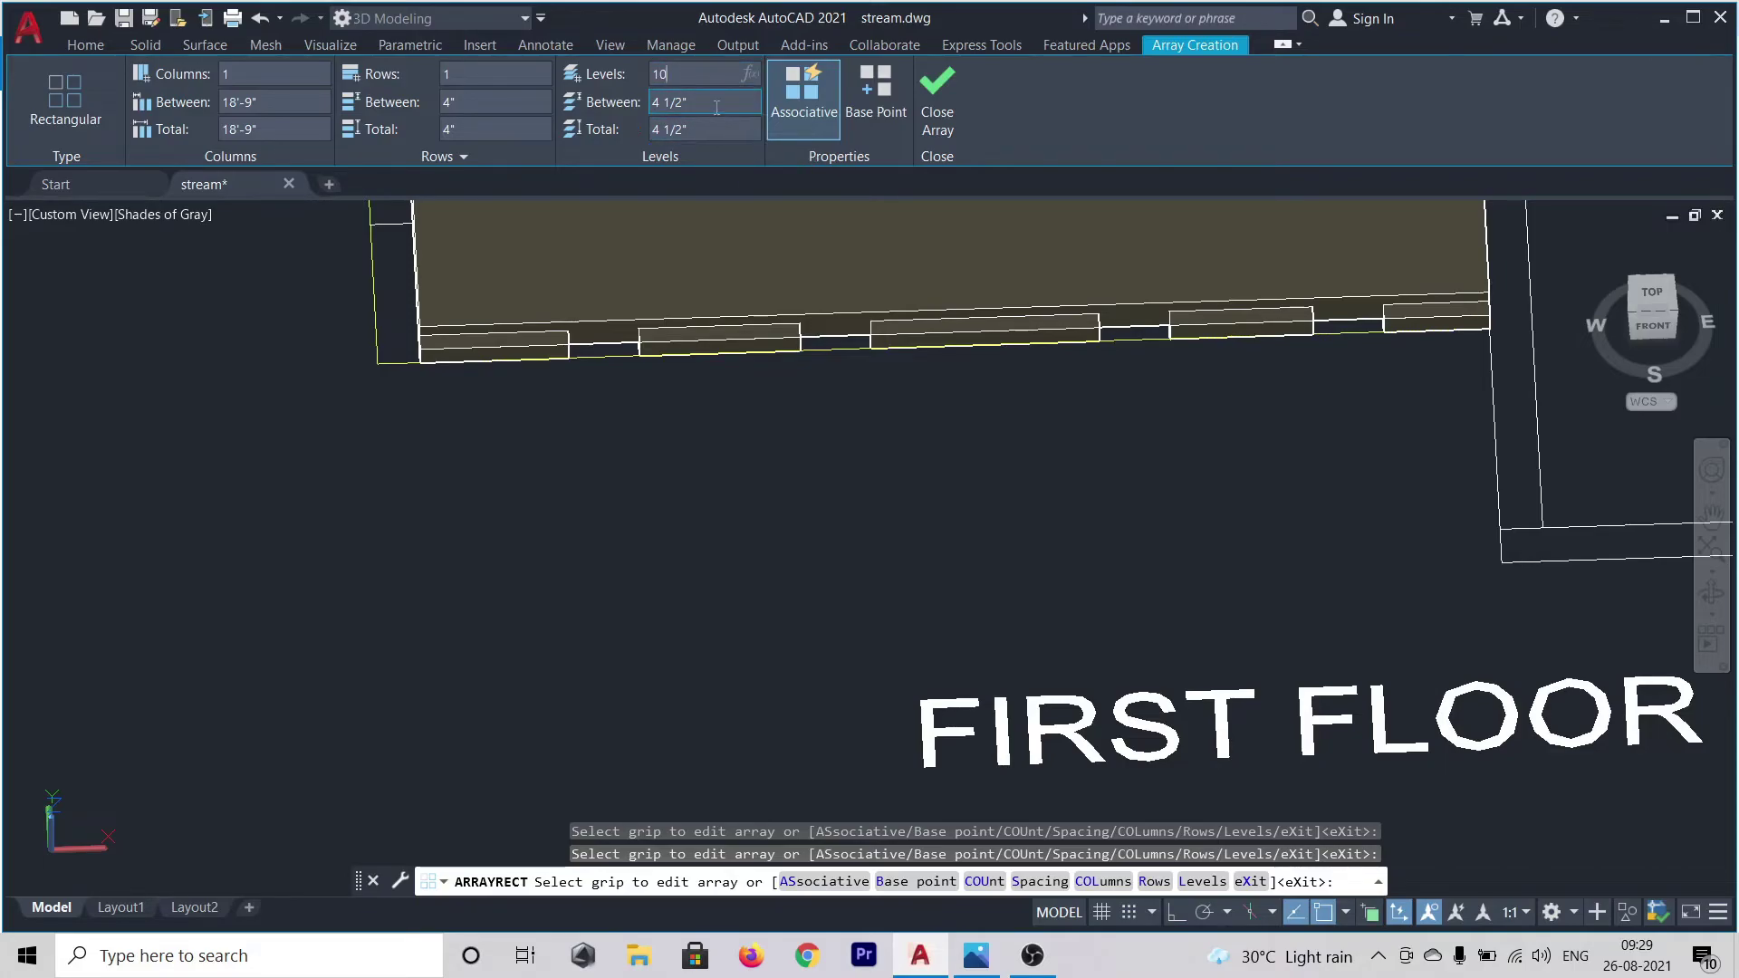
- Try 10 and then 6 levels for the parapet slat array
key("Return")
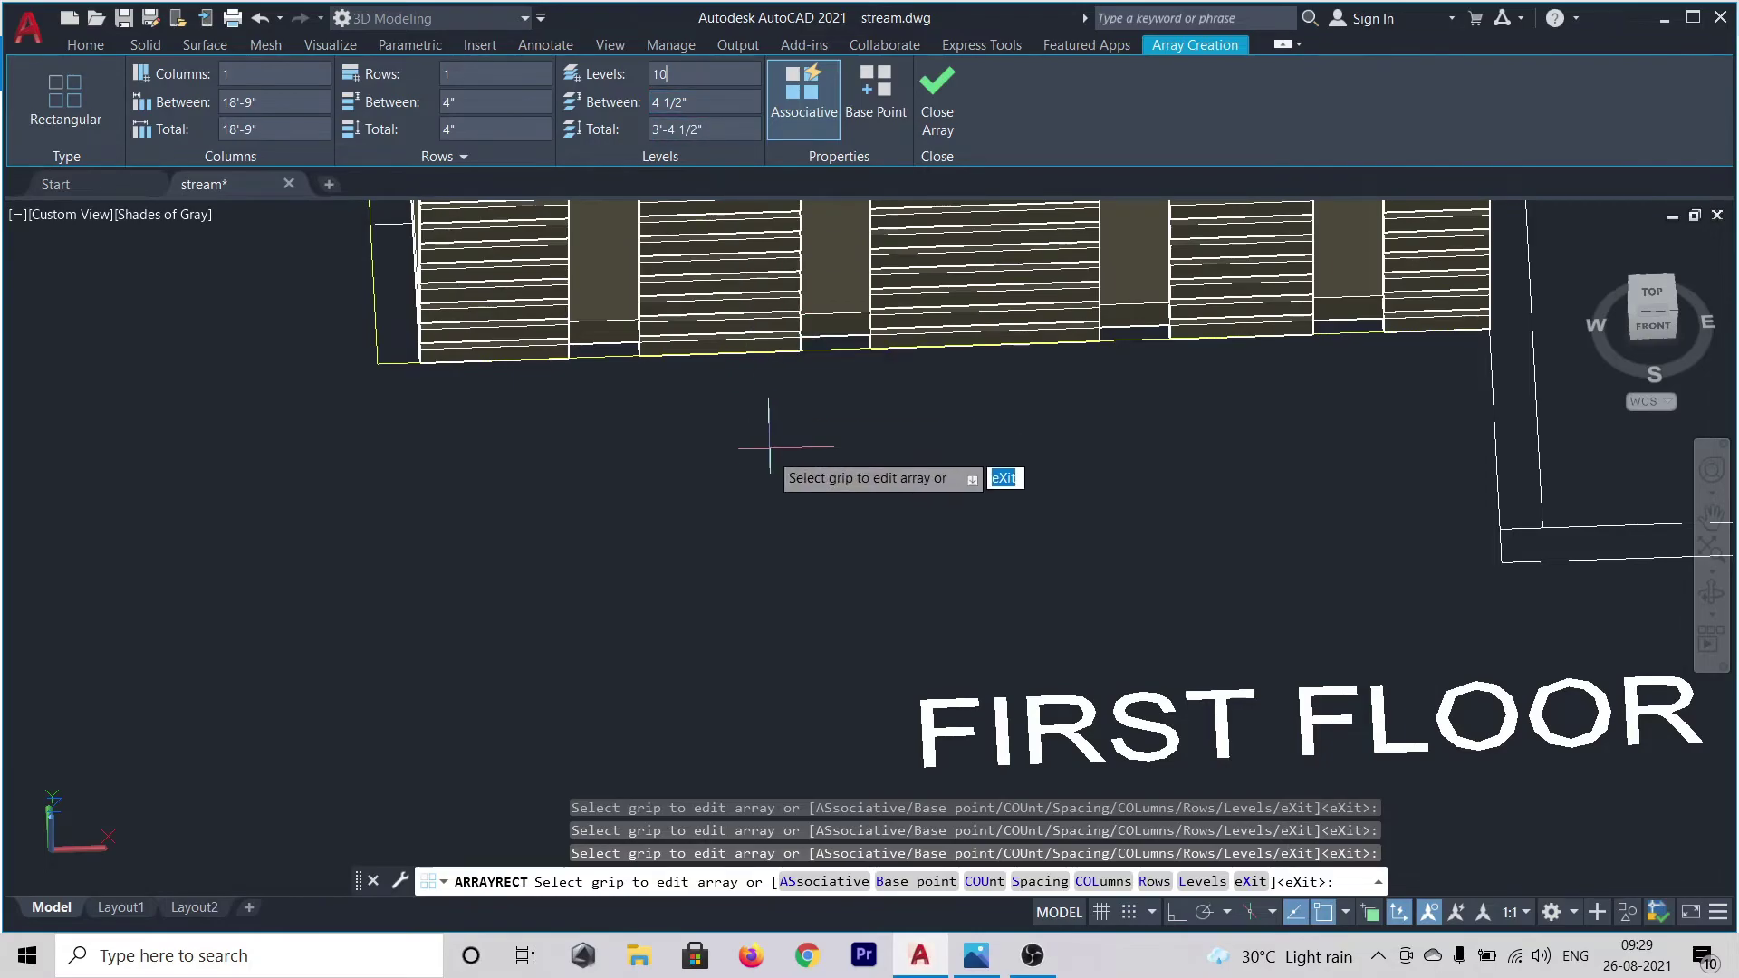
scroll(775, 469, "down", 2)
middle_click_drag(788, 482, 970, 400, "shift")
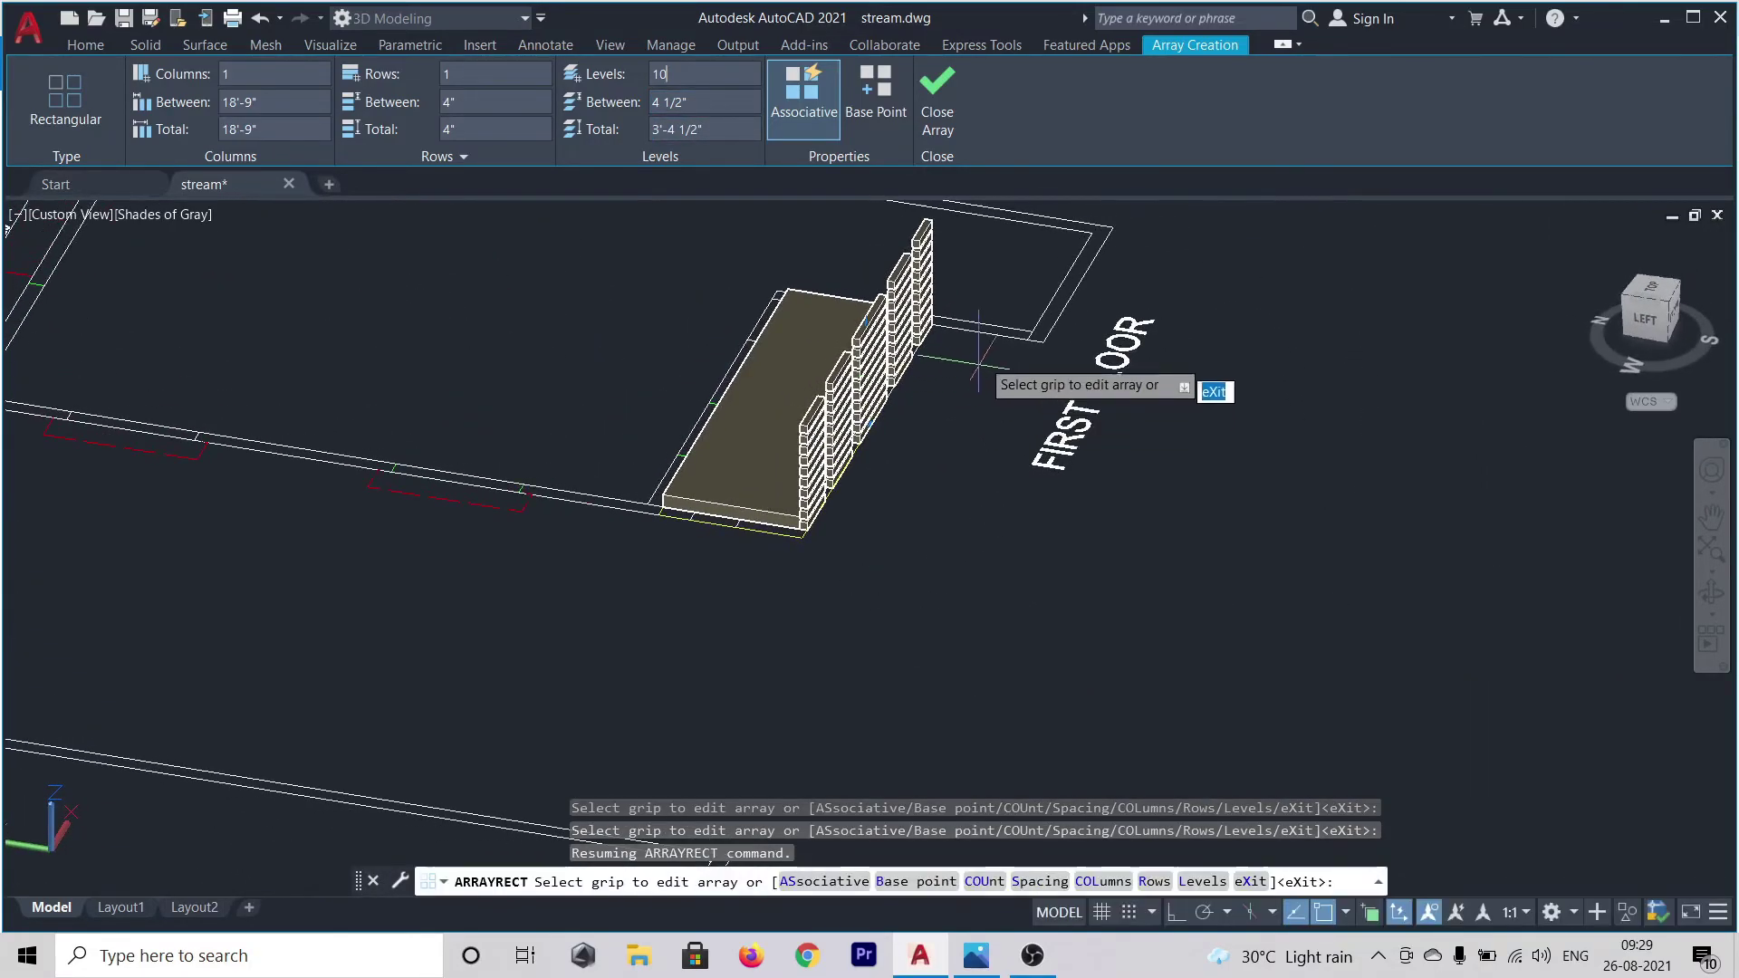
left_click(719, 100)
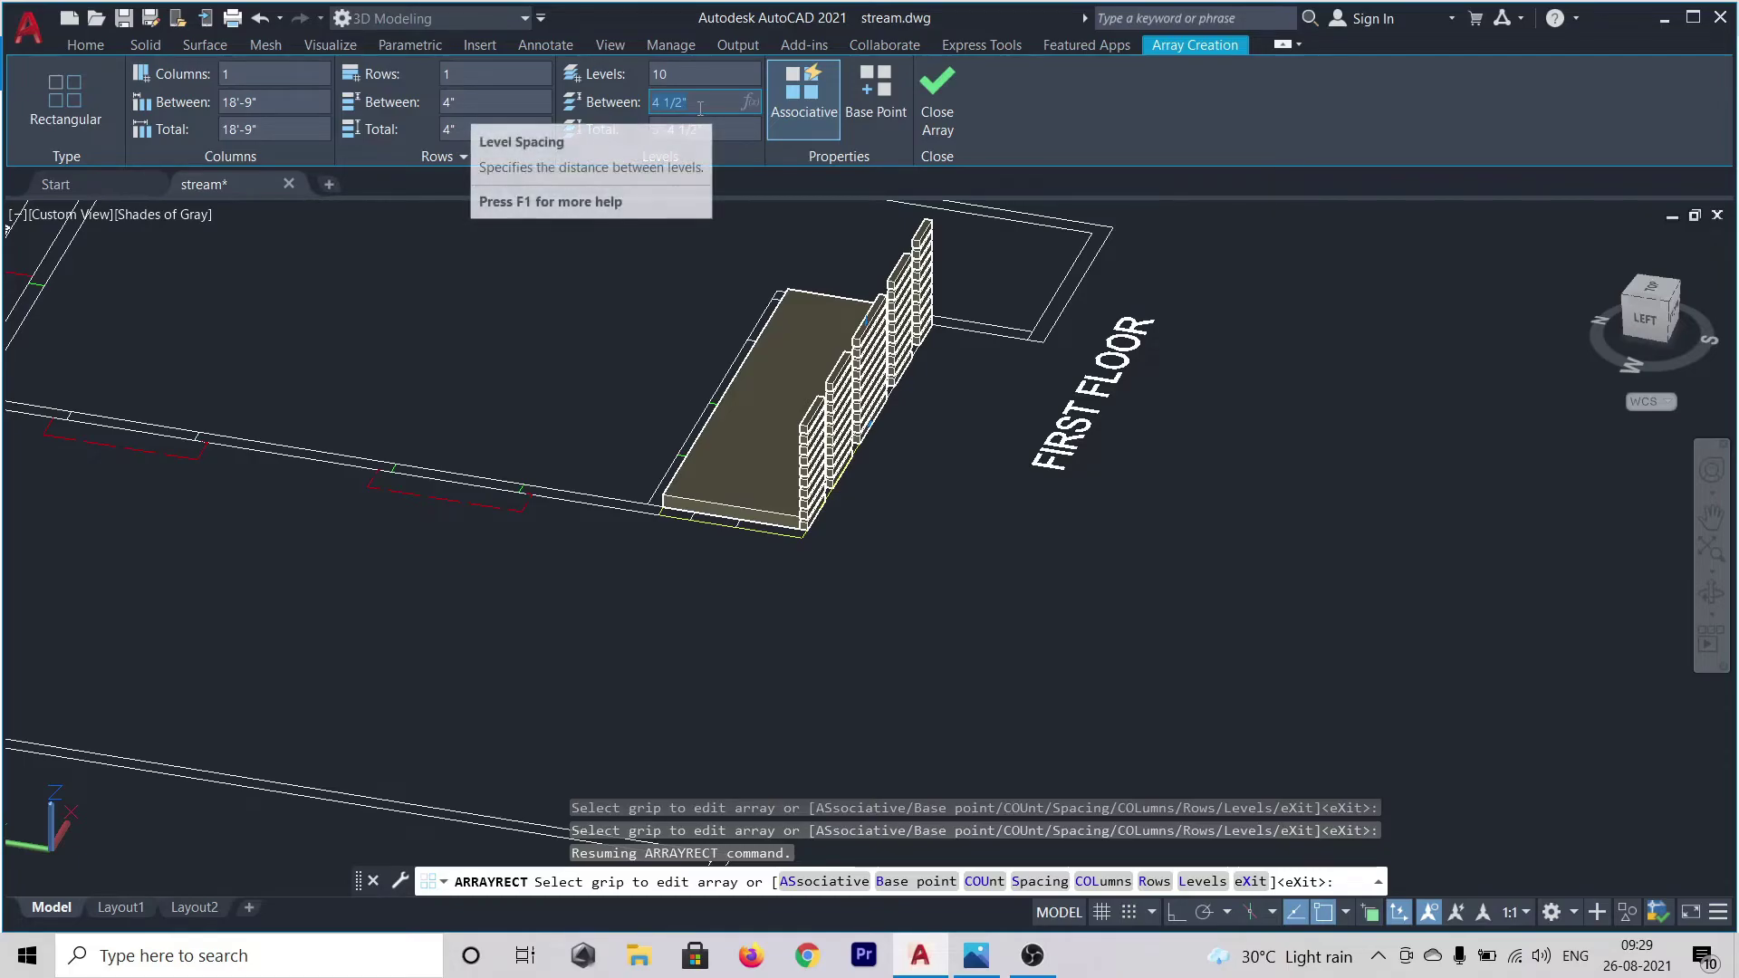
left_click(700, 76)
key("BackSpace")
key("Return")
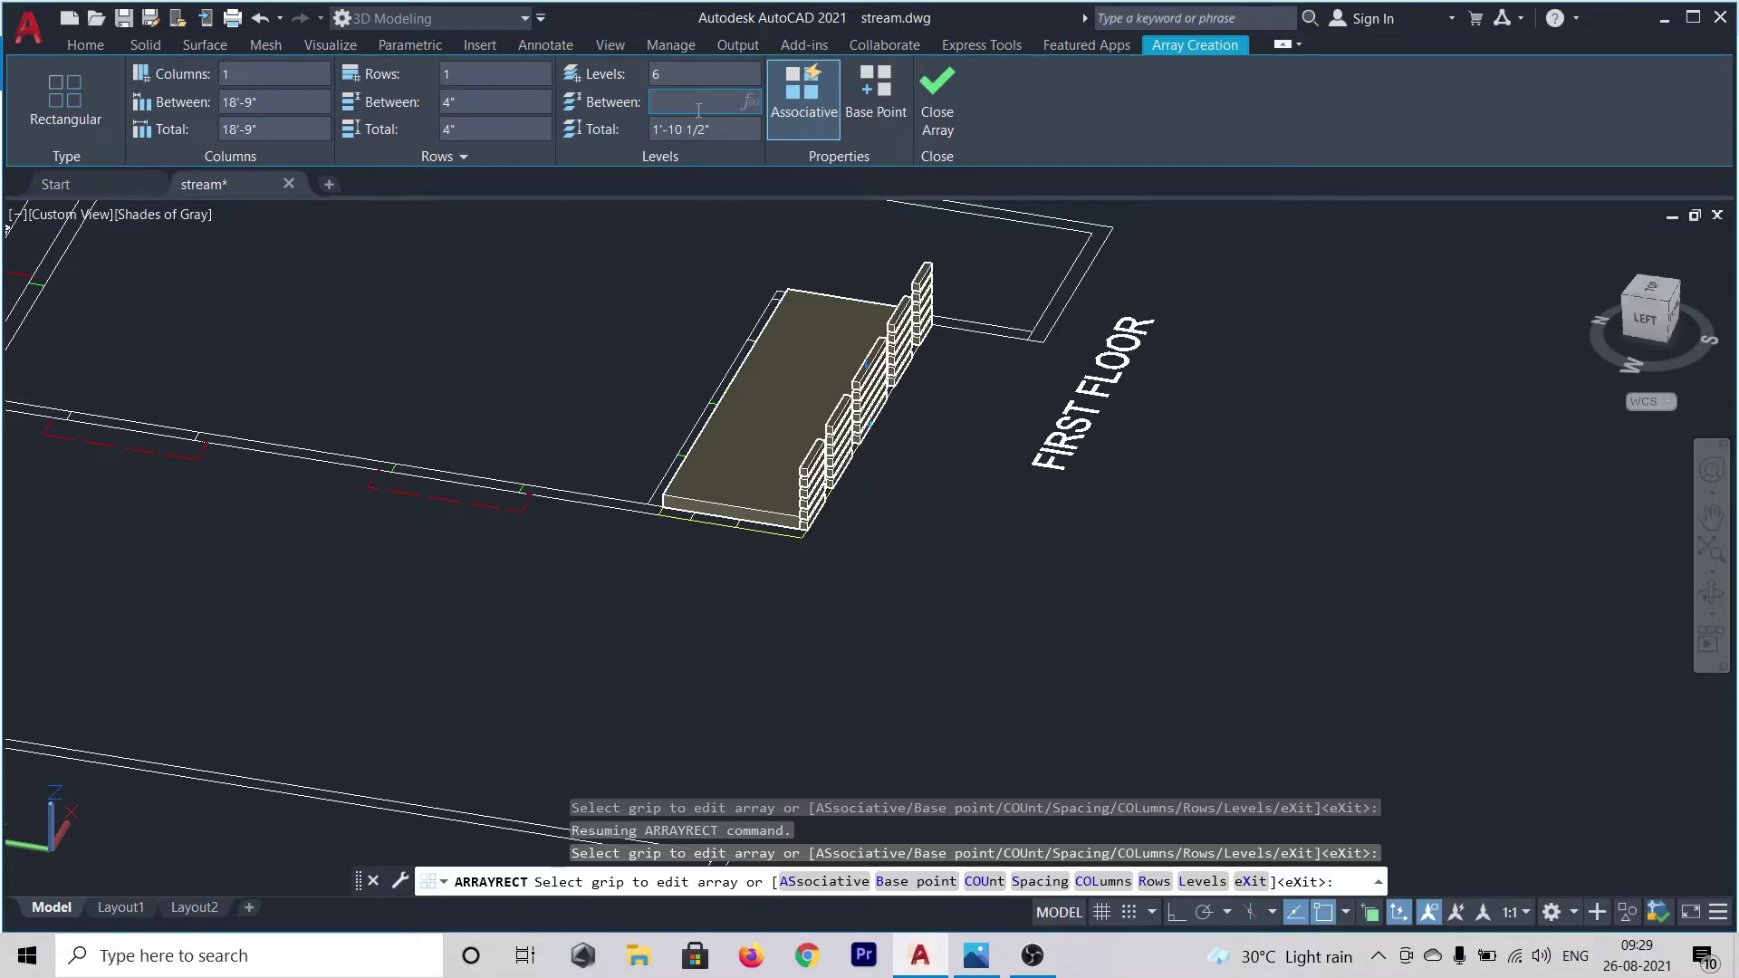
- Set the slat array's level spacing to 10" and its levels to 5, and finish the array
type("\"")
key("Return")
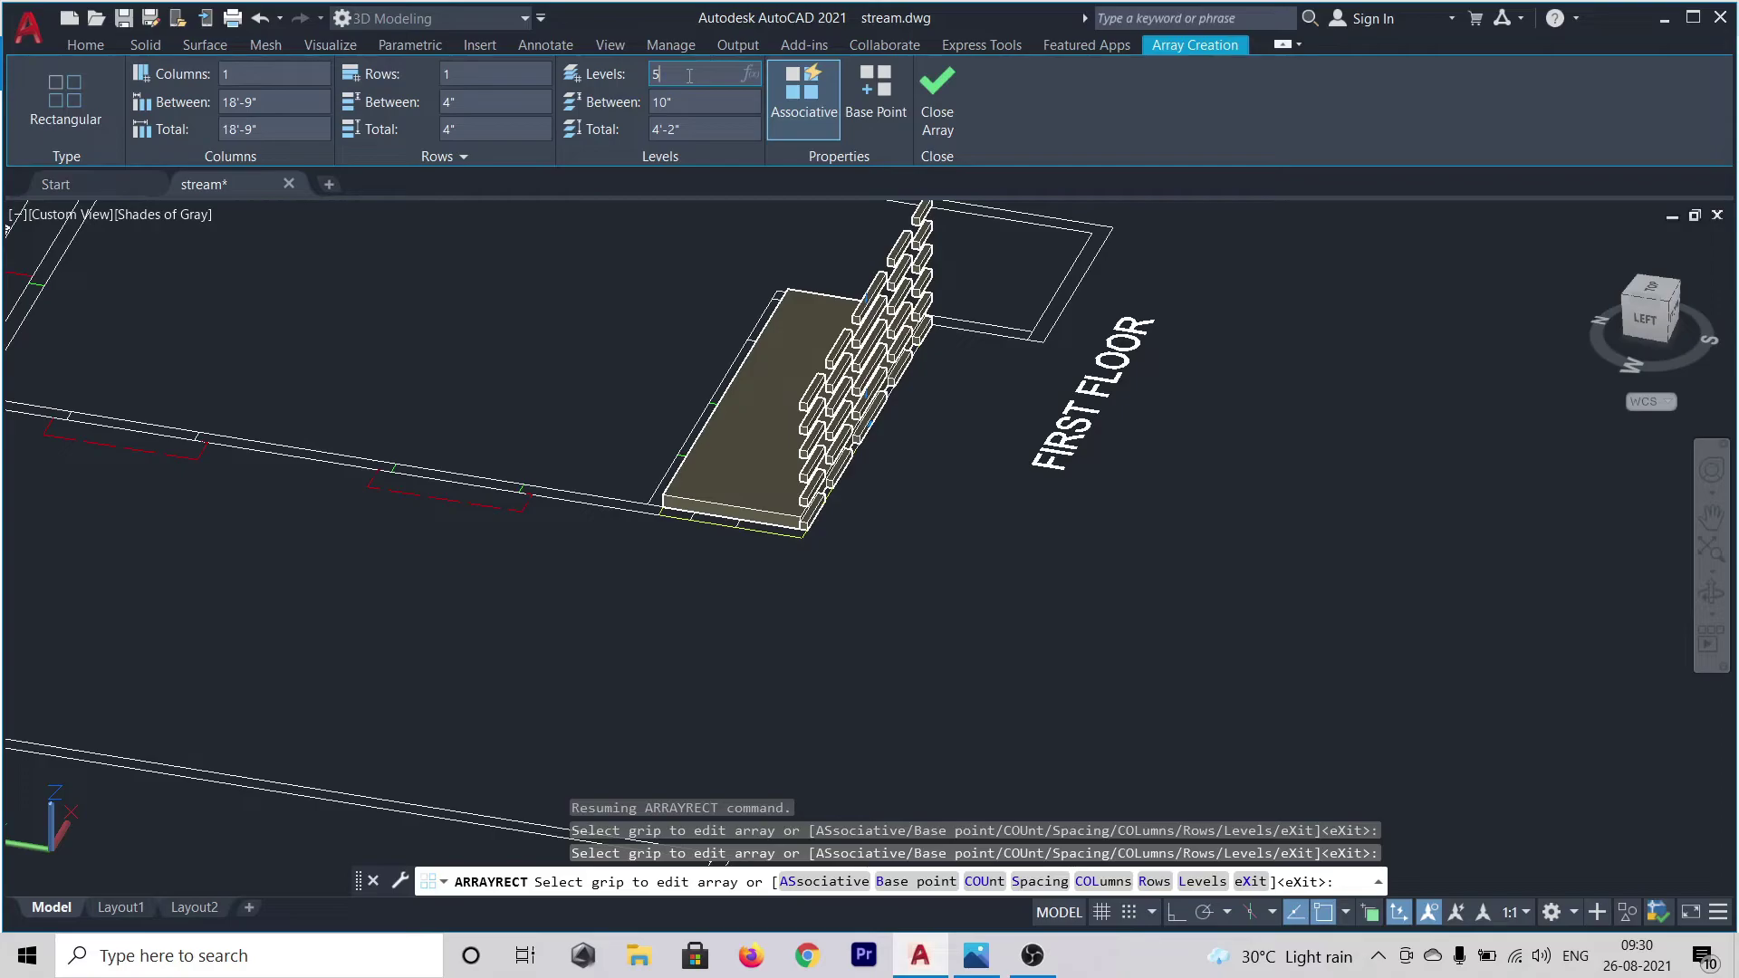
key("Return")
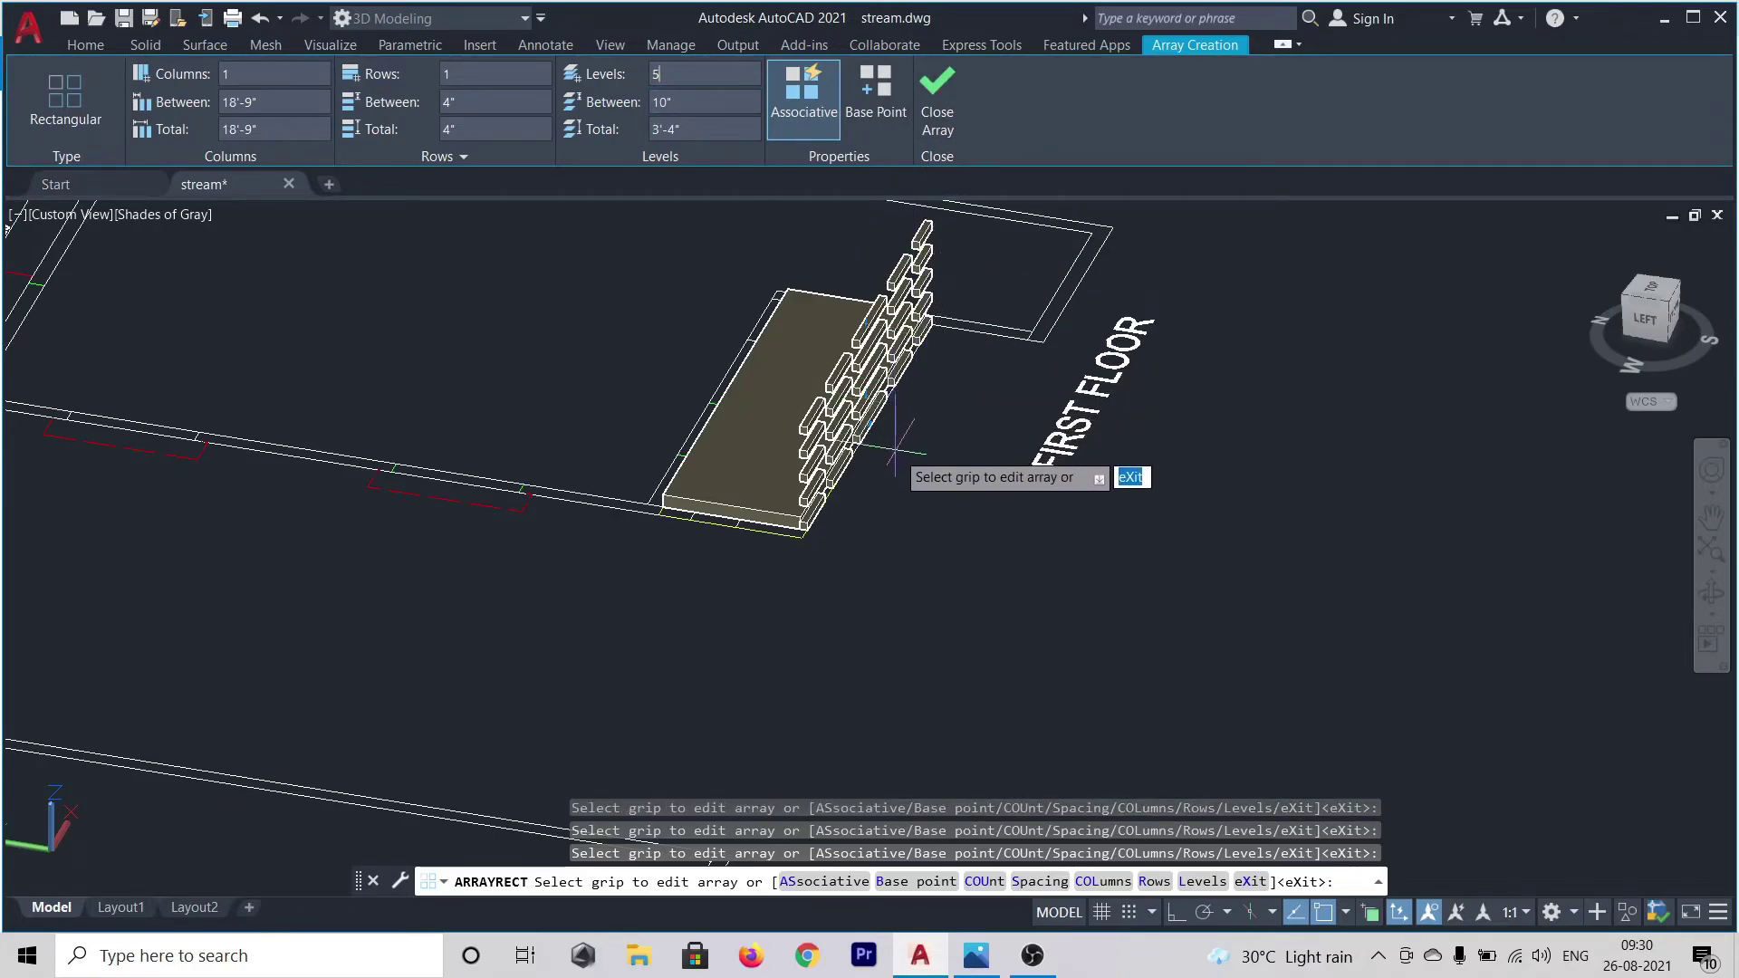
middle_click_drag(898, 489, 734, 518, "shift")
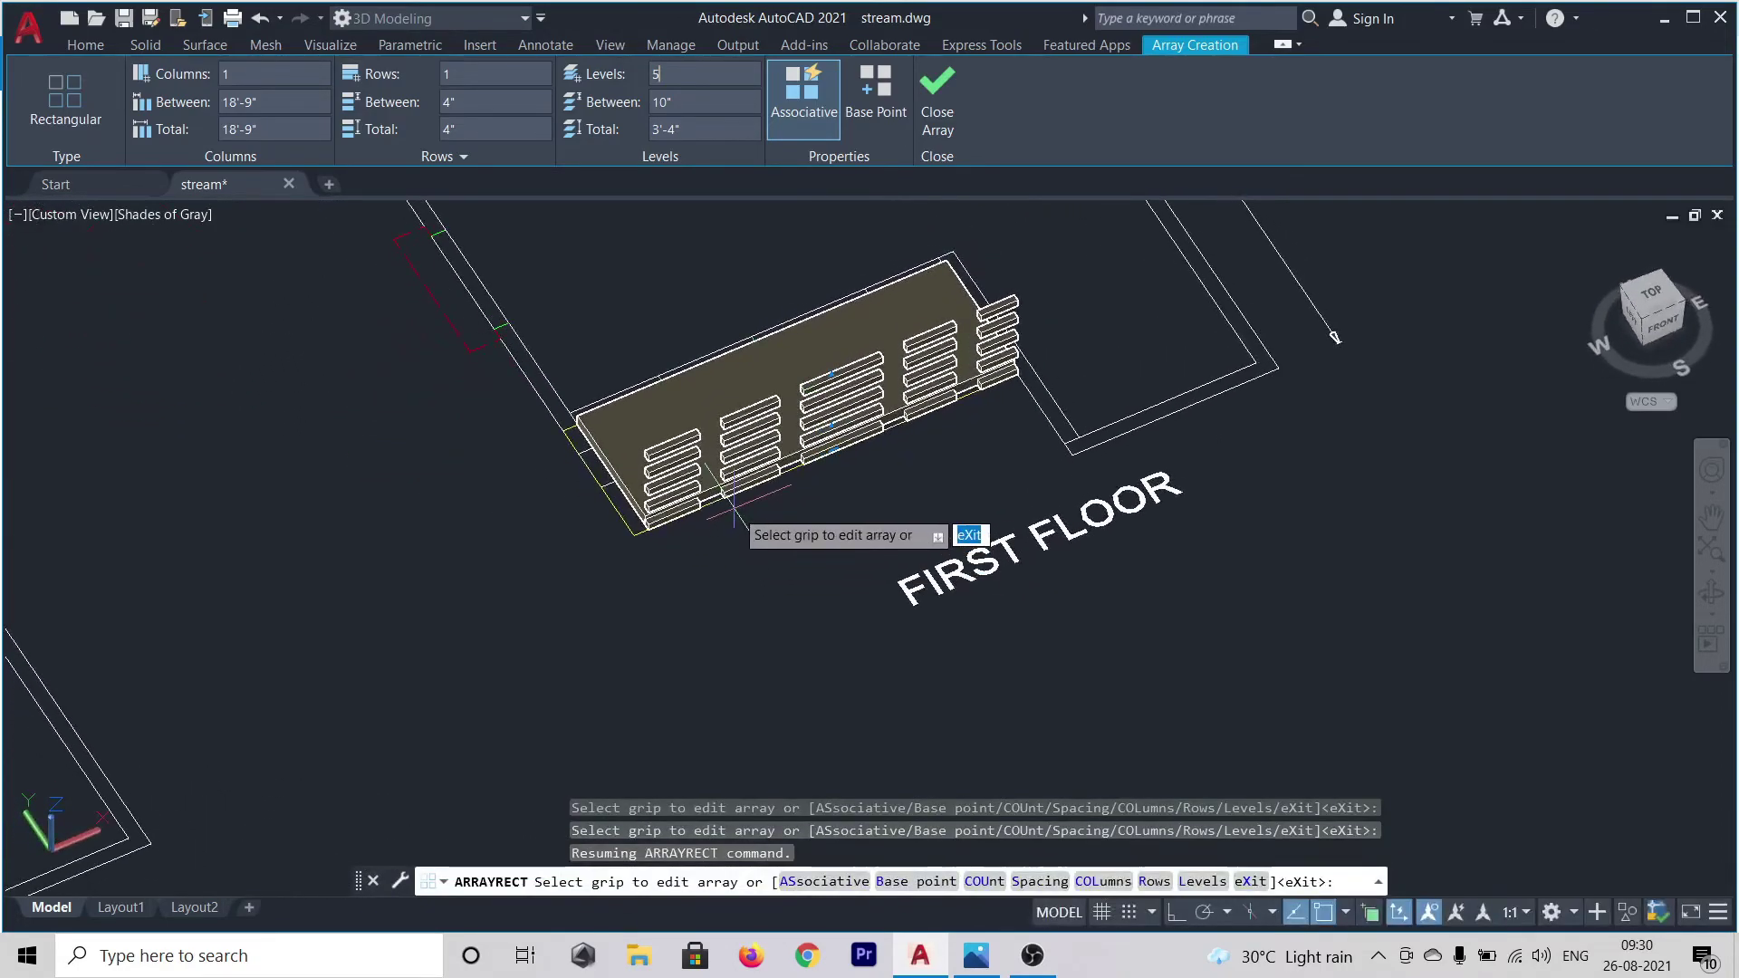
left_click(940, 111)
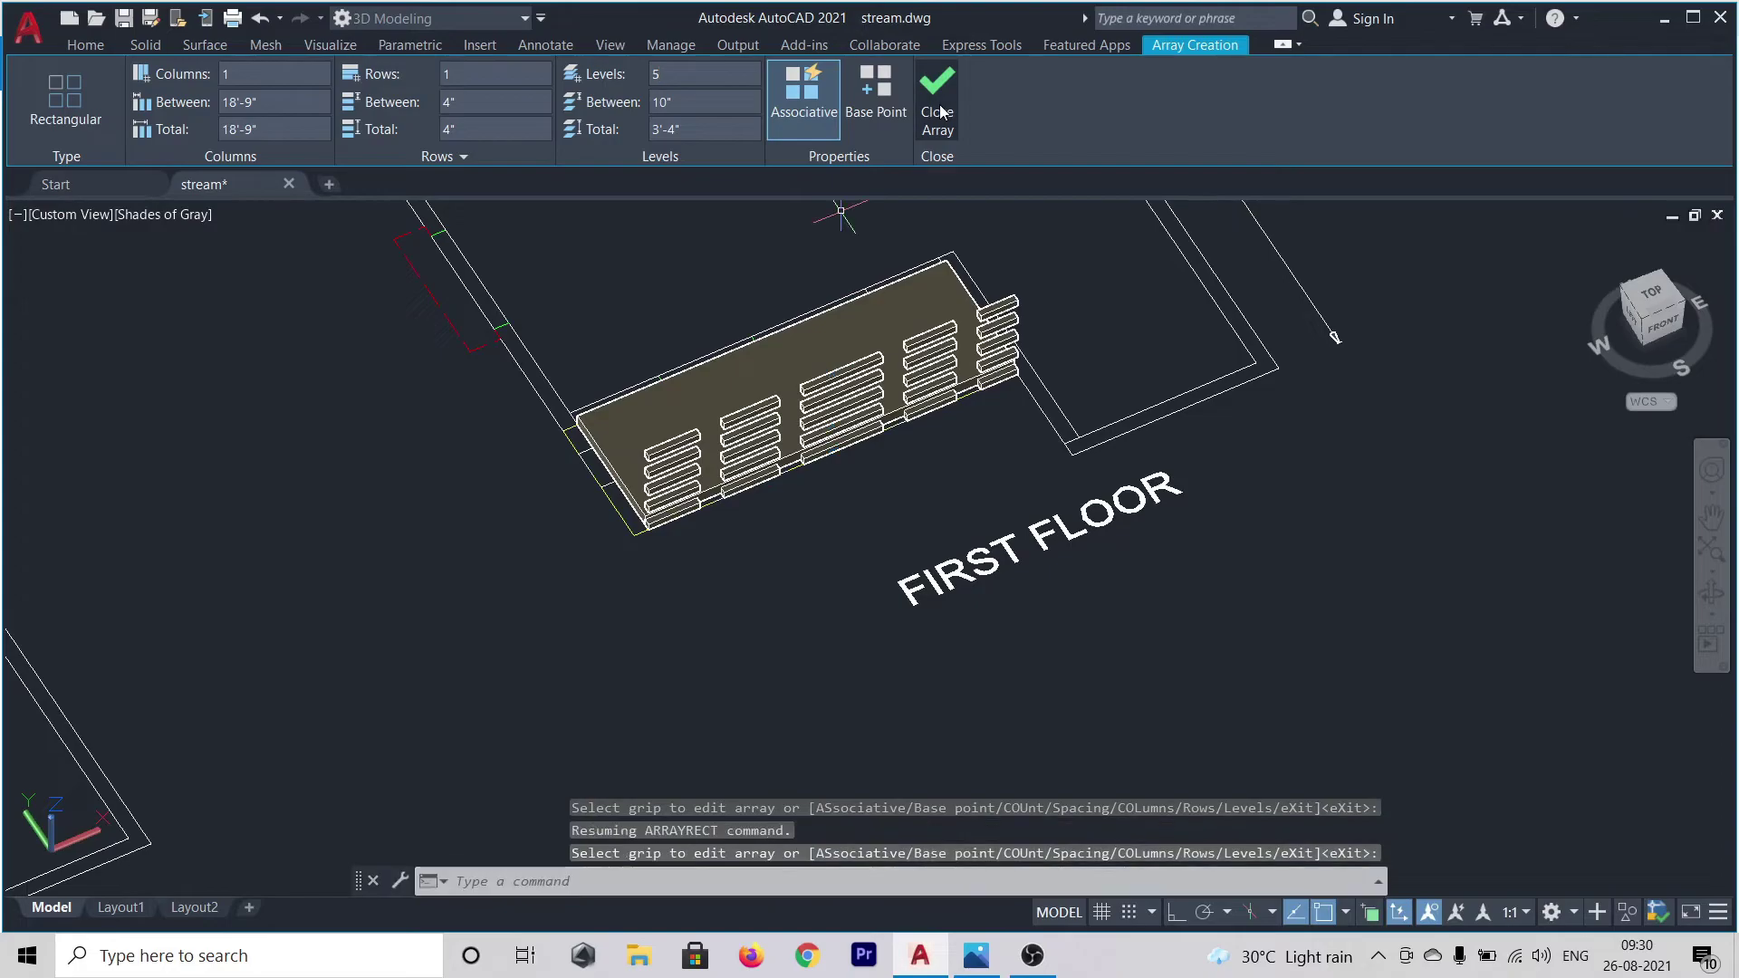
- Presspull the westernmost gap between the slat stacks in the south parapet strip up 4' as a post
scroll(730, 507, "up", 2)
scroll(729, 507, "up", 2)
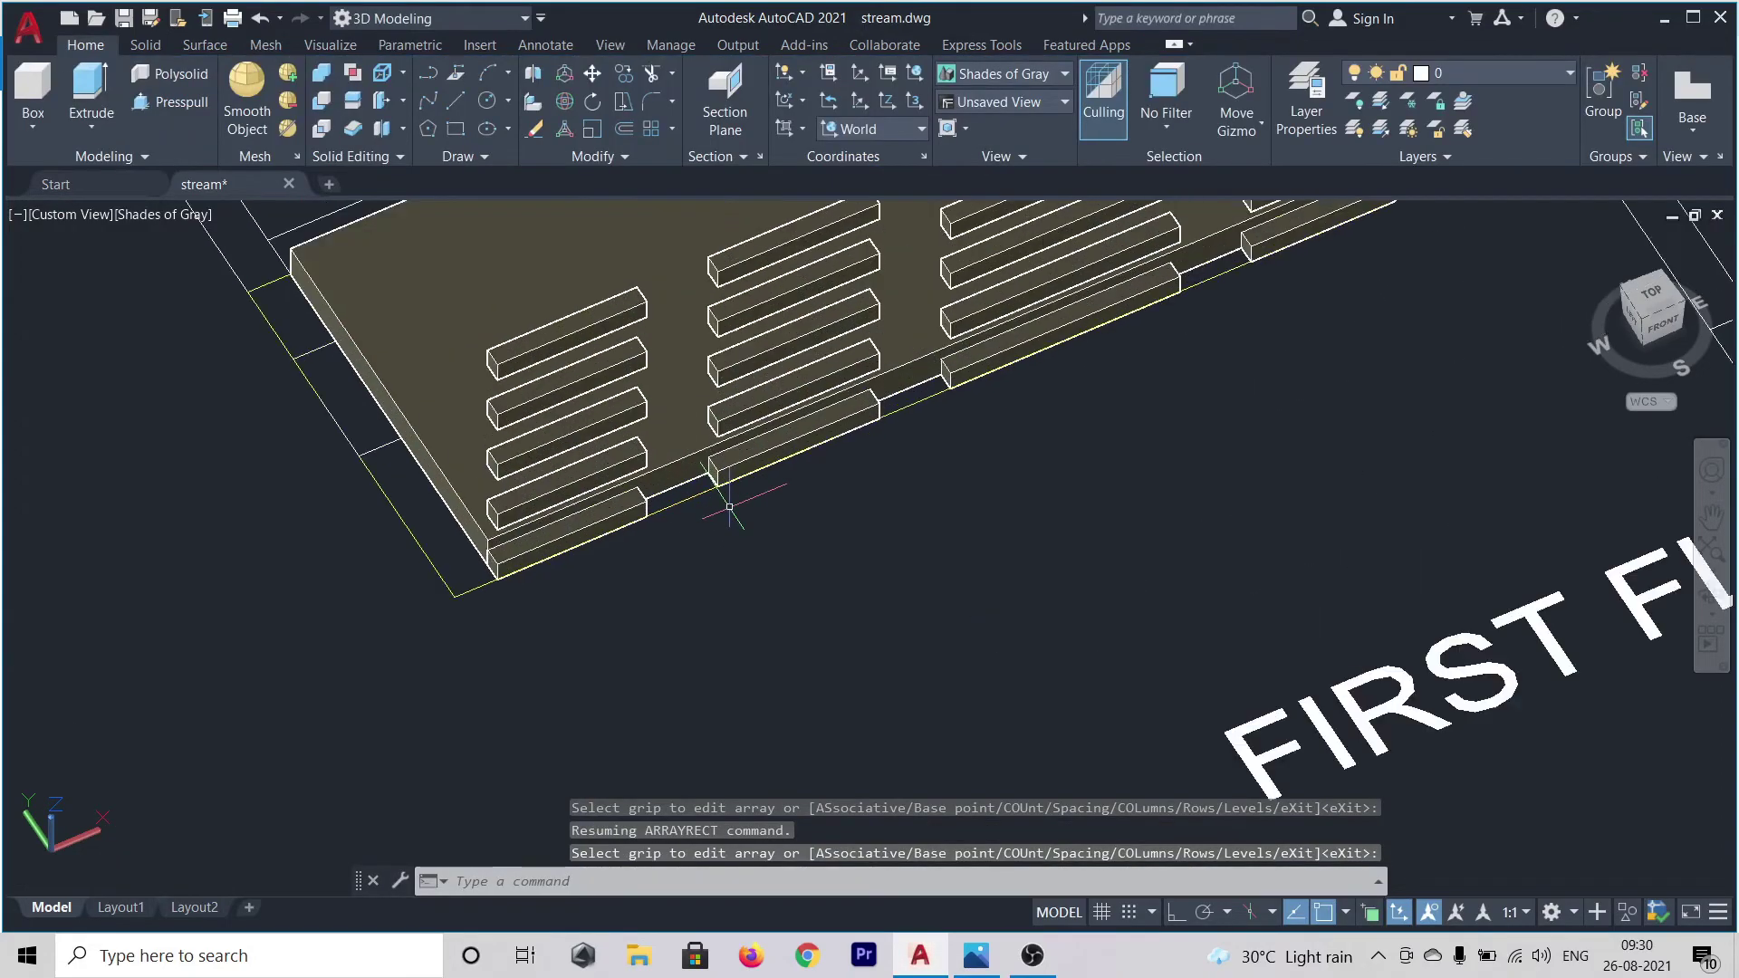
left_click(172, 100)
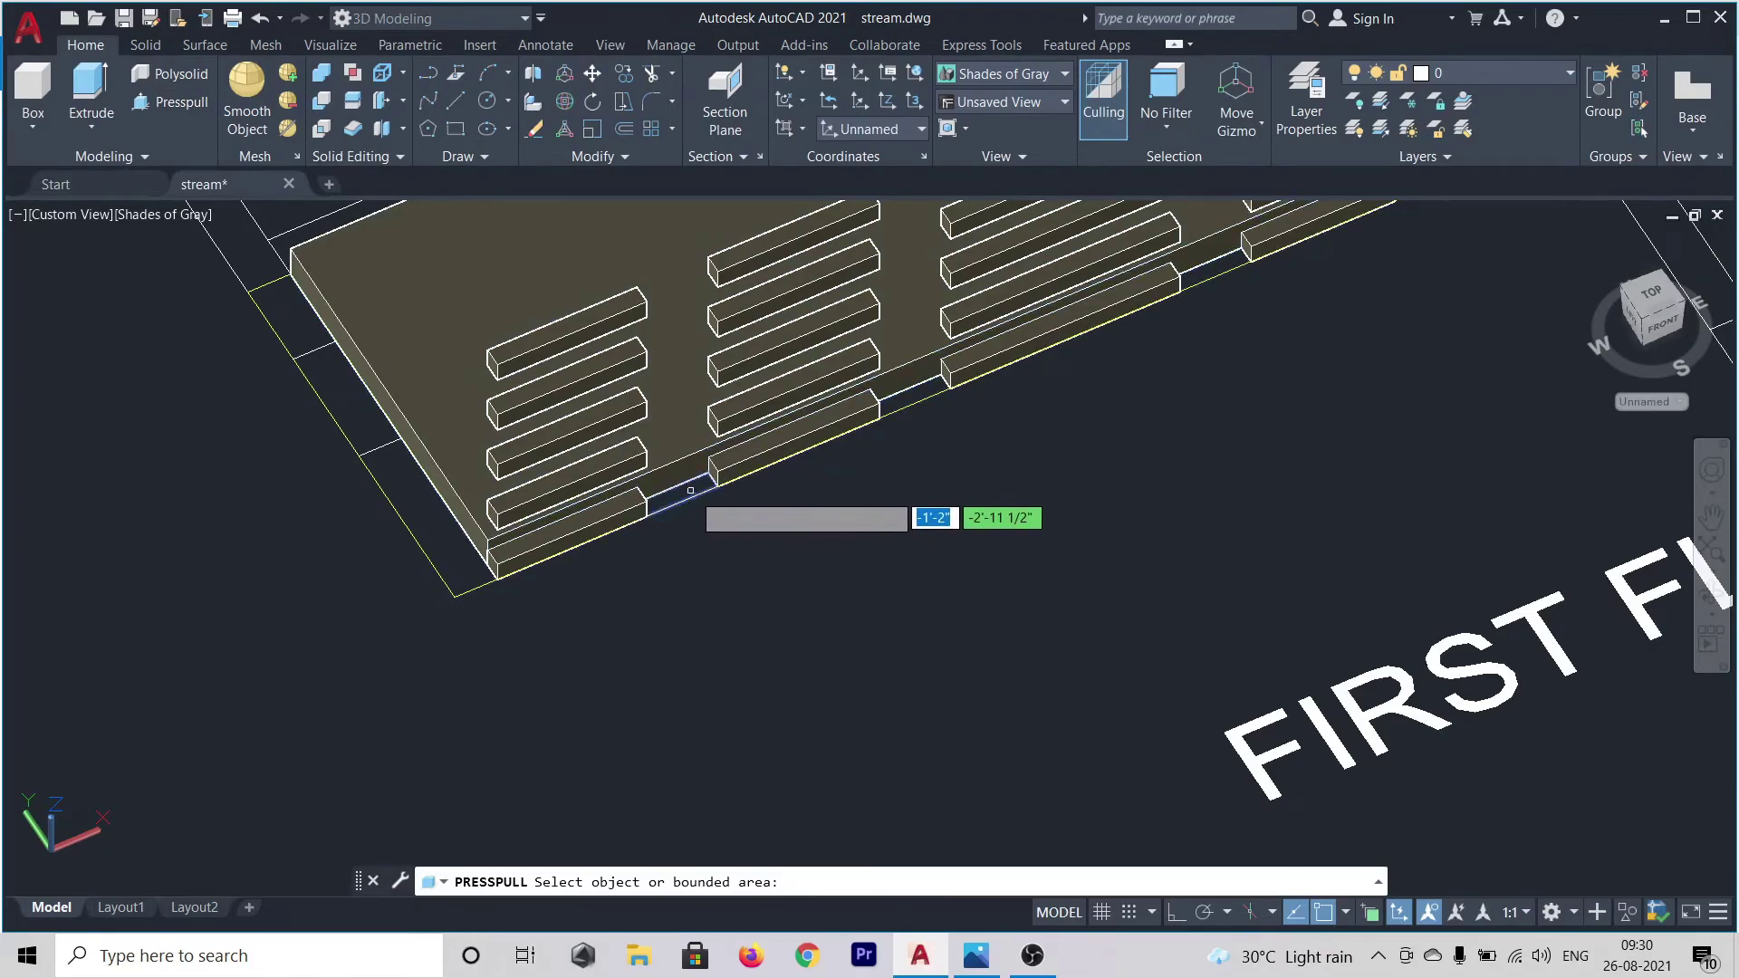
left_click(686, 488)
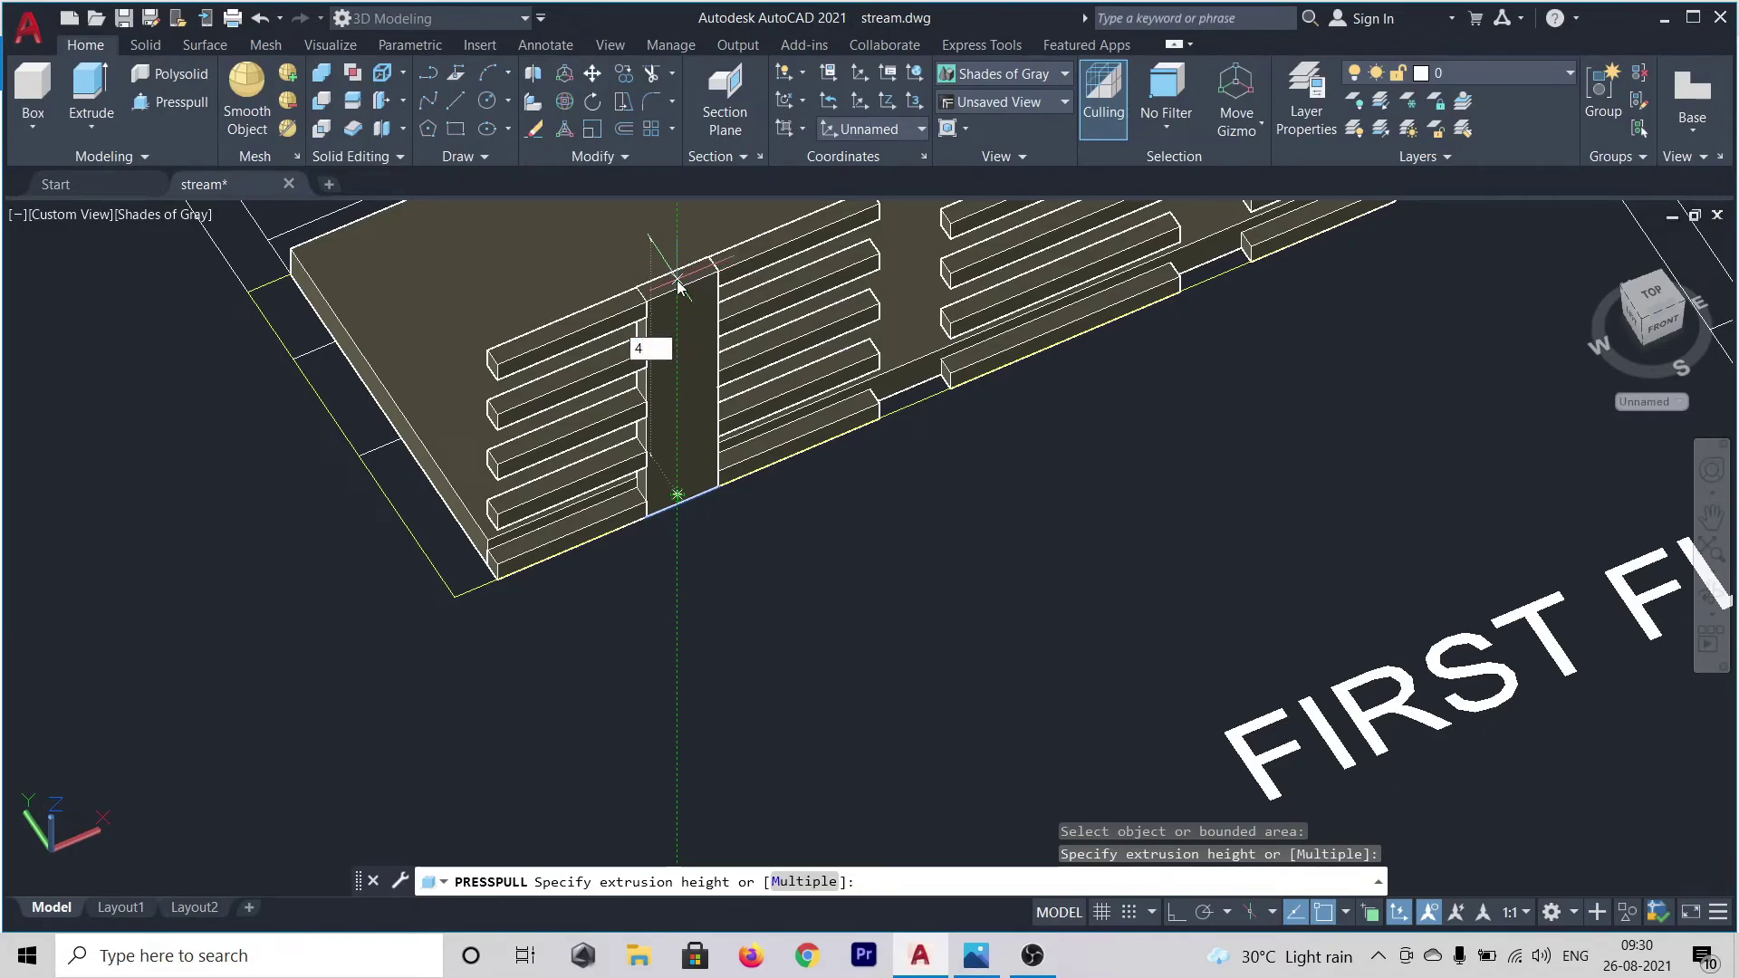
type("4'")
key("Return")
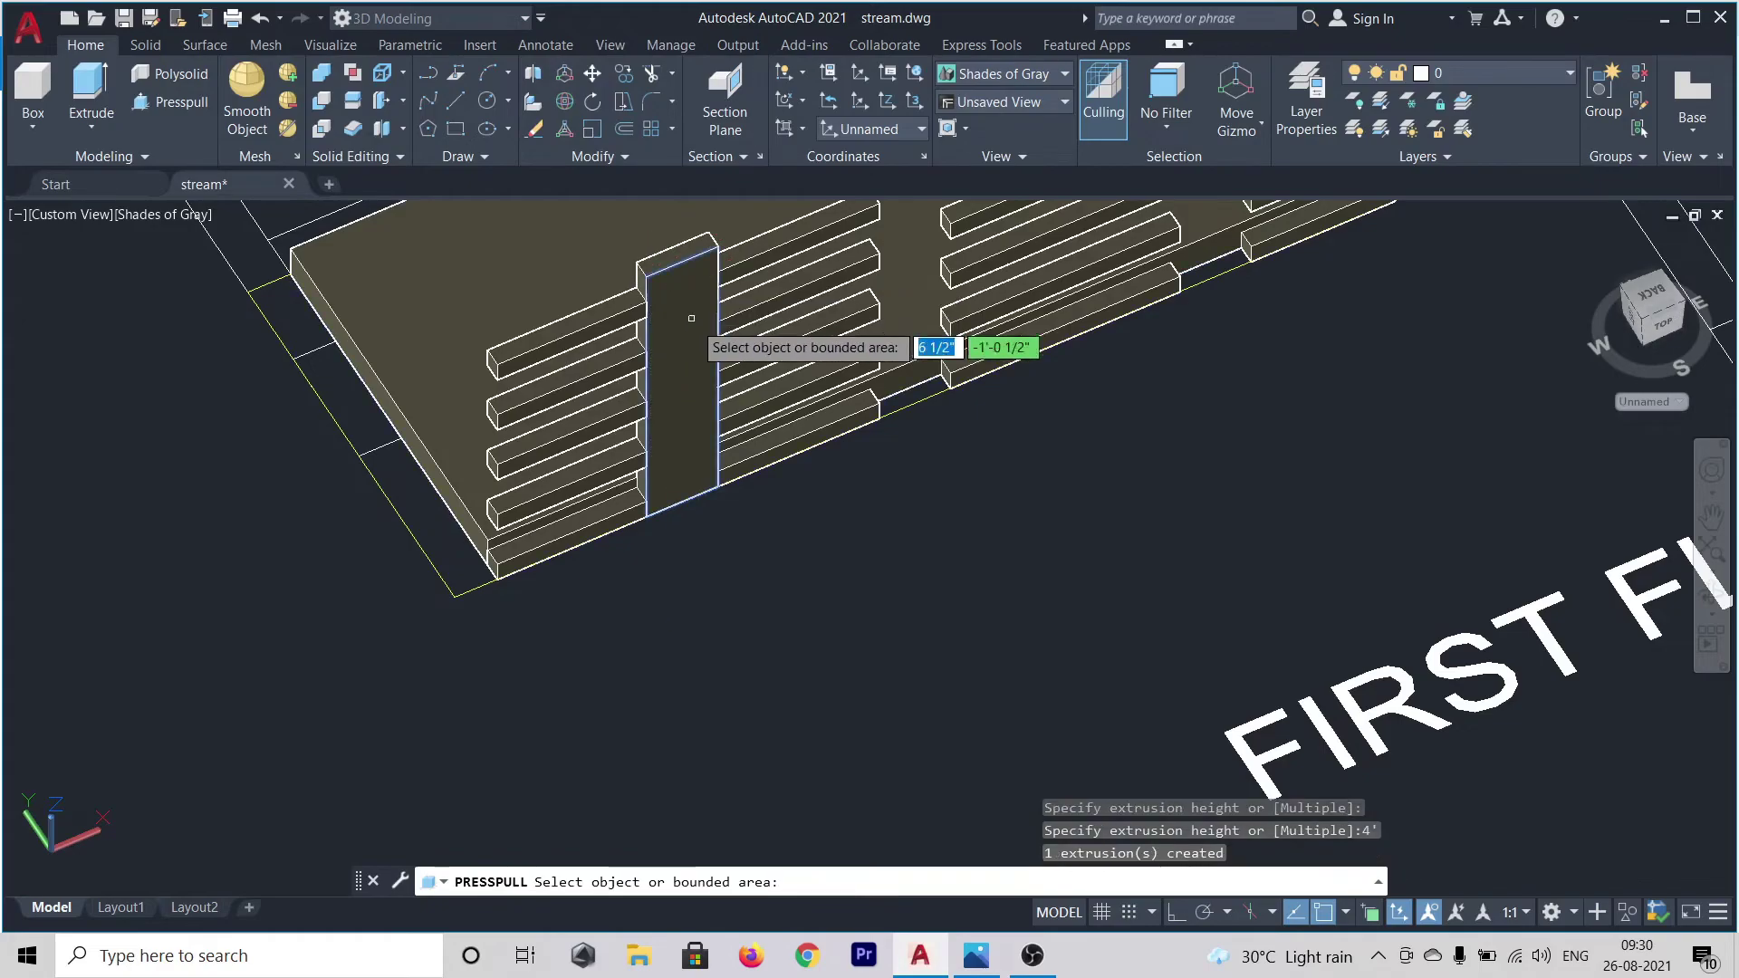
- Presspull the second gap from the west in the south parapet strip up 4'
left_click(918, 401)
scroll(885, 265, "down", 2)
scroll(892, 237, "down", 2)
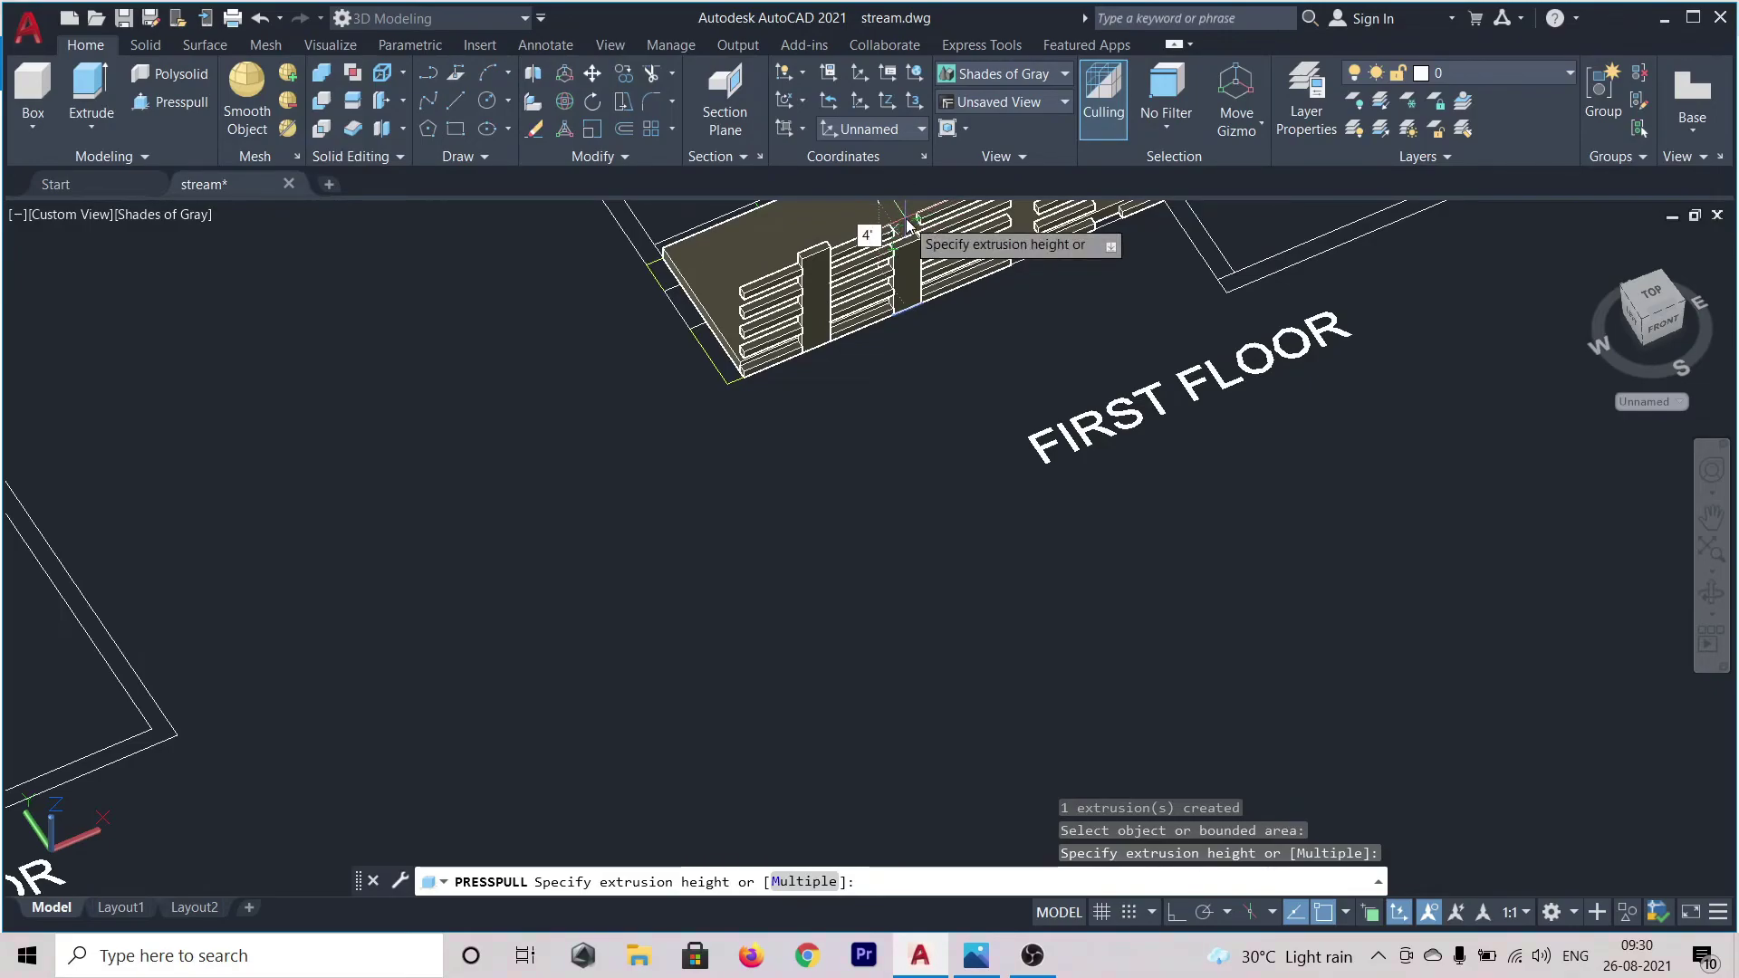
type("4'")
key("Return")
scroll(853, 405, "down", 2)
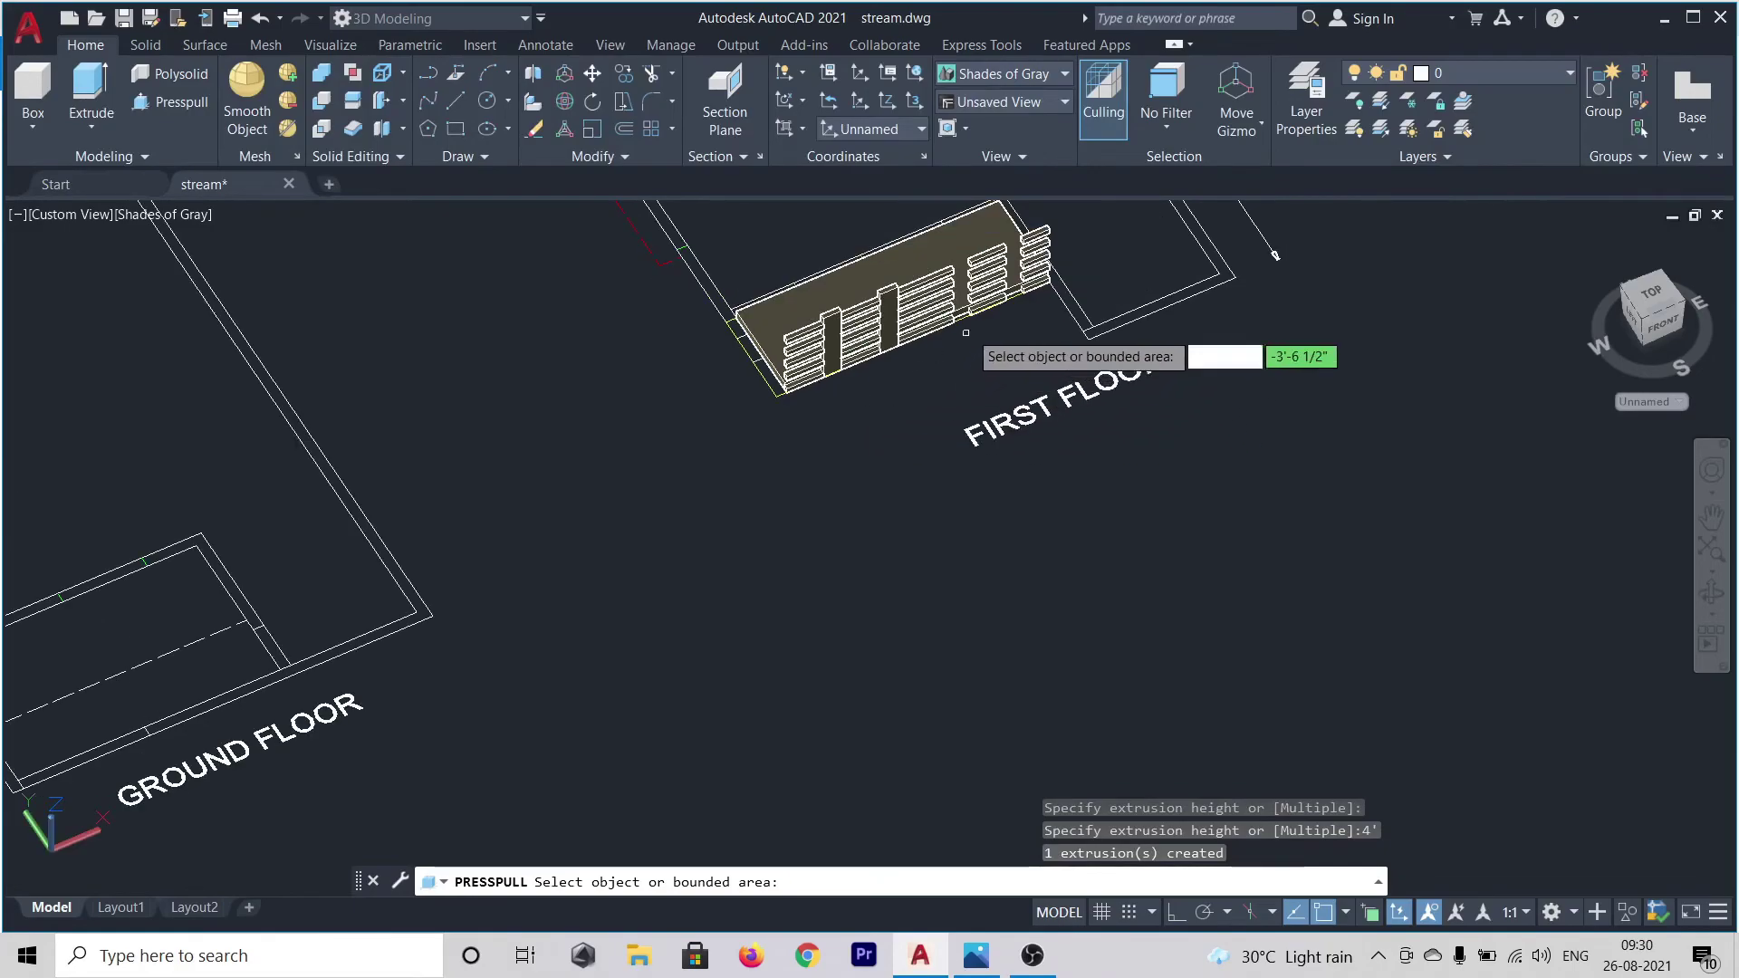
- Presspull the third gap from the west in the south parapet strip up 4'
scroll(964, 335, "up", 5)
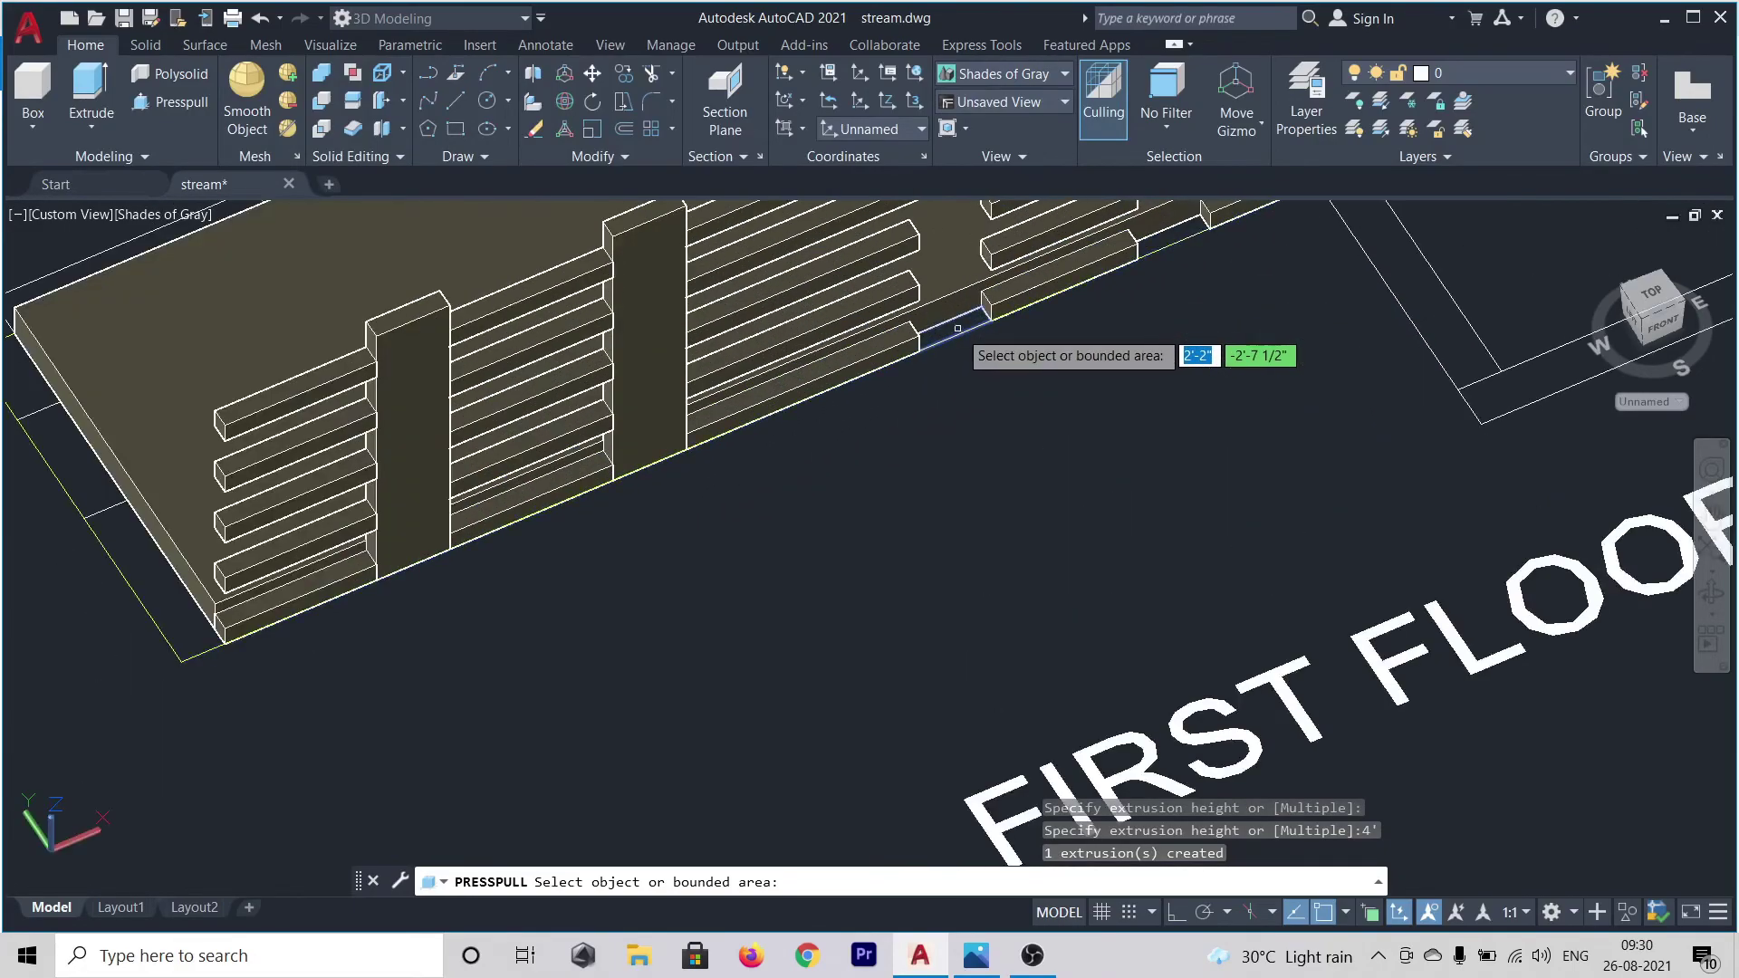
left_click(958, 328)
scroll(934, 237, "down", 5)
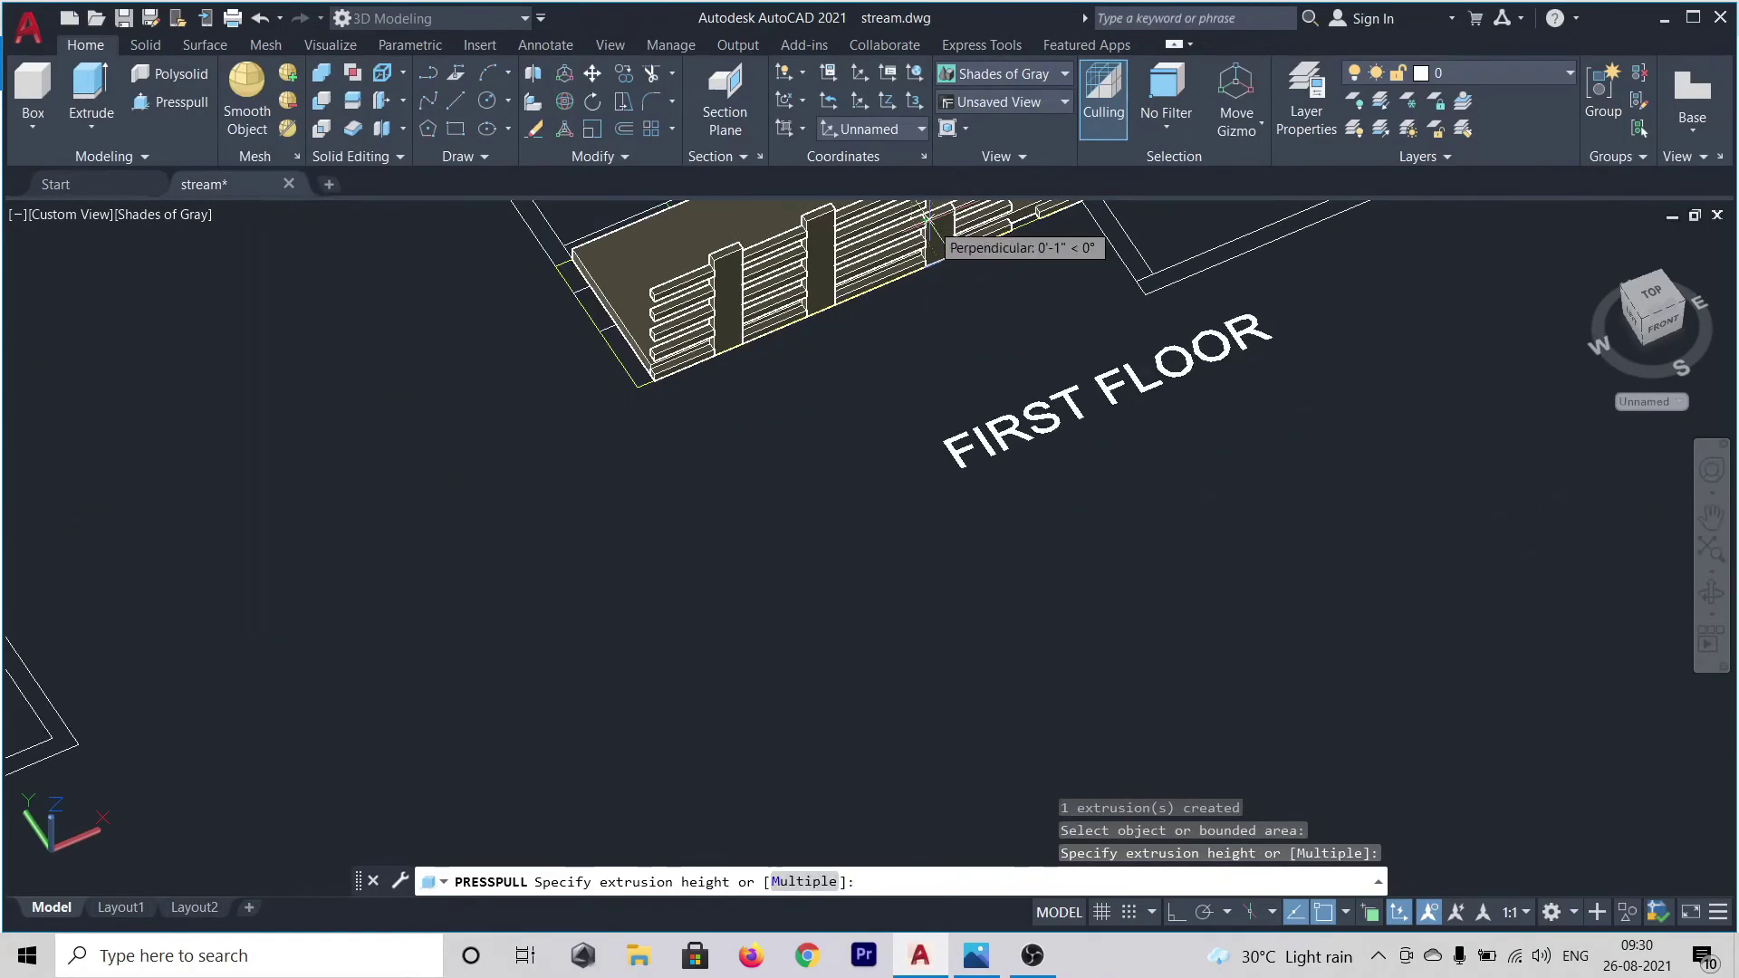
scroll(934, 237, "down", 4)
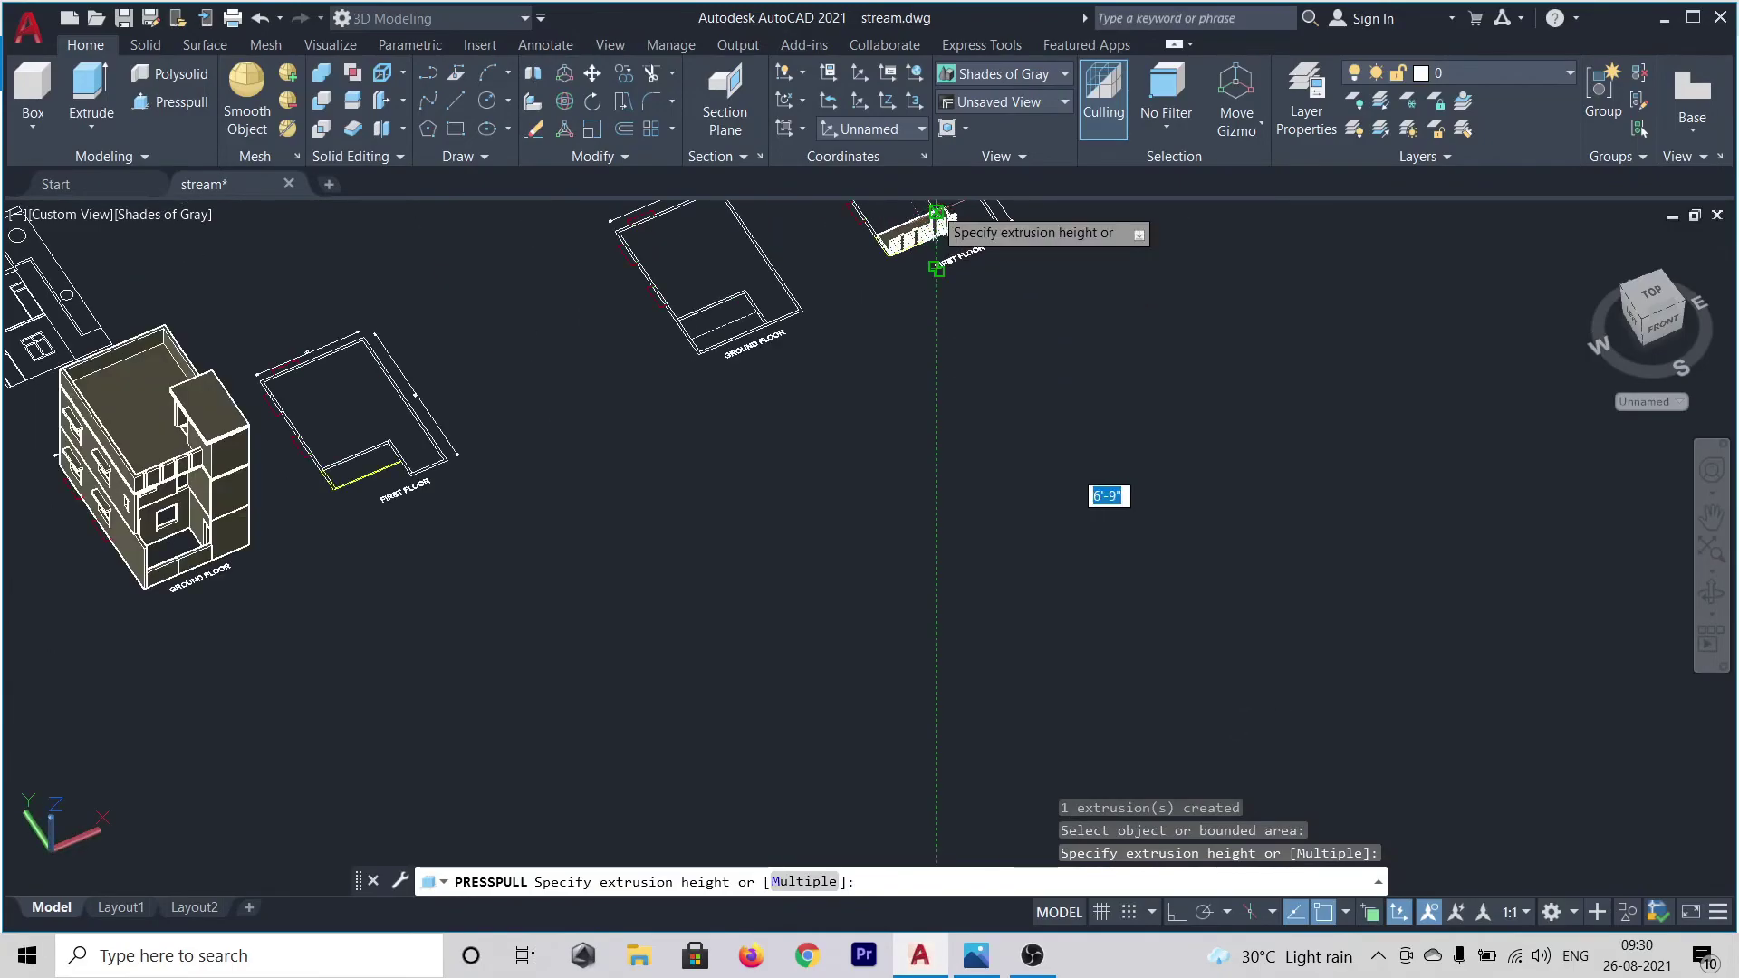
scroll(937, 214, "up", 6)
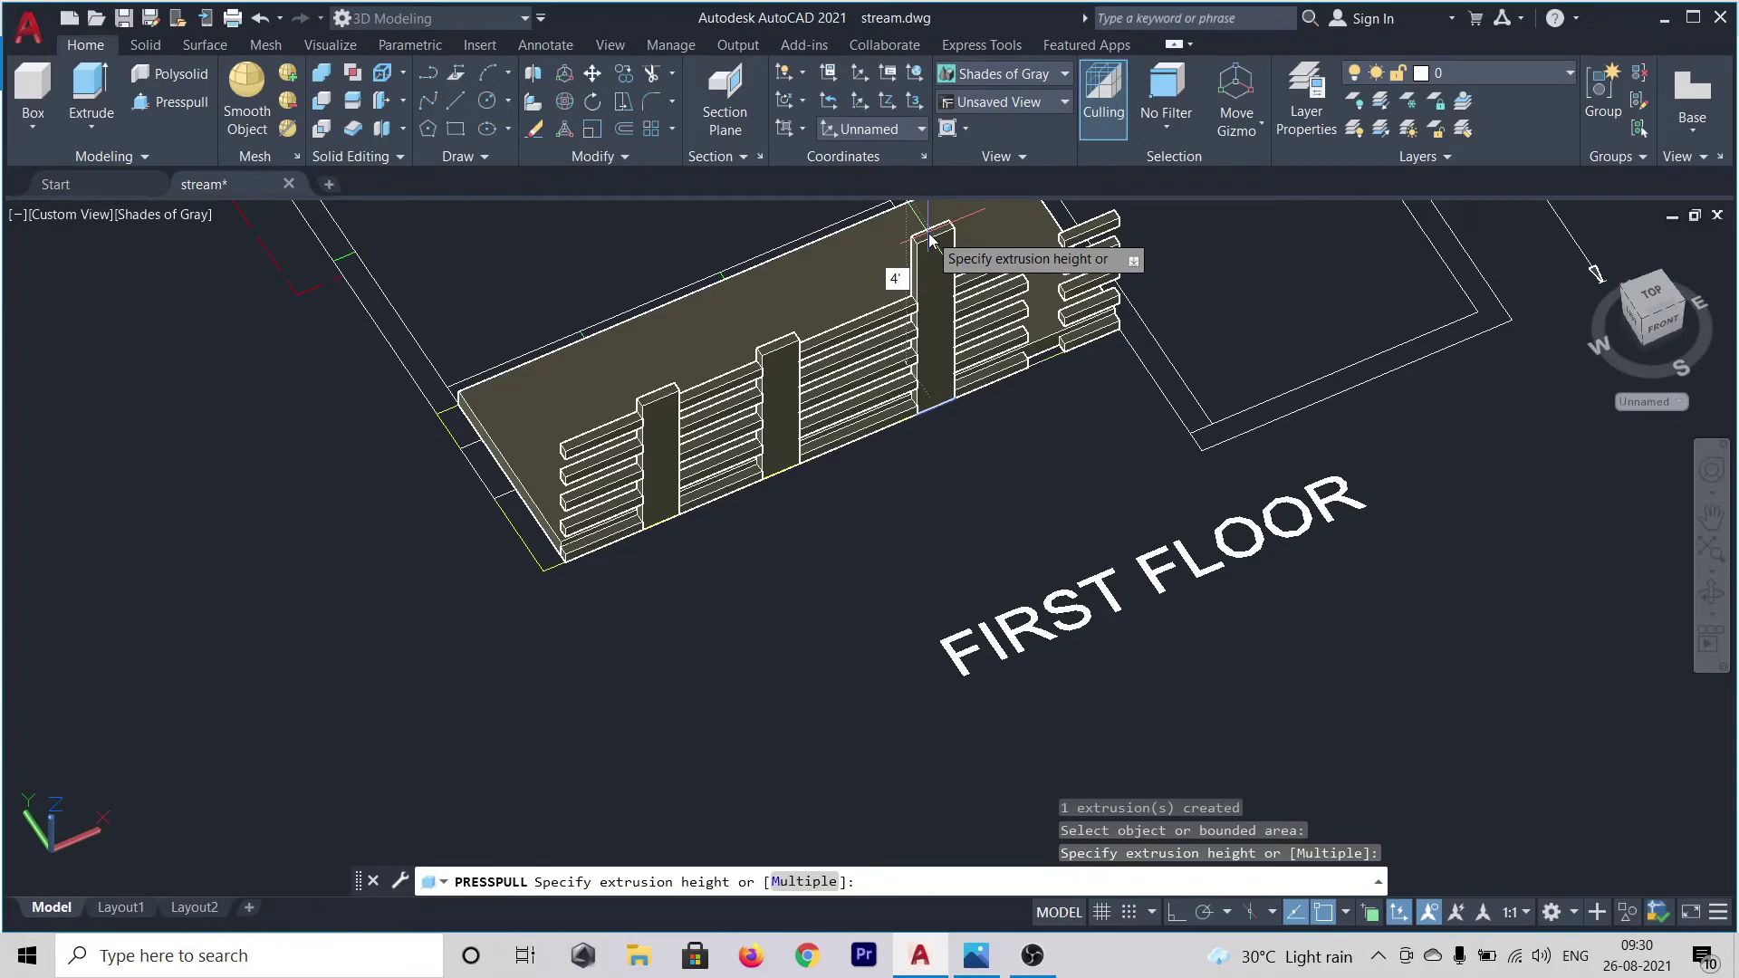
type("4'")
key("Return")
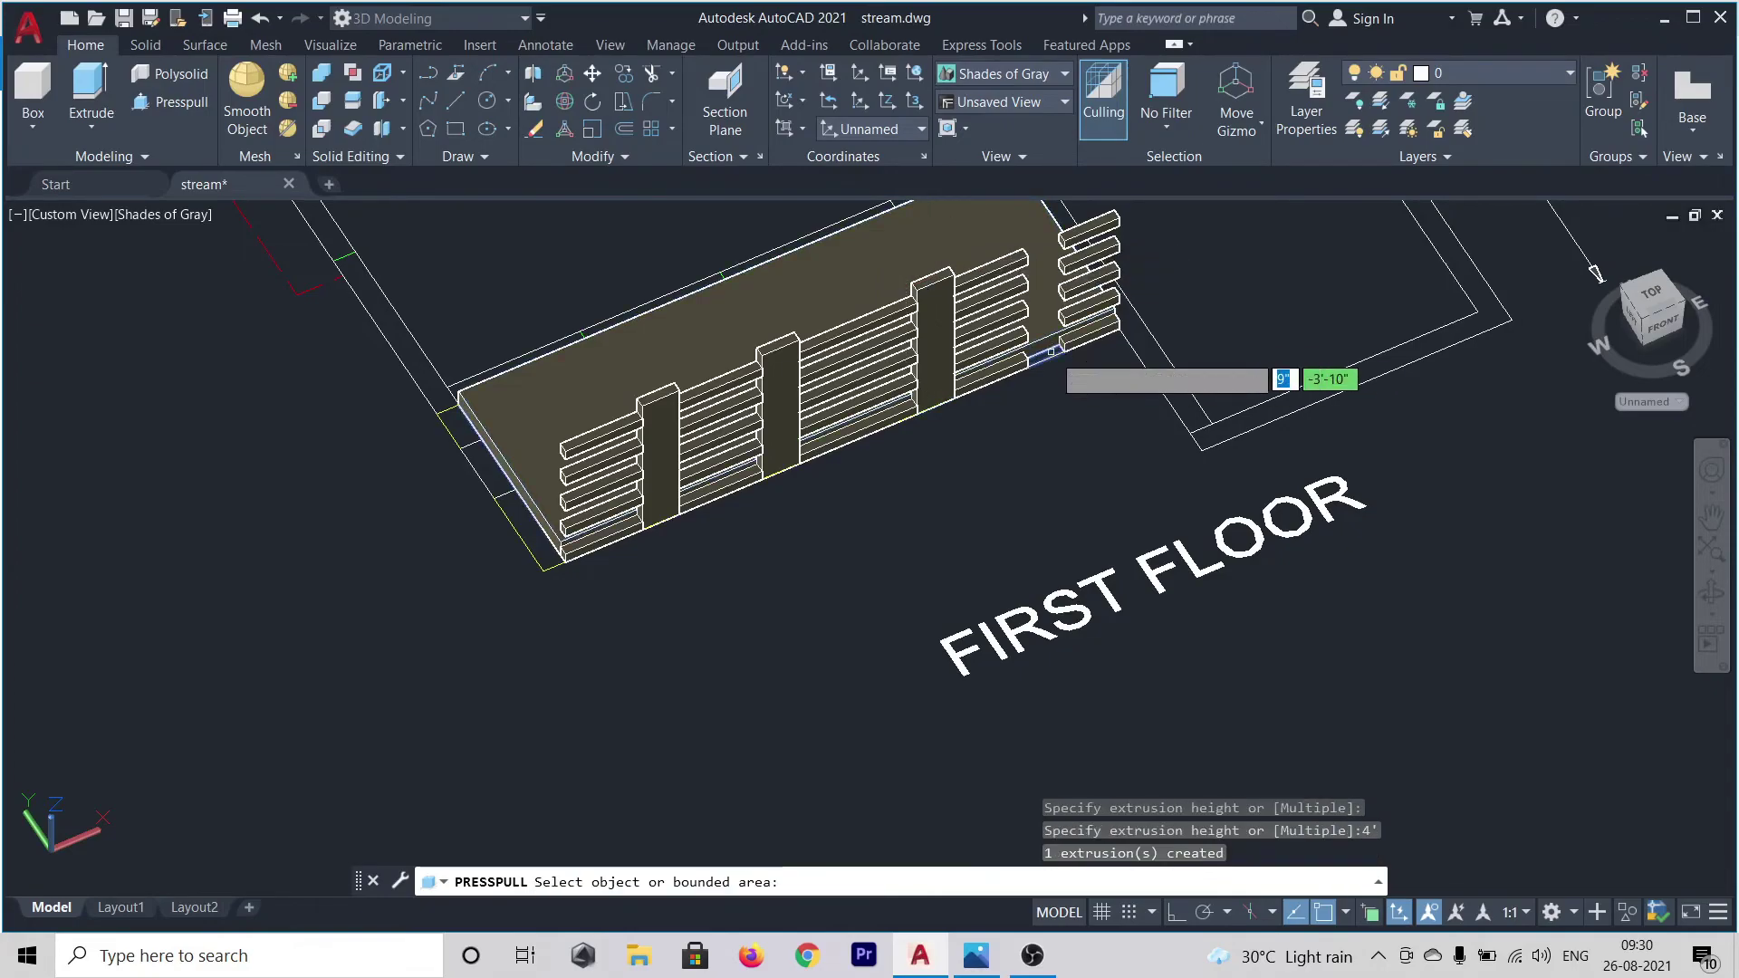
- Presspull the easternmost gap in the south parapet strip up 4' and end the command
scroll(1051, 352, "up", 3)
left_click(1052, 351)
scroll(1052, 351, "down", 5)
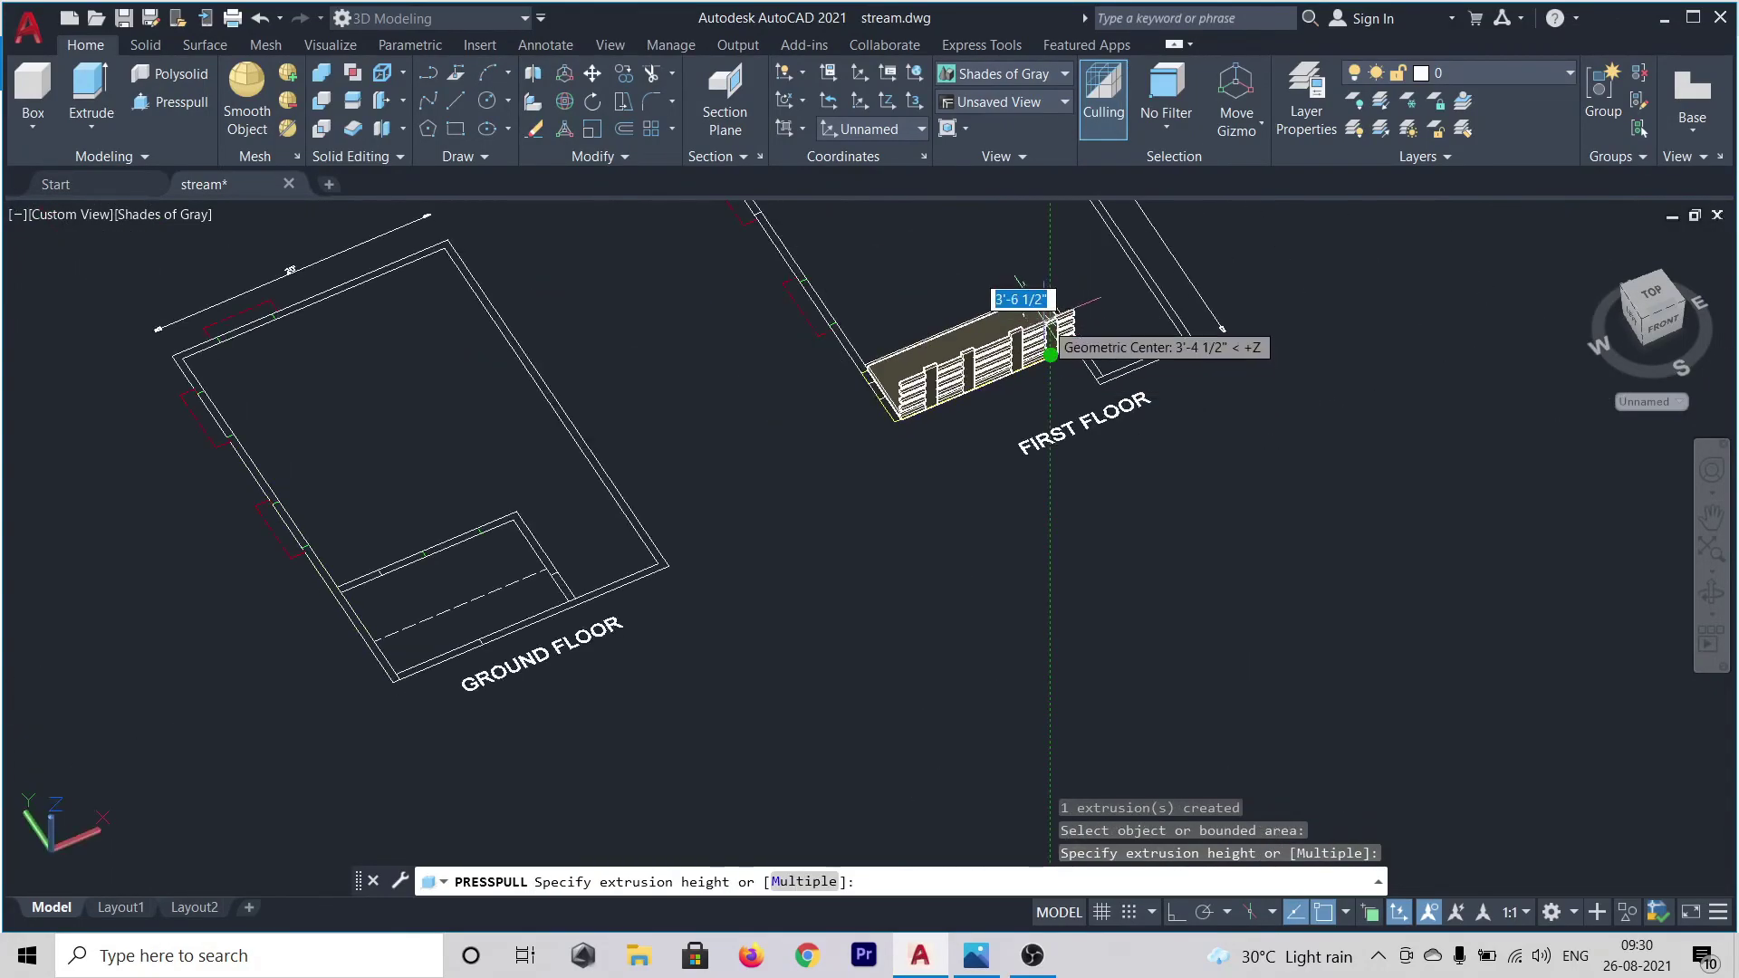
type("4'")
key("Return")
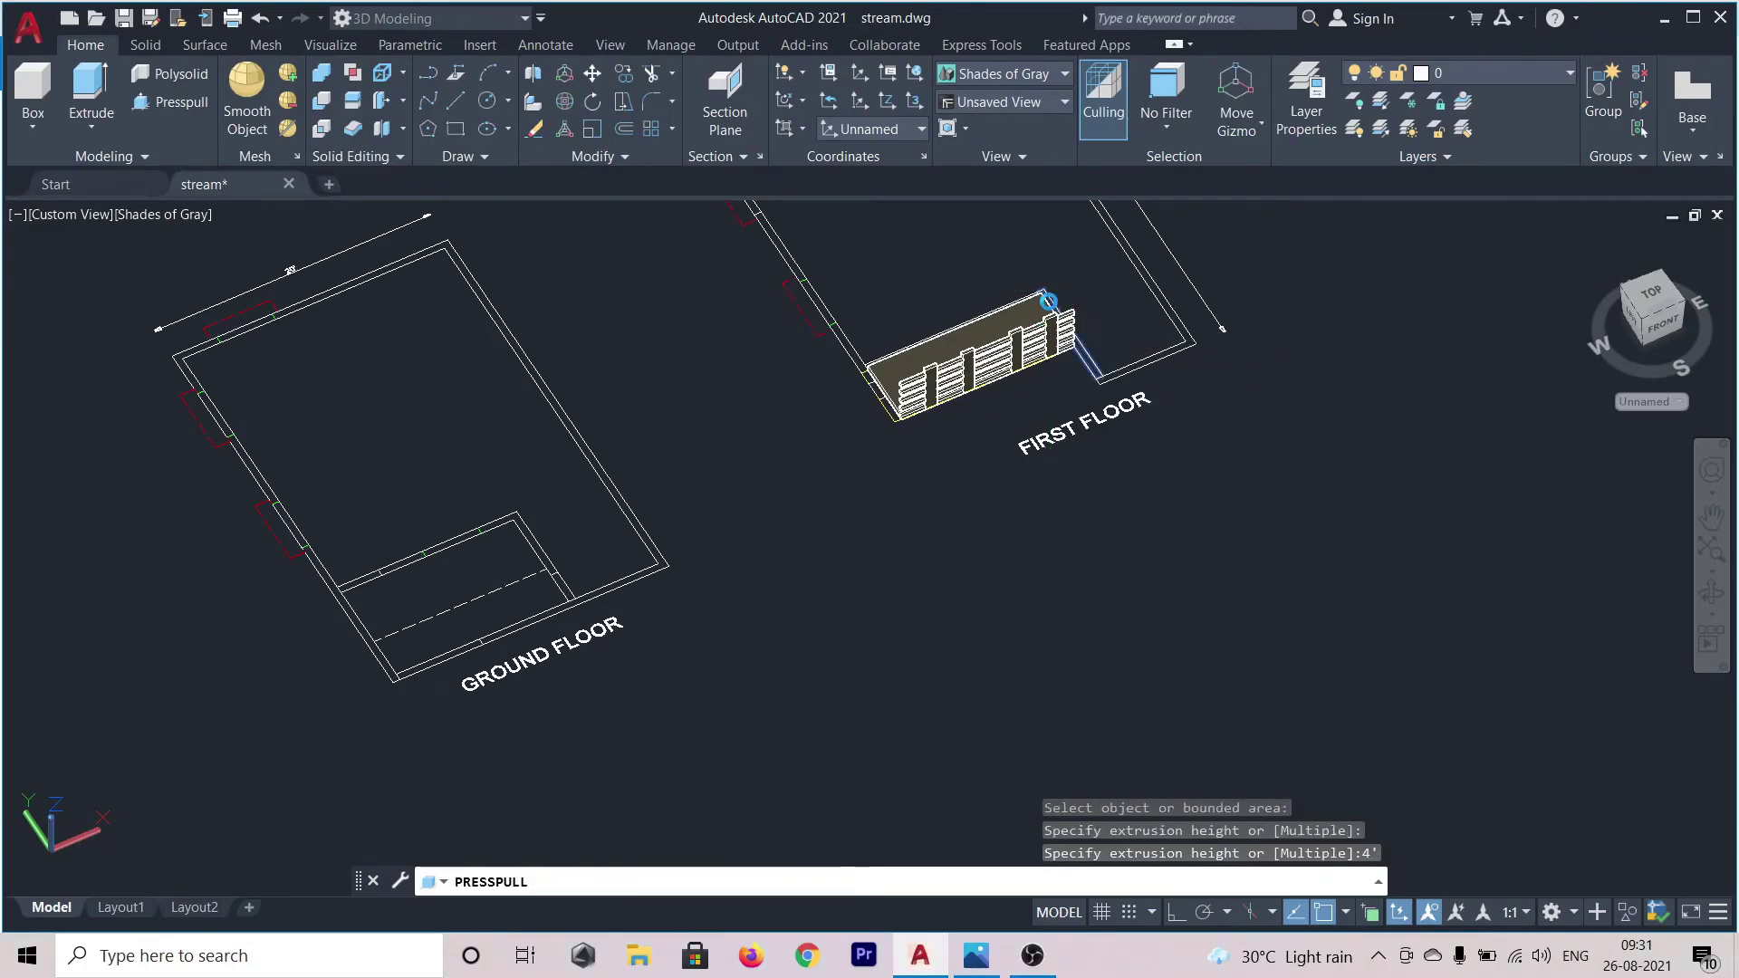
key("Return")
- Union the four vertical posts of the first-floor balcony's south parapet into one solid
scroll(1055, 344, "up", 6)
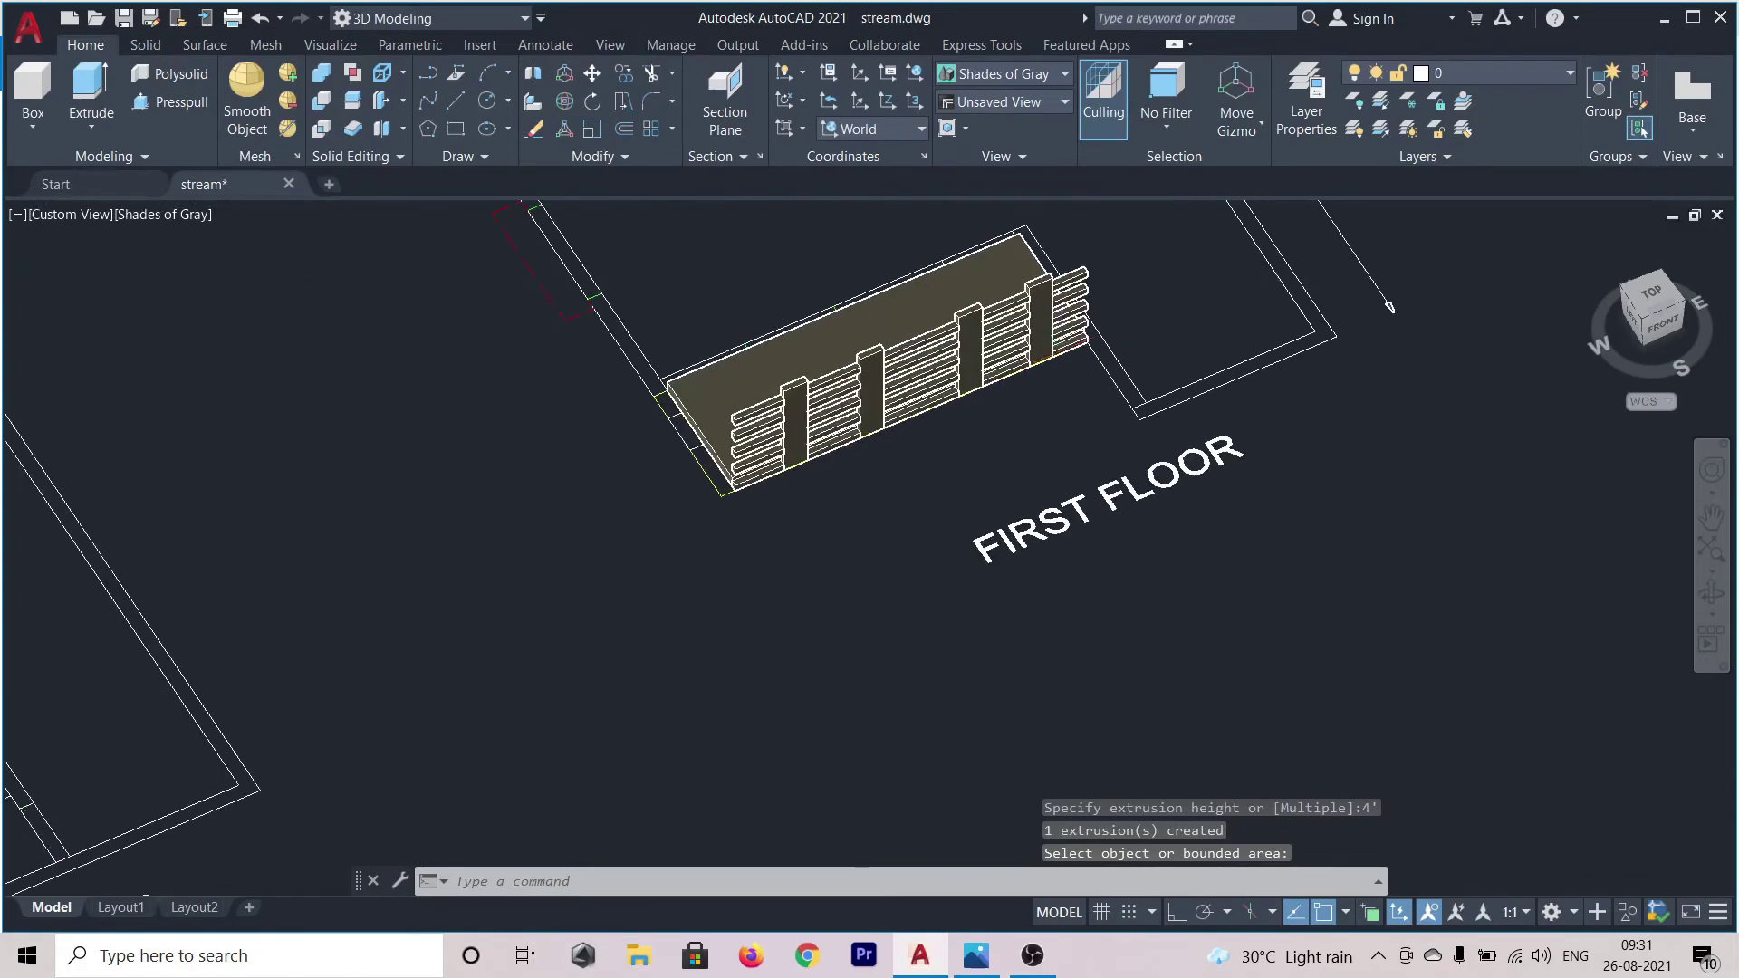
left_click(1021, 260)
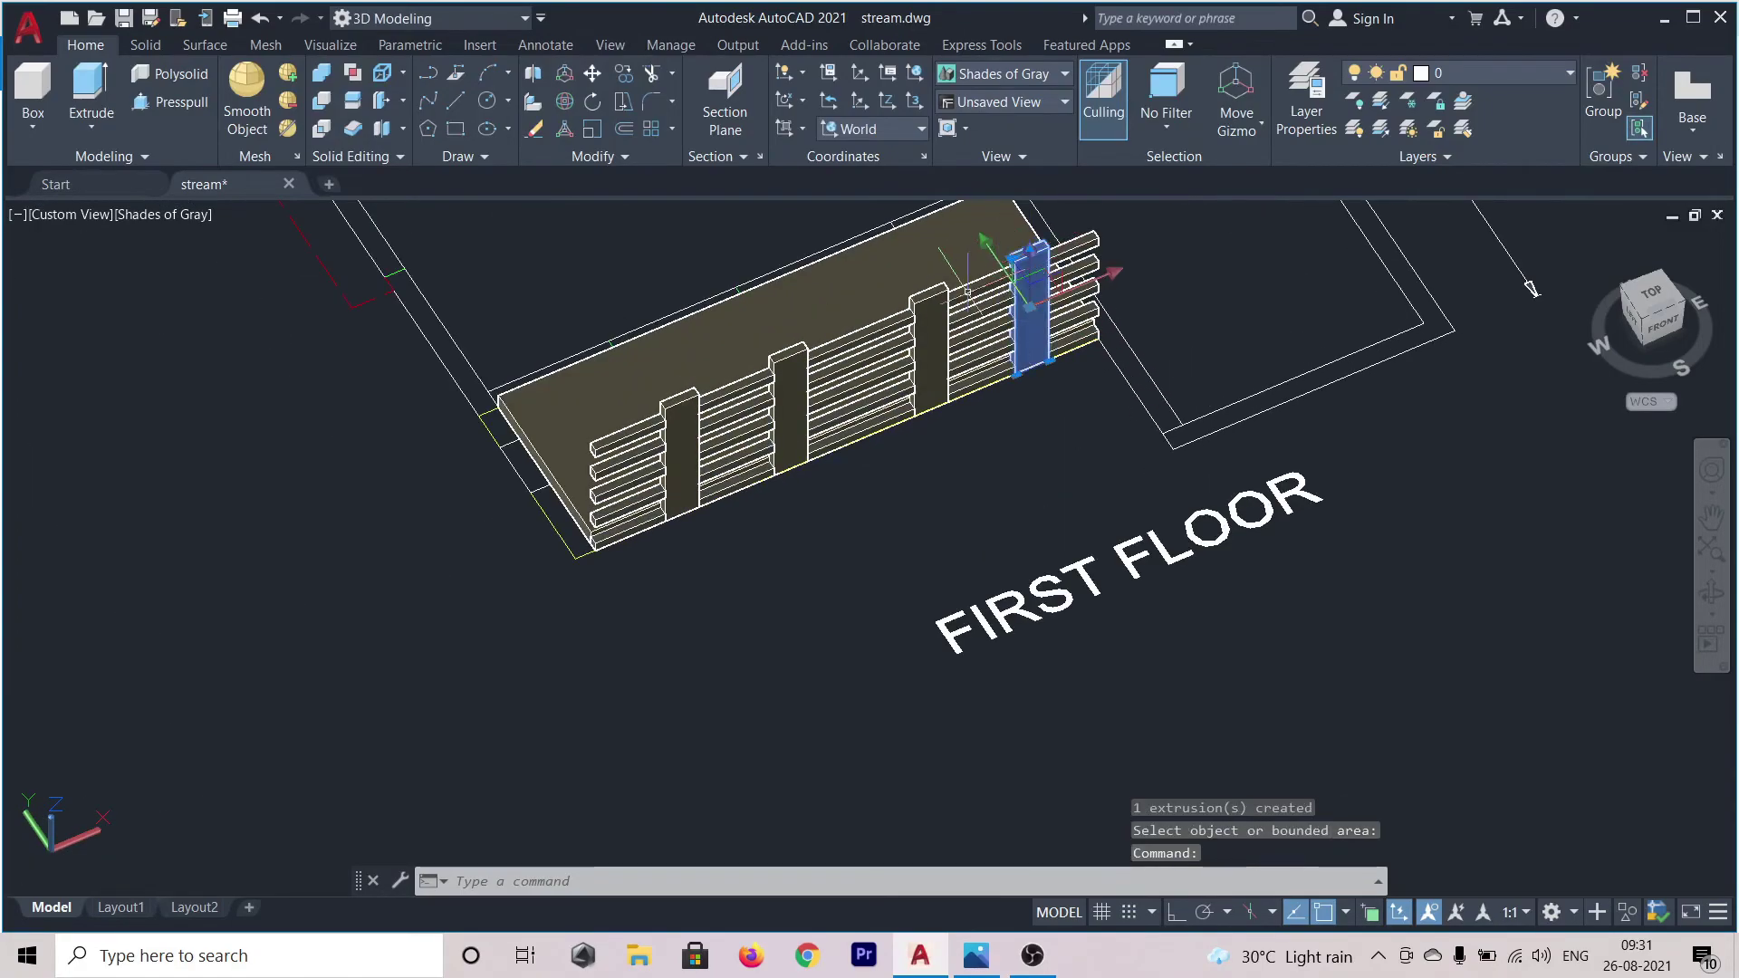
left_click(937, 295)
left_click(786, 380)
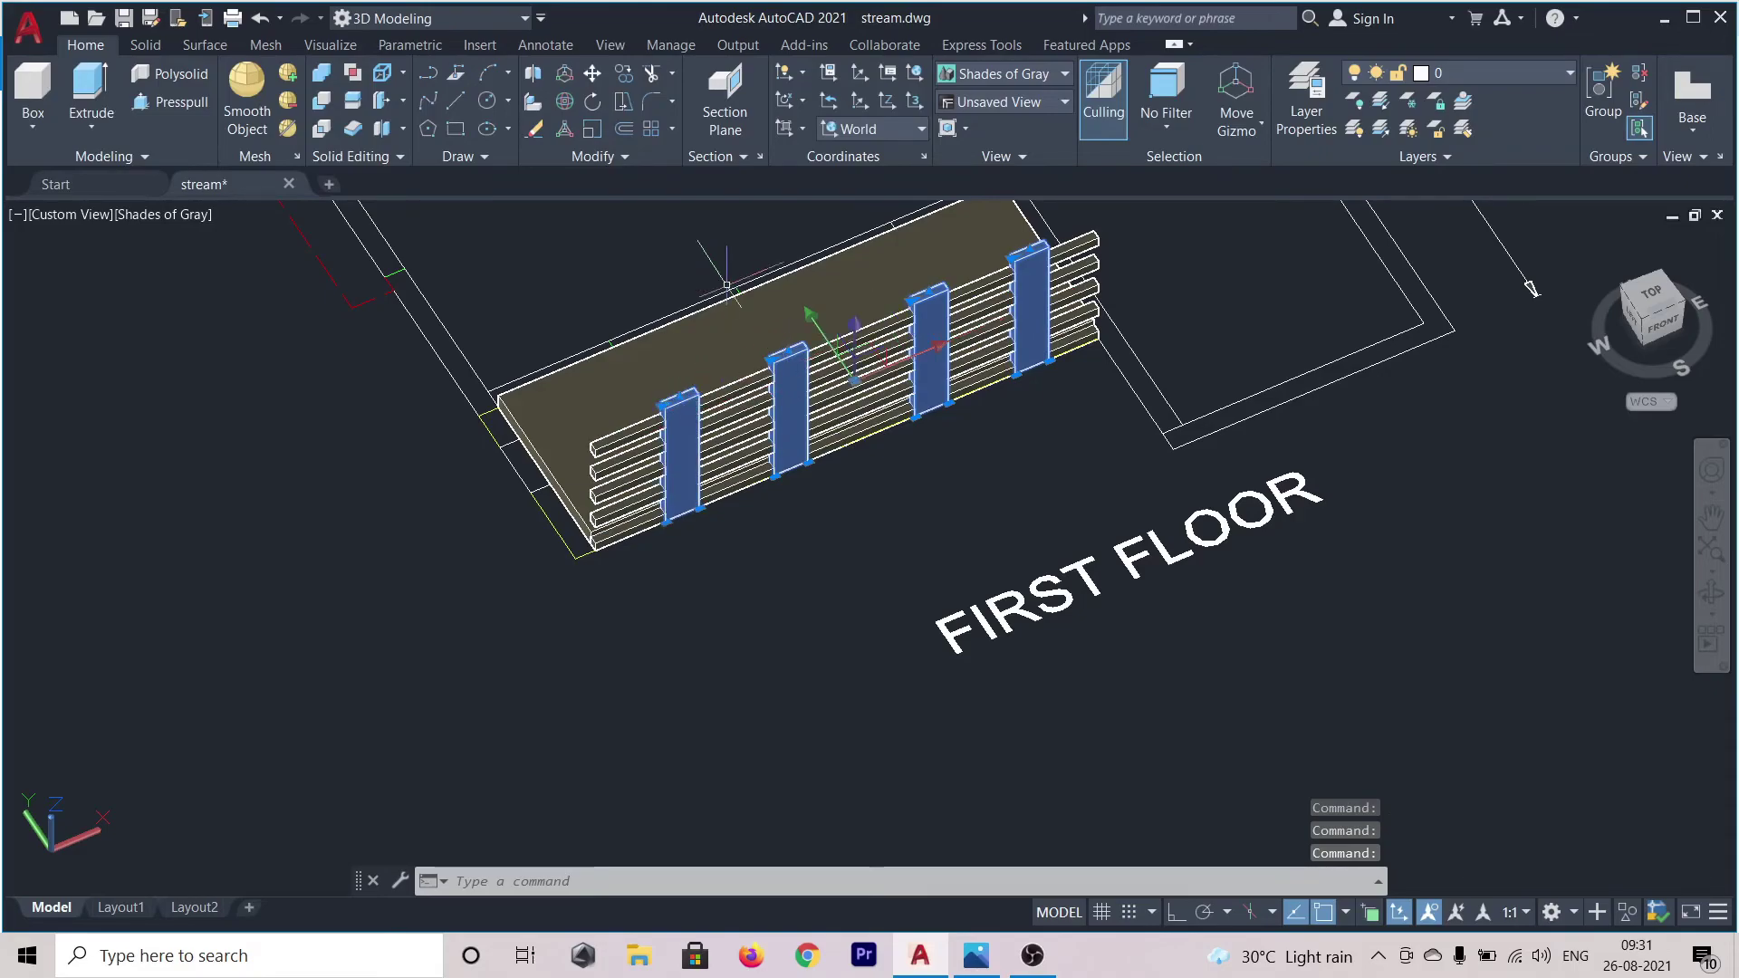
left_click(322, 73)
left_click(681, 439)
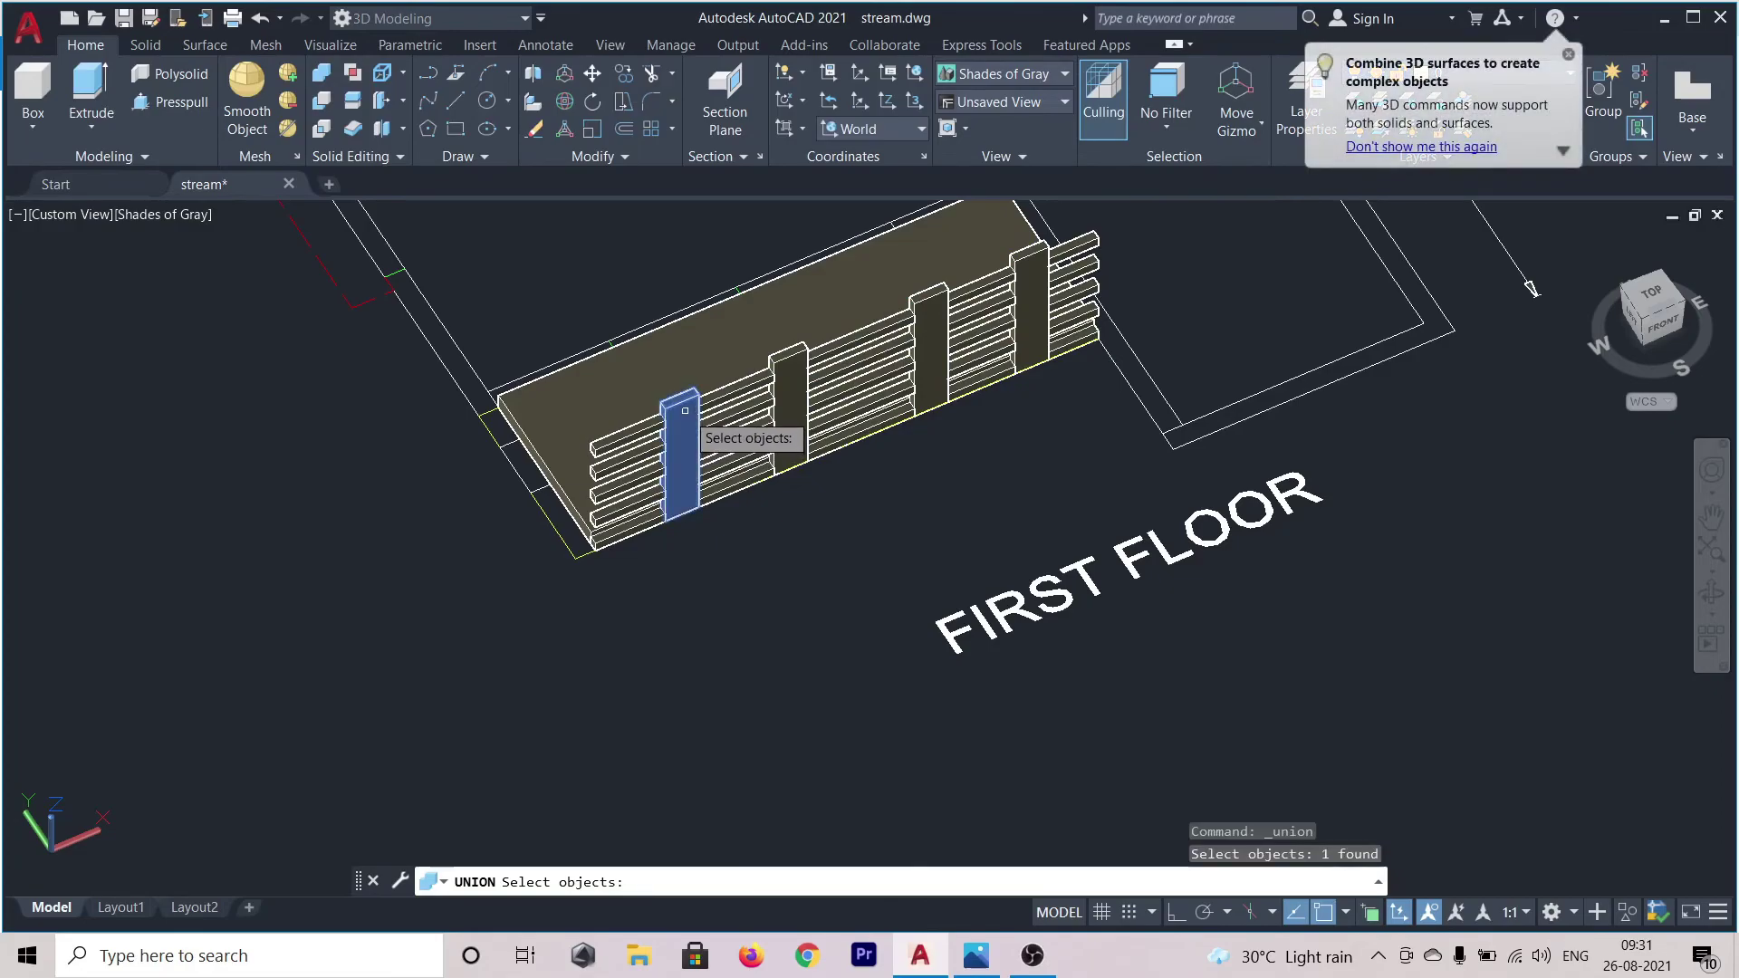
left_click(788, 385)
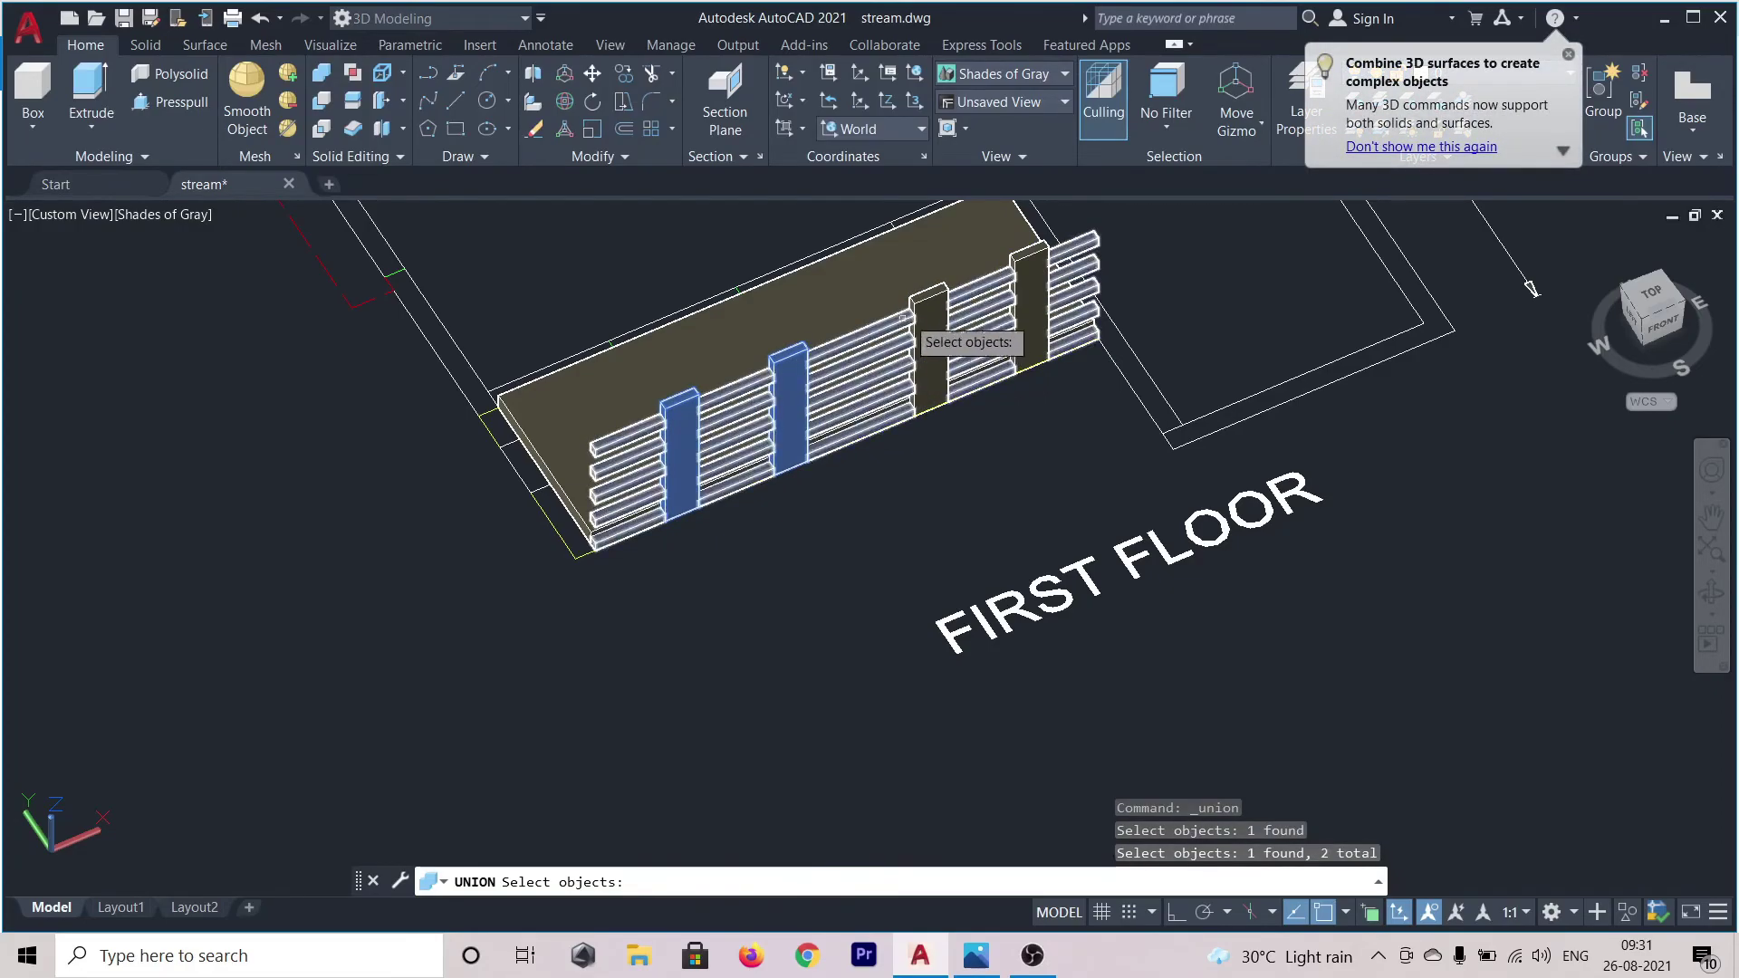
left_click(934, 296)
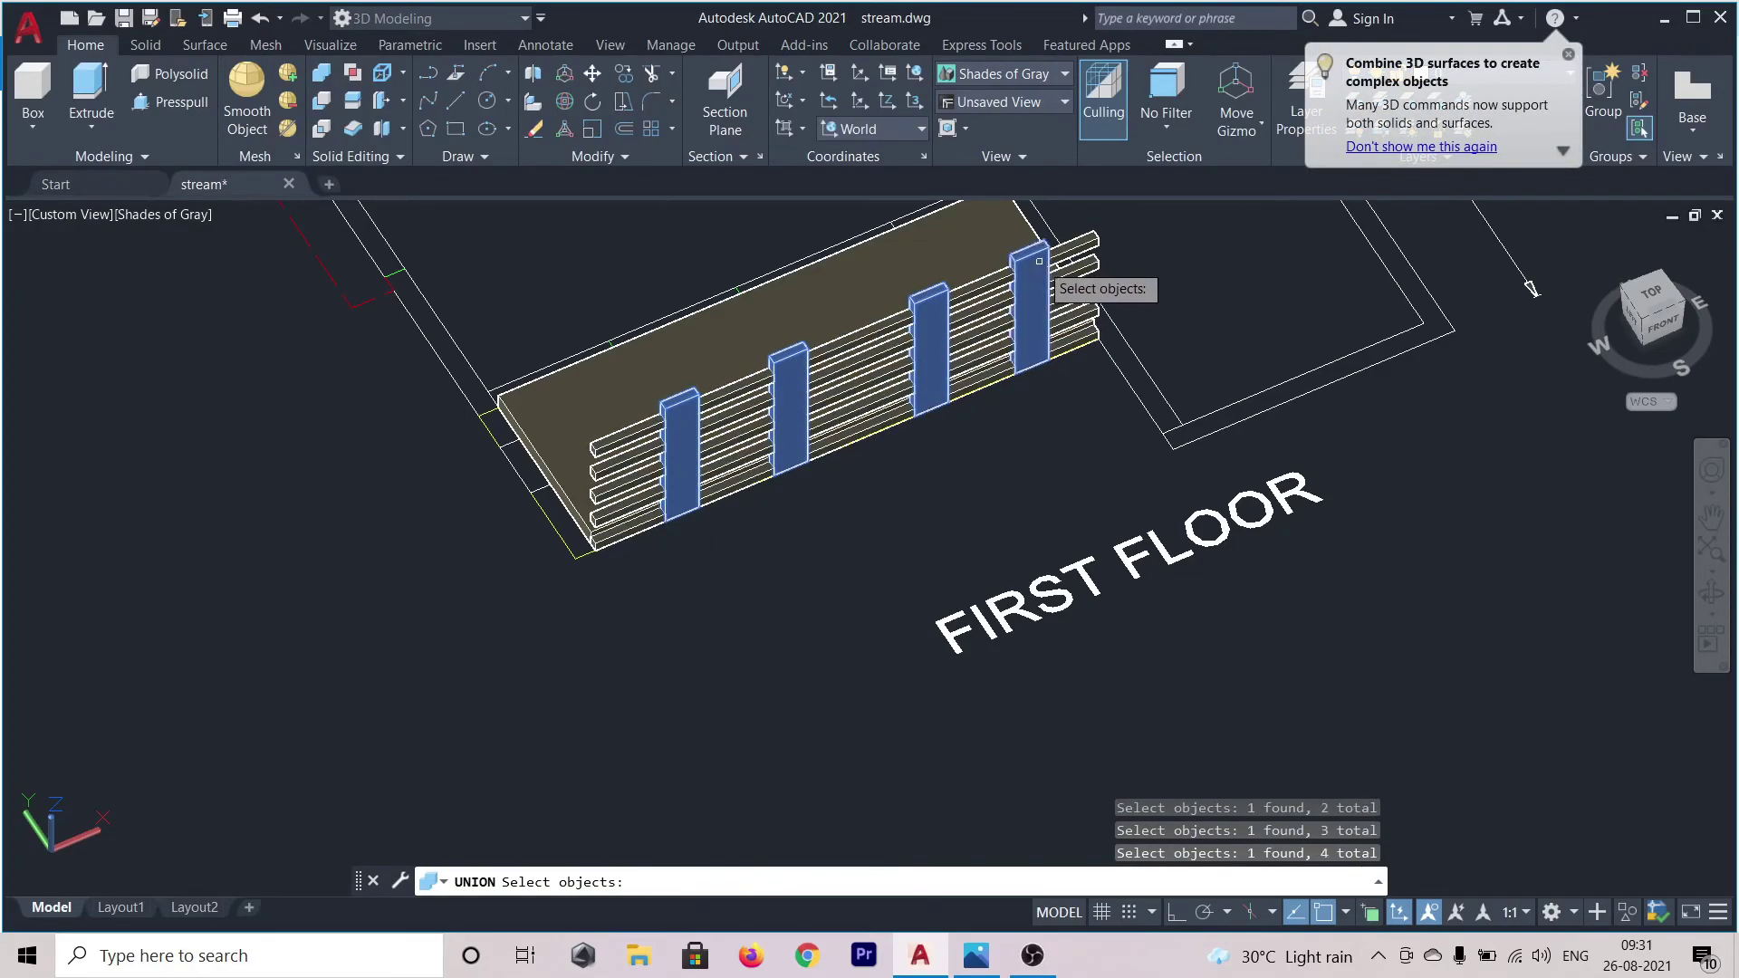
key("Return")
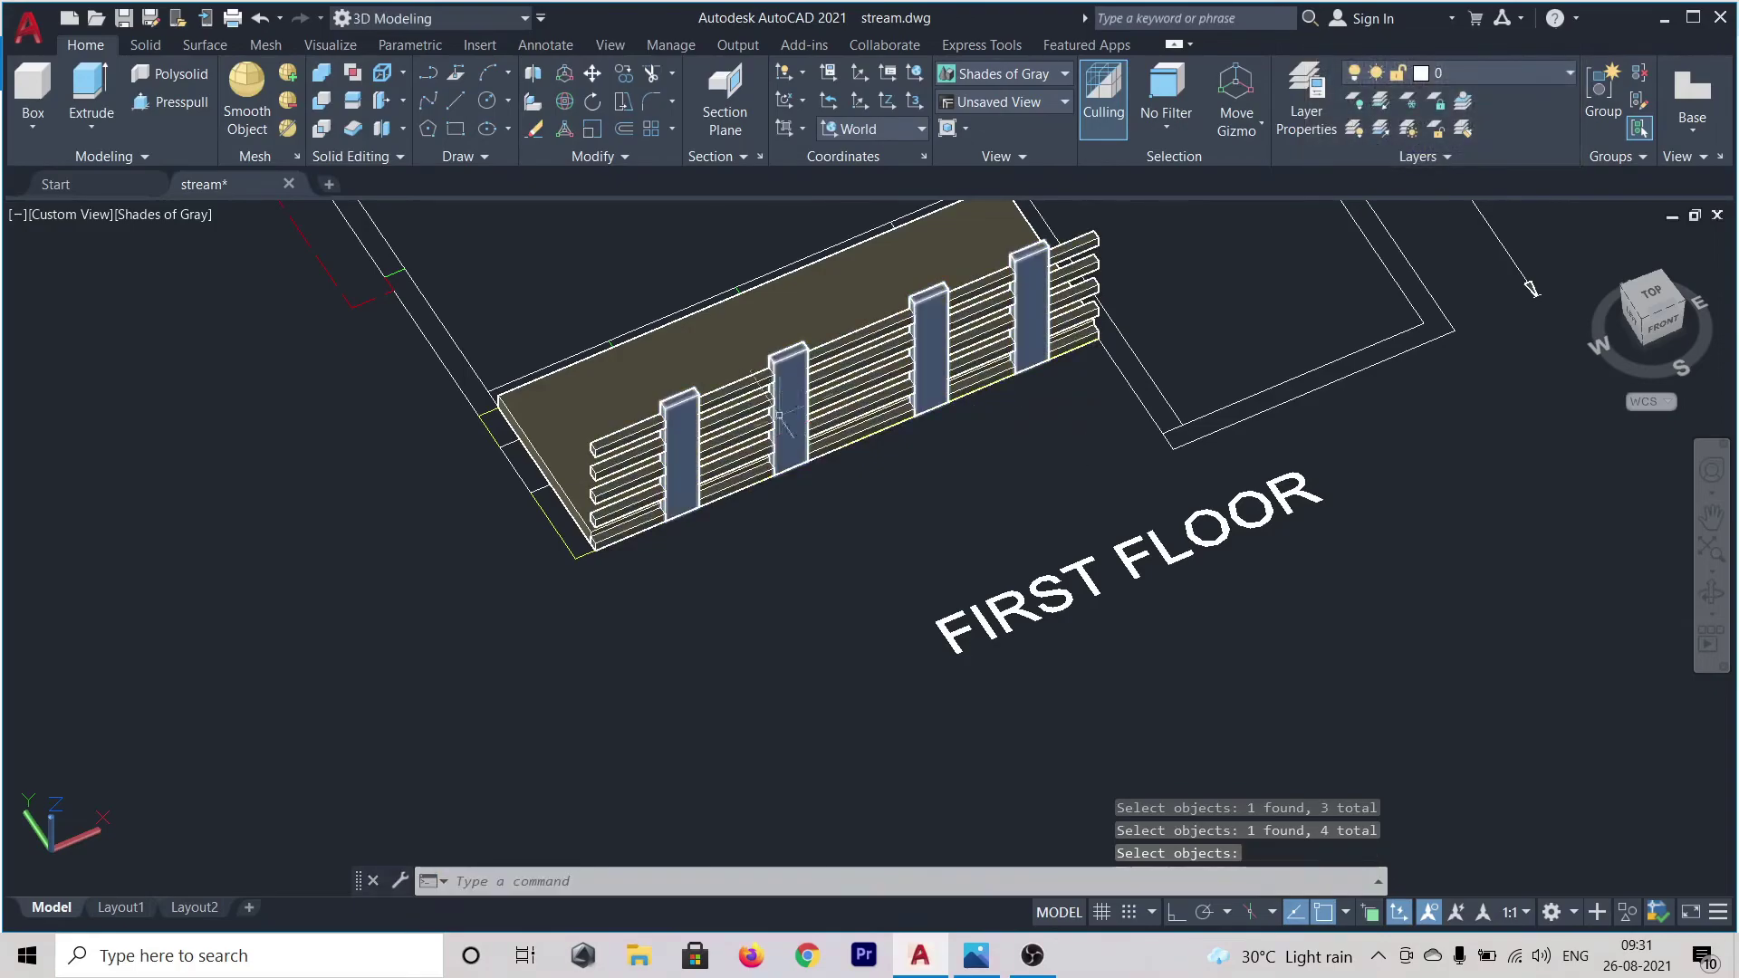
- Move the balcony slab, slats and posts together from the slab's lower northwest corner to the inner northwest corner of the house model's first-floor balcony
left_click(556, 430)
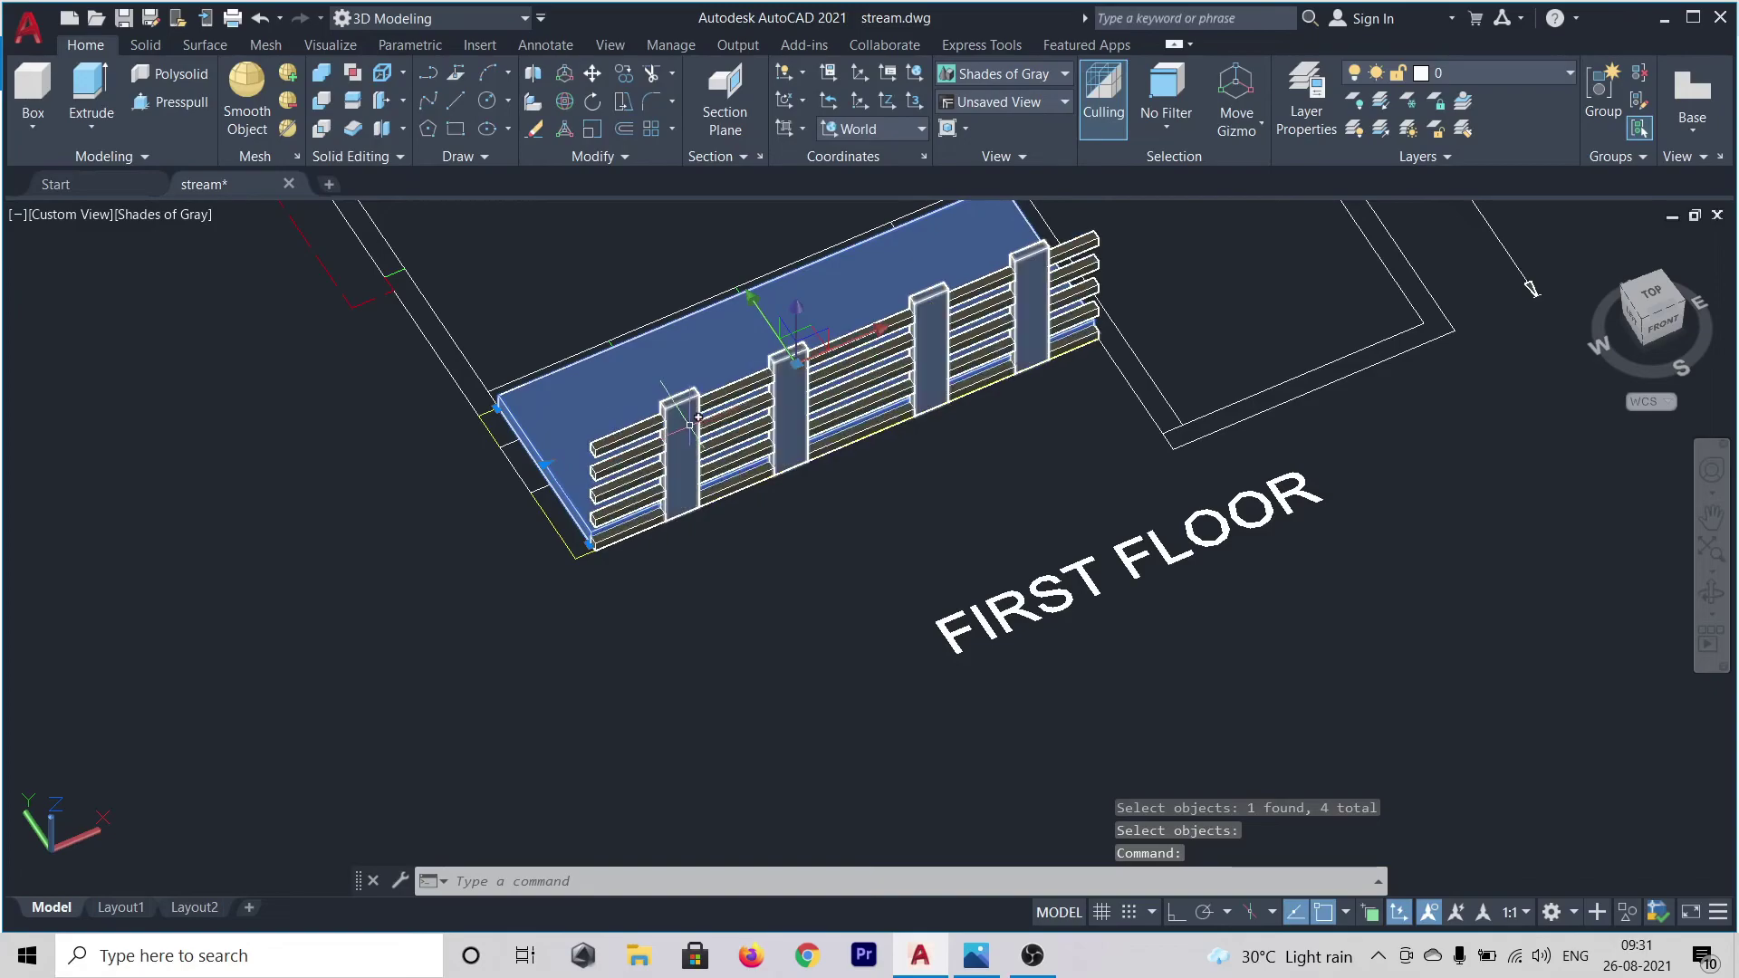
left_click(625, 426)
left_click(615, 440)
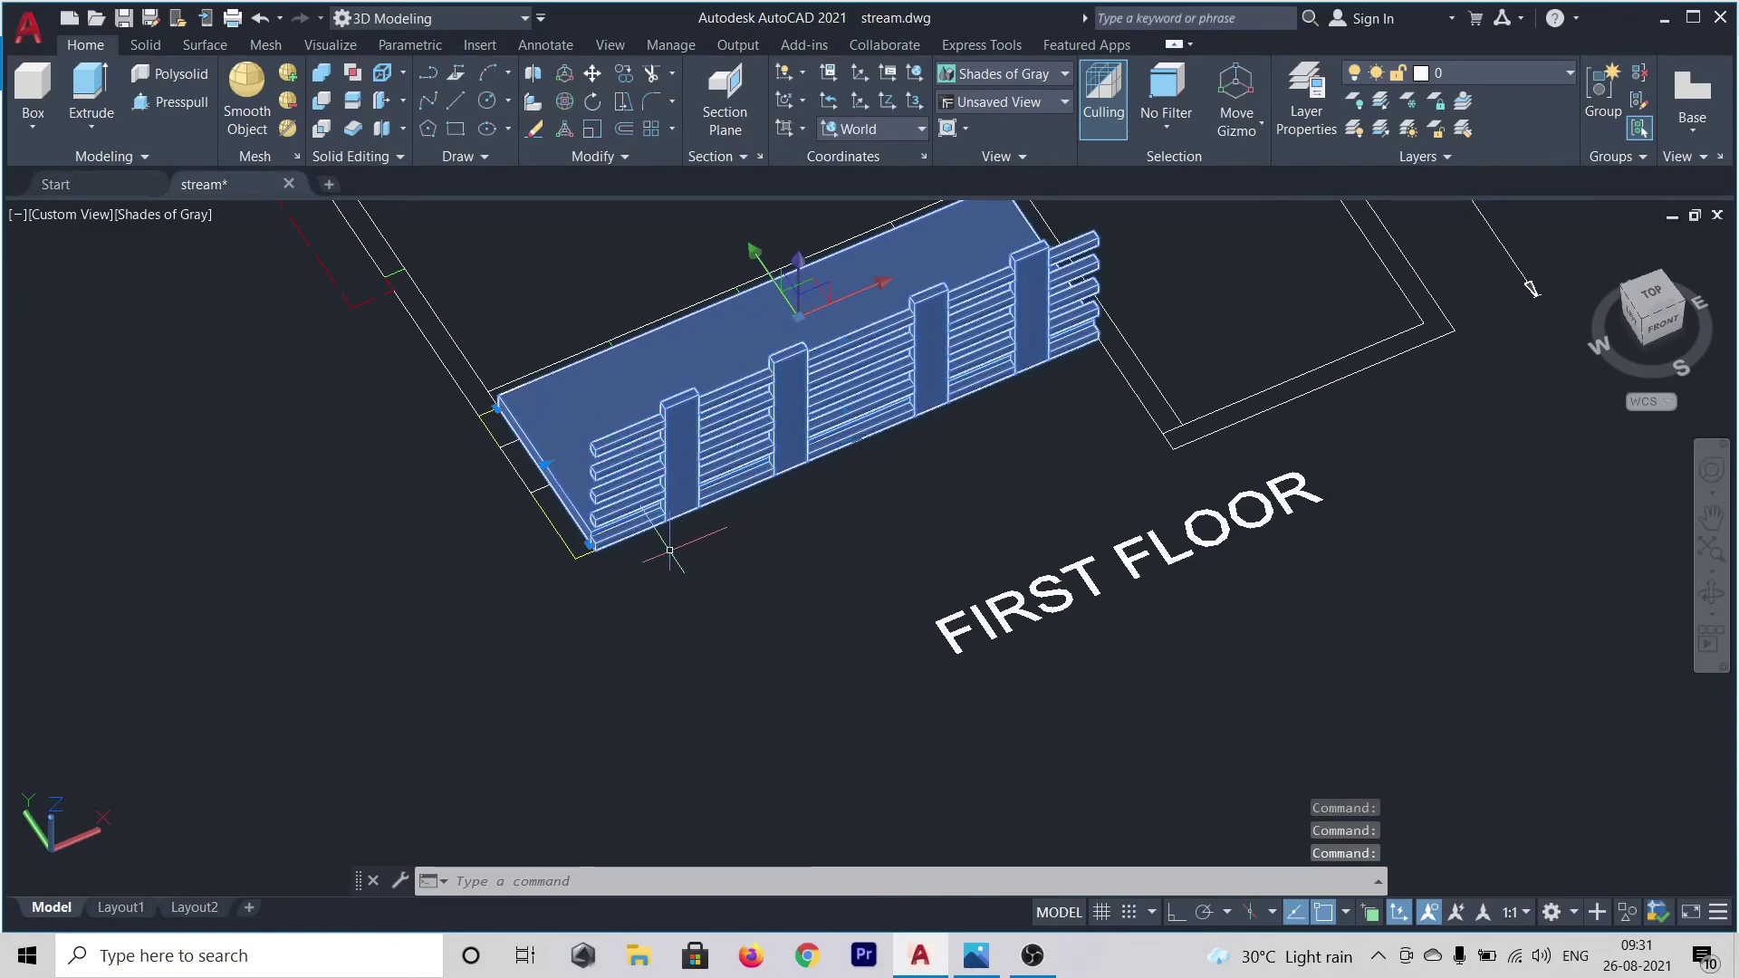
scroll(650, 576, "down", 2)
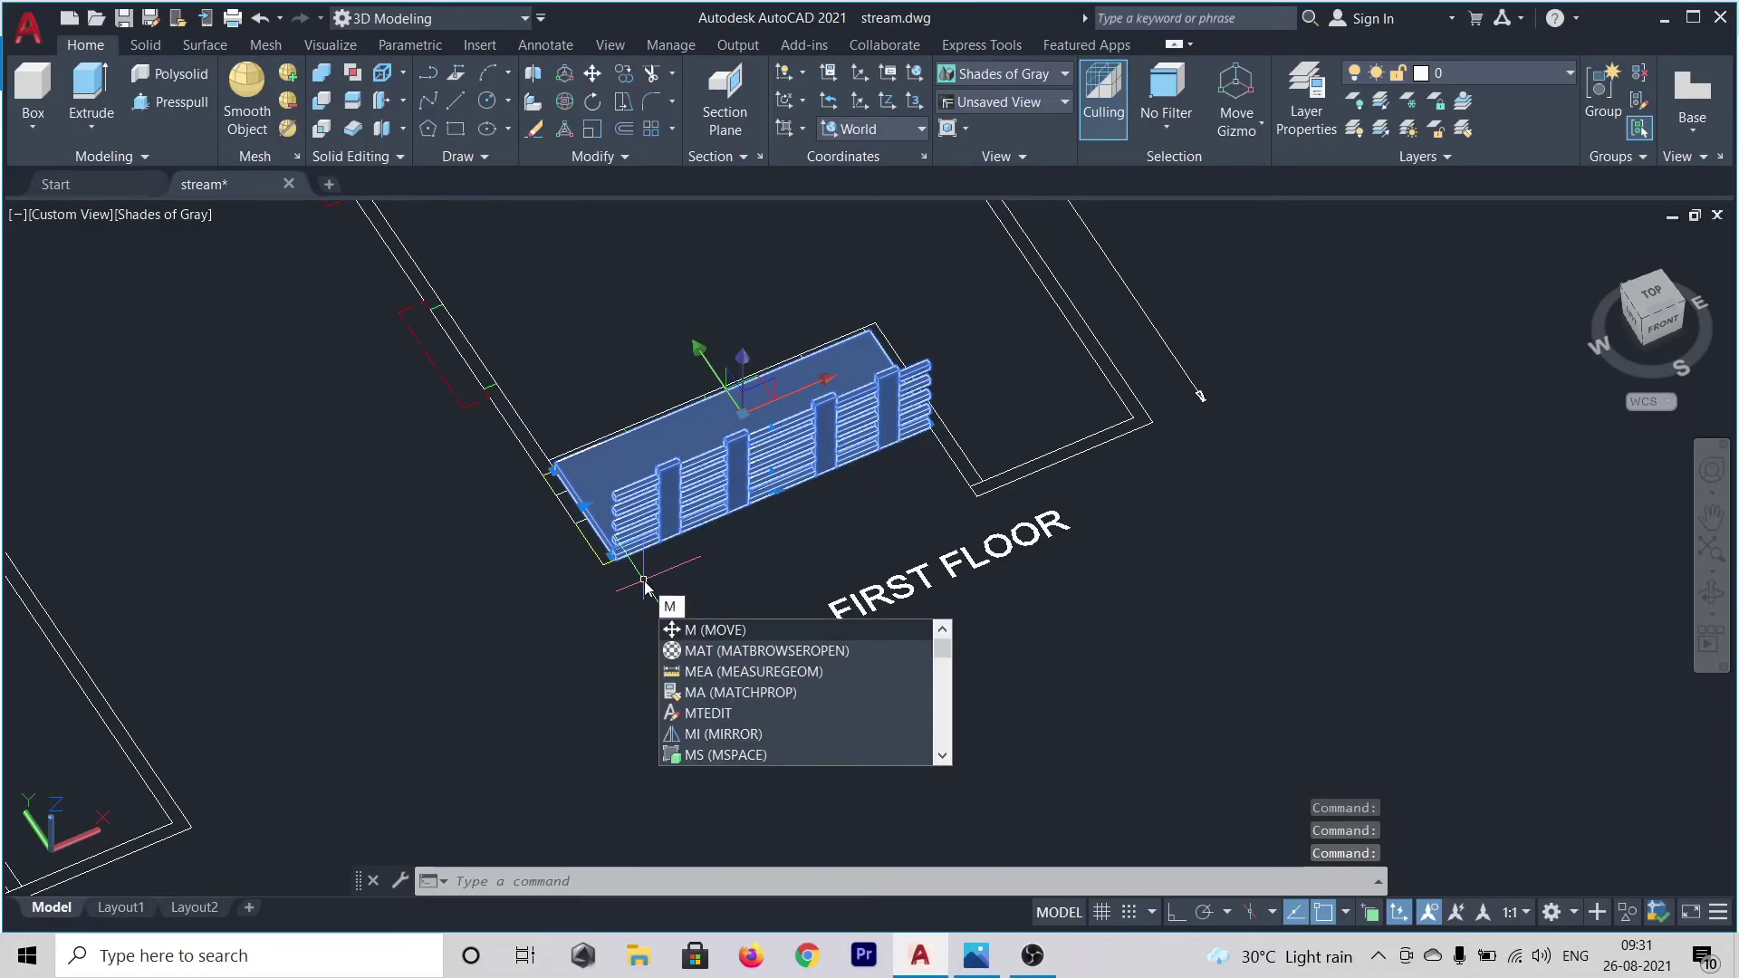
key("Return")
scroll(564, 480, "up", 4)
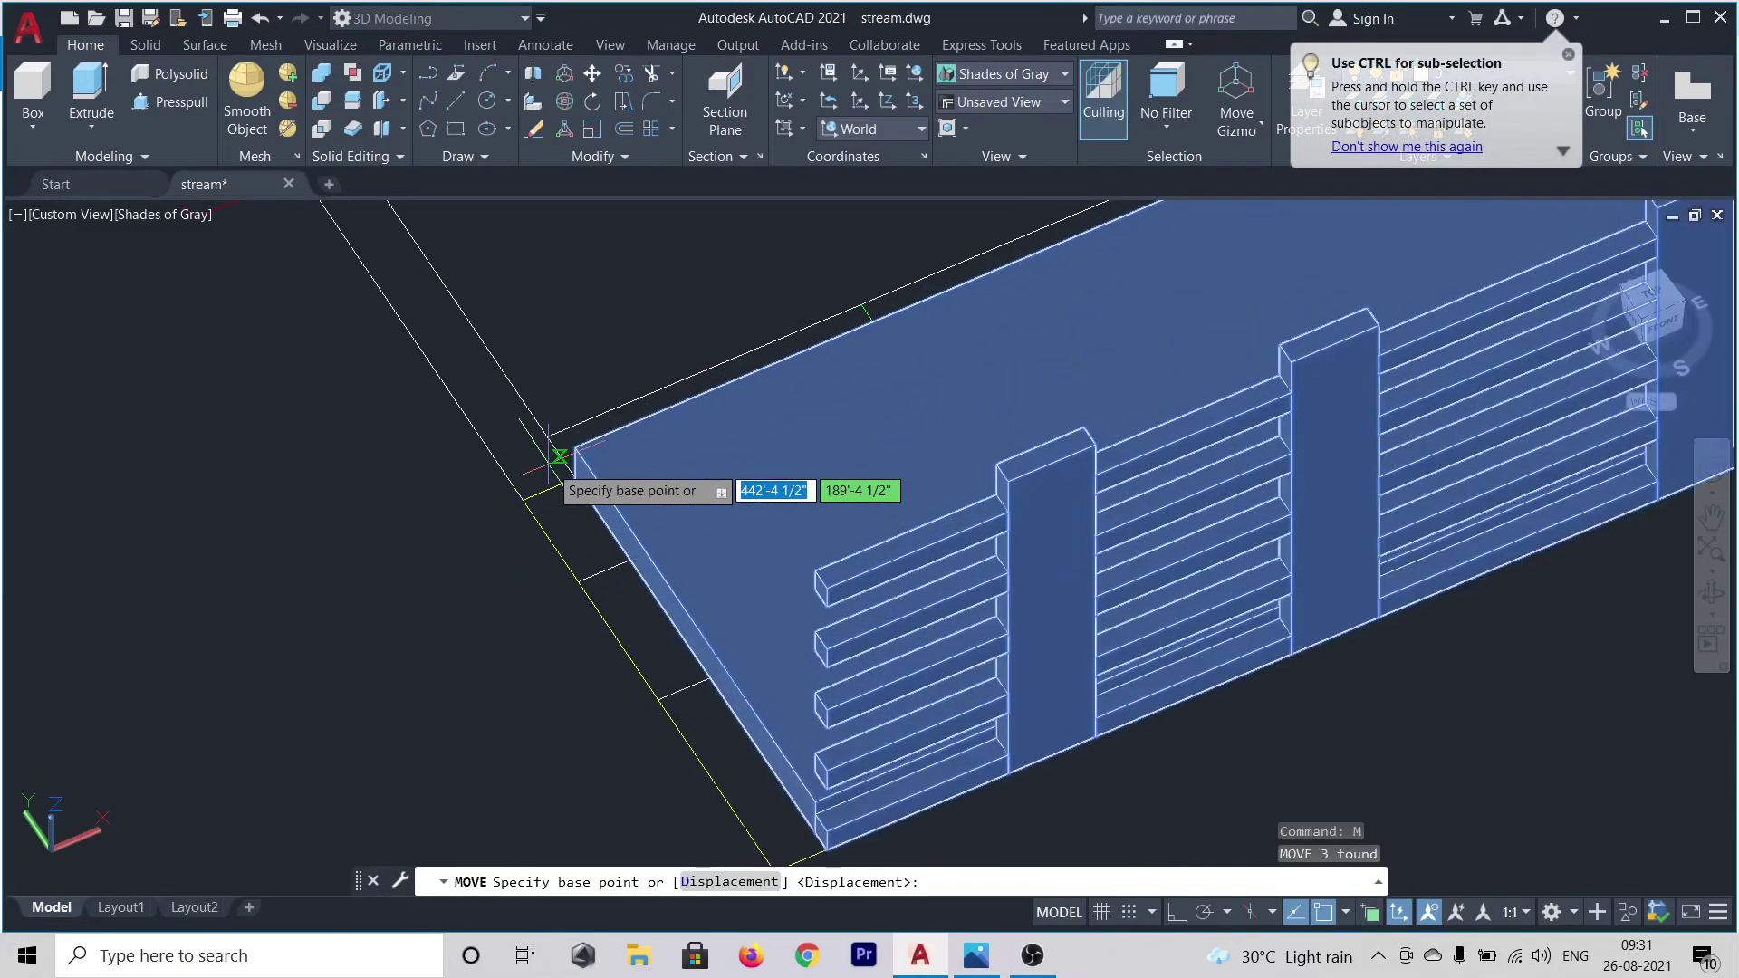
scroll(557, 467, "up", 5)
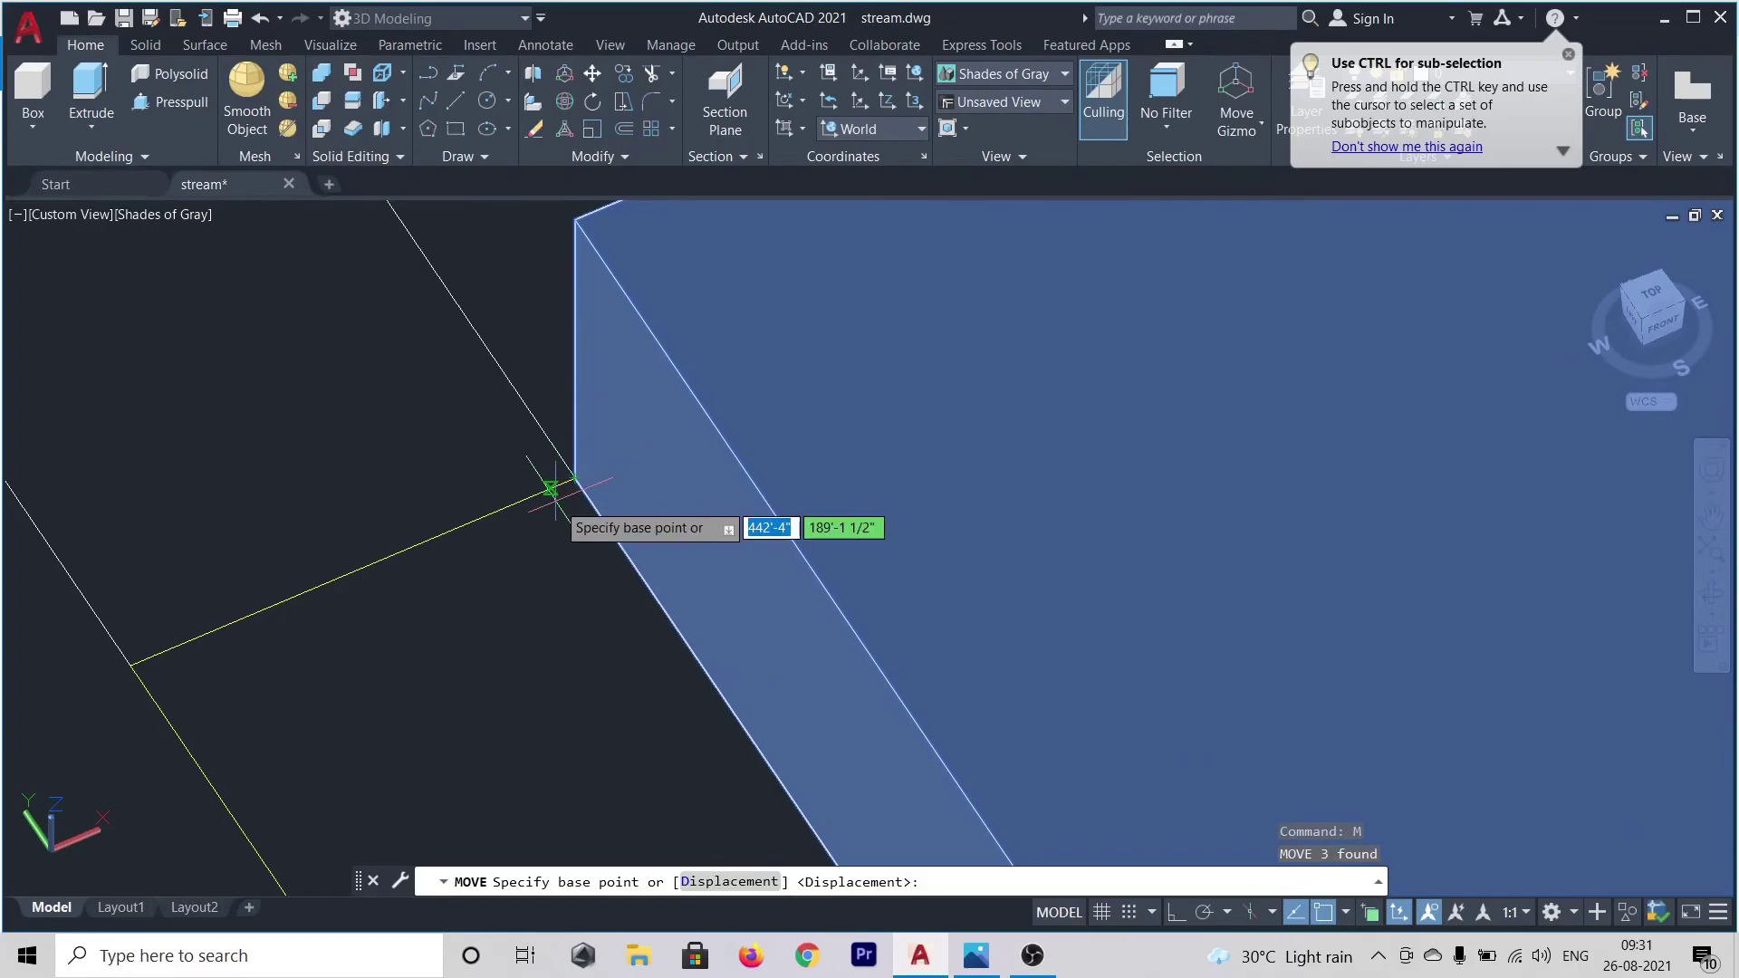
scroll(575, 477, "up", 2)
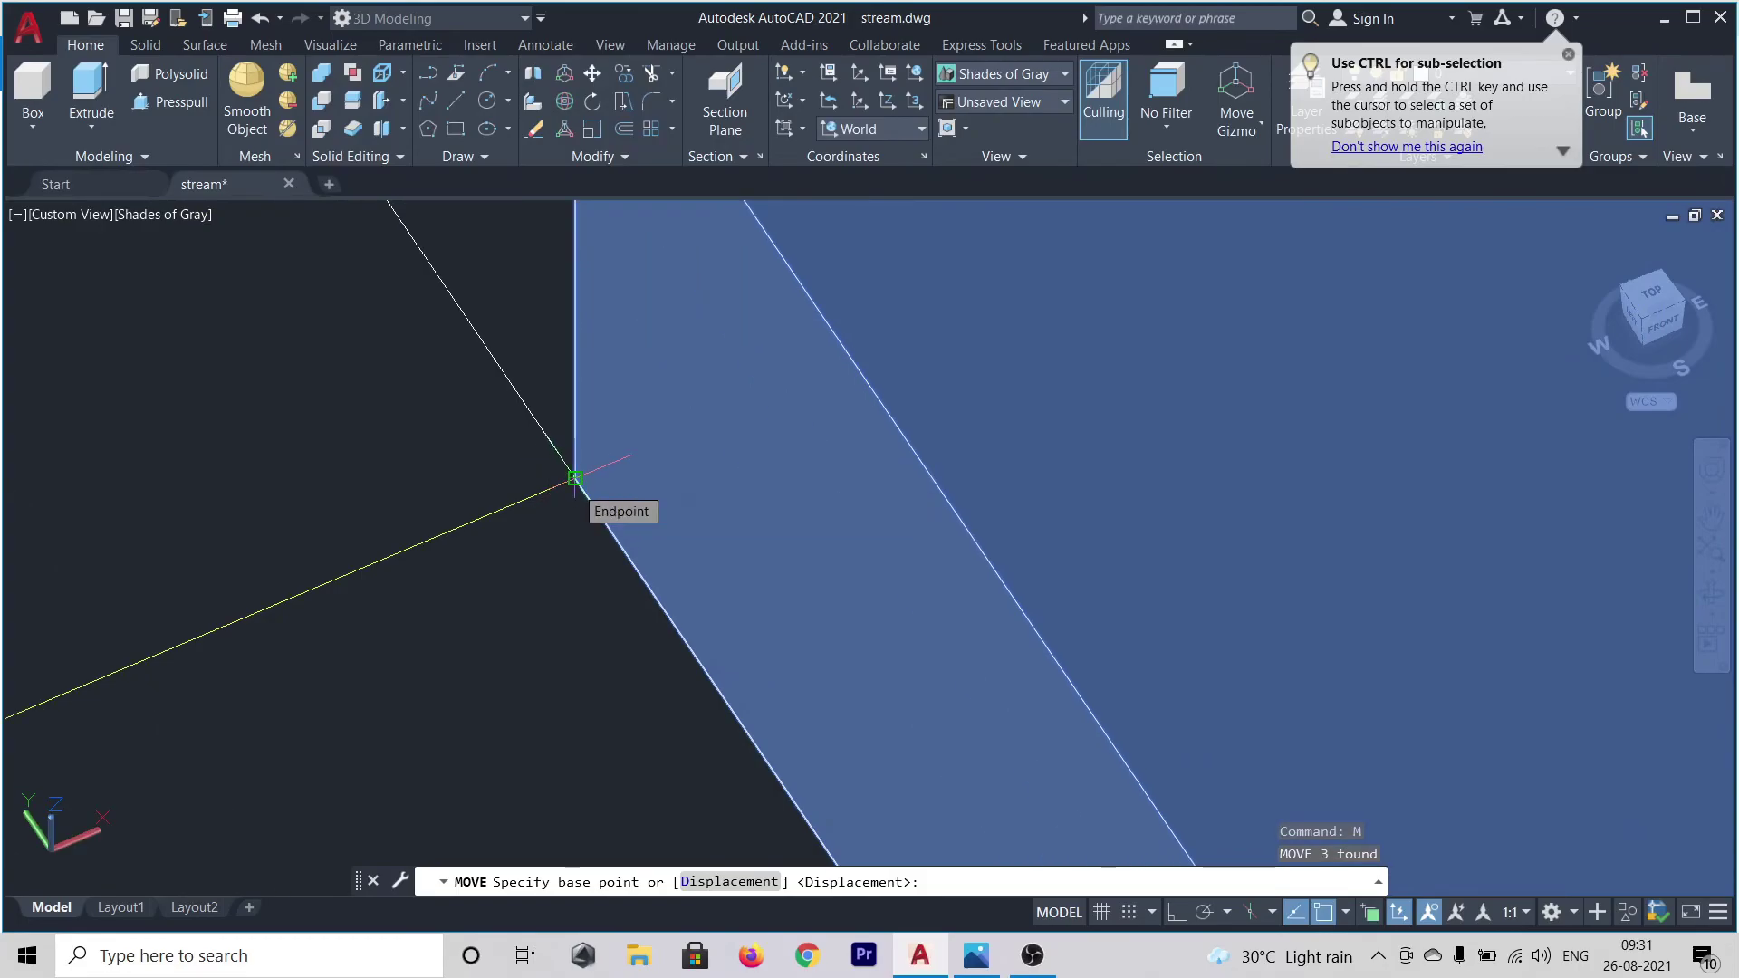
scroll(574, 477, "up", 3)
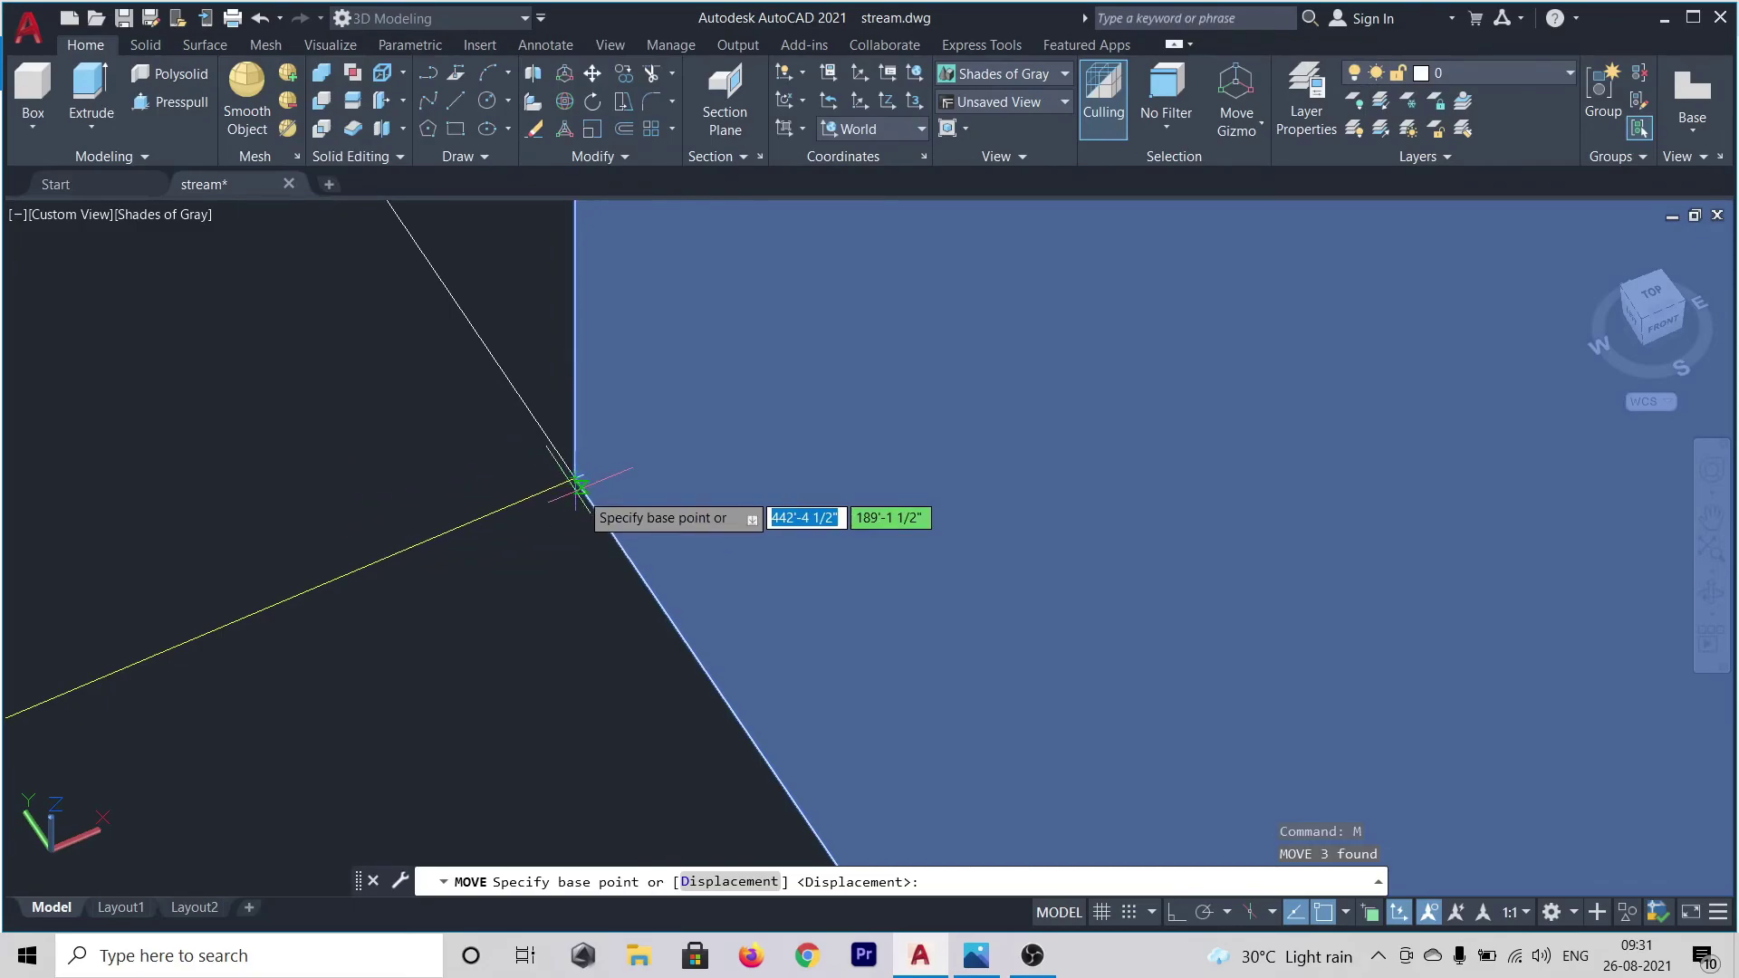
left_click(575, 477)
scroll(584, 466, "down", 5)
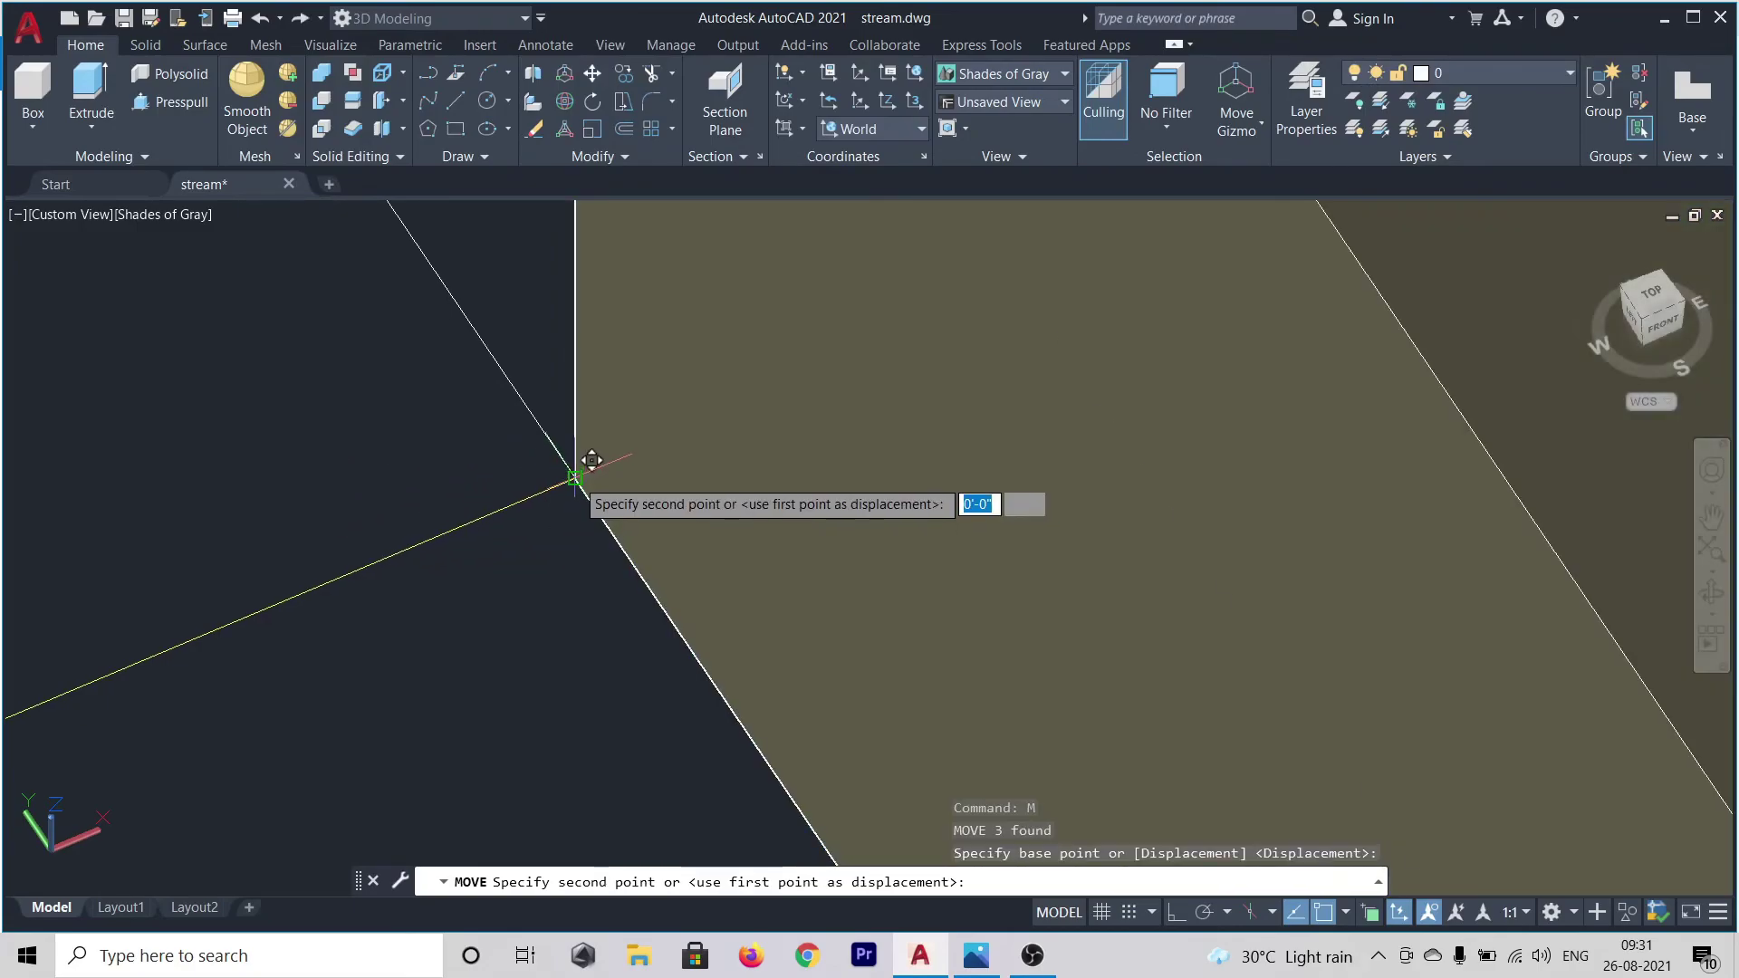
scroll(778, 441, "down", 10)
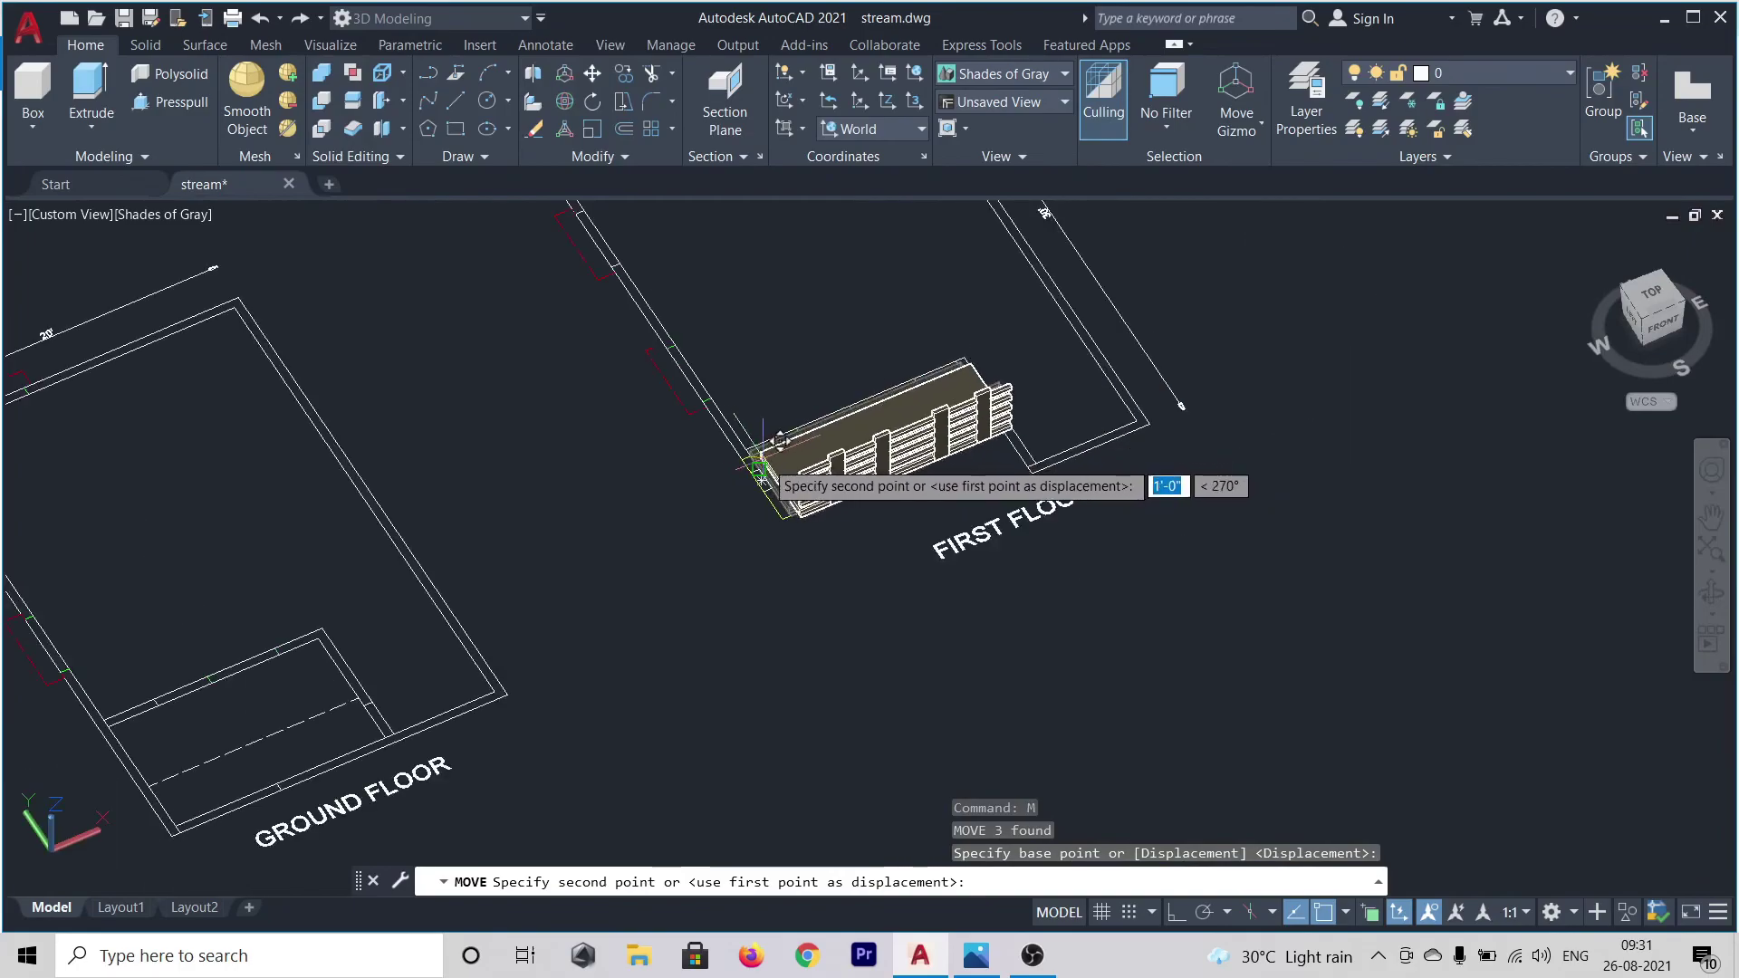
scroll(779, 480, "down", 5)
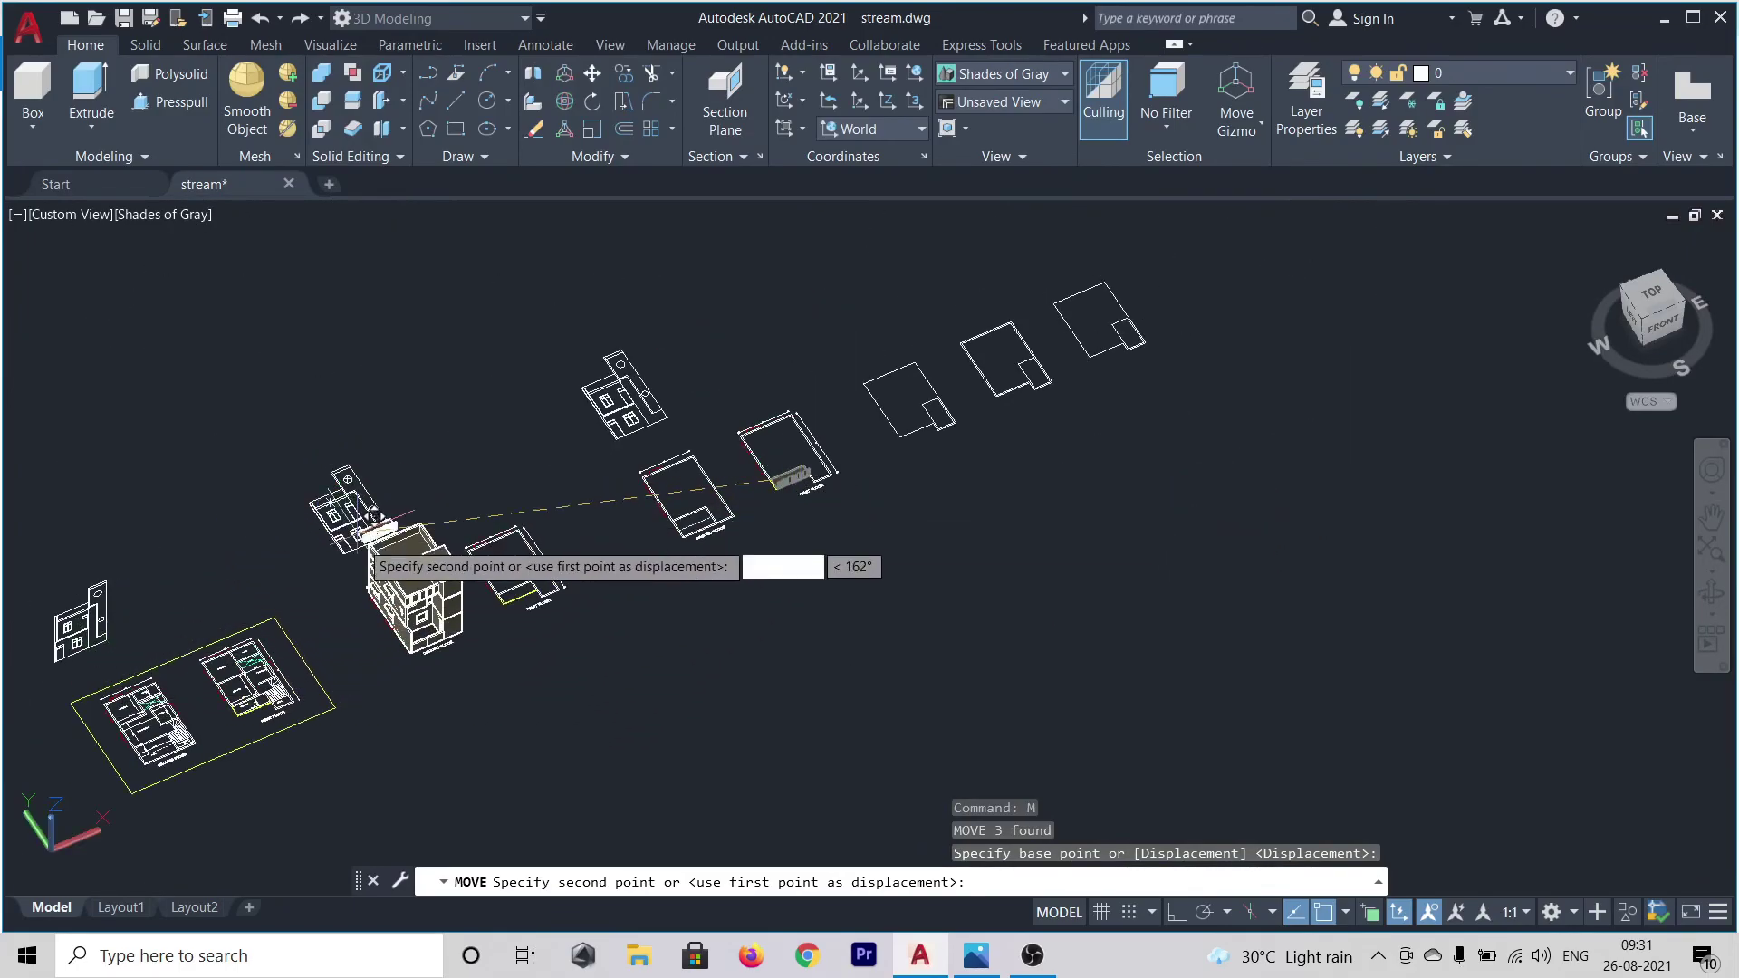
scroll(403, 605, "up", 2)
scroll(403, 605, "up", 7)
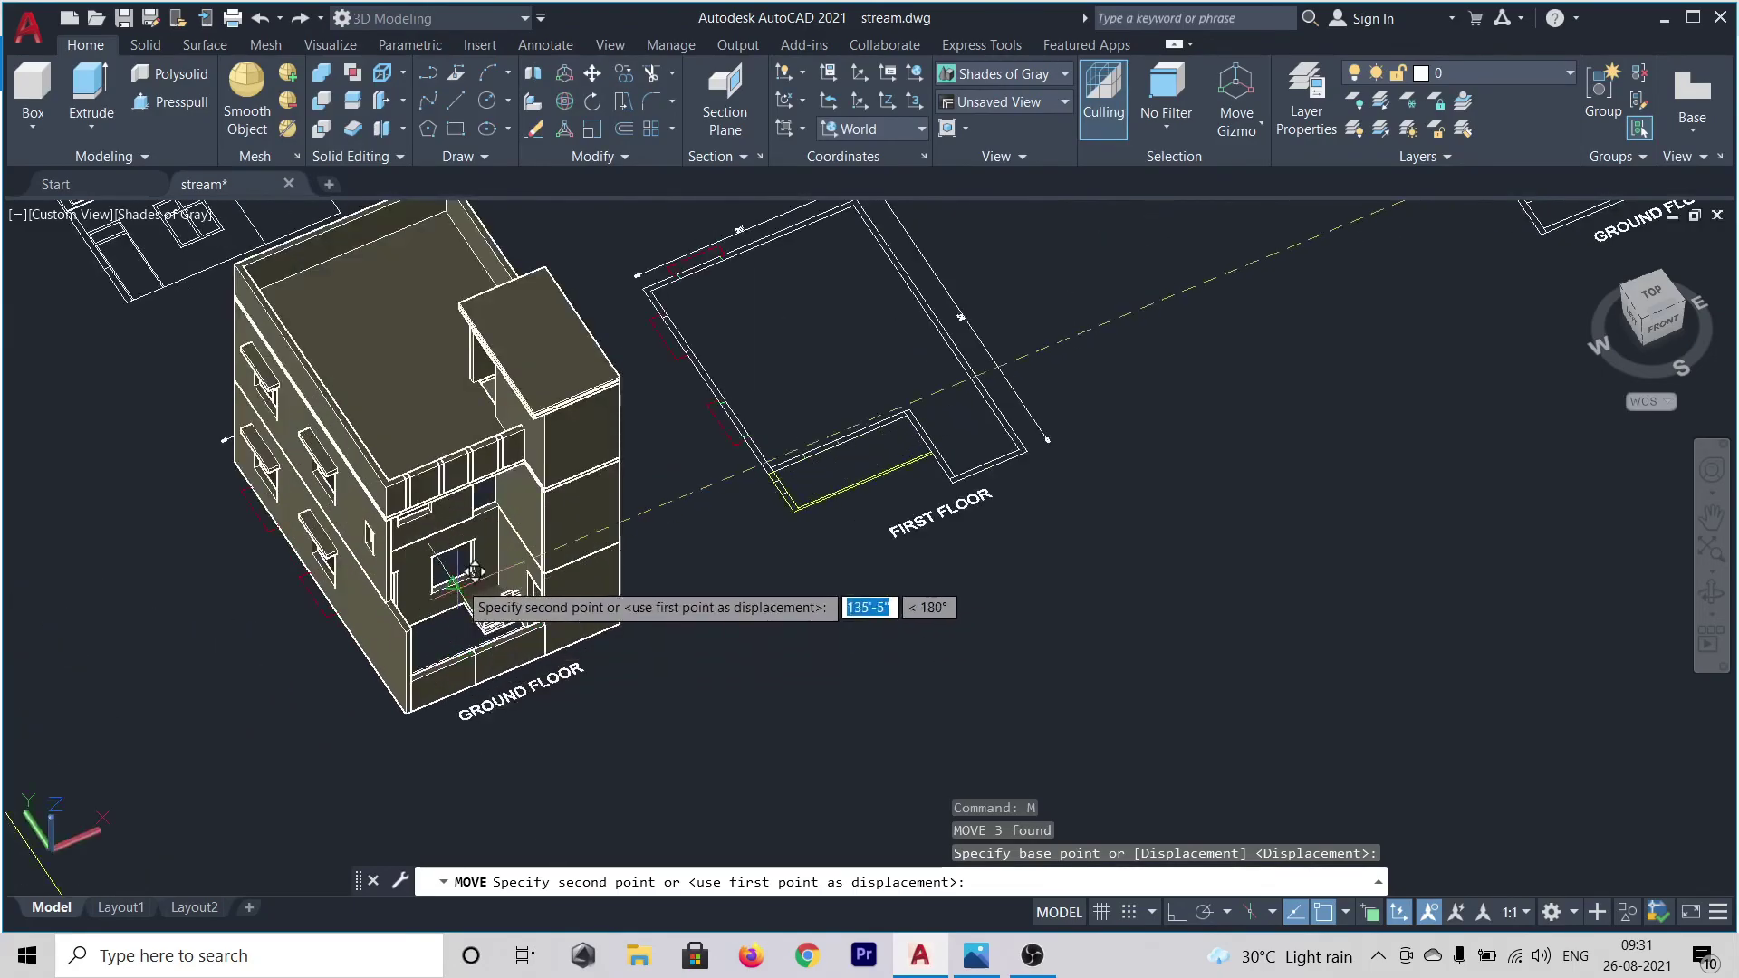
middle_click_drag(869, 555, 729, 523, "shift")
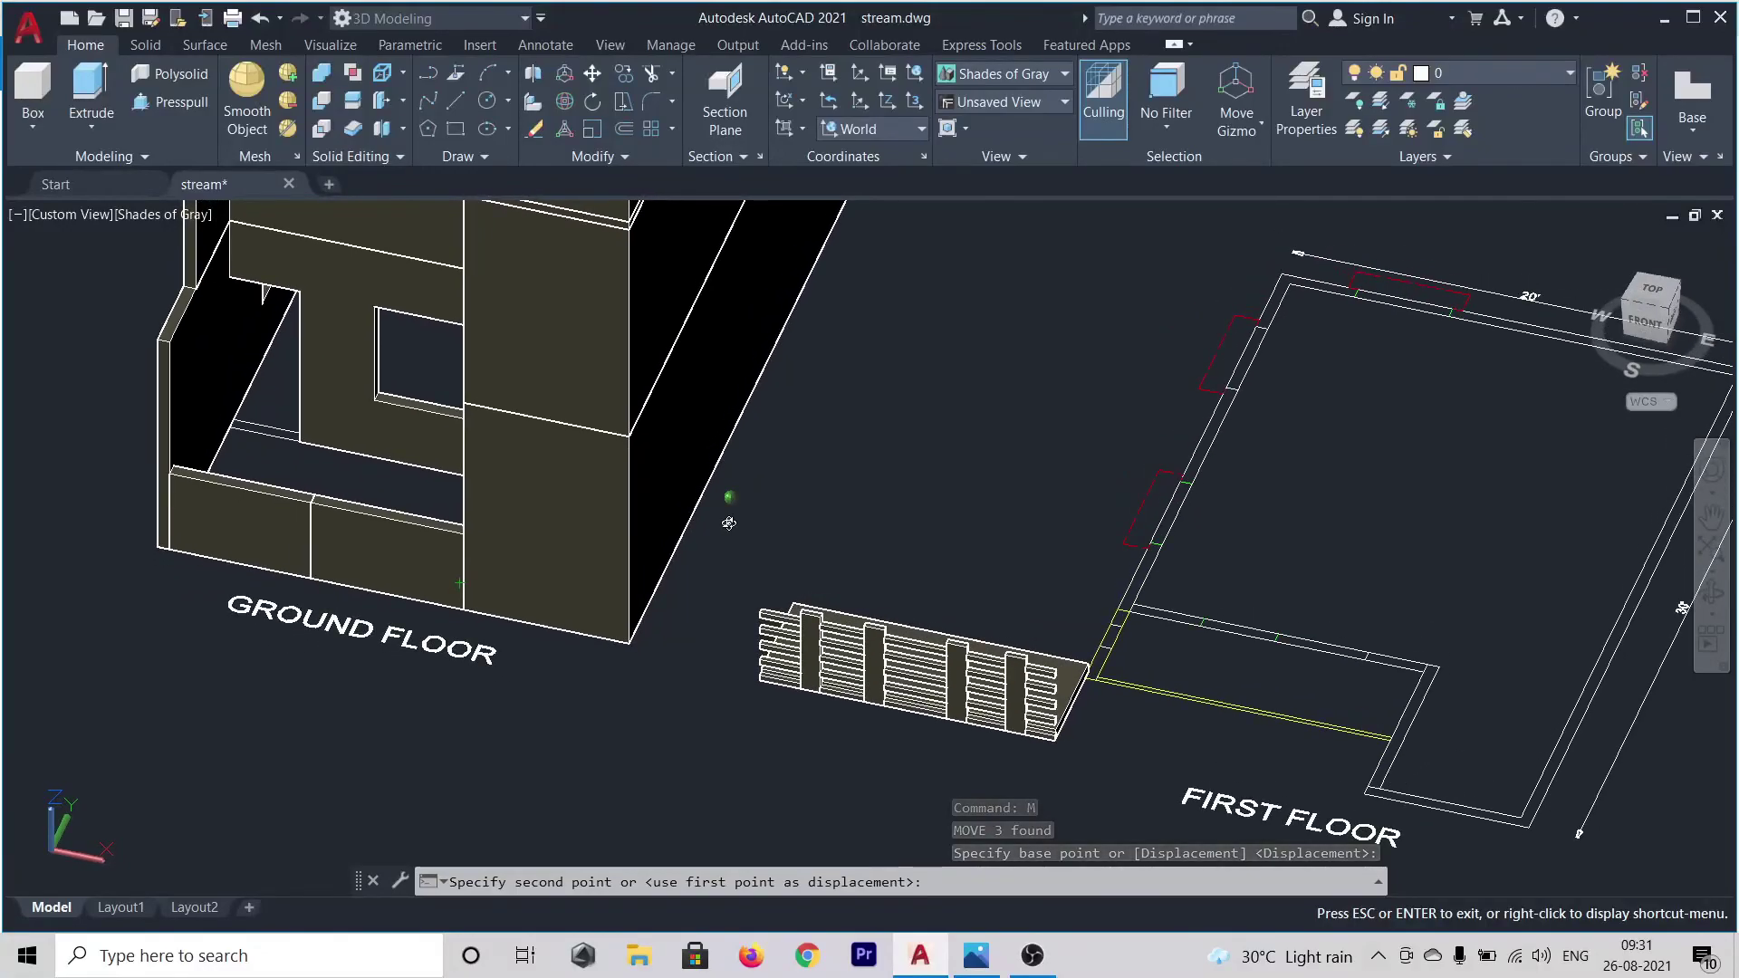
middle_click_drag(729, 523, 745, 505, "shift")
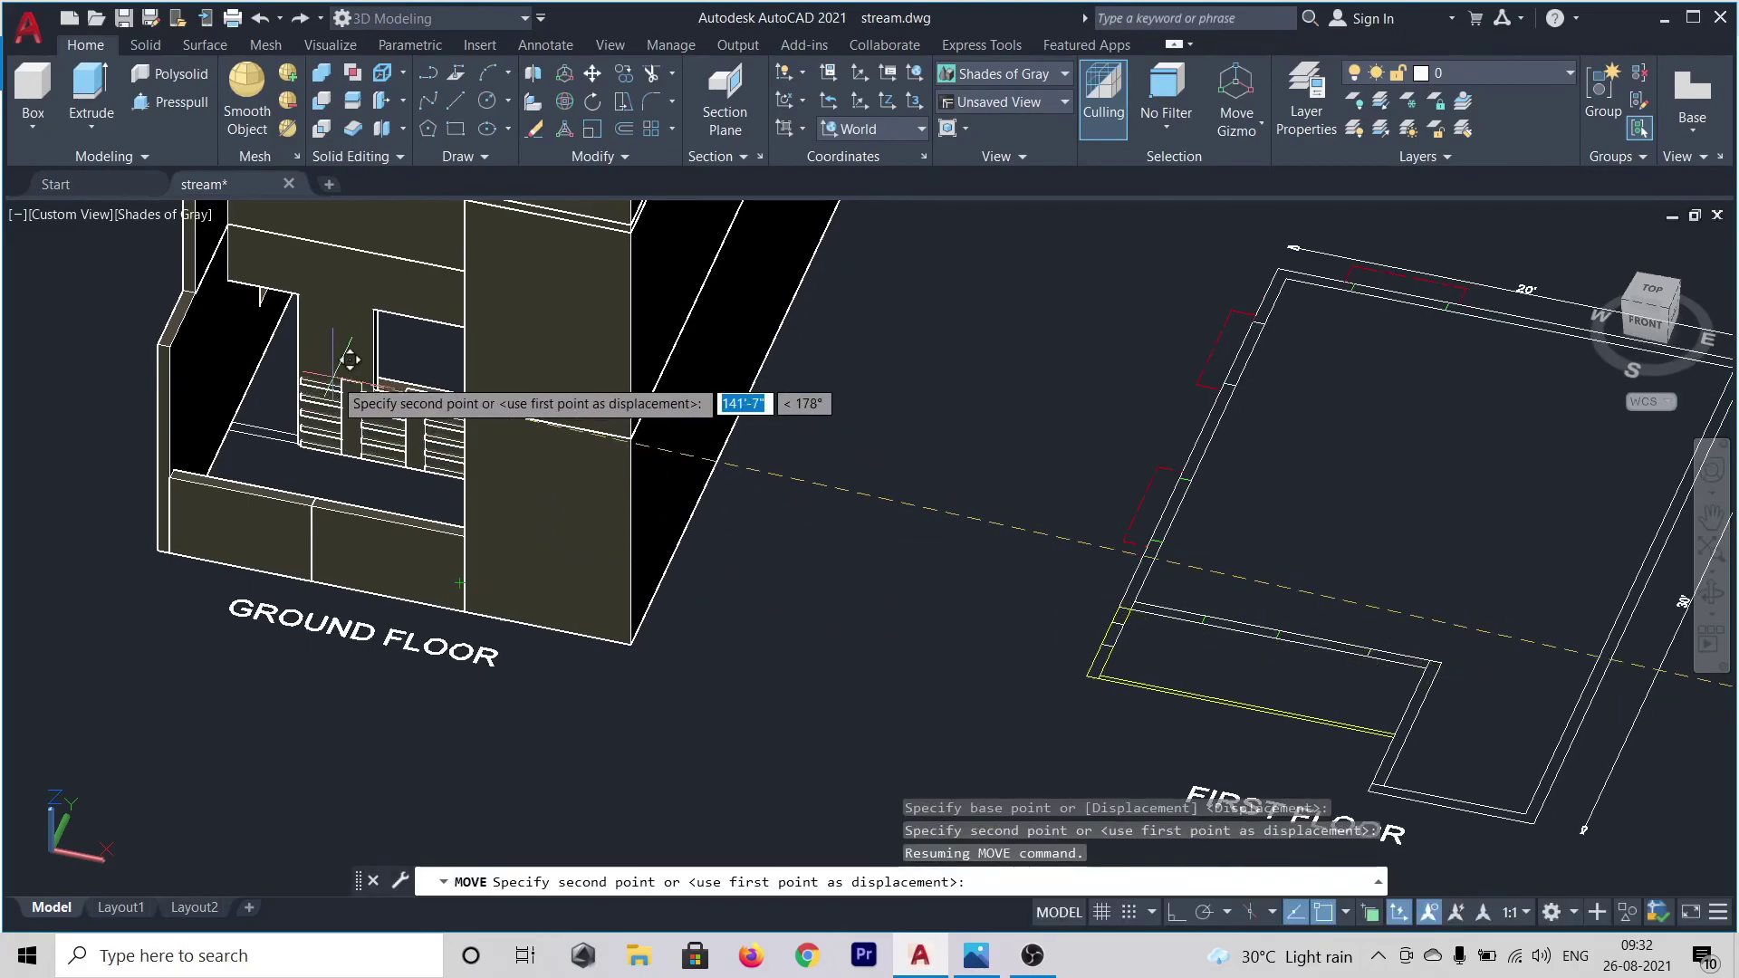
scroll(237, 215, "up", 8)
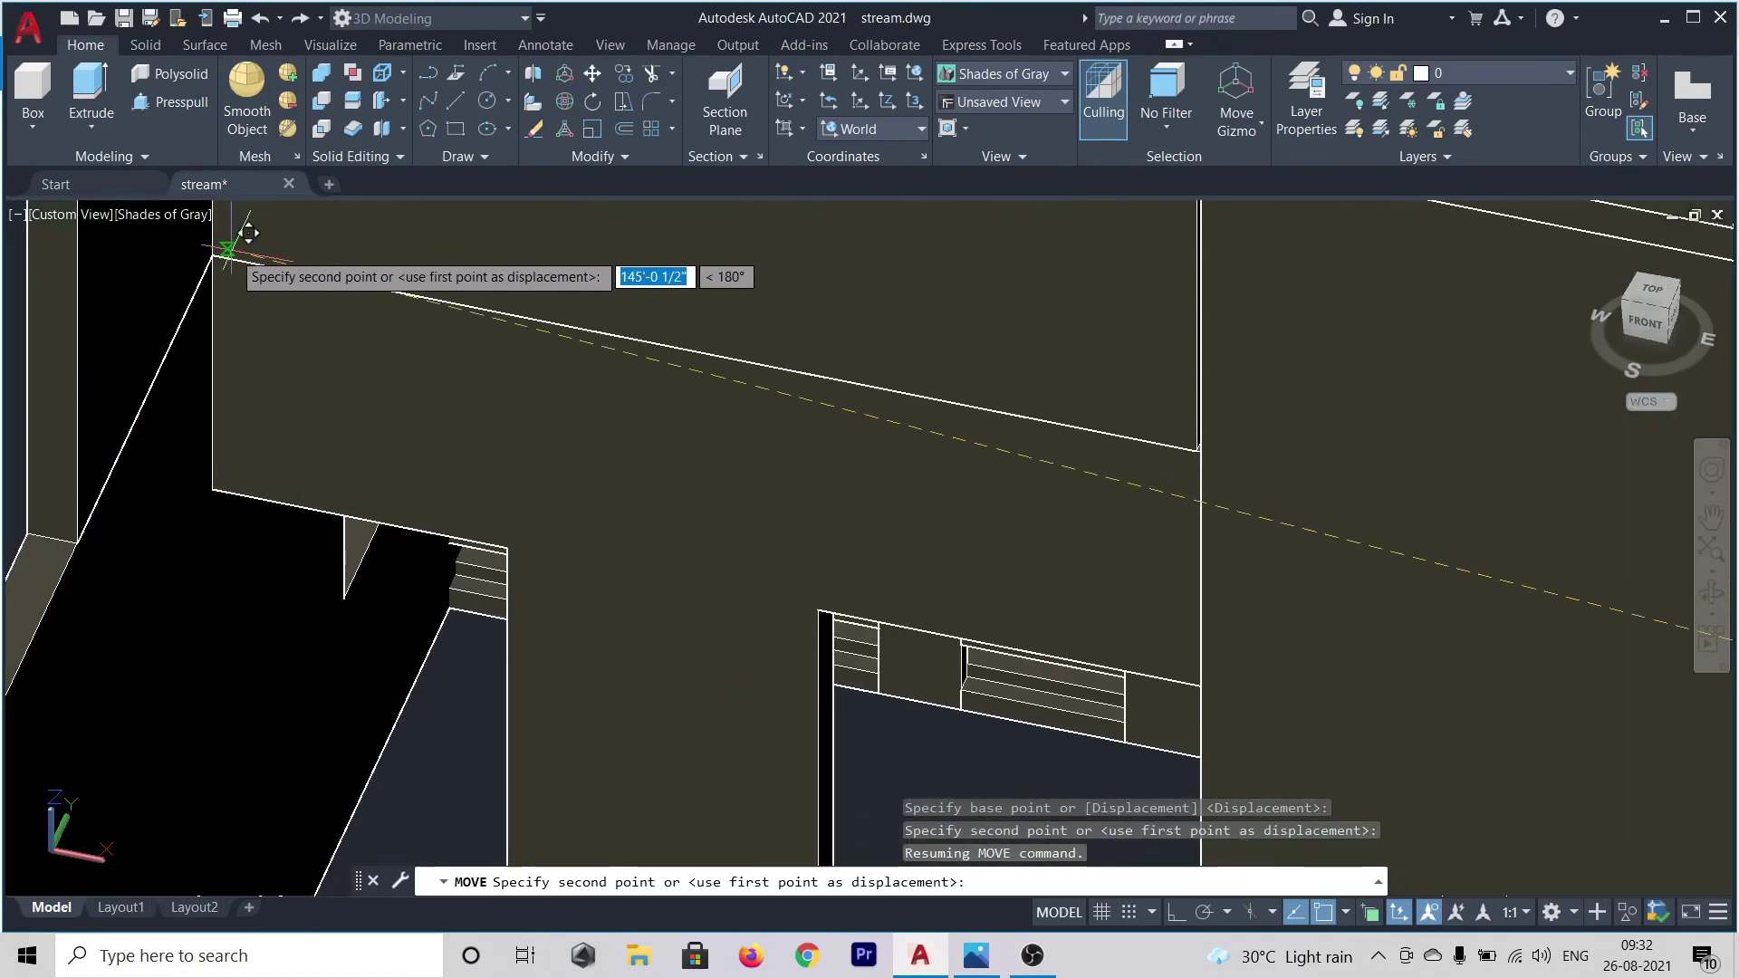
middle_click_drag(203, 271, 237, 399)
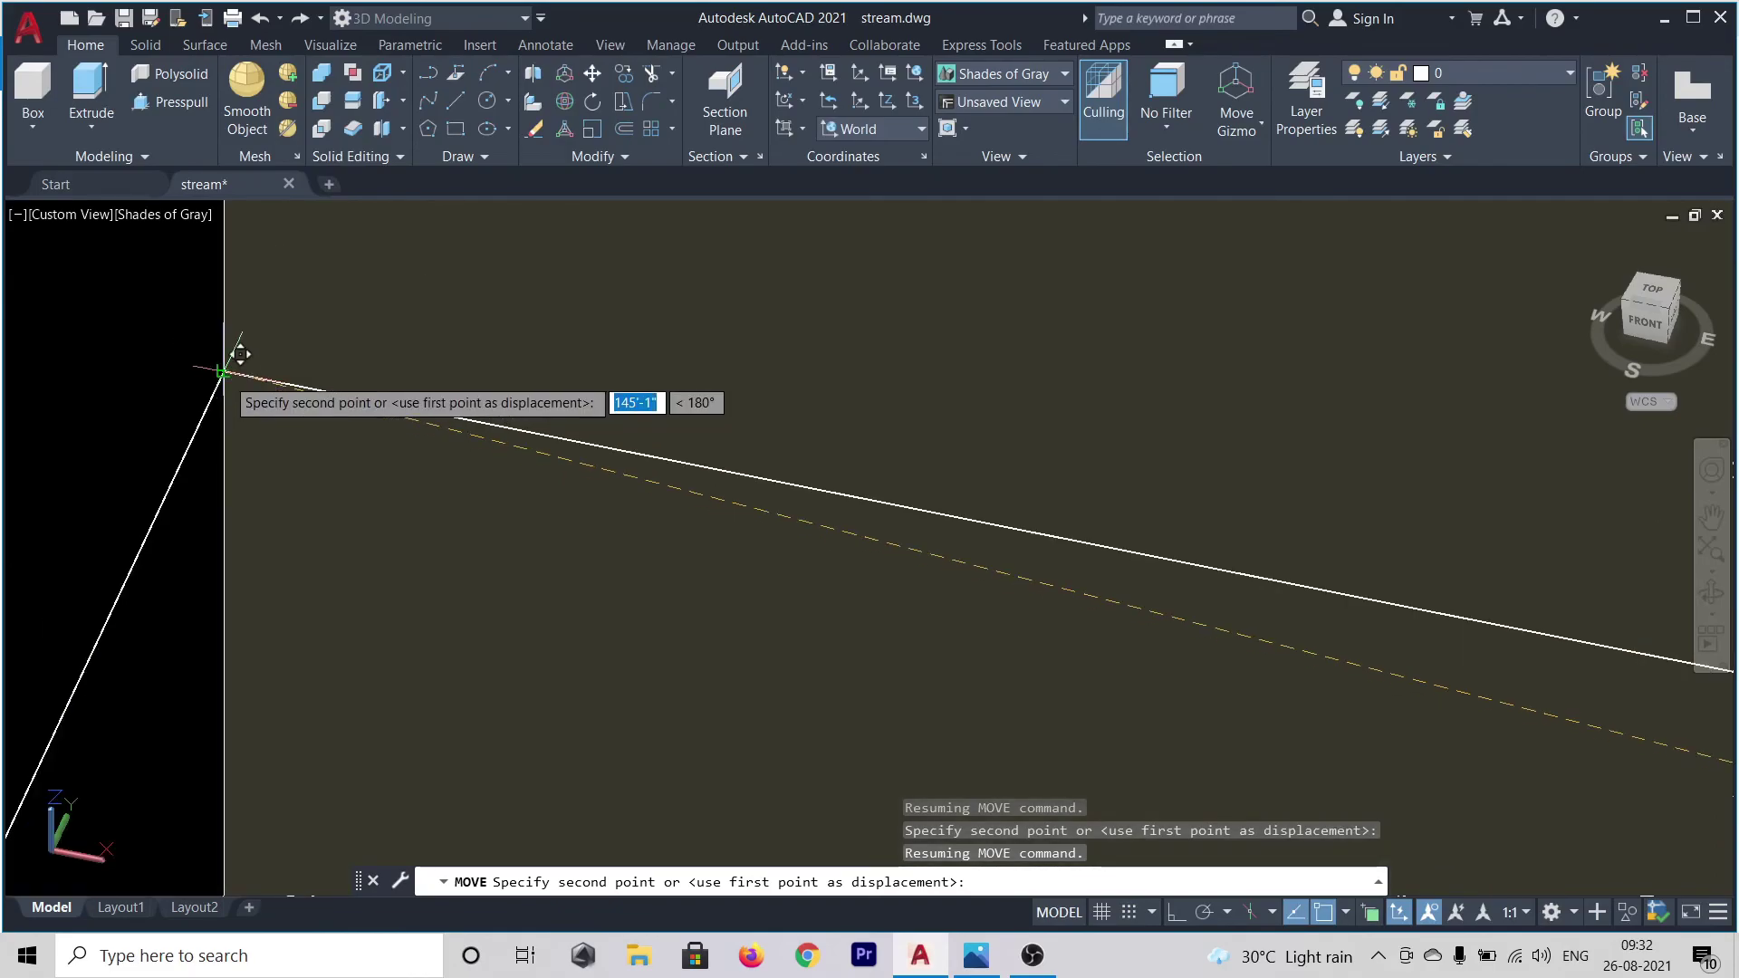
left_click(233, 369)
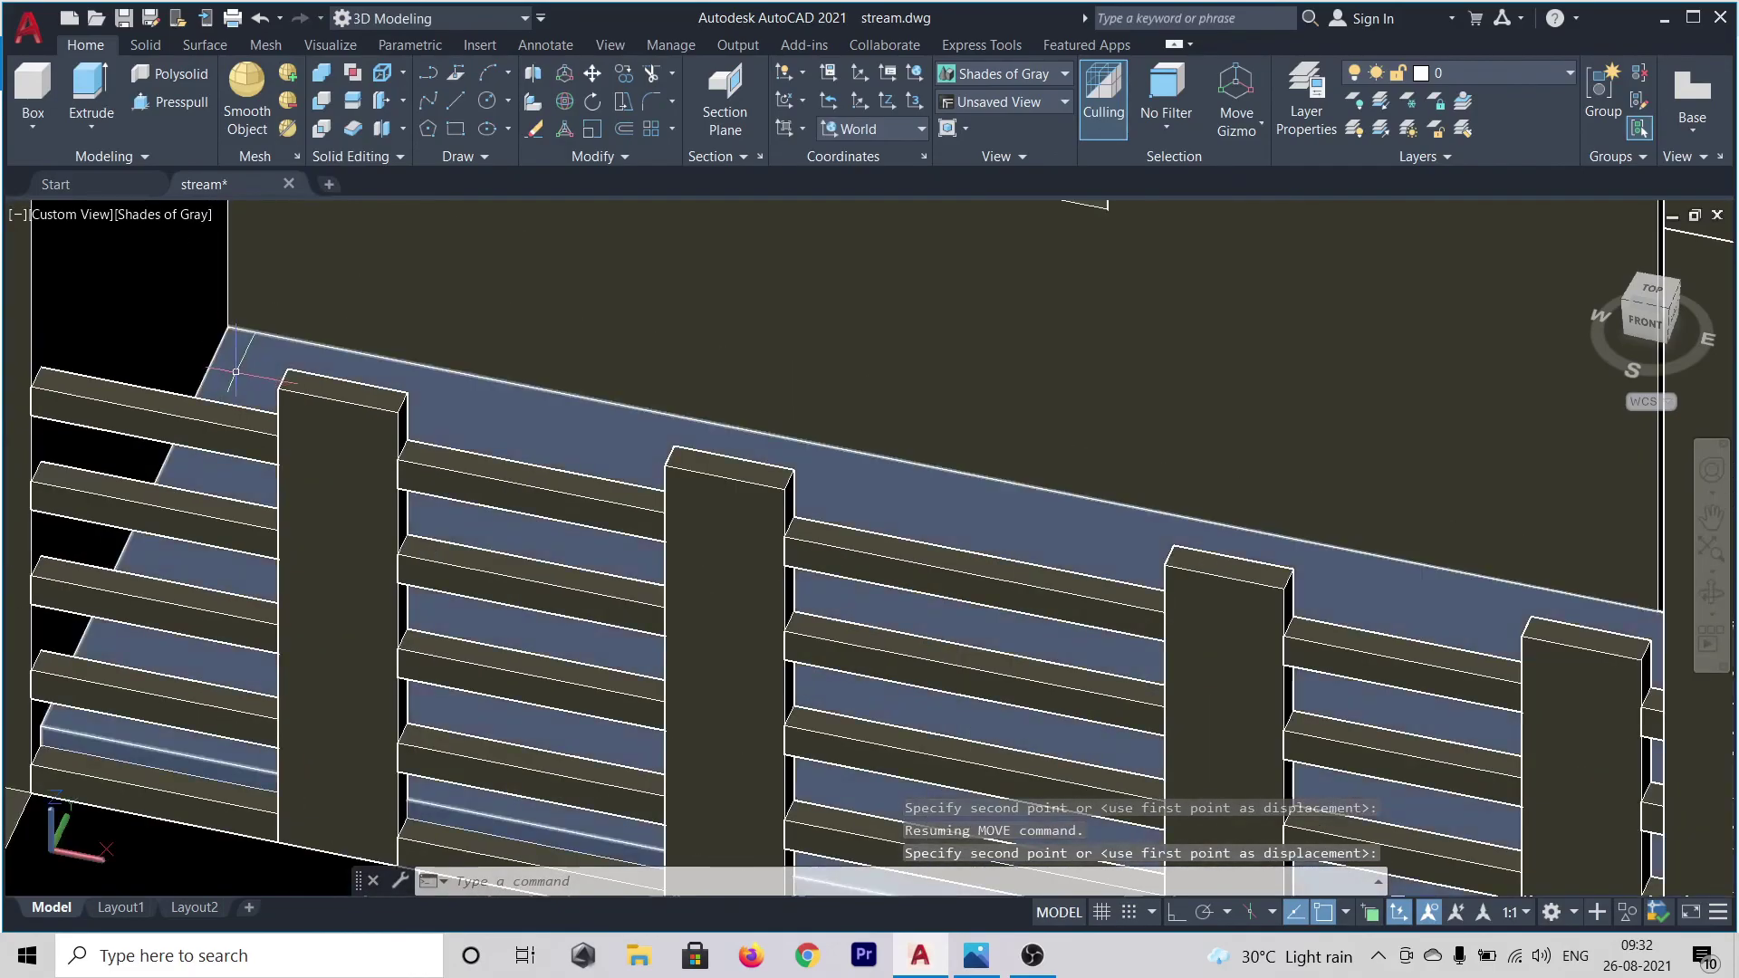
scroll(236, 371, "down", 10)
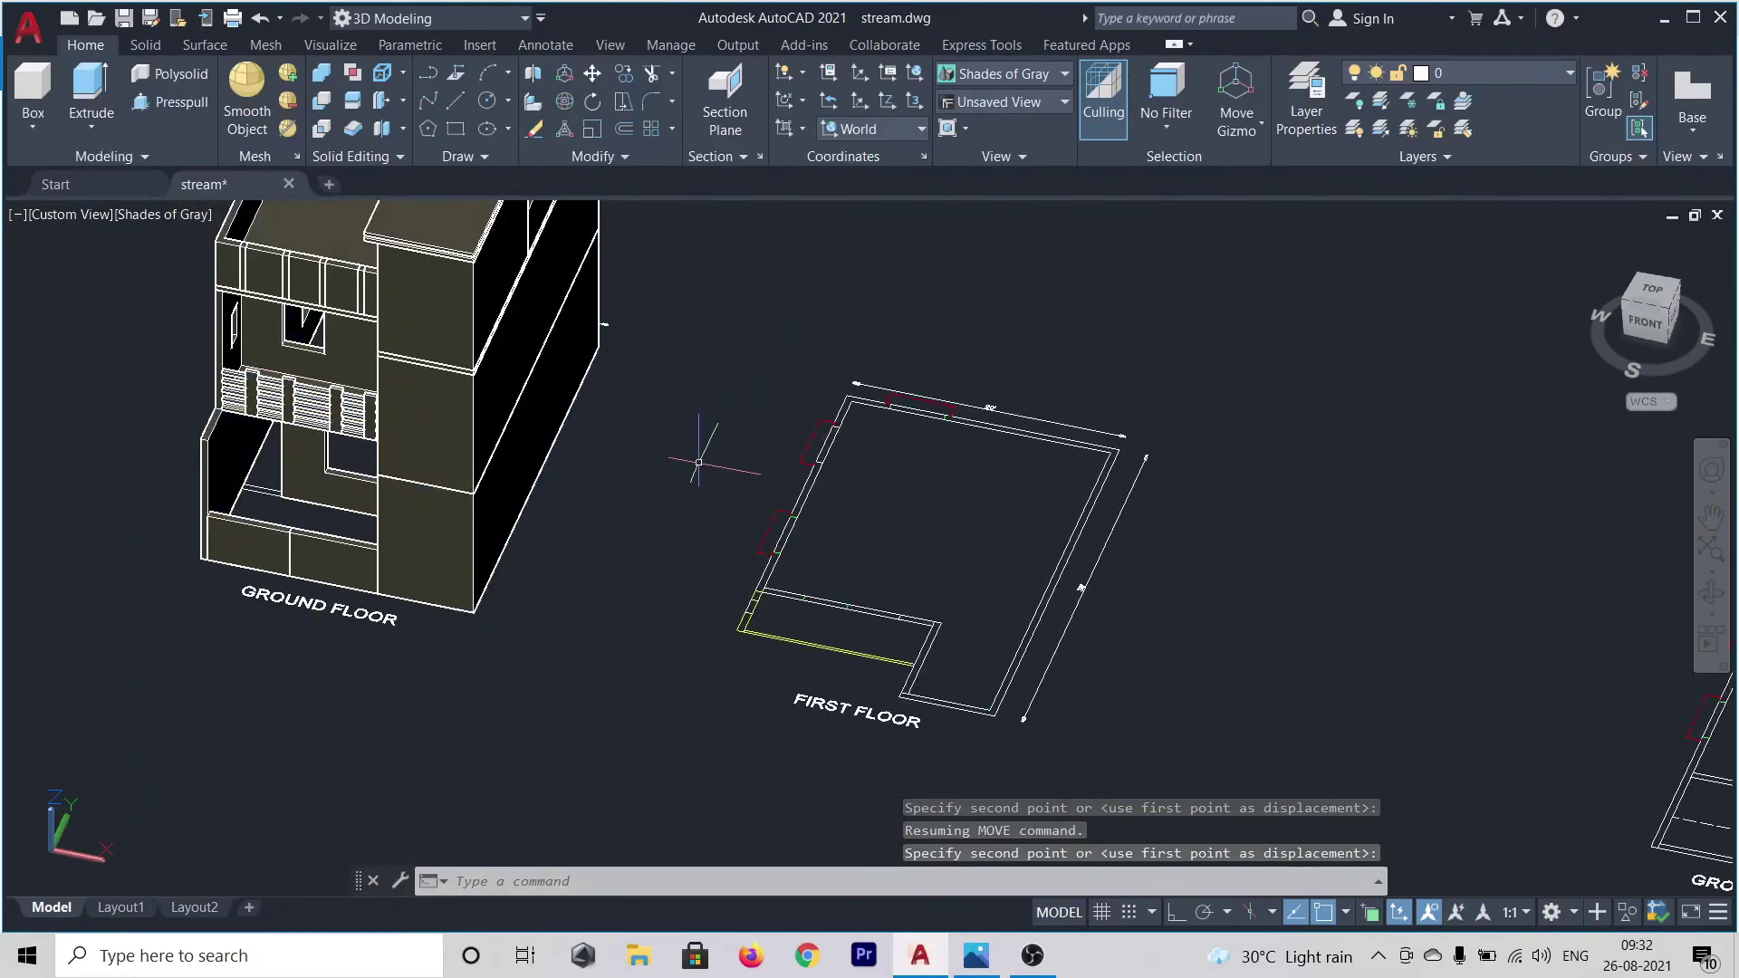
middle_click_drag(698, 462, 999, 456, "shift")
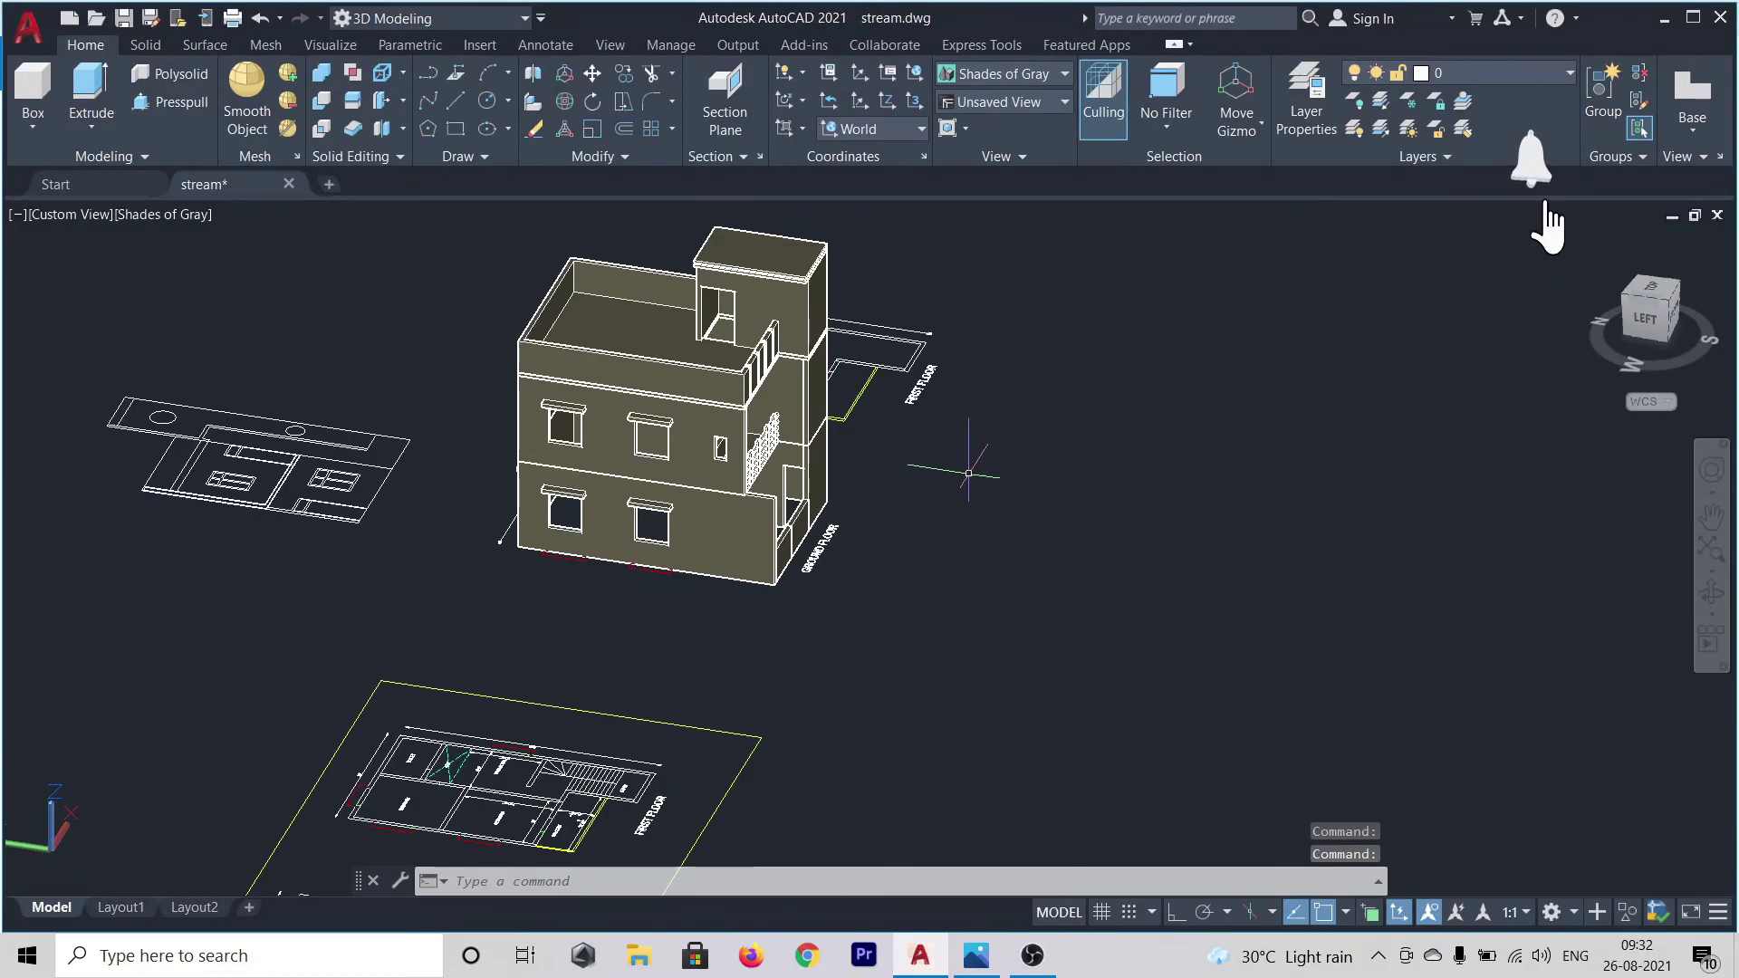